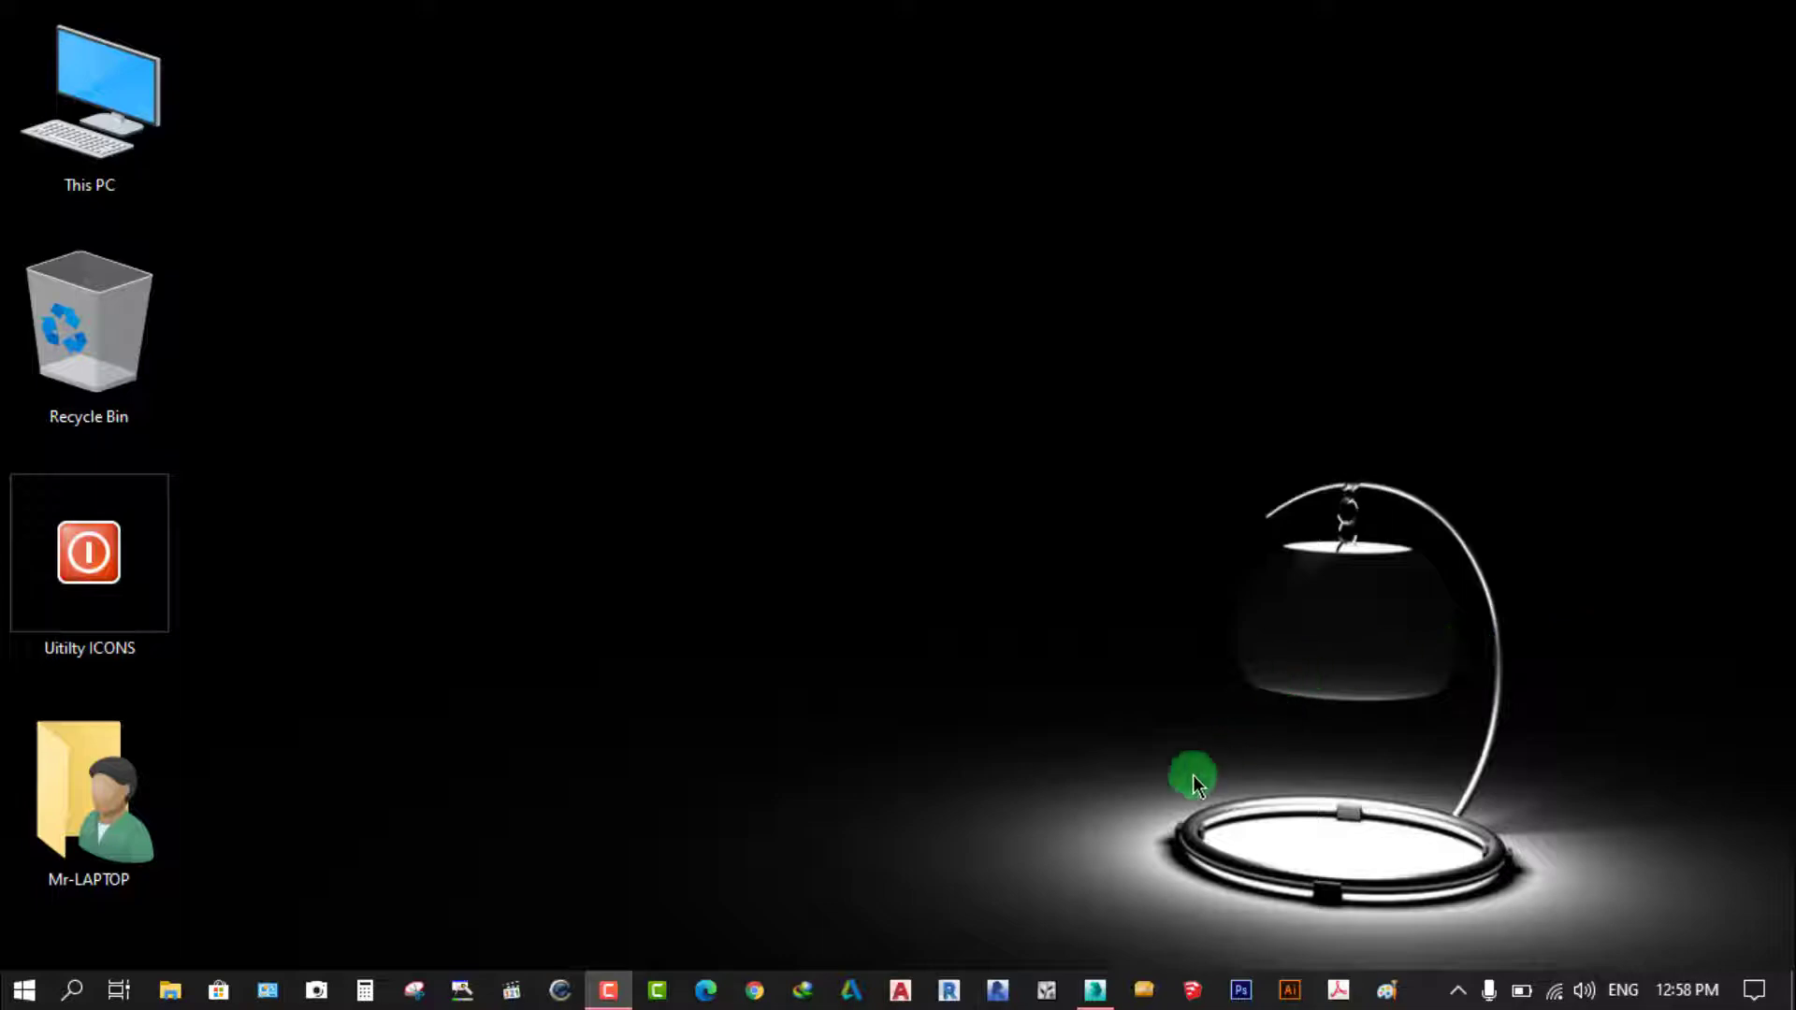
Restore the minimized 3ds Max 2016 window from the taskbar
{"action": "left_click", "coordinate": [1094, 990]}
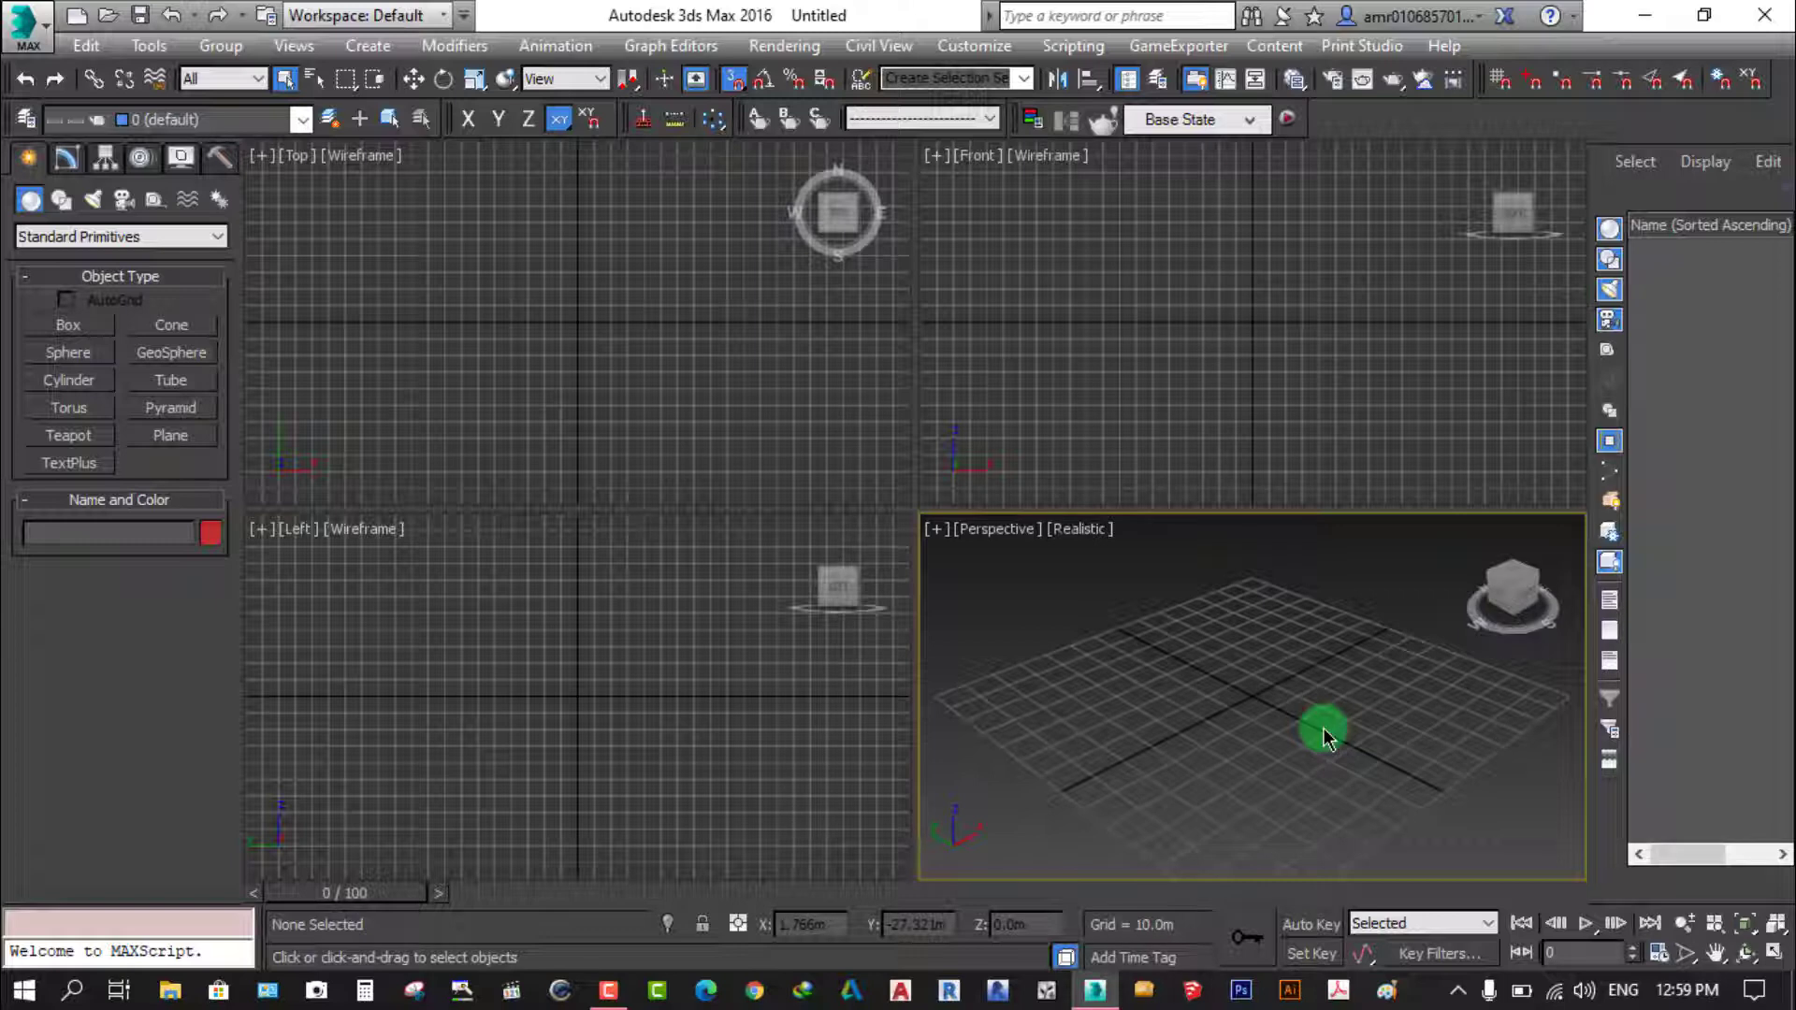
Open Grid and Snap Settings from the Tools menu, move it aside, and dismiss the toolbar menu
{"action": "left_click", "coordinate": [149, 49]}
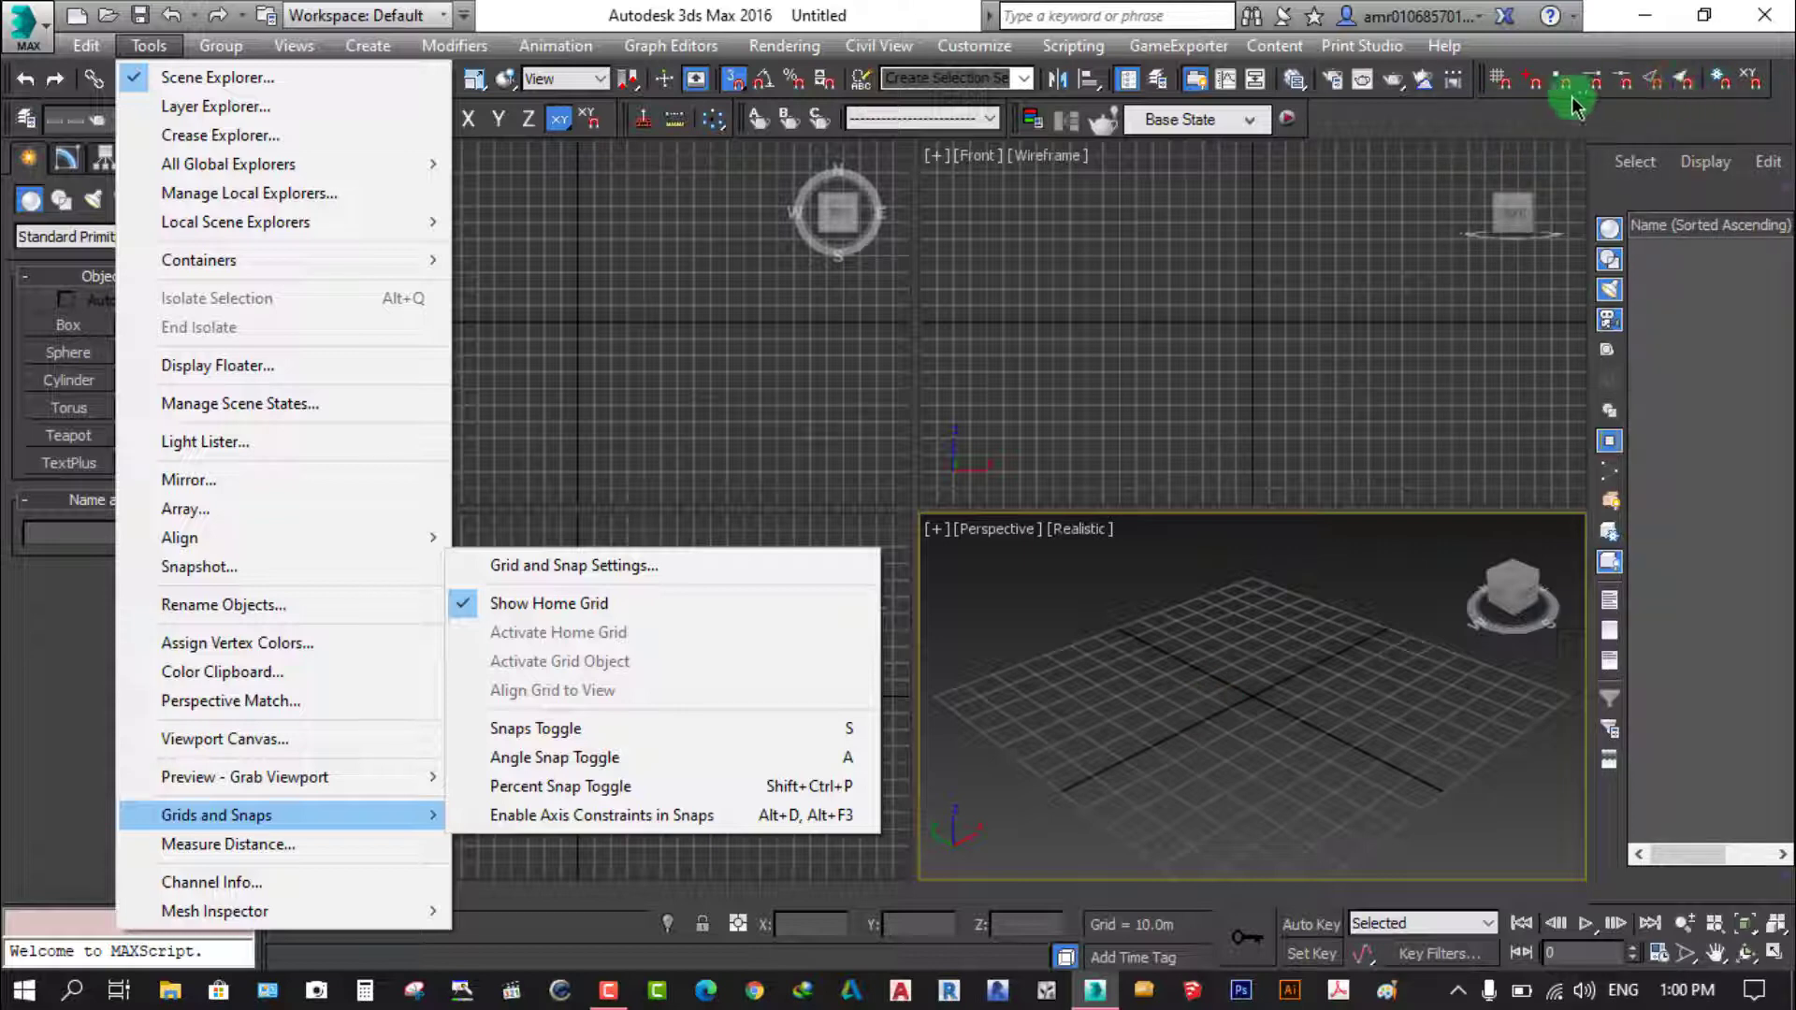
{"action": "mouse_move", "coordinate": [216, 815]}
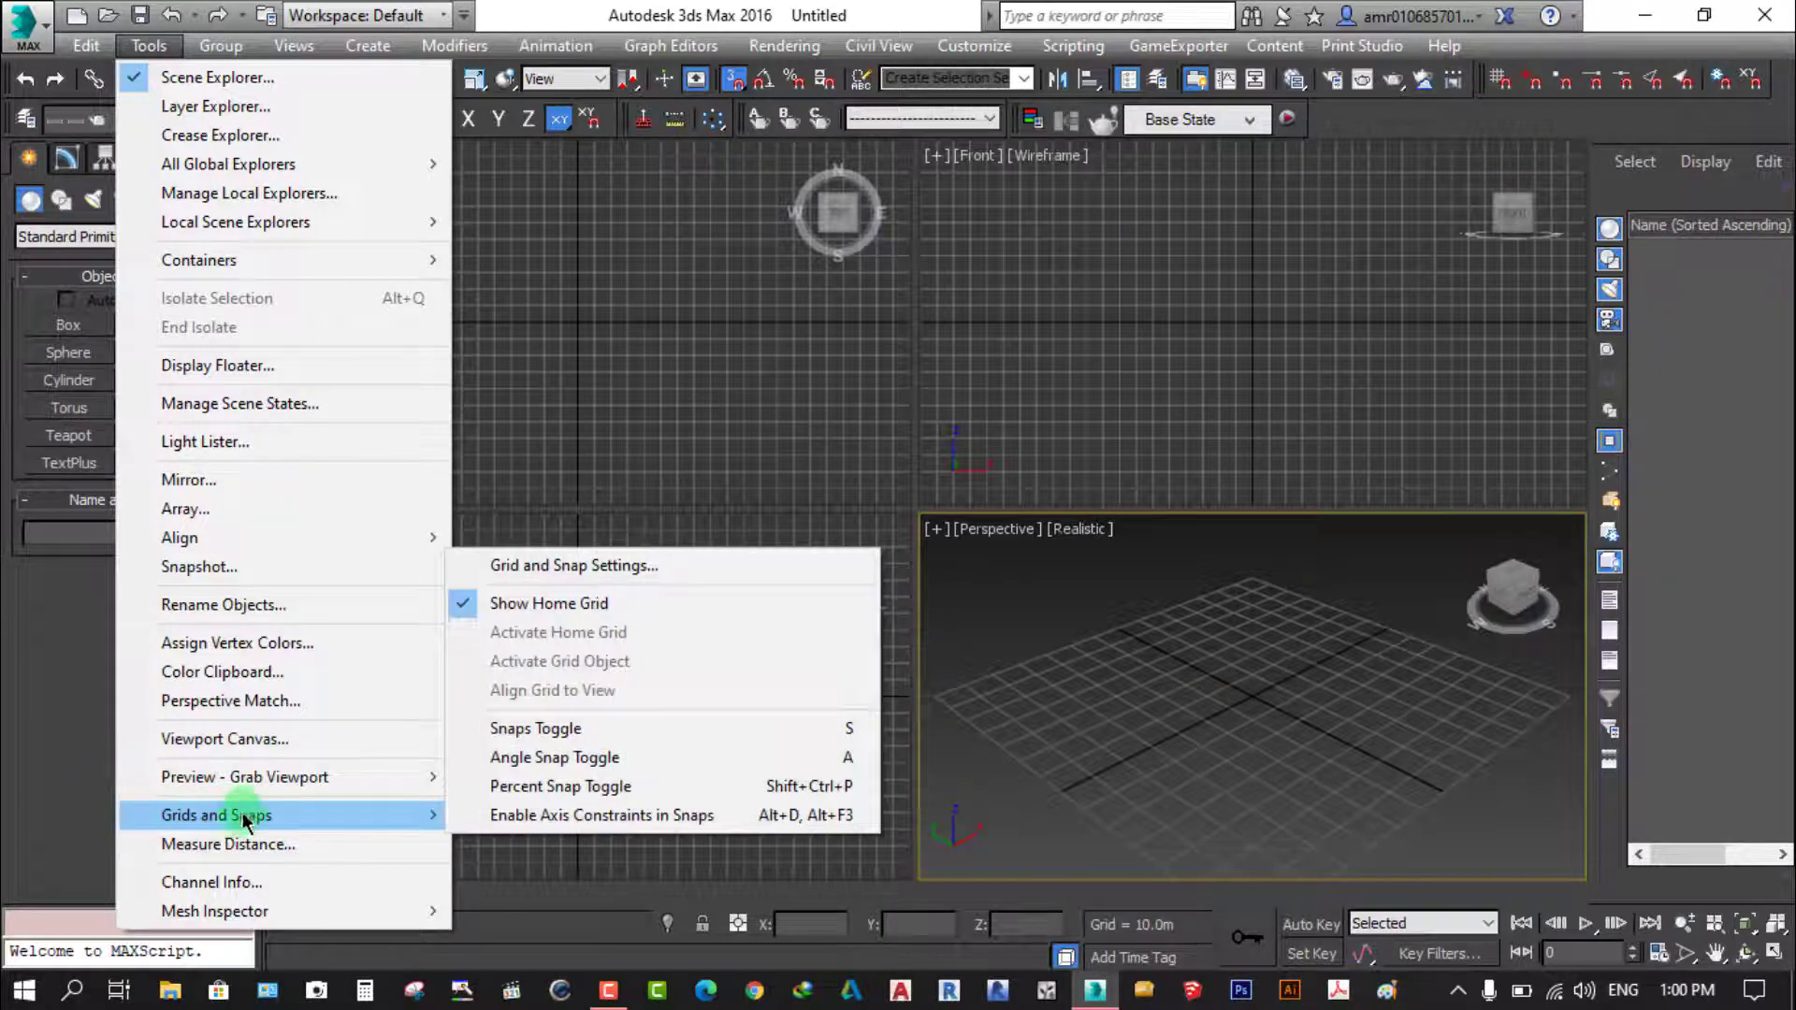
{"action": "left_click", "coordinate": [617, 580]}
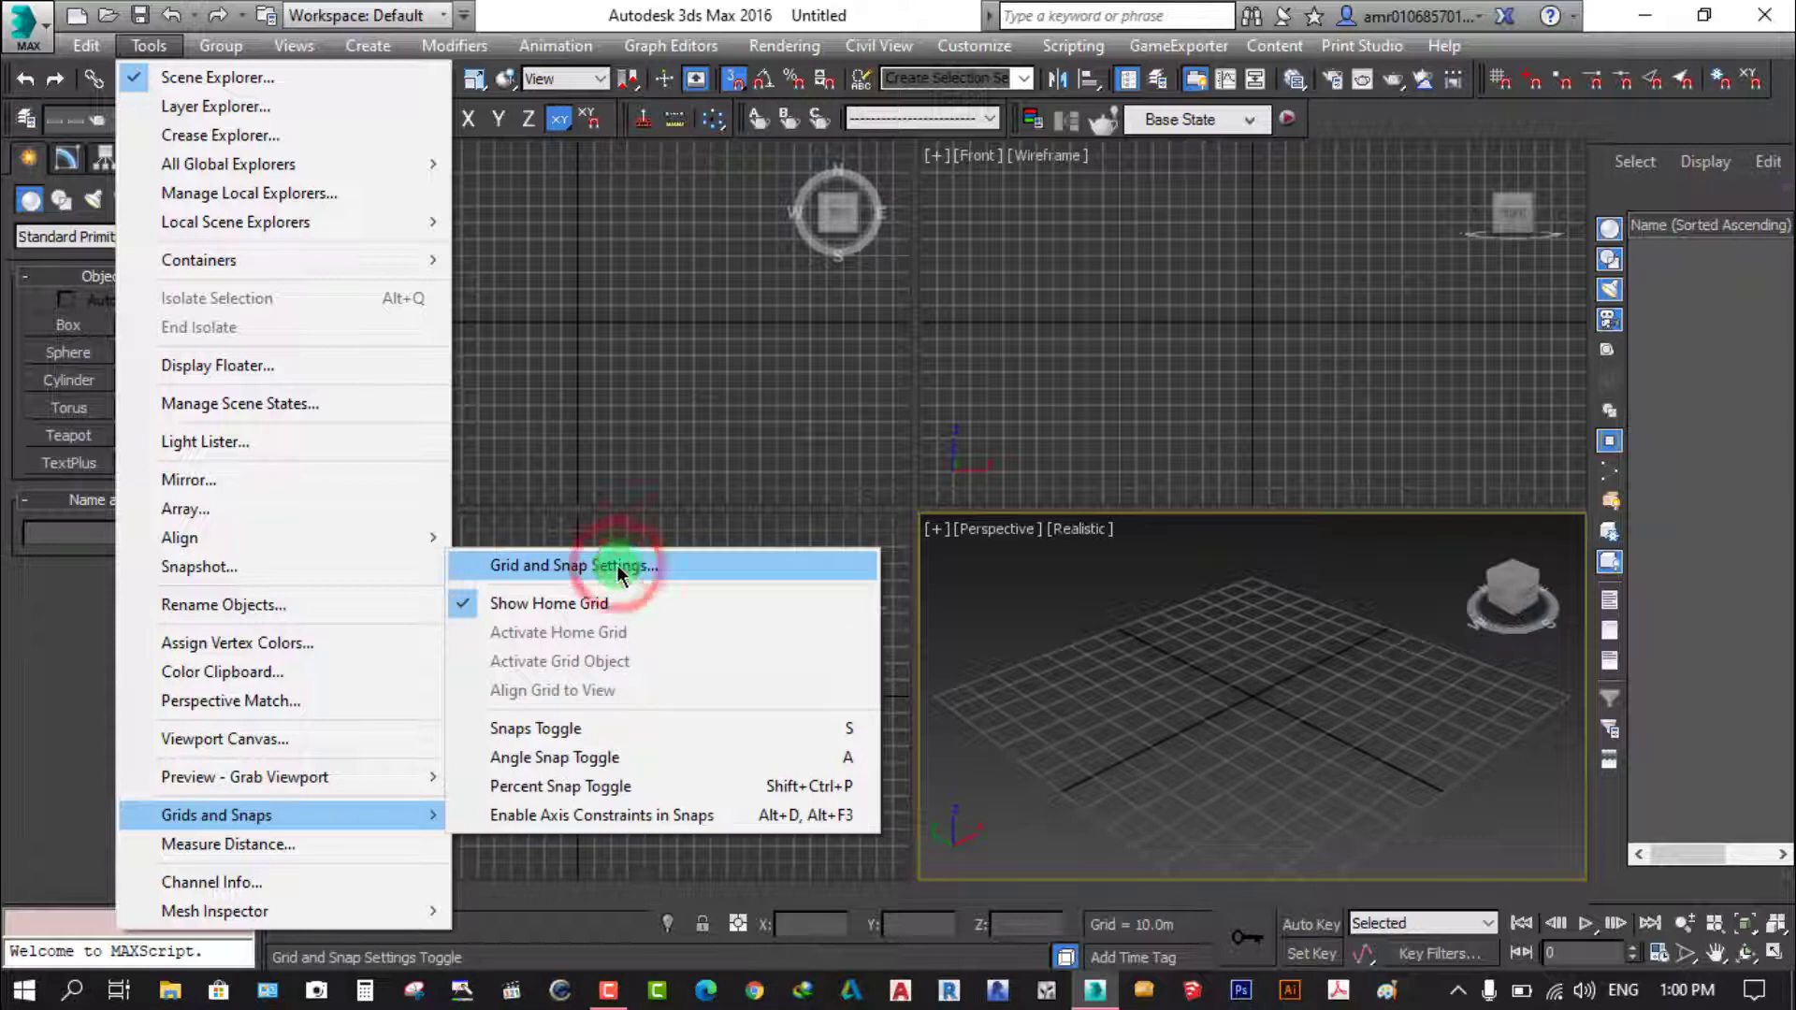
{"action": "left_click_drag", "start_coordinate": [855, 337], "coordinate": [830, 339]}
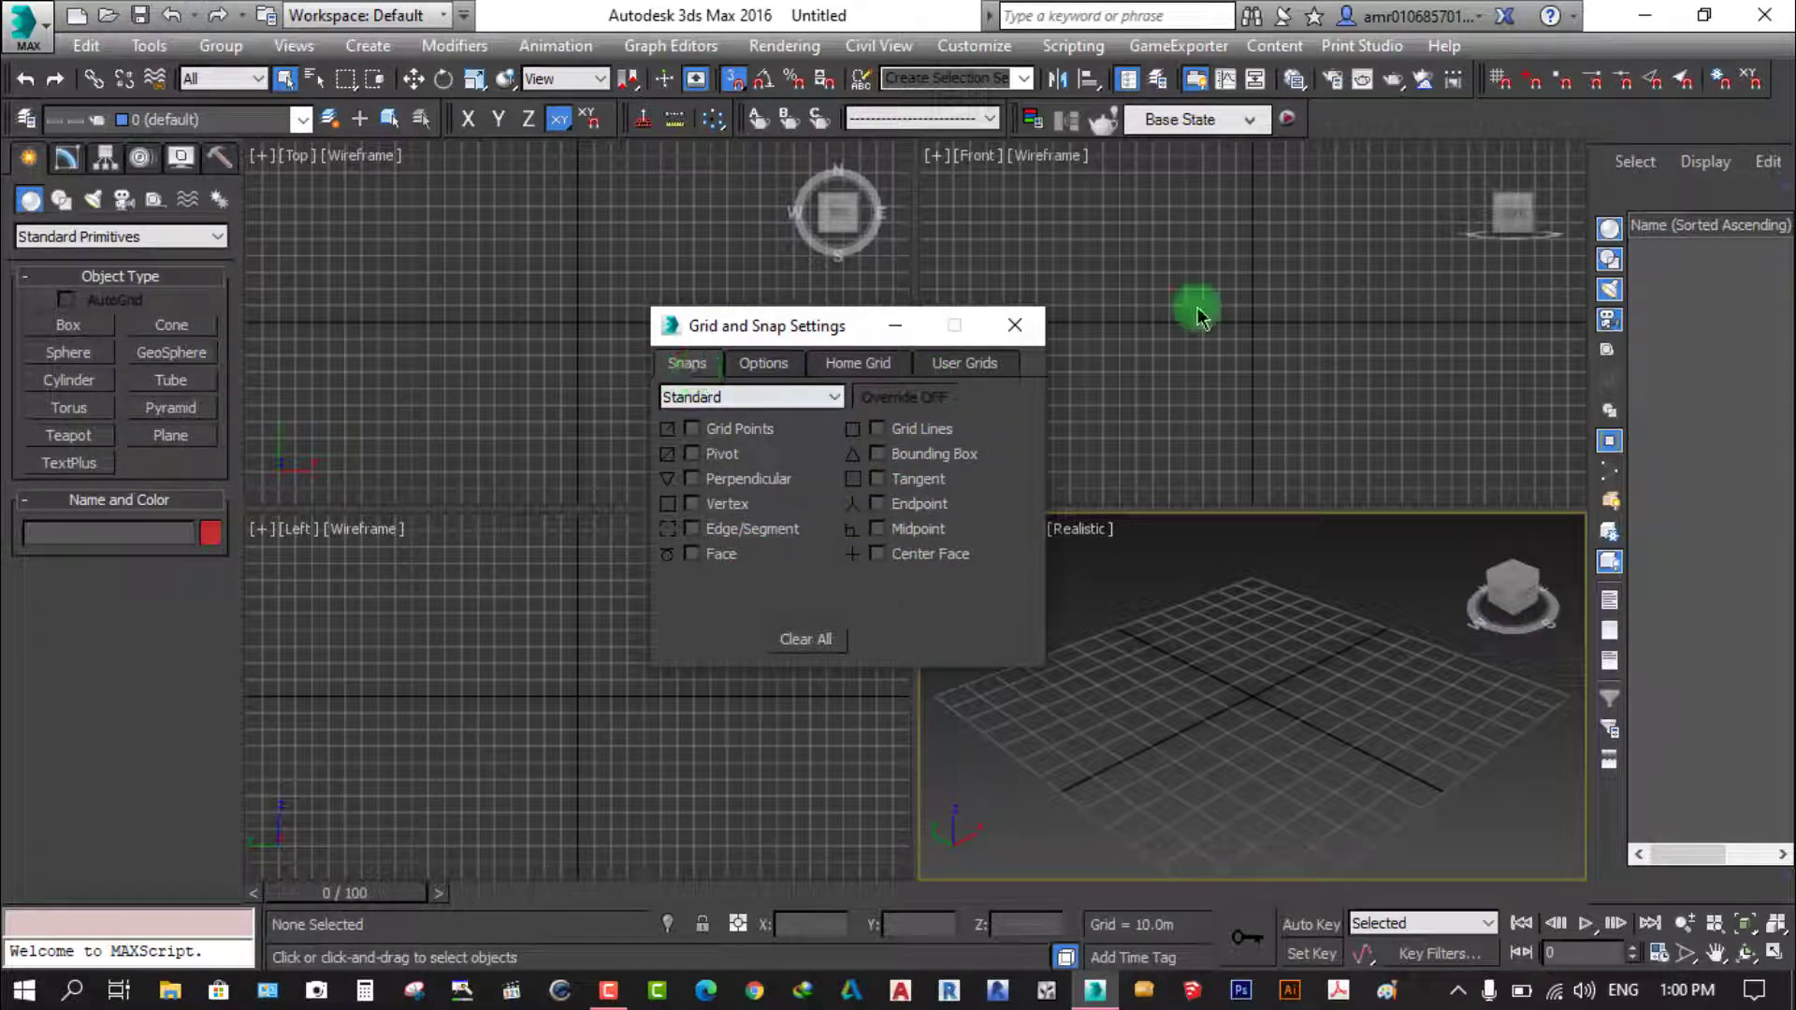
{"action": "right_click", "coordinate": [1560, 126]}
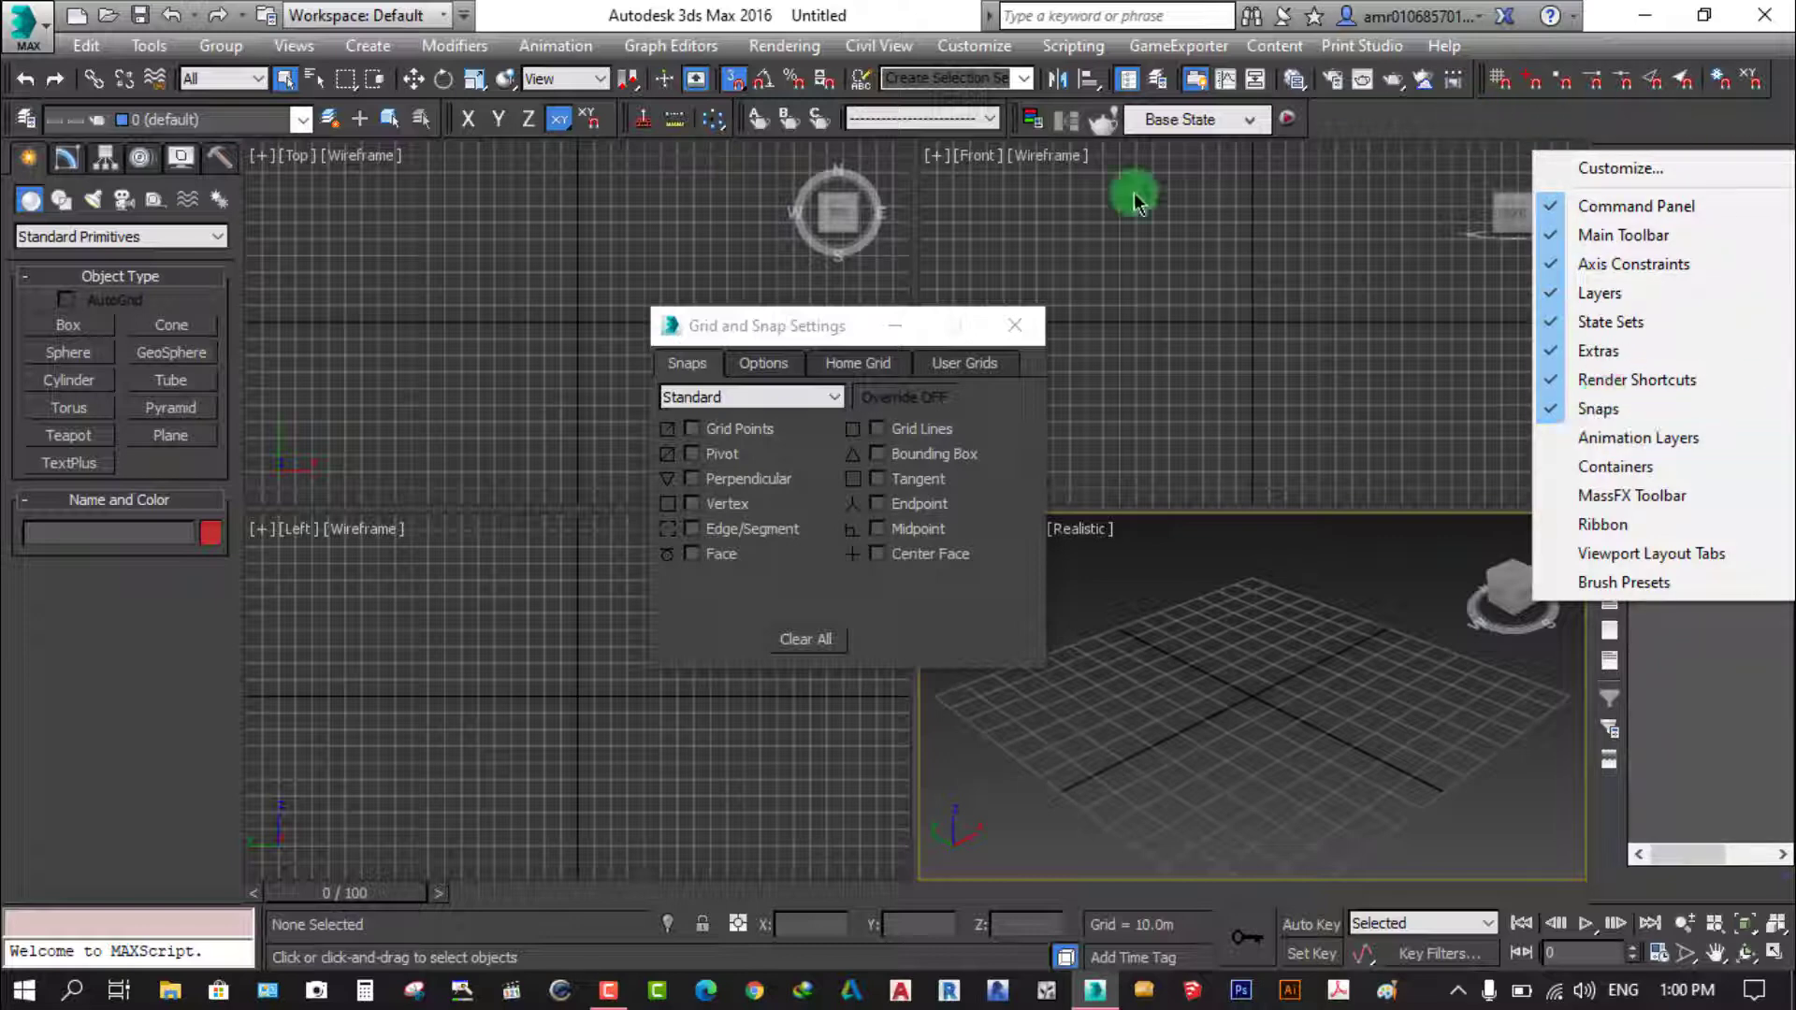
{"action": "left_click", "coordinate": [762, 329]}
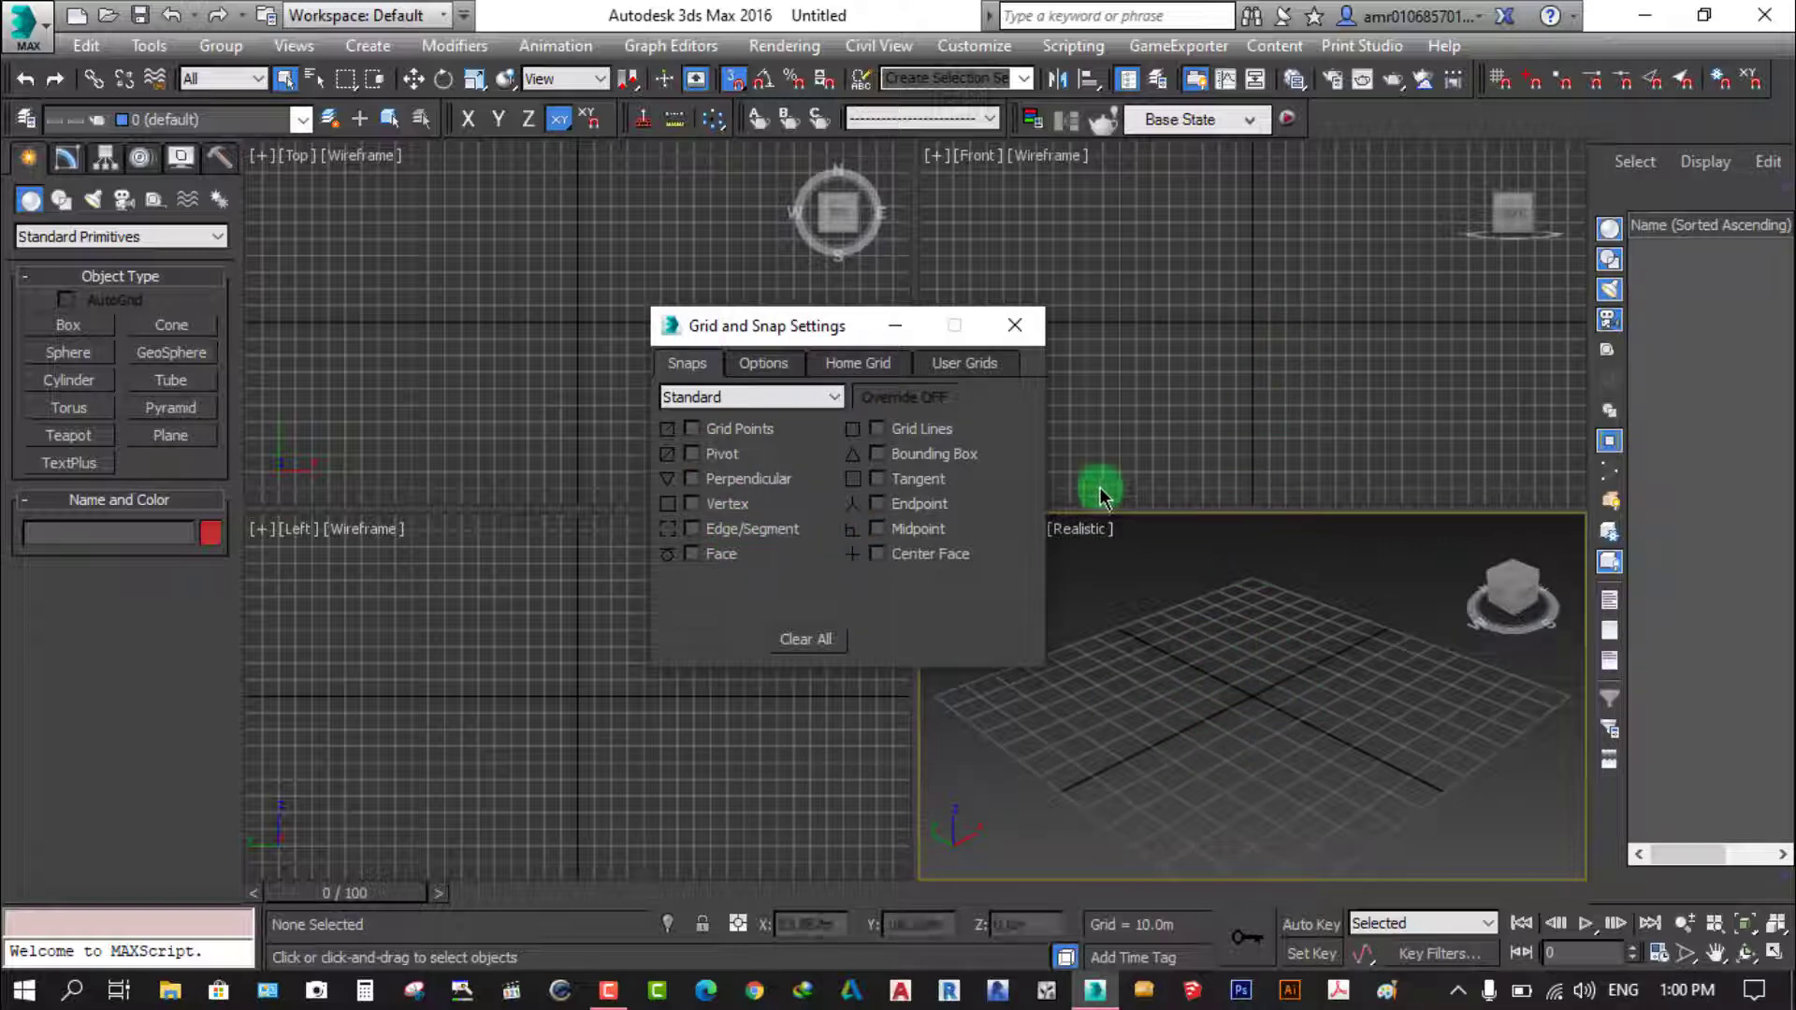
On the Home Grid tab, enter 10.0m spacing, Major Lines 2 and Perspective Extent 20, then close
{"action": "left_click", "coordinate": [853, 372]}
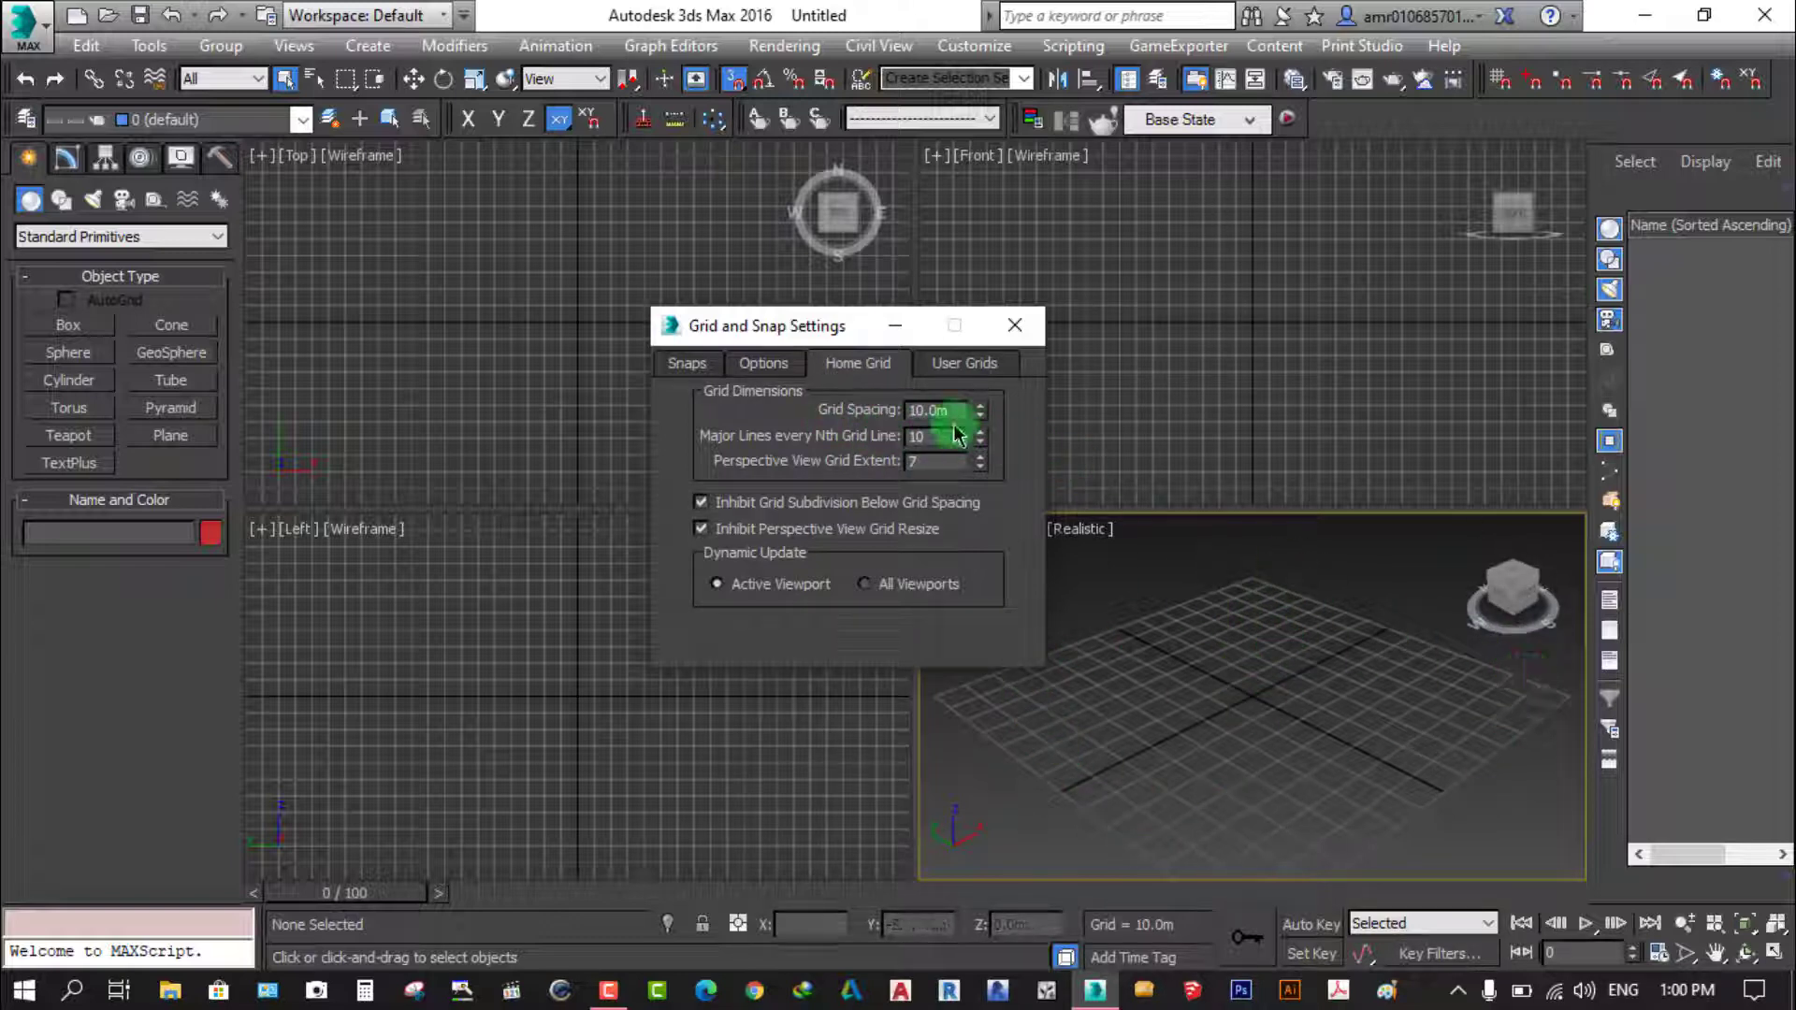
{"action": "left_click_drag", "start_coordinate": [979, 410], "coordinate": [996, 352]}
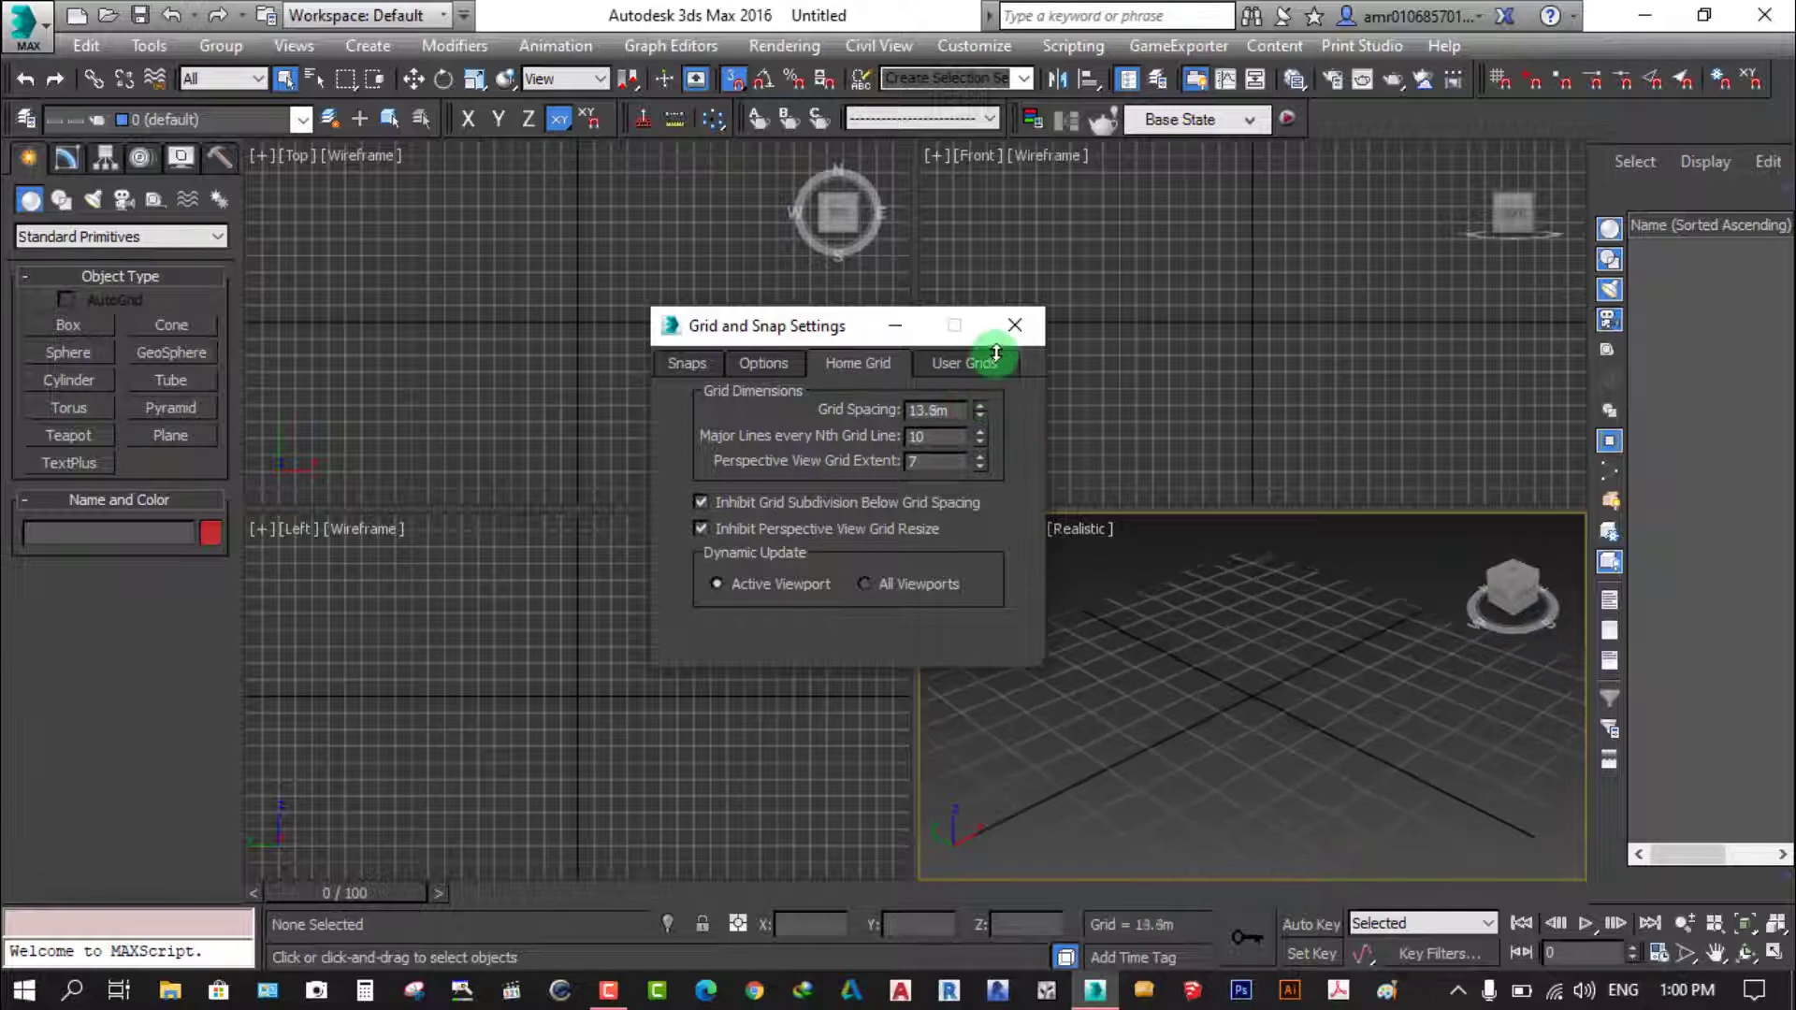
{"action": "mouse_move", "coordinate": [997, 352]}
{"action": "left_mouse_down"}
{"action": "mouse_move", "coordinate": [980, 410]}
{"action": "mouse_move", "coordinate": [811, 402]}
{"action": "left_mouse_up"}
{"action": "type", "text": "10"}
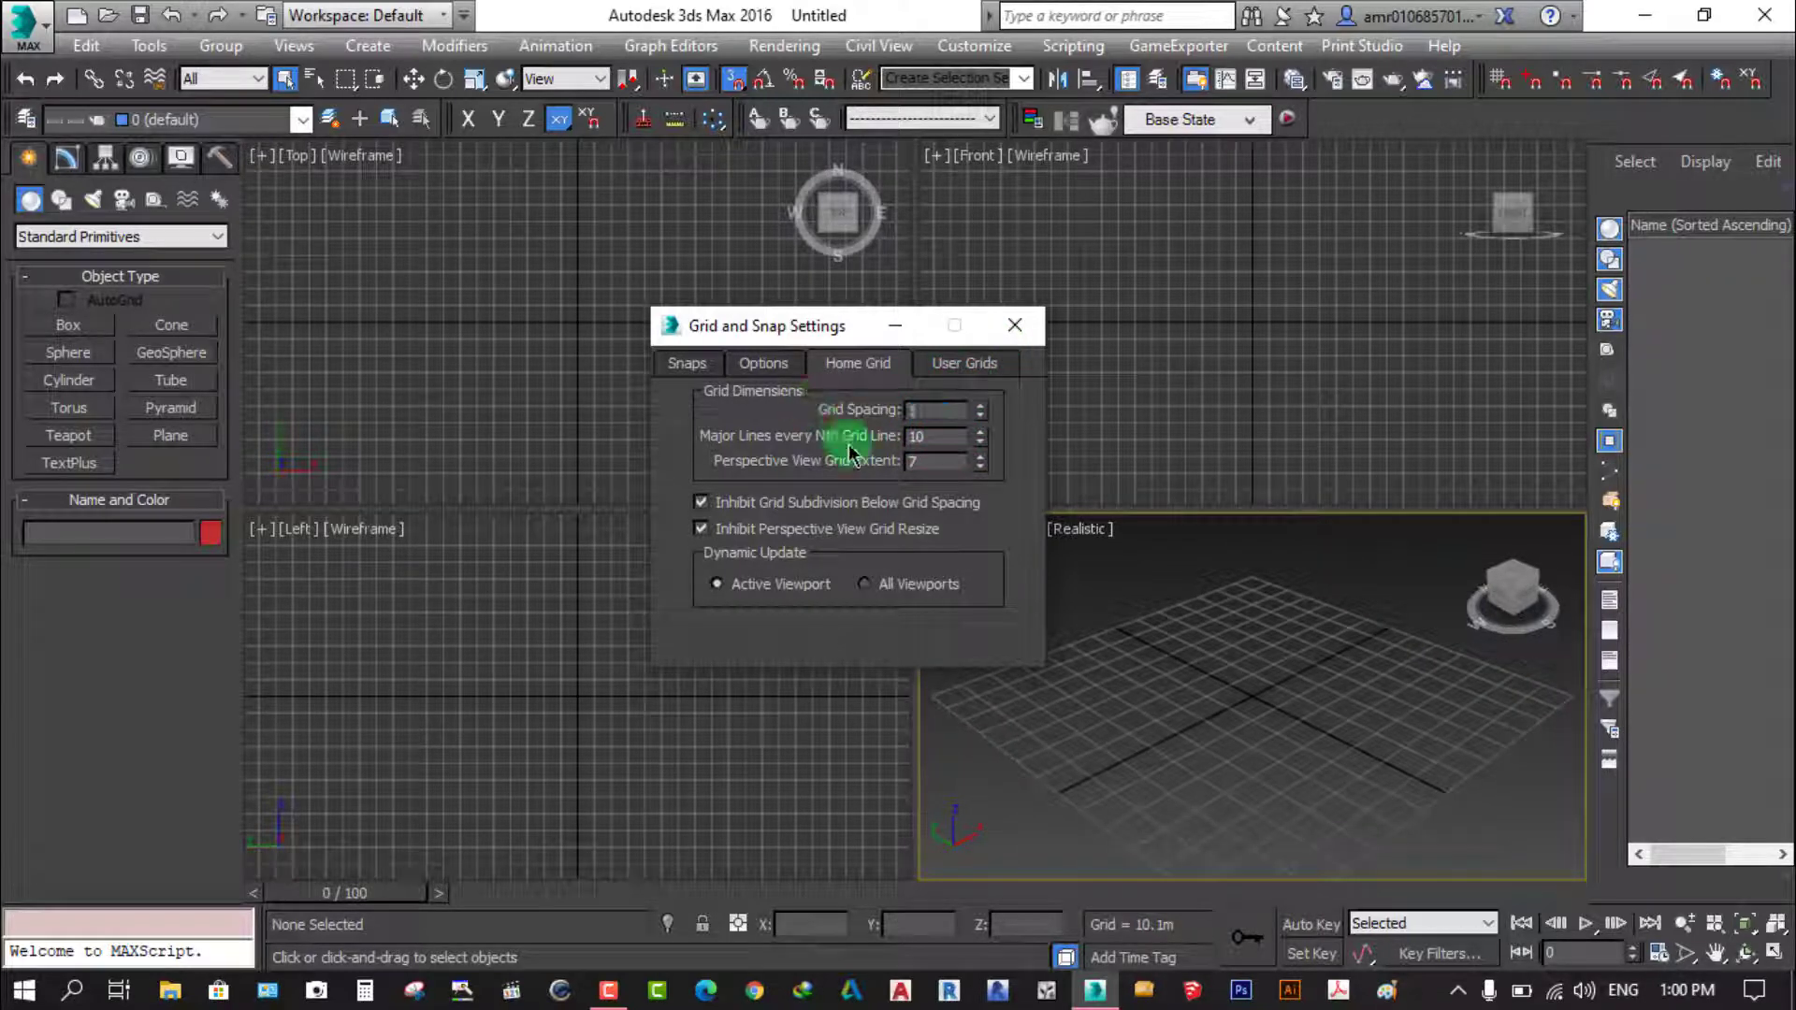
{"action": "left_click", "coordinate": [949, 455]}
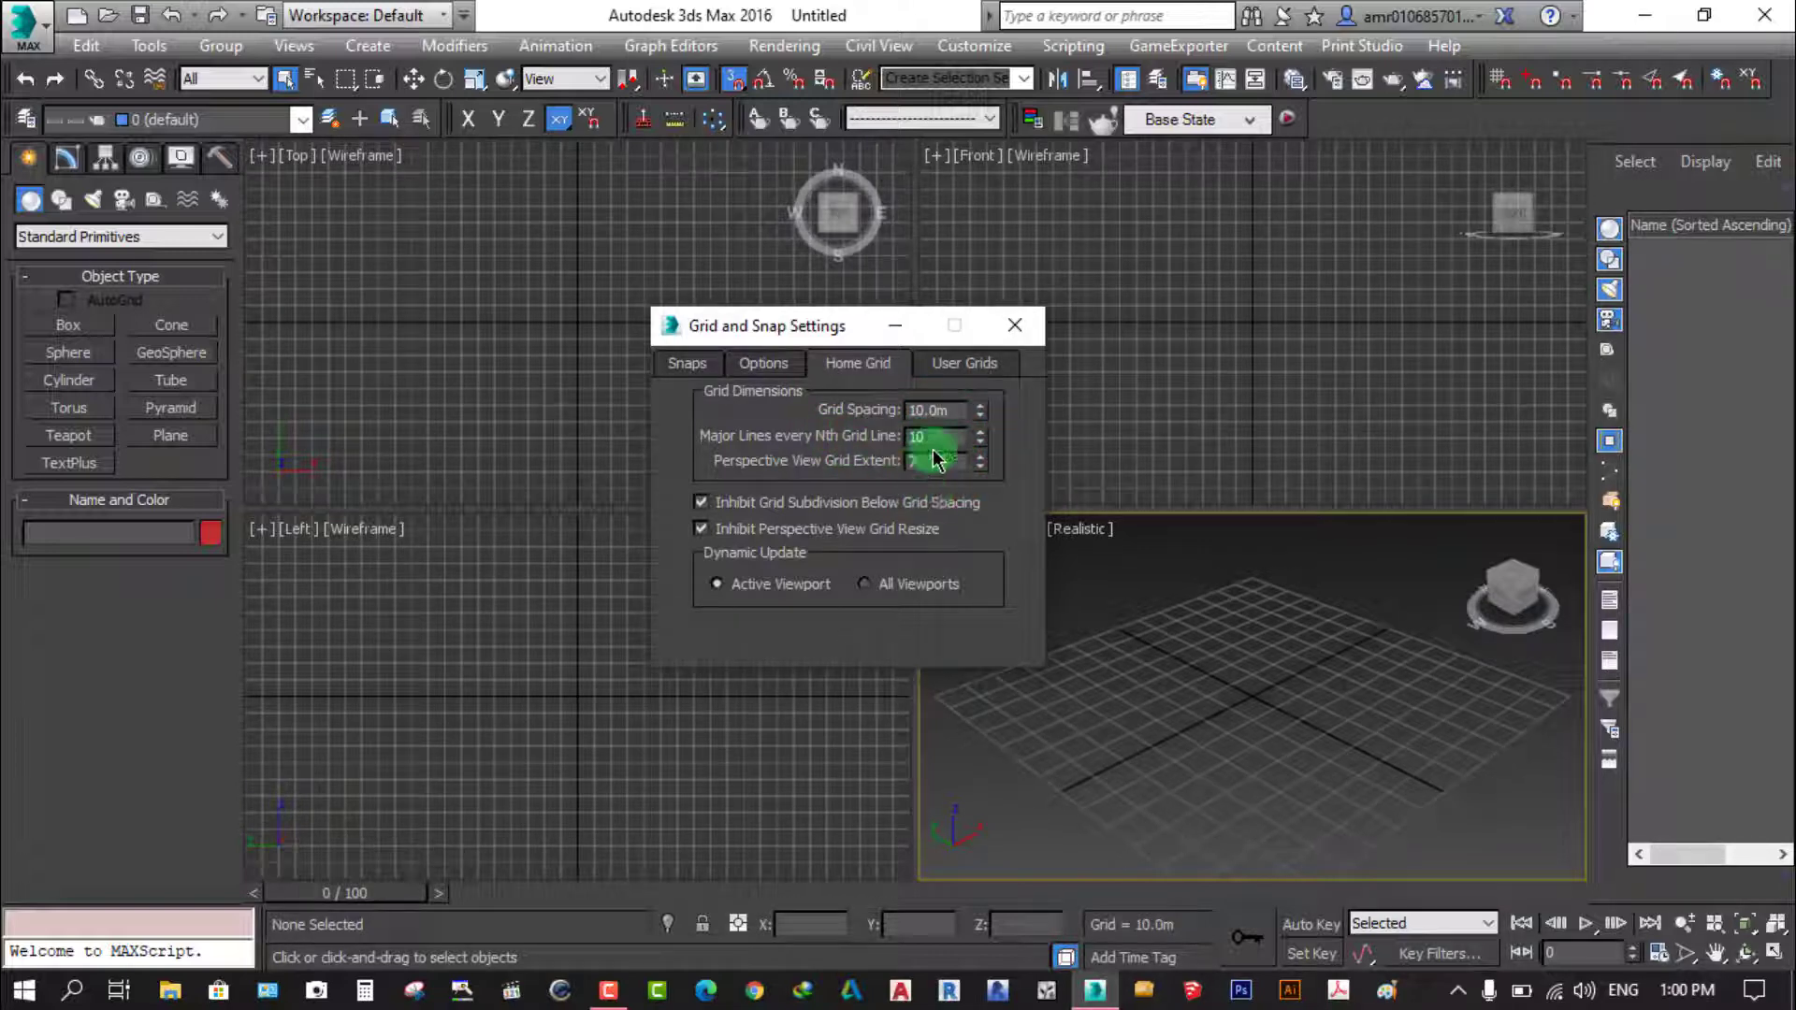
{"action": "left_click", "coordinate": [982, 436]}
{"action": "left_click_drag", "start_coordinate": [982, 436], "coordinate": [977, 621]}
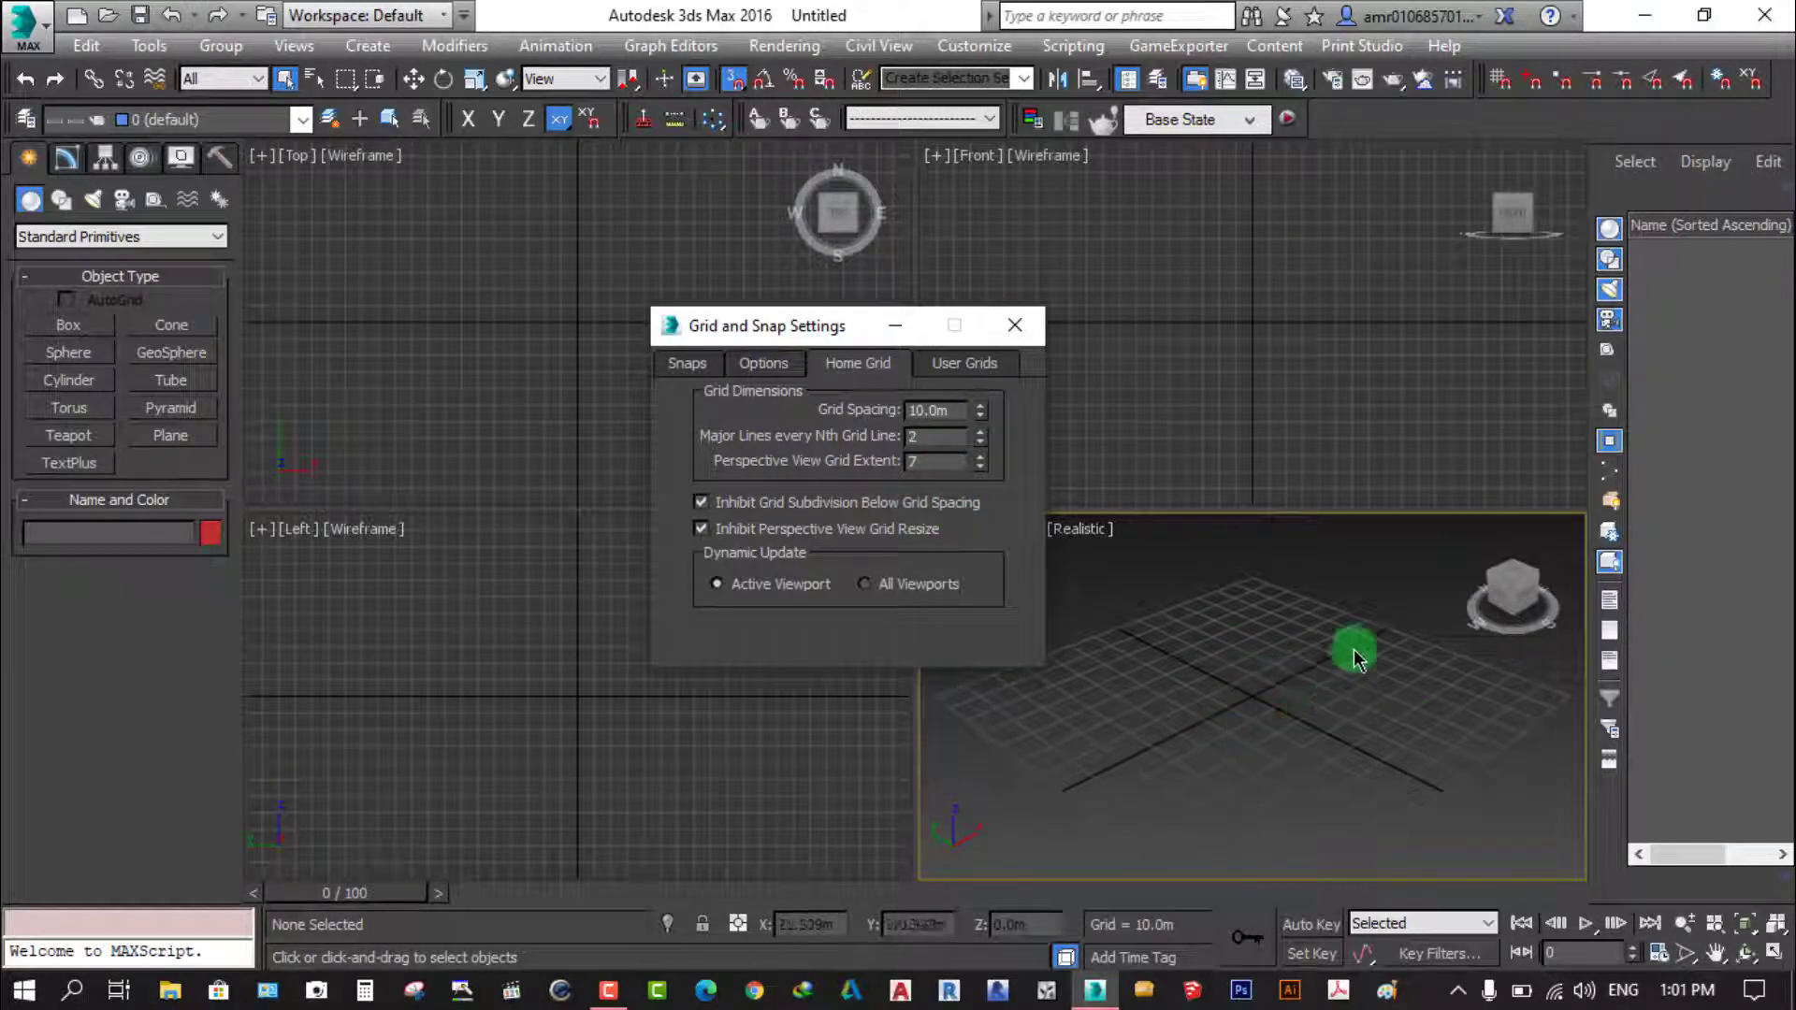
{"action": "left_click", "coordinate": [977, 463]}
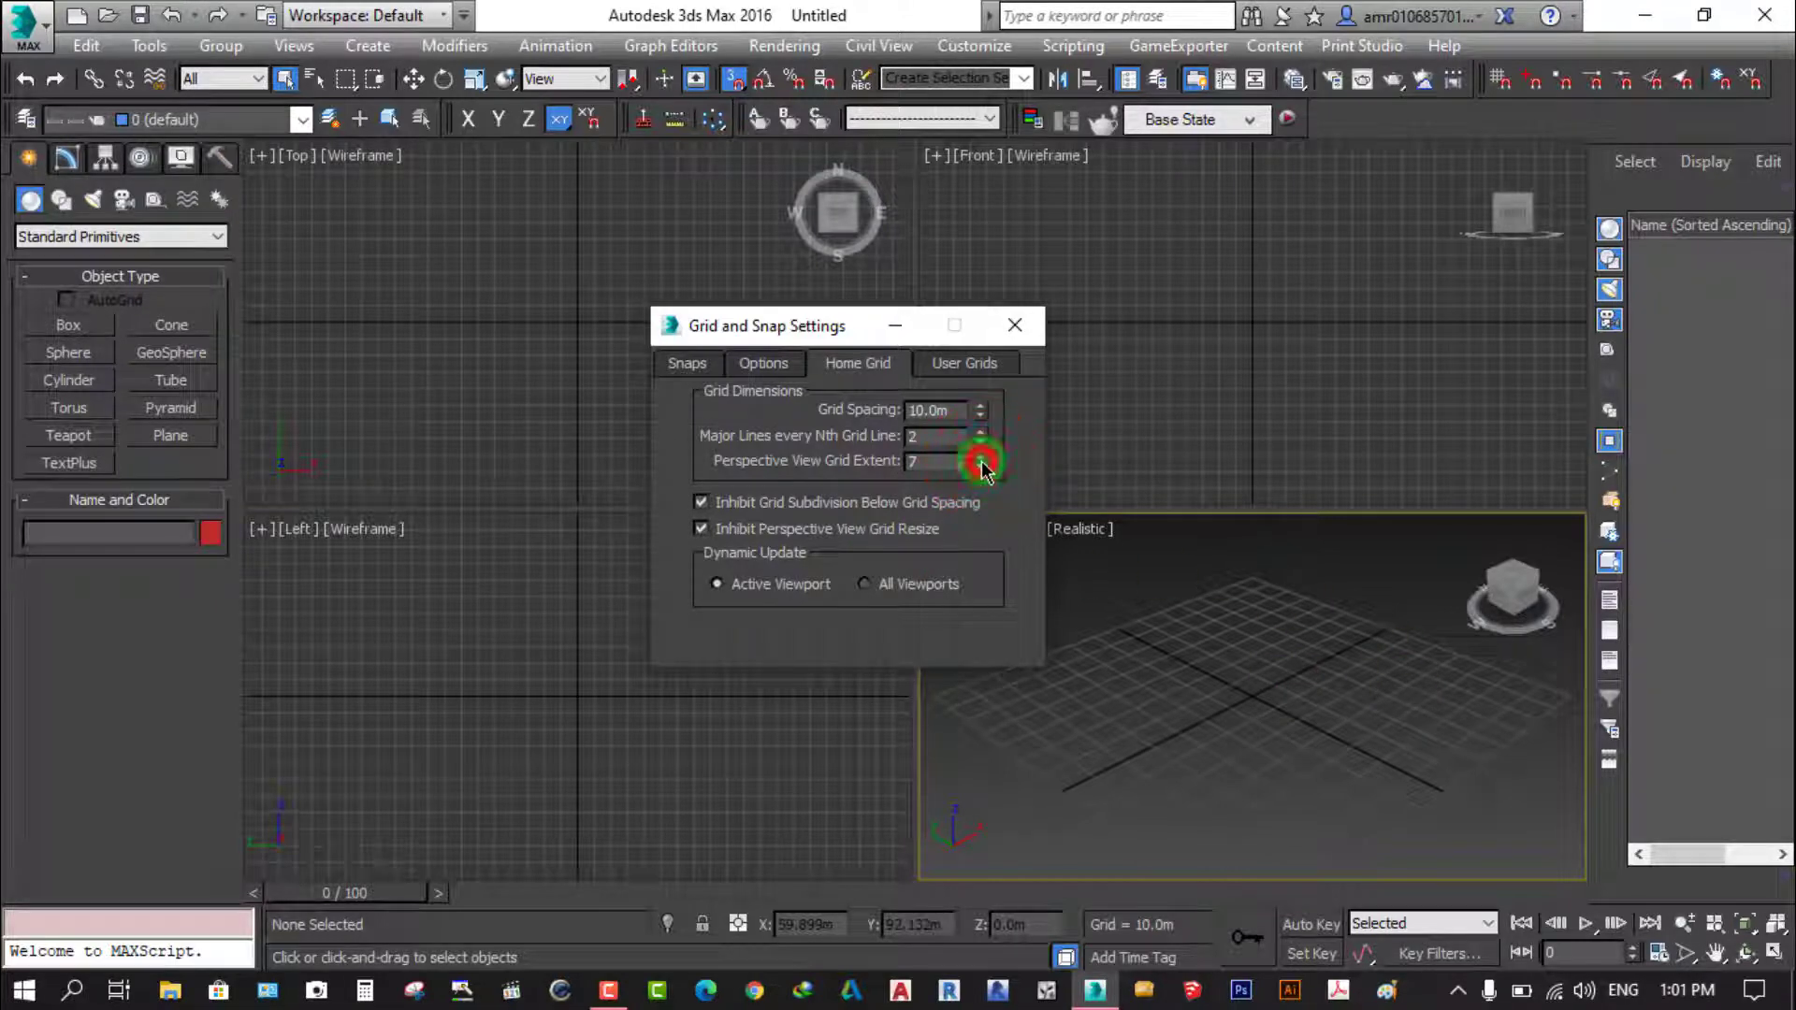
{"action": "left_click_drag", "start_coordinate": [978, 463], "coordinate": [1006, 449]}
{"action": "left_click", "coordinate": [1014, 325]}
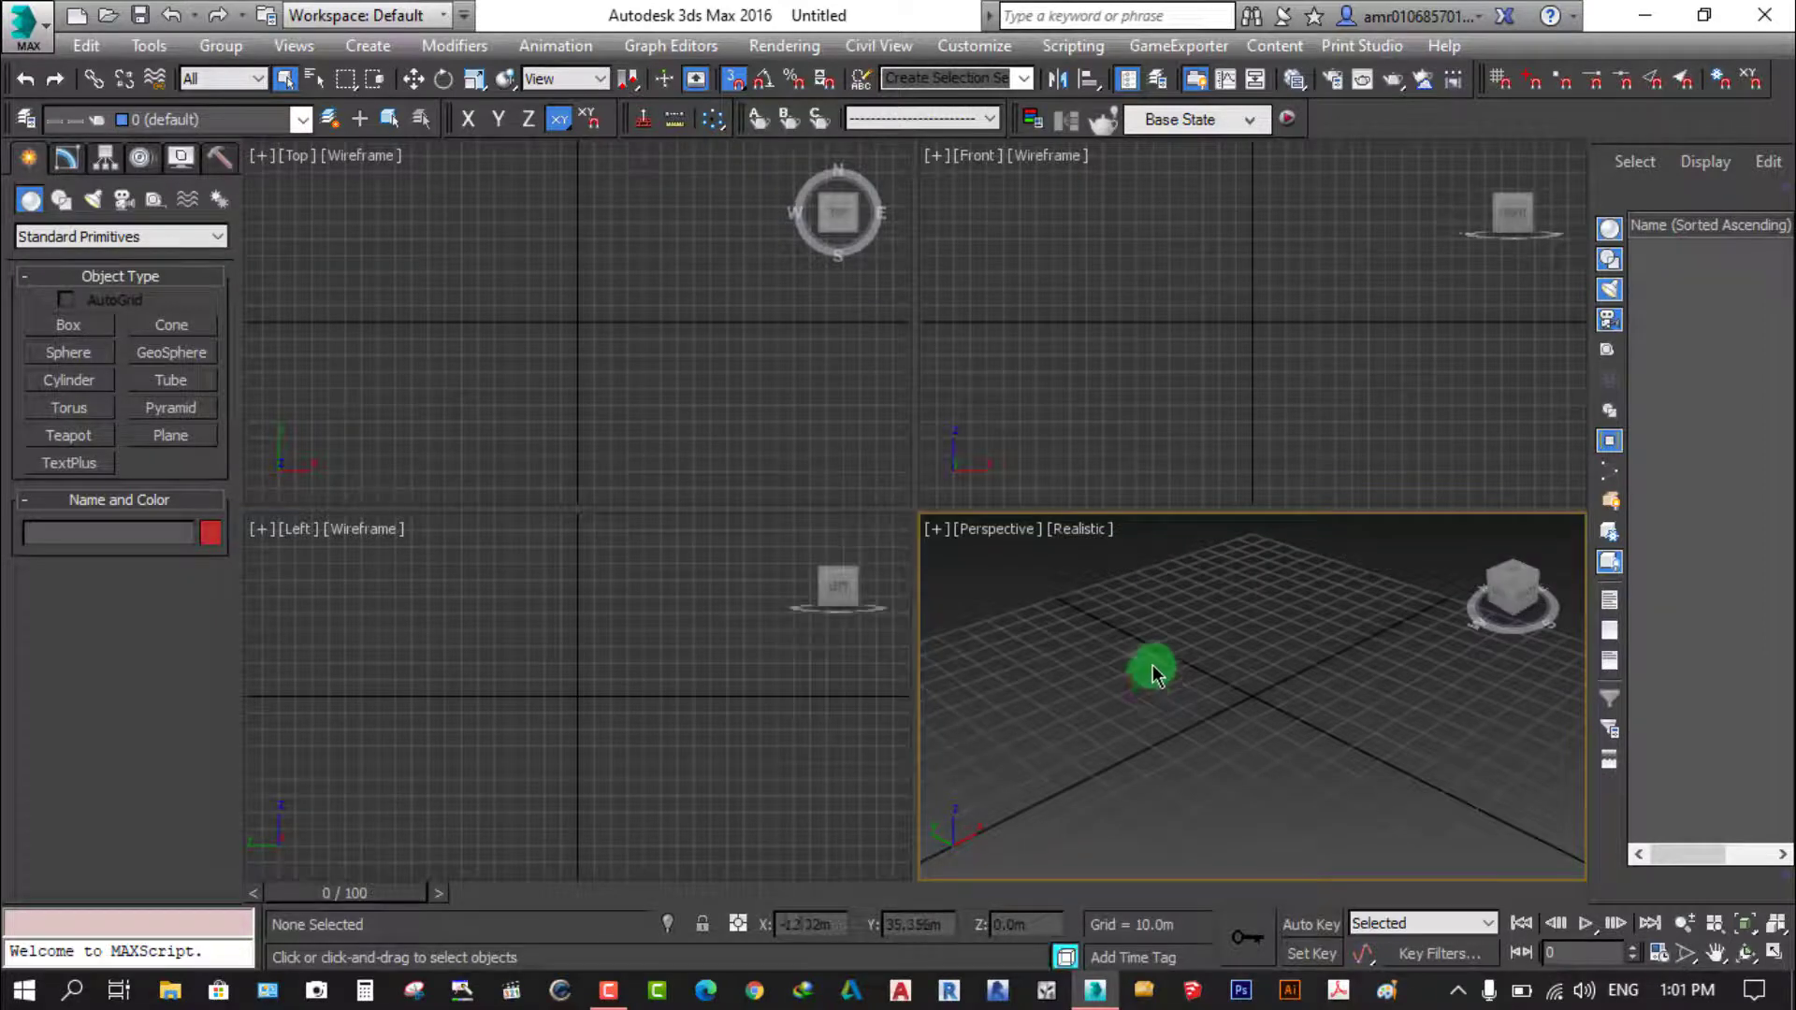
{"action": "left_click", "coordinate": [1153, 670]}
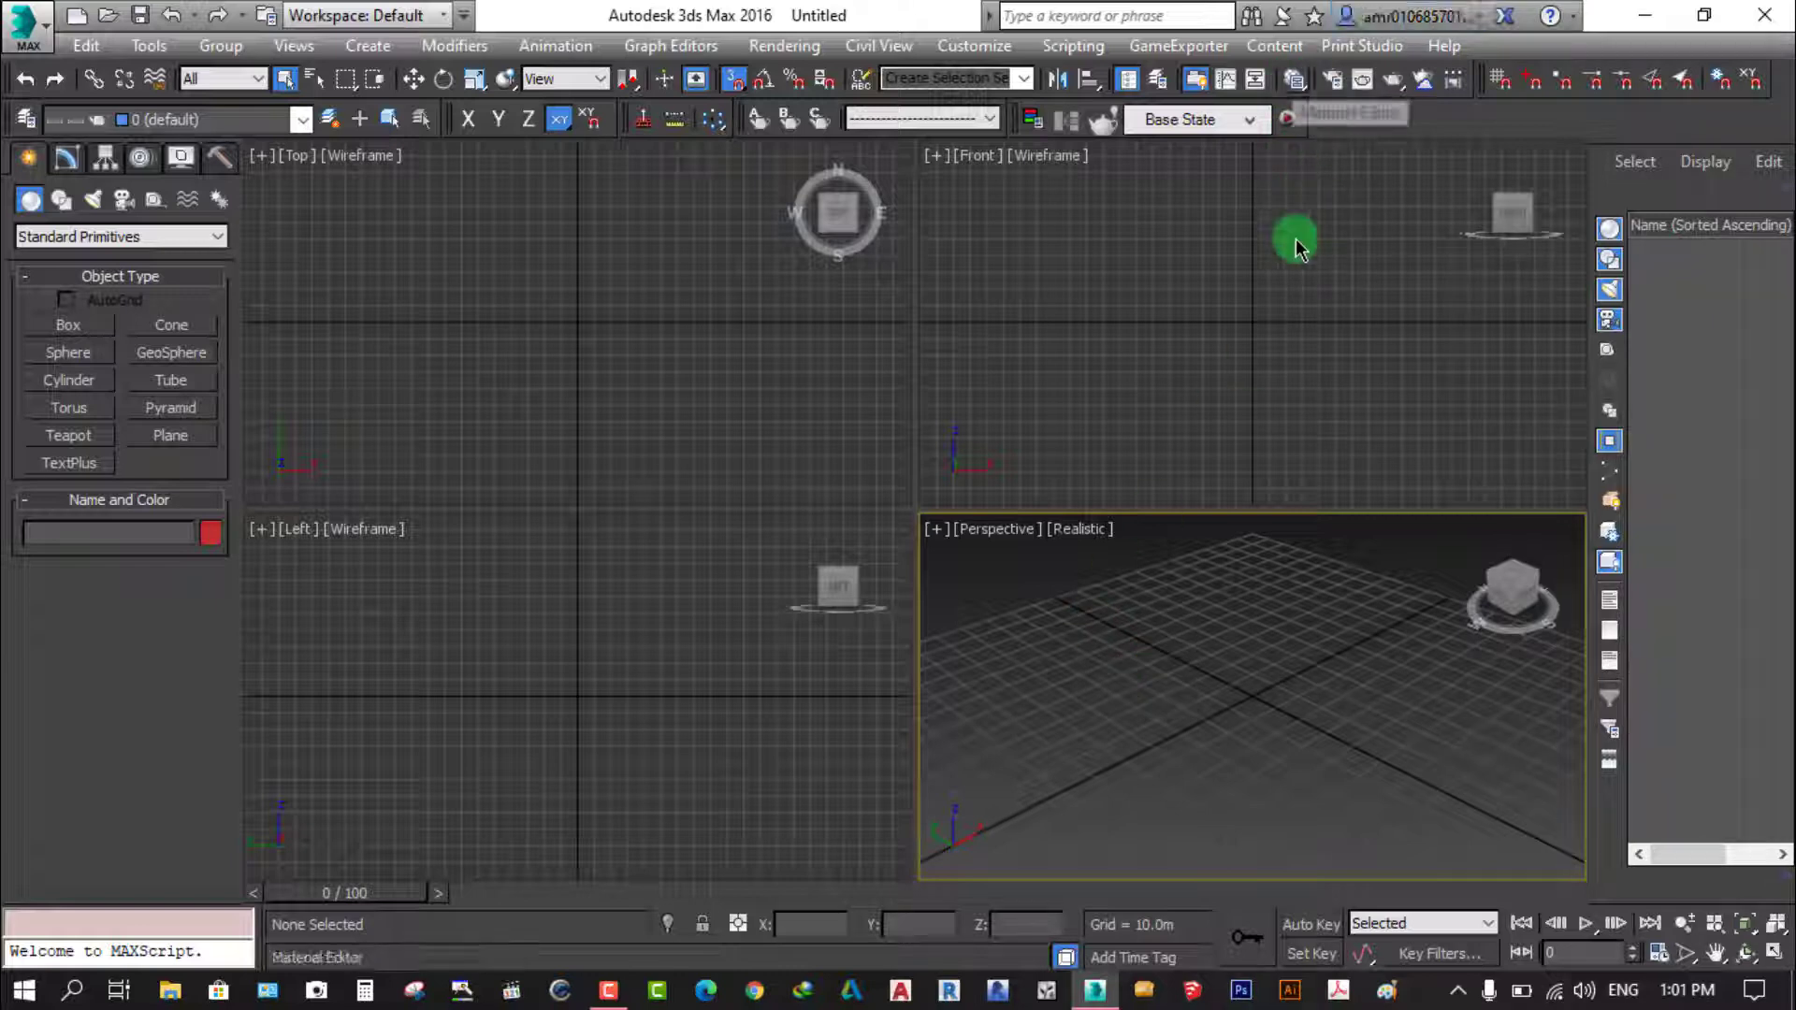
{"action": "left_click", "coordinate": [1295, 84]}
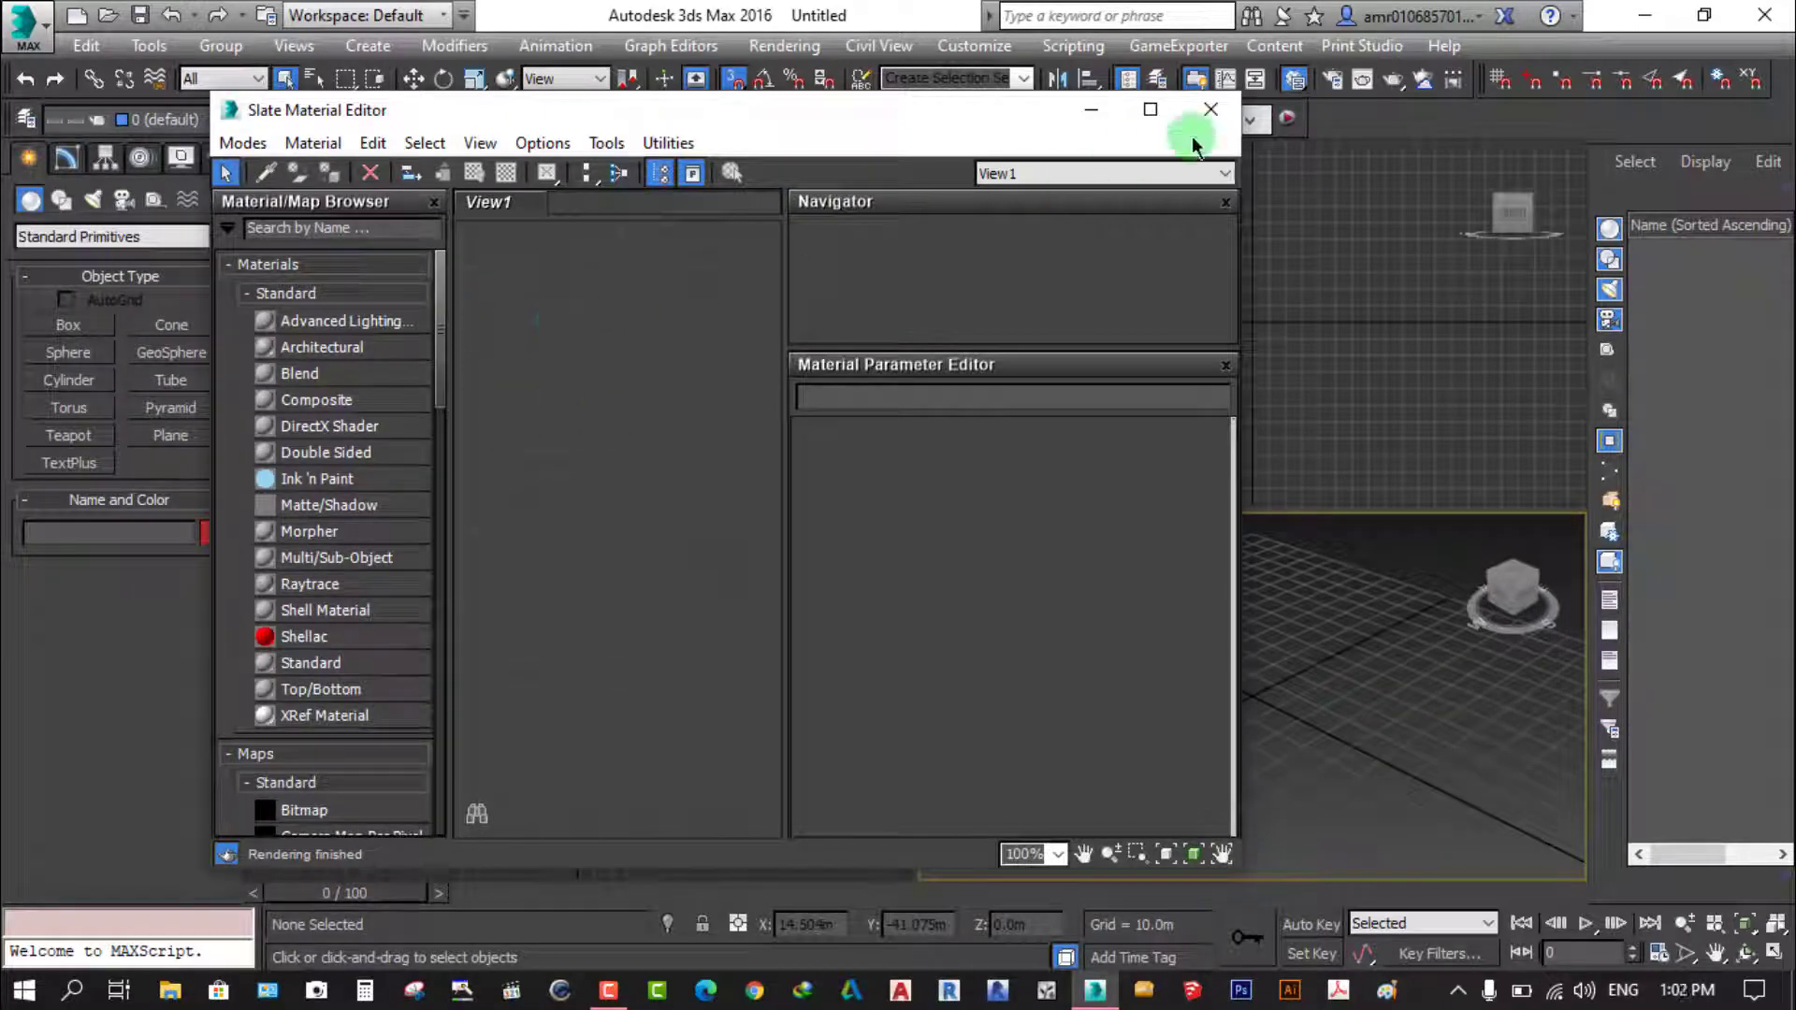
{"action": "left_click", "coordinate": [1211, 111]}
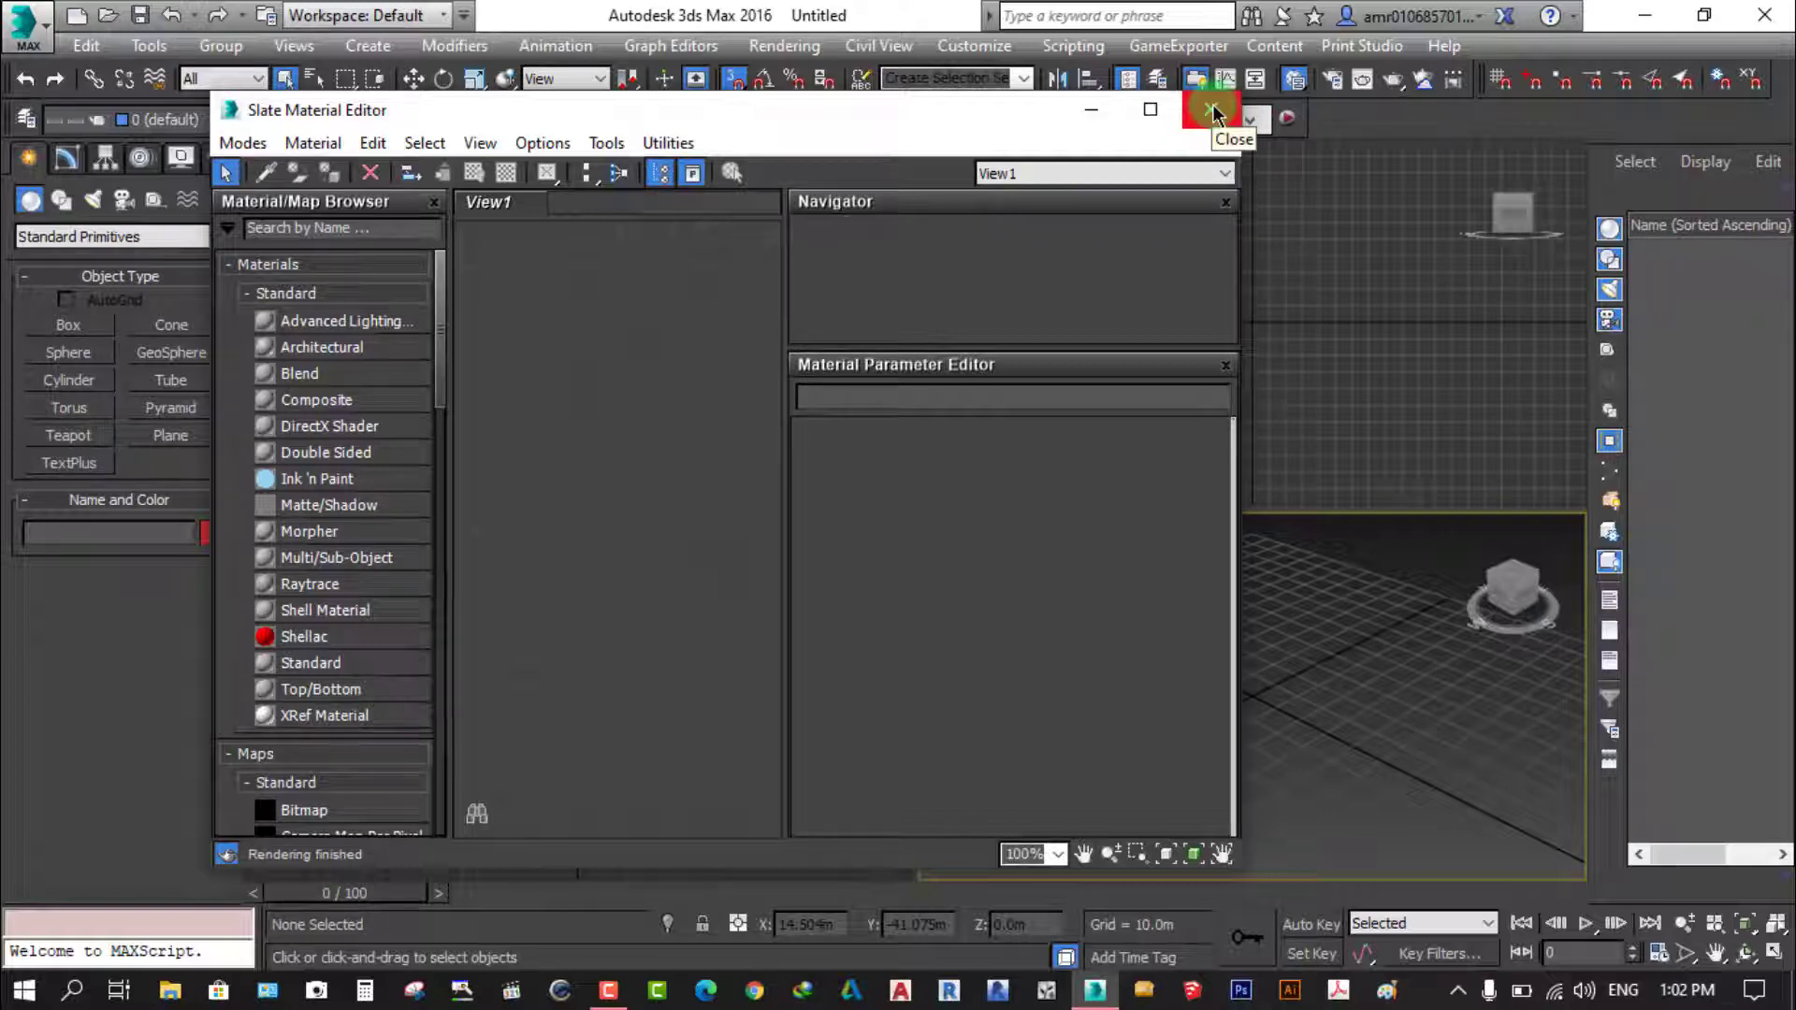
{"action": "left_click", "coordinate": [1213, 112]}
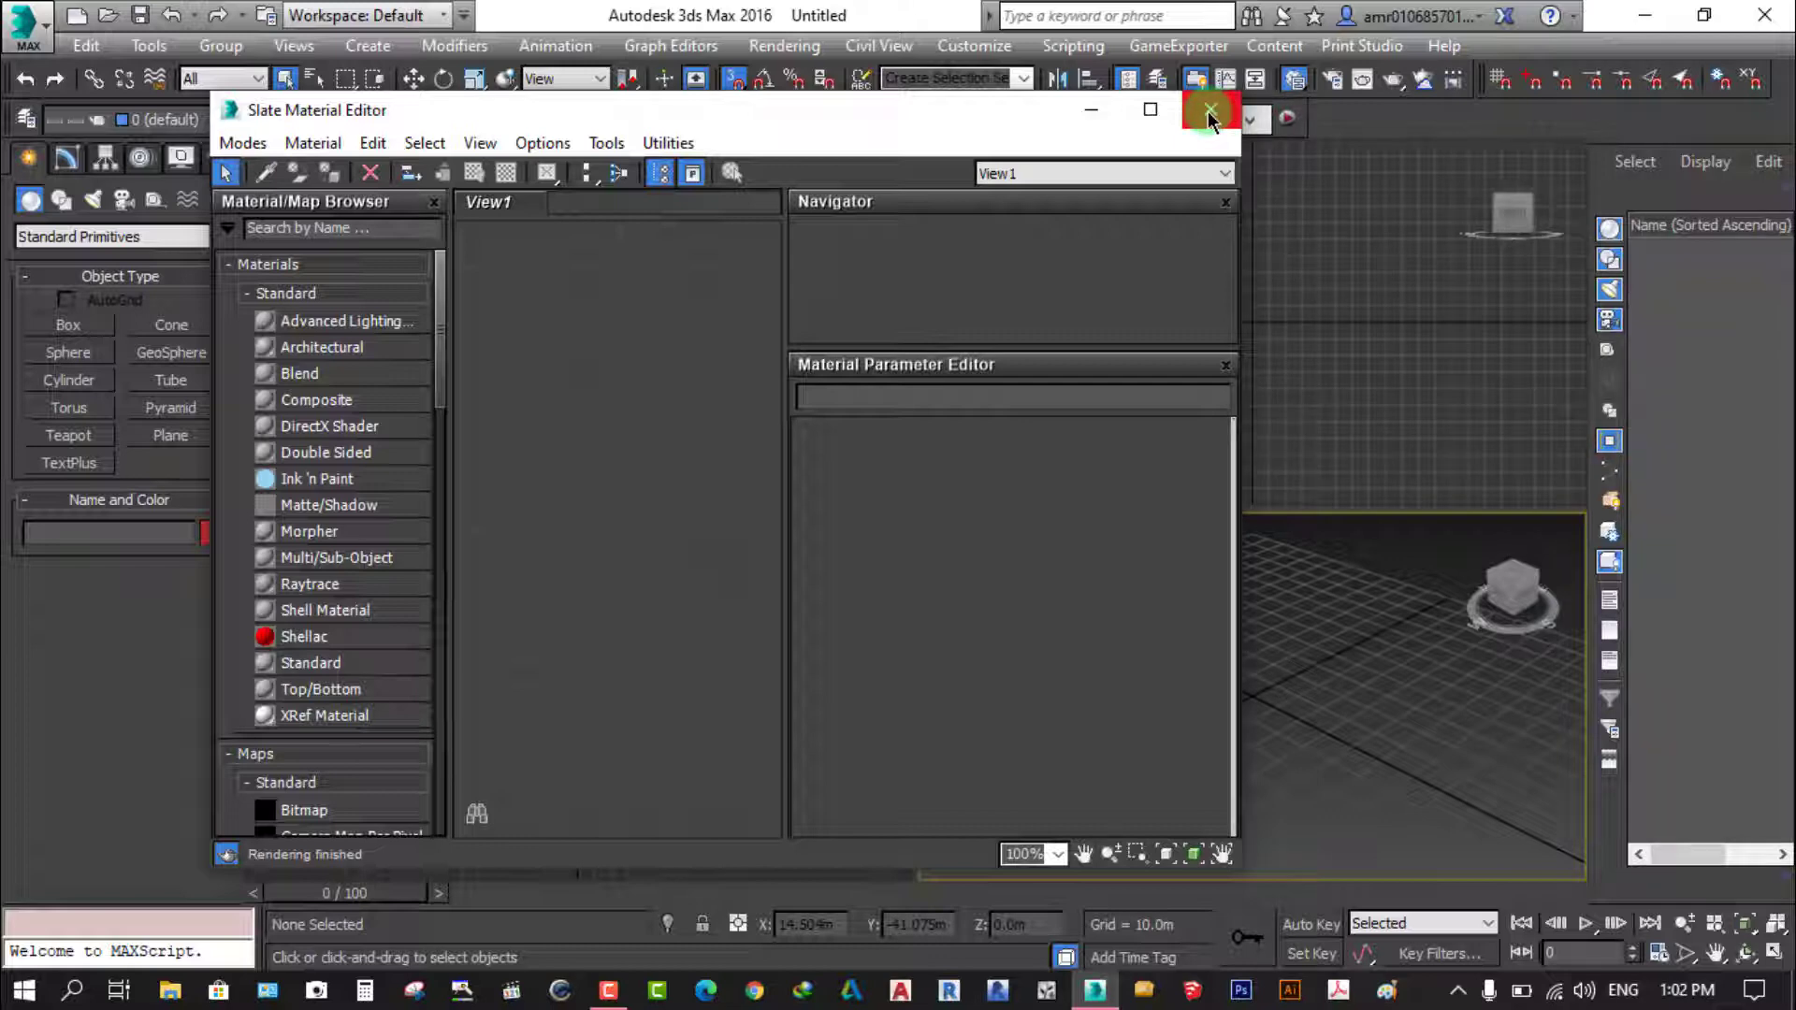
{"action": "left_click", "coordinate": [1208, 112]}
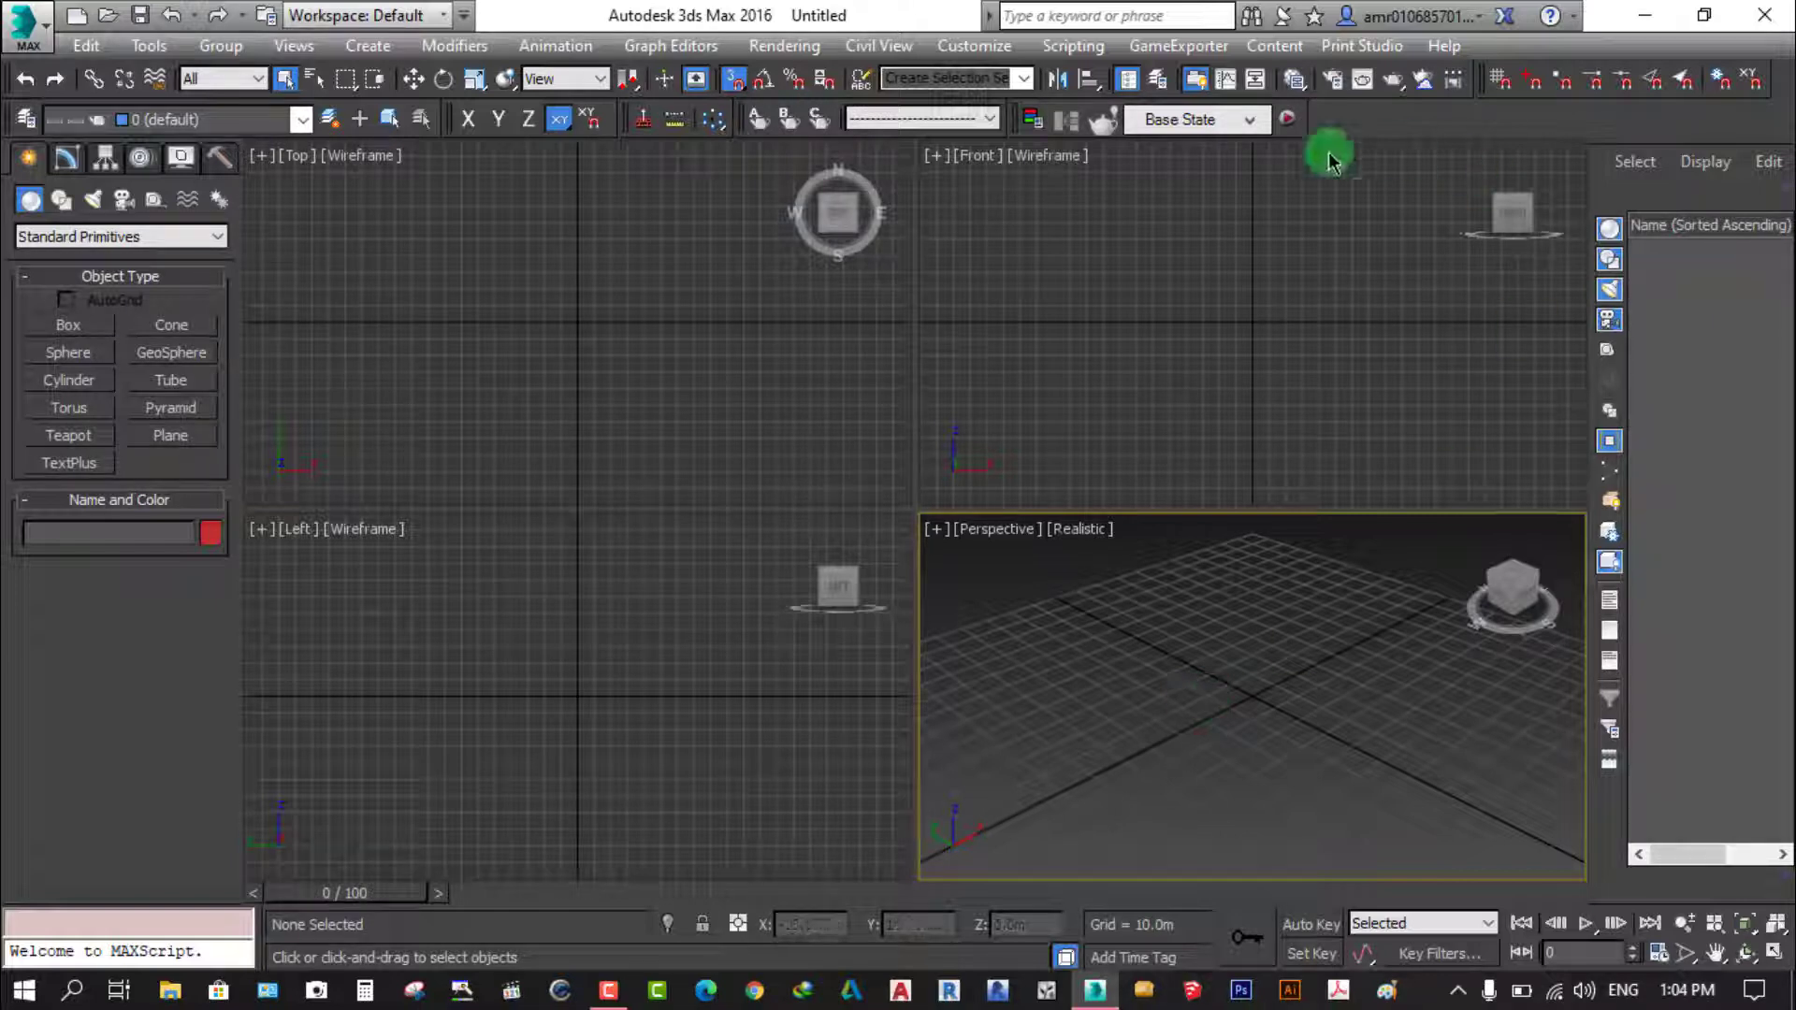
Cycle activation through the Front, Top, Left and Perspective viewports, finishing with Left active
{"action": "left_click", "coordinate": [994, 336]}
{"action": "left_click", "coordinate": [715, 382]}
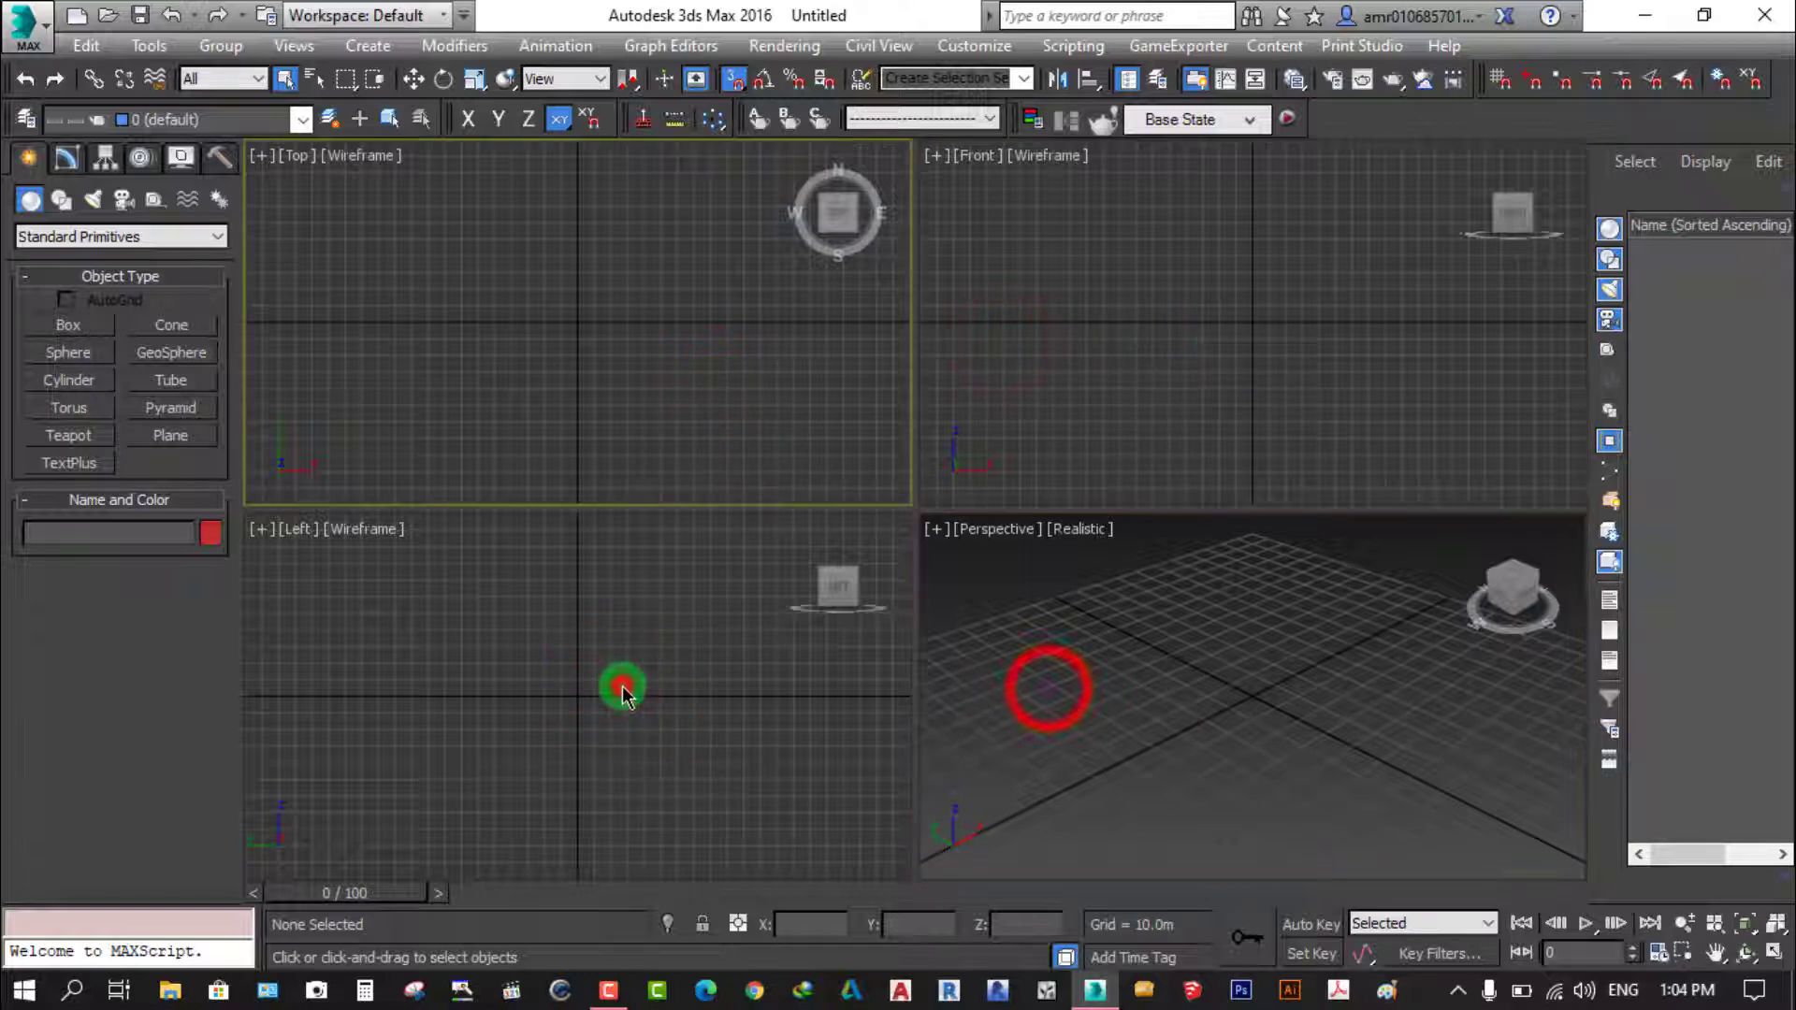
{"action": "left_click", "coordinate": [622, 686]}
{"action": "left_click", "coordinate": [1046, 690]}
{"action": "left_click", "coordinate": [1146, 380]}
{"action": "left_click", "coordinate": [674, 384]}
{"action": "left_click", "coordinate": [657, 671]}
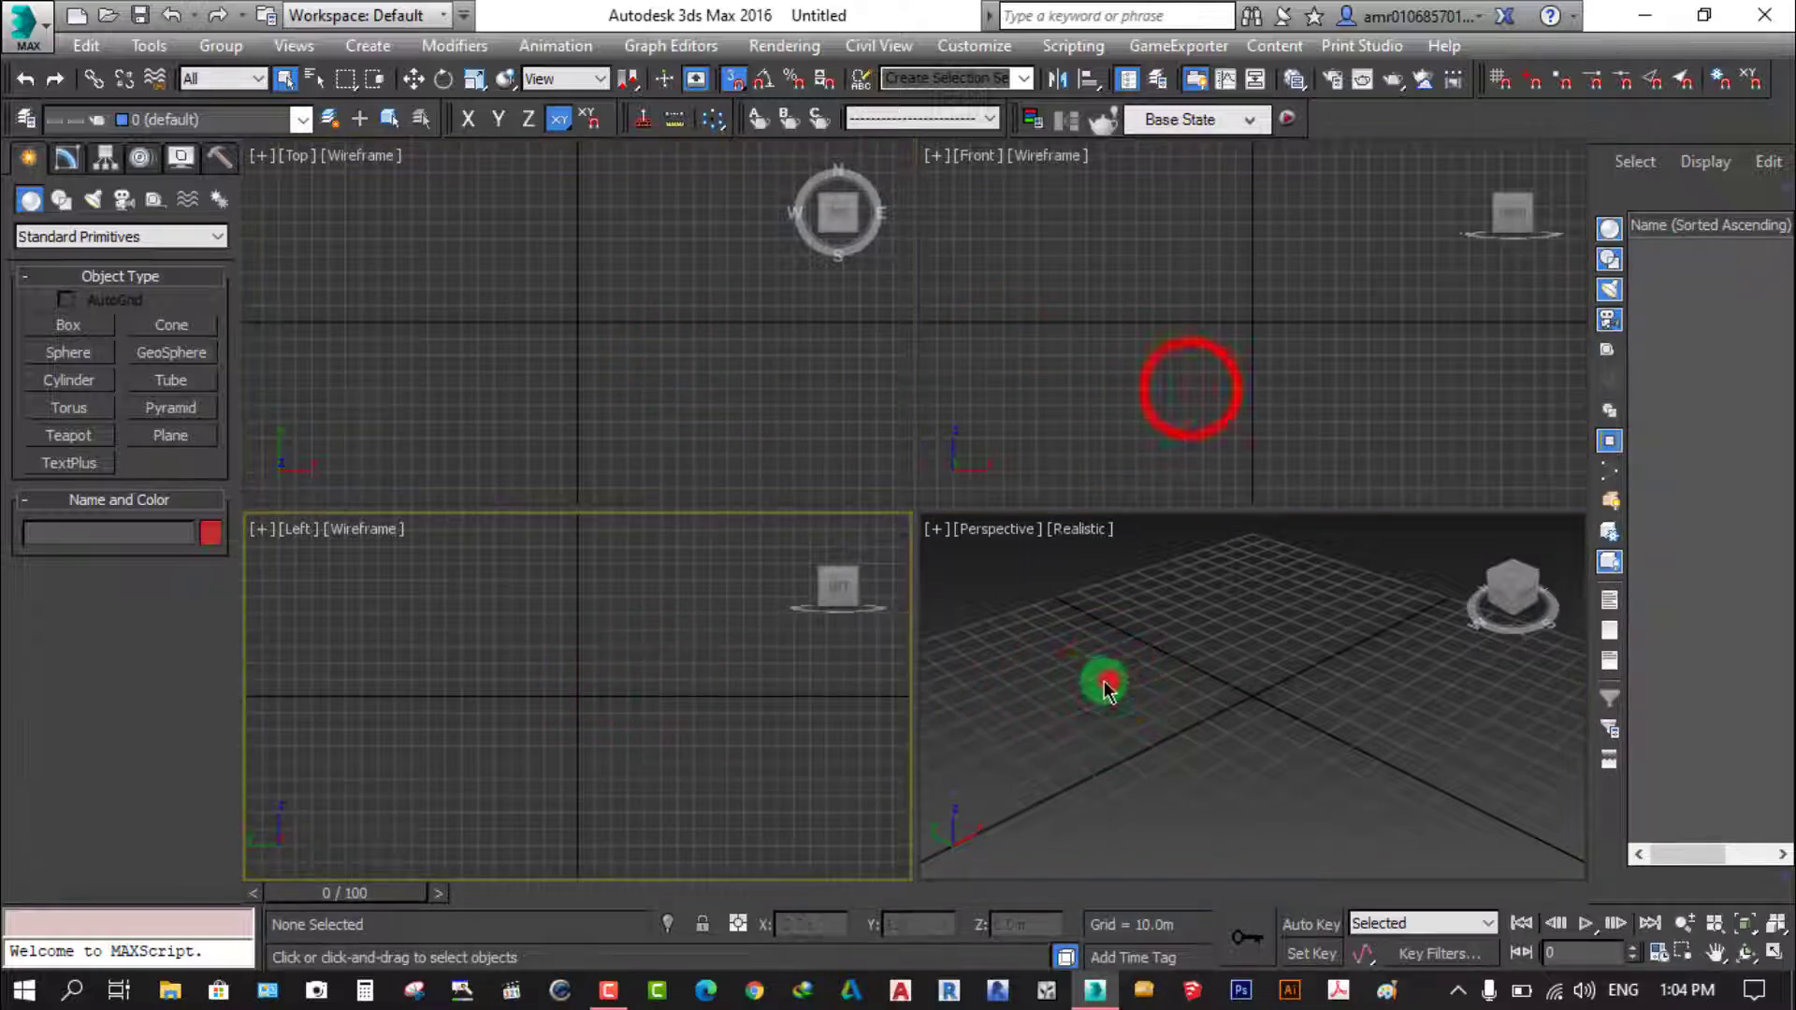
{"action": "left_click", "coordinate": [1104, 675]}
{"action": "left_click", "coordinate": [1188, 389]}
{"action": "left_click", "coordinate": [585, 393]}
{"action": "left_click", "coordinate": [654, 708]}
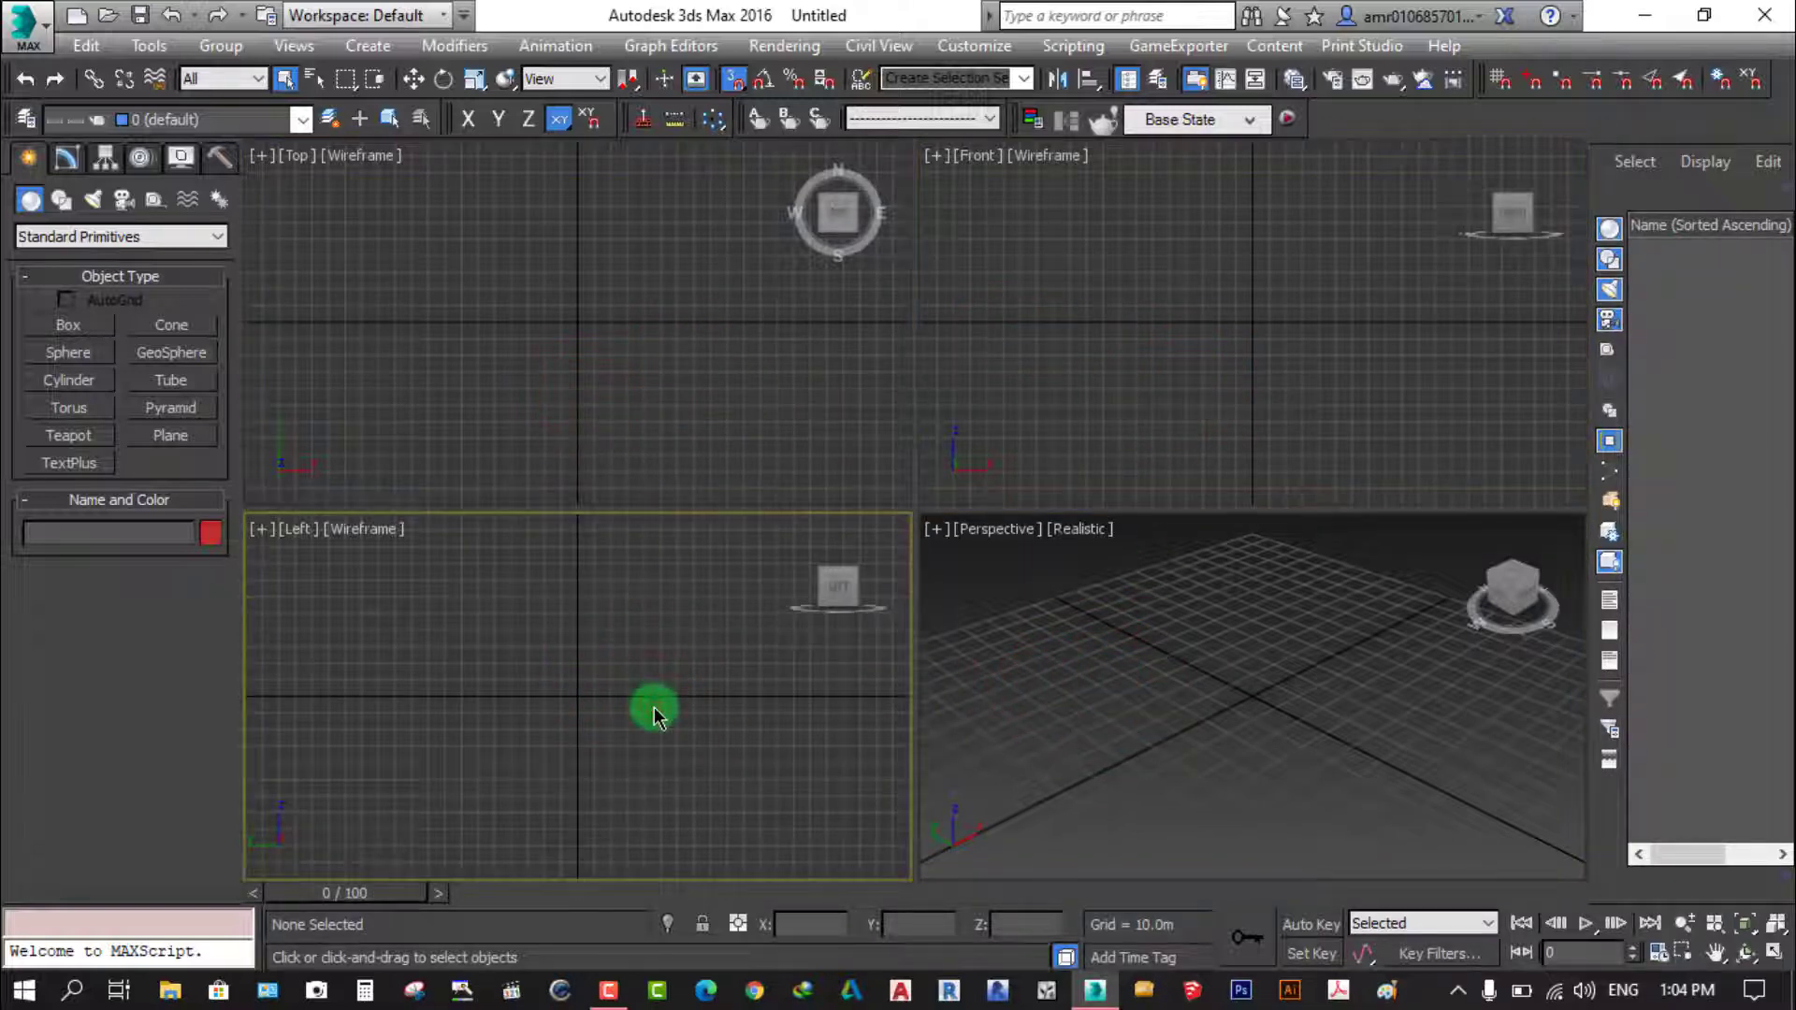
{"action": "left_click", "coordinate": [1089, 721]}
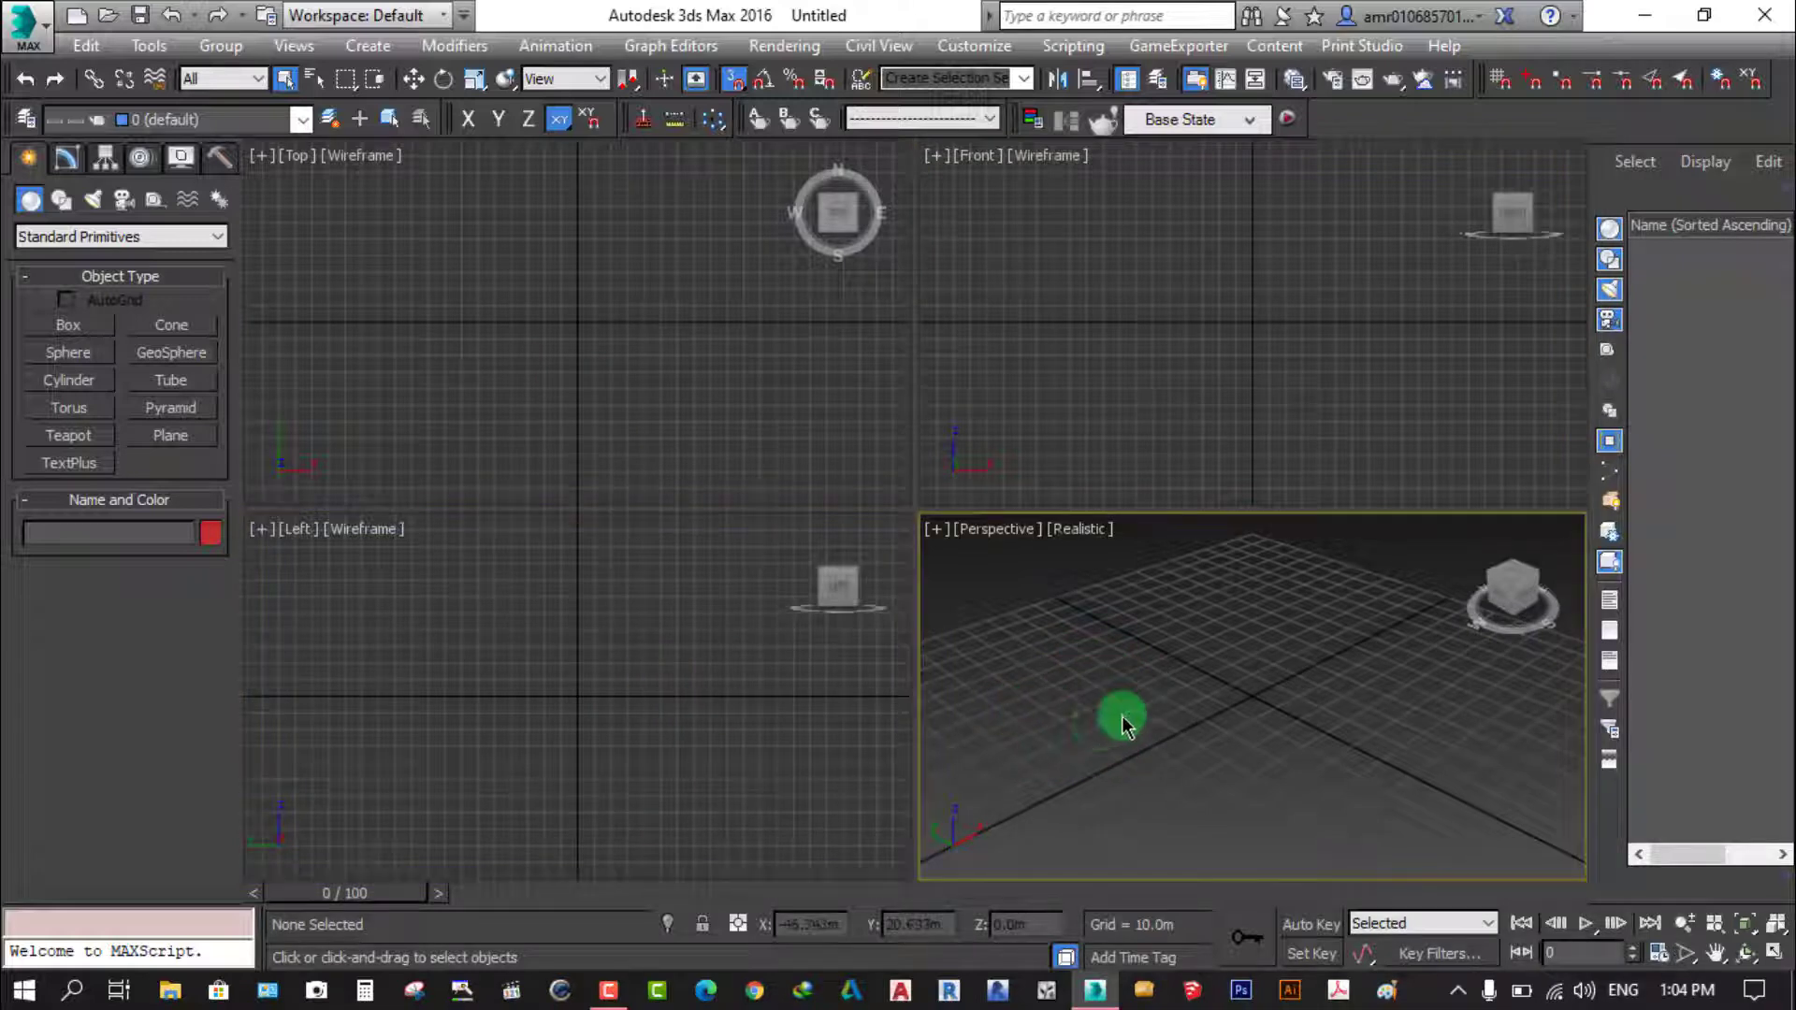
{"action": "left_click", "coordinate": [1207, 703]}
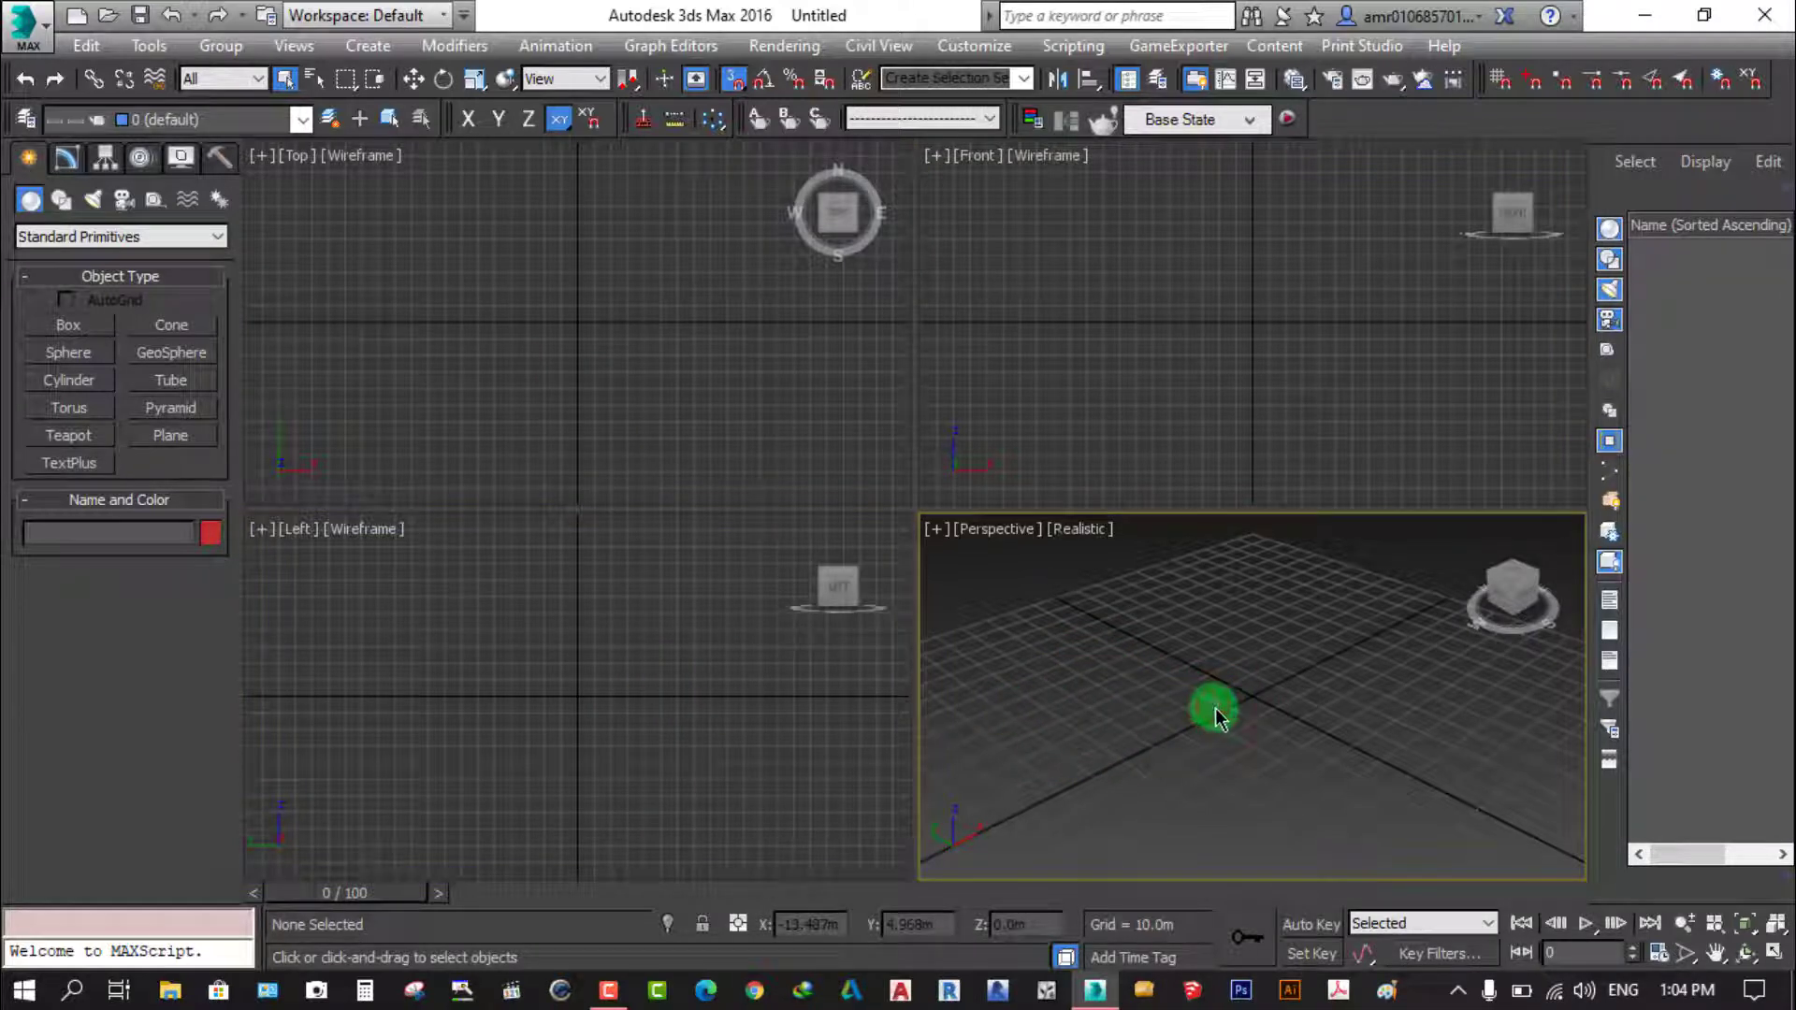
{"action": "left_click", "coordinate": [1212, 344]}
{"action": "left_click", "coordinate": [660, 347]}
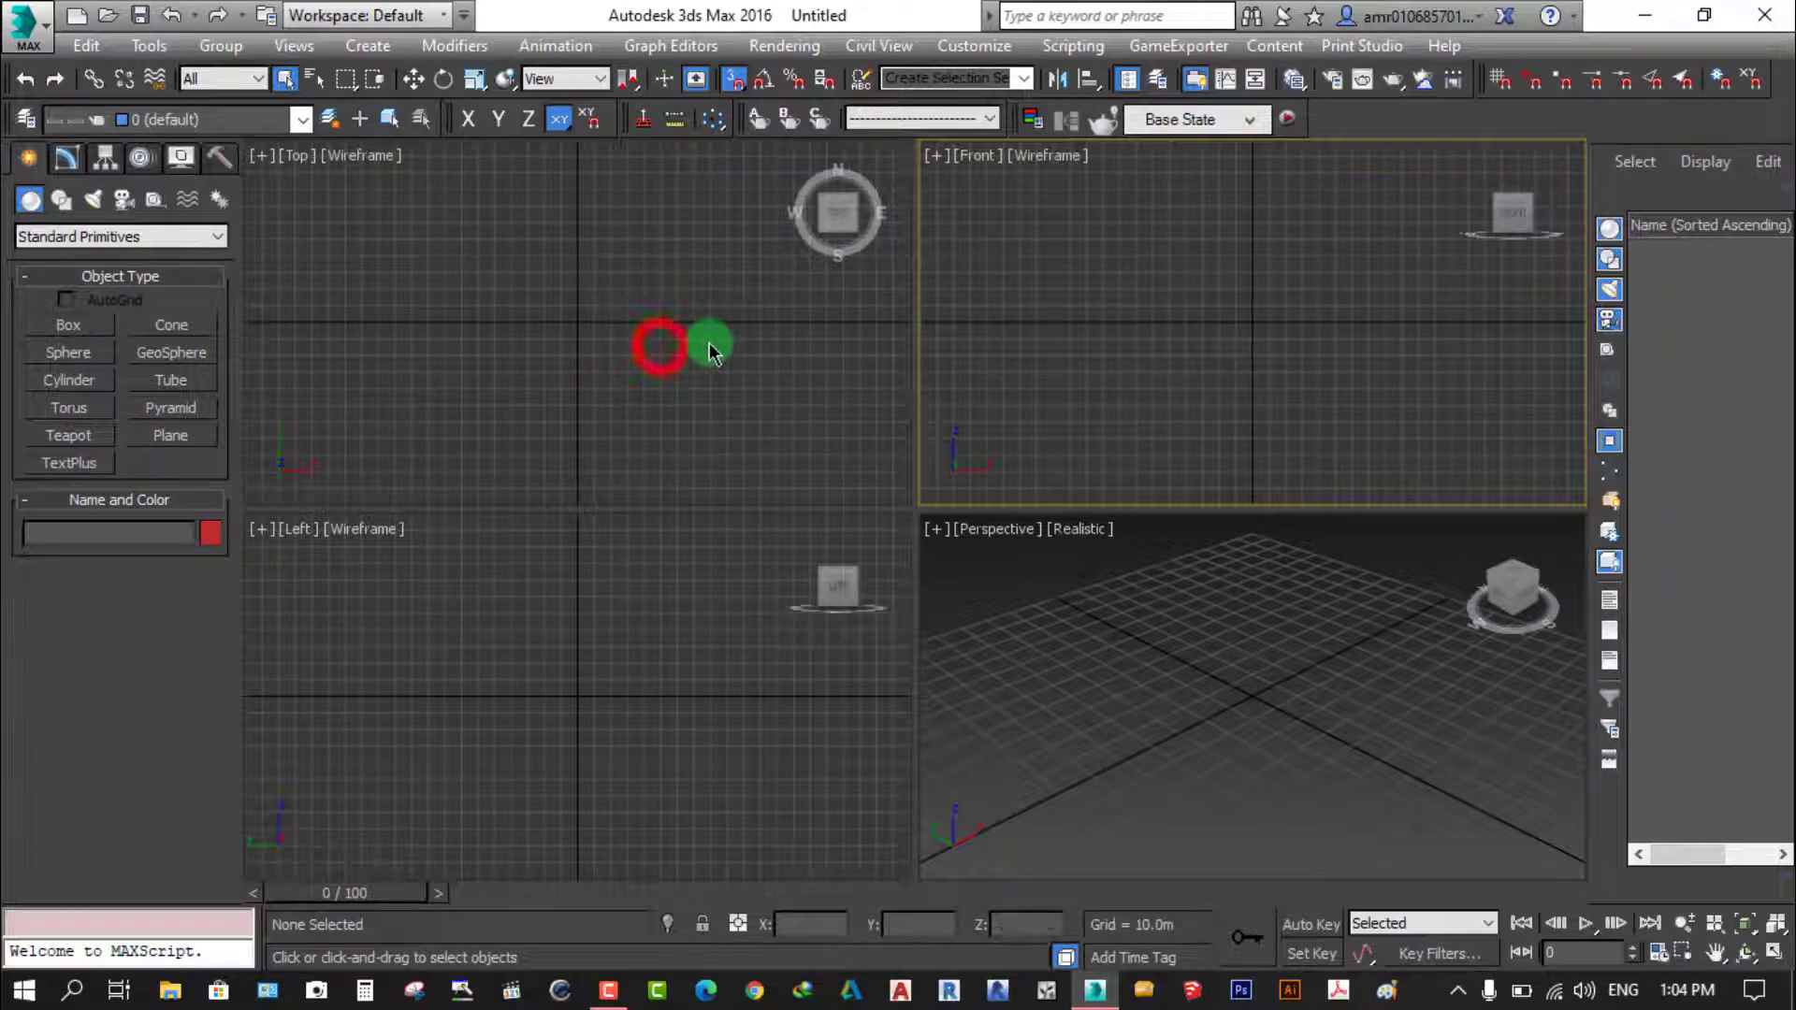
{"action": "left_click", "coordinate": [670, 632]}
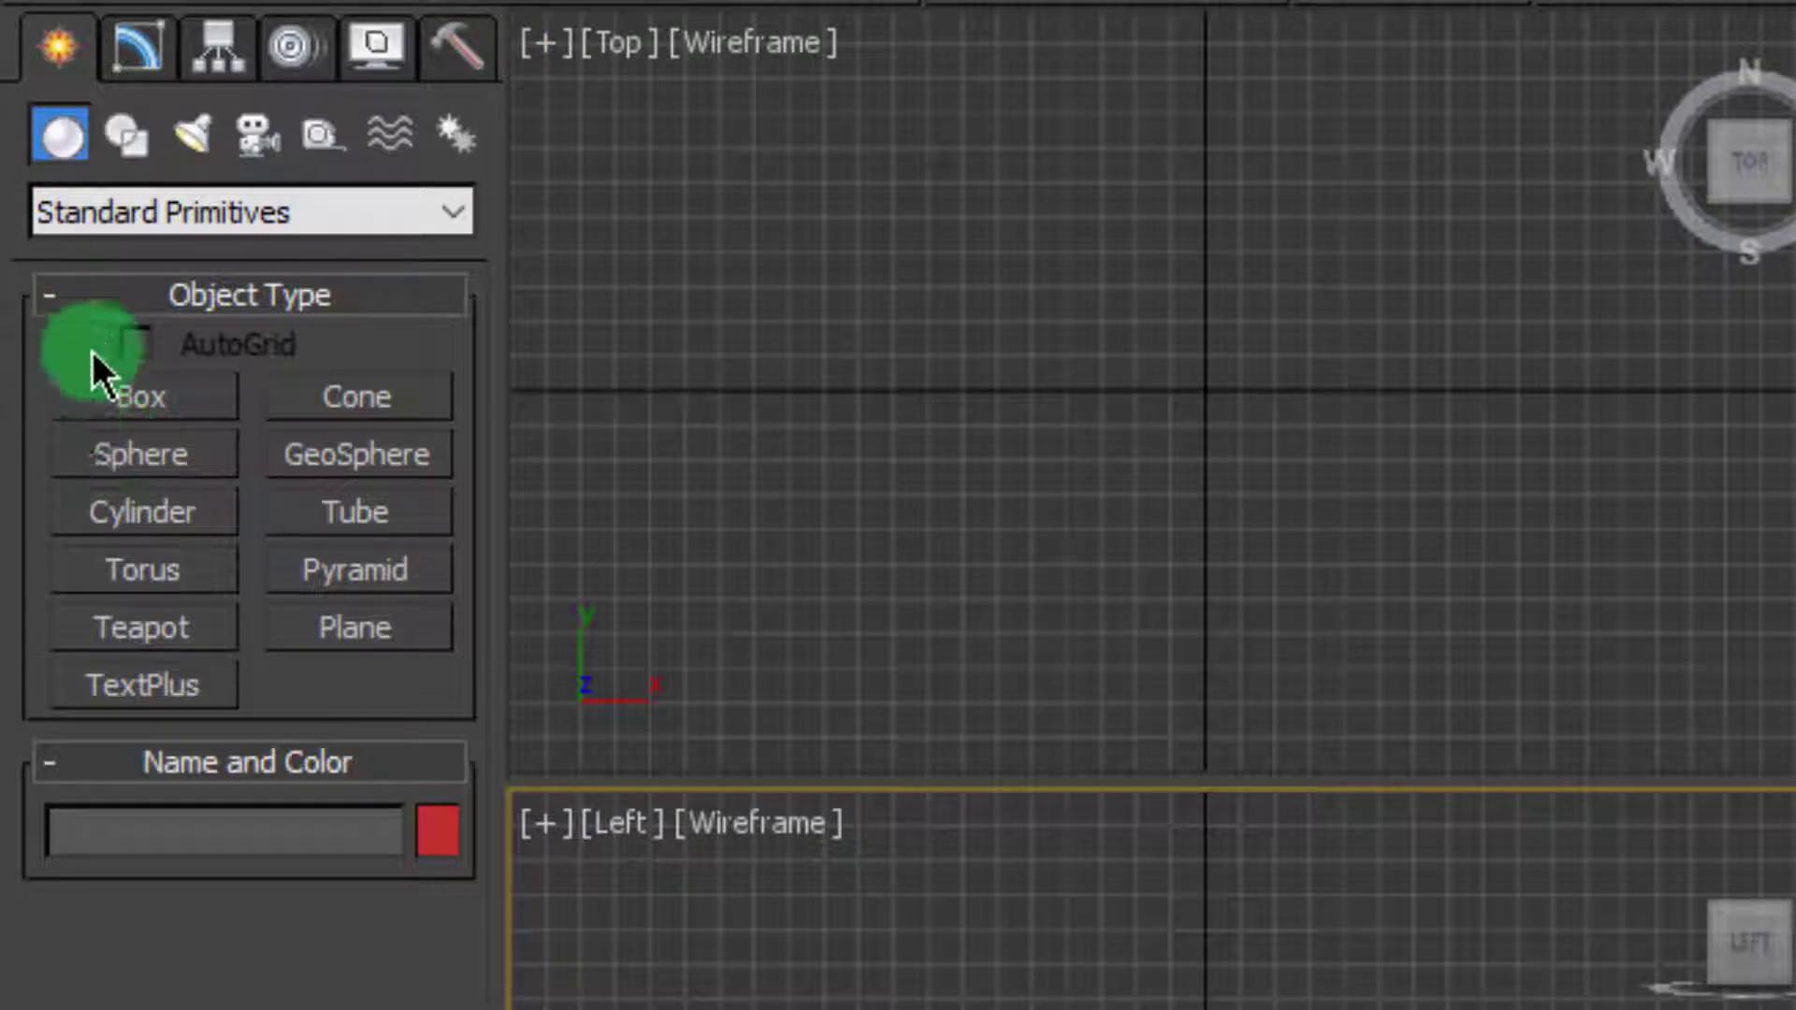
{"action": "left_click", "coordinate": [58, 52]}
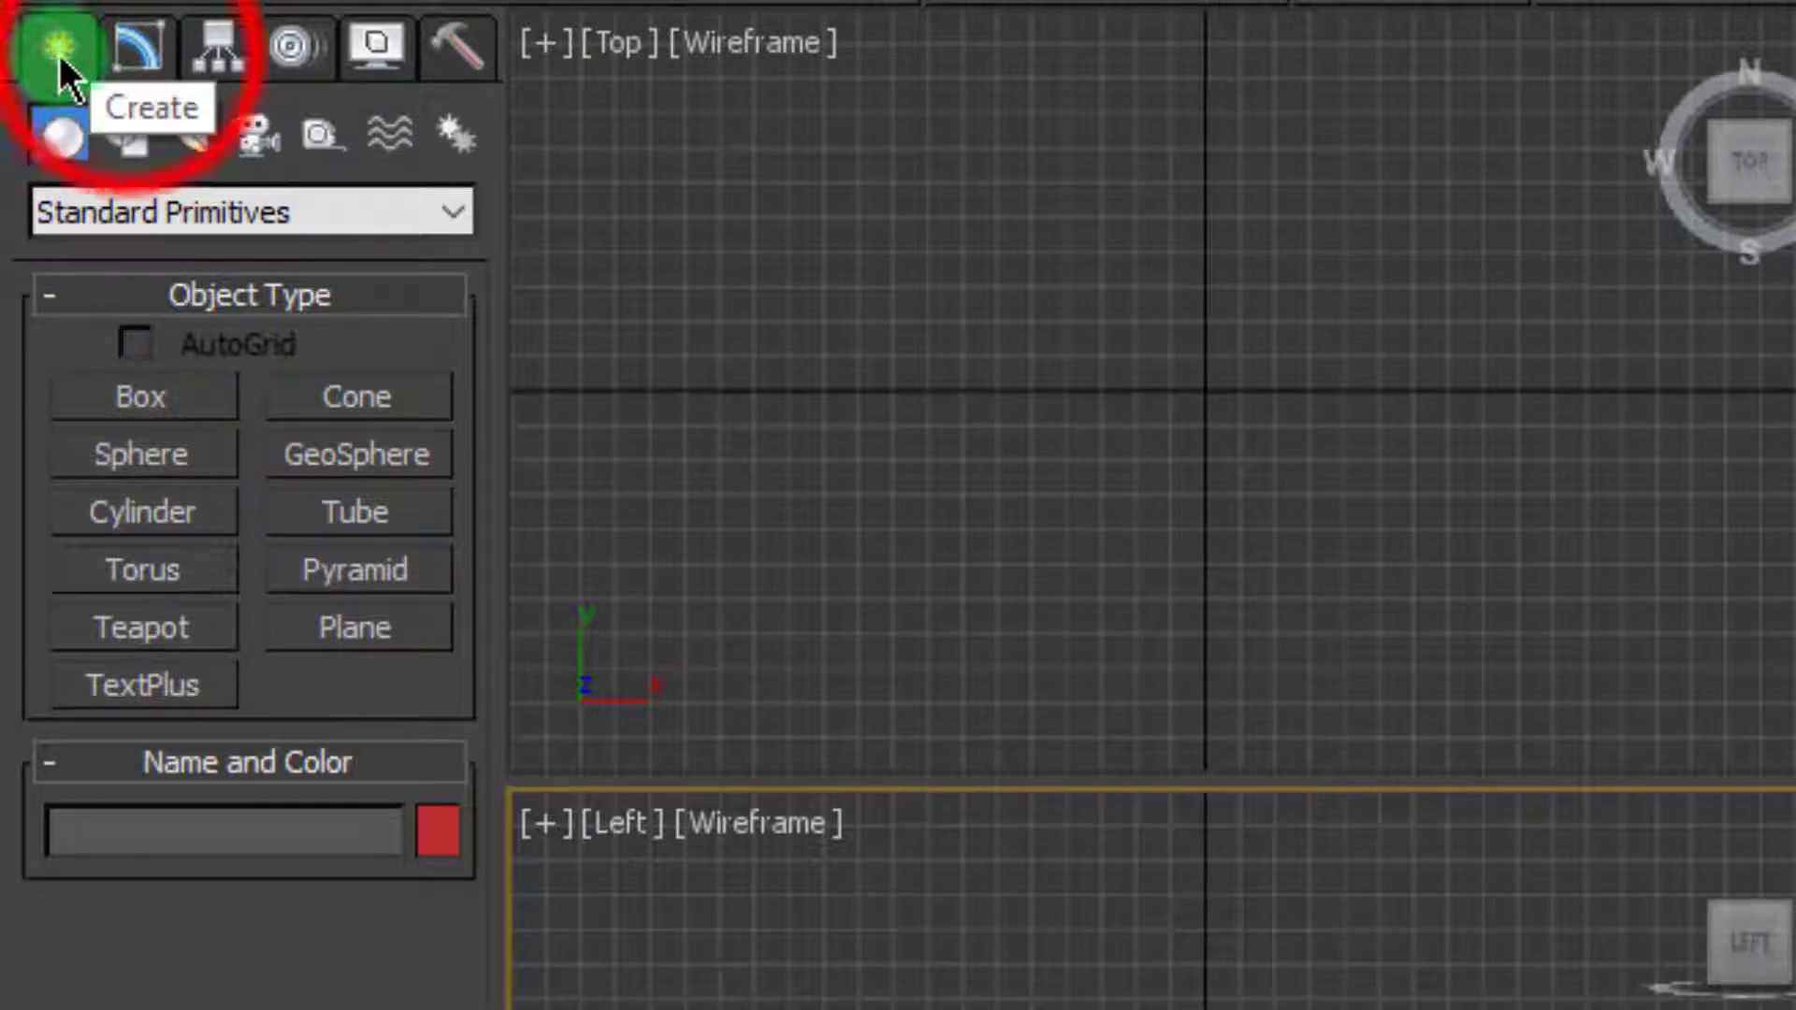
{"action": "left_click", "coordinate": [129, 60]}
{"action": "left_click", "coordinate": [207, 52]}
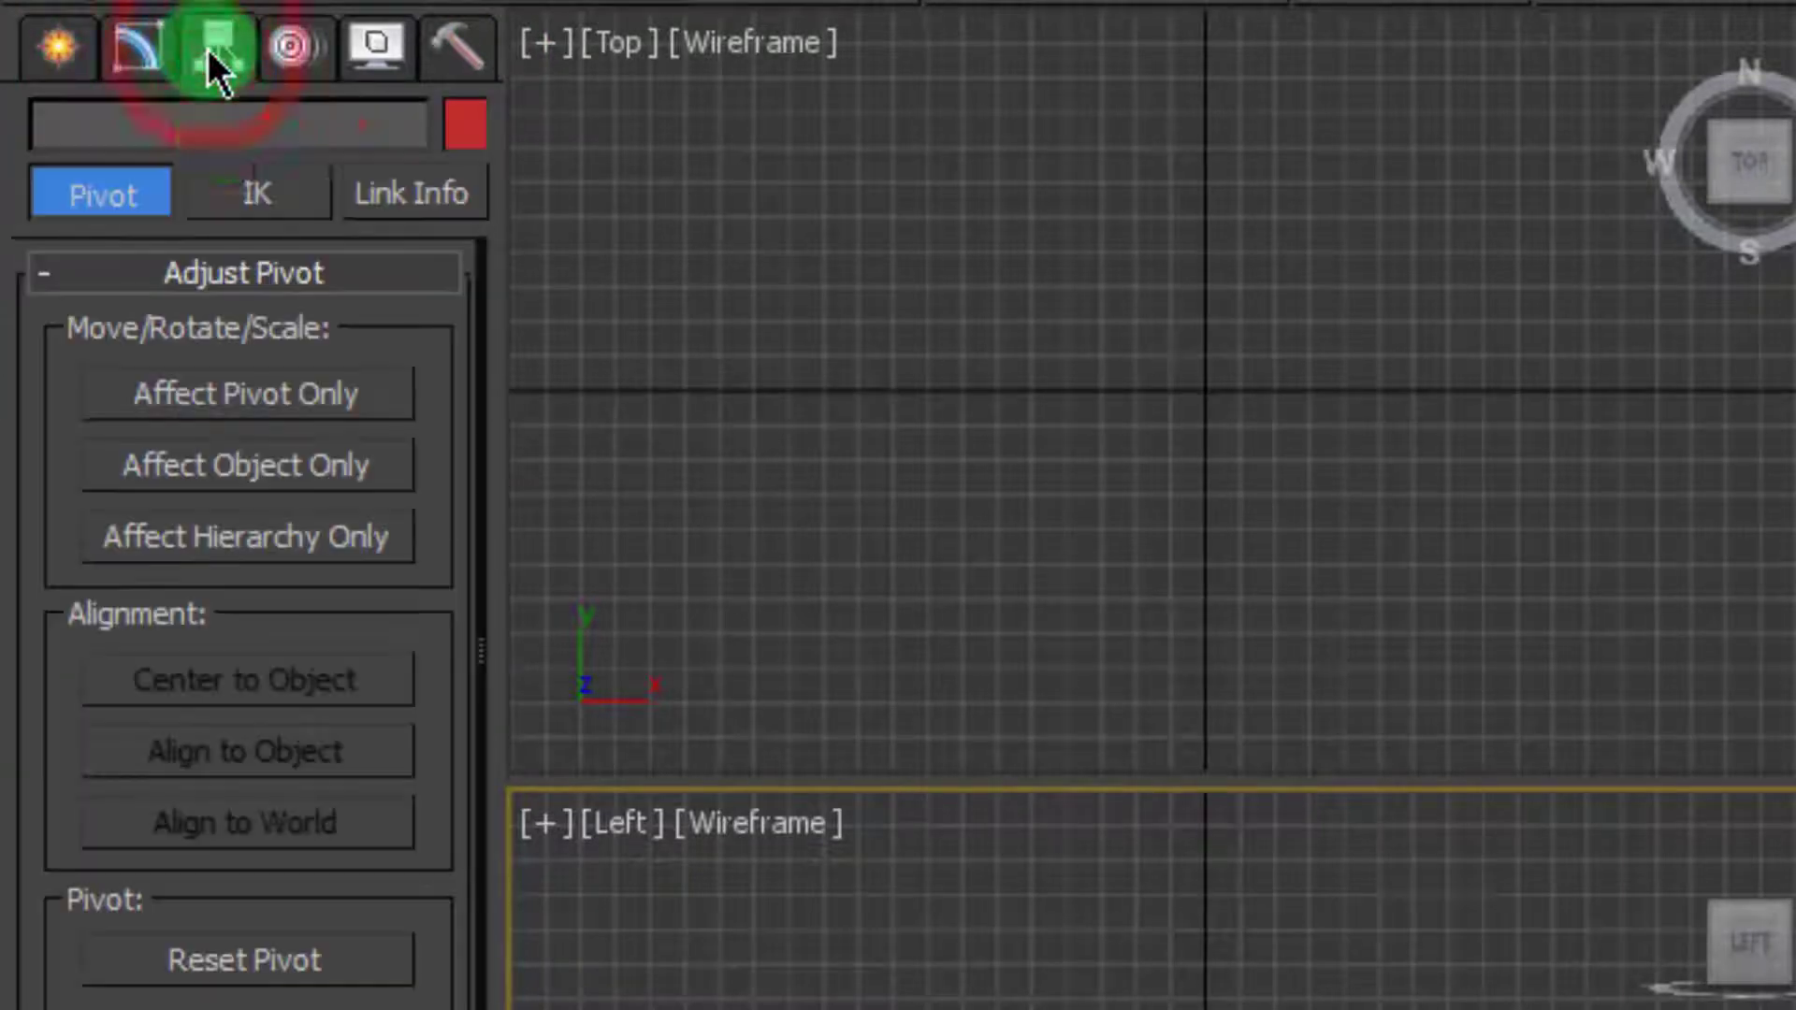
{"action": "left_click", "coordinate": [288, 47]}
{"action": "left_click", "coordinate": [379, 46]}
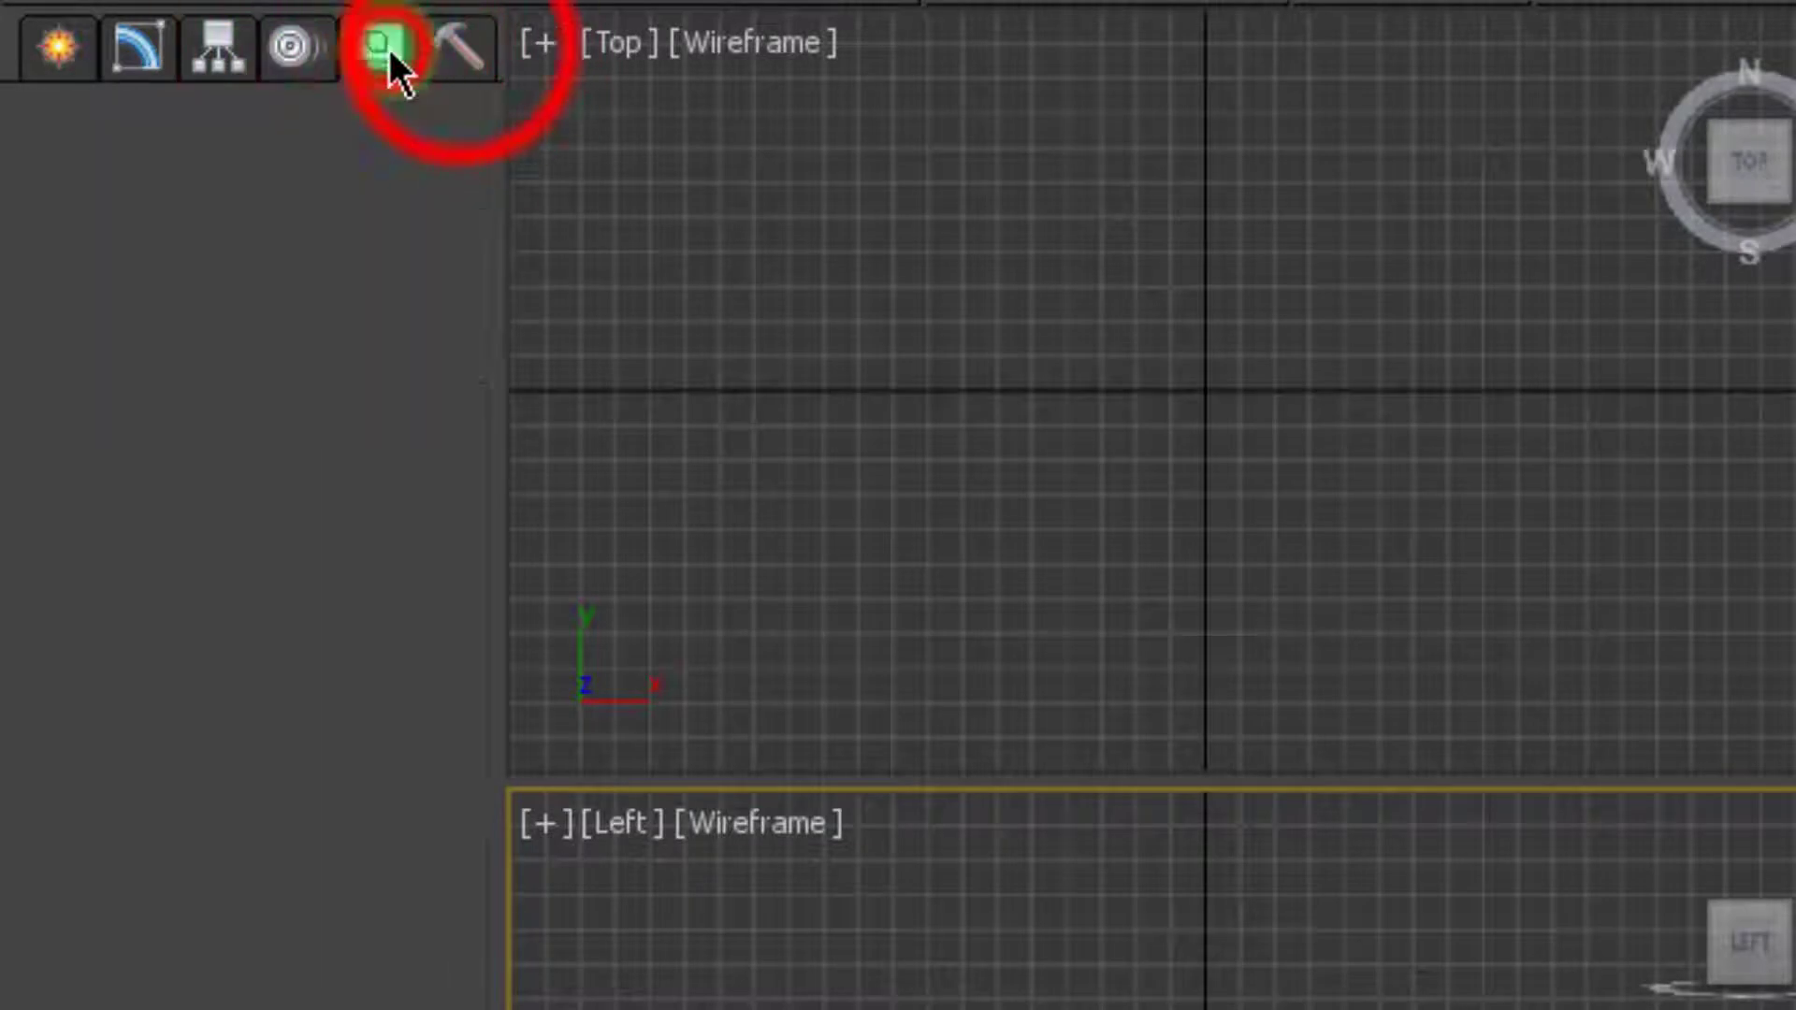
{"action": "left_click", "coordinate": [455, 47]}
{"action": "left_click", "coordinate": [57, 49]}
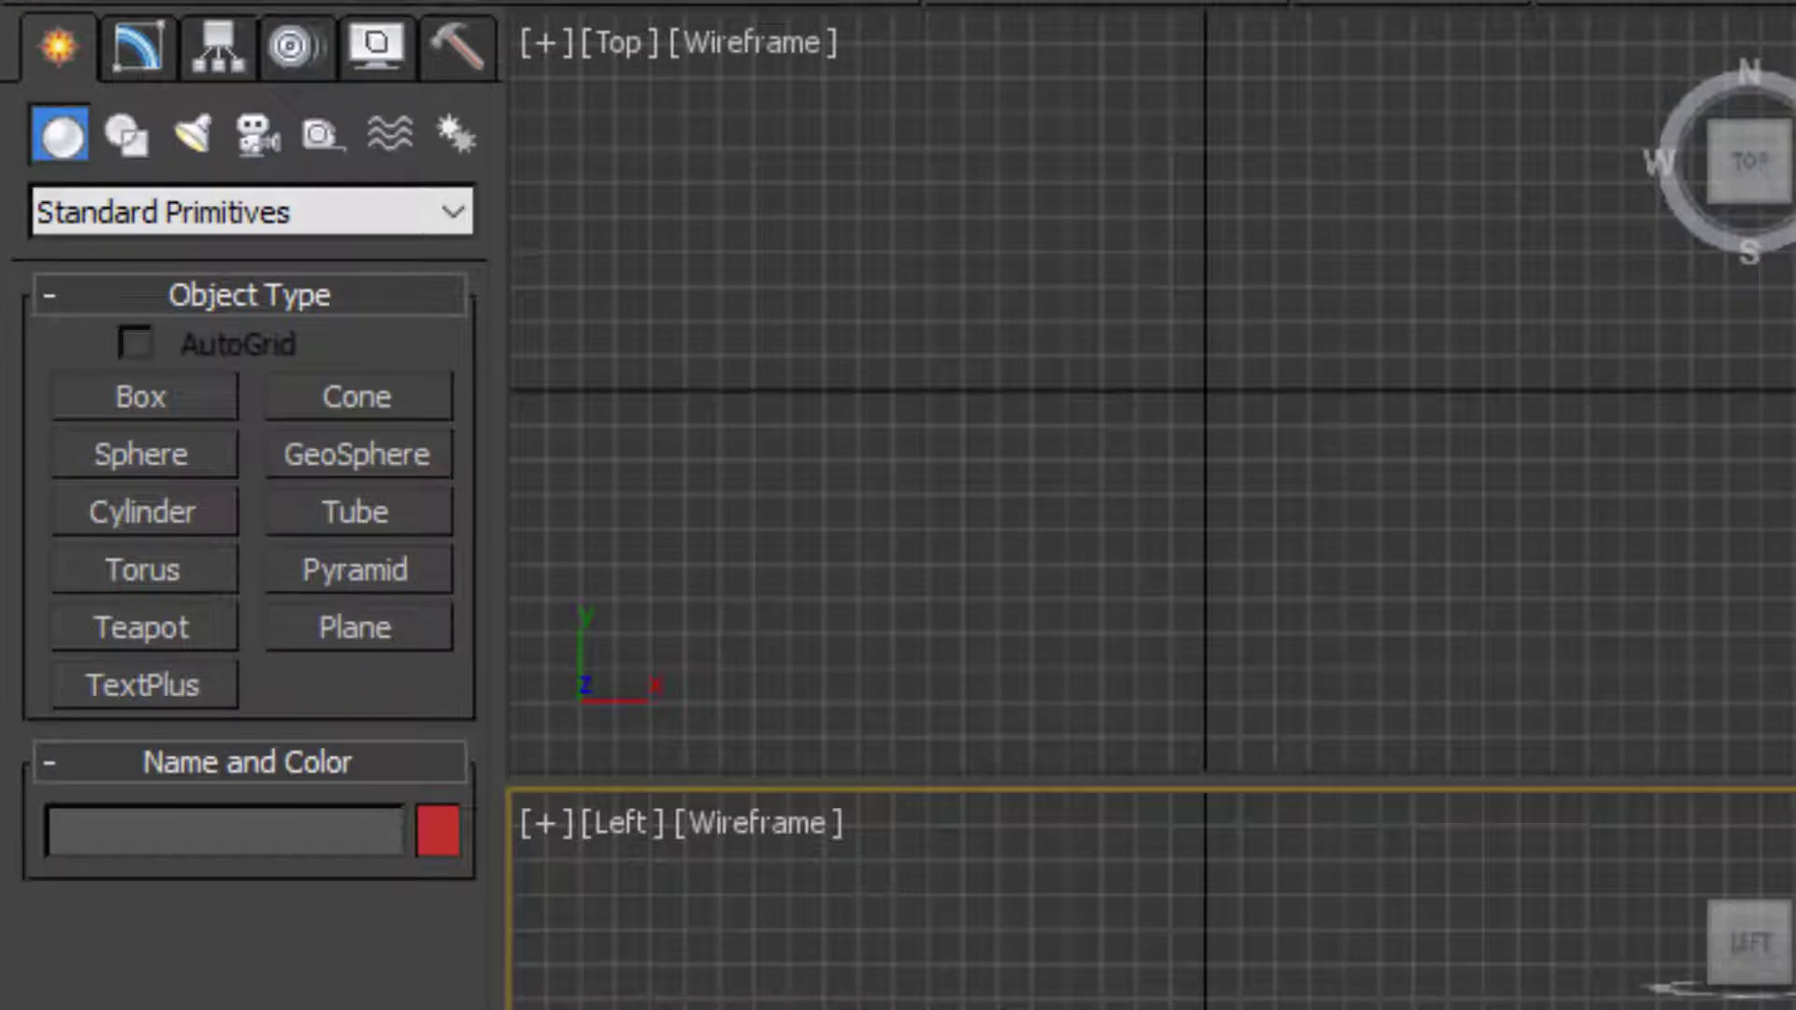
{"action": "left_click", "coordinate": [1533, 512]}
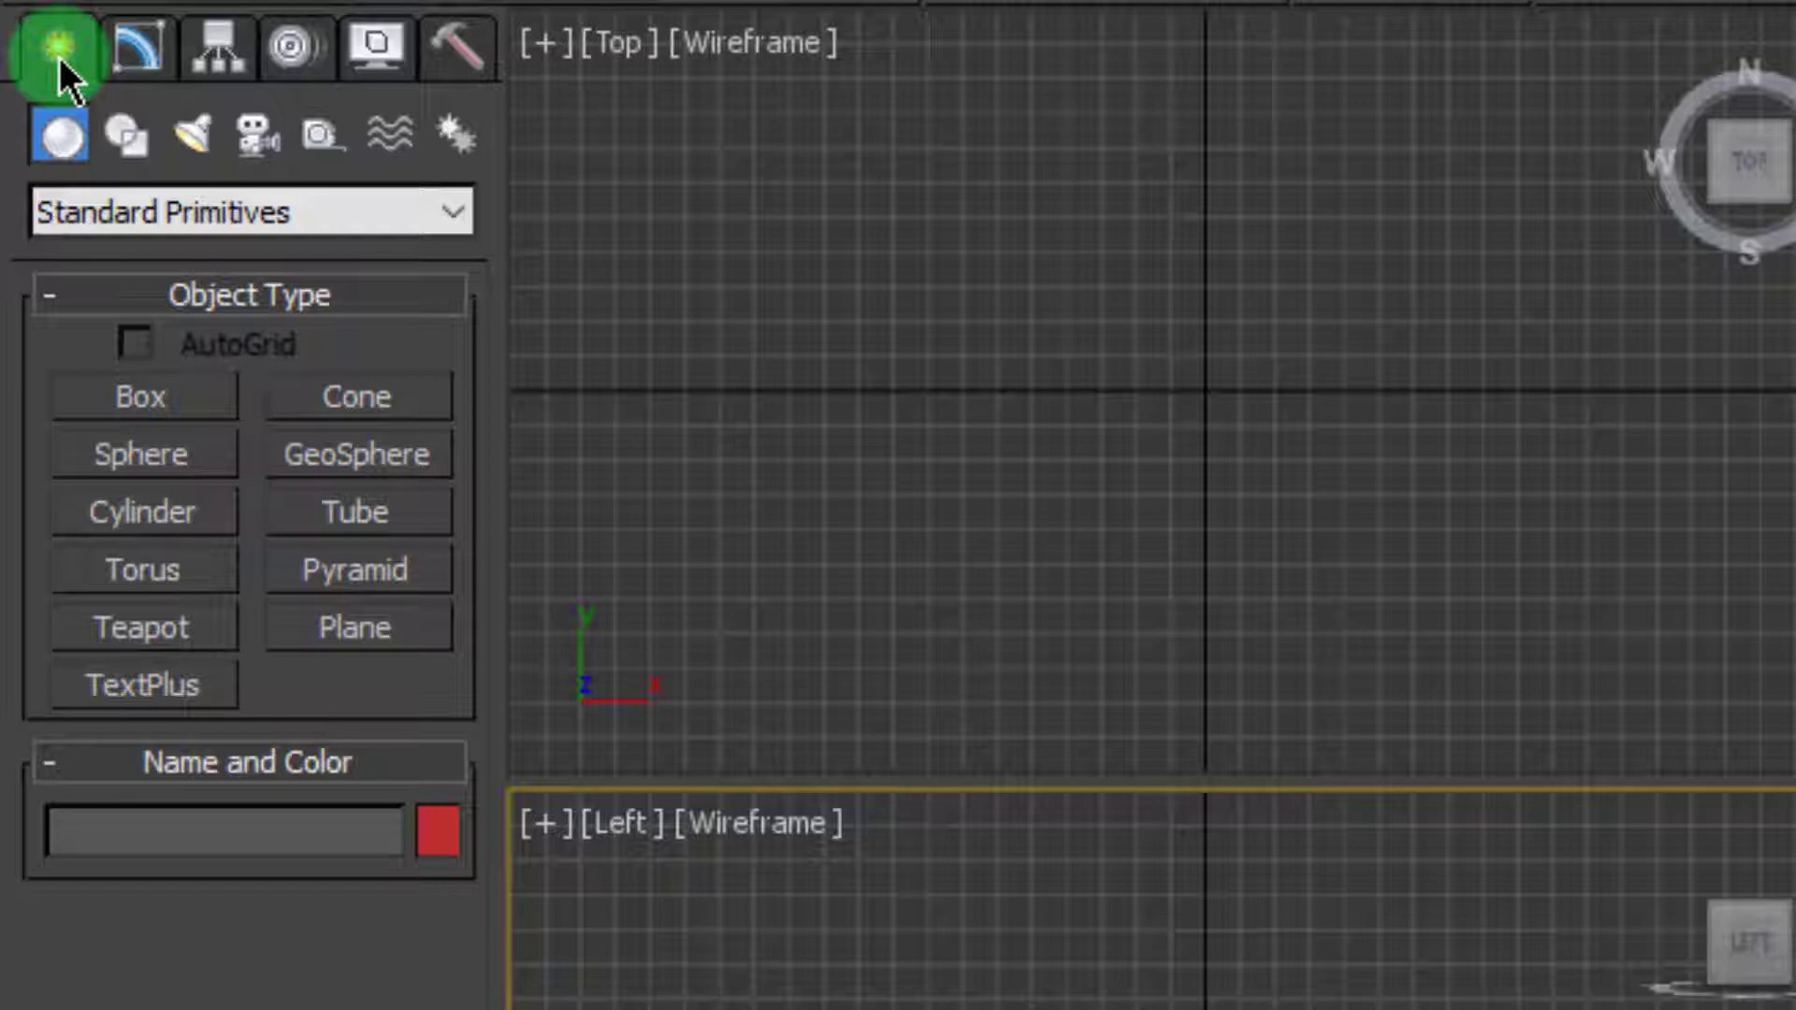
{"action": "left_click", "coordinate": [137, 53]}
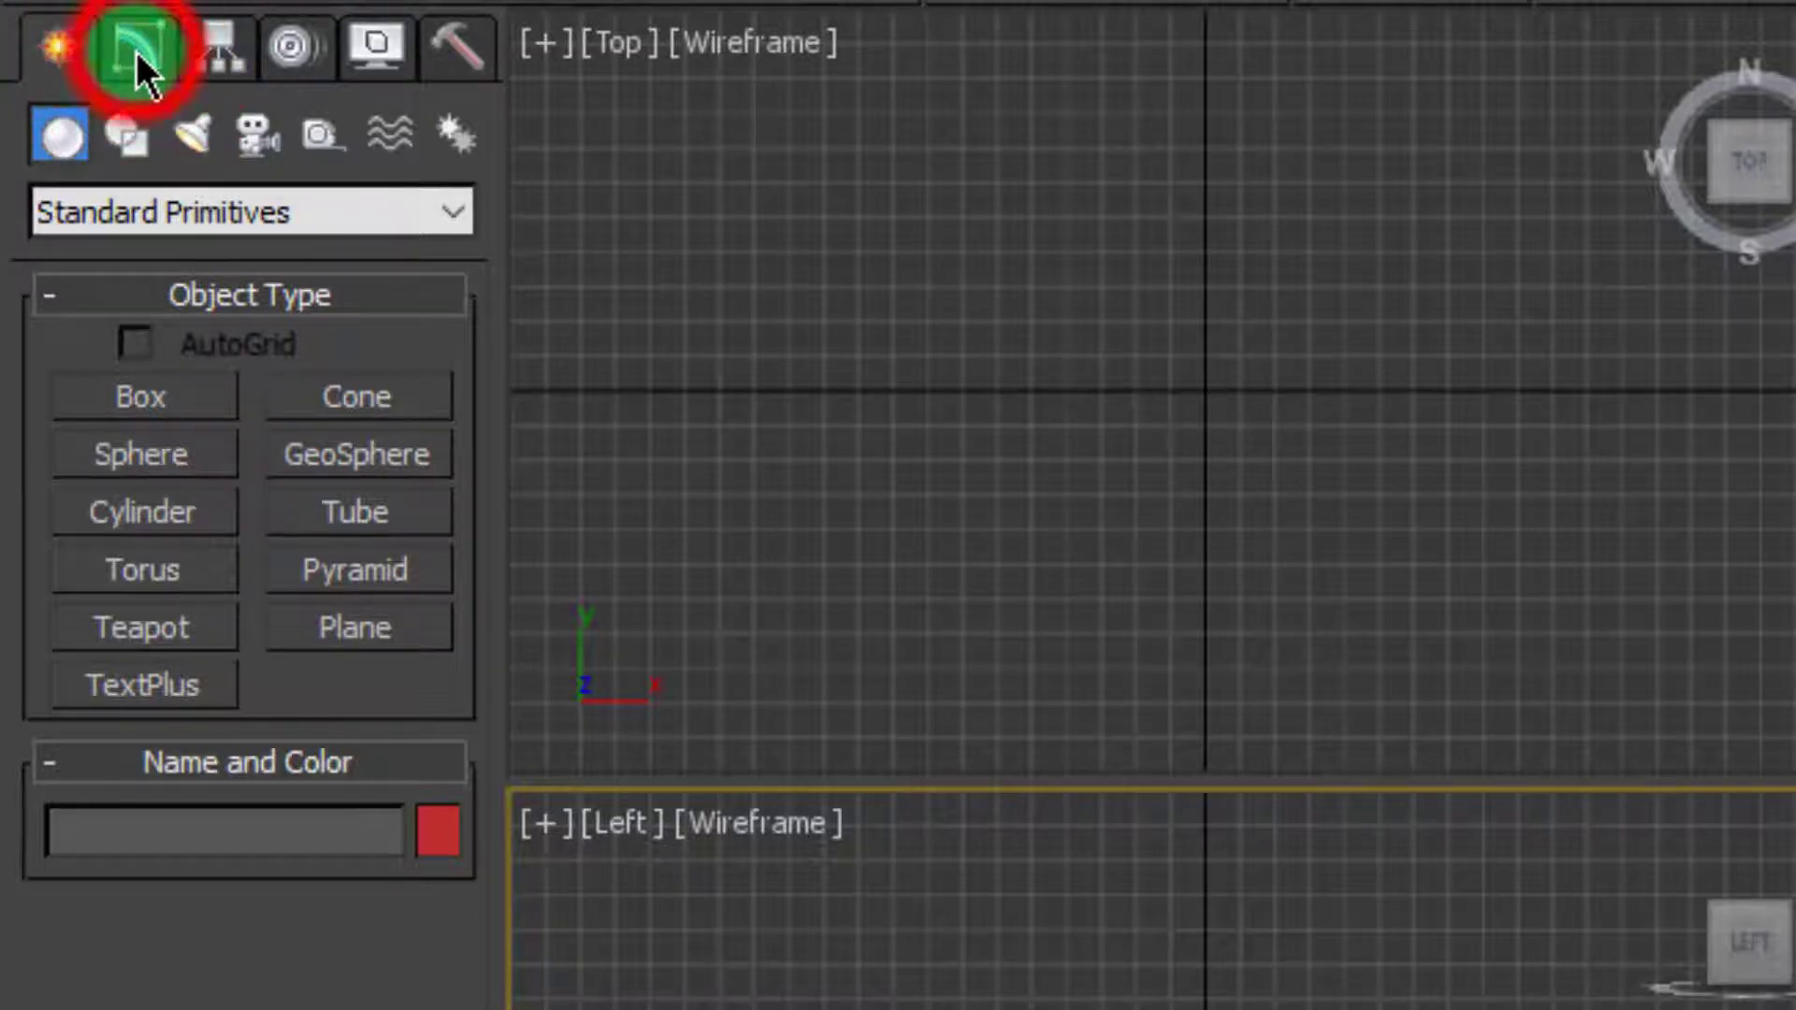
{"action": "left_click", "coordinate": [58, 47]}
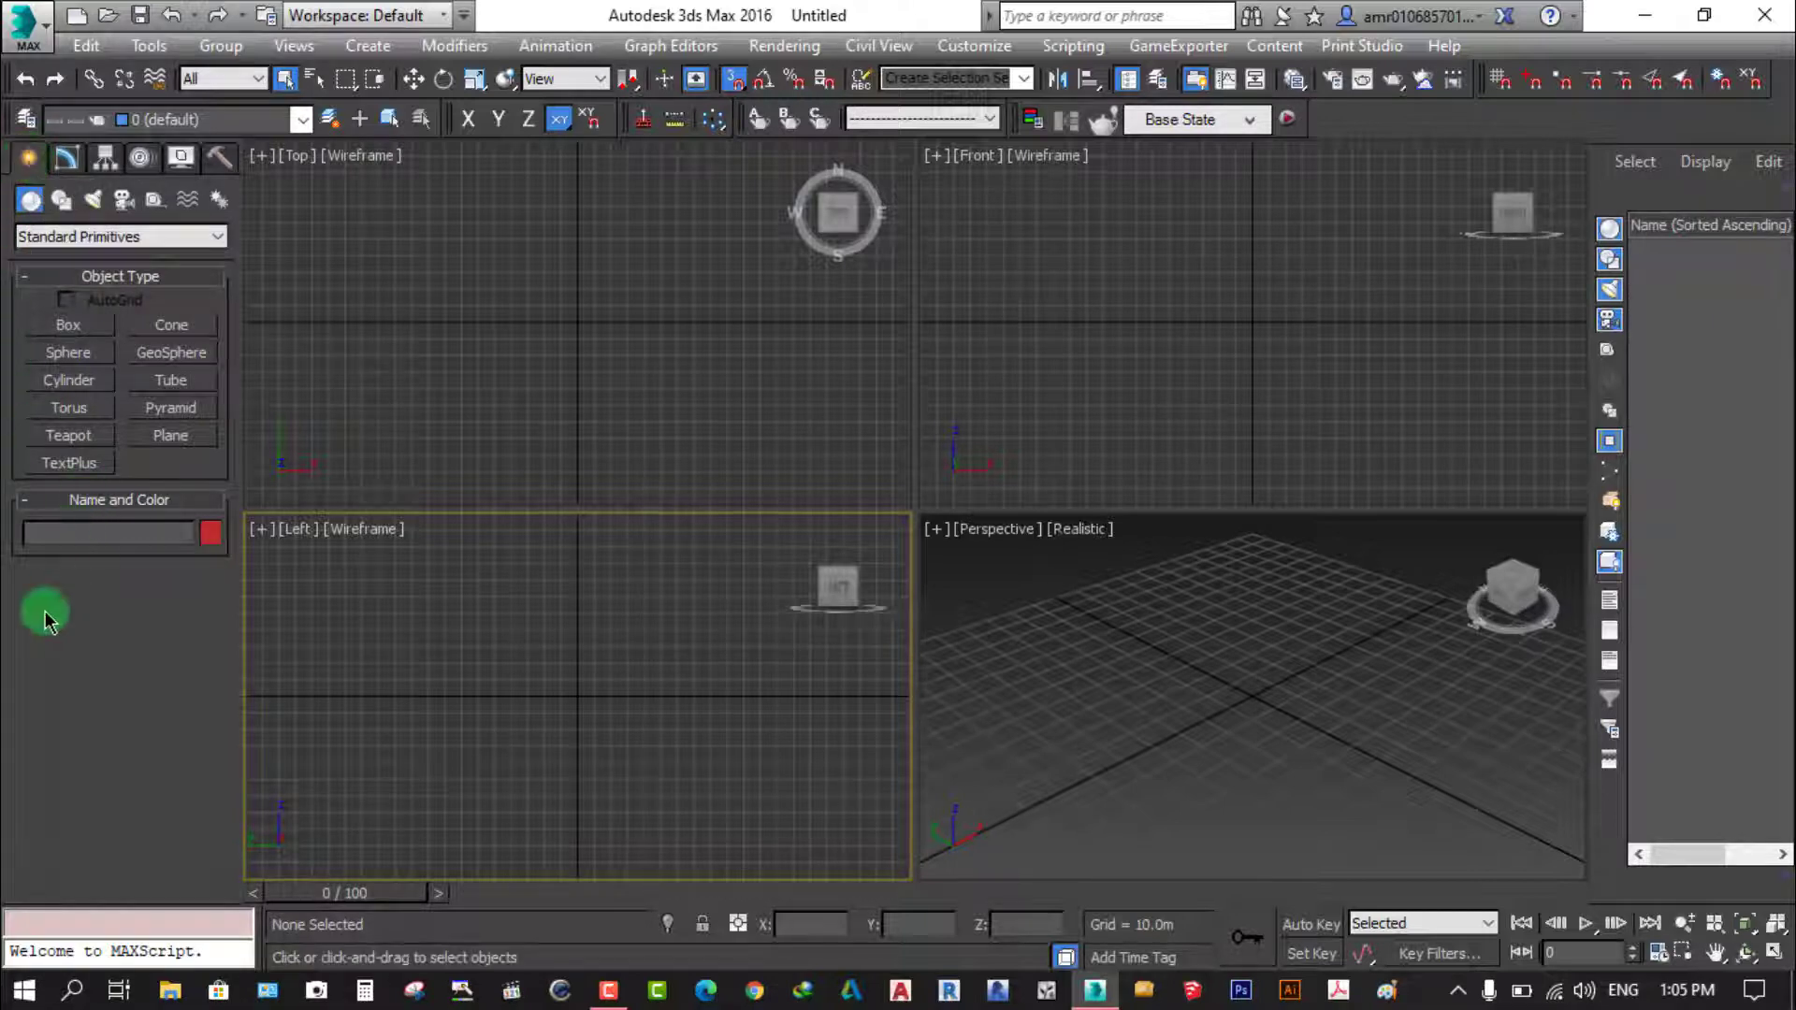
Step through the Geometry, Shapes, Lights and Cameras categories, ending on Helpers
{"action": "left_click", "coordinate": [33, 204]}
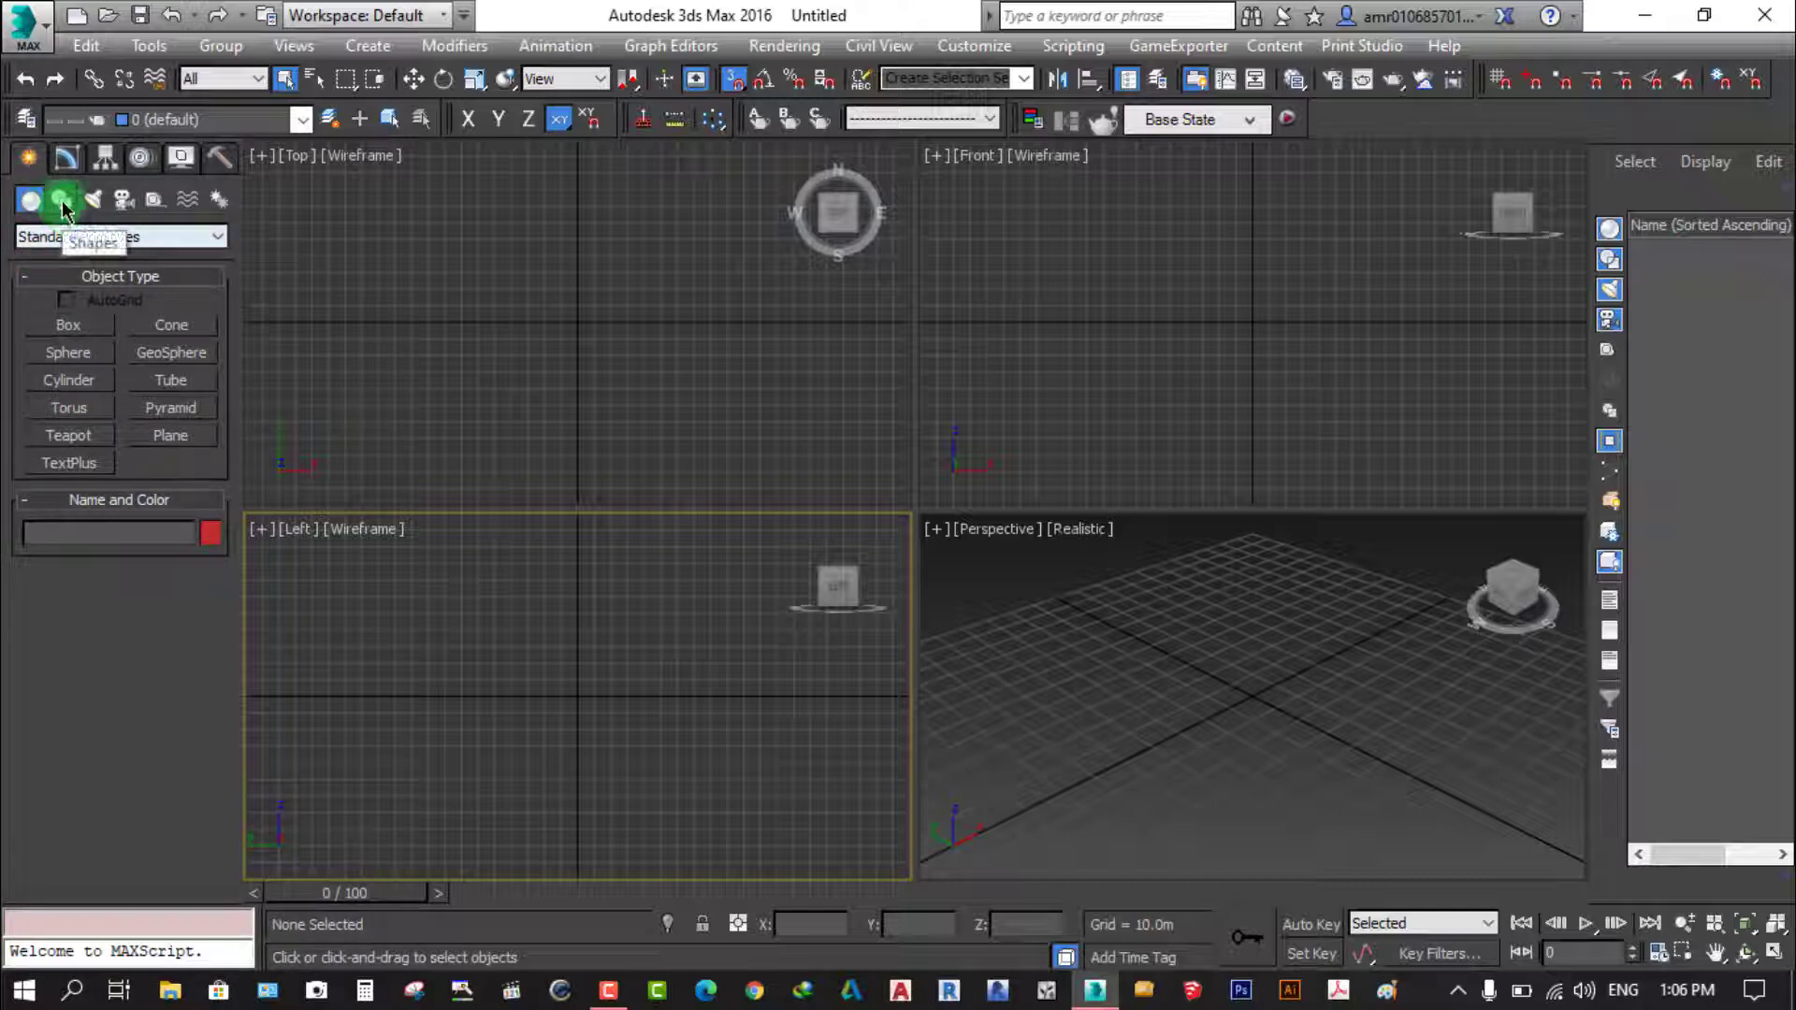
{"action": "left_click", "coordinate": [62, 202]}
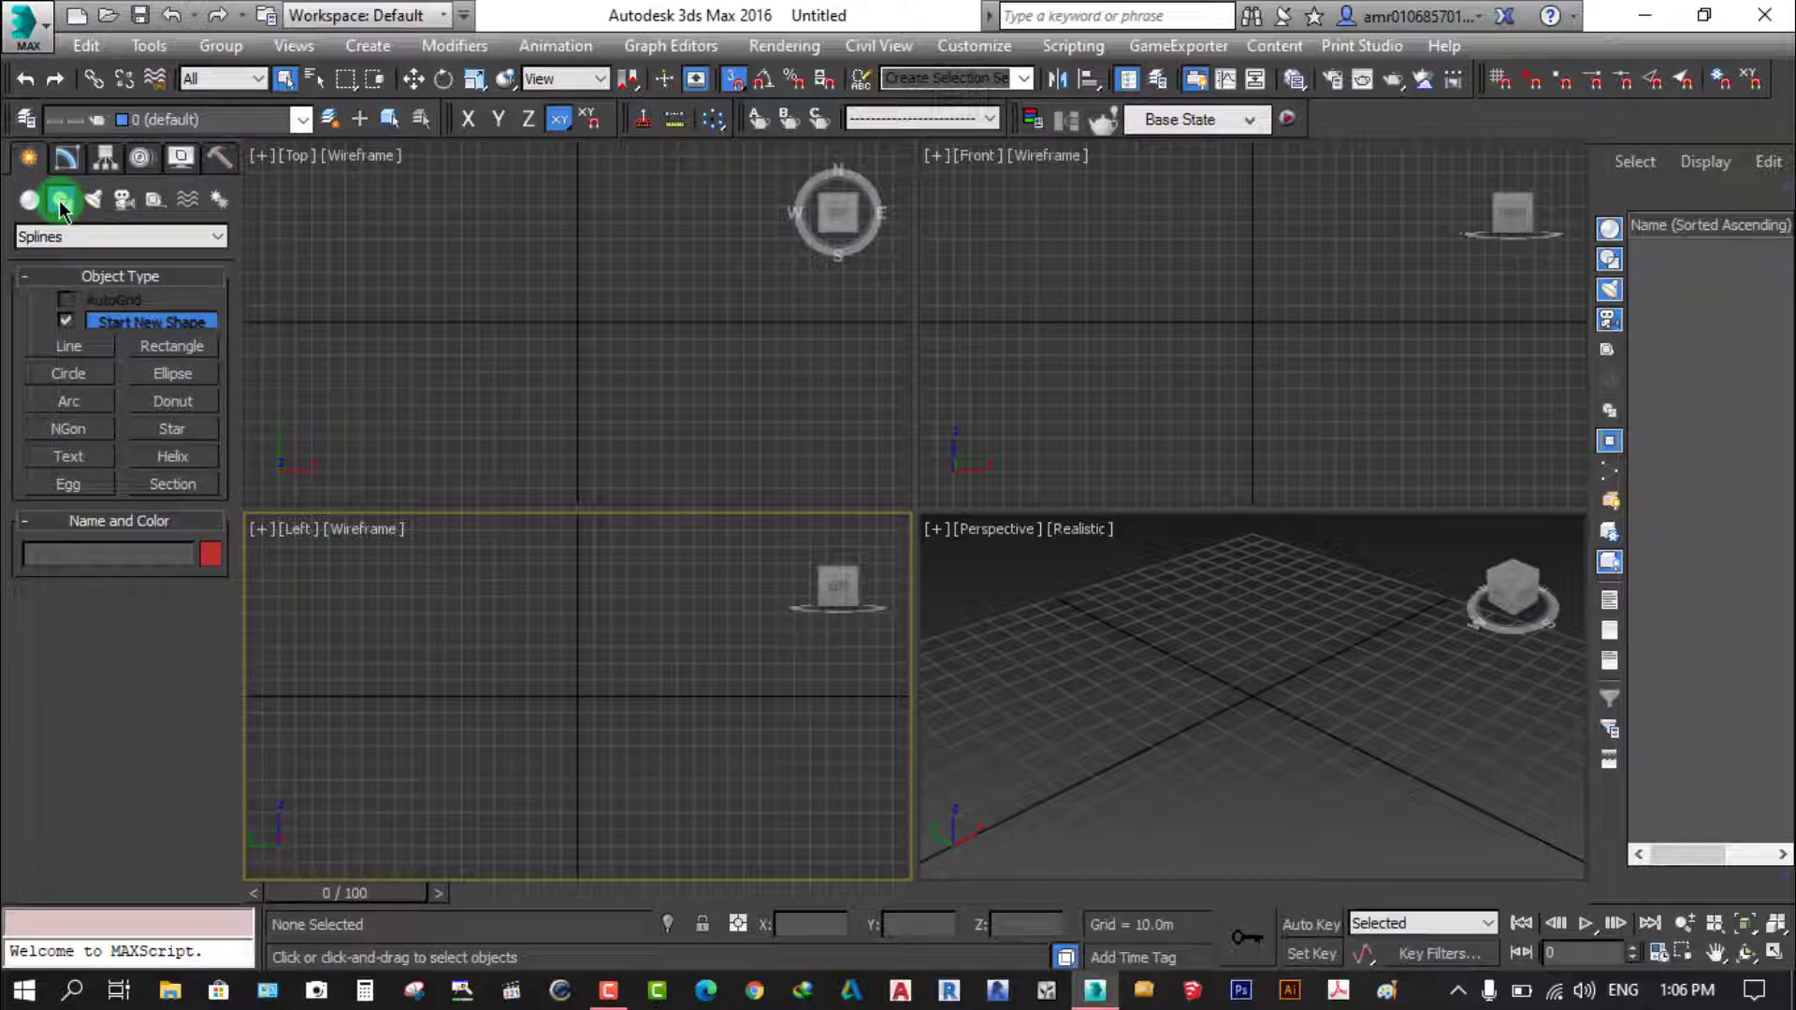
{"action": "left_click", "coordinate": [92, 202]}
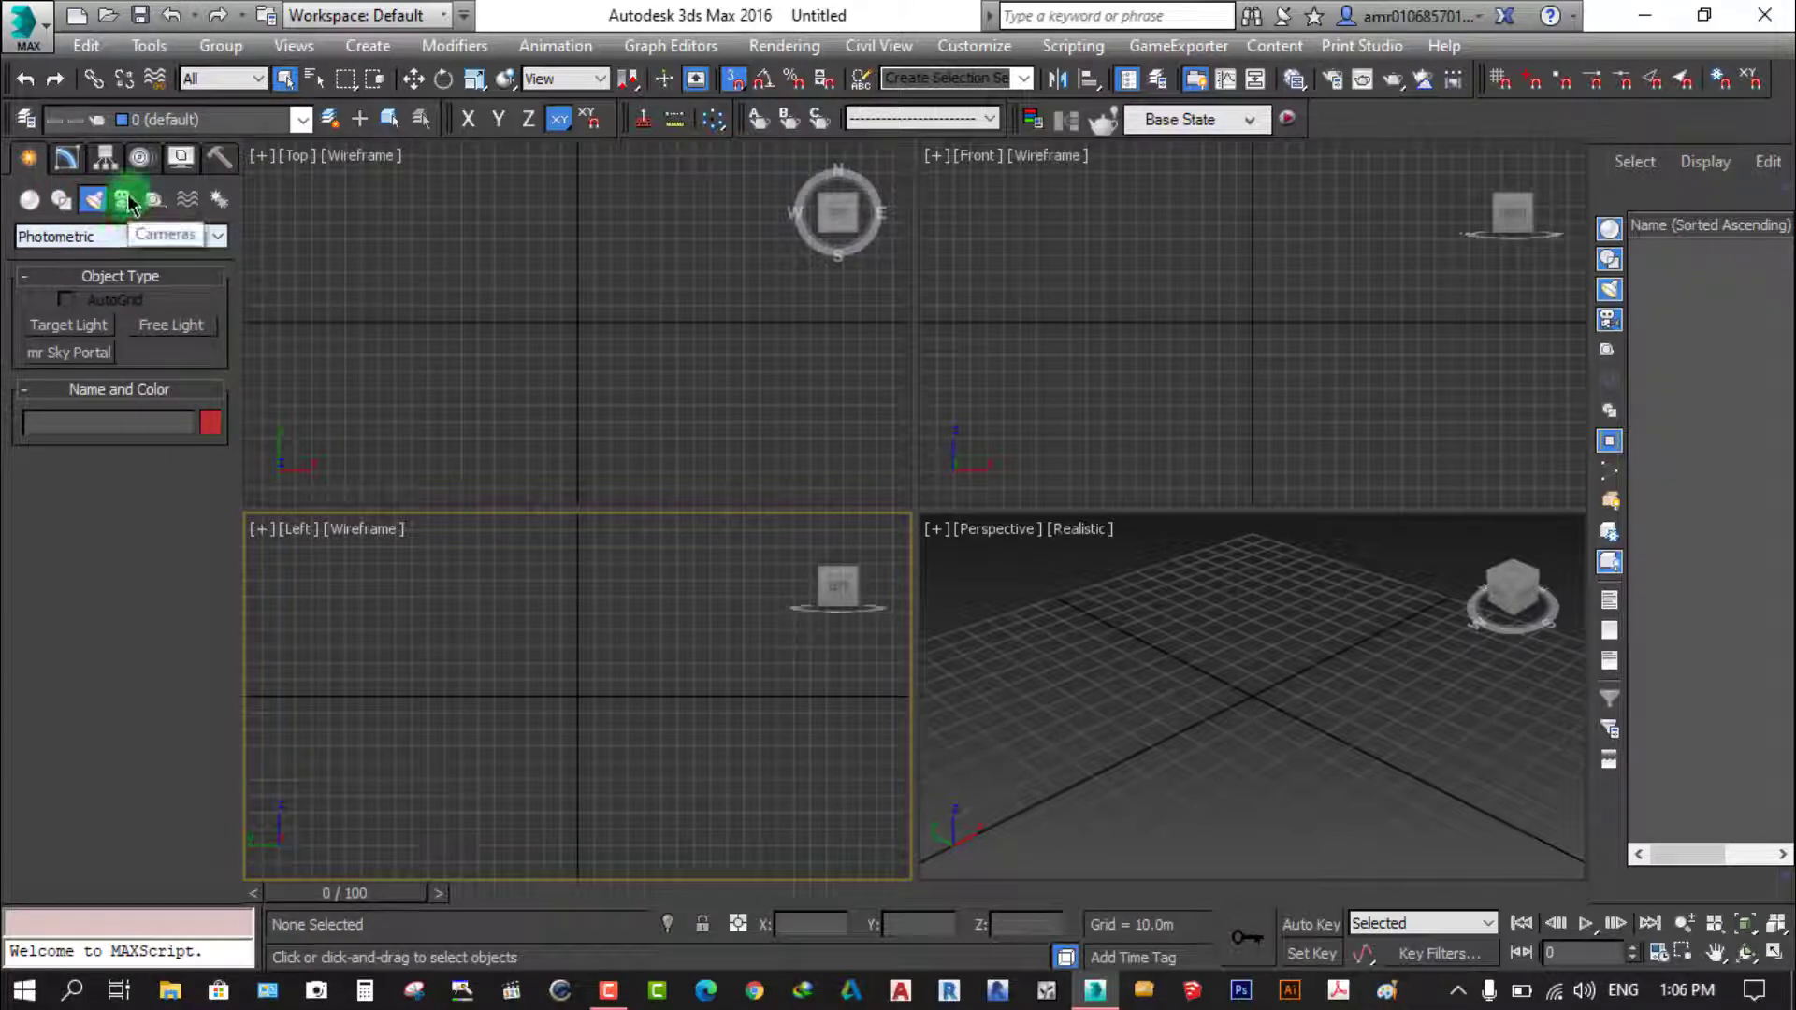
{"action": "left_click", "coordinate": [124, 201]}
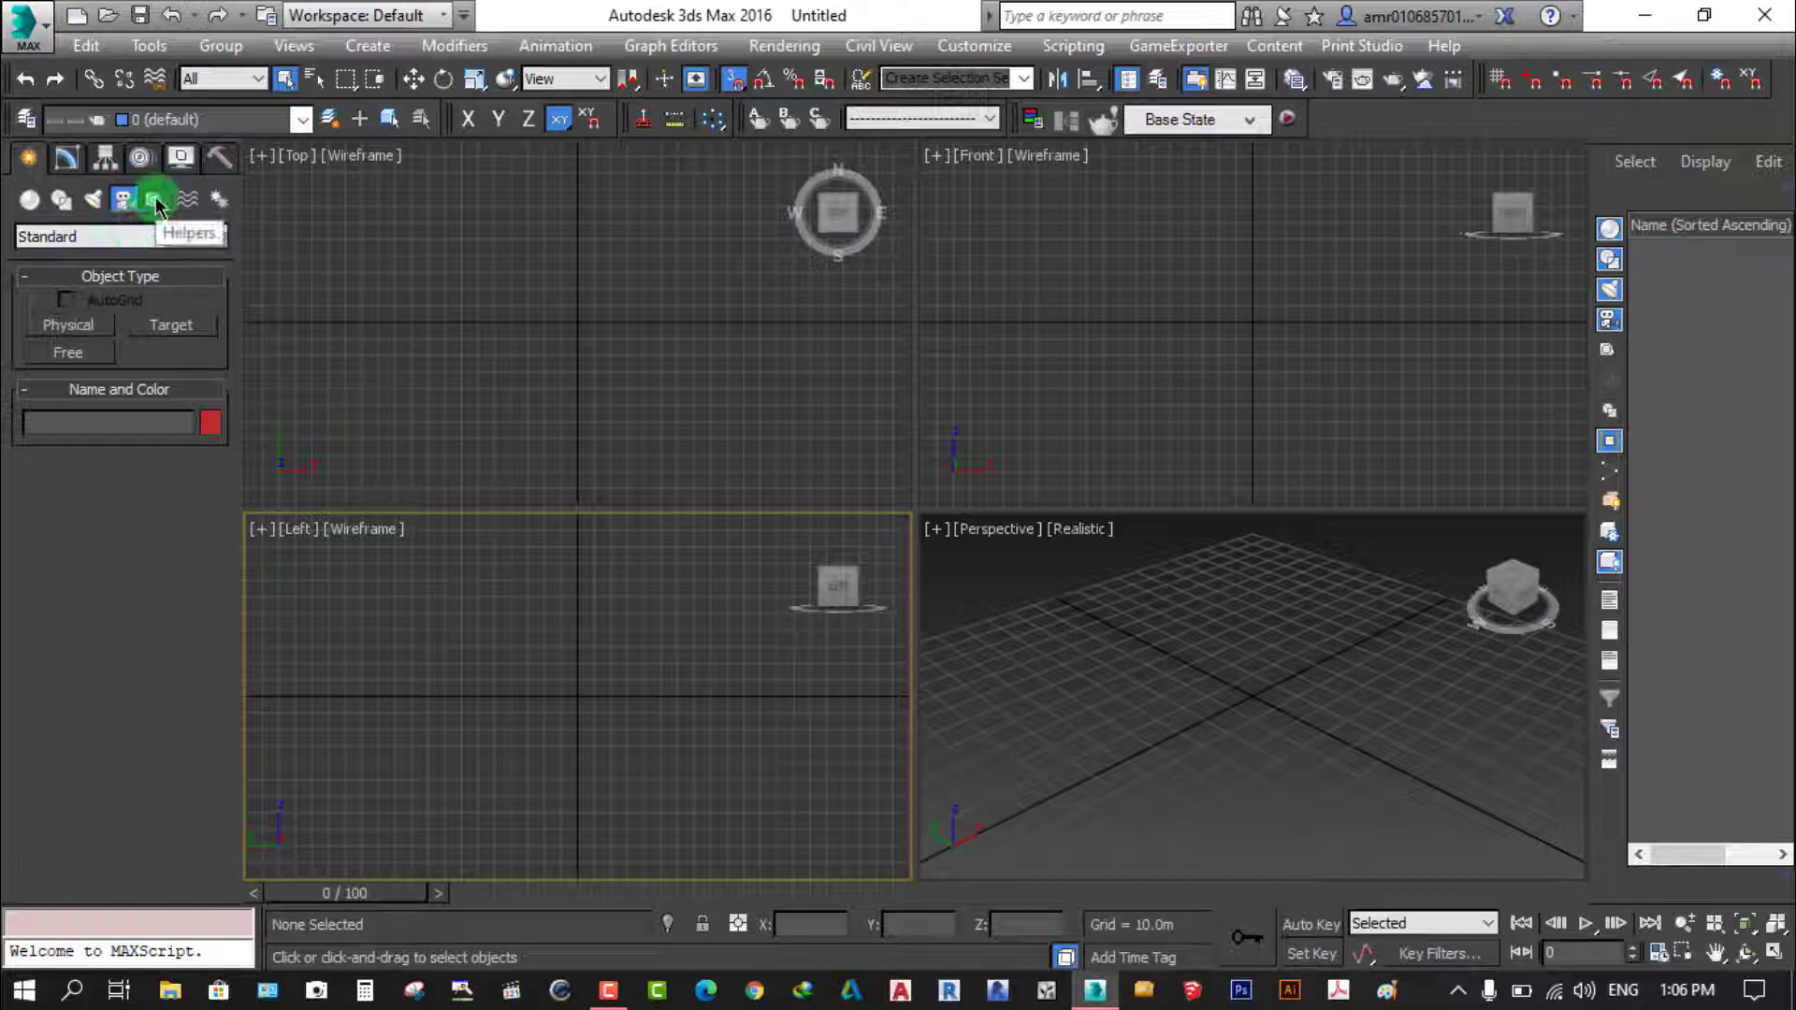
{"action": "left_click", "coordinate": [155, 202]}
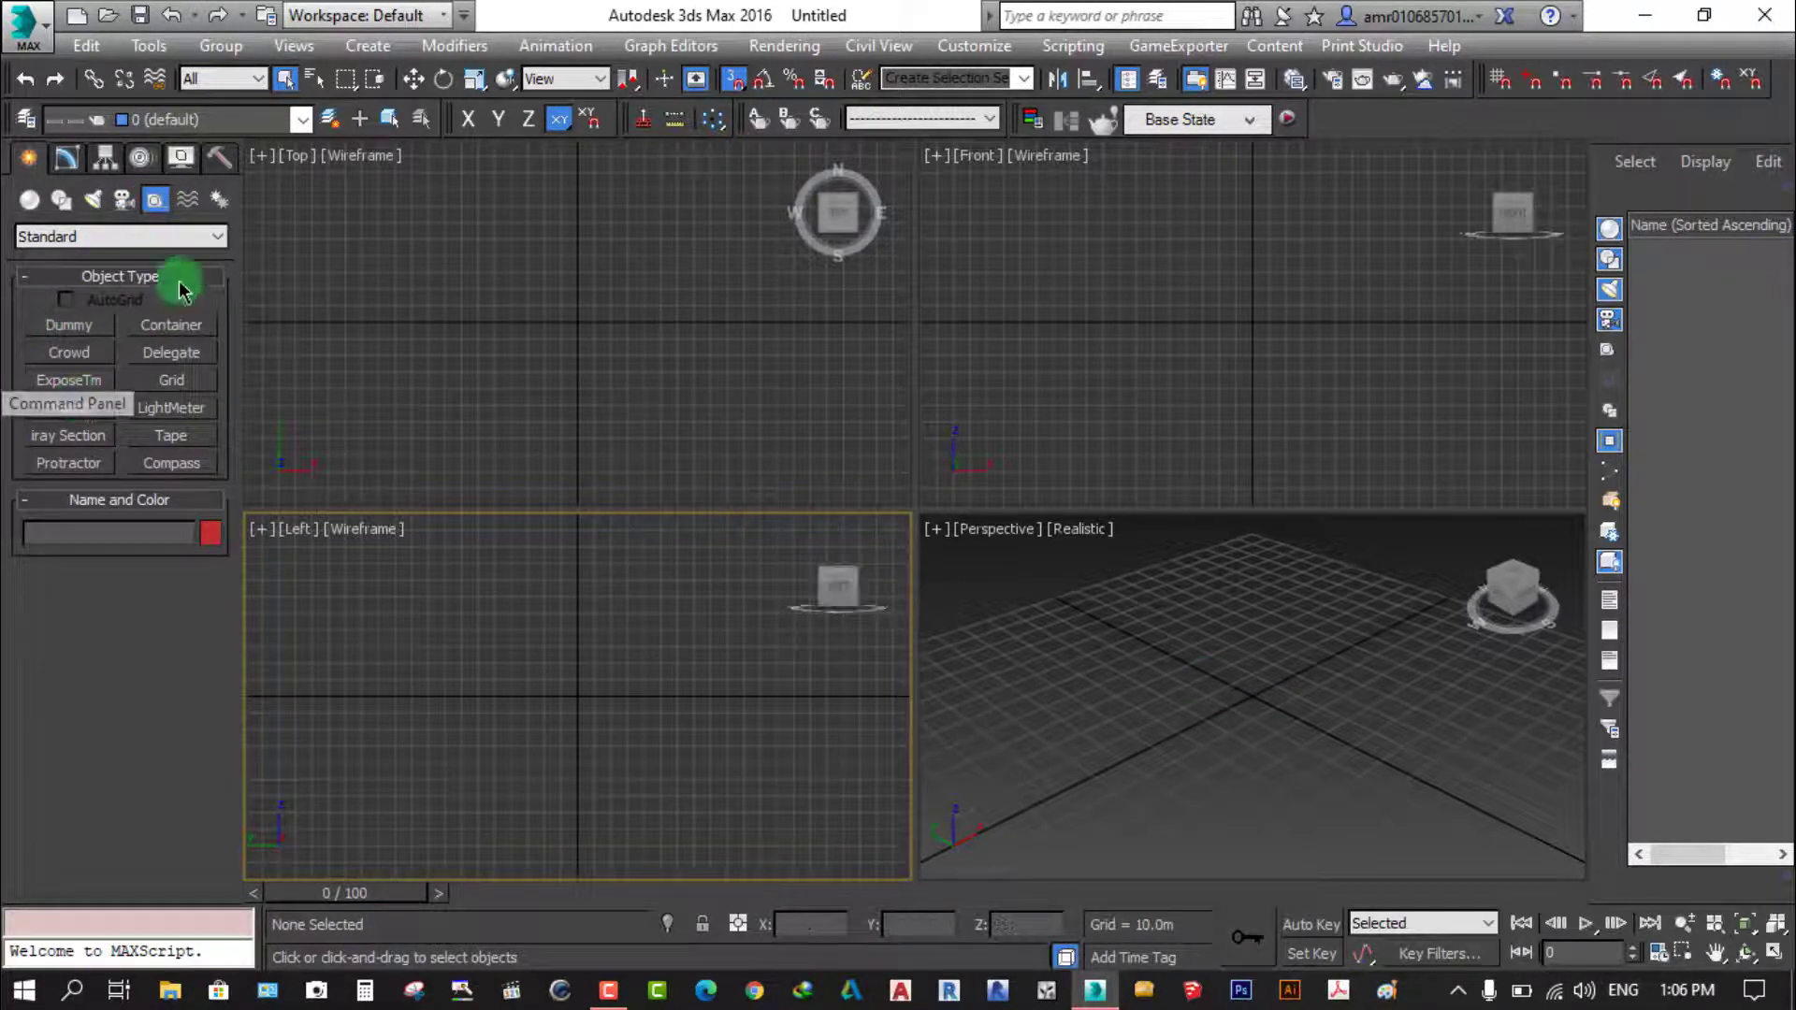
Step through Space Warps, Systems, Geometry and Shapes, ending on the Physical, Target and Free cameras
{"action": "left_click", "coordinate": [188, 208]}
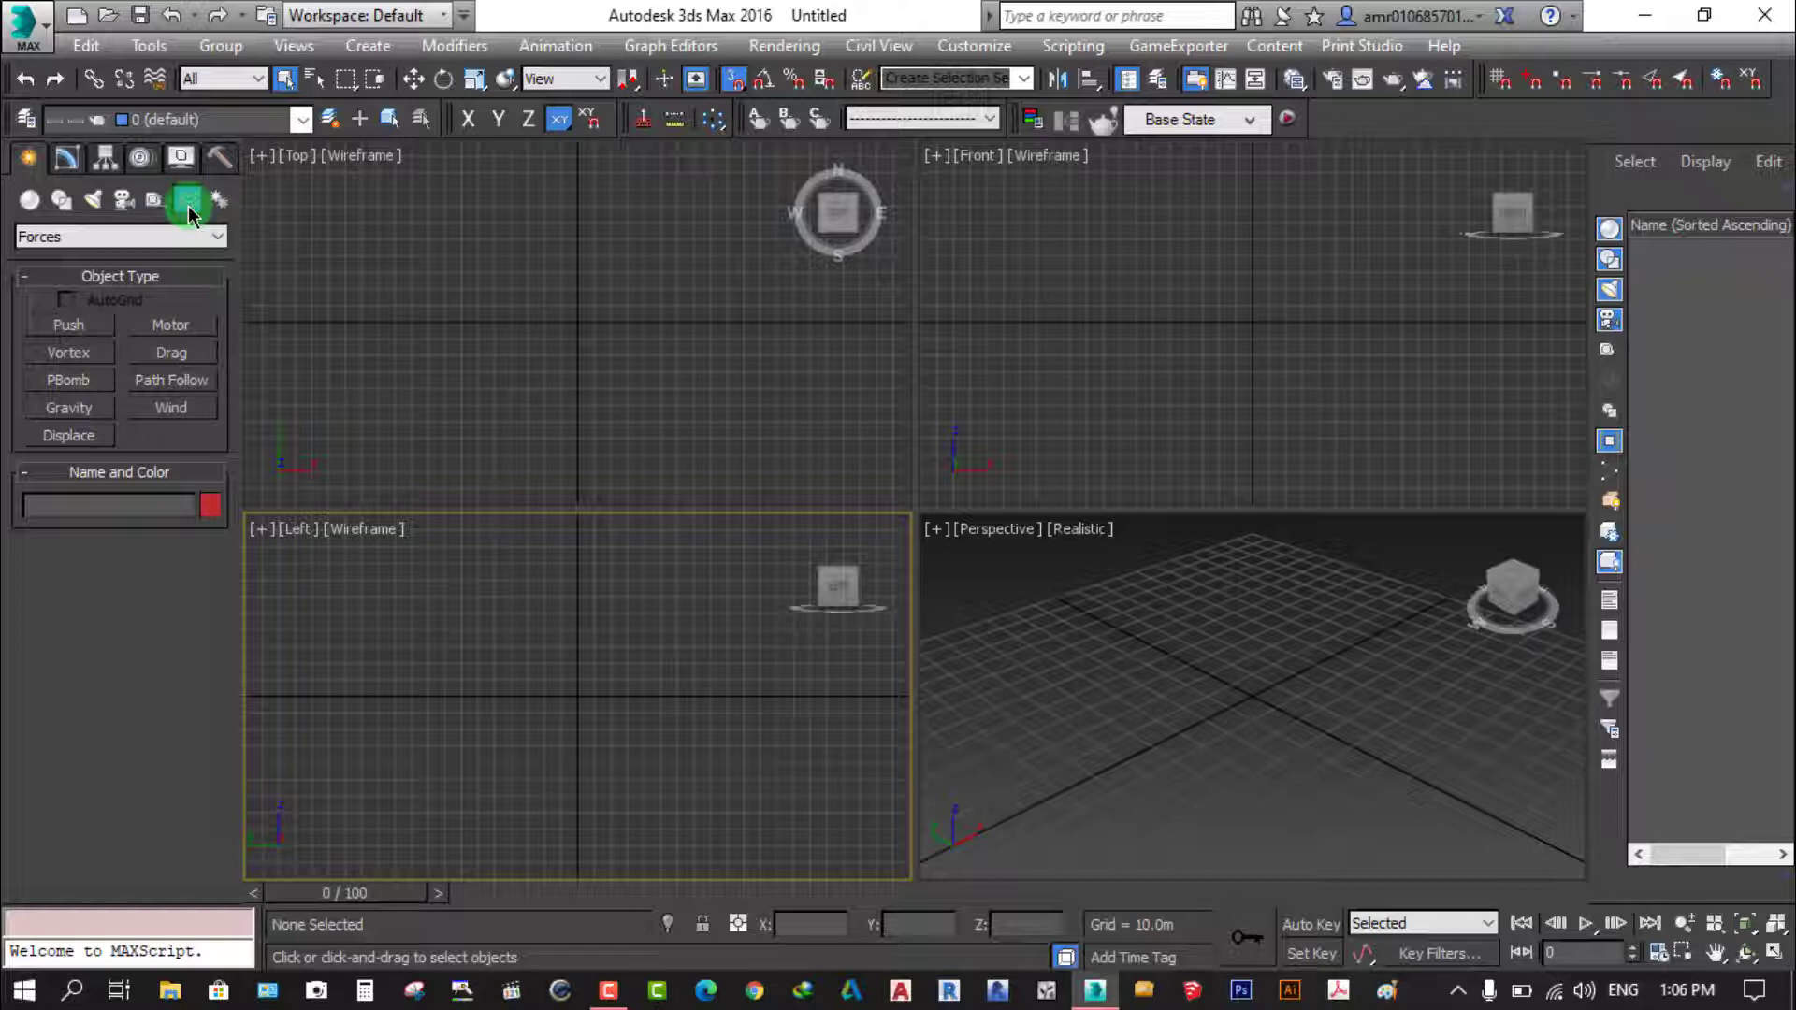
{"action": "left_click", "coordinate": [220, 200]}
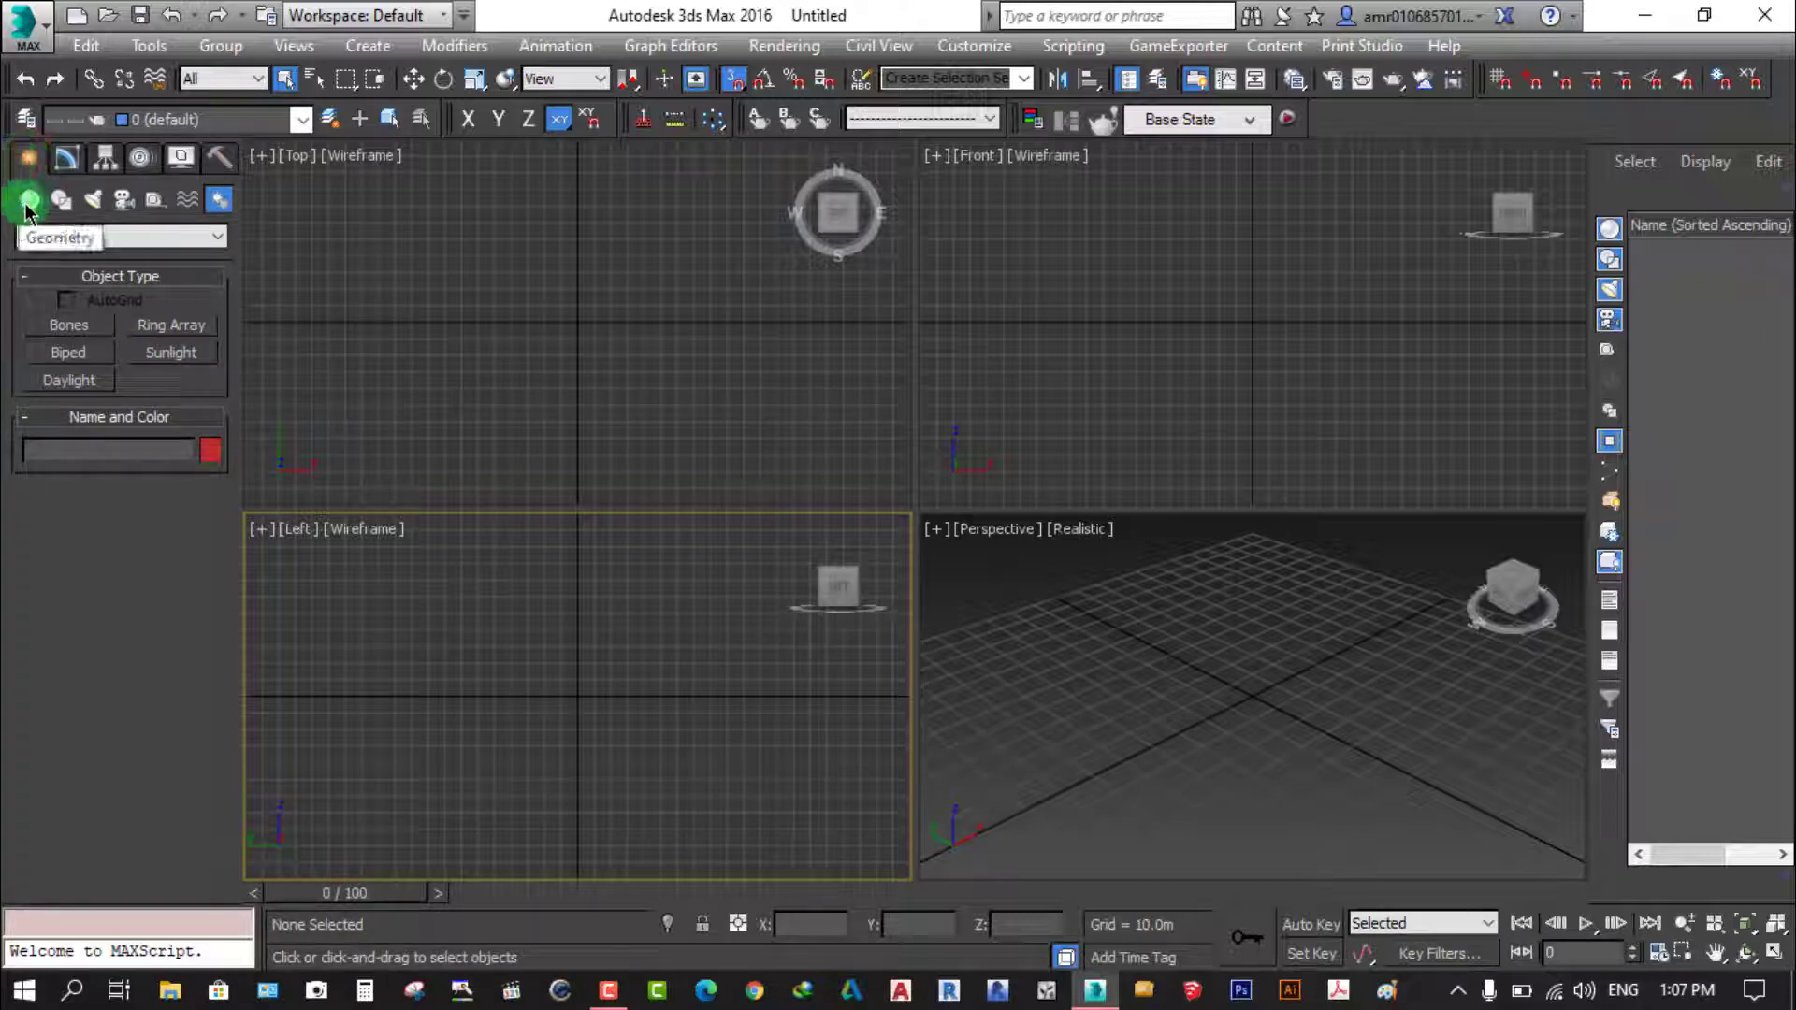
{"action": "left_click", "coordinate": [124, 202]}
{"action": "left_click", "coordinate": [31, 202]}
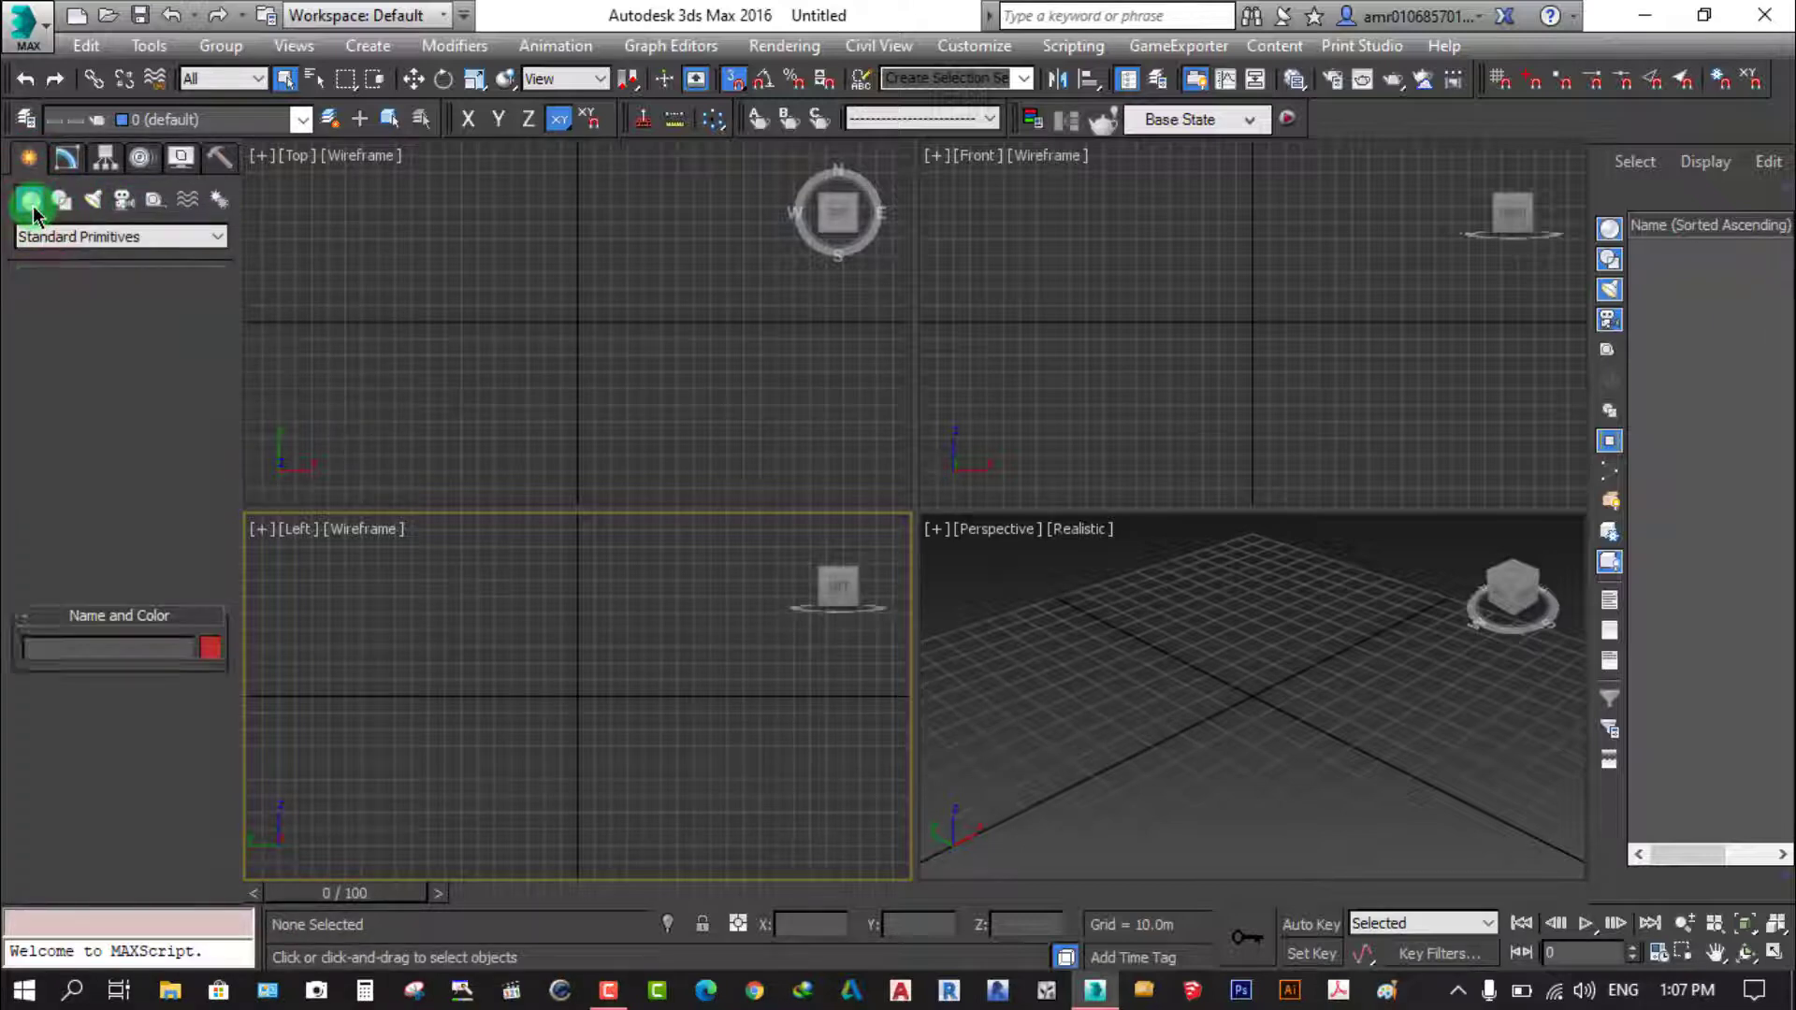
{"action": "left_click", "coordinate": [92, 201]}
{"action": "left_click", "coordinate": [124, 202]}
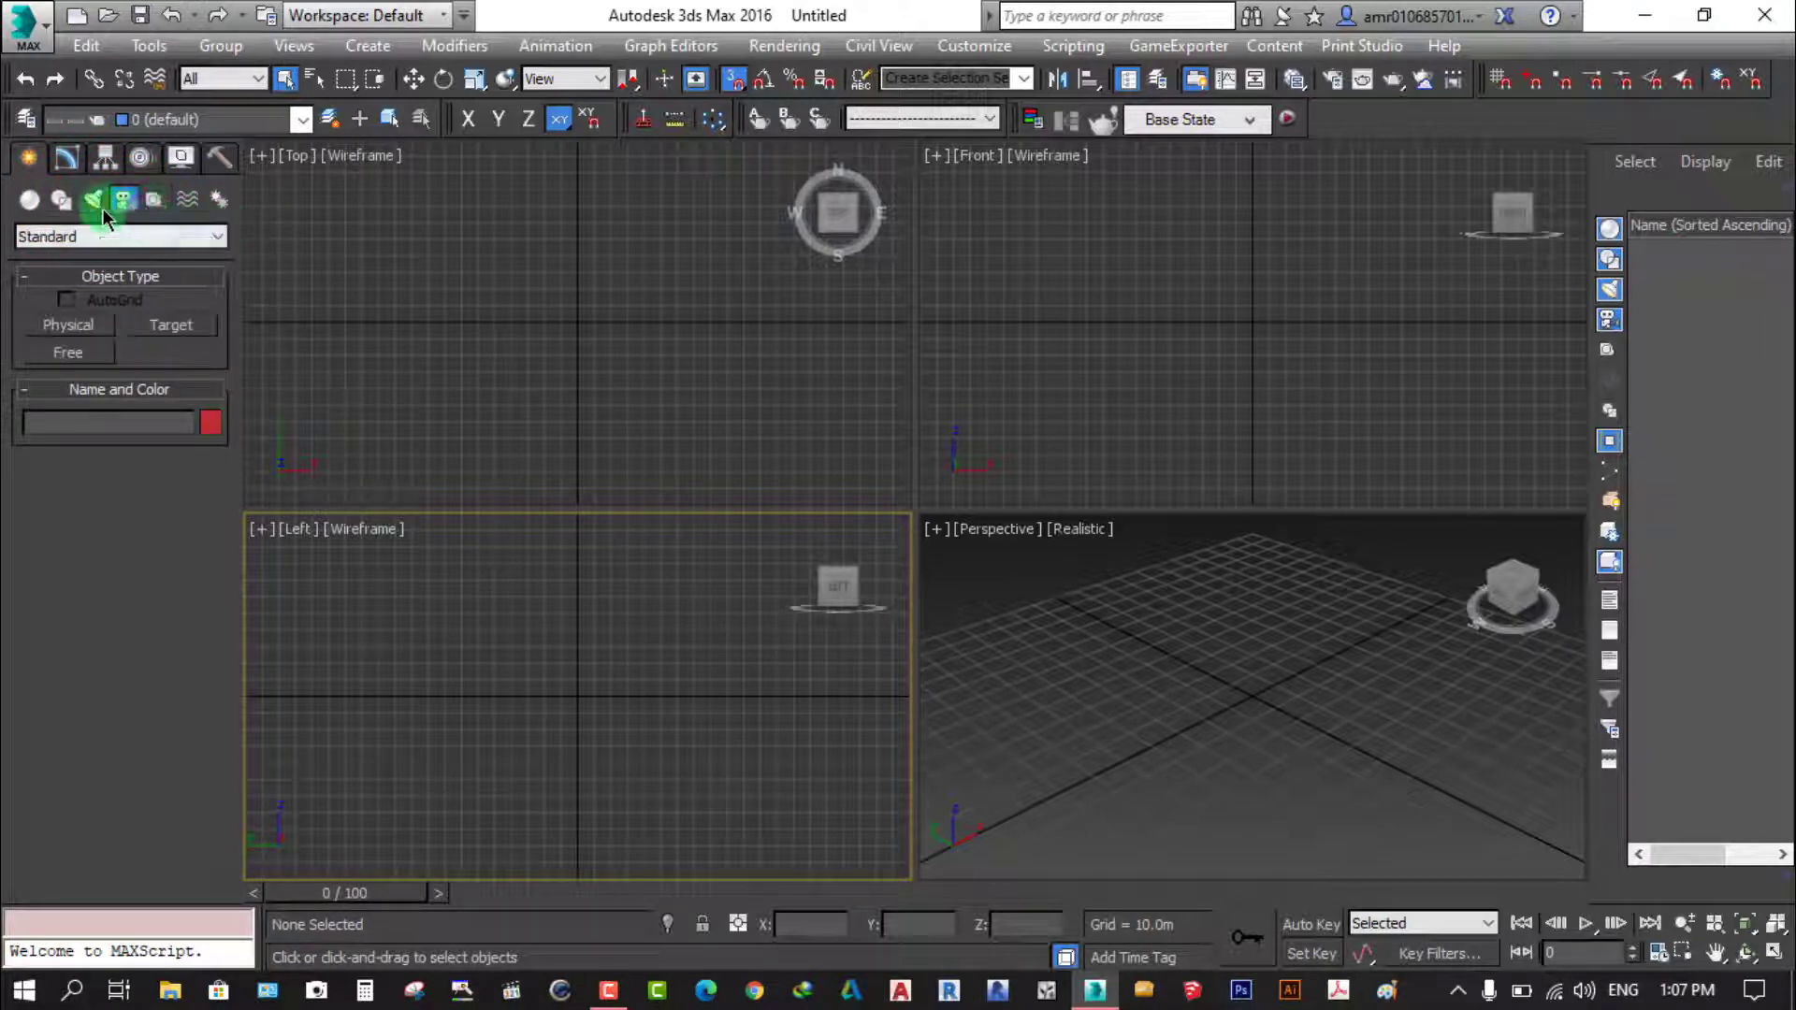
{"action": "left_click", "coordinate": [31, 152]}
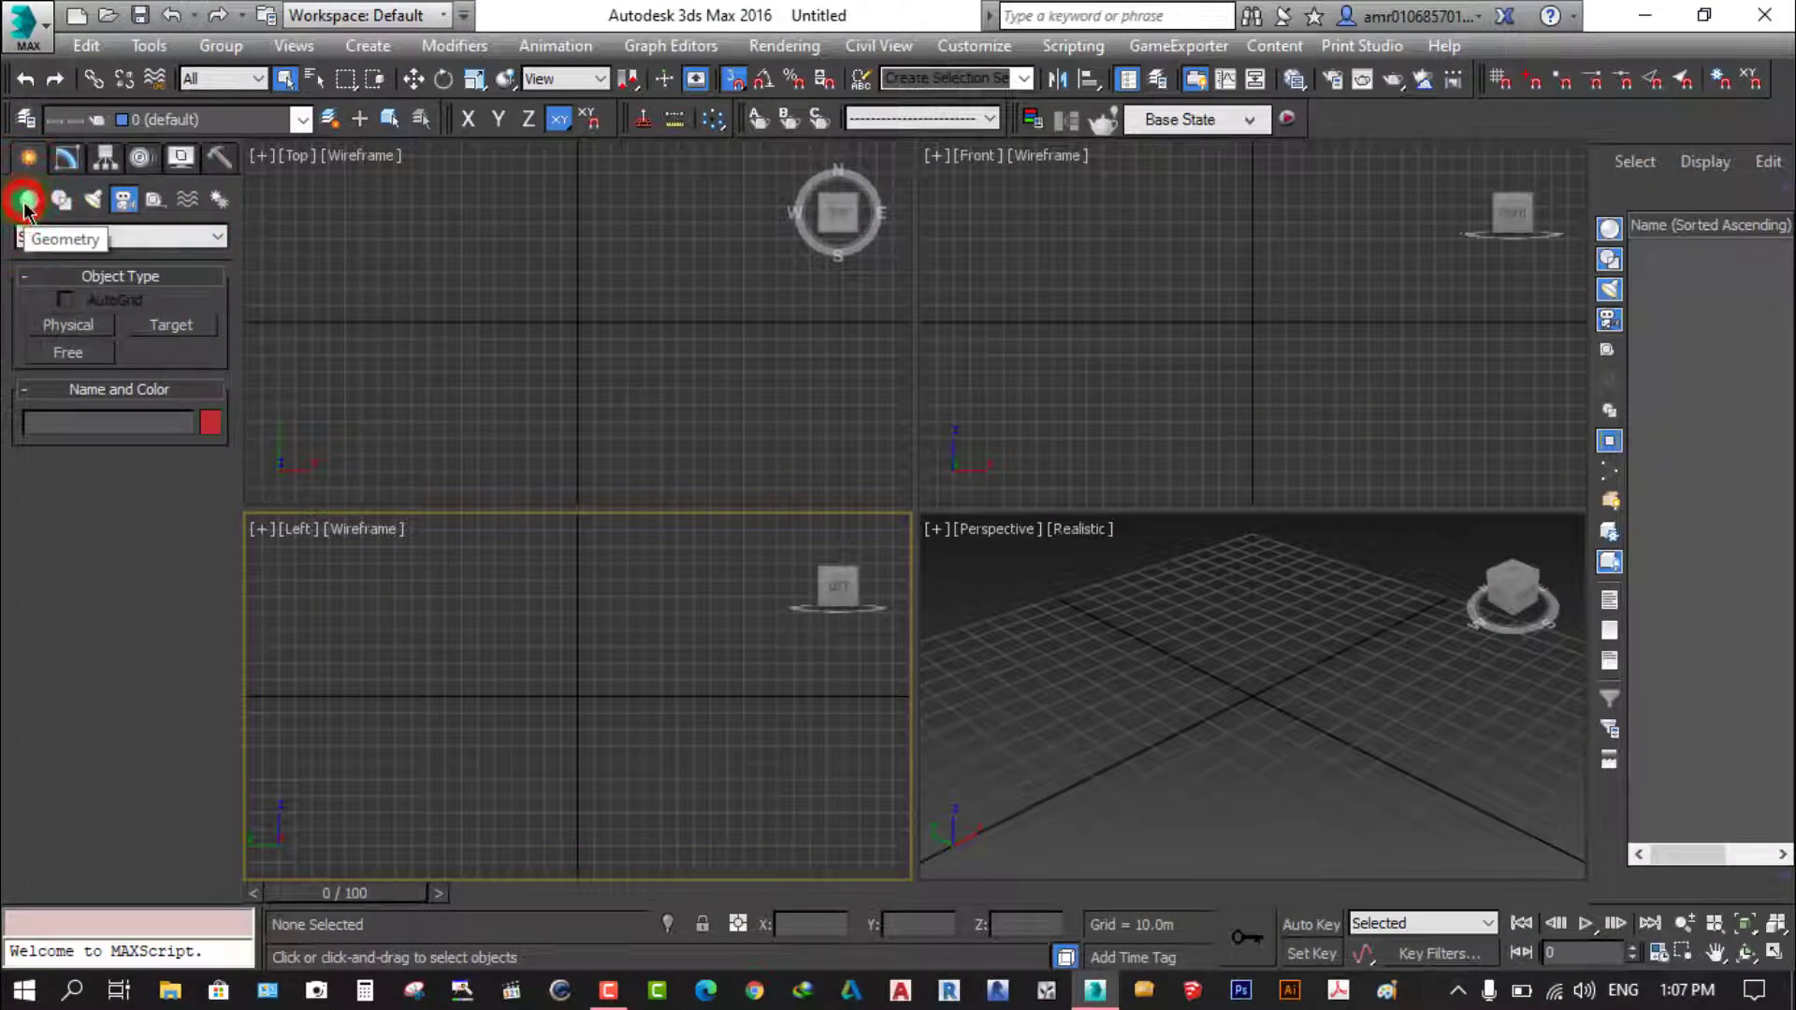
Inspect the Standard Primitives and Splines subcategory dropdowns, leaving the Splines shapes listed
{"action": "left_click", "coordinate": [29, 202]}
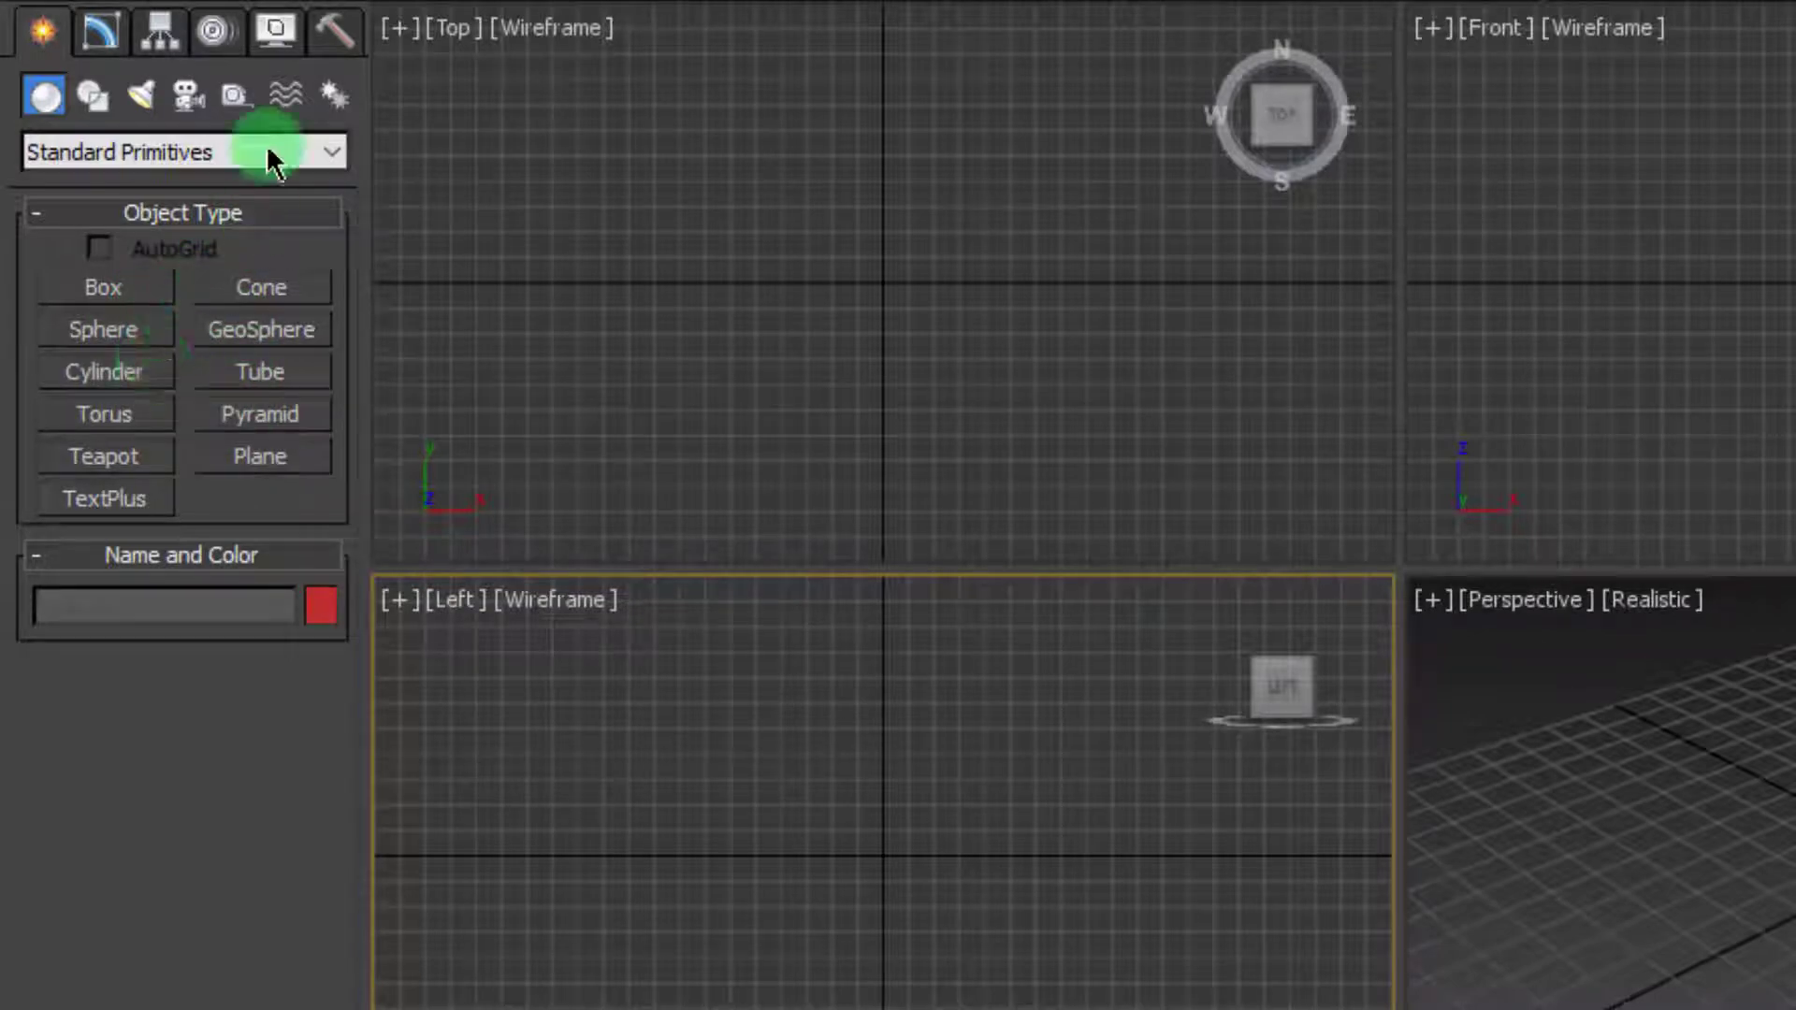
{"action": "left_click", "coordinate": [333, 161]}
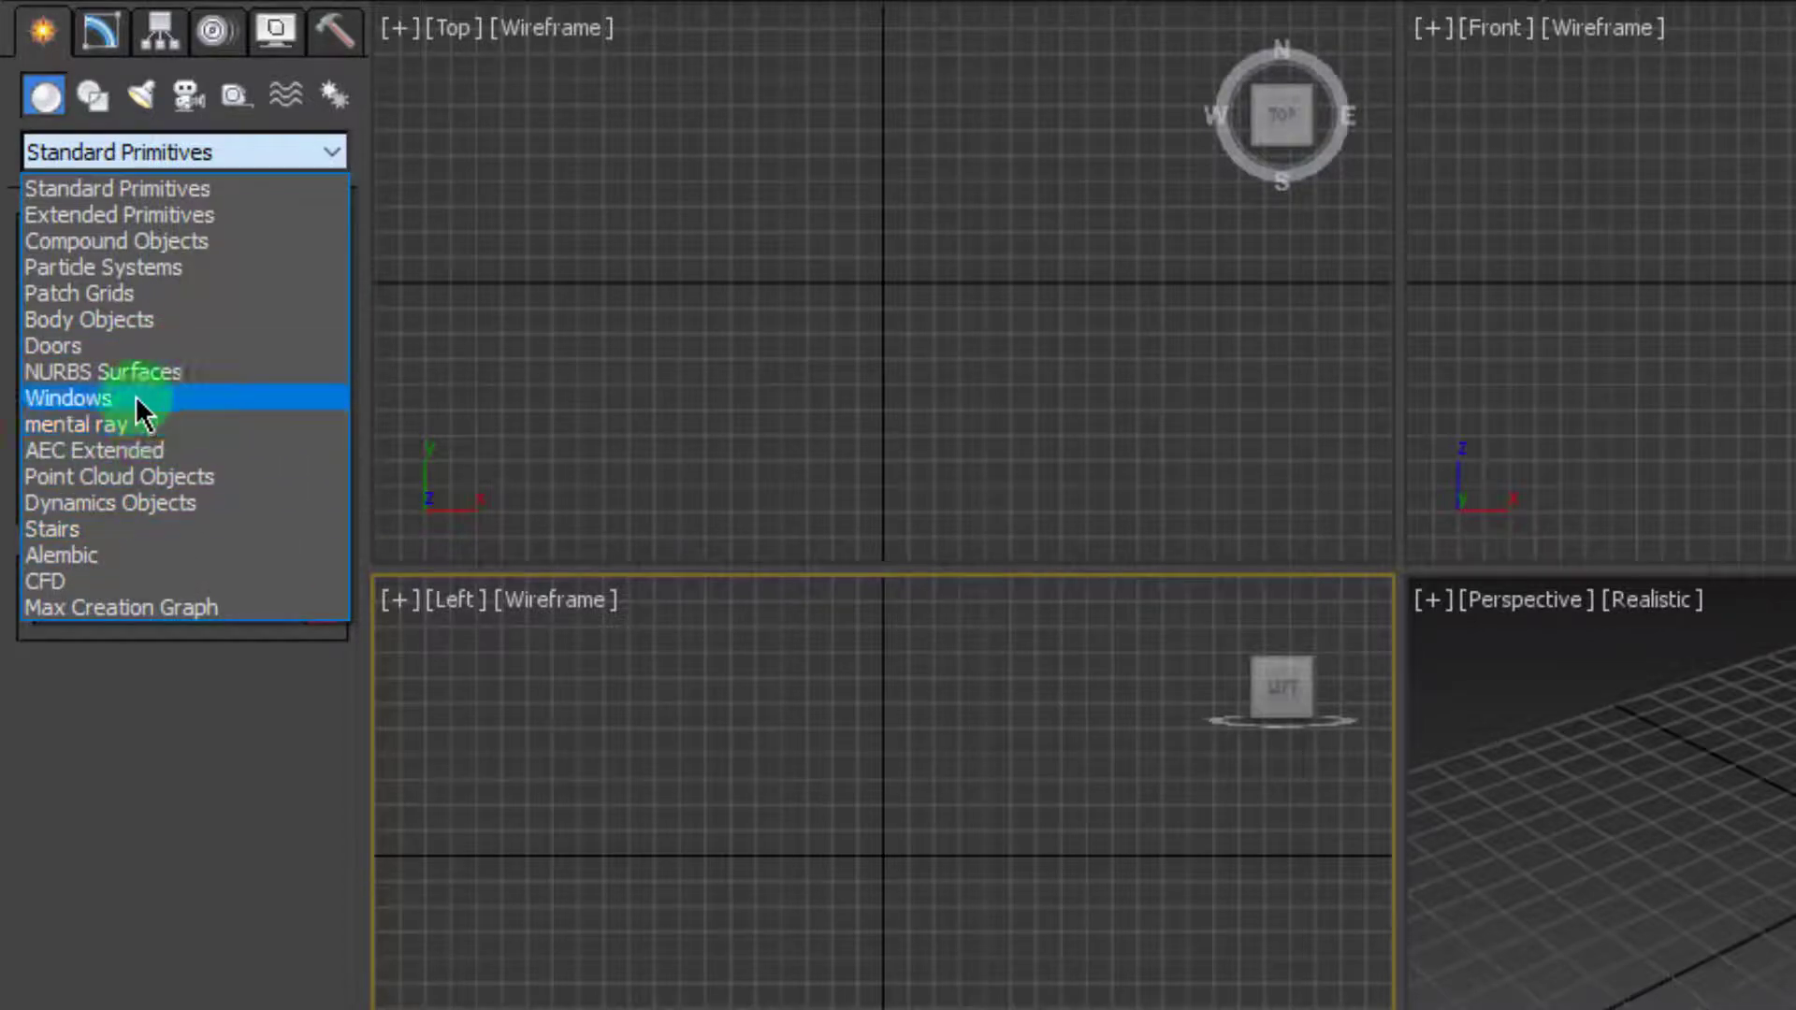
{"action": "left_click", "coordinate": [41, 32]}
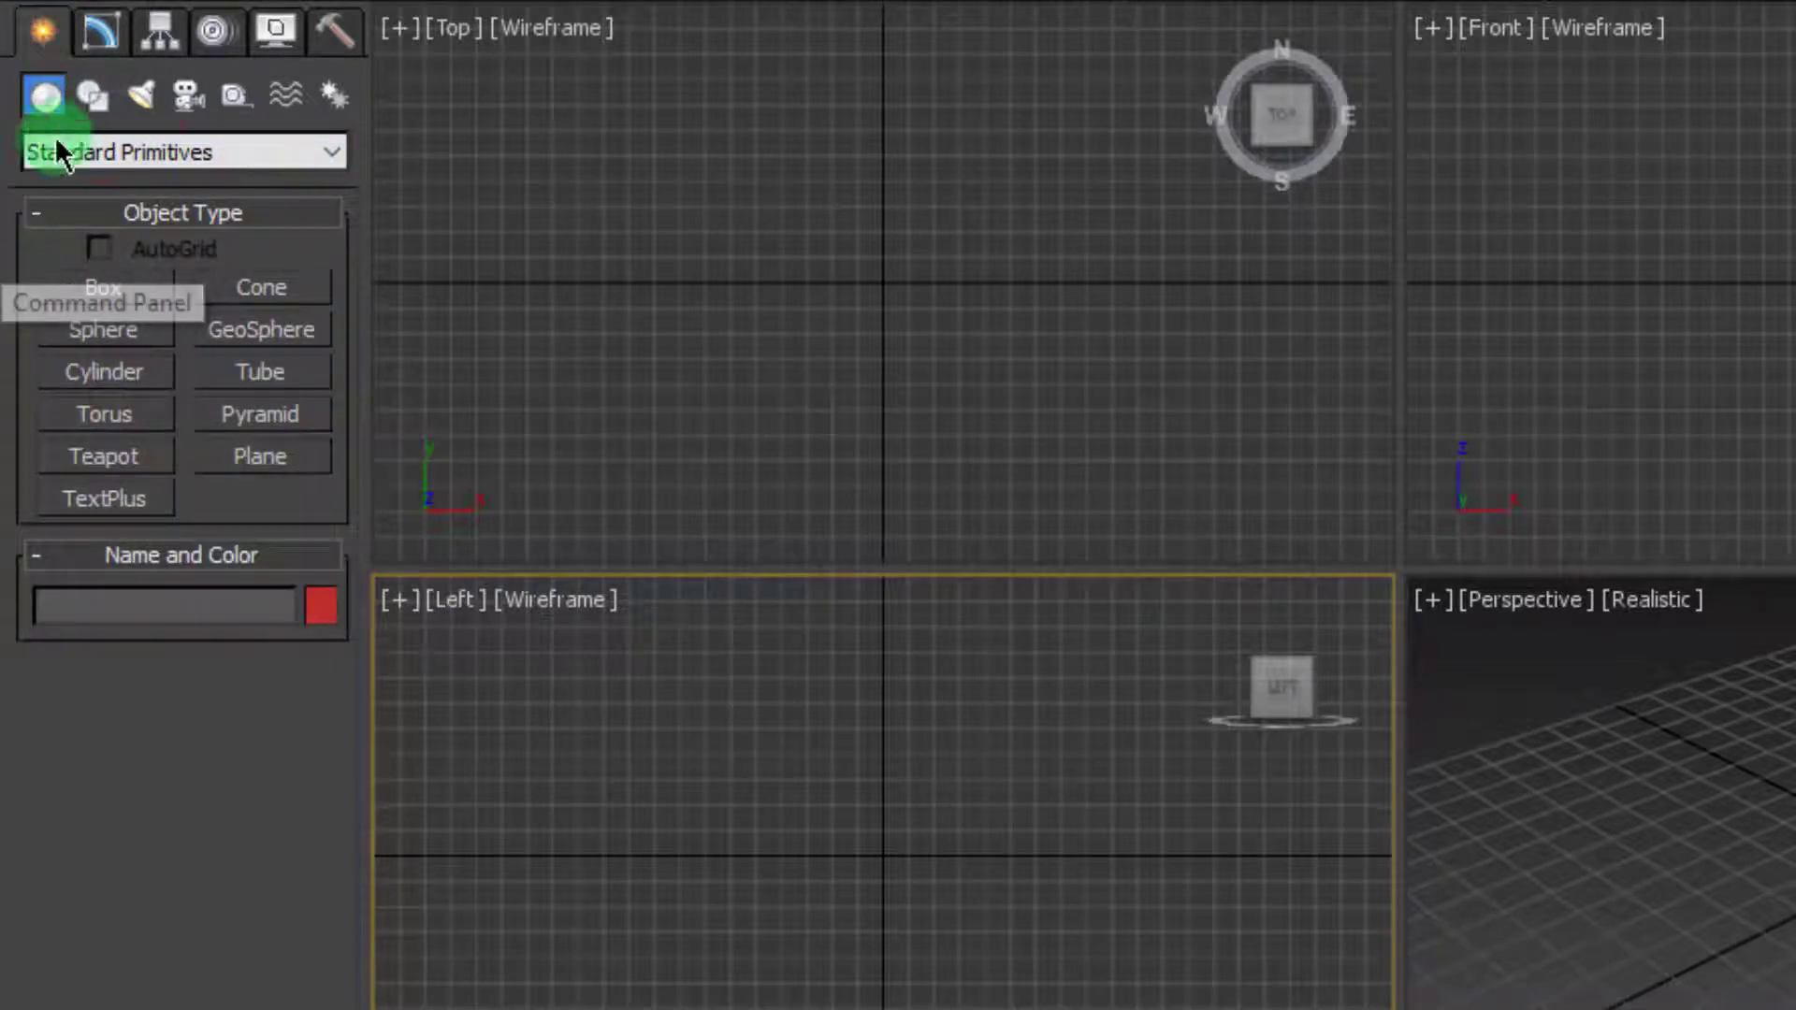
{"action": "left_click", "coordinate": [104, 112]}
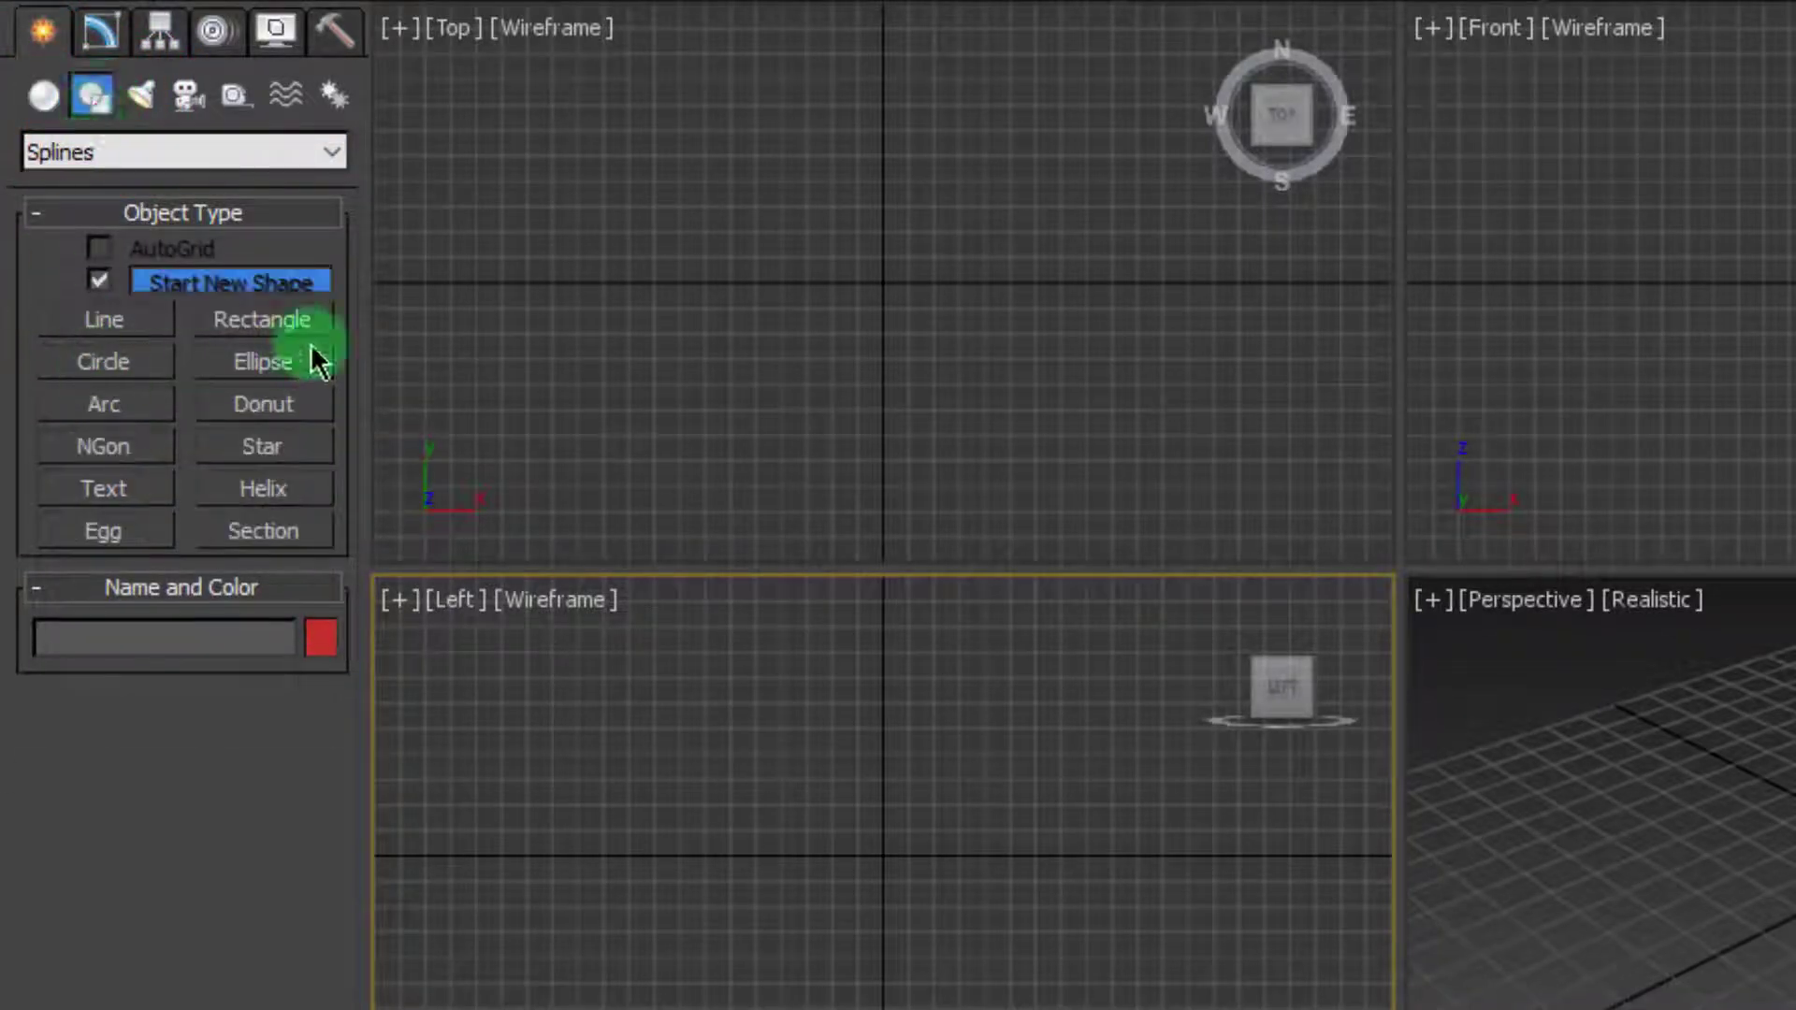
{"action": "left_click", "coordinate": [337, 151]}
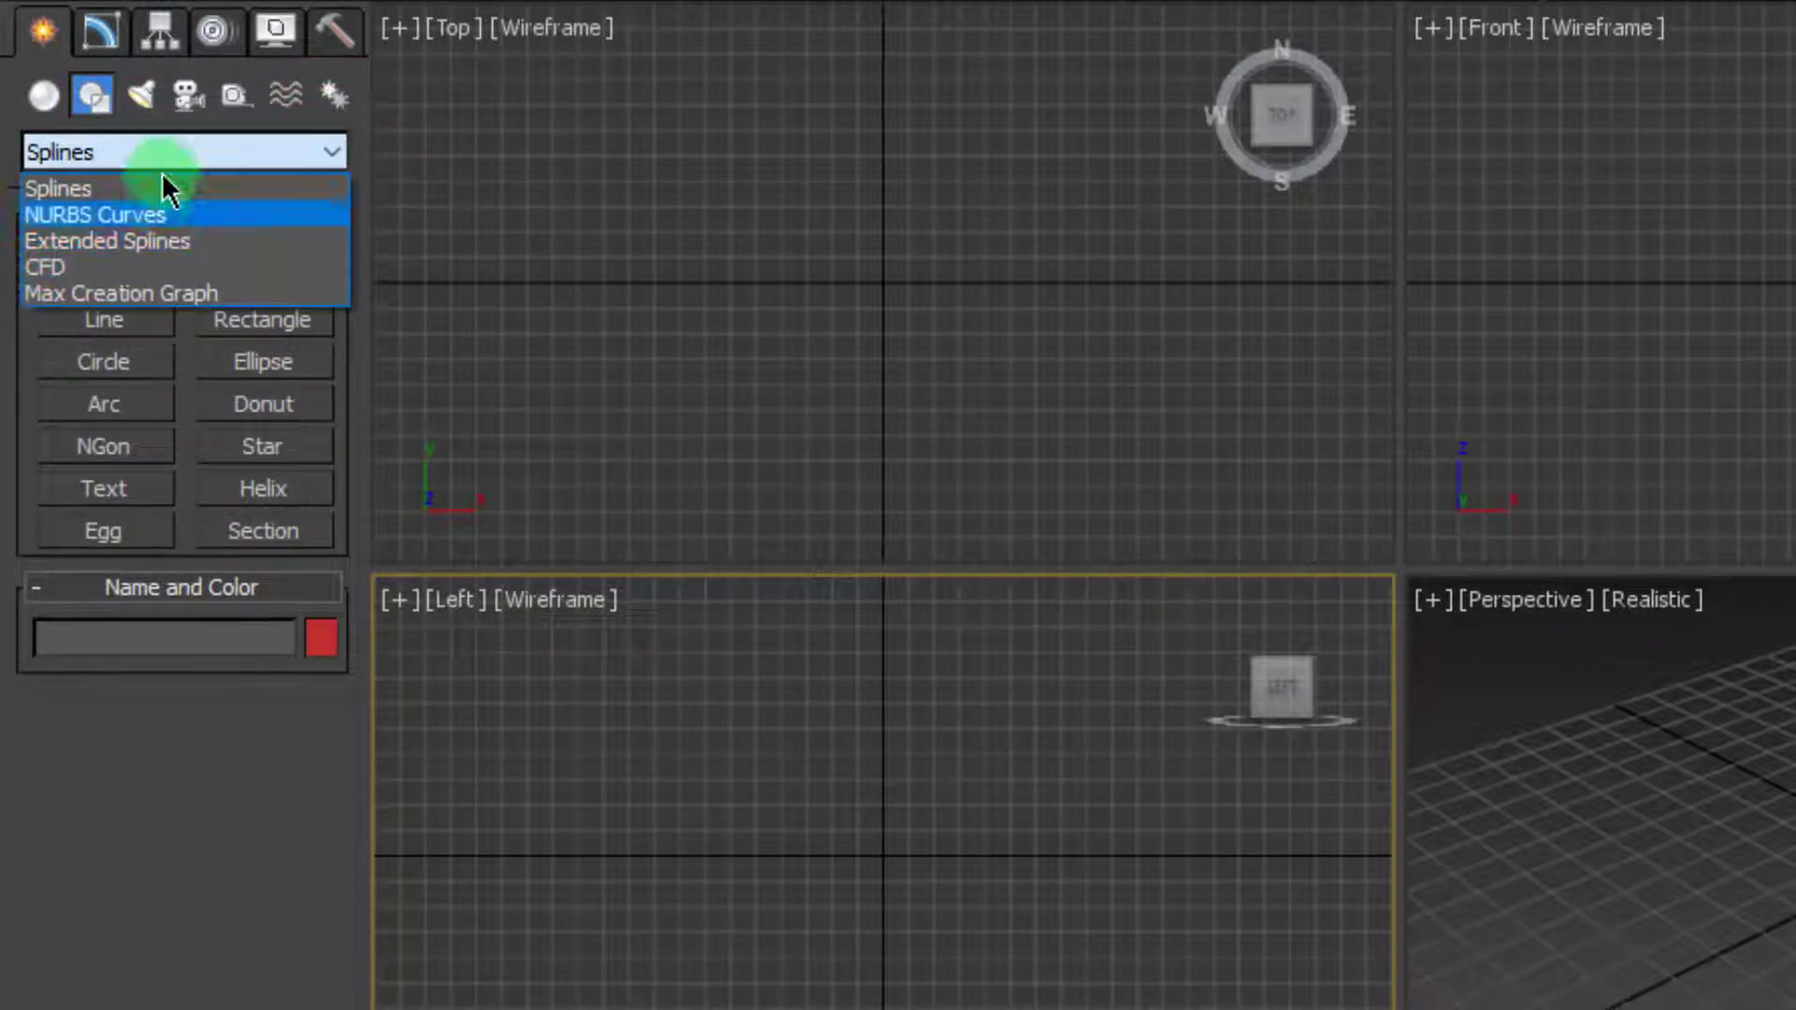
{"action": "left_click", "coordinate": [333, 154]}
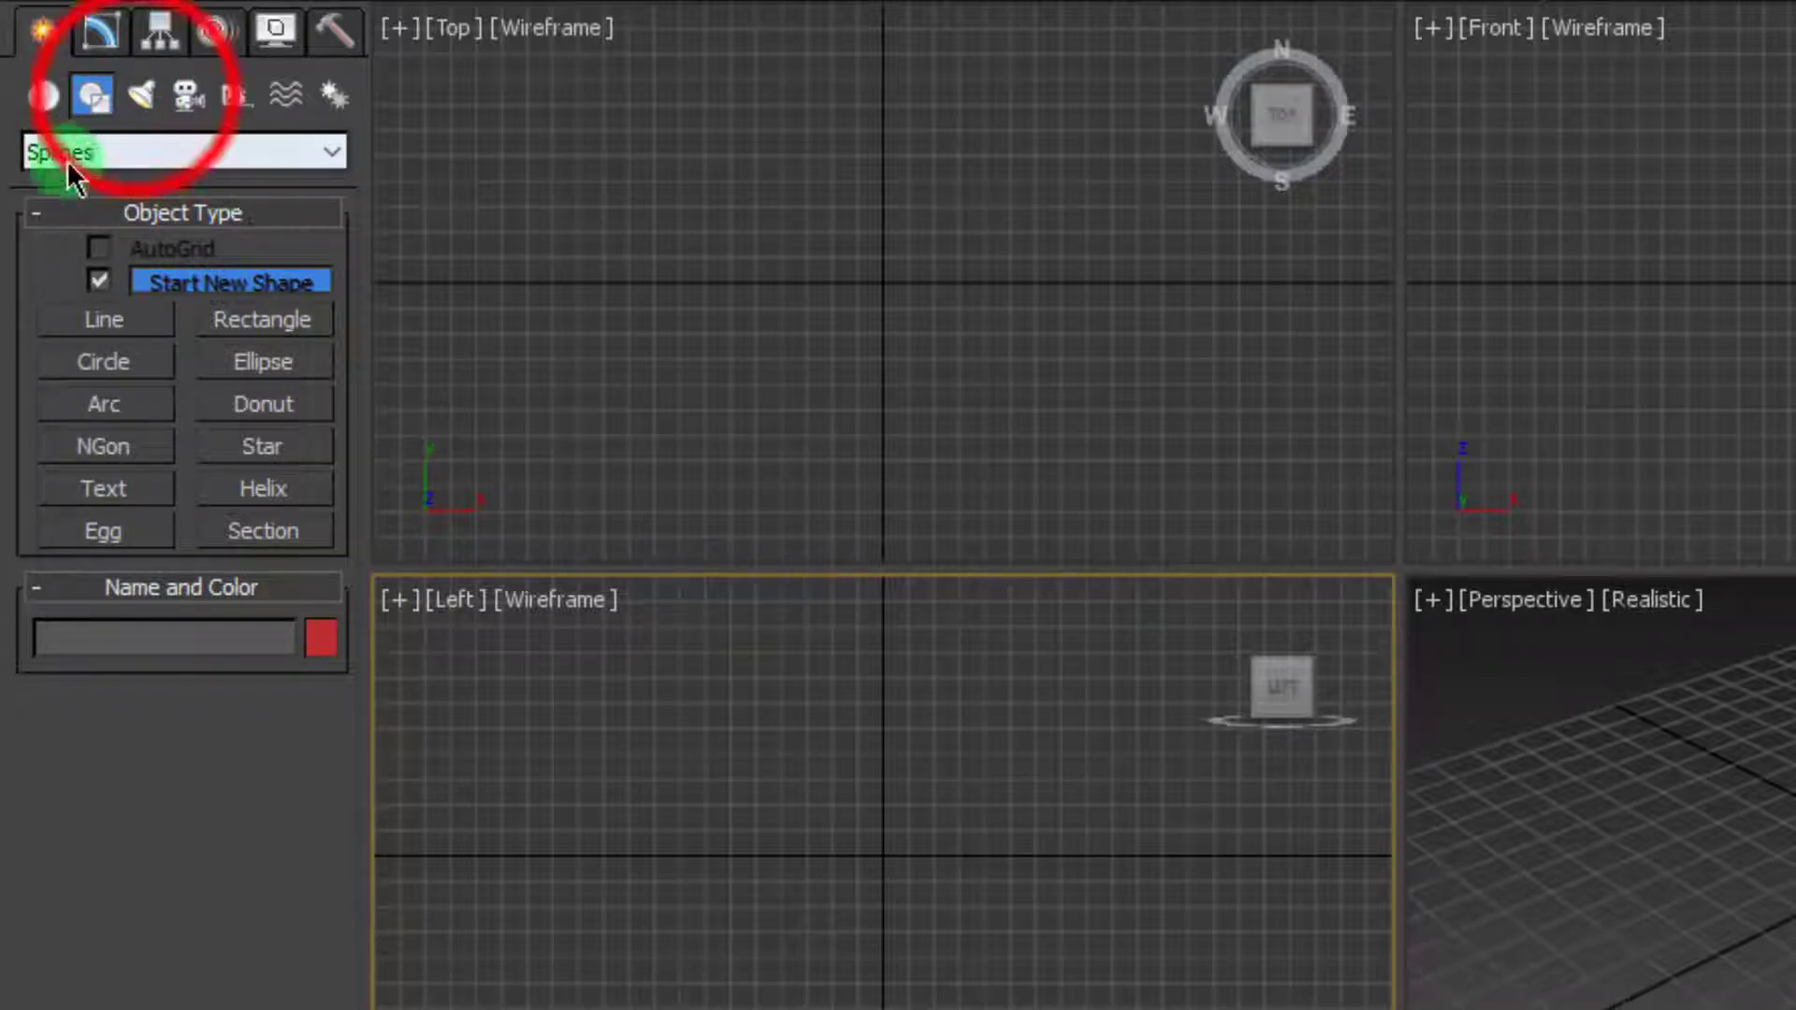
In Lights, toggle the type dropdown between Photometric and Standard, leaving Standard selected
{"action": "left_click", "coordinate": [141, 96]}
{"action": "left_click", "coordinate": [166, 152]}
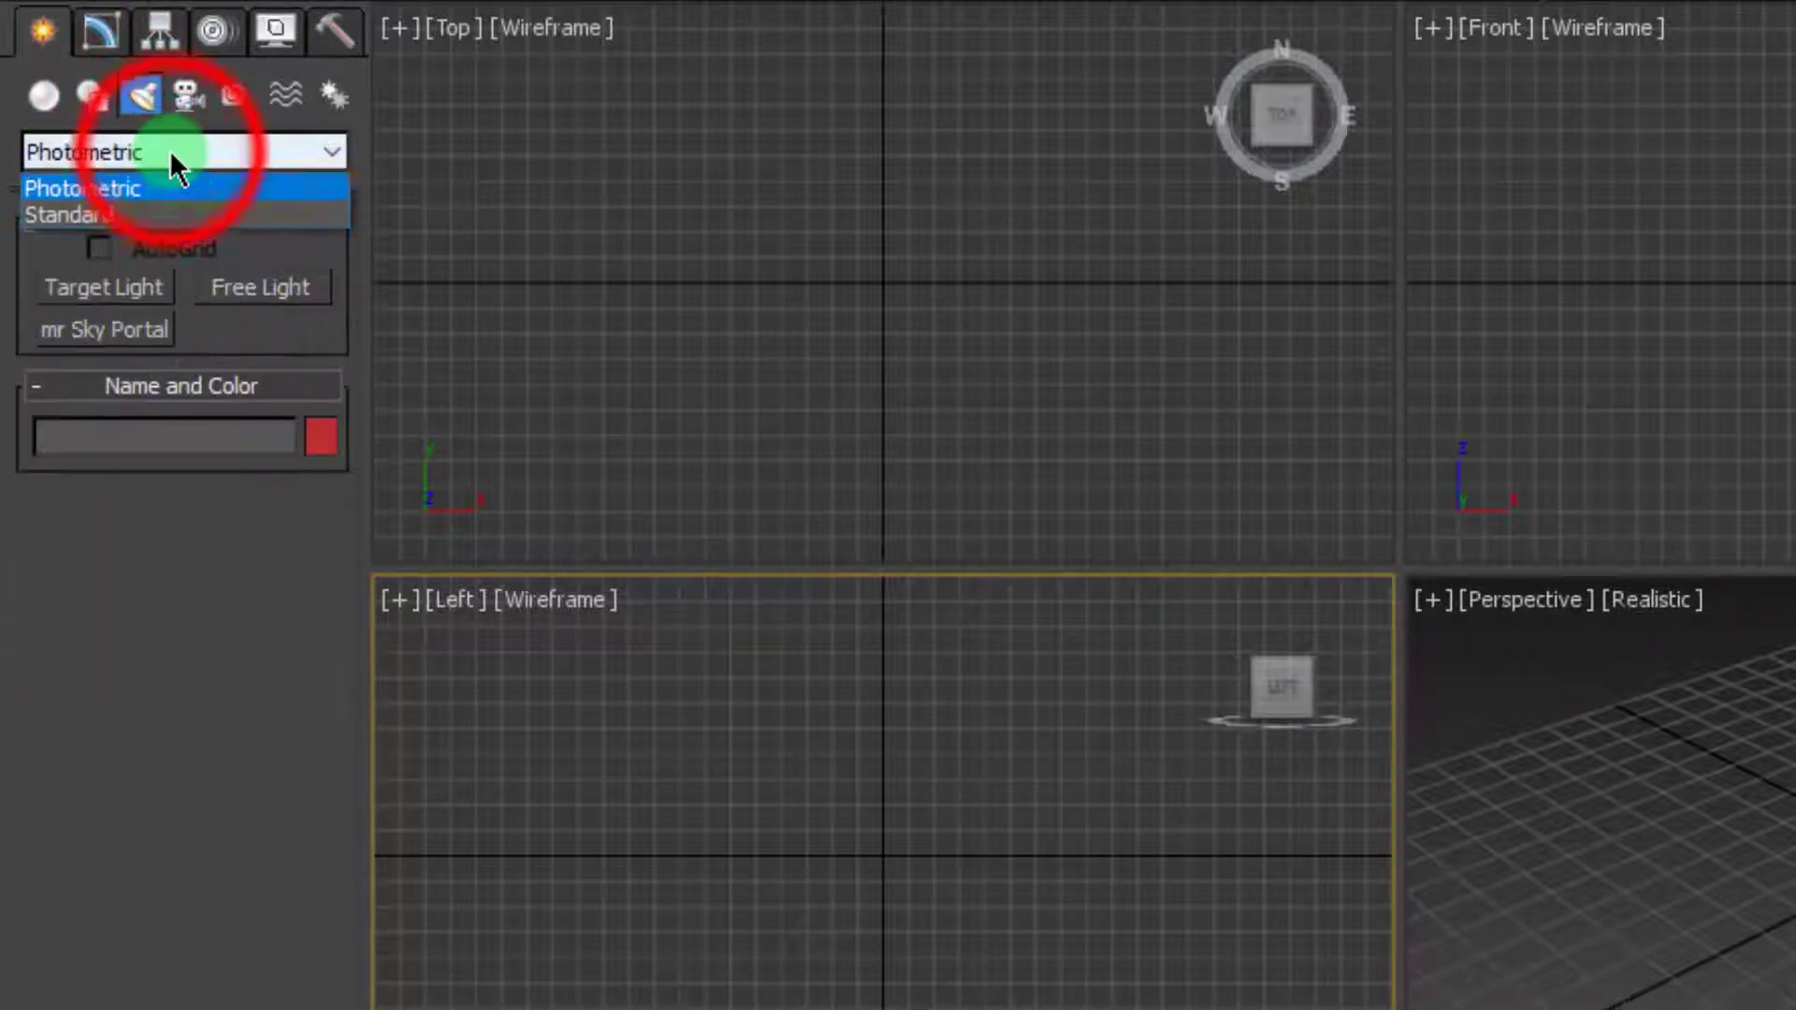
{"action": "left_click", "coordinate": [173, 154]}
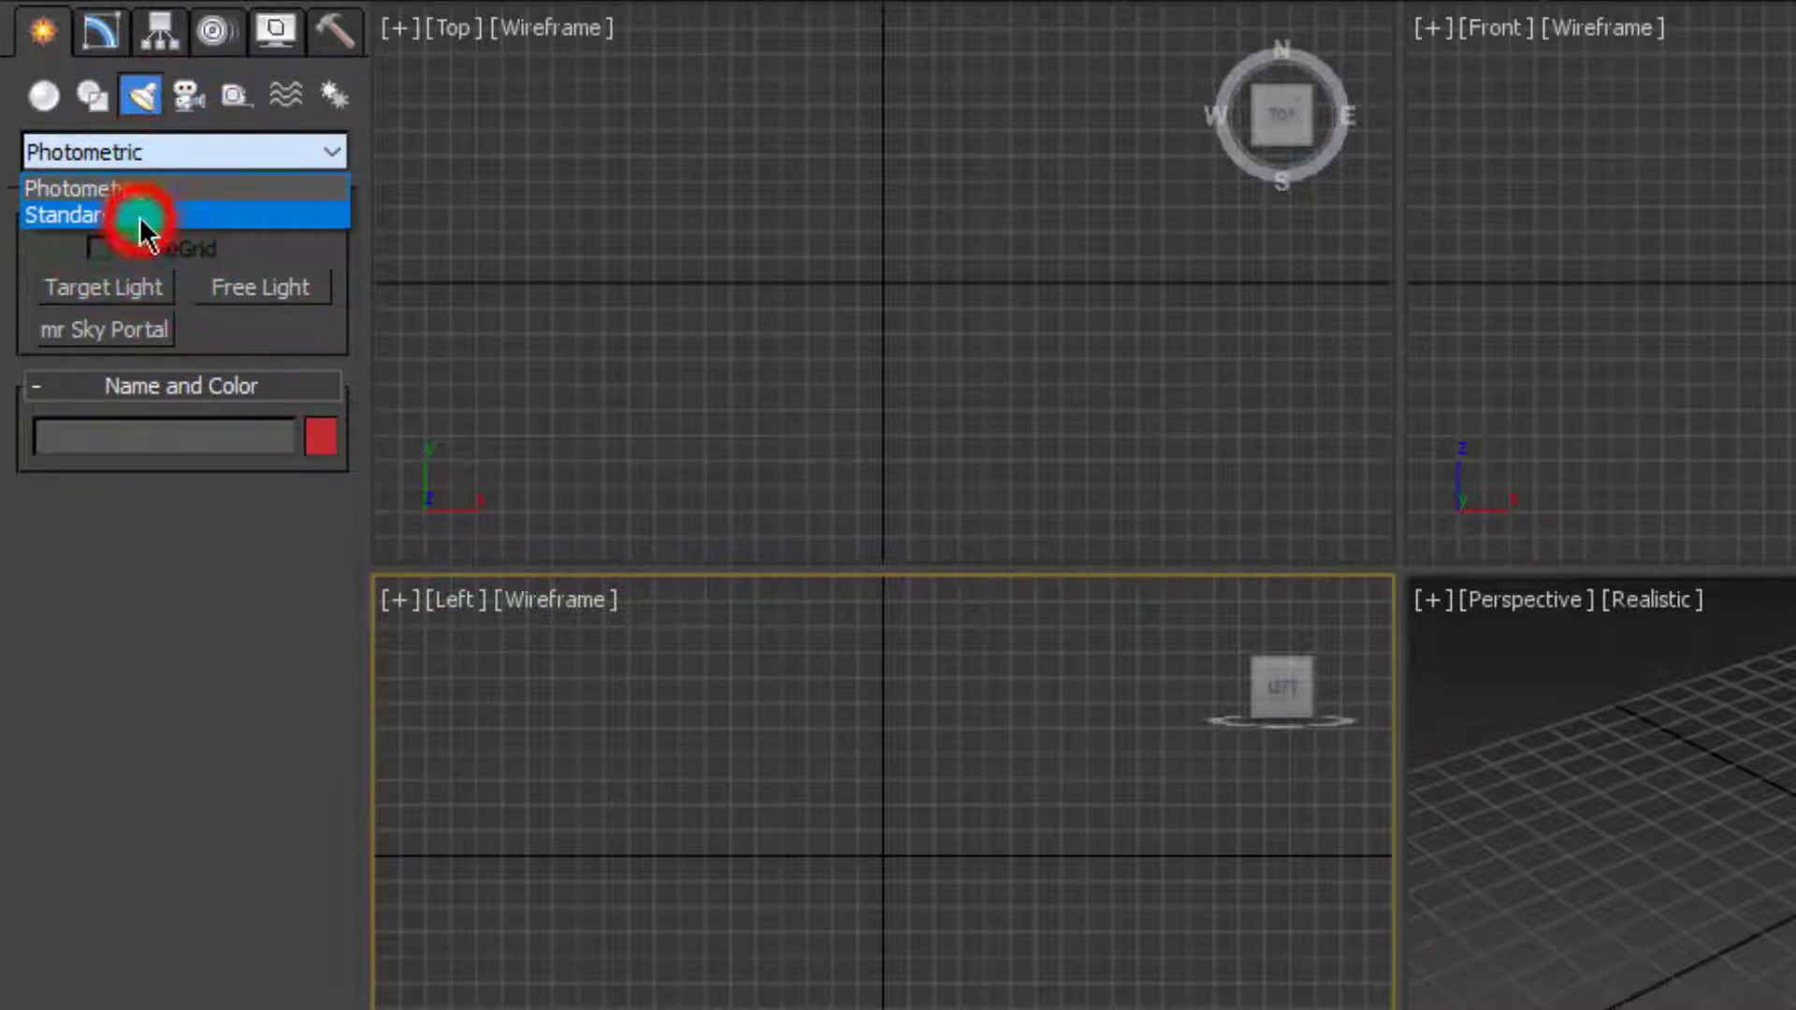
{"action": "left_click", "coordinate": [137, 220]}
{"action": "left_click", "coordinate": [182, 154]}
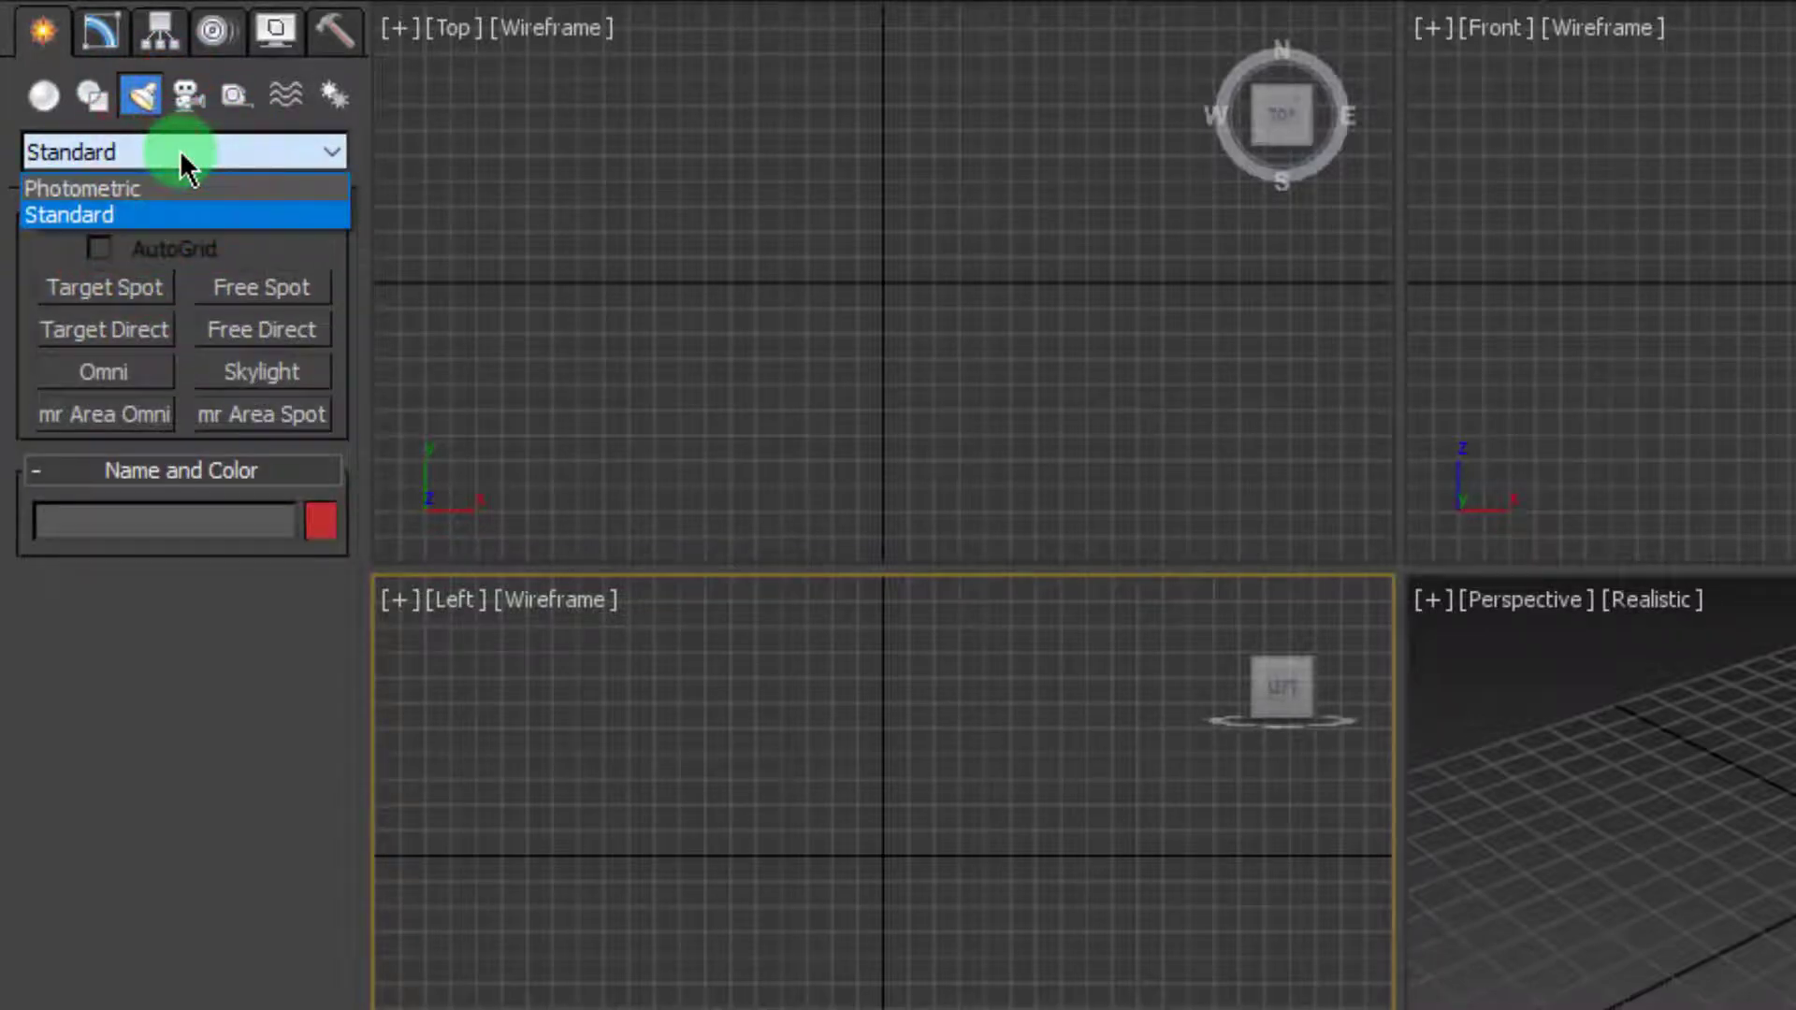
{"action": "left_click", "coordinate": [180, 188]}
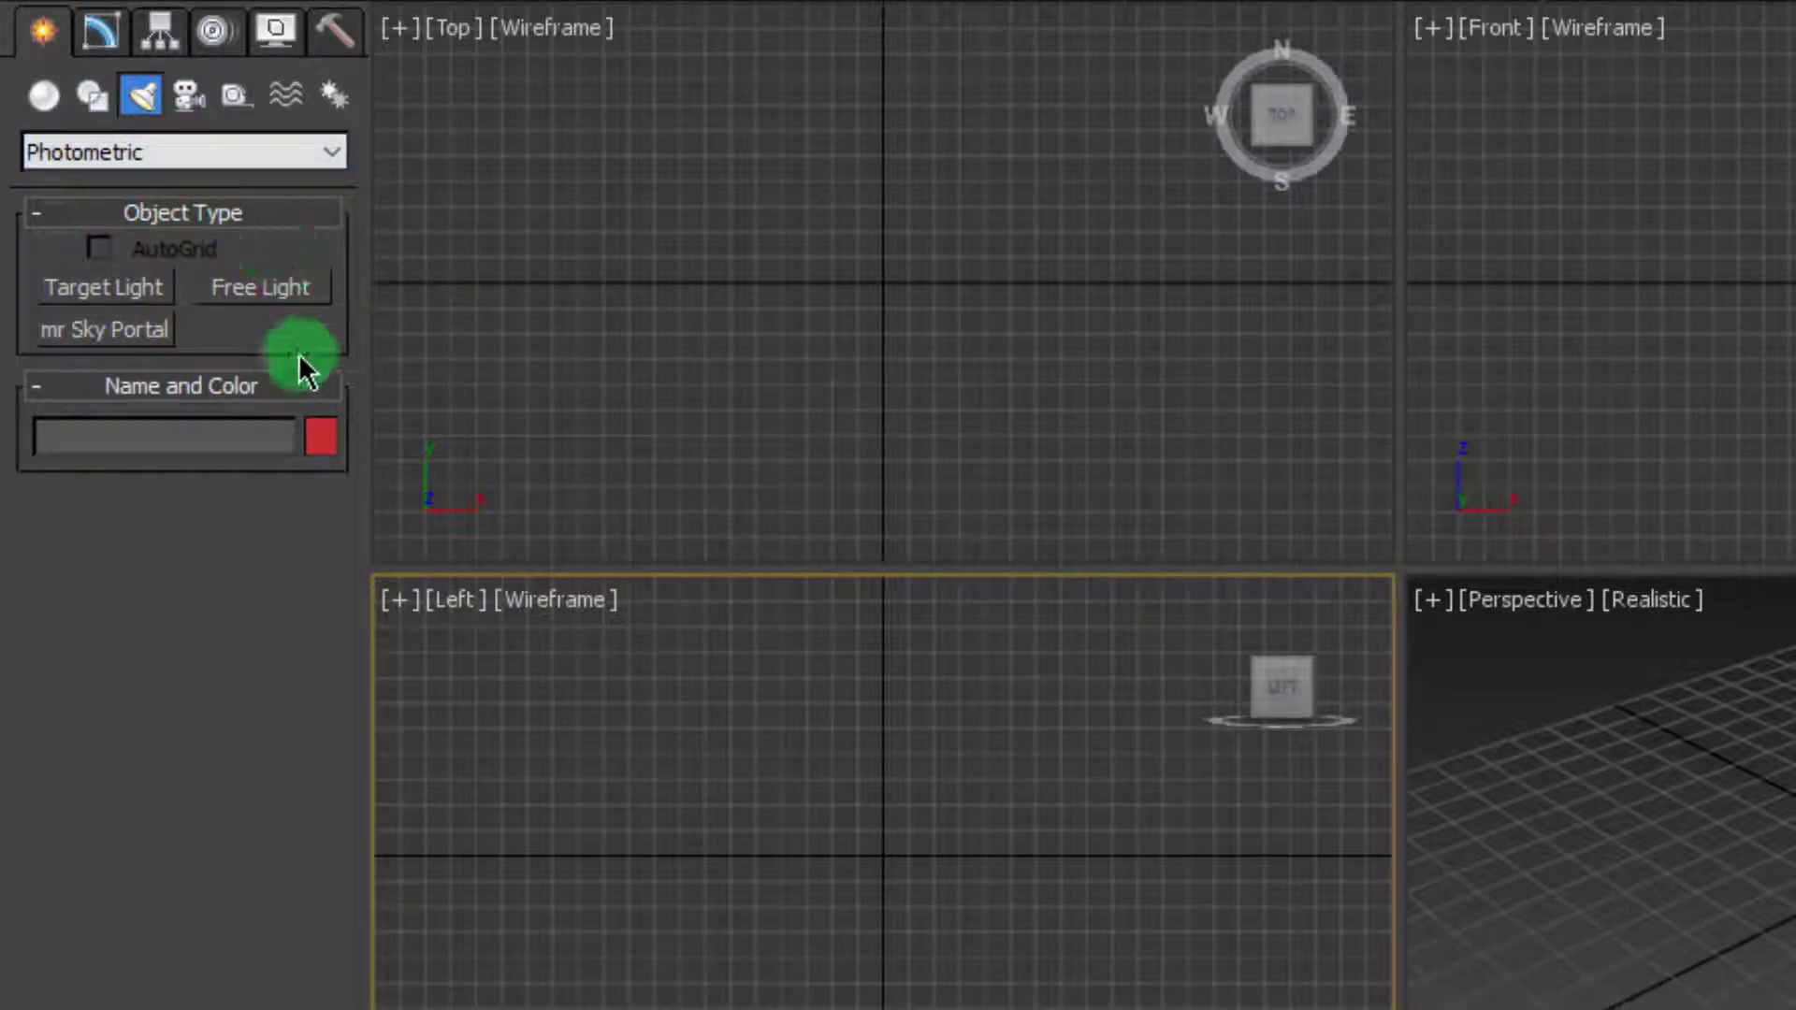
{"action": "left_click", "coordinate": [232, 152]}
{"action": "left_click", "coordinate": [112, 214]}
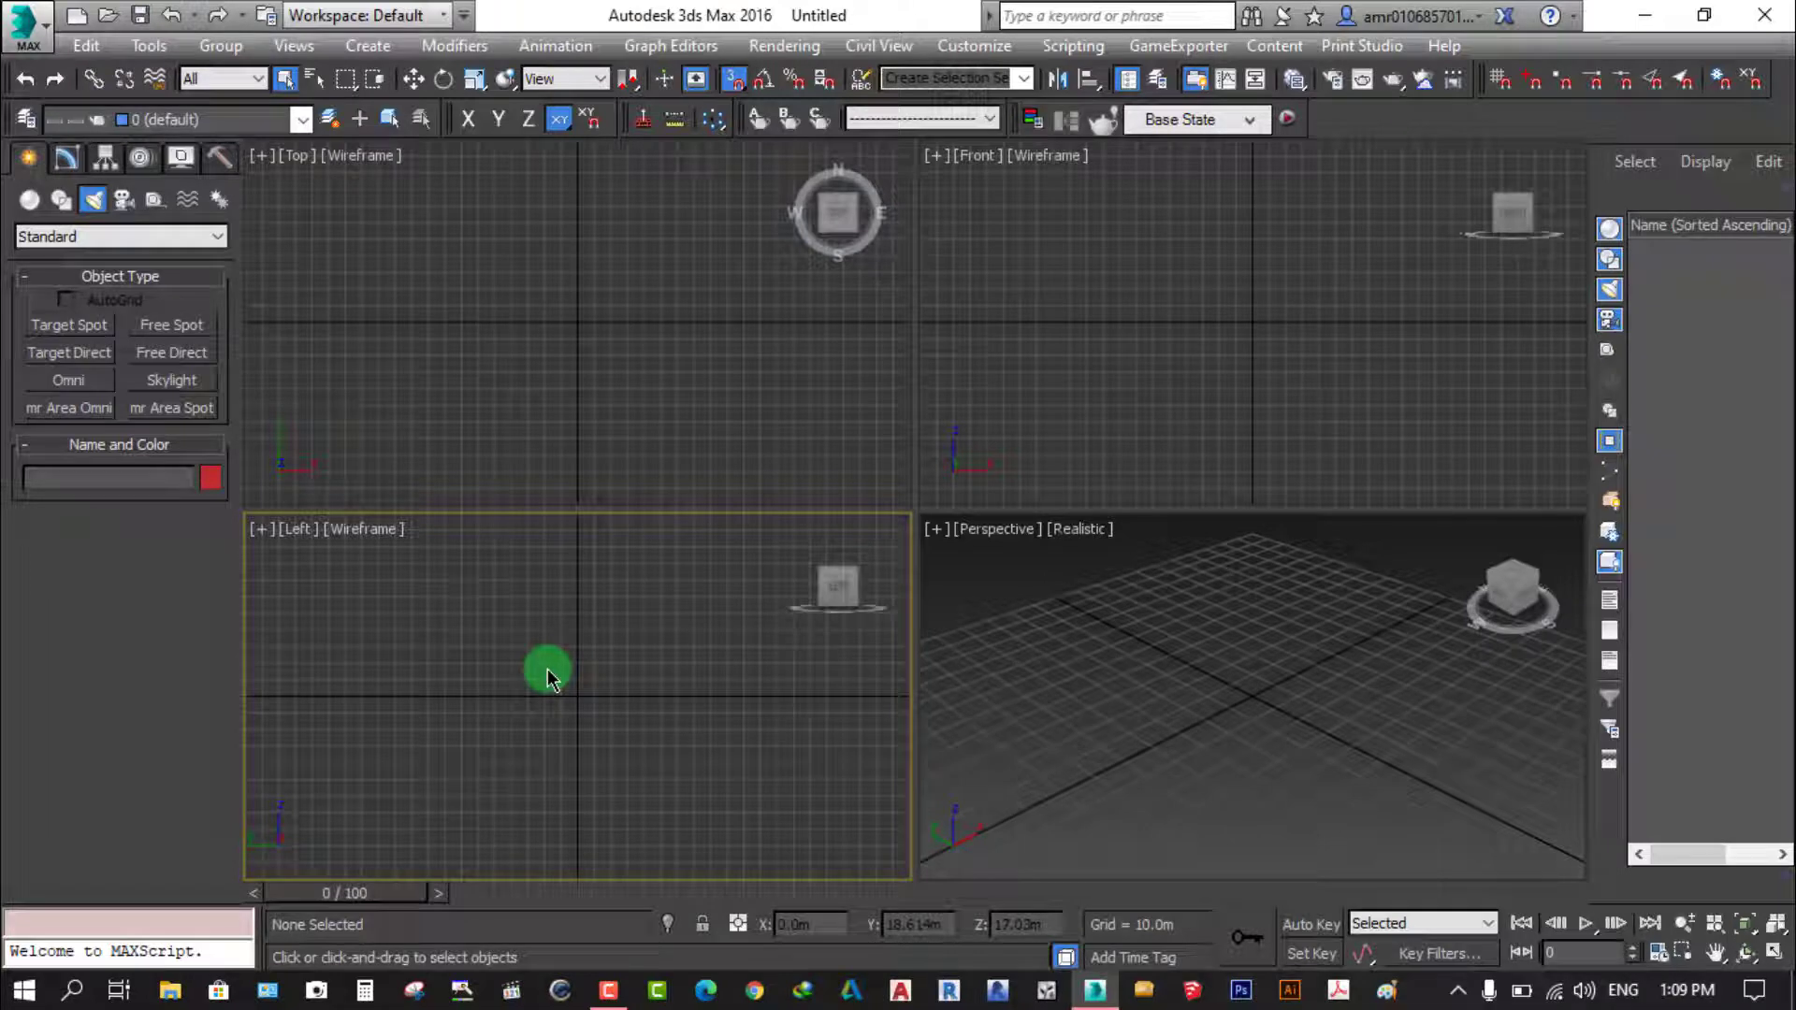
Return to Geometry Standard Primitives and activate each viewport in turn, ending with Perspective
{"action": "left_click", "coordinate": [28, 201]}
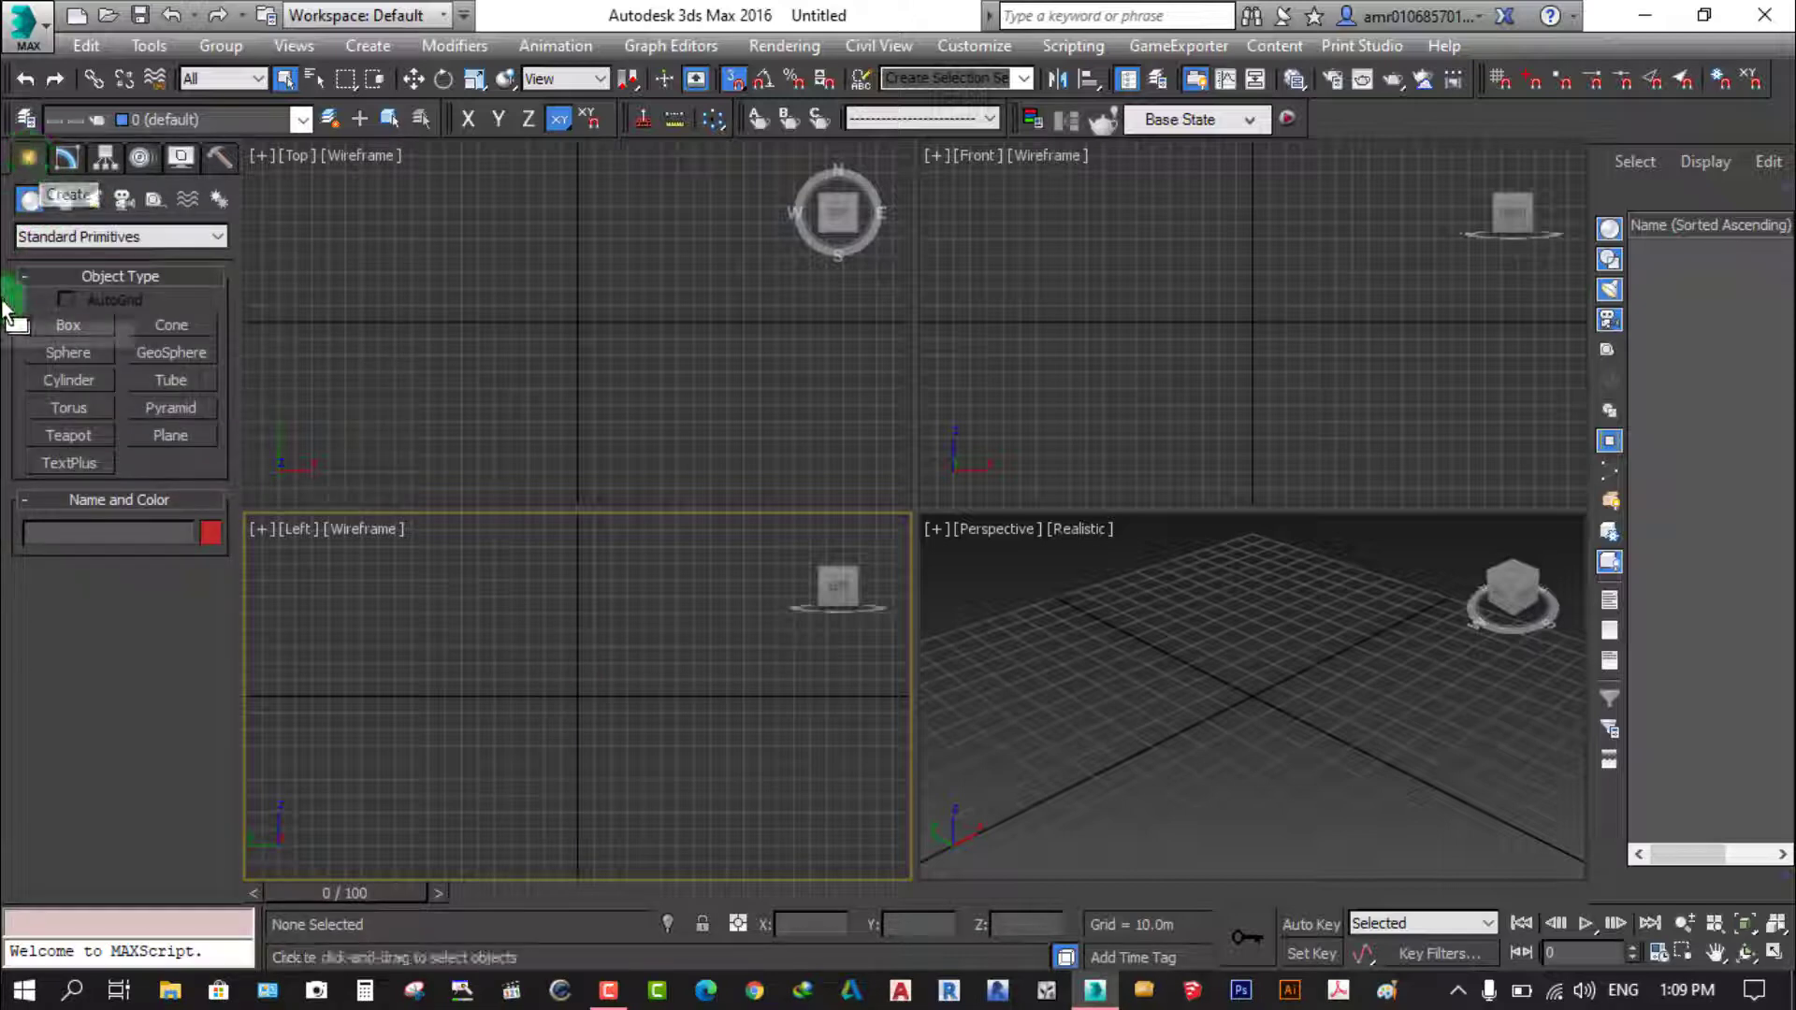
{"action": "left_click", "coordinate": [29, 200]}
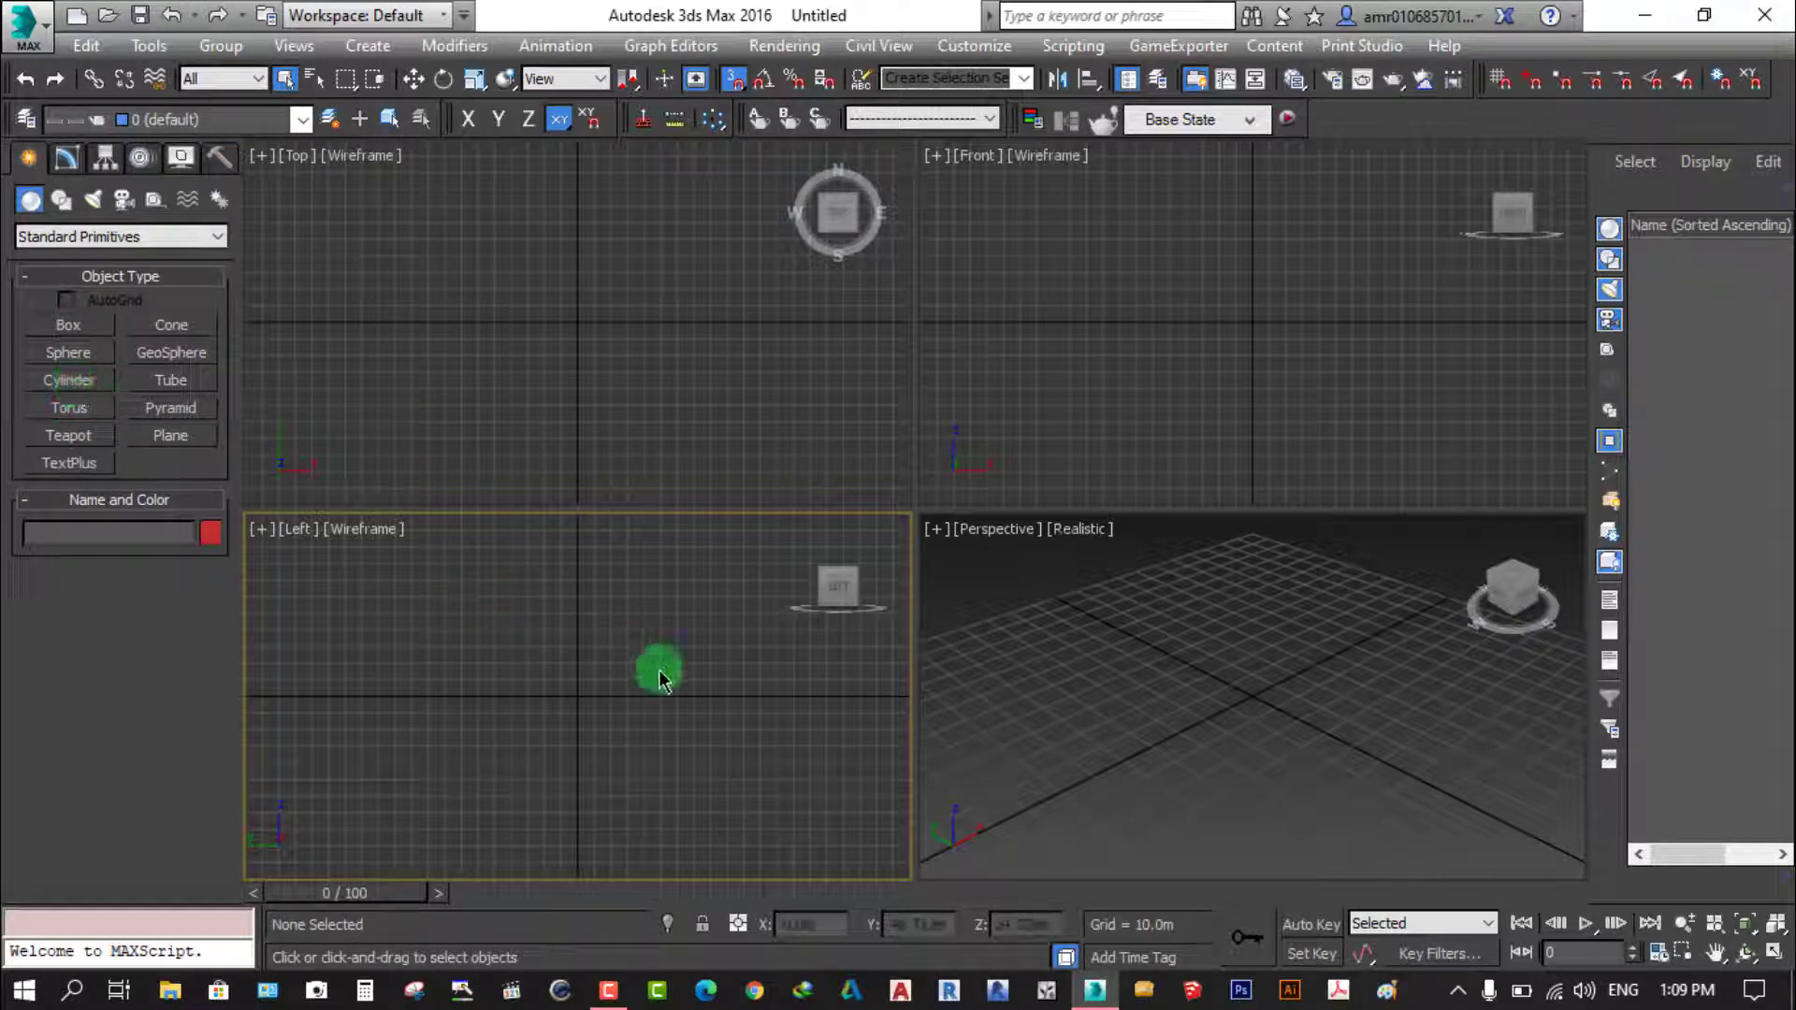
{"action": "left_click", "coordinate": [1252, 682]}
{"action": "left_click", "coordinate": [1262, 389]}
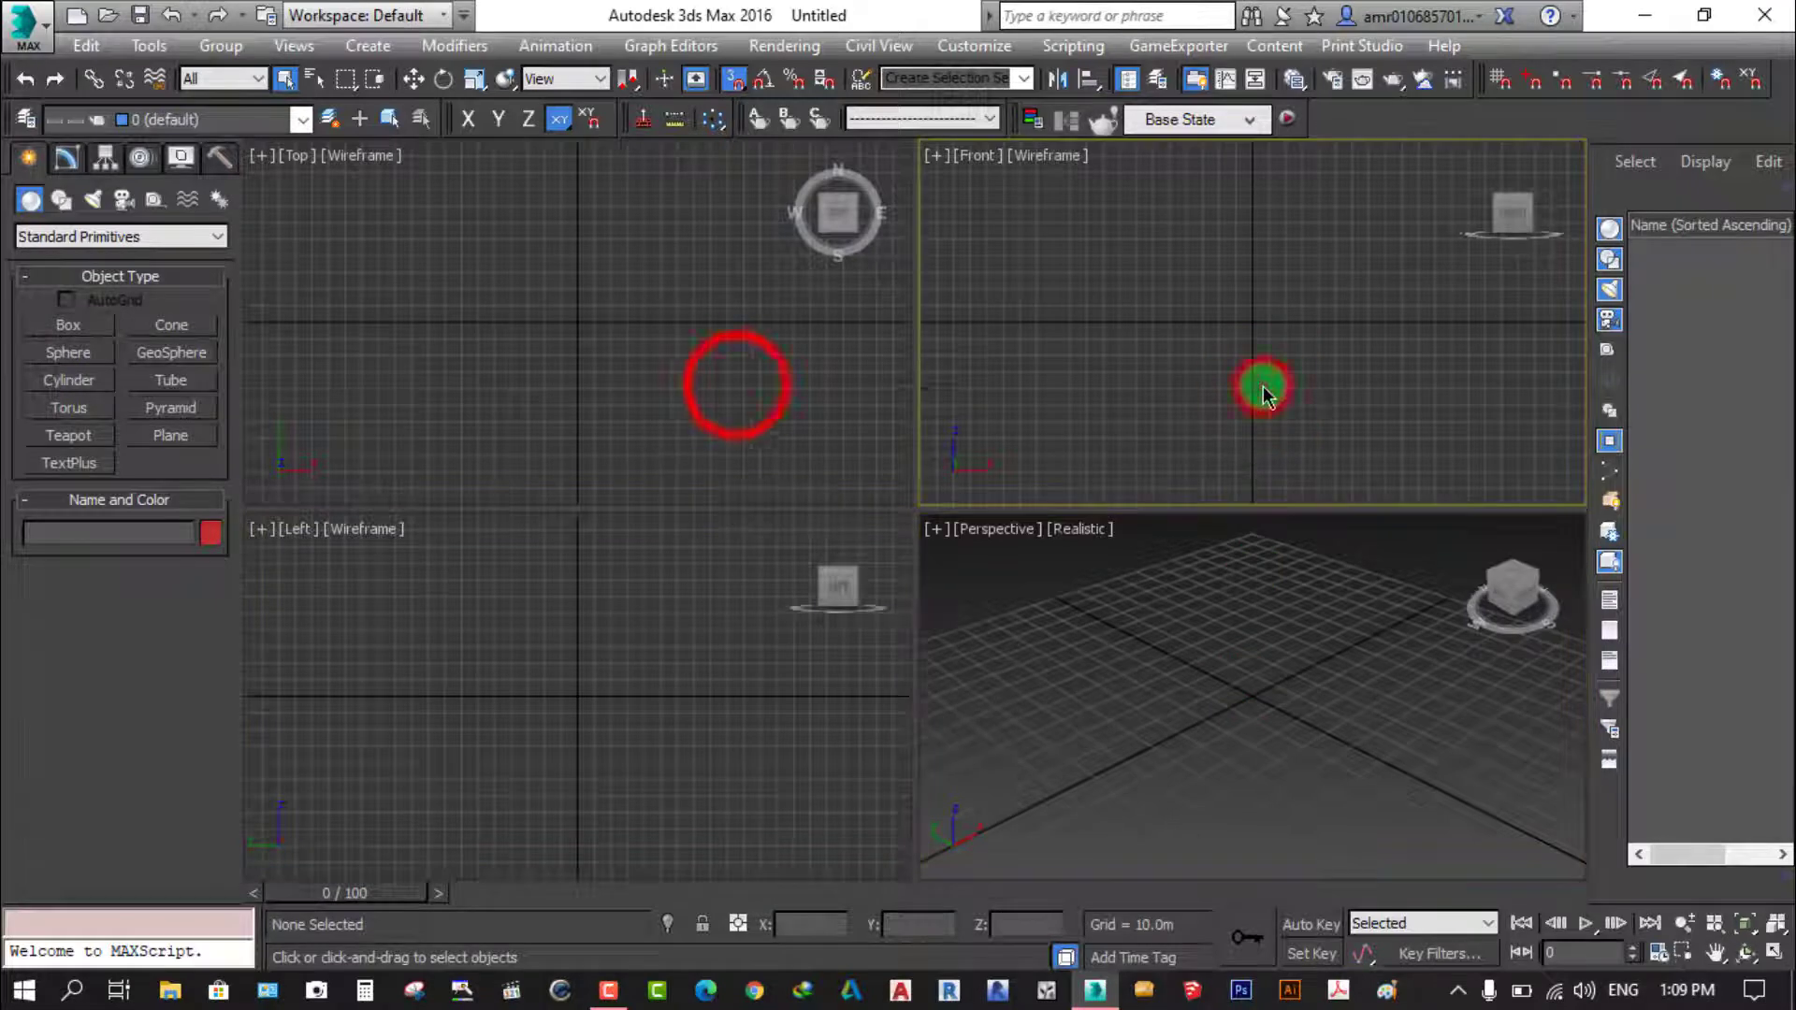
{"action": "left_click", "coordinate": [738, 393]}
{"action": "left_click", "coordinate": [697, 690]}
{"action": "left_click", "coordinate": [1170, 689]}
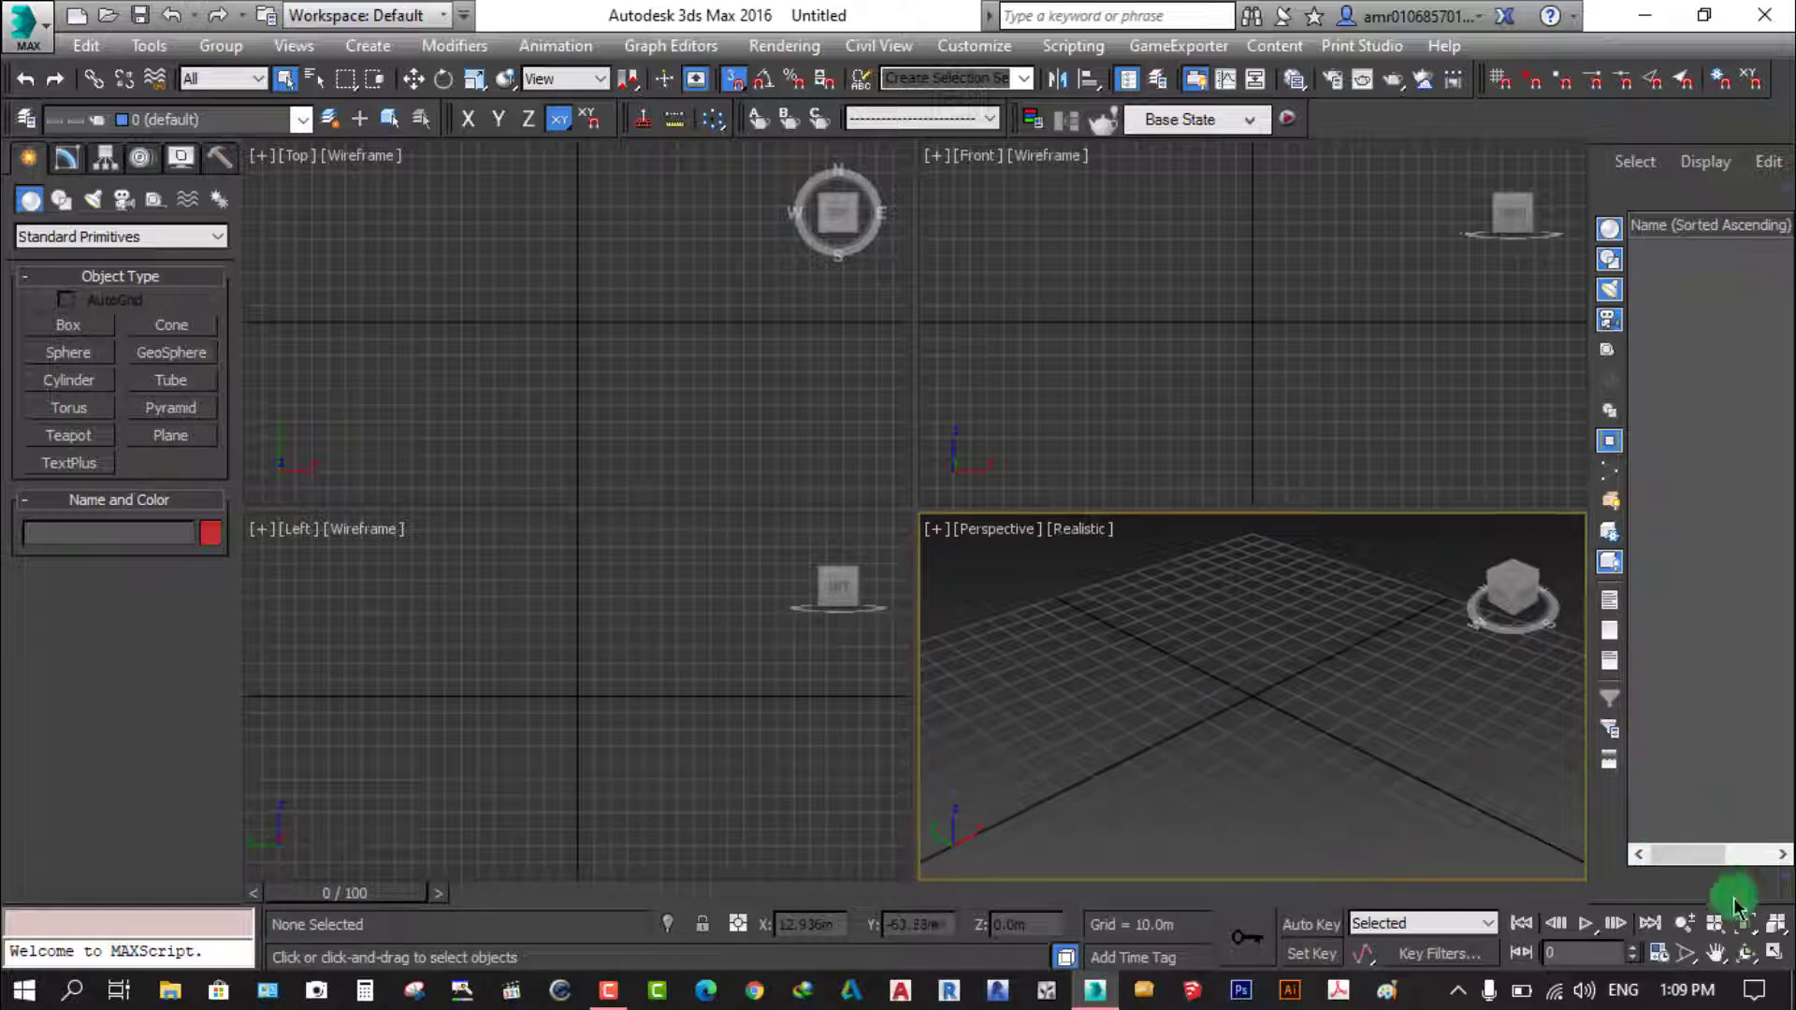
{"action": "left_click", "coordinate": [1775, 954]}
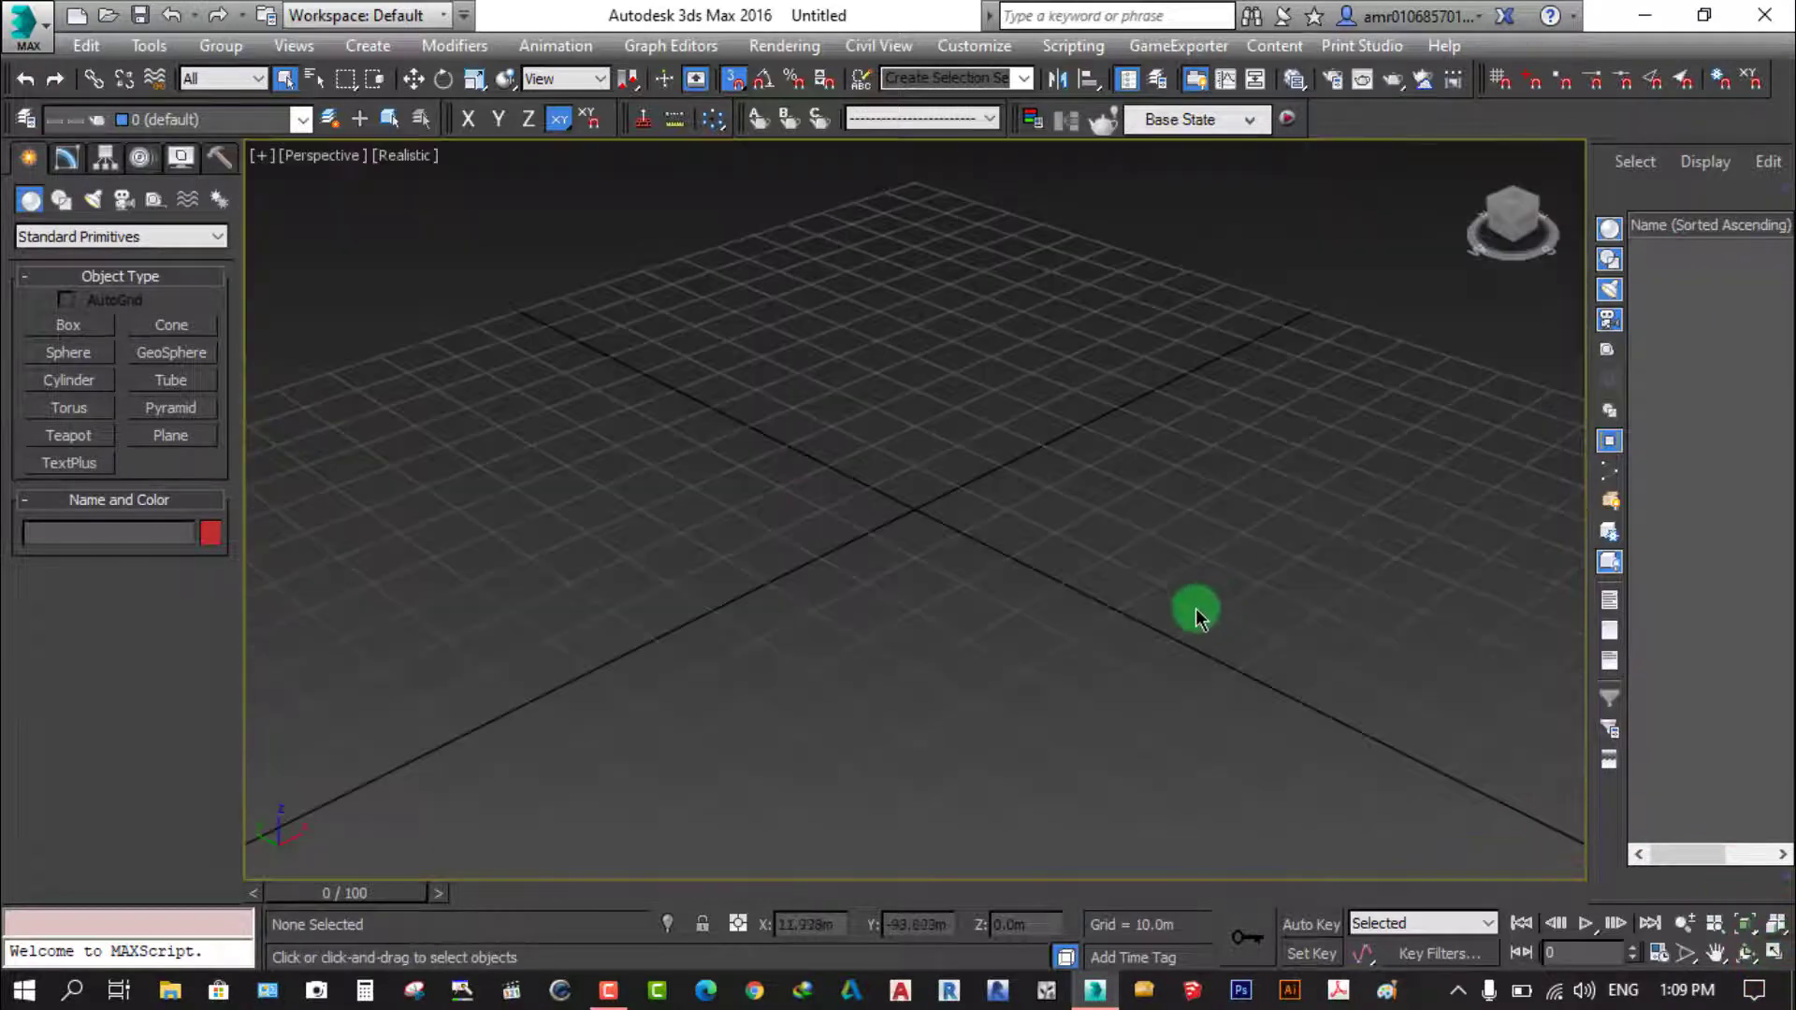
{"action": "scroll", "coordinate": [1128, 533], "scroll_direction": "down", "scroll_amount": 2}
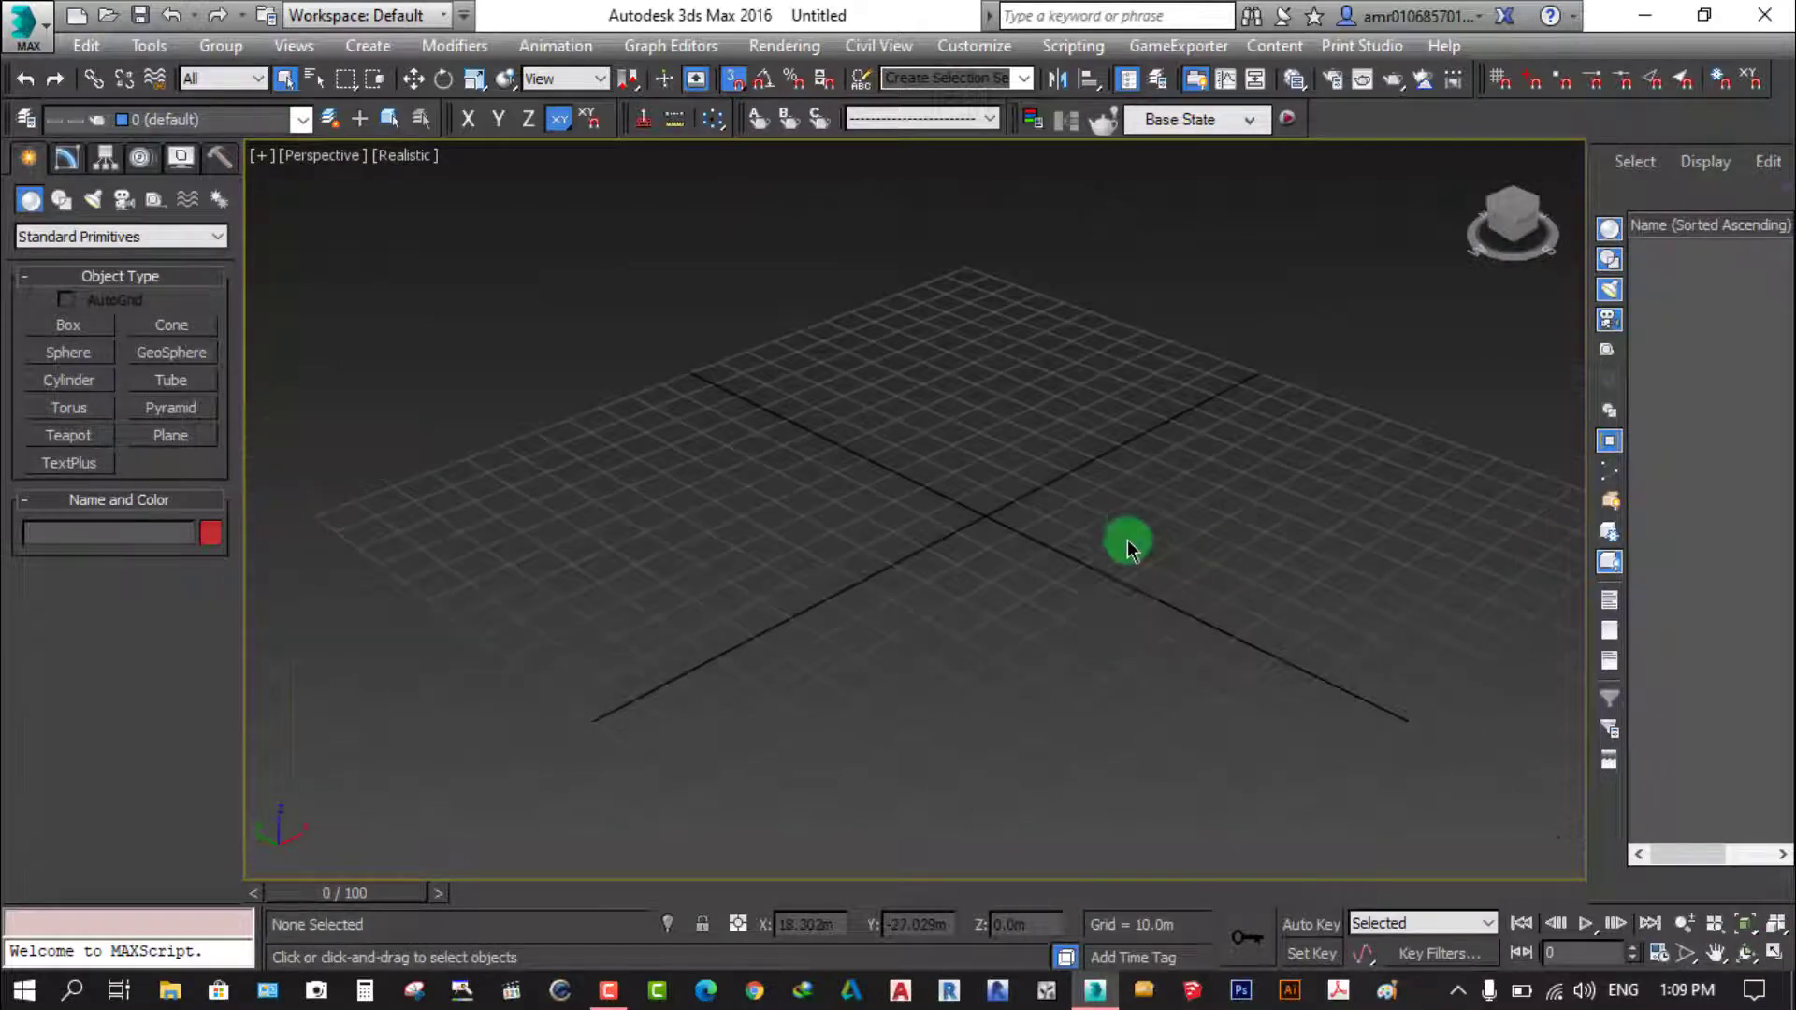
{"action": "middle_click_drag", "start_coordinate": [1099, 573], "coordinate": [1073, 529]}
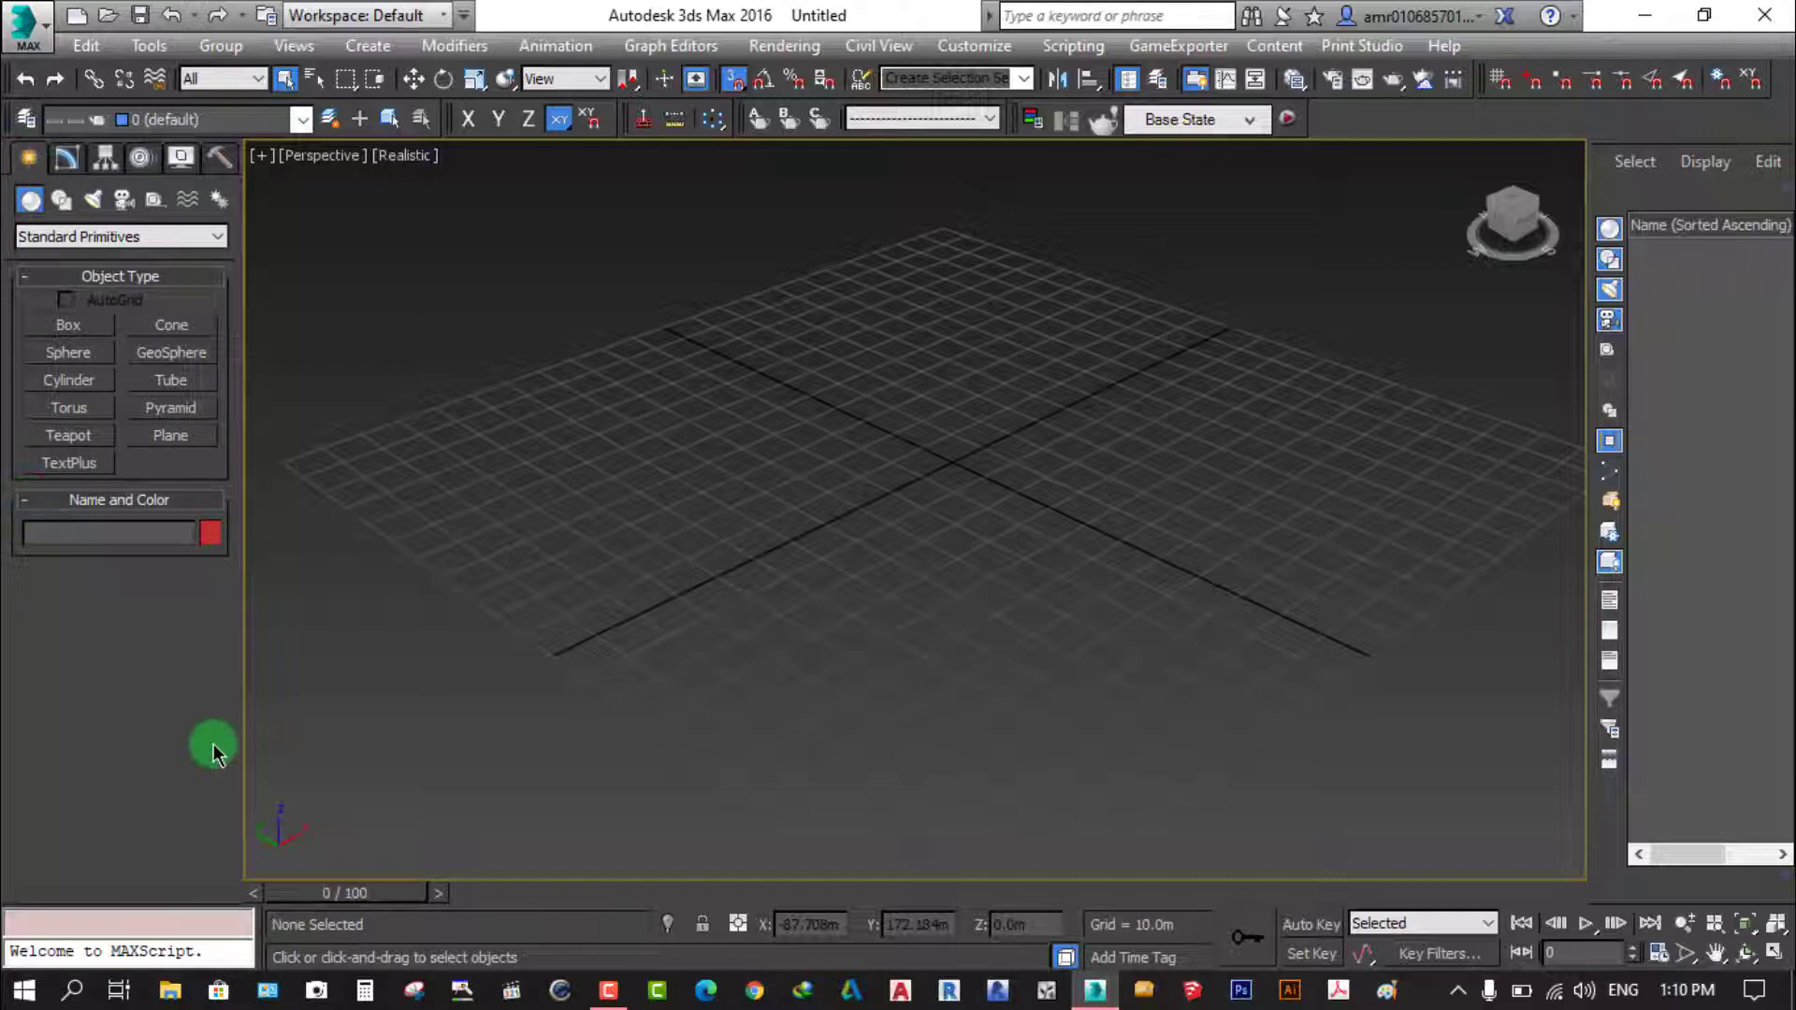
{"action": "left_click", "coordinate": [68, 327]}
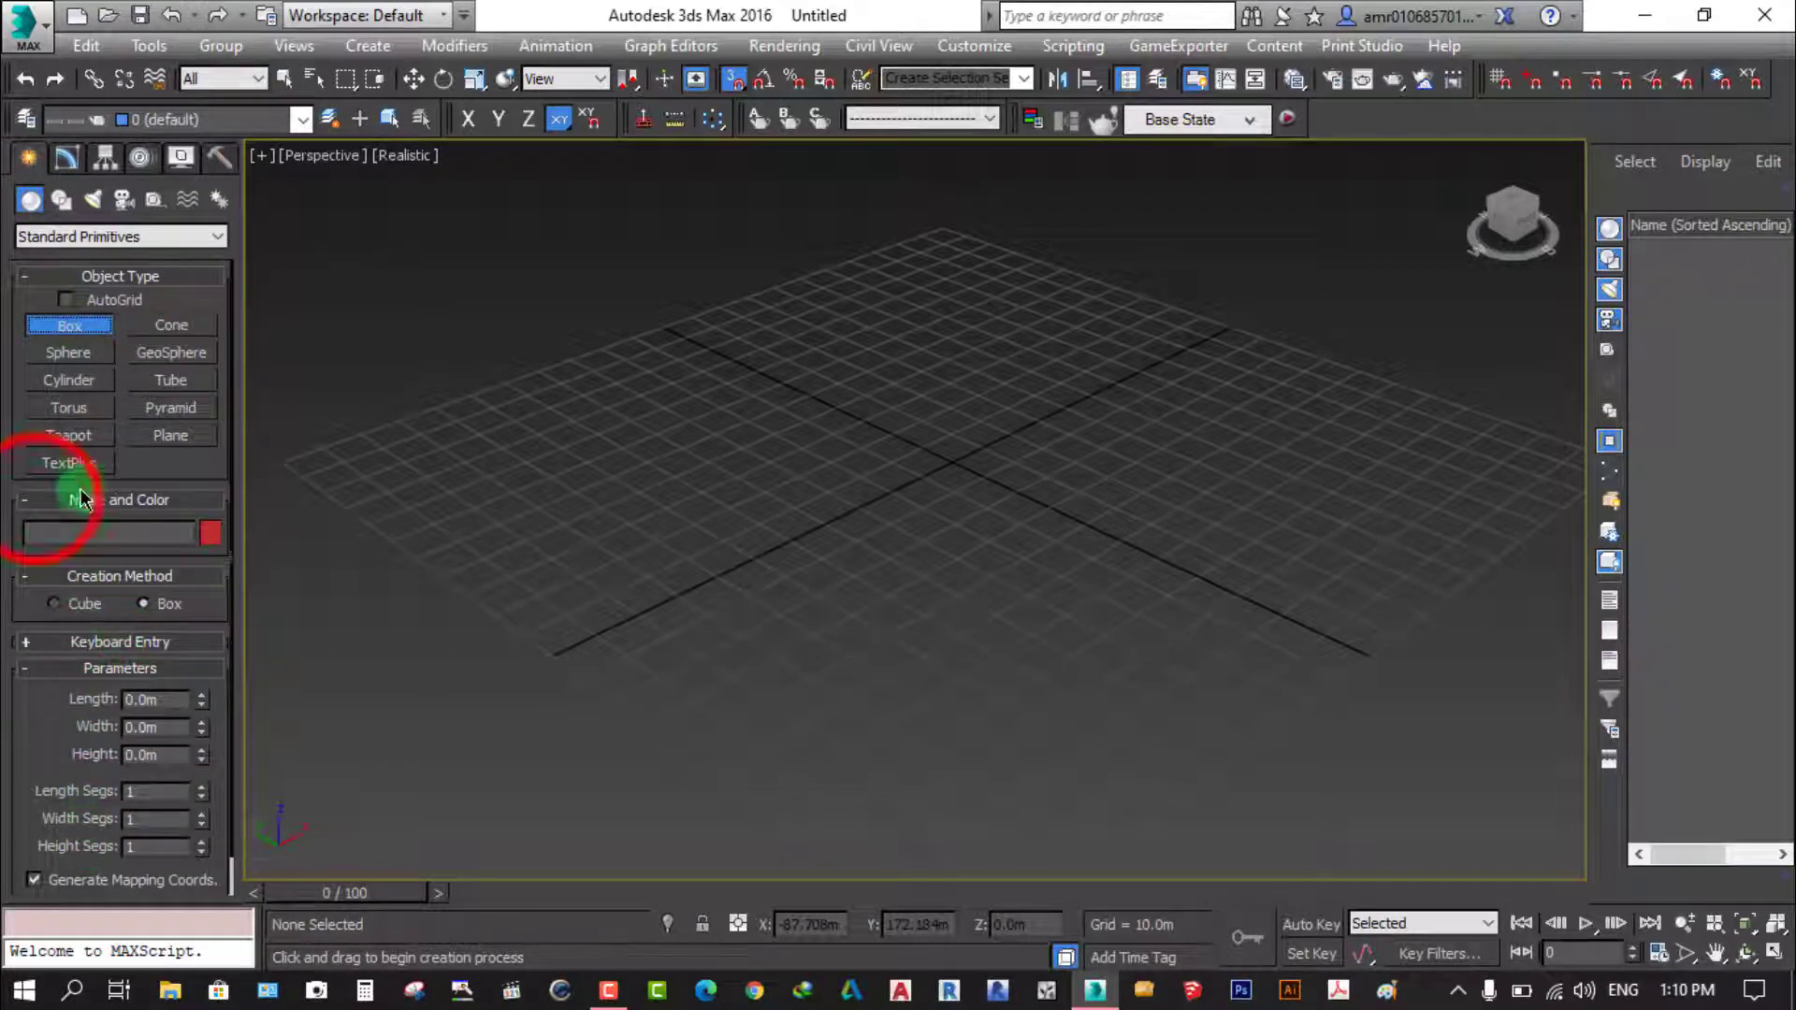
{"action": "left_click", "coordinate": [37, 501]}
{"action": "left_click", "coordinate": [35, 526]}
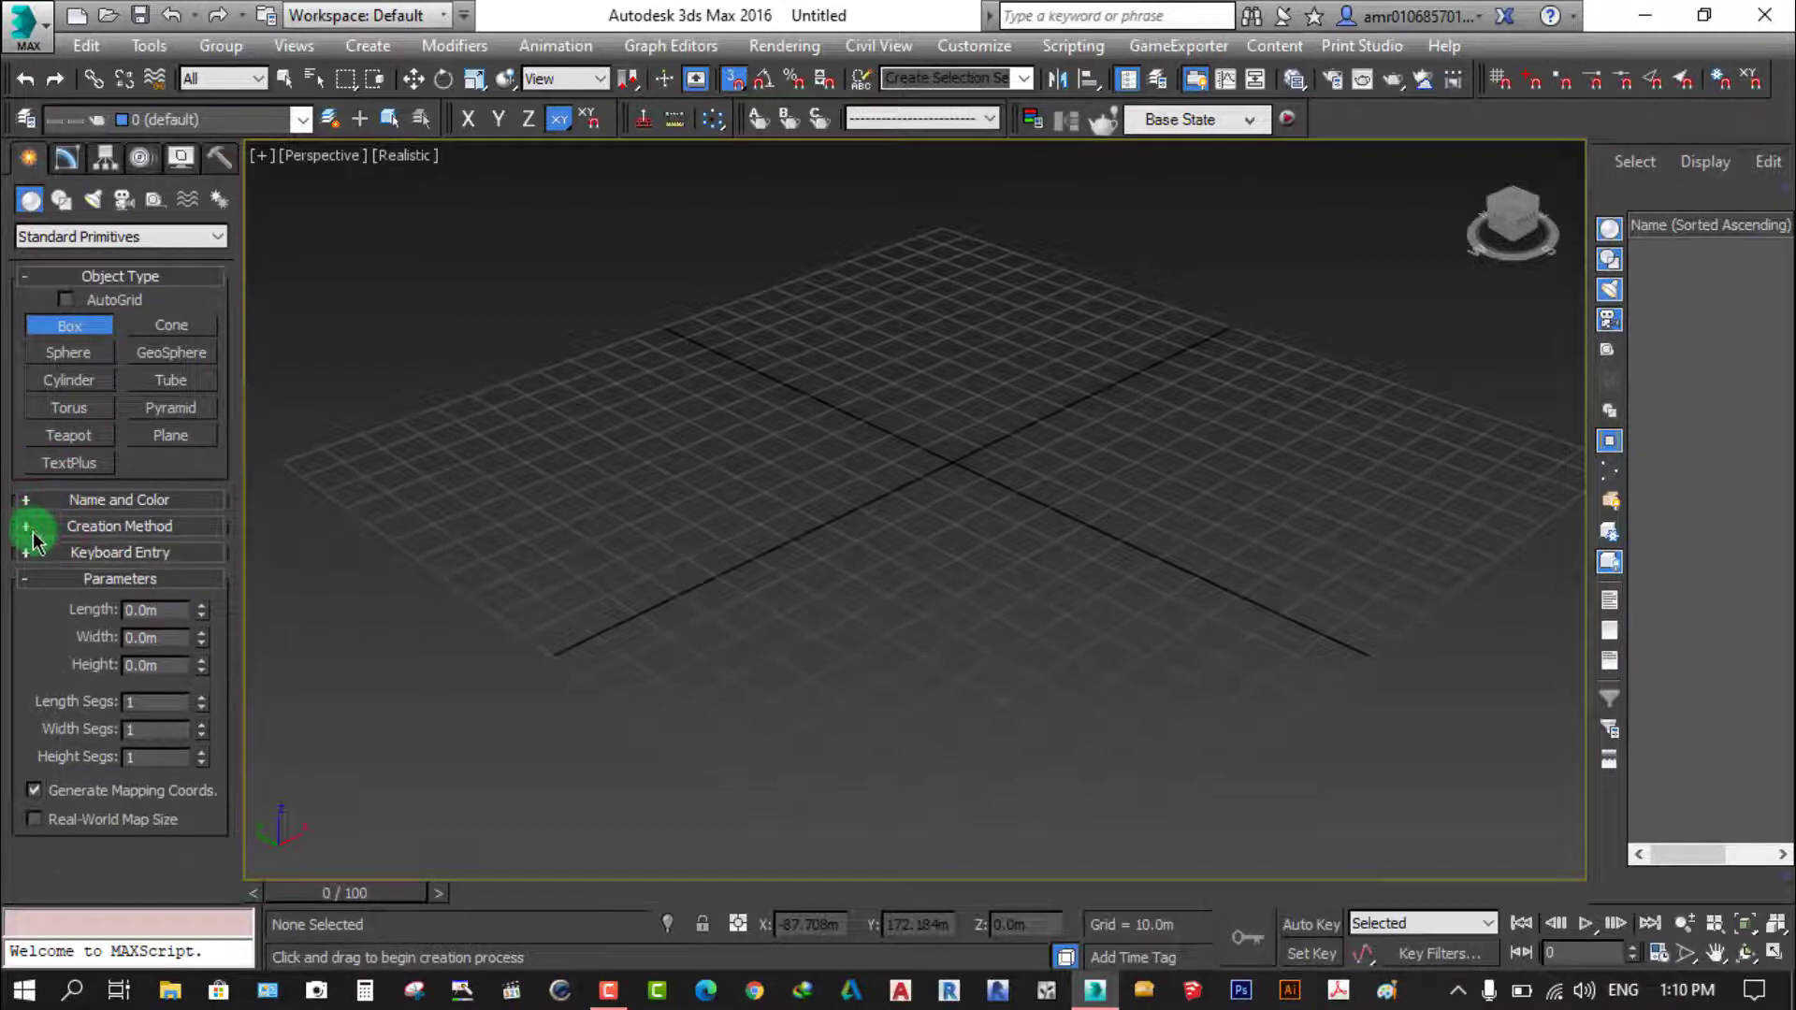
{"action": "left_click", "coordinate": [37, 580]}
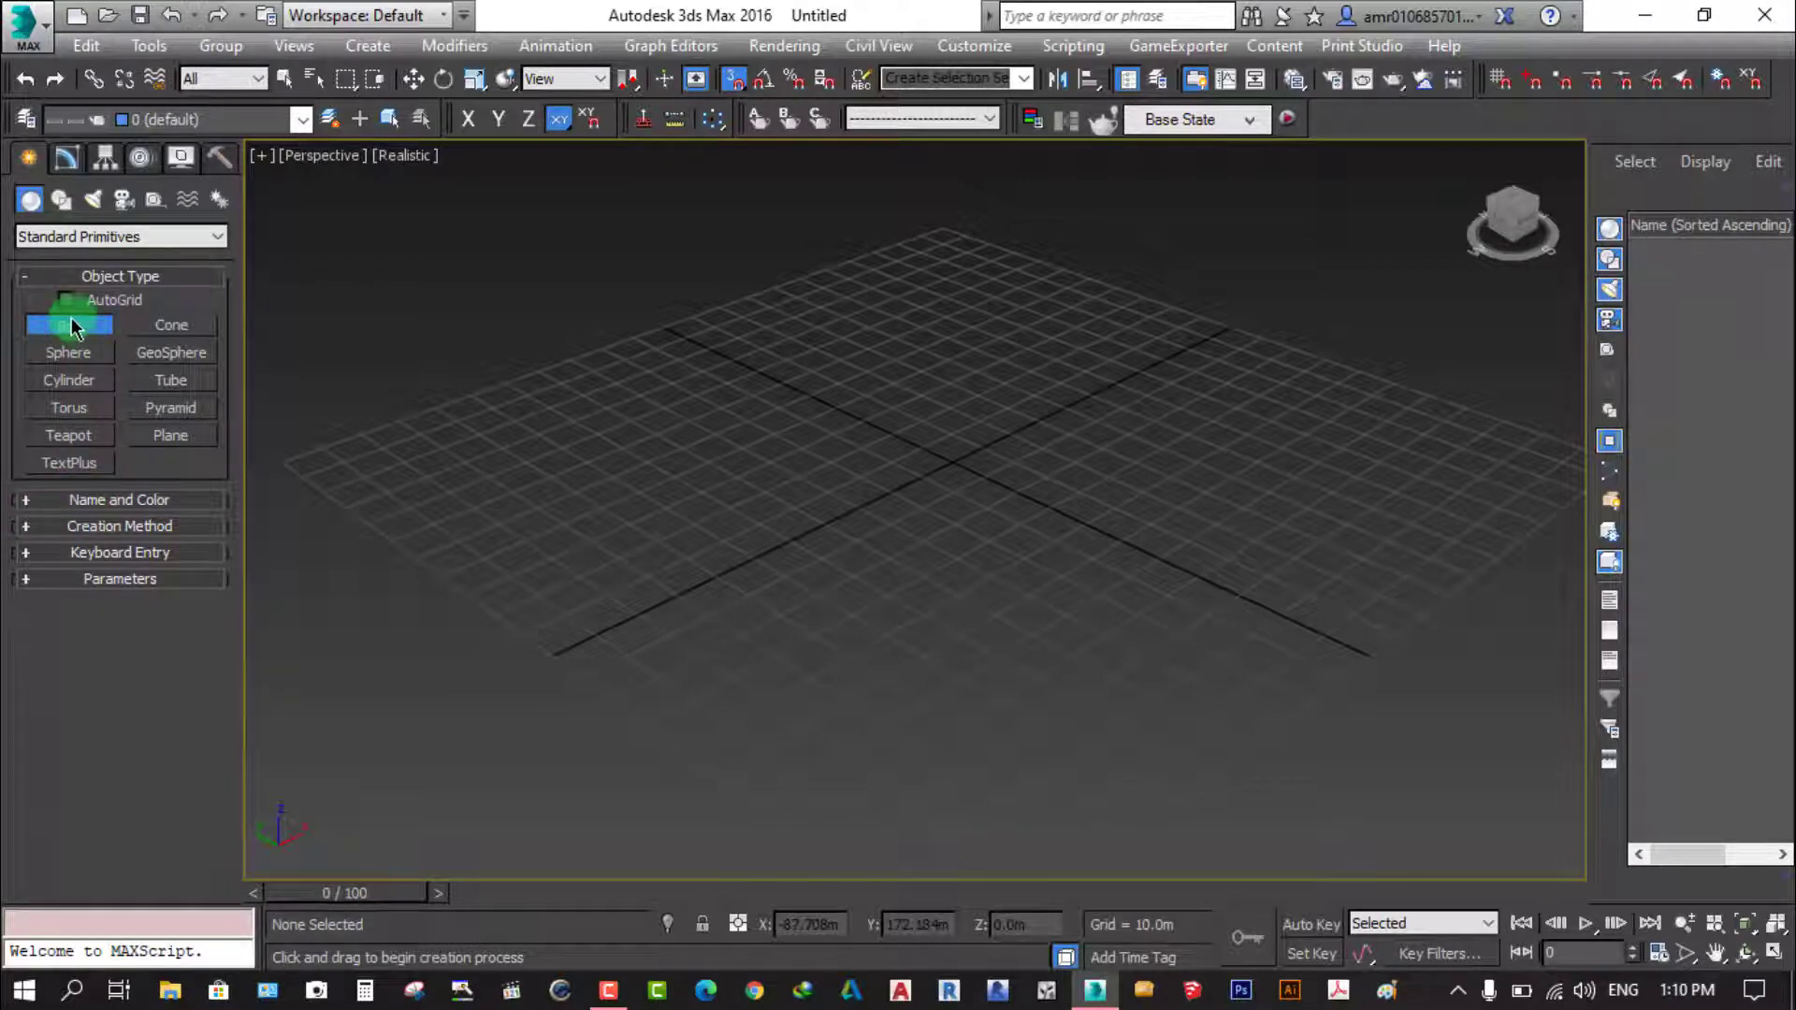
{"action": "left_click", "coordinate": [112, 500]}
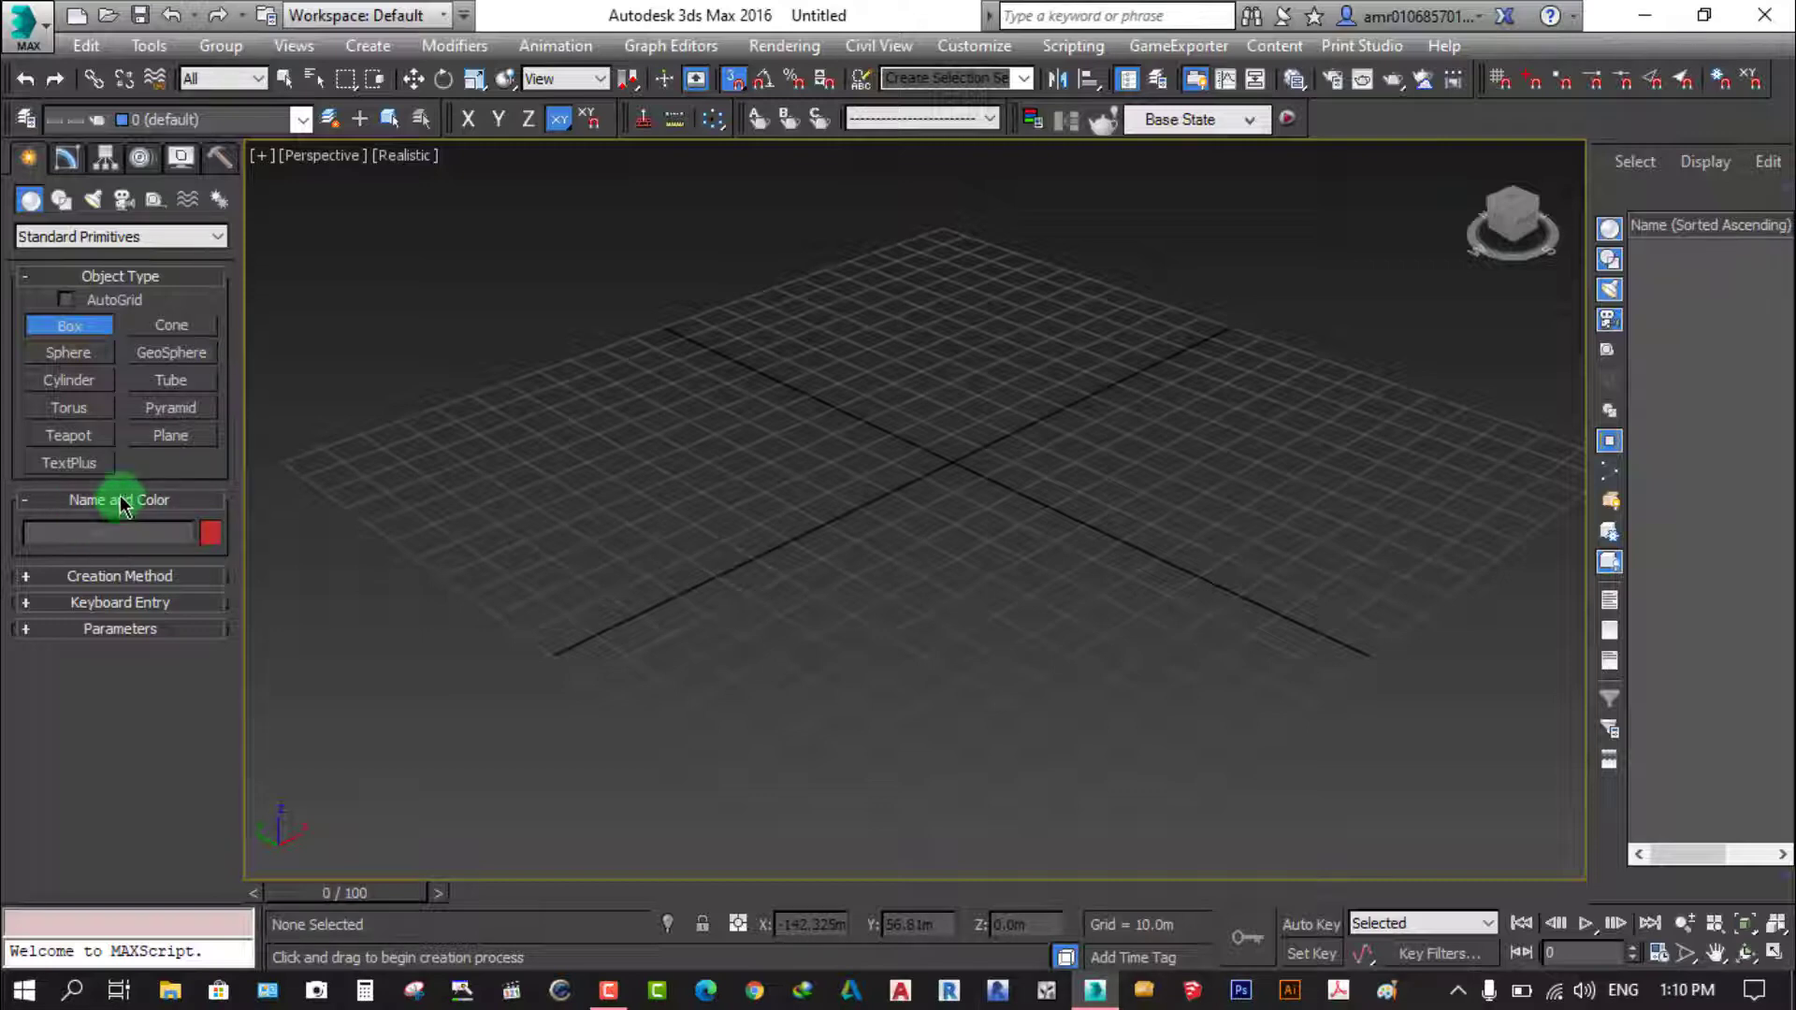
In the Object Color dialog, pick white from the 3ds Max palette with random colours still on
{"action": "left_click", "coordinate": [208, 535]}
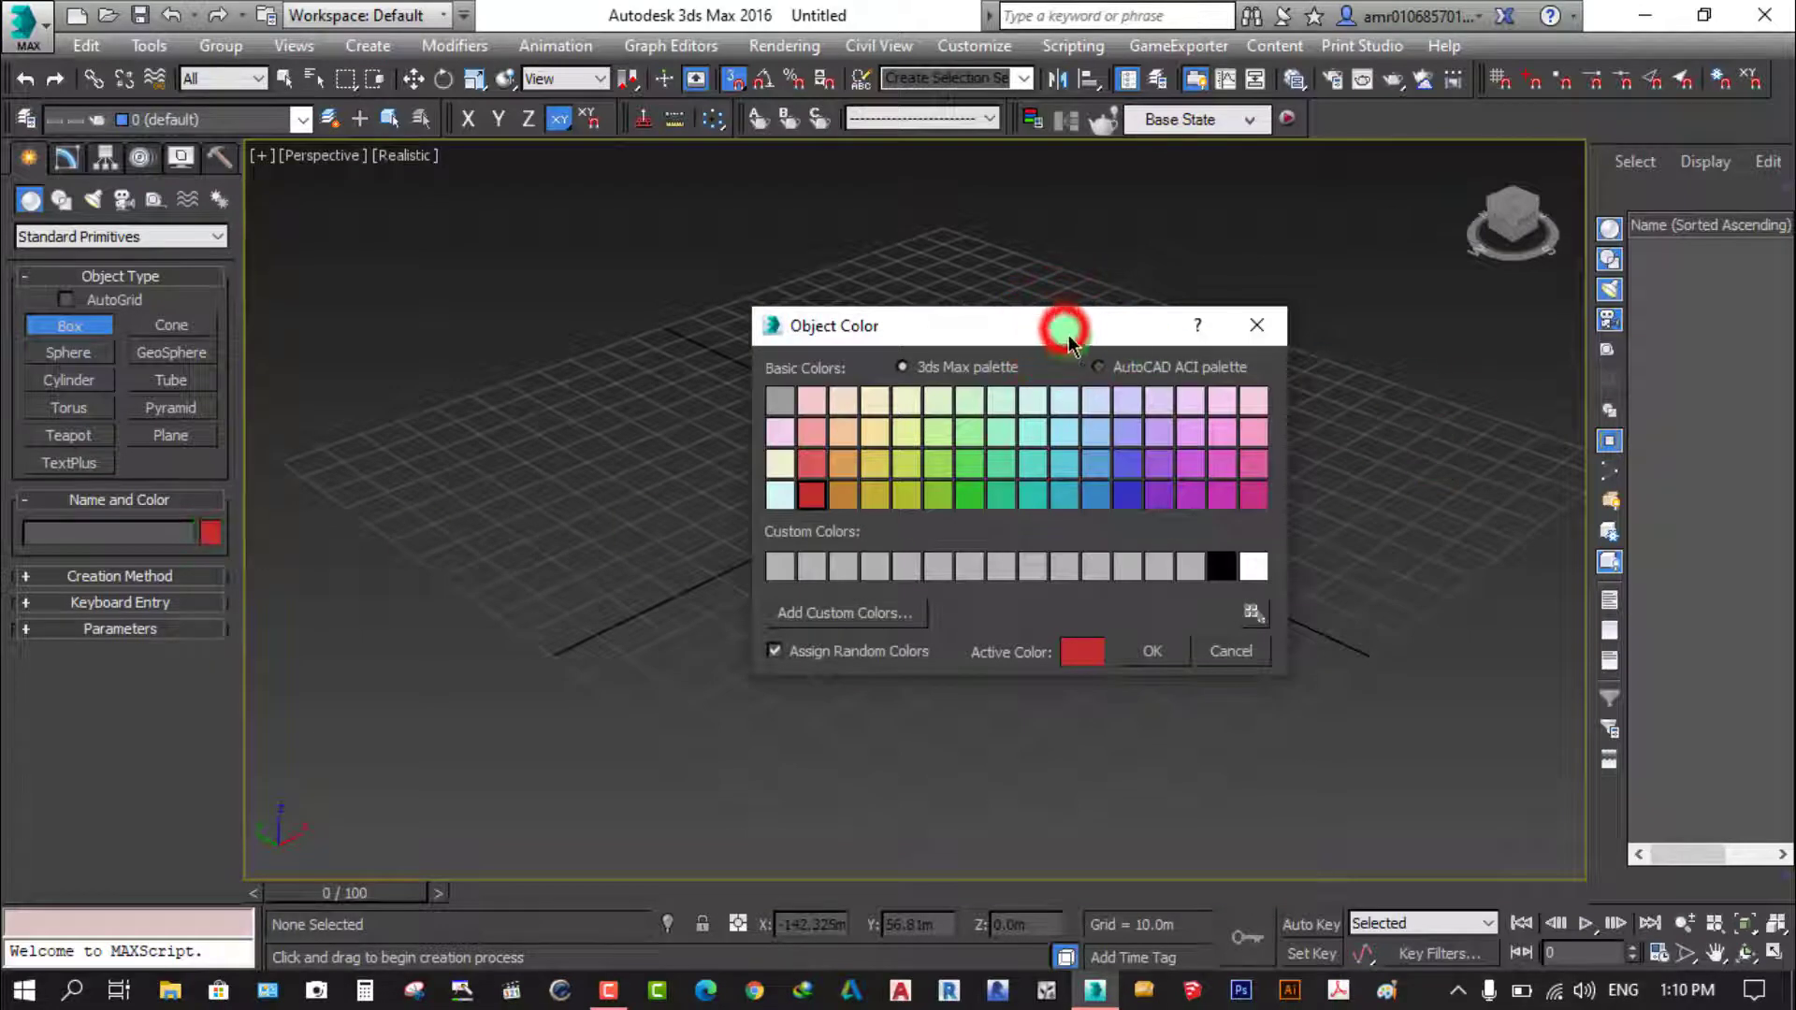
{"action": "left_click_drag", "start_coordinate": [1067, 335], "coordinate": [967, 323]}
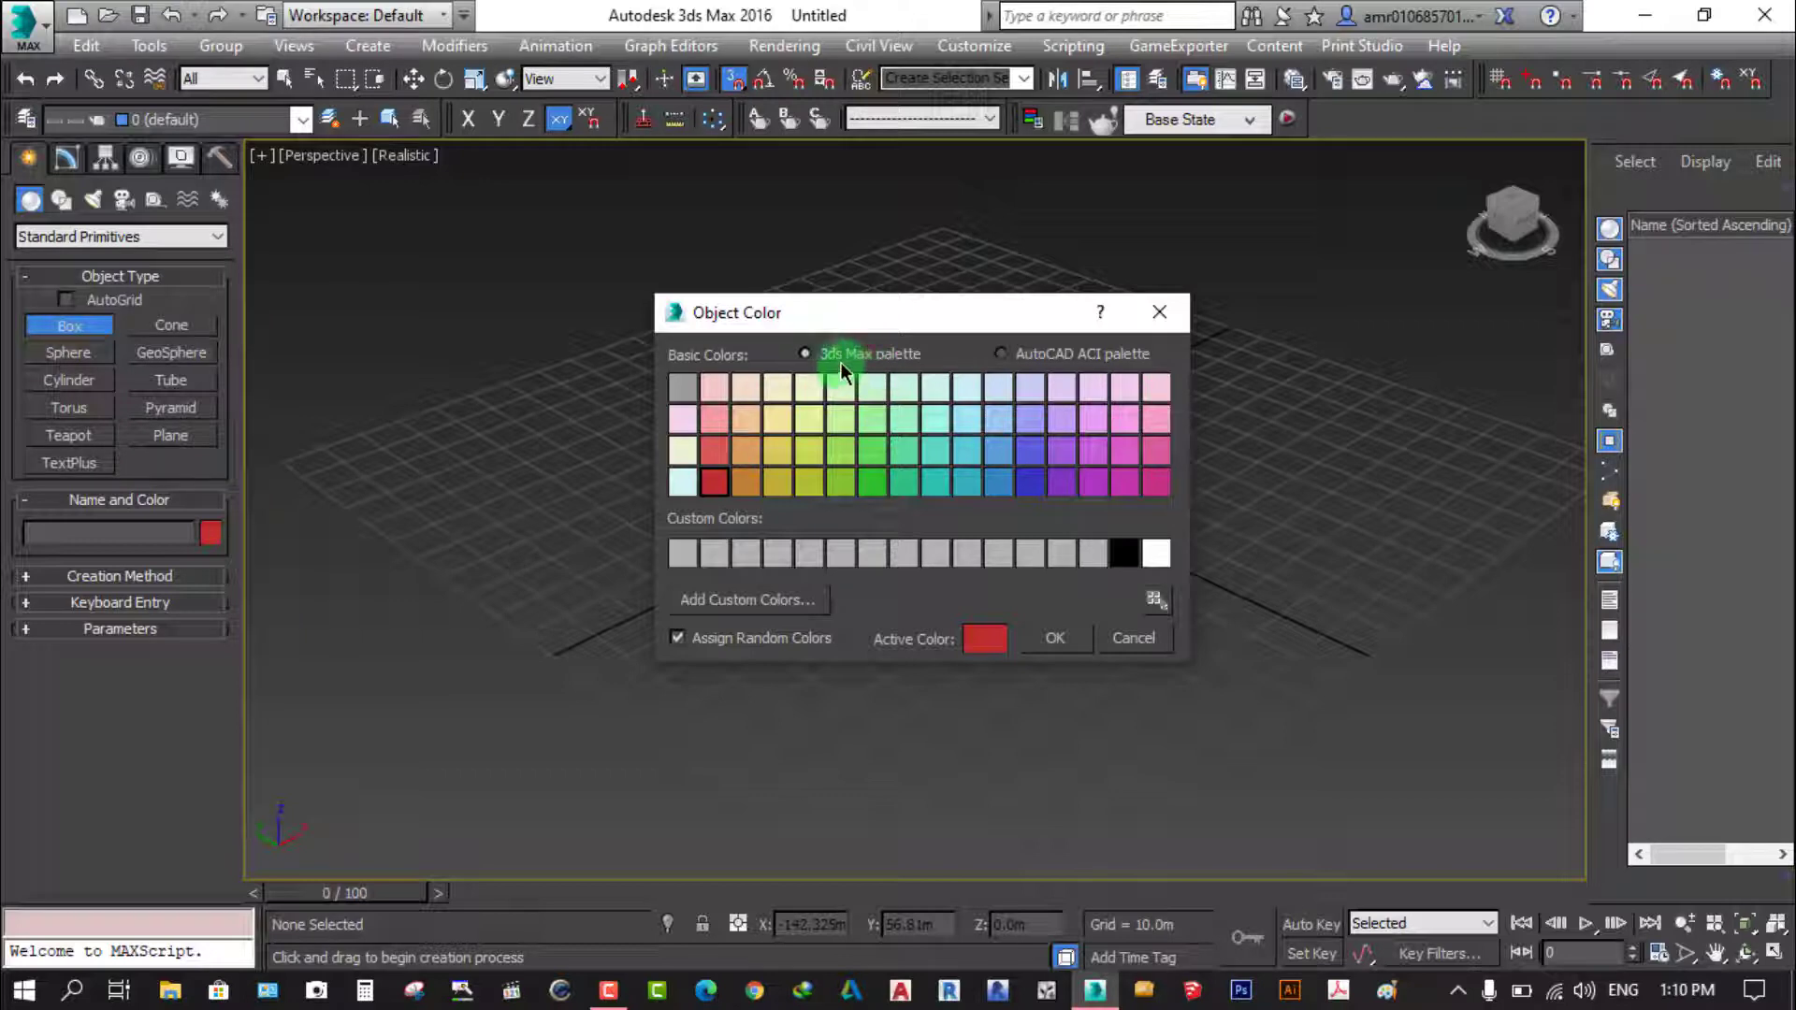
{"action": "left_click", "coordinate": [1010, 355]}
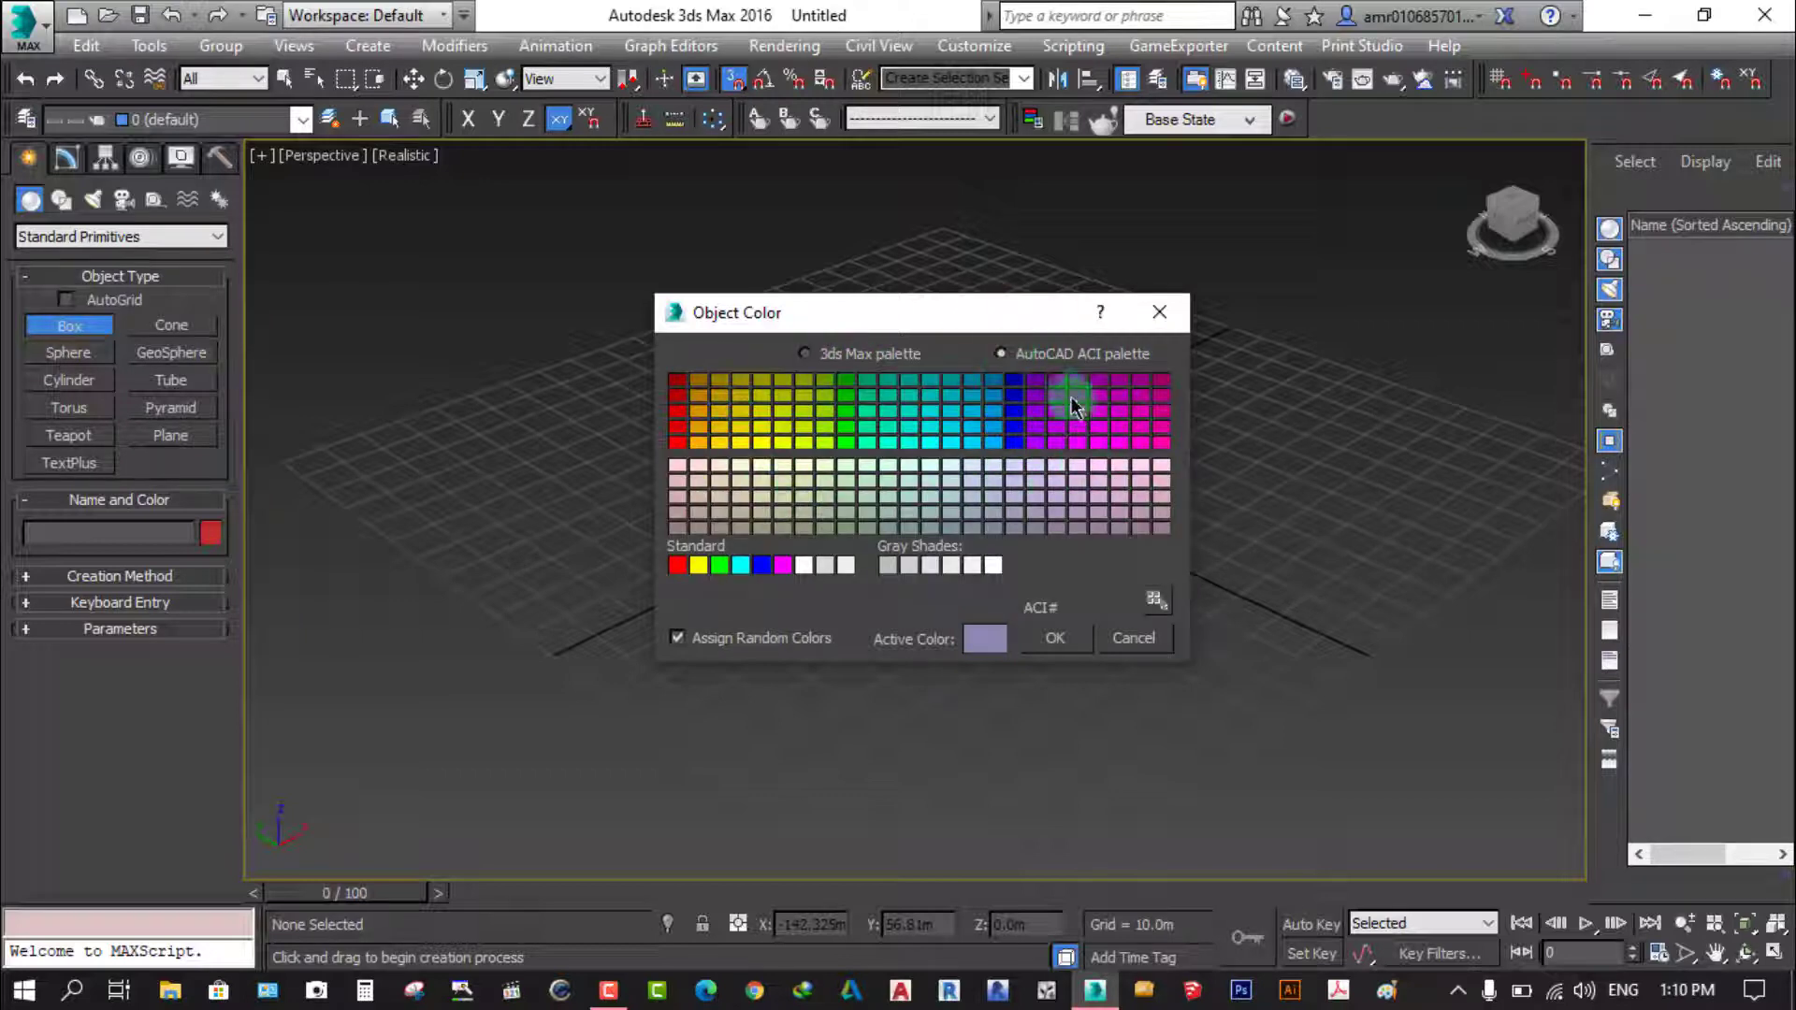
{"action": "left_click", "coordinate": [805, 356]}
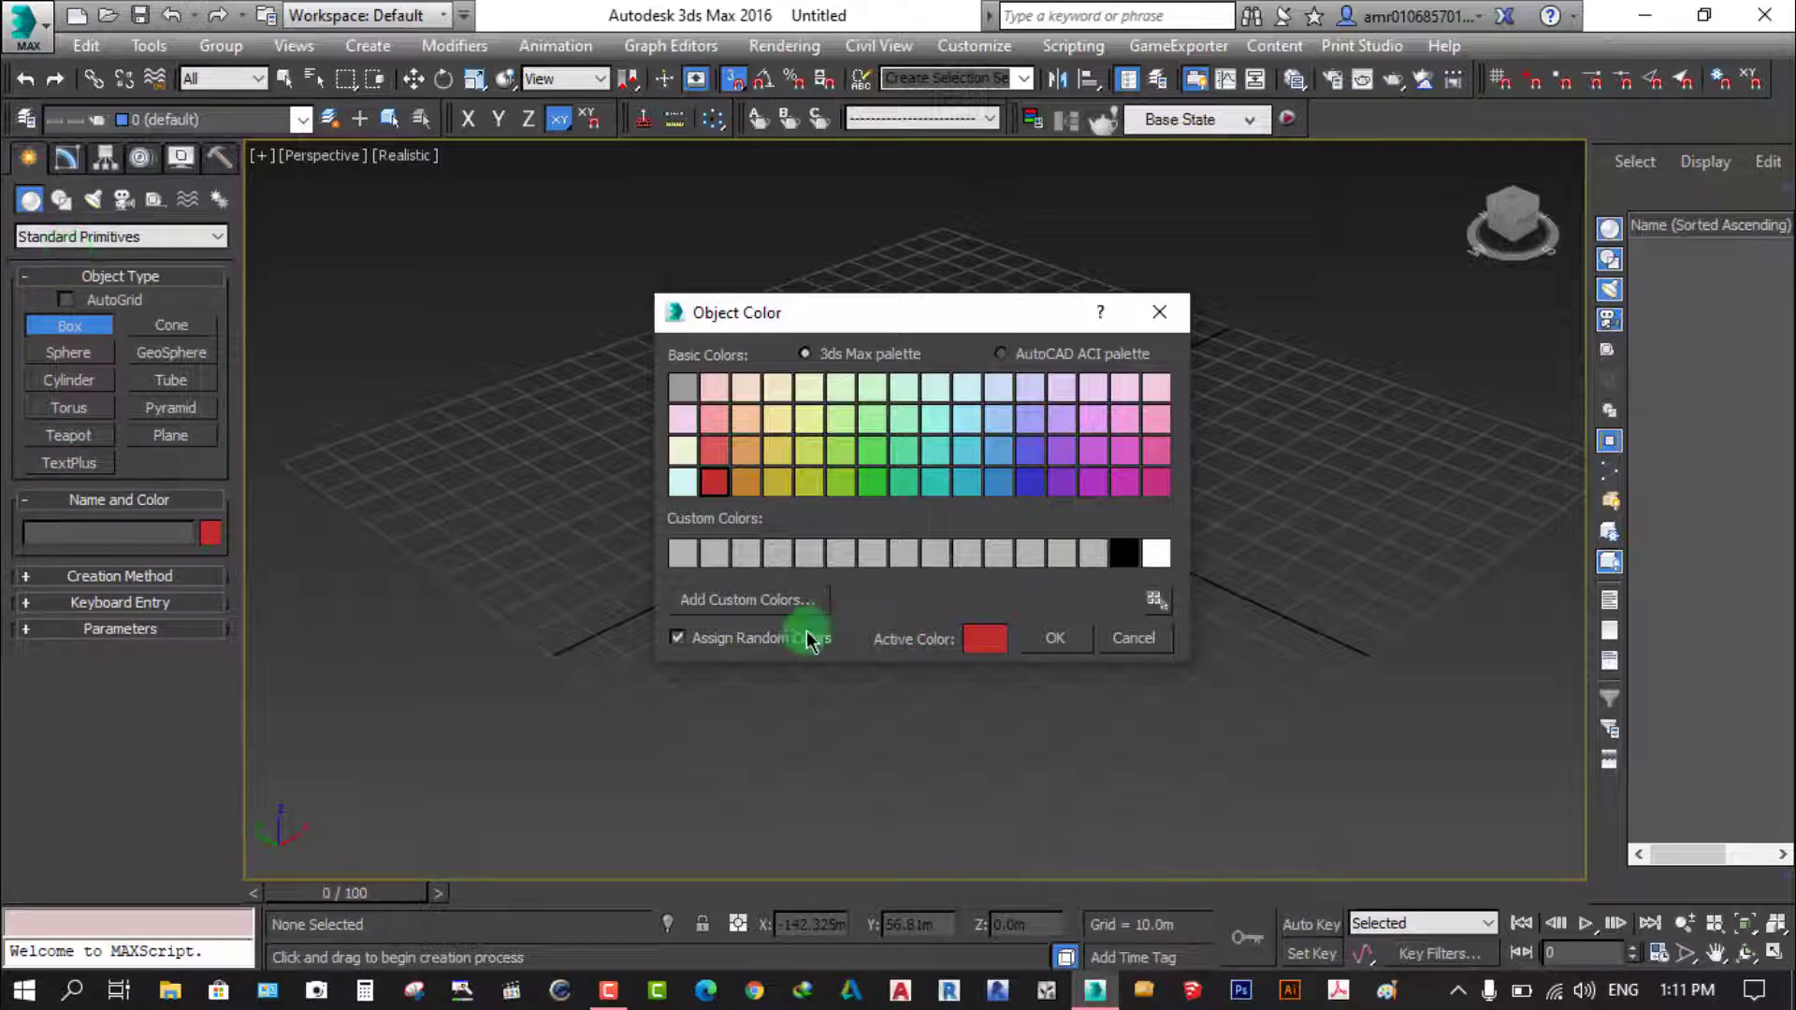
{"action": "left_click", "coordinate": [676, 640]}
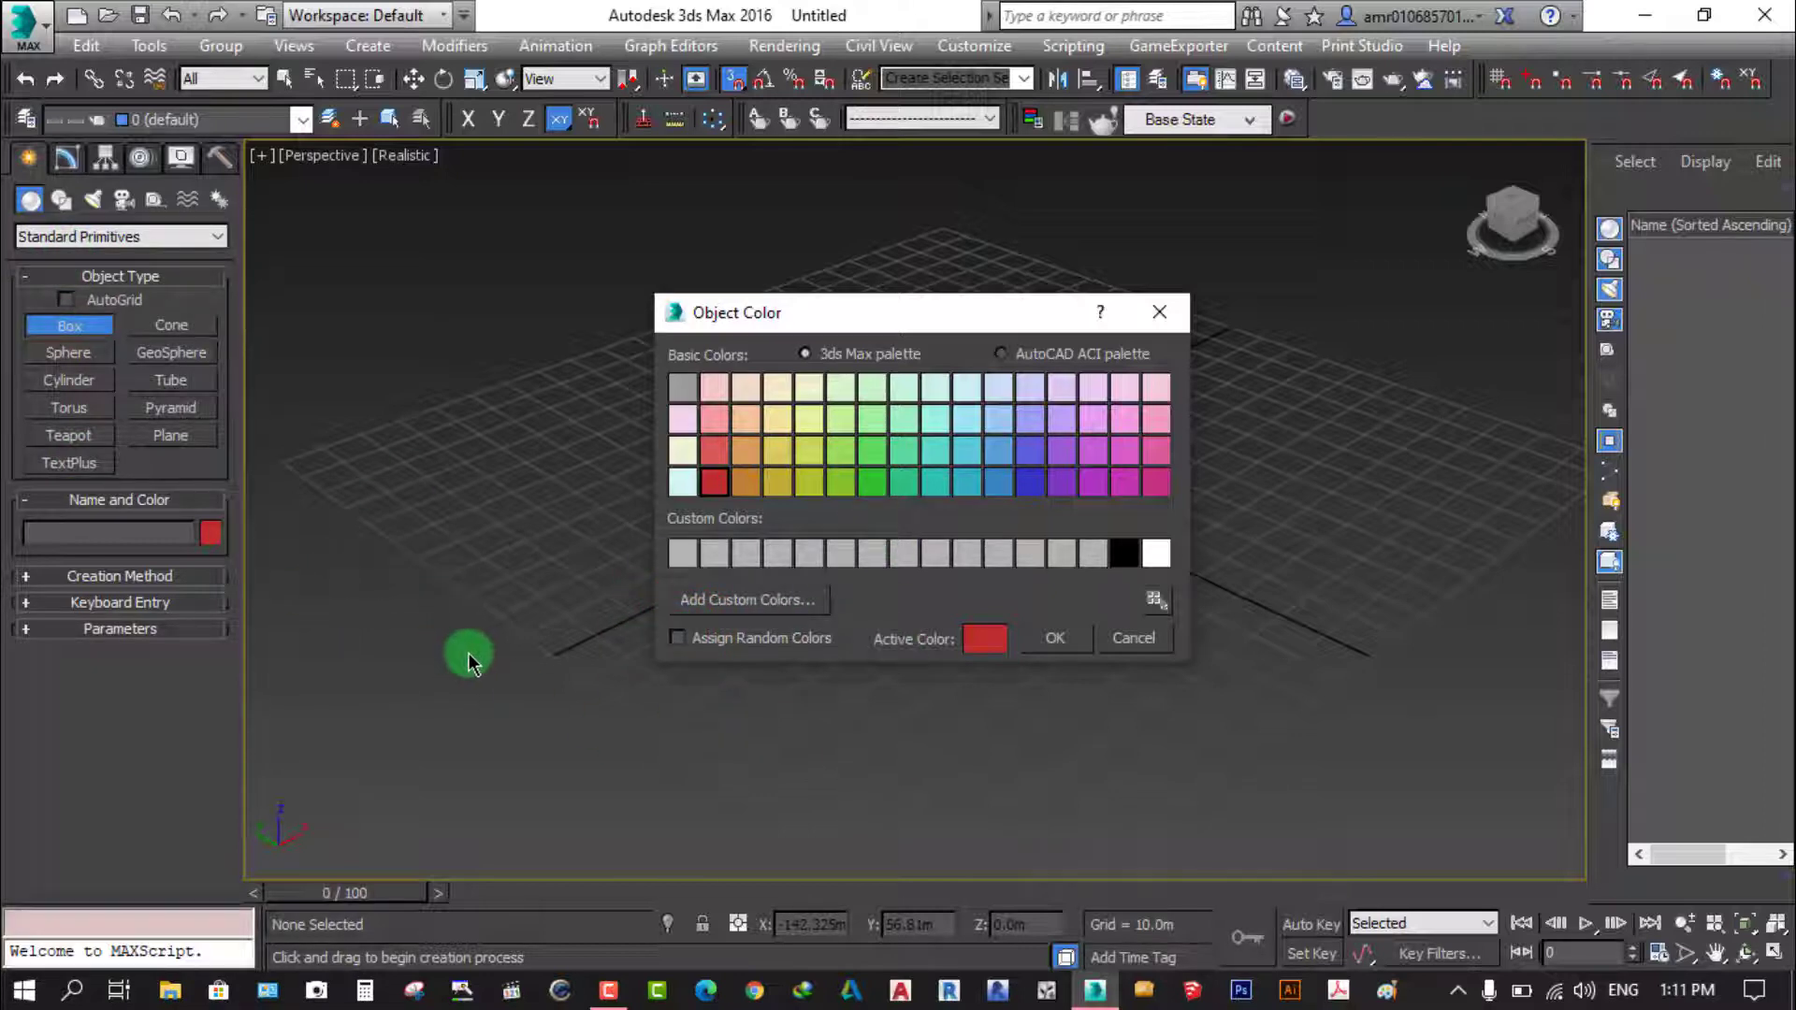
{"action": "left_click", "coordinate": [680, 642]}
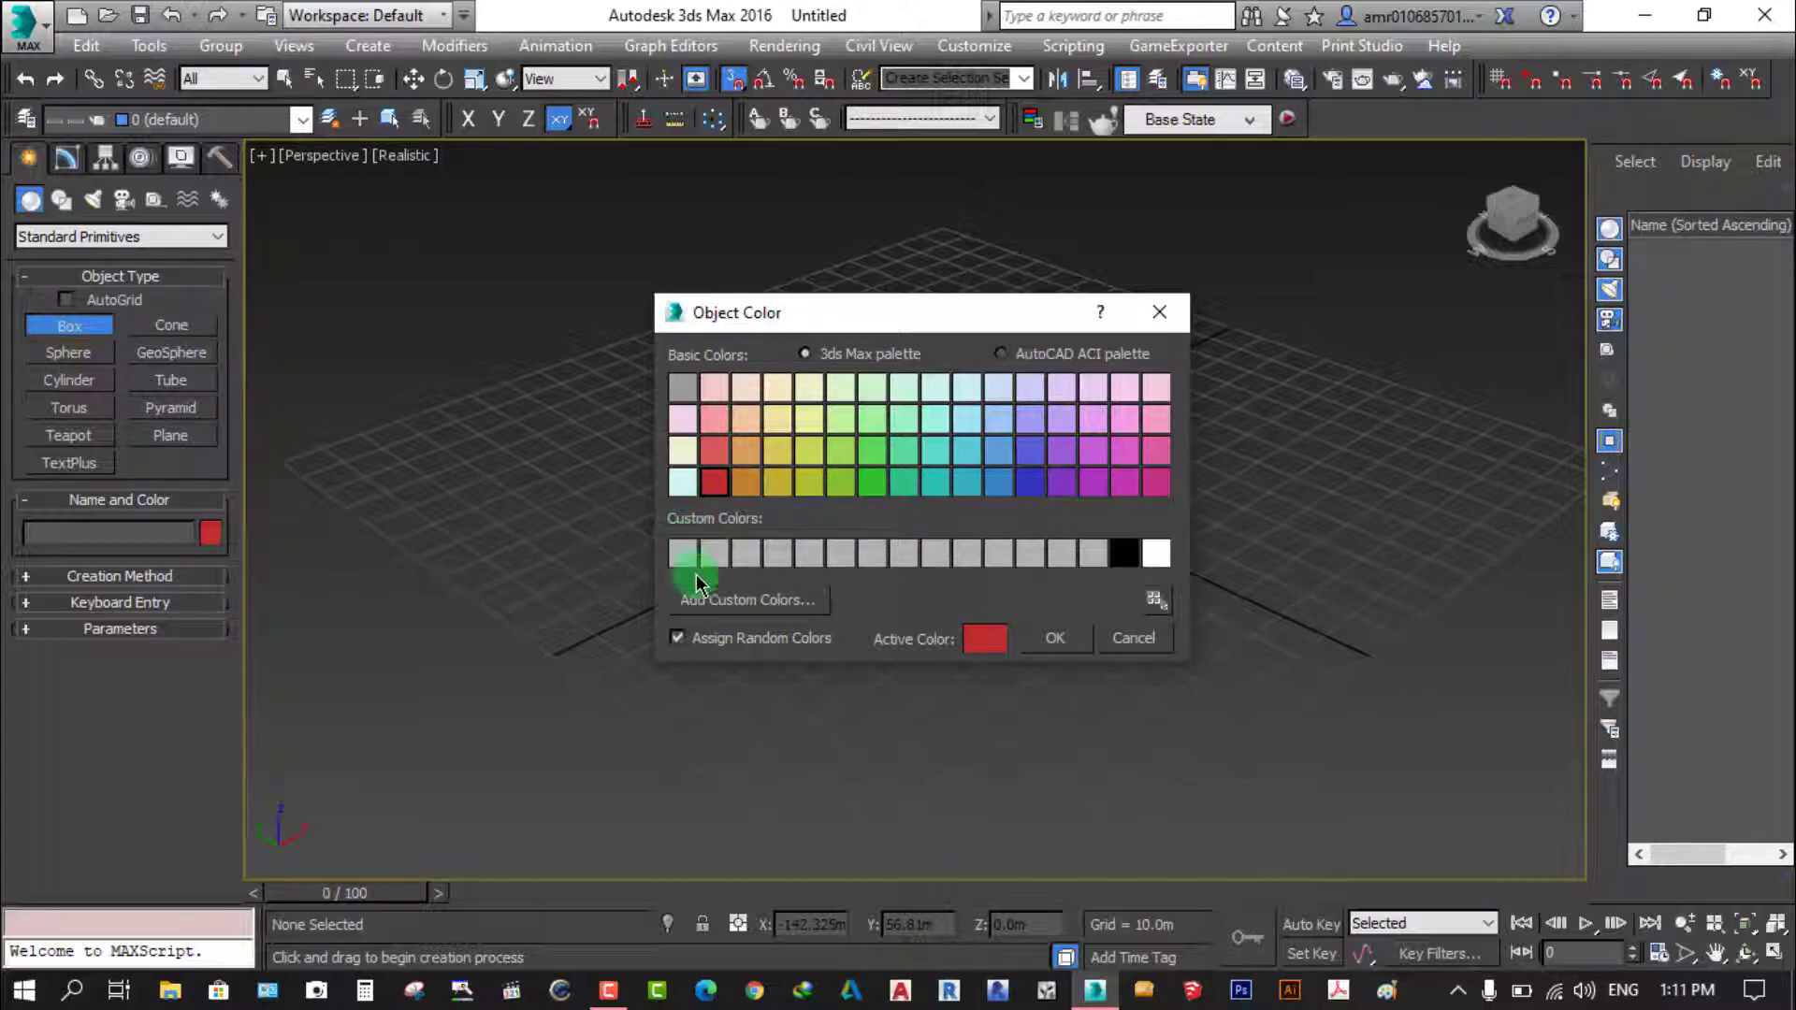
{"action": "left_click", "coordinate": [1158, 556]}
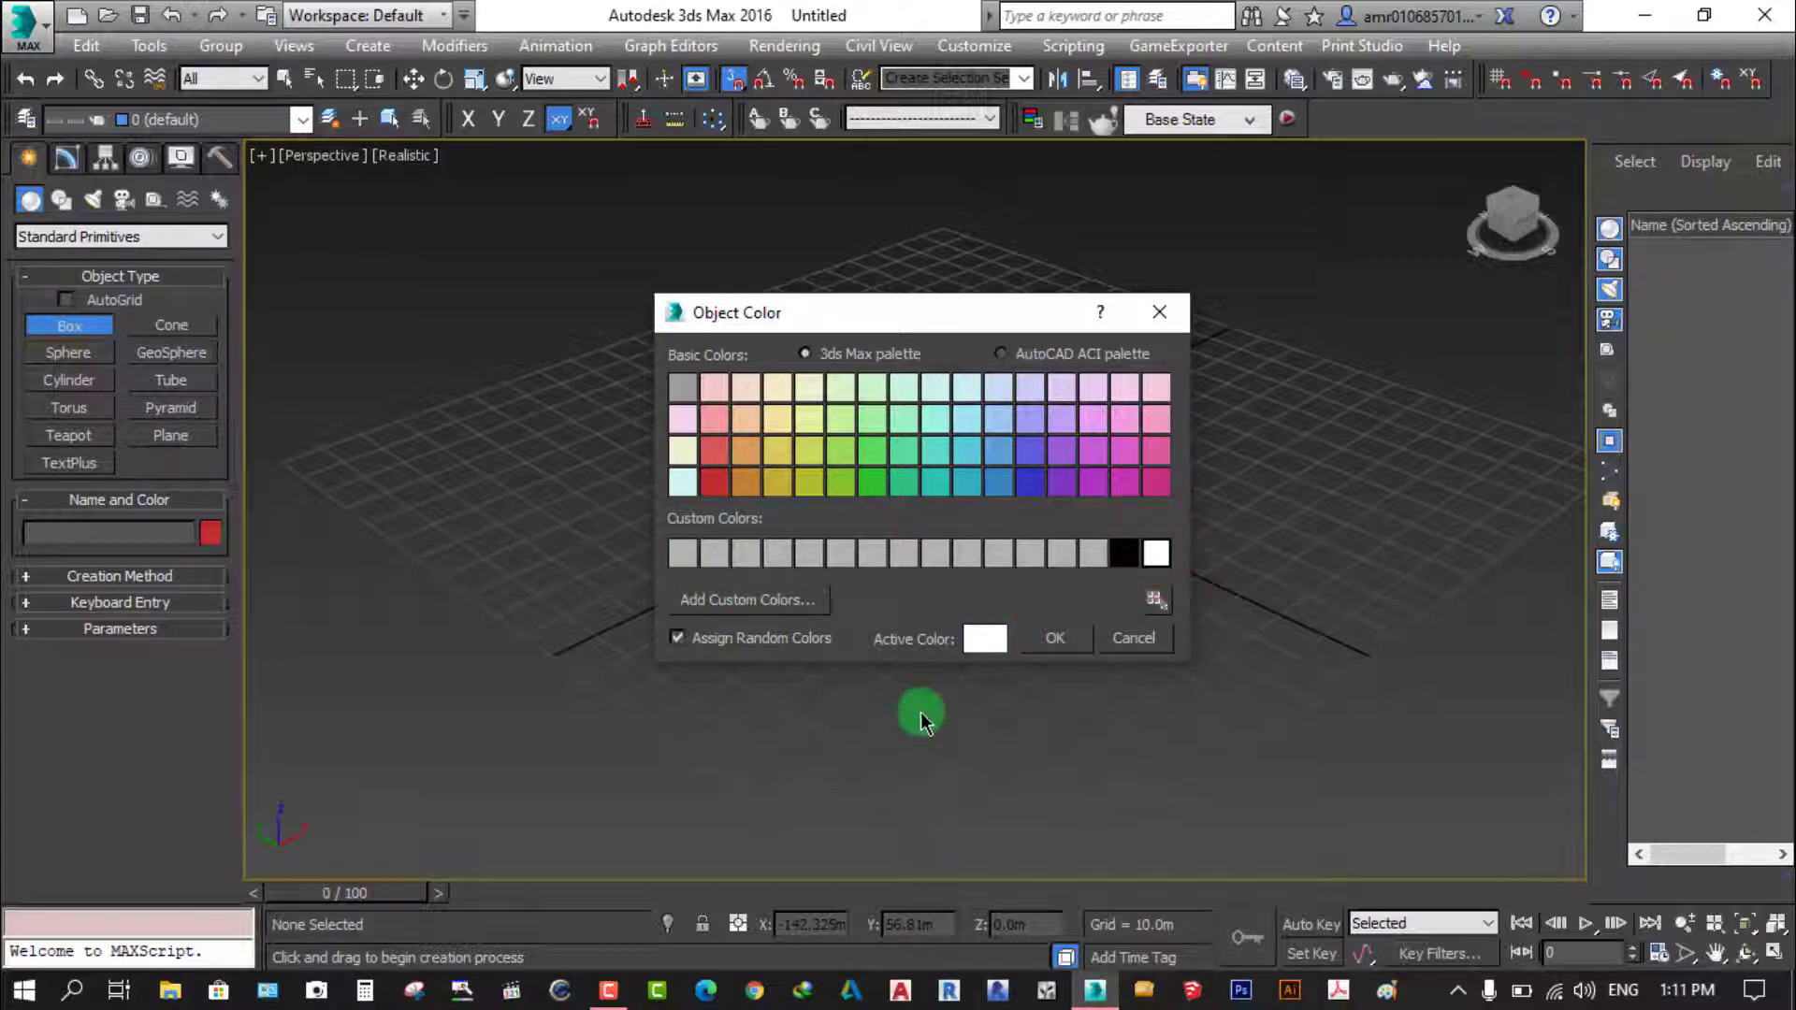
{"action": "left_click", "coordinate": [1055, 639]}
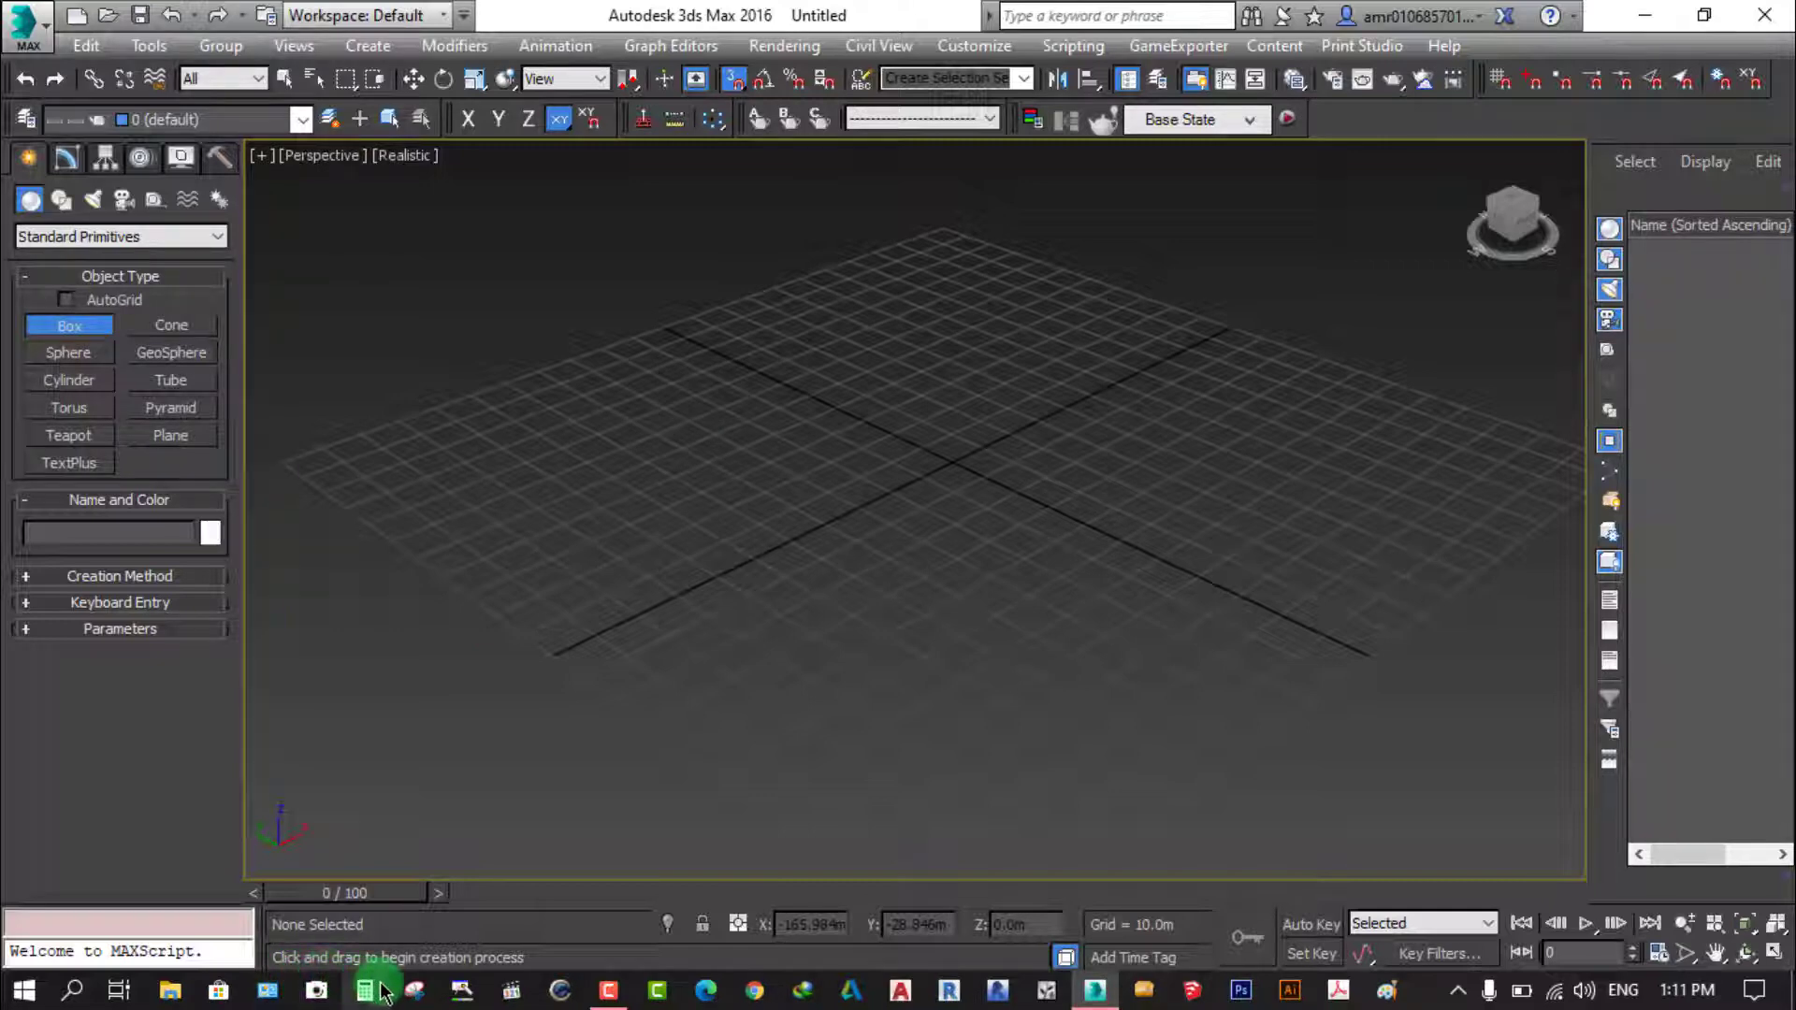
Start a box base on the grid, then cancel it and exit box creation
{"action": "left_click", "coordinate": [943, 678]}
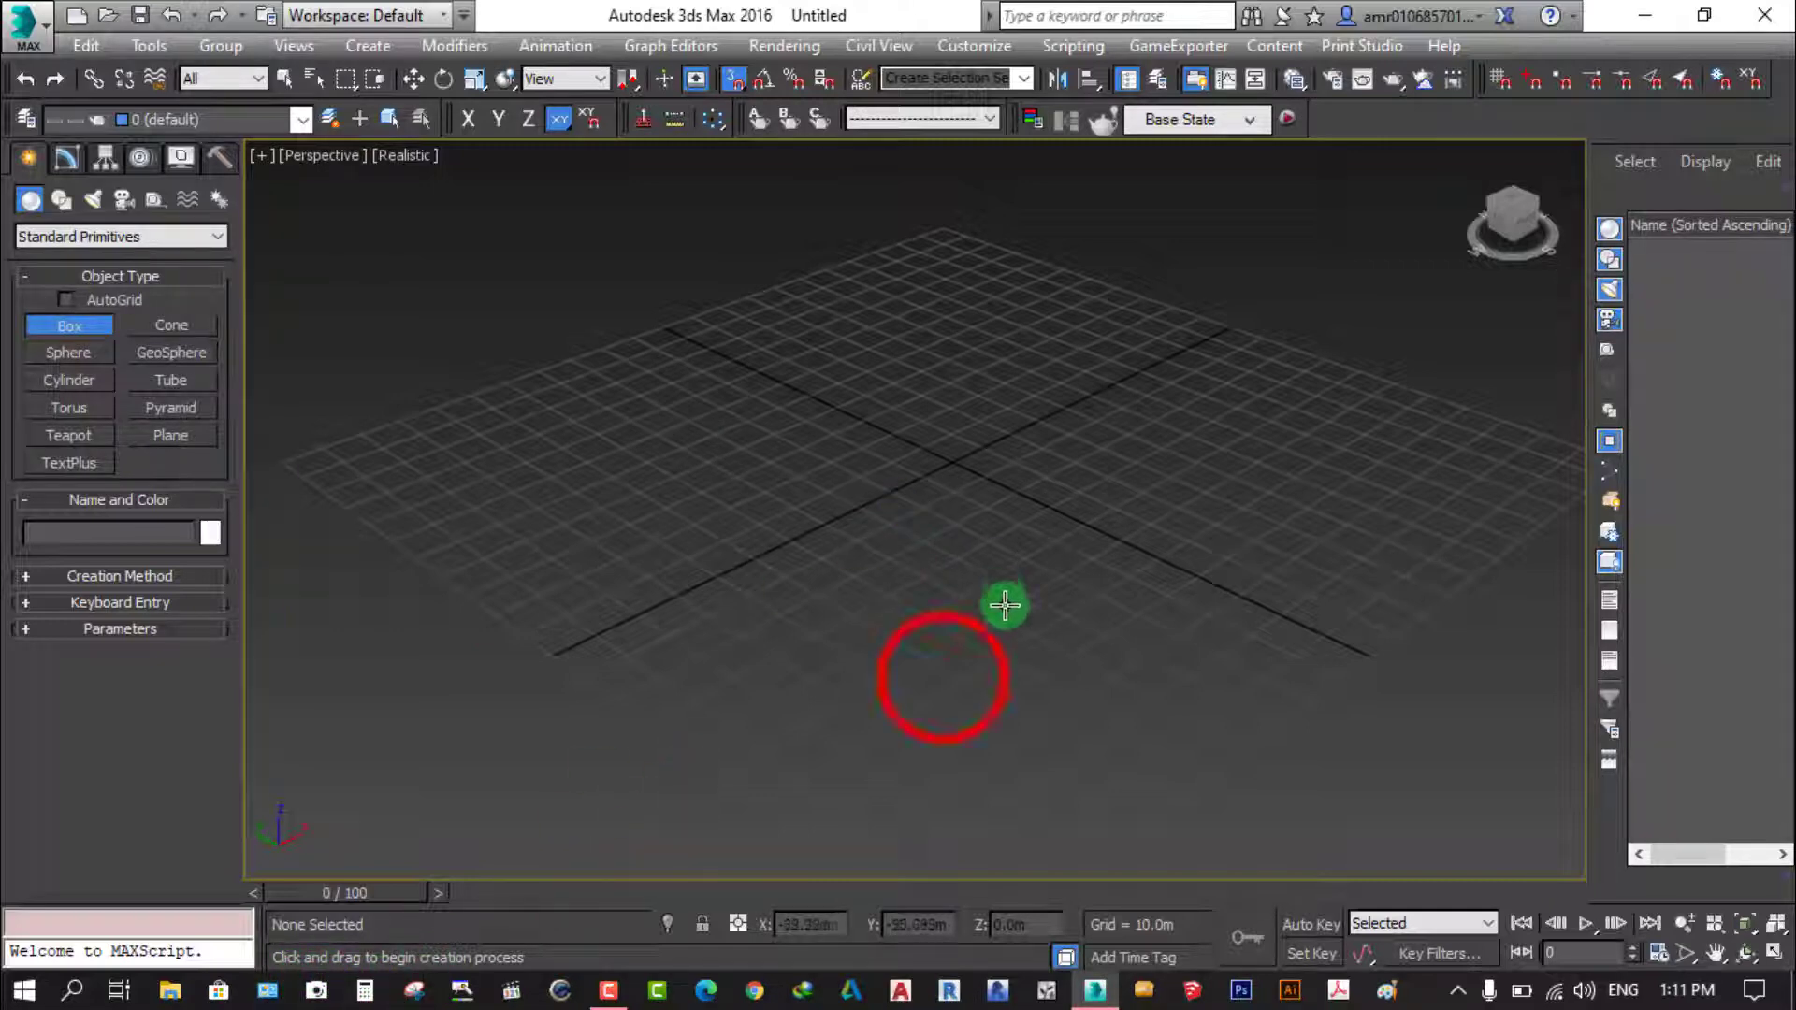
{"action": "mouse_move", "coordinate": [943, 679]}
{"action": "left_mouse_down"}
{"action": "mouse_move", "coordinate": [963, 477]}
{"action": "mouse_move", "coordinate": [956, 496]}
{"action": "left_mouse_up"}
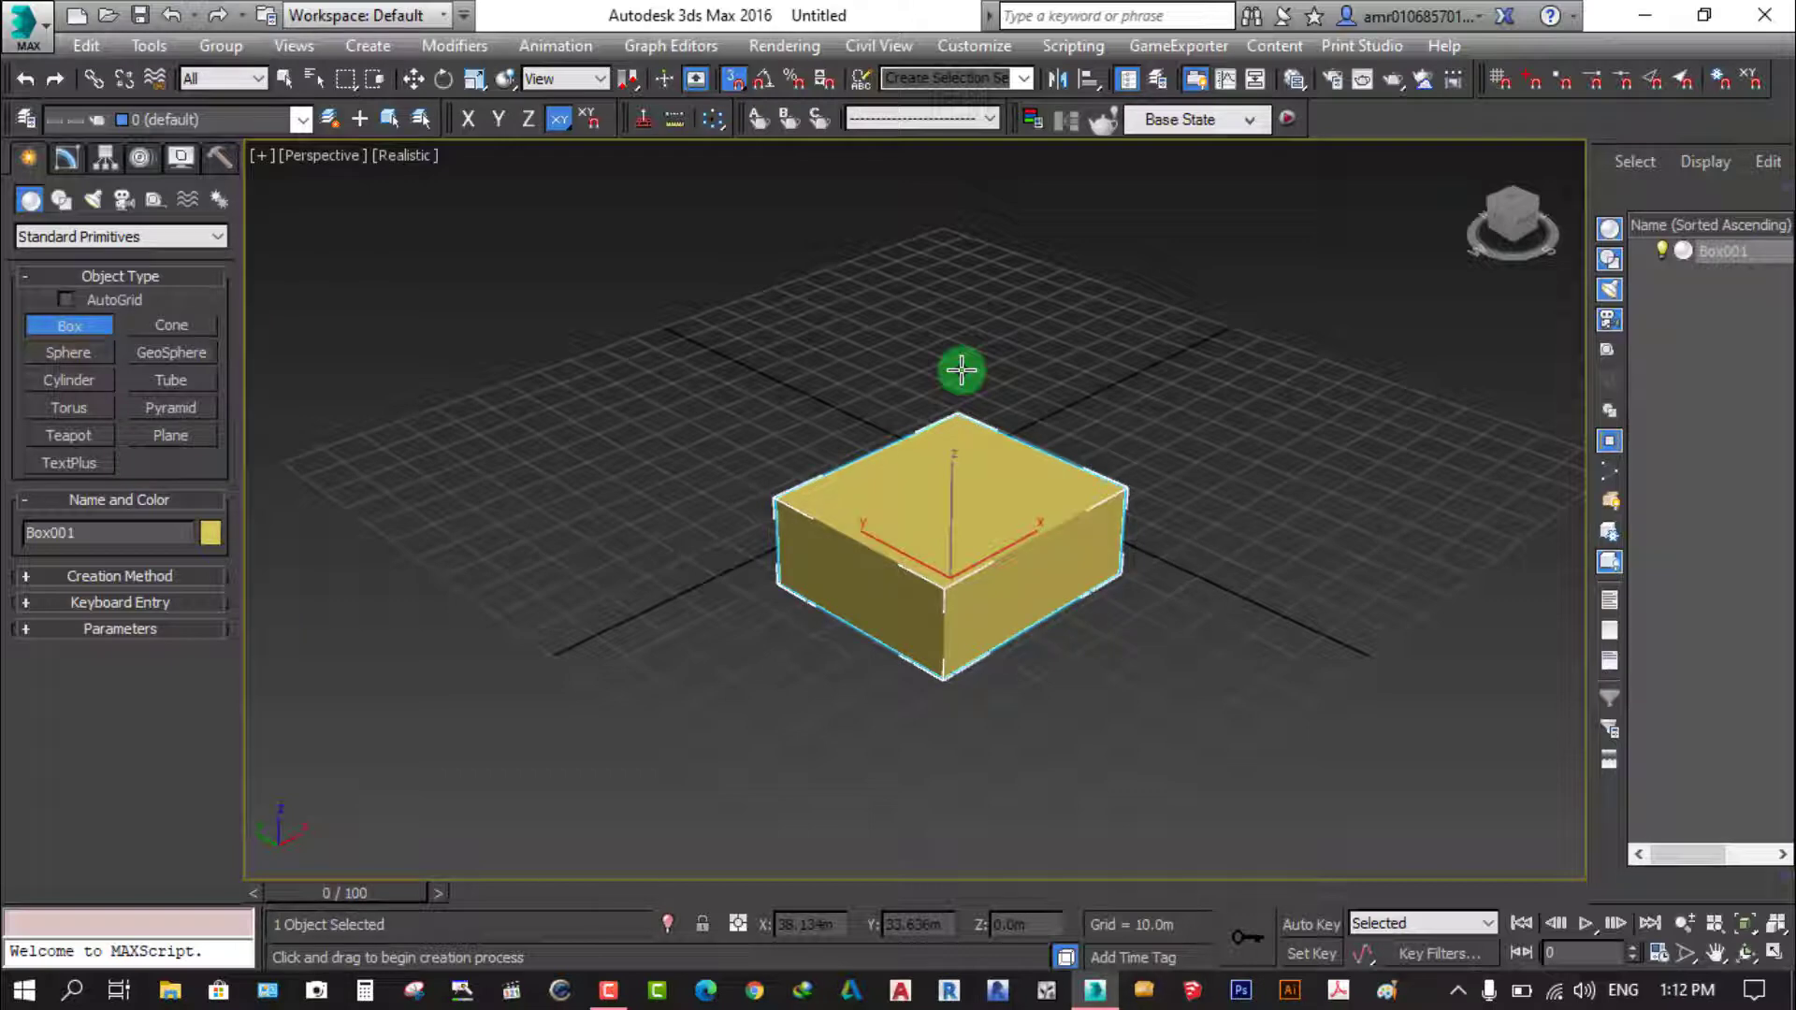
{"action": "right_click", "coordinate": [962, 370]}
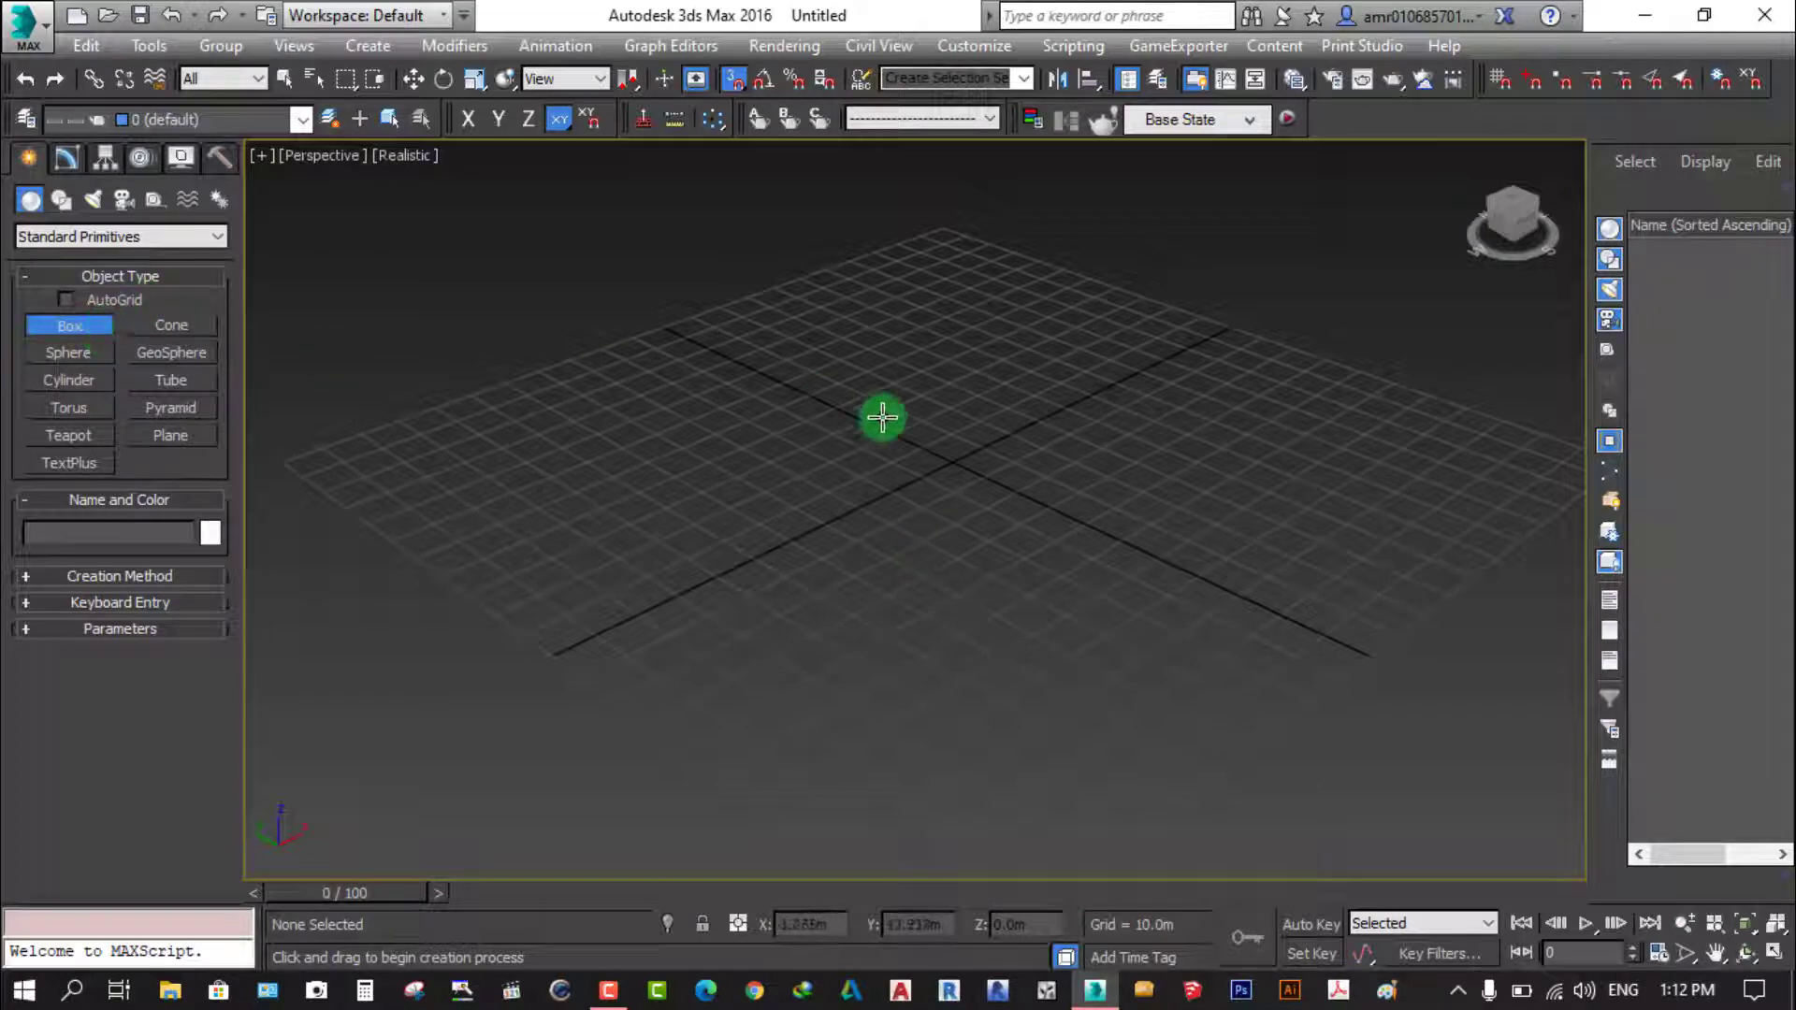
{"action": "right_click", "coordinate": [817, 475]}
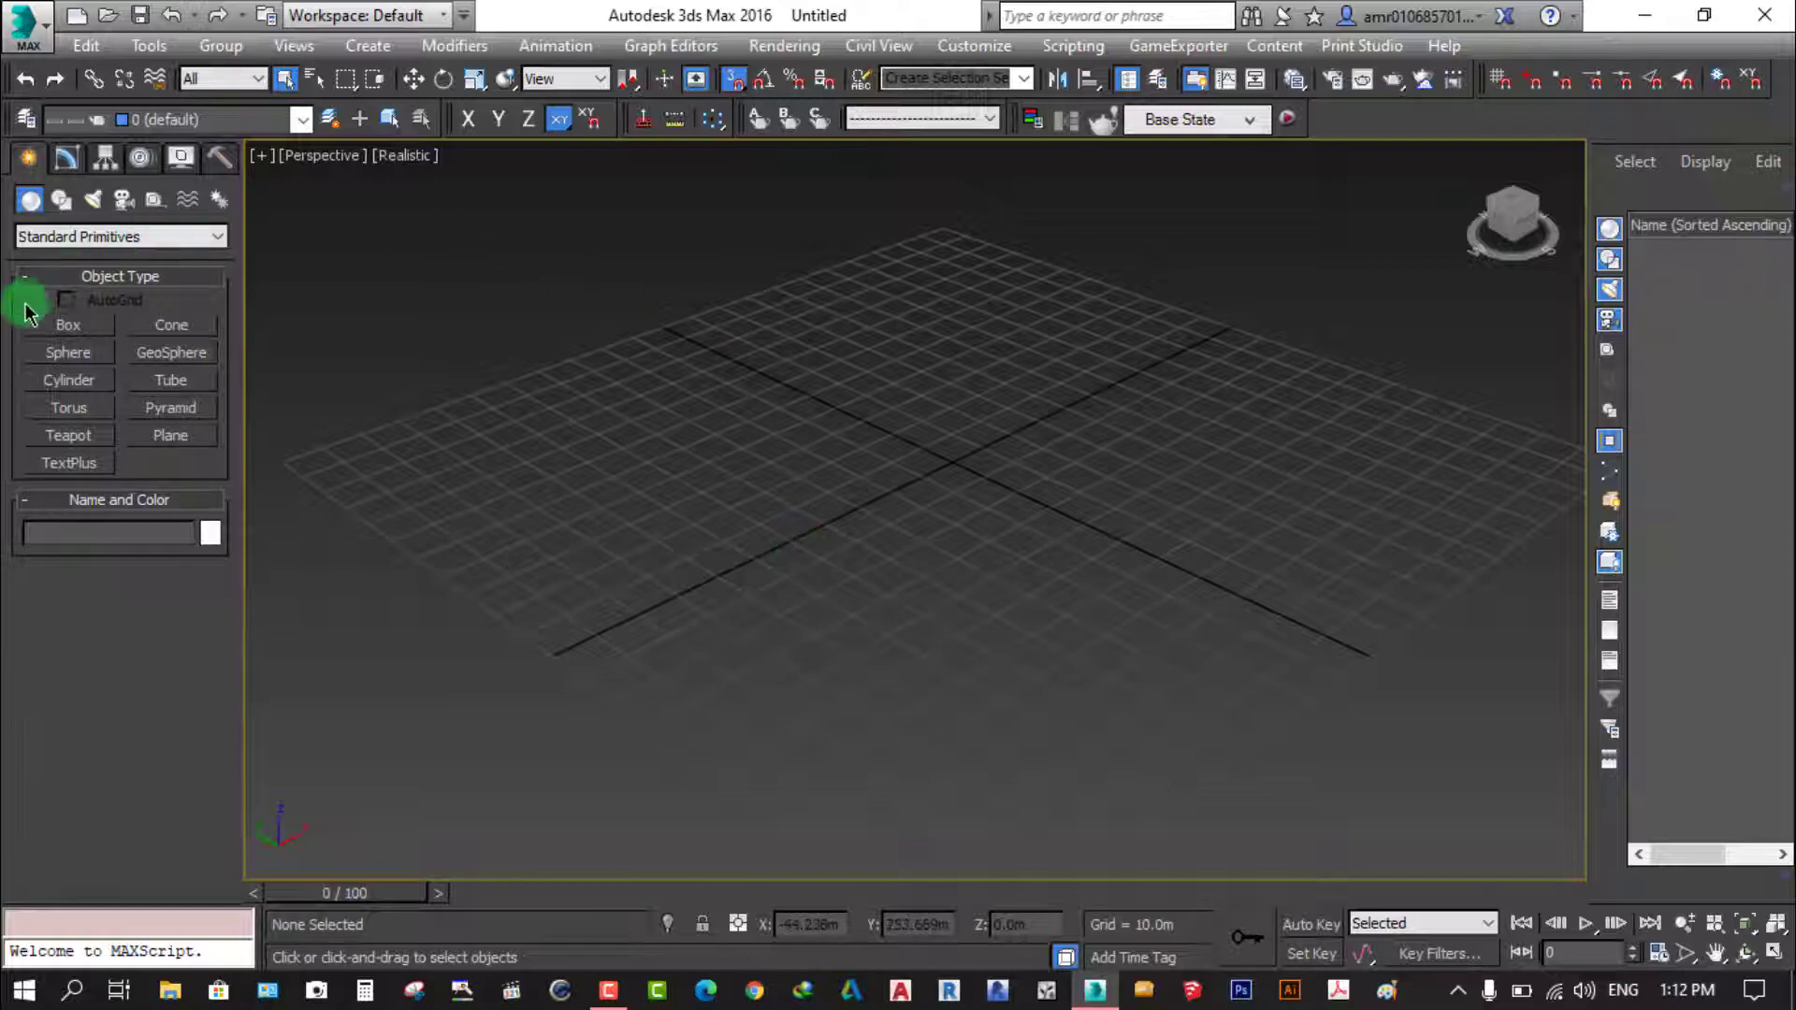
Draw a pink box about 31.979 m by 33.424 m, 10 m high, then deselect it
{"action": "left_click", "coordinate": [66, 328]}
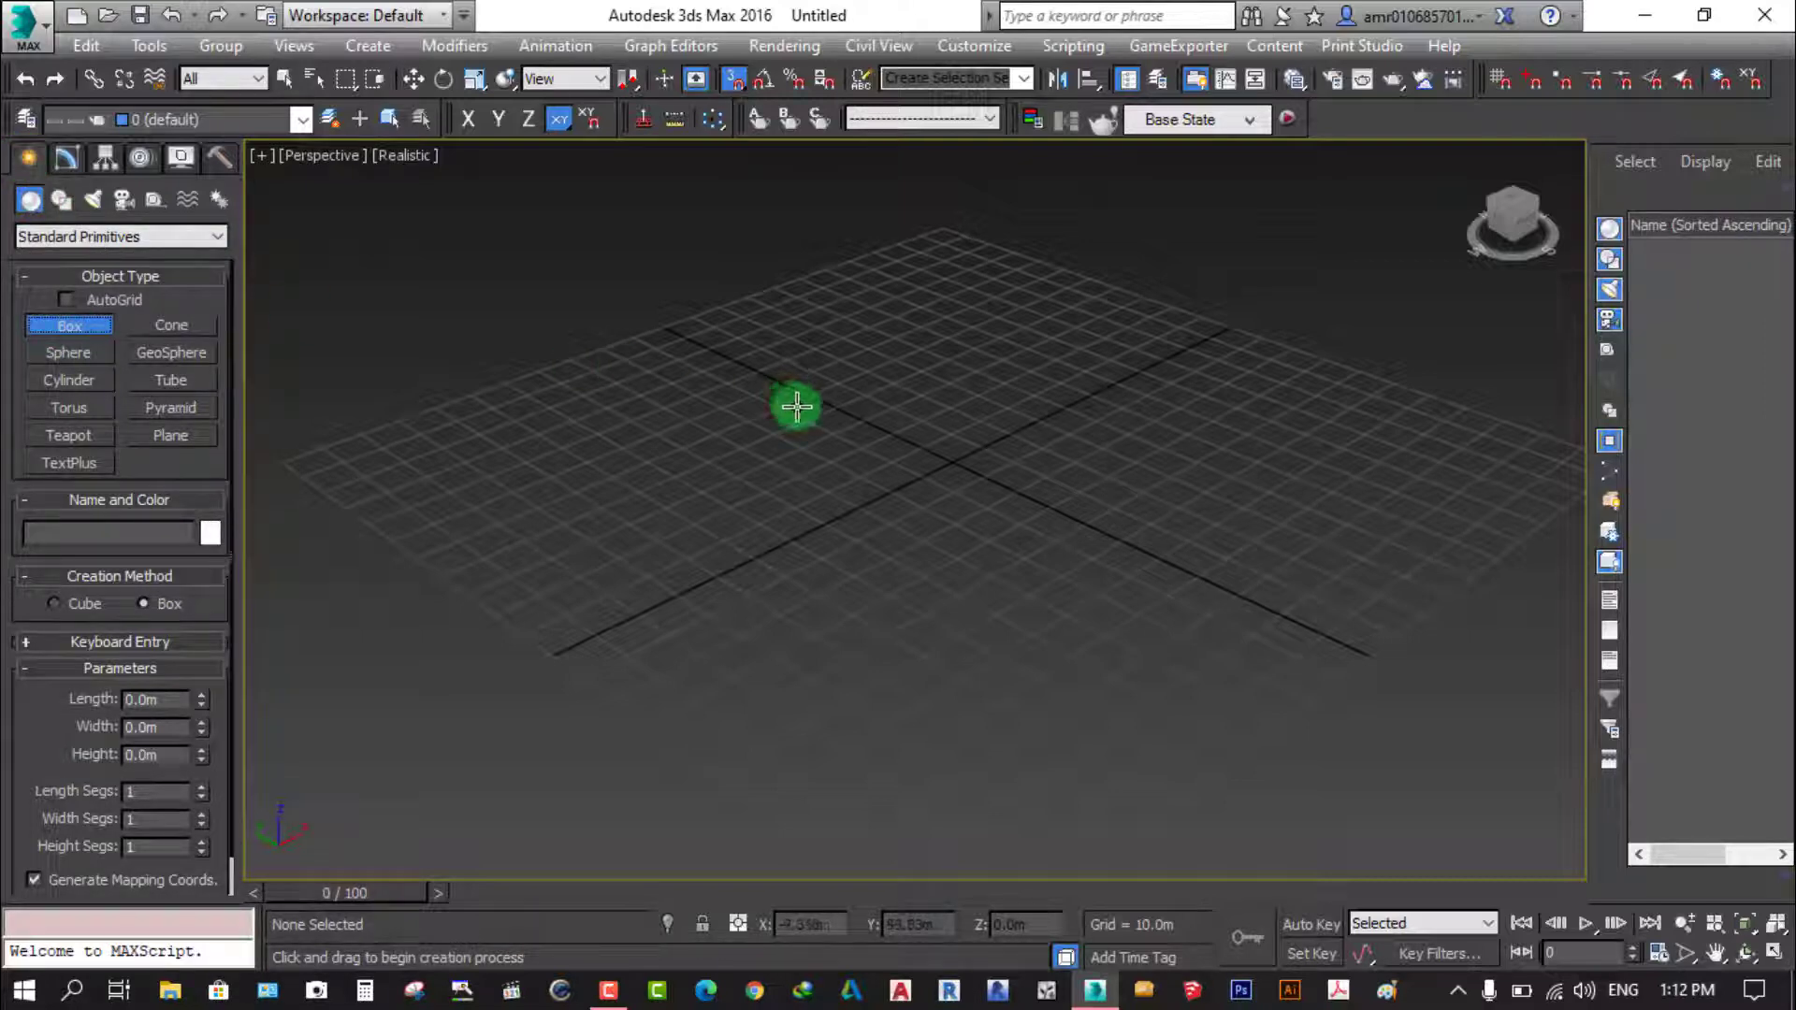
{"action": "scroll", "coordinate": [798, 405], "scroll_direction": "down", "scroll_amount": 2}
{"action": "scroll", "coordinate": [920, 708], "scroll_direction": "up", "scroll_amount": 3}
{"action": "scroll", "coordinate": [813, 675], "scroll_direction": "up", "scroll_amount": 2}
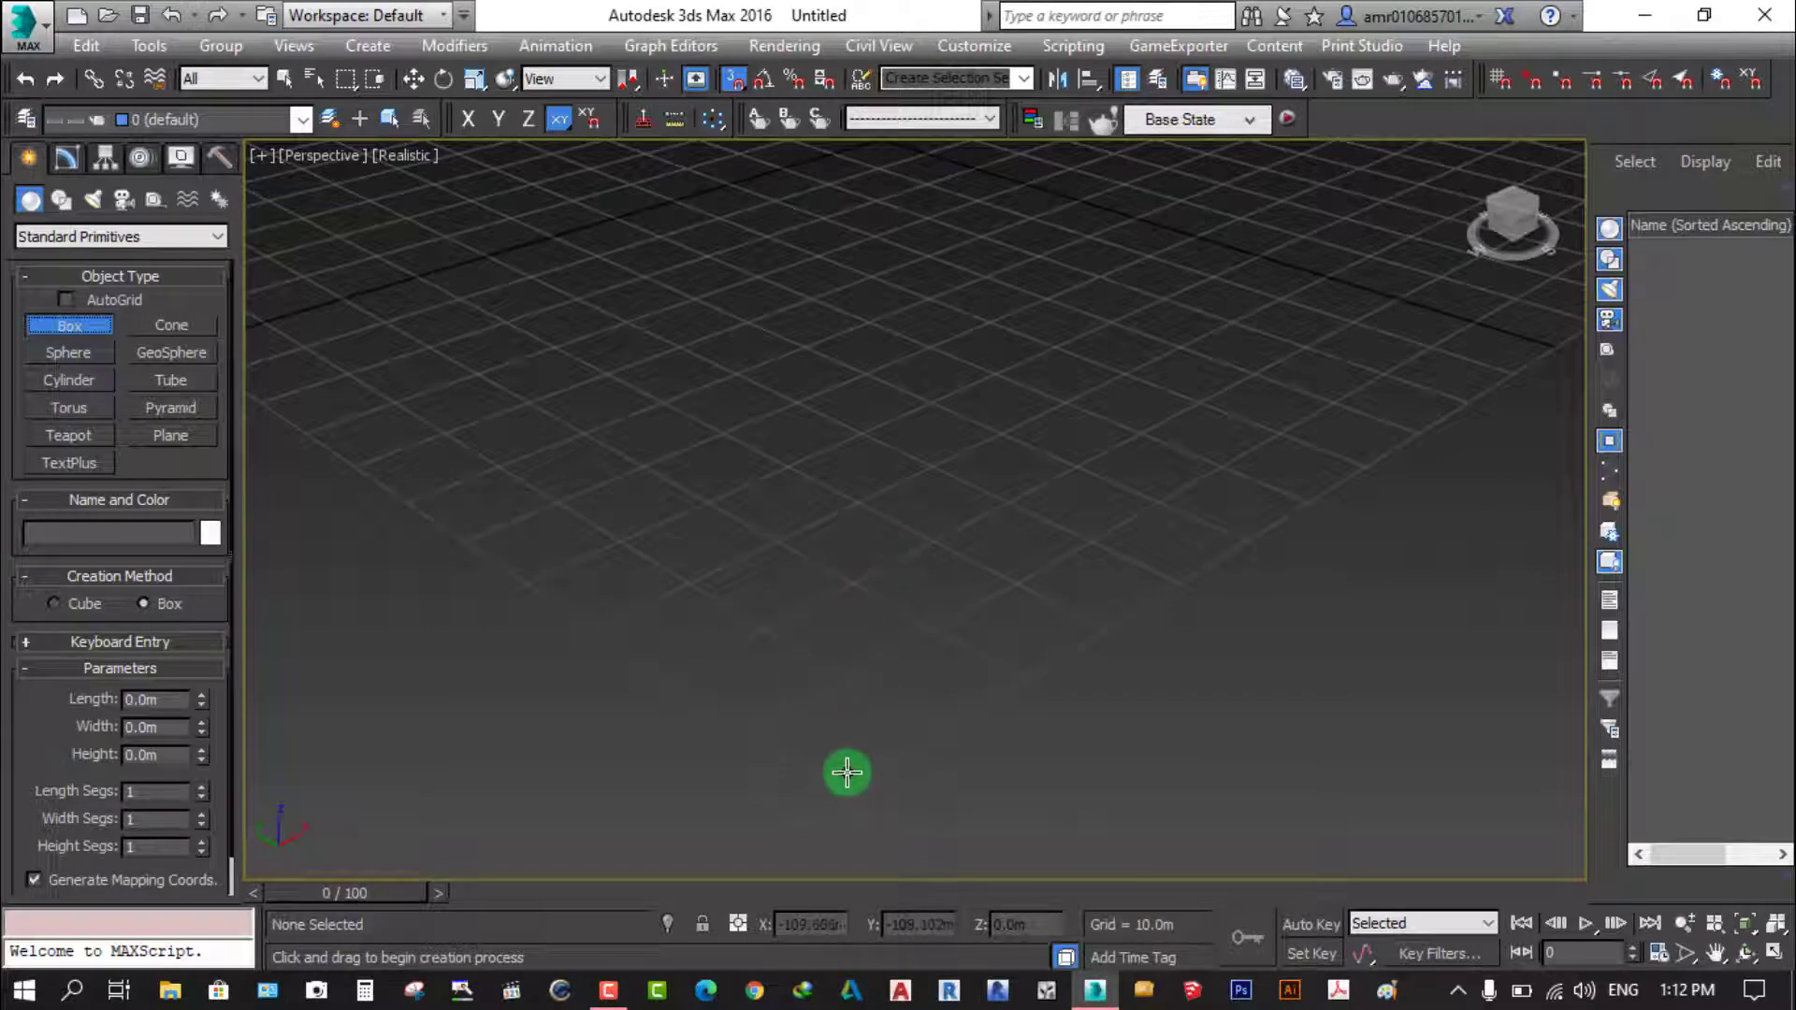
{"action": "mouse_move", "coordinate": [846, 770]}
{"action": "left_mouse_down"}
{"action": "mouse_move", "coordinate": [872, 753]}
{"action": "mouse_move", "coordinate": [874, 464]}
{"action": "left_mouse_up"}
{"action": "left_click", "coordinate": [873, 351]}
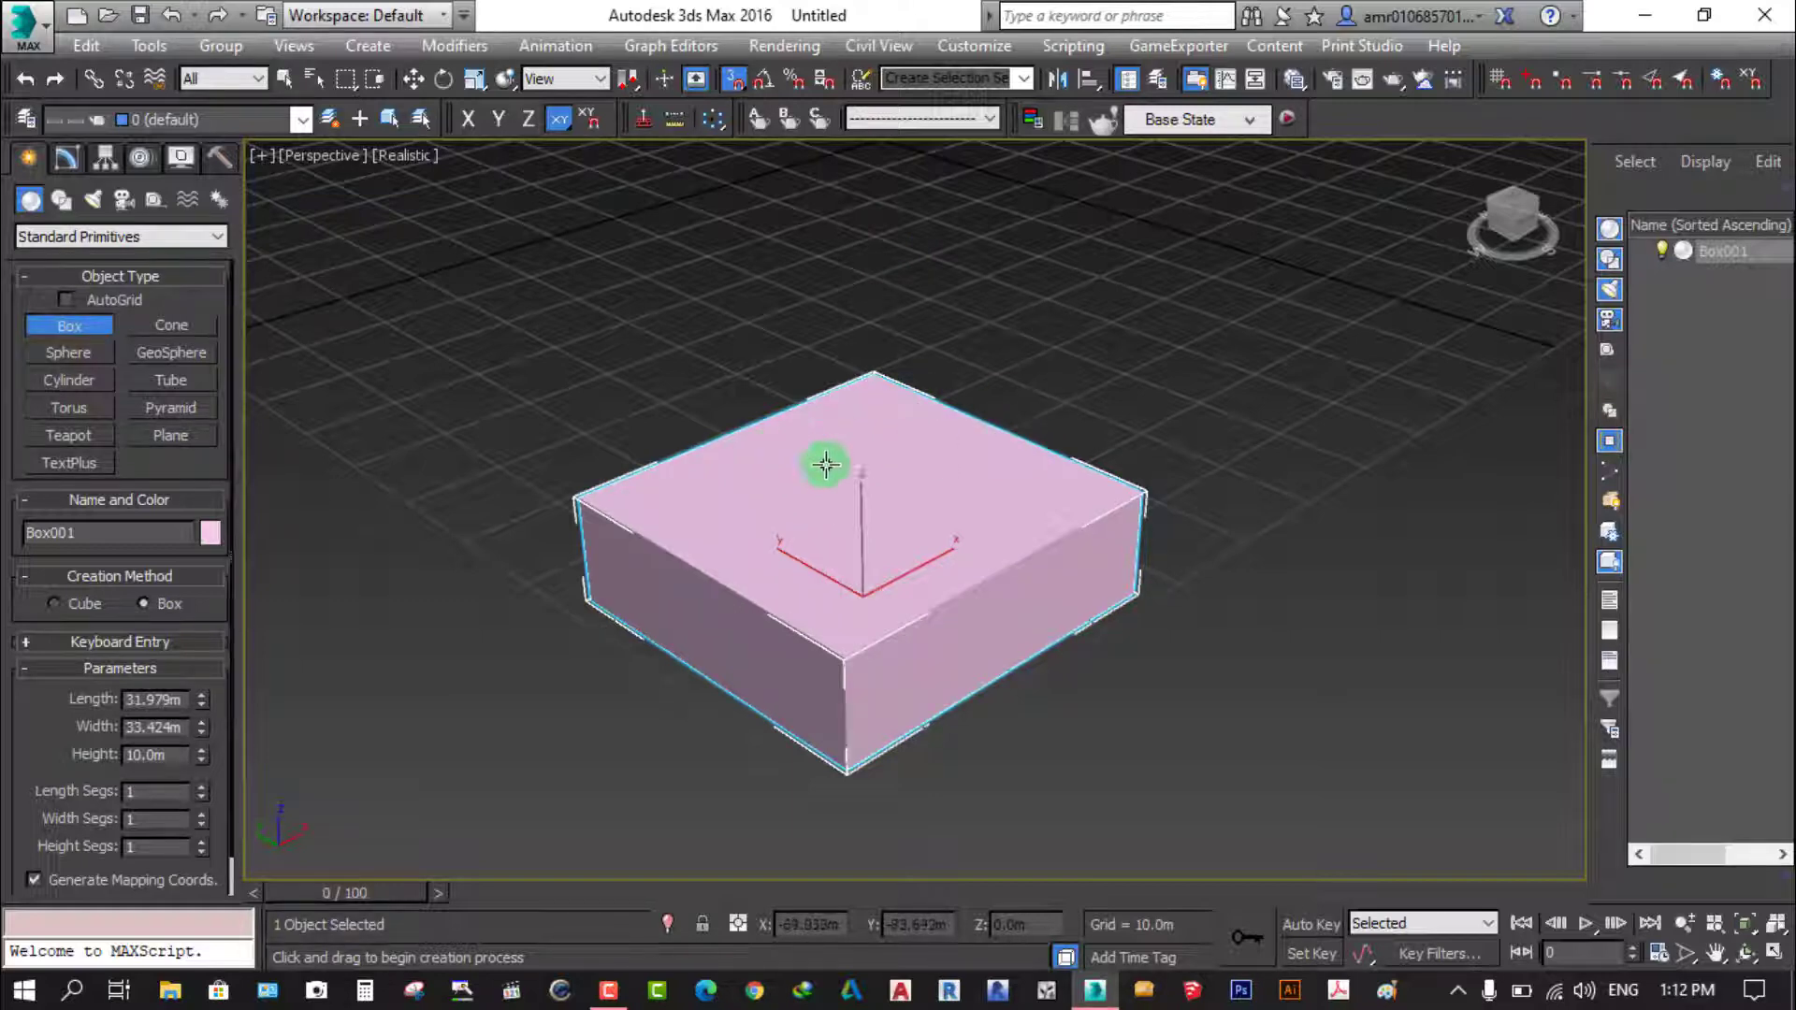
{"action": "right_click", "coordinate": [1118, 375]}
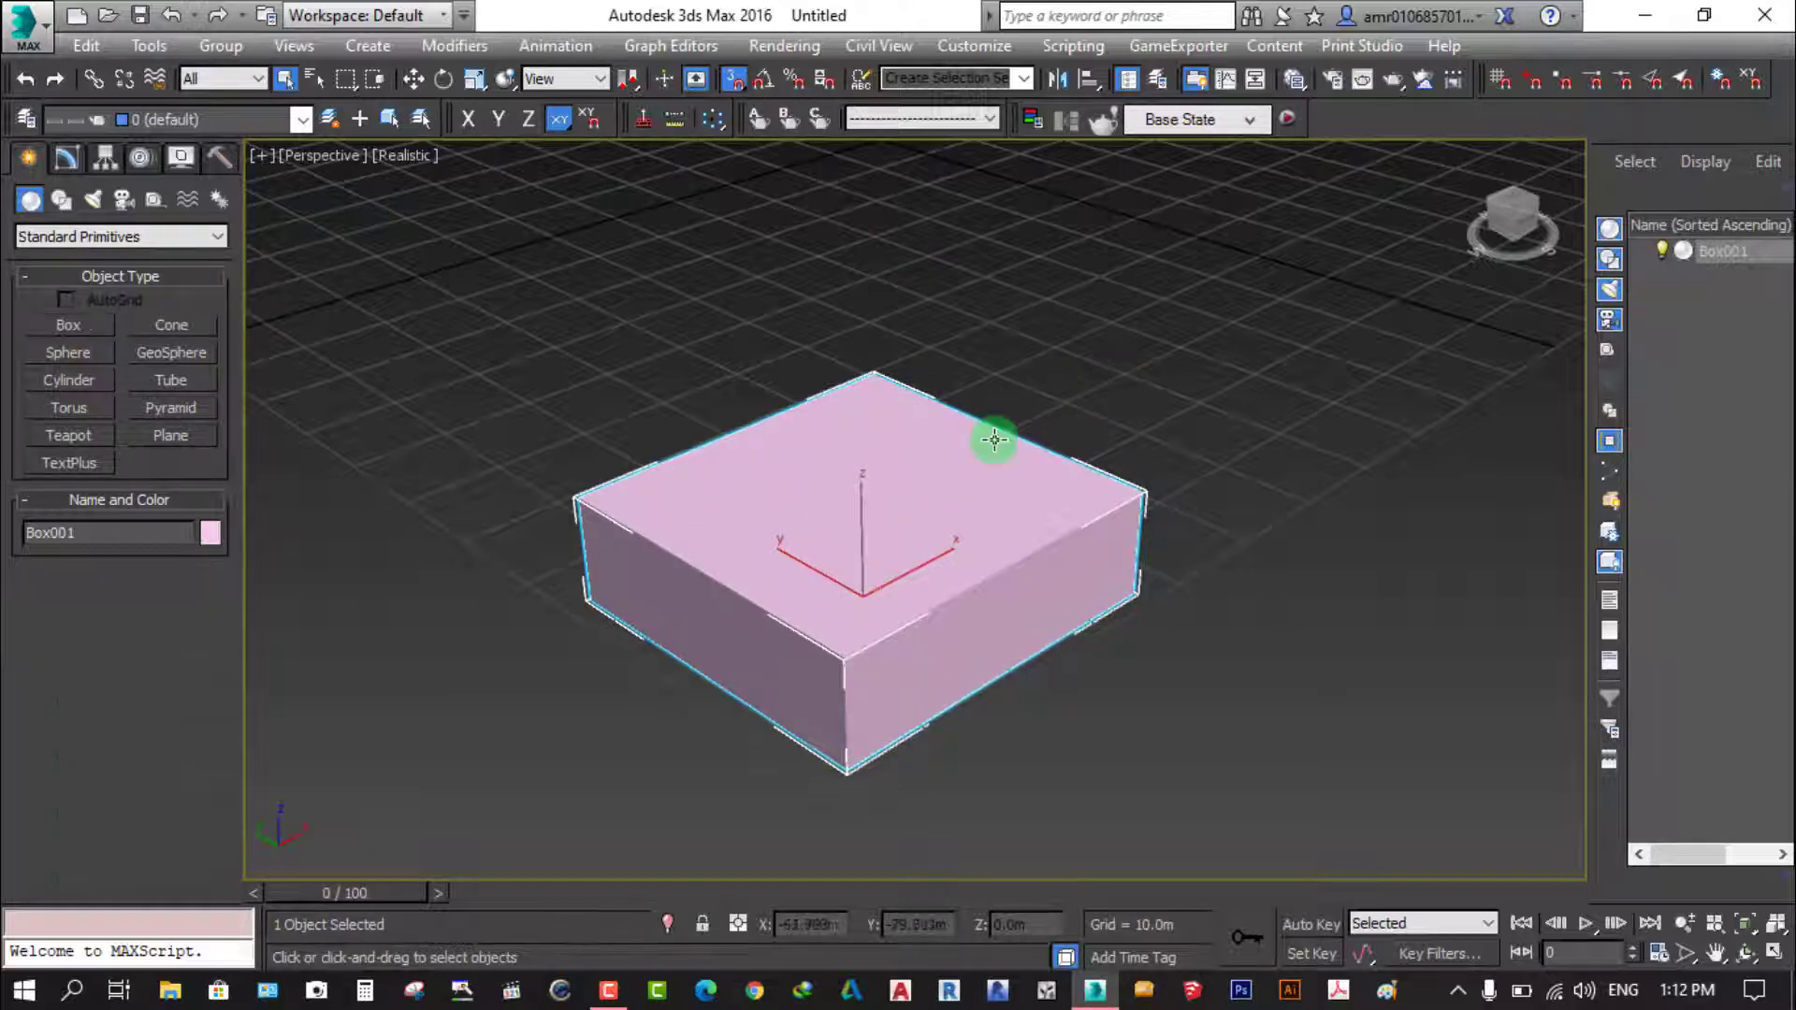
{"action": "scroll", "coordinate": [691, 655], "scroll_direction": "down", "scroll_amount": 5}
{"action": "left_click", "coordinate": [1661, 397]}
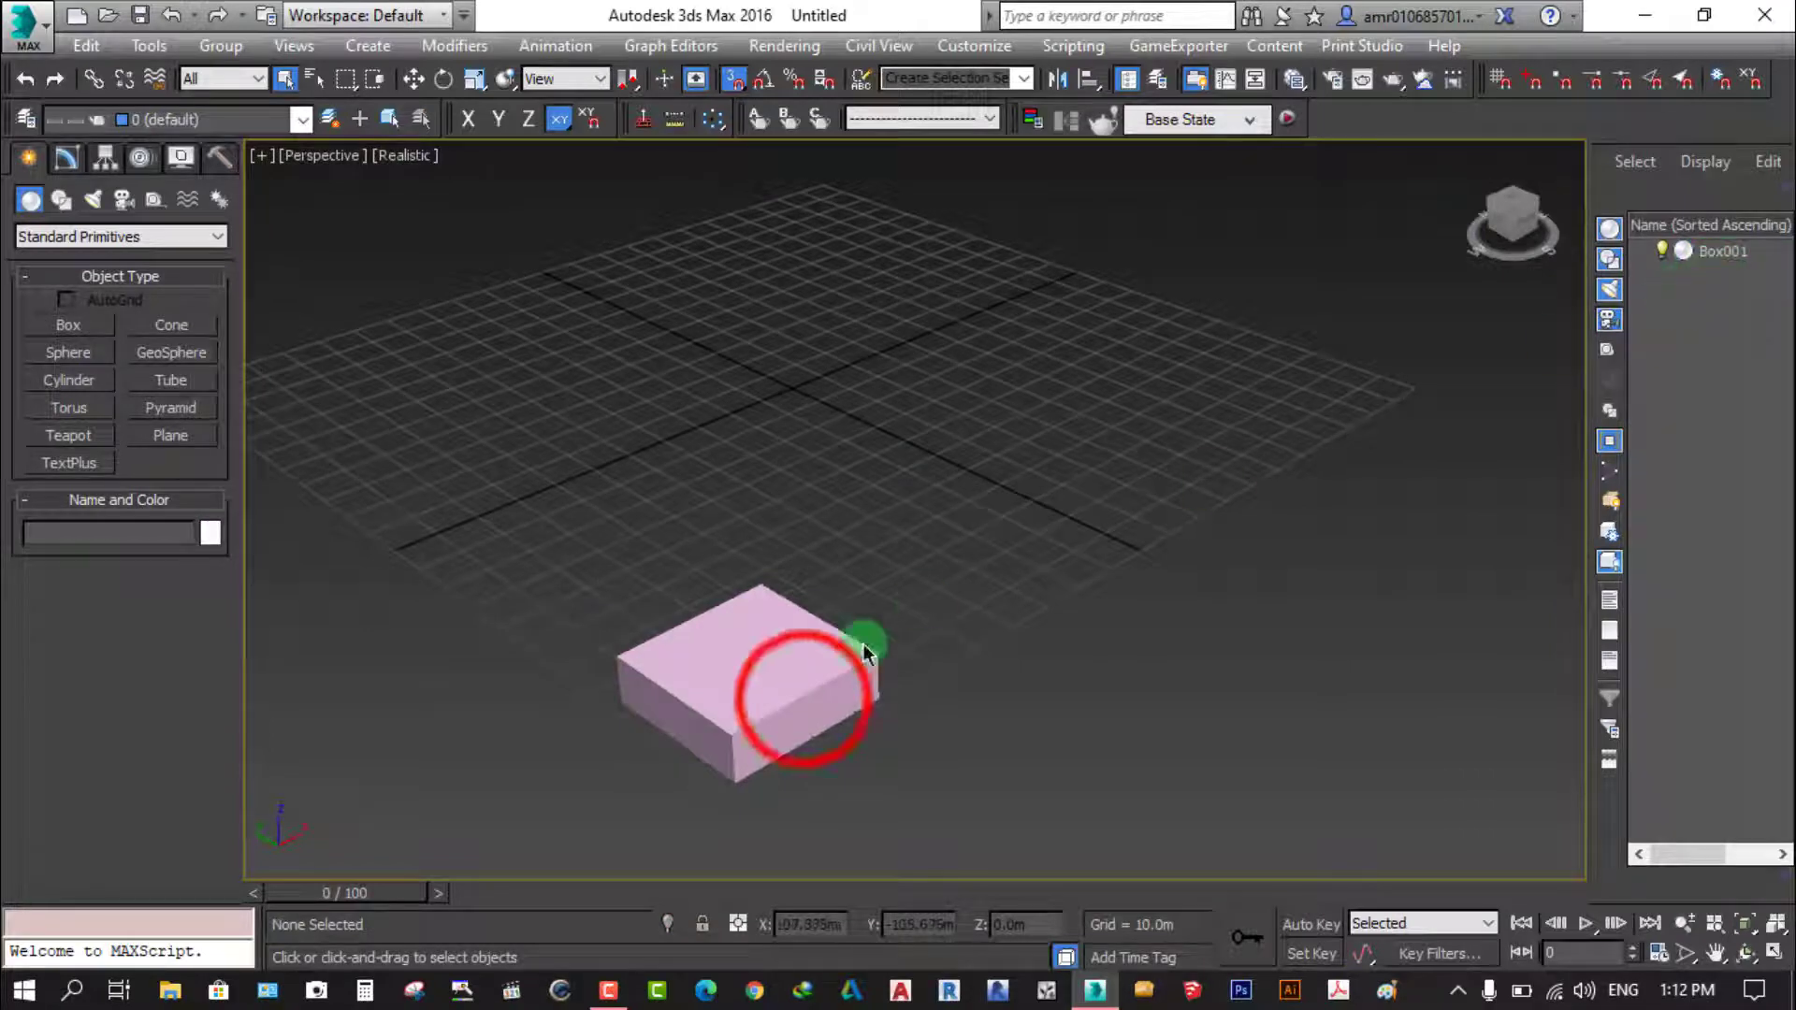
Rename the pink box from Box001 to A and reselect it
{"action": "left_click", "coordinate": [802, 698]}
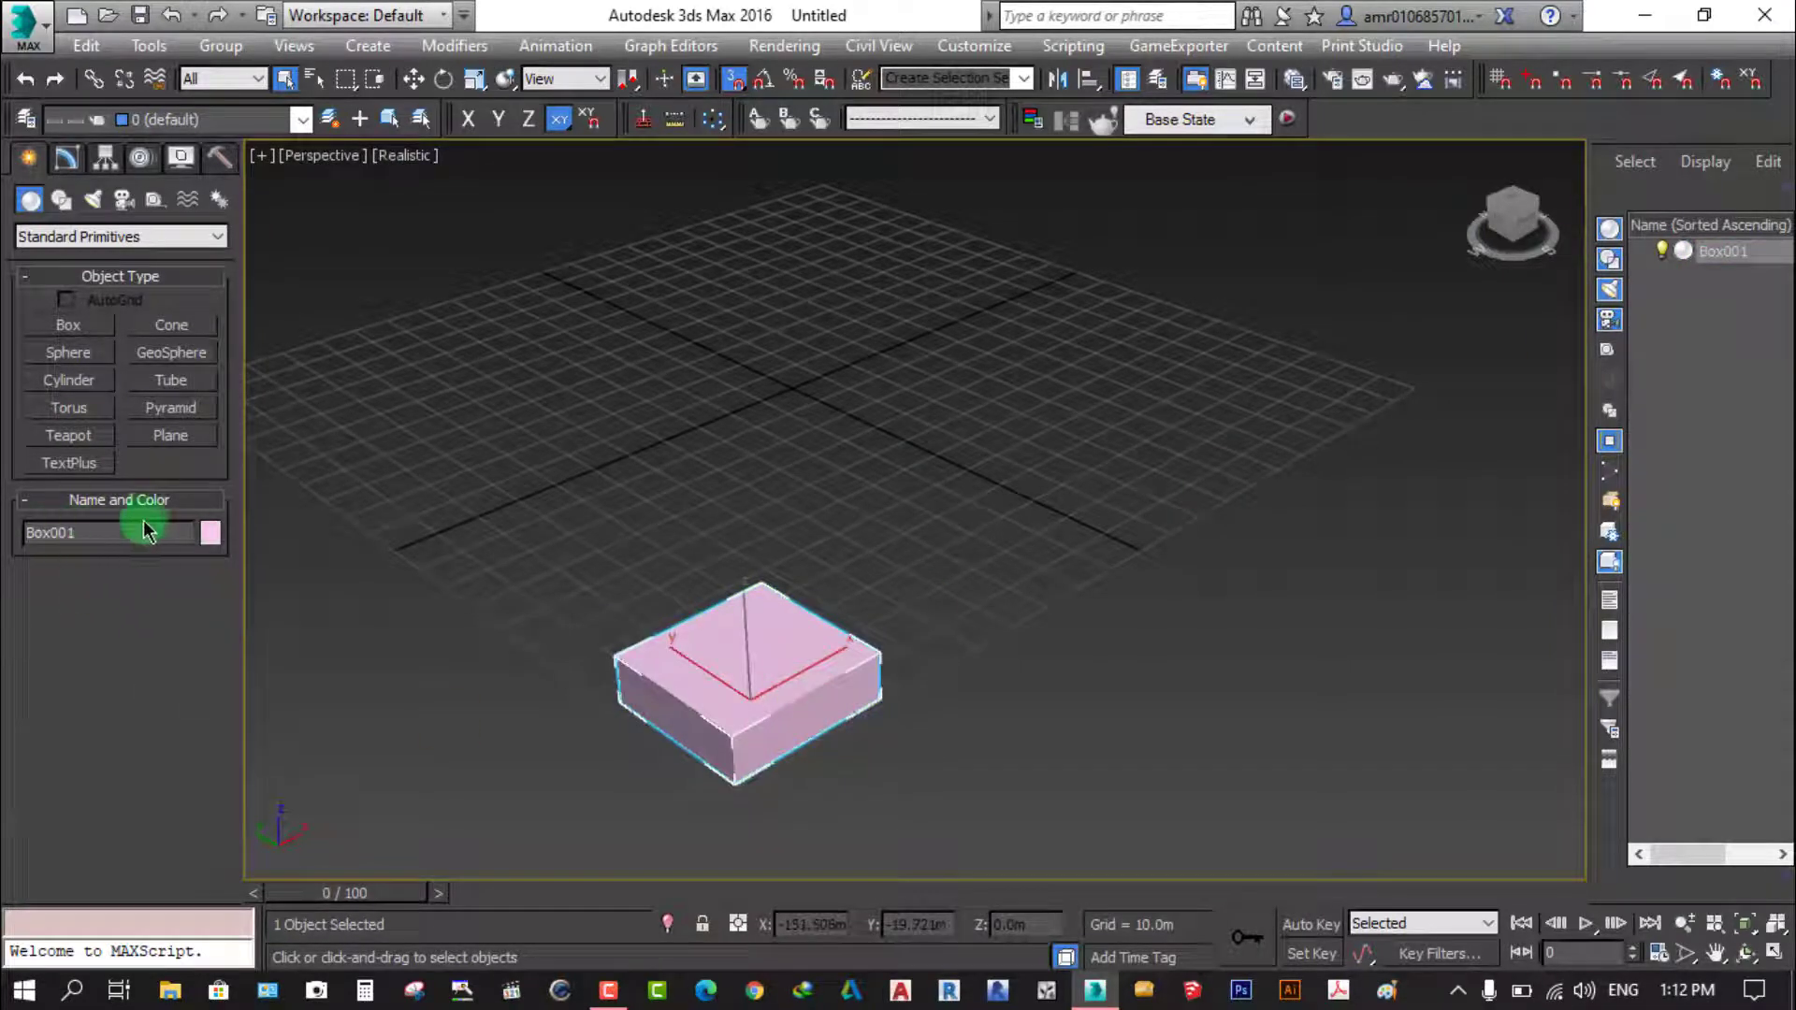
{"action": "double_click", "coordinate": [108, 533]}
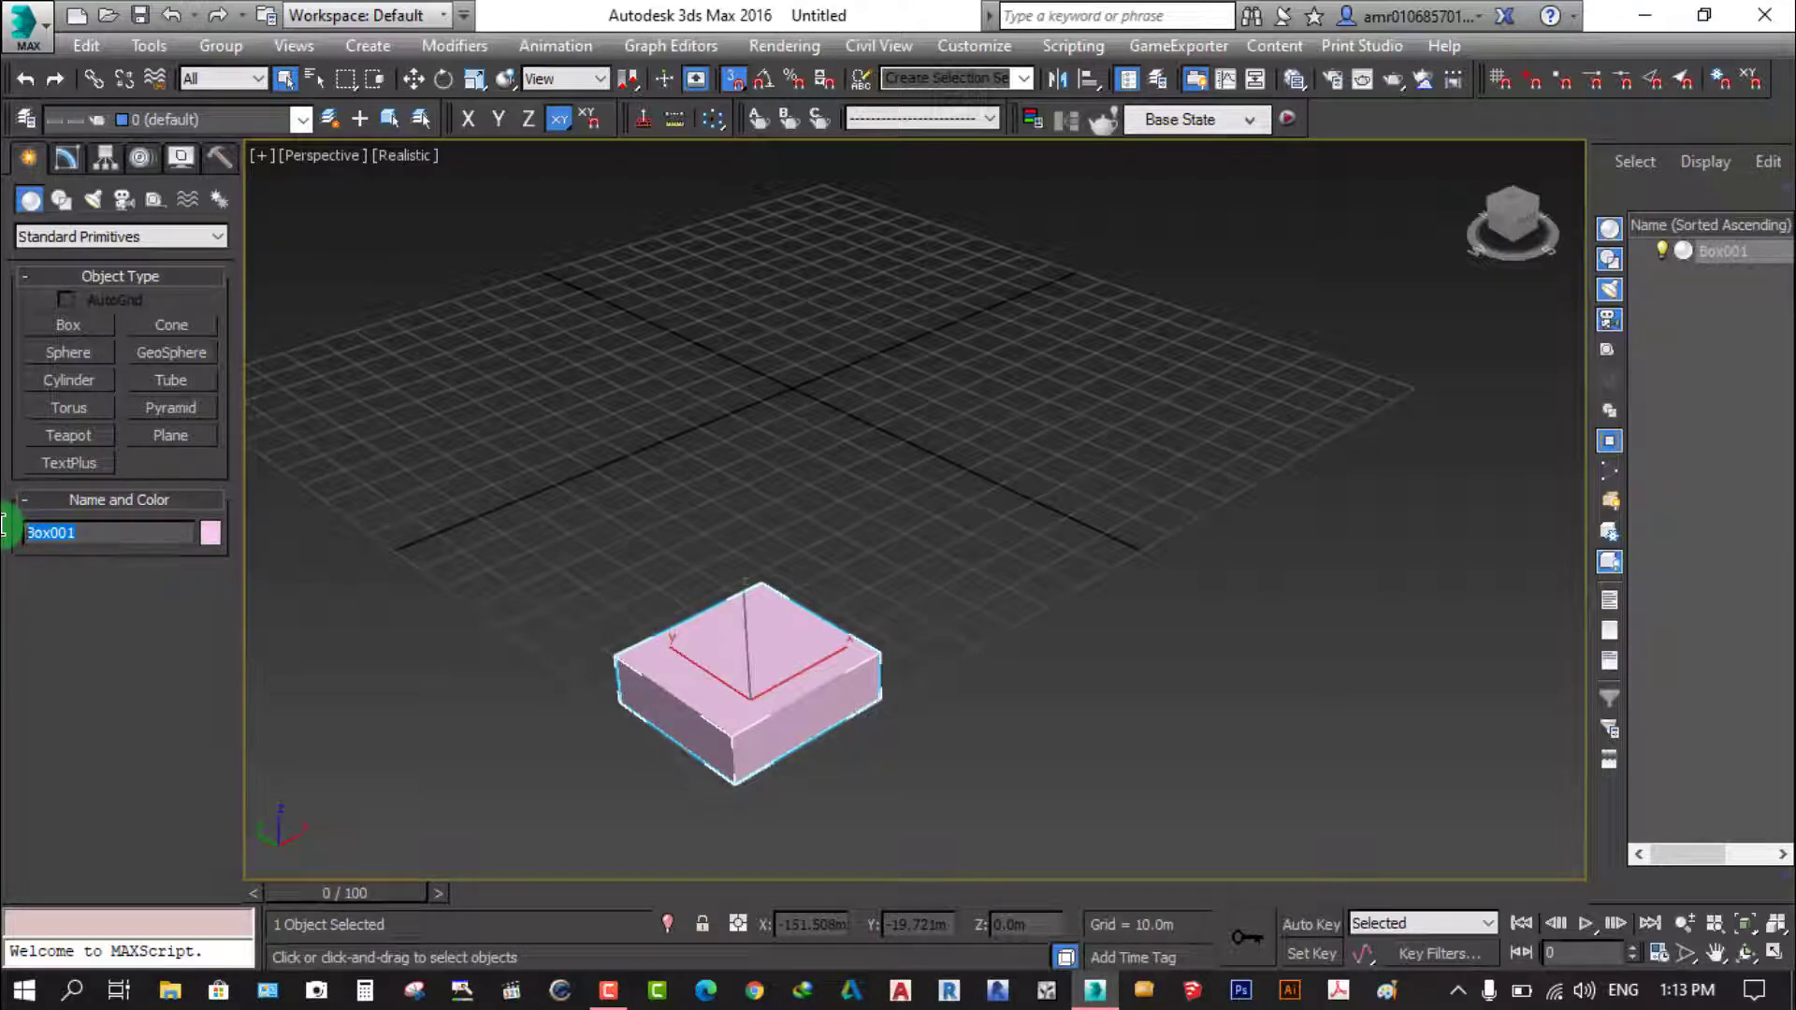
{"action": "type", "text": "A"}
{"action": "left_click", "coordinate": [681, 621]}
{"action": "left_click", "coordinate": [1724, 267]}
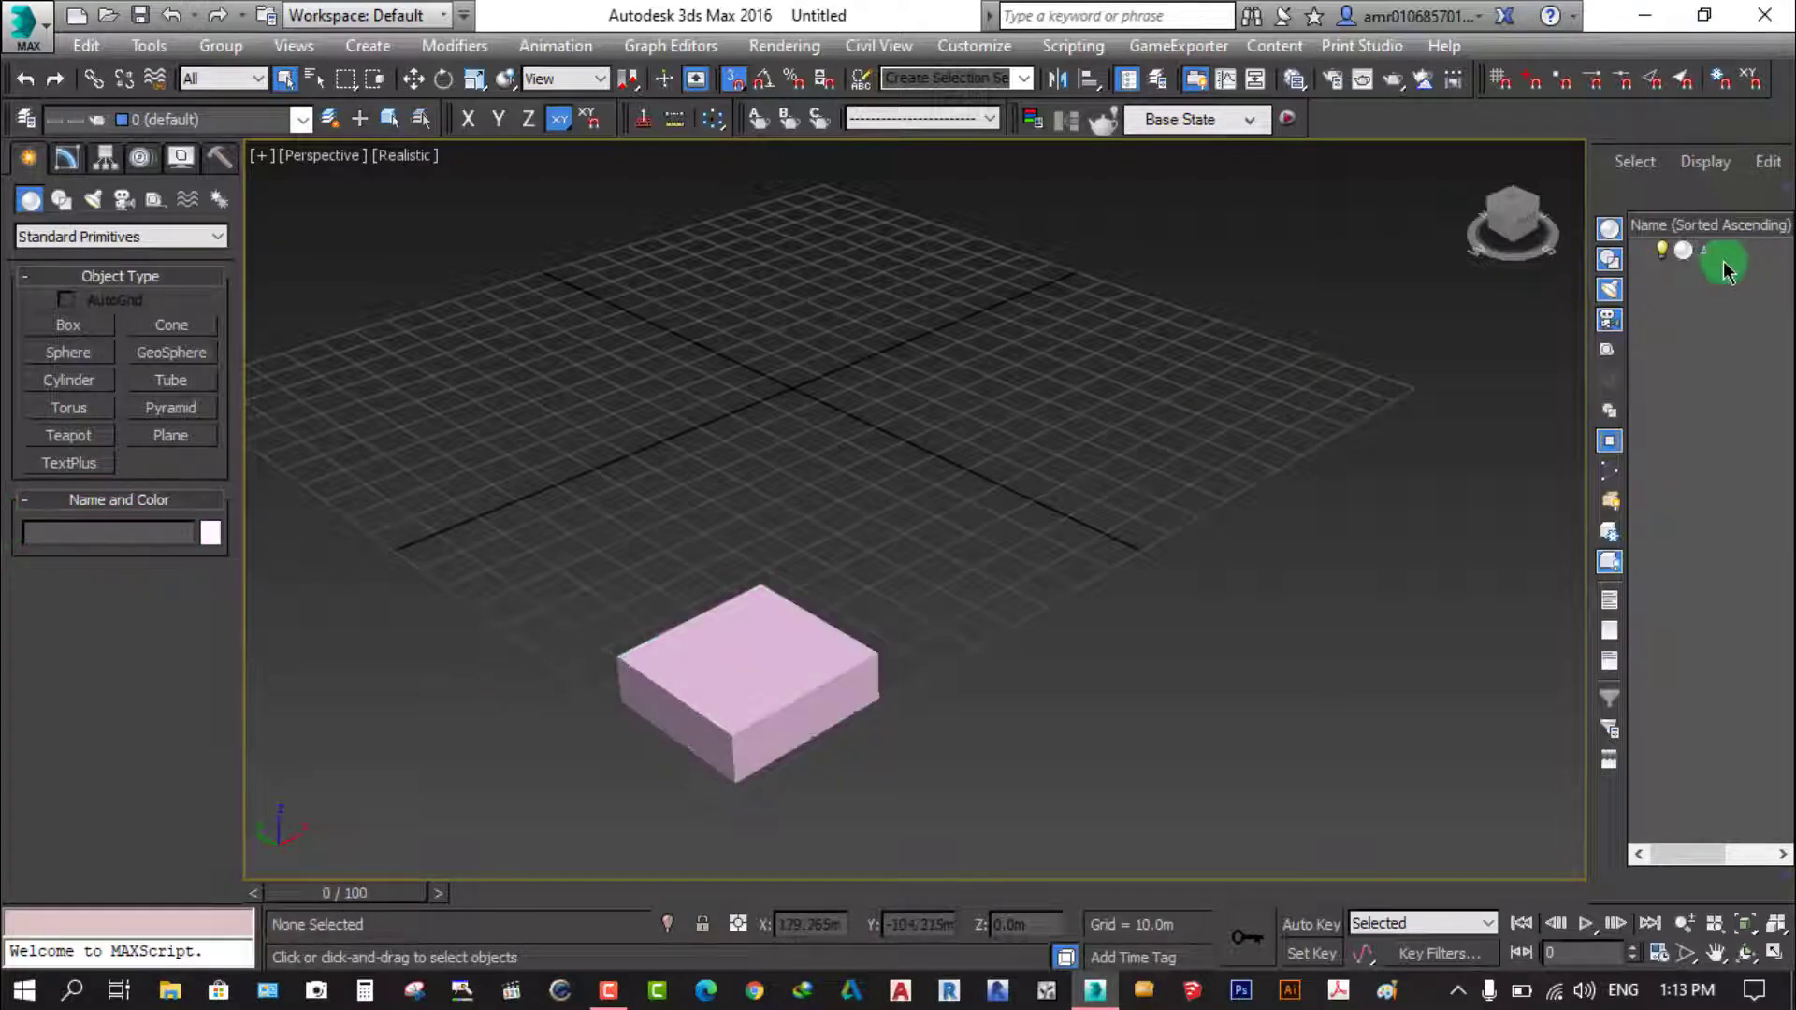
{"action": "left_click", "coordinate": [818, 690]}
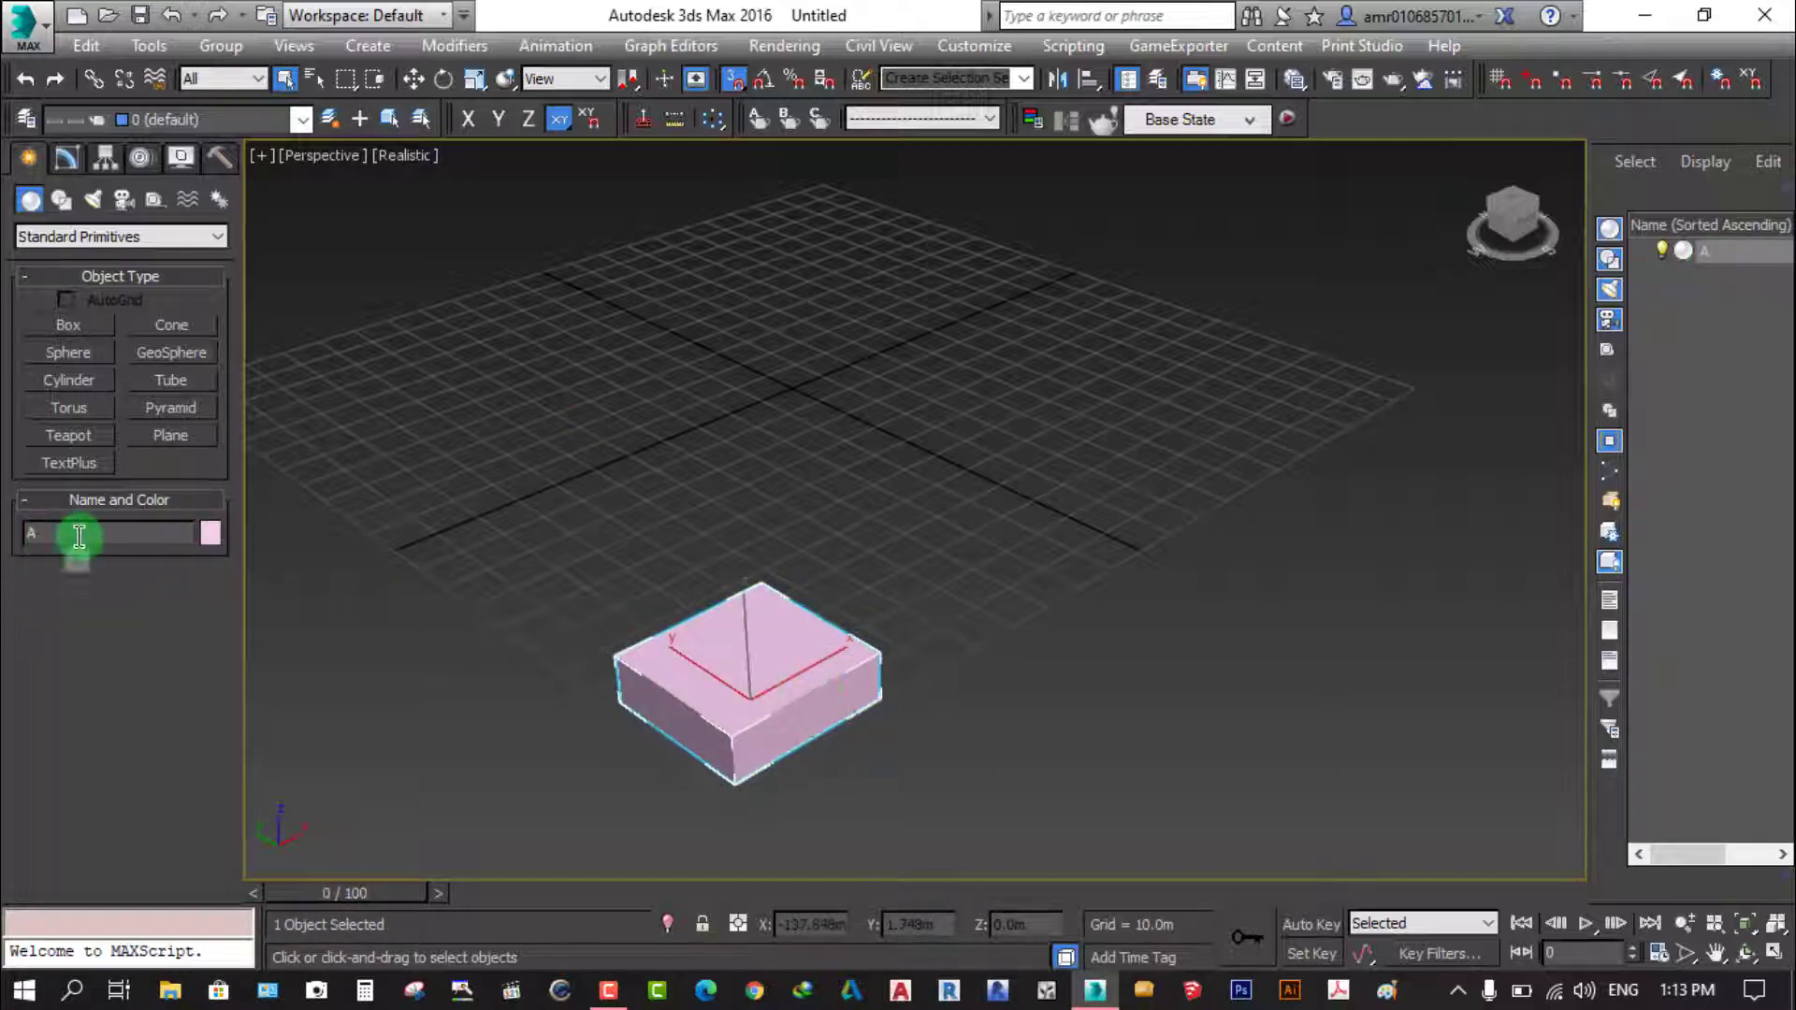
{"action": "left_click", "coordinate": [212, 532]}
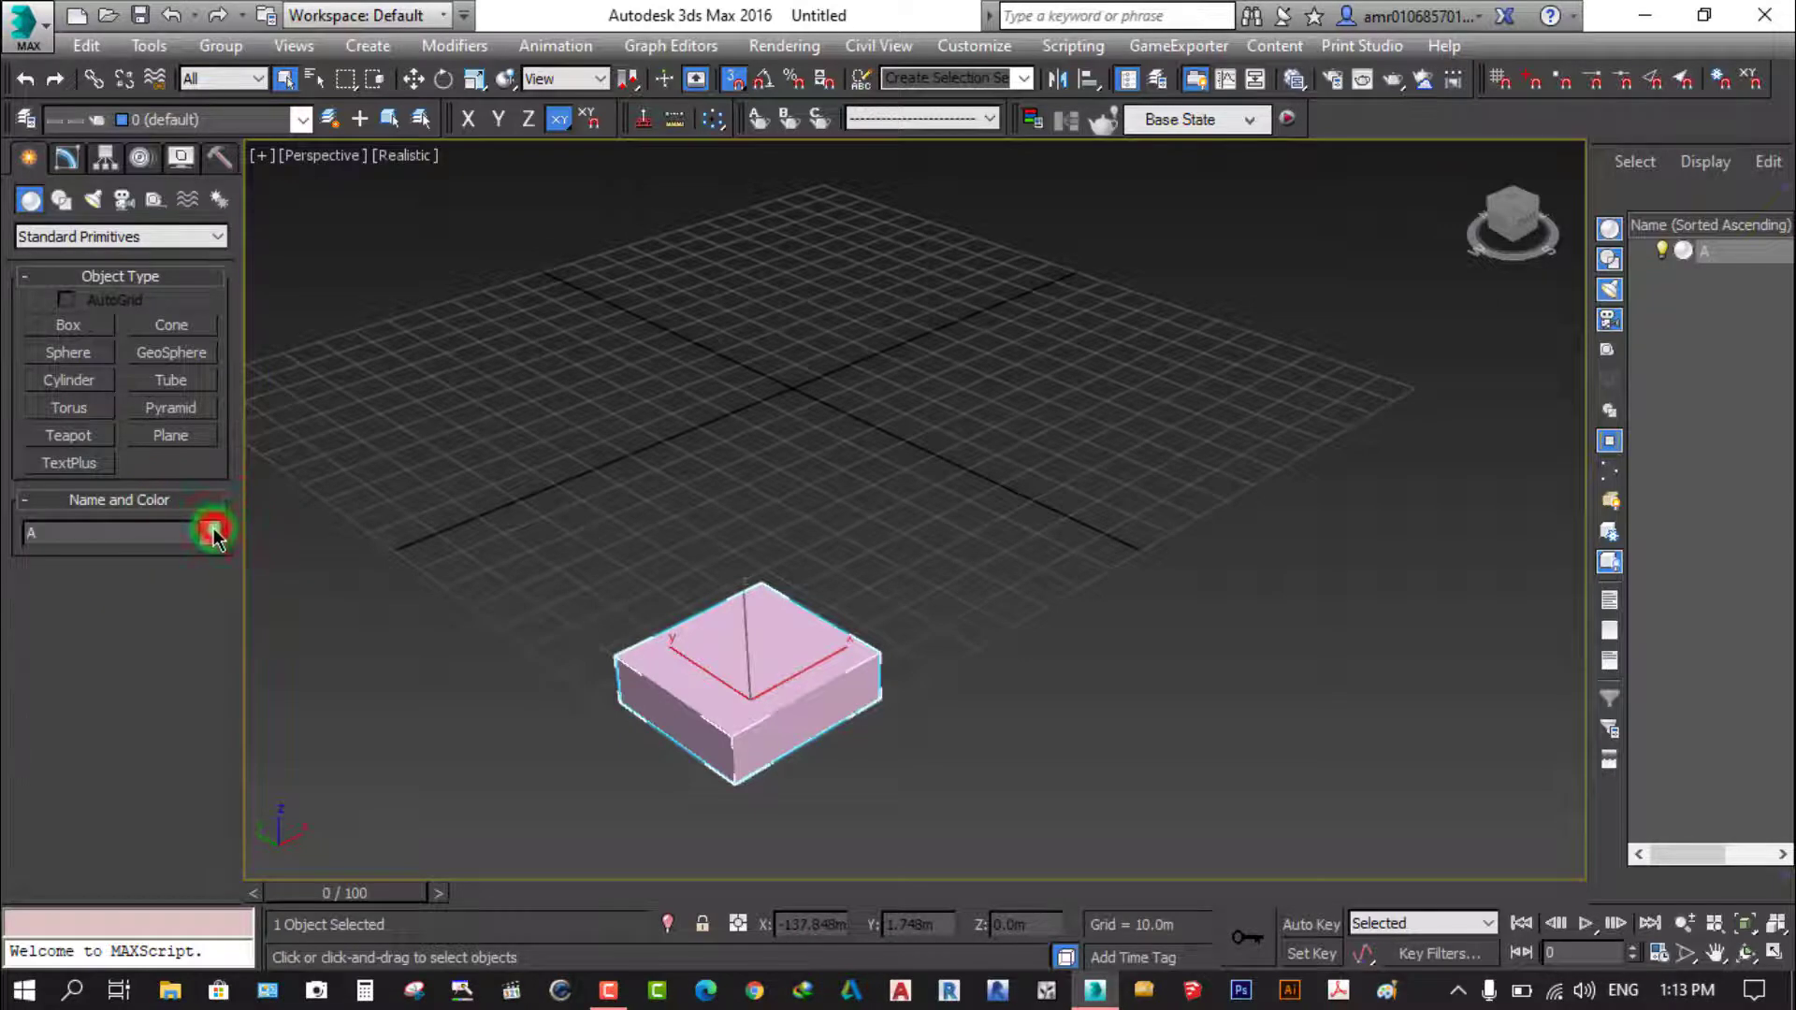
Set box A's object colour to red and turn off Display Geometry in the Scene Explorer
{"action": "left_click", "coordinate": [714, 482]}
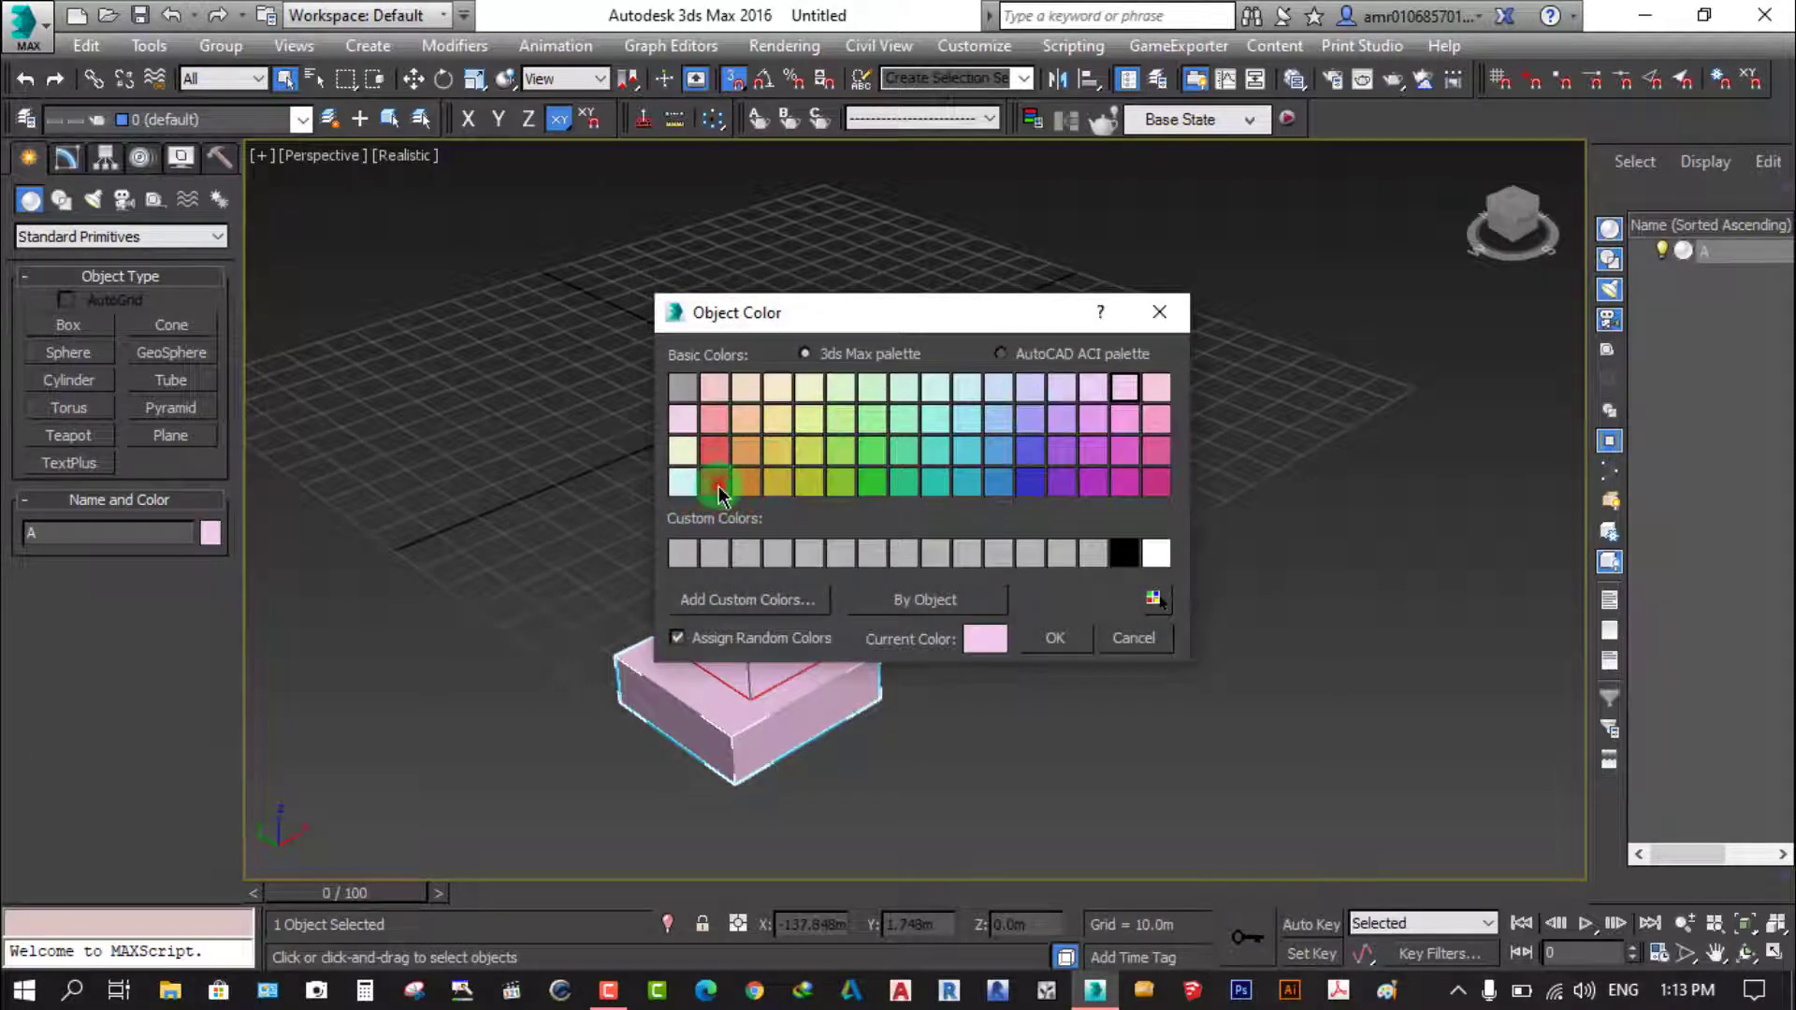
{"action": "left_click", "coordinate": [1057, 639]}
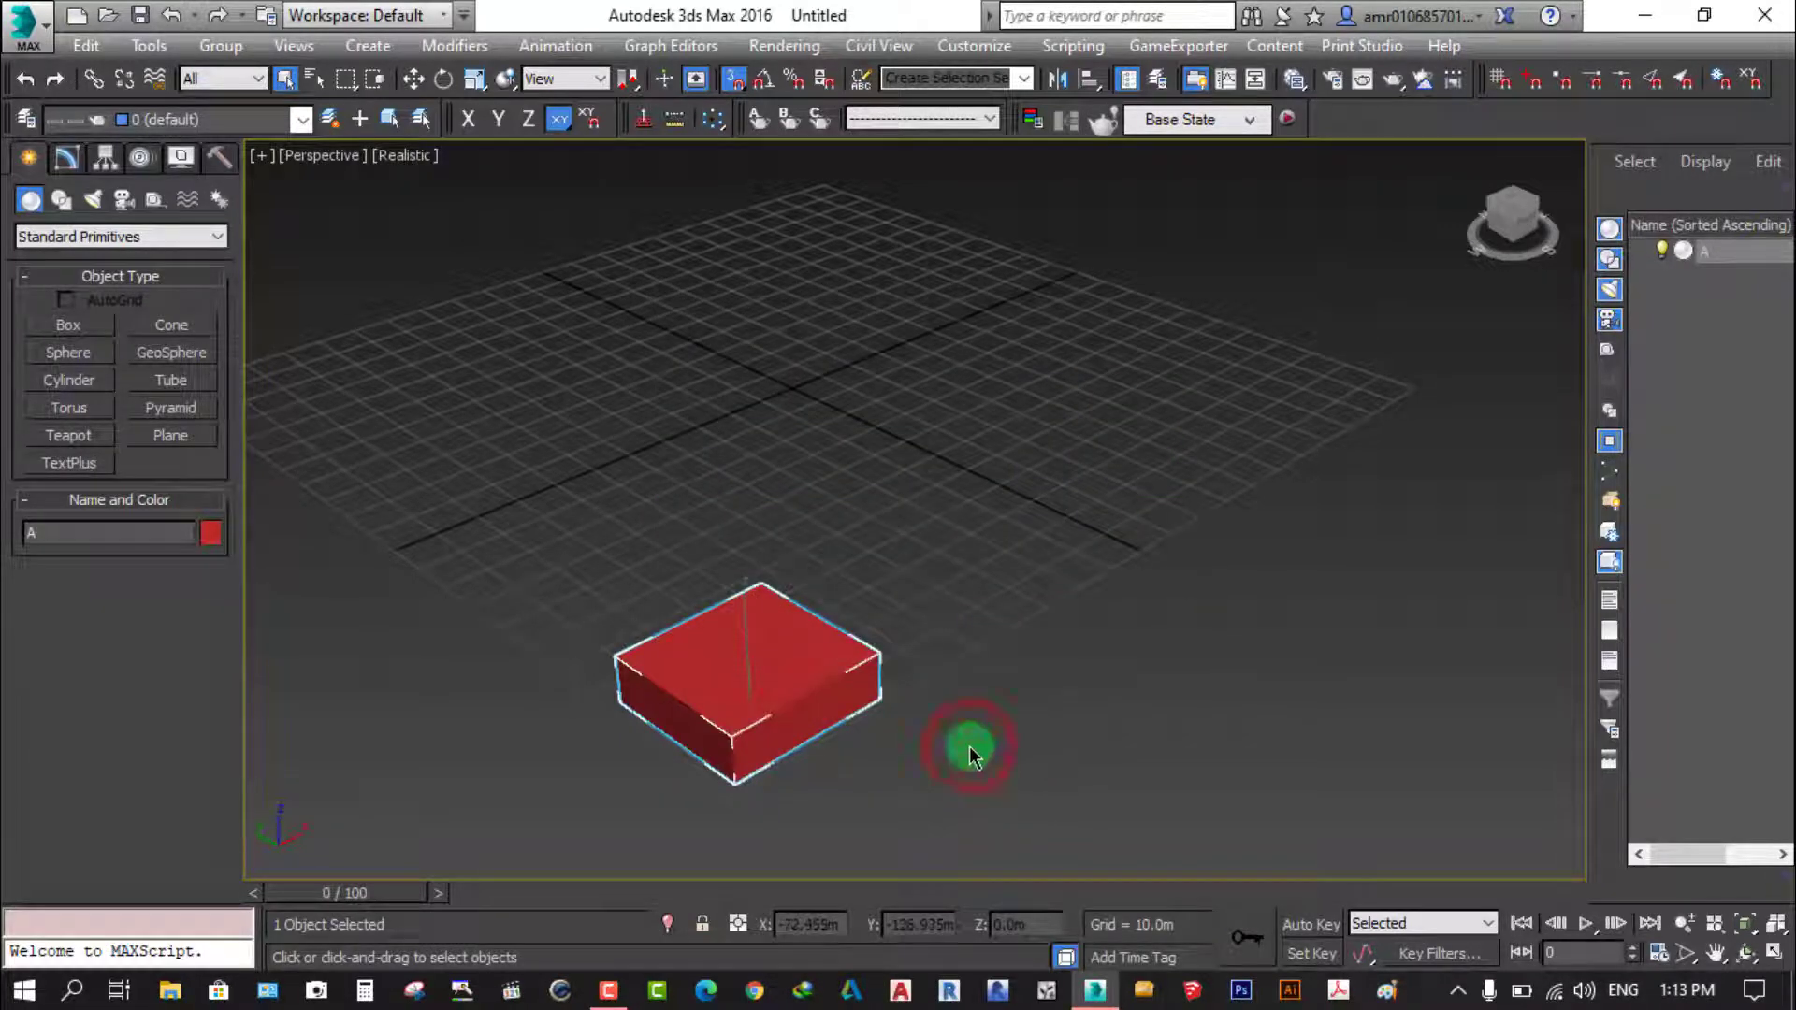
{"action": "left_click", "coordinate": [971, 746]}
{"action": "left_click", "coordinate": [743, 725]}
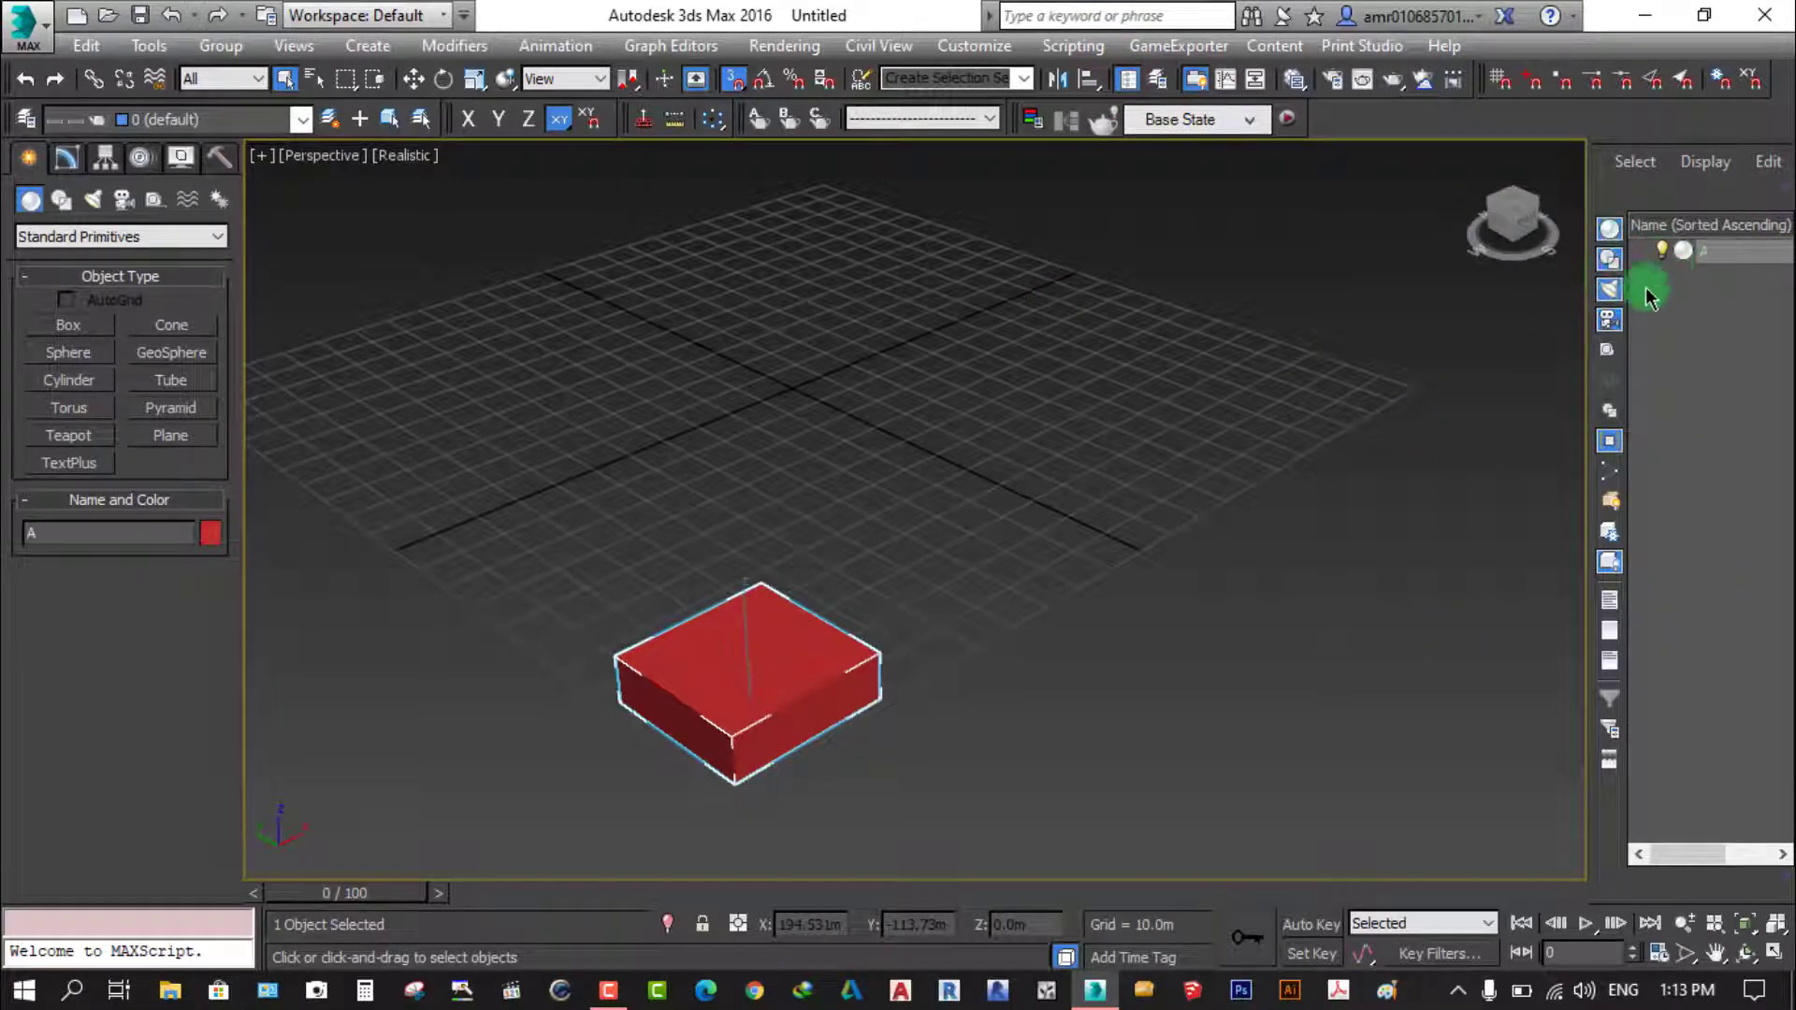
{"action": "left_click", "coordinate": [1609, 230]}
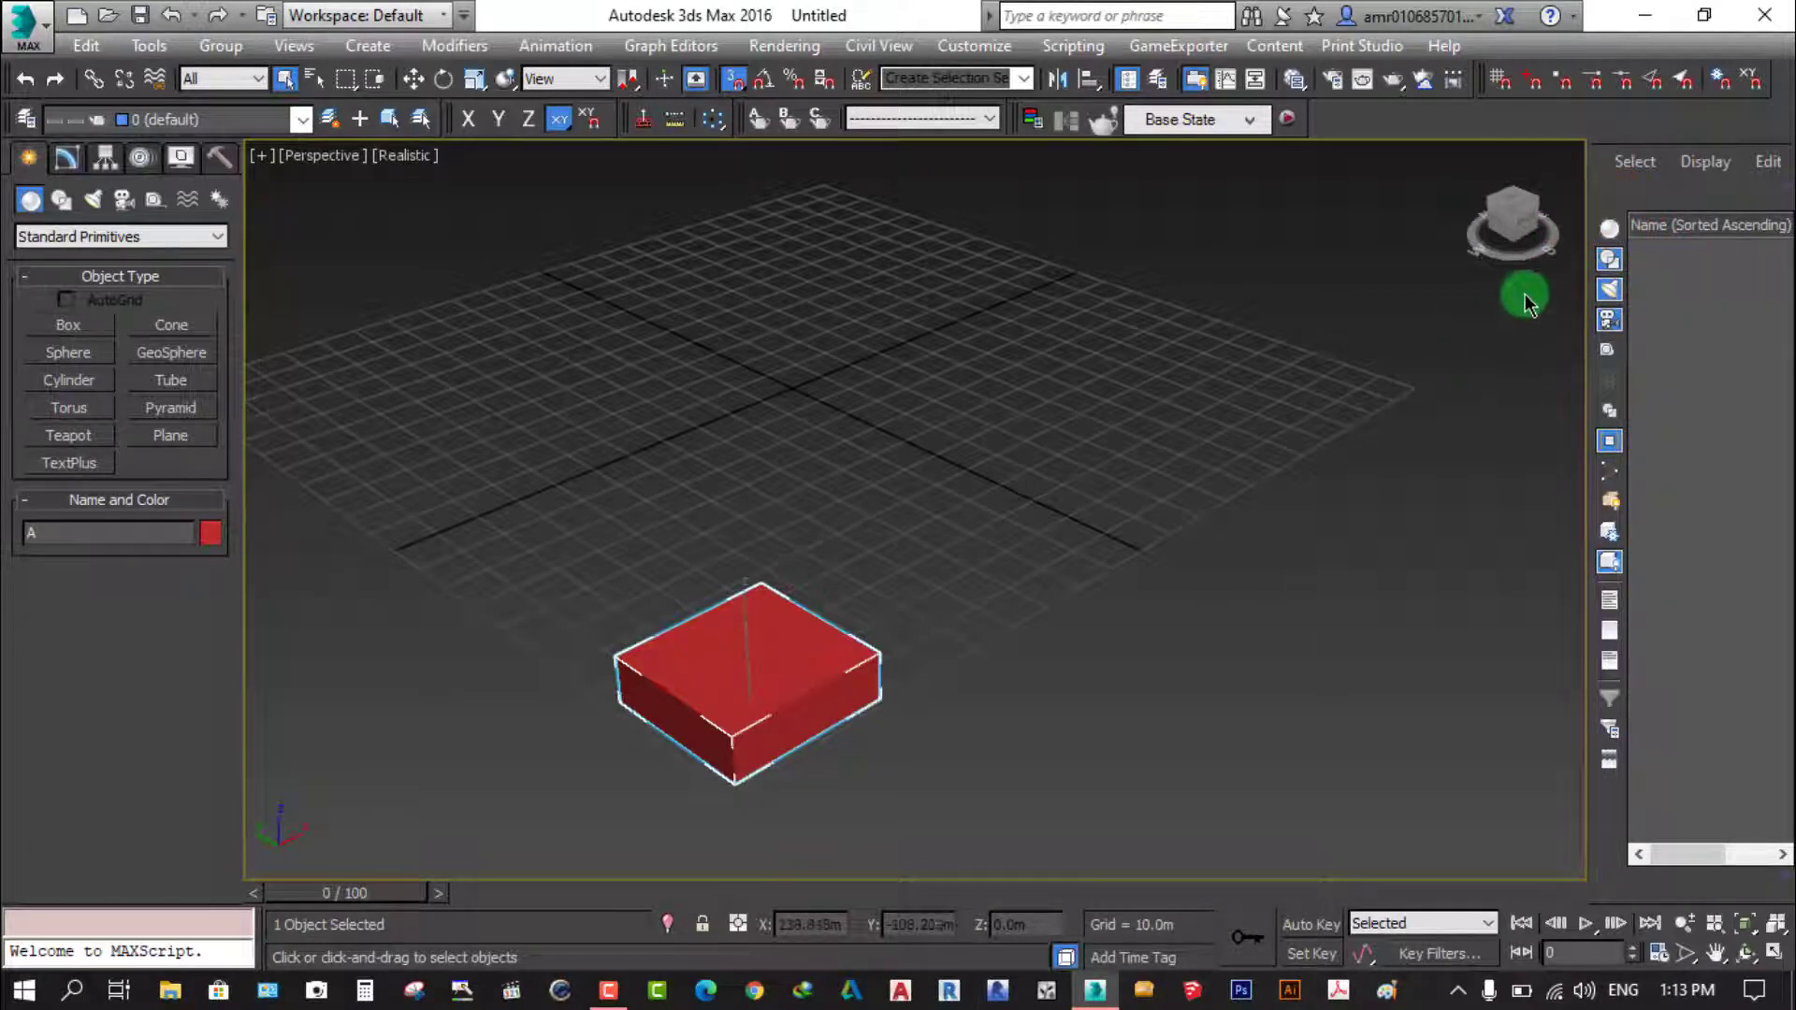
Re-list geometry in the Scene Explorer, toggle box A's visibility, and zoom in to reselect it
{"action": "left_click", "coordinate": [1609, 230]}
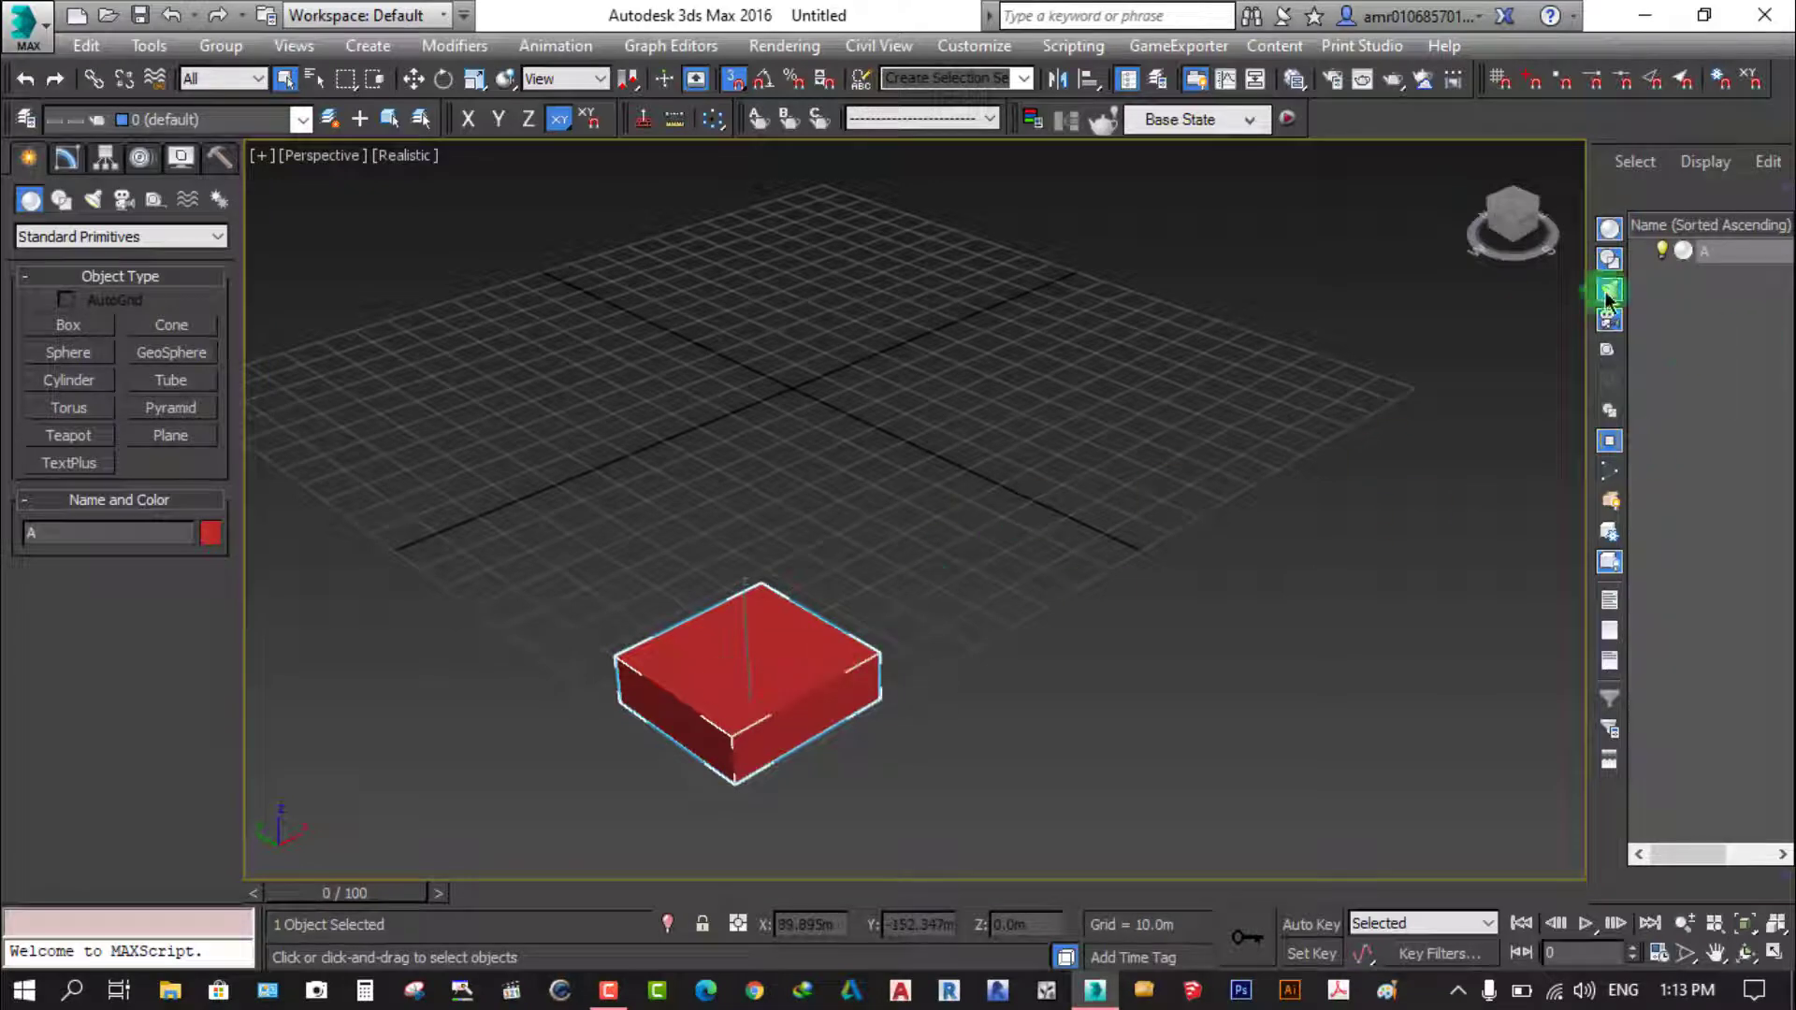
{"action": "left_click", "coordinate": [1666, 253]}
{"action": "left_click", "coordinate": [1665, 252]}
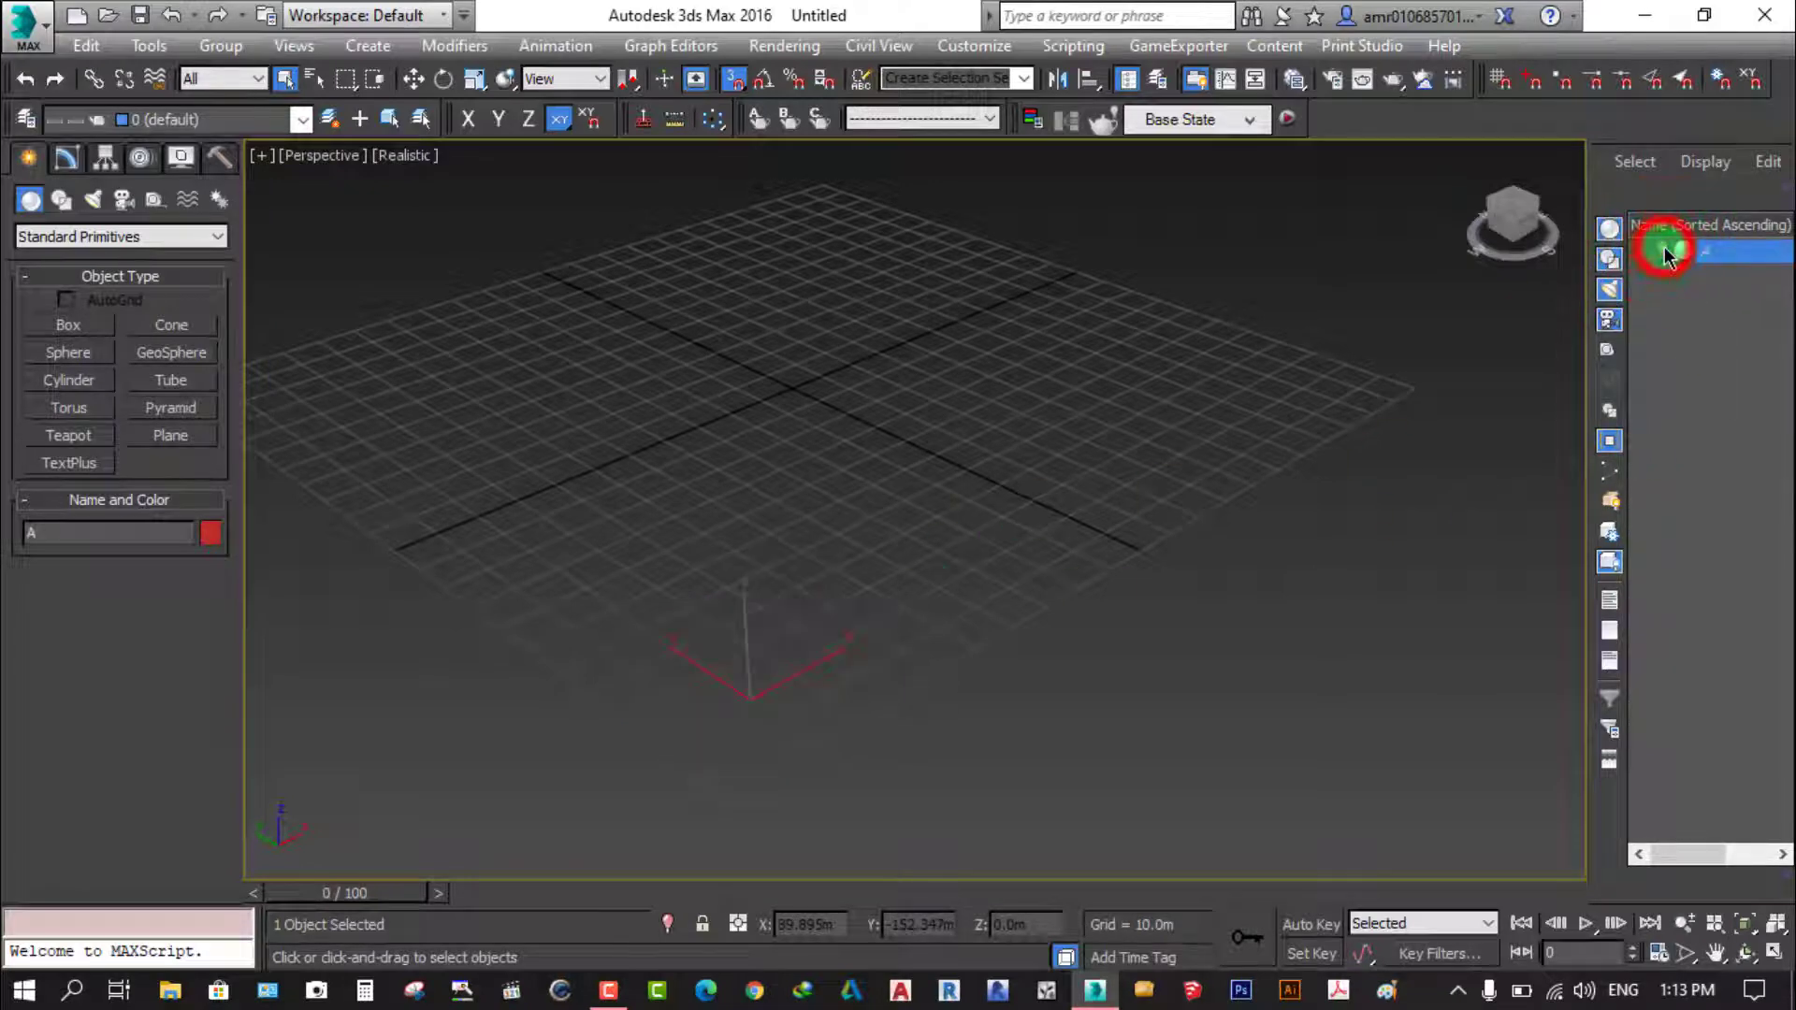
{"action": "left_click", "coordinate": [1017, 767]}
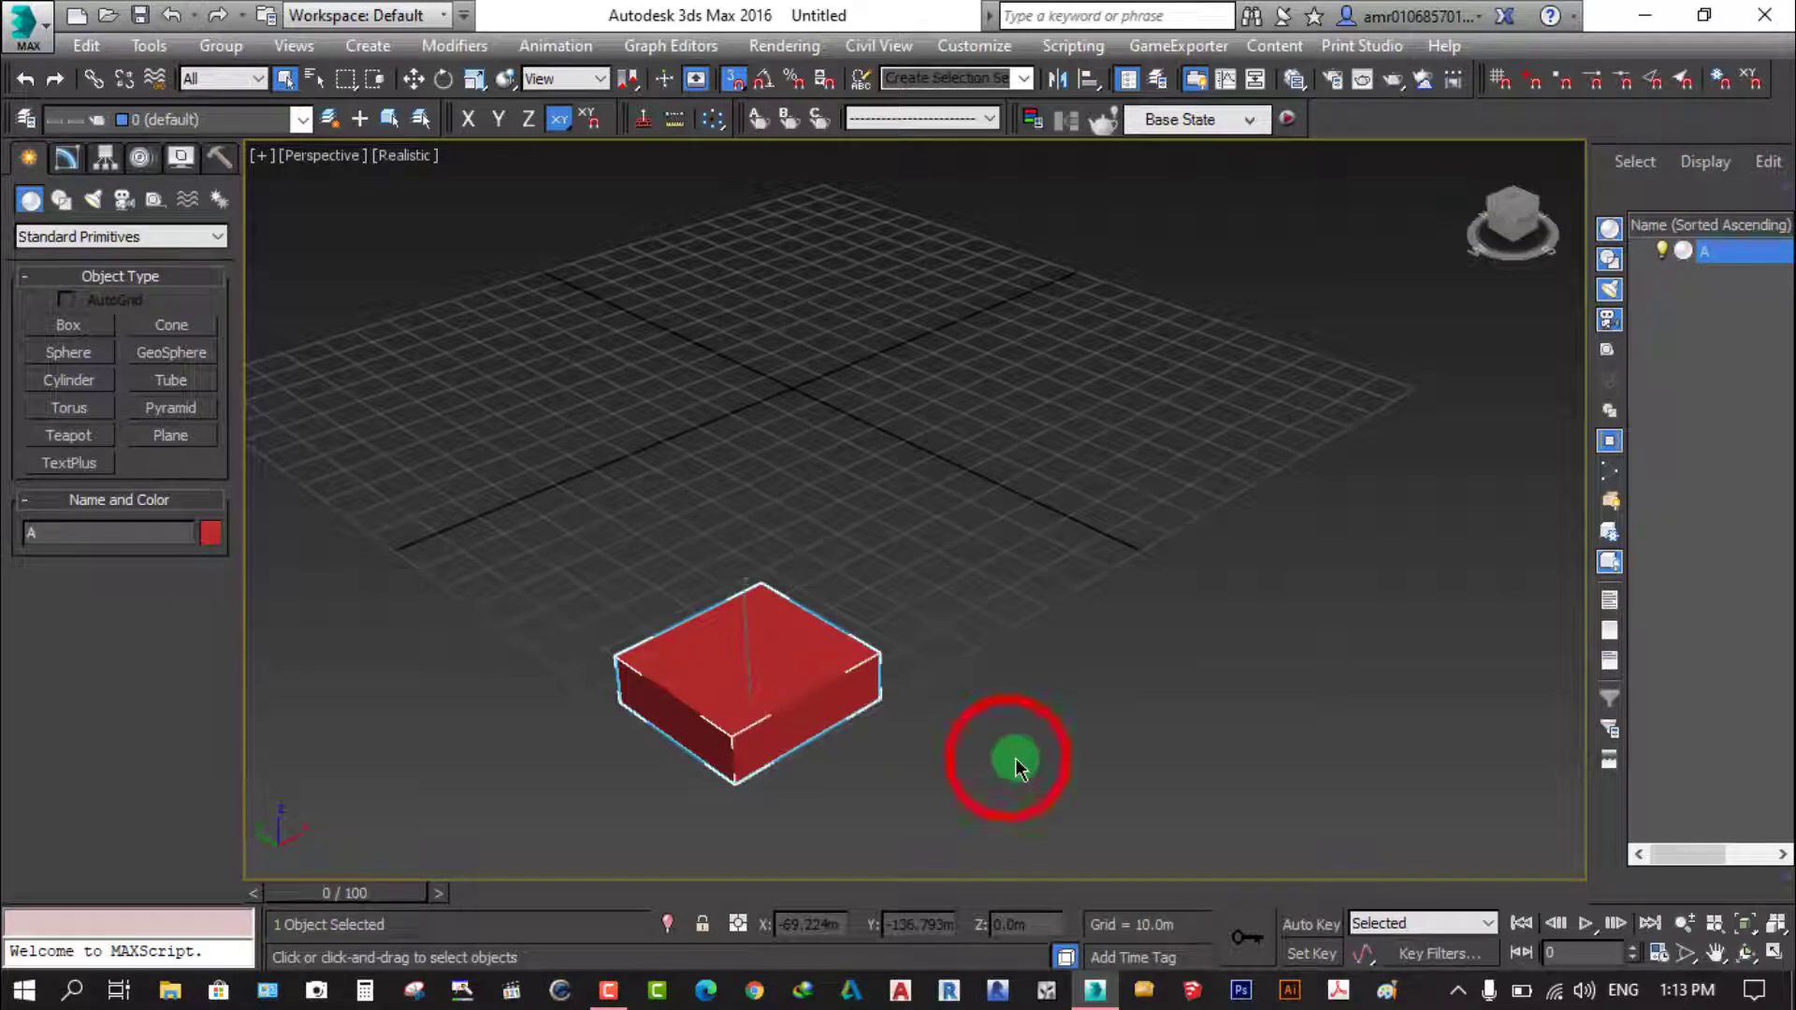
{"action": "scroll", "coordinate": [885, 806], "scroll_direction": "up", "scroll_amount": 1}
{"action": "scroll", "coordinate": [1077, 681], "scroll_direction": "up", "scroll_amount": 1}
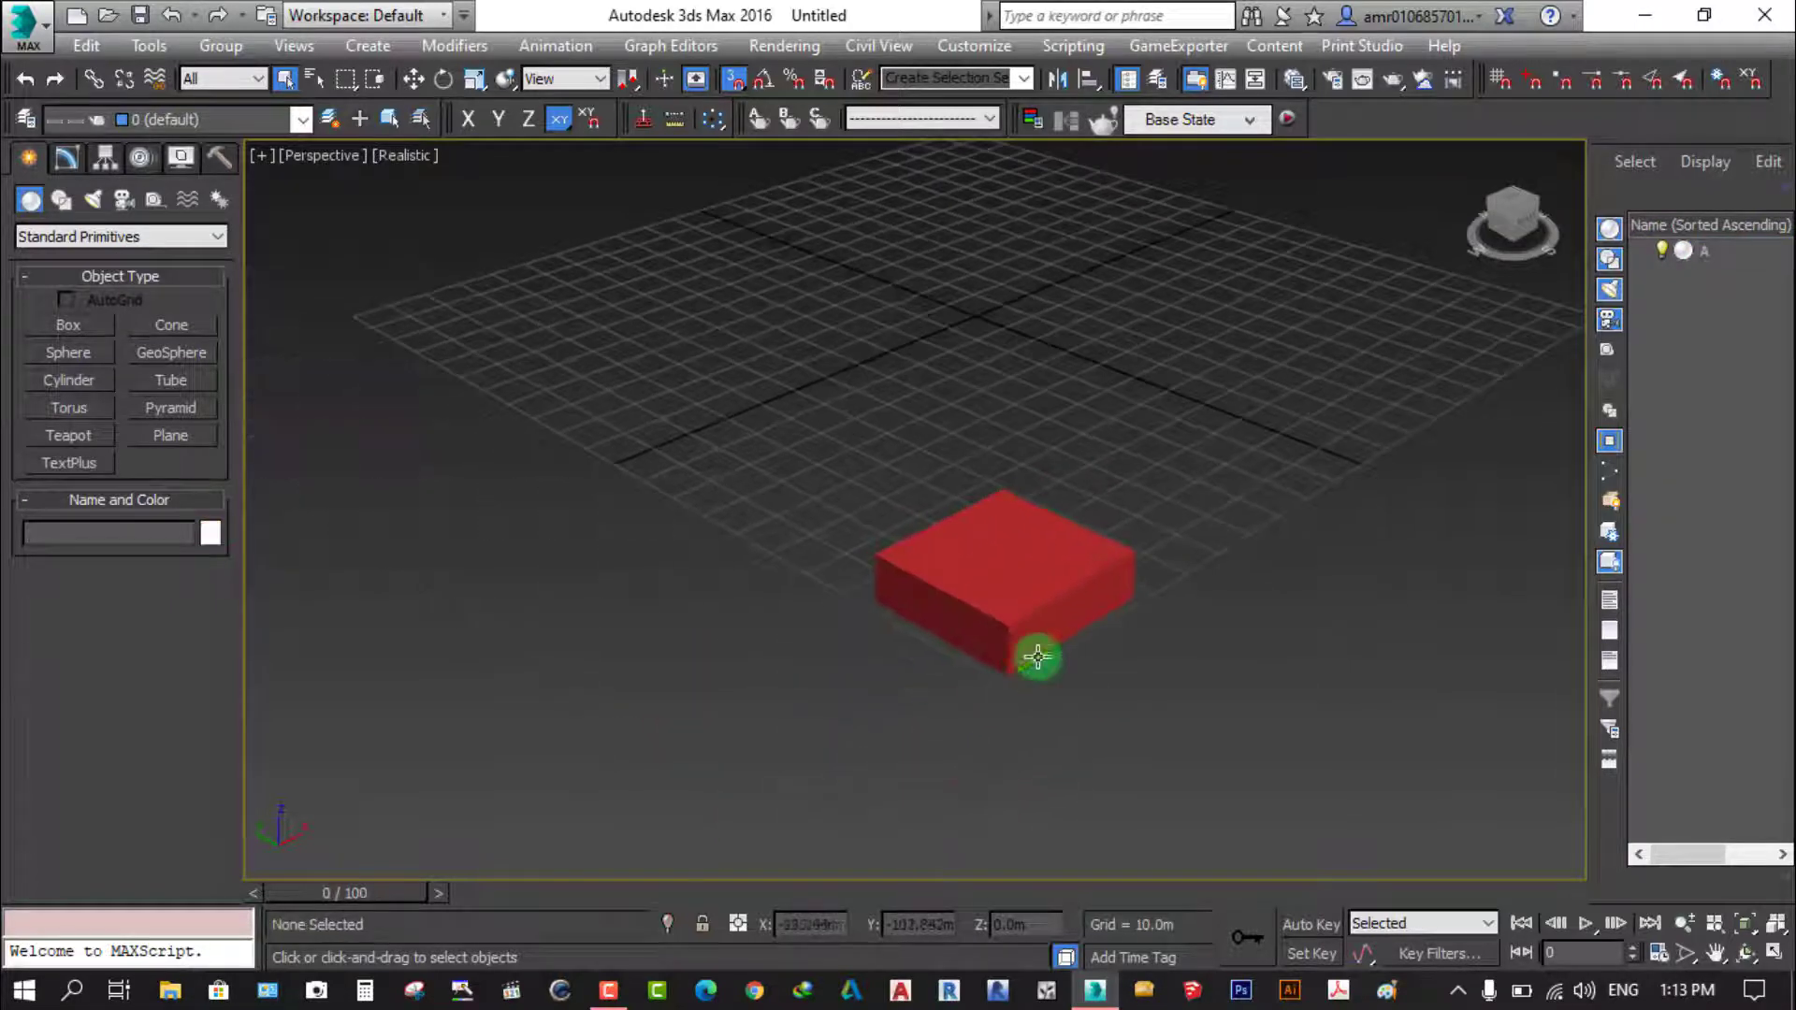
{"action": "scroll", "coordinate": [1044, 646], "scroll_direction": "up", "scroll_amount": 3}
{"action": "scroll", "coordinate": [1062, 642], "scroll_direction": "down", "scroll_amount": 2}
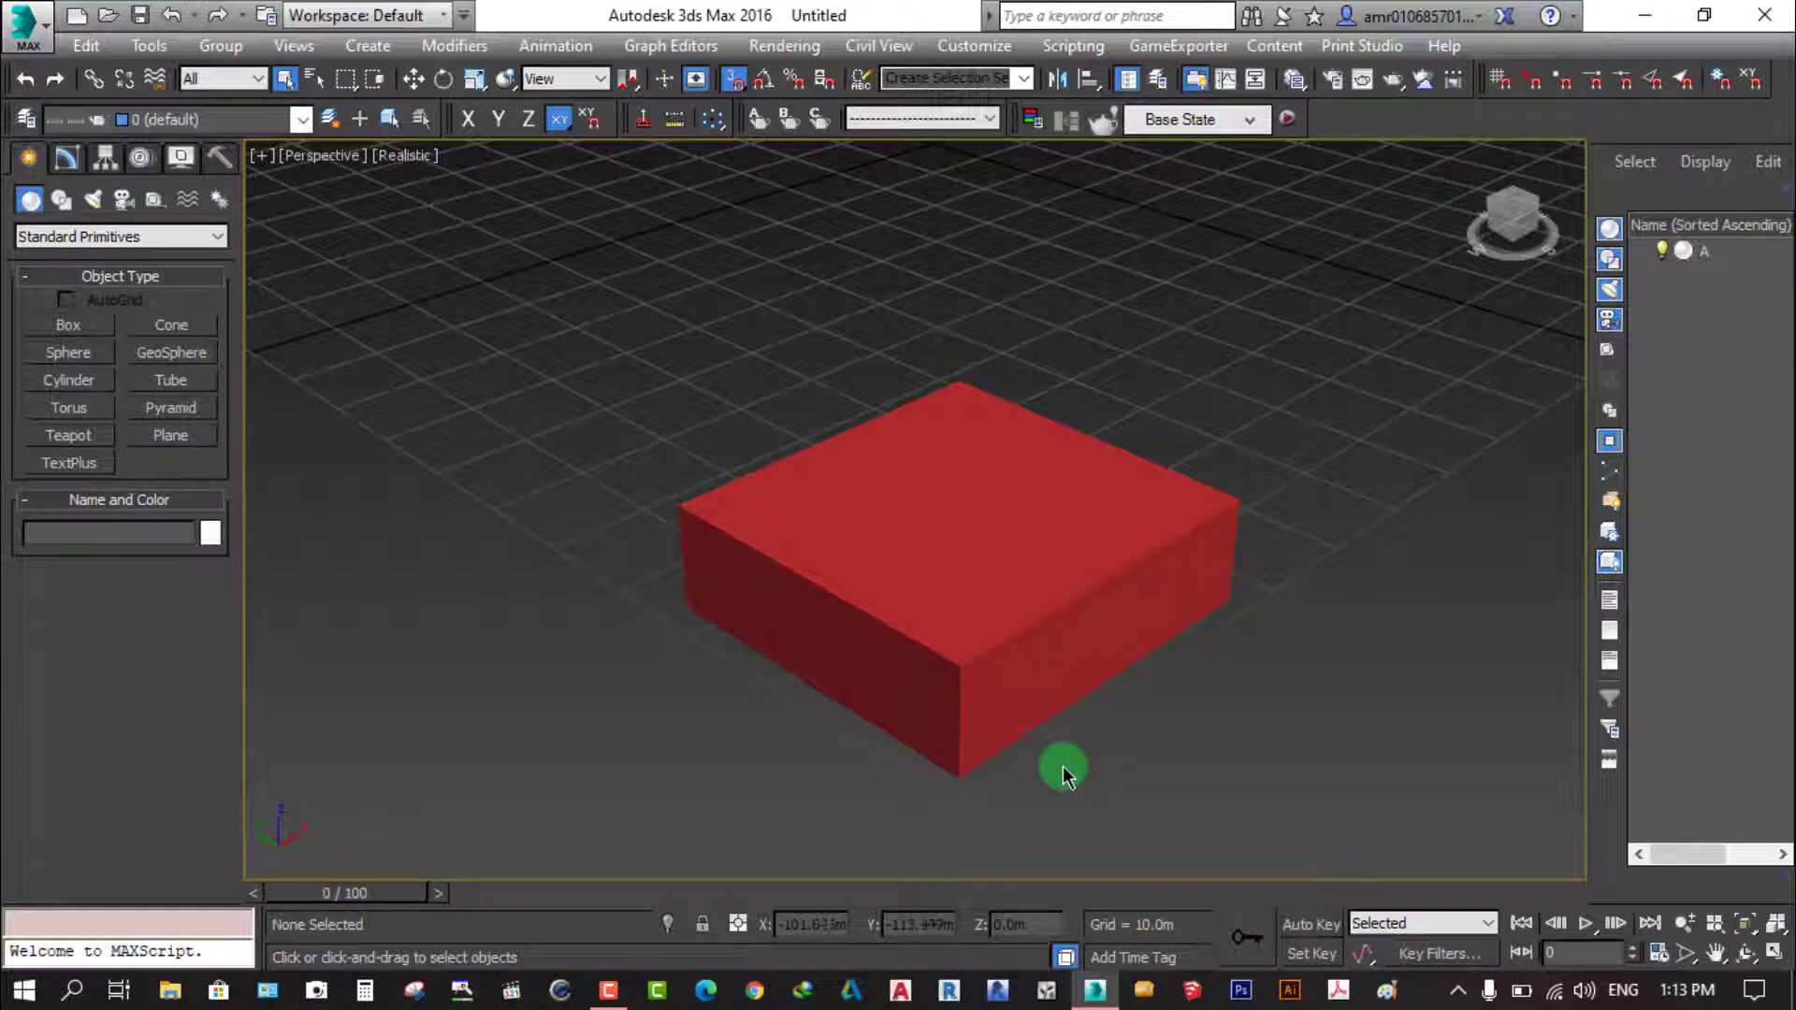
{"action": "left_click", "coordinate": [817, 593]}
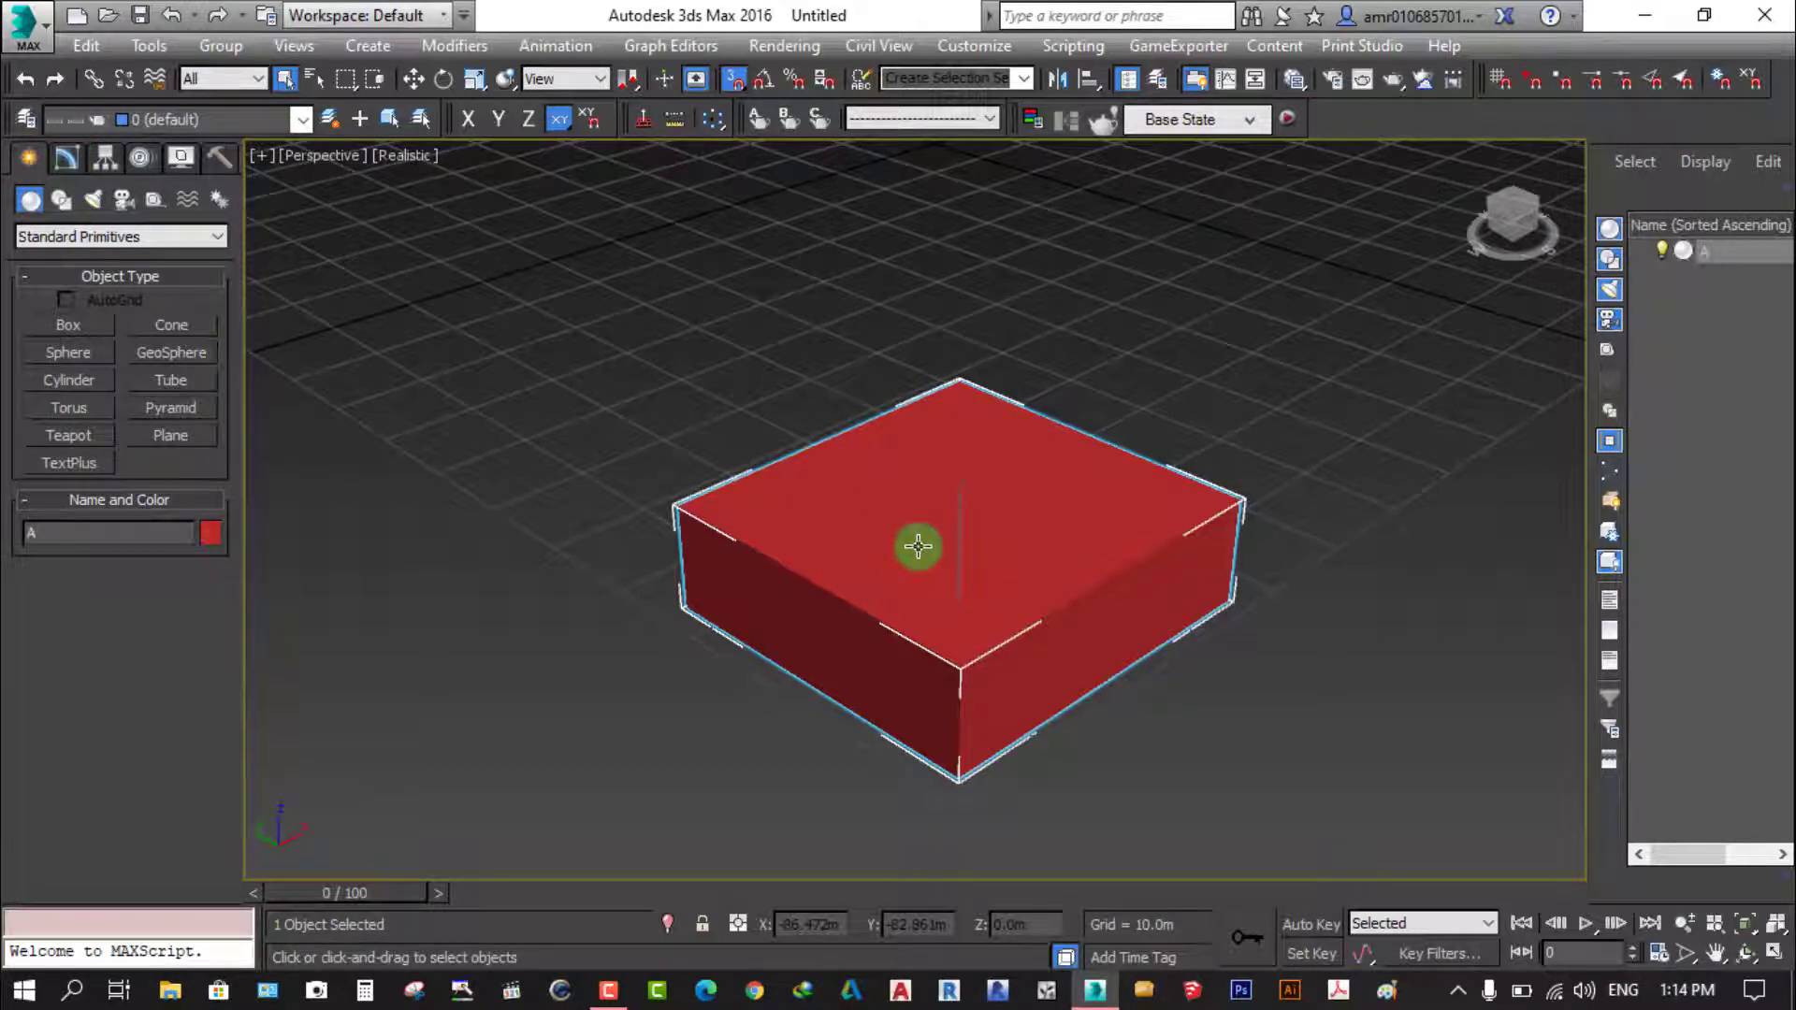
Reselect box A and show its Box Parameters (31.979 m × 33.424 m × 10 m) in the Modify panel
{"action": "left_click", "coordinate": [612, 755]}
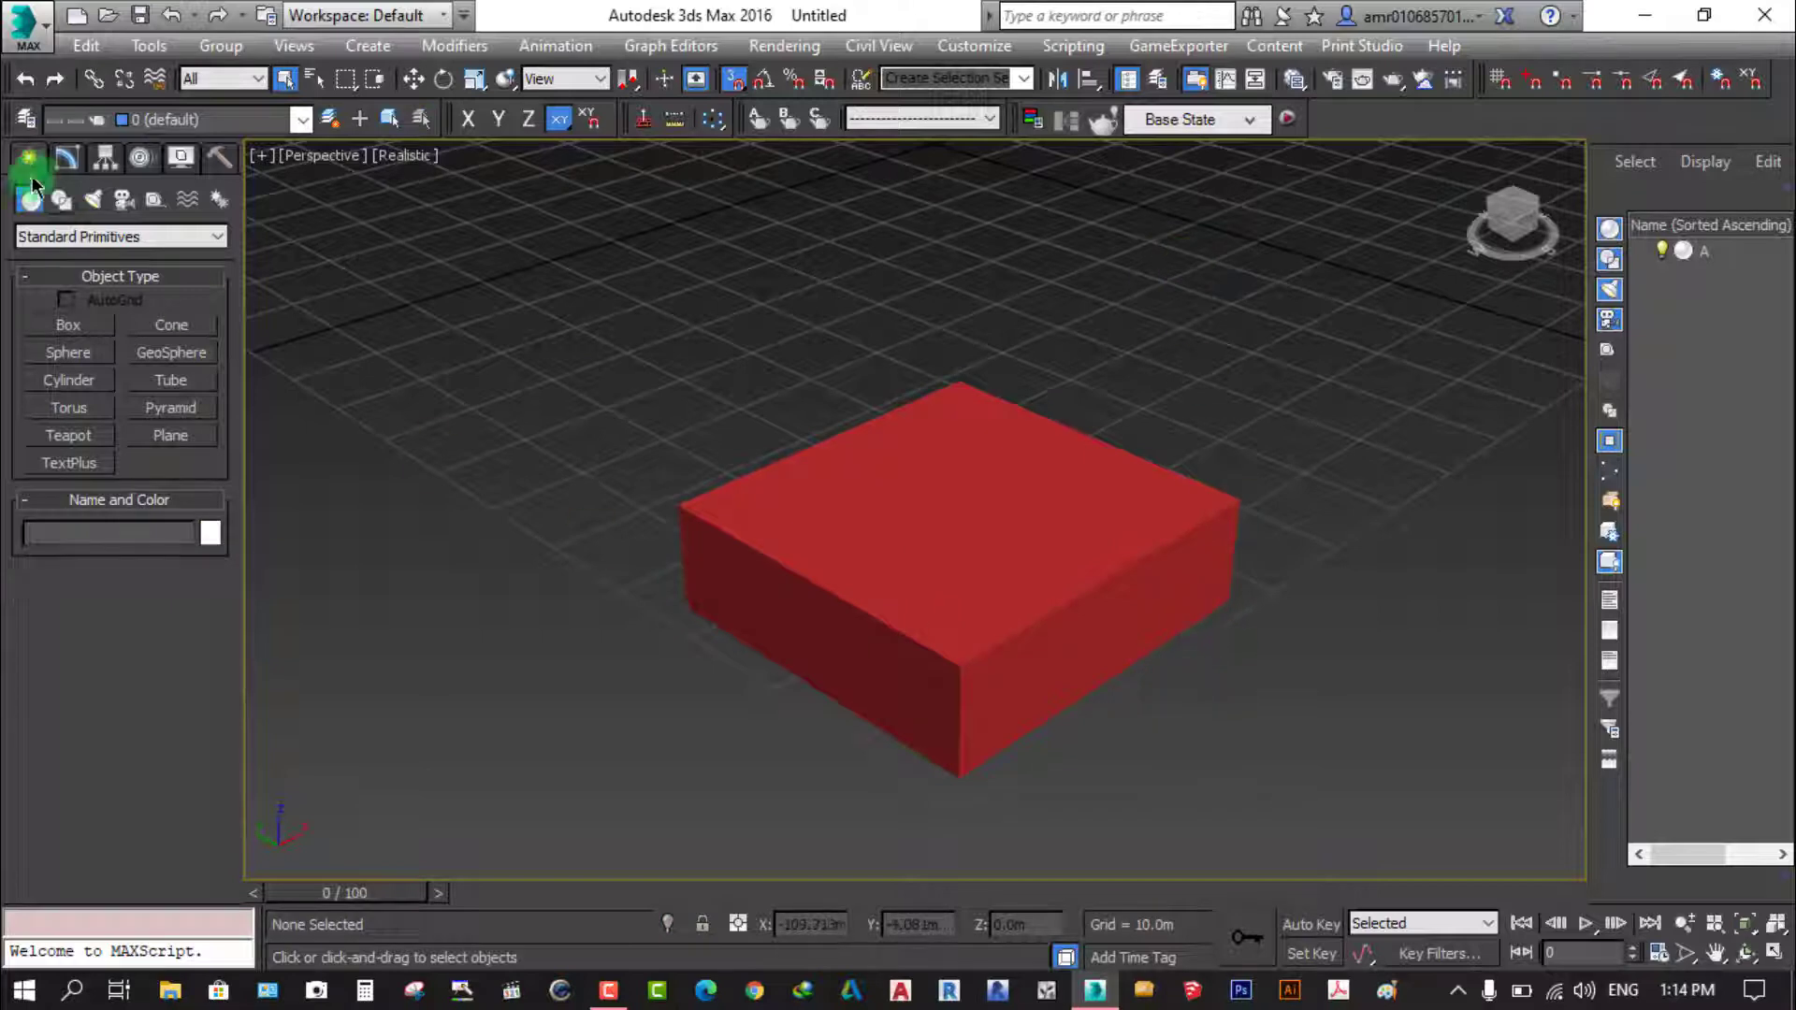
{"action": "left_click", "coordinate": [66, 155]}
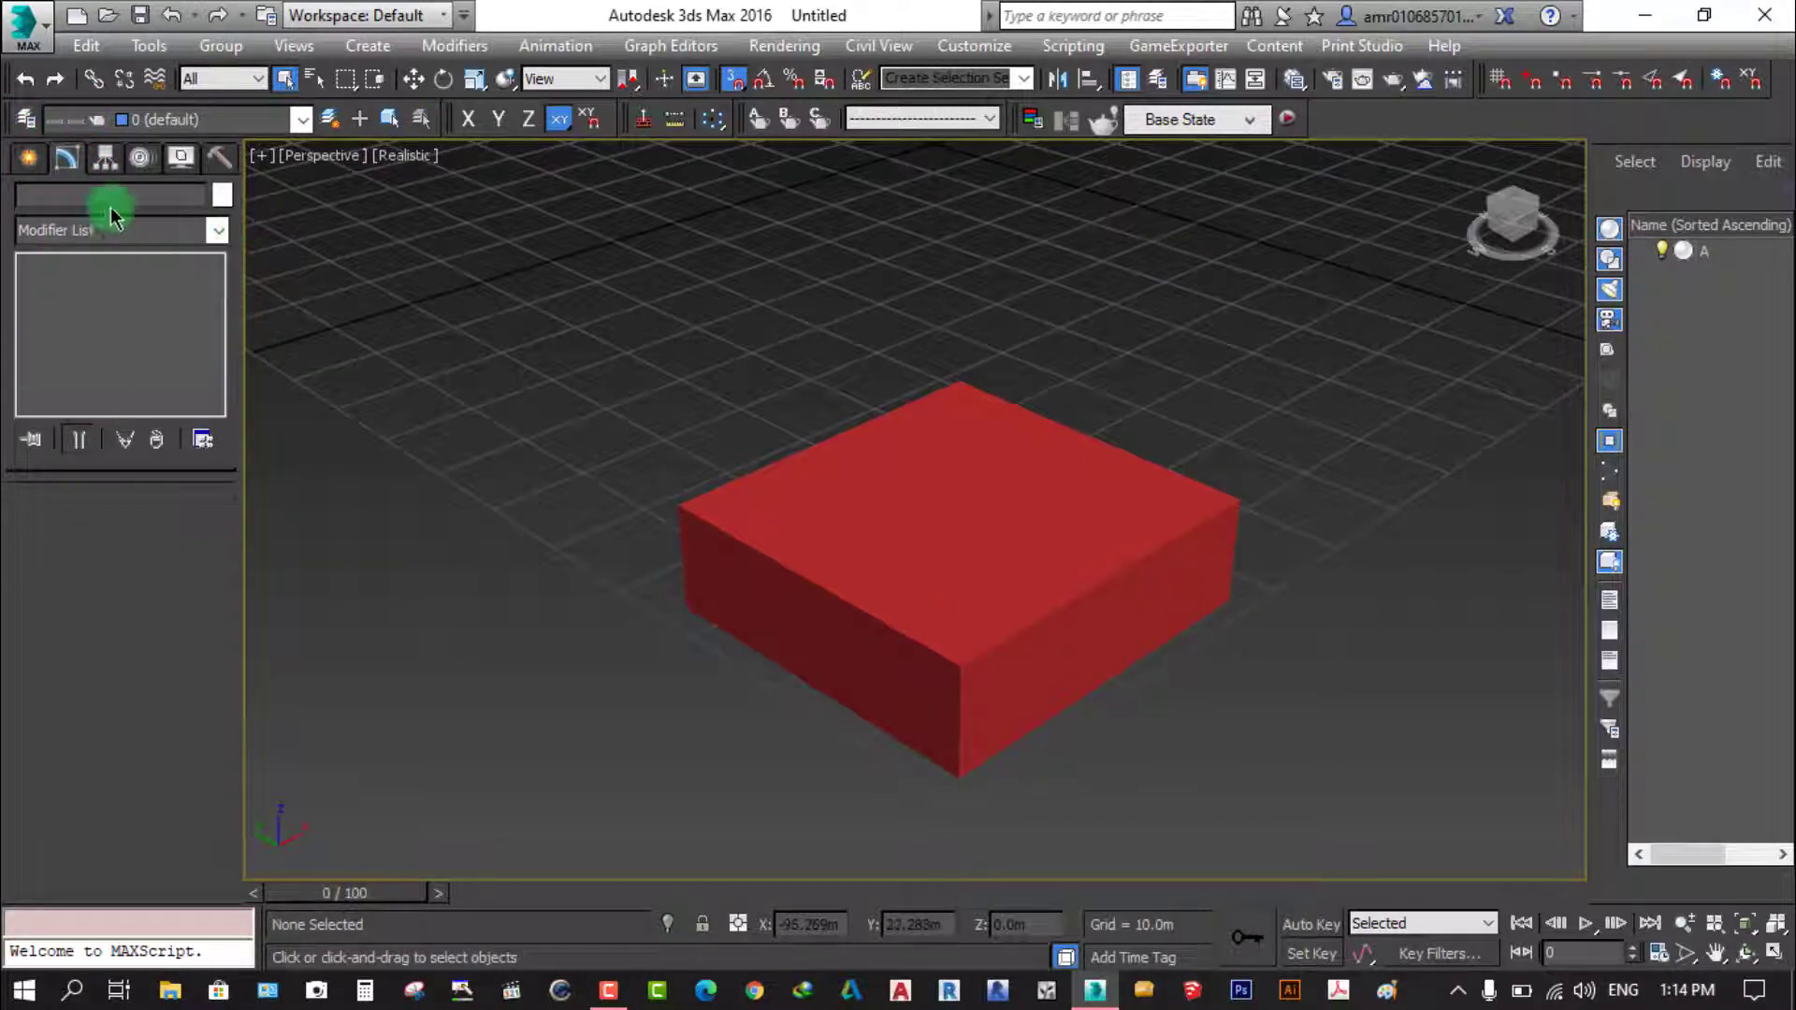
{"action": "left_click", "coordinate": [28, 156]}
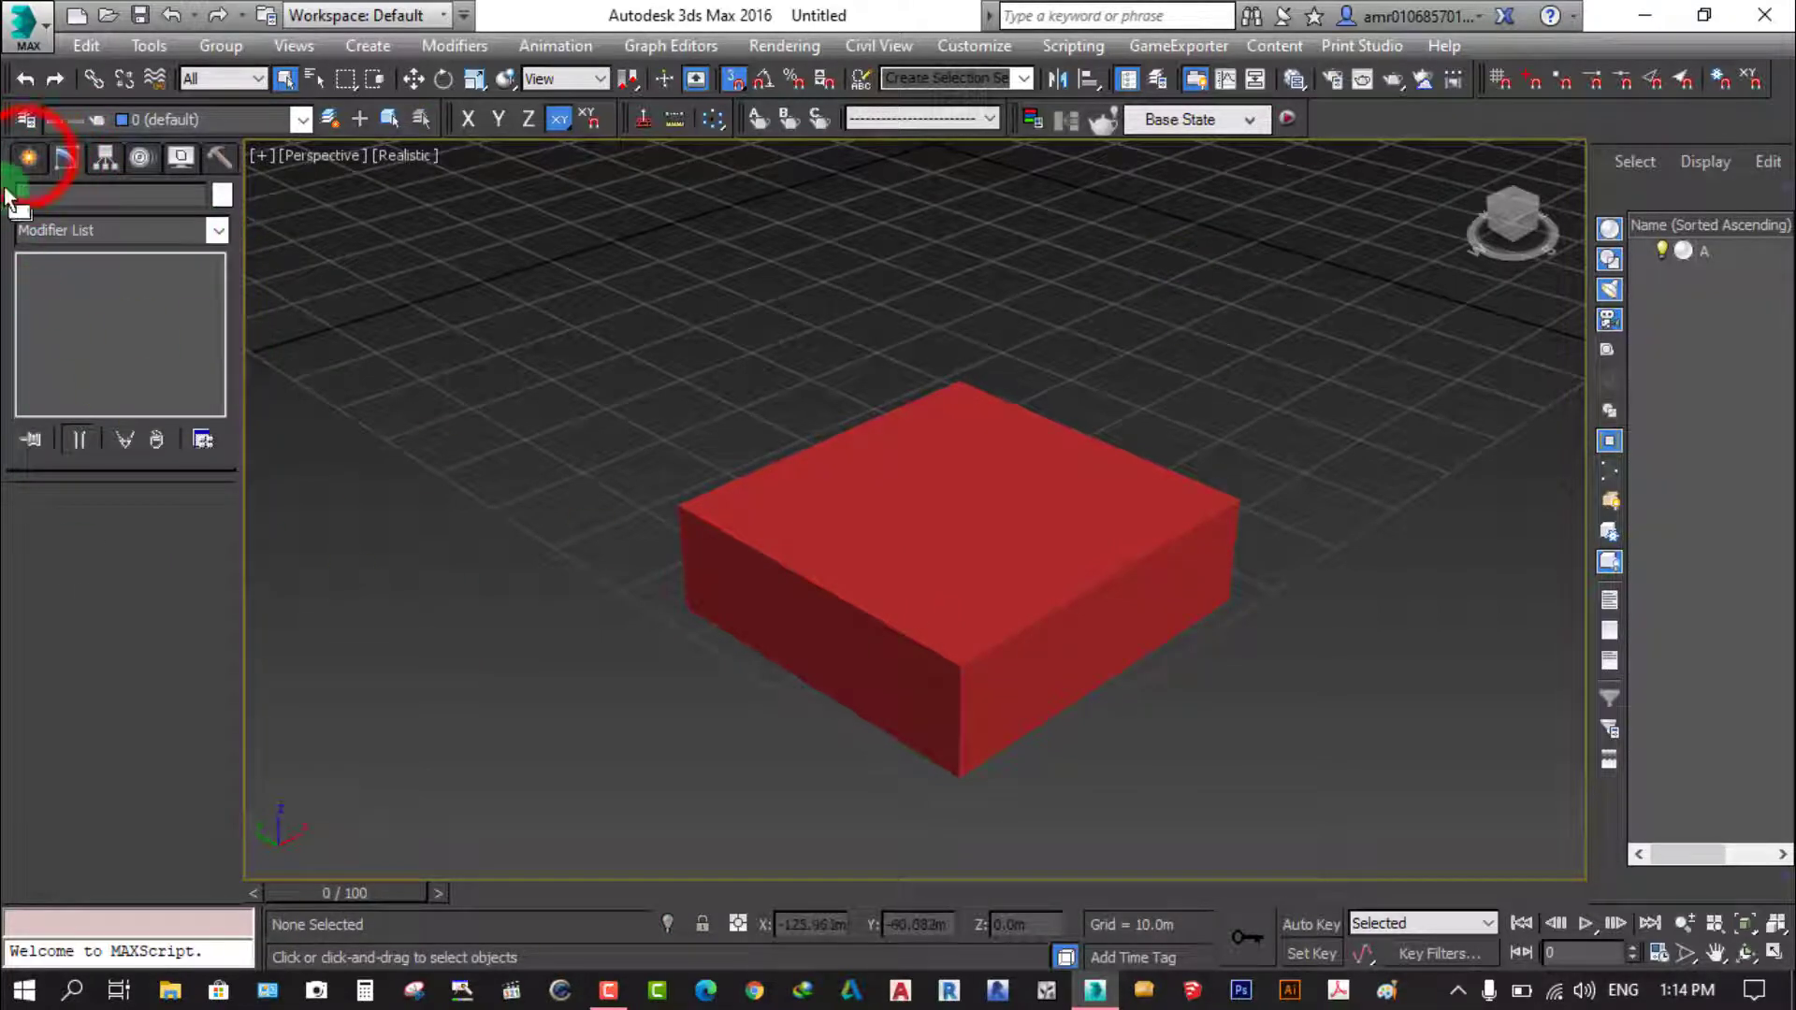
{"action": "left_click", "coordinate": [862, 590]}
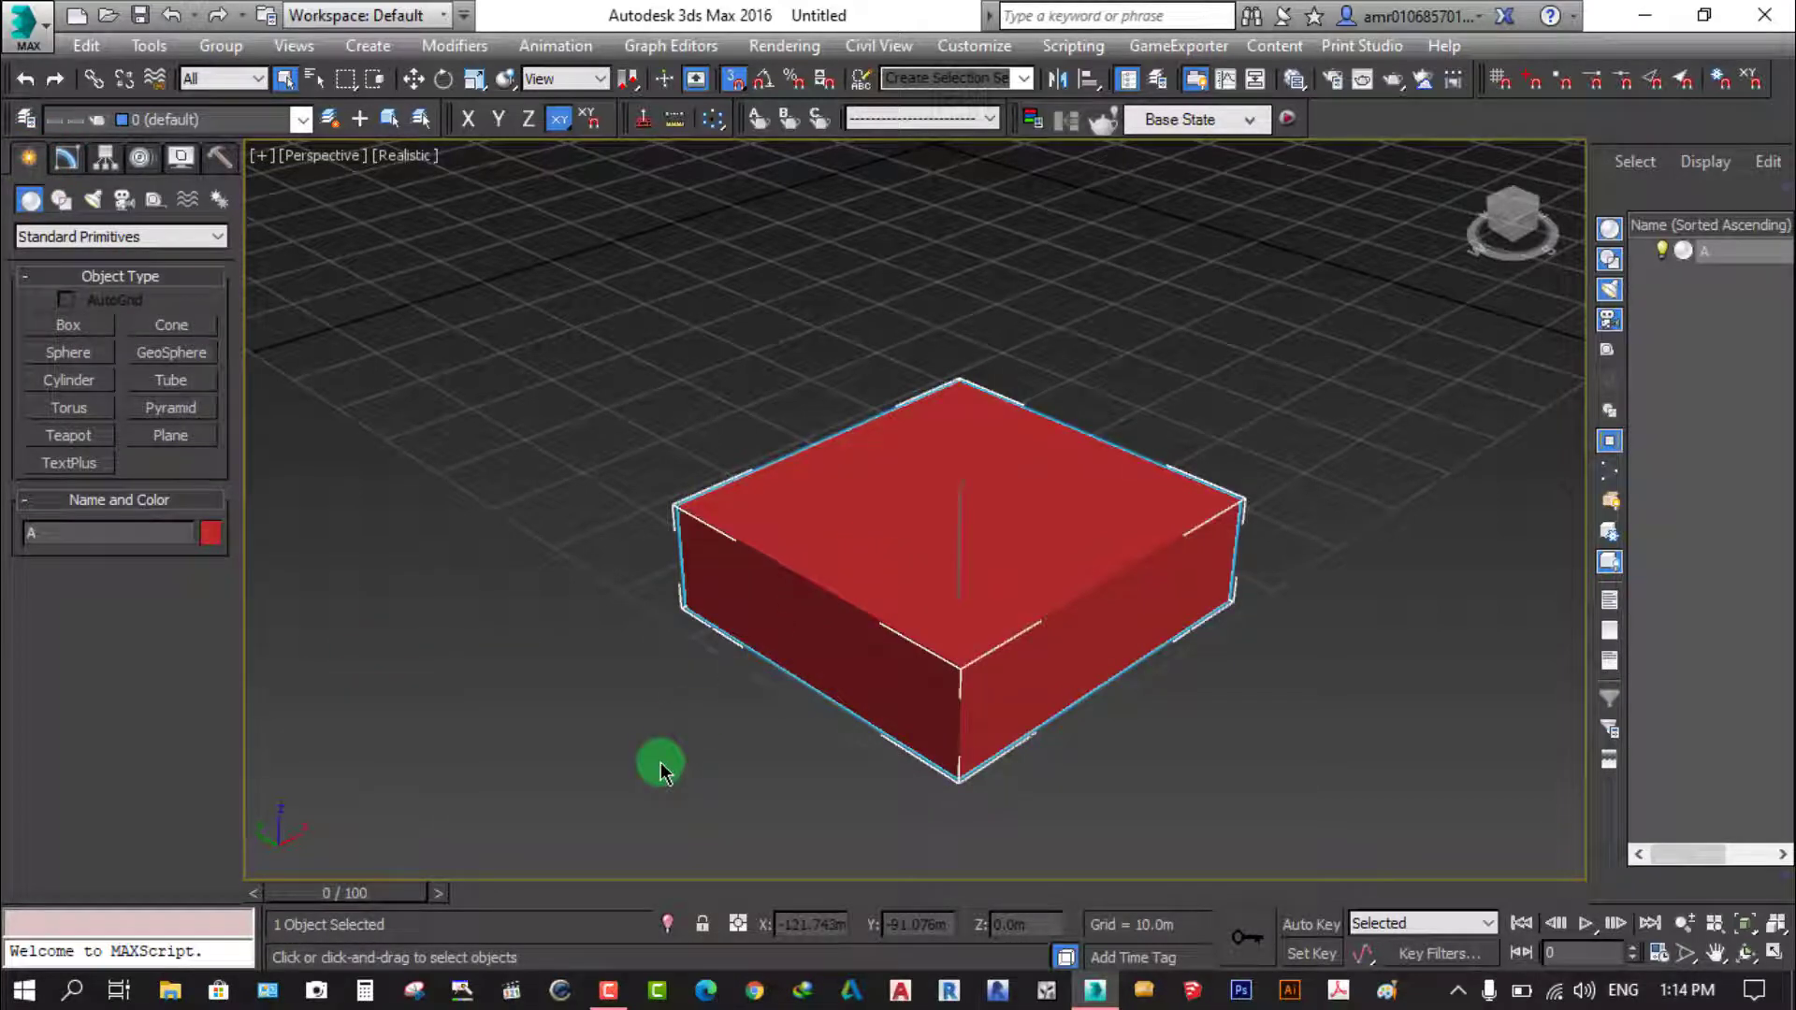
{"action": "left_click", "coordinate": [64, 161]}
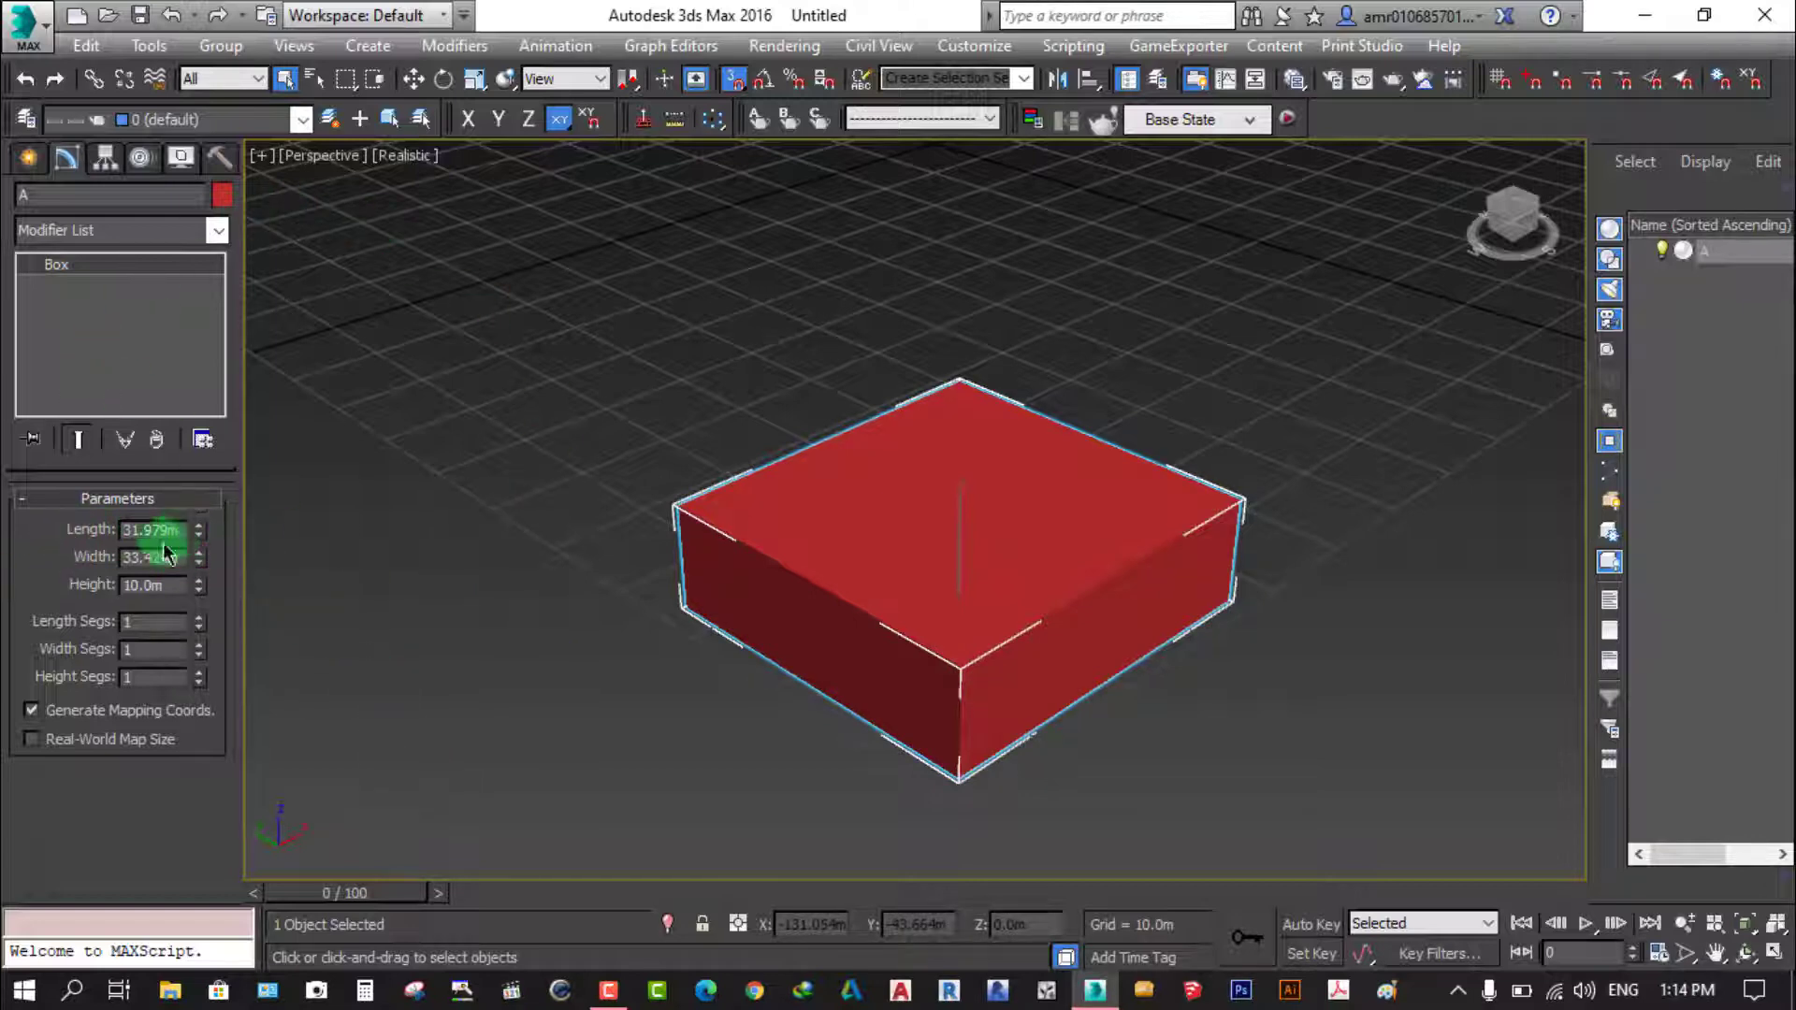
Set box A's Length to 10 m and Width to 20 m
{"action": "left_click", "coordinate": [132, 553]}
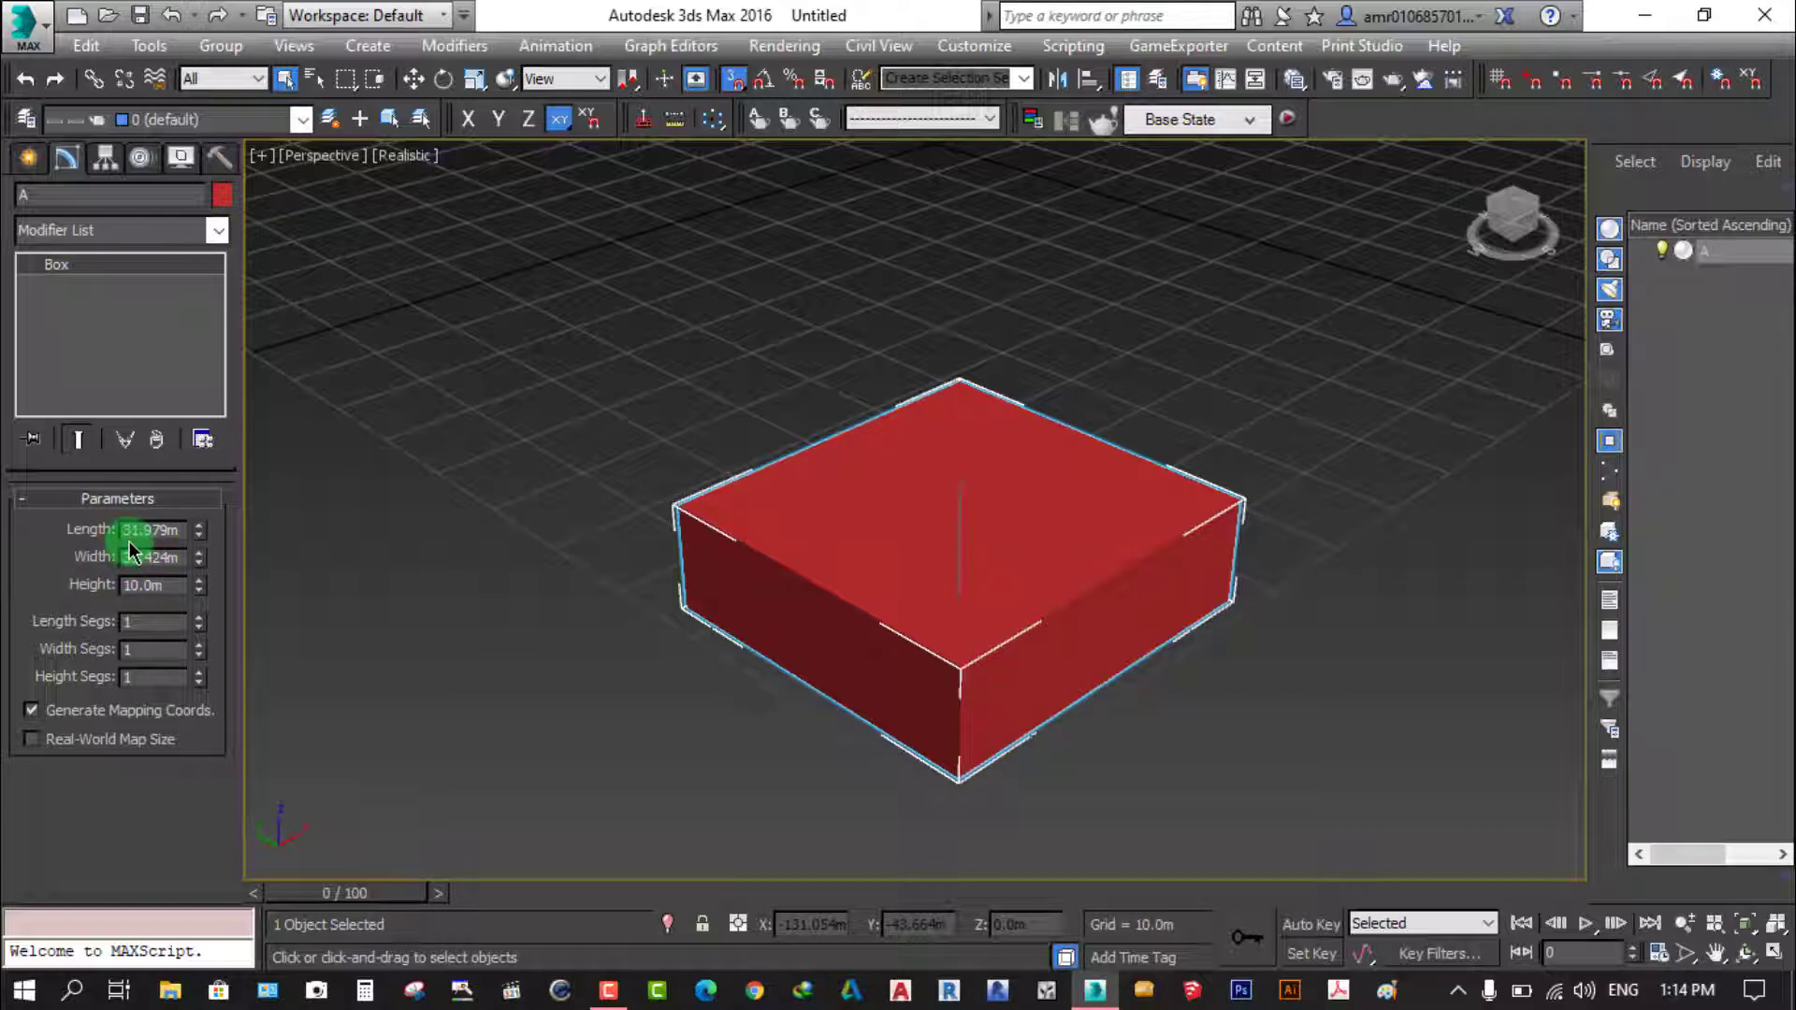
{"action": "left_click", "coordinate": [146, 627]}
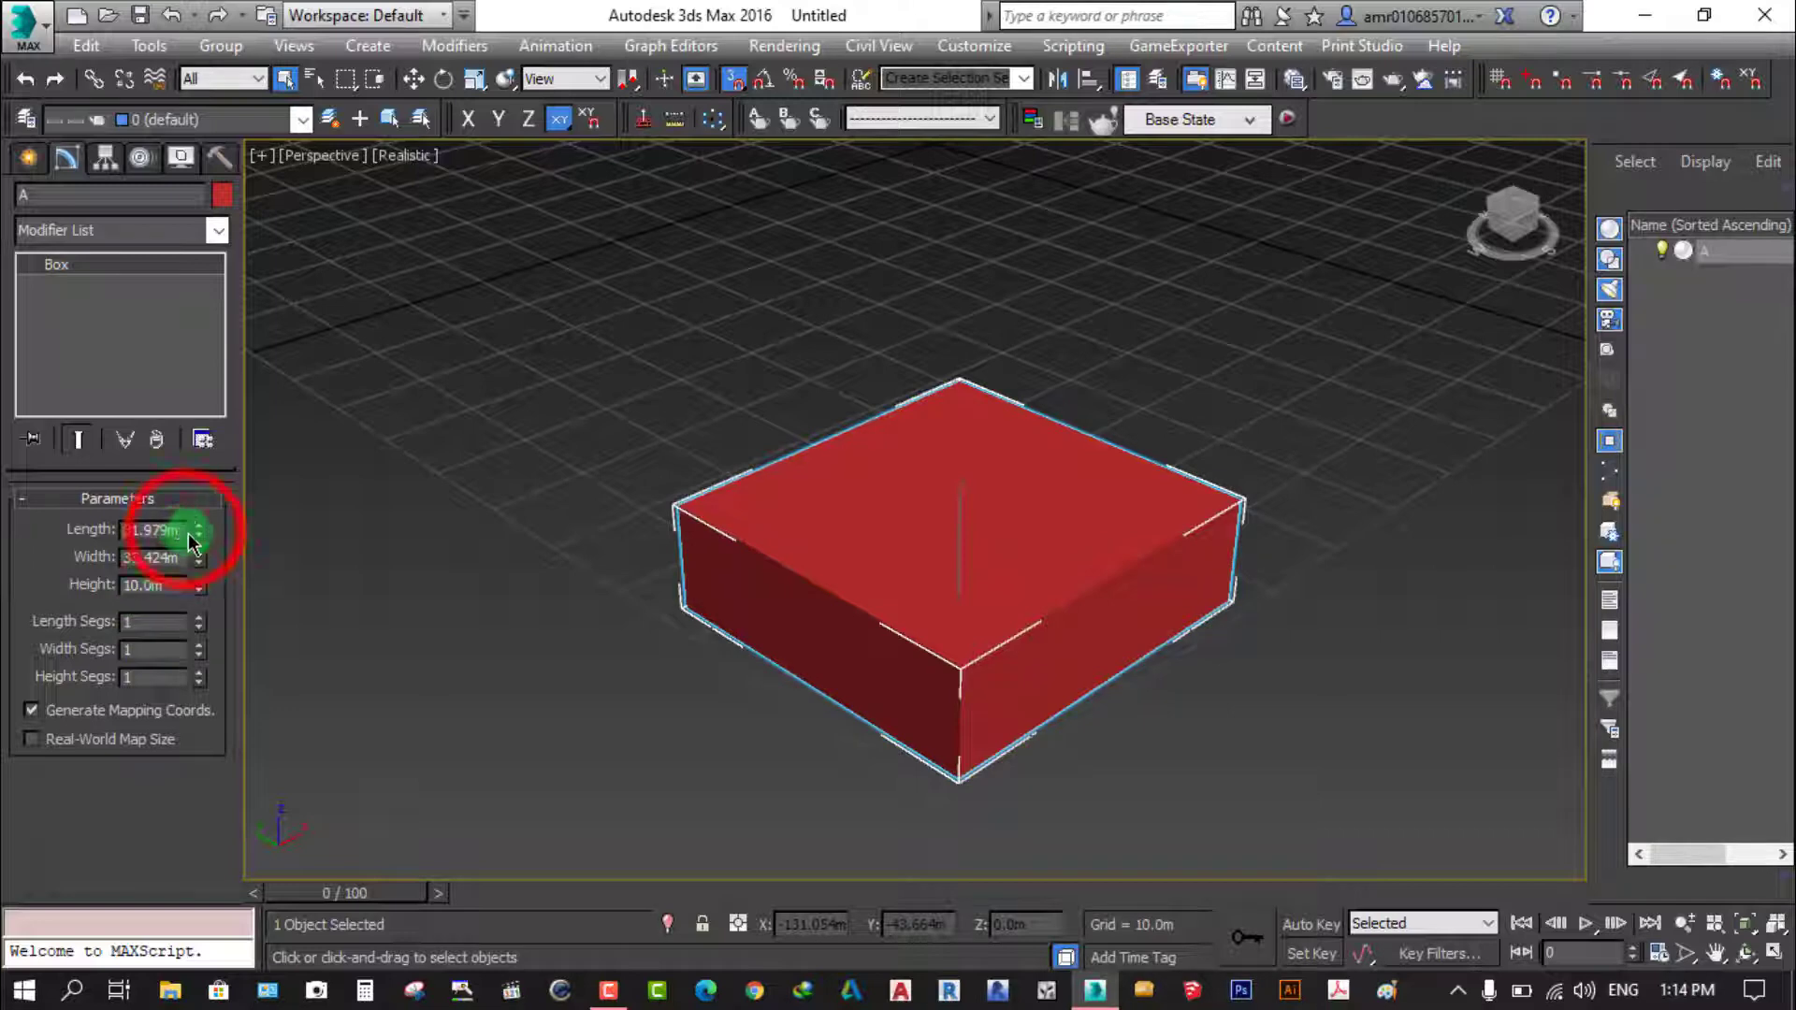
{"action": "left_click_drag", "start_coordinate": [186, 529], "coordinate": [73, 525]}
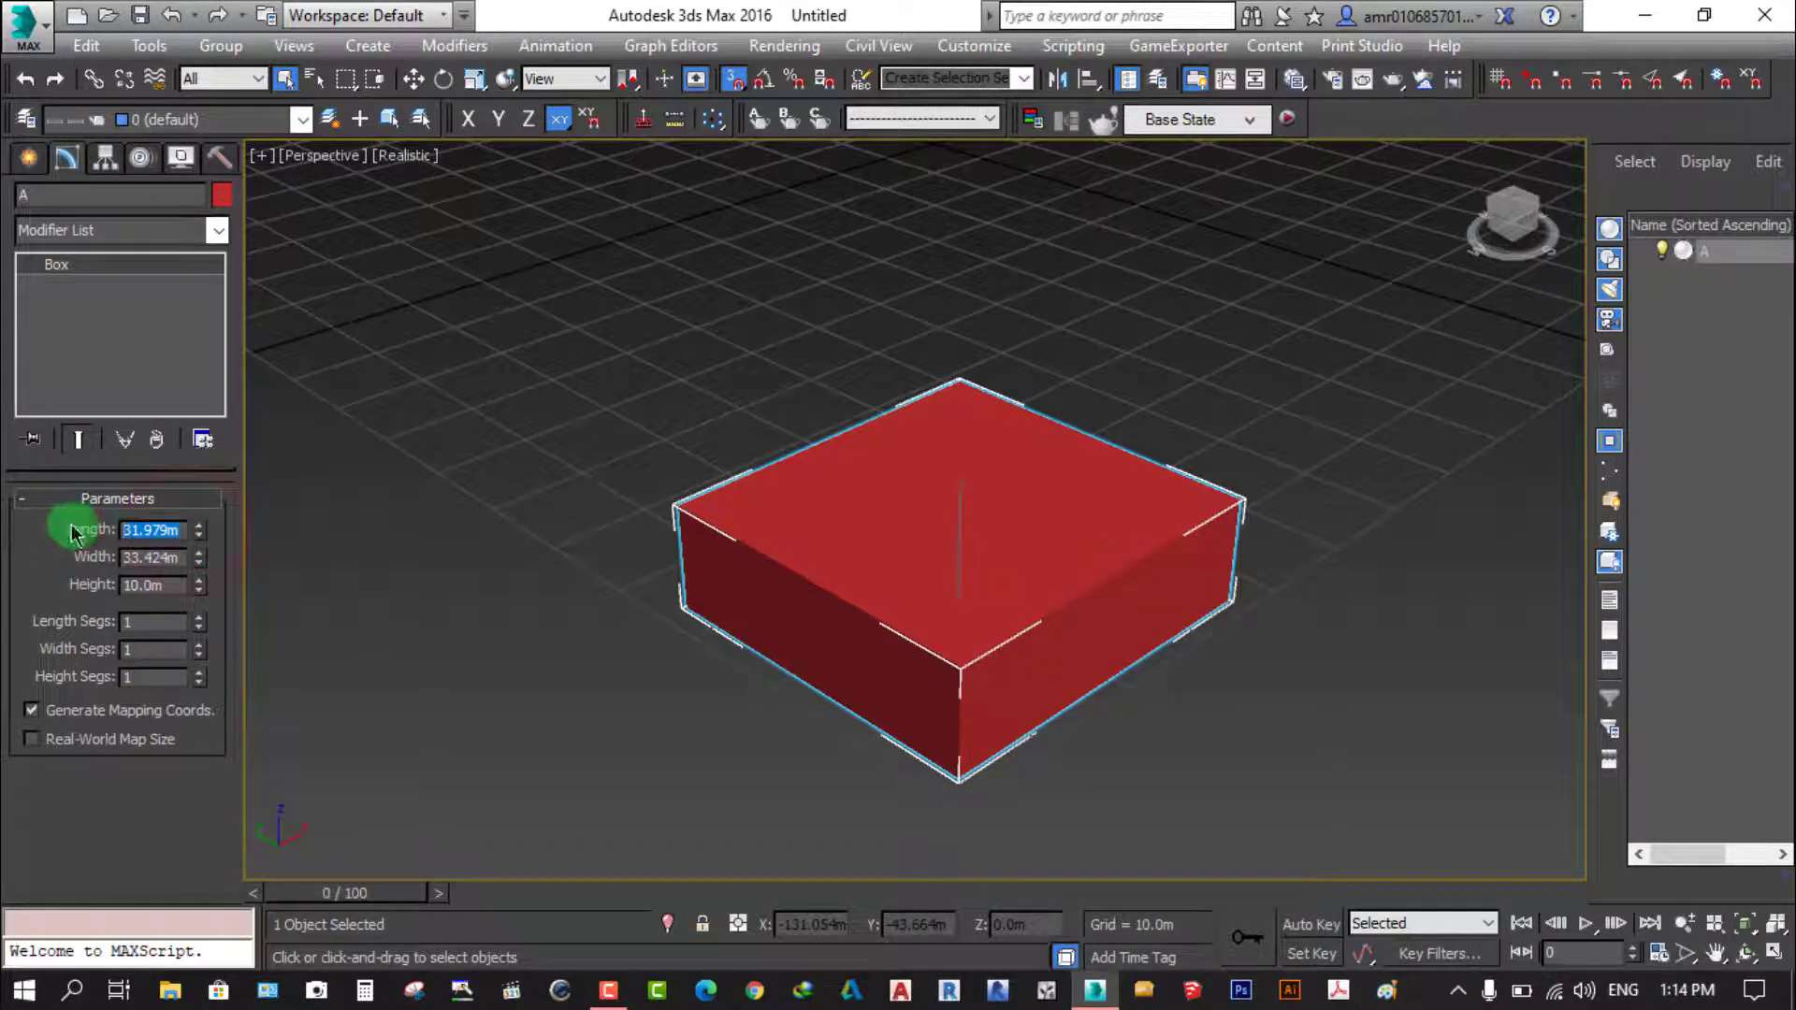
{"action": "type", "text": "10"}
{"action": "key", "text": "Return"}
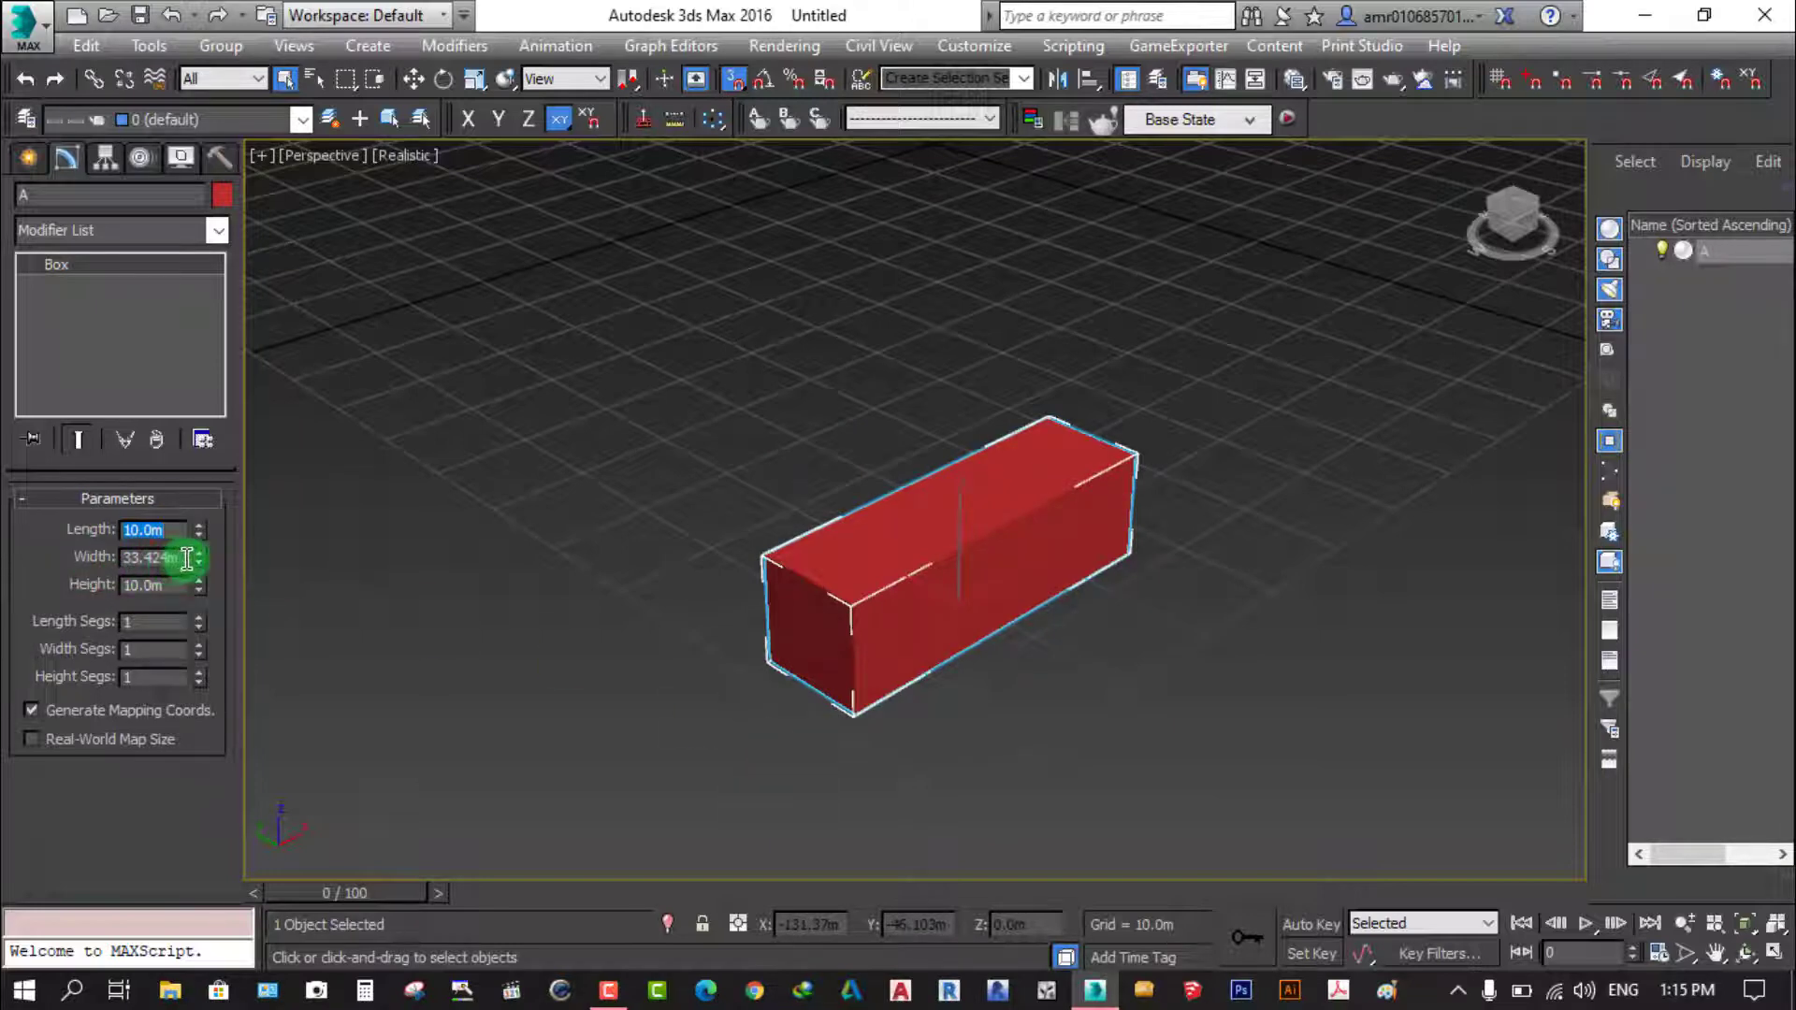
{"action": "left_click_drag", "start_coordinate": [185, 558], "coordinate": [48, 561]}
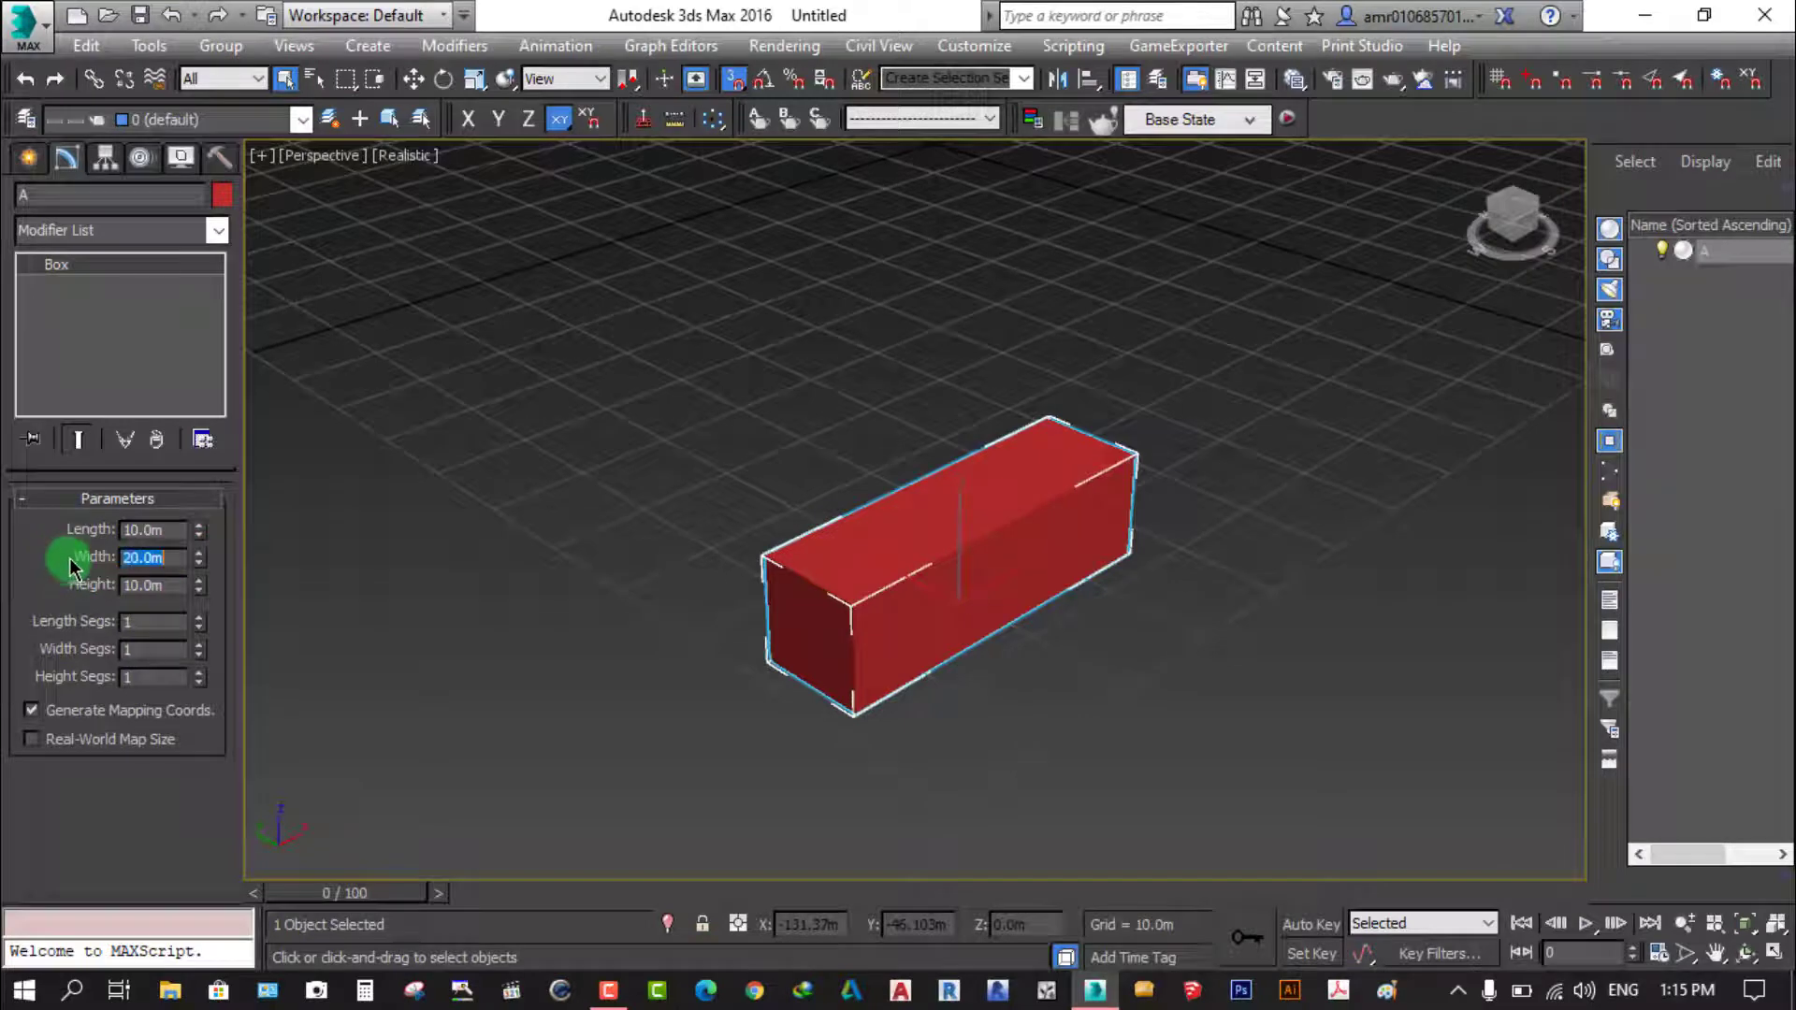
{"action": "scroll", "coordinate": [986, 608], "scroll_direction": "up", "scroll_amount": 5}
{"action": "scroll", "coordinate": [987, 608], "scroll_direction": "down", "scroll_amount": 5}
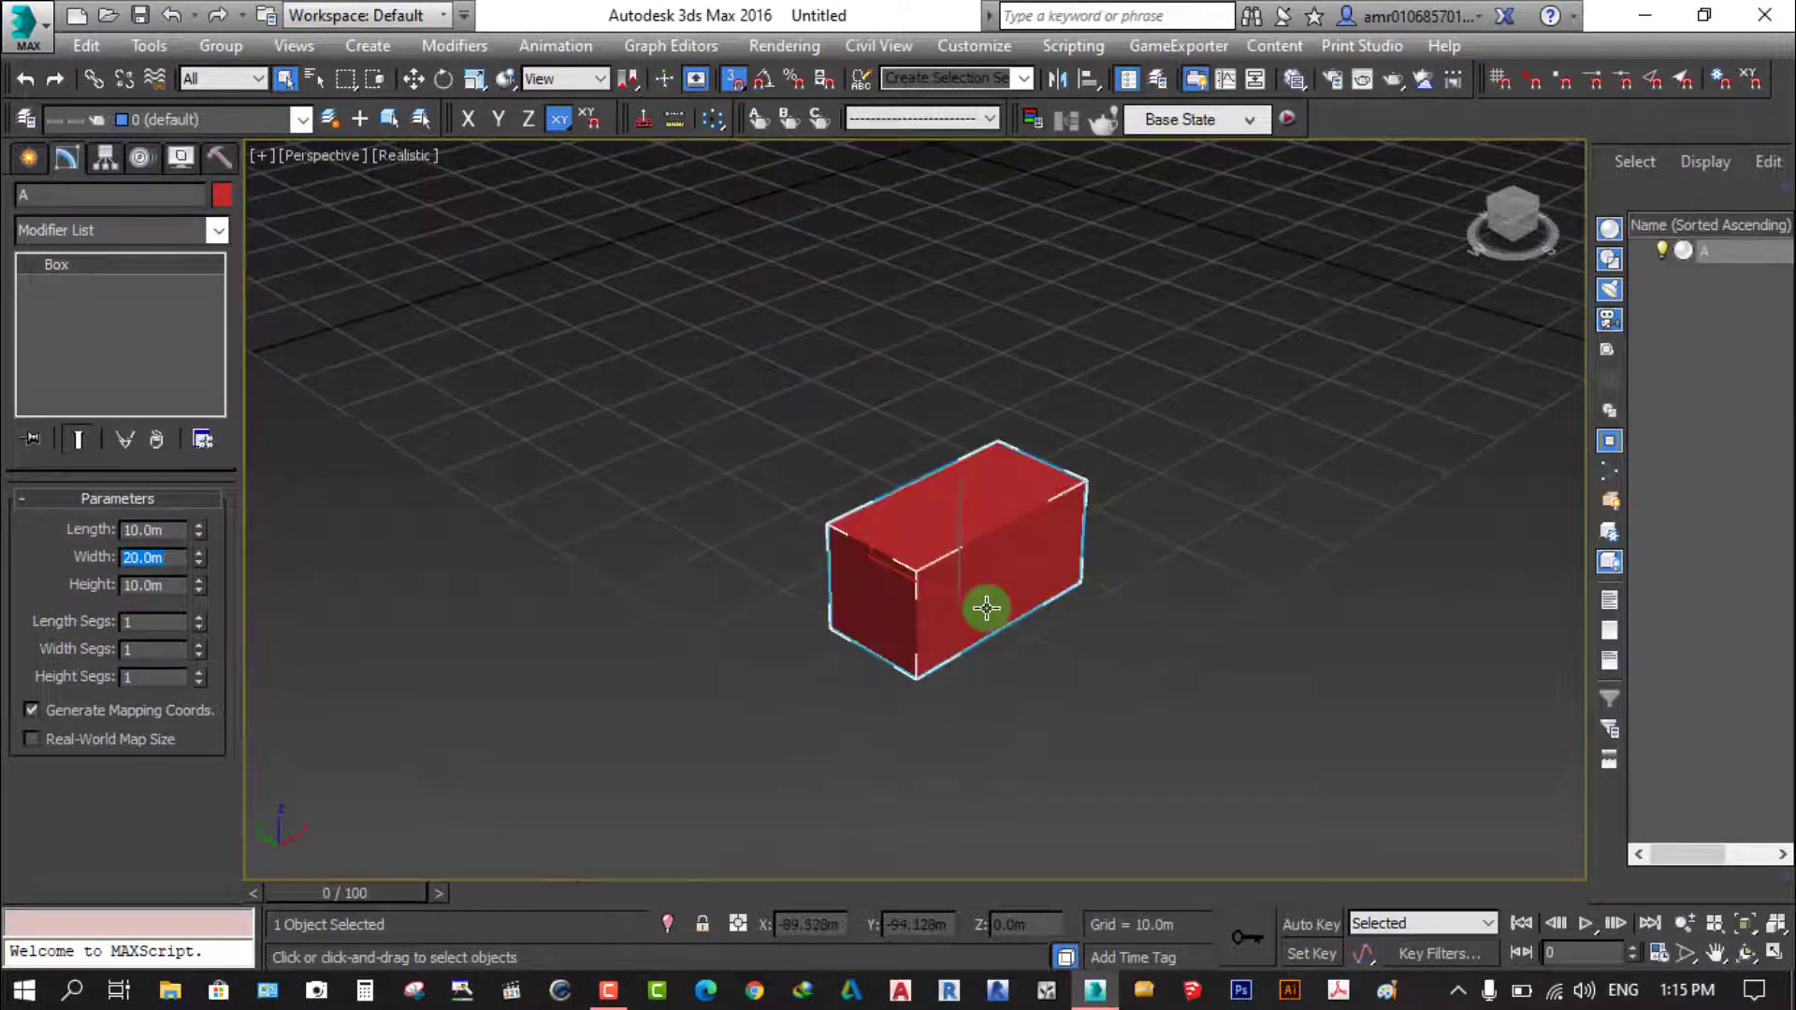
{"action": "middle_click_drag", "start_coordinate": [982, 609], "coordinate": [985, 642]}
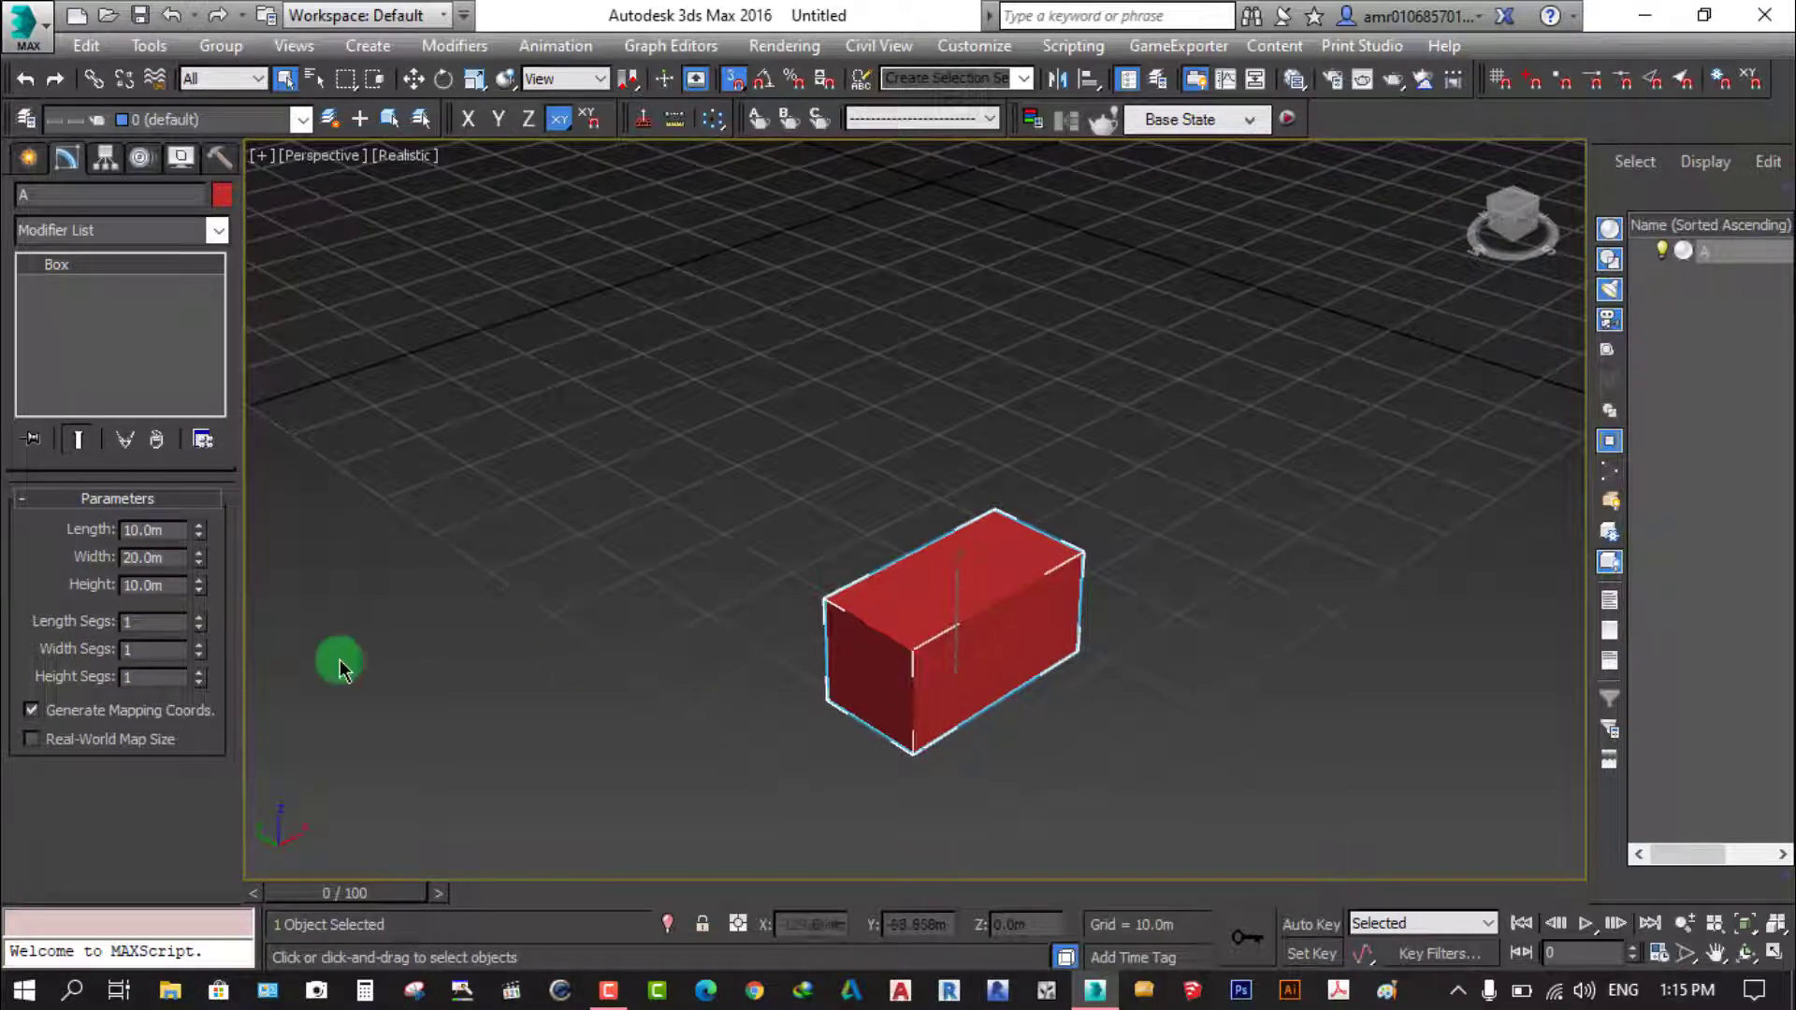
Set box A's Height to 15 m and deselect the box
{"action": "left_click", "coordinate": [141, 619]}
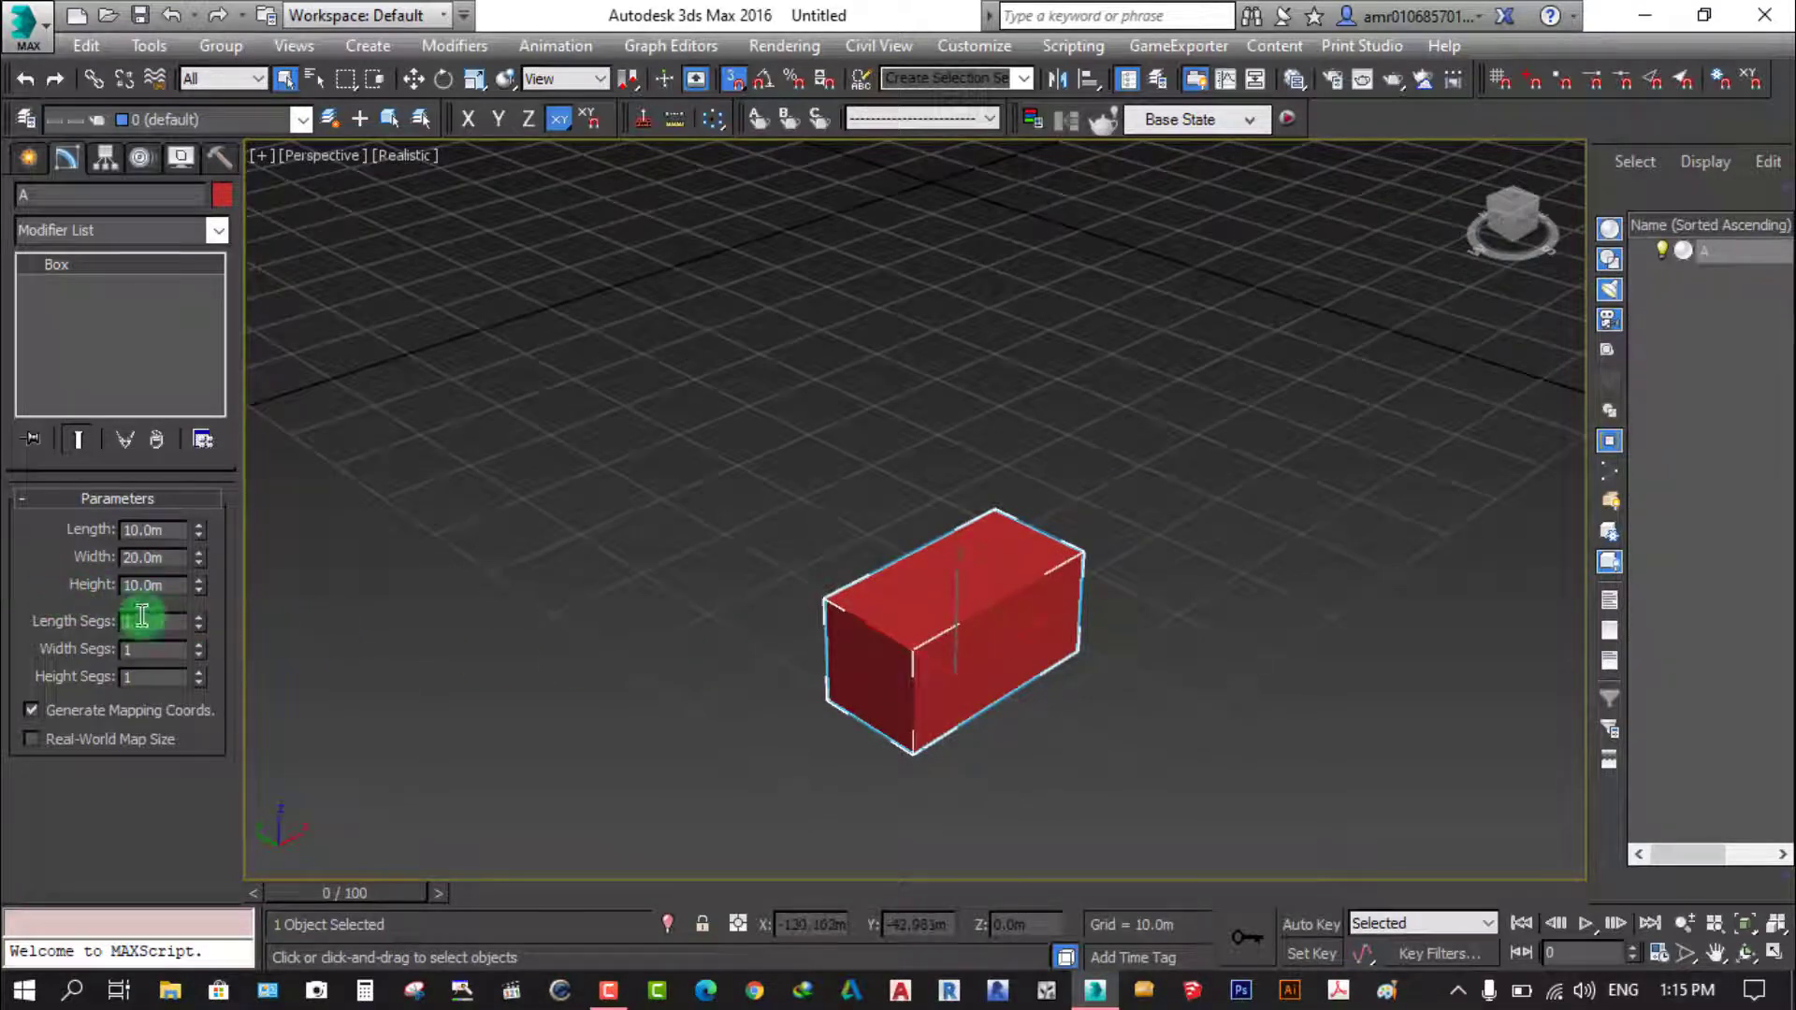
{"action": "left_click", "coordinate": [185, 584]}
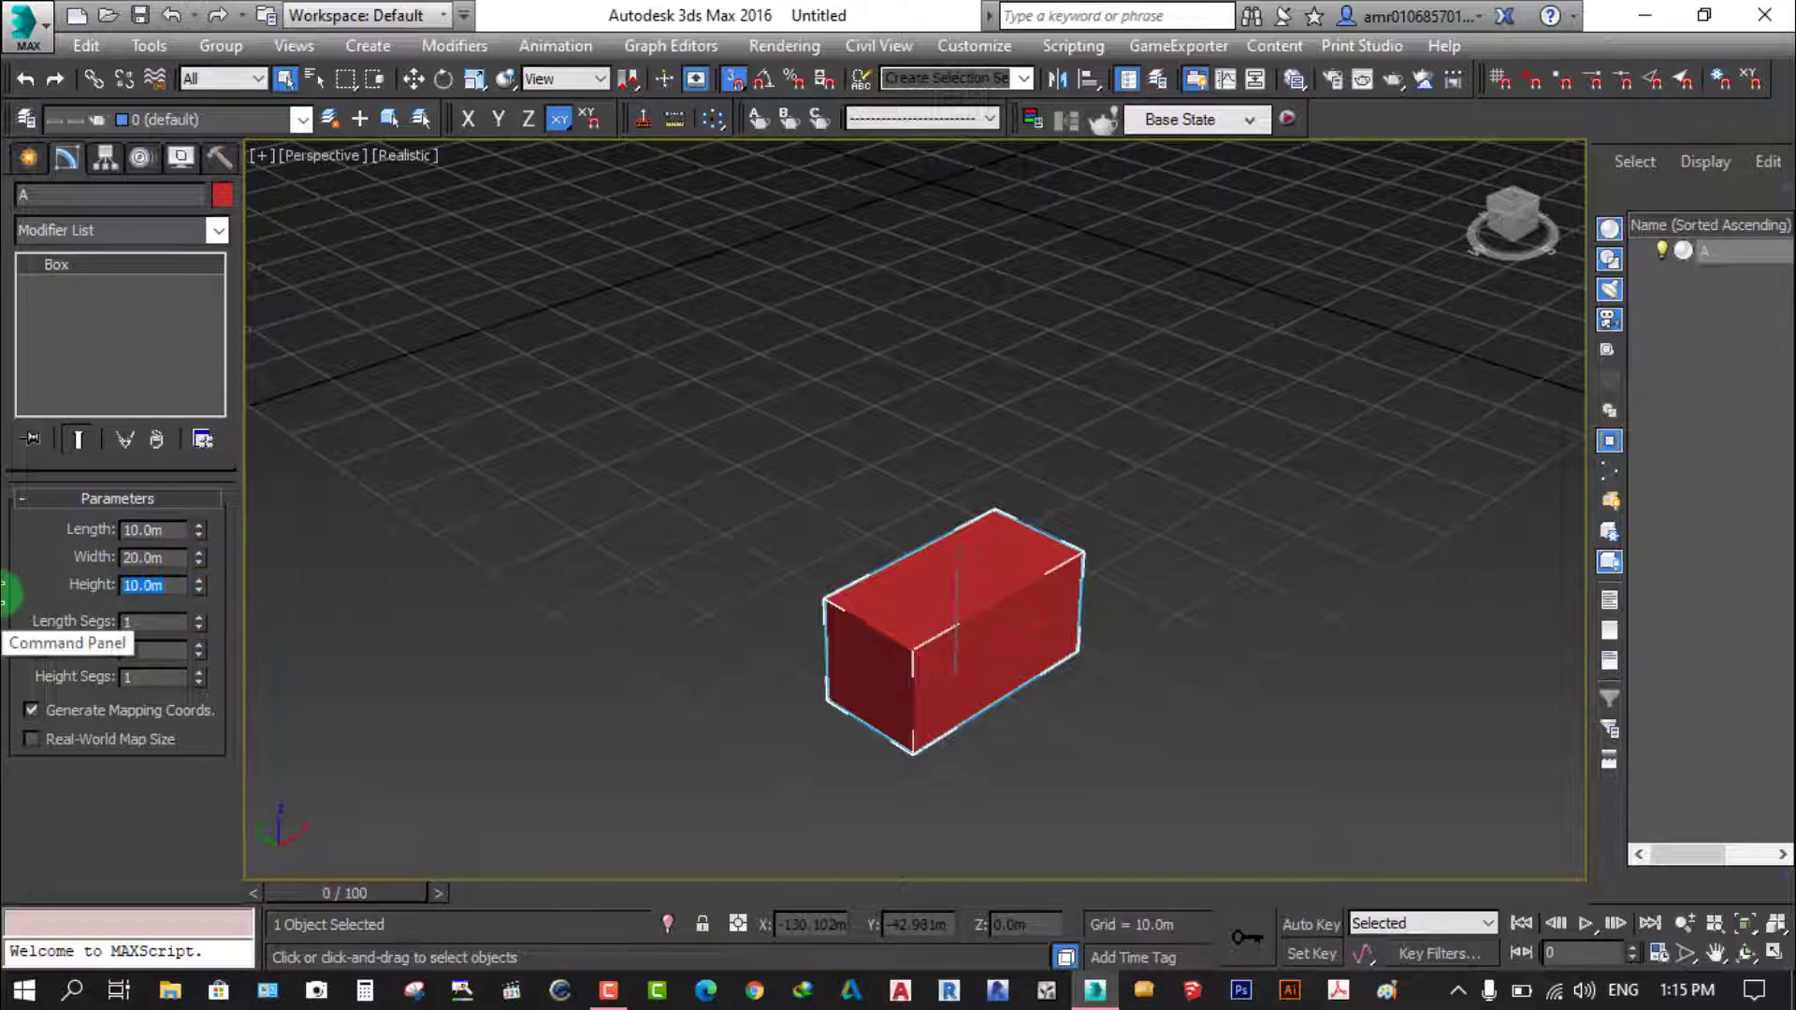
{"action": "type", "text": "15"}
{"action": "key", "text": "Return"}
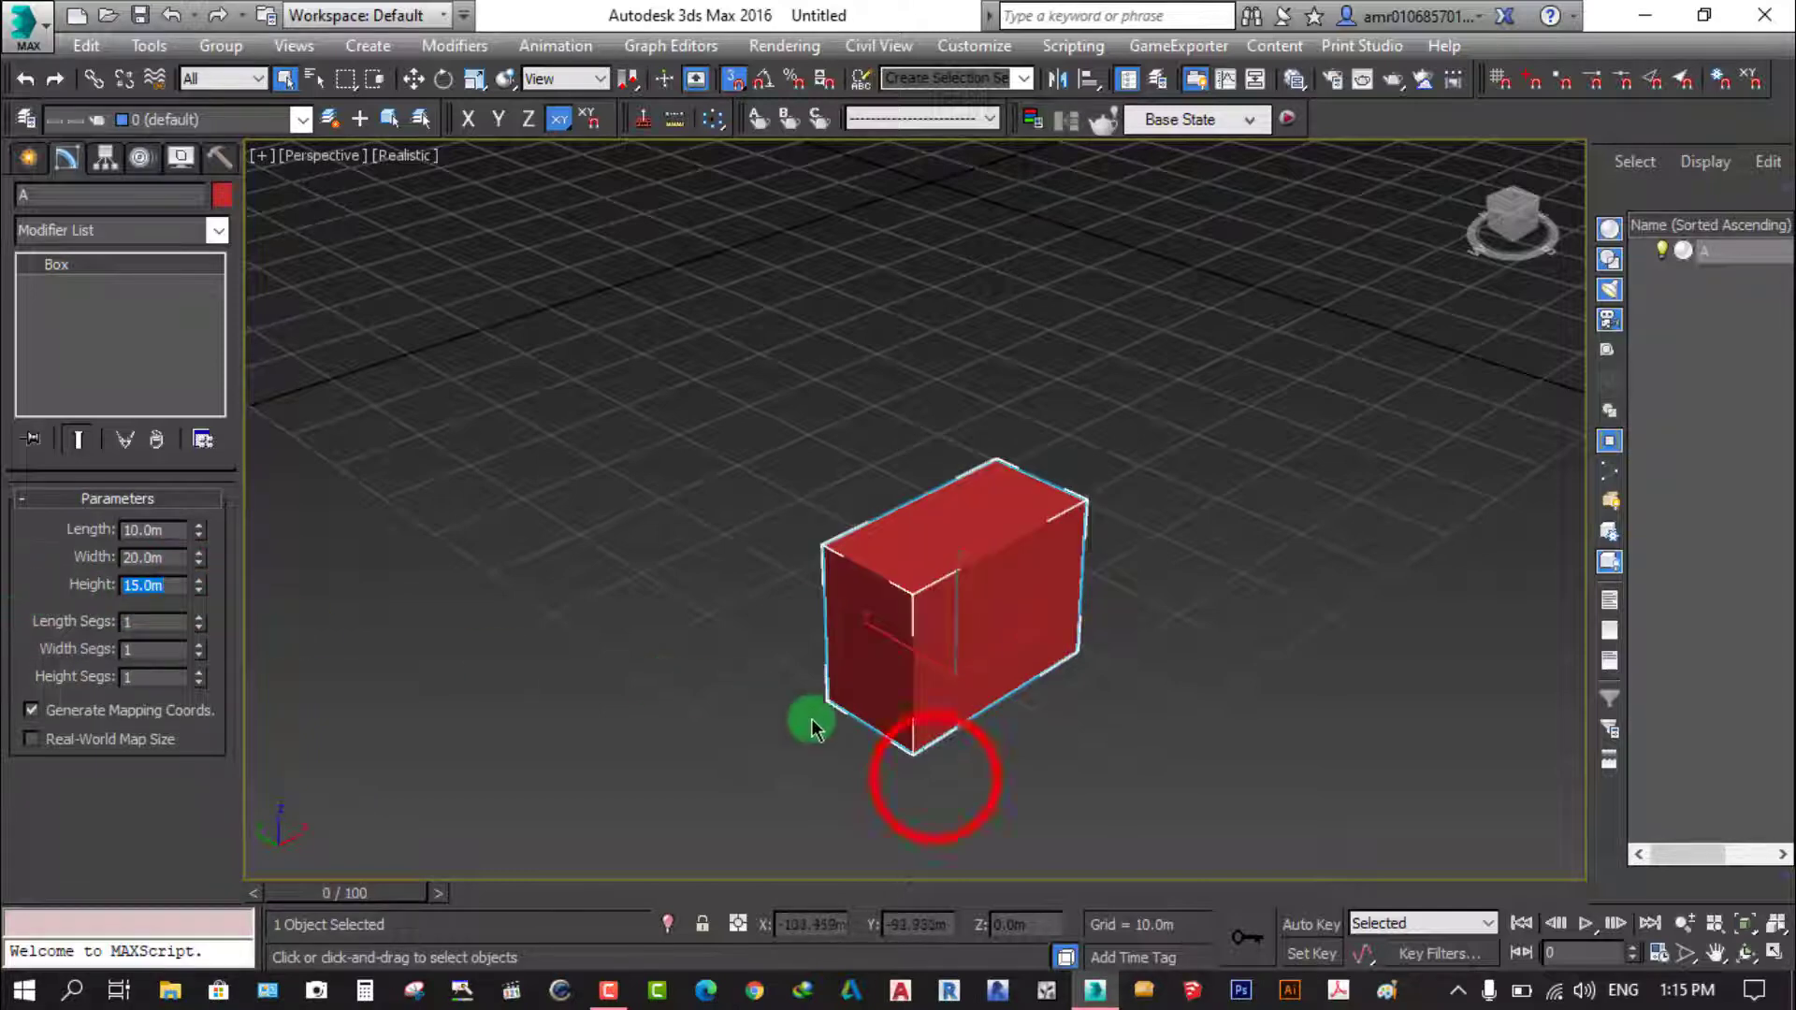
{"action": "left_click", "coordinate": [935, 783]}
{"action": "scroll", "coordinate": [938, 733], "scroll_direction": "up", "scroll_amount": 5}
Zoom and orbit the Perspective view to inspect the resized box
{"action": "scroll", "coordinate": [938, 730], "scroll_direction": "down", "scroll_amount": 5}
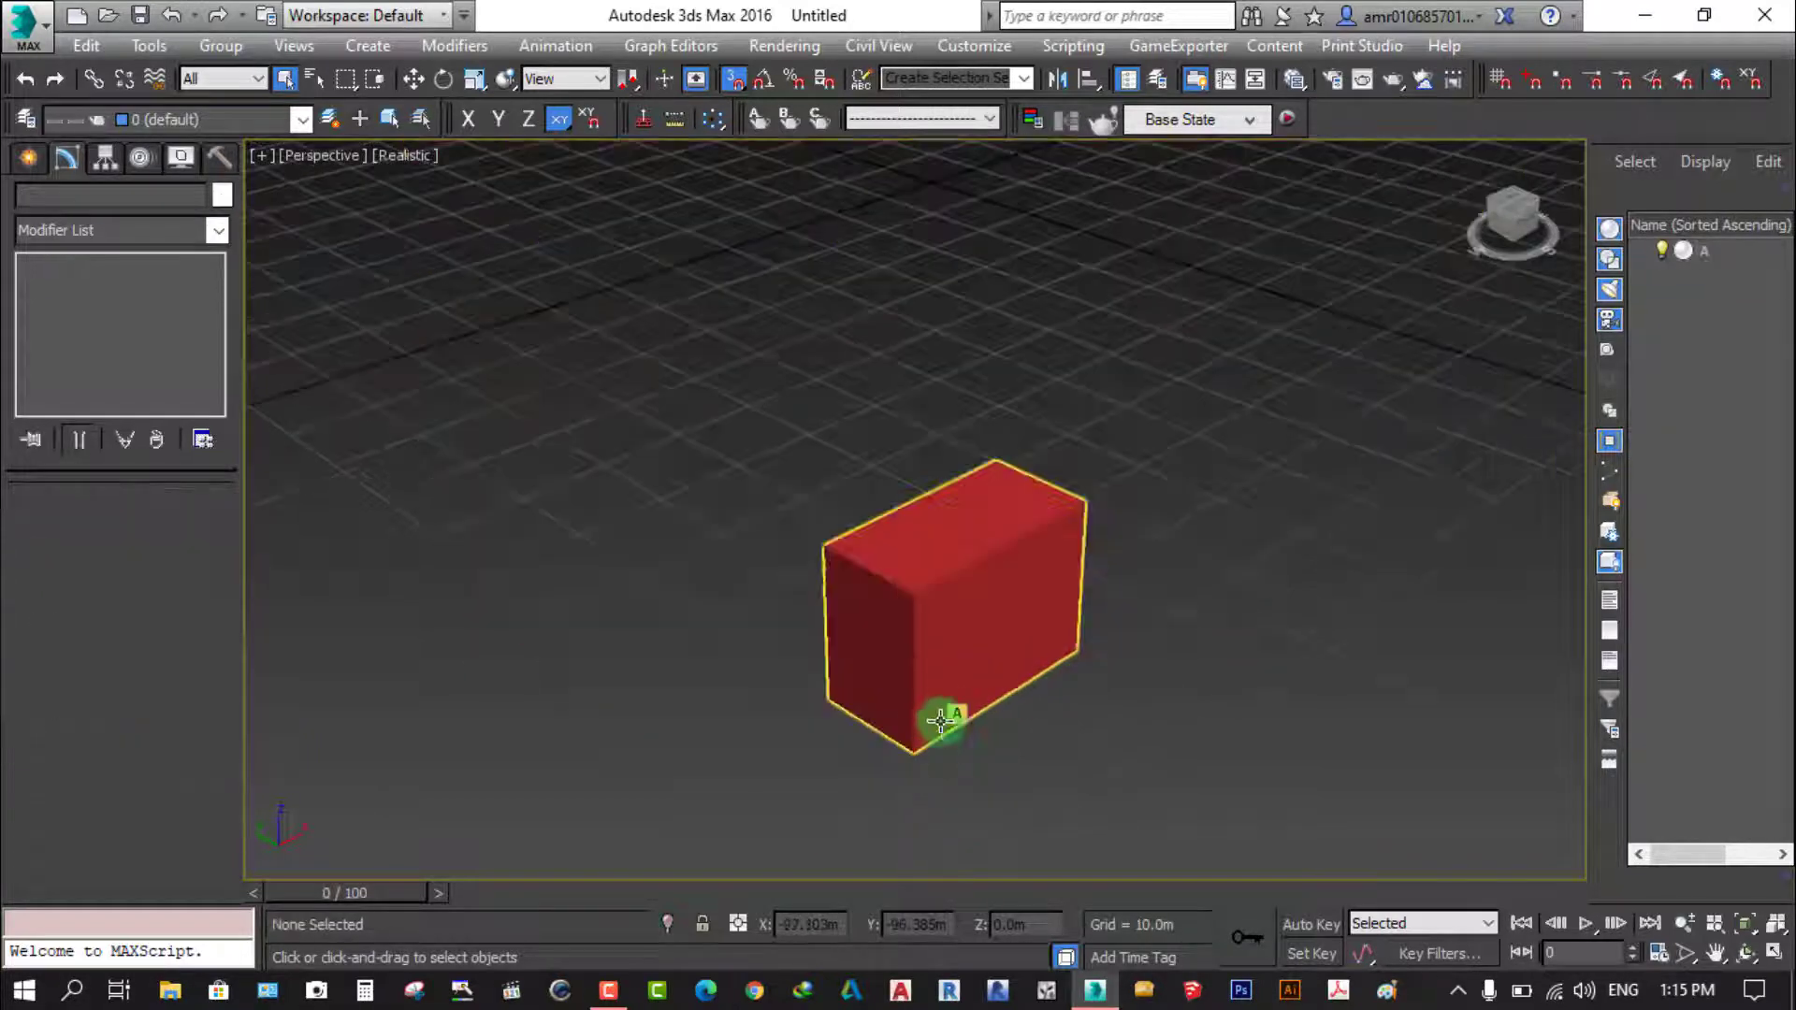
{"action": "mouse_move", "coordinate": [938, 726]}
{"action": "middle_mouse_down"}
{"action": "mouse_move", "coordinate": [975, 682]}
{"action": "mouse_move", "coordinate": [943, 681]}
{"action": "middle_mouse_up"}
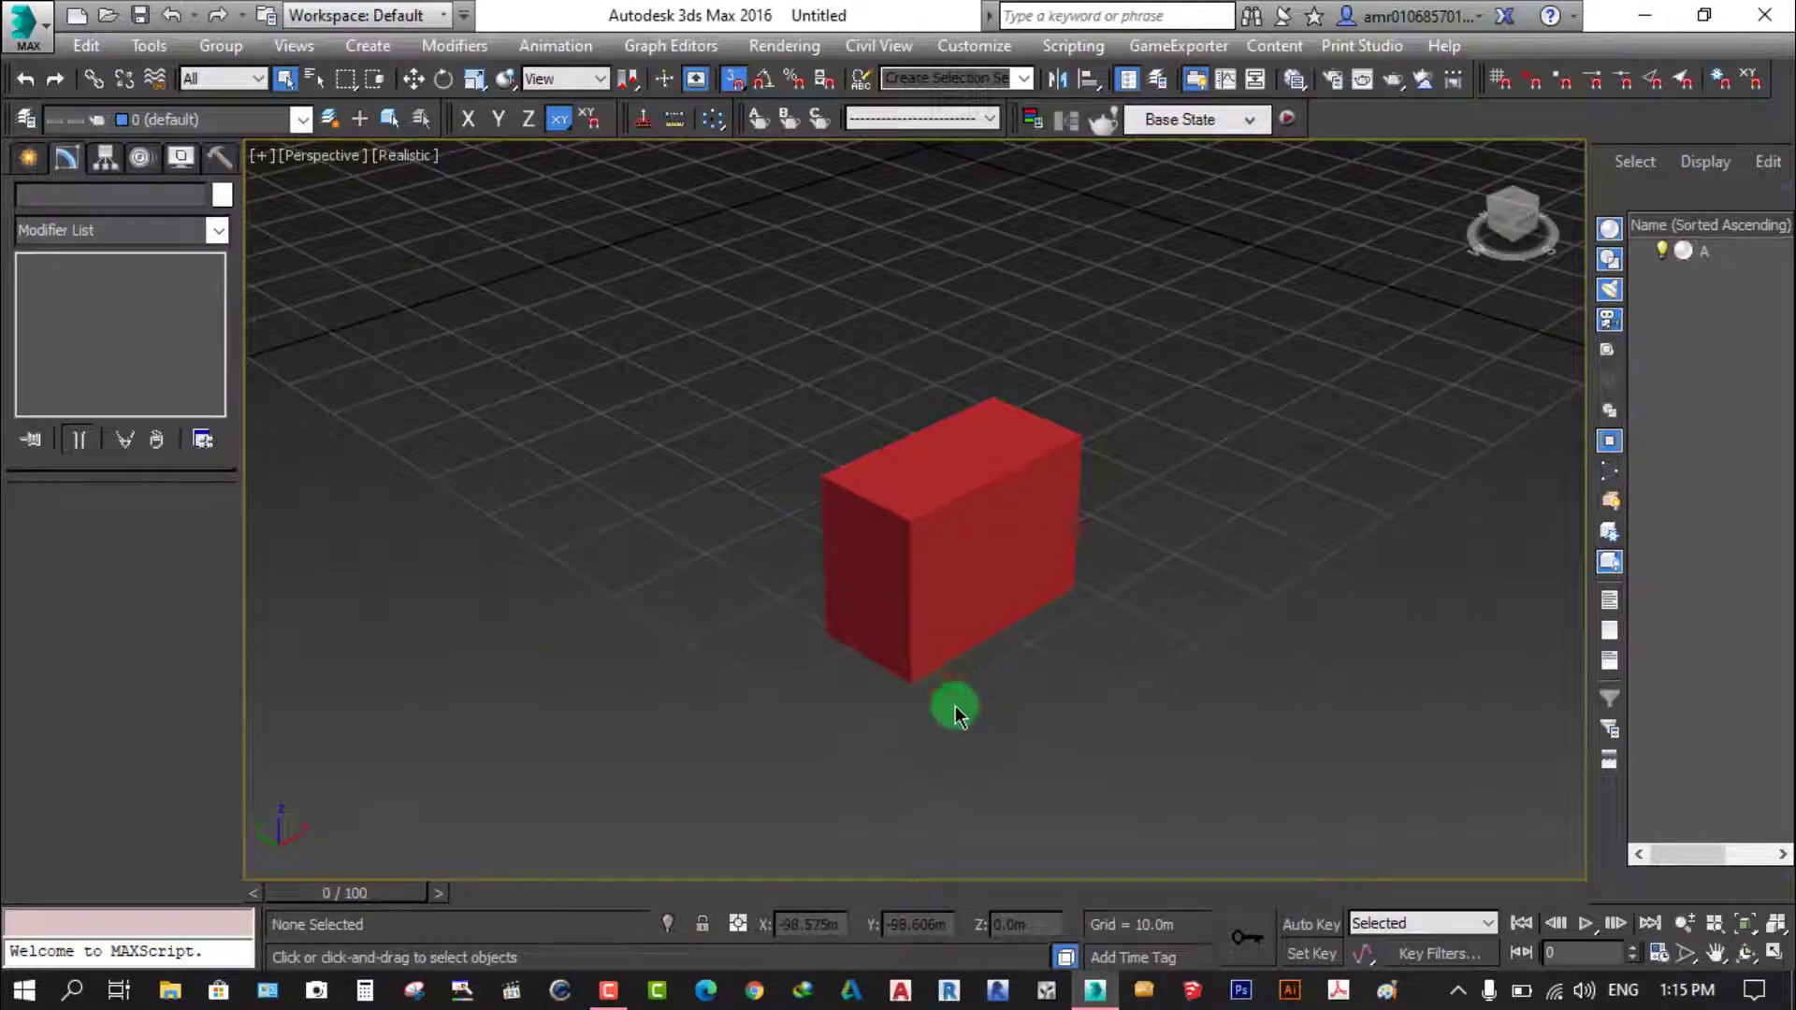
{"action": "left_click", "coordinate": [949, 513]}
{"action": "scroll", "coordinate": [947, 509], "scroll_direction": "up", "scroll_amount": 5}
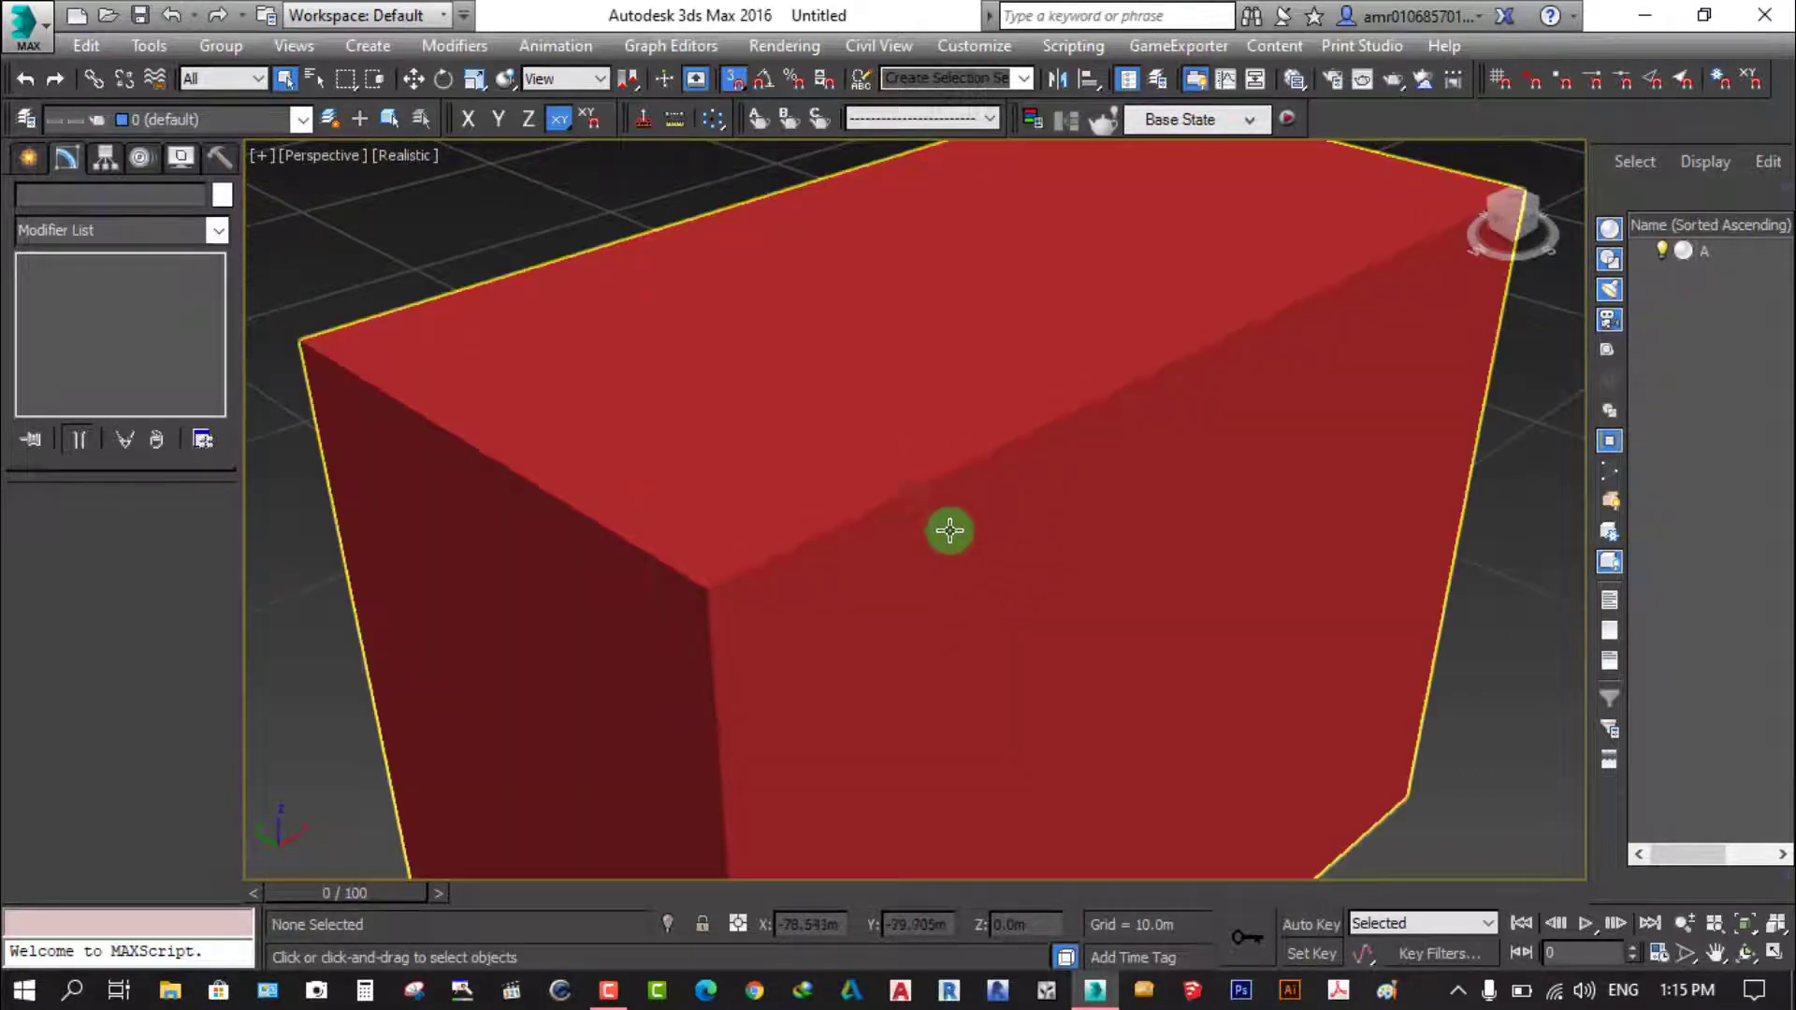
{"action": "scroll", "coordinate": [954, 519], "scroll_direction": "up", "scroll_amount": 3}
{"action": "scroll", "coordinate": [956, 518], "scroll_direction": "up", "scroll_amount": 2}
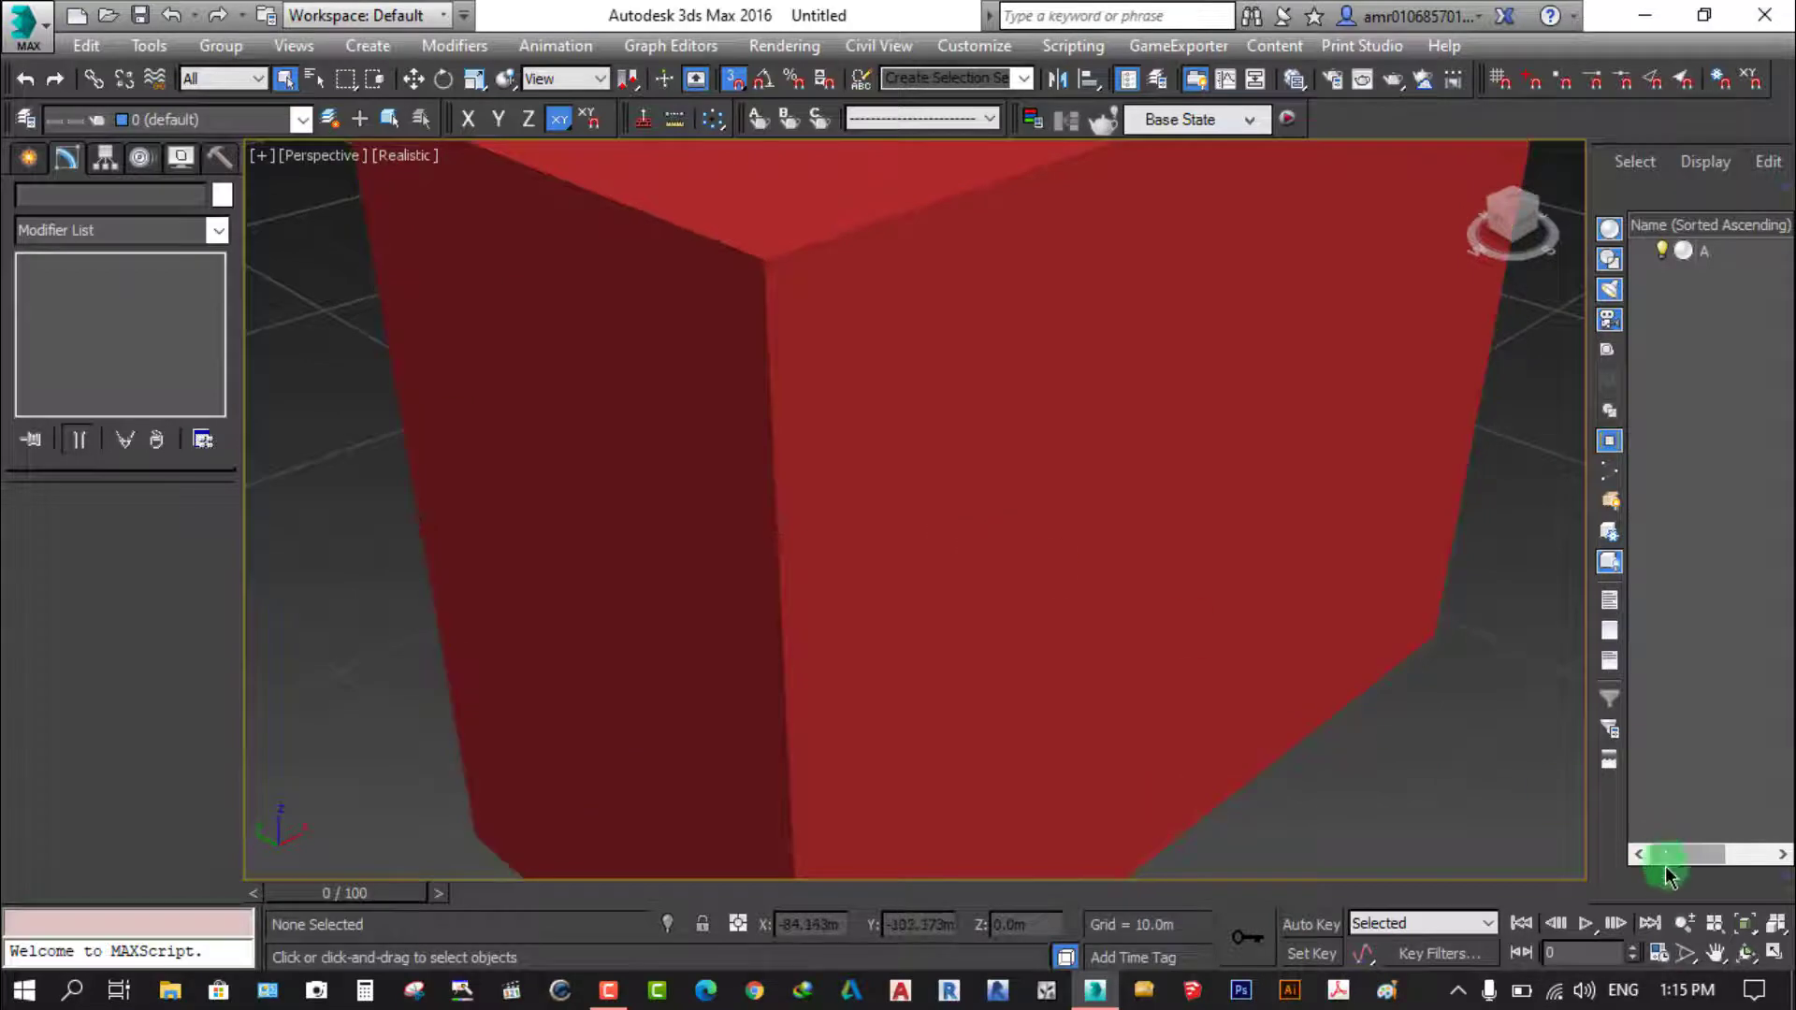
{"action": "left_click", "coordinate": [1689, 953]}
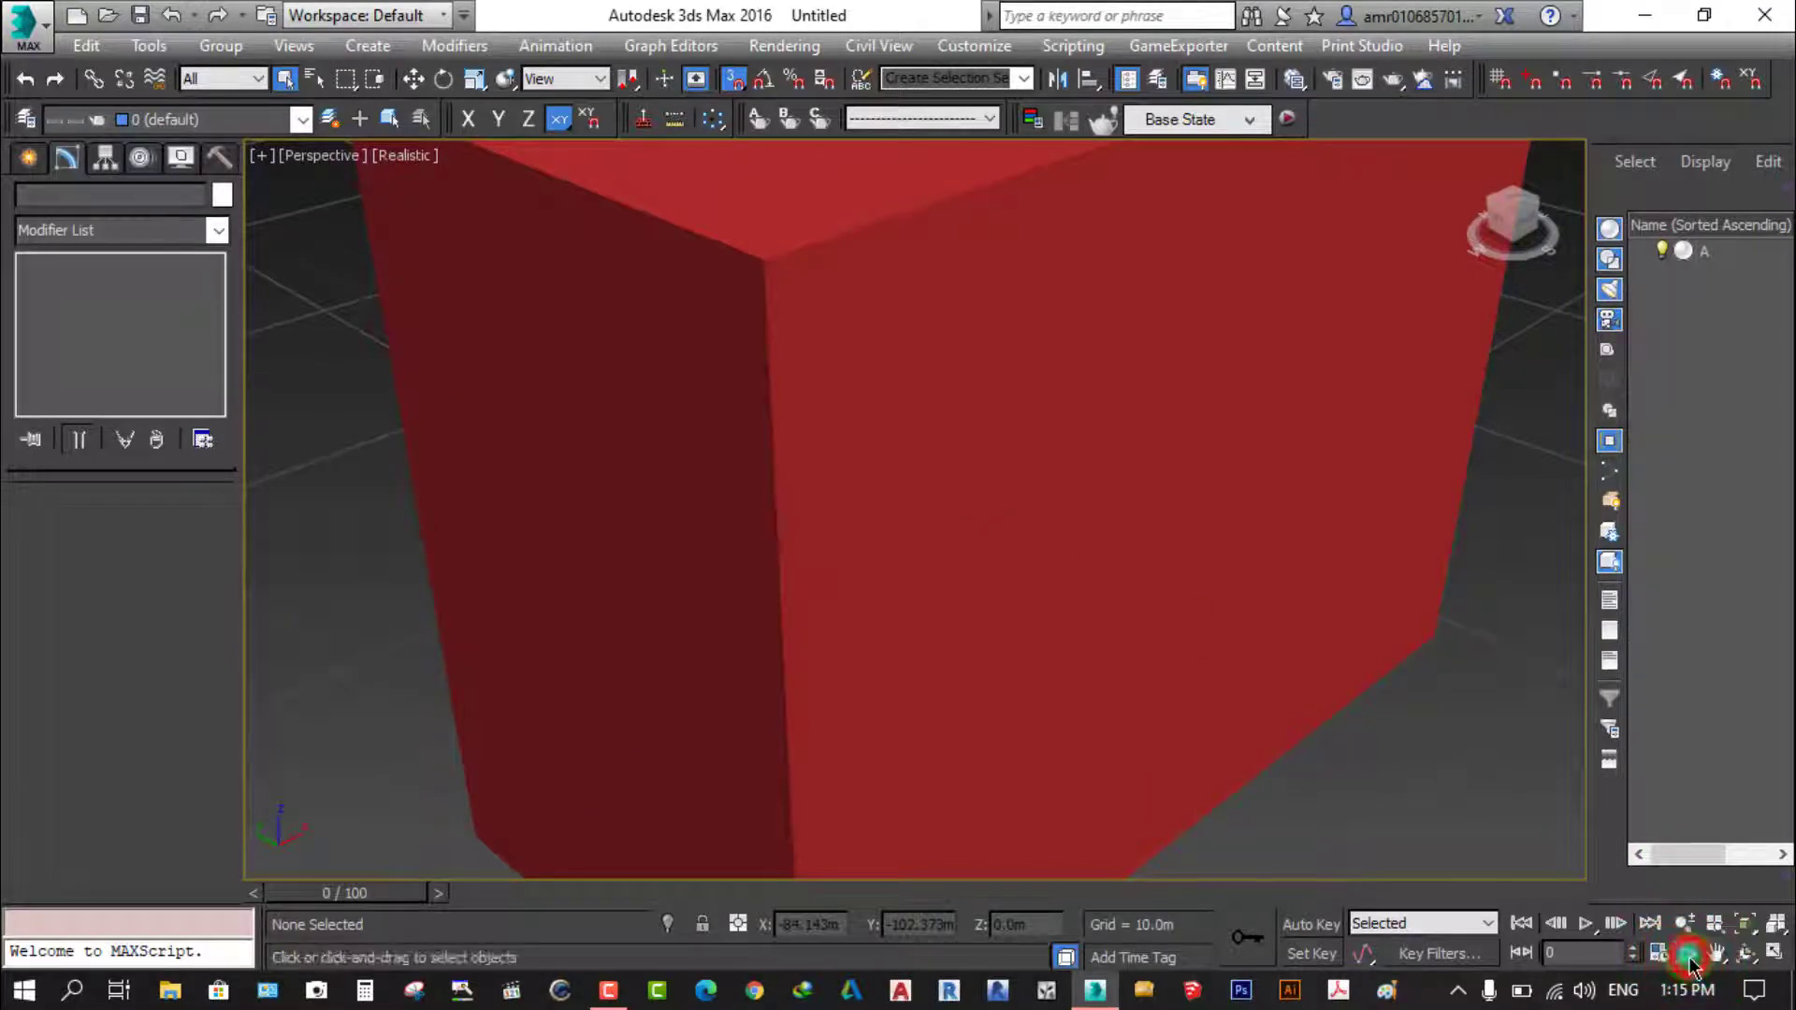
{"action": "left_click_drag", "start_coordinate": [951, 525], "coordinate": [947, 600]}
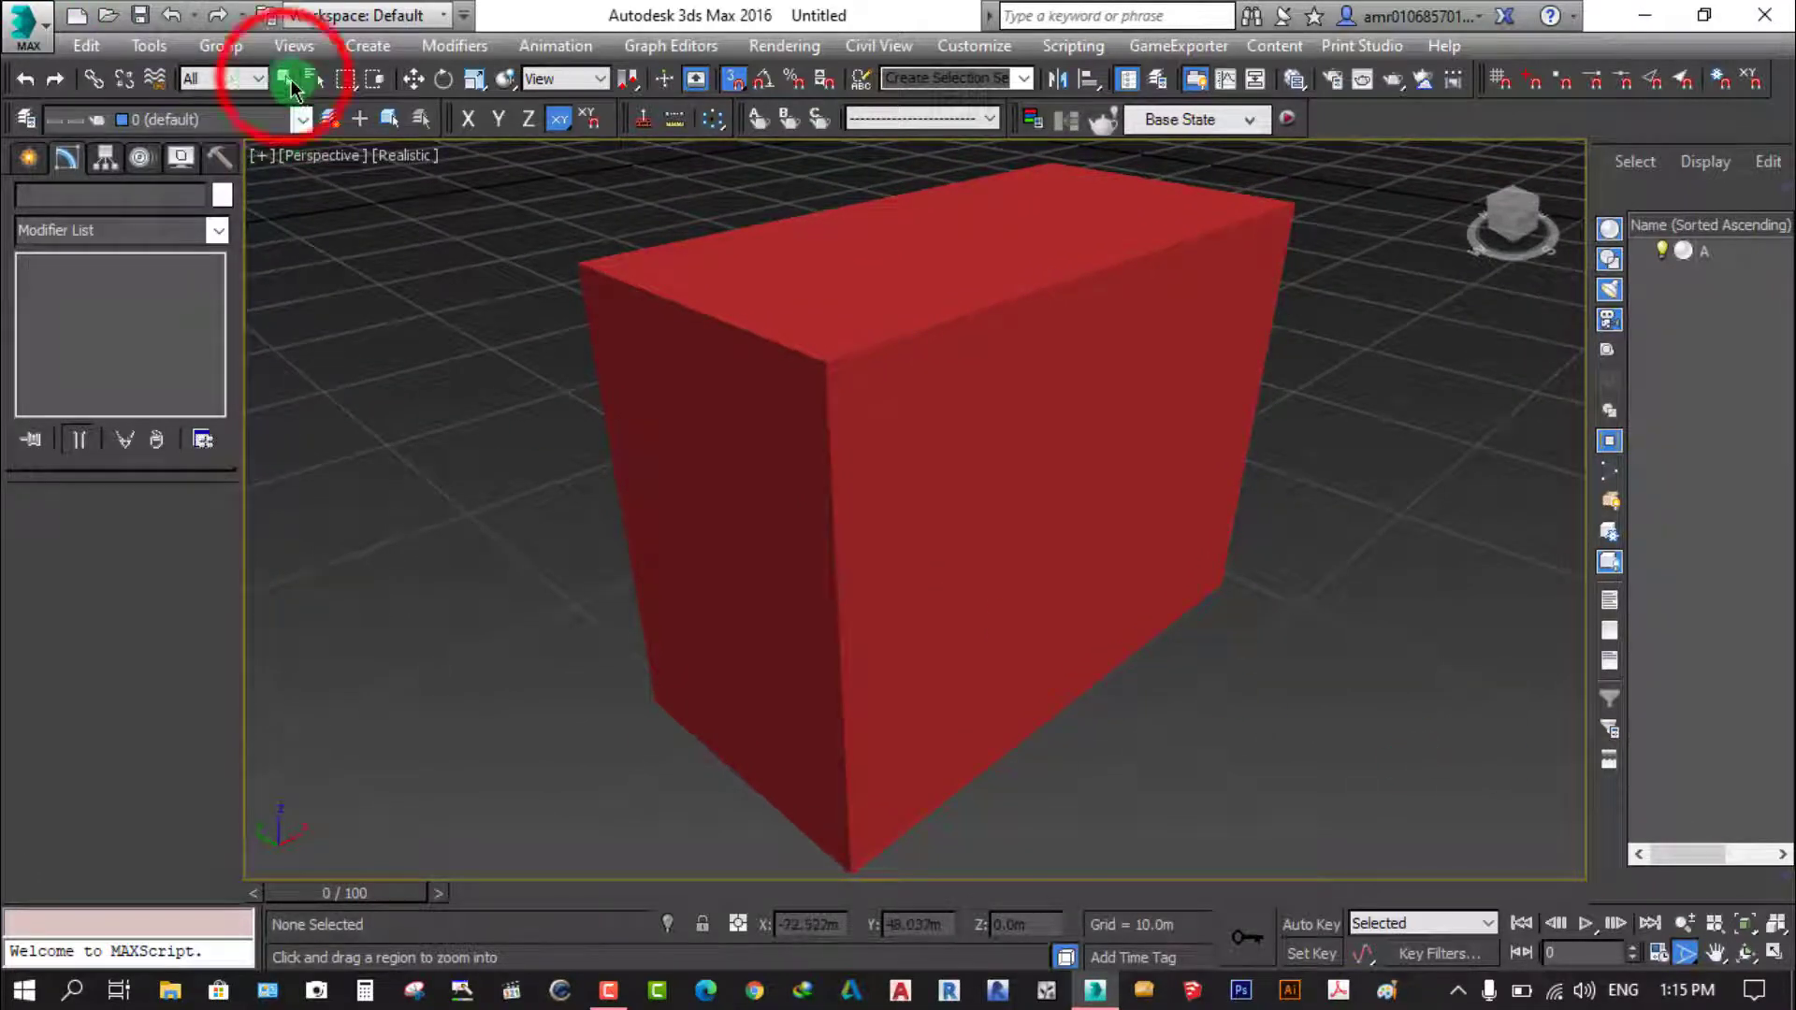
Reselect box A to show its 10 m × 20 m × 15 m parameters
{"action": "left_click", "coordinate": [285, 79]}
{"action": "left_click", "coordinate": [914, 557]}
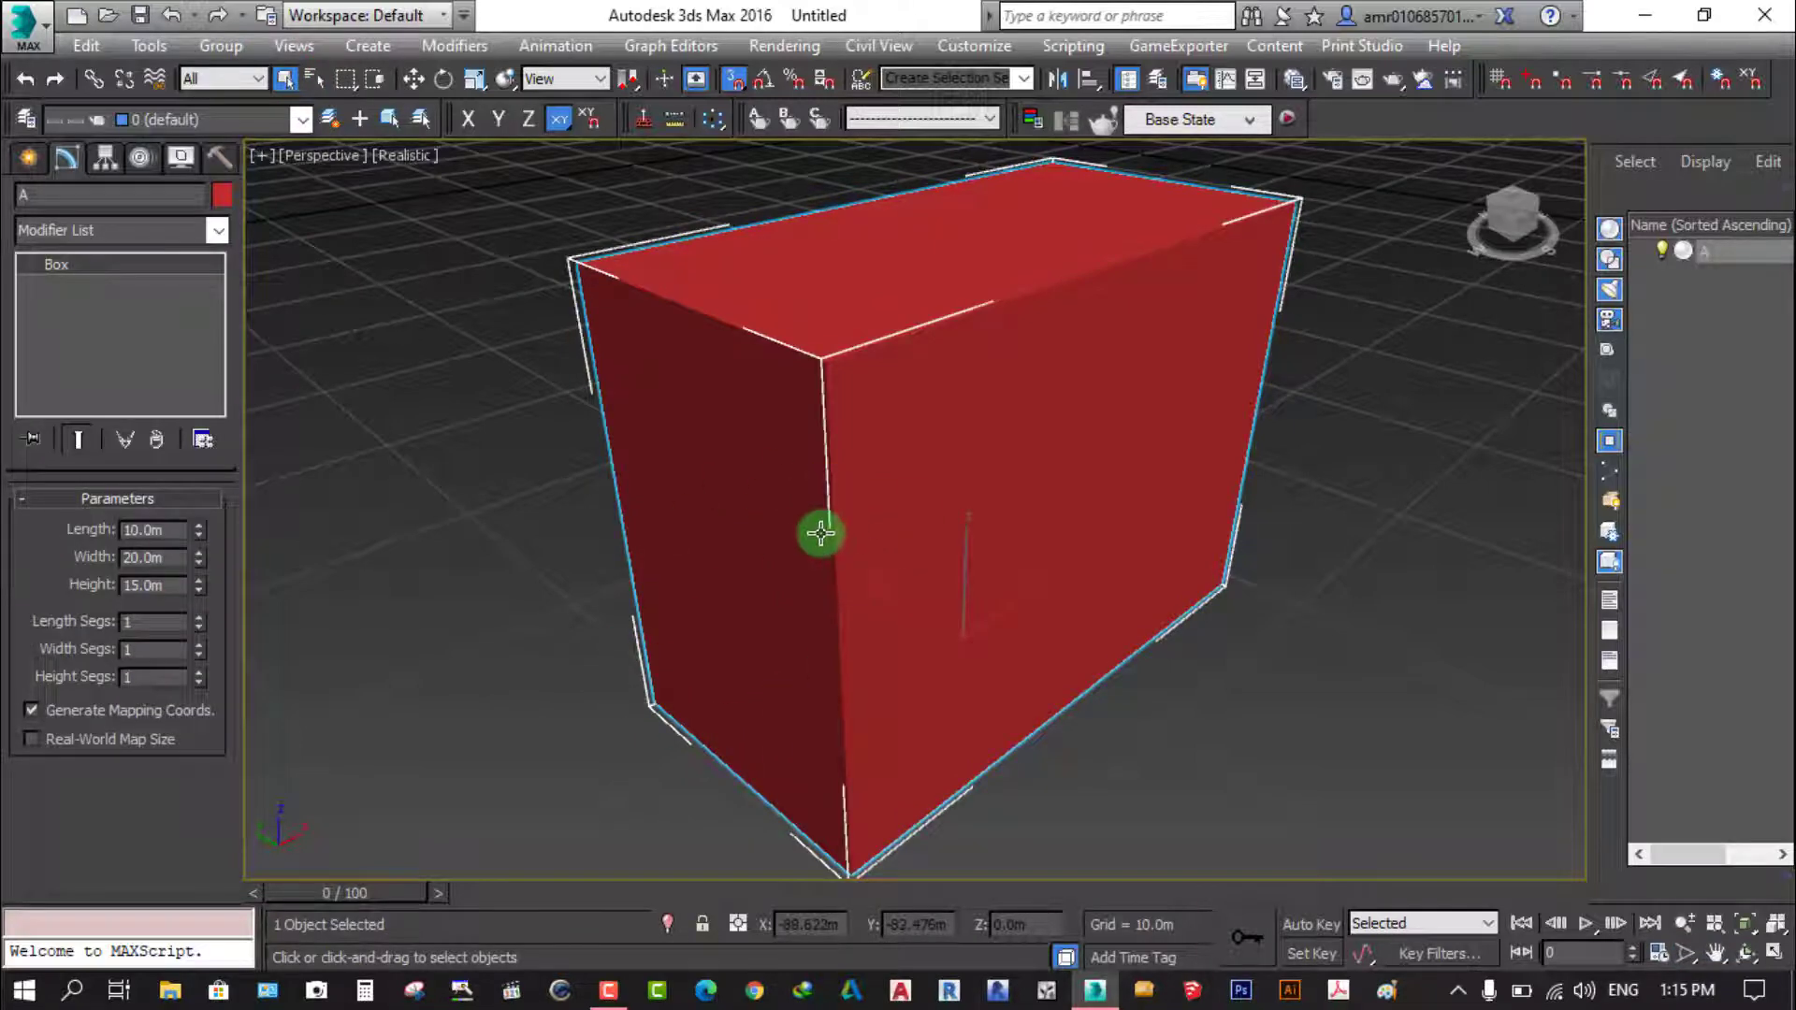
{"action": "scroll", "coordinate": [552, 726], "scroll_direction": "up", "scroll_amount": 2}
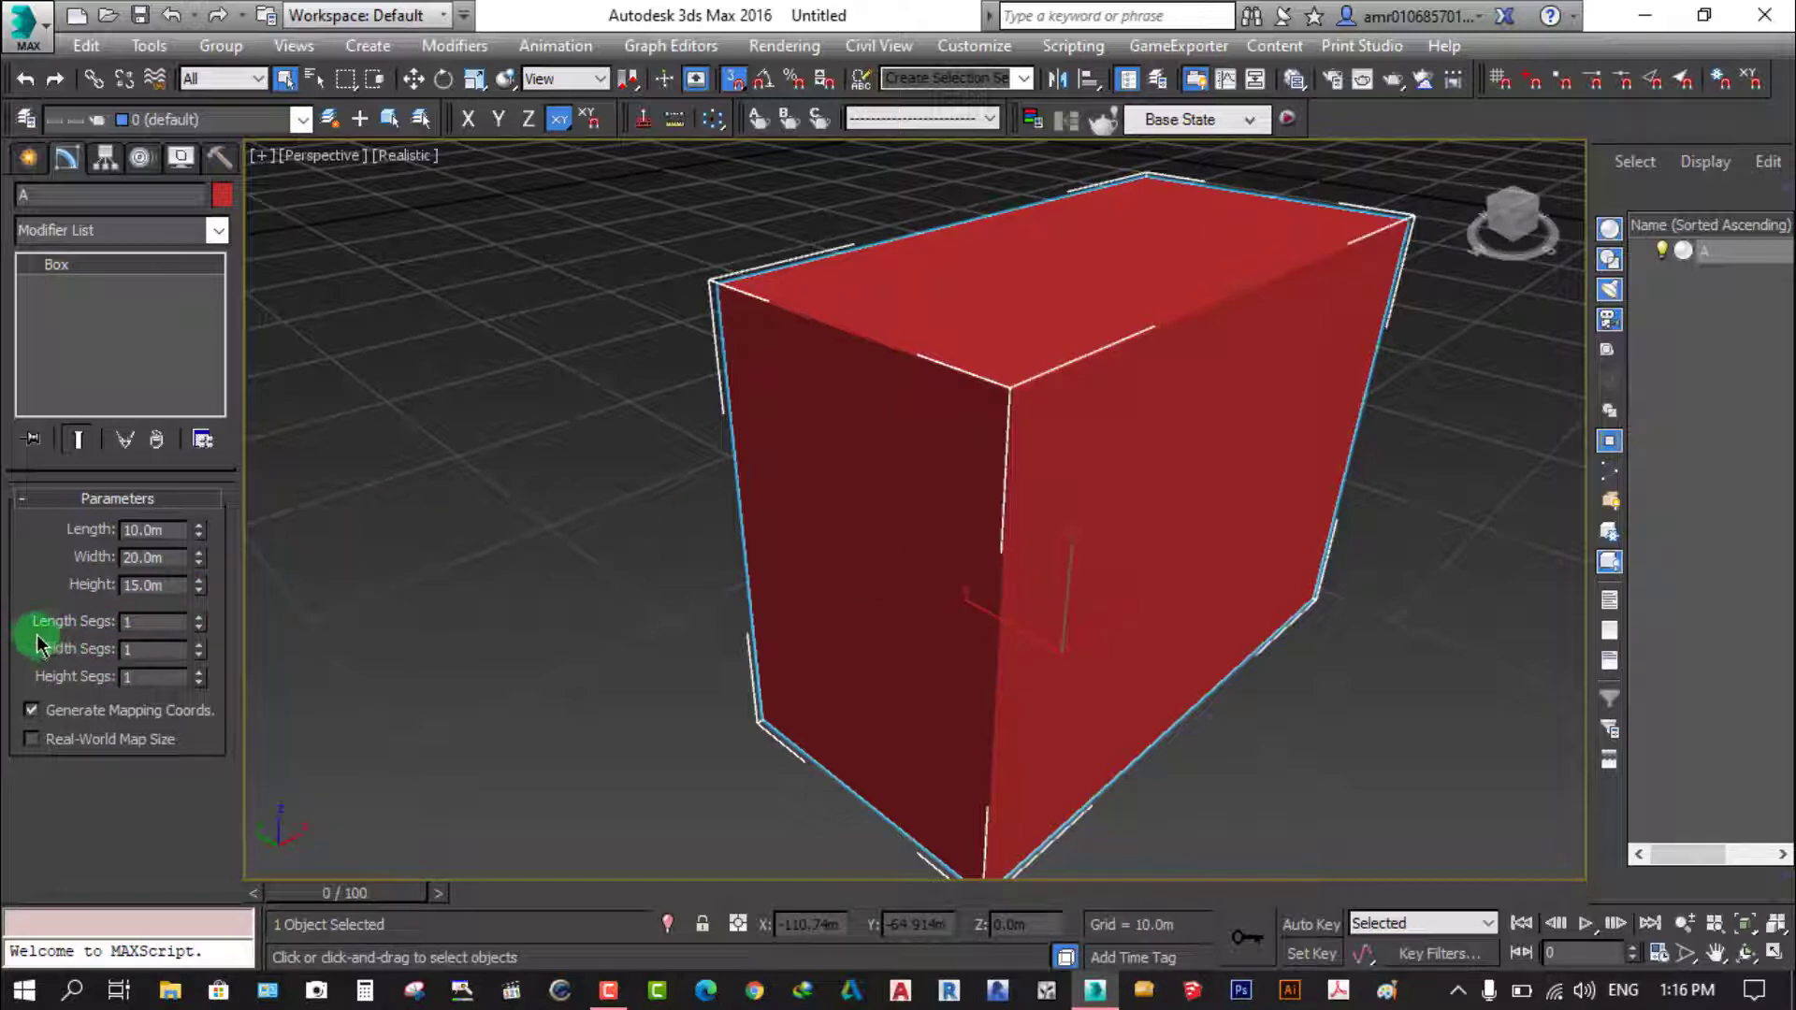
Set box A's Length Segs to 5, deselect it, and bring up the viewport shading menu
{"action": "left_click", "coordinate": [176, 625]}
{"action": "type", "text": "0"}
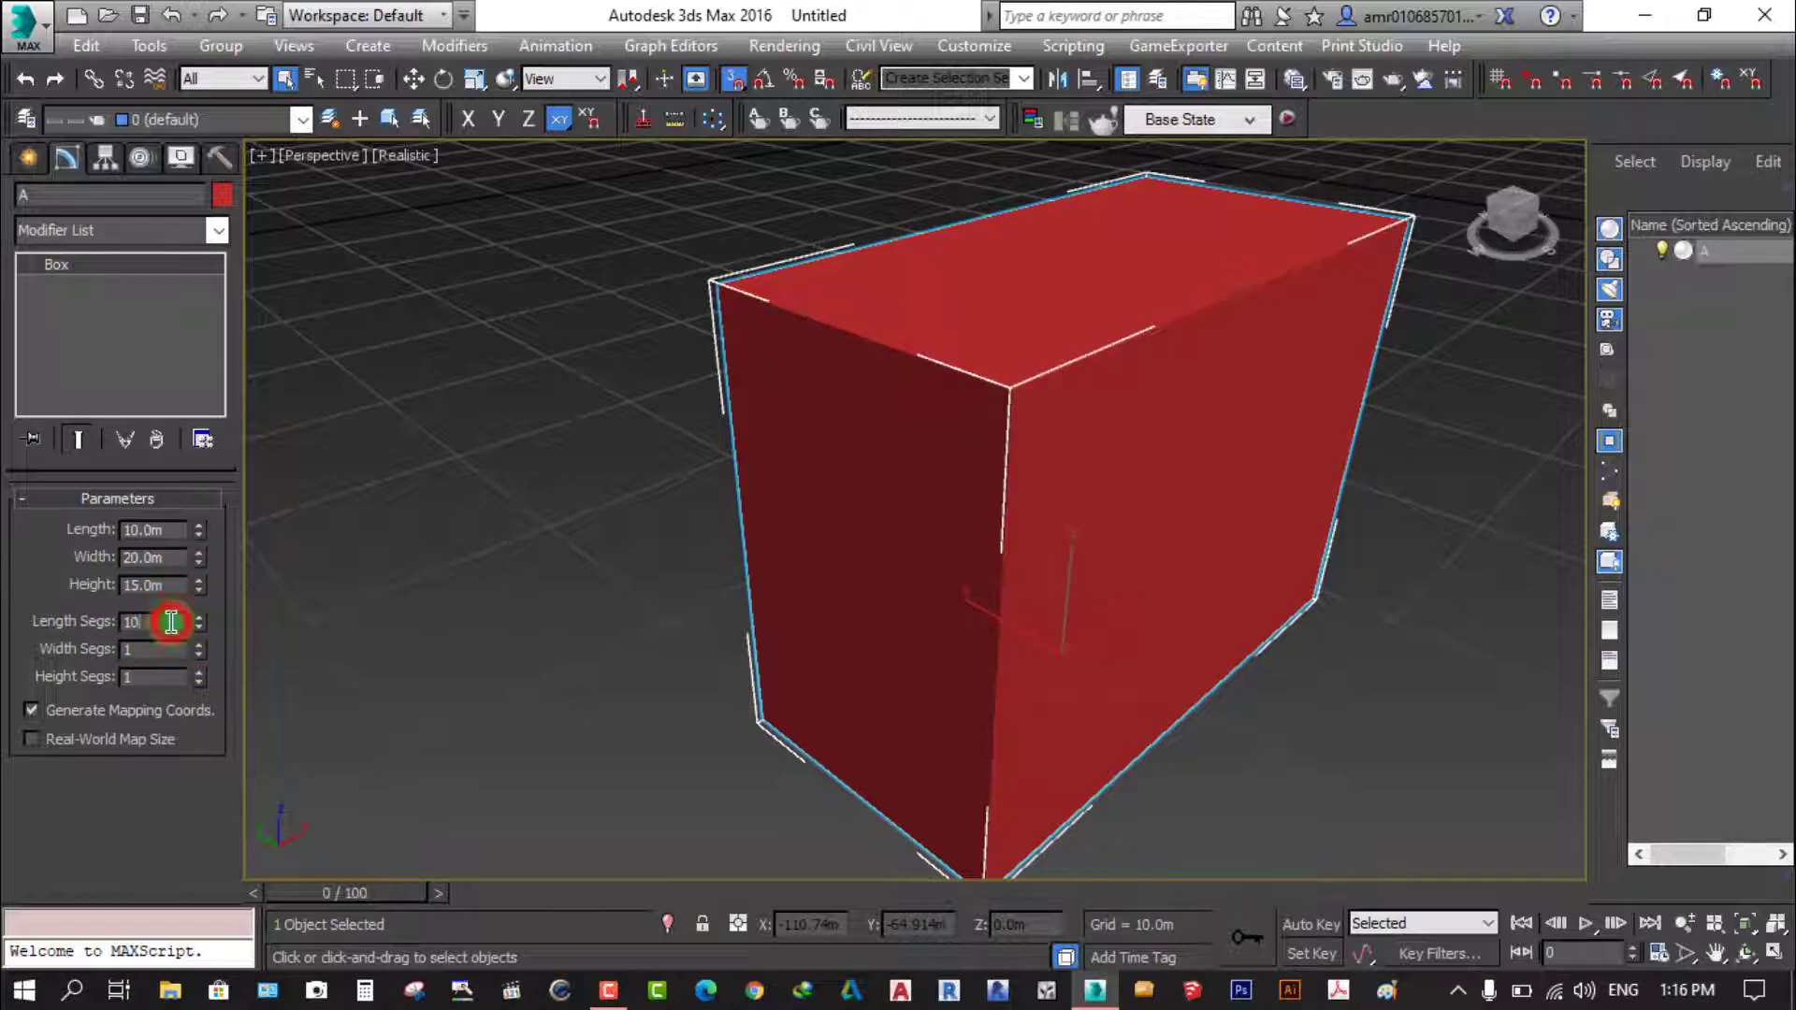
{"action": "left_click_drag", "start_coordinate": [172, 622], "coordinate": [25, 615]}
{"action": "type", "text": "5"}
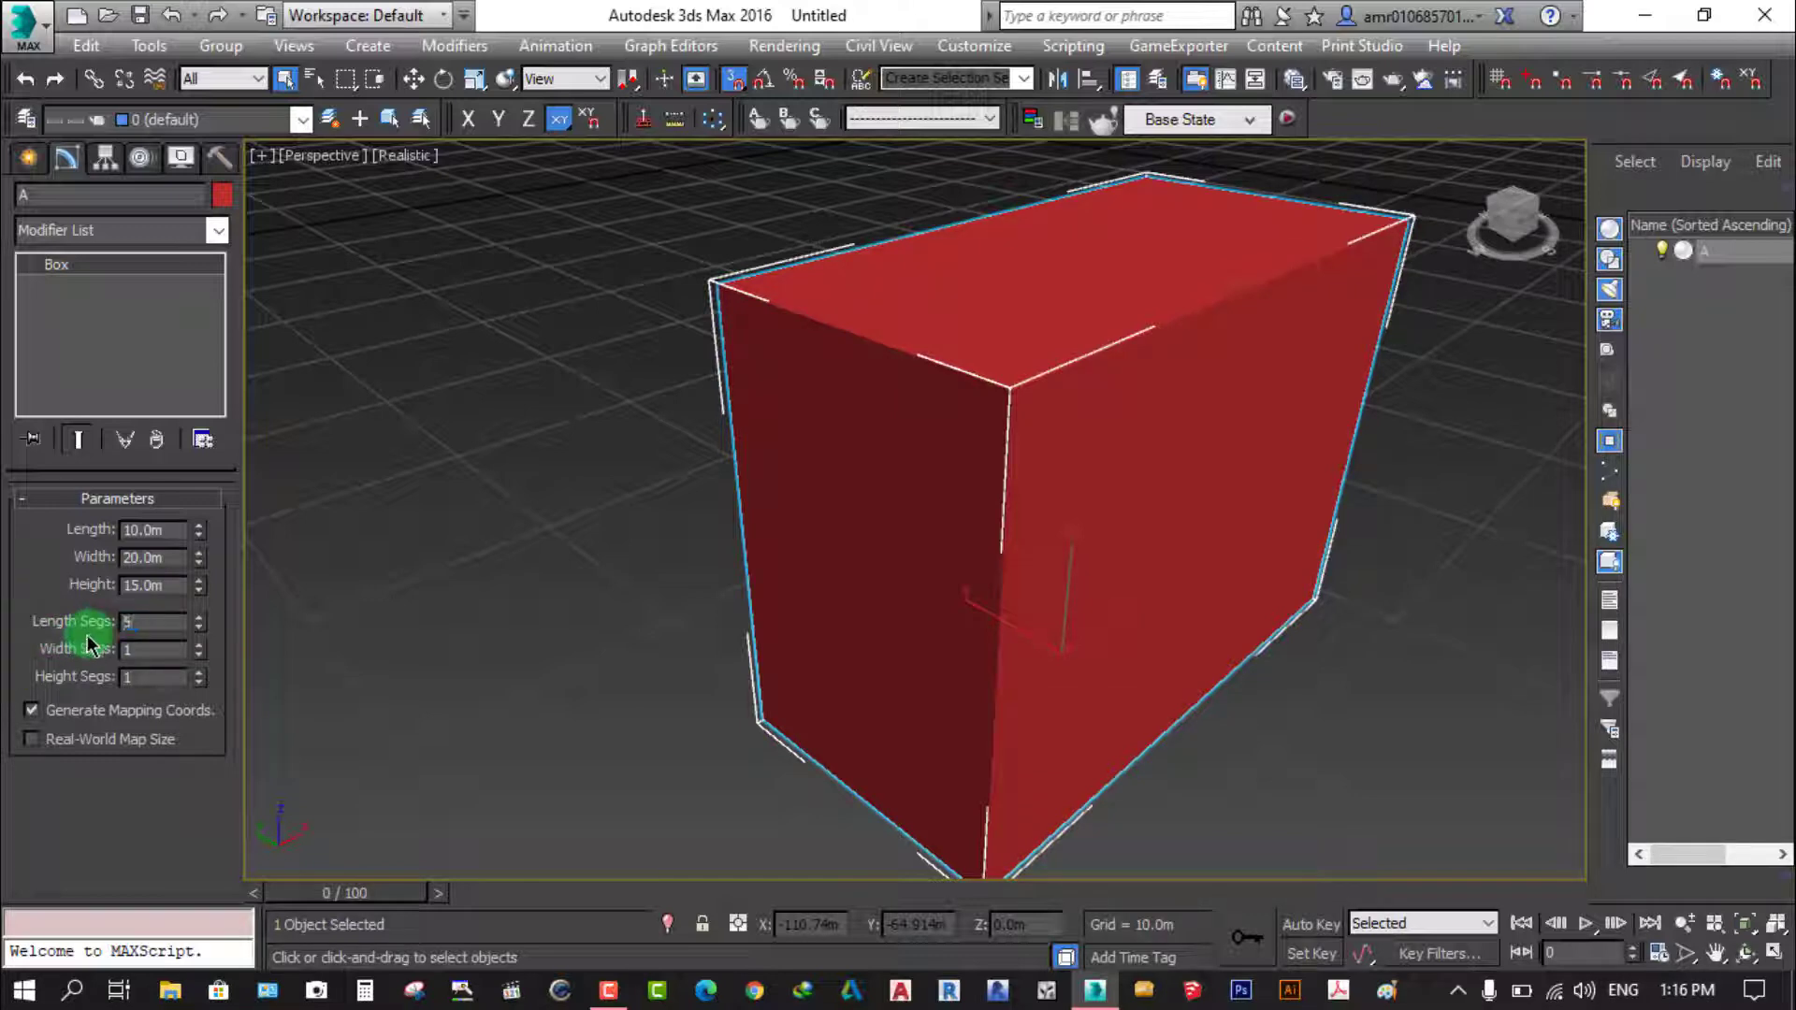
{"action": "left_click", "coordinate": [613, 733]}
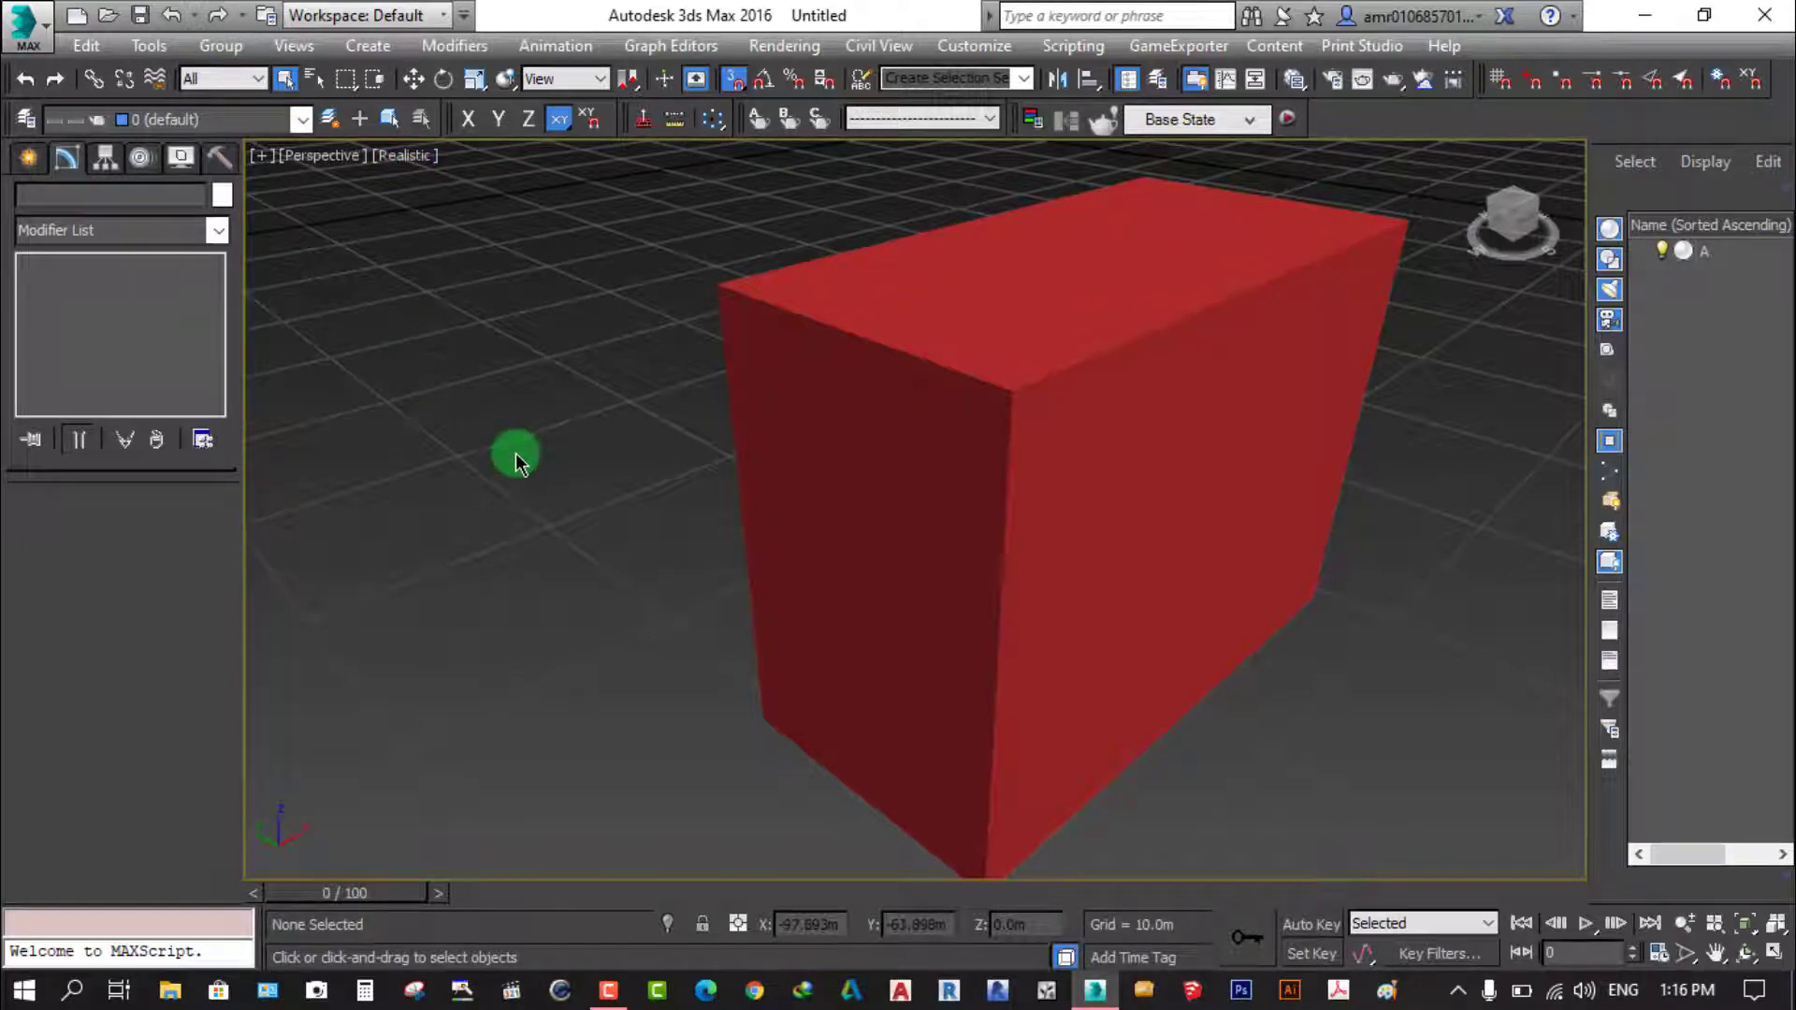
{"action": "left_click", "coordinate": [407, 183]}
{"action": "left_click", "coordinate": [404, 159]}
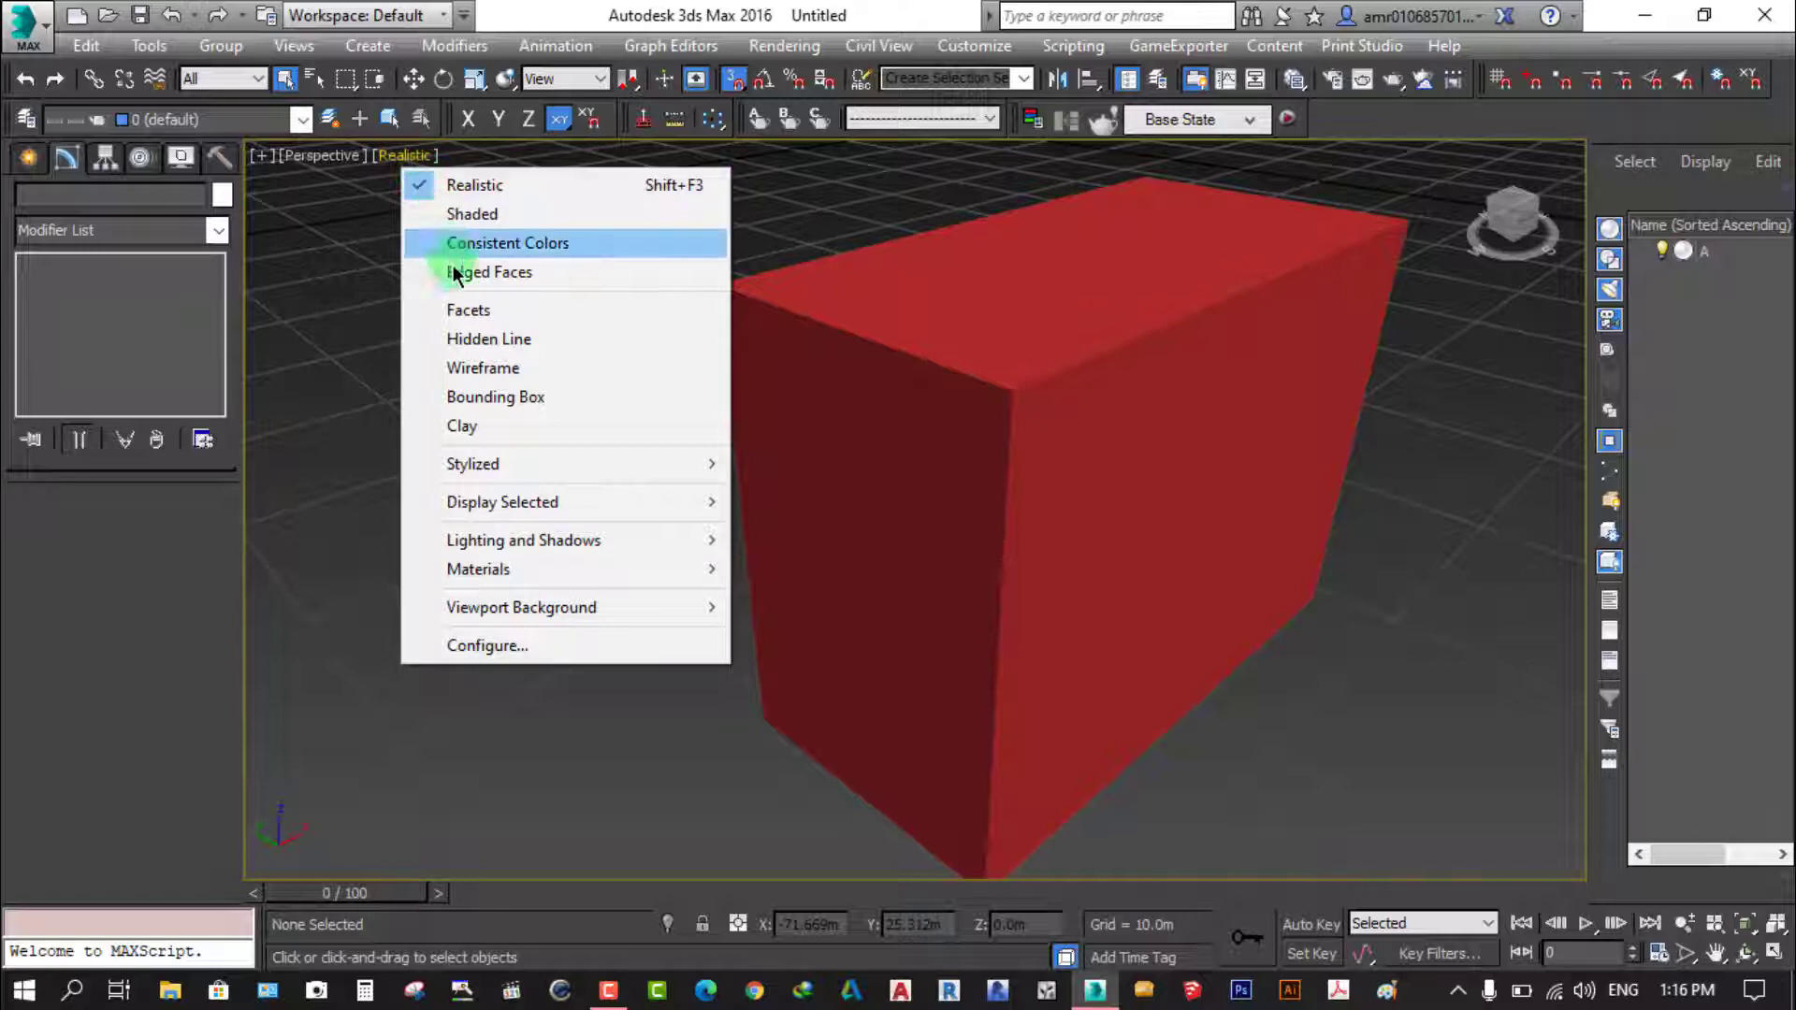
Turn on Edged Faces shading, orbit to the box's segmented side, and reselect box A
{"action": "left_click", "coordinate": [505, 273]}
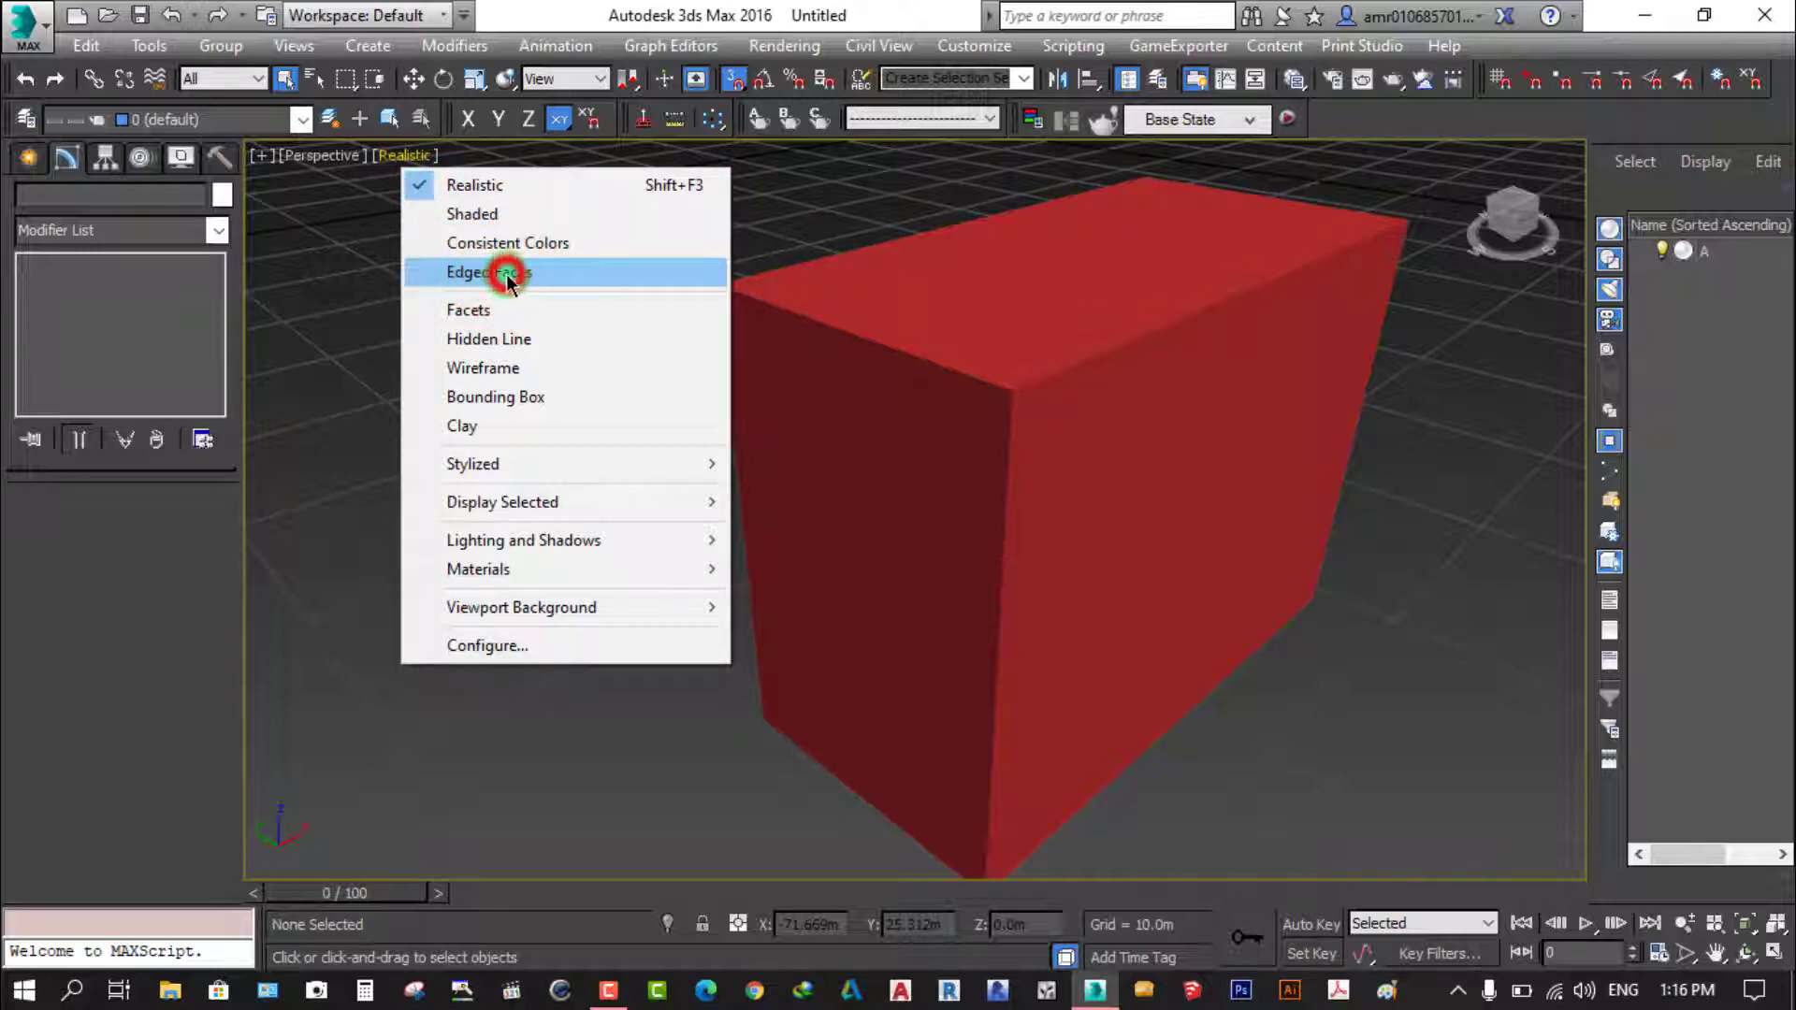
{"action": "left_click", "coordinate": [632, 647]}
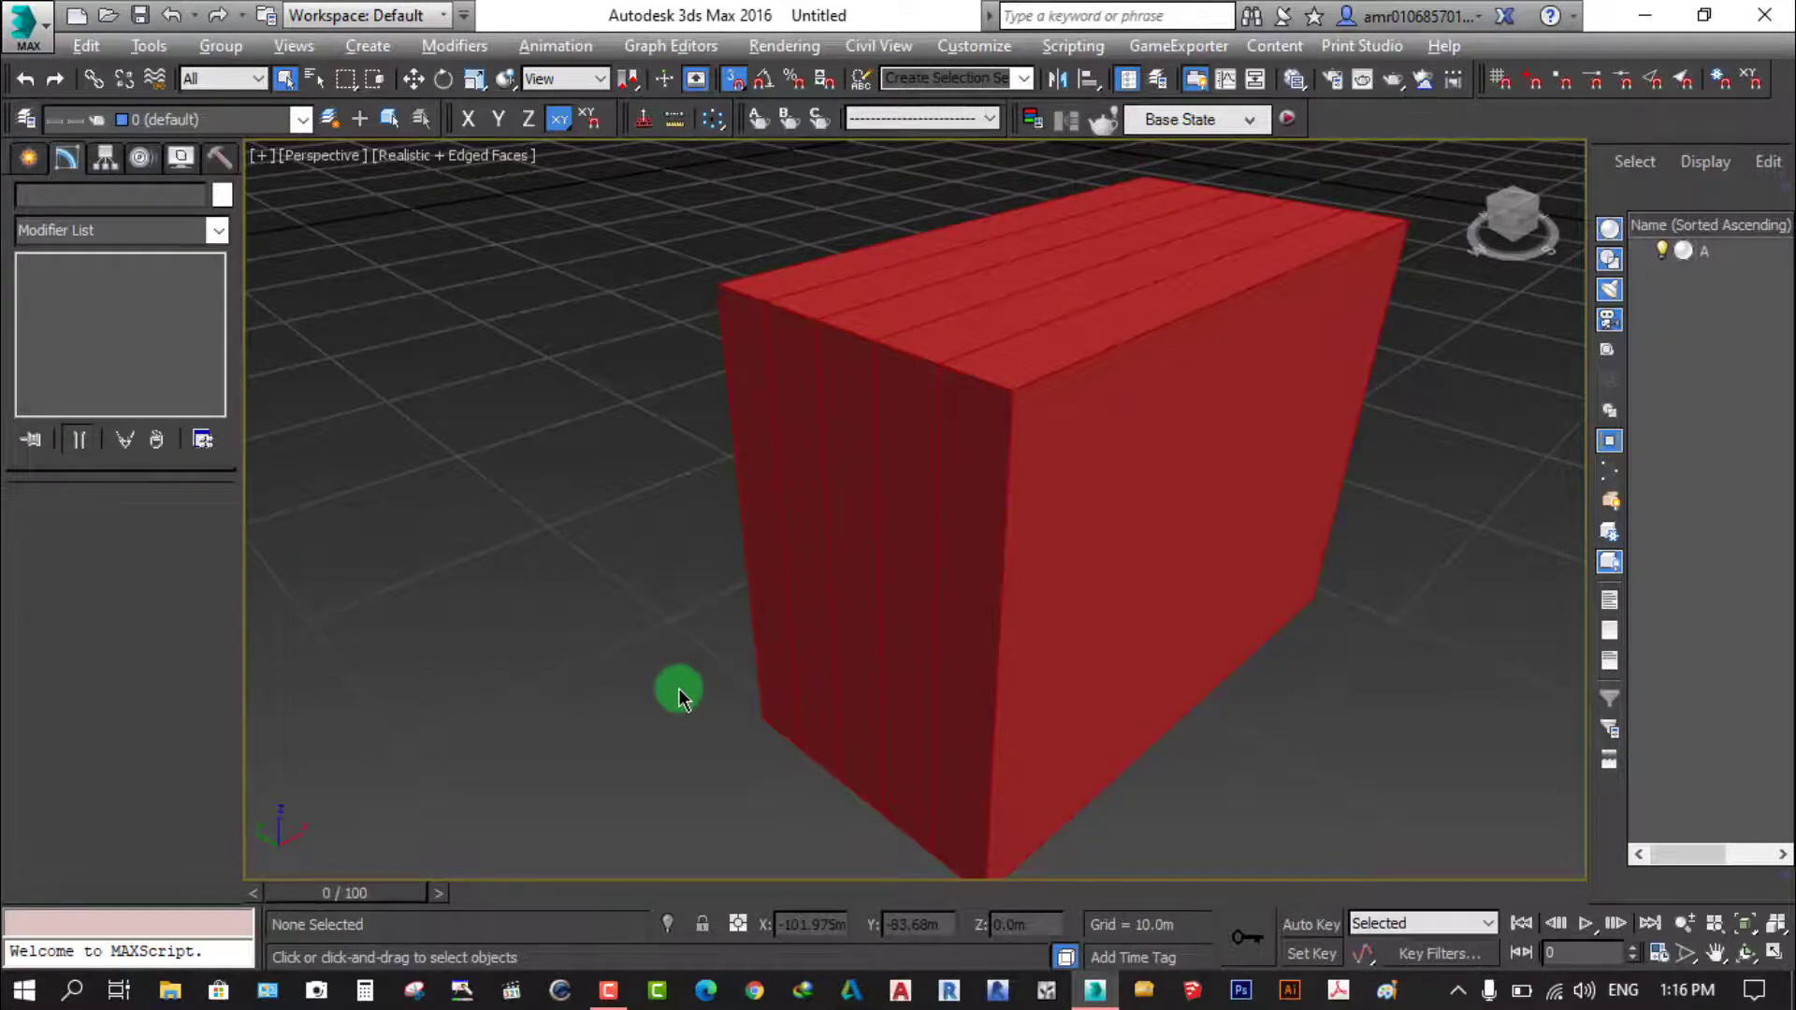
{"action": "scroll", "coordinate": [677, 688], "scroll_direction": "down", "scroll_amount": 5}
{"action": "scroll", "coordinate": [726, 693], "scroll_direction": "down", "scroll_amount": 3}
{"action": "scroll", "coordinate": [805, 591], "scroll_direction": "up", "scroll_amount": 2}
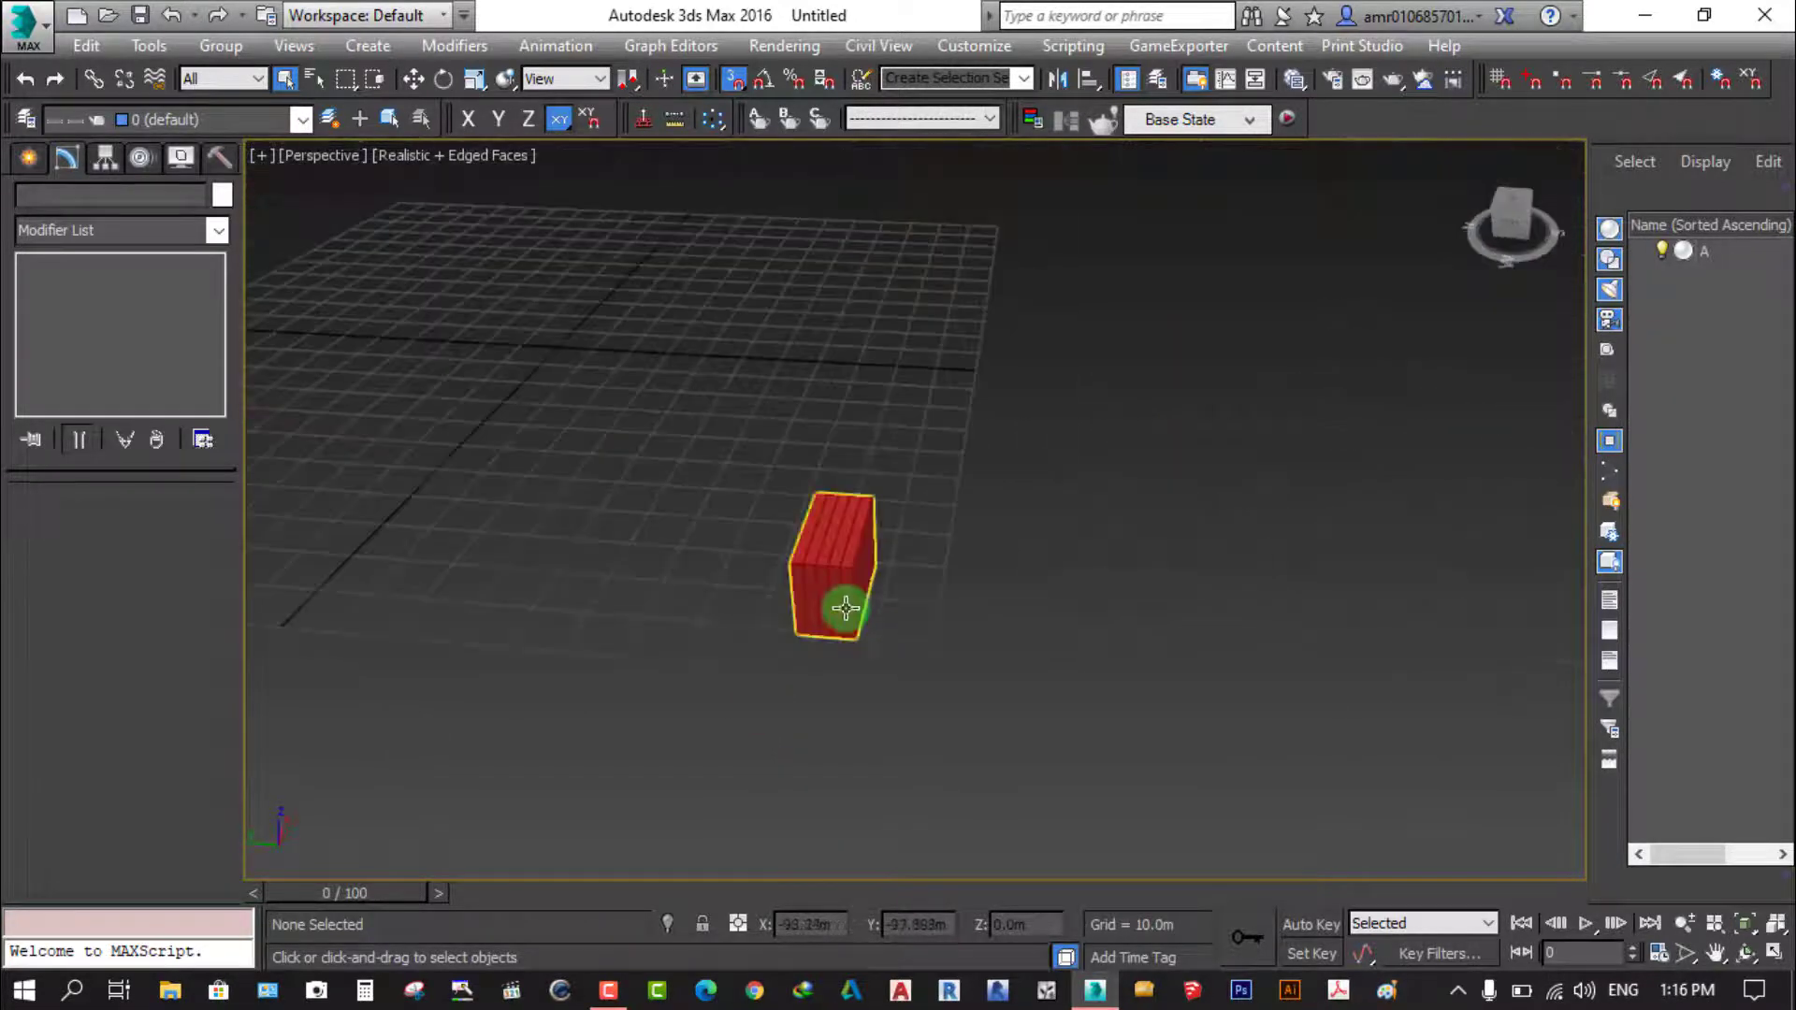
{"action": "middle_click_drag", "start_coordinate": [859, 630], "coordinate": [926, 606], "text": "alt"}
{"action": "scroll", "coordinate": [1256, 535], "scroll_direction": "up", "scroll_amount": 3}
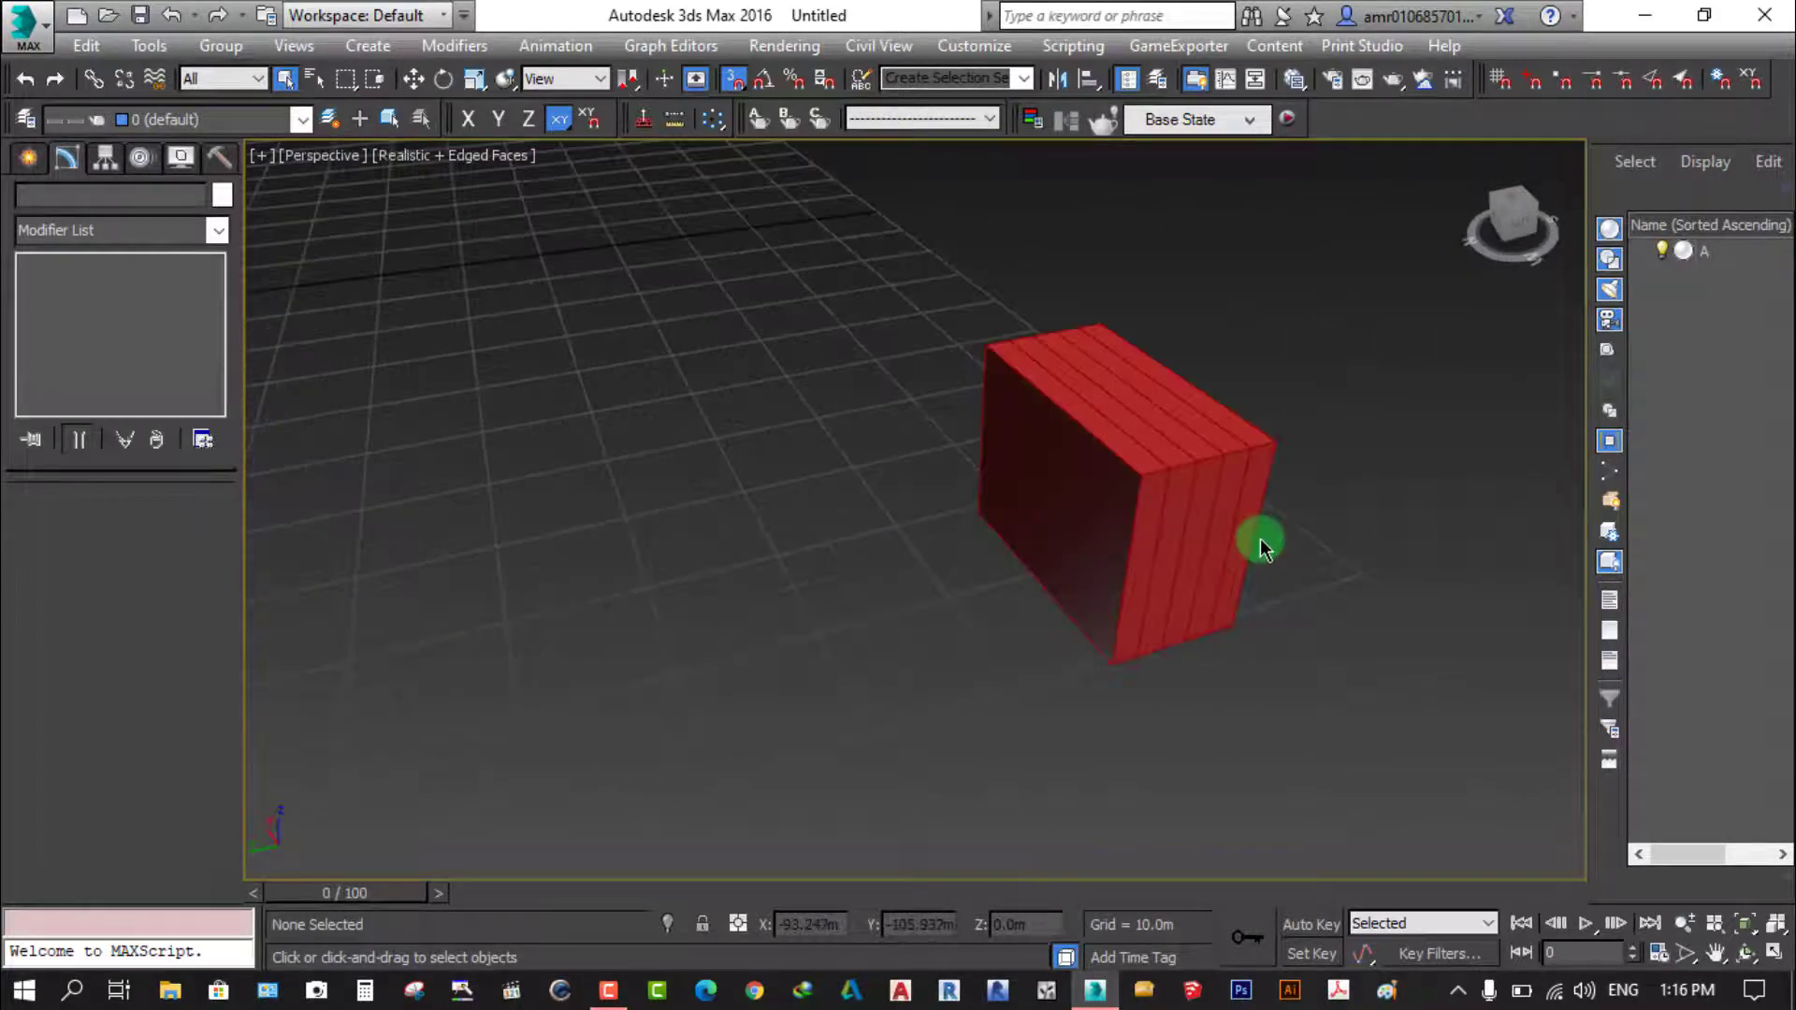
{"action": "left_click", "coordinate": [1192, 533]}
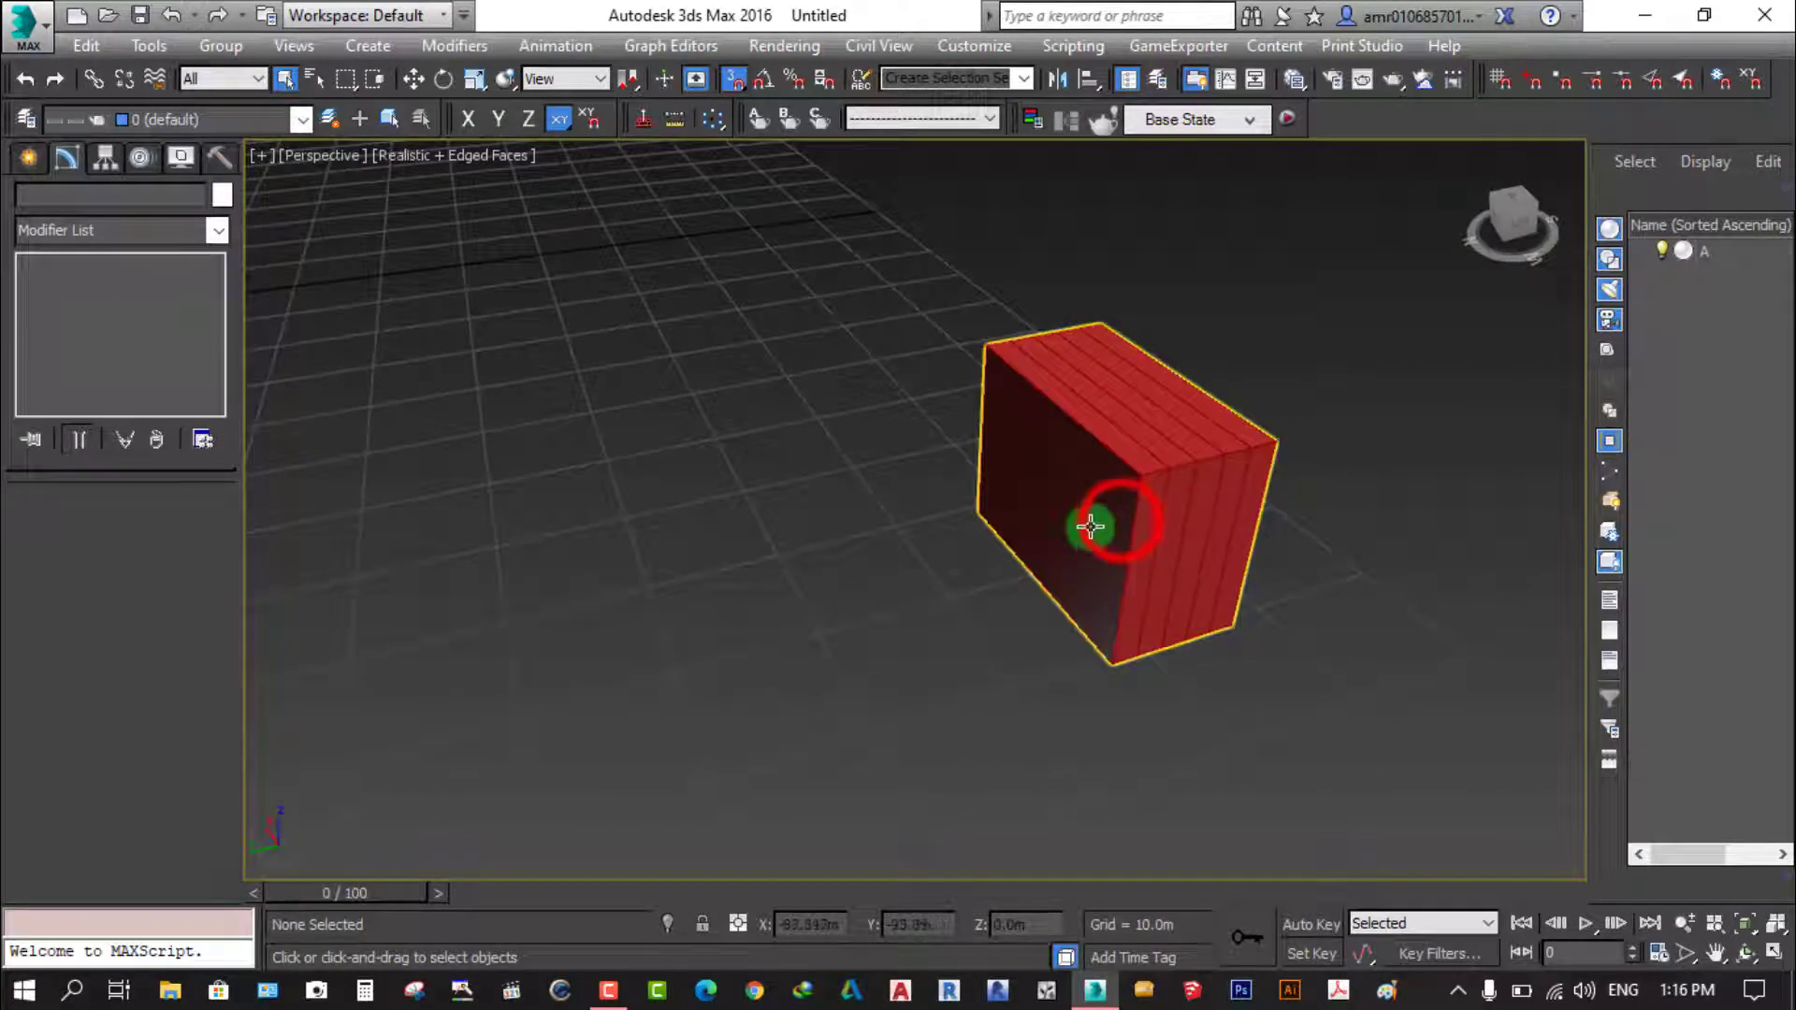
{"action": "left_click", "coordinate": [1119, 520]}
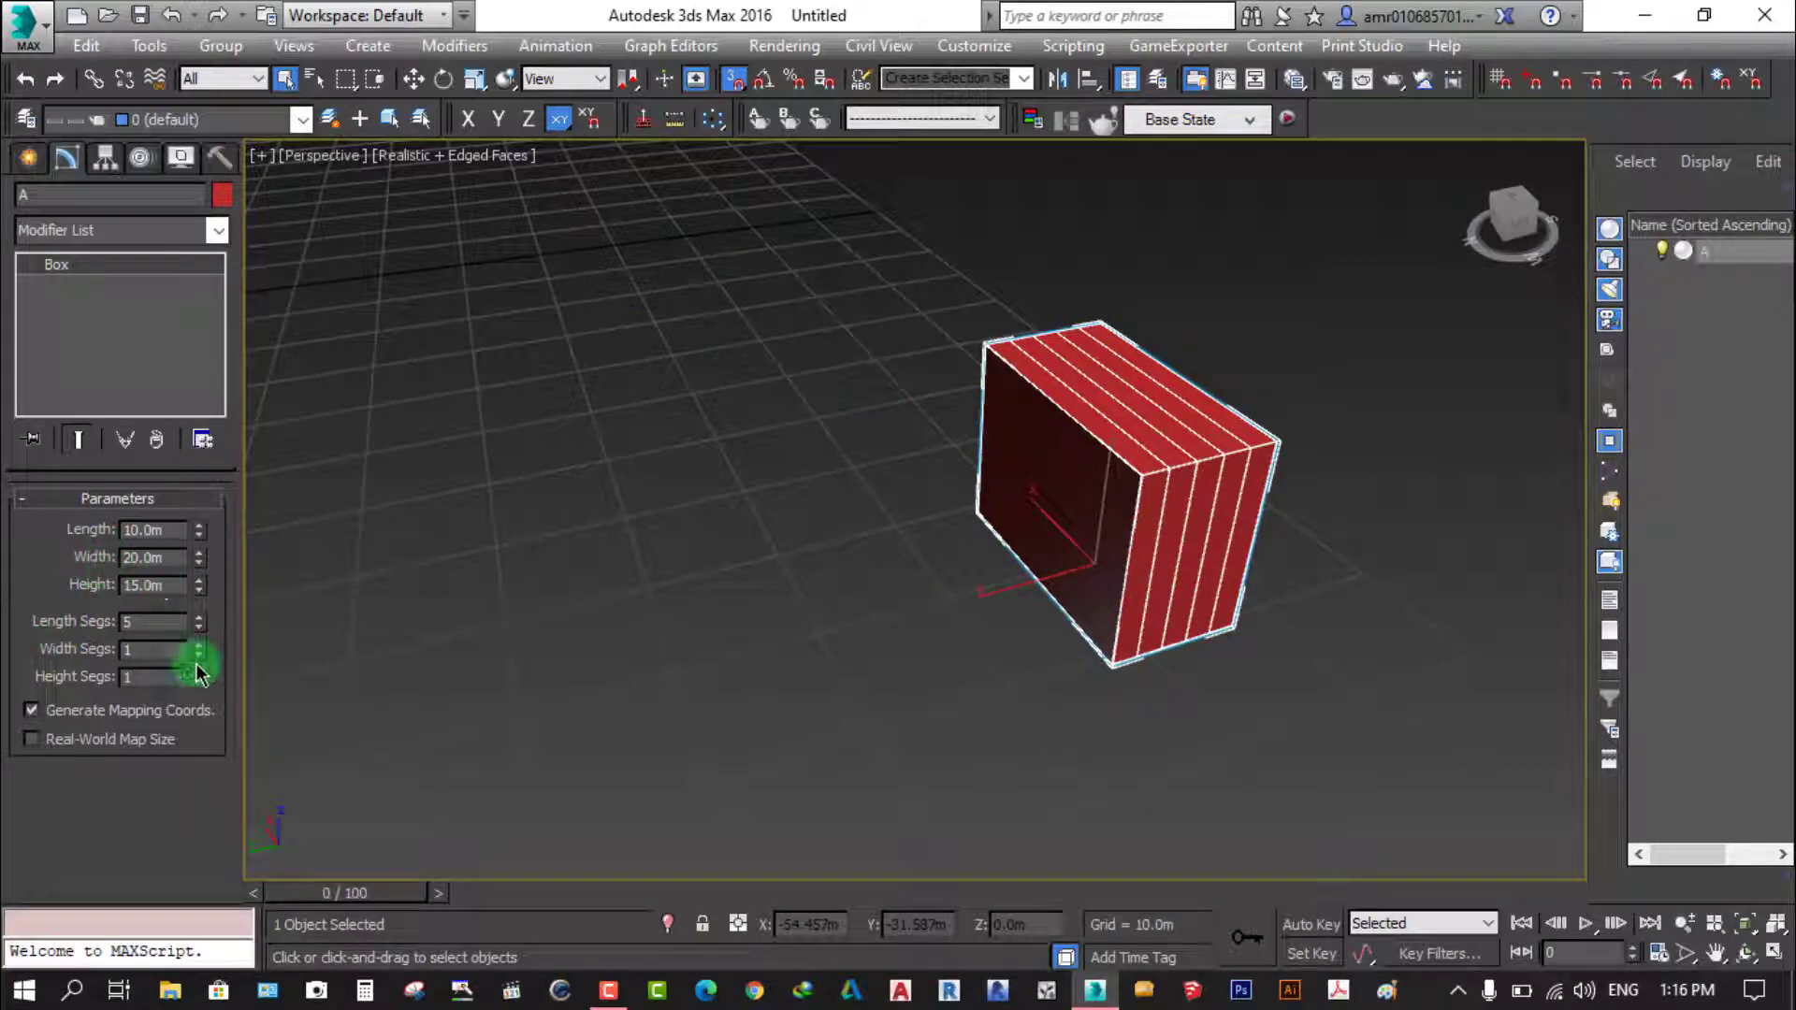
Try 10 and 20 length segments on box A, settling on 5
{"action": "left_click_drag", "start_coordinate": [155, 622], "coordinate": [34, 622]}
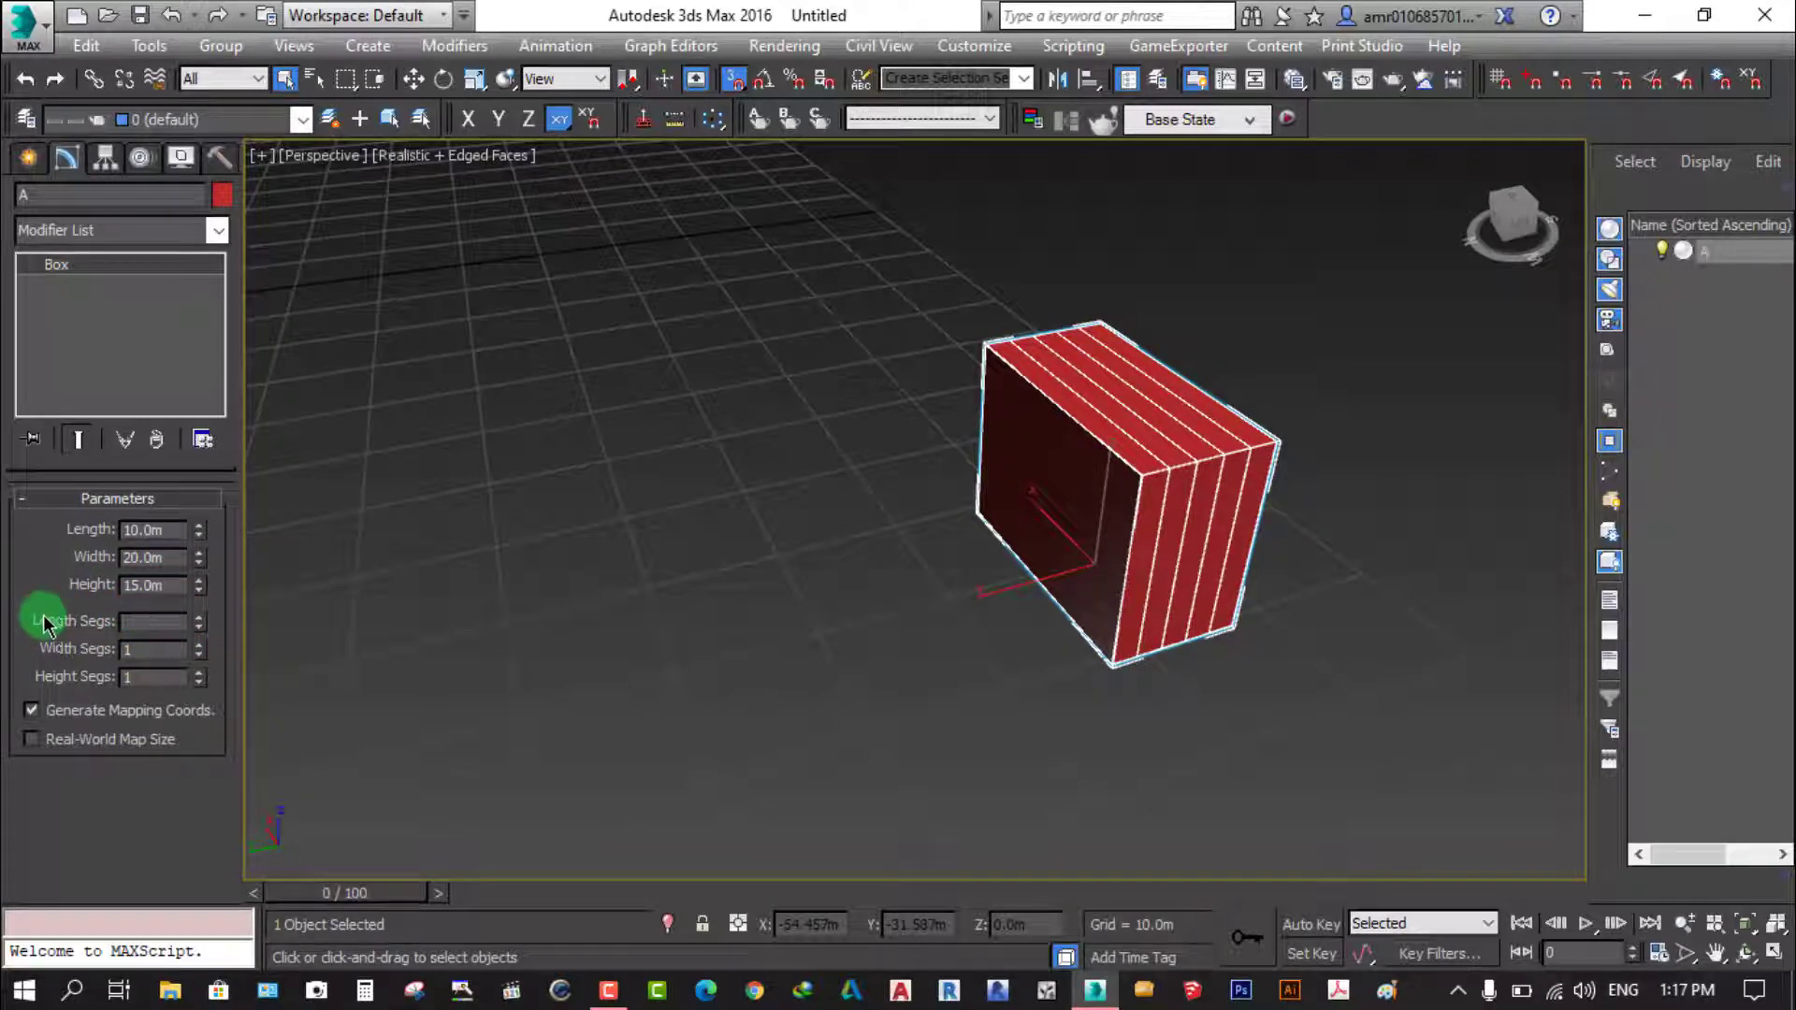
{"action": "type", "text": "10"}
{"action": "key", "text": "Return"}
{"action": "scroll", "coordinate": [1403, 711], "scroll_direction": "down", "scroll_amount": 1}
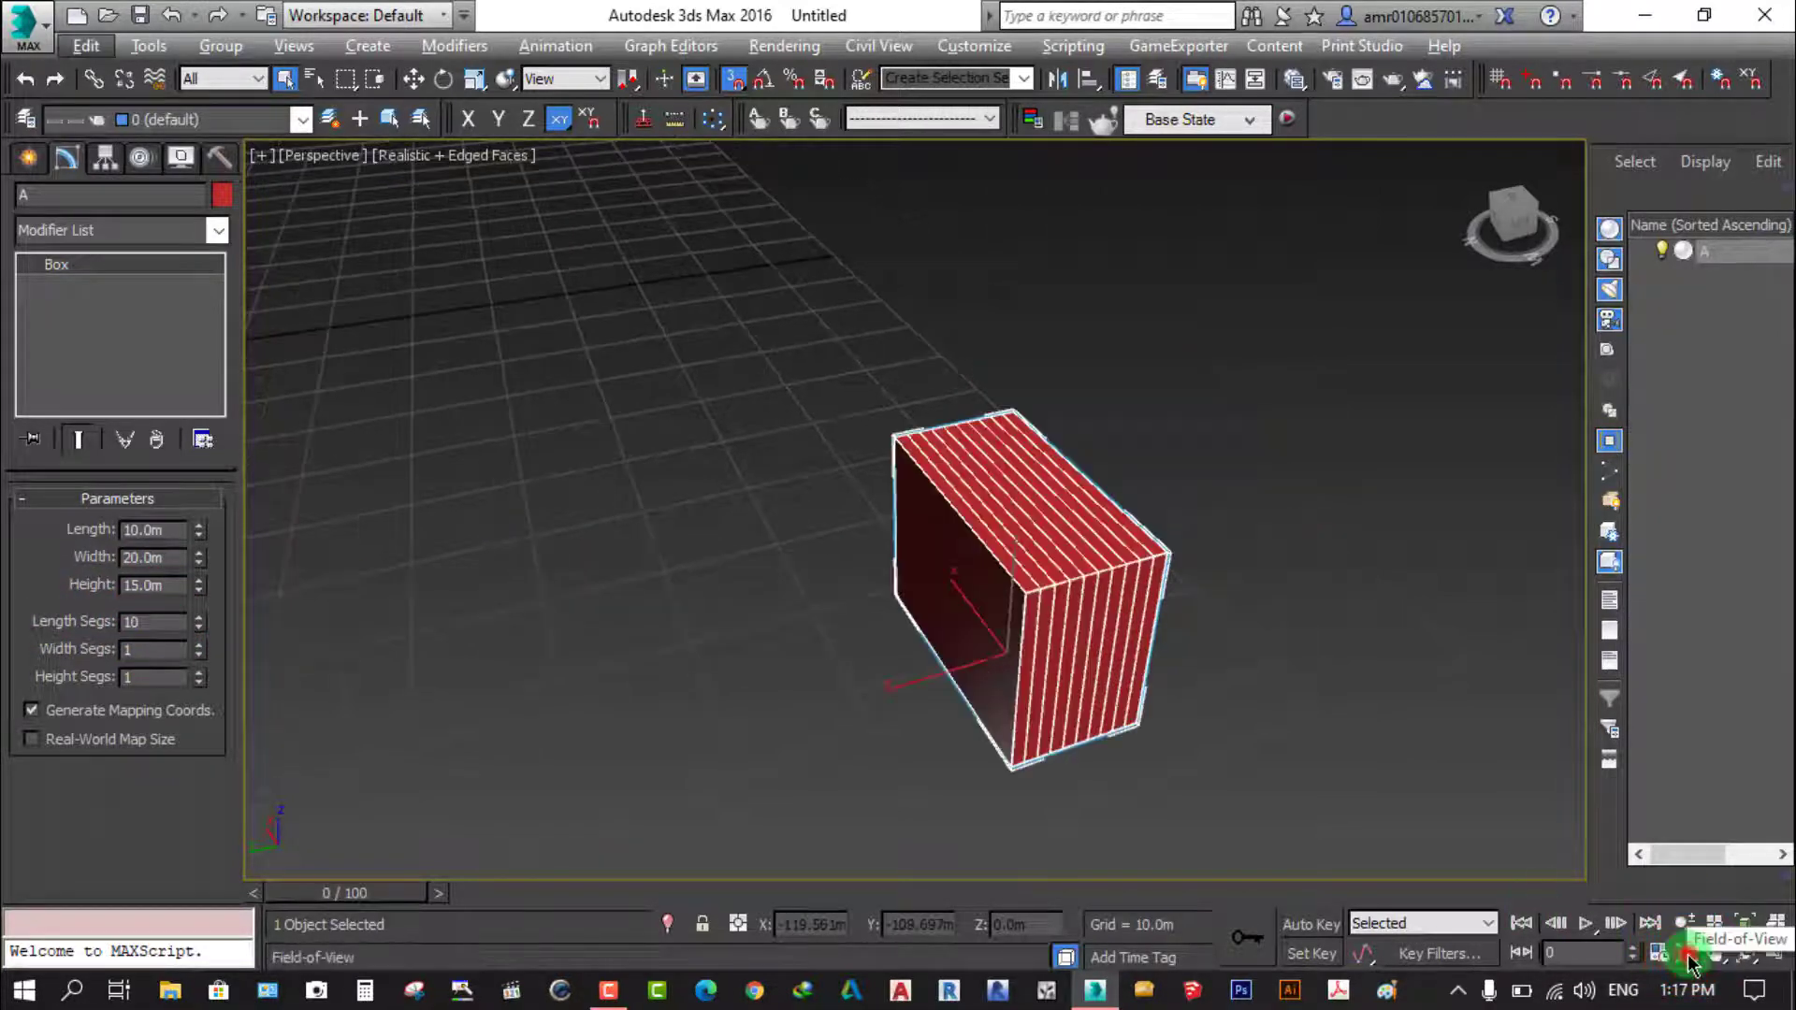
{"action": "left_click_drag", "start_coordinate": [990, 674], "coordinate": [292, 88]}
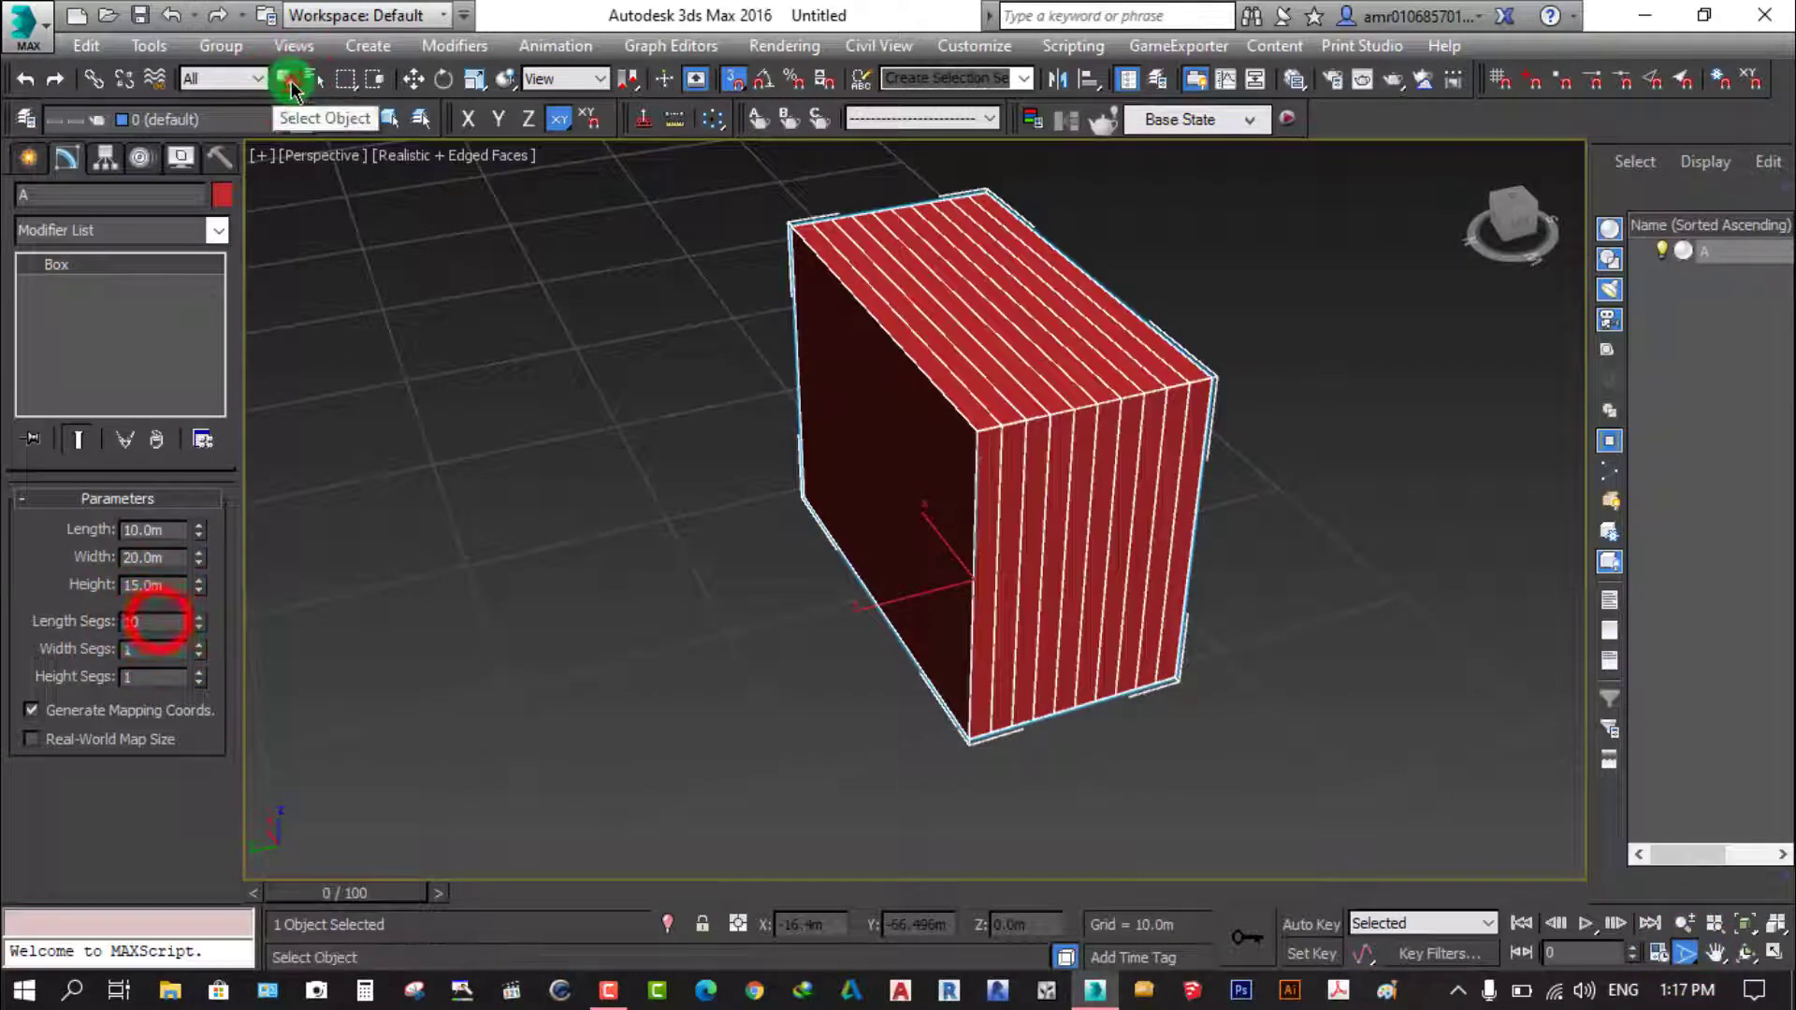
{"action": "left_click", "coordinate": [289, 80]}
{"action": "left_click_drag", "start_coordinate": [140, 622], "coordinate": [38, 625]}
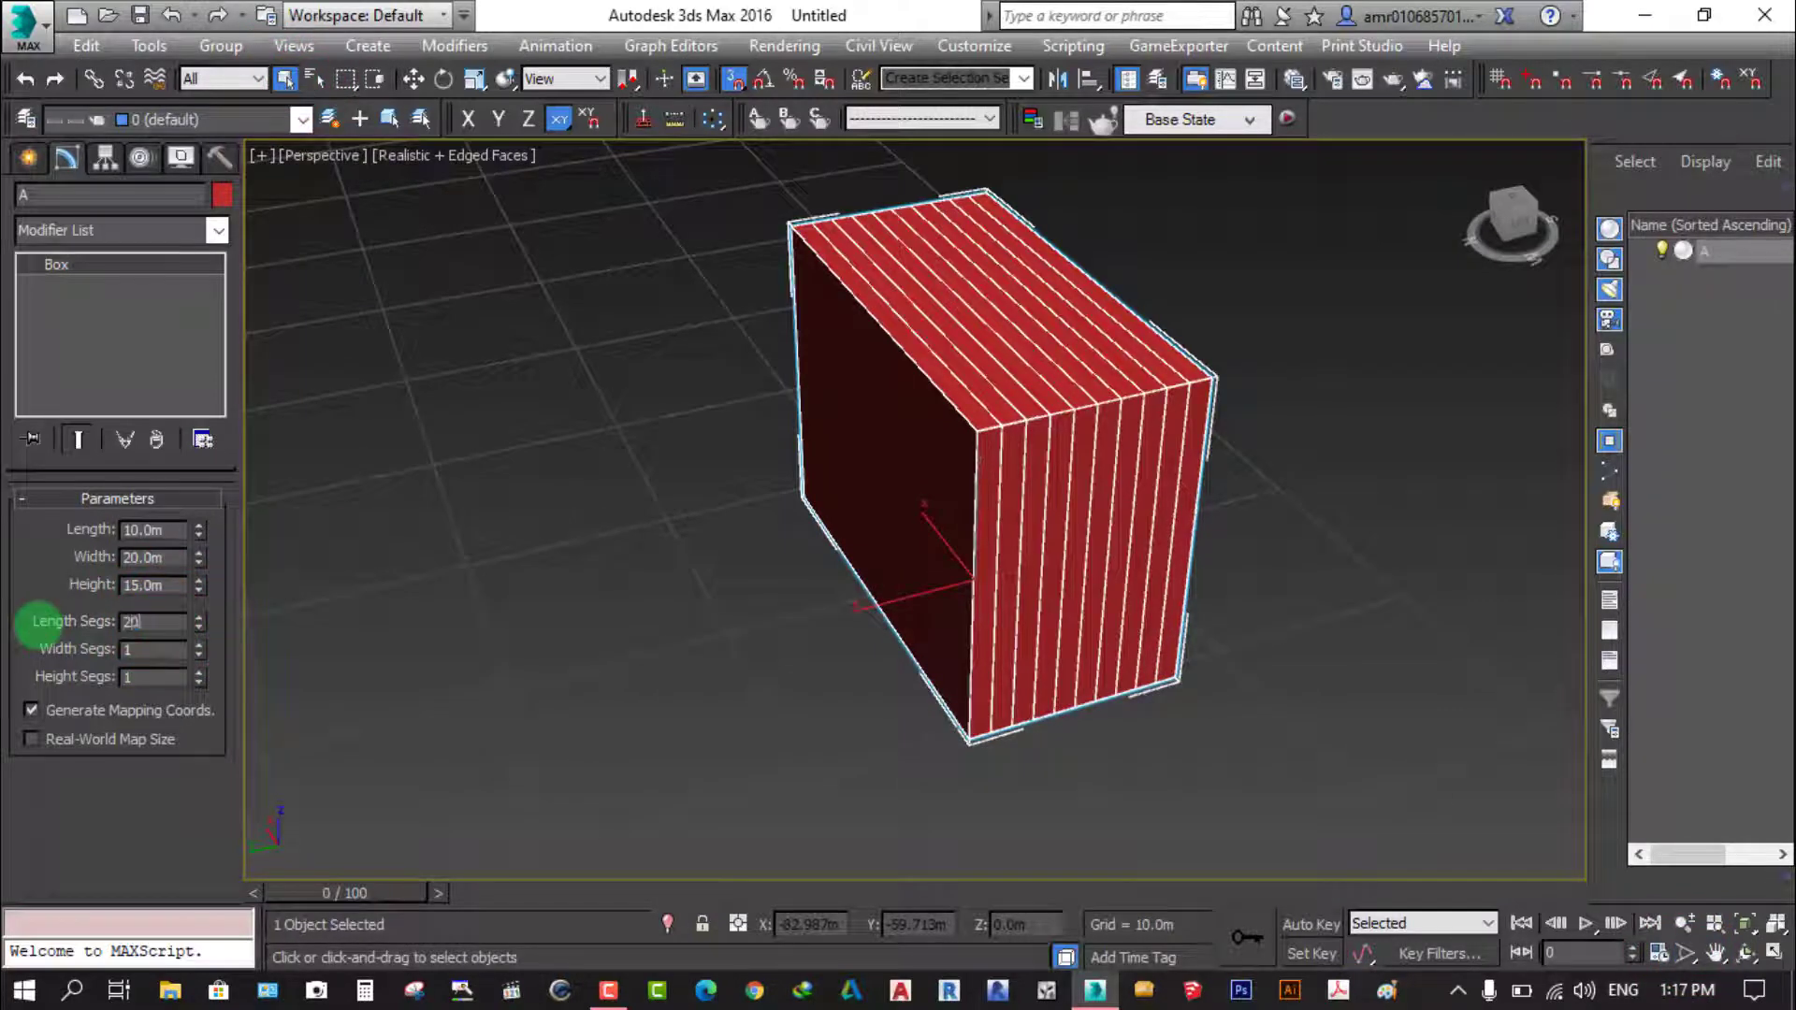
{"action": "key", "text": "Return"}
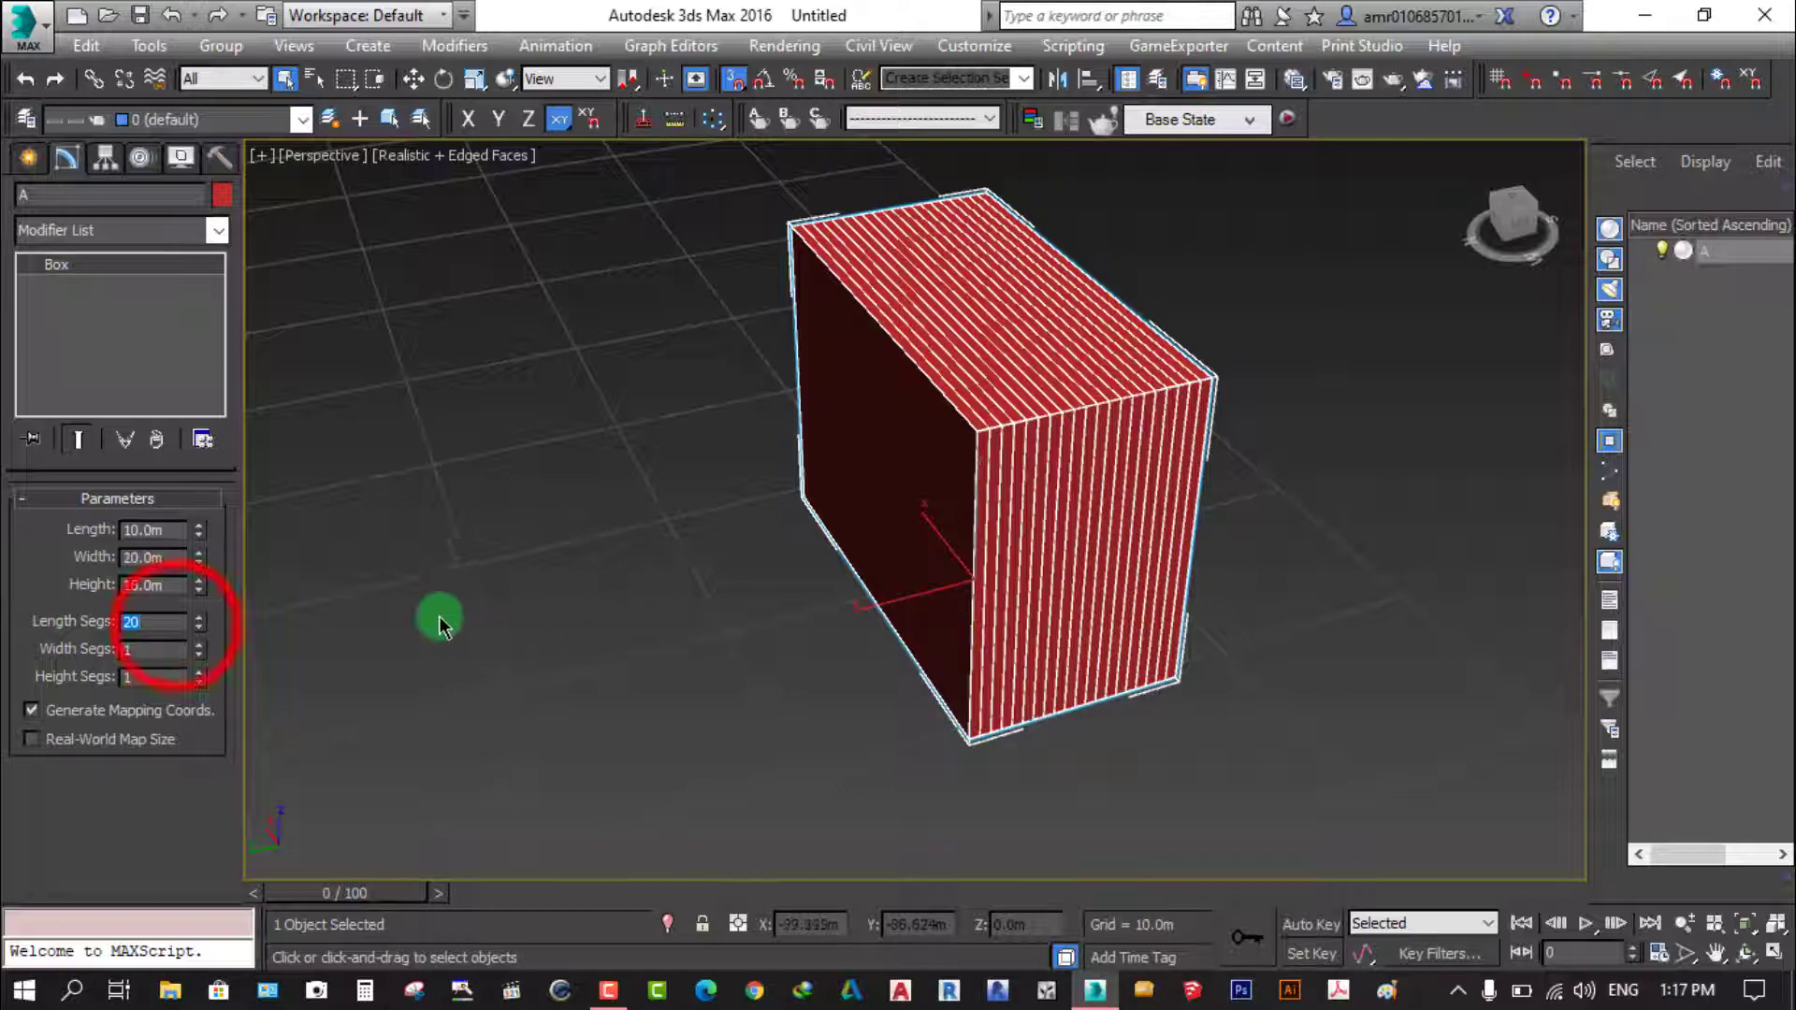
{"action": "left_click", "coordinate": [176, 624]}
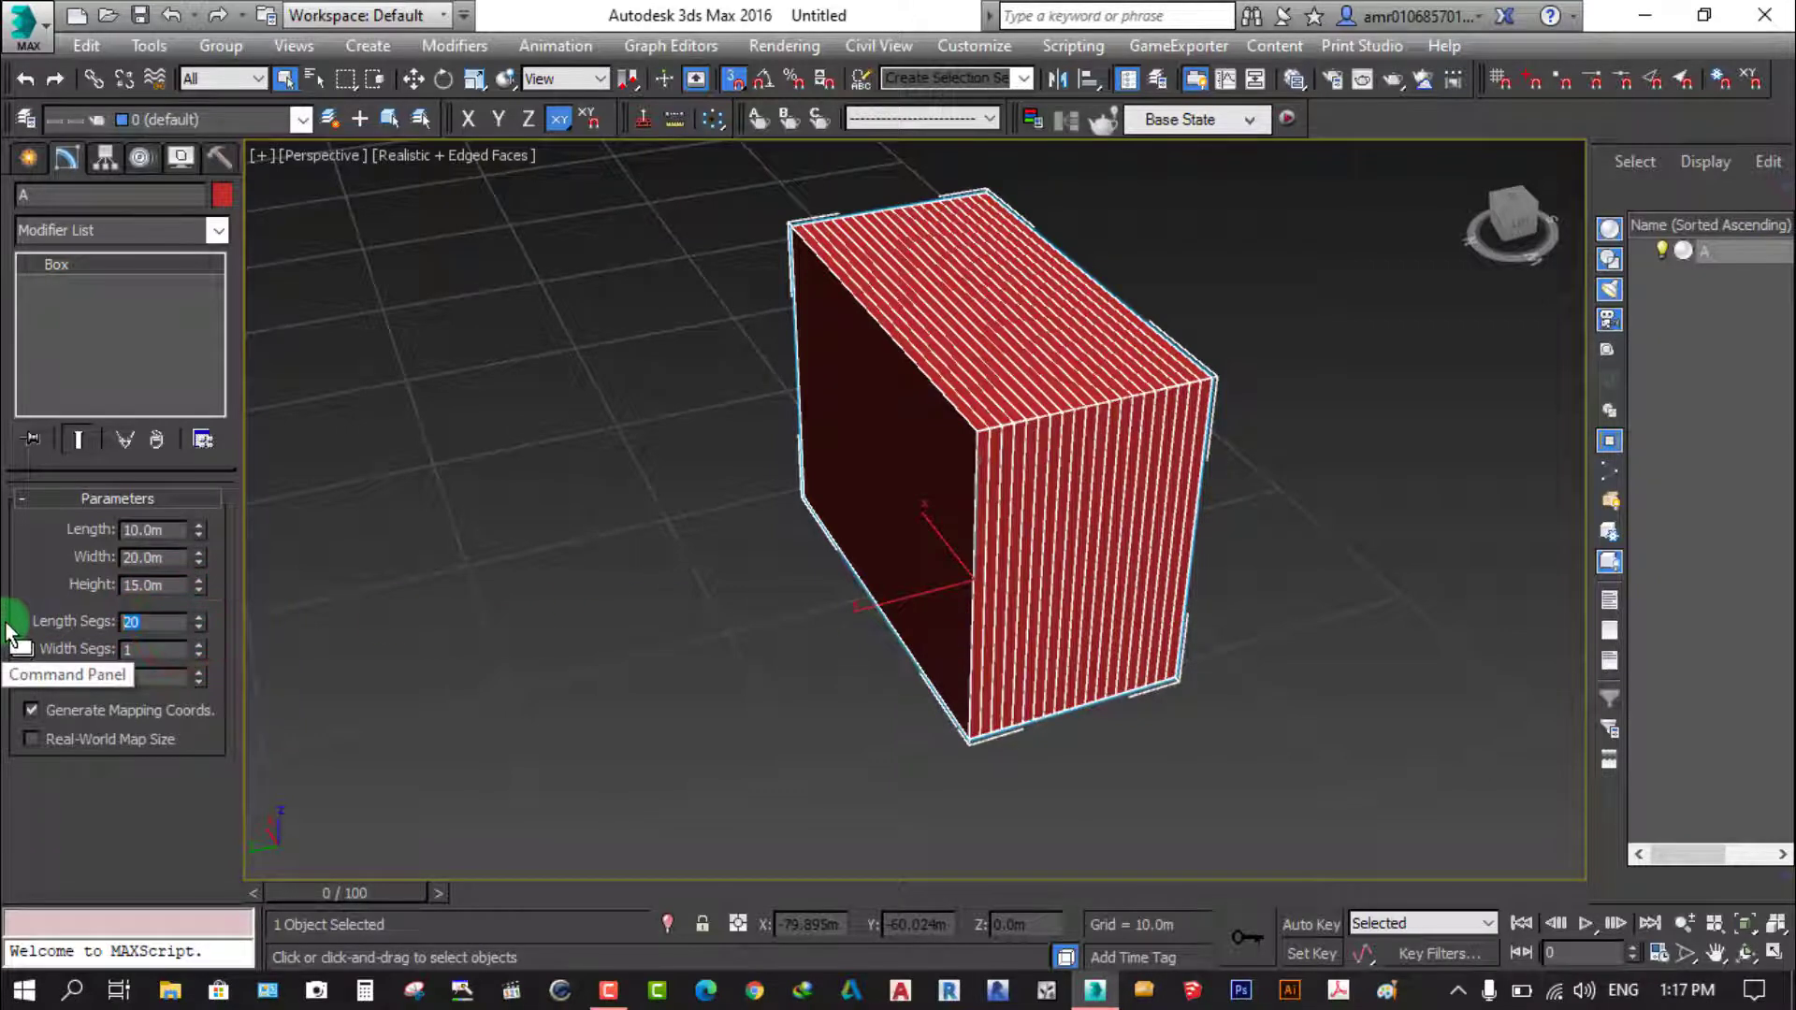
{"action": "type", "text": "5"}
{"action": "key", "text": "Return"}
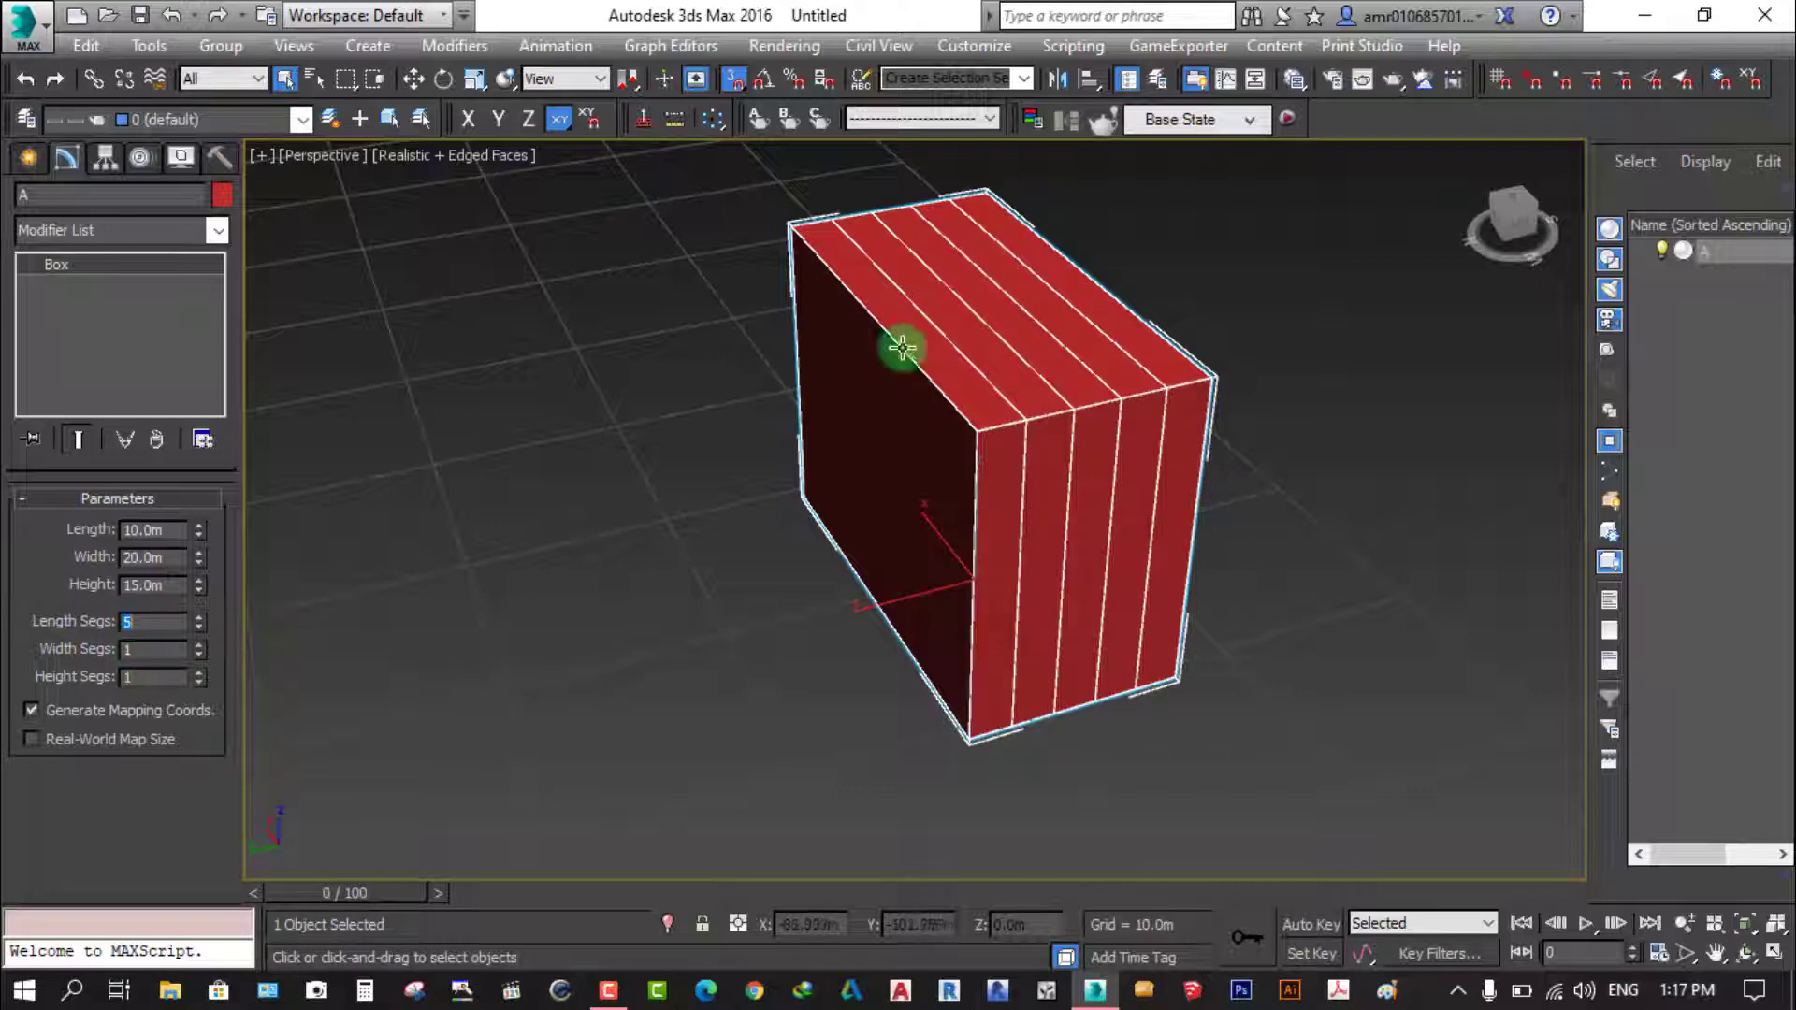
Give box A 10 width segments and 5 height segments
{"action": "left_click", "coordinate": [165, 644]}
{"action": "left_click_drag", "start_coordinate": [164, 644], "coordinate": [13, 644]}
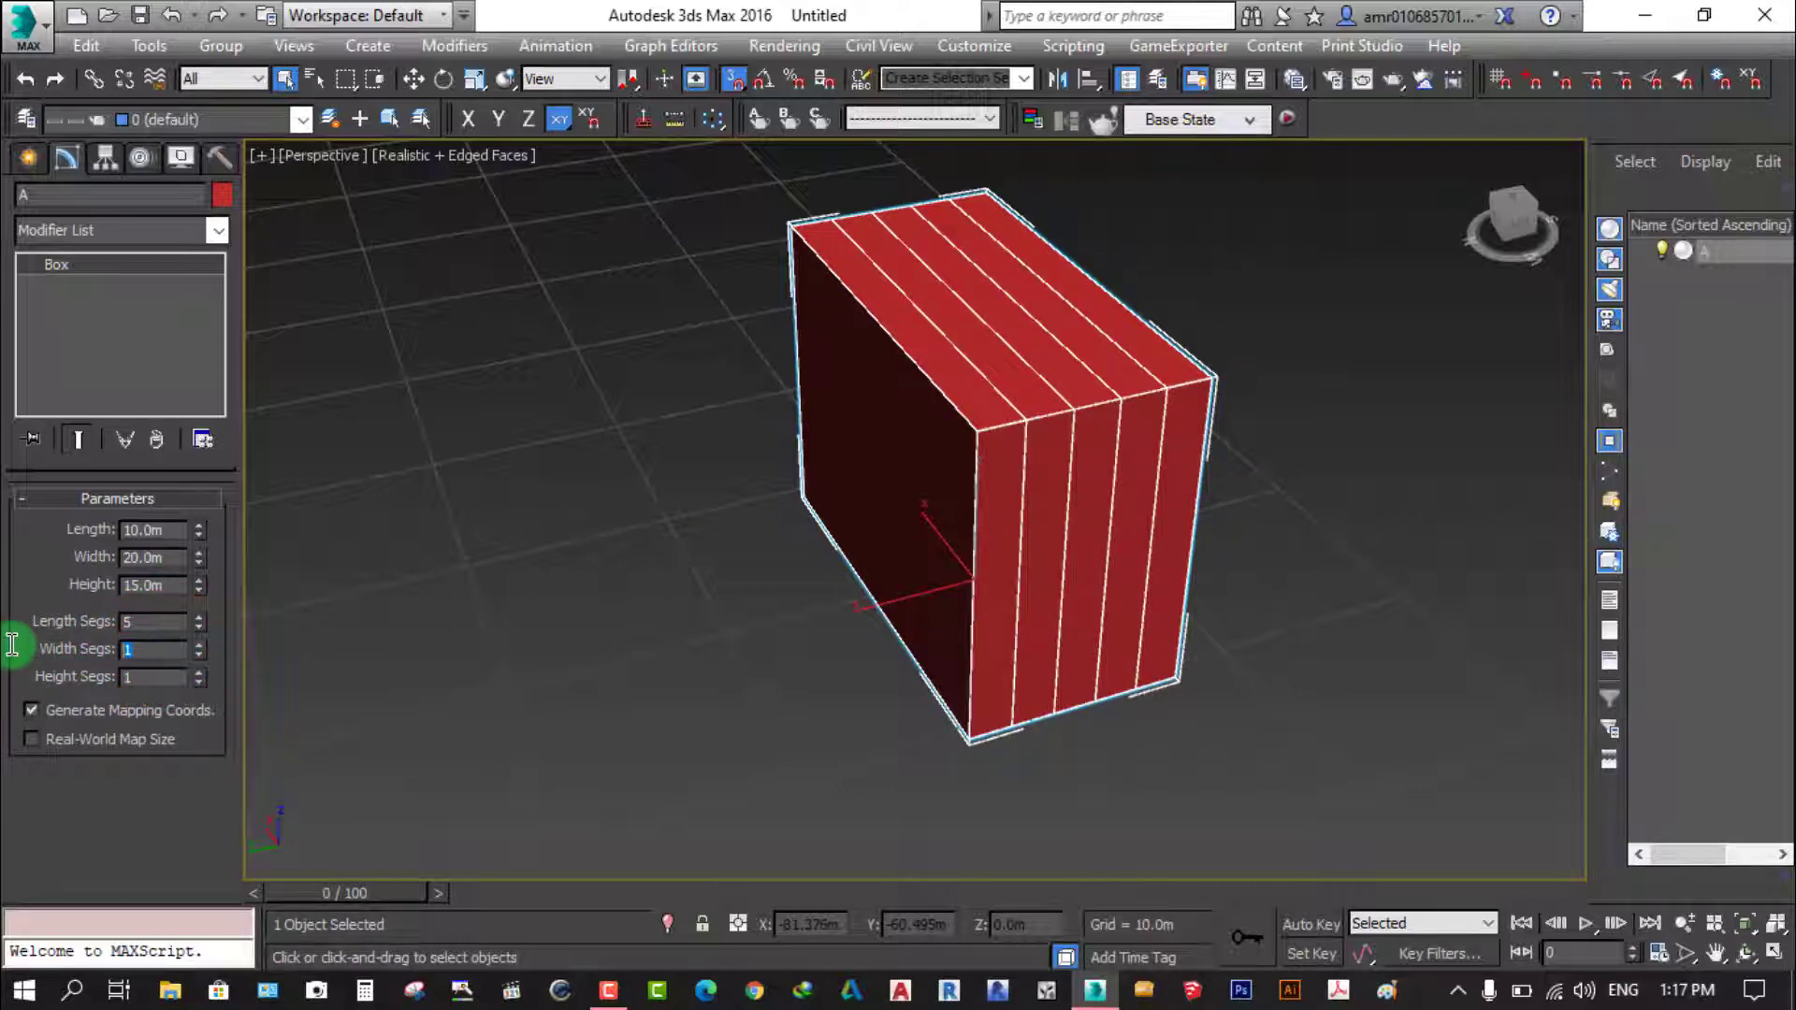
{"action": "key", "text": "Return"}
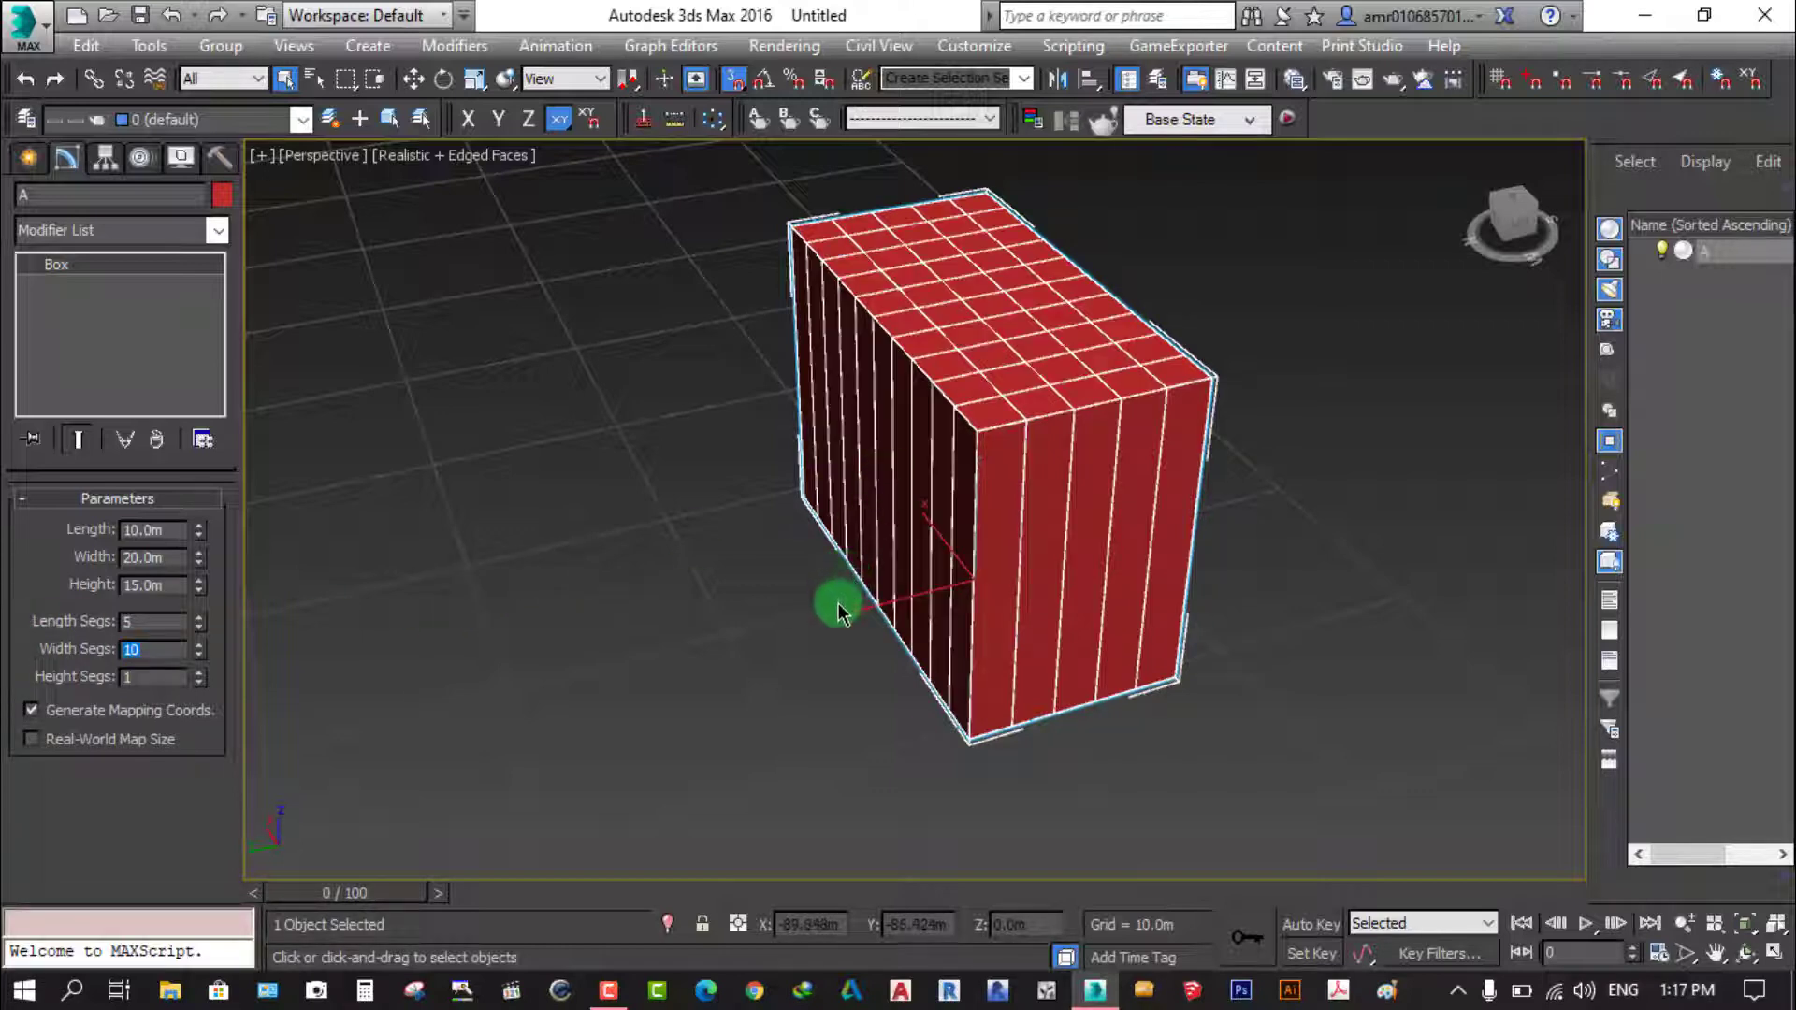
{"action": "middle_click_drag", "start_coordinate": [846, 609], "coordinate": [1030, 715], "text": "alt"}
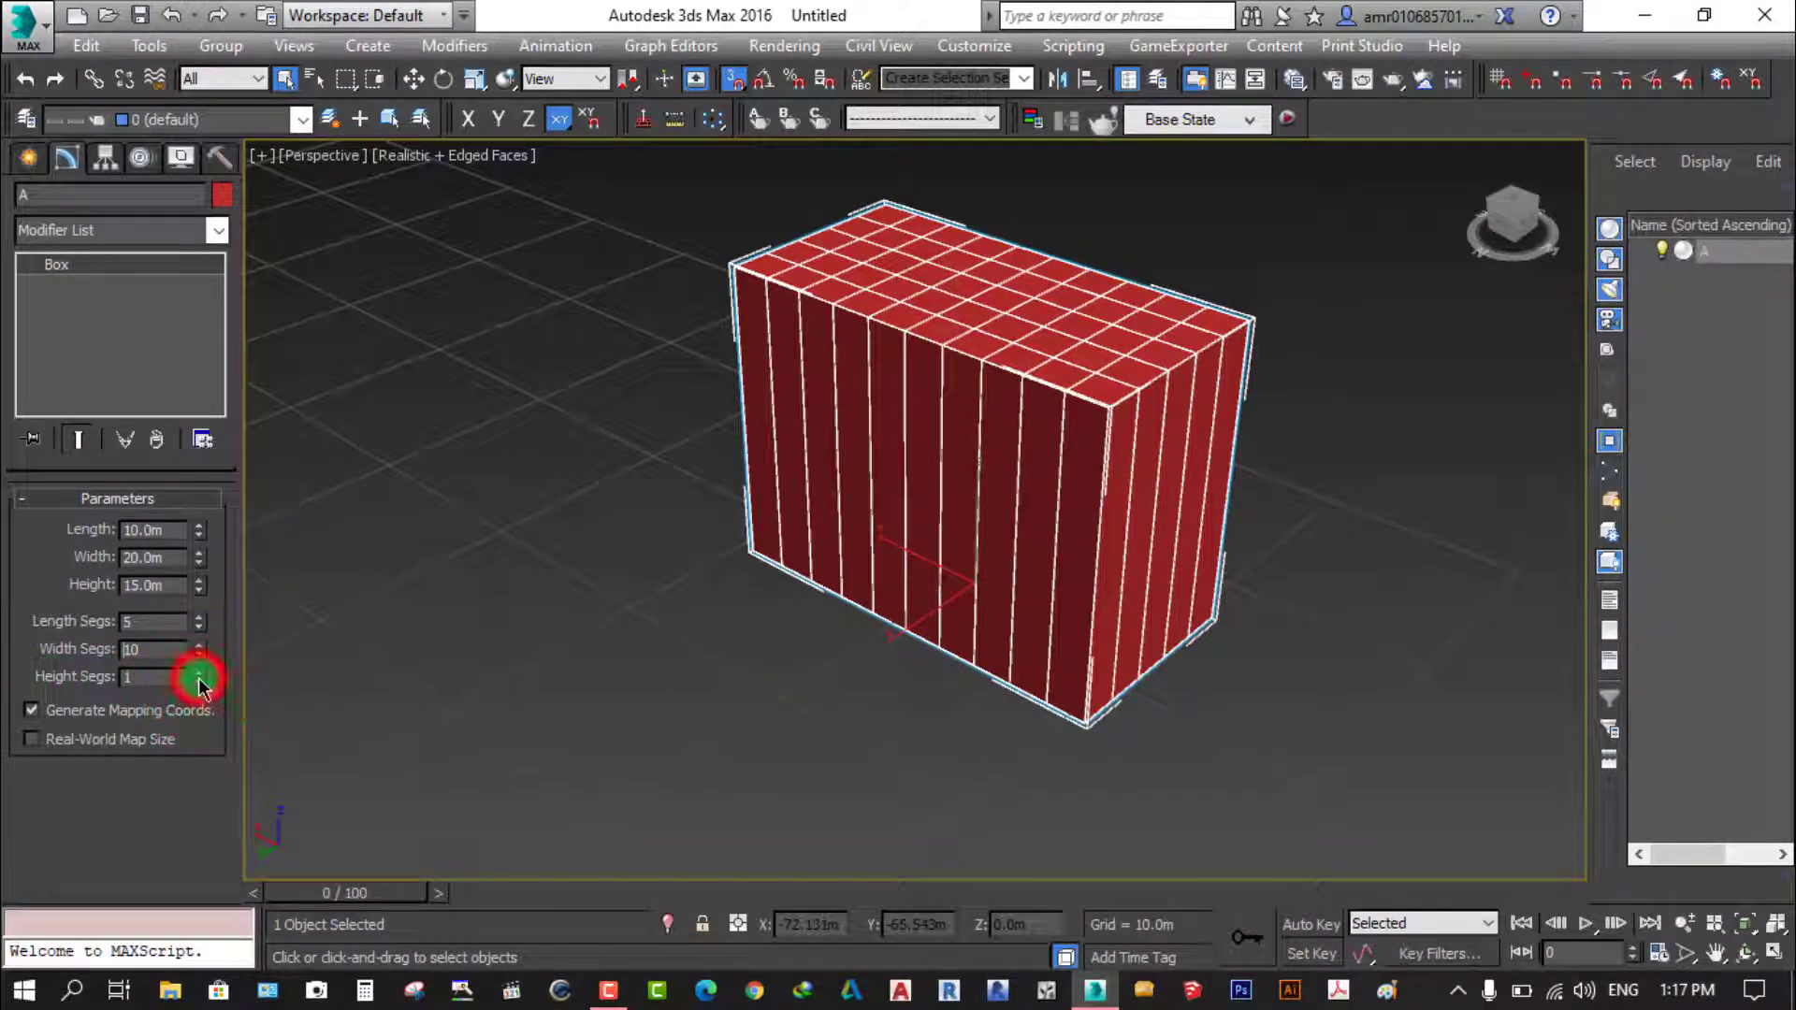
{"action": "left_click_drag", "start_coordinate": [199, 680], "coordinate": [206, 673]}
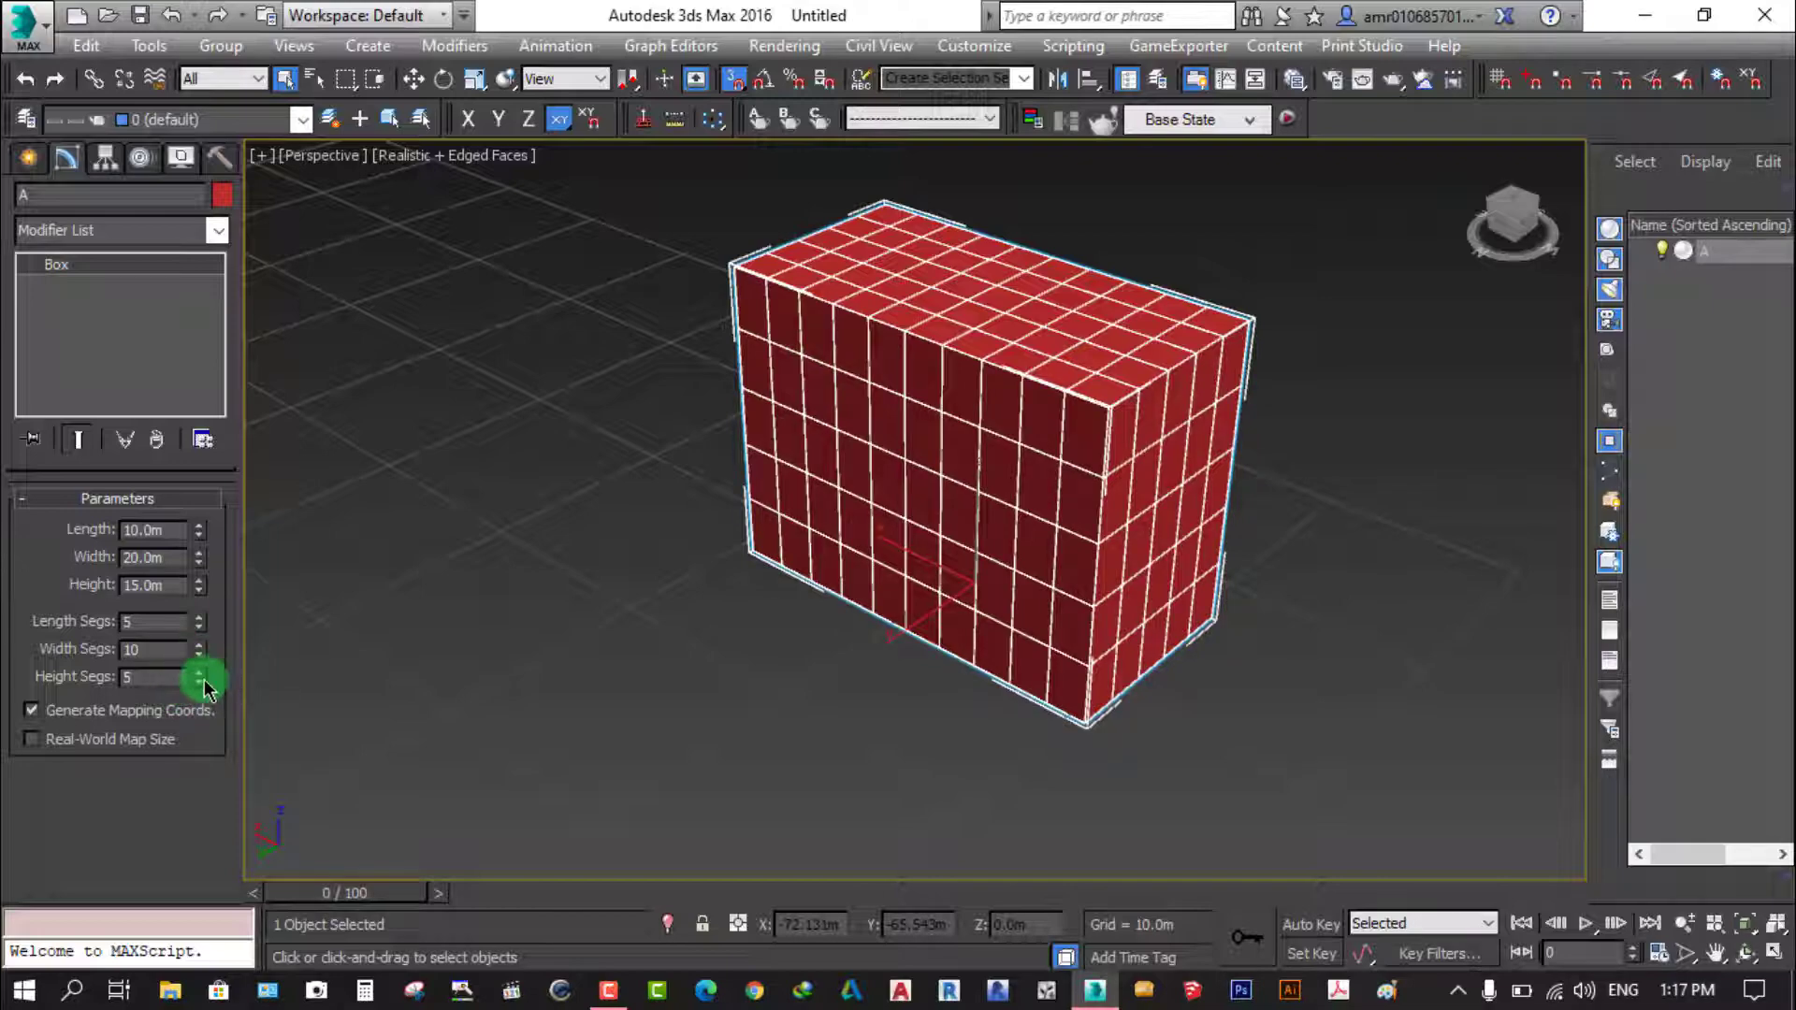
{"action": "mouse_move", "coordinate": [197, 688]}
{"action": "left_mouse_down"}
{"action": "mouse_move", "coordinate": [202, 669]}
{"action": "mouse_move", "coordinate": [202, 730]}
{"action": "mouse_move", "coordinate": [202, 562]}
{"action": "mouse_move", "coordinate": [201, 730]}
{"action": "mouse_move", "coordinate": [36, 679]}
{"action": "left_mouse_up"}
{"action": "left_click", "coordinate": [157, 681]}
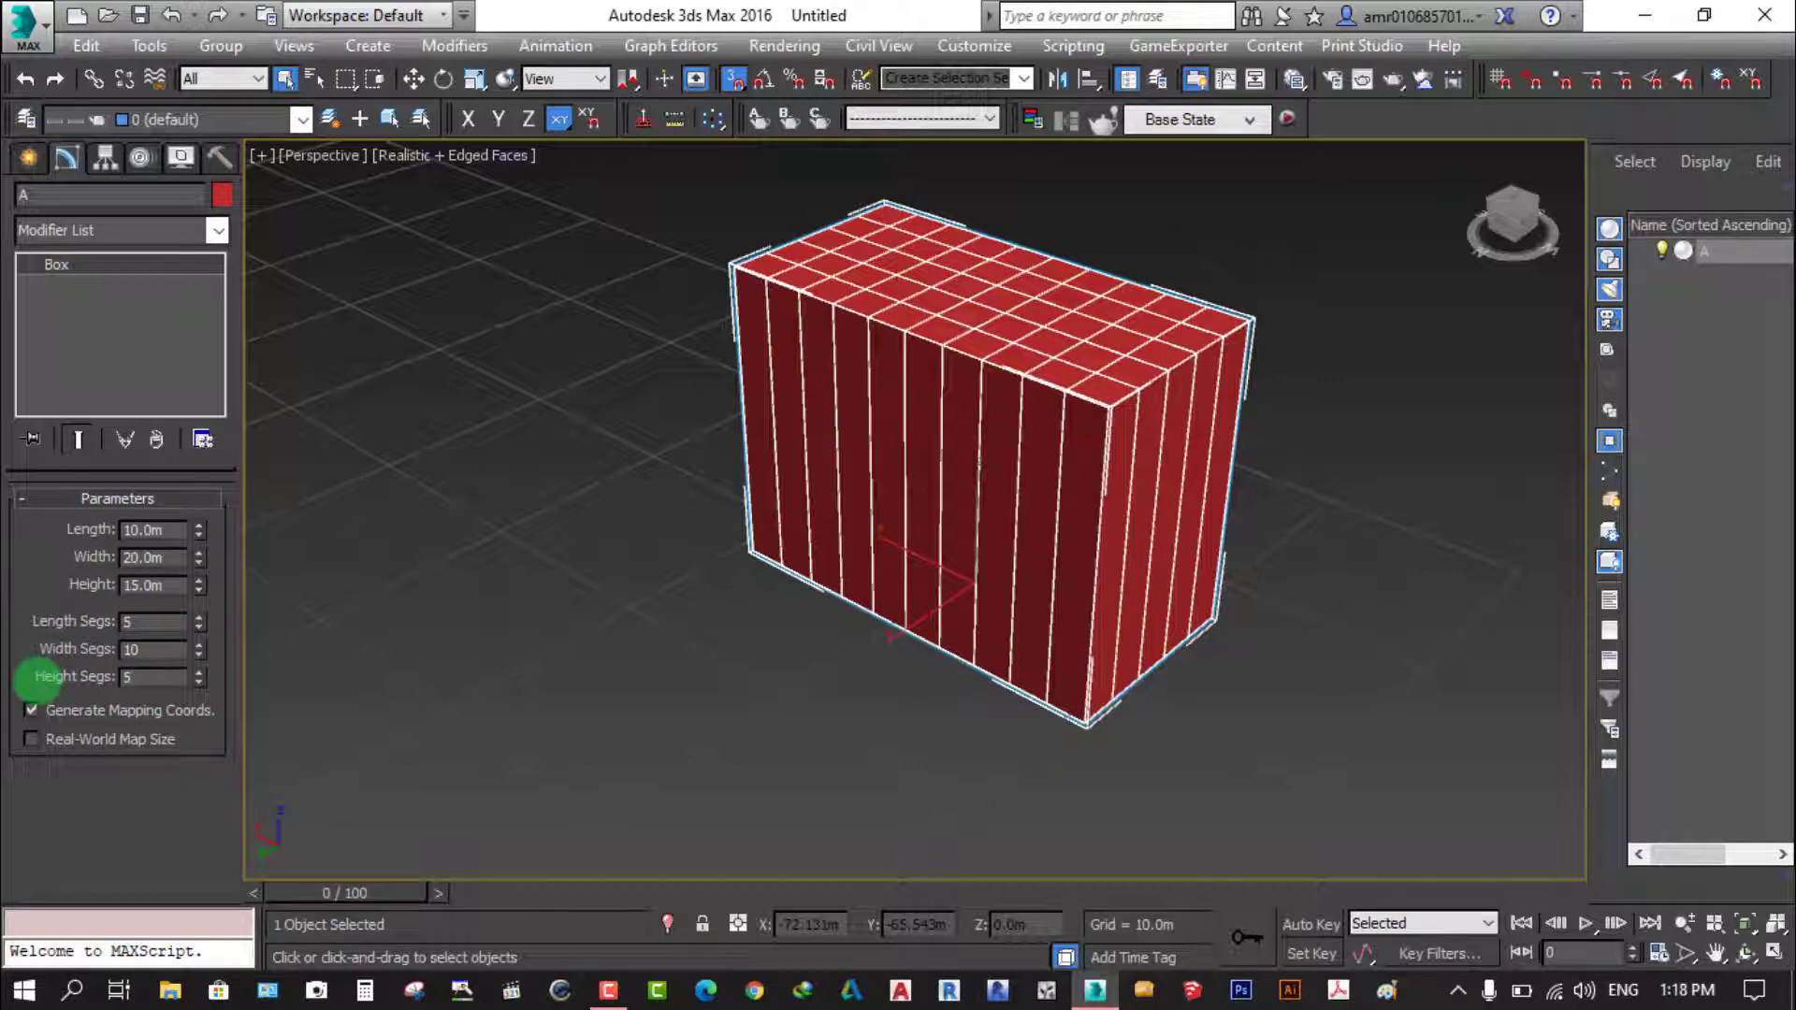
{"action": "key", "text": "Return"}
Recentre box A in the view and bring back the Standard Primitives creation list
{"action": "middle_click_drag", "start_coordinate": [1010, 521], "coordinate": [1002, 561]}
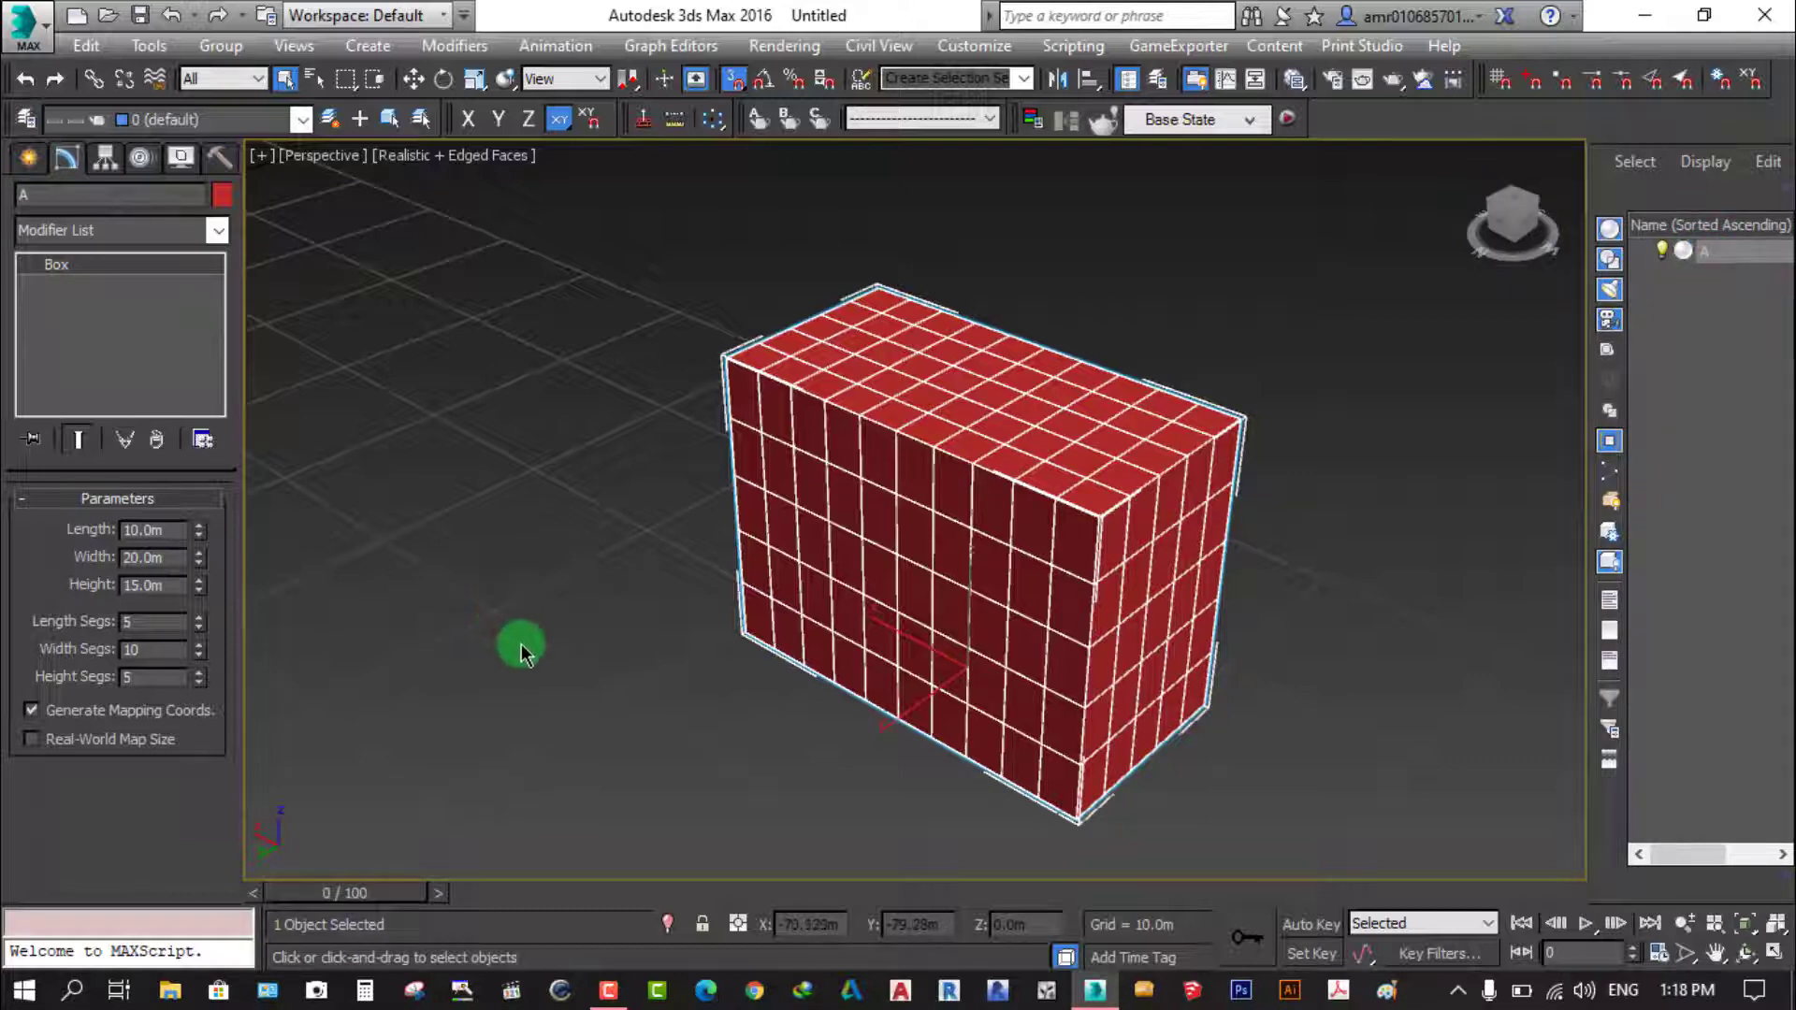
{"action": "left_click", "coordinate": [29, 156]}
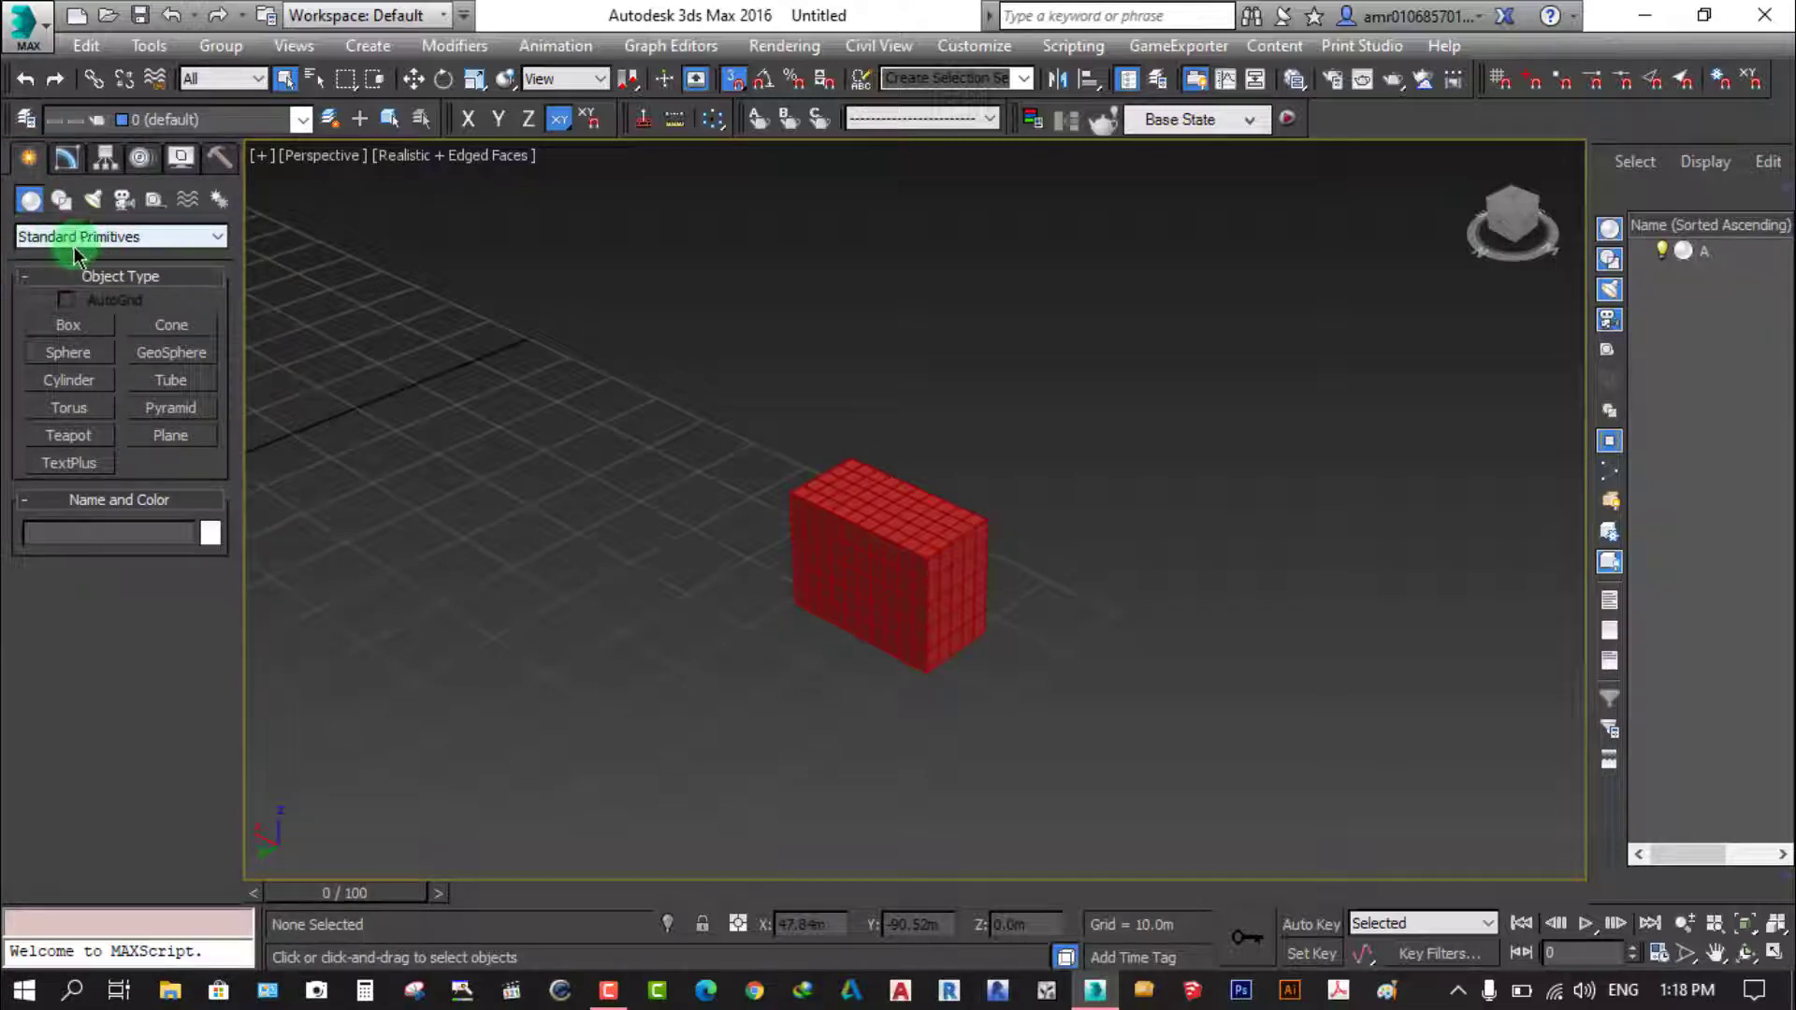
{"action": "left_click", "coordinate": [175, 329]}
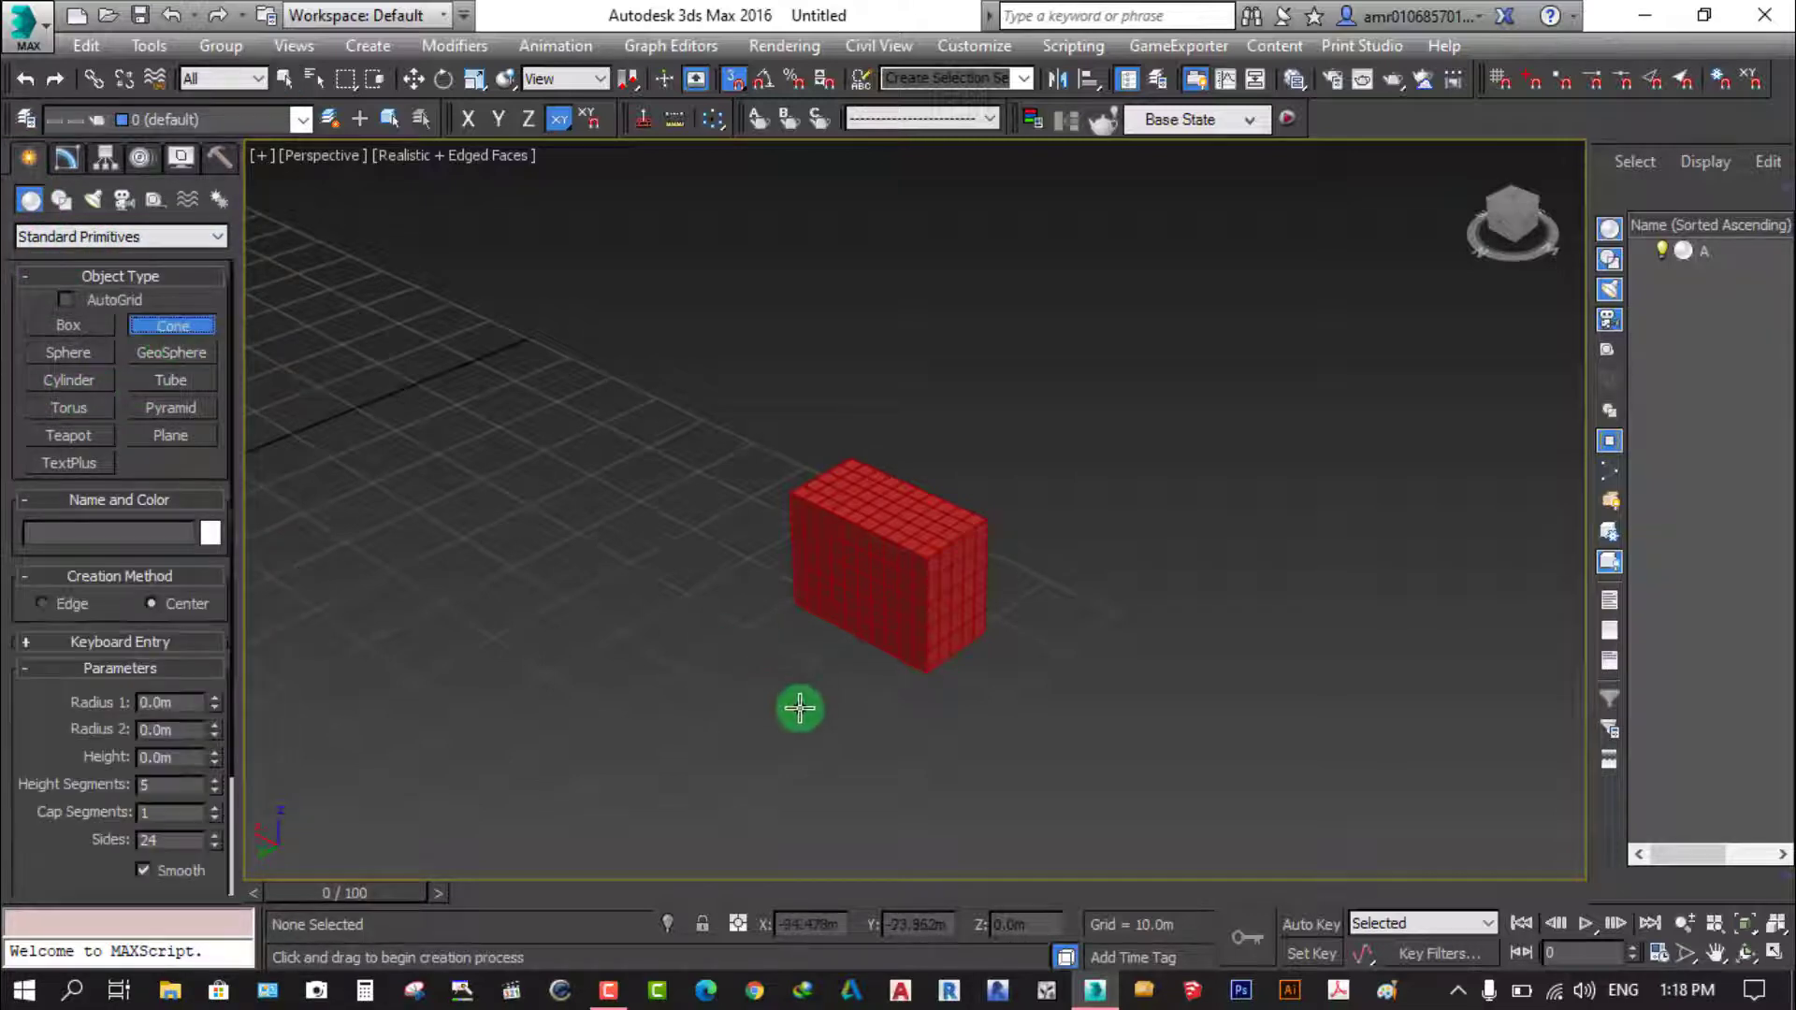
{"action": "middle_click_drag", "start_coordinate": [802, 689], "coordinate": [914, 633]}
{"action": "scroll", "coordinate": [1058, 593], "scroll_direction": "up", "scroll_amount": 5}
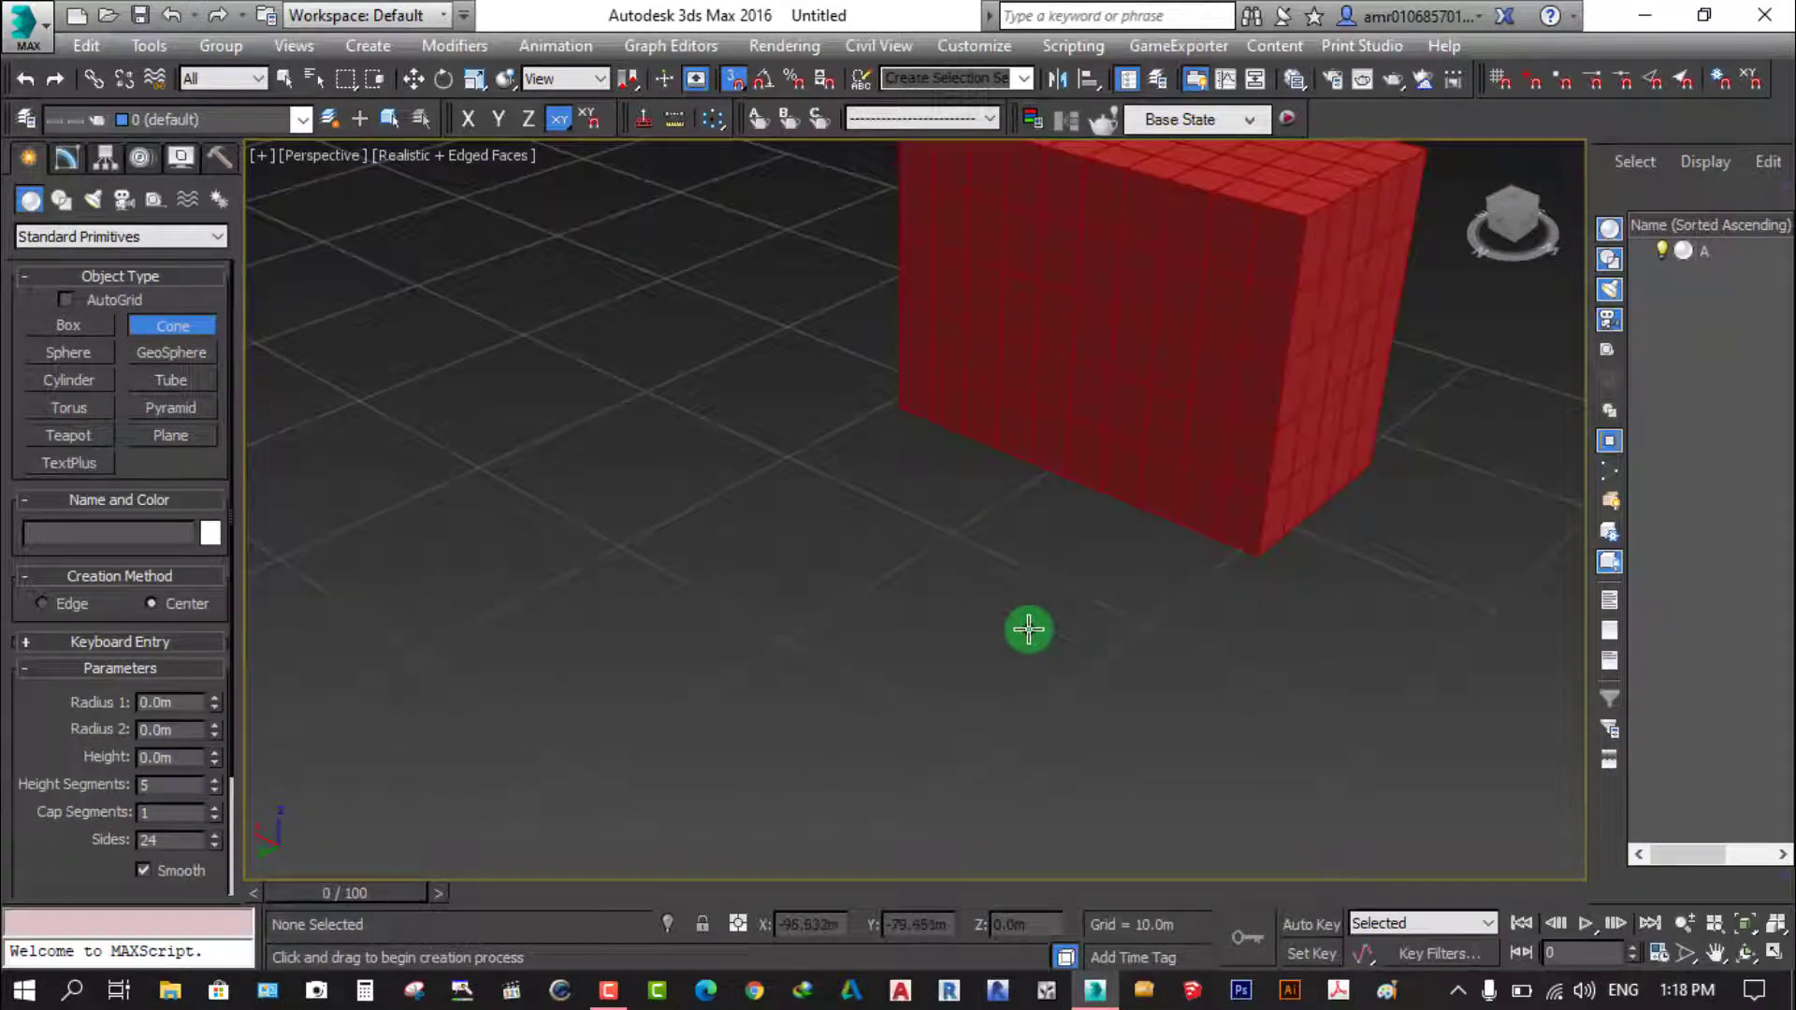
{"action": "scroll", "coordinate": [1028, 630], "scroll_direction": "down", "scroll_amount": 2}
{"action": "scroll", "coordinate": [1028, 629], "scroll_direction": "down", "scroll_amount": 2}
{"action": "scroll", "coordinate": [1024, 629], "scroll_direction": "down", "scroll_amount": 4}
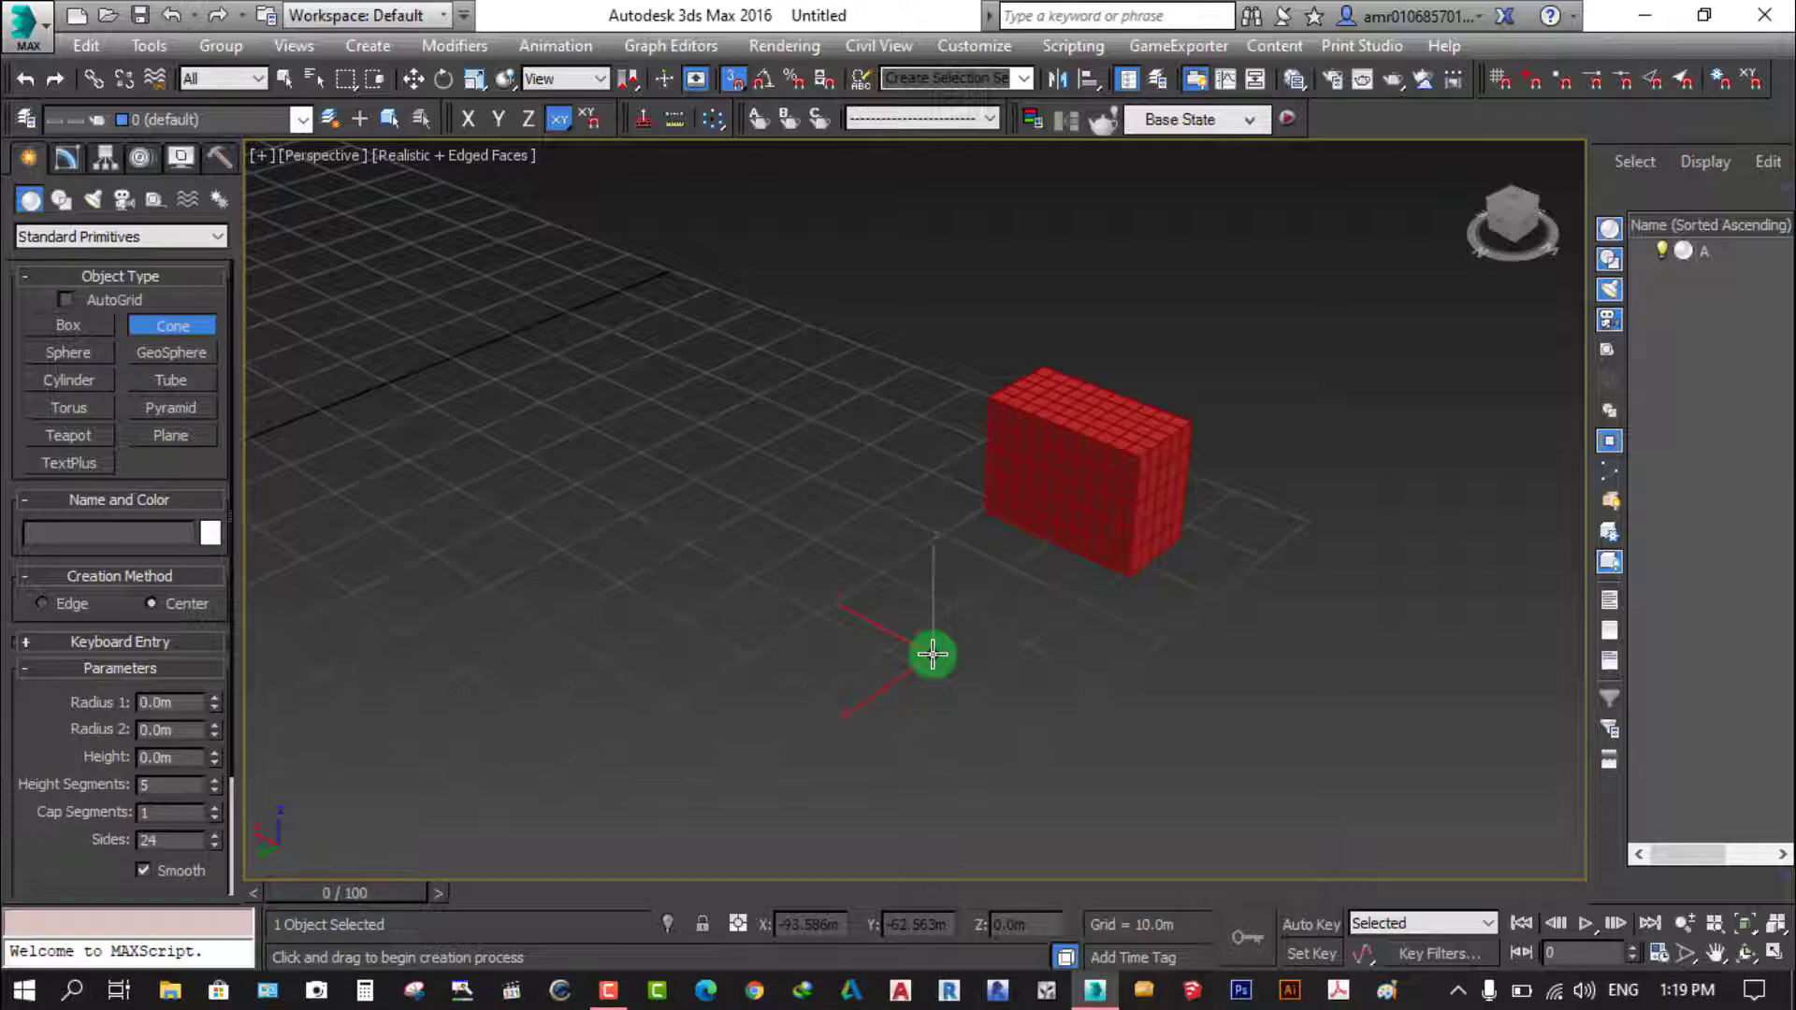
{"action": "left_click_drag", "start_coordinate": [933, 653], "coordinate": [1042, 702]}
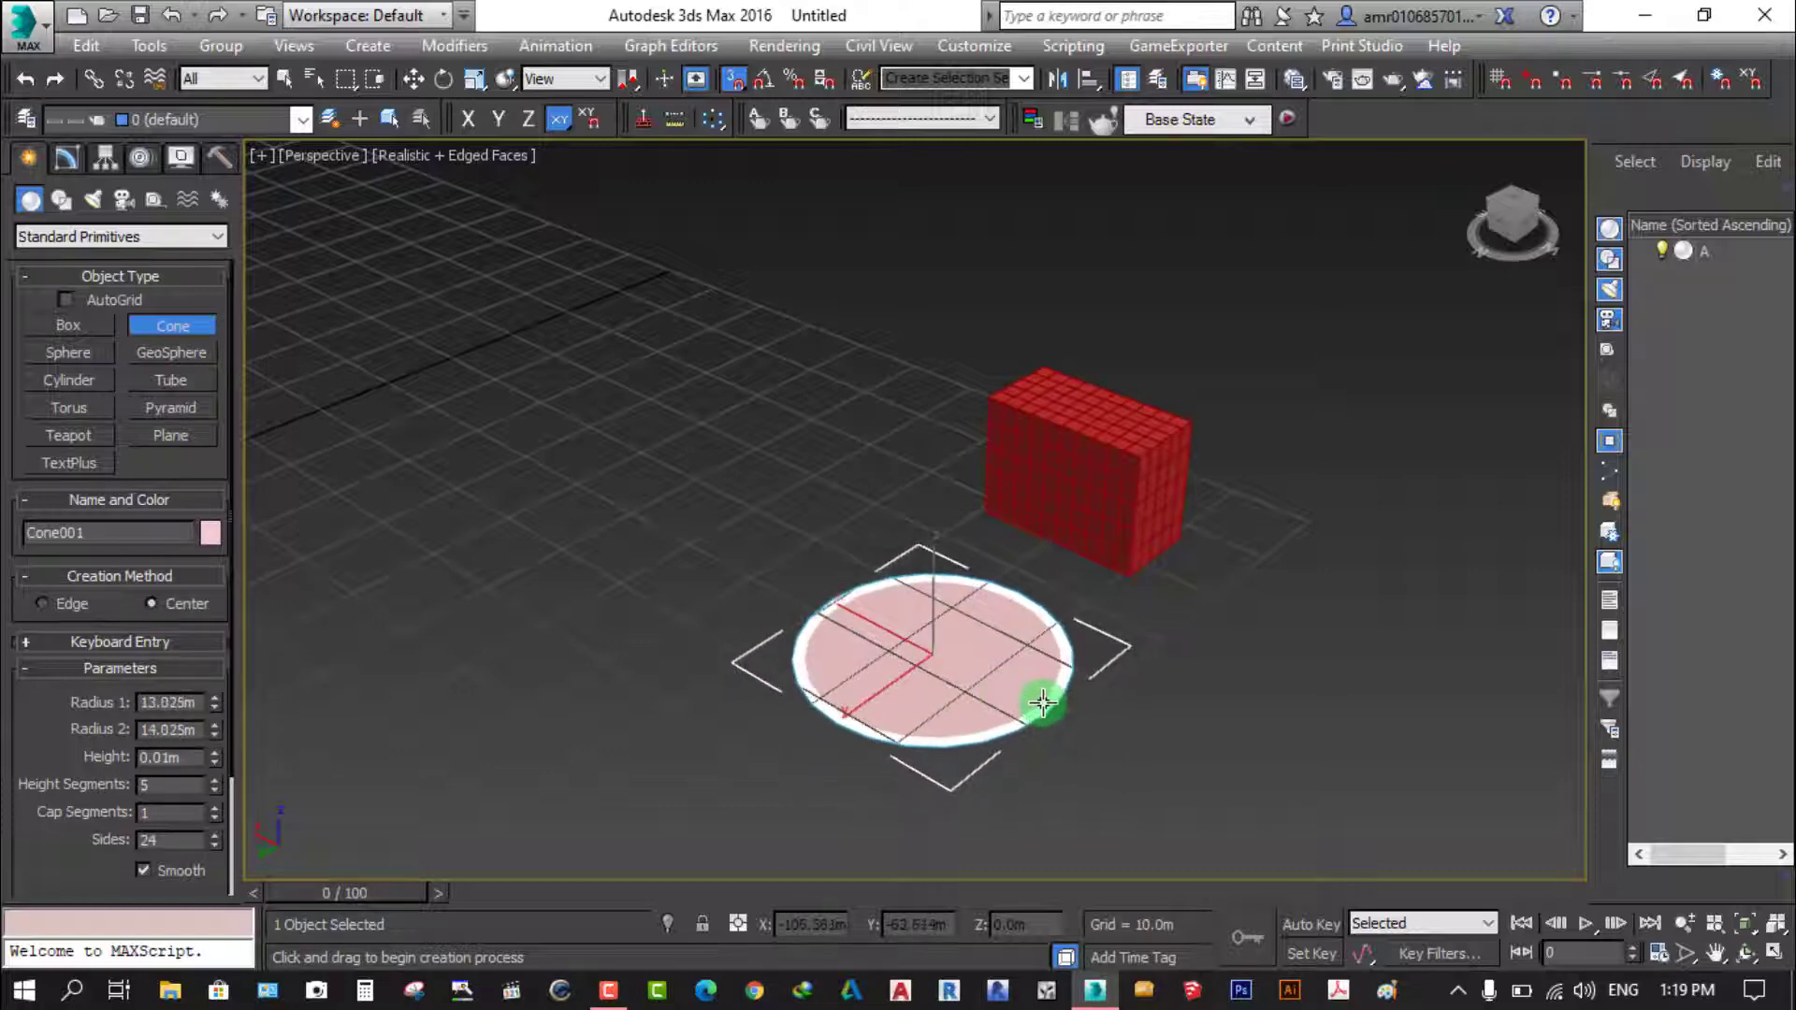
{"action": "mouse_move", "coordinate": [1042, 702]}
{"action": "left_mouse_down"}
{"action": "mouse_move", "coordinate": [936, 672]}
{"action": "mouse_move", "coordinate": [1074, 710]}
{"action": "mouse_move", "coordinate": [1056, 698]}
{"action": "left_mouse_up"}
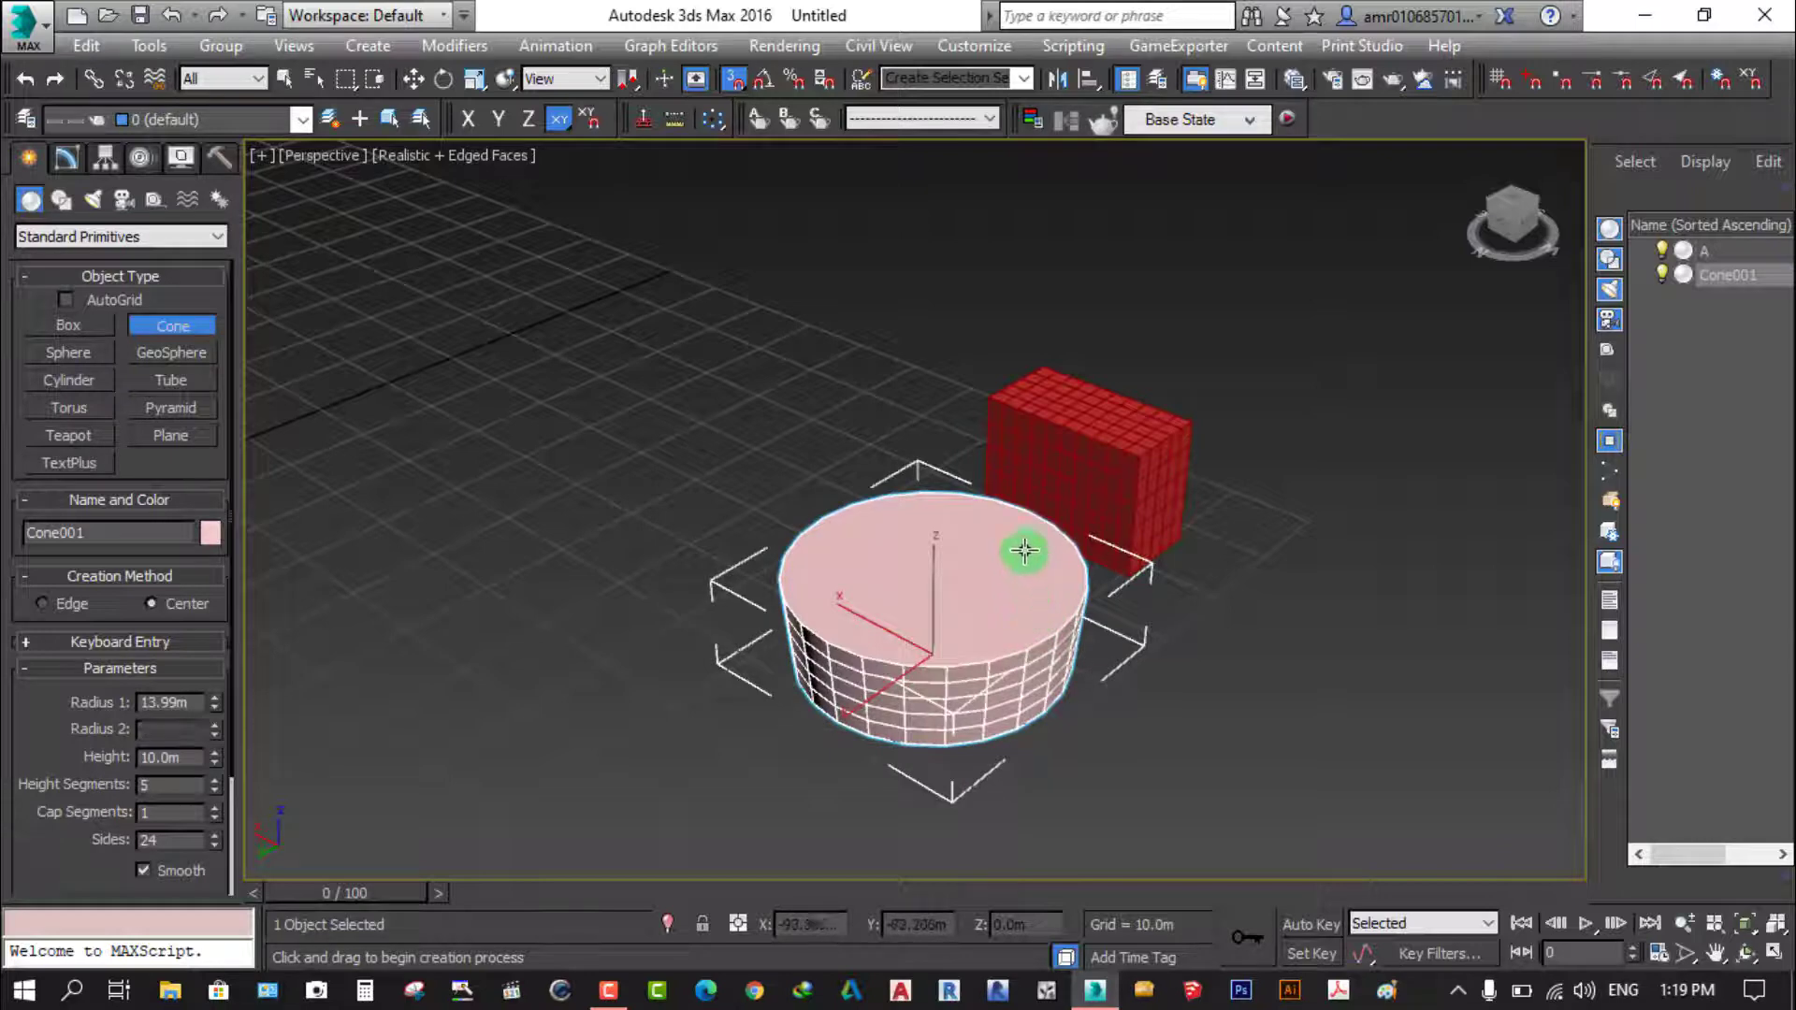
{"action": "left_click", "coordinate": [1018, 570]}
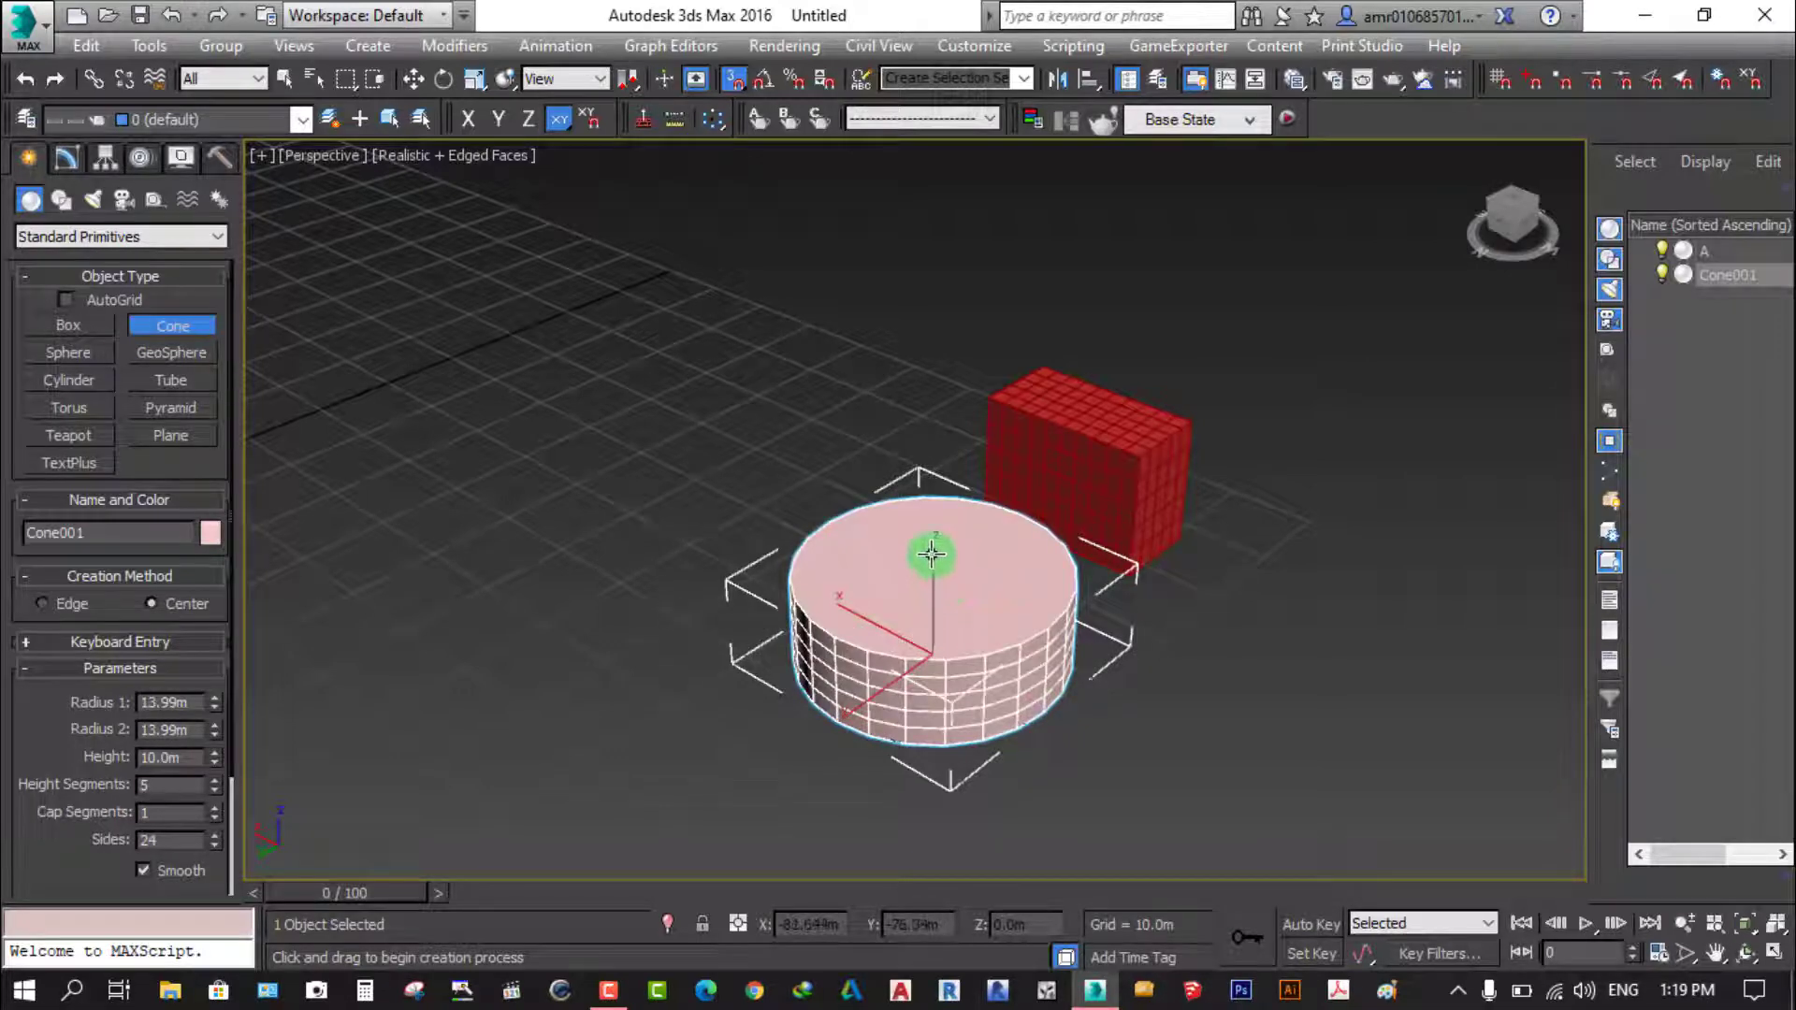
{"action": "scroll", "coordinate": [931, 555], "scroll_direction": "up", "scroll_amount": 5}
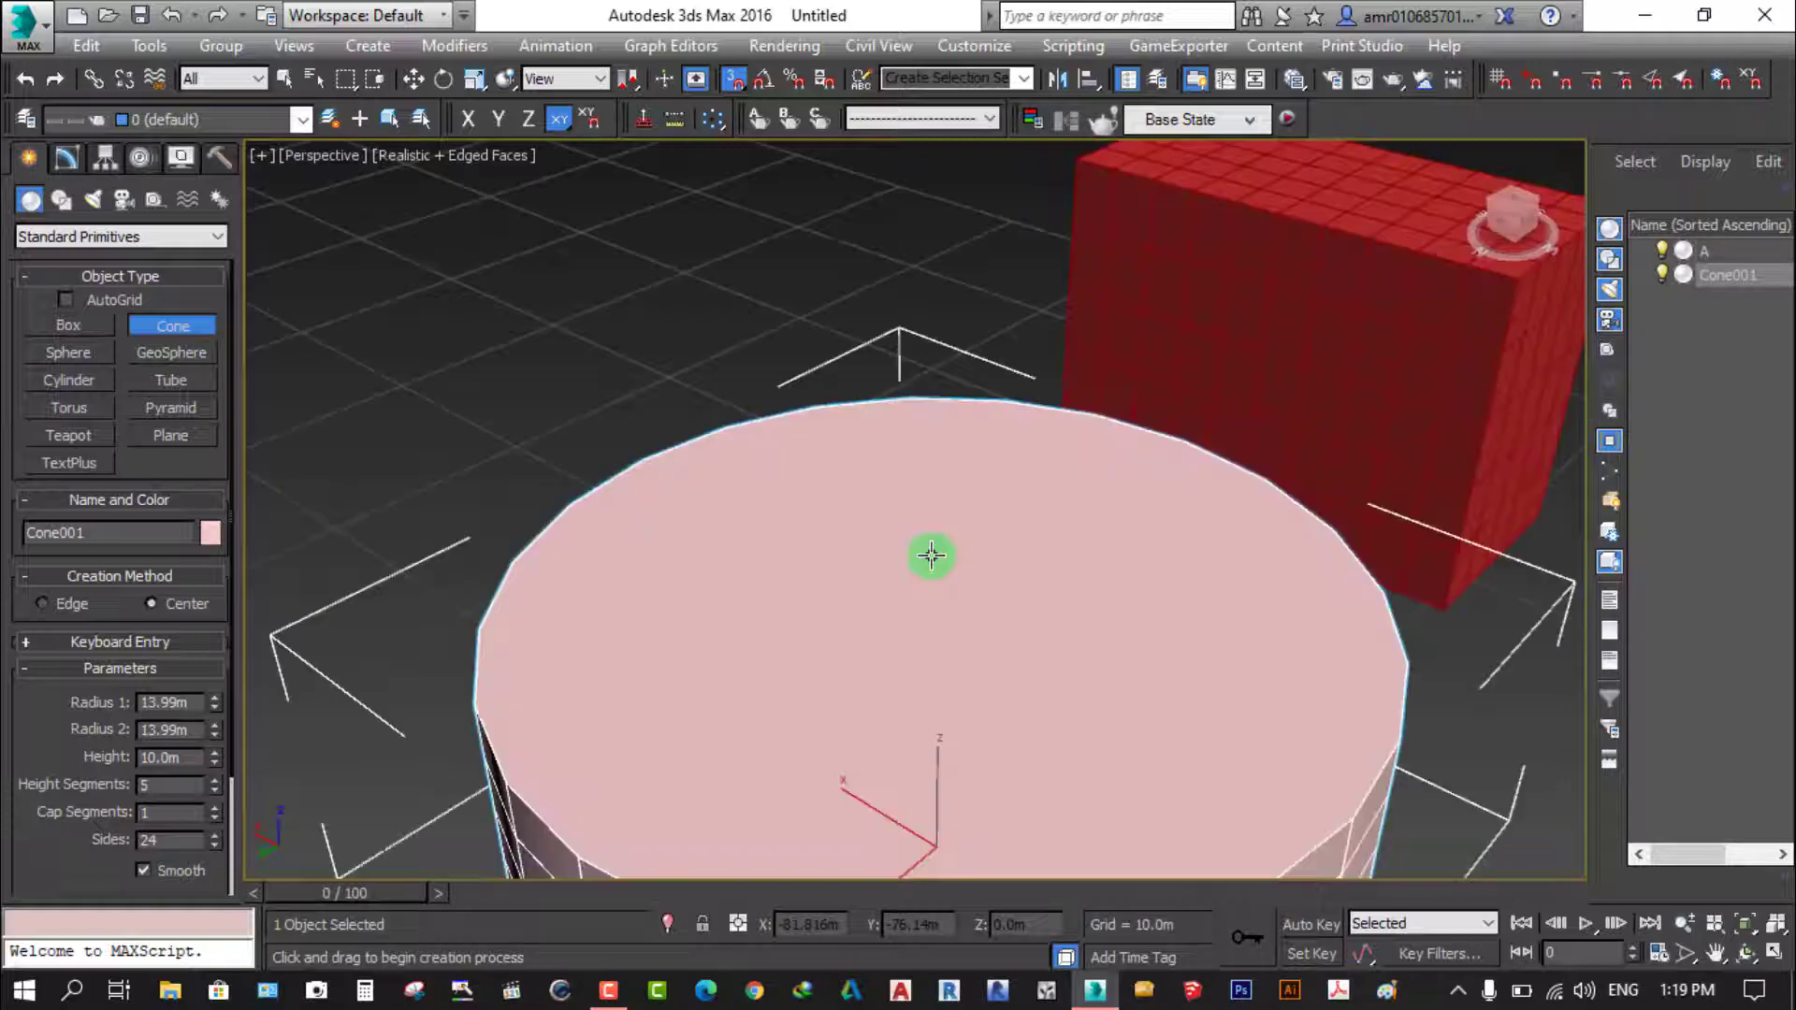
{"action": "scroll", "coordinate": [1215, 686], "scroll_direction": "down", "scroll_amount": 5}
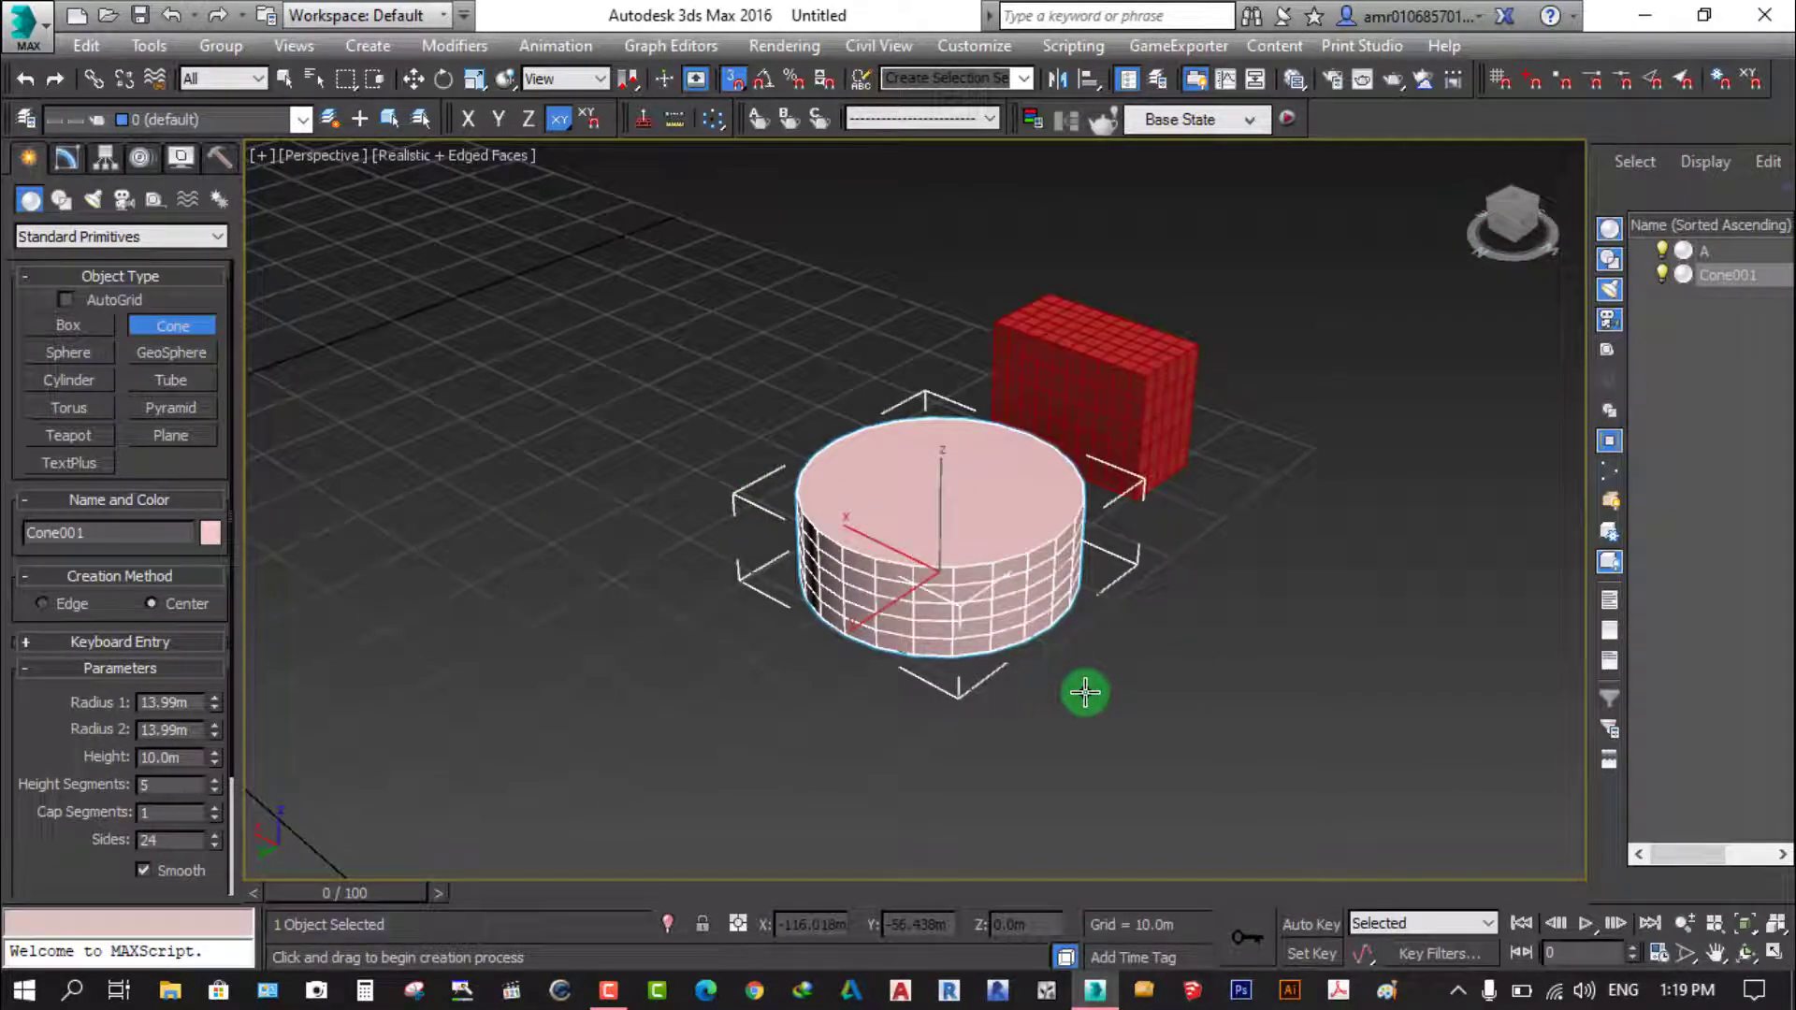
{"action": "left_click", "coordinate": [169, 16]}
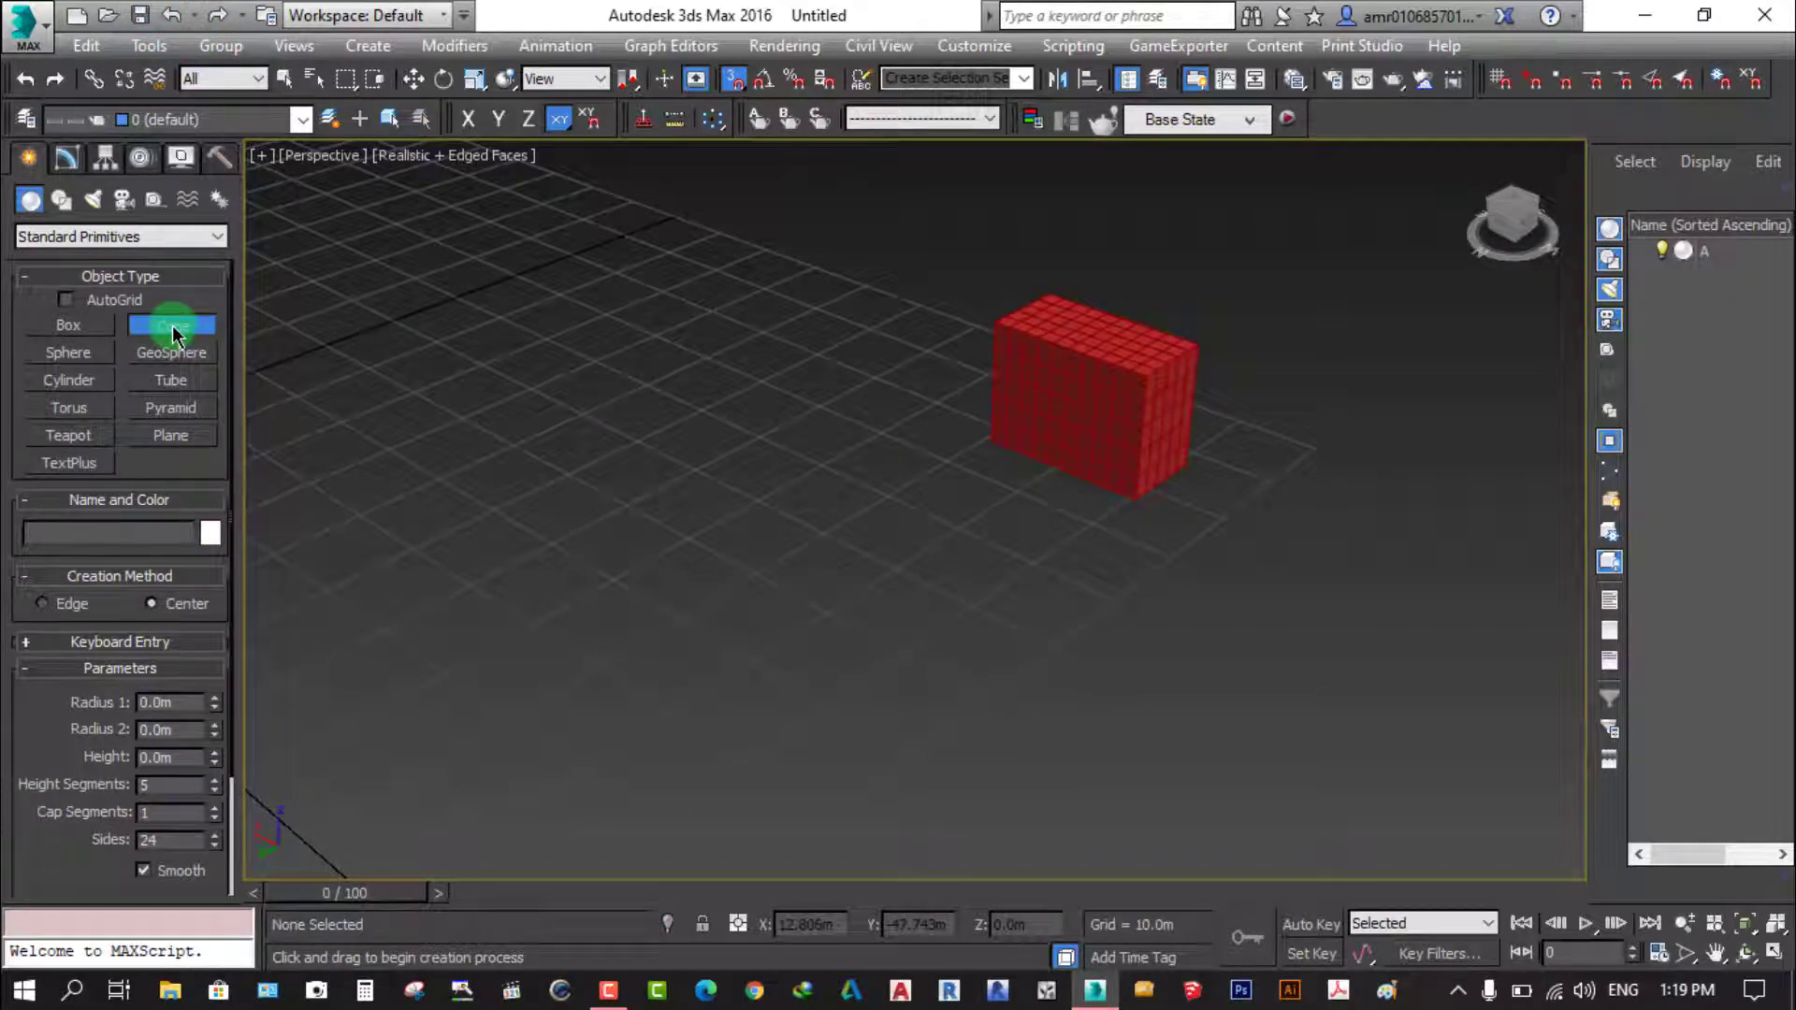
Draw a truncated cone beside box A: 14.782m base radius, 20m high, 4.782m top radius
{"action": "left_click", "coordinate": [785, 632]}
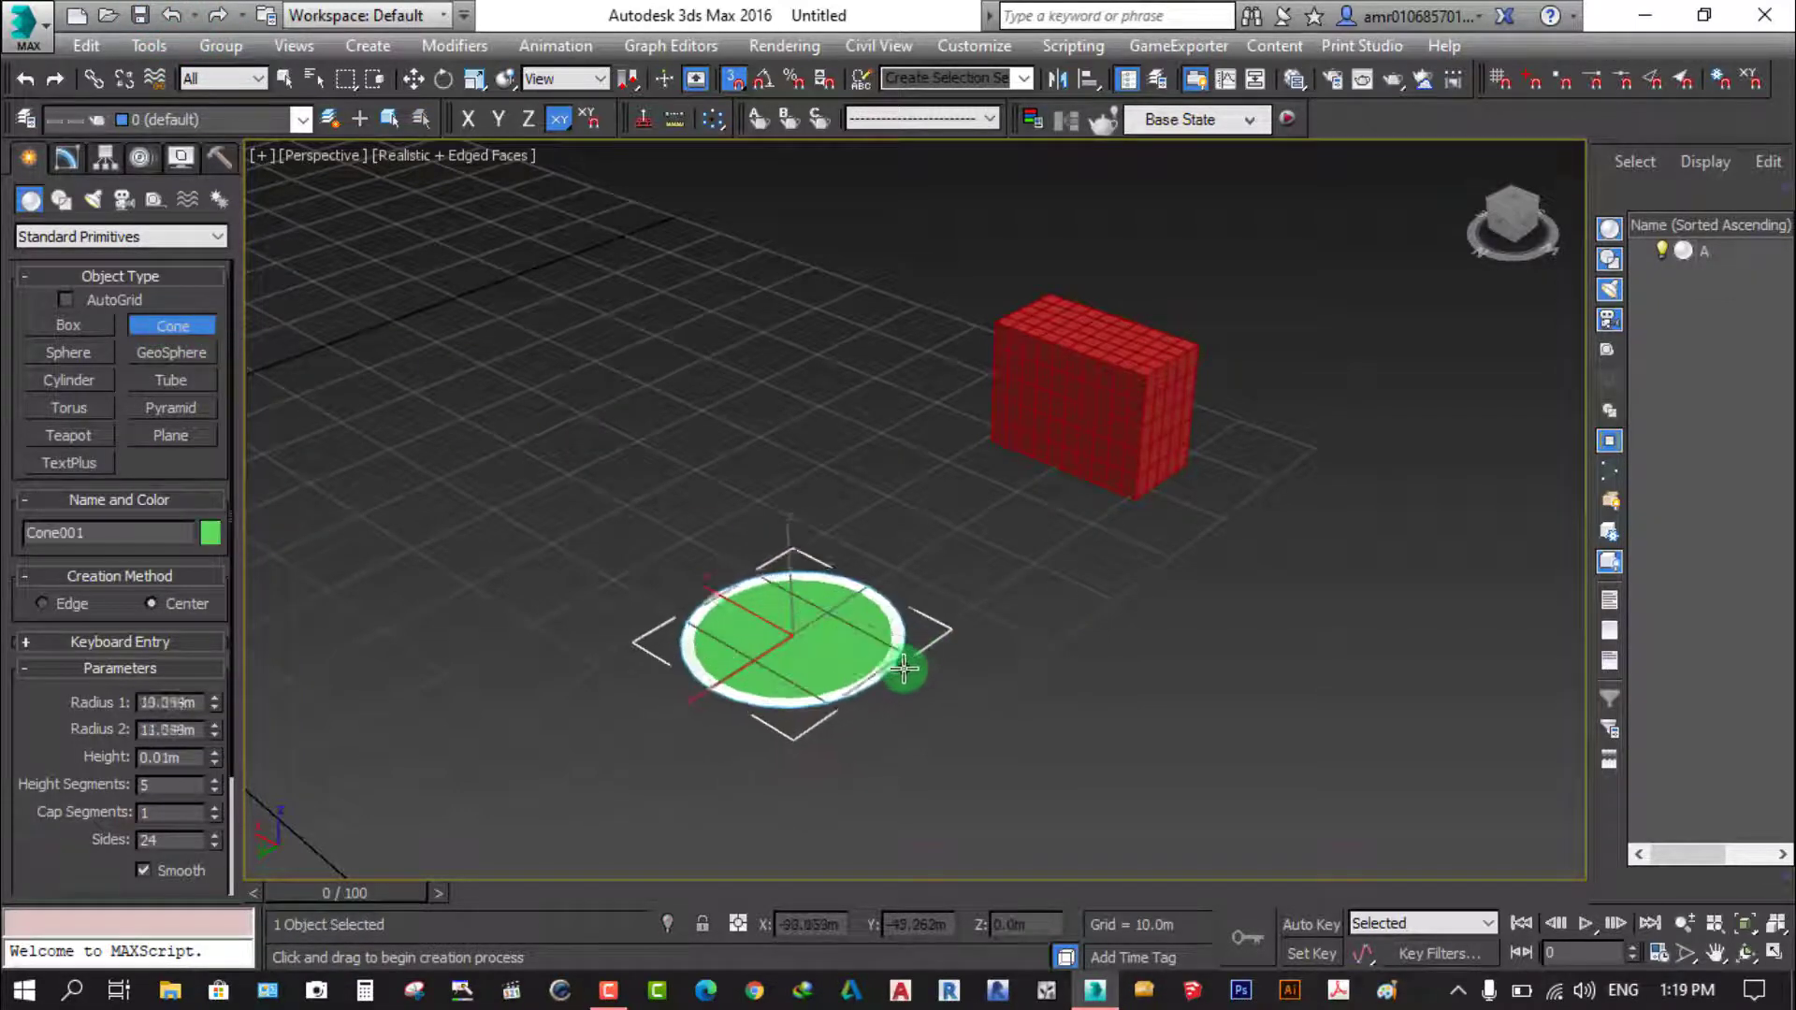
{"action": "left_click_drag", "start_coordinate": [792, 636], "coordinate": [936, 670]}
{"action": "left_click", "coordinate": [927, 400]}
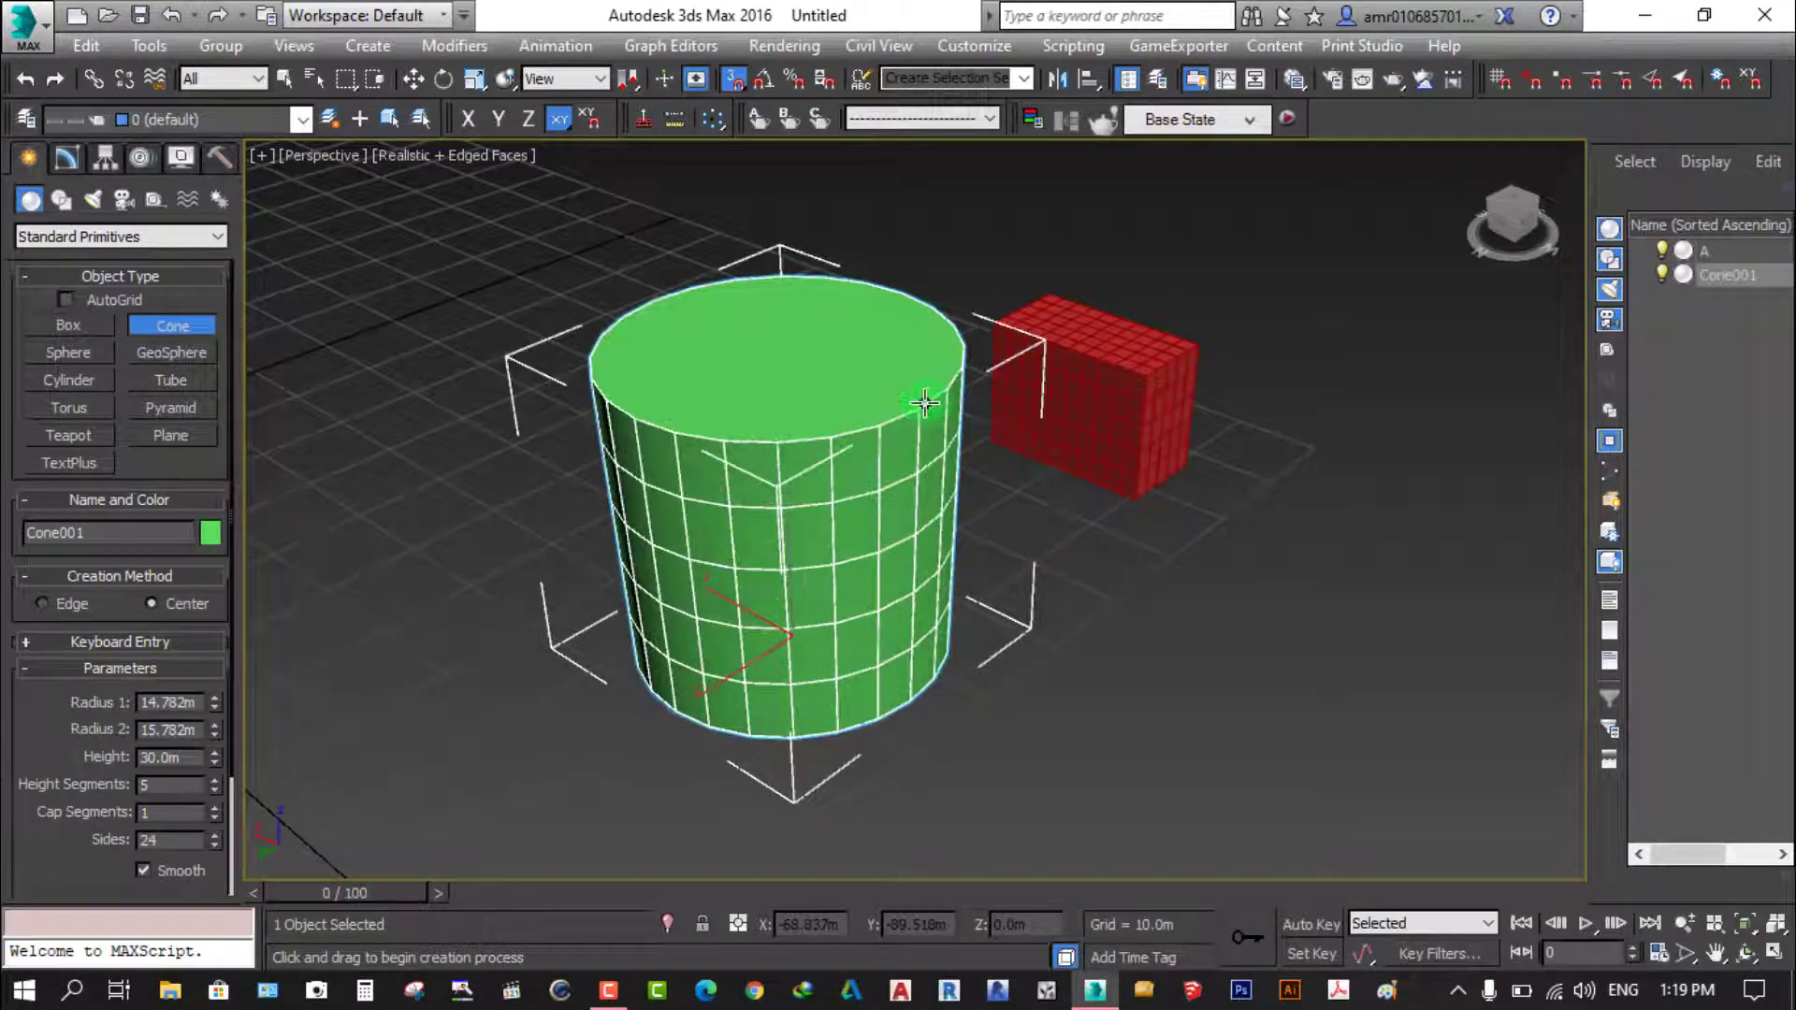
{"action": "left_click", "coordinate": [806, 504]}
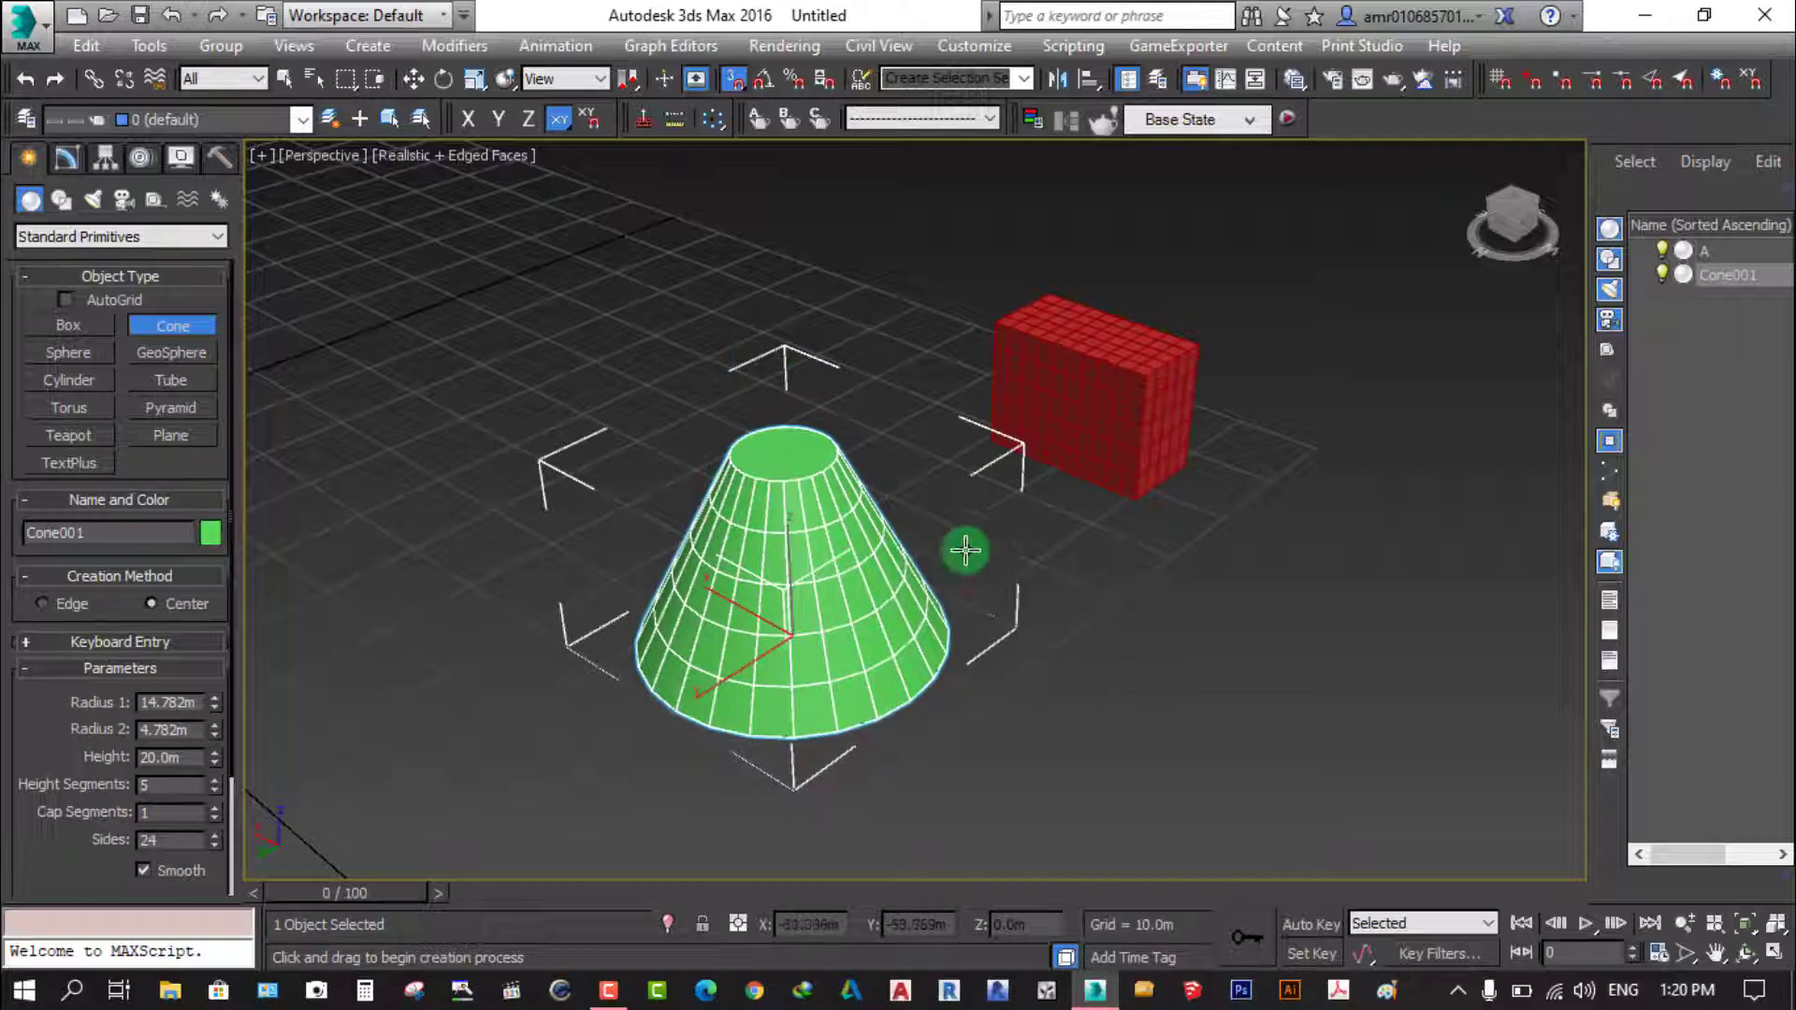
{"action": "right_click", "coordinate": [1179, 591]}
{"action": "middle_click_drag", "start_coordinate": [692, 388], "coordinate": [837, 389]}
{"action": "left_click", "coordinate": [838, 388]}
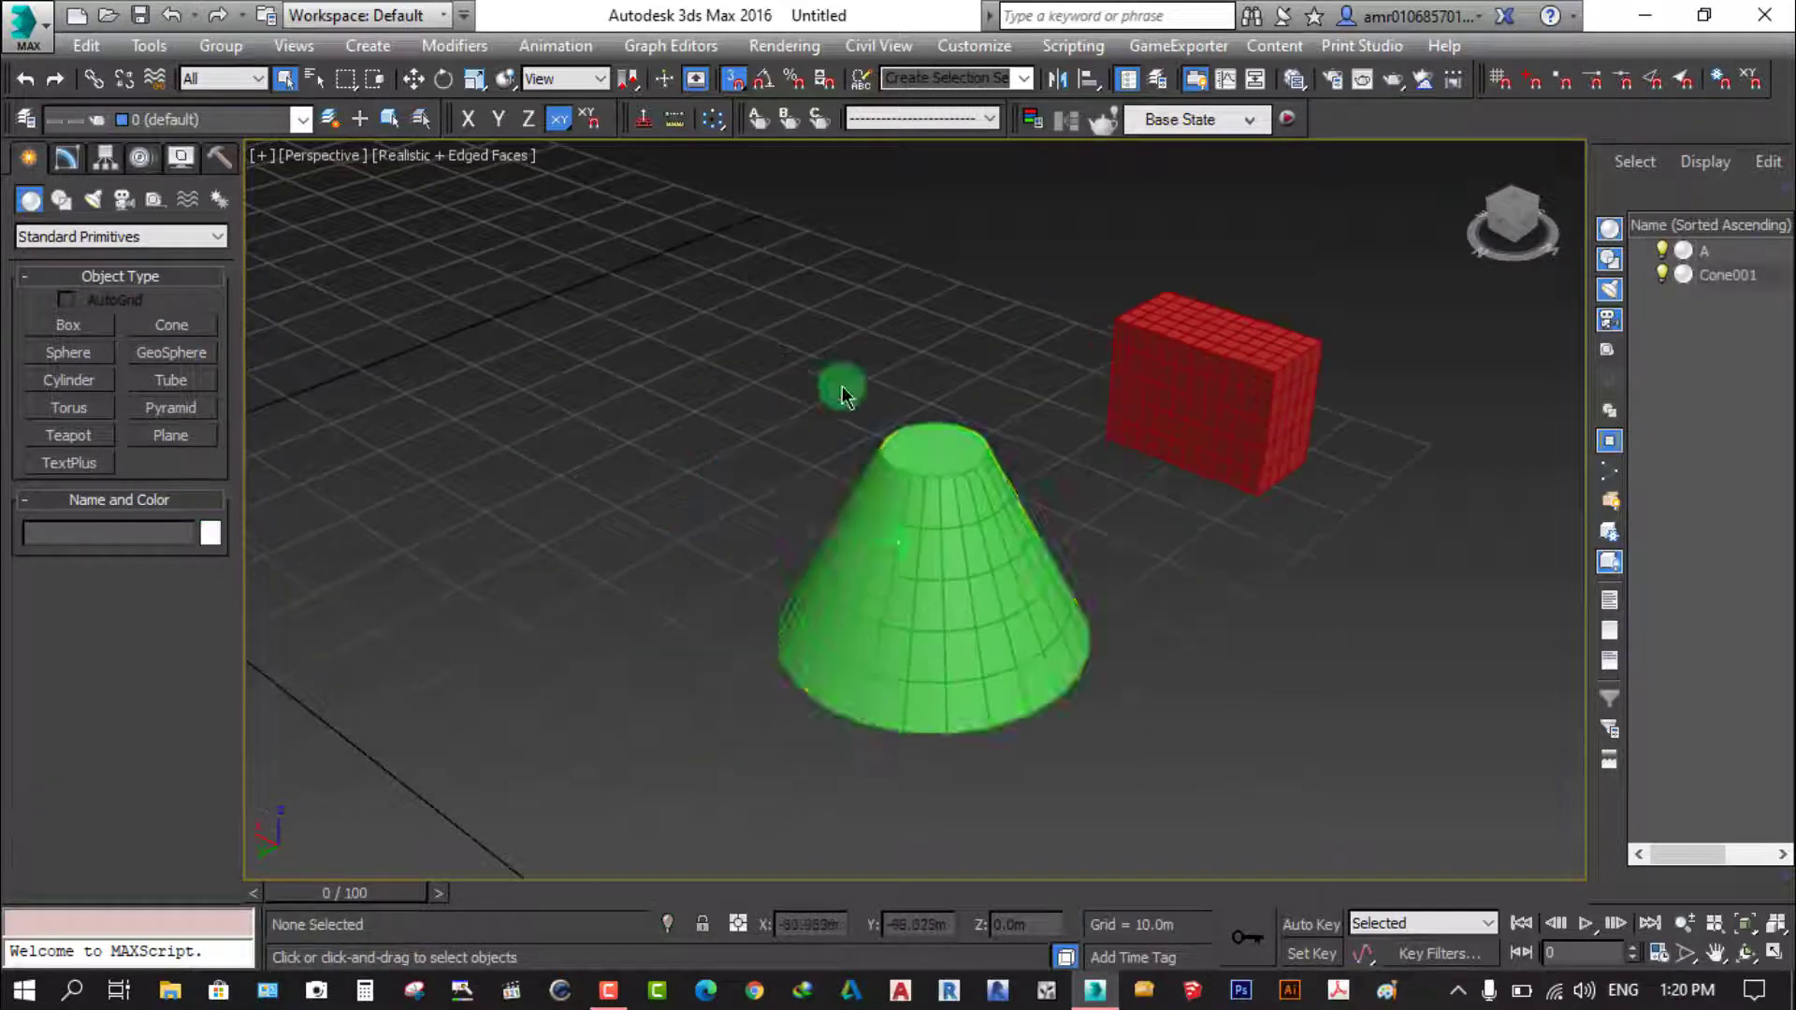
{"action": "left_click", "coordinate": [930, 528]}
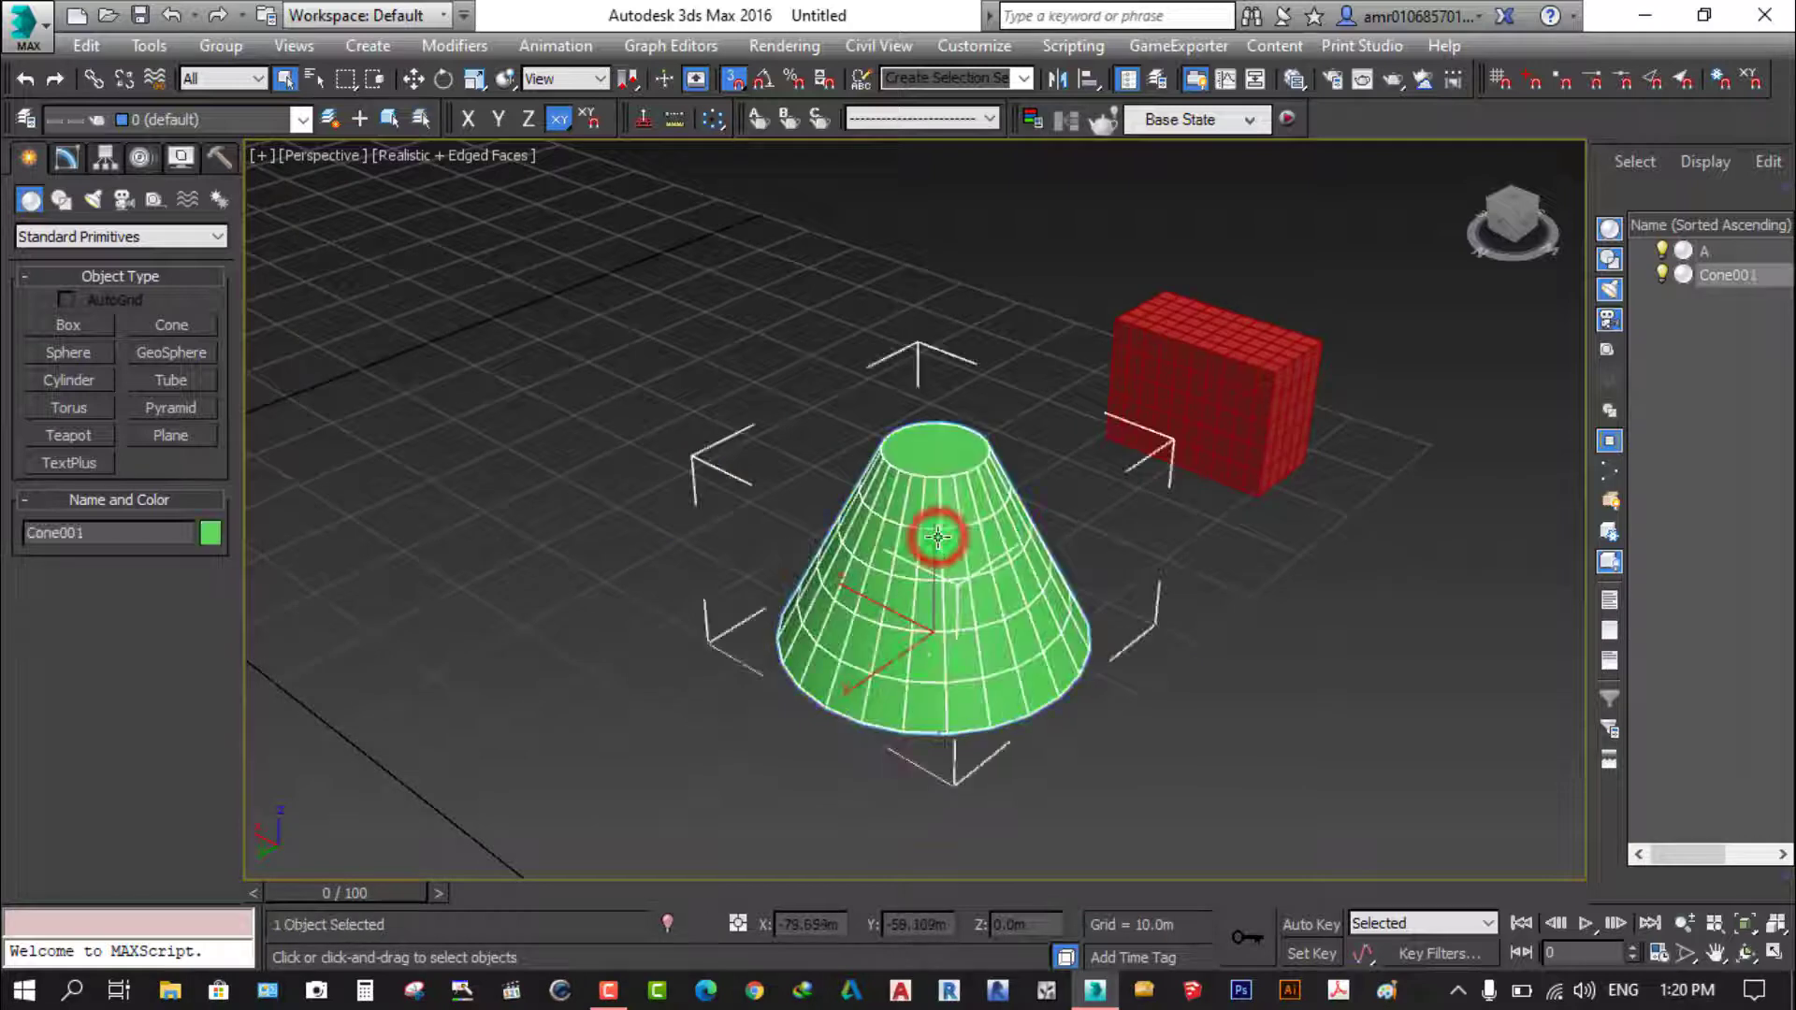
Rename the new cone from Cone001 to b
{"action": "left_click", "coordinate": [112, 532]}
{"action": "left_click_drag", "start_coordinate": [111, 532], "coordinate": [3, 532]}
{"action": "type", "text": "b"}
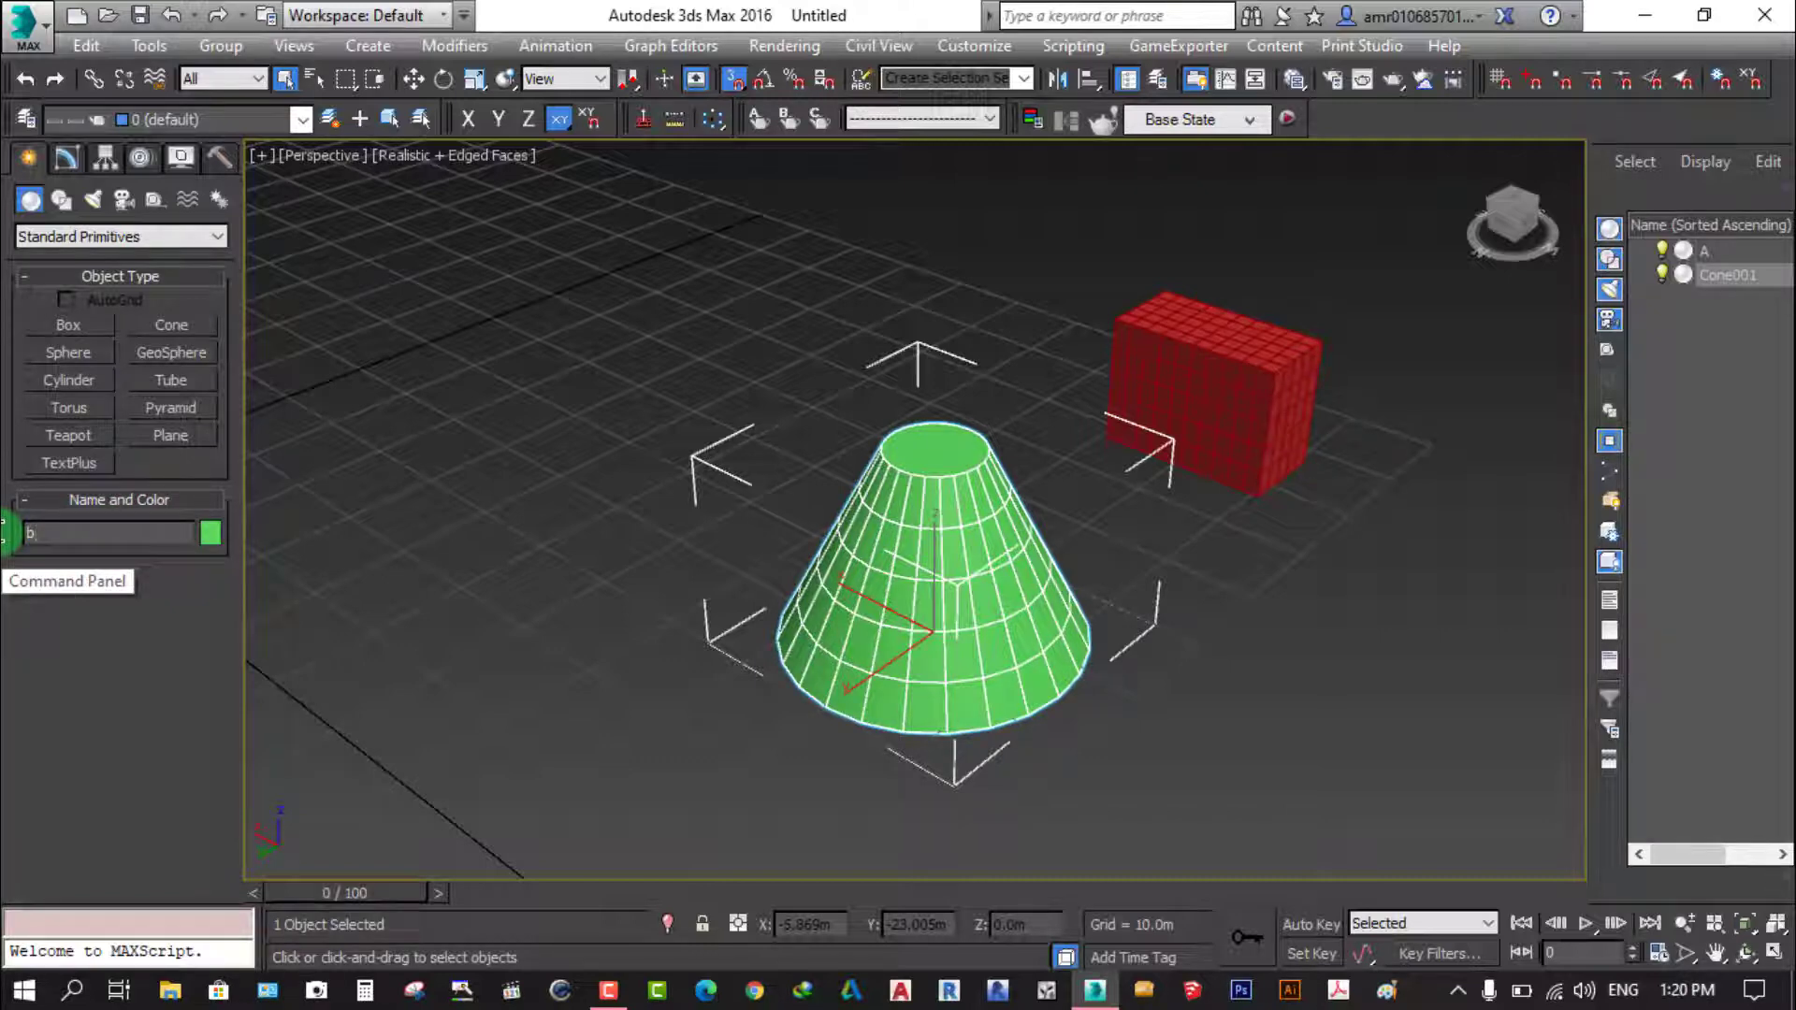
{"action": "left_click", "coordinate": [384, 642]}
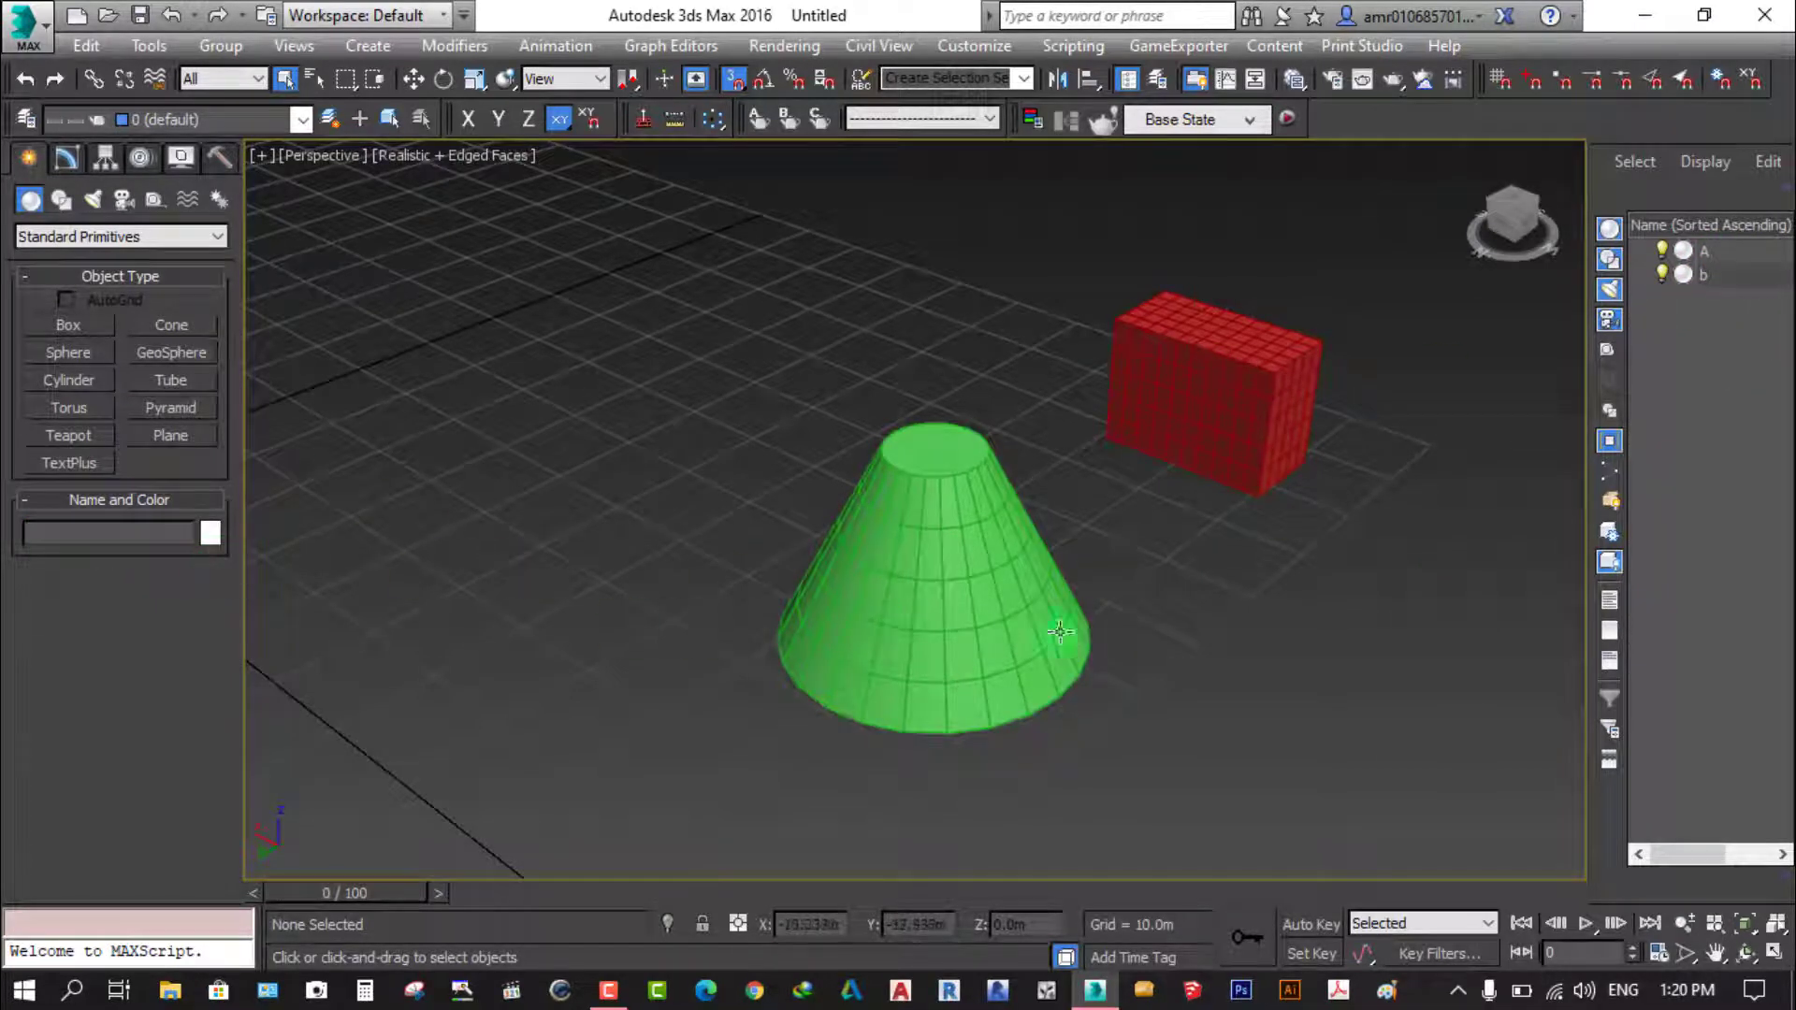
Set cone b's object colour to green and select it
{"action": "left_click", "coordinate": [209, 532]}
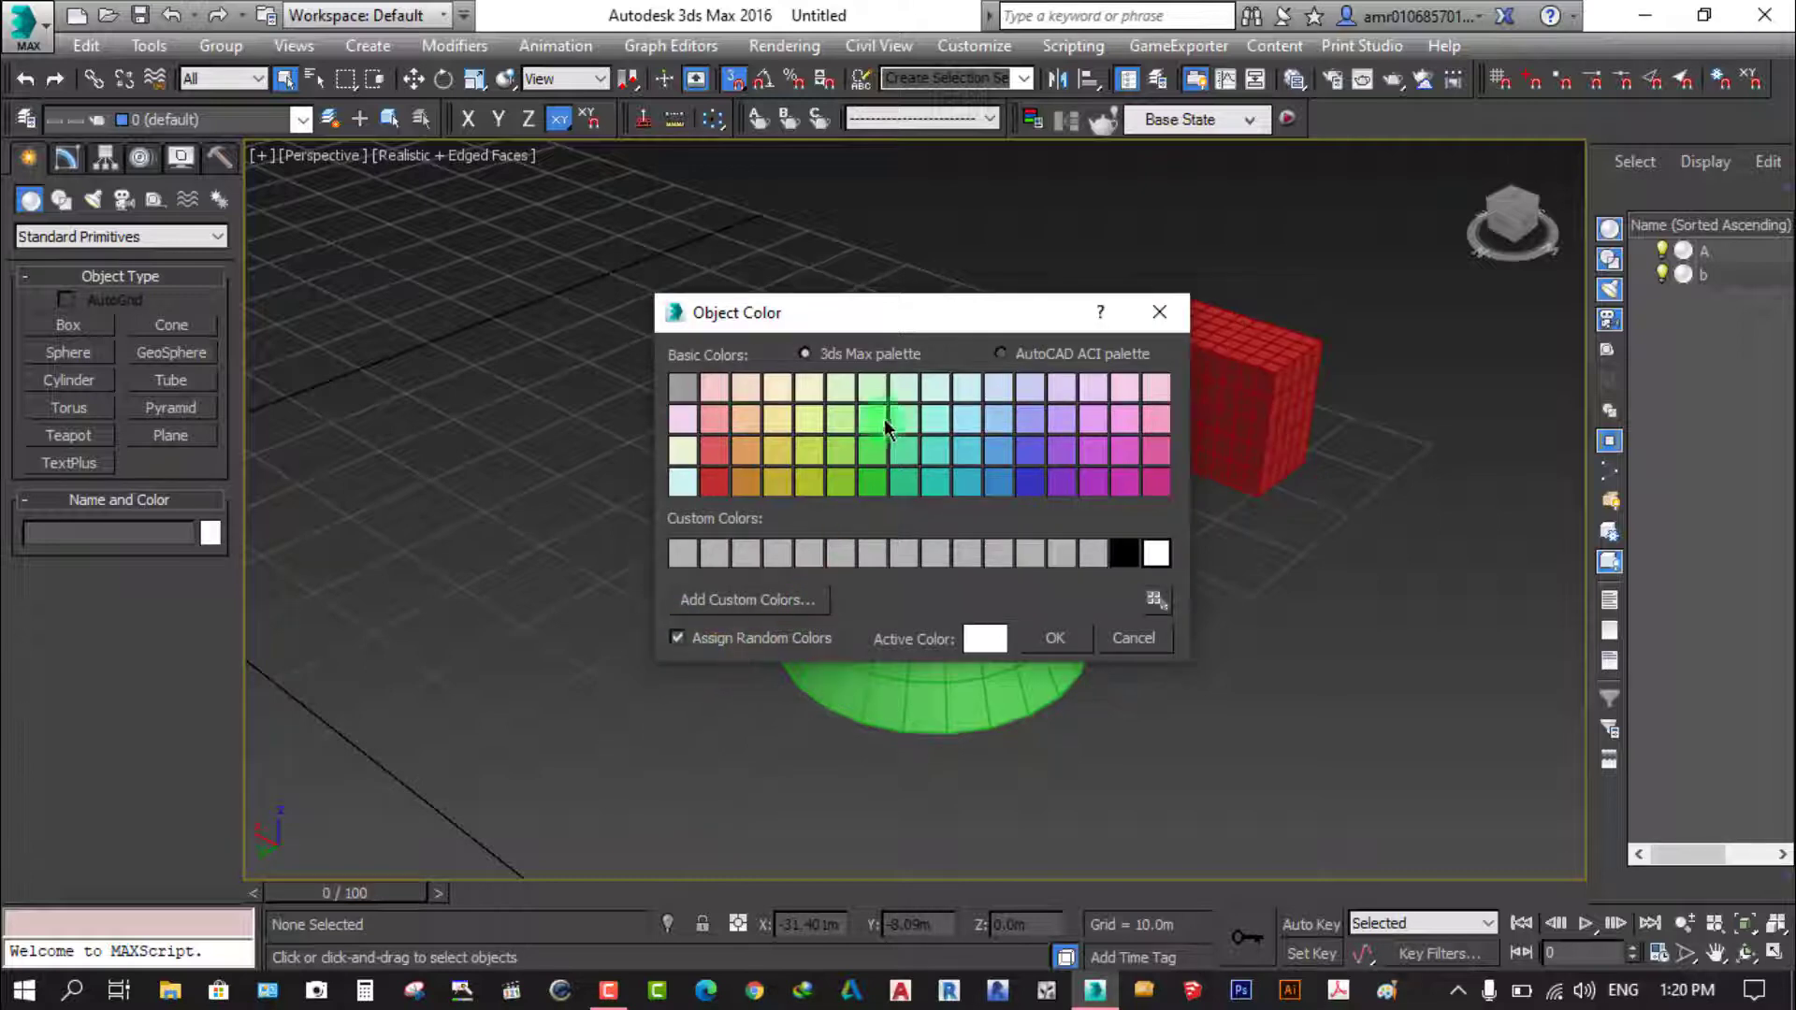
{"action": "left_click", "coordinate": [1063, 640]}
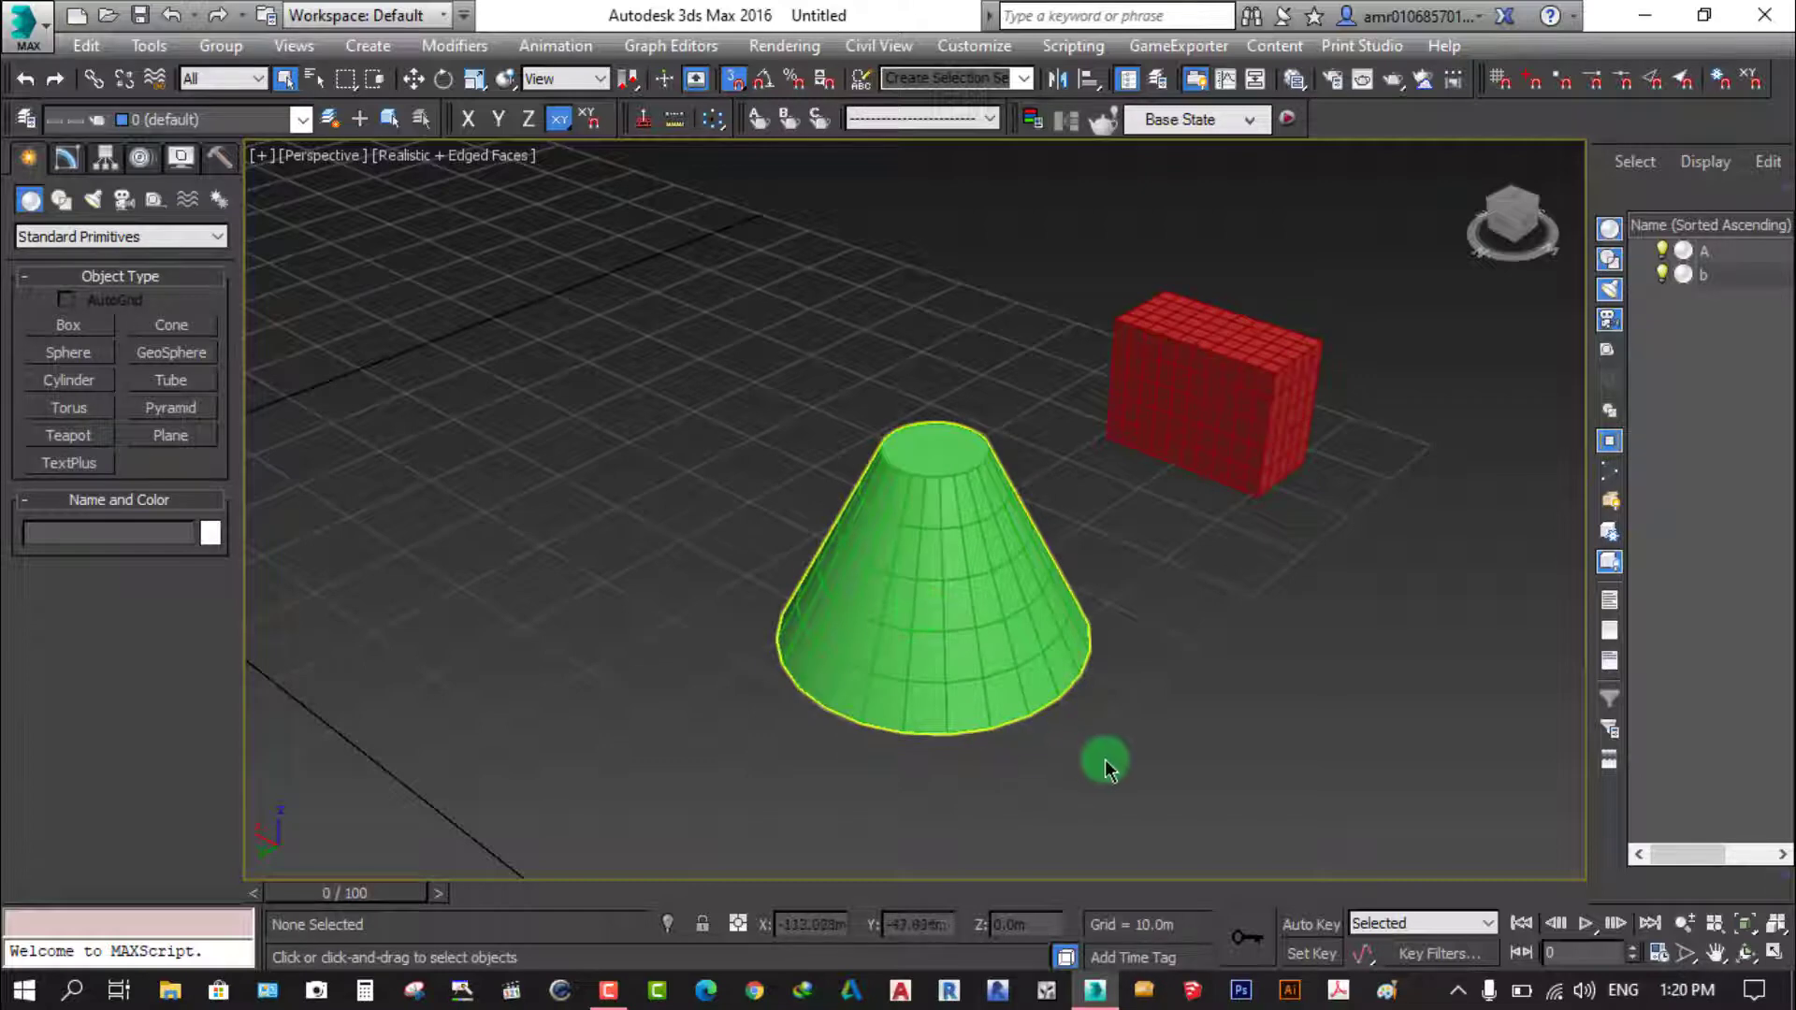
{"action": "left_click", "coordinate": [951, 601]}
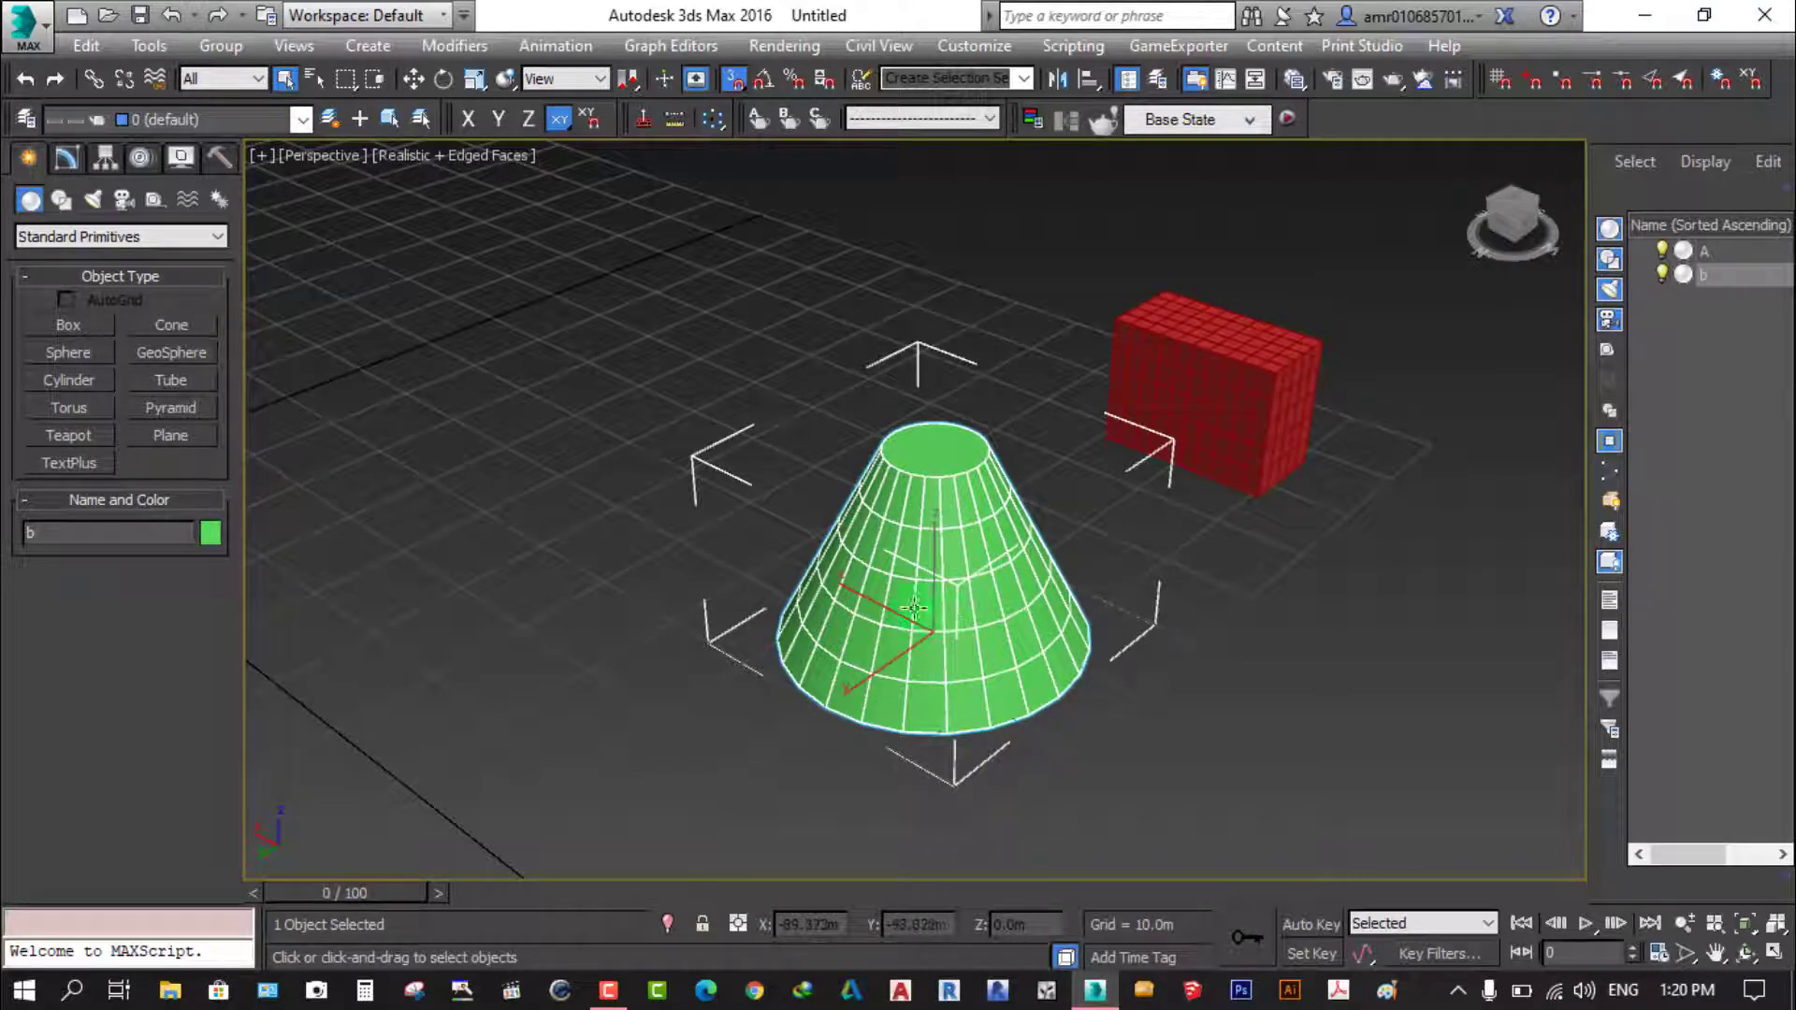
{"action": "left_click", "coordinate": [66, 157]}
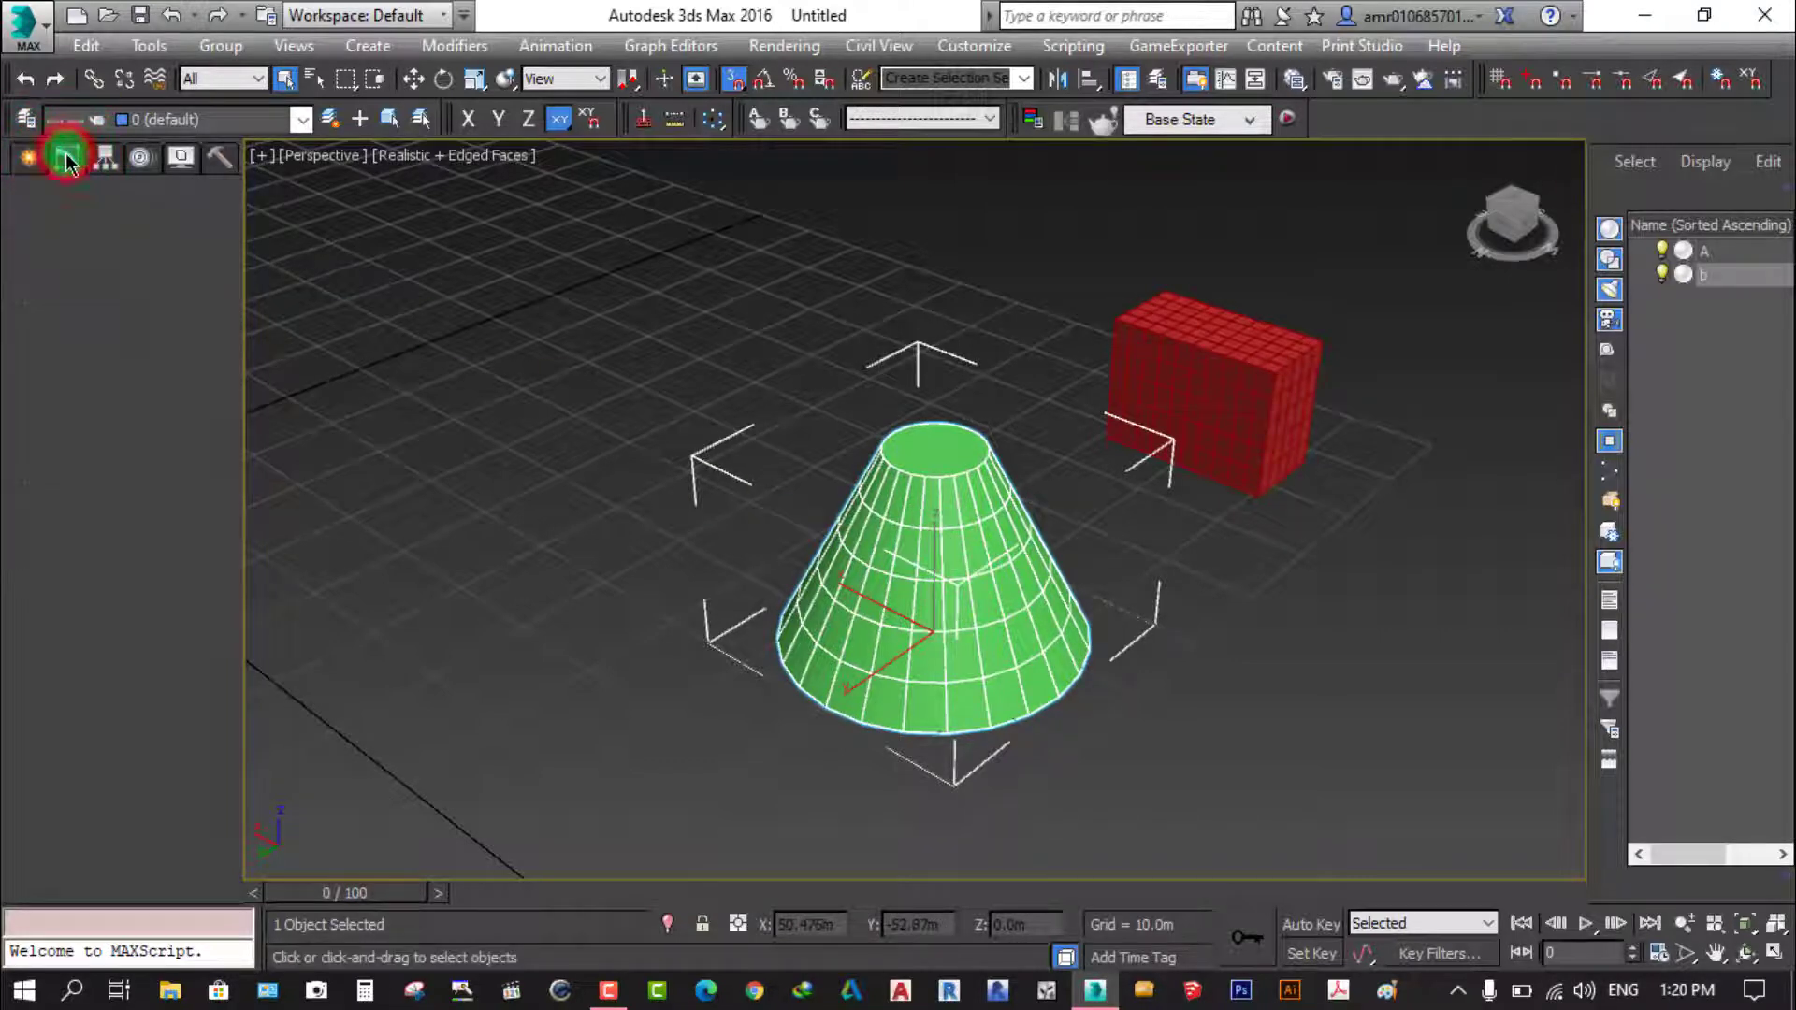
Set cone b's Radius 1 to 20m and Radius 2 to 10m in the Parameters rollout
{"action": "left_click", "coordinate": [65, 503]}
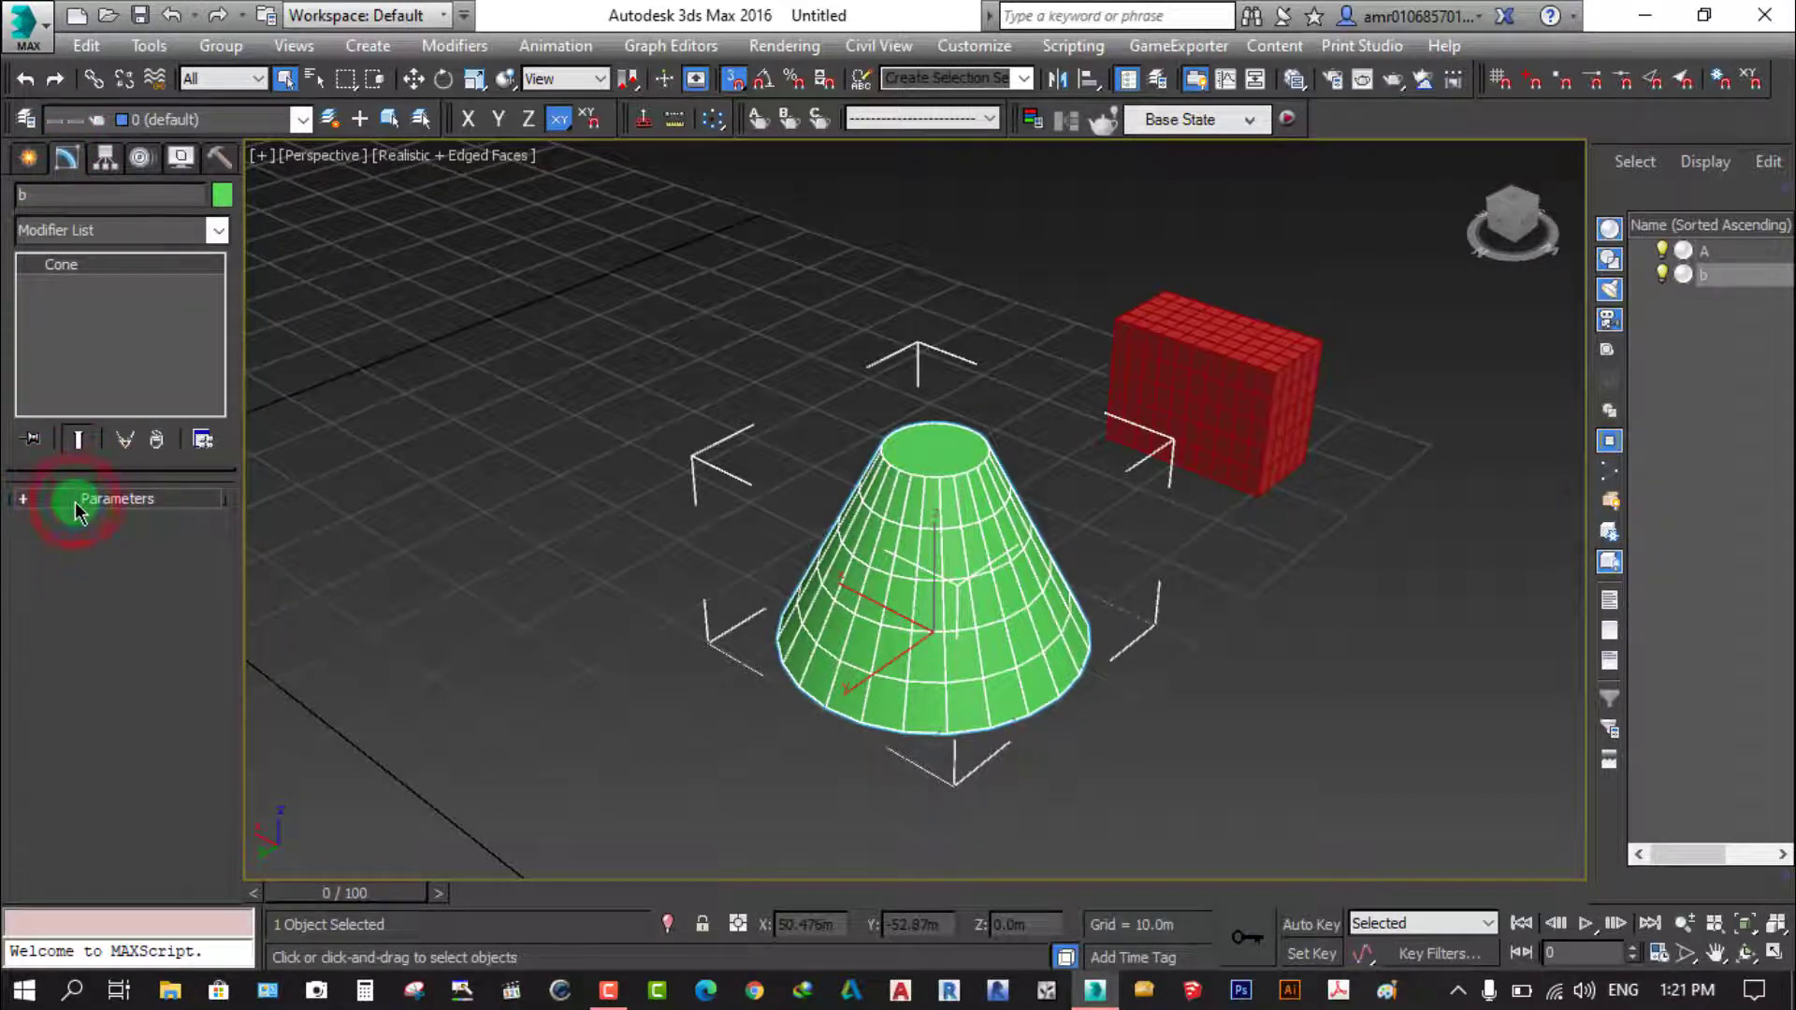
{"action": "left_click", "coordinate": [75, 510]}
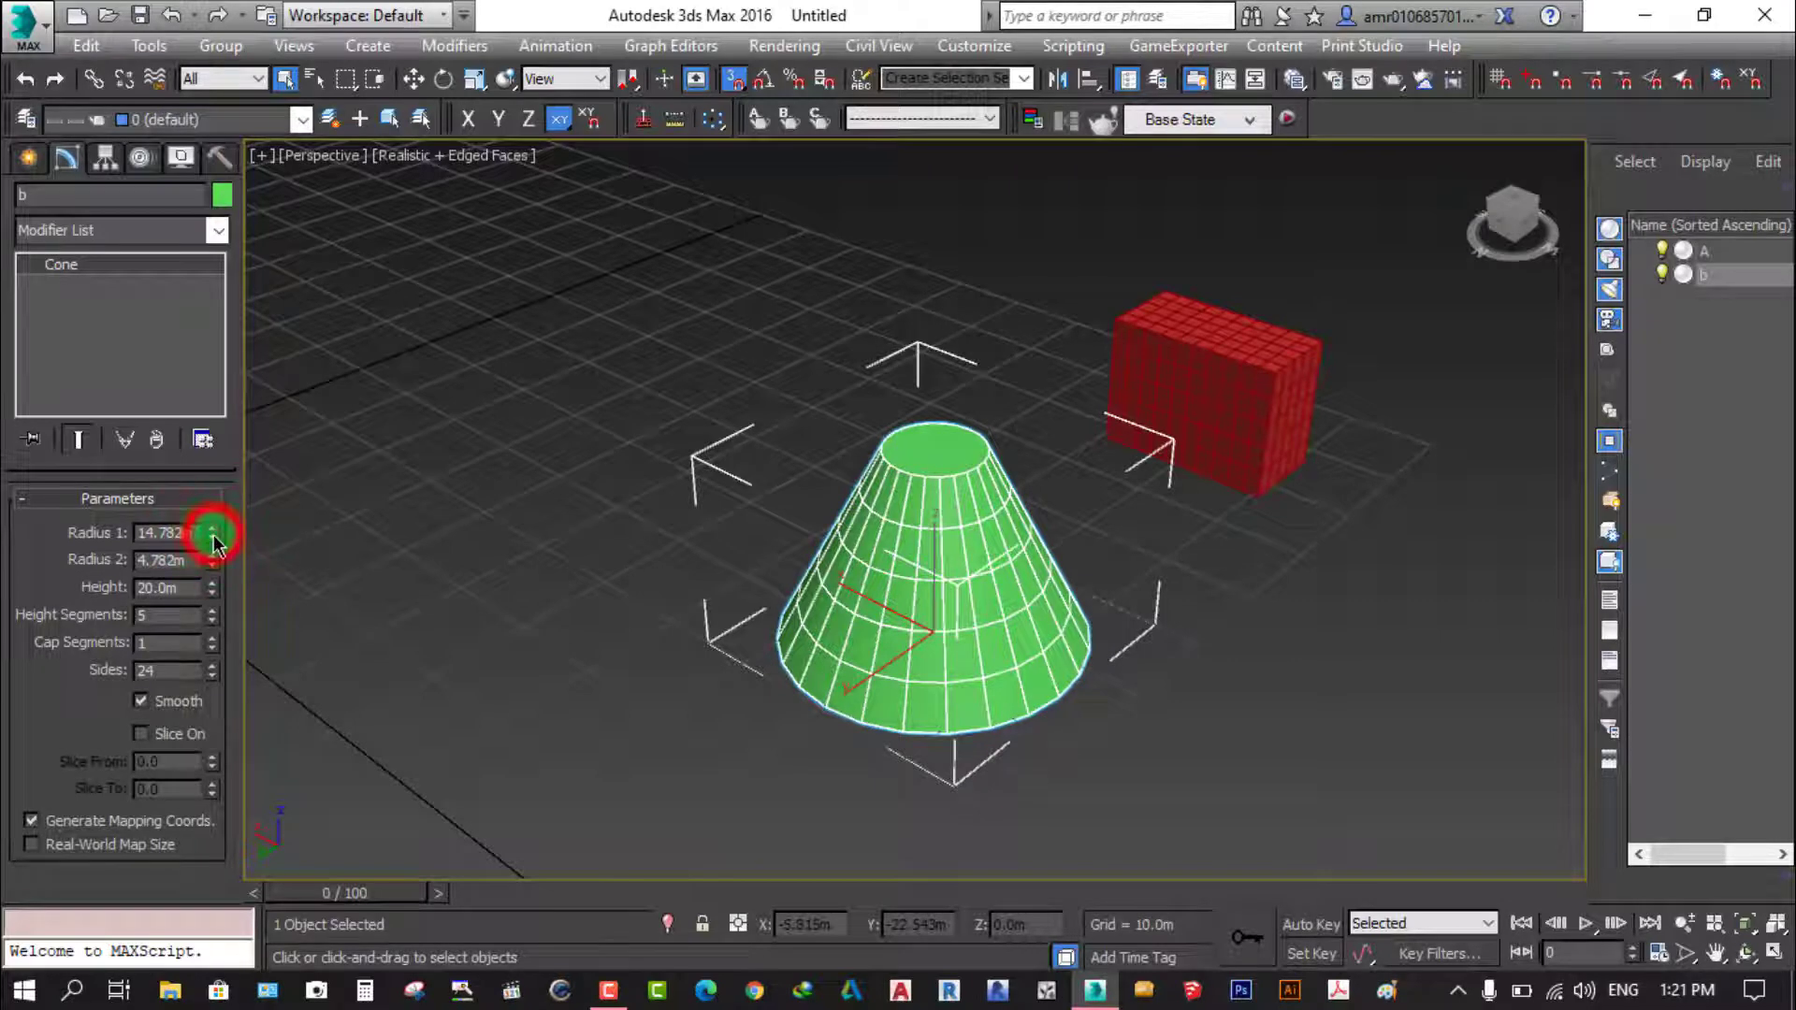
{"action": "mouse_move", "coordinate": [214, 535]}
{"action": "left_mouse_down"}
{"action": "mouse_move", "coordinate": [207, 440]}
{"action": "mouse_move", "coordinate": [198, 735]}
{"action": "mouse_move", "coordinate": [221, 473]}
{"action": "mouse_move", "coordinate": [221, 524]}
{"action": "mouse_move", "coordinate": [227, 503]}
{"action": "mouse_move", "coordinate": [43, 535]}
{"action": "left_mouse_up"}
{"action": "type", "text": "20"}
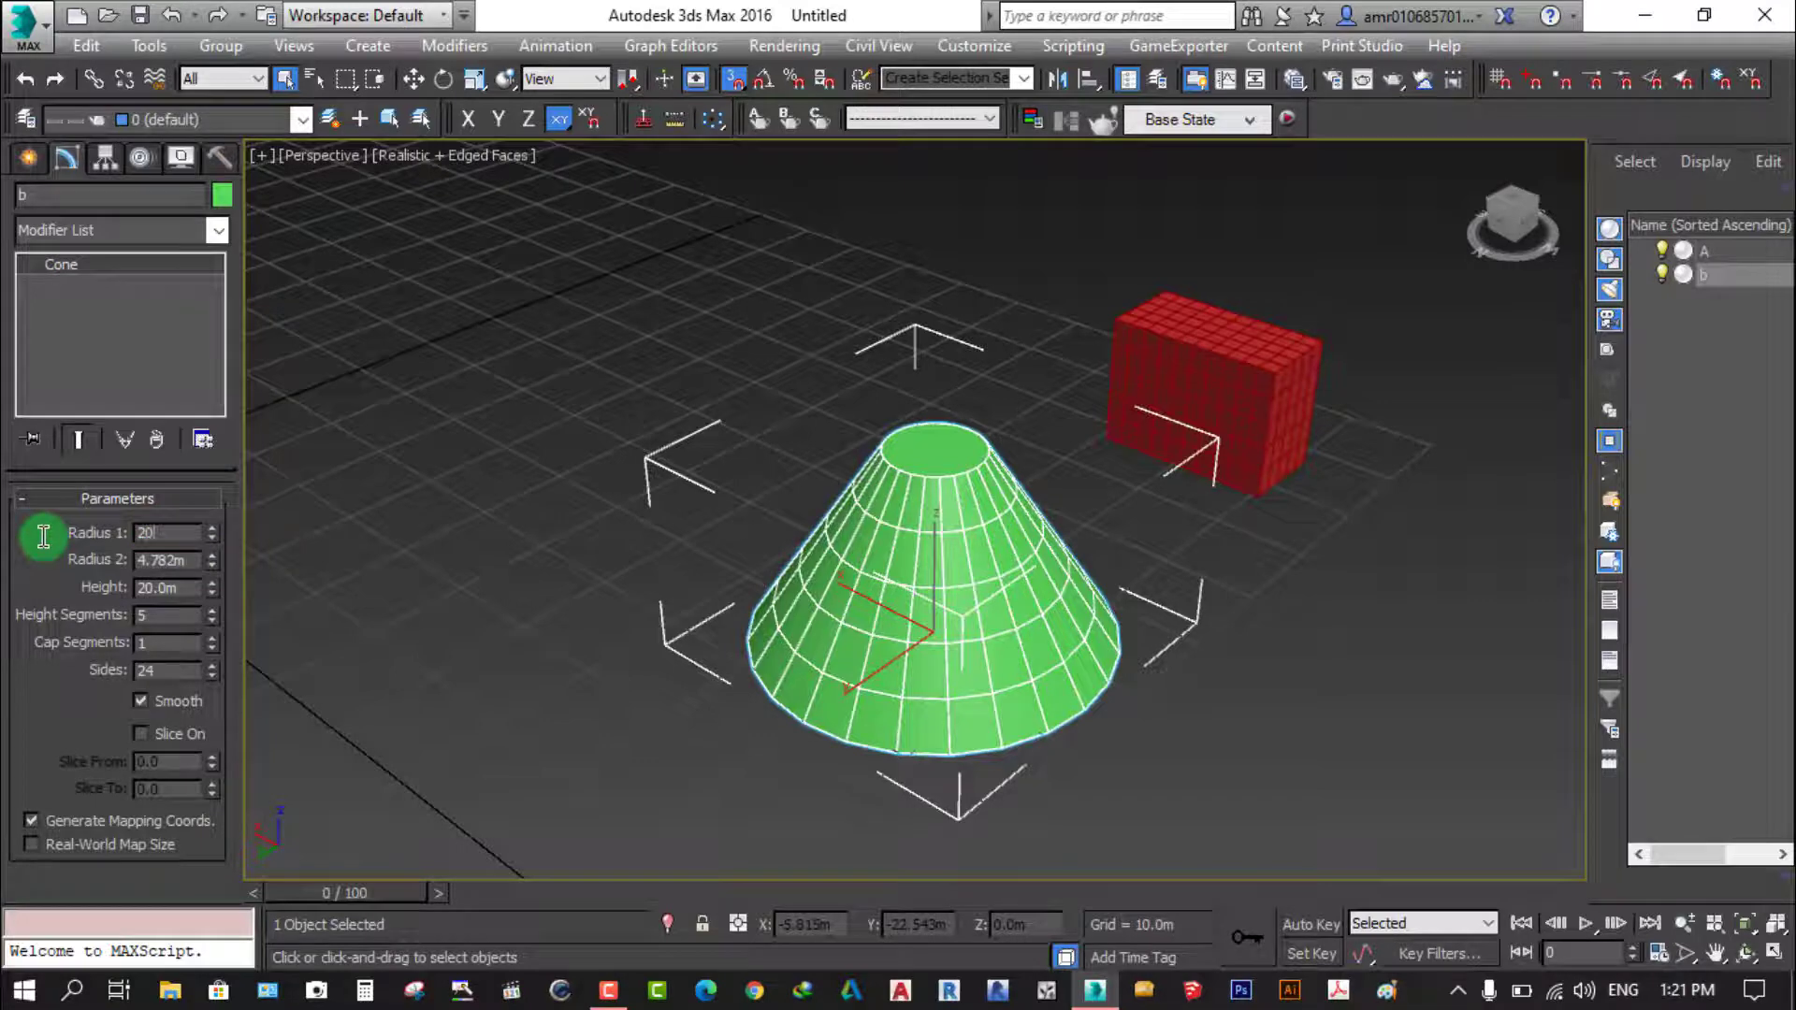
{"action": "key", "text": "Return"}
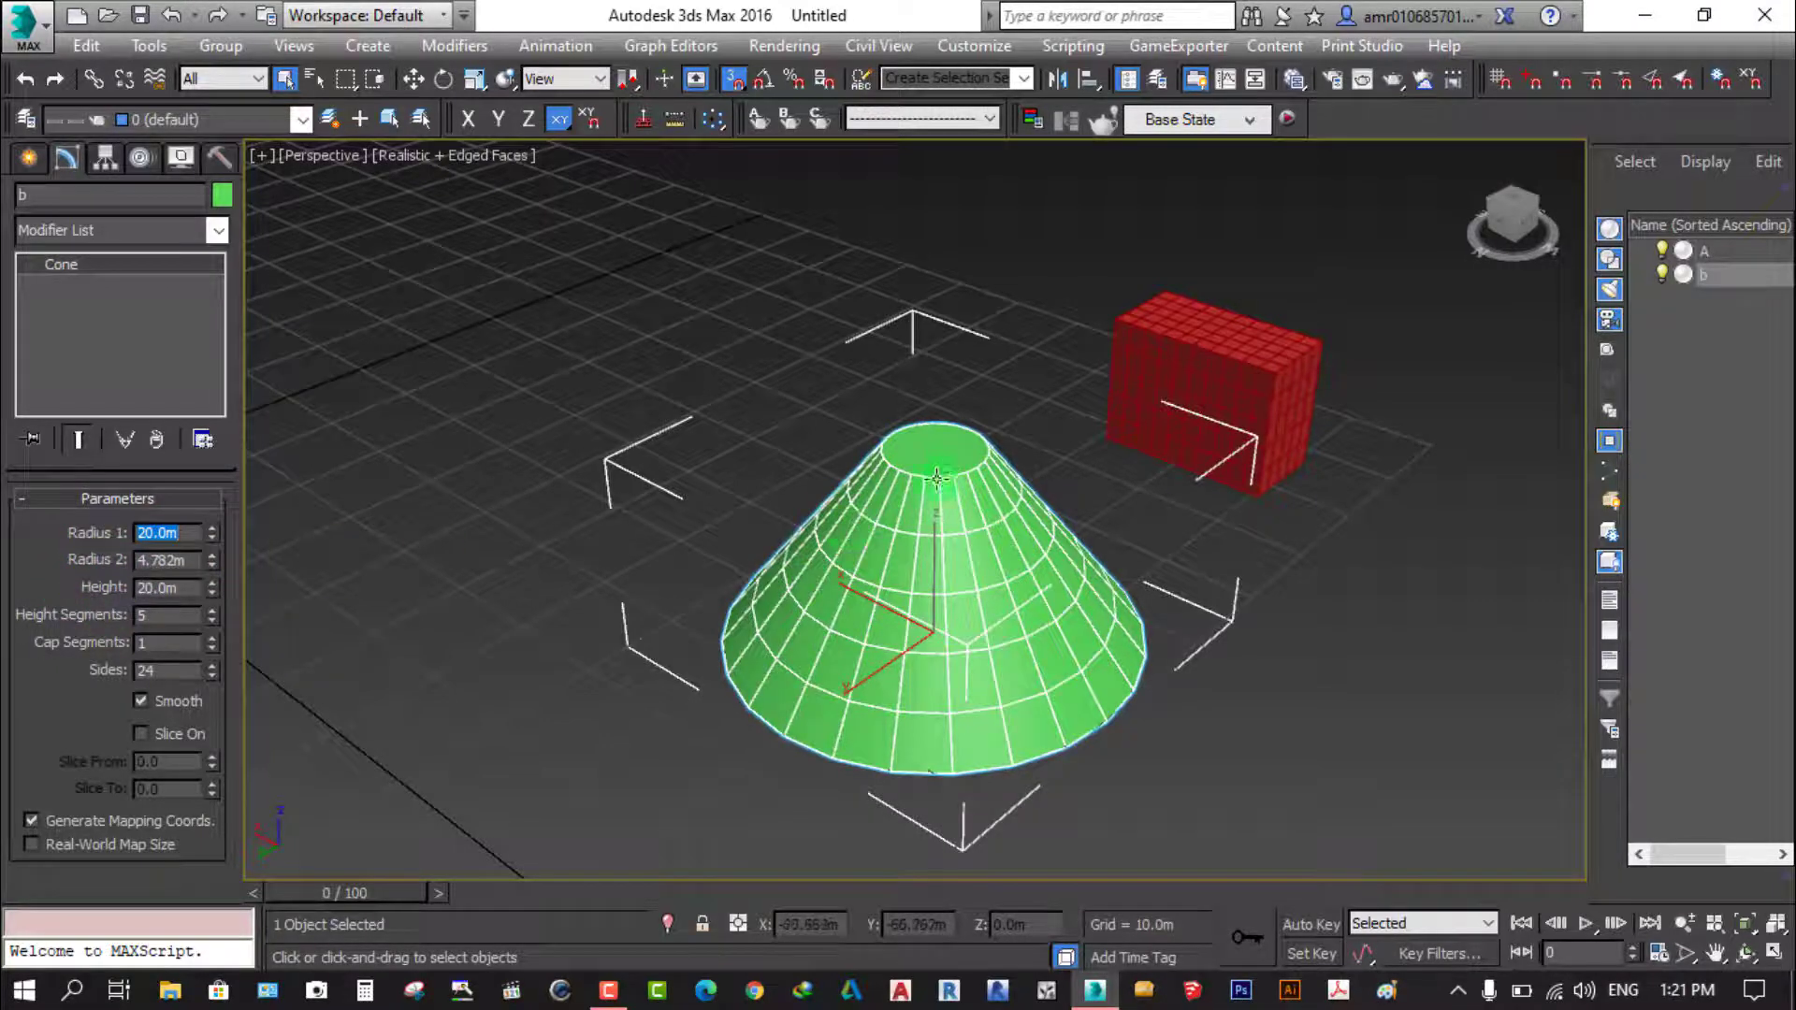
{"action": "scroll", "coordinate": [972, 441], "scroll_direction": "up", "scroll_amount": 5}
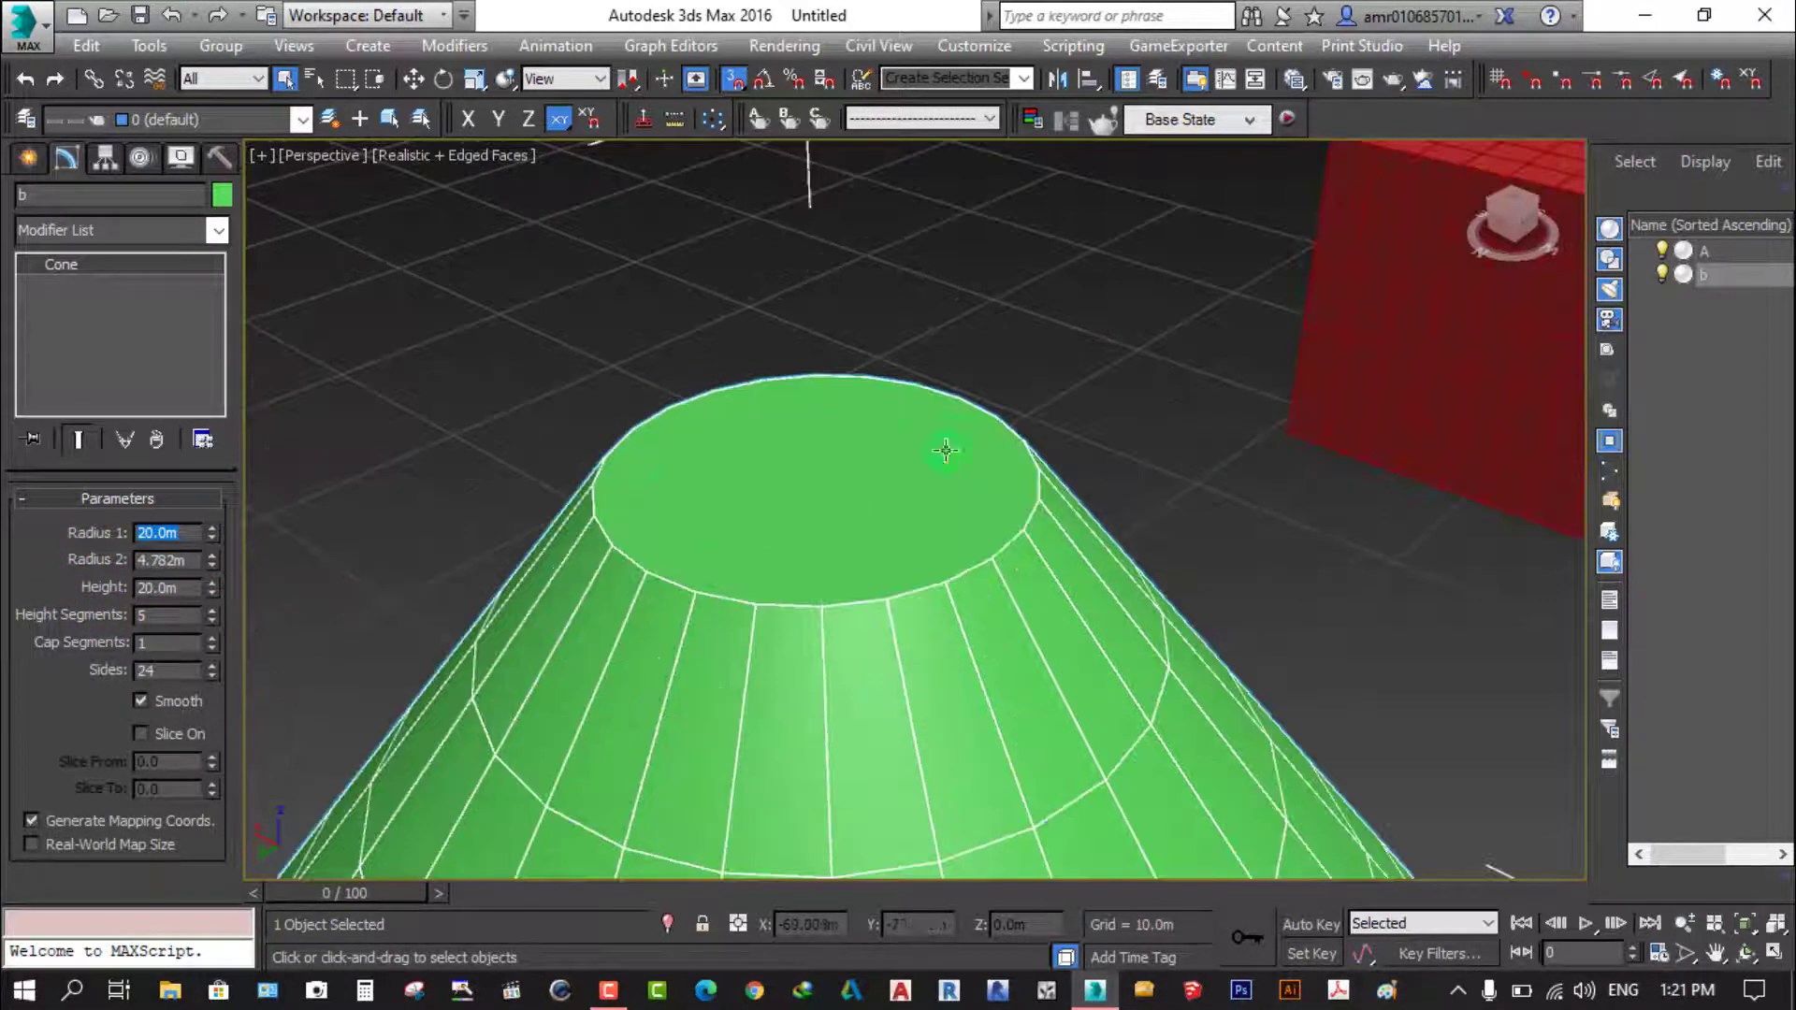
{"action": "mouse_move", "coordinate": [213, 566]}
{"action": "left_mouse_down"}
{"action": "mouse_move", "coordinate": [212, 441]}
{"action": "mouse_move", "coordinate": [209, 562]}
{"action": "mouse_move", "coordinate": [39, 559]}
{"action": "left_mouse_up"}
{"action": "left_click", "coordinate": [193, 559]}
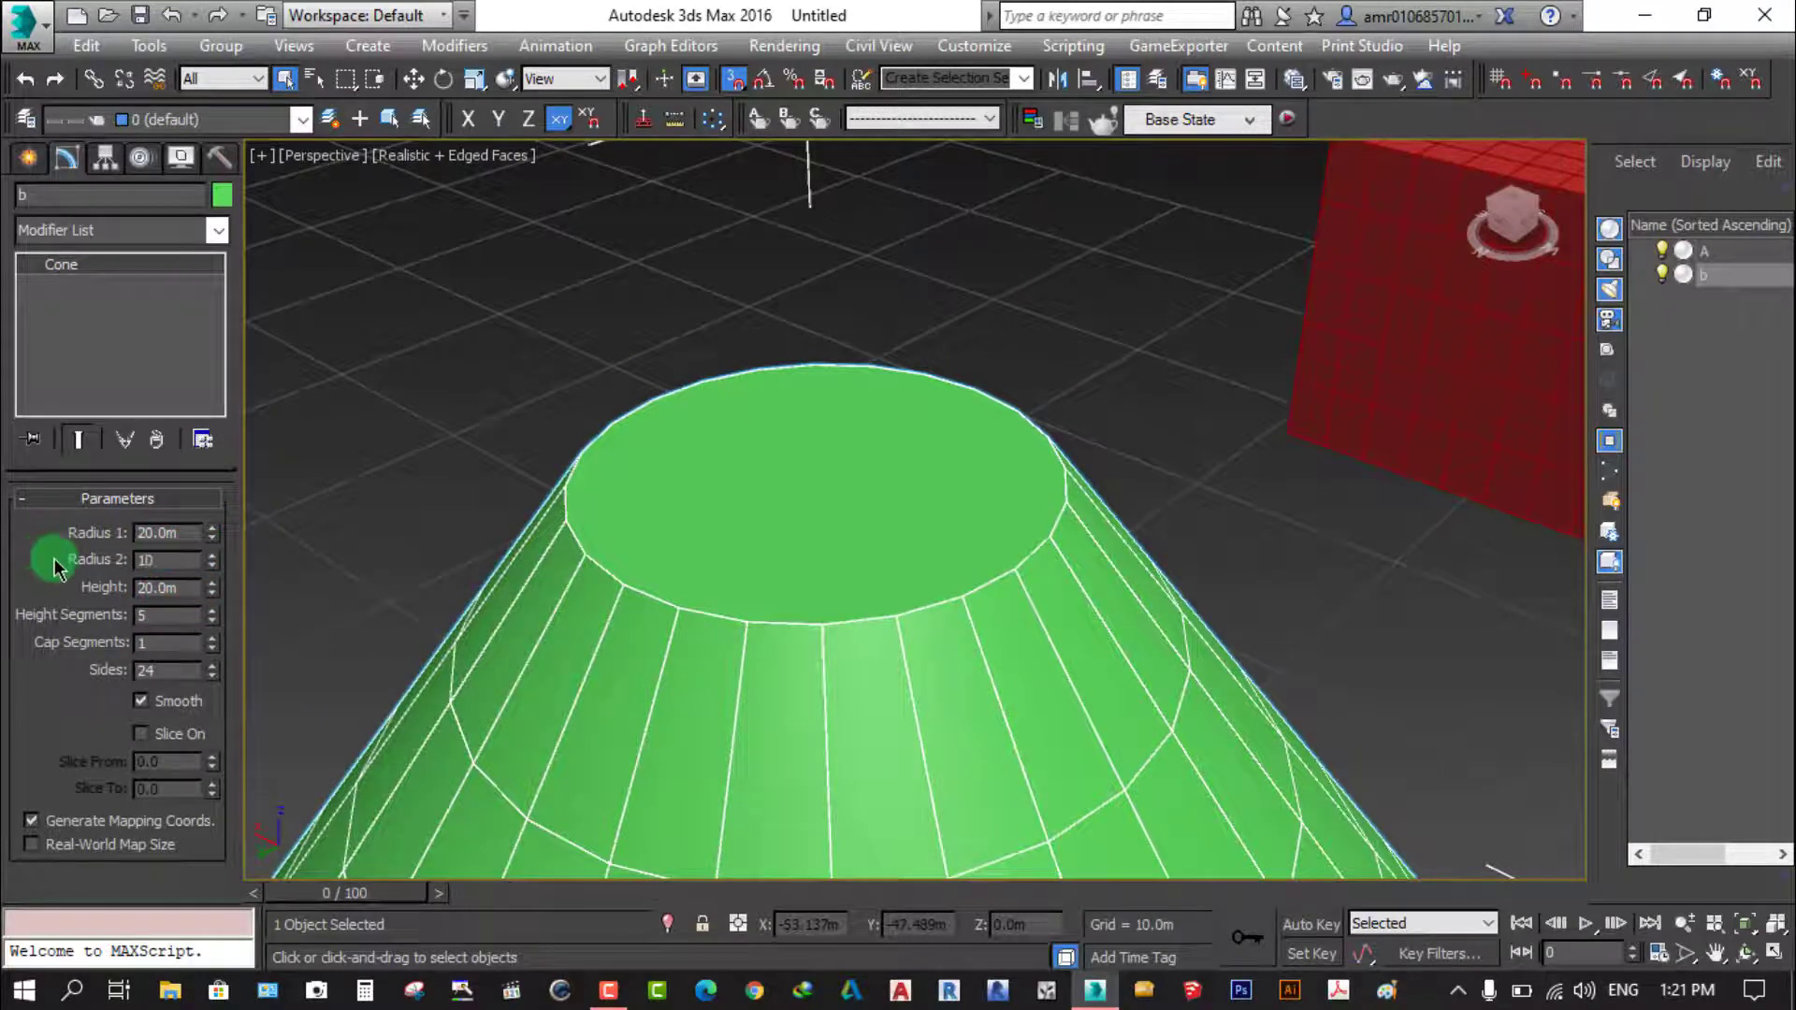
{"action": "type", "text": "10"}
{"action": "key", "text": "Return"}
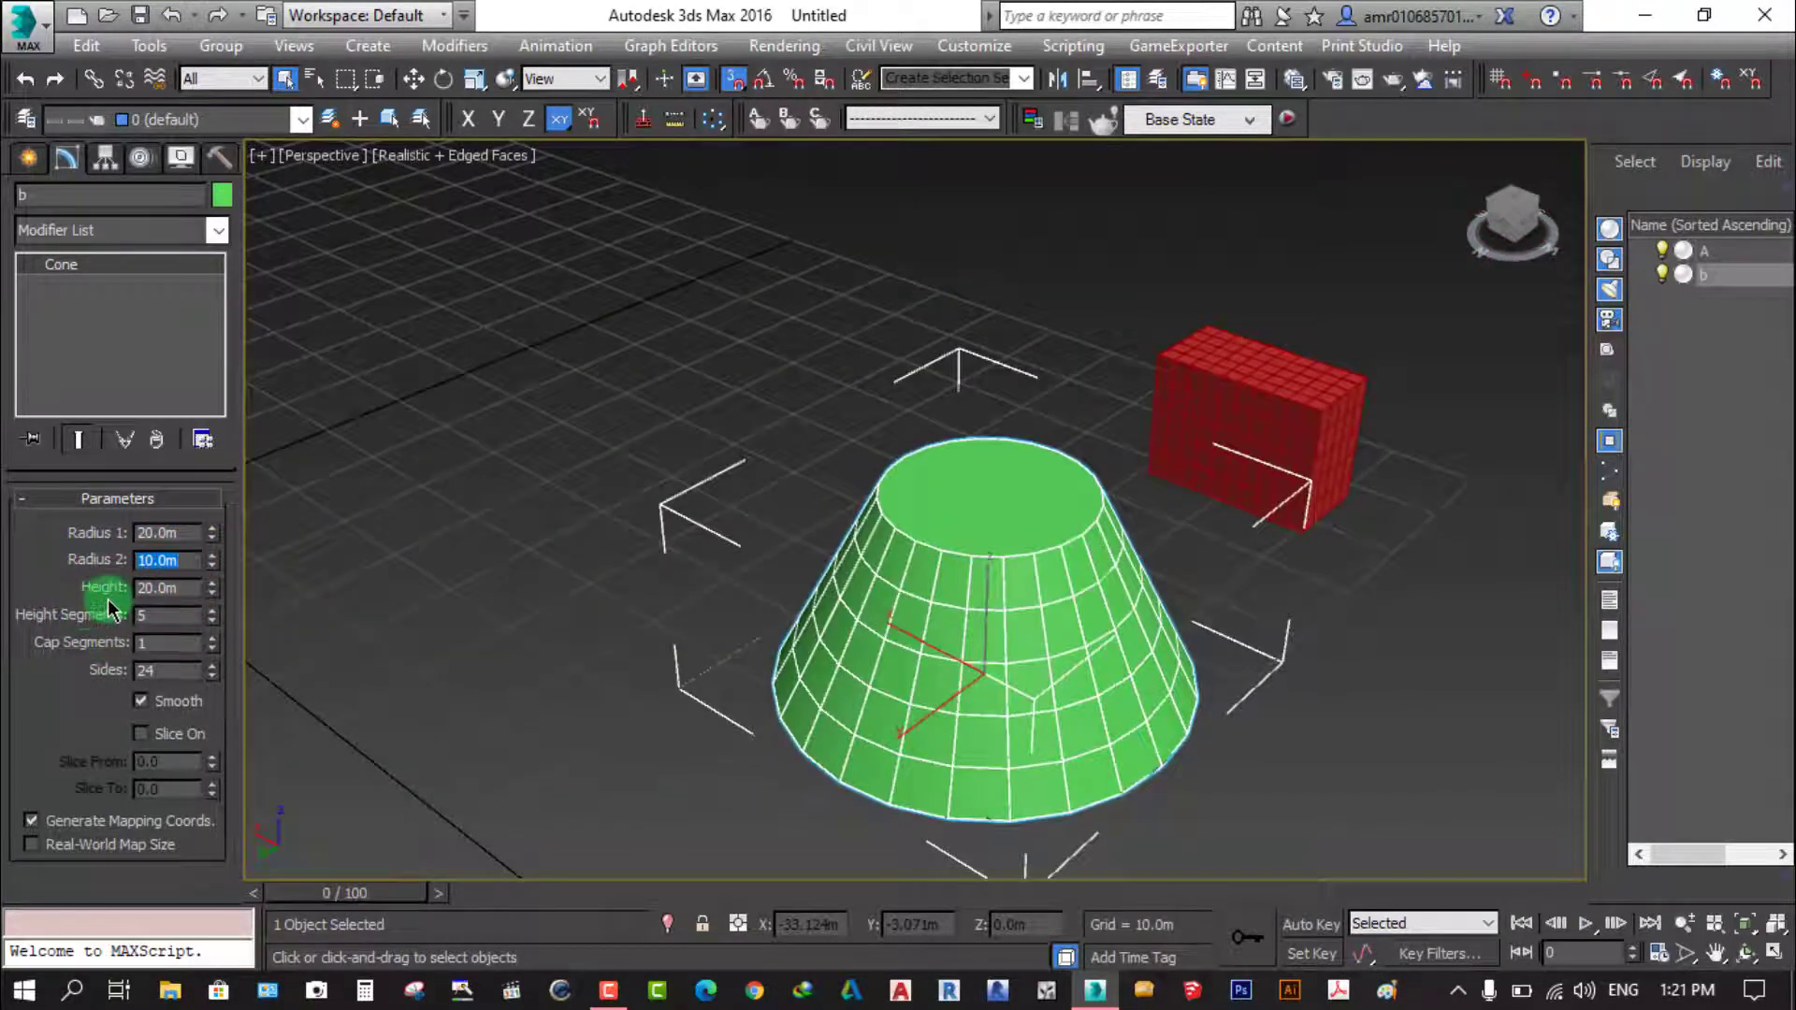
{"action": "middle_click_drag", "start_coordinate": [1168, 693], "coordinate": [1164, 634]}
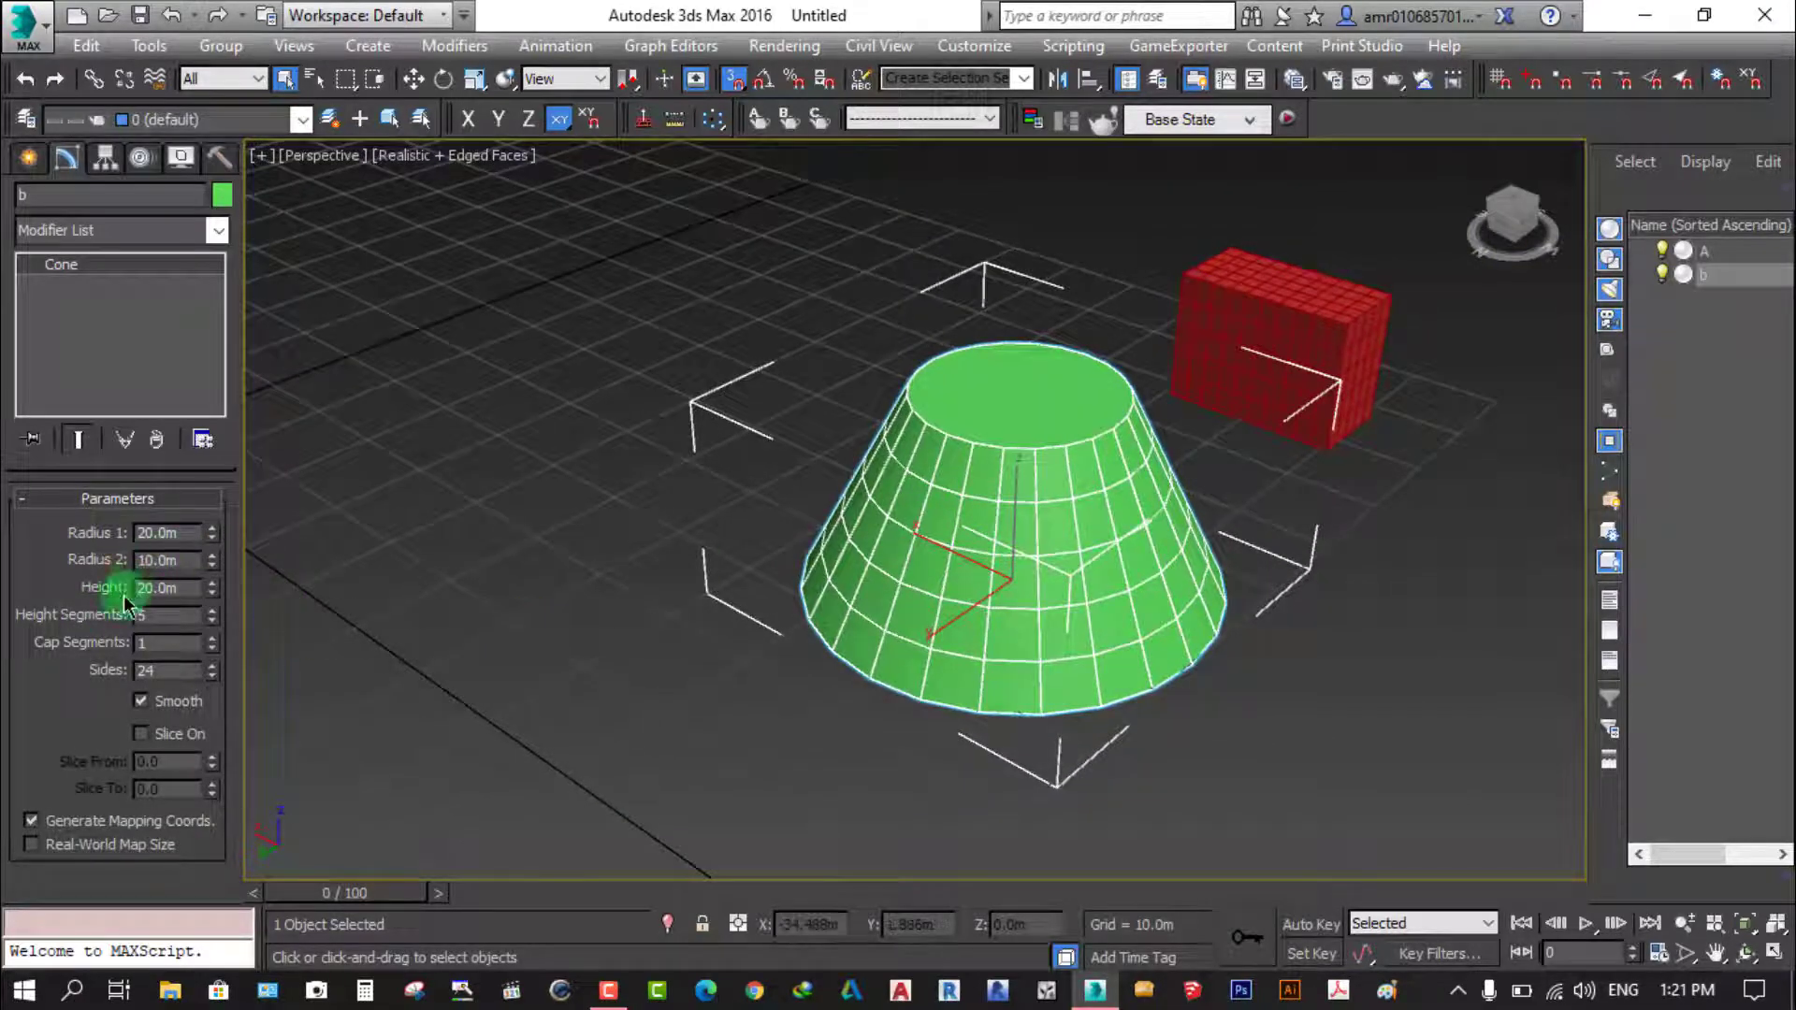
{"action": "mouse_move", "coordinate": [212, 589]}
{"action": "left_mouse_down"}
{"action": "mouse_move", "coordinate": [221, 477]}
{"action": "mouse_move", "coordinate": [200, 614]}
{"action": "mouse_move", "coordinate": [216, 550]}
{"action": "mouse_move", "coordinate": [201, 592]}
{"action": "left_mouse_up"}
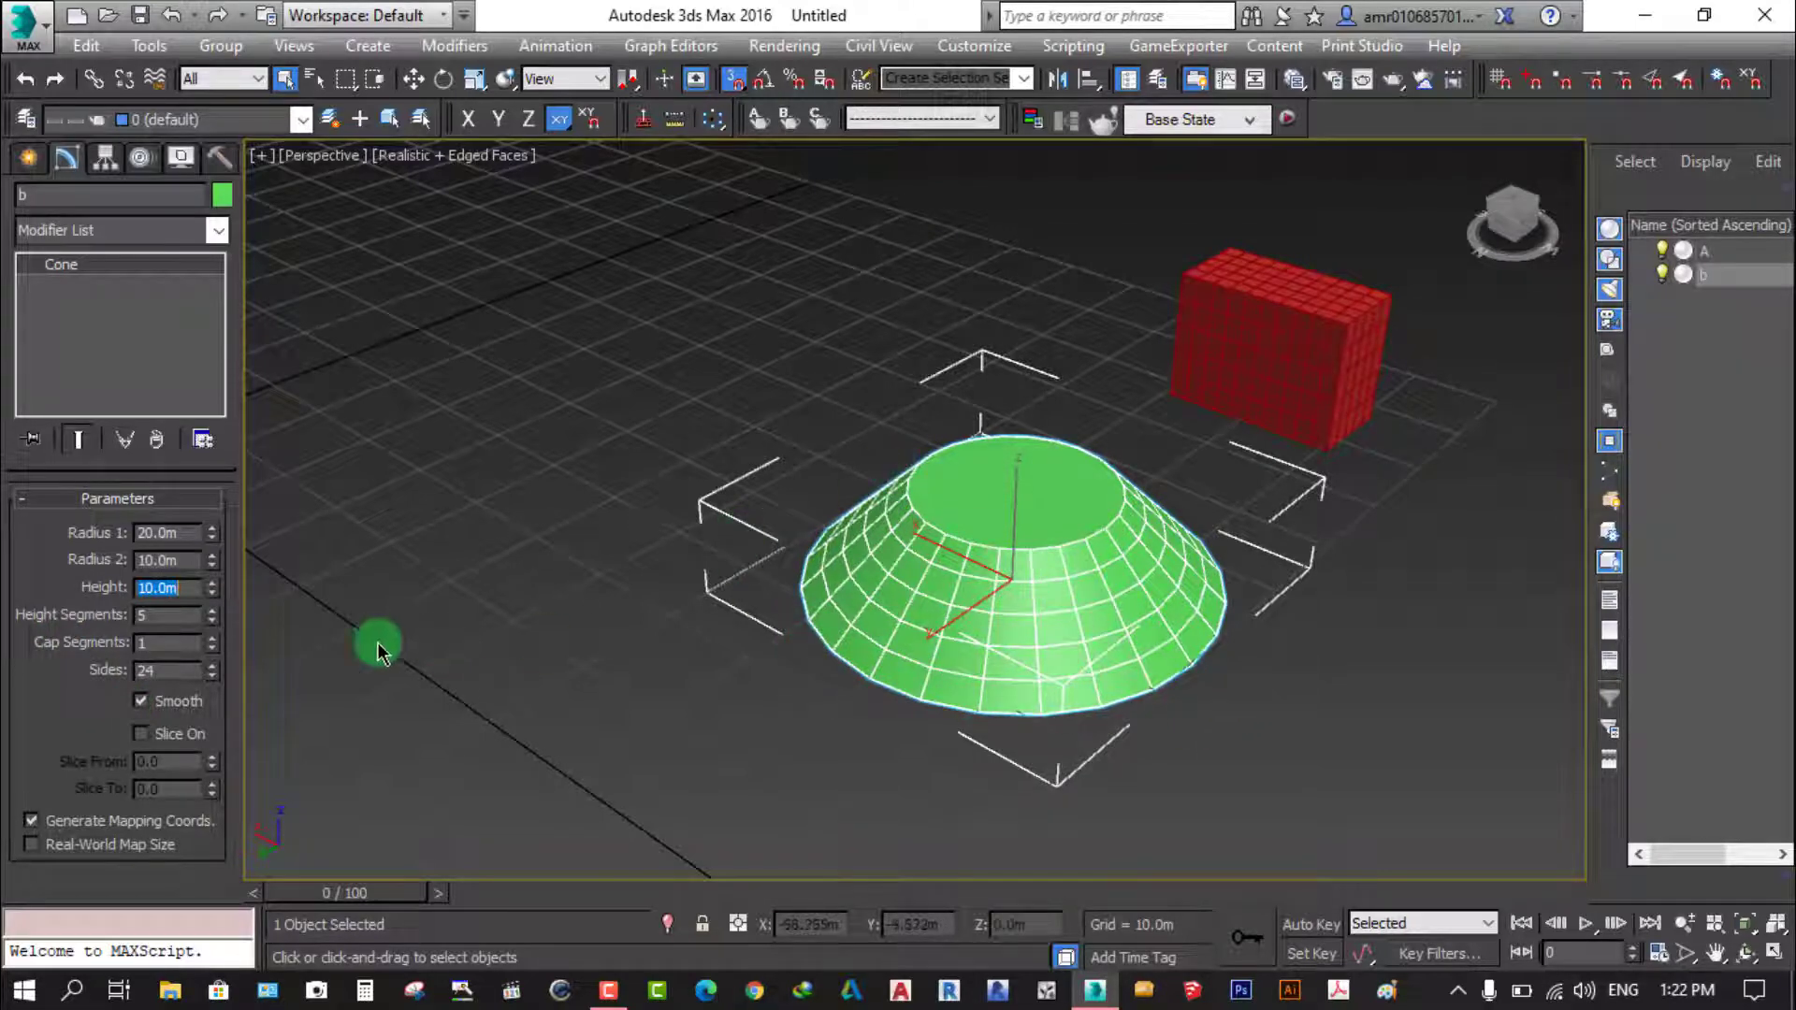
Drag the Height Segments spinner to give cone b 6 height segments, then zoom in
{"action": "left_click", "coordinate": [210, 614]}
{"action": "mouse_move", "coordinate": [209, 617]}
{"action": "left_mouse_down"}
{"action": "mouse_move", "coordinate": [211, 601]}
{"action": "mouse_move", "coordinate": [211, 691]}
{"action": "left_mouse_up"}
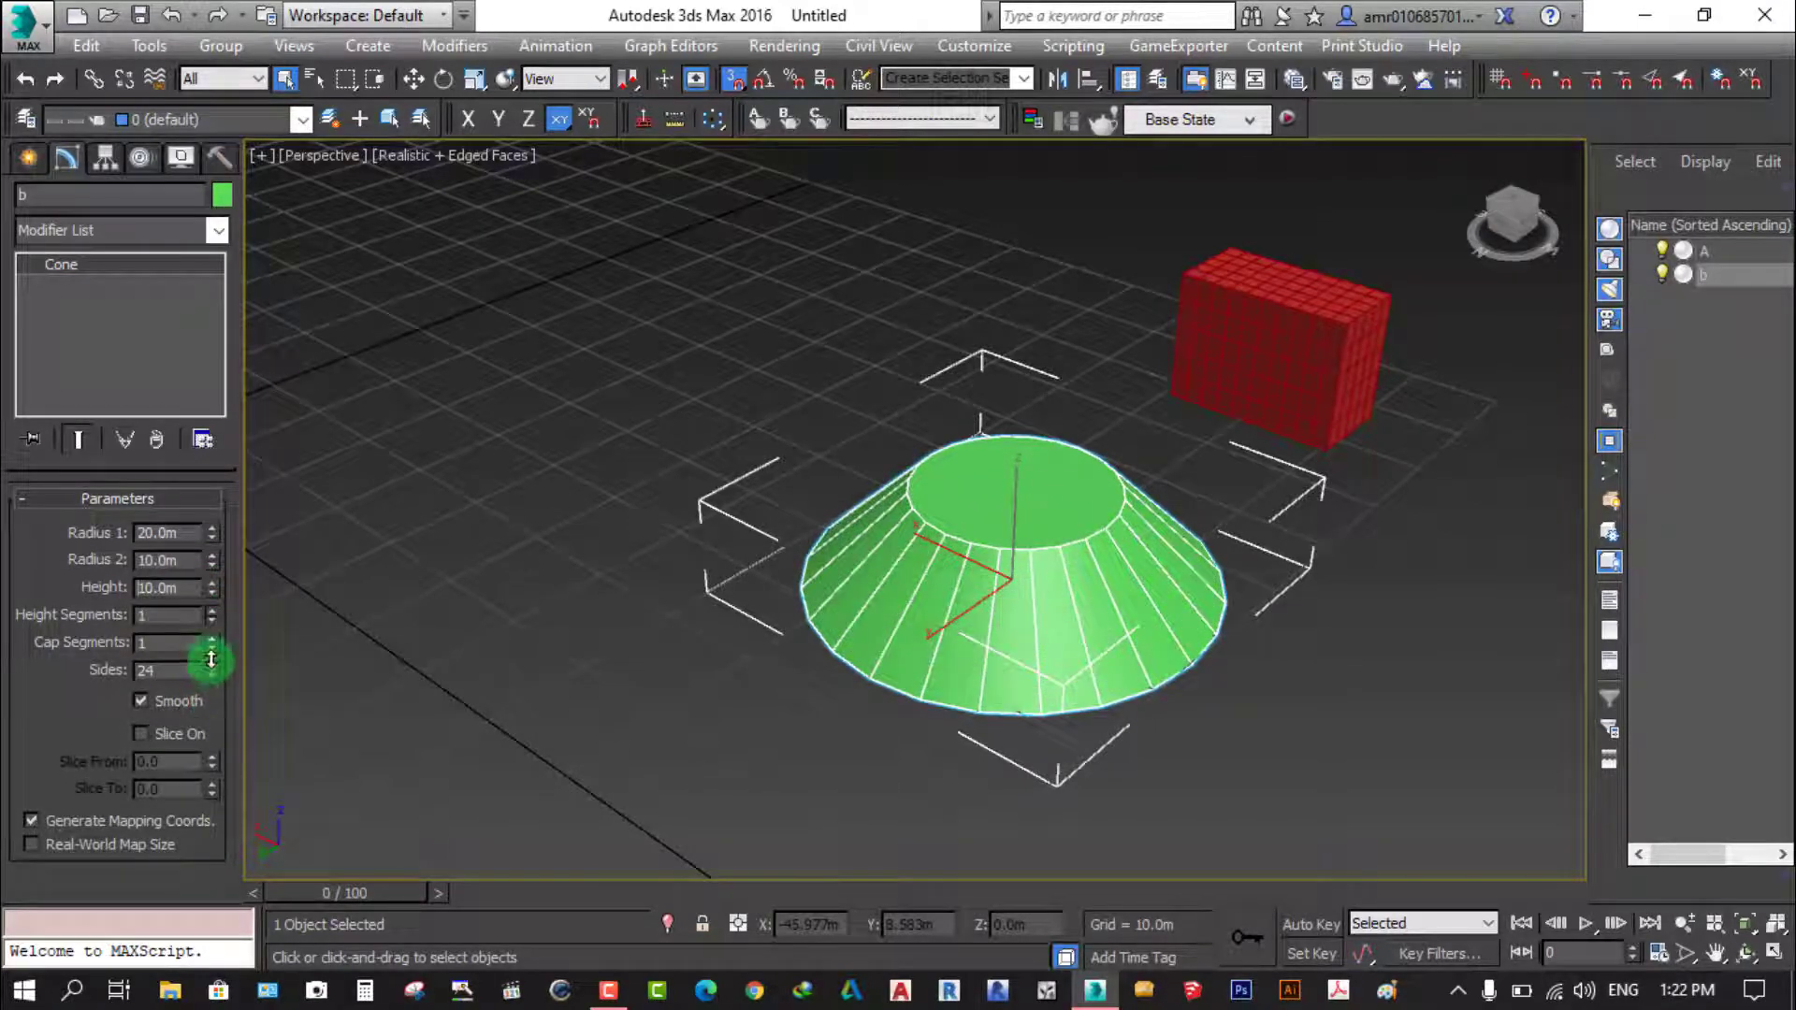
{"action": "left_click_drag", "start_coordinate": [212, 632], "coordinate": [217, 610]}
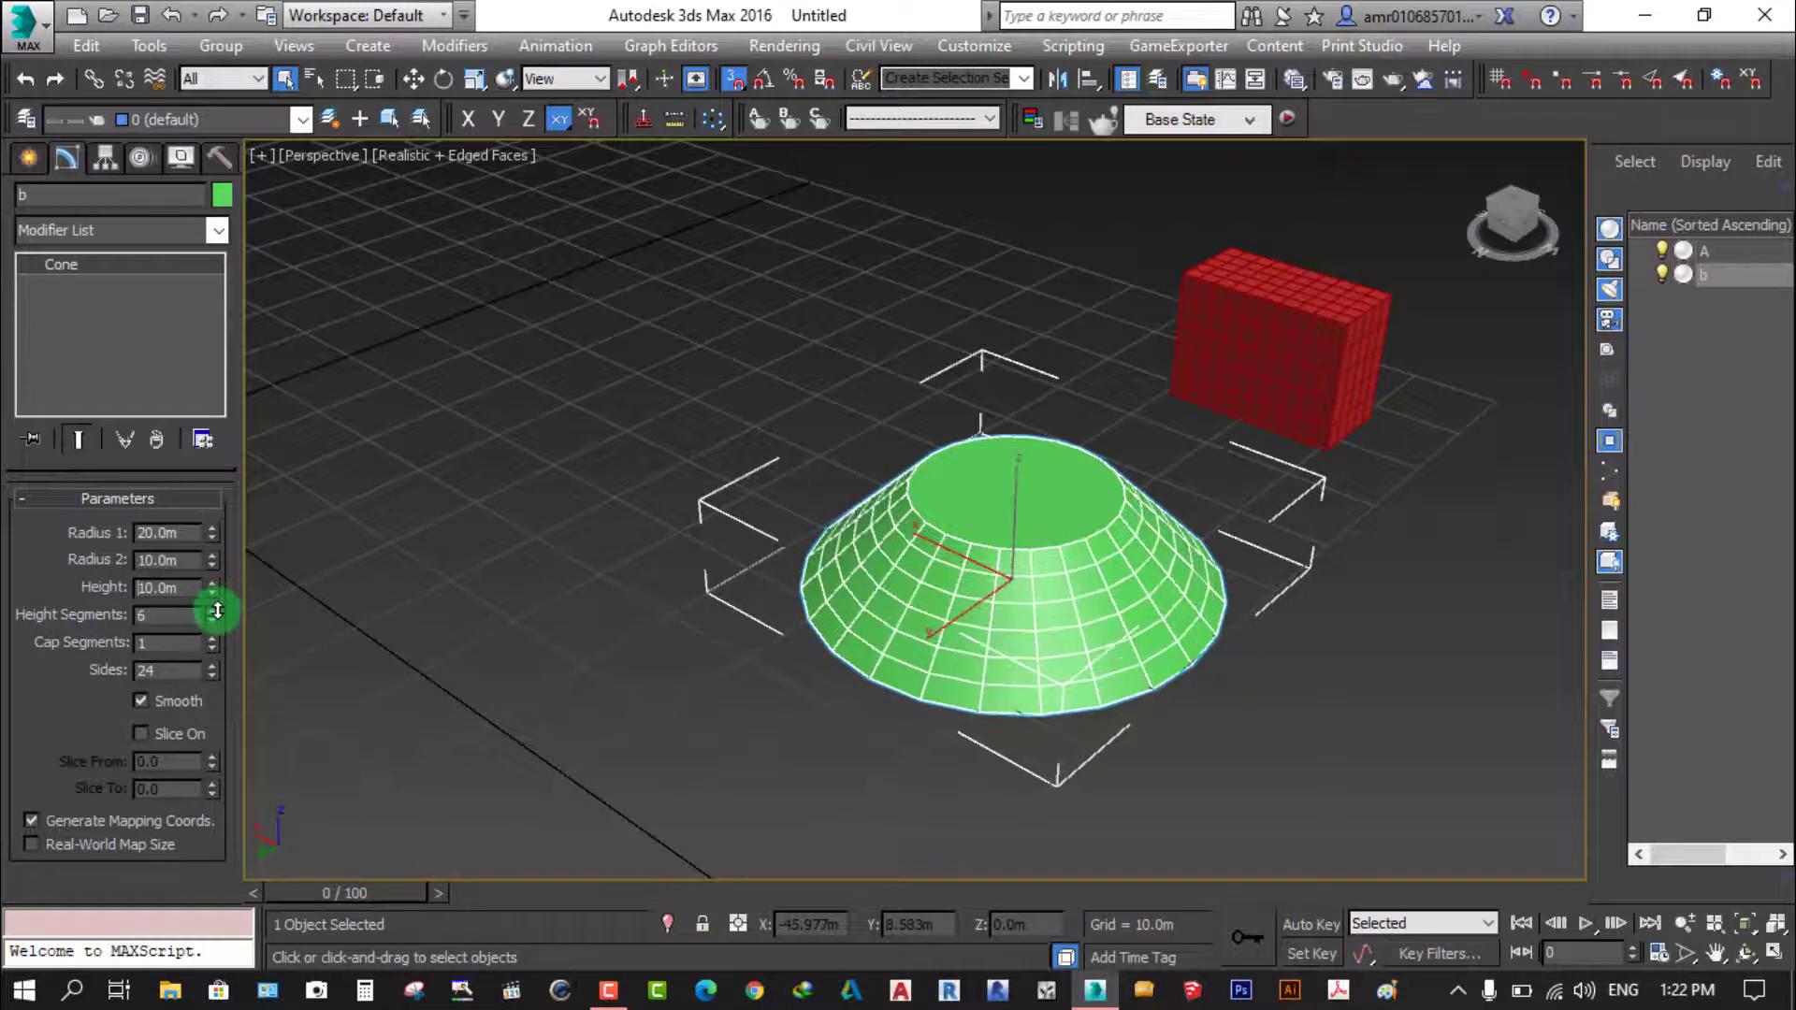
{"action": "key", "text": "shift+z"}
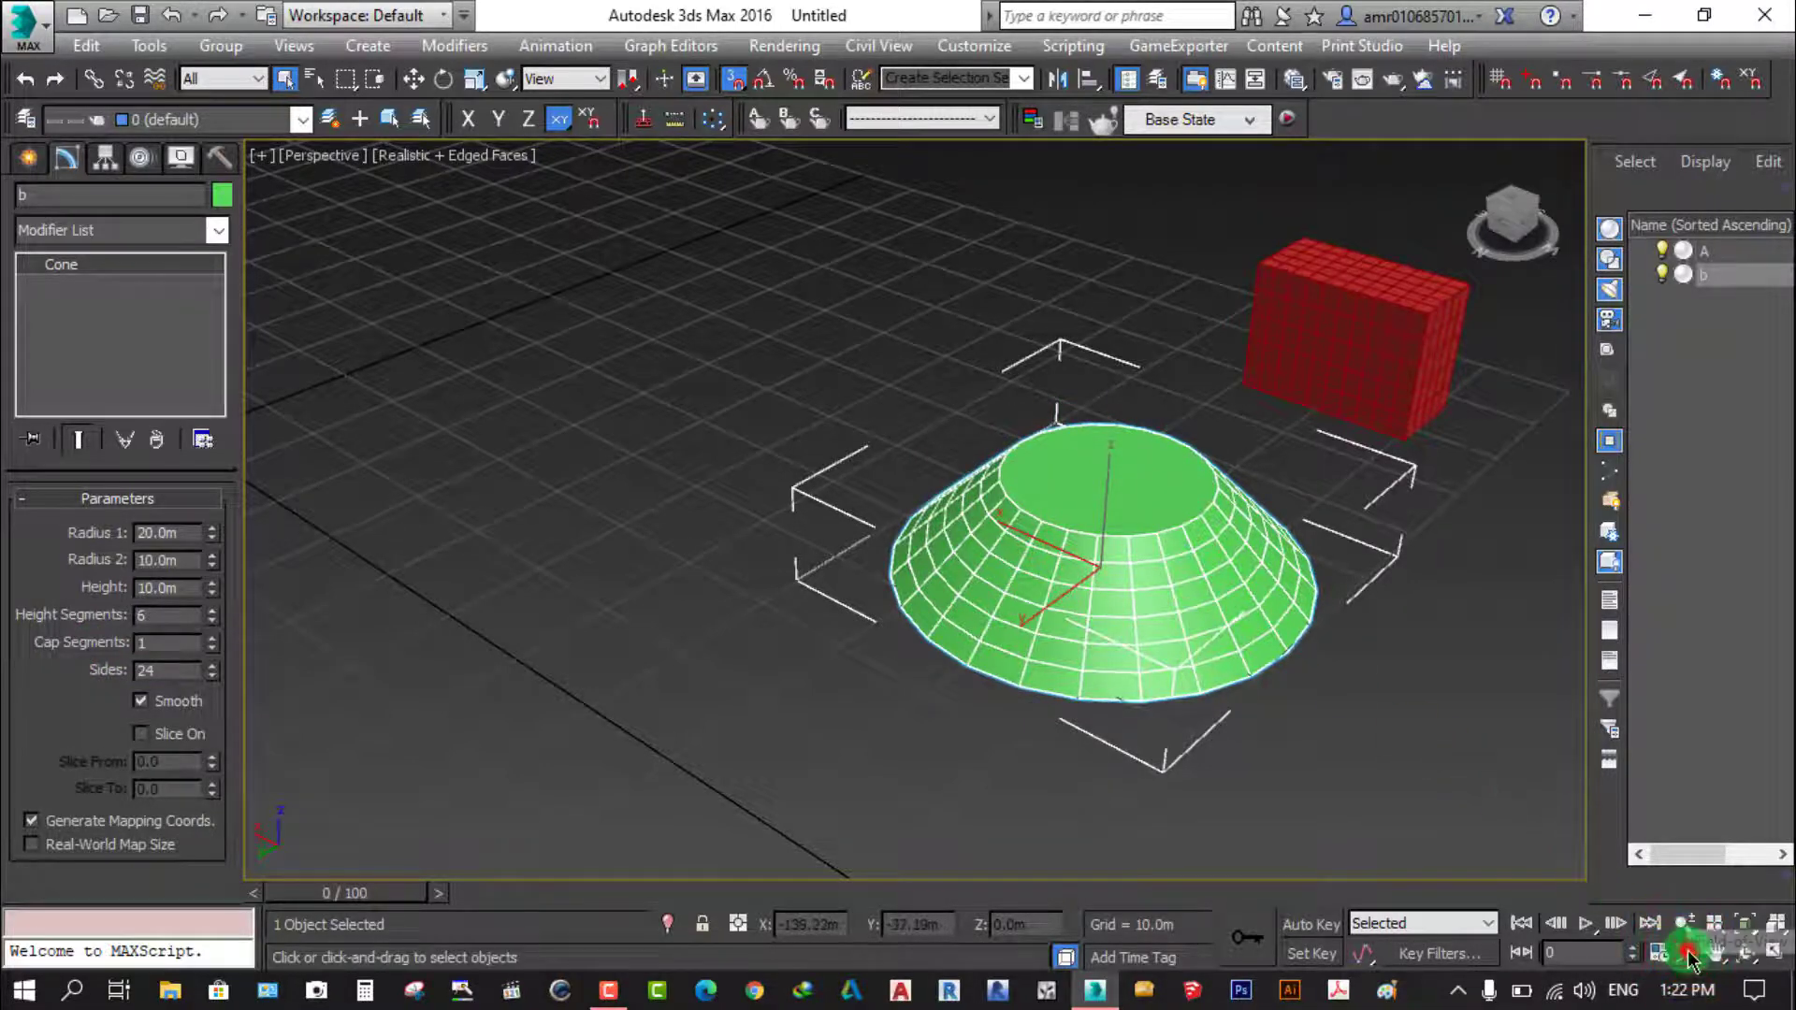
{"action": "left_click", "coordinate": [1194, 508]}
{"action": "scroll", "coordinate": [1206, 487], "scroll_direction": "up", "scroll_amount": 5}
Zoom in, reselect cone b and set its Cap Segments to 5
{"action": "middle_click_drag", "start_coordinate": [1291, 458], "coordinate": [1156, 457]}
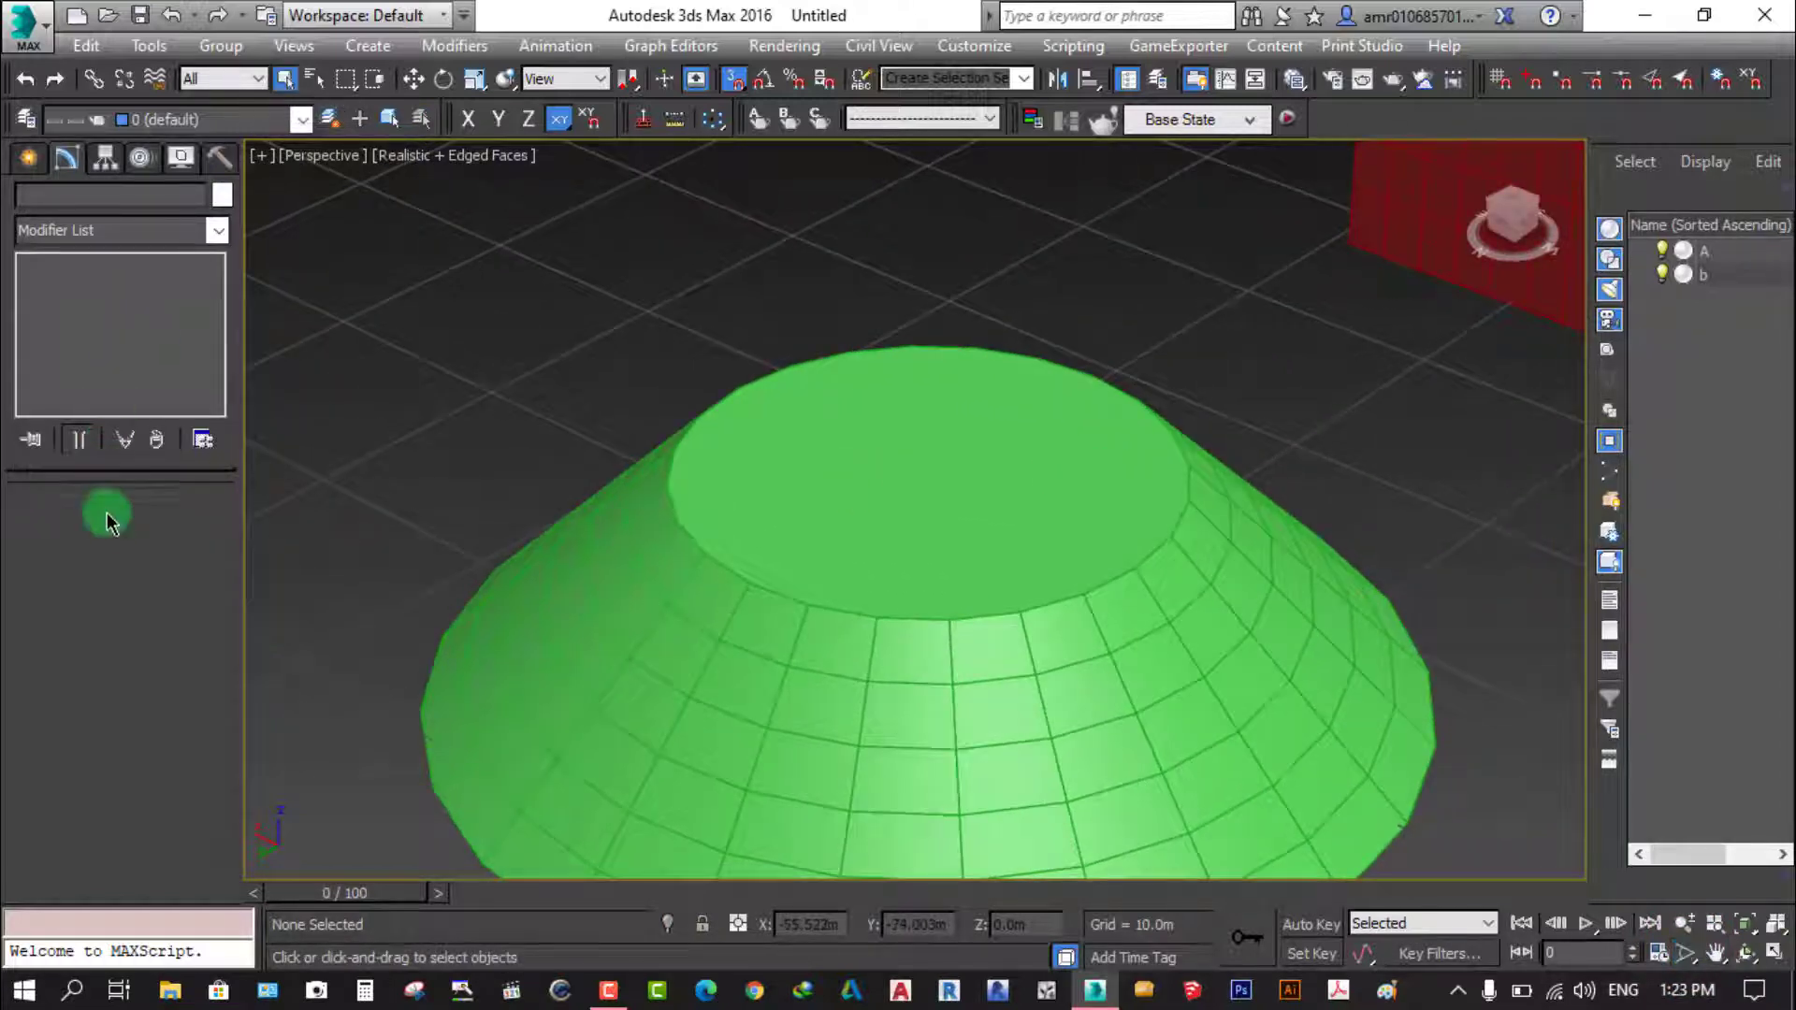
{"action": "right_click", "coordinate": [762, 593]}
{"action": "left_click", "coordinate": [767, 595]}
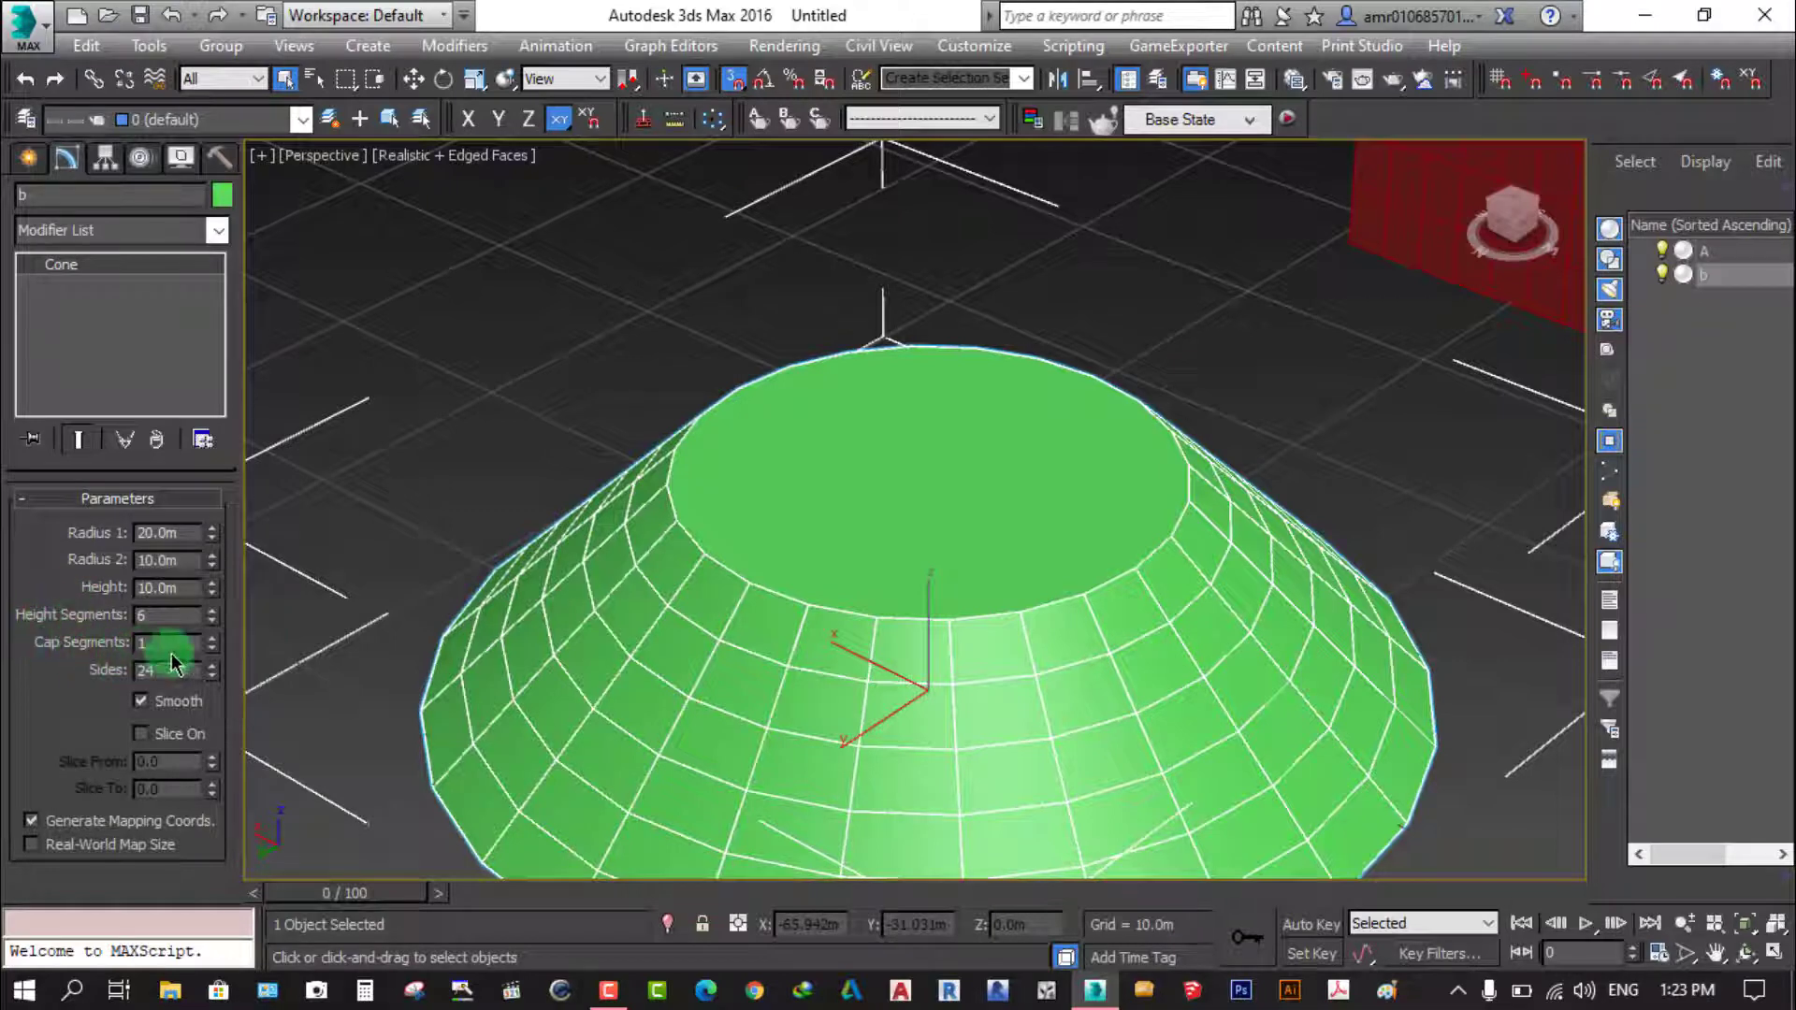
{"action": "mouse_move", "coordinate": [213, 642]}
{"action": "left_mouse_down"}
{"action": "mouse_move", "coordinate": [223, 609]}
{"action": "mouse_move", "coordinate": [234, 639]}
{"action": "left_mouse_up"}
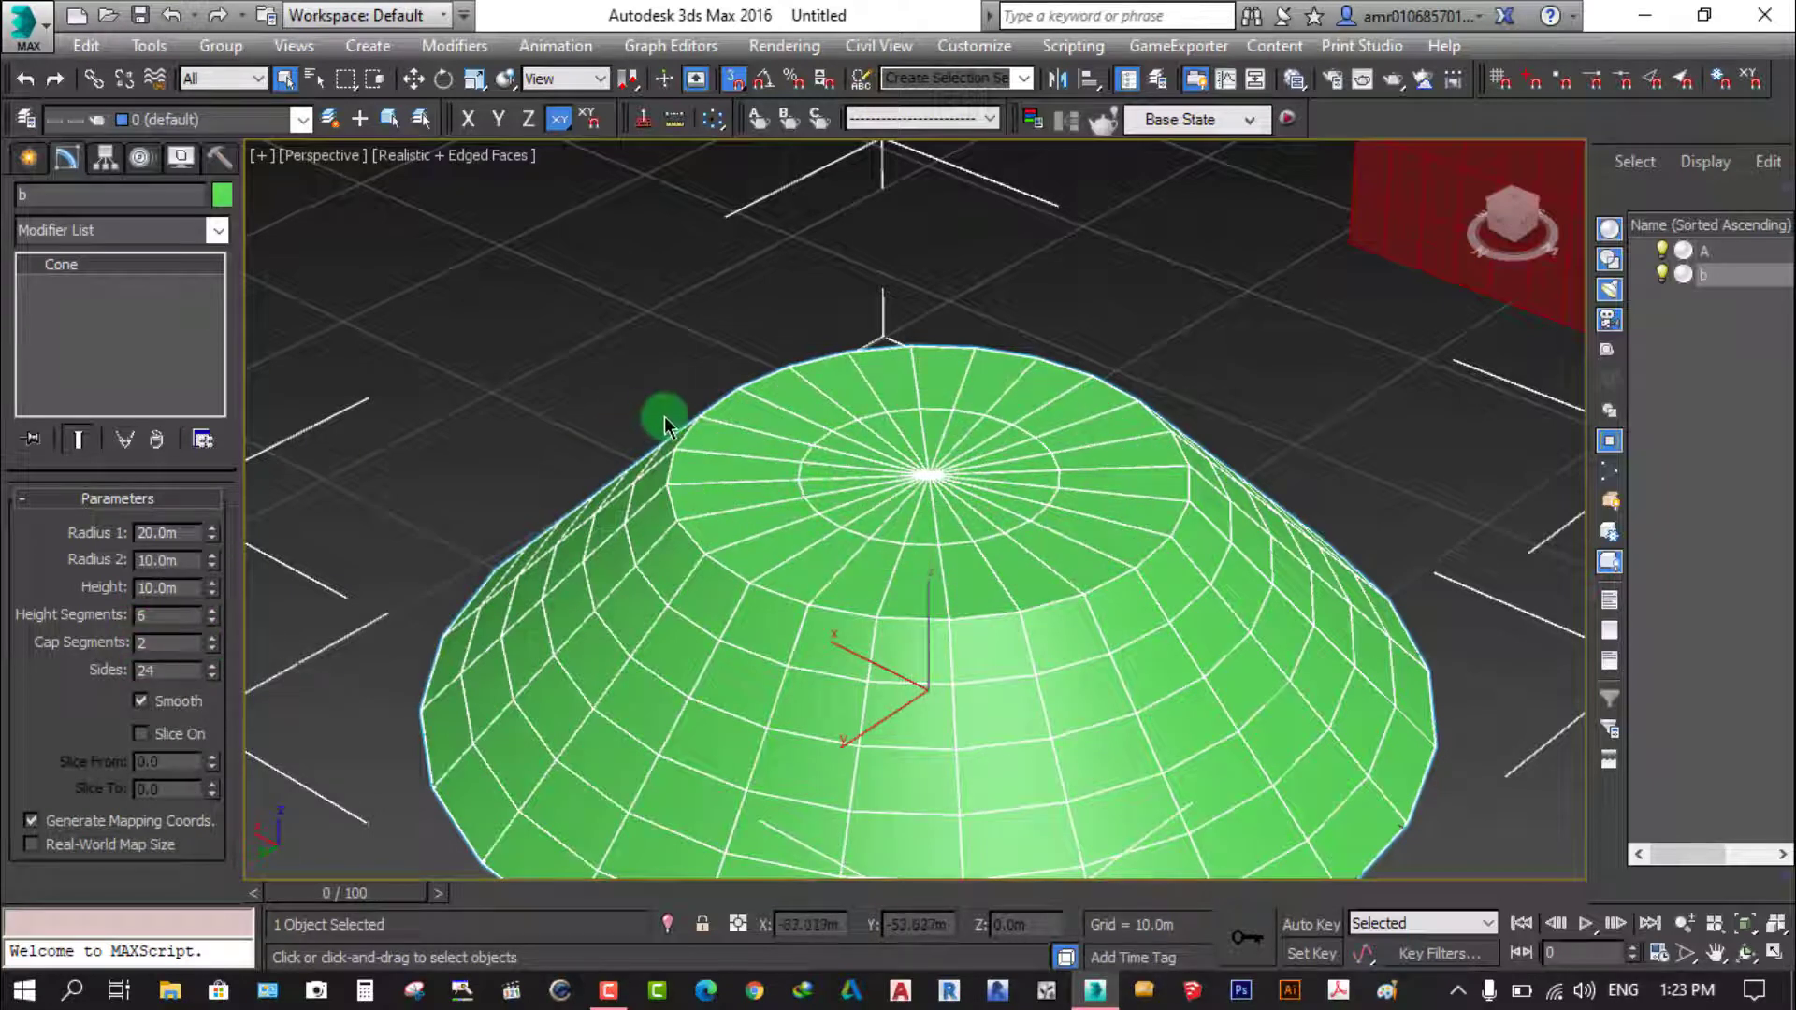
{"action": "double_click", "coordinate": [154, 642]}
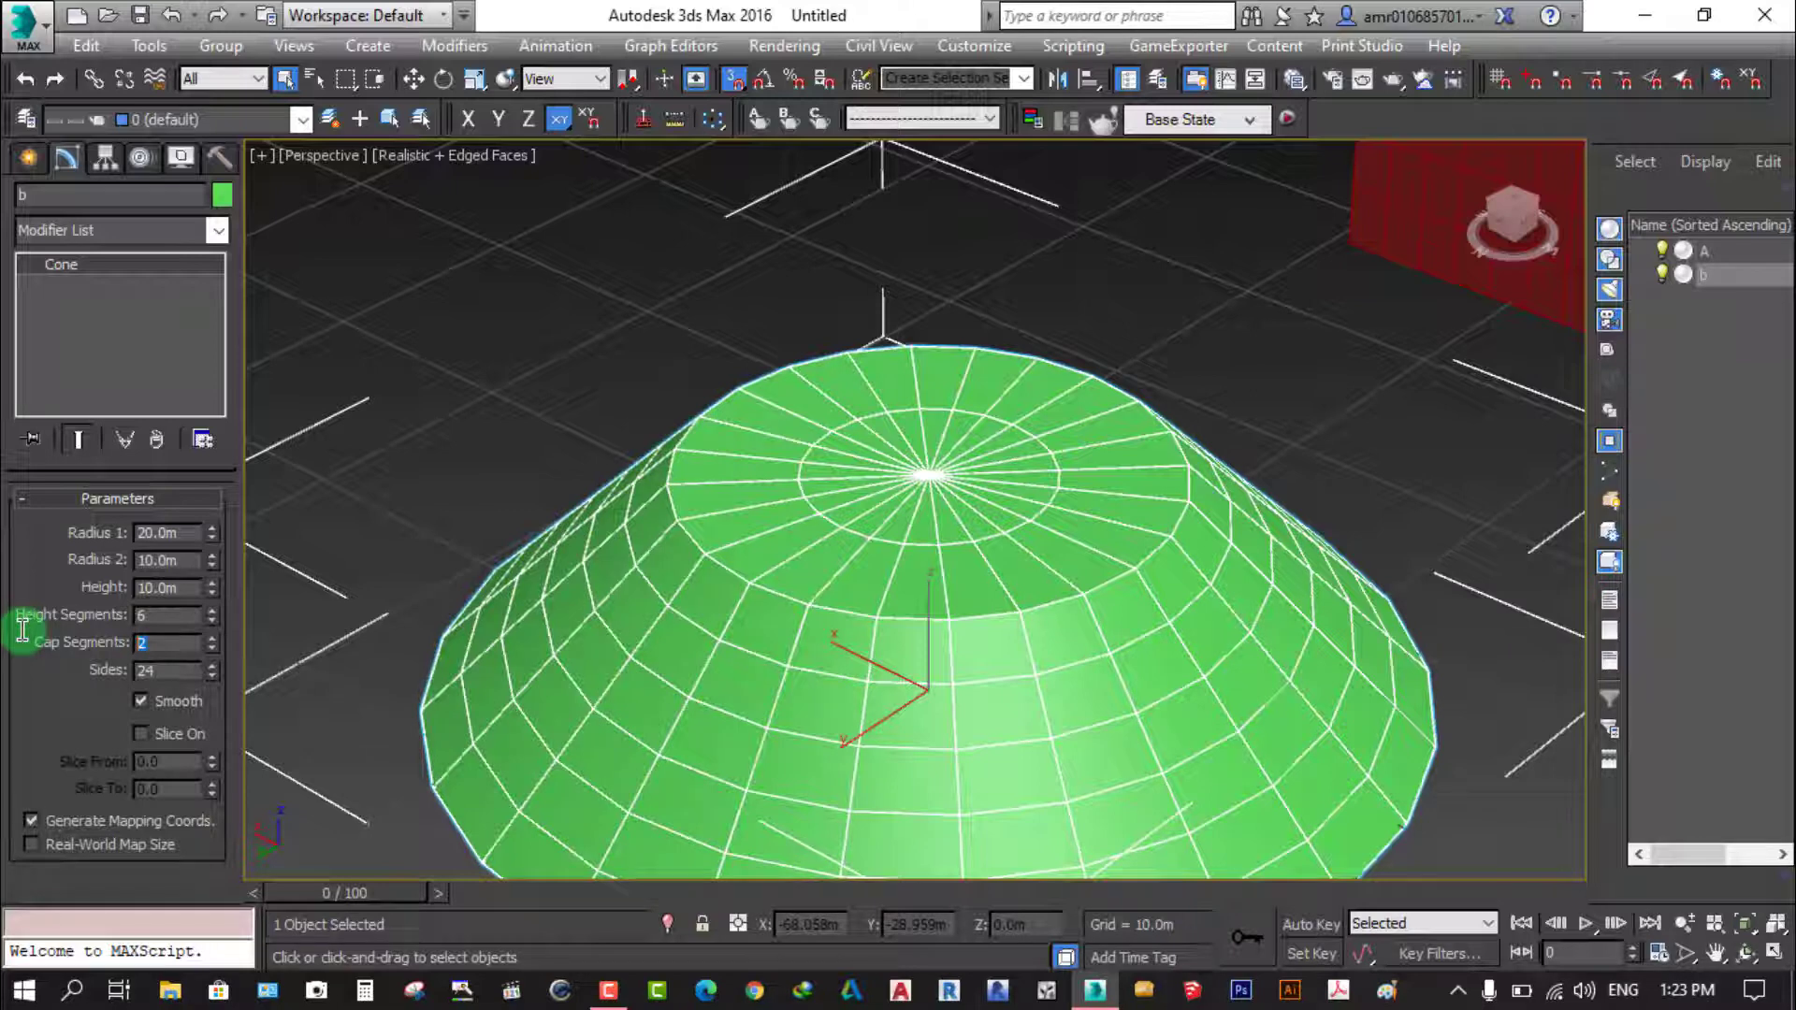
{"action": "type", "text": "5"}
{"action": "key", "text": "Return"}
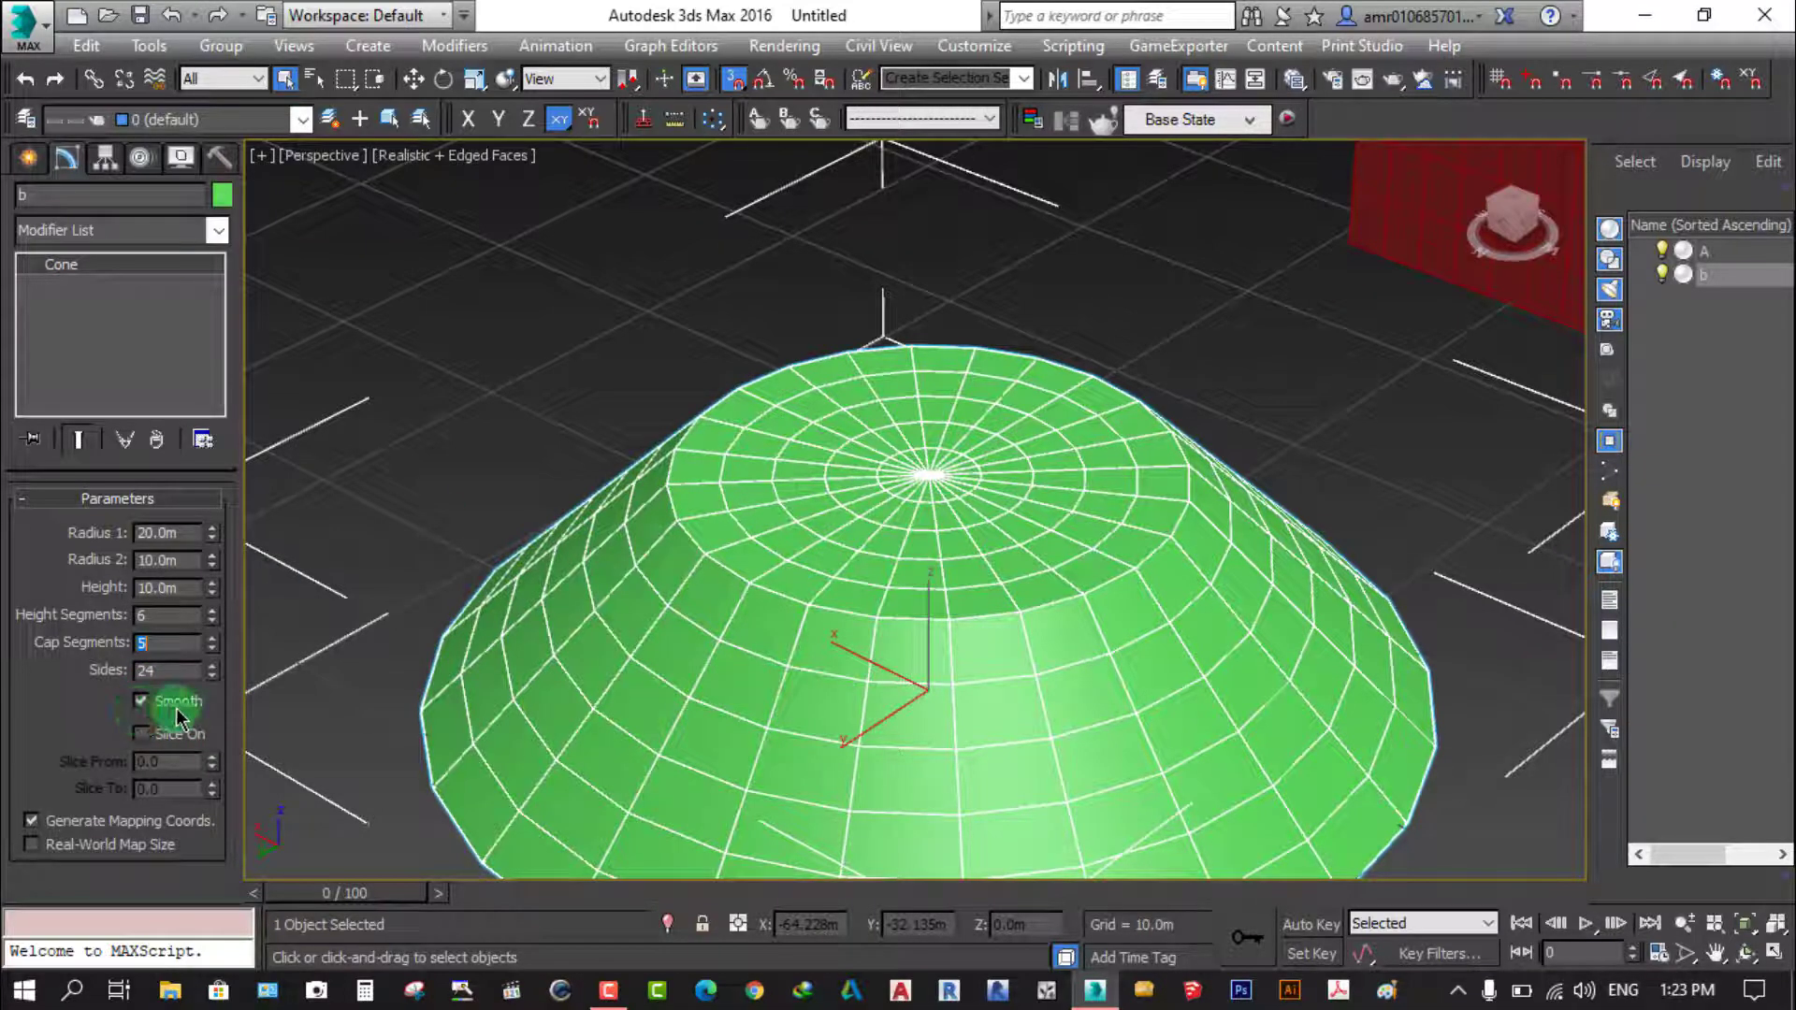
Turn off smoothing on cone b and orbit to inspect its underside
{"action": "left_click", "coordinate": [143, 717]}
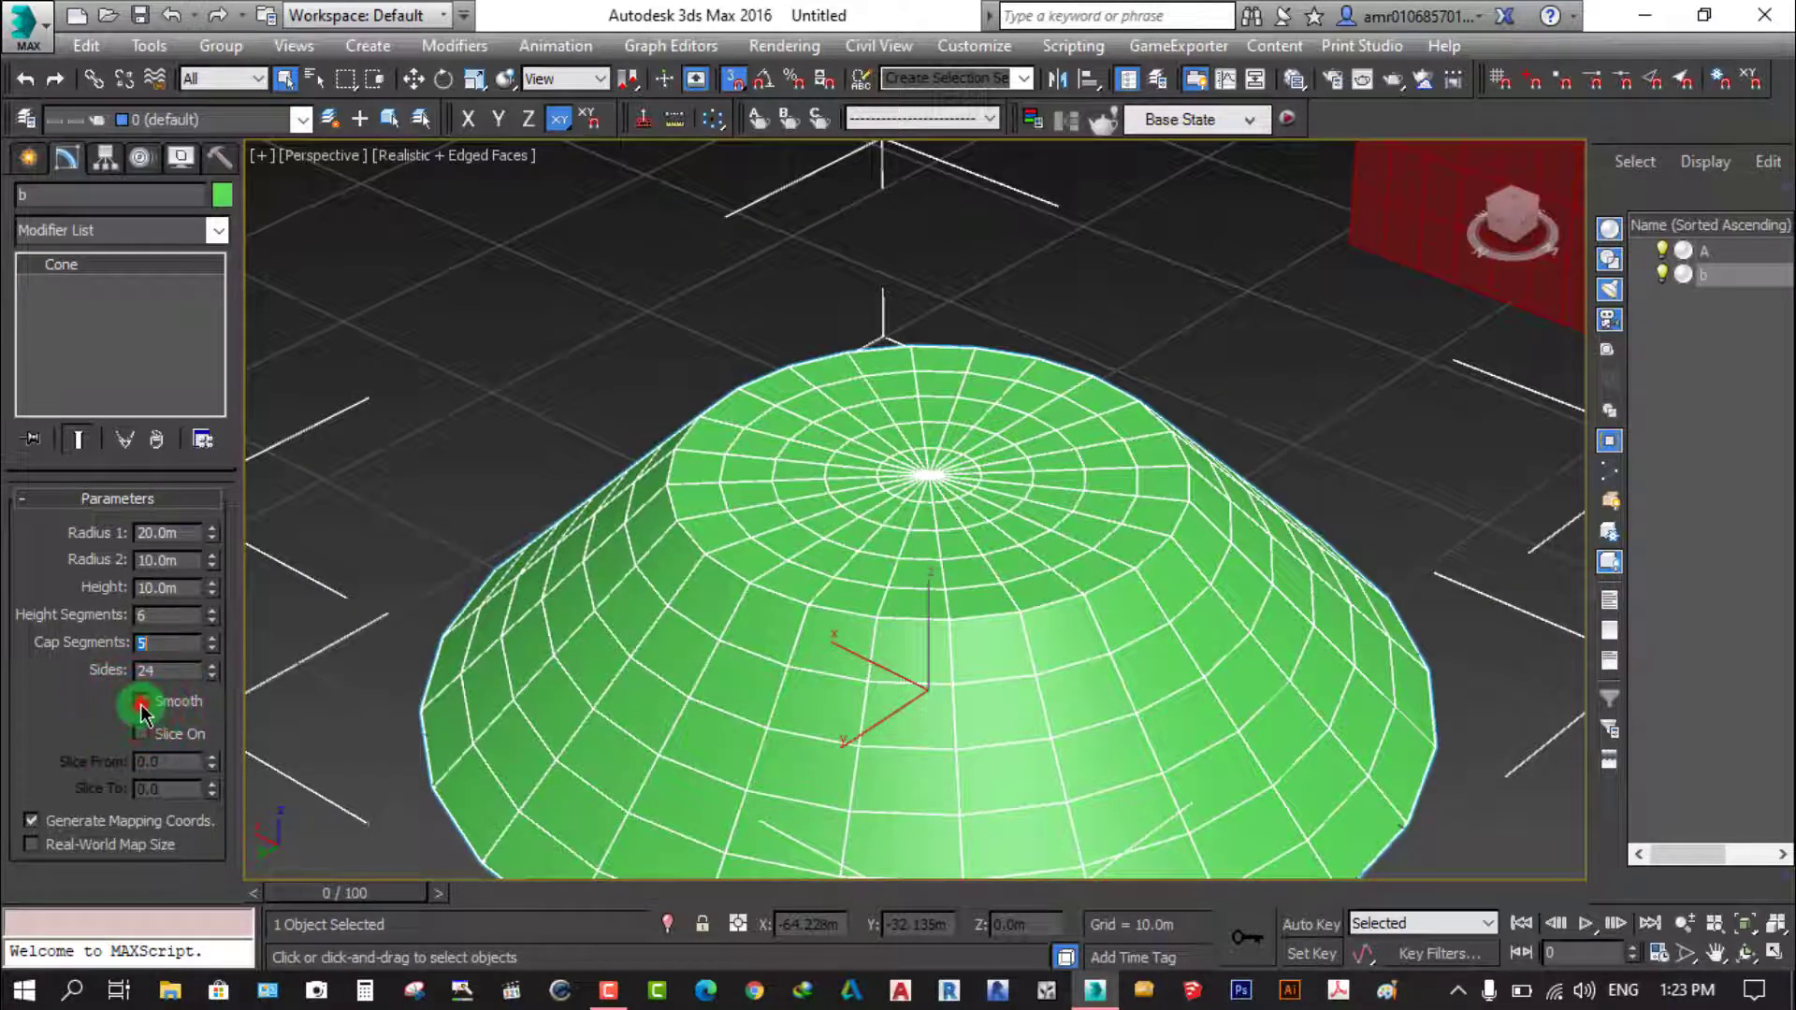
{"action": "scroll", "coordinate": [1221, 573], "scroll_direction": "down", "scroll_amount": 3}
{"action": "scroll", "coordinate": [1113, 688], "scroll_direction": "up", "scroll_amount": 5}
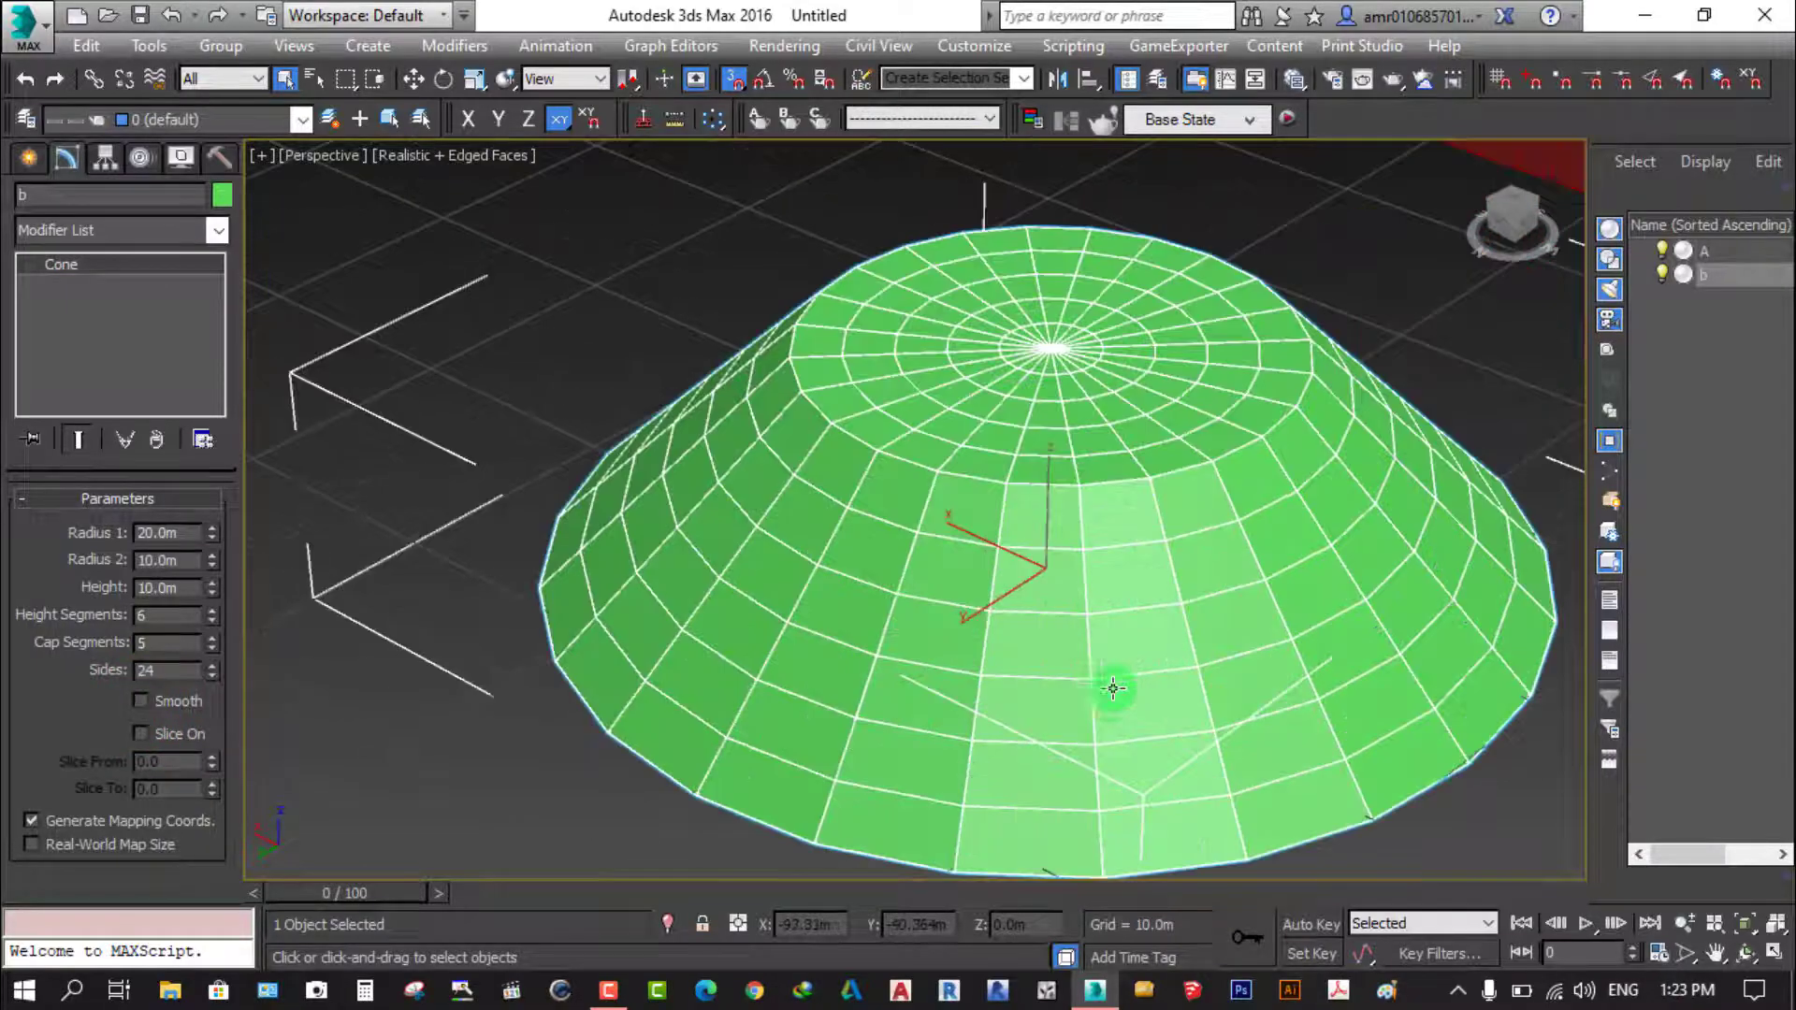
{"action": "mouse_move", "coordinate": [1104, 692]}
{"action": "middle_mouse_down", "text": "alt"}
{"action": "mouse_move", "coordinate": [1116, 558]}
{"action": "mouse_move", "coordinate": [1075, 524]}
{"action": "middle_mouse_up", "text": "alt"}
{"action": "scroll", "coordinate": [879, 633], "scroll_direction": "down", "scroll_amount": 4}
{"action": "scroll", "coordinate": [879, 633], "scroll_direction": "up", "scroll_amount": 5}
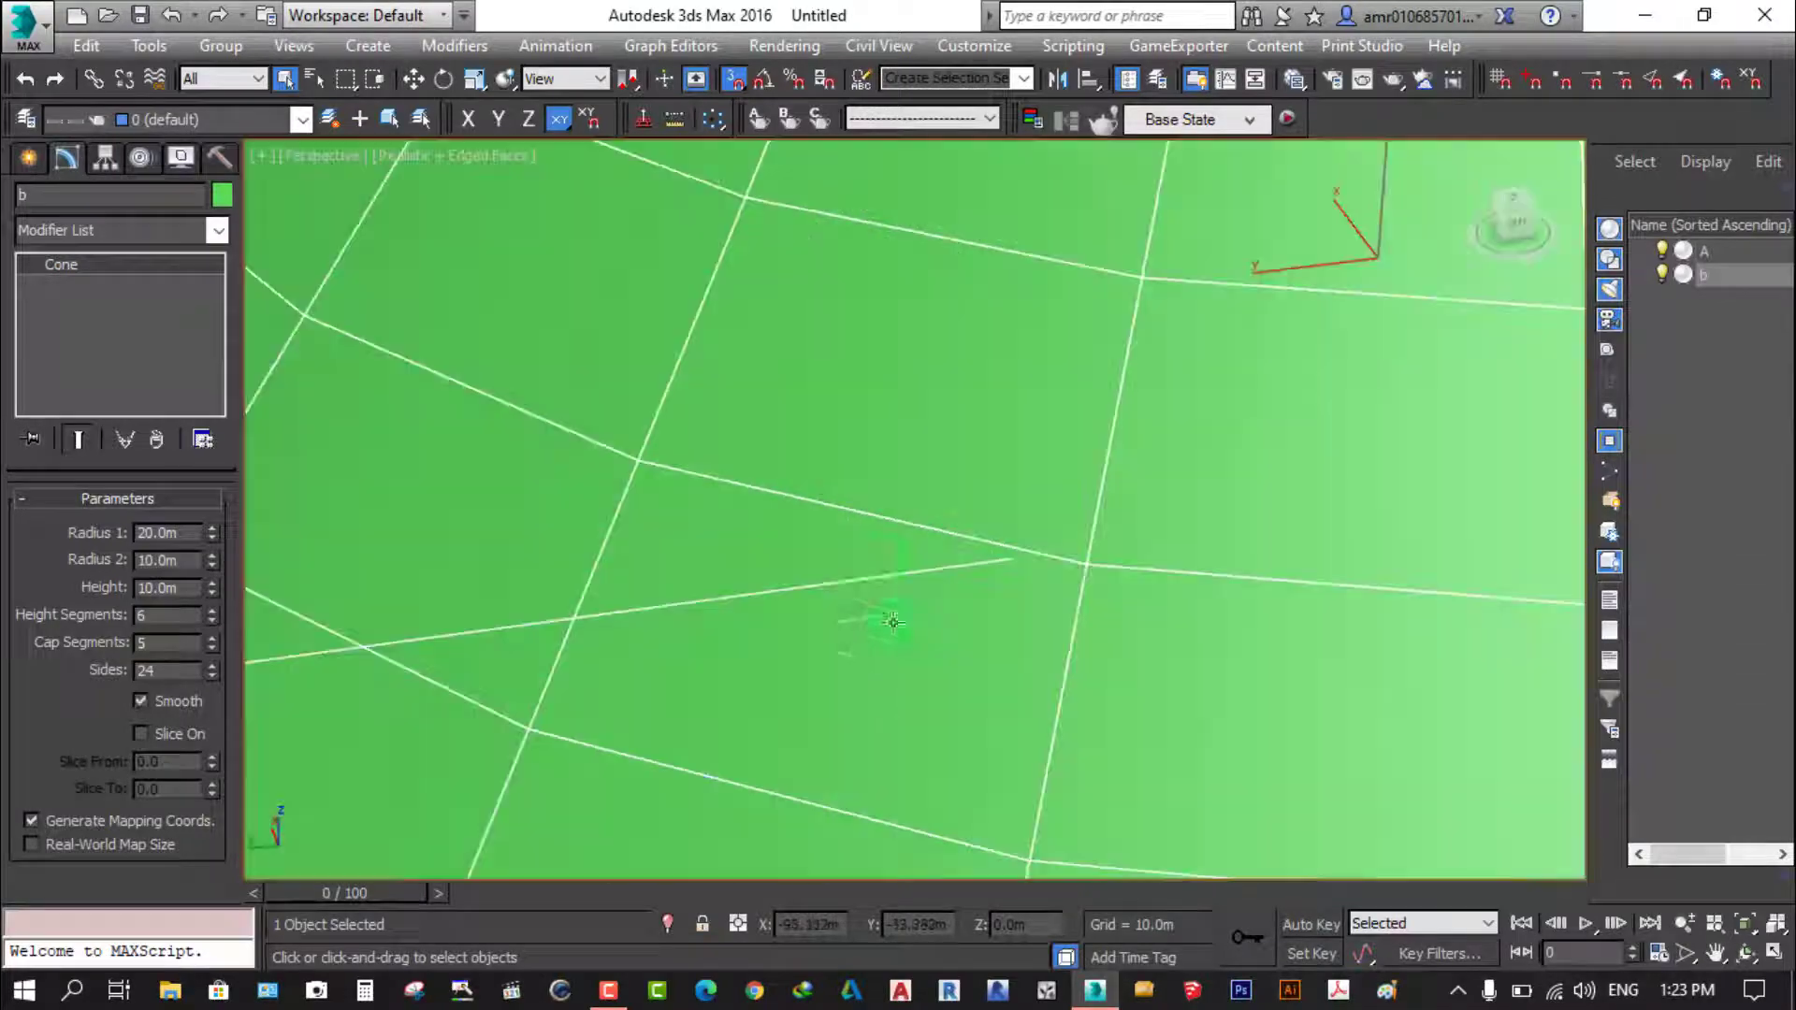
{"action": "scroll", "coordinate": [894, 618], "scroll_direction": "down", "scroll_amount": 3}
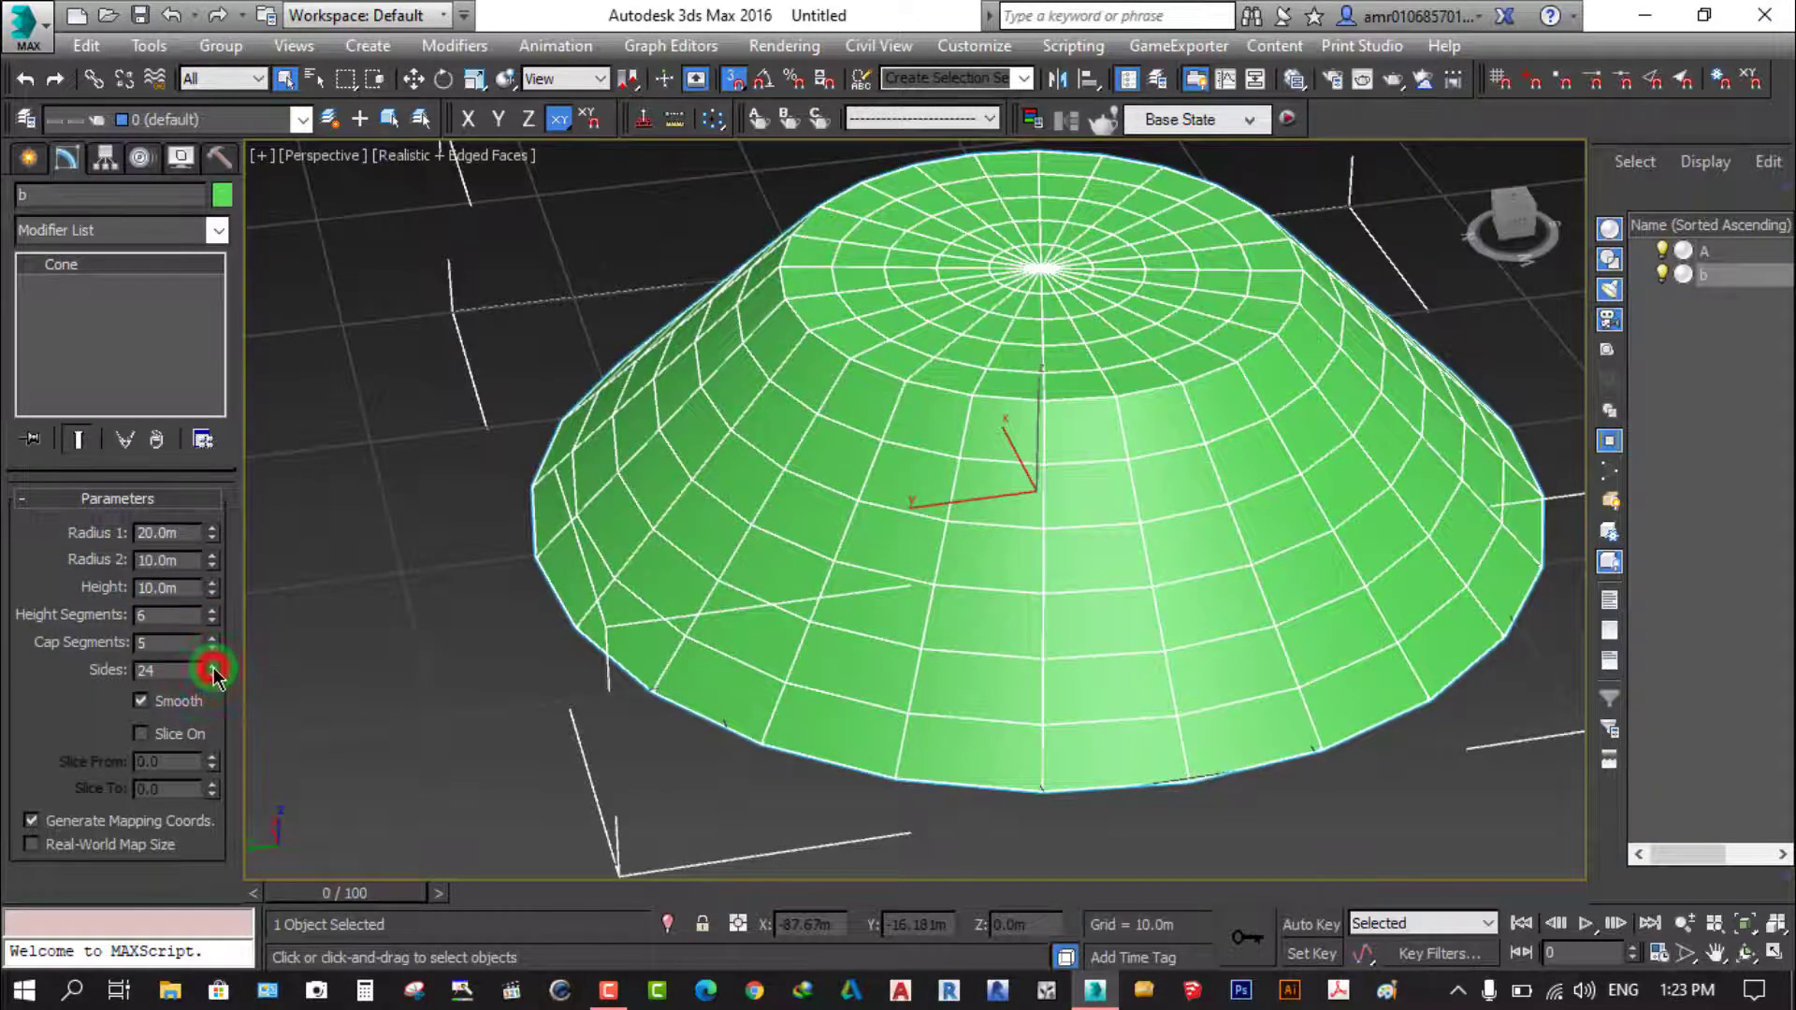
Increase cone b's Sides to 30, keeping smoothing off for flat facets
{"action": "mouse_move", "coordinate": [213, 669]}
{"action": "left_mouse_down"}
{"action": "mouse_move", "coordinate": [225, 598]}
{"action": "mouse_move", "coordinate": [221, 685]}
{"action": "left_mouse_up"}
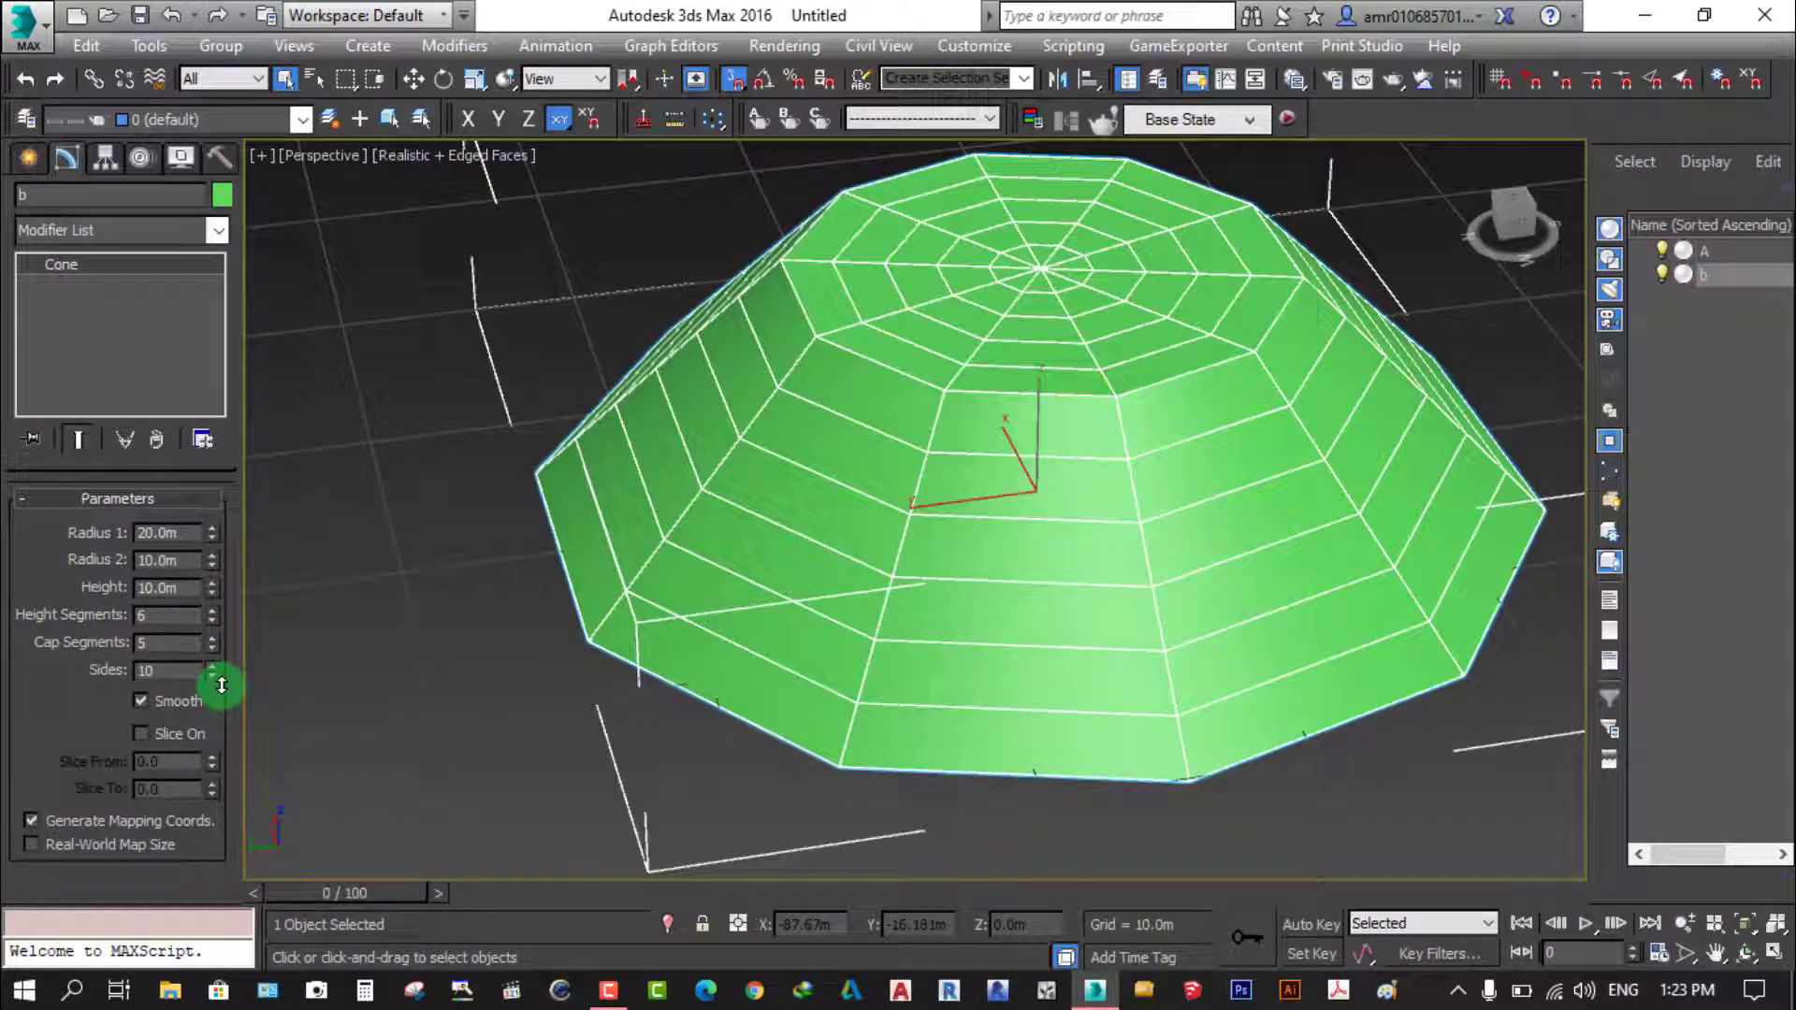
{"action": "left_click", "coordinate": [141, 700]}
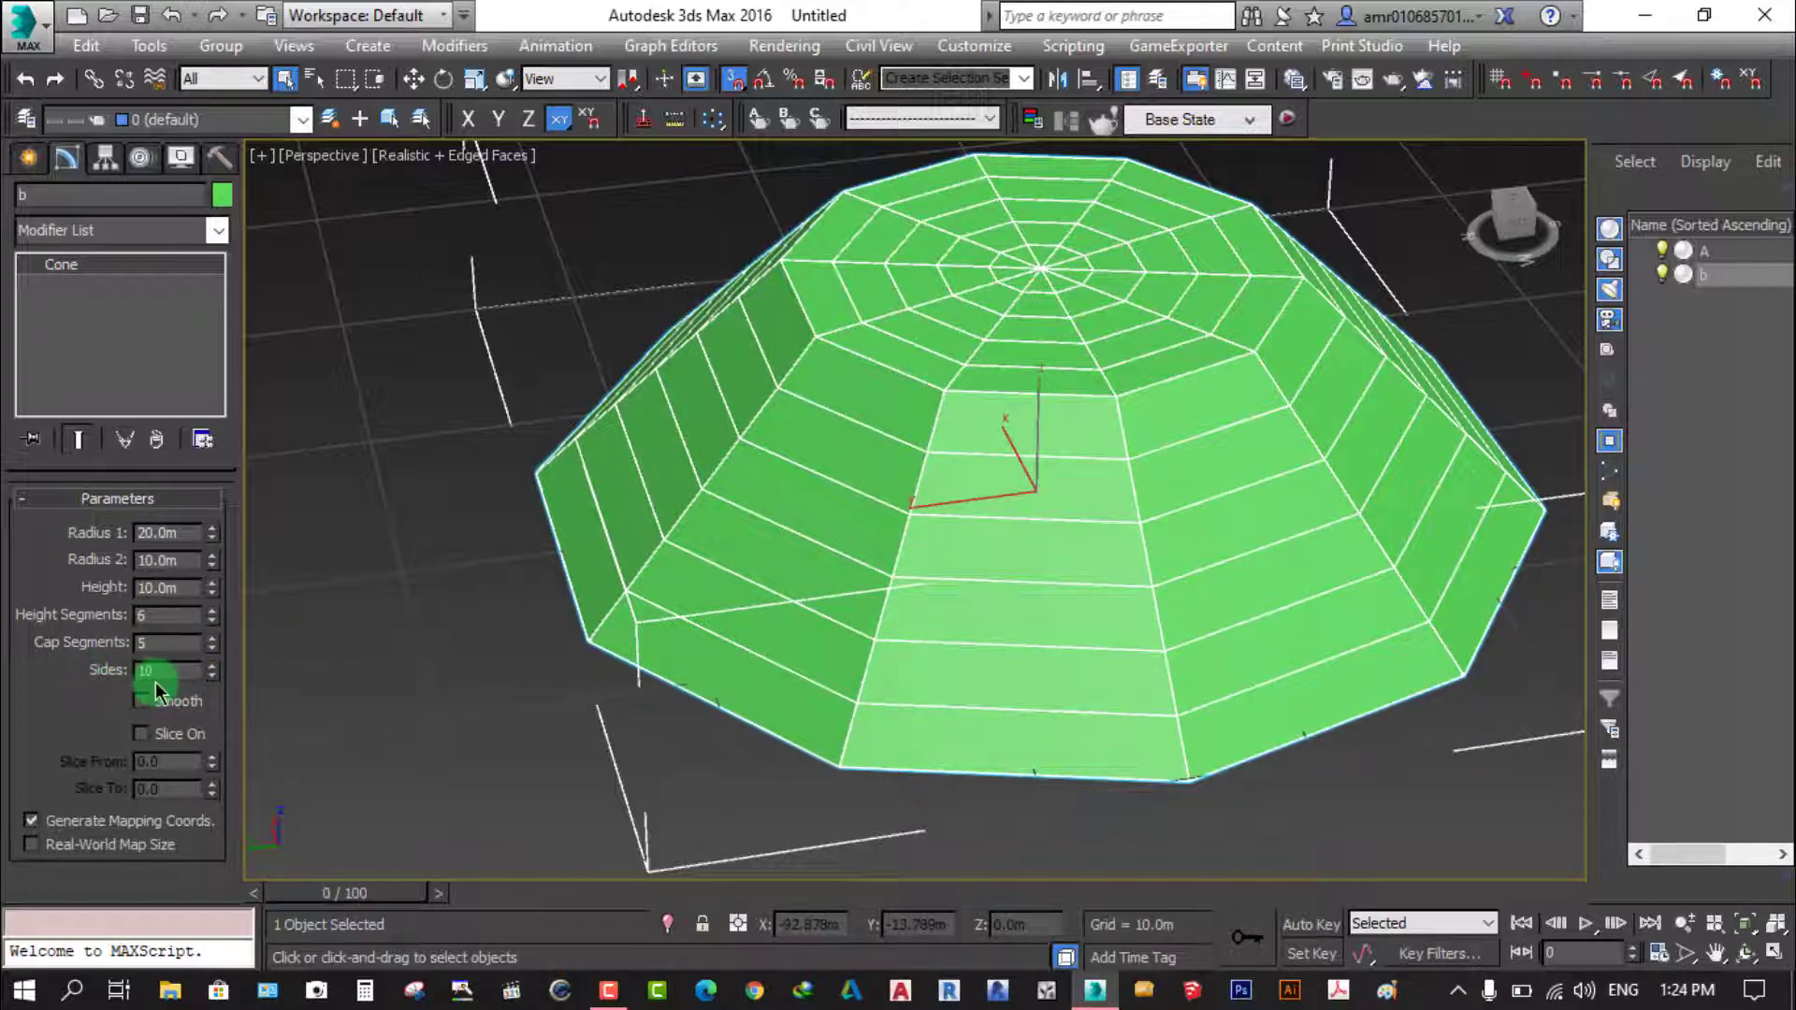
{"action": "left_click_drag", "start_coordinate": [212, 673], "coordinate": [218, 628]}
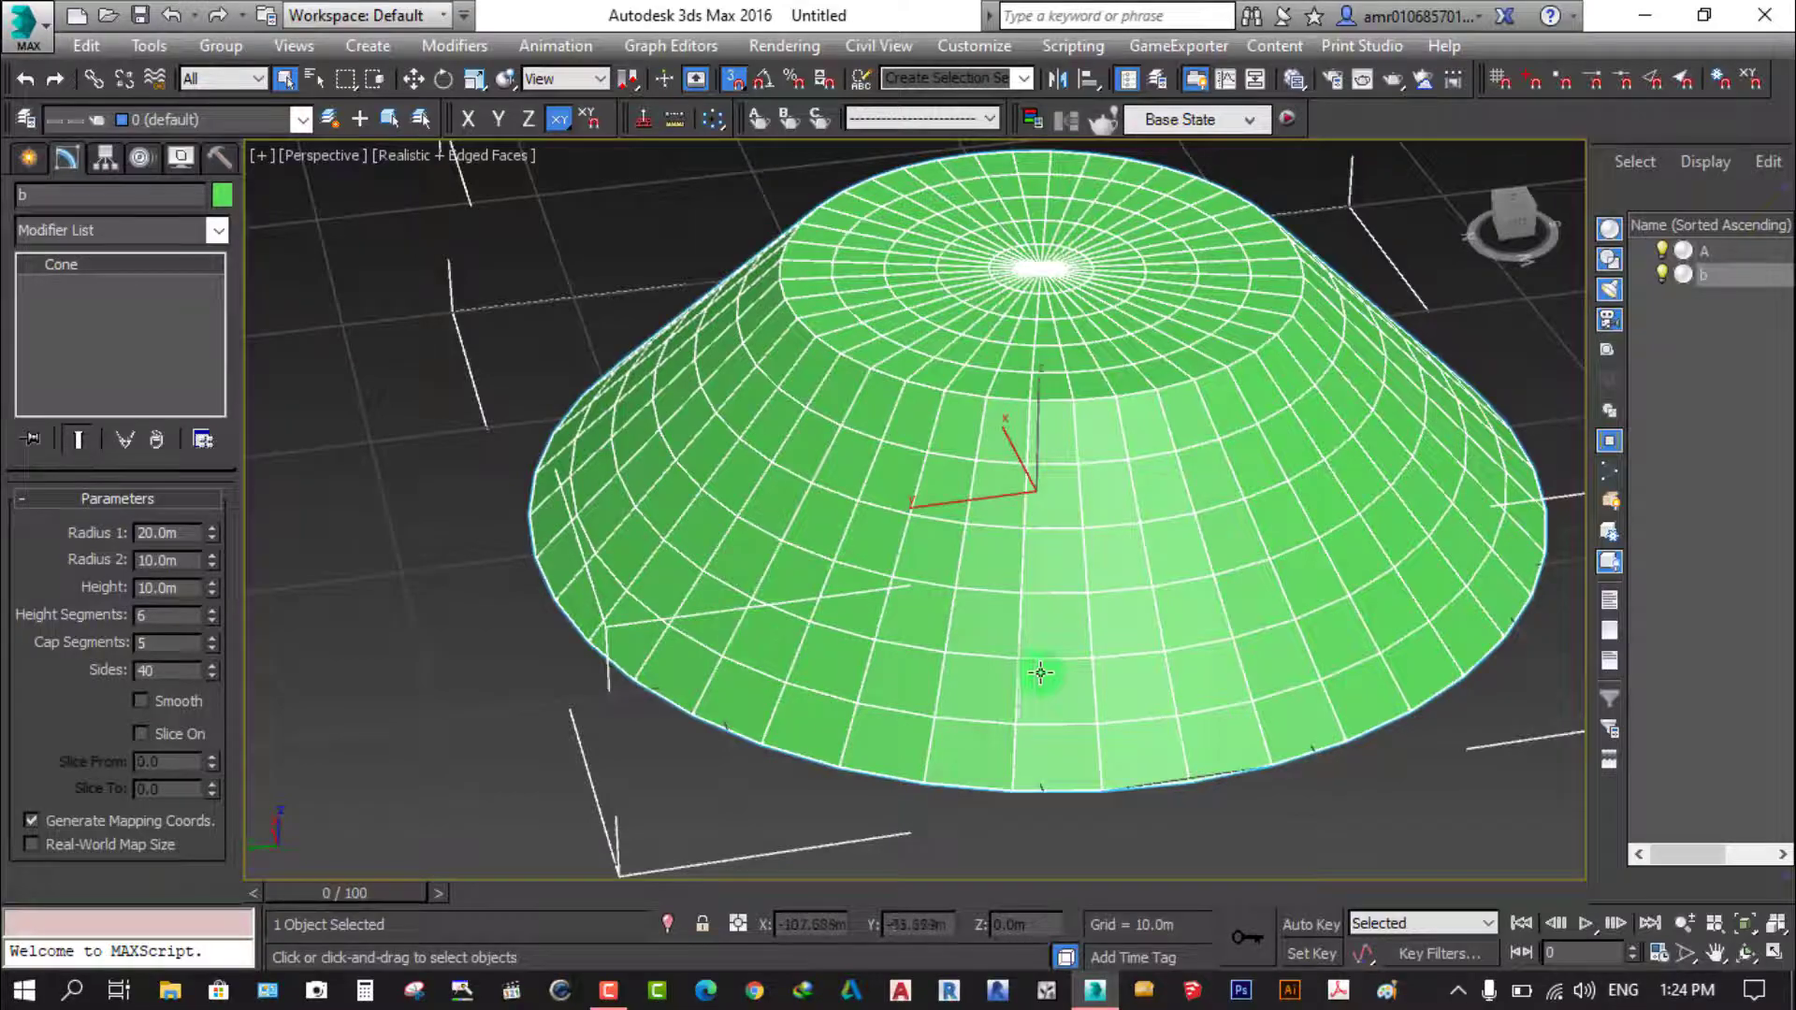
{"action": "mouse_move", "coordinate": [990, 726]}
{"action": "middle_mouse_down", "text": "alt"}
{"action": "mouse_move", "coordinate": [964, 548]}
{"action": "mouse_move", "coordinate": [922, 662]}
{"action": "mouse_move", "coordinate": [944, 680]}
{"action": "middle_mouse_up", "text": "alt"}
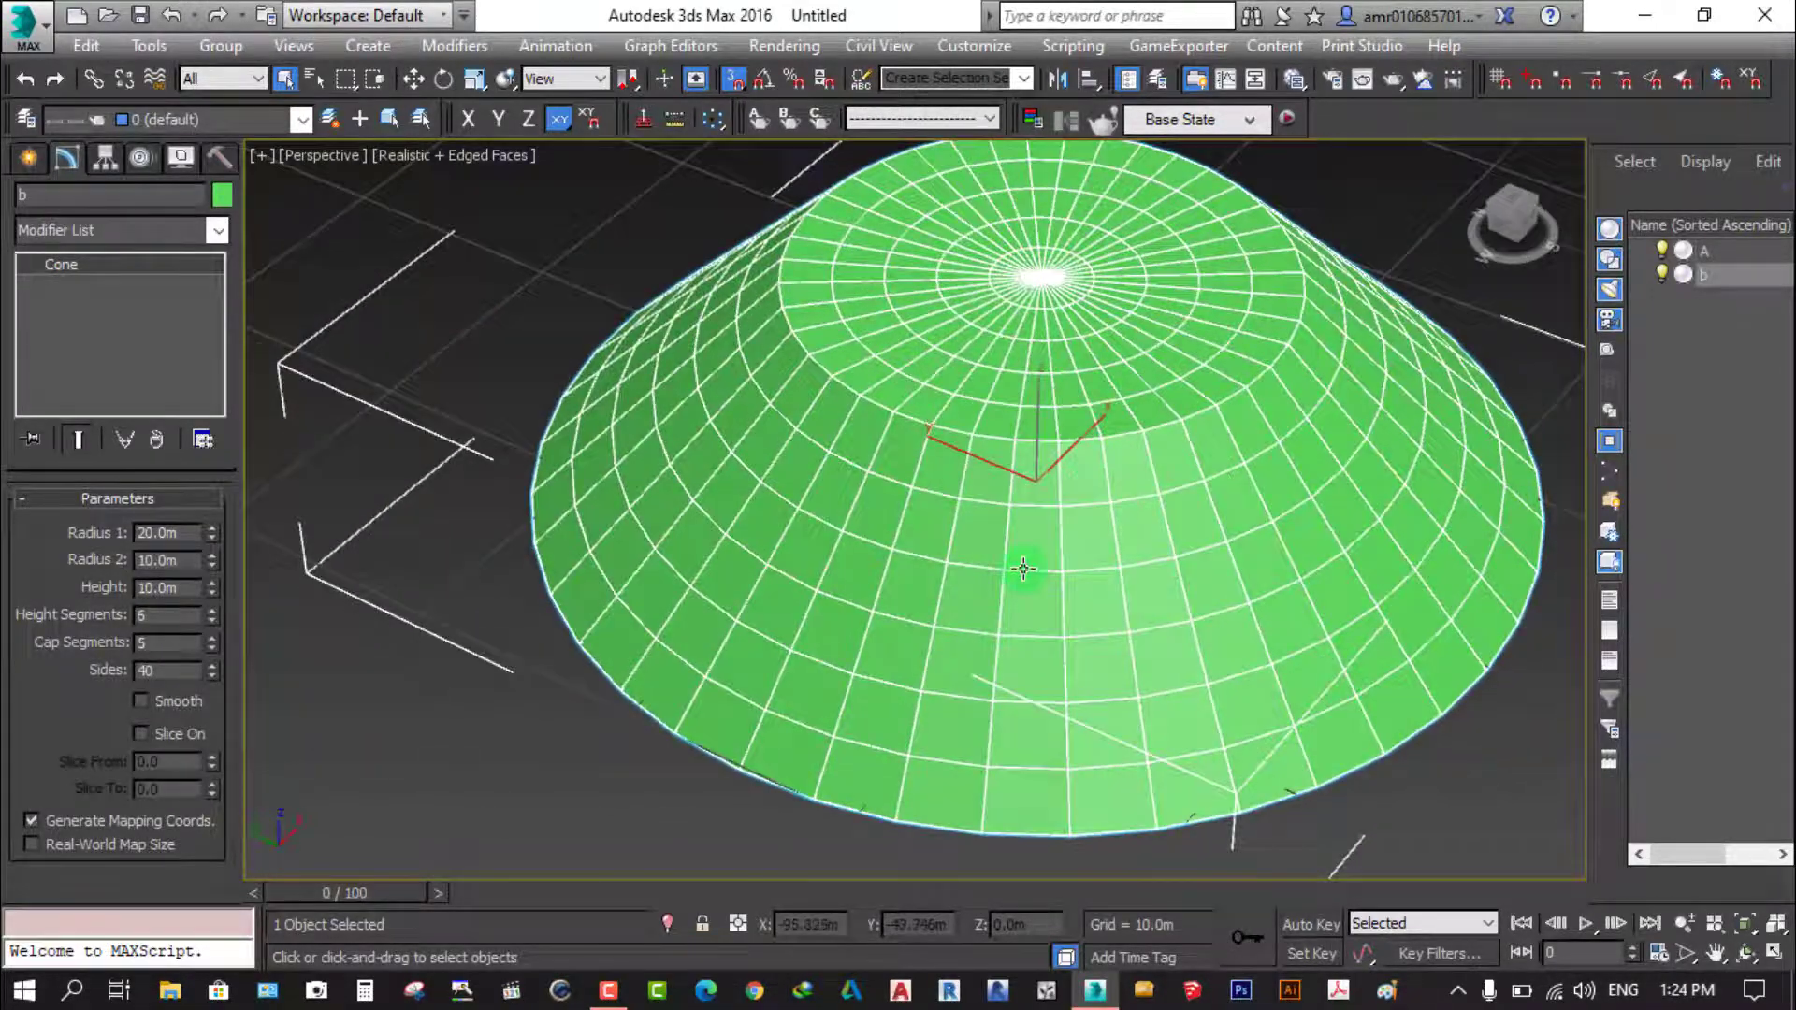
{"action": "scroll", "coordinate": [1023, 569], "scroll_direction": "down", "scroll_amount": 3}
{"action": "scroll", "coordinate": [1066, 533], "scroll_direction": "up", "scroll_amount": 3}
{"action": "scroll", "coordinate": [1047, 543], "scroll_direction": "down", "scroll_amount": 3}
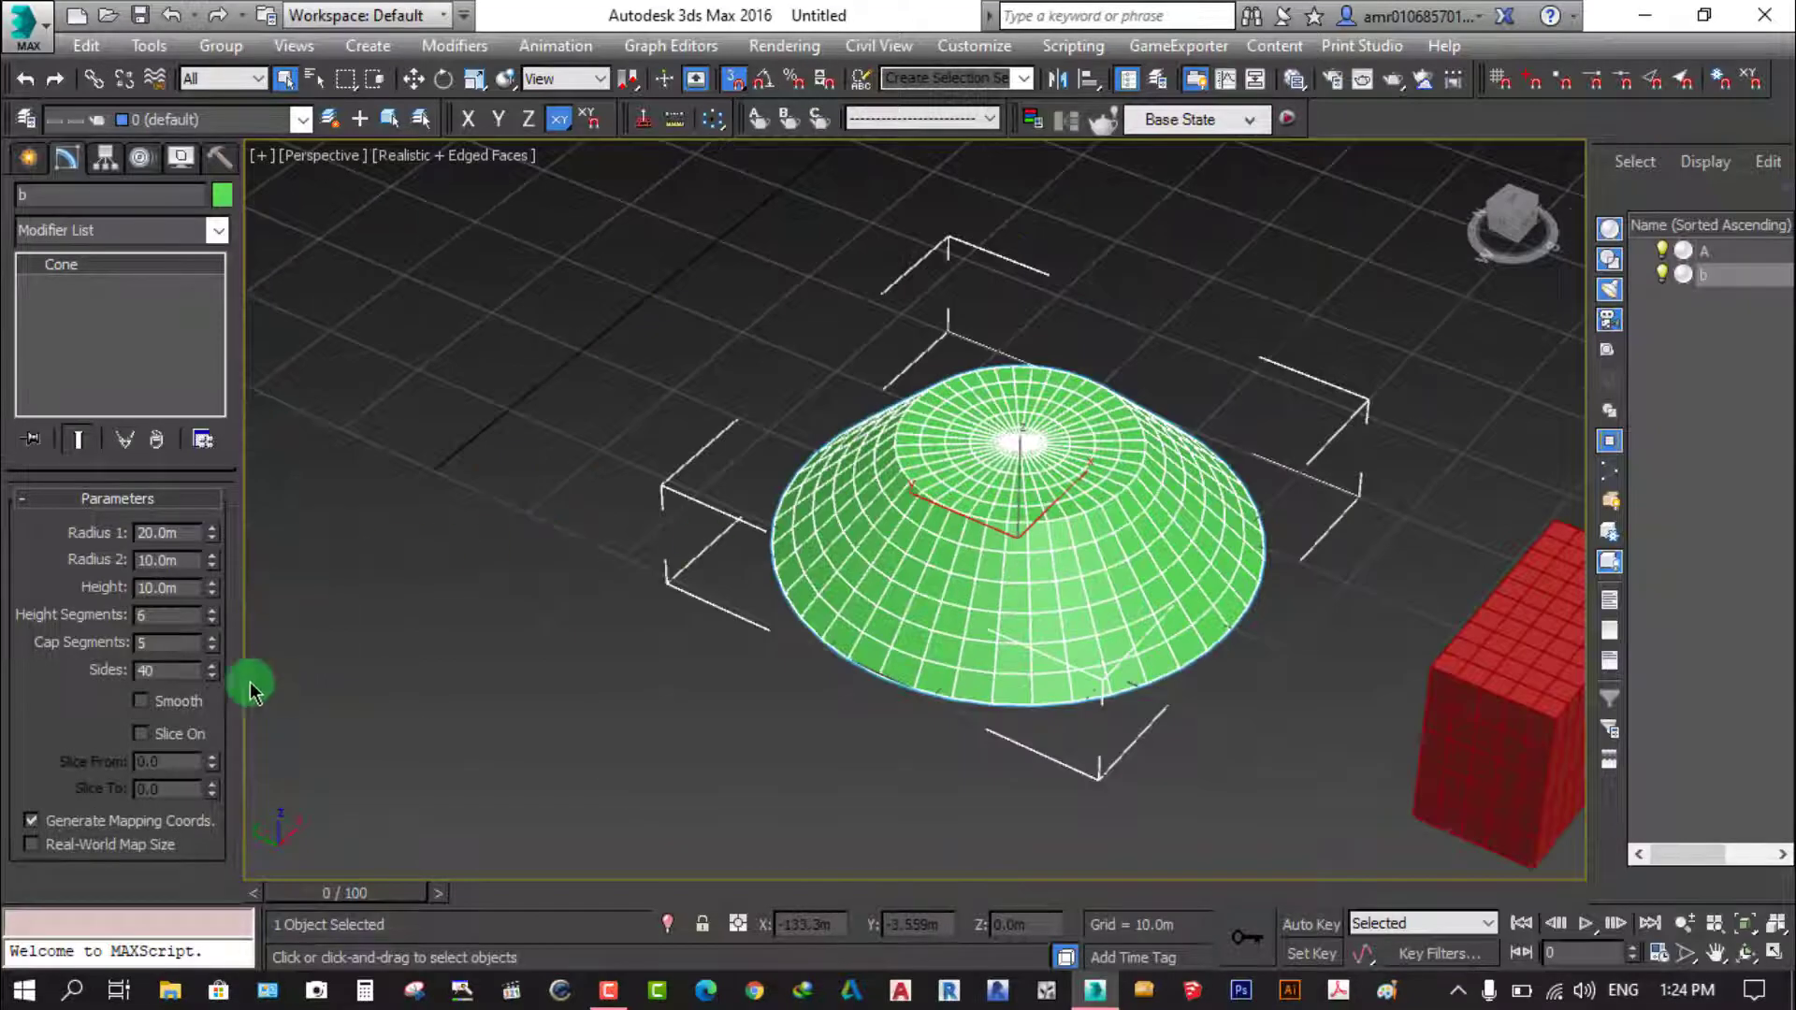
{"action": "double_click", "coordinate": [154, 671]}
{"action": "type", "text": "3"}
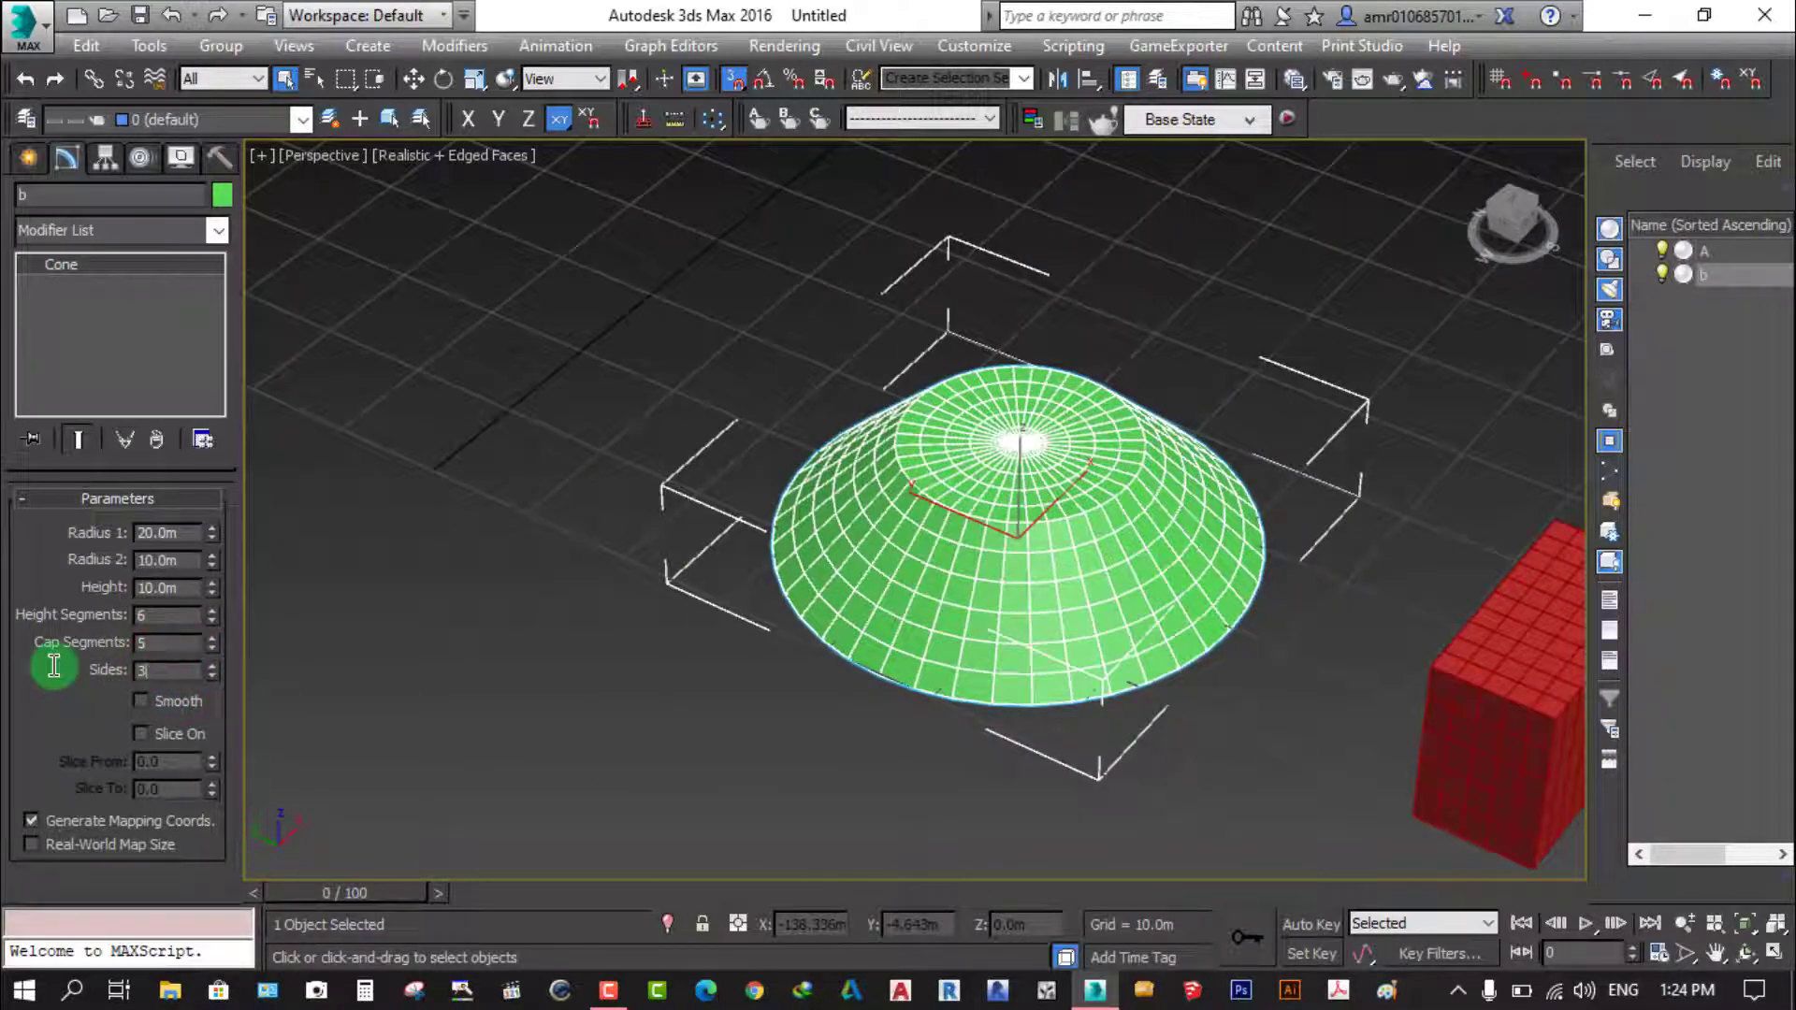
{"action": "type", "text": "0"}
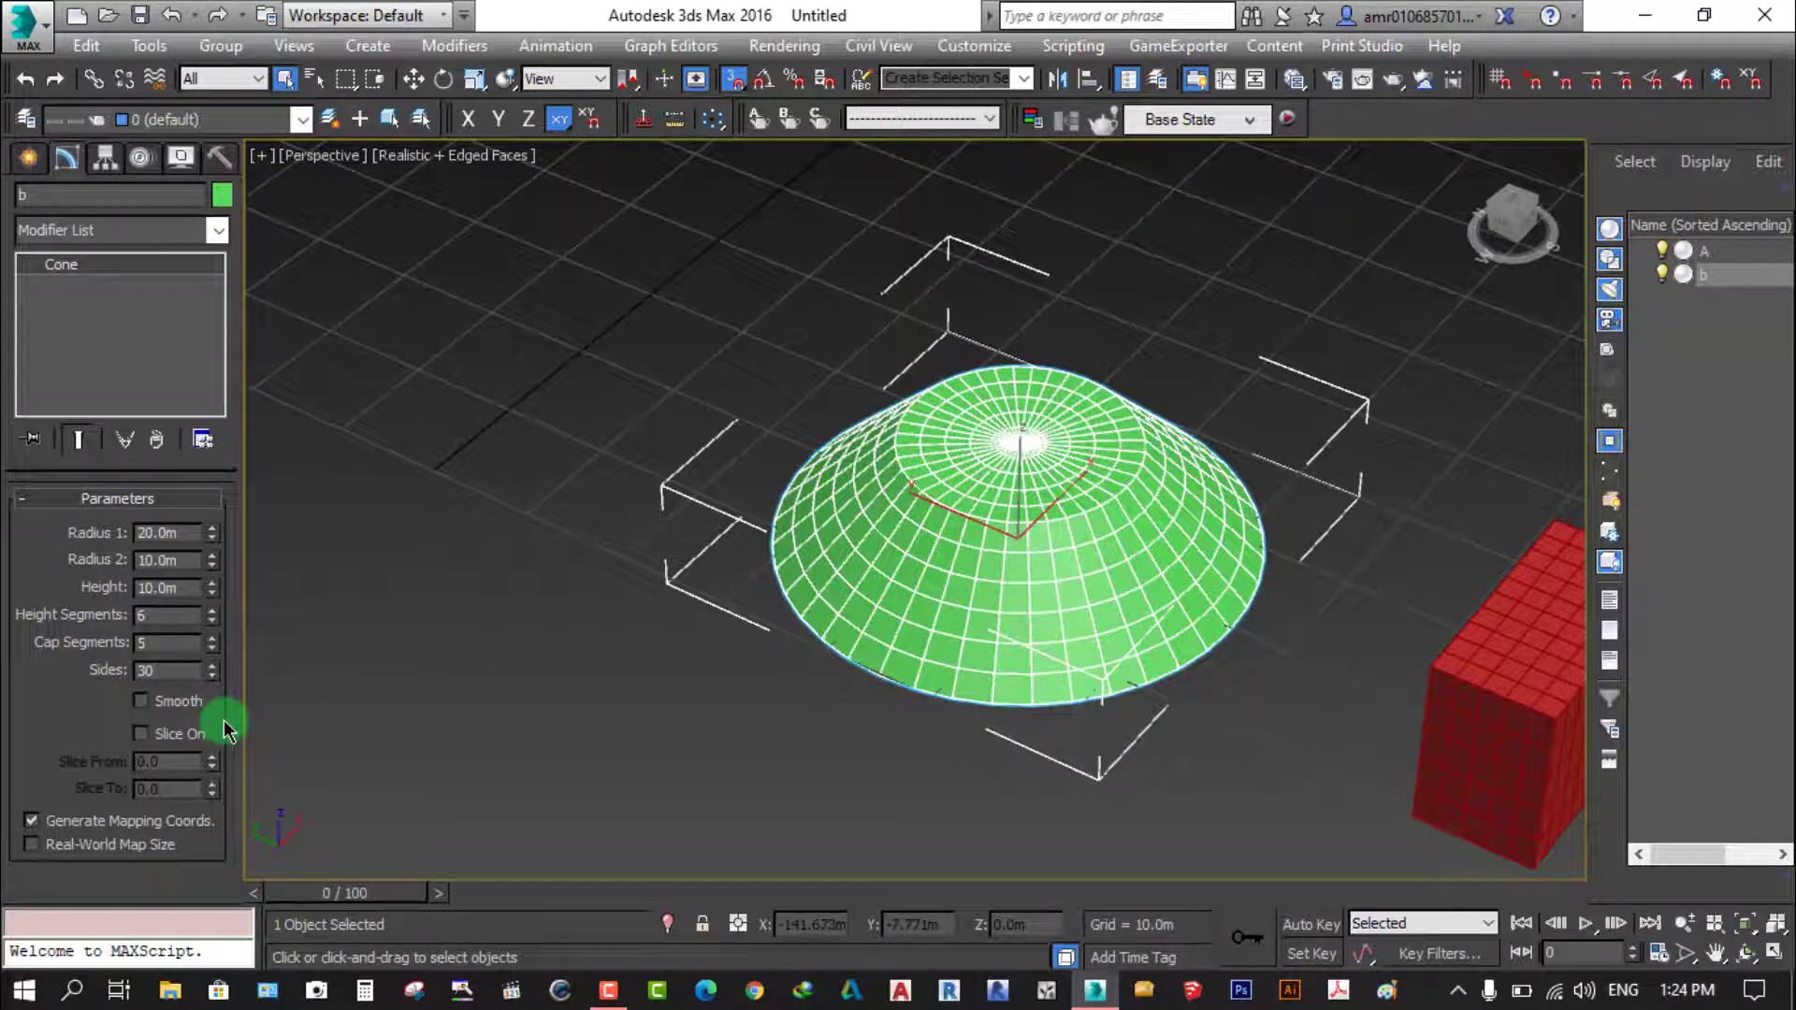
{"action": "scroll", "coordinate": [964, 570], "scroll_direction": "up", "scroll_amount": 5}
{"action": "left_click", "coordinate": [147, 702]}
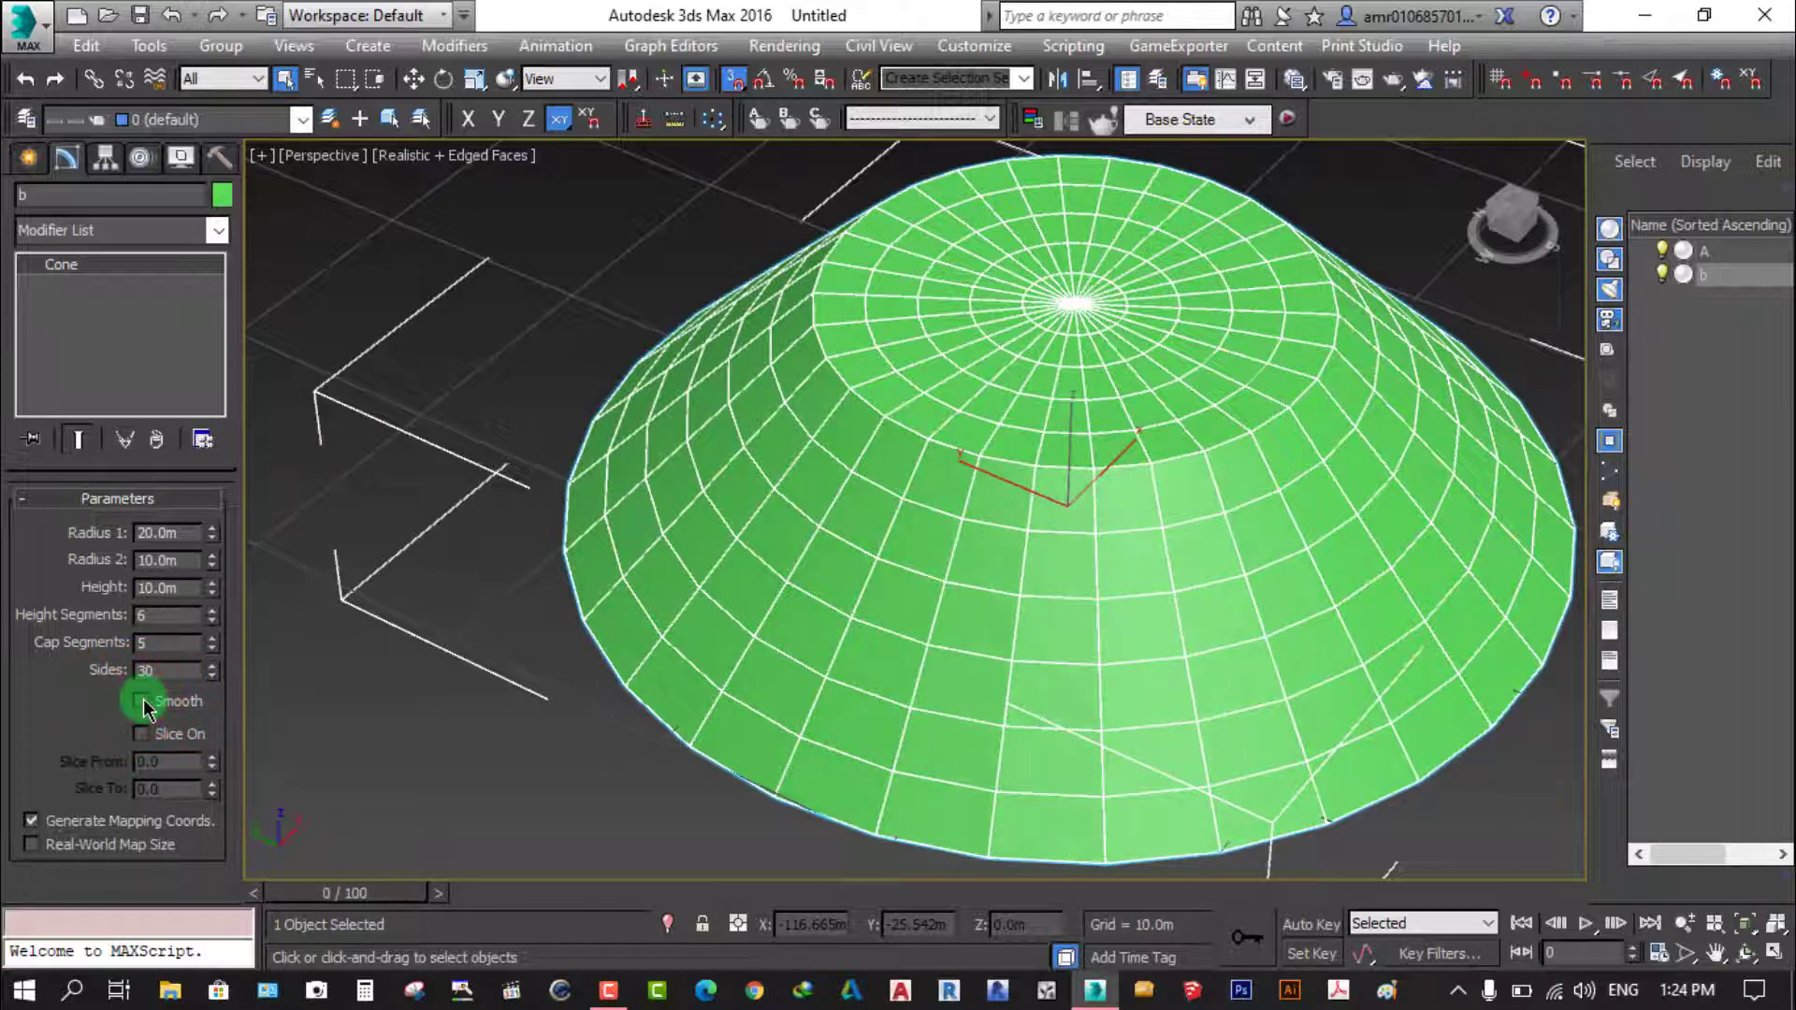
{"action": "left_click", "coordinate": [416, 155]}
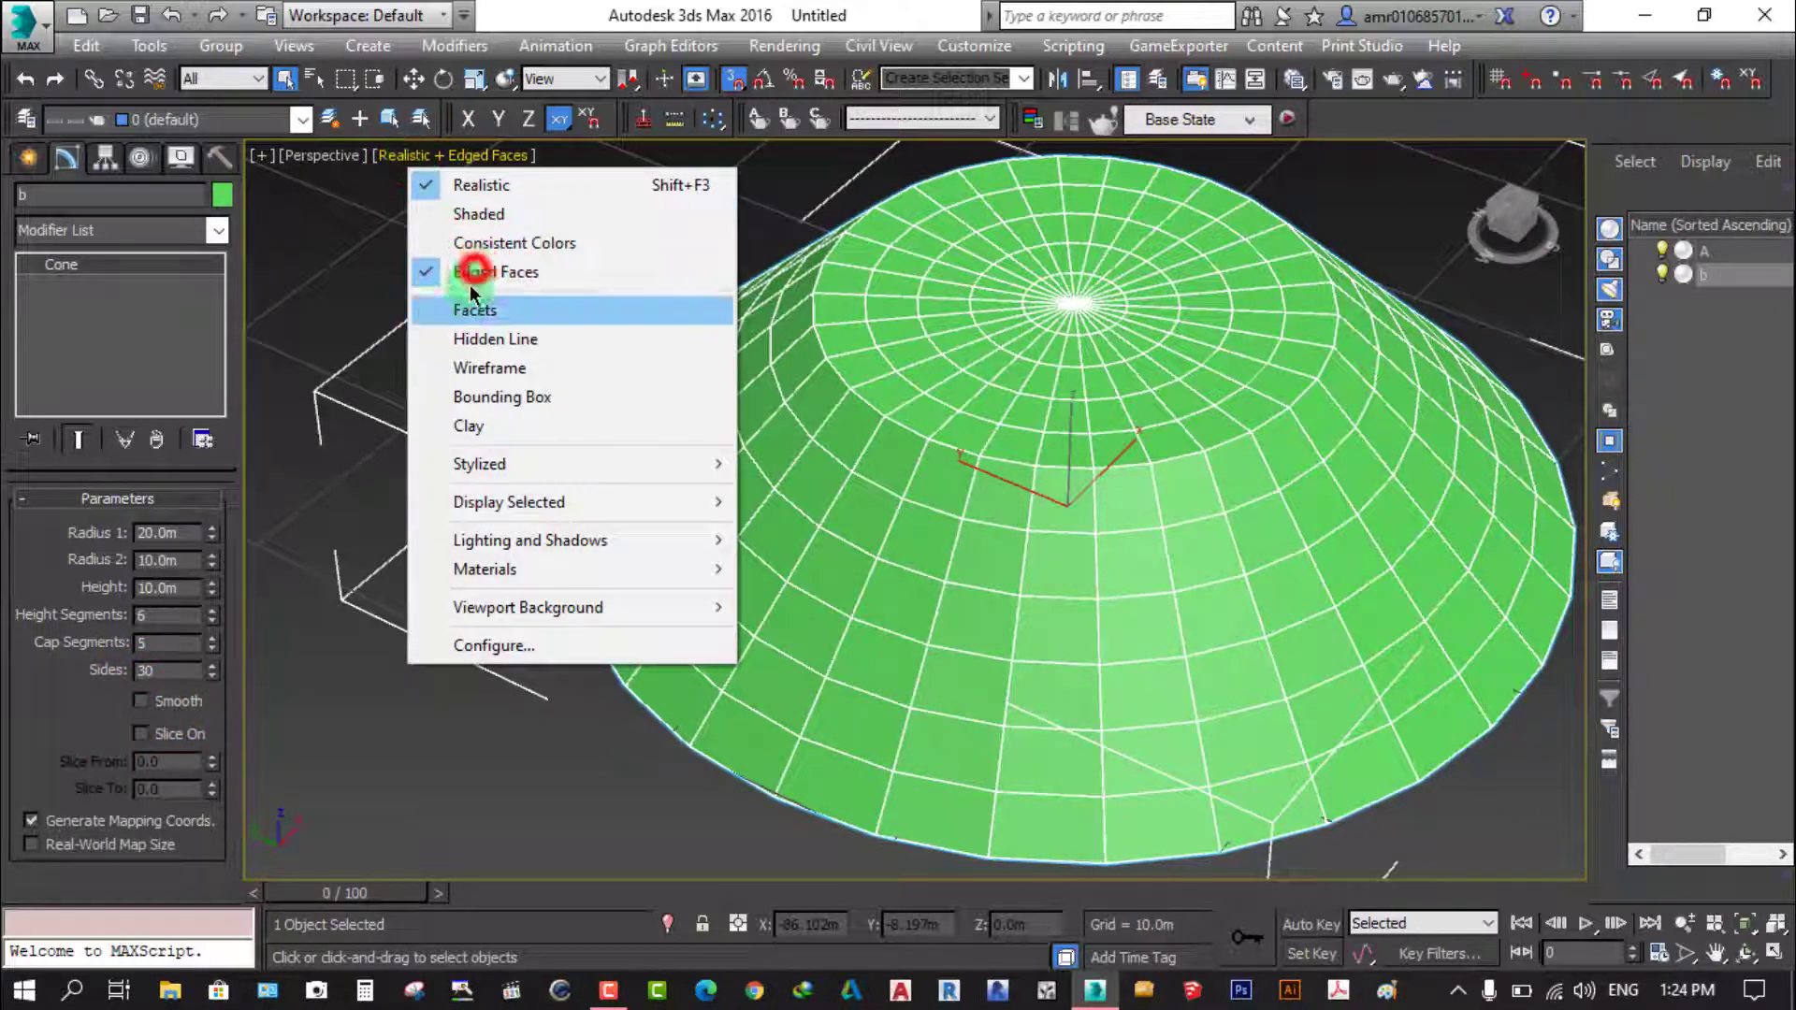
Hide edged faces, change cone b's Sides to 20, and turn smoothing back on
{"action": "left_click", "coordinate": [475, 271]}
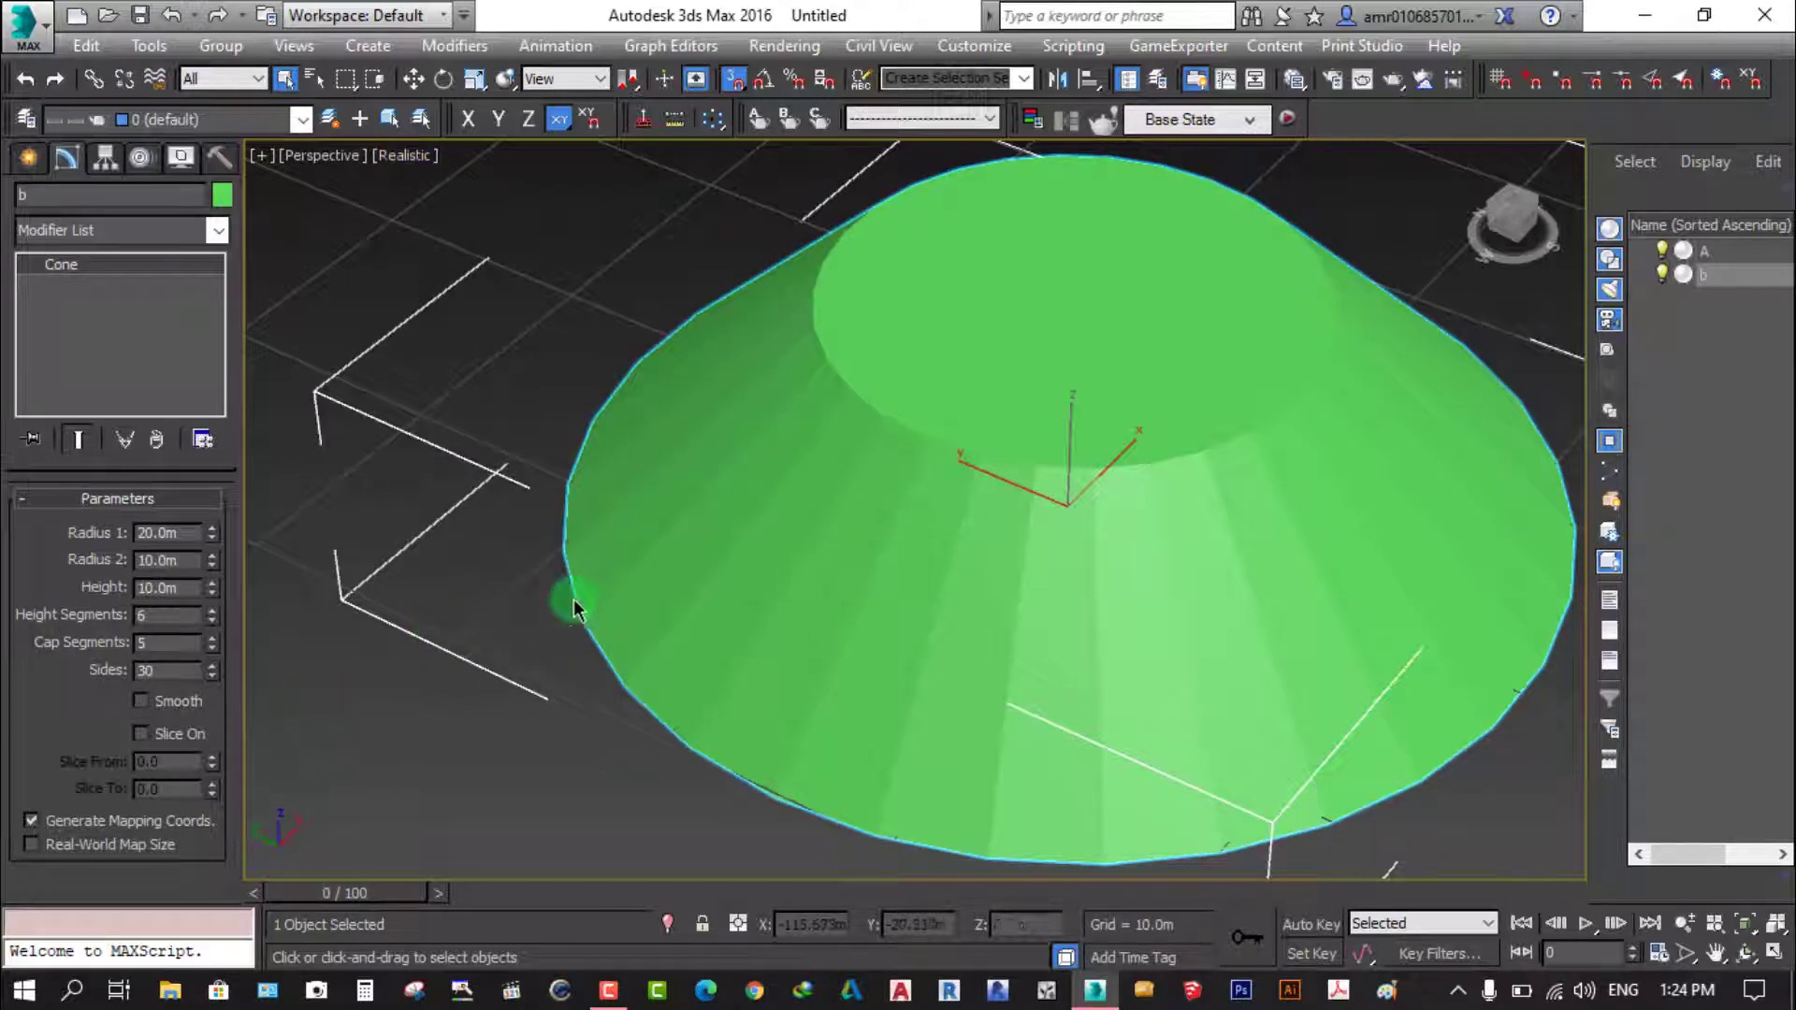
{"action": "left_click", "coordinate": [137, 704]}
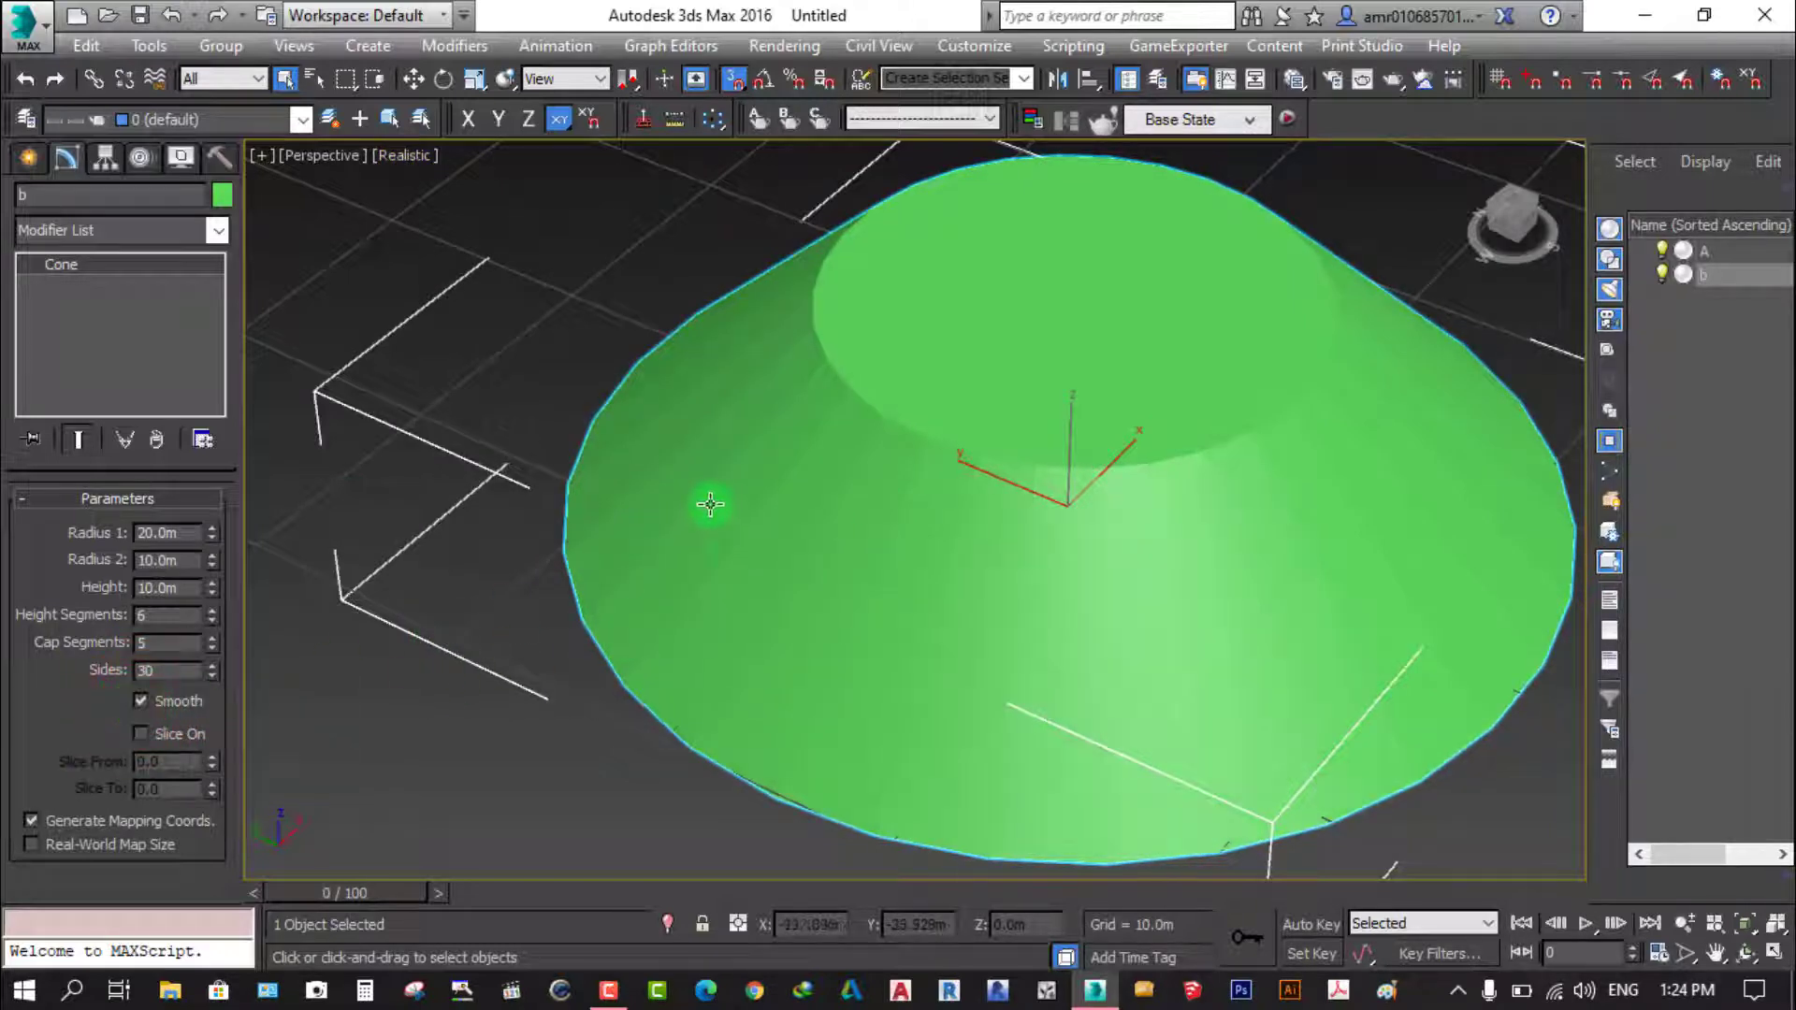
{"action": "left_click", "coordinate": [143, 701]}
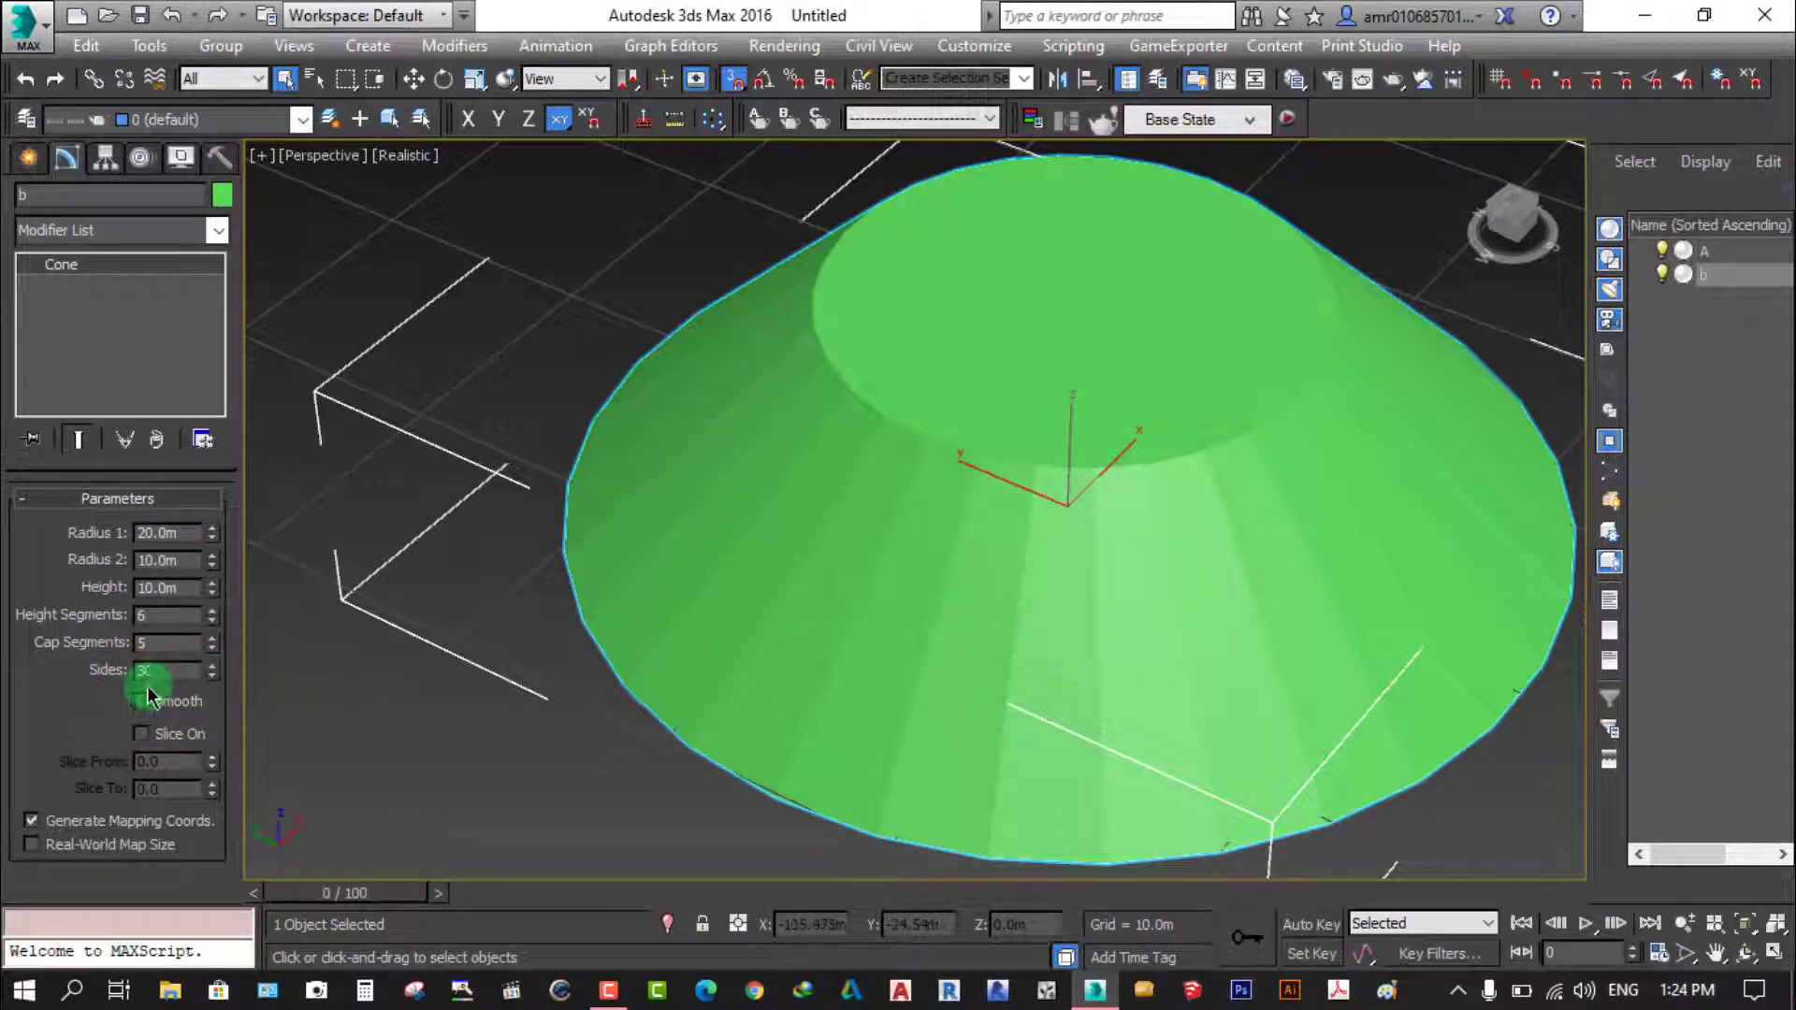
{"action": "left_click_drag", "start_coordinate": [217, 683], "coordinate": [227, 679]}
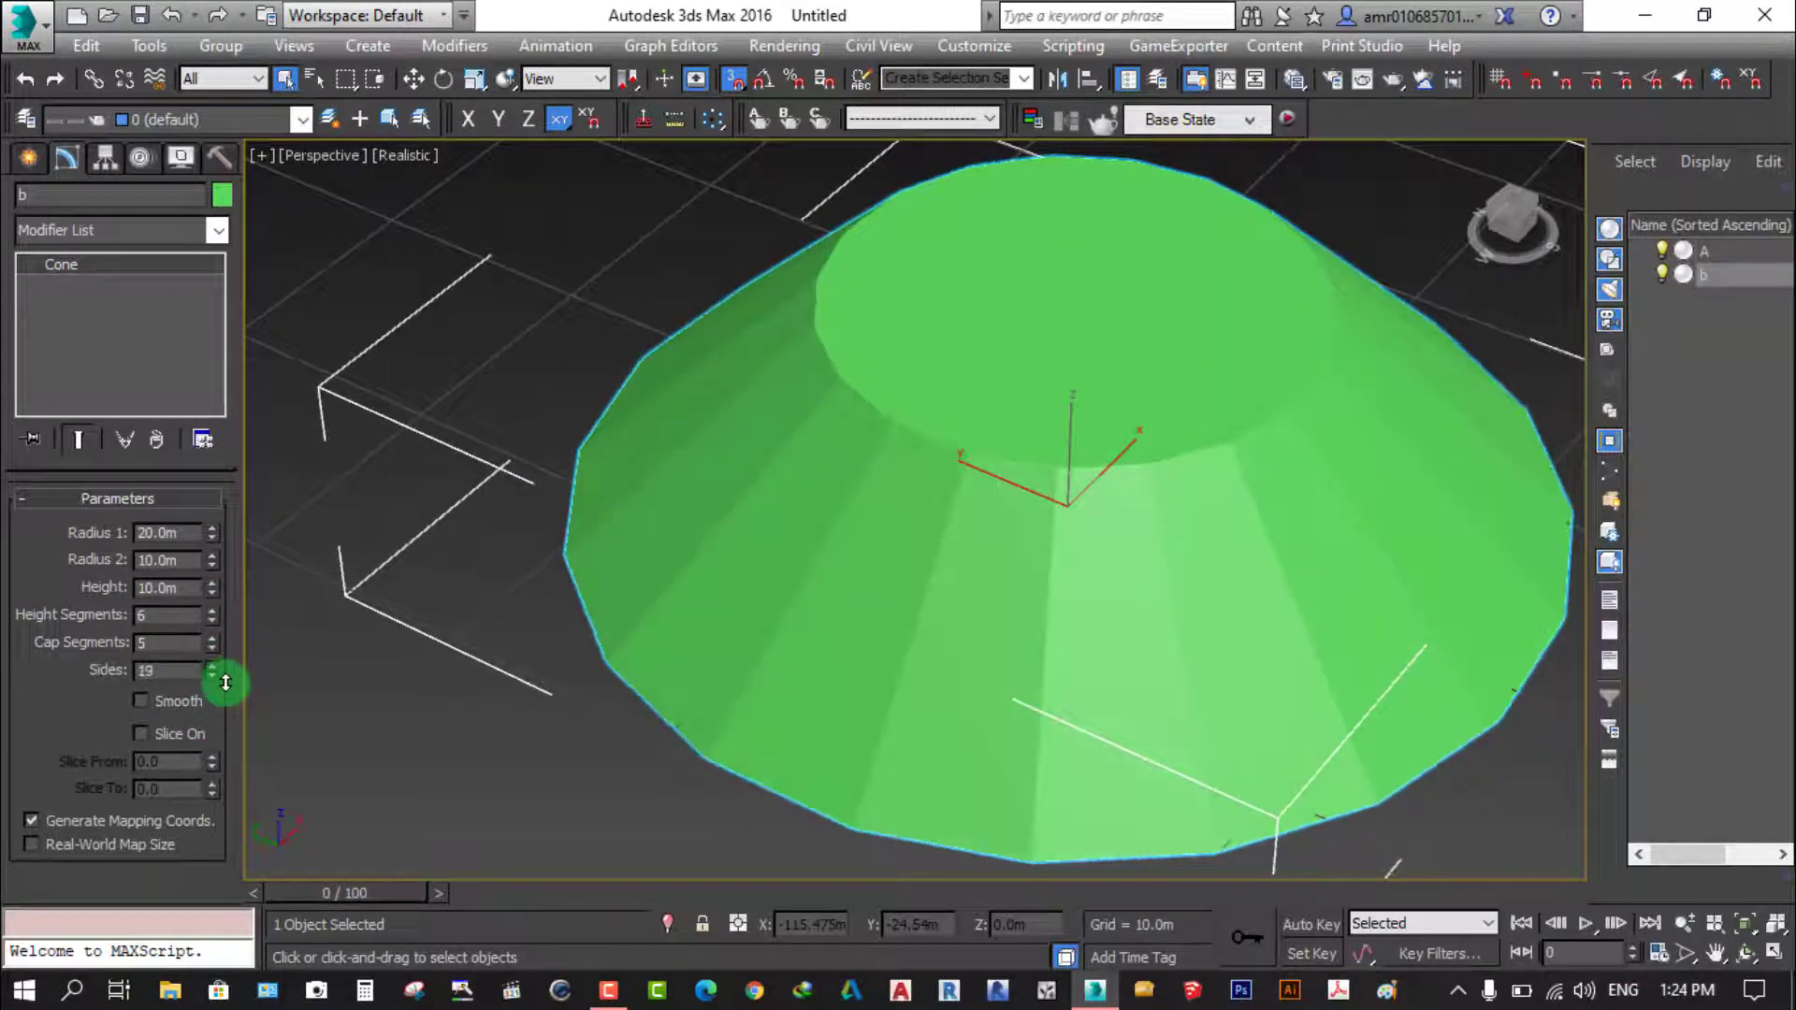
{"action": "left_click_drag", "start_coordinate": [227, 678], "coordinate": [221, 688]}
{"action": "left_click", "coordinate": [140, 702]}
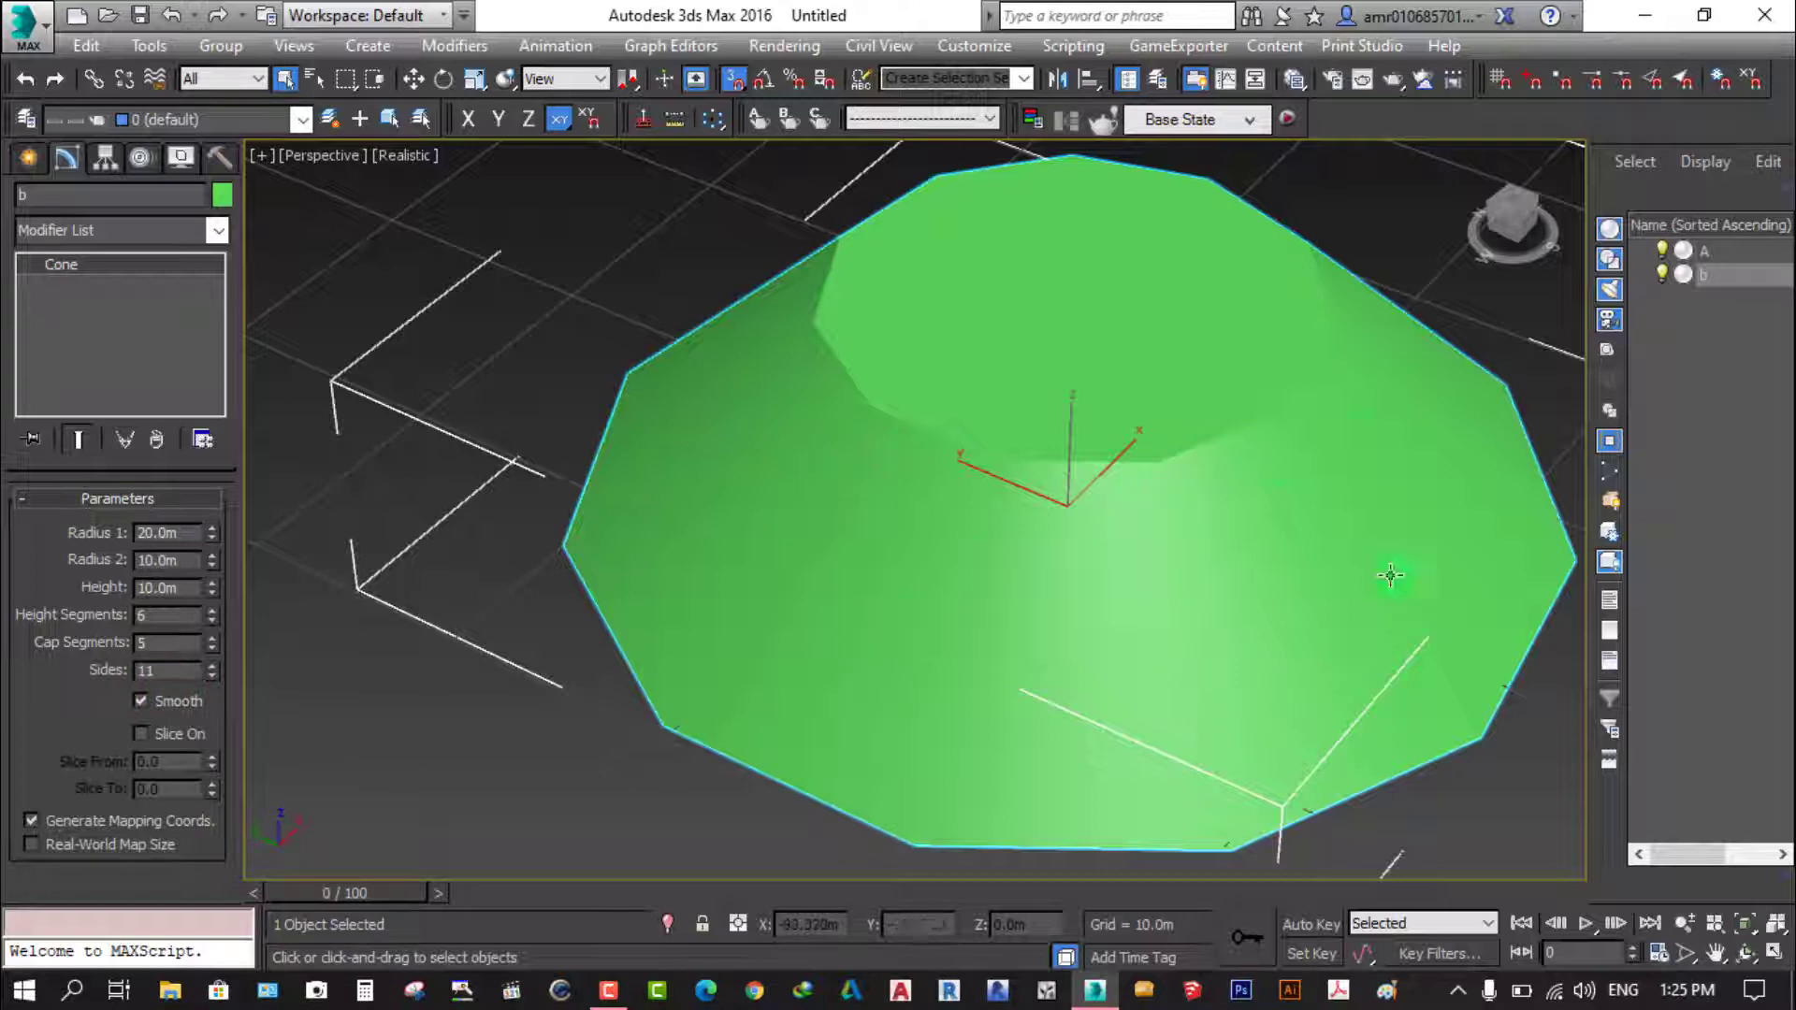
Re-enable Edged Faces shading in the viewport
{"action": "left_click", "coordinate": [405, 156]}
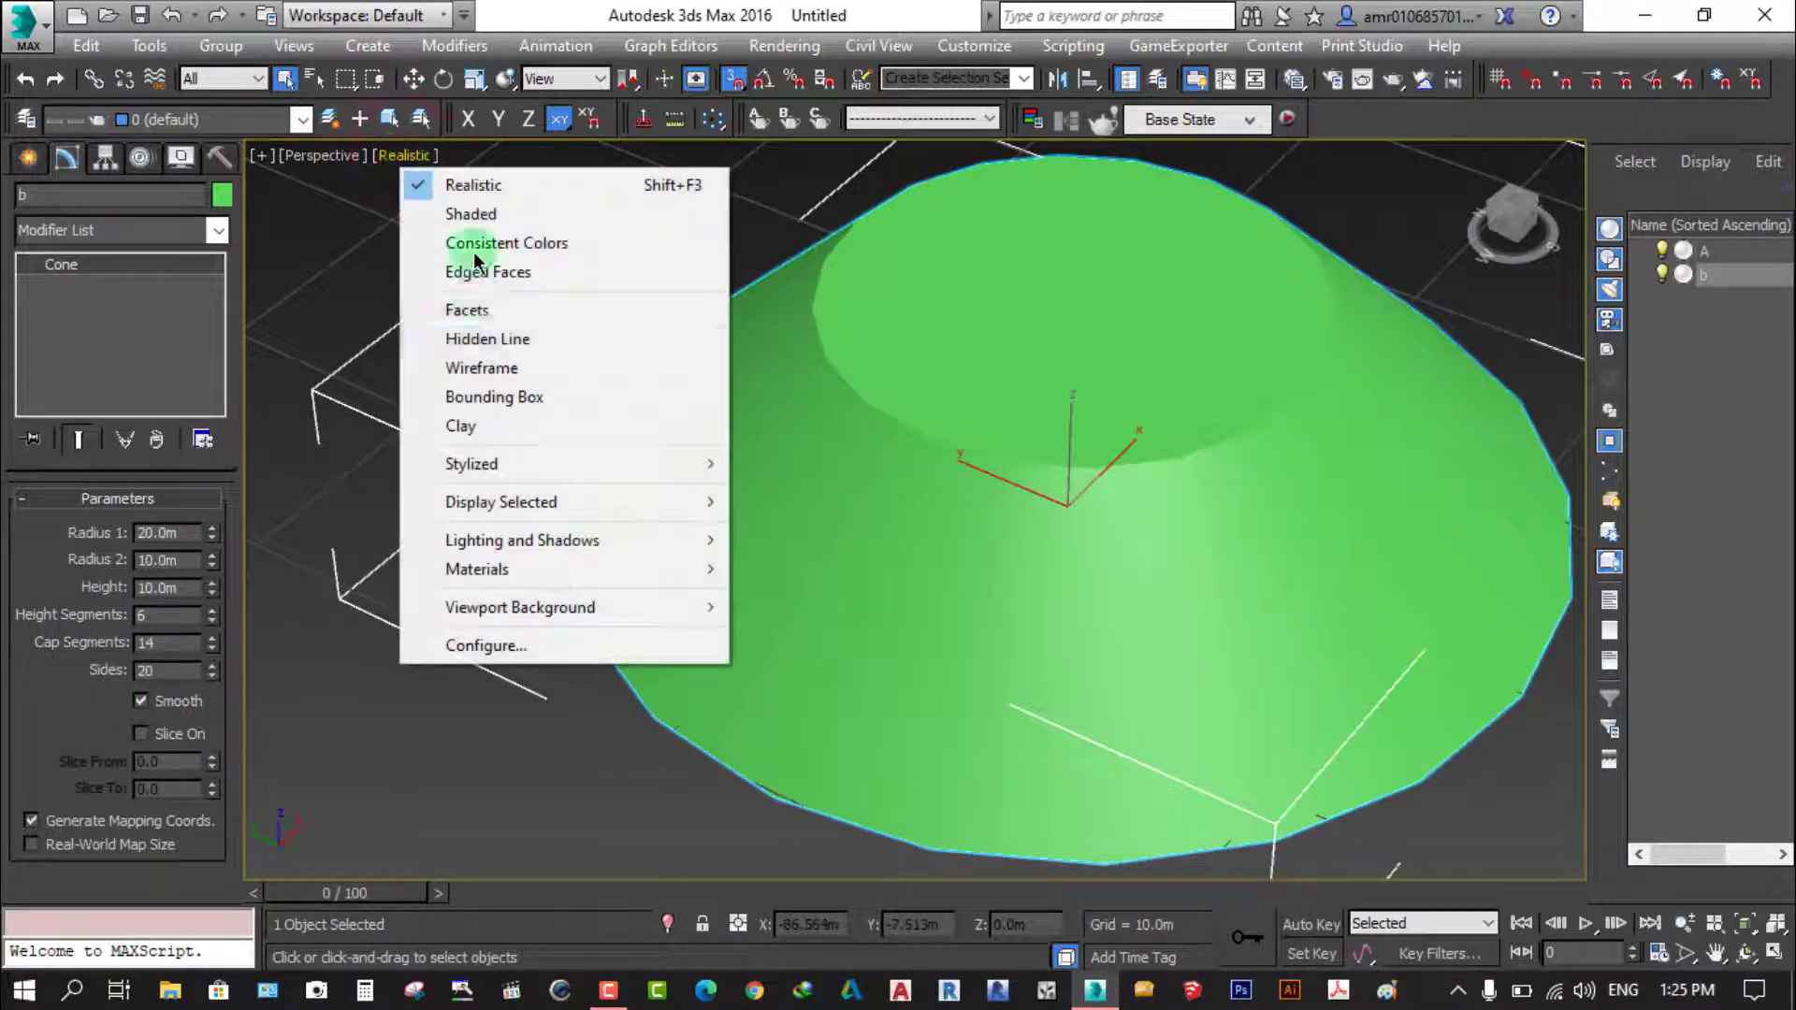
{"action": "left_click", "coordinate": [488, 271]}
{"action": "scroll", "coordinate": [914, 688], "scroll_direction": "down", "scroll_amount": 8}
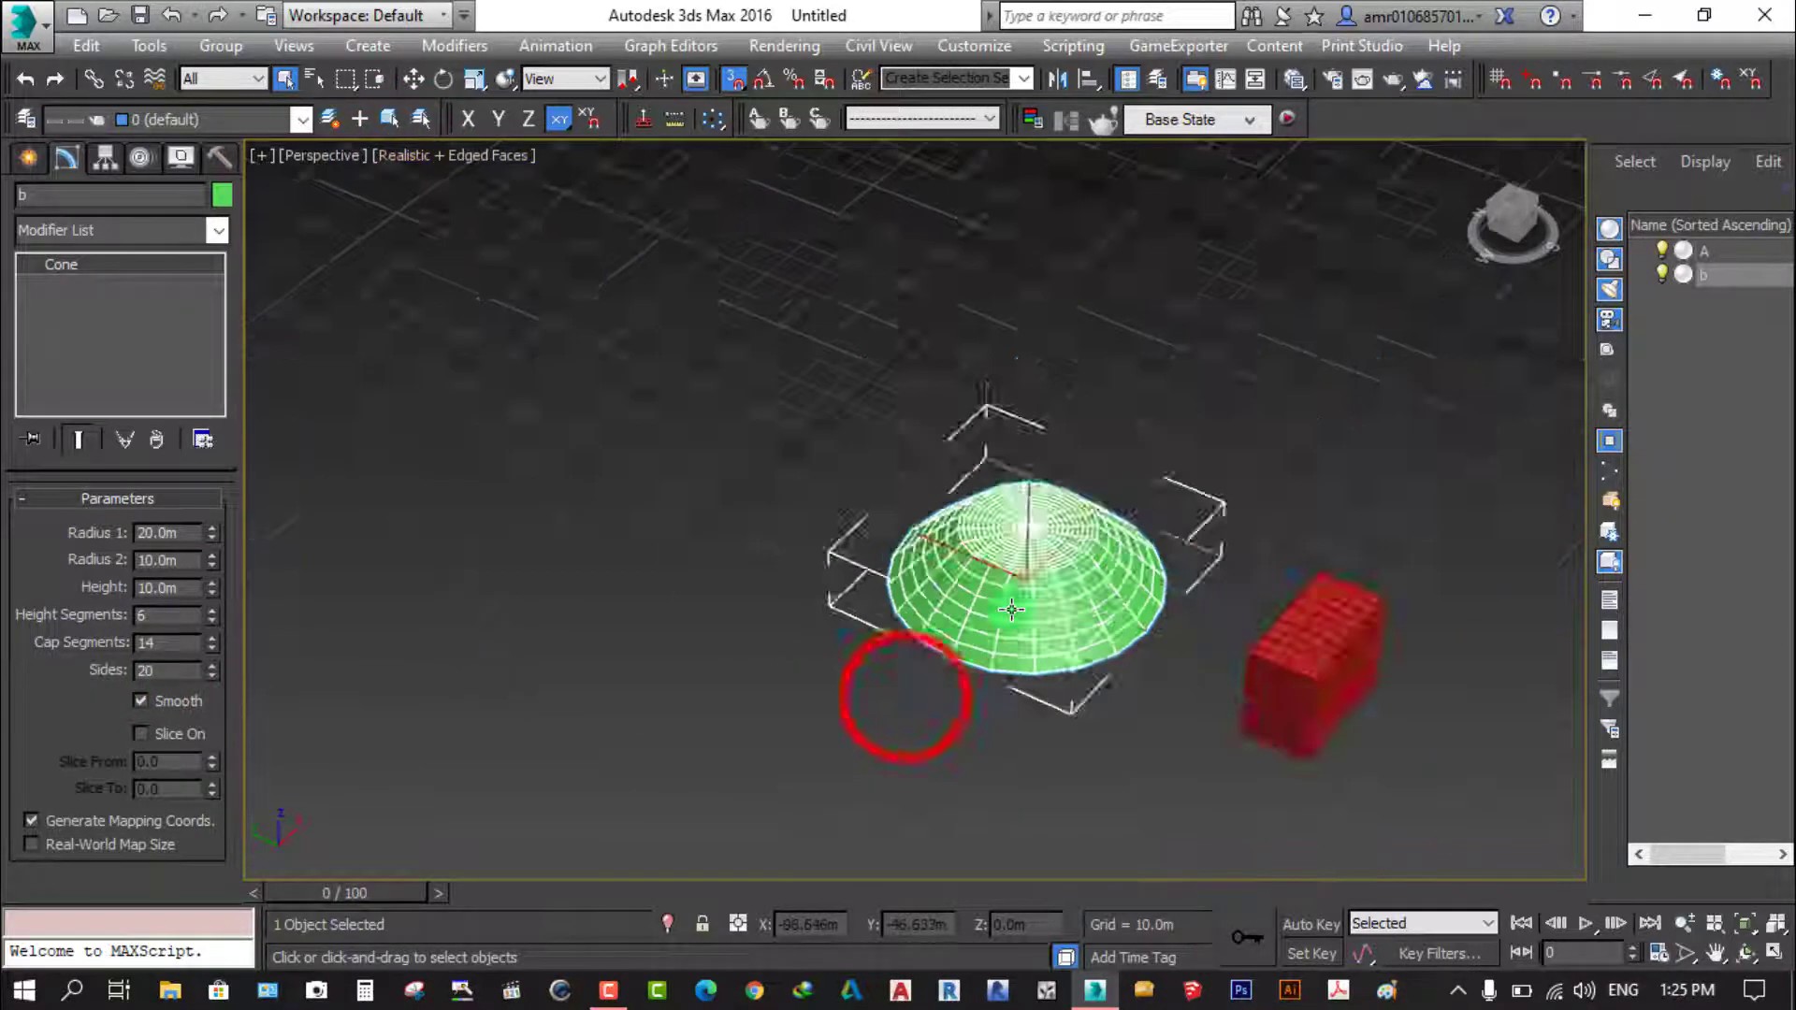
{"action": "scroll", "coordinate": [935, 668], "scroll_direction": "down", "scroll_amount": 2}
Create a 7.542m-radius sphere to the left of cone b
{"action": "left_click", "coordinate": [952, 652]}
{"action": "left_click", "coordinate": [29, 159]}
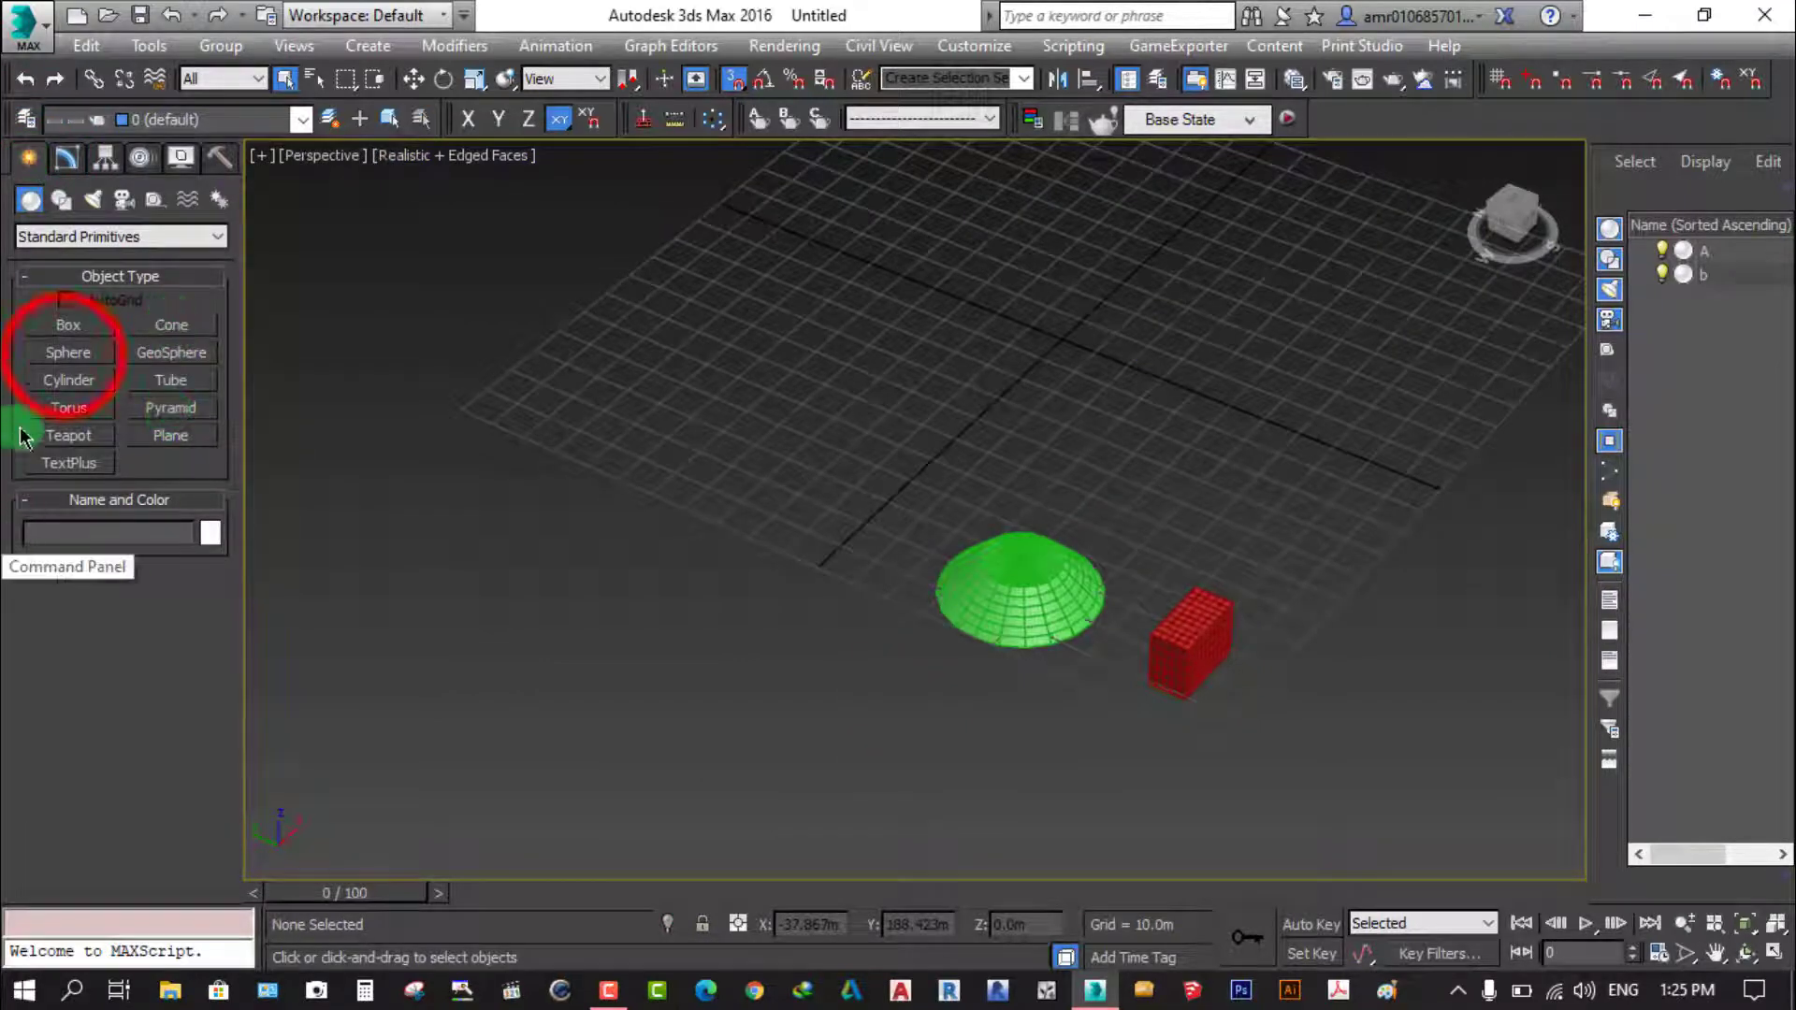
{"action": "left_click", "coordinate": [68, 352]}
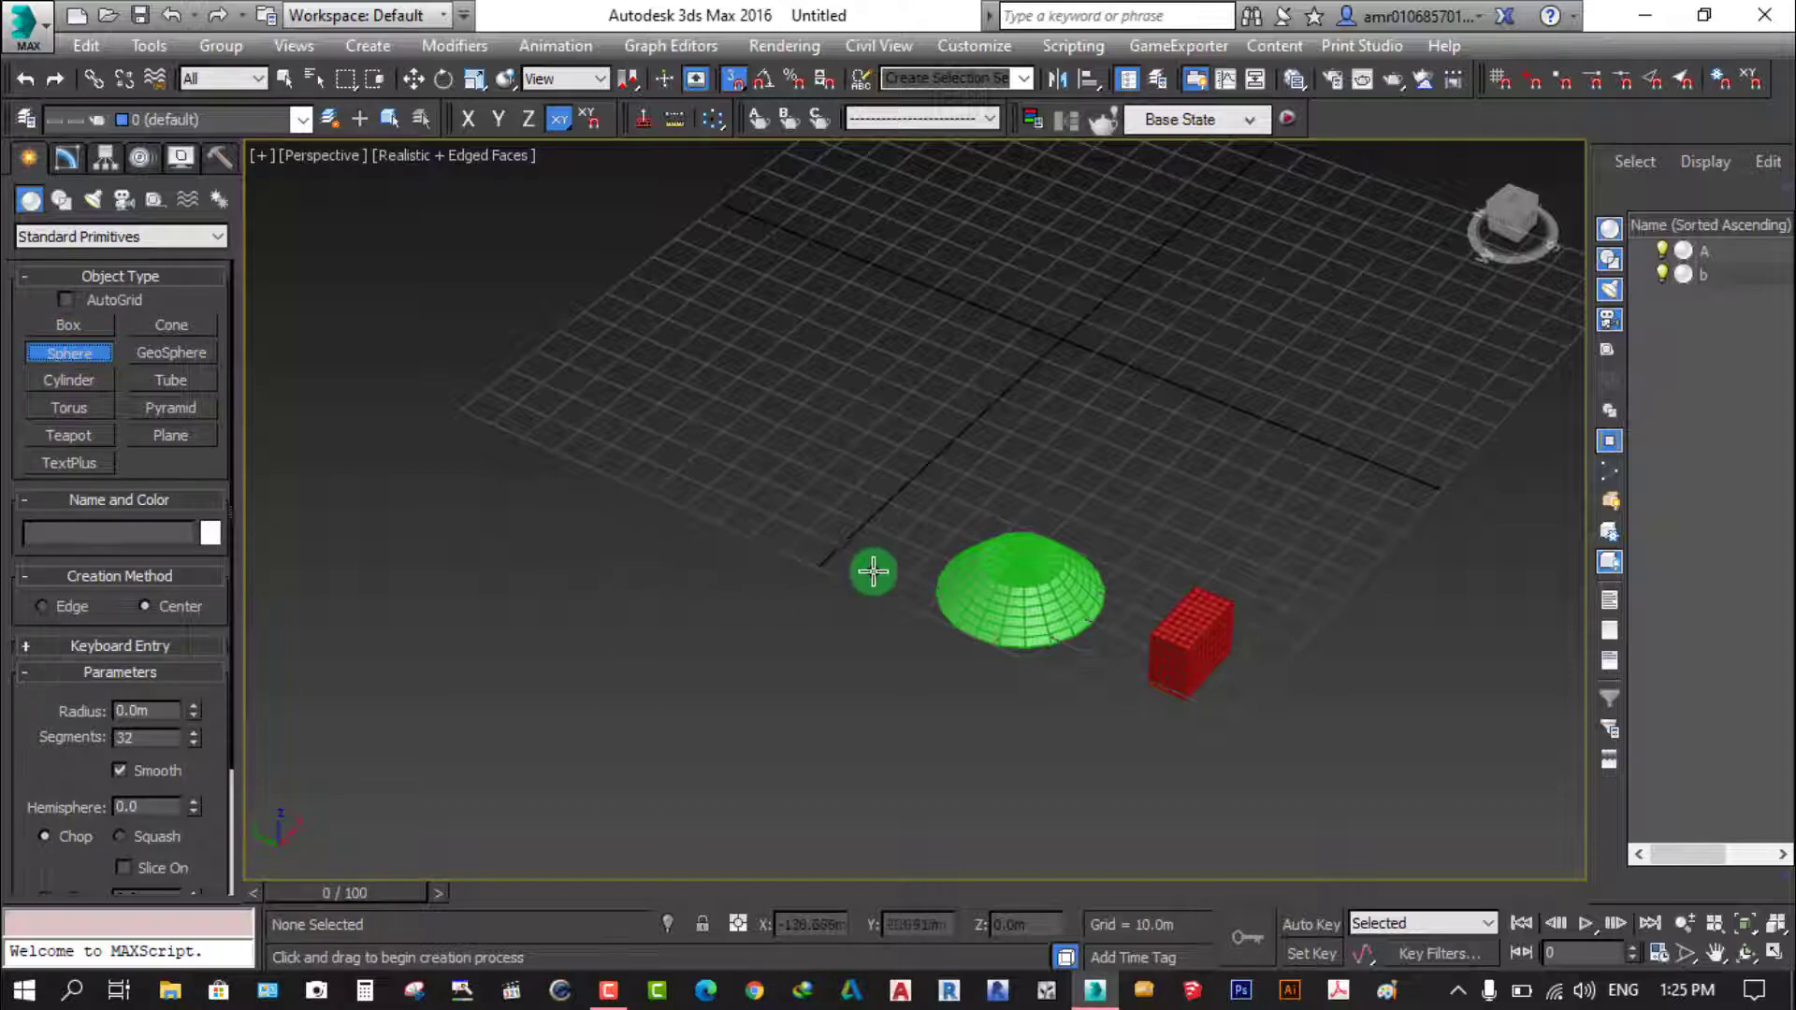
{"action": "scroll", "coordinate": [873, 571], "scroll_direction": "up", "scroll_amount": 3}
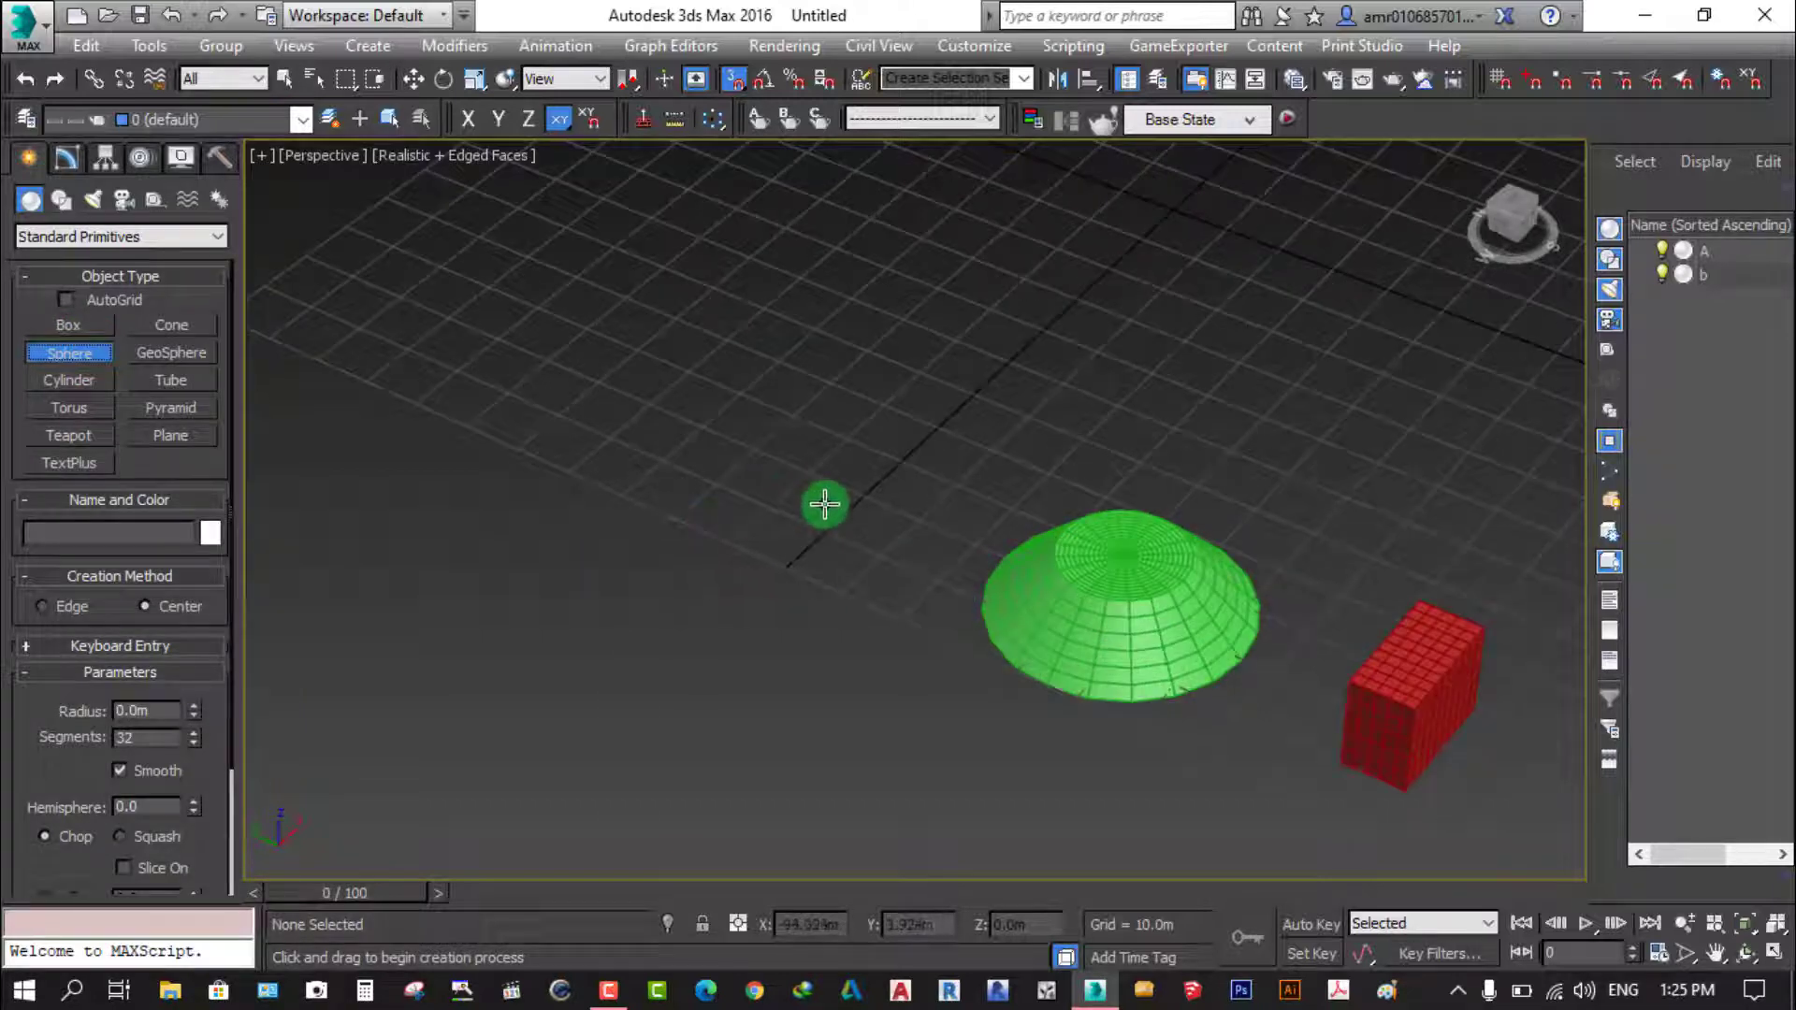
{"action": "scroll", "coordinate": [824, 504], "scroll_direction": "up", "scroll_amount": 3}
{"action": "left_click_drag", "start_coordinate": [820, 525], "coordinate": [908, 555]}
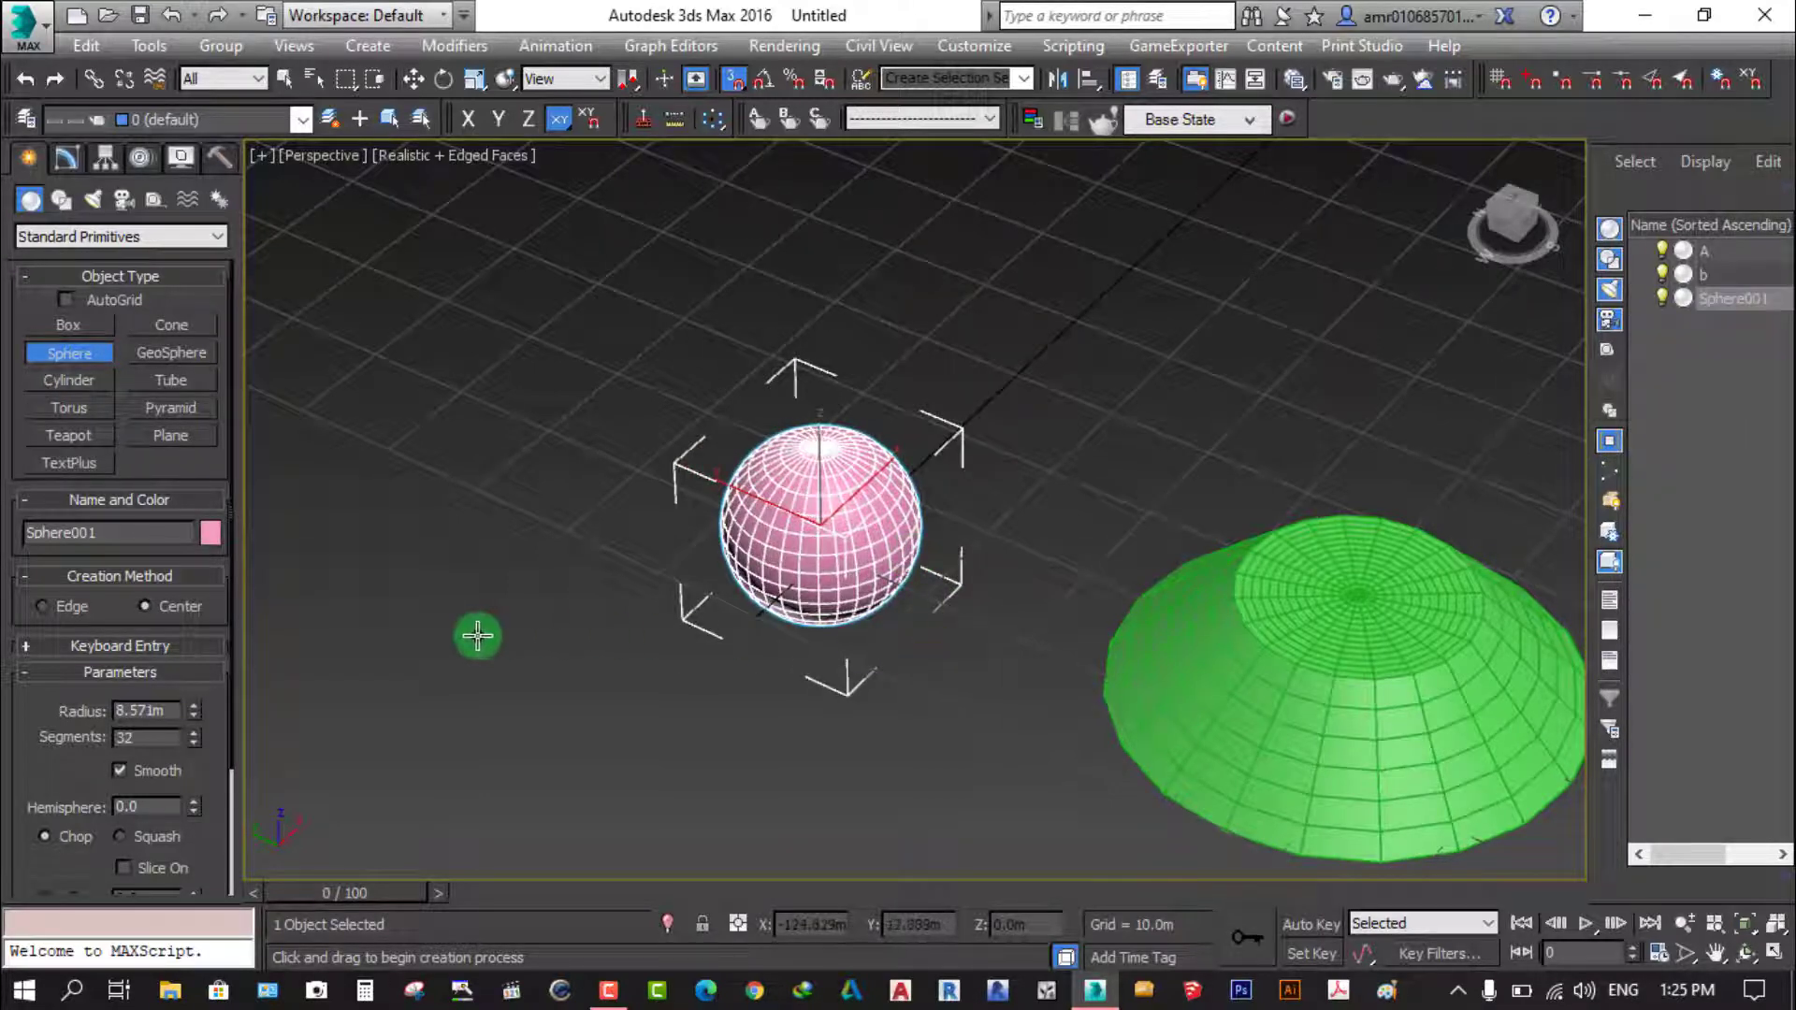
Set the sphere's Segments to 41 and turn off smoothing
{"action": "left_click", "coordinate": [64, 160]}
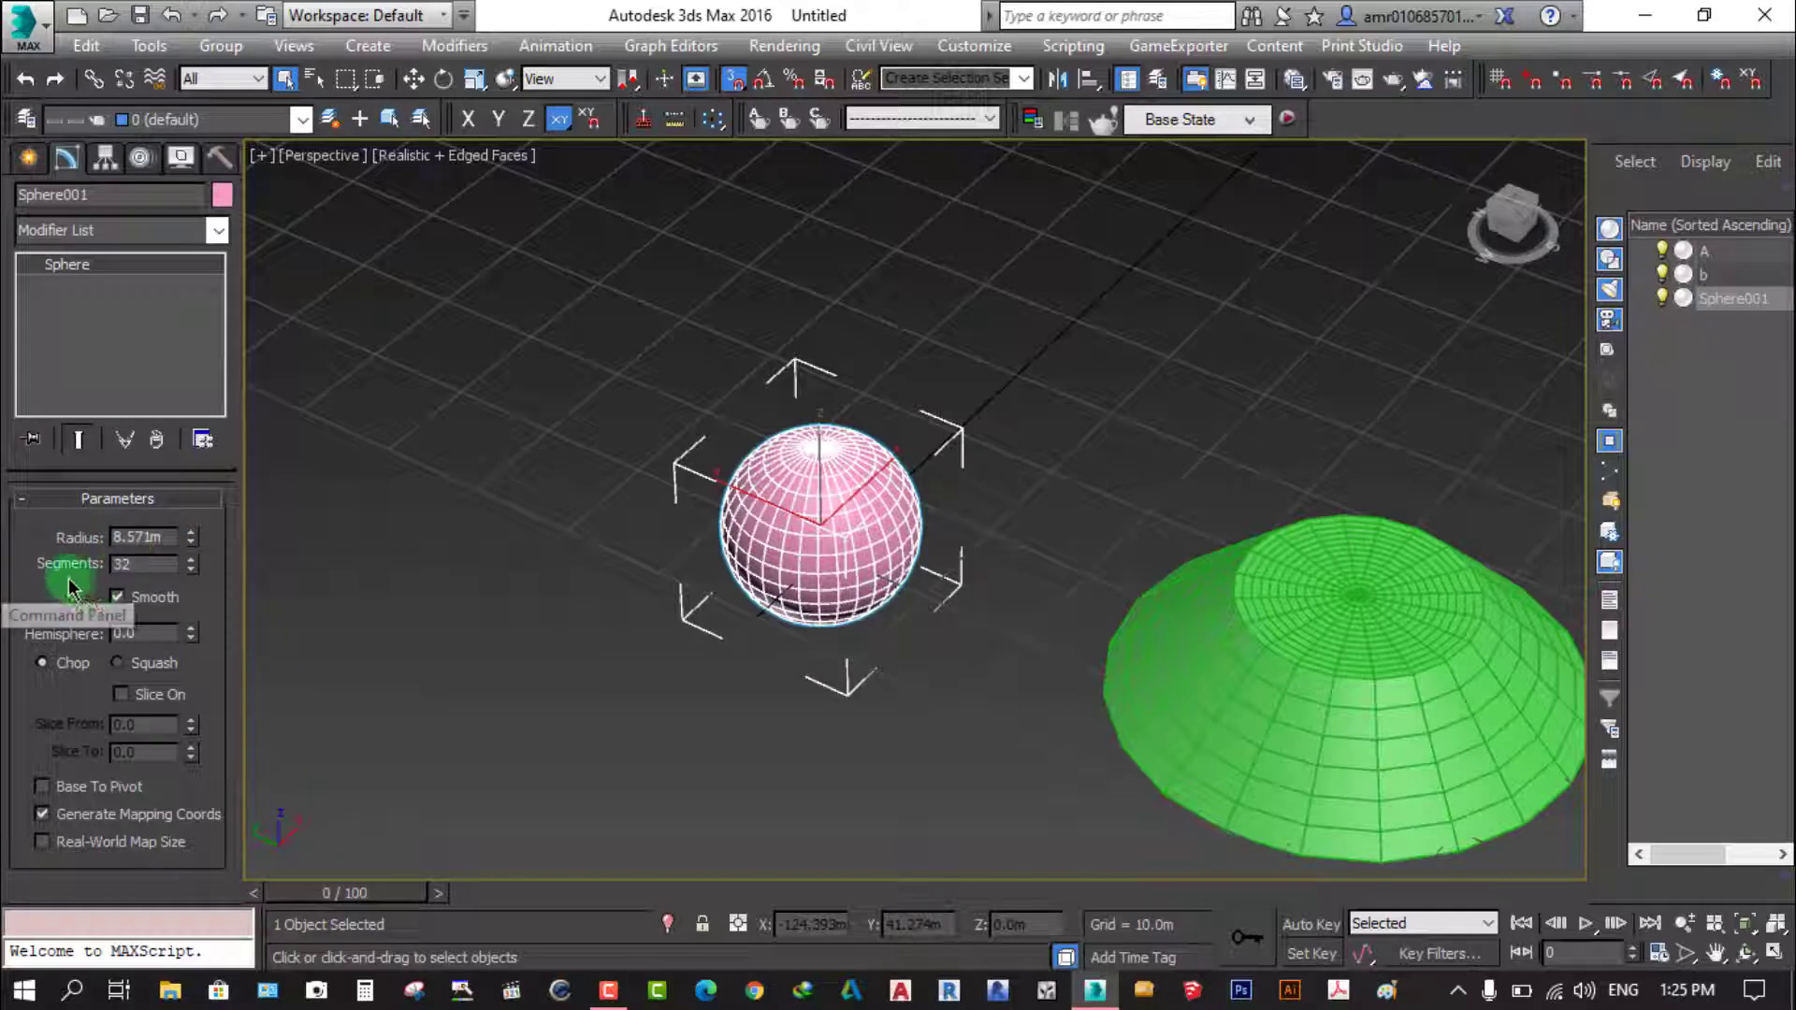
{"action": "mouse_move", "coordinate": [172, 562]}
{"action": "left_mouse_down"}
{"action": "mouse_move", "coordinate": [207, 545]}
{"action": "mouse_move", "coordinate": [191, 594]}
{"action": "mouse_move", "coordinate": [205, 452]}
{"action": "mouse_move", "coordinate": [200, 549]}
{"action": "left_mouse_up"}
{"action": "scroll", "coordinate": [802, 529], "scroll_direction": "up", "scroll_amount": 4}
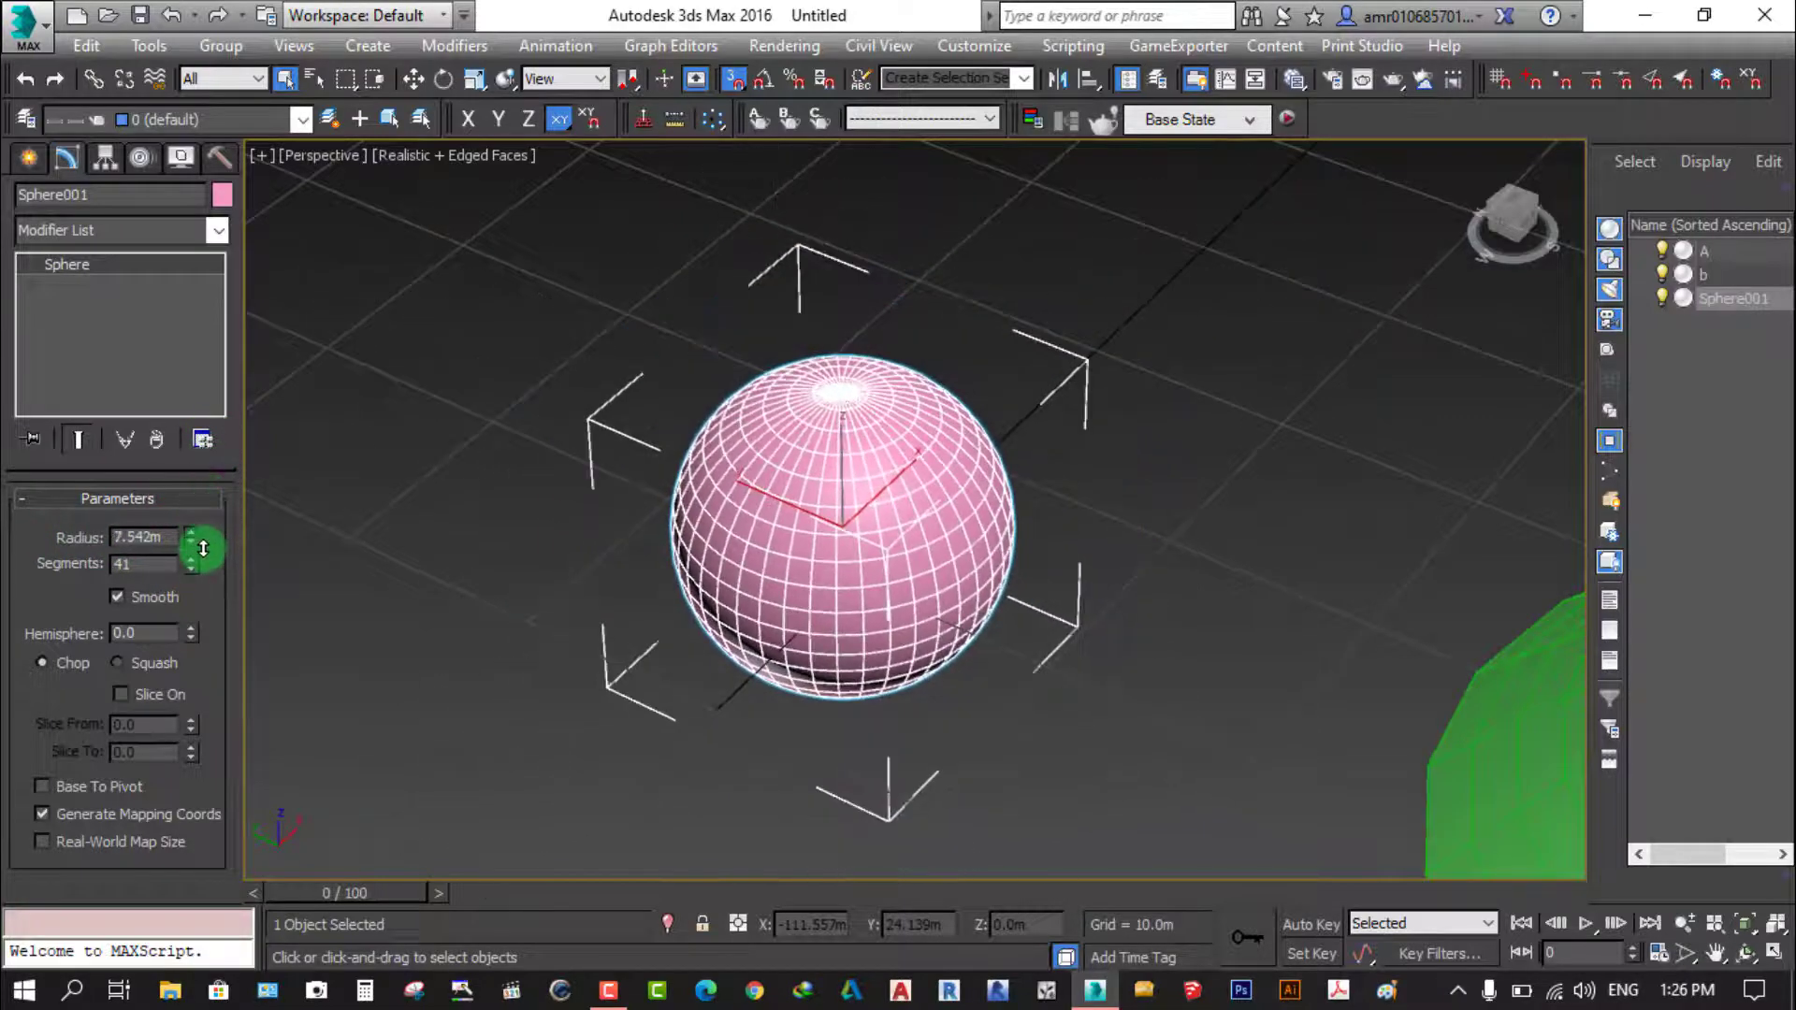
{"action": "left_click", "coordinate": [119, 600]}
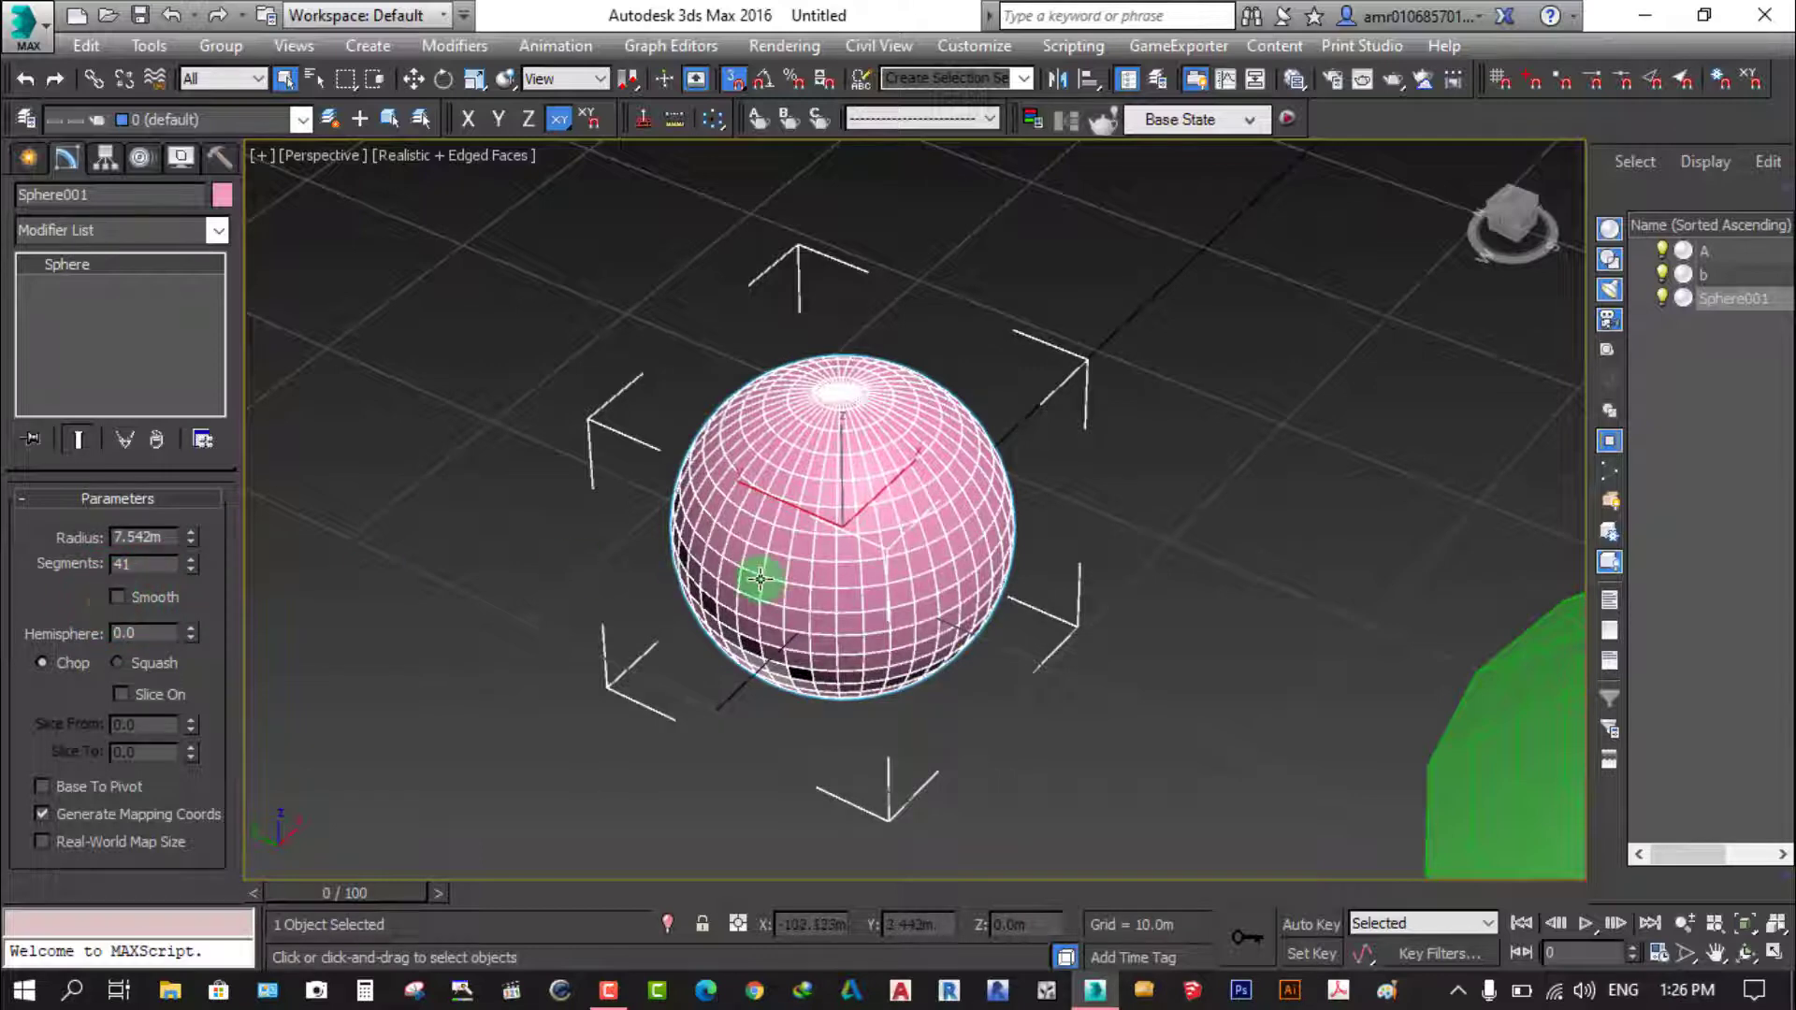
{"action": "scroll", "coordinate": [784, 587], "scroll_direction": "up", "scroll_amount": 5}
Hide edged faces, confirm the sphere stays unsmoothed, and deselect it
{"action": "left_click", "coordinate": [453, 158]}
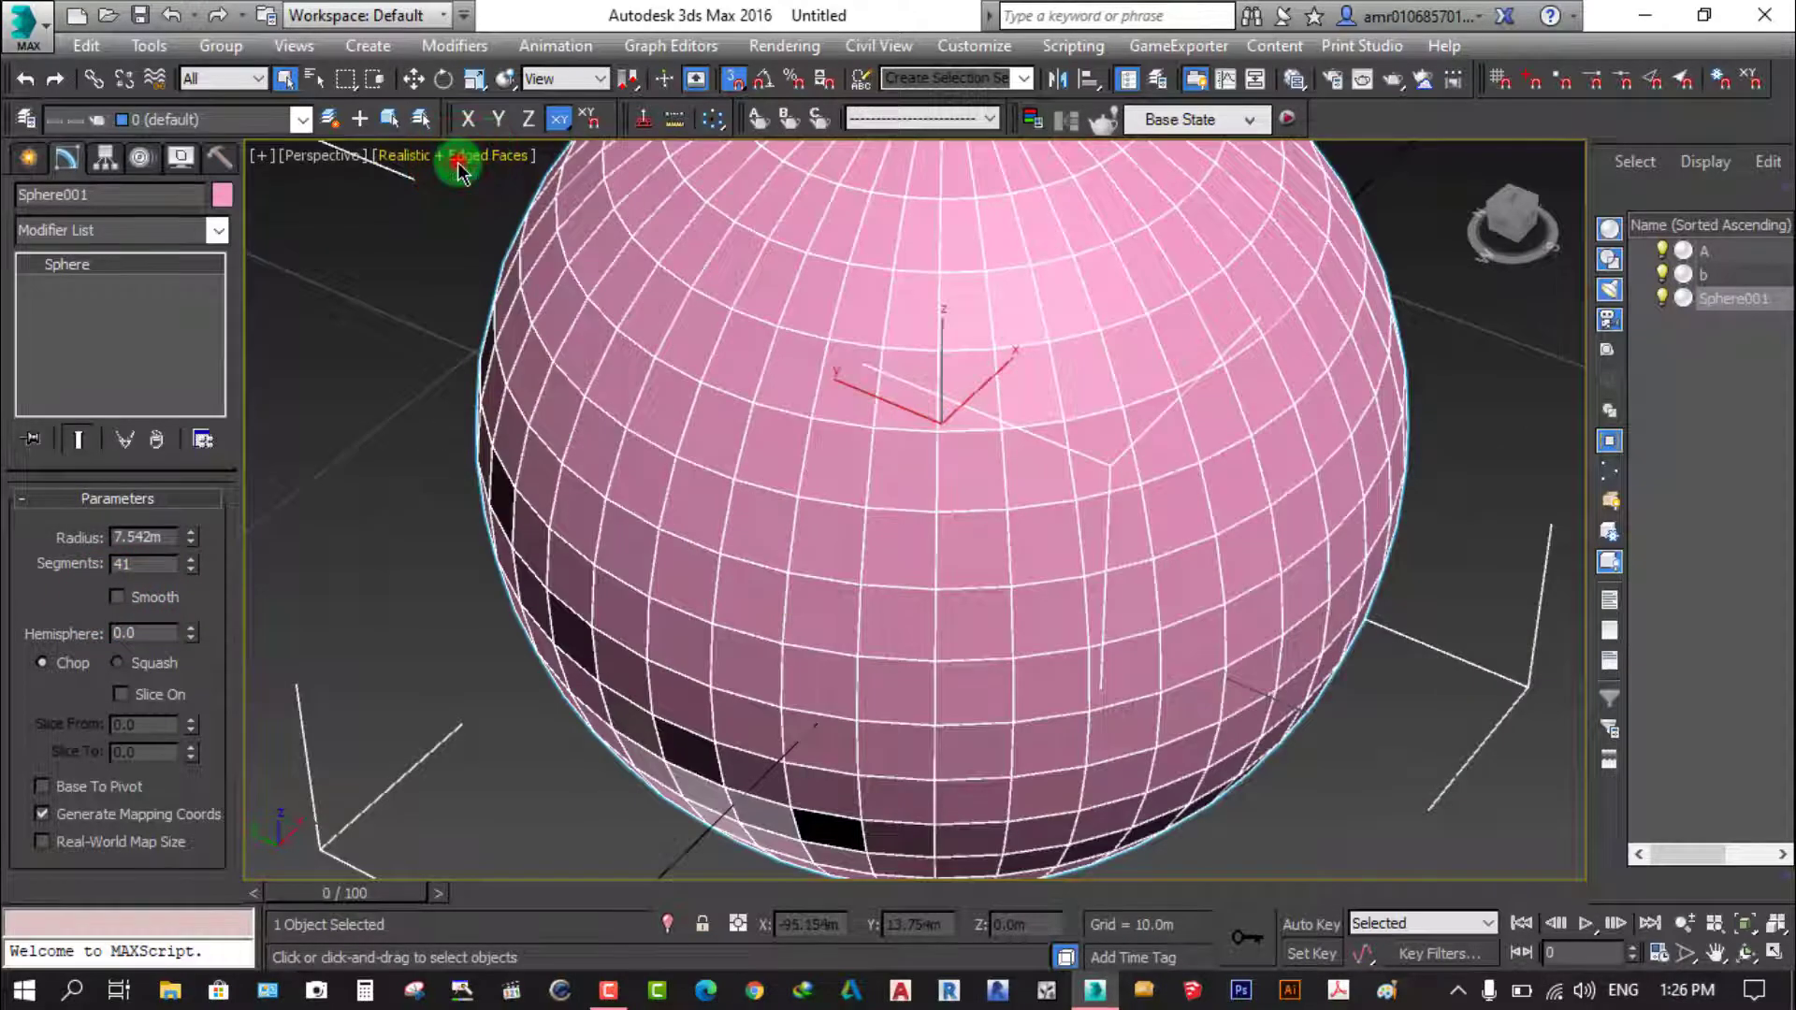
{"action": "left_click", "coordinate": [510, 274]}
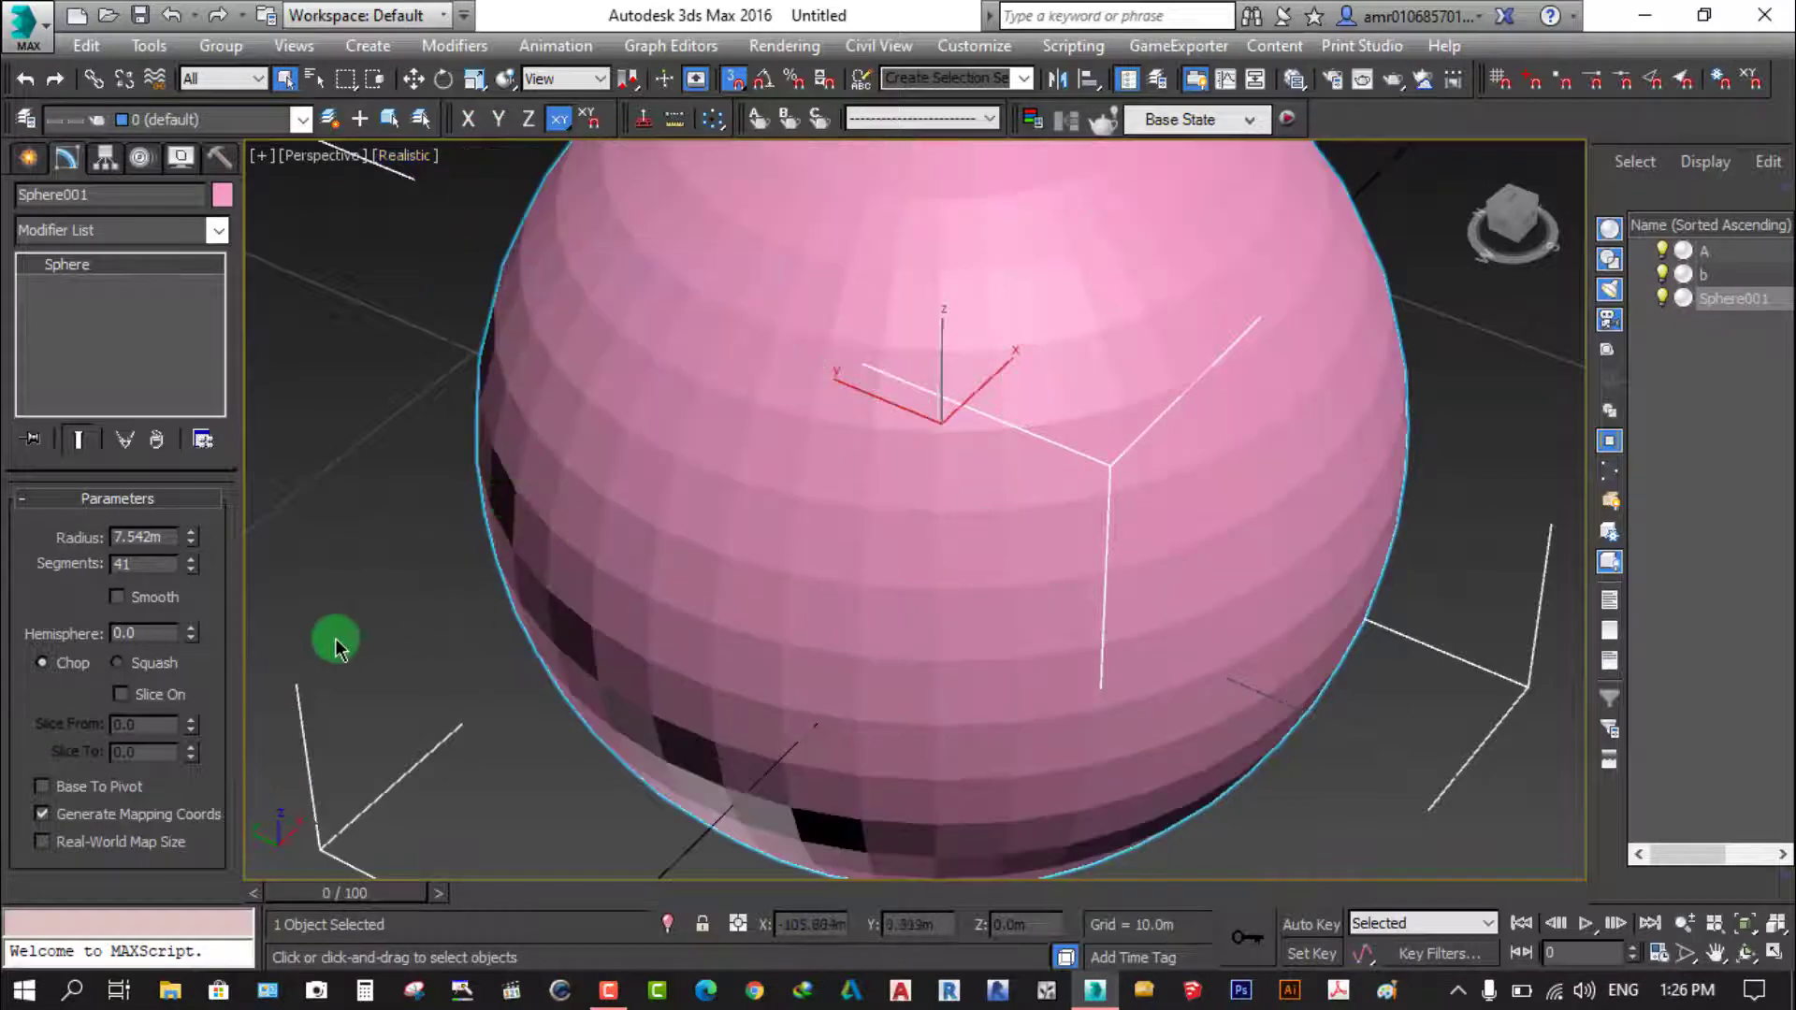
{"action": "left_click", "coordinate": [118, 599]}
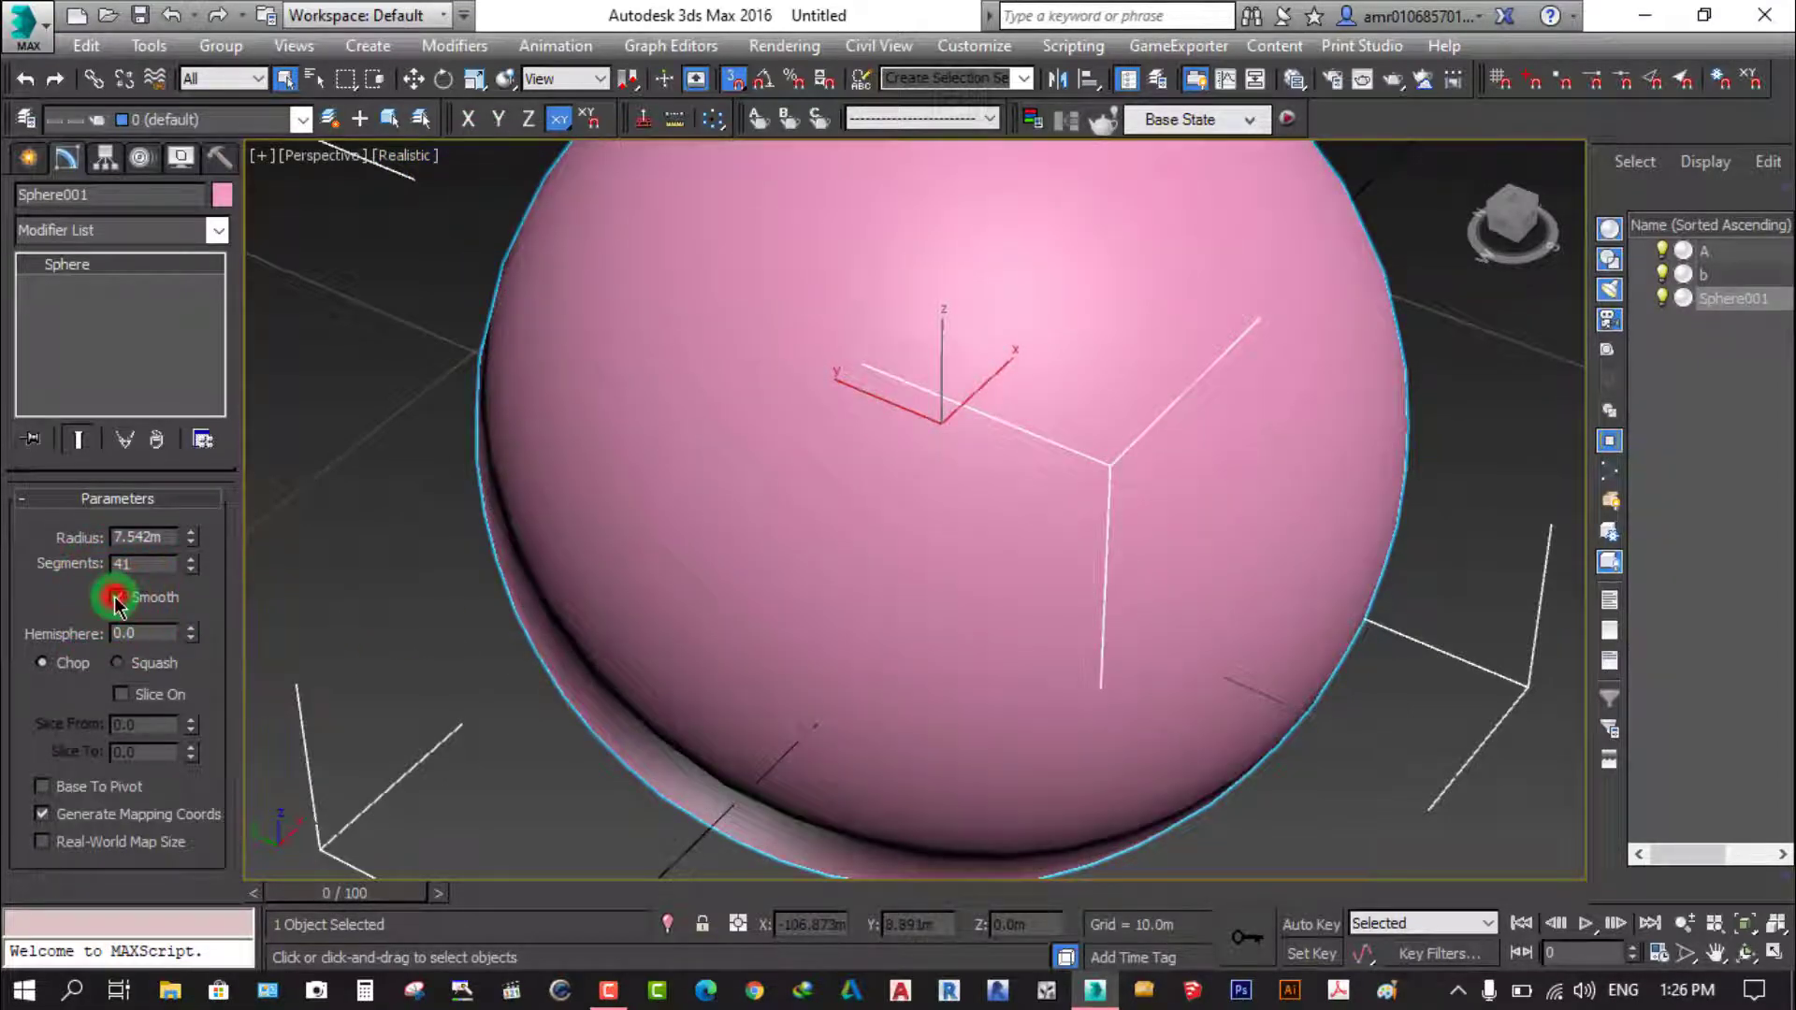
{"action": "left_click", "coordinate": [117, 598]}
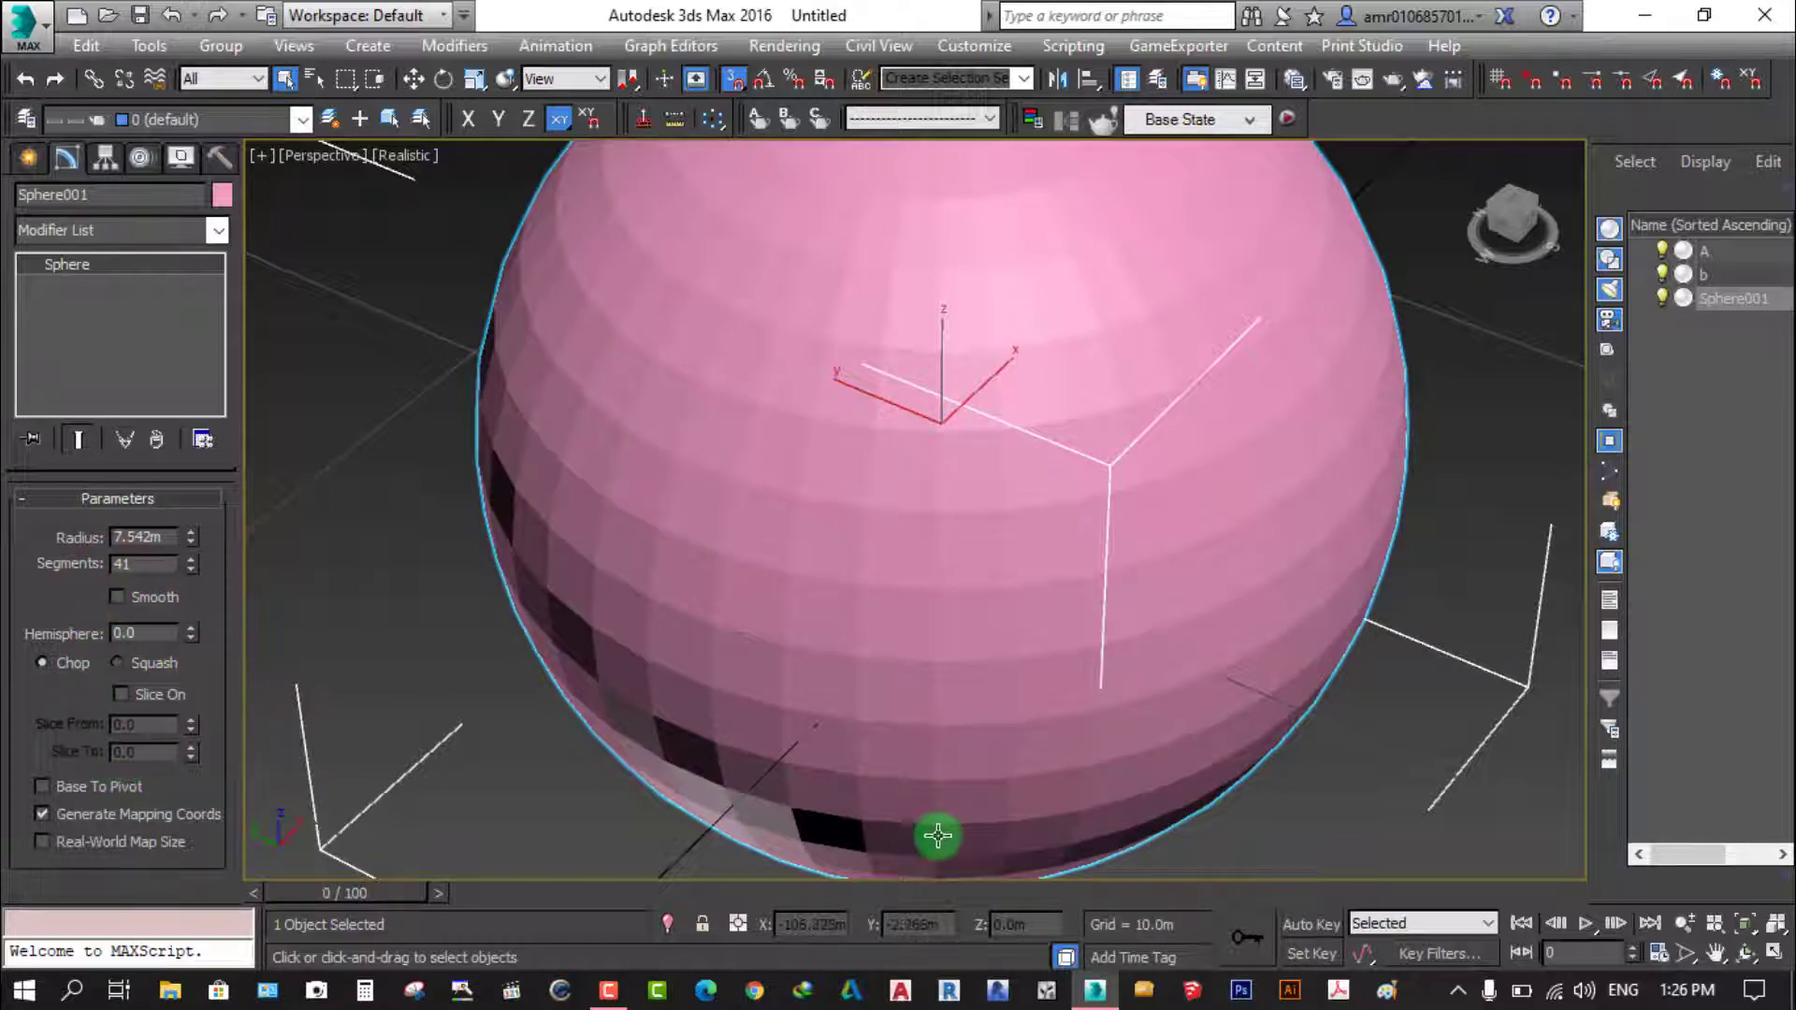
{"action": "scroll", "coordinate": [926, 837], "scroll_direction": "down", "scroll_amount": 10}
{"action": "left_click", "coordinate": [632, 717]}
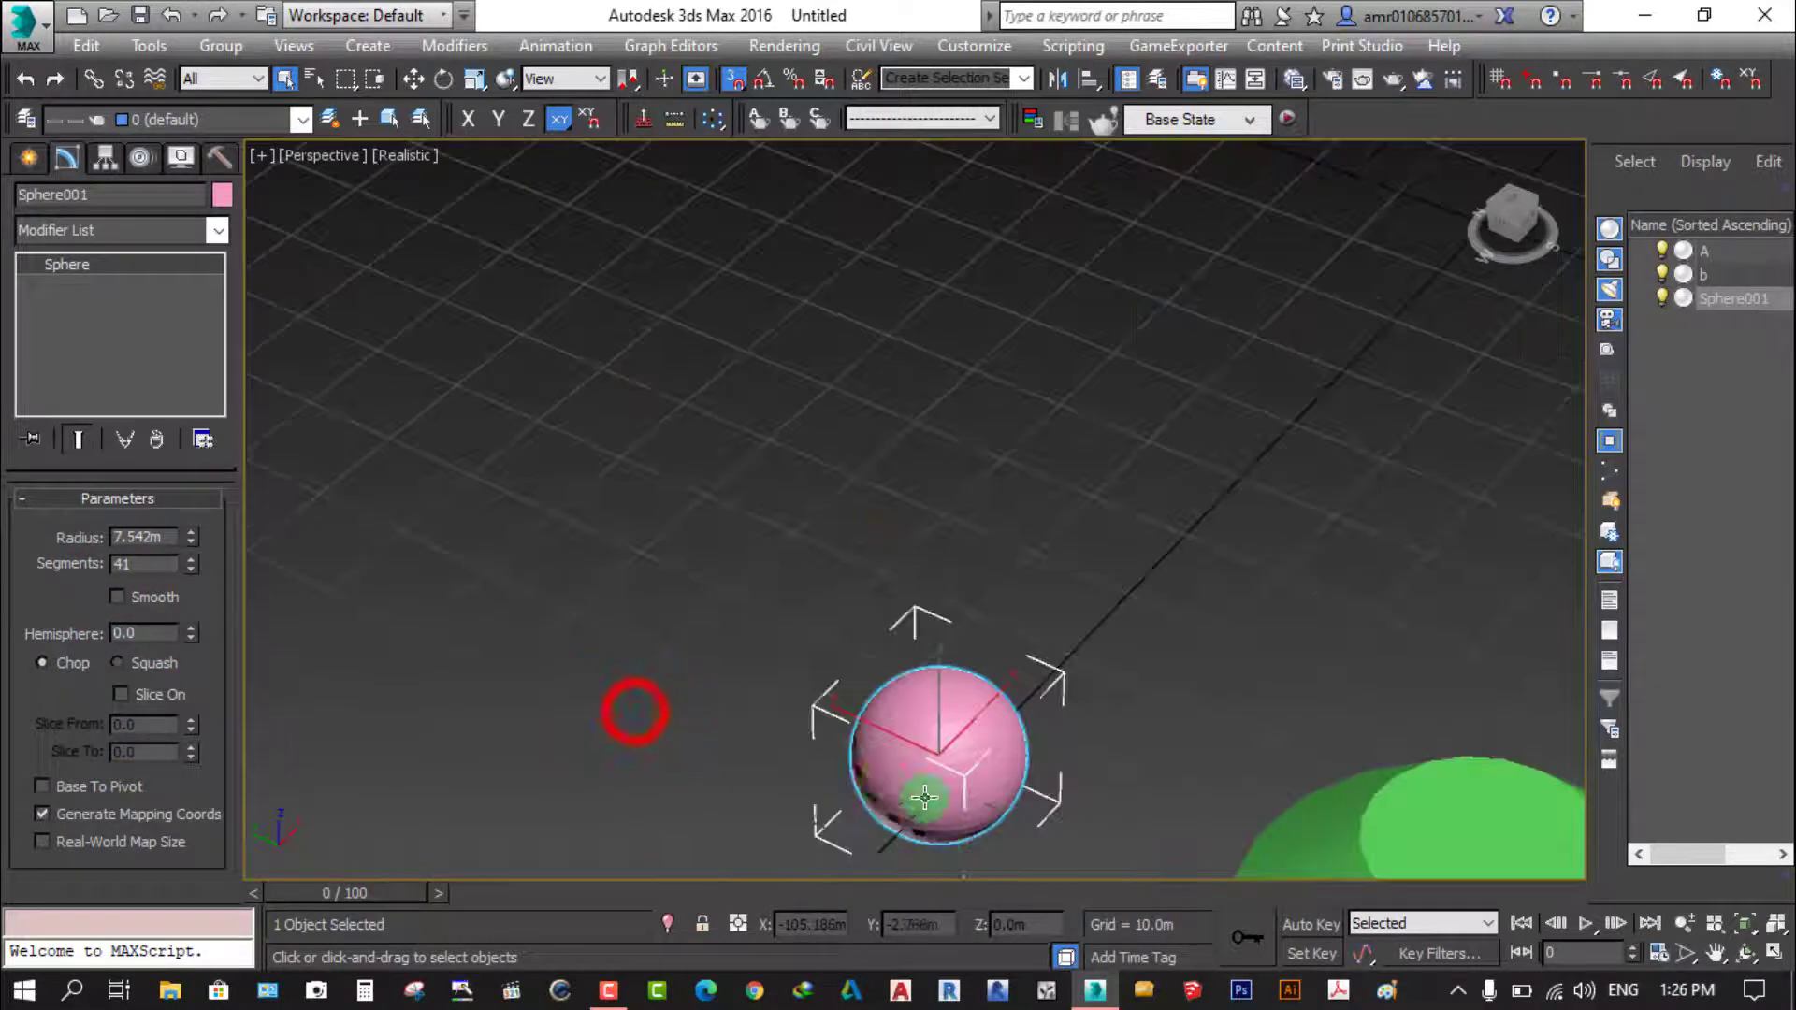
Draw a 12.616m-radius GeoSphere to the left of the pink sphere
{"action": "left_click", "coordinate": [28, 161]}
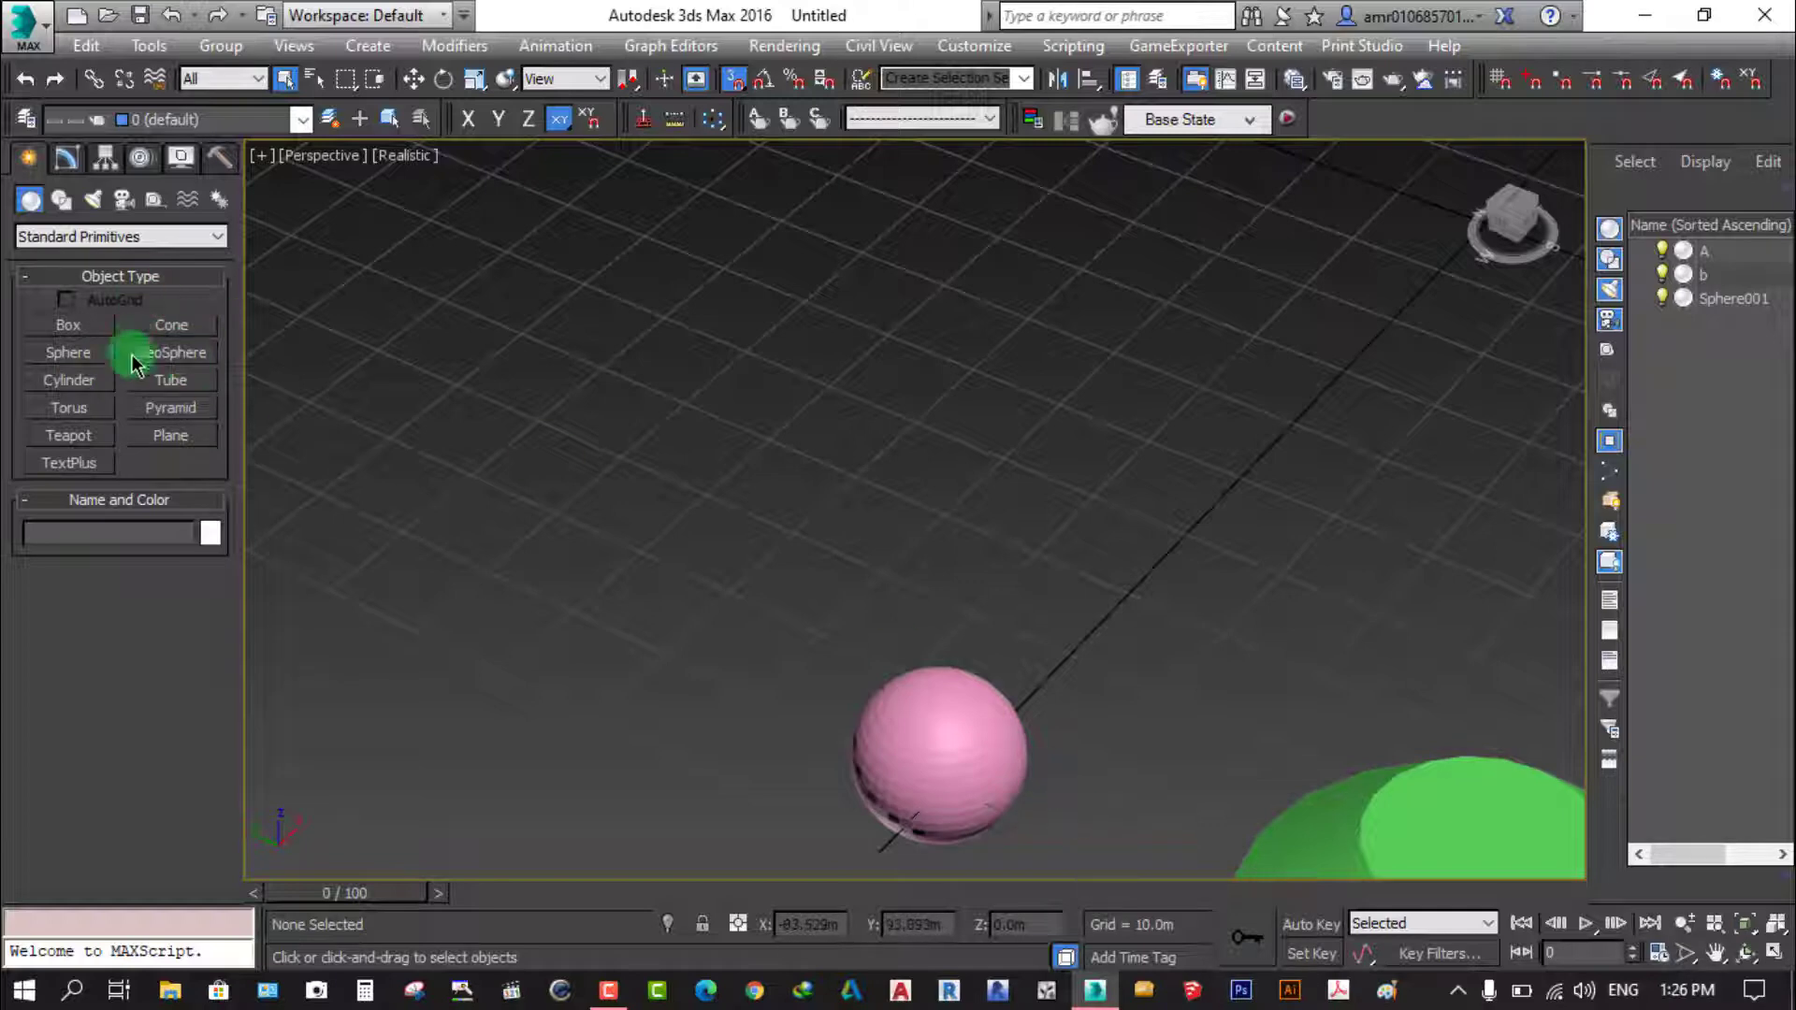
{"action": "left_click", "coordinate": [191, 362]}
{"action": "left_click", "coordinate": [672, 645]}
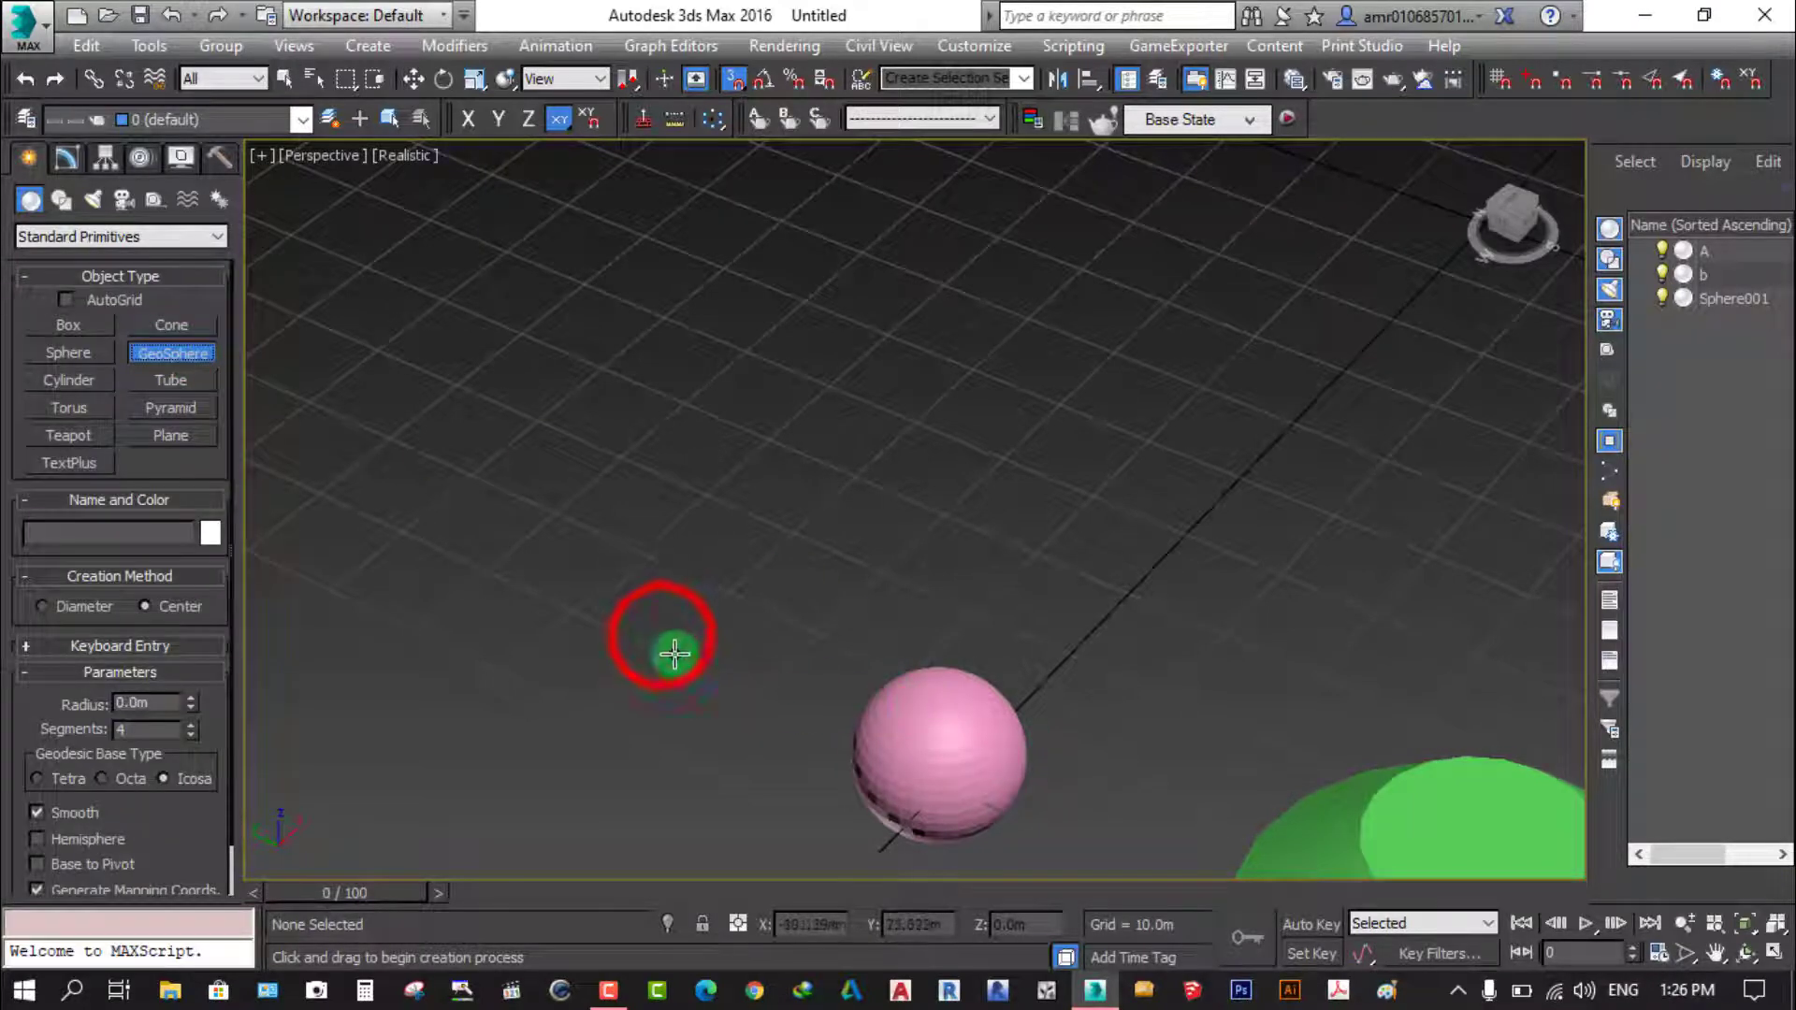
{"action": "left_click_drag", "start_coordinate": [661, 637], "coordinate": [775, 692]}
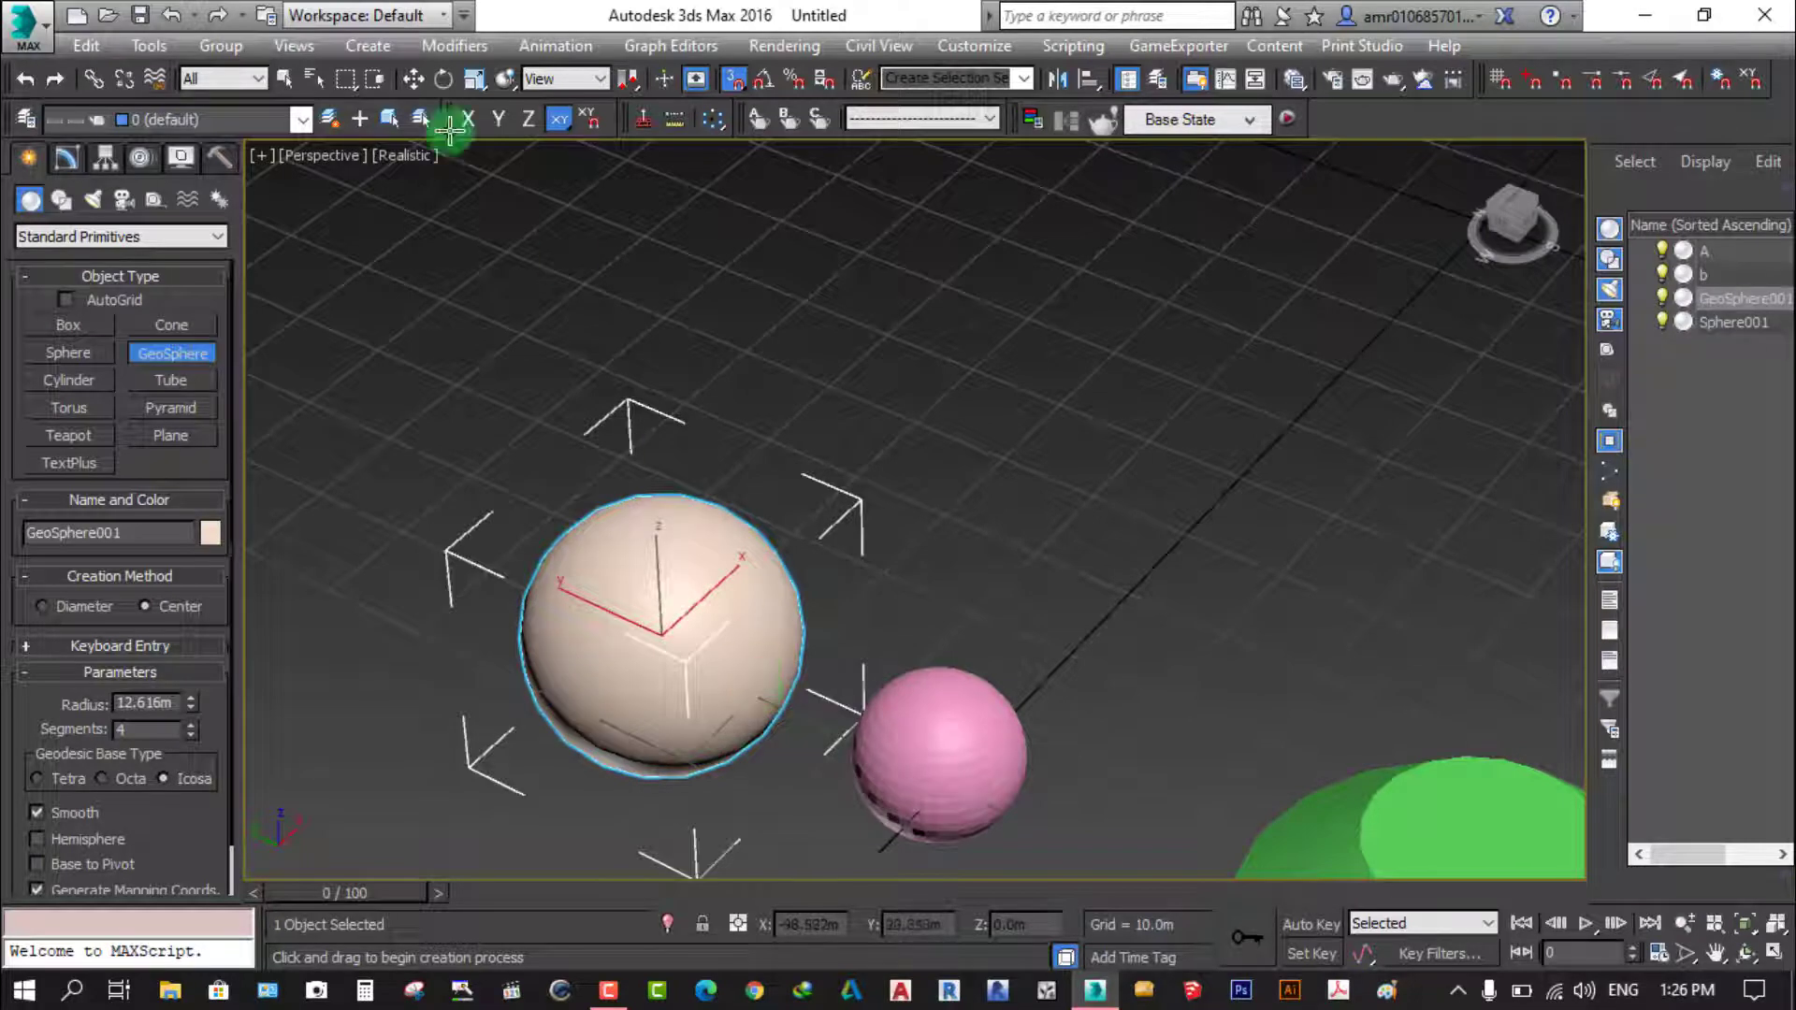
{"action": "left_click", "coordinate": [65, 158]}
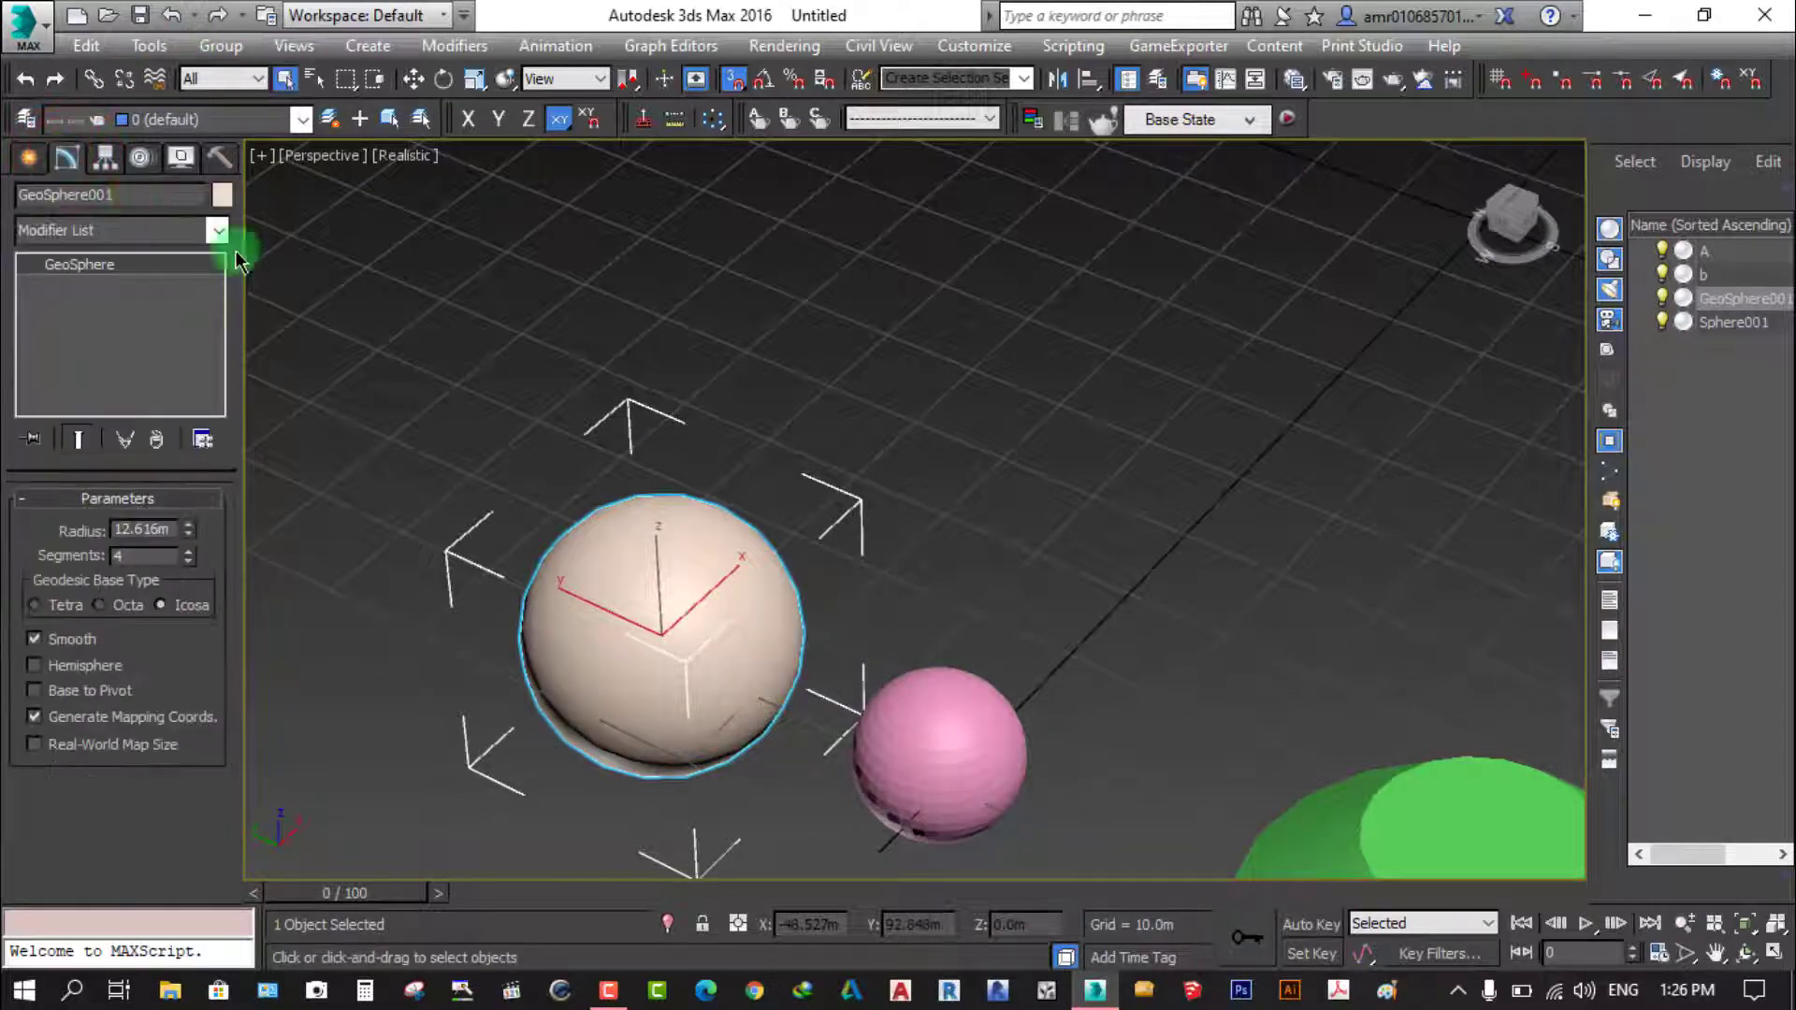
Turn on Edged Faces shading and reframe the view on both spheres
{"action": "middle_click_drag", "start_coordinate": [636, 660], "coordinate": [662, 649]}
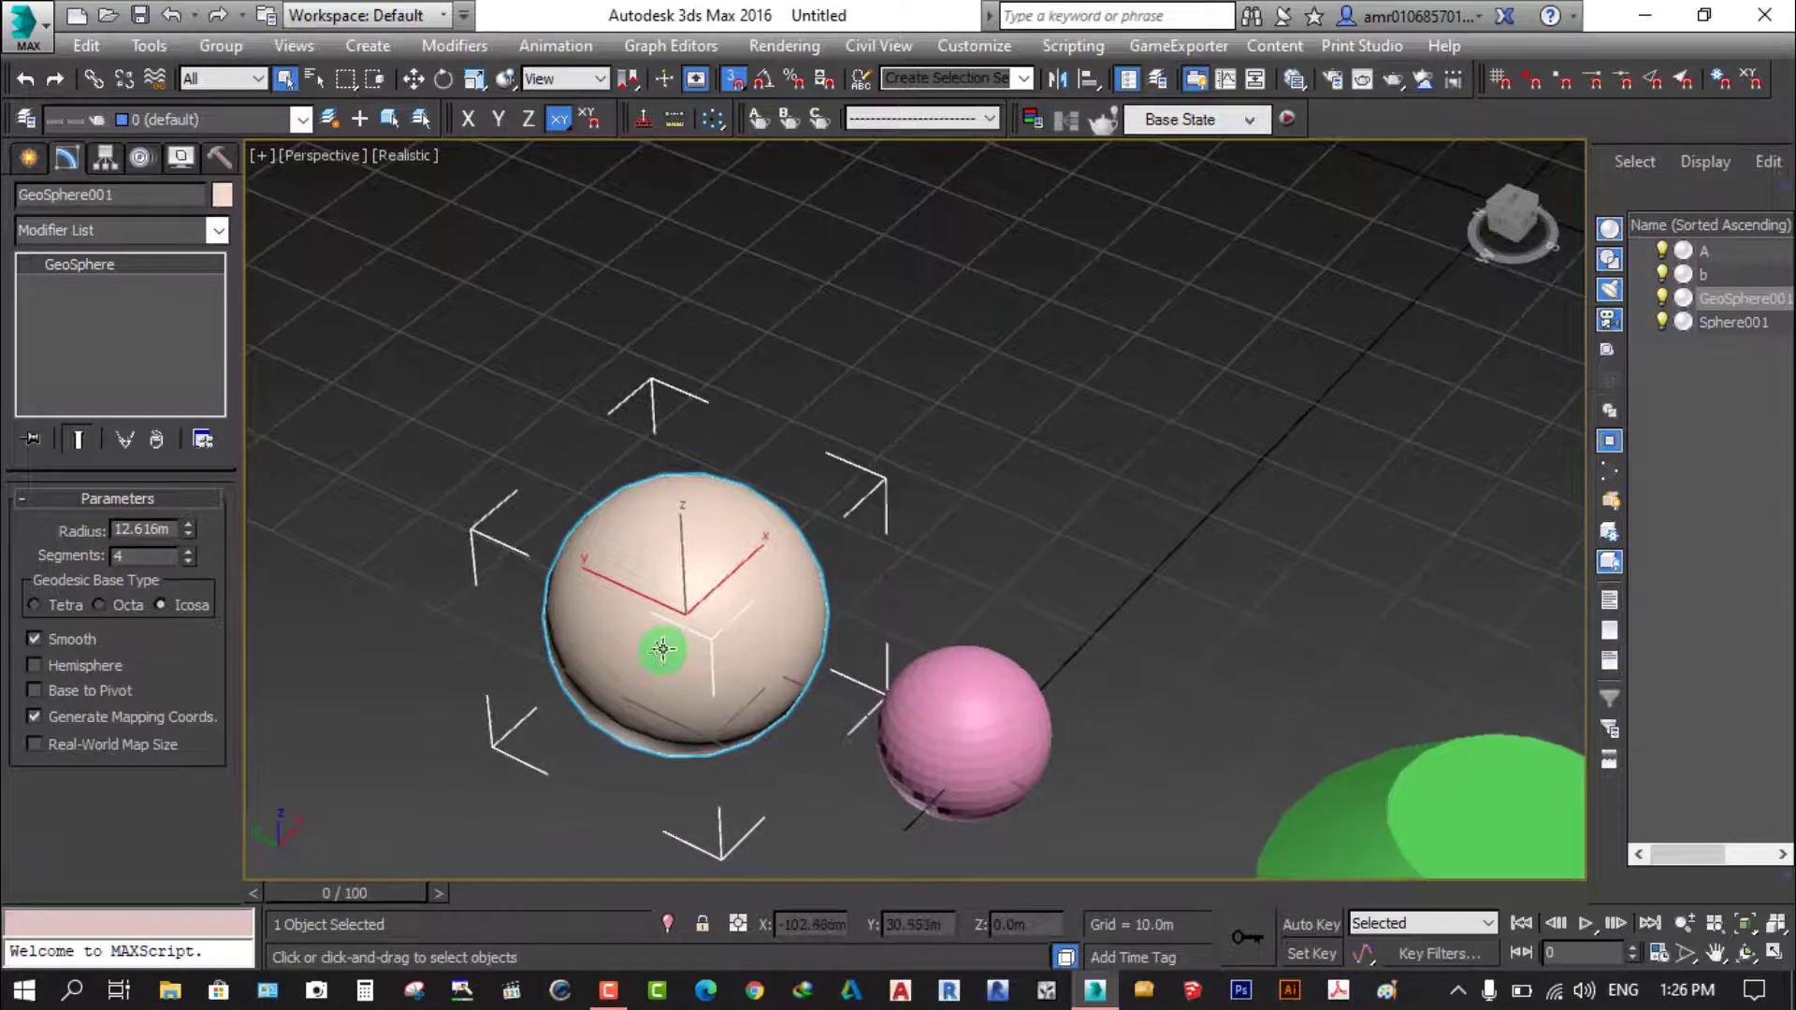
{"action": "scroll", "coordinate": [588, 661], "scroll_direction": "up", "scroll_amount": 3}
{"action": "left_click", "coordinate": [402, 154]}
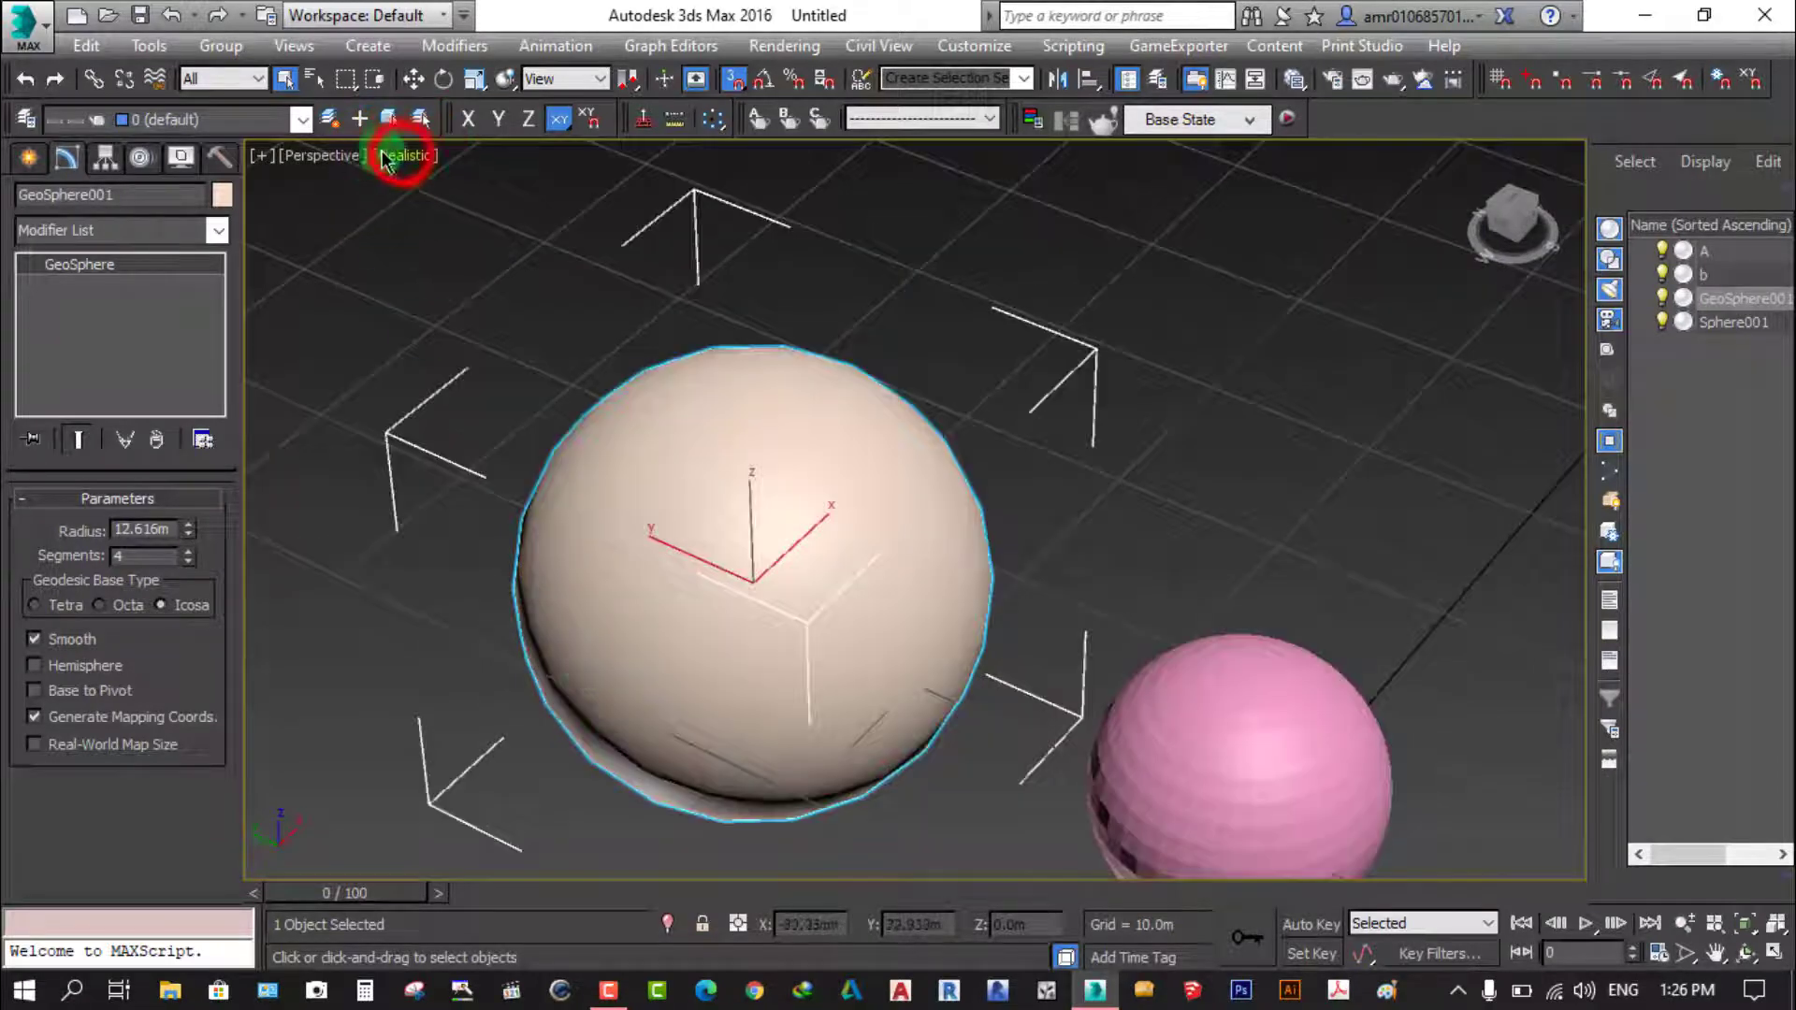
{"action": "left_click", "coordinate": [510, 275]}
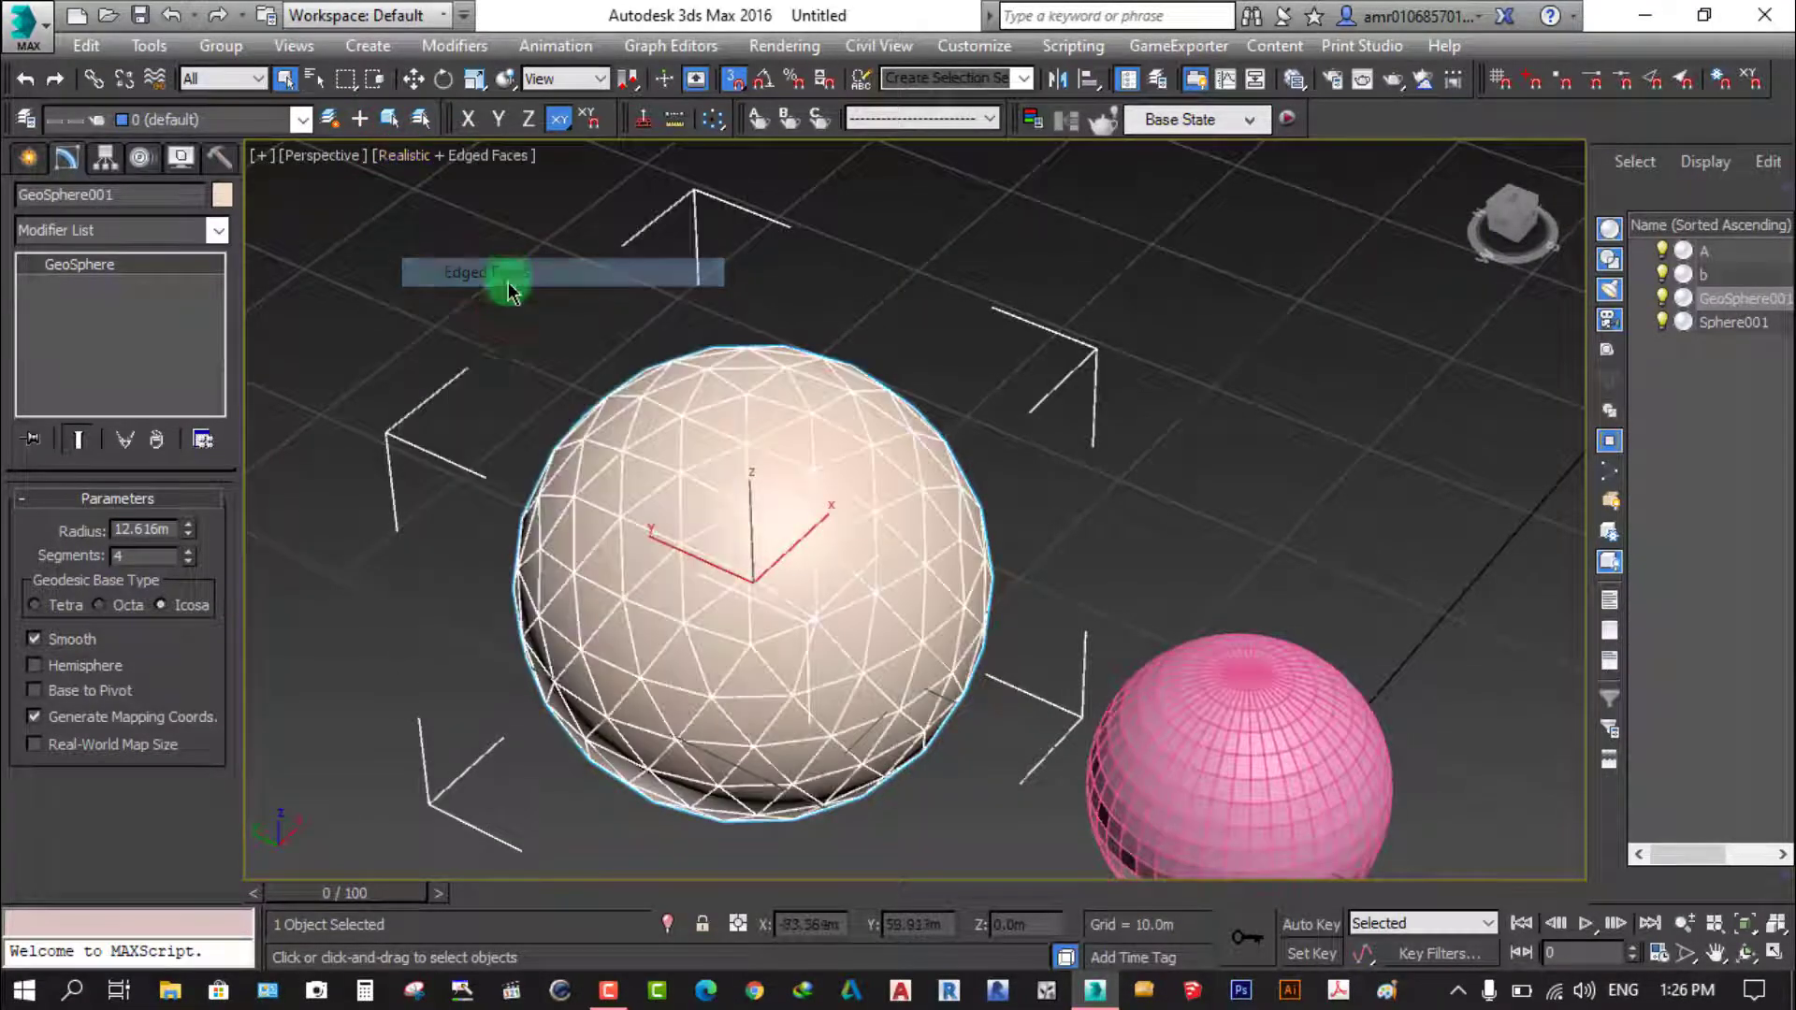
{"action": "middle_click_drag", "start_coordinate": [1043, 722], "coordinate": [1273, 830], "text": "alt"}
{"action": "scroll", "coordinate": [1273, 830], "scroll_direction": "up", "scroll_amount": 5}
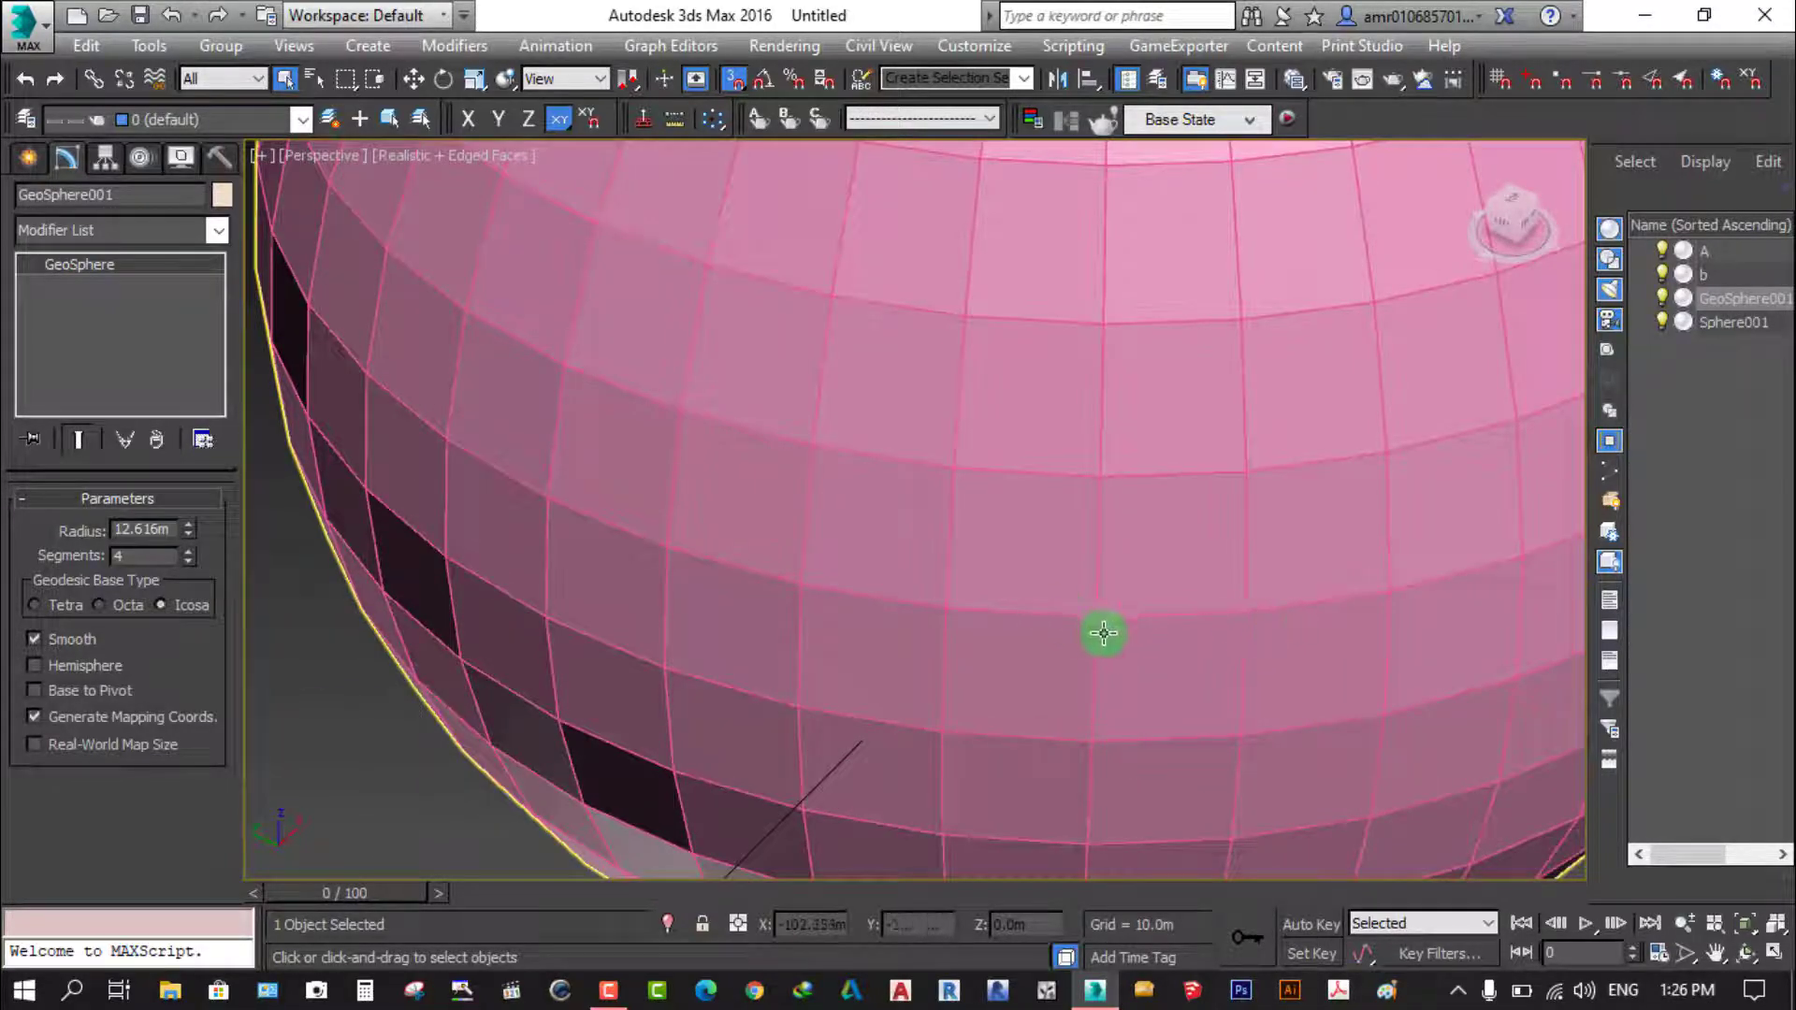
{"action": "scroll", "coordinate": [1103, 632], "scroll_direction": "down", "scroll_amount": 5}
{"action": "scroll", "coordinate": [590, 391], "scroll_direction": "up", "scroll_amount": 3}
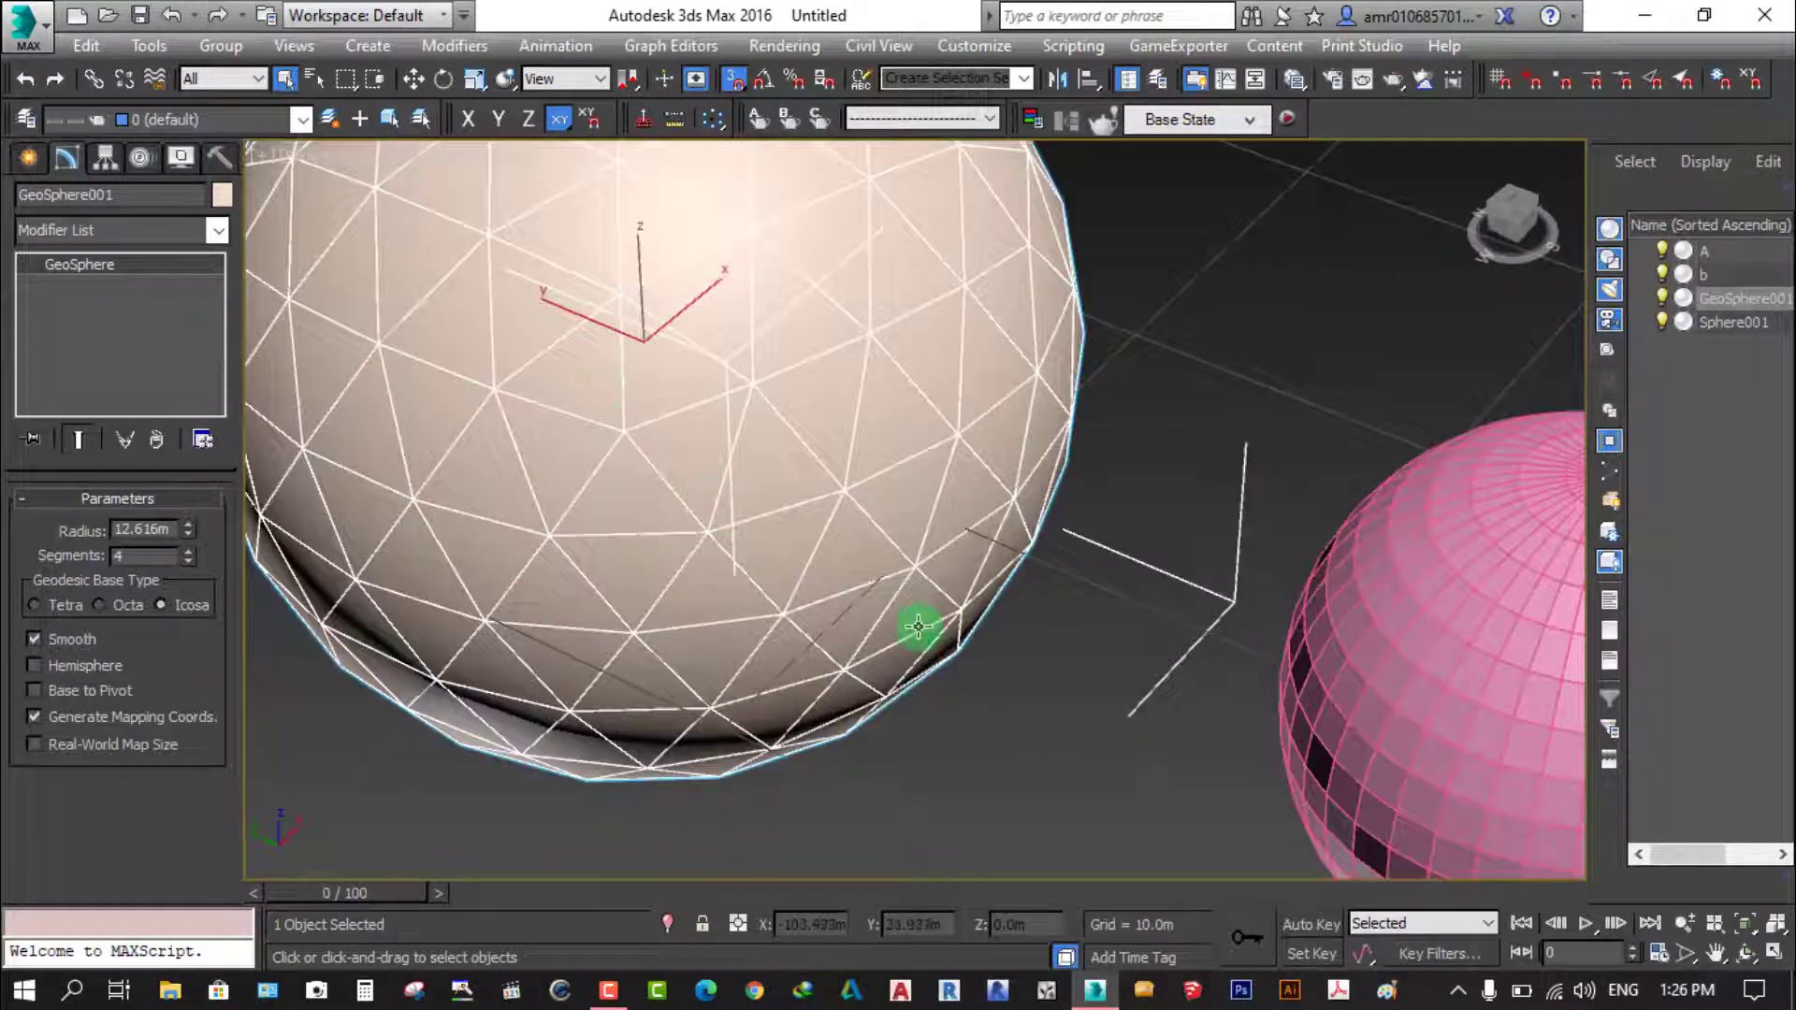
{"action": "scroll", "coordinate": [898, 608], "scroll_direction": "down", "scroll_amount": 4}
{"action": "middle_click_drag", "start_coordinate": [858, 577], "coordinate": [889, 609]}
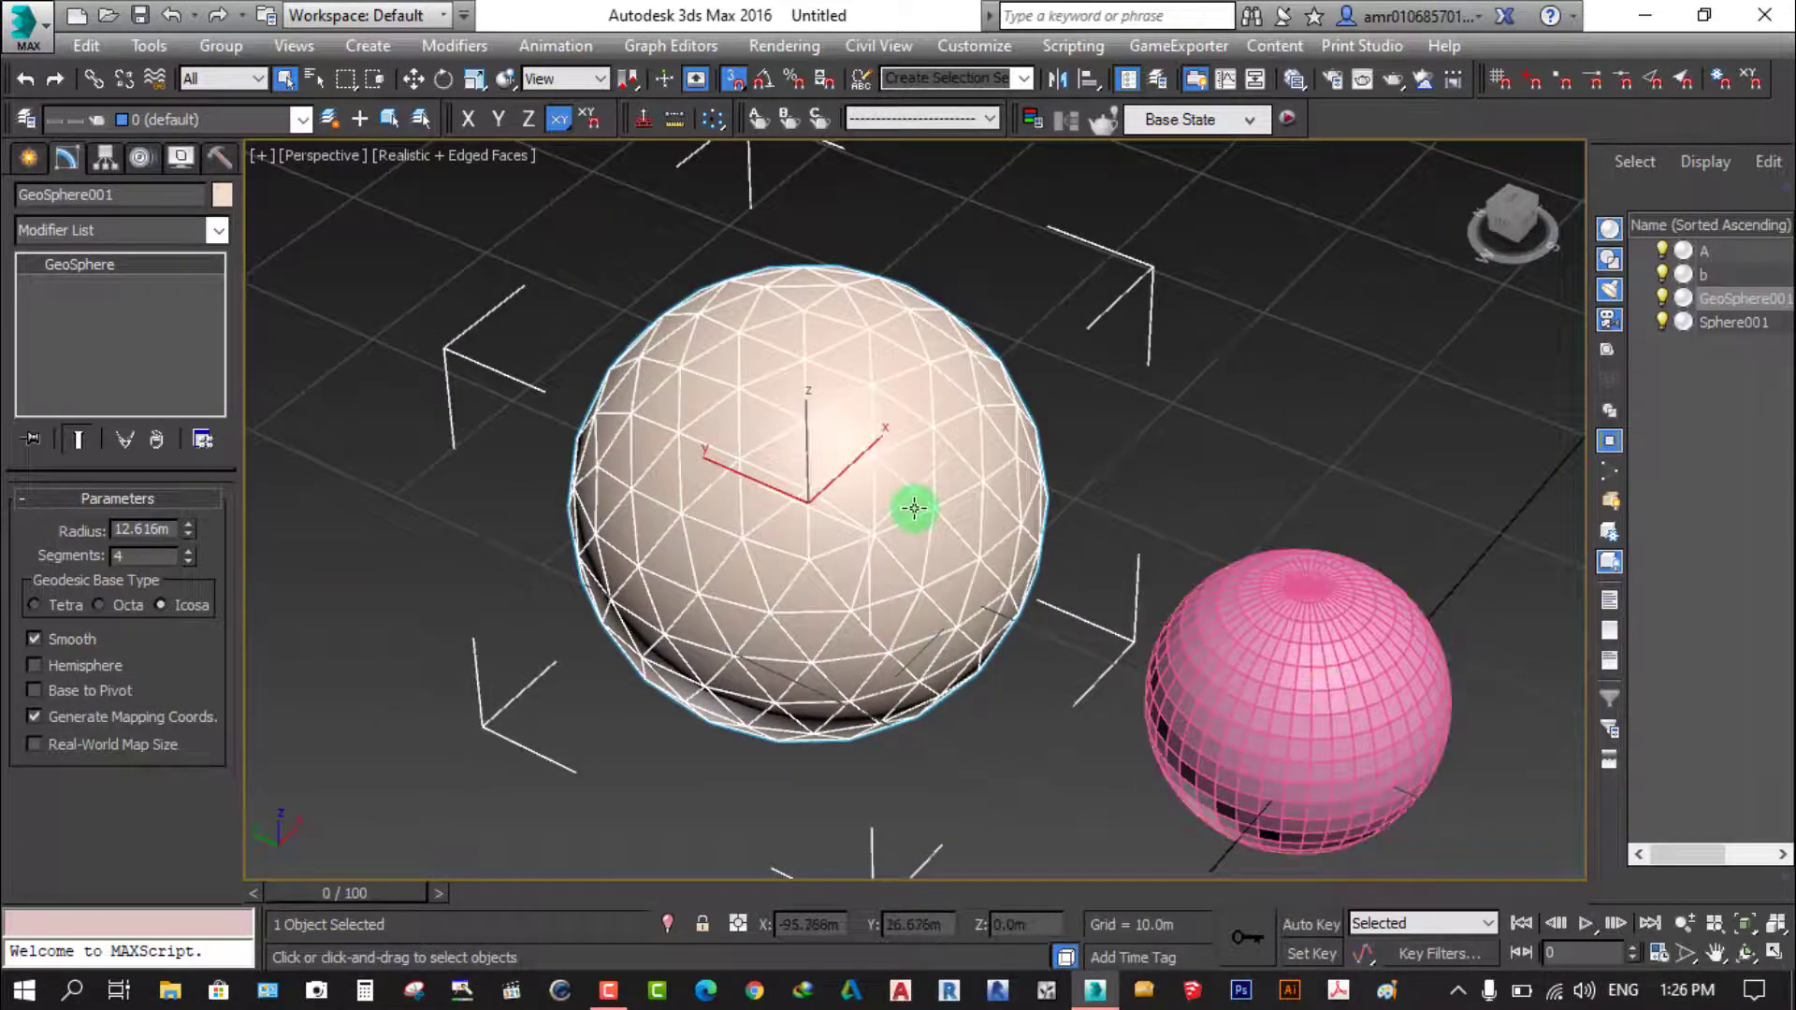
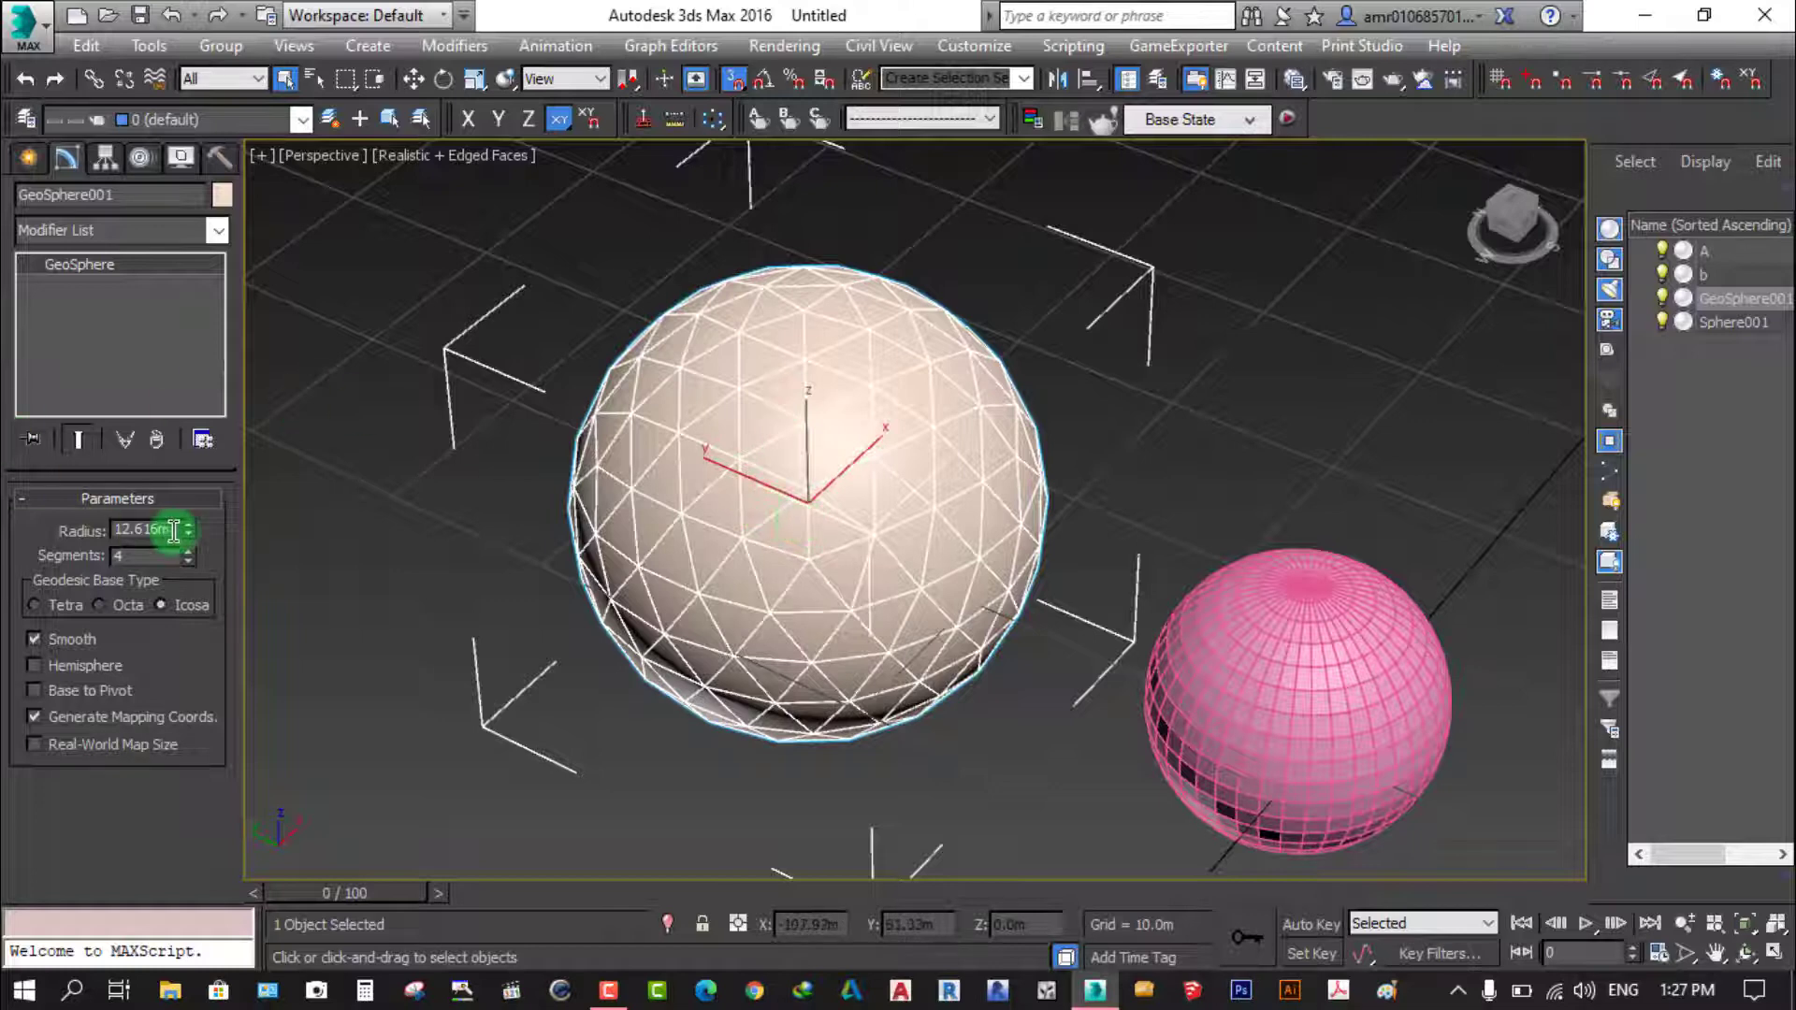
Set the GeoSphere radius to 13.12m and try 6, then 13 segments
{"action": "mouse_move", "coordinate": [190, 531]}
{"action": "left_mouse_down"}
{"action": "mouse_move", "coordinate": [191, 561]}
{"action": "mouse_move", "coordinate": [159, 582]}
{"action": "mouse_move", "coordinate": [199, 572]}
{"action": "mouse_move", "coordinate": [200, 596]}
{"action": "left_mouse_up"}
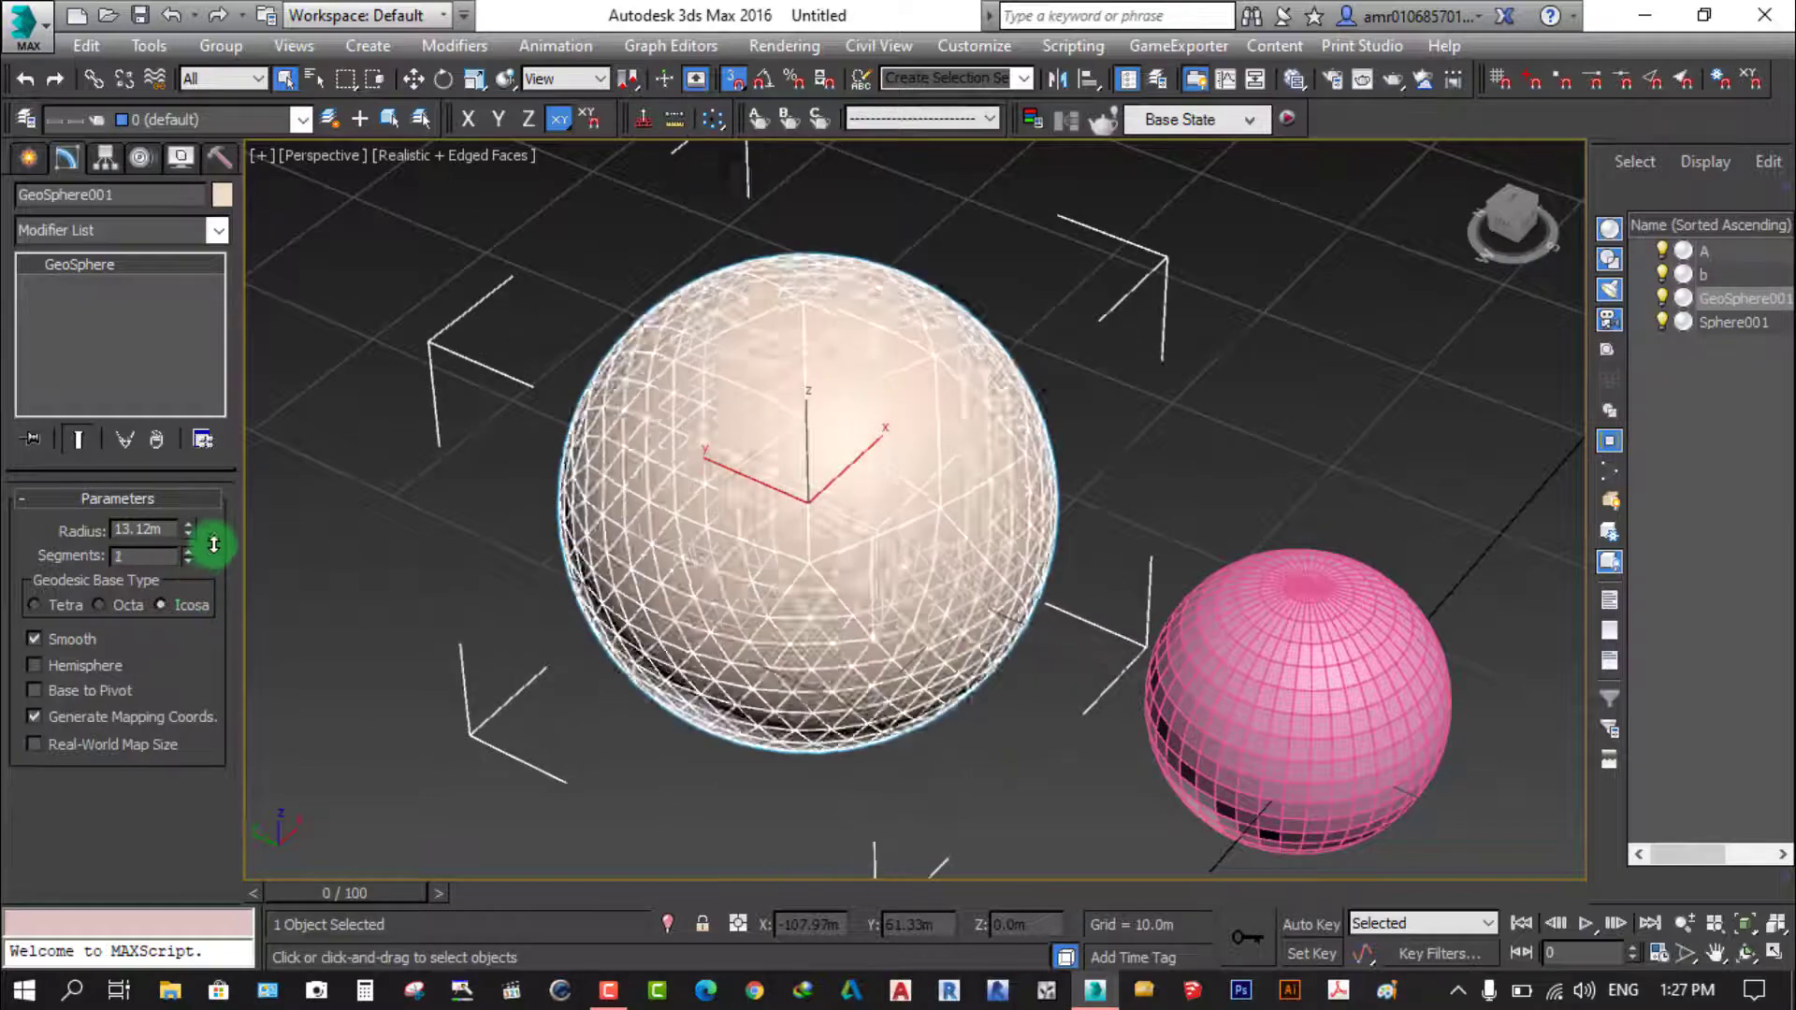
{"action": "left_click_drag", "start_coordinate": [199, 593], "coordinate": [204, 510]}
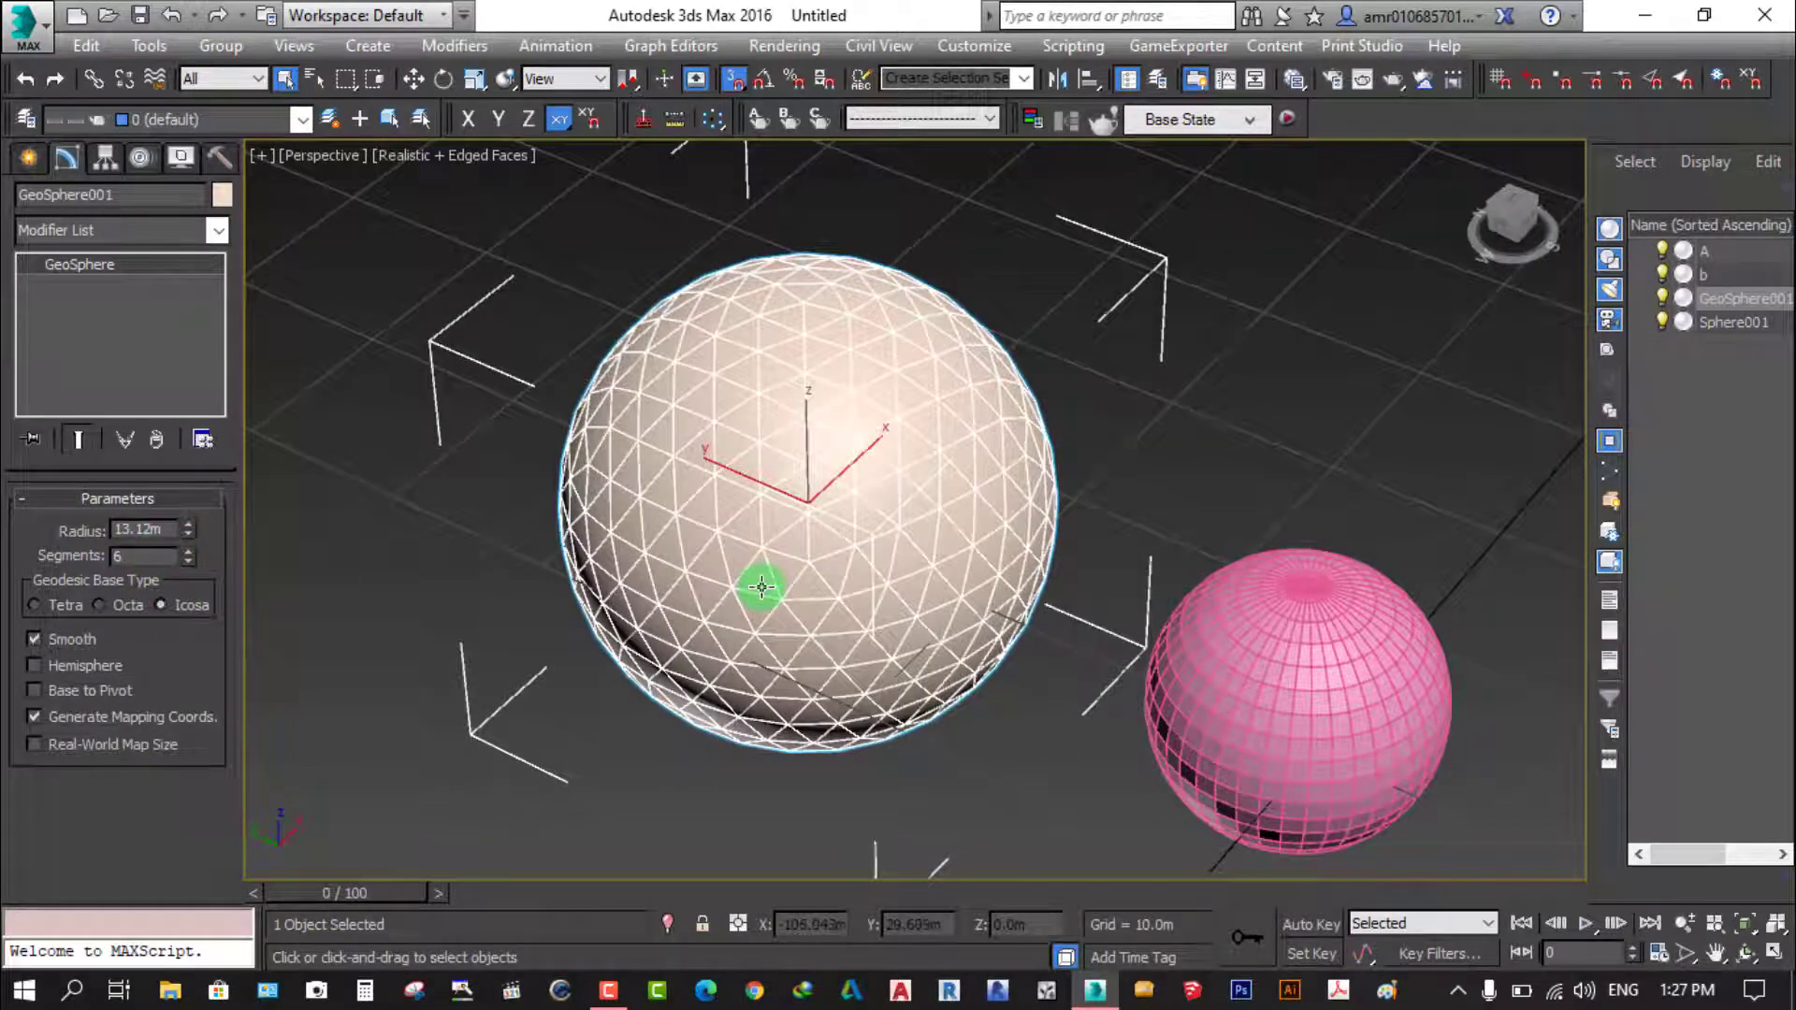
{"action": "left_click", "coordinate": [120, 559]}
{"action": "left_click_drag", "start_coordinate": [190, 561], "coordinate": [190, 544]}
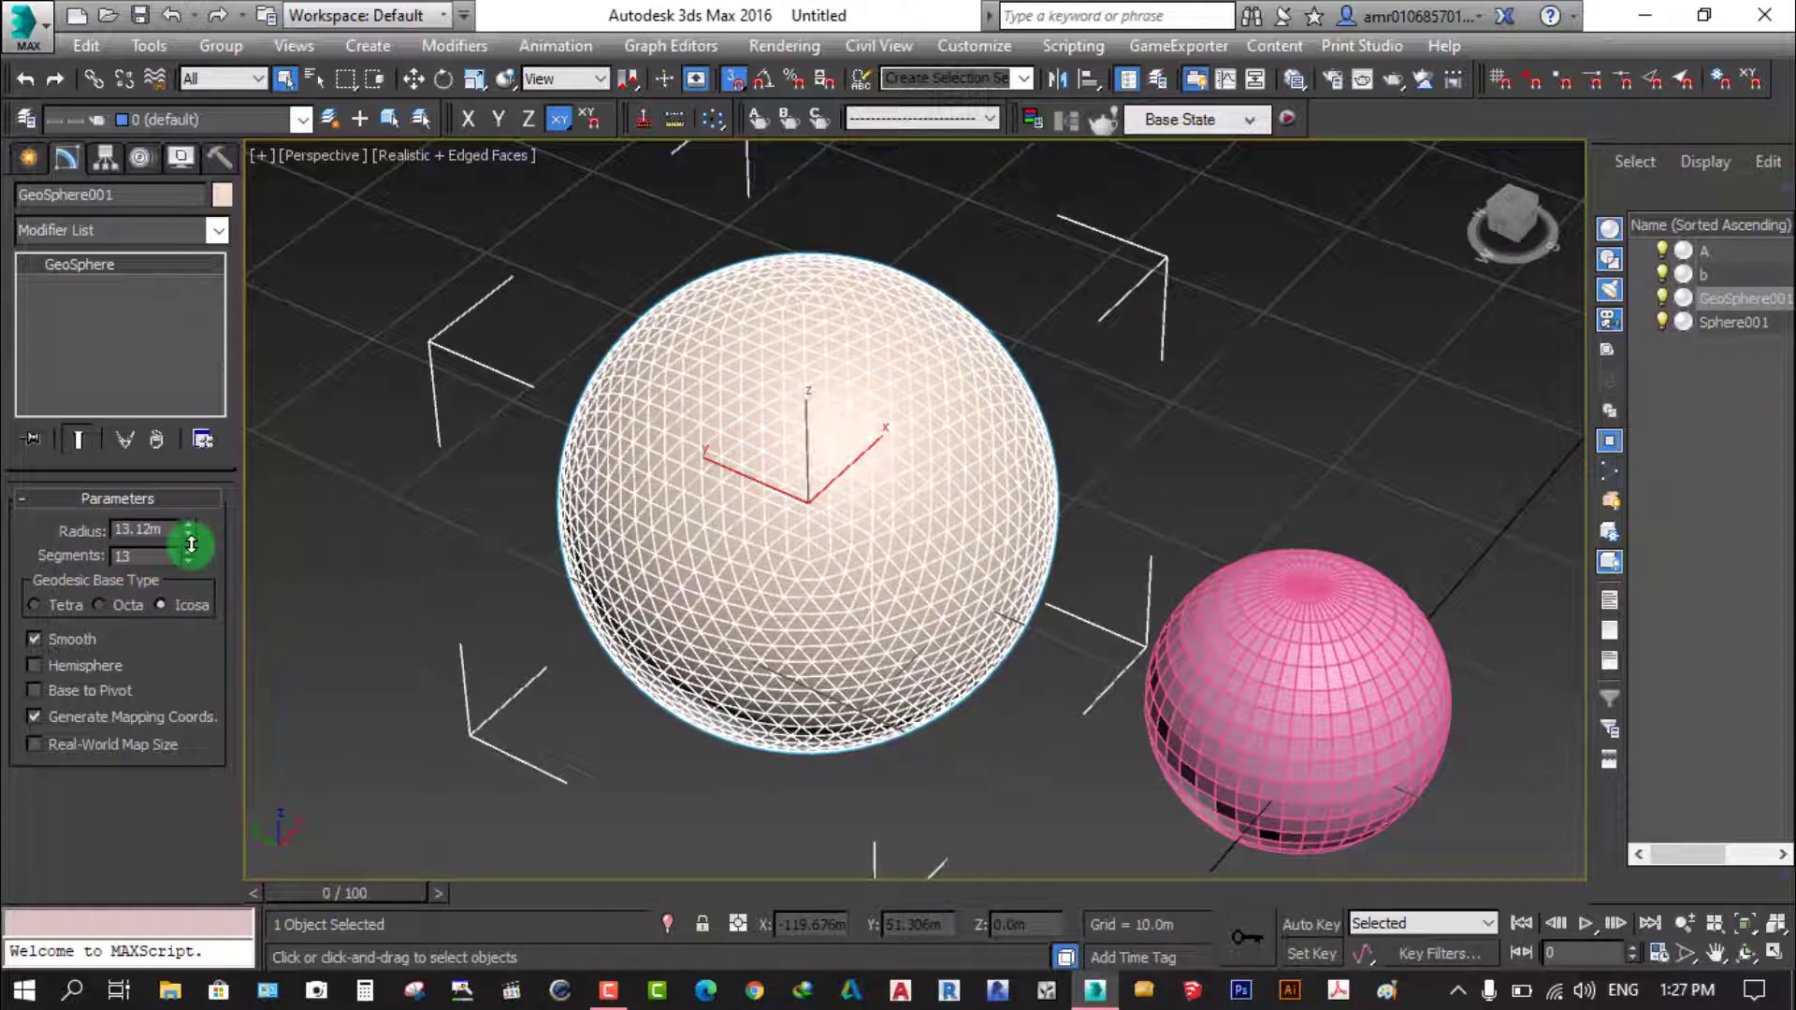
Drop the GeoSphere to 3 segments, trying Tetra and Octa bases before settling on Icosa
{"action": "left_click", "coordinate": [33, 606]}
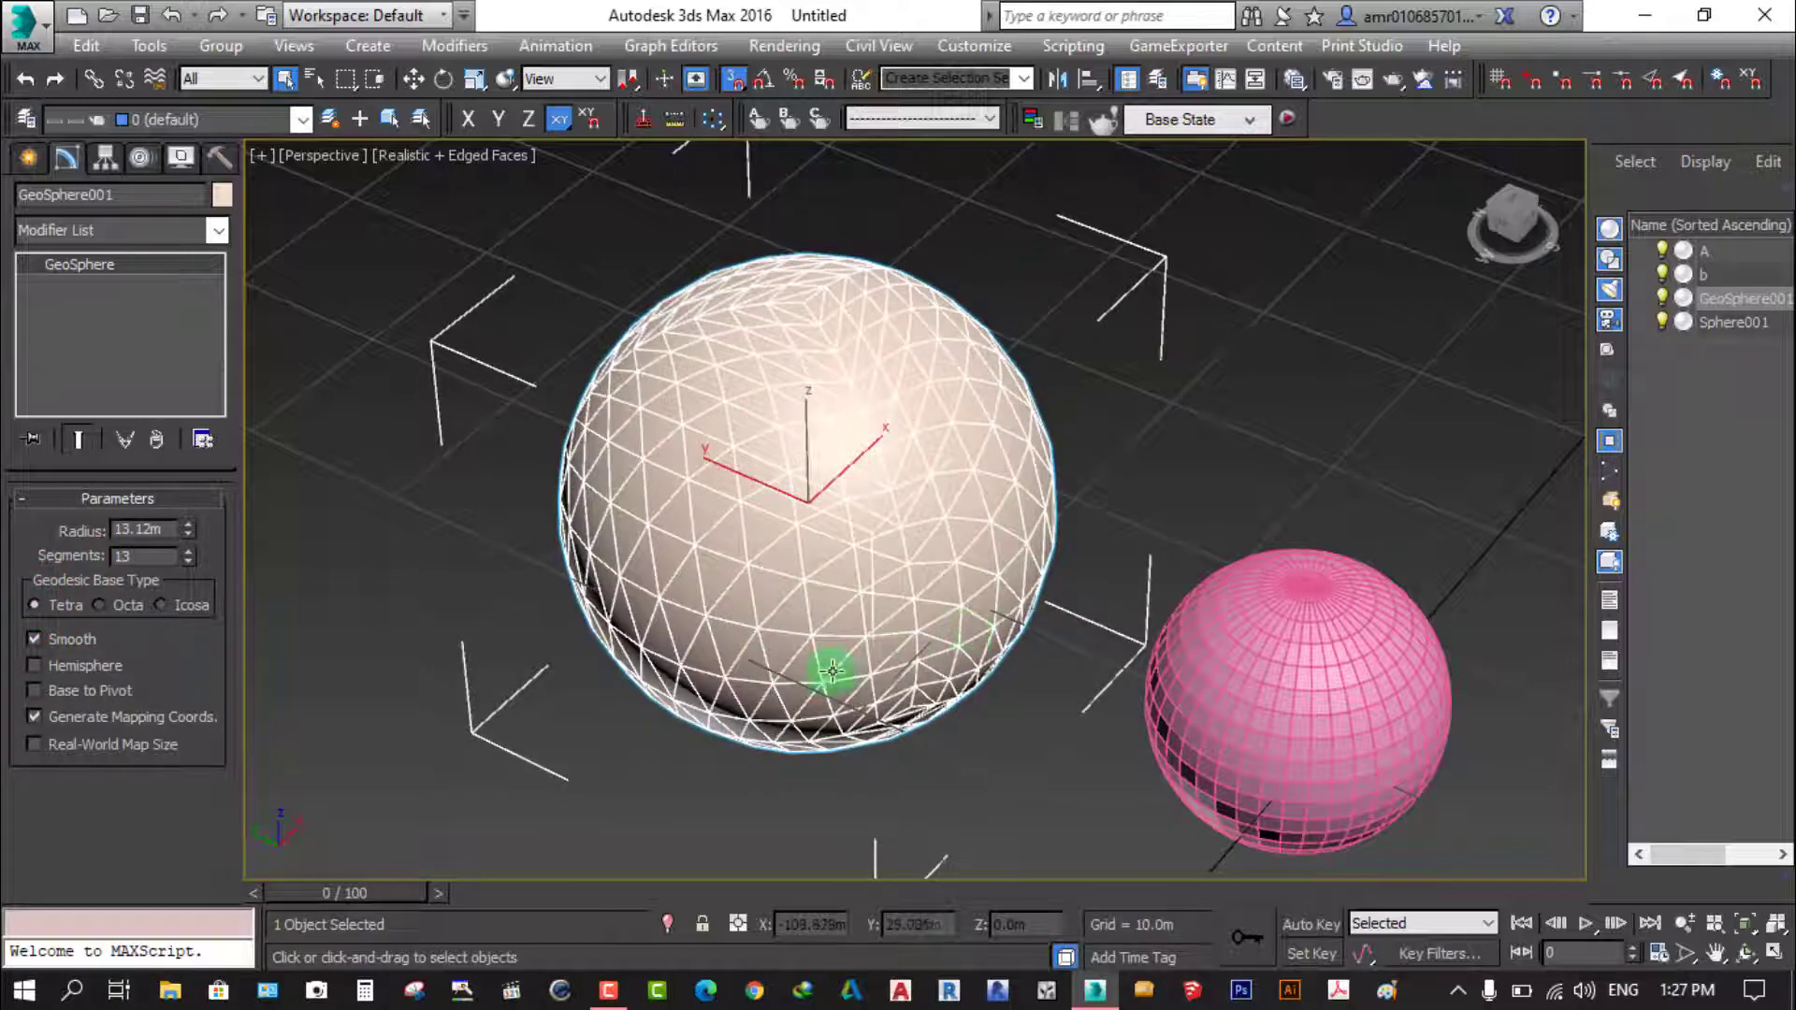
{"action": "scroll", "coordinate": [779, 653], "scroll_direction": "up", "scroll_amount": 3}
{"action": "middle_click_drag", "start_coordinate": [803, 658], "coordinate": [854, 662]}
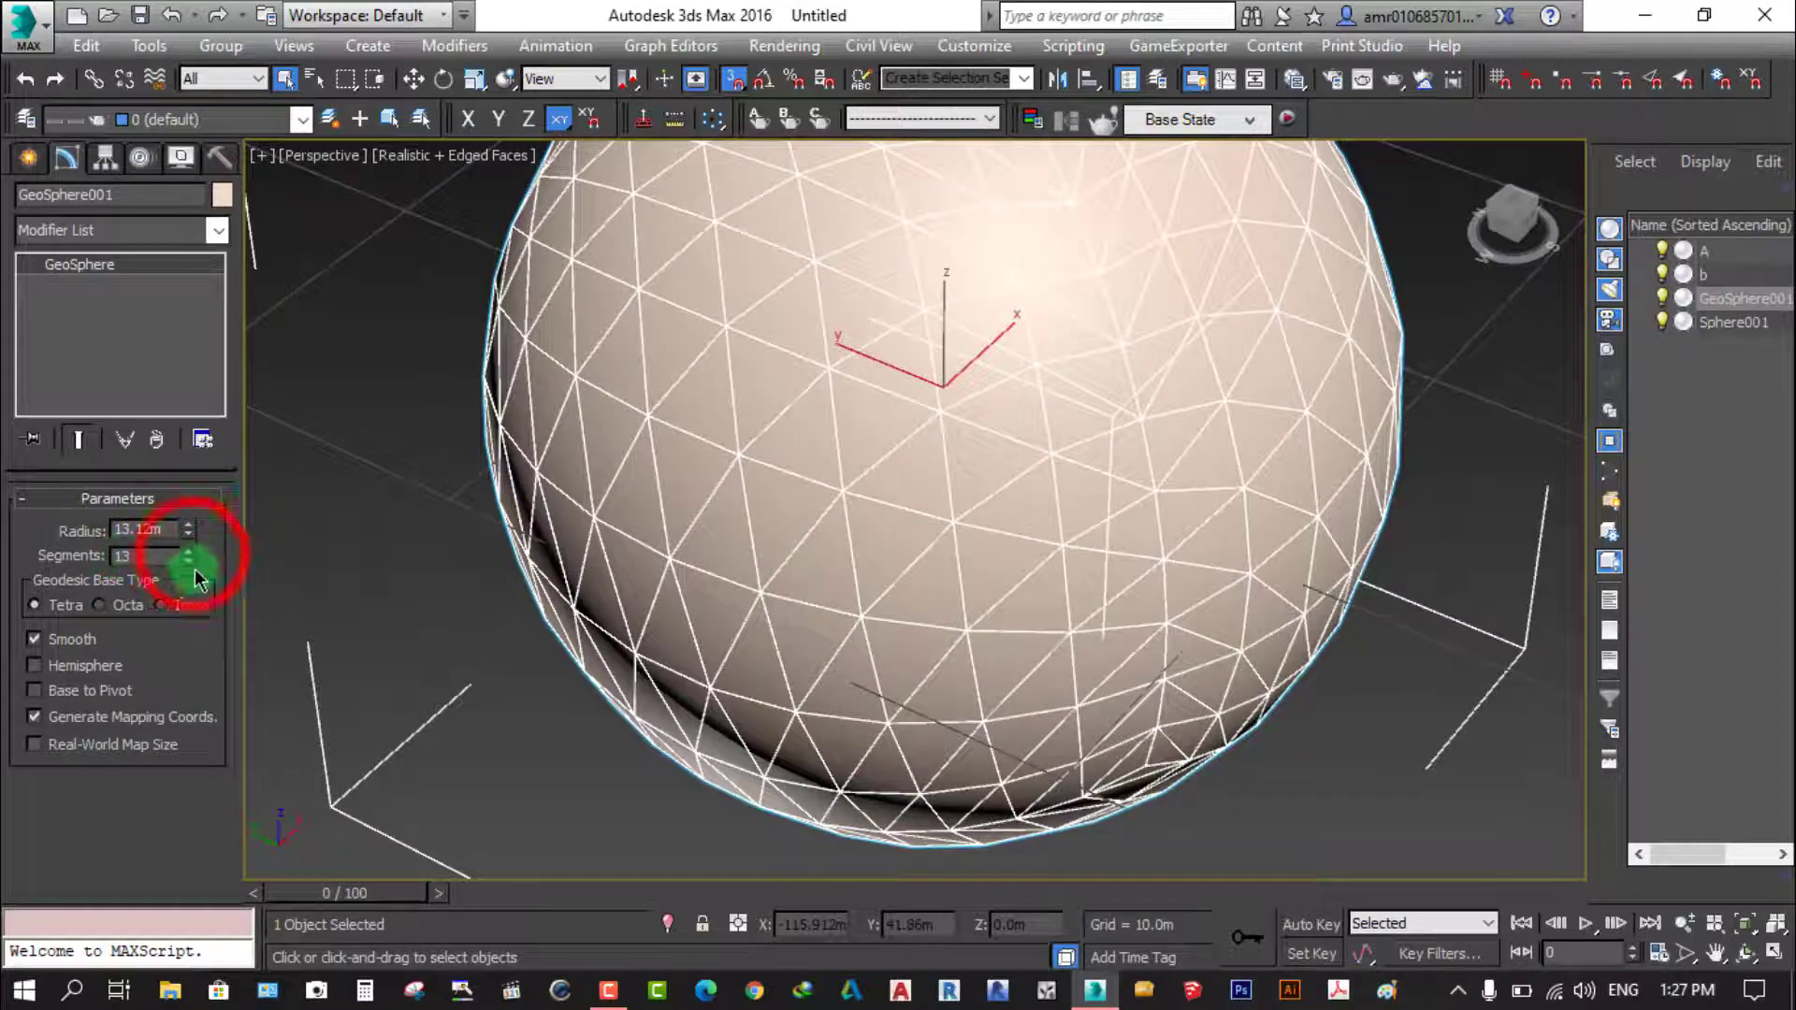
{"action": "left_click_drag", "start_coordinate": [191, 556], "coordinate": [192, 566]}
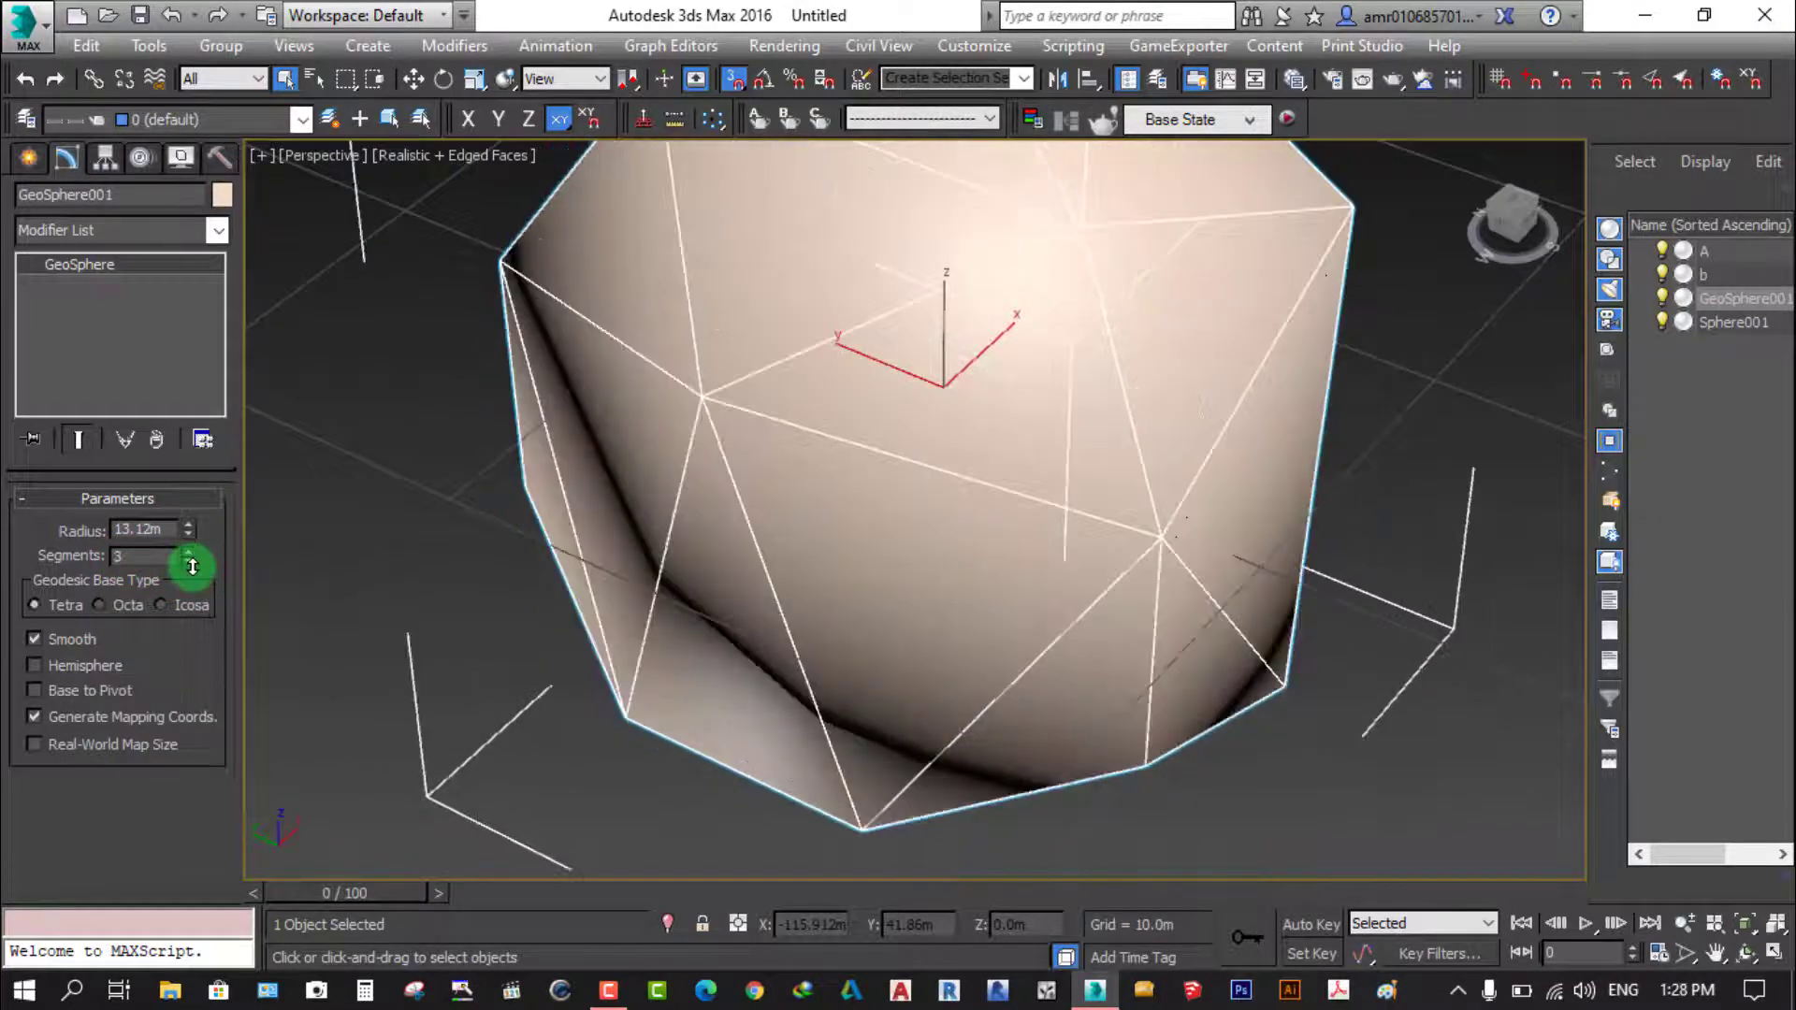
{"action": "left_click", "coordinate": [99, 605]}
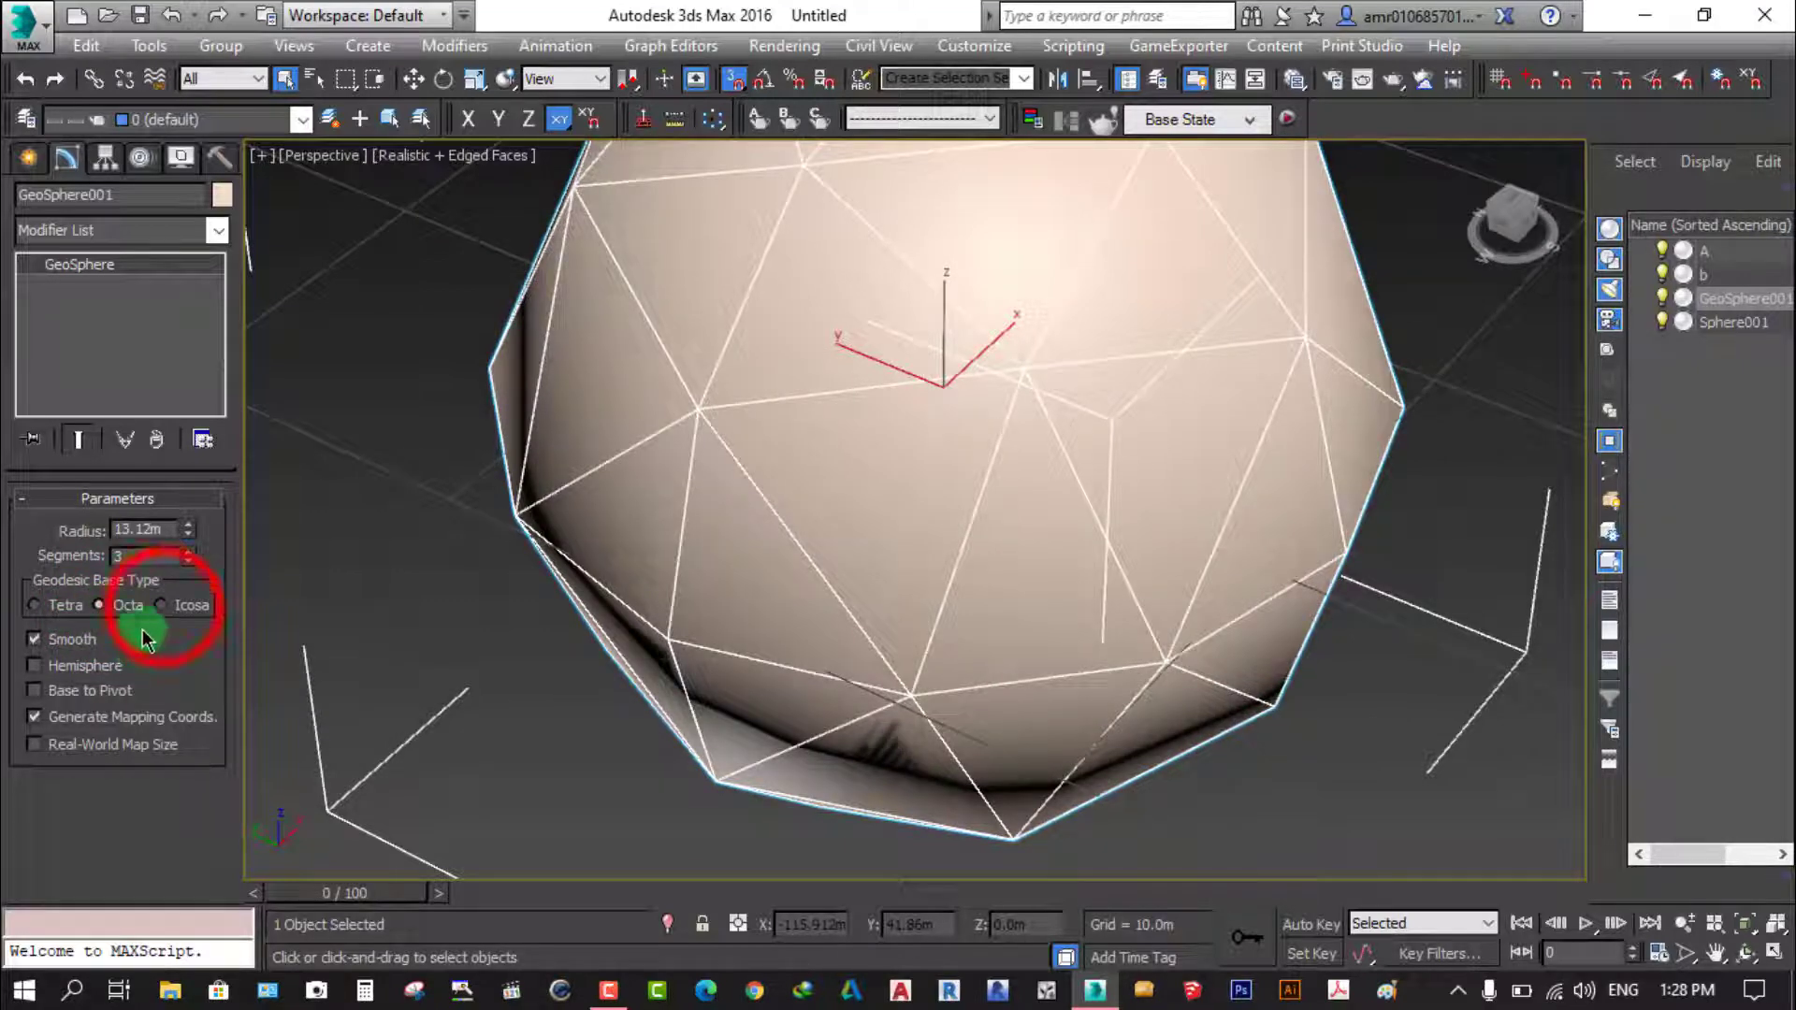
{"action": "left_click", "coordinate": [161, 605]}
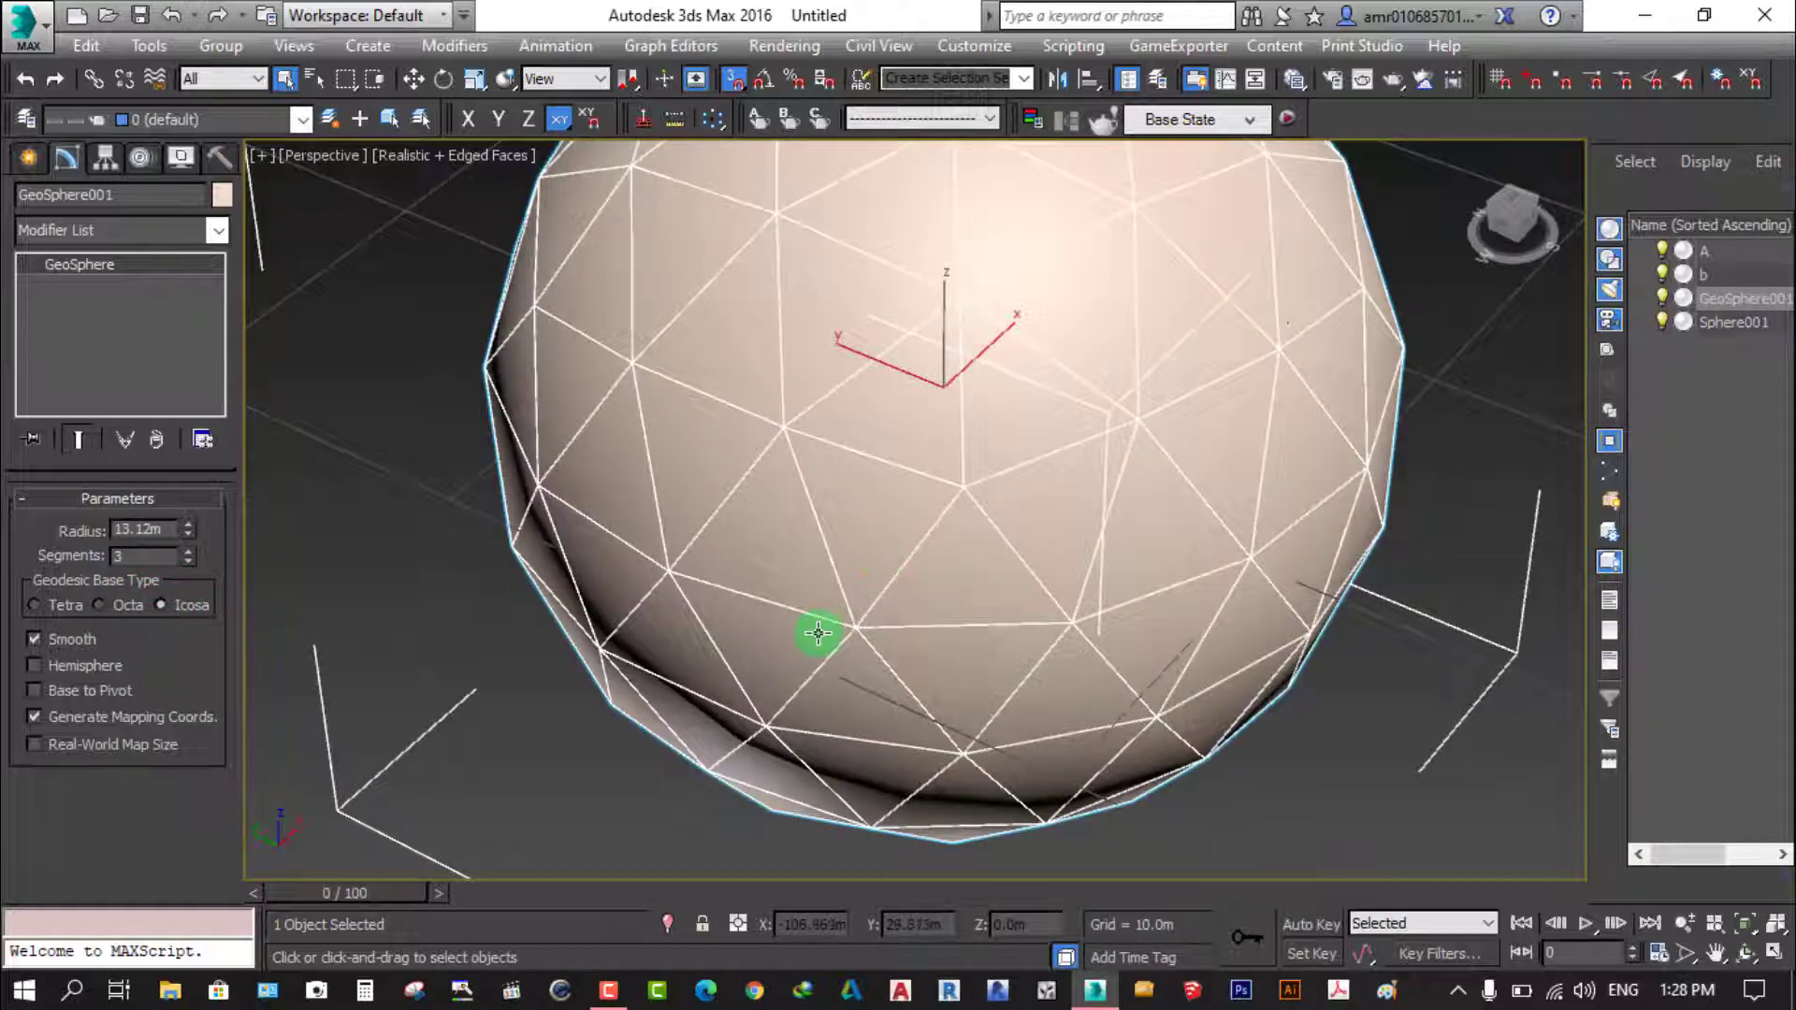
{"action": "scroll", "coordinate": [823, 629], "scroll_direction": "down", "scroll_amount": 5}
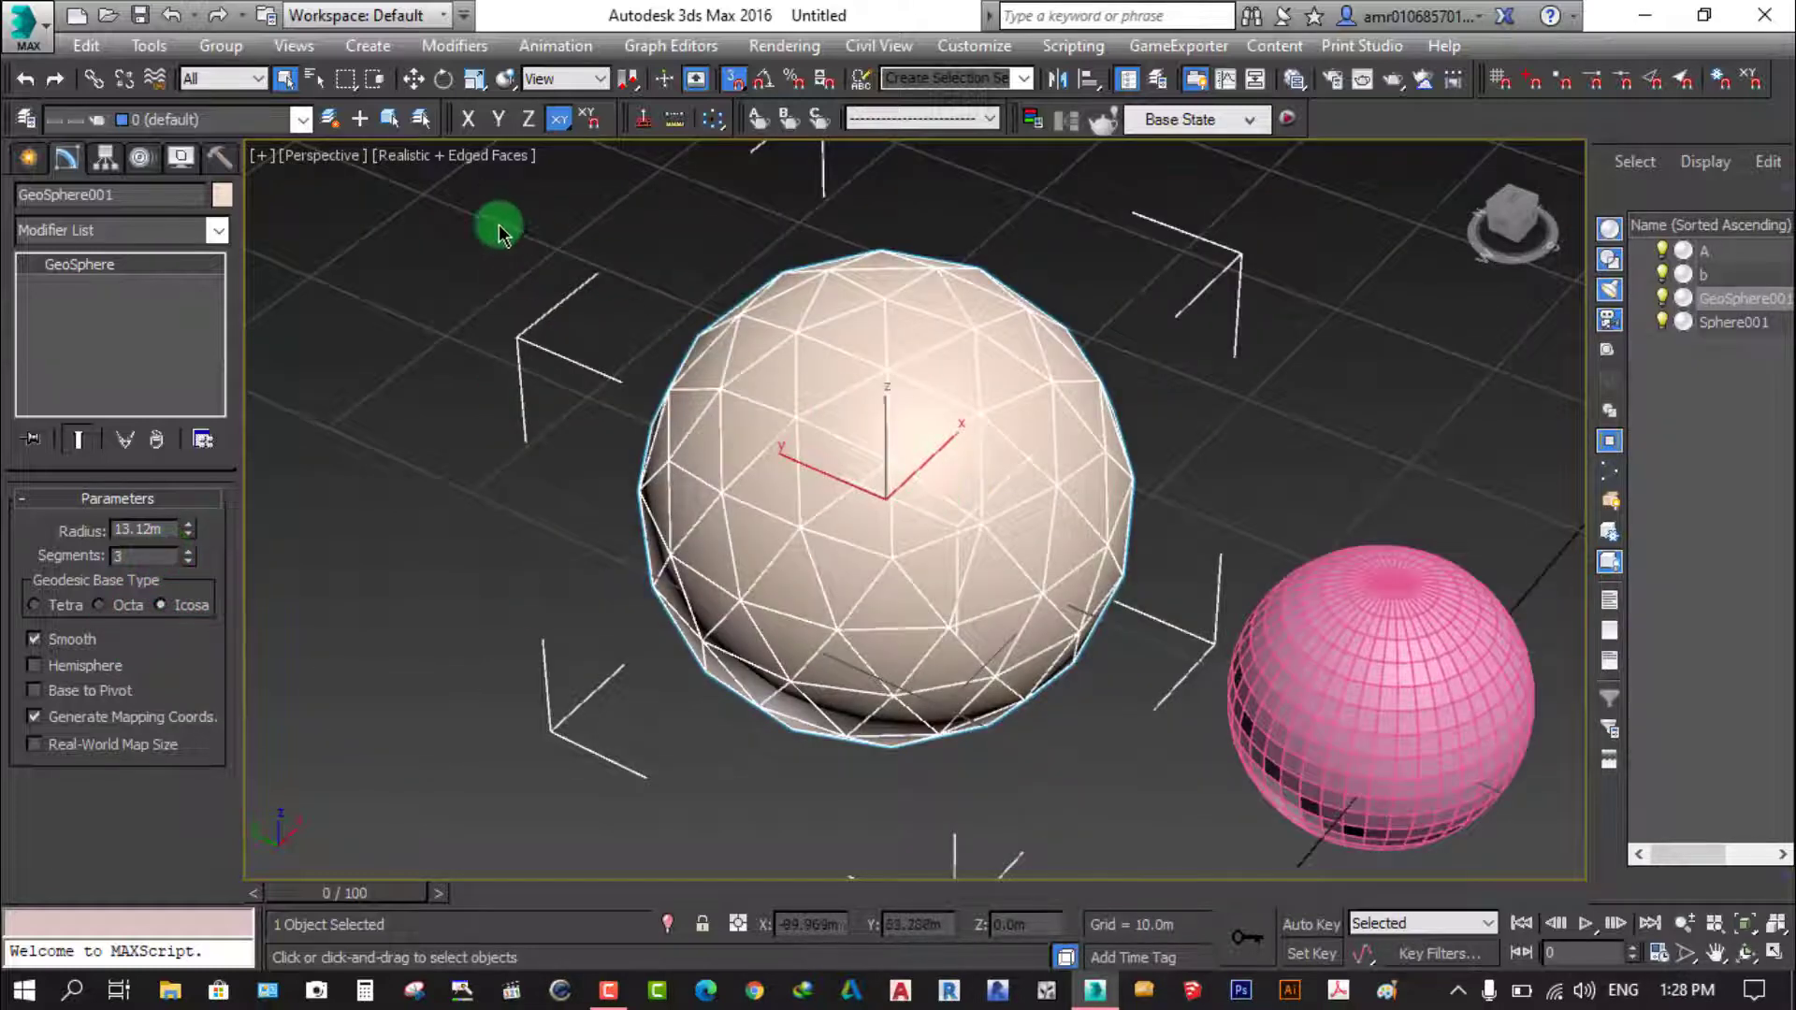
Delete the old GeoSphere and draw a new 9.845m-radius GeoSphere near the grid centre
{"action": "key", "text": "Delete"}
{"action": "left_click", "coordinate": [29, 158]}
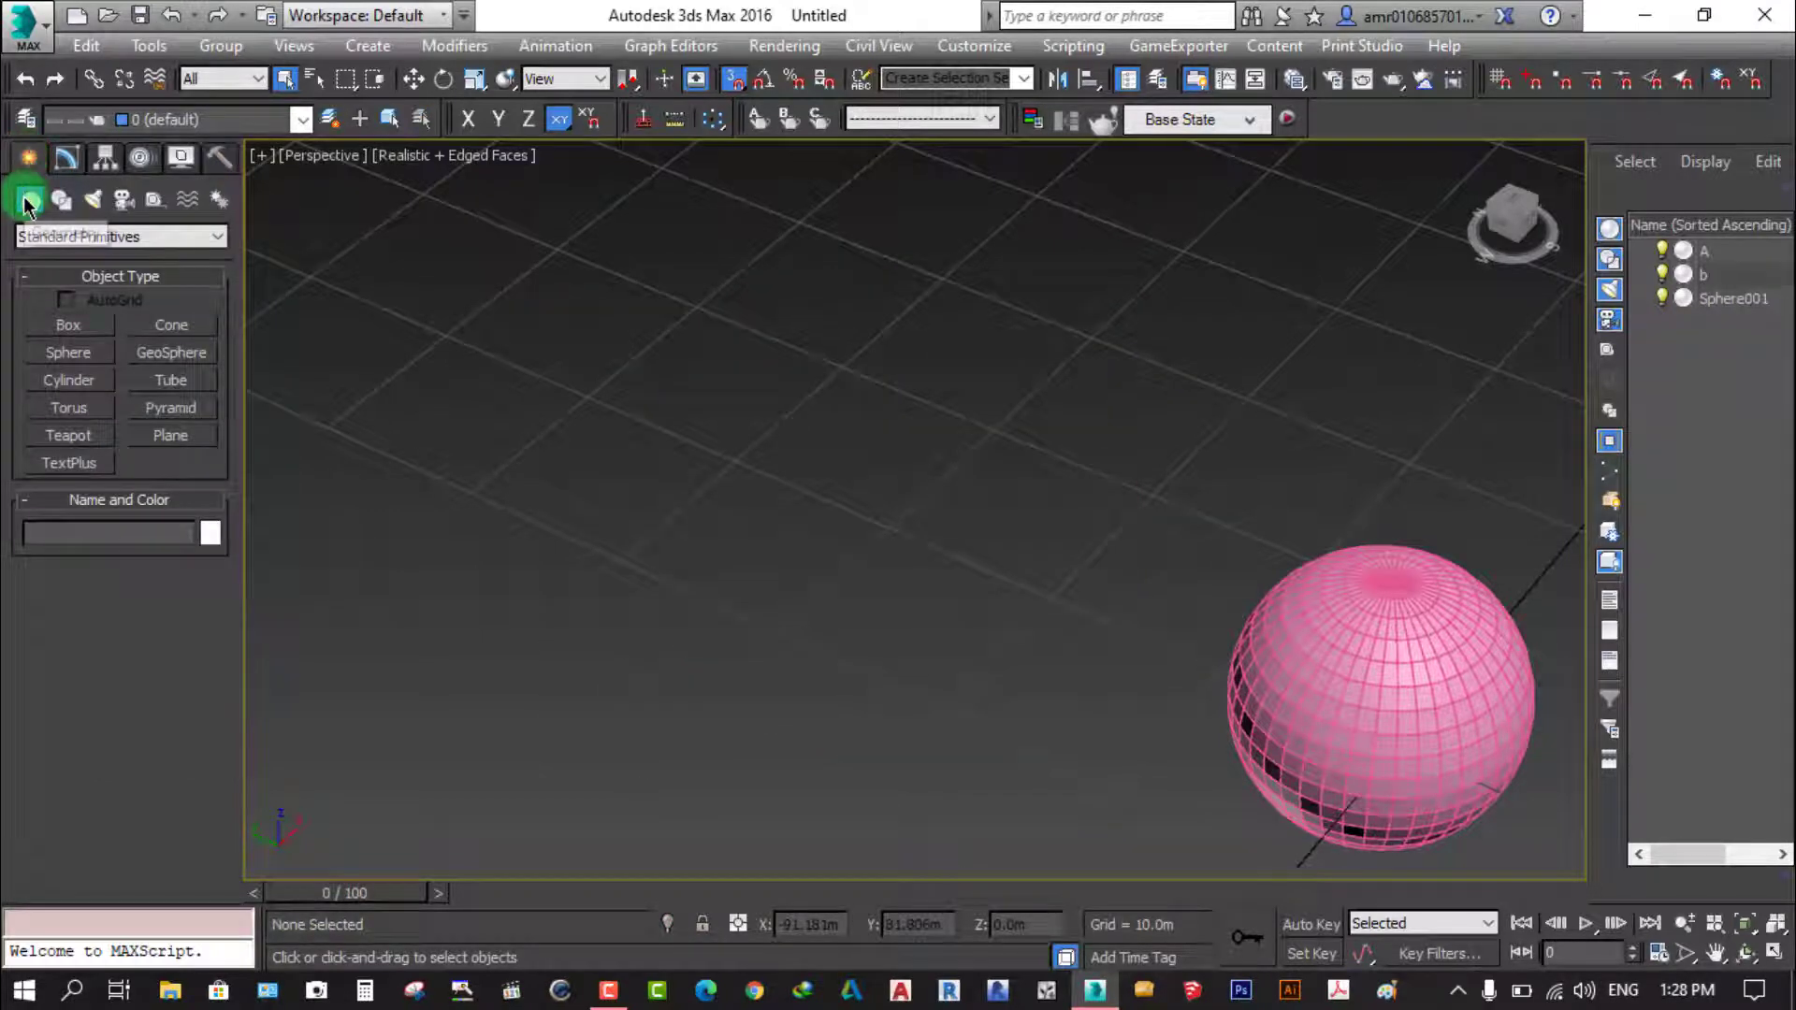
{"action": "left_click", "coordinate": [189, 361]}
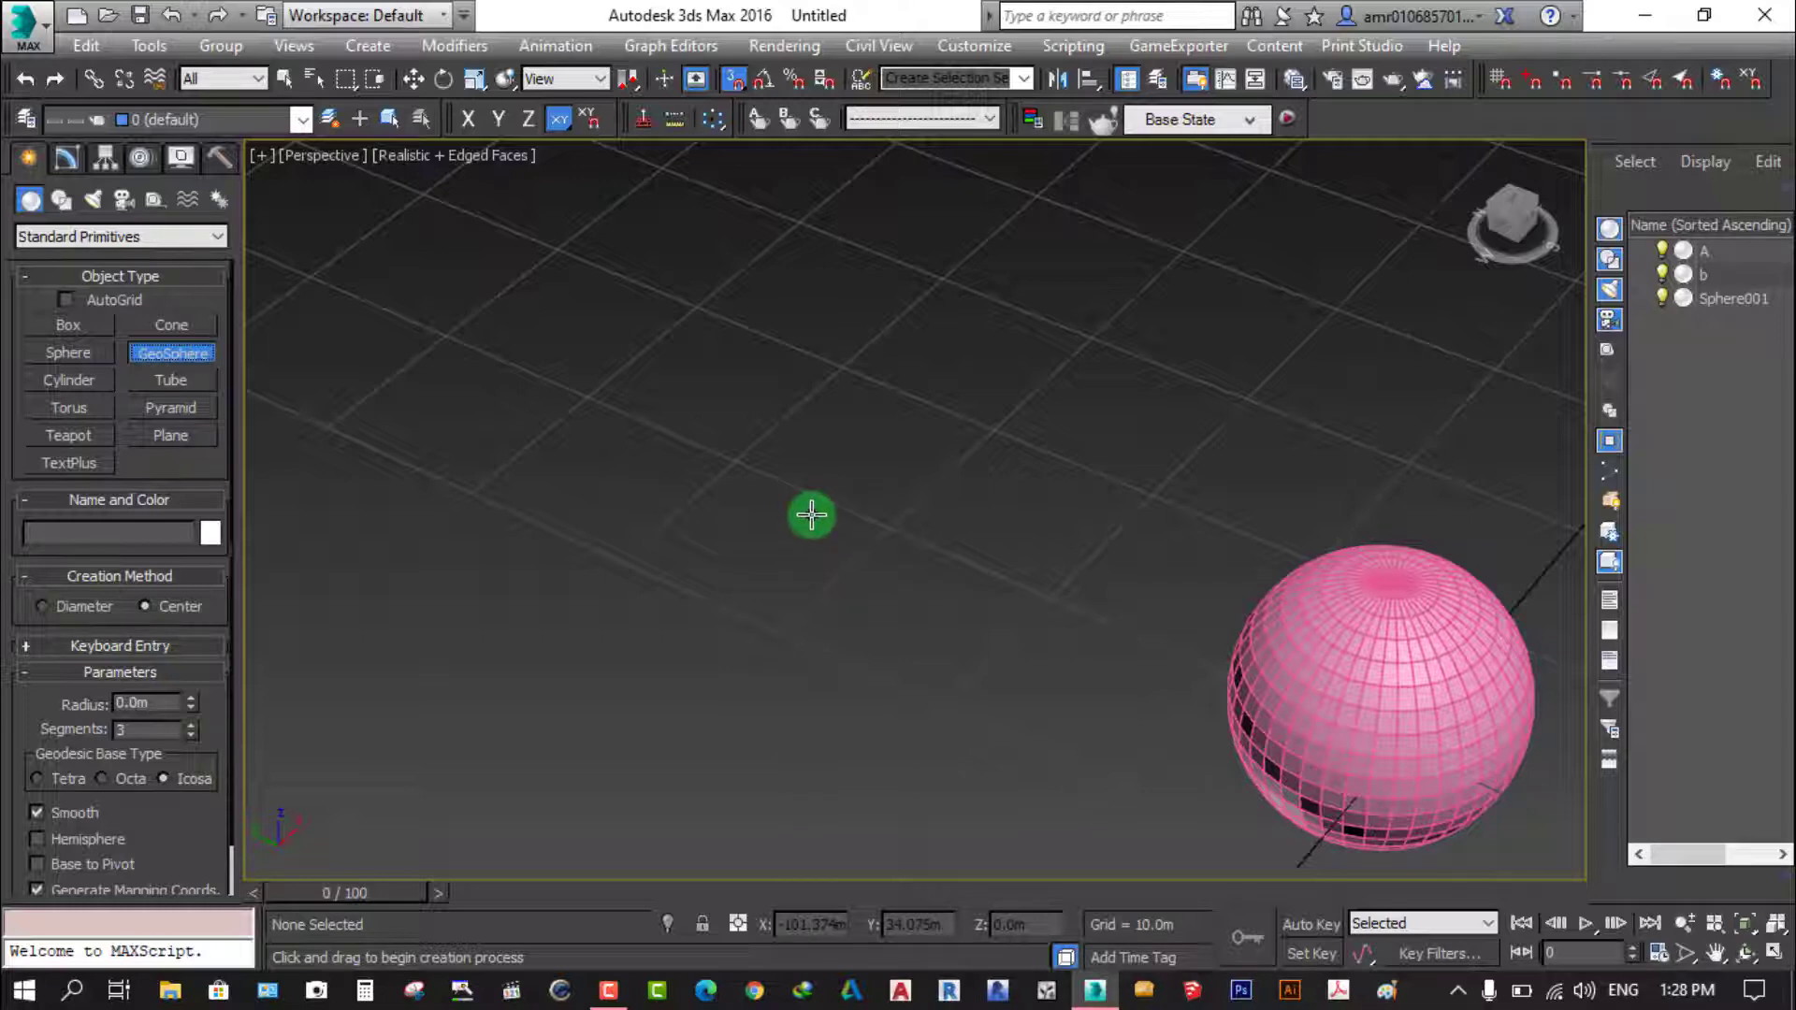
{"action": "left_click_drag", "start_coordinate": [811, 515], "coordinate": [937, 605]}
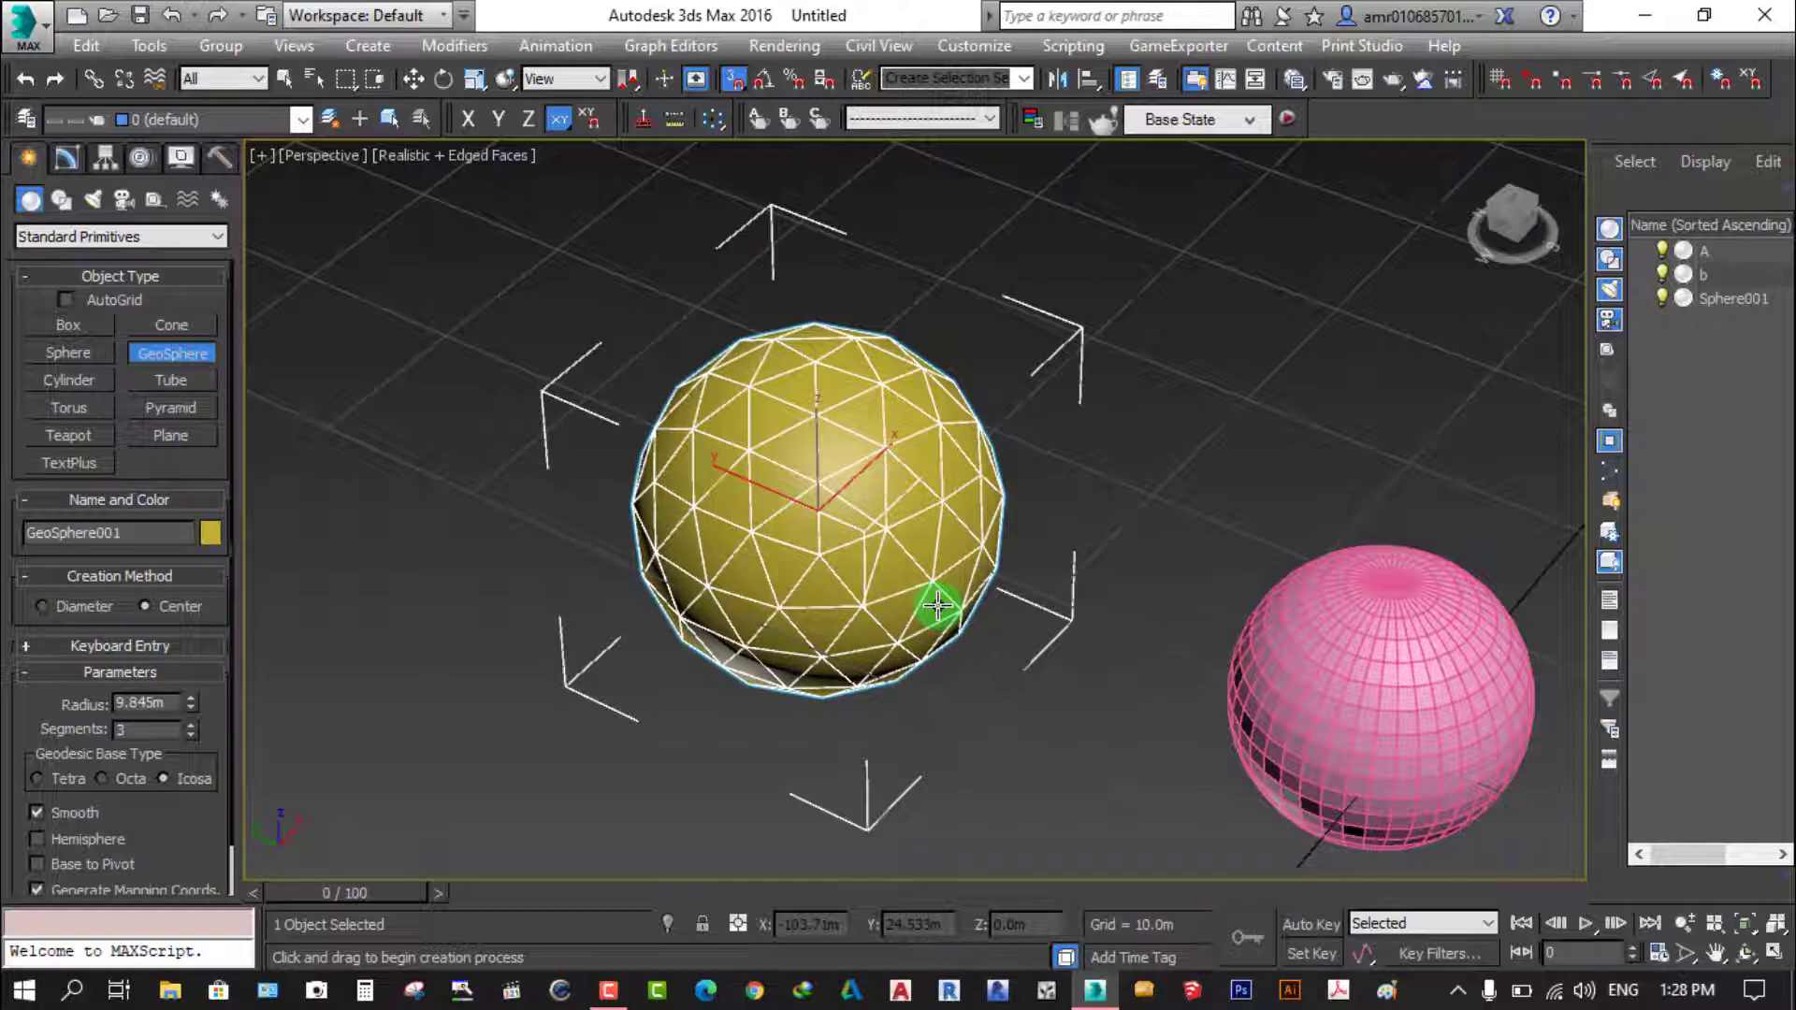
Set the new GeoSphere to an 11.518m radius with 10 segments, framed in view
{"action": "left_click", "coordinate": [65, 159]}
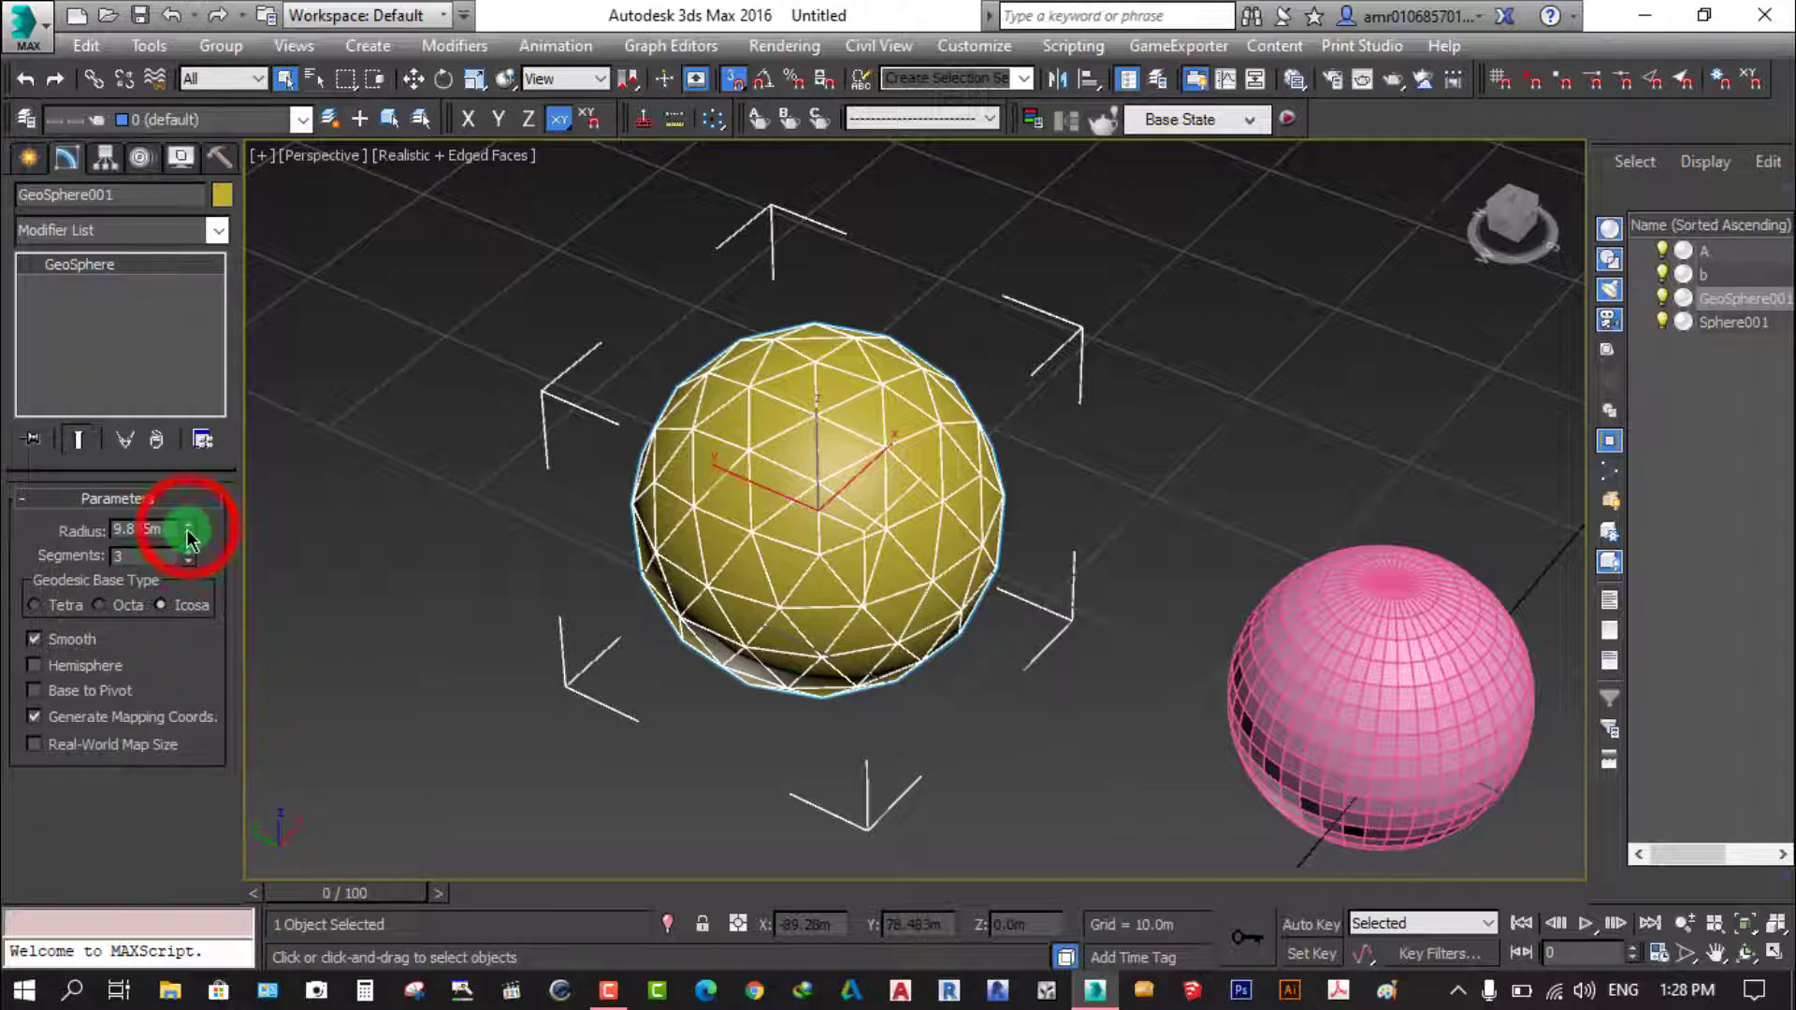
{"action": "left_click_drag", "start_coordinate": [187, 538], "coordinate": [205, 509]}
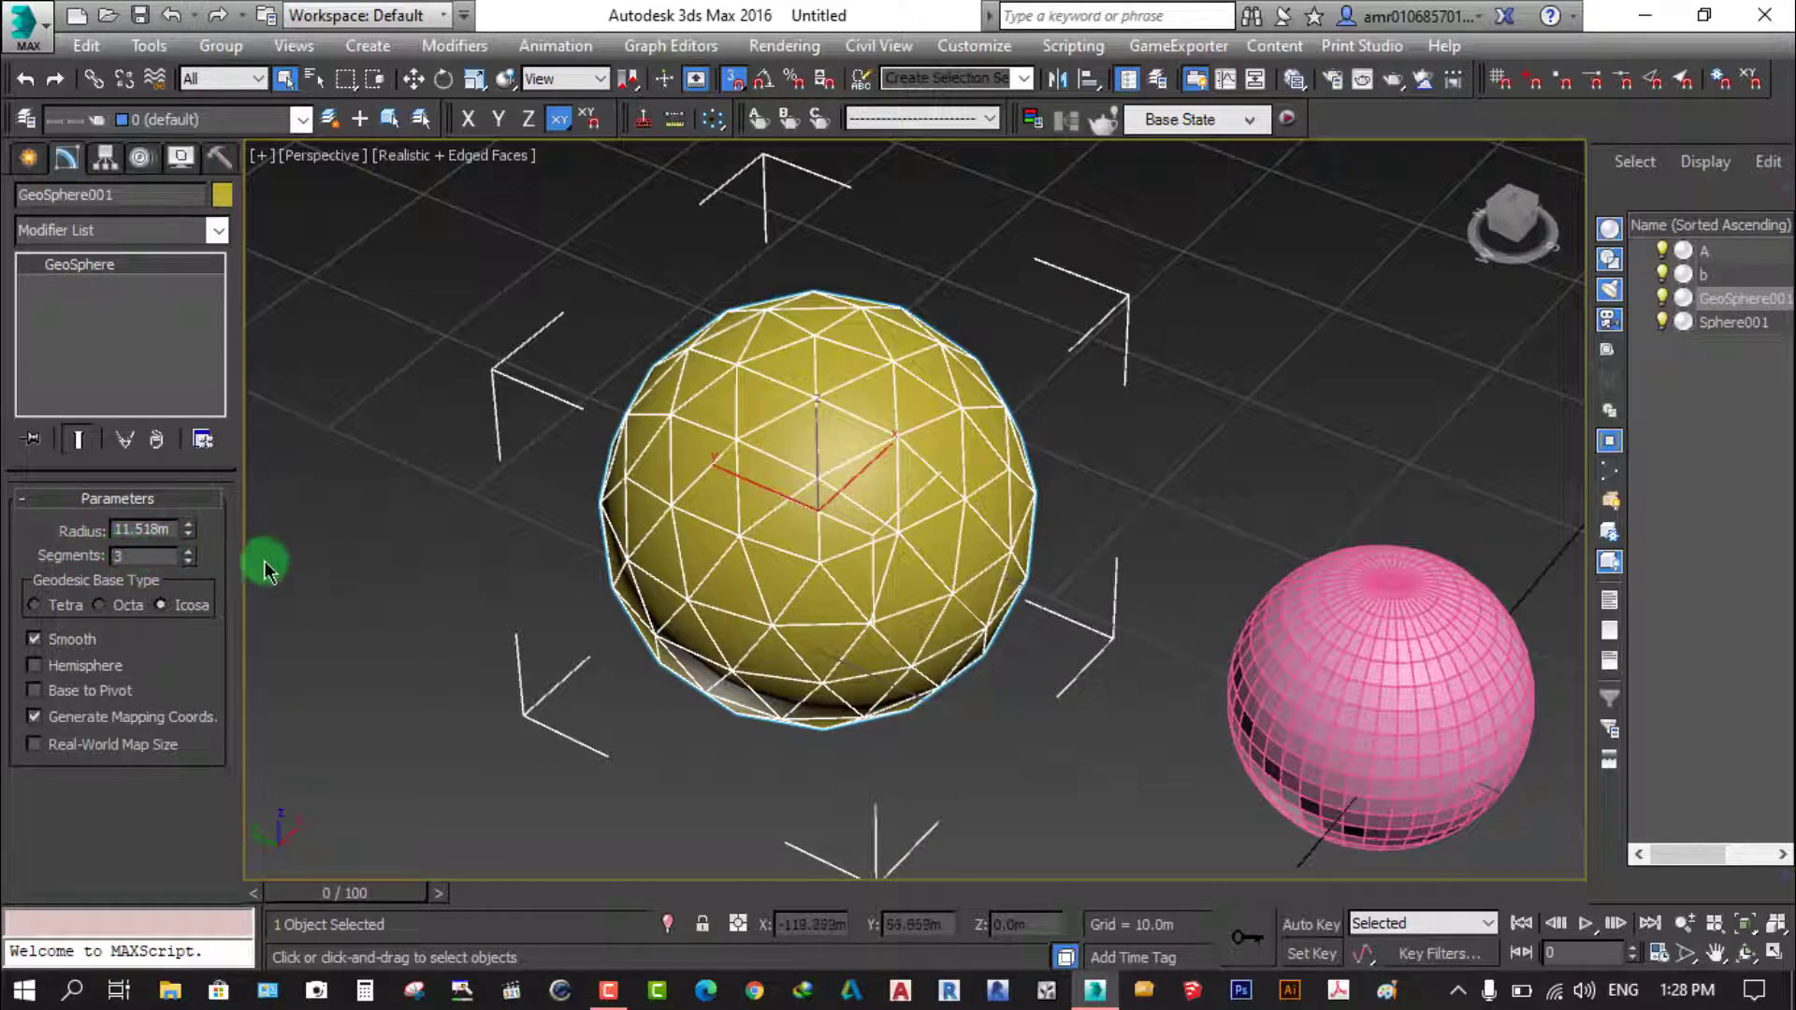
{"action": "left_click", "coordinate": [191, 559]}
{"action": "left_click_drag", "start_coordinate": [192, 559], "coordinate": [196, 547]}
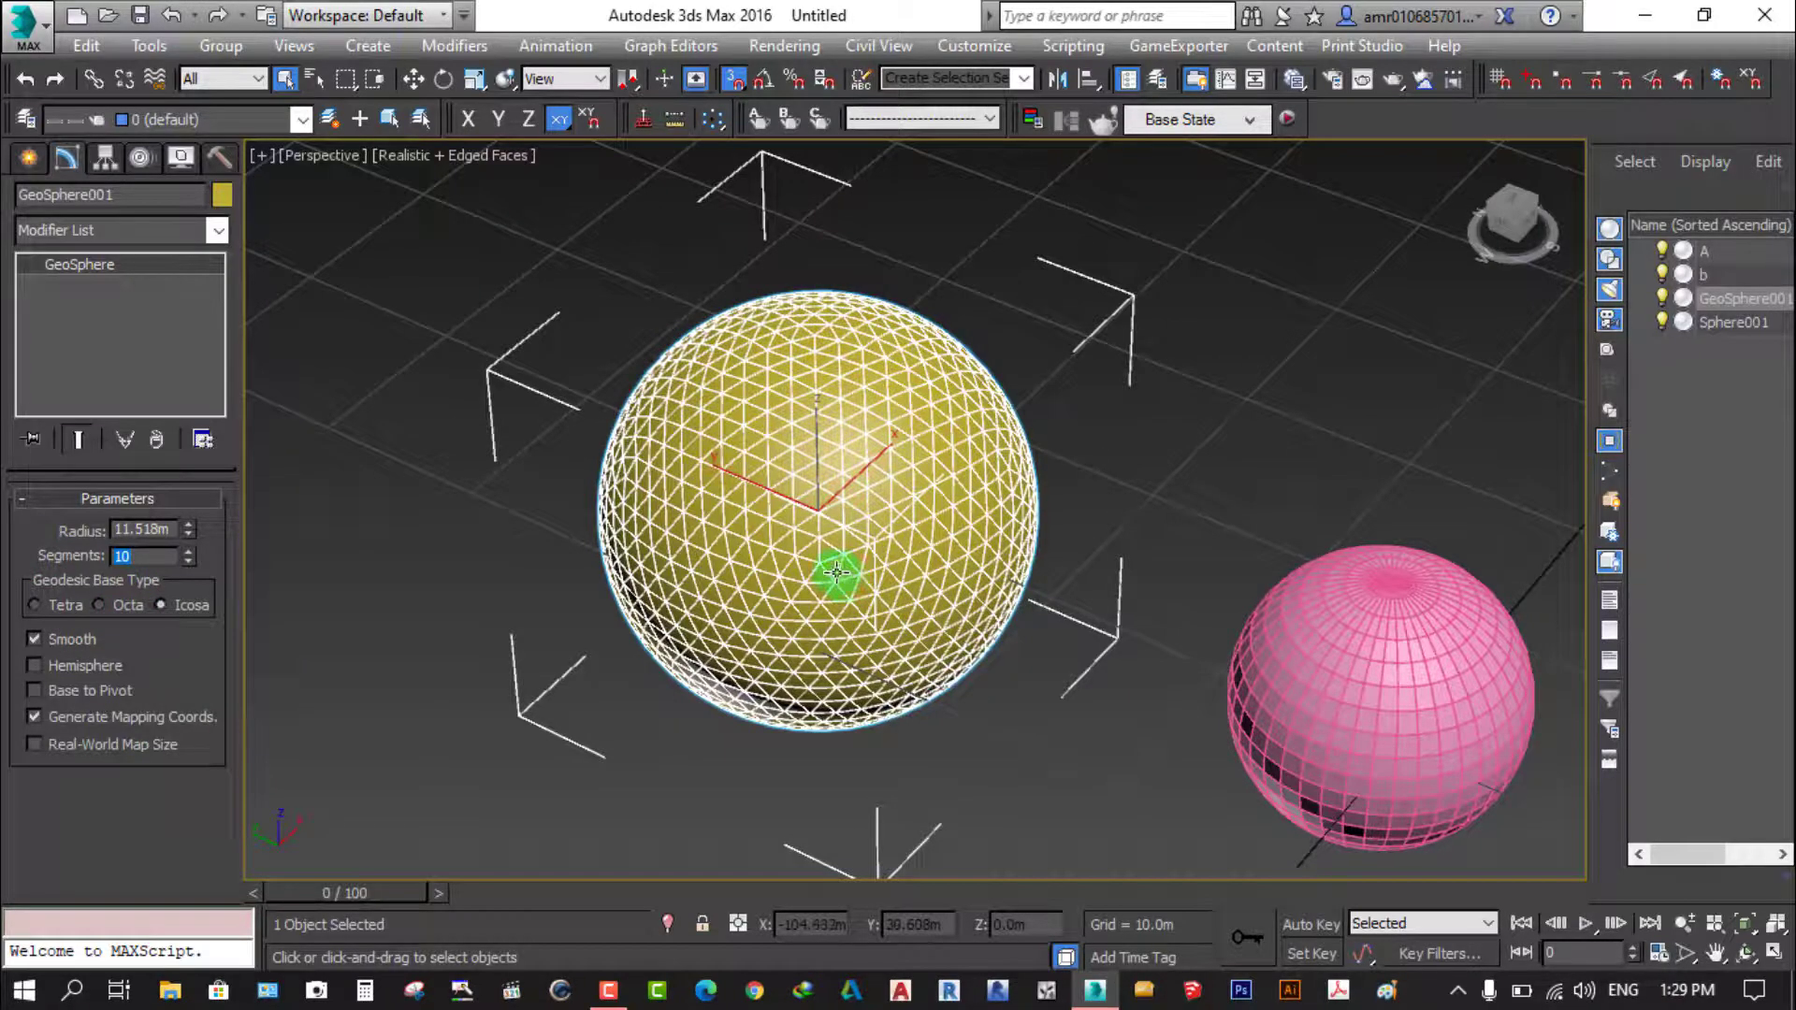
{"action": "key", "text": "z"}
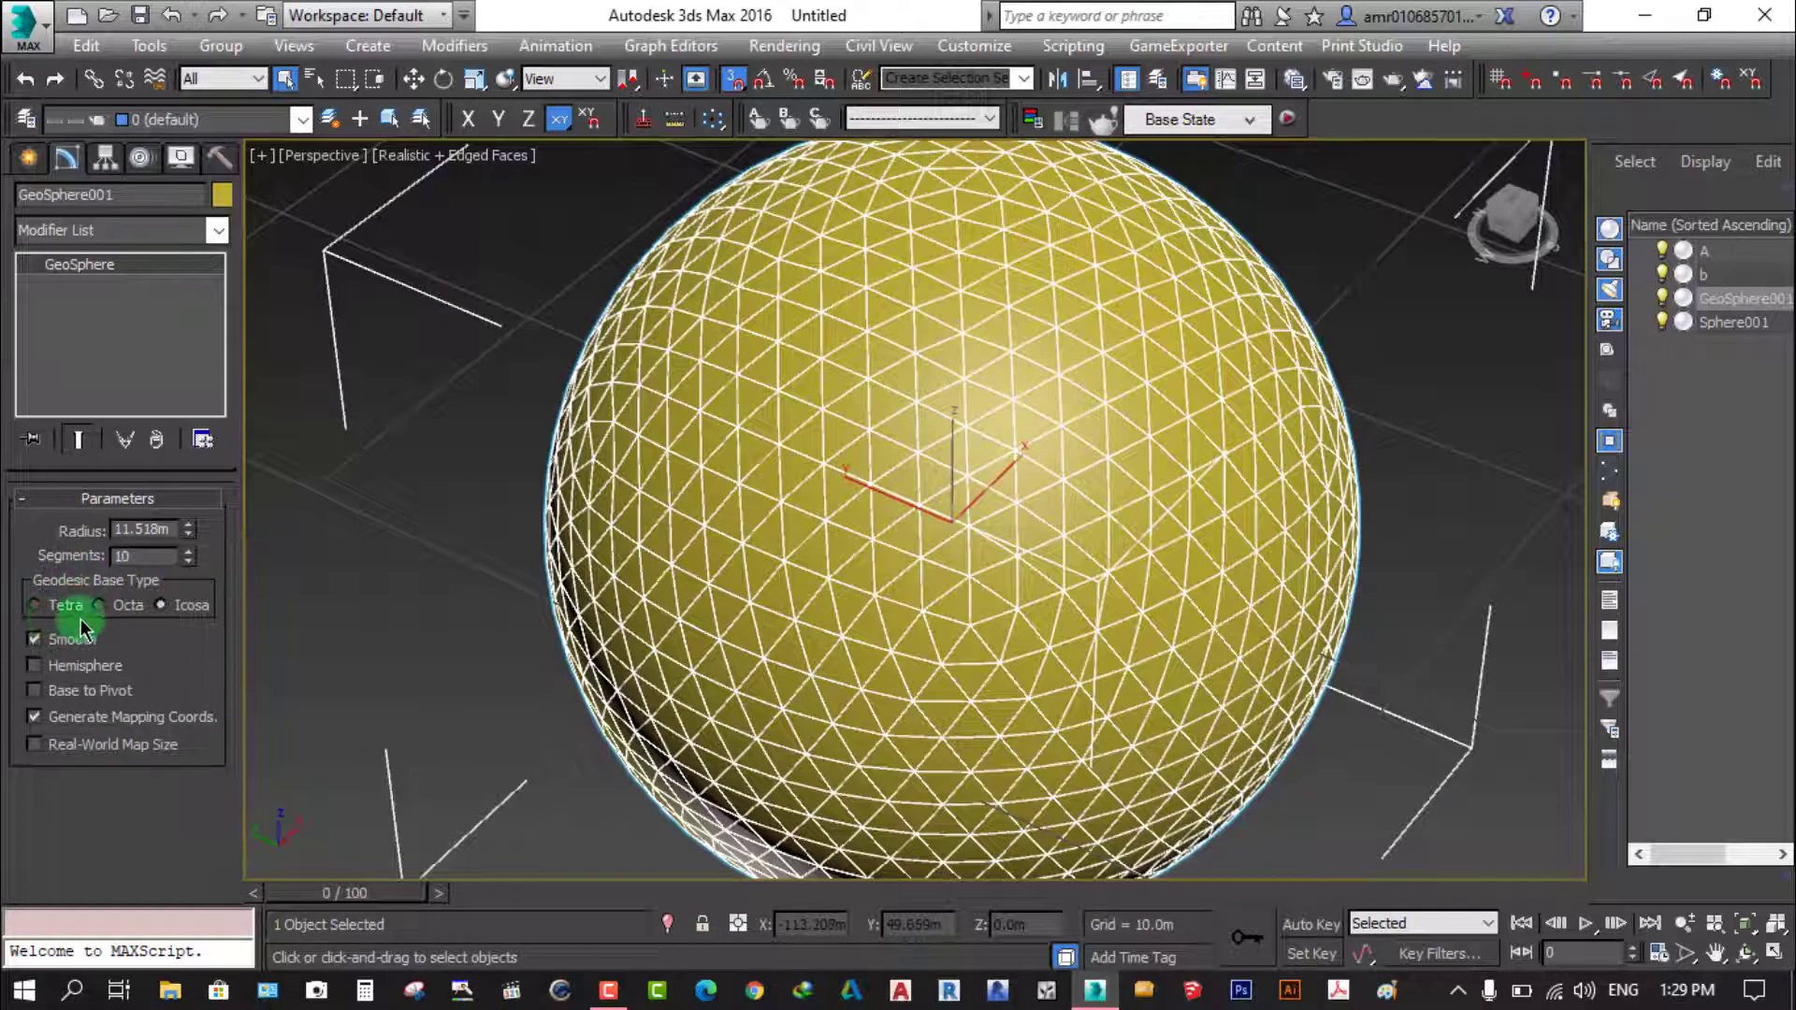
Switch the GeoSphere to the Tetra geodesic base and orbit to inspect it
{"action": "left_click", "coordinate": [187, 625]}
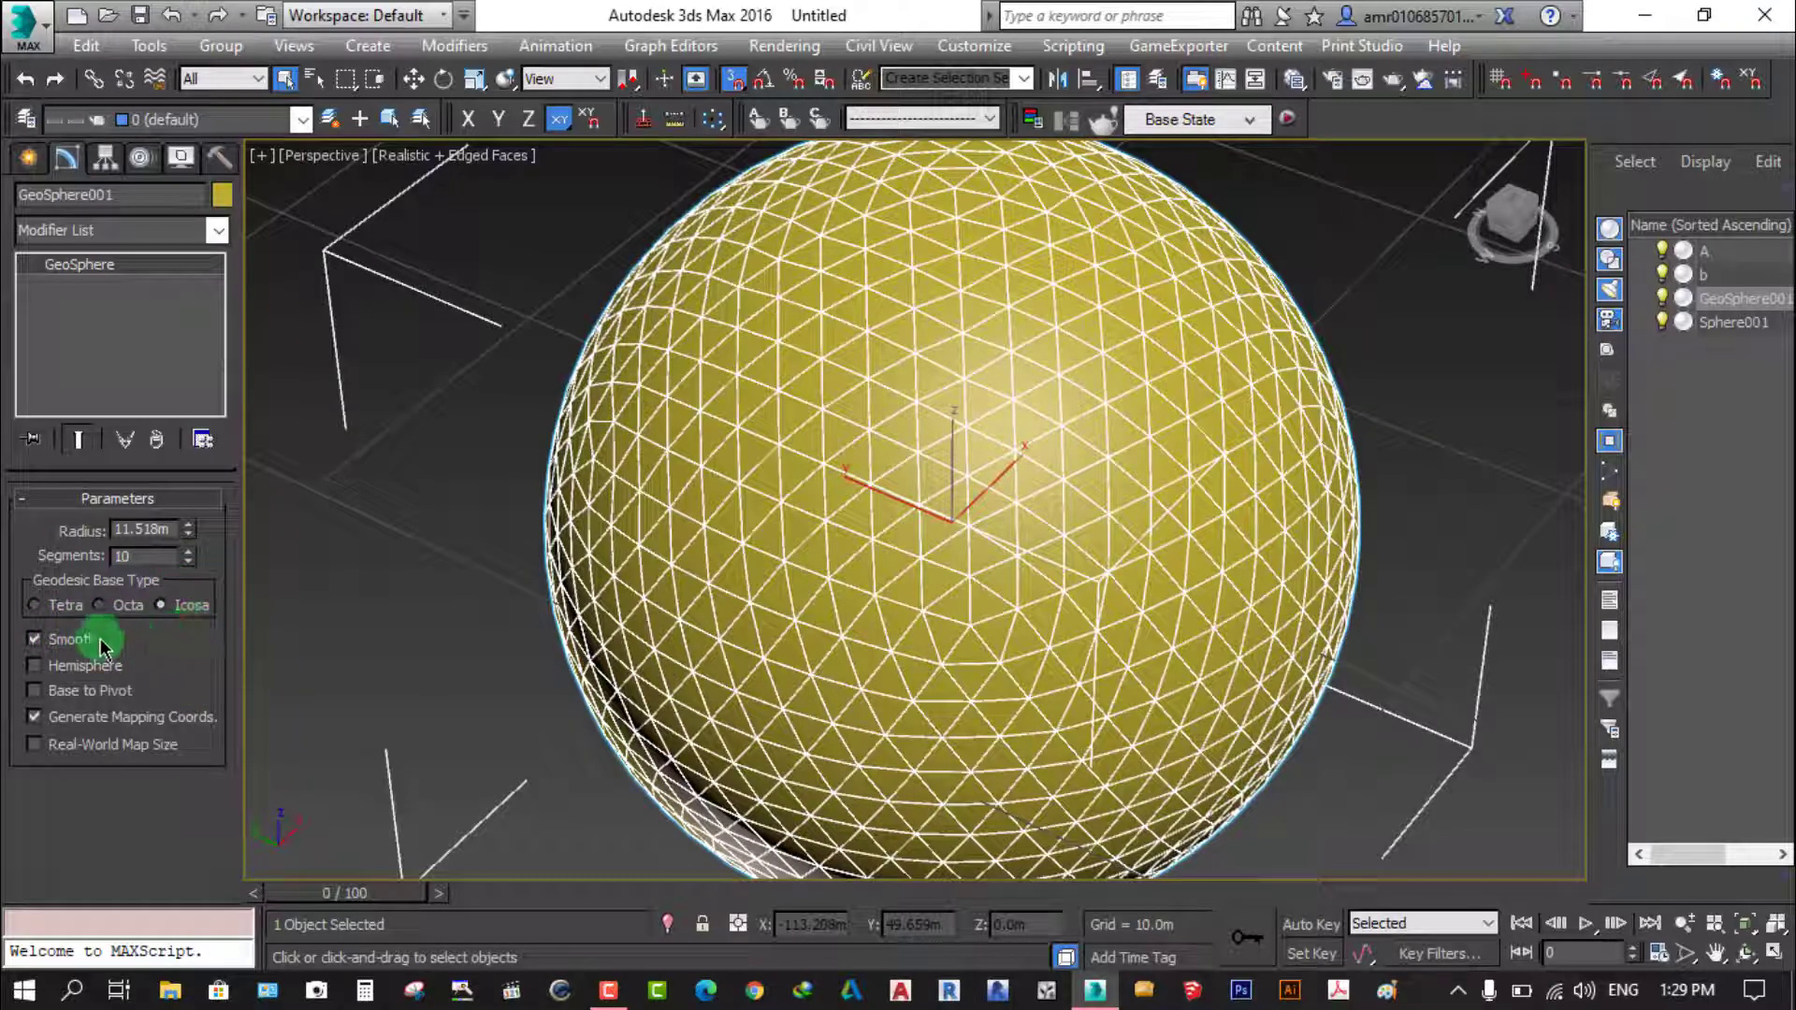
{"action": "left_click", "coordinate": [36, 608]}
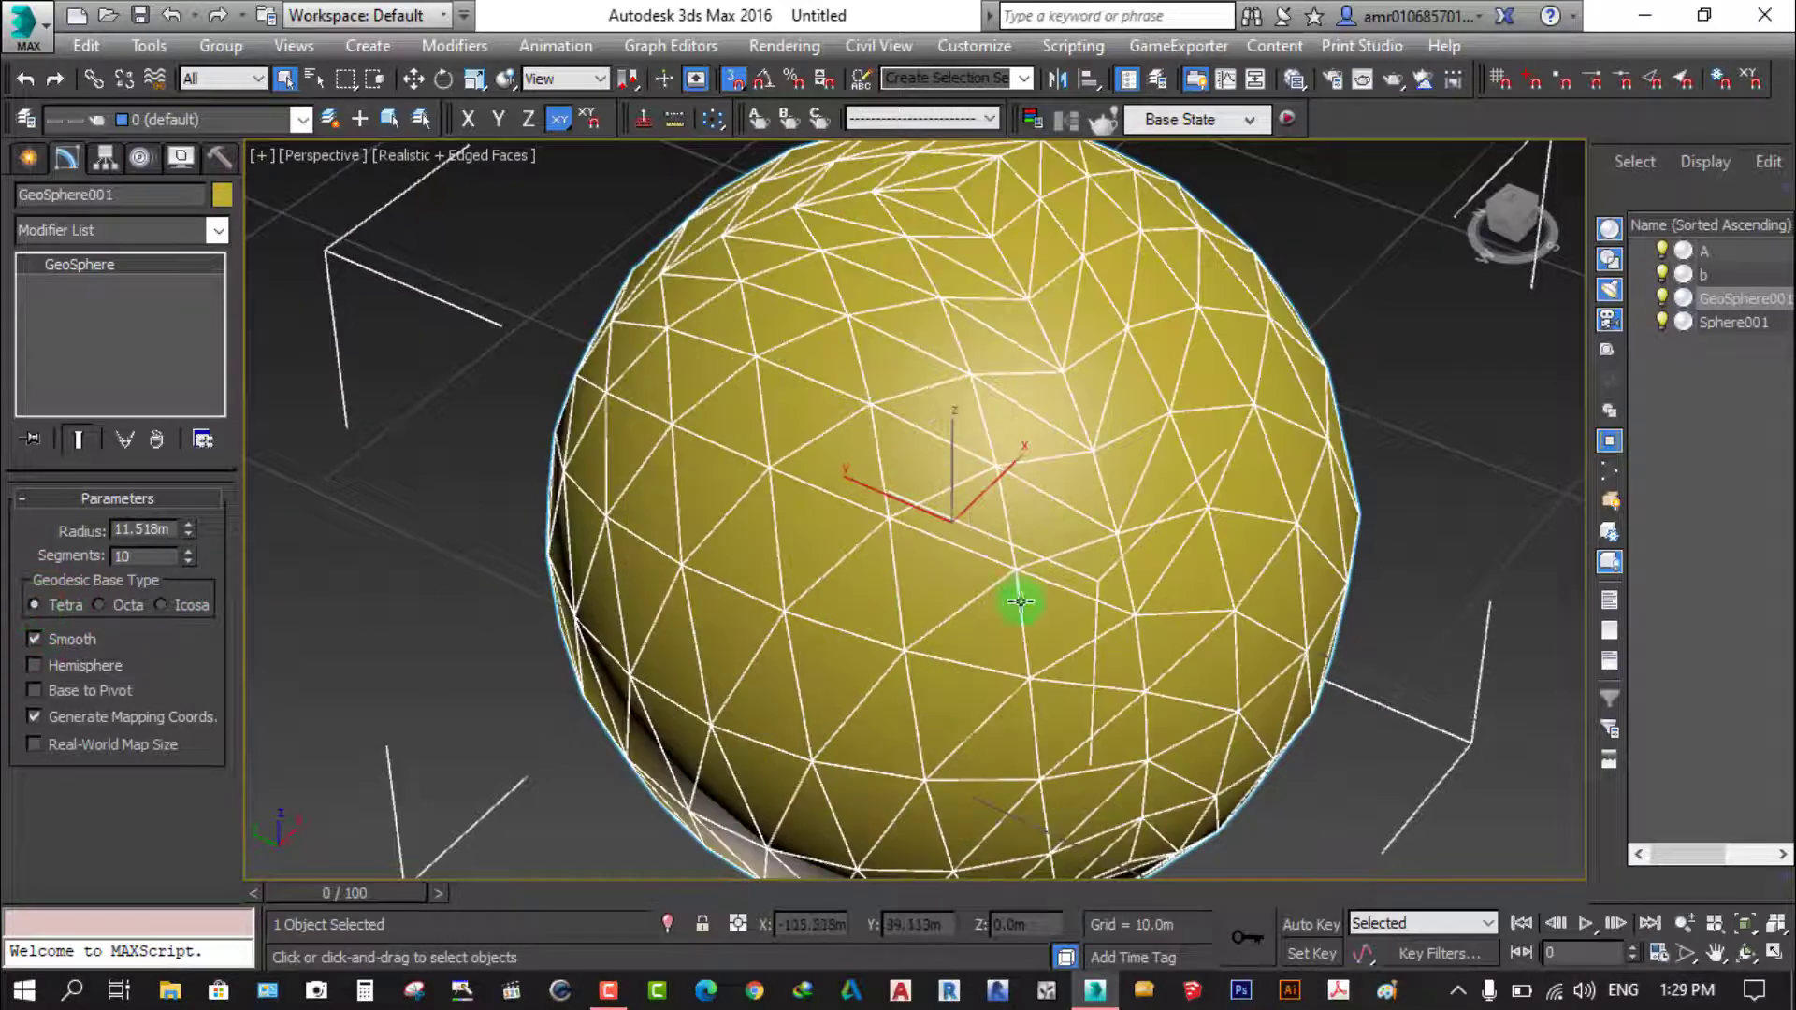
{"action": "scroll", "coordinate": [1004, 591], "scroll_direction": "down", "scroll_amount": 3}
{"action": "scroll", "coordinate": [974, 609], "scroll_direction": "up", "scroll_amount": 3}
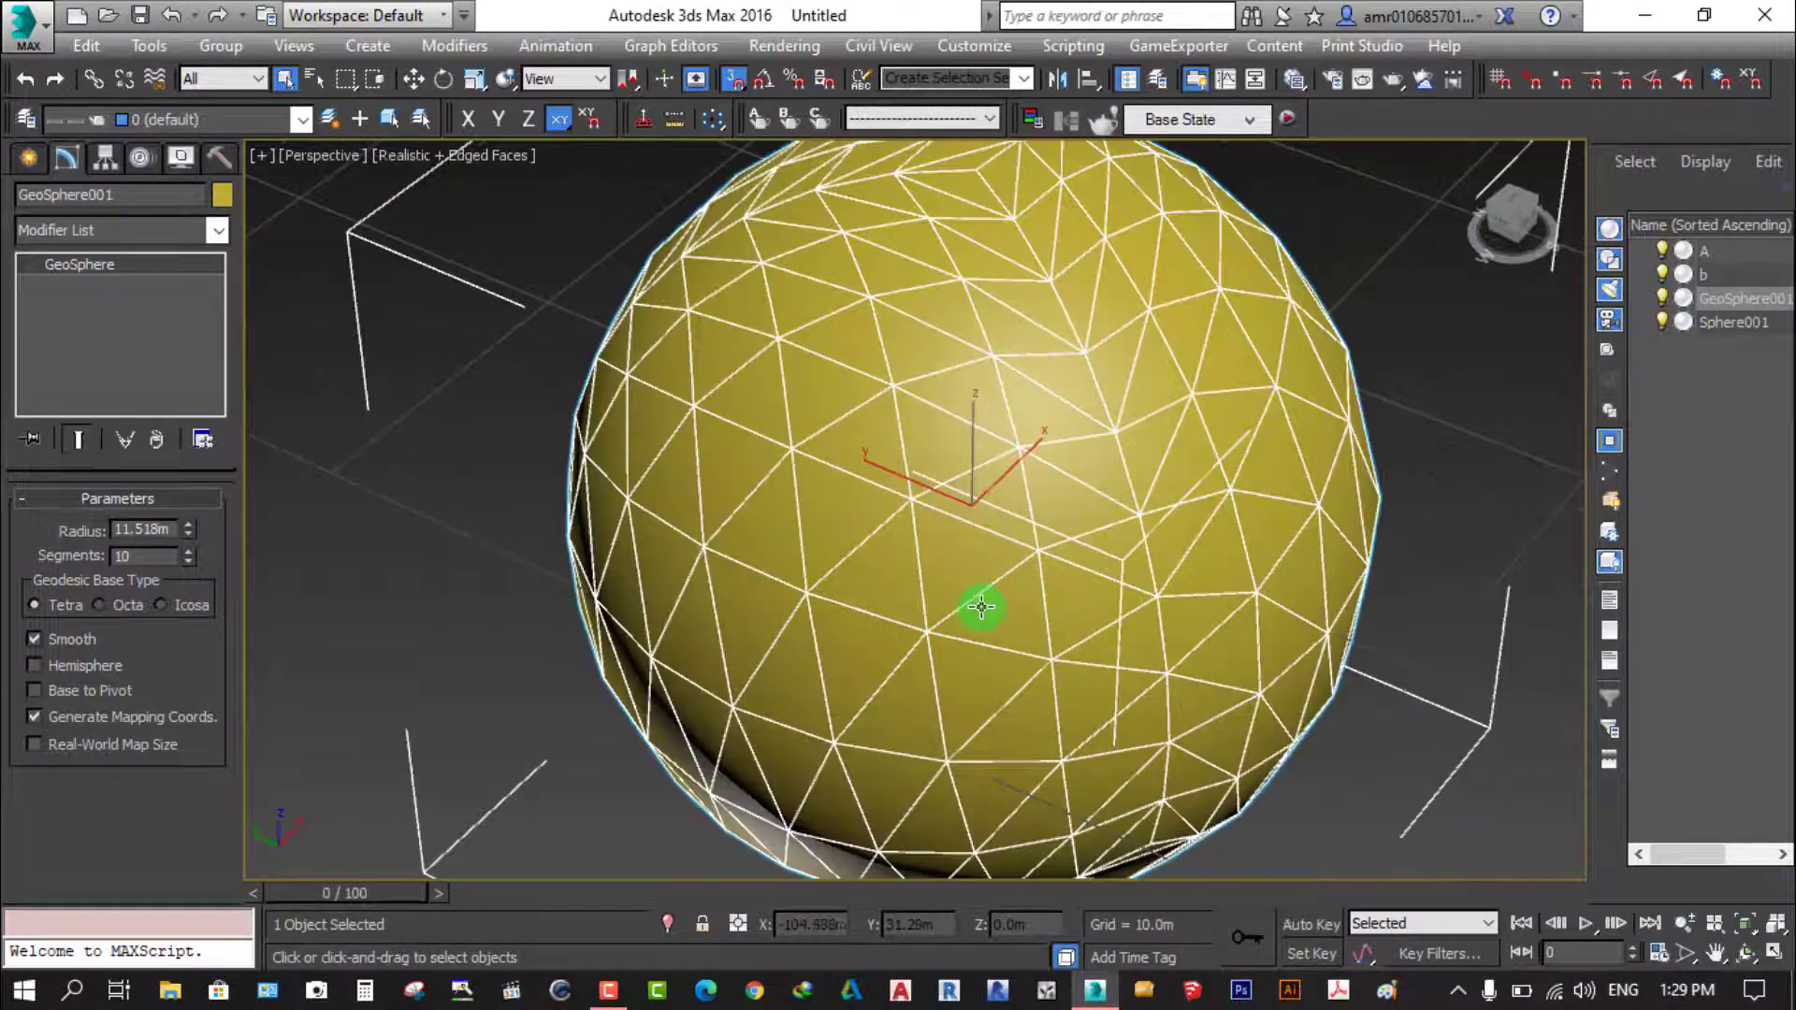
{"action": "mouse_move", "coordinate": [988, 621]}
{"action": "middle_mouse_down", "text": "alt"}
{"action": "mouse_move", "coordinate": [1141, 411]}
{"action": "mouse_move", "coordinate": [1155, 601]}
{"action": "middle_mouse_up", "text": "alt"}
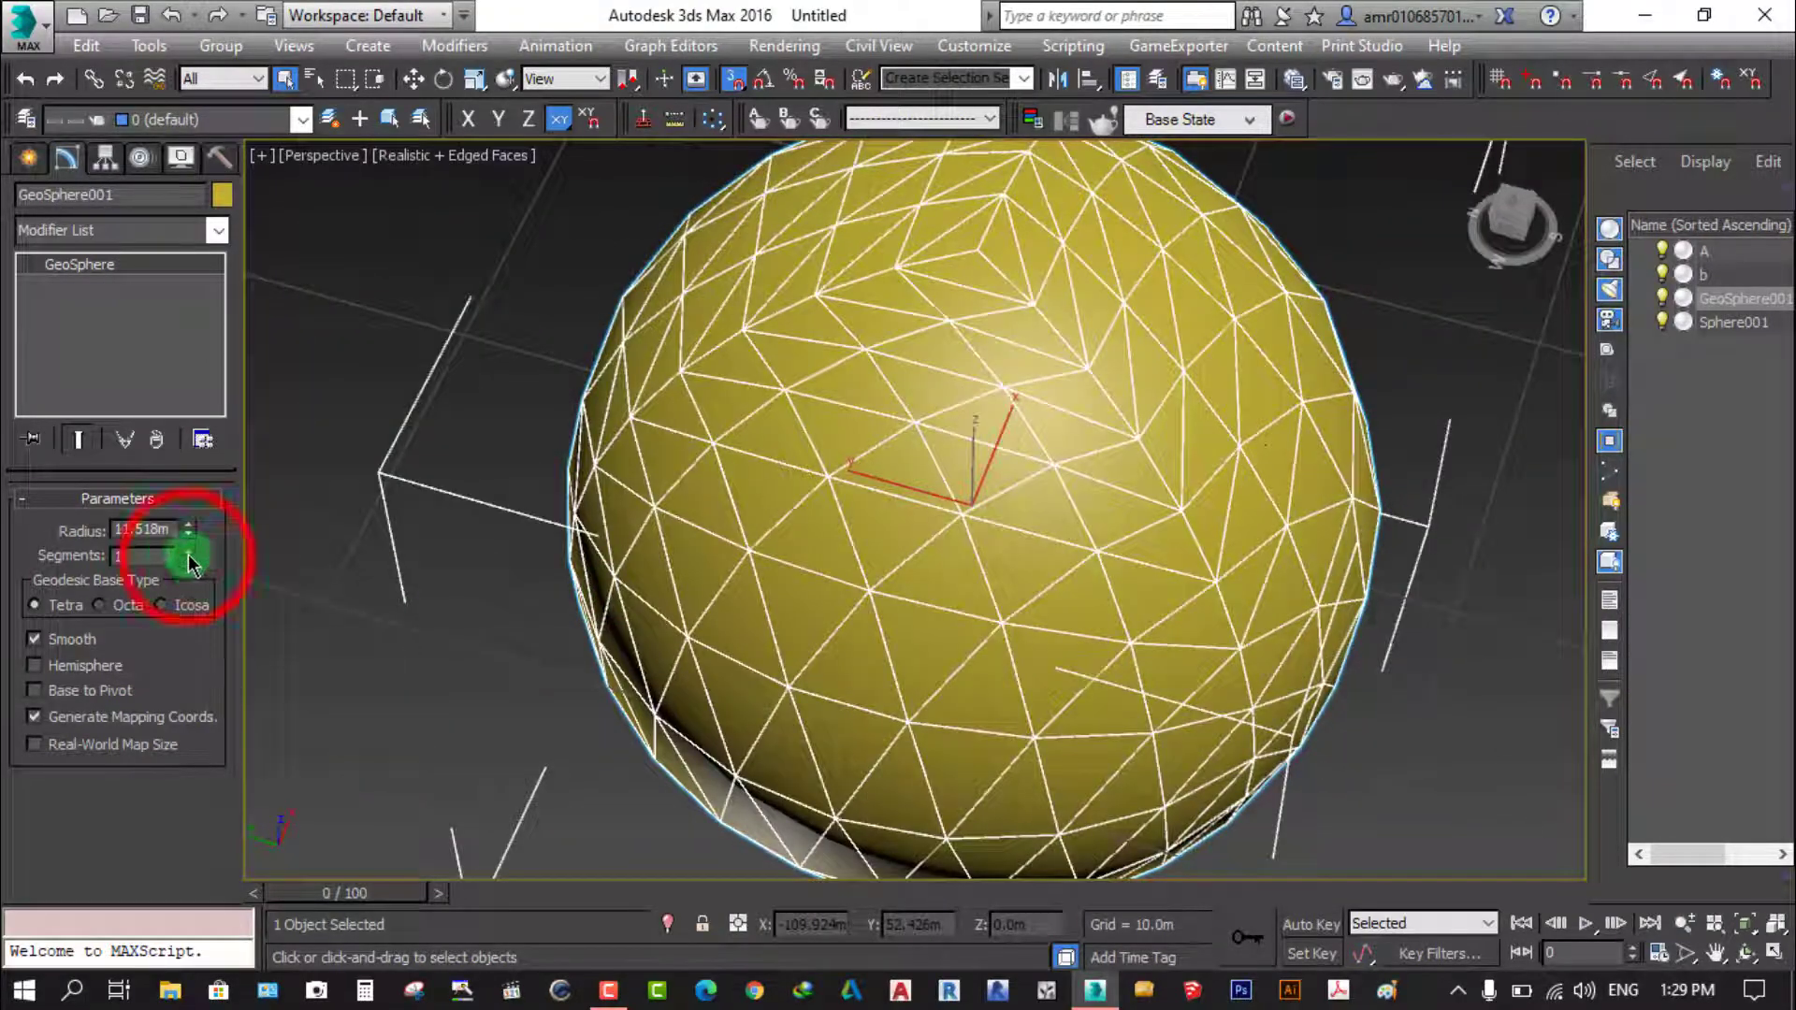
Reduce the GeoSphere to 1 segment and compare the Octa and Tetra forms while orbiting
{"action": "left_click_drag", "start_coordinate": [187, 559], "coordinate": [193, 575]}
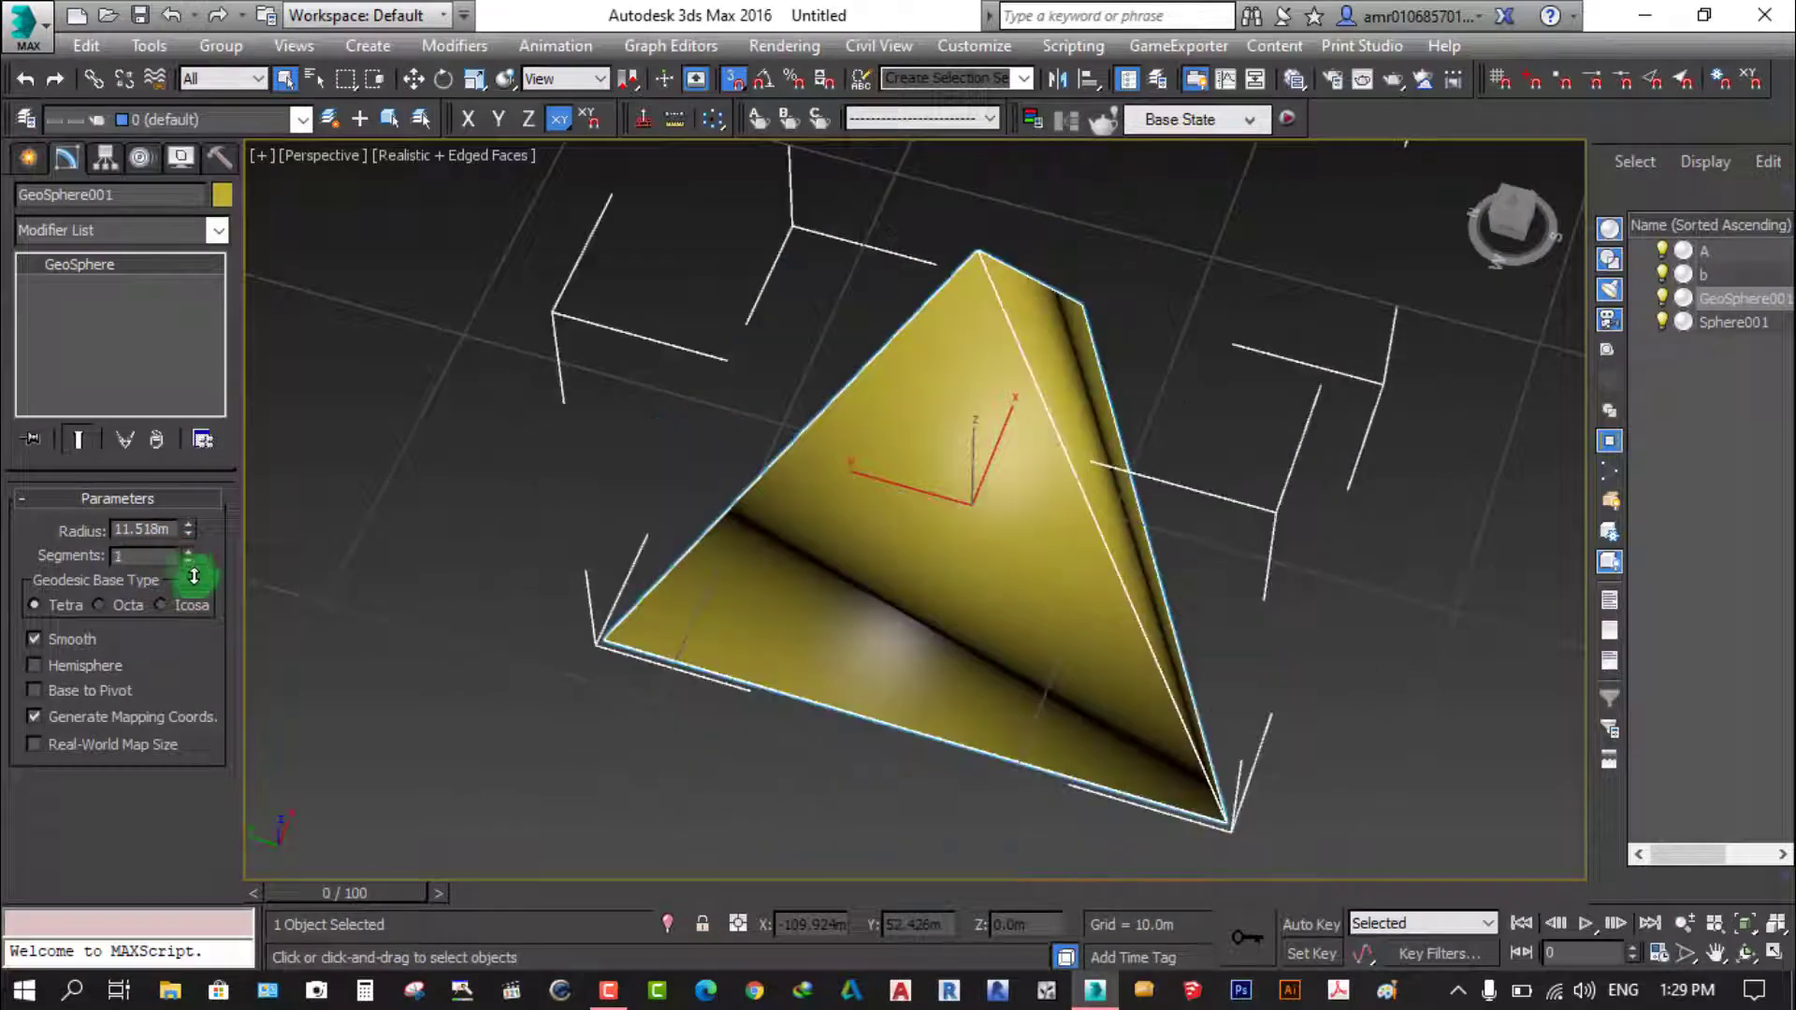
{"action": "mouse_move", "coordinate": [854, 630]}
{"action": "middle_mouse_down", "text": "alt"}
{"action": "mouse_move", "coordinate": [907, 649]}
{"action": "mouse_move", "coordinate": [1042, 449]}
{"action": "mouse_move", "coordinate": [1156, 468]}
{"action": "mouse_move", "coordinate": [1063, 633]}
{"action": "mouse_move", "coordinate": [874, 674]}
{"action": "mouse_move", "coordinate": [862, 614]}
{"action": "mouse_move", "coordinate": [1005, 617]}
{"action": "mouse_move", "coordinate": [935, 622]}
{"action": "mouse_move", "coordinate": [986, 530]}
{"action": "mouse_move", "coordinate": [978, 681]}
{"action": "middle_mouse_up", "text": "alt"}
{"action": "left_click", "coordinate": [112, 610]}
{"action": "left_click", "coordinate": [42, 610]}
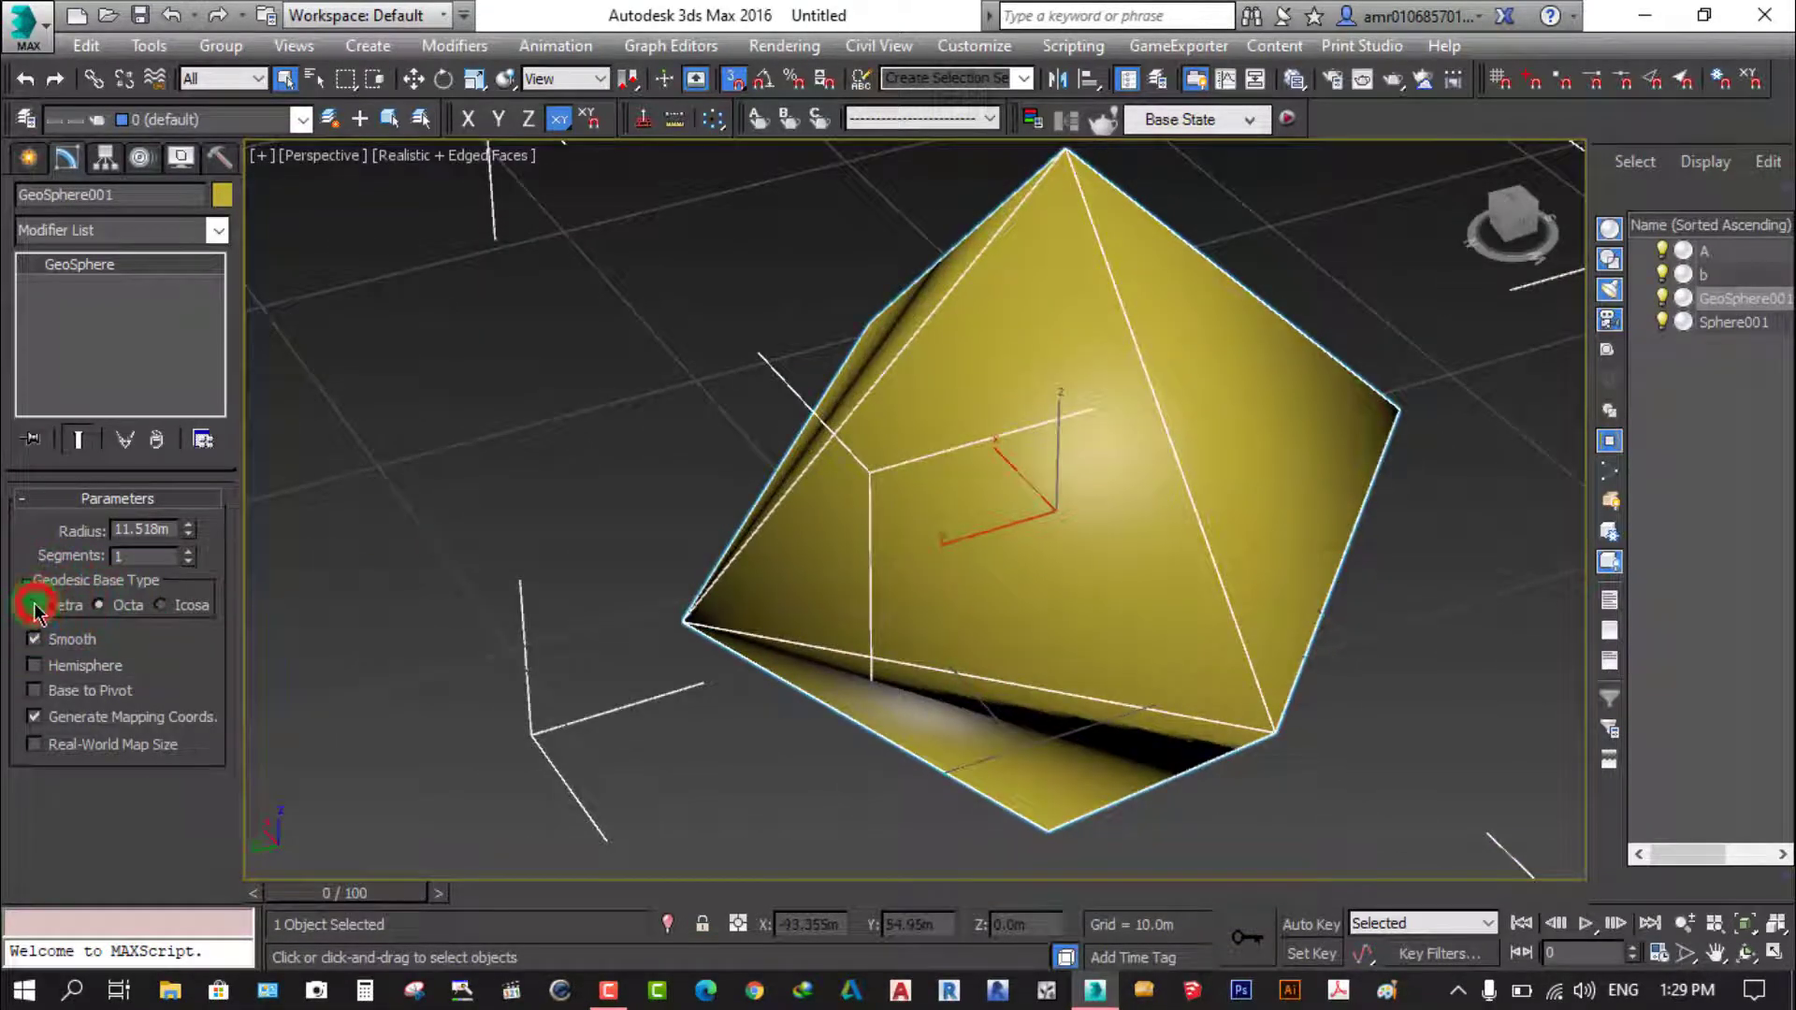
{"action": "middle_click_drag", "start_coordinate": [889, 609], "coordinate": [939, 648], "text": "alt"}
{"action": "scroll", "coordinate": [1022, 622], "scroll_direction": "up", "scroll_amount": 3}
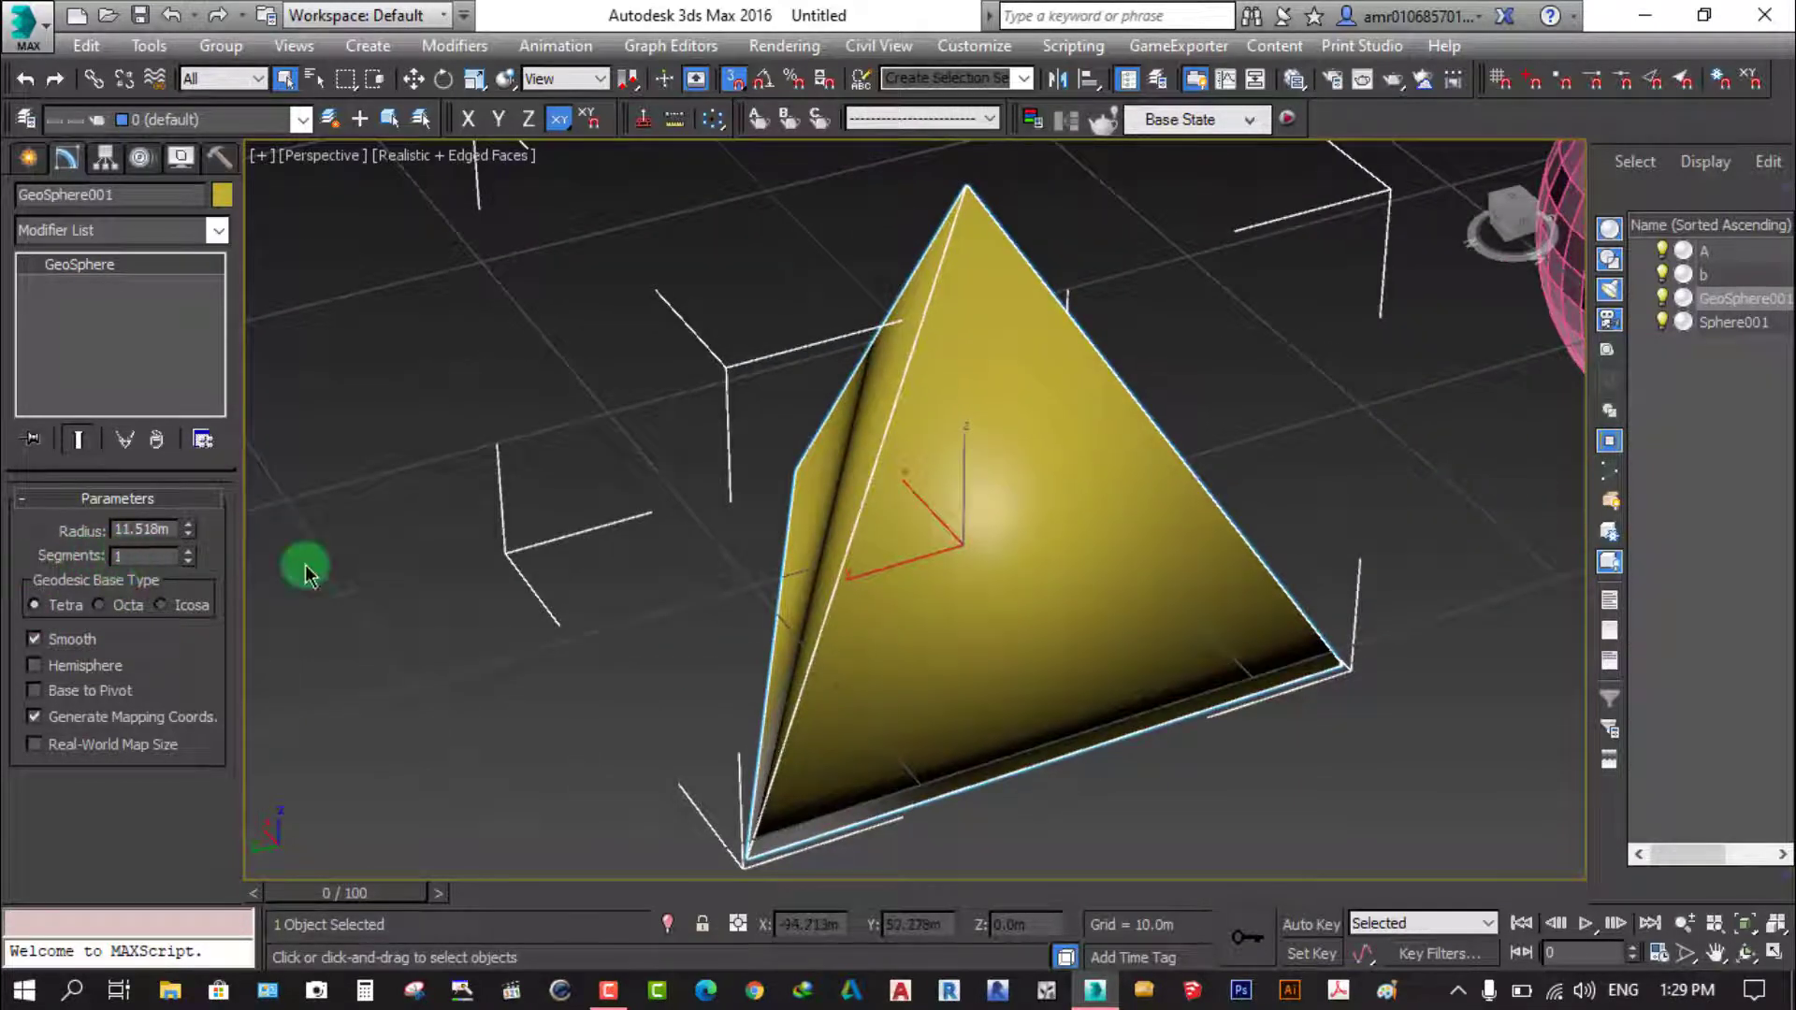
{"action": "mouse_move", "coordinate": [1011, 648]}
{"action": "middle_mouse_down", "text": "alt"}
{"action": "mouse_move", "coordinate": [890, 393]}
{"action": "mouse_move", "coordinate": [850, 576]}
{"action": "mouse_move", "coordinate": [742, 637]}
{"action": "mouse_move", "coordinate": [846, 717]}
{"action": "mouse_move", "coordinate": [854, 517]}
{"action": "middle_mouse_up", "text": "alt"}
{"action": "mouse_move", "coordinate": [980, 480]}
{"action": "middle_mouse_down", "text": "alt"}
{"action": "mouse_move", "coordinate": [878, 586]}
{"action": "mouse_move", "coordinate": [873, 425]}
{"action": "mouse_move", "coordinate": [902, 251]}
{"action": "mouse_move", "coordinate": [802, 453]}
{"action": "mouse_move", "coordinate": [722, 542]}
{"action": "mouse_move", "coordinate": [886, 534]}
{"action": "middle_mouse_up", "text": "alt"}
{"action": "scroll", "coordinate": [886, 534], "scroll_direction": "up", "scroll_amount": 5}
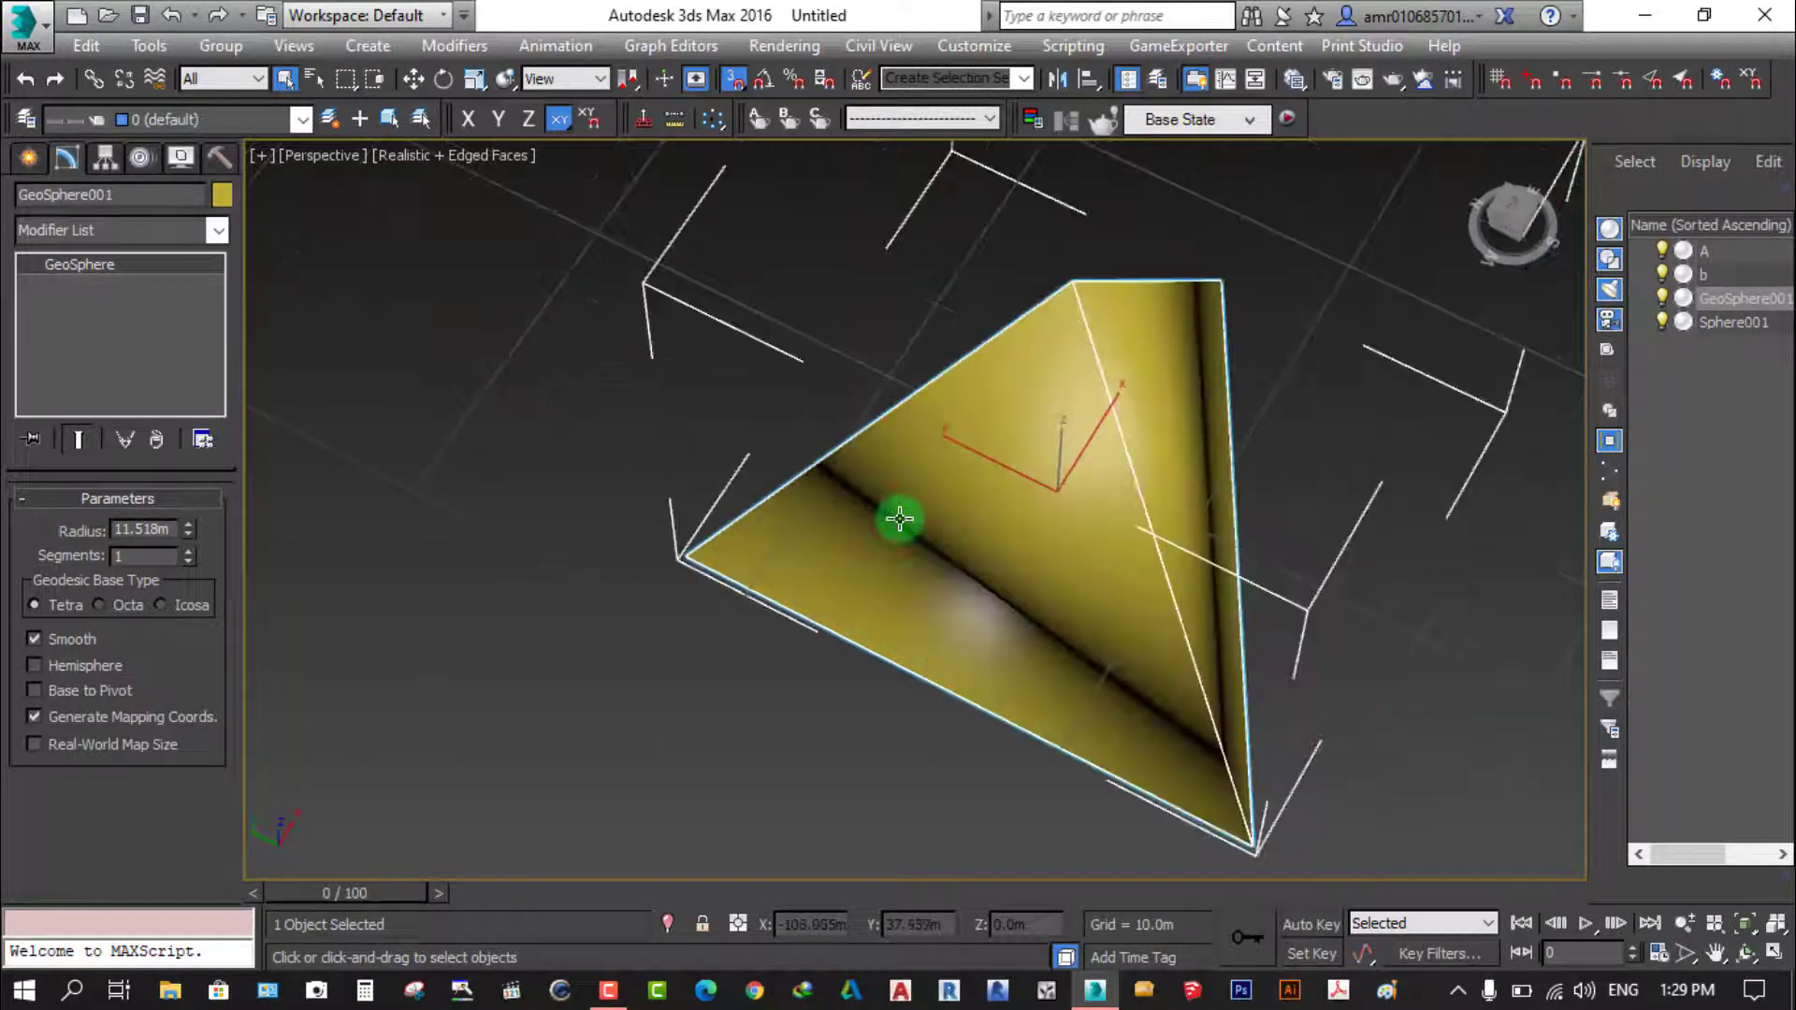
Cycle the base through Tetra and Octa again, ending on Icosa
{"action": "left_click", "coordinate": [33, 604]}
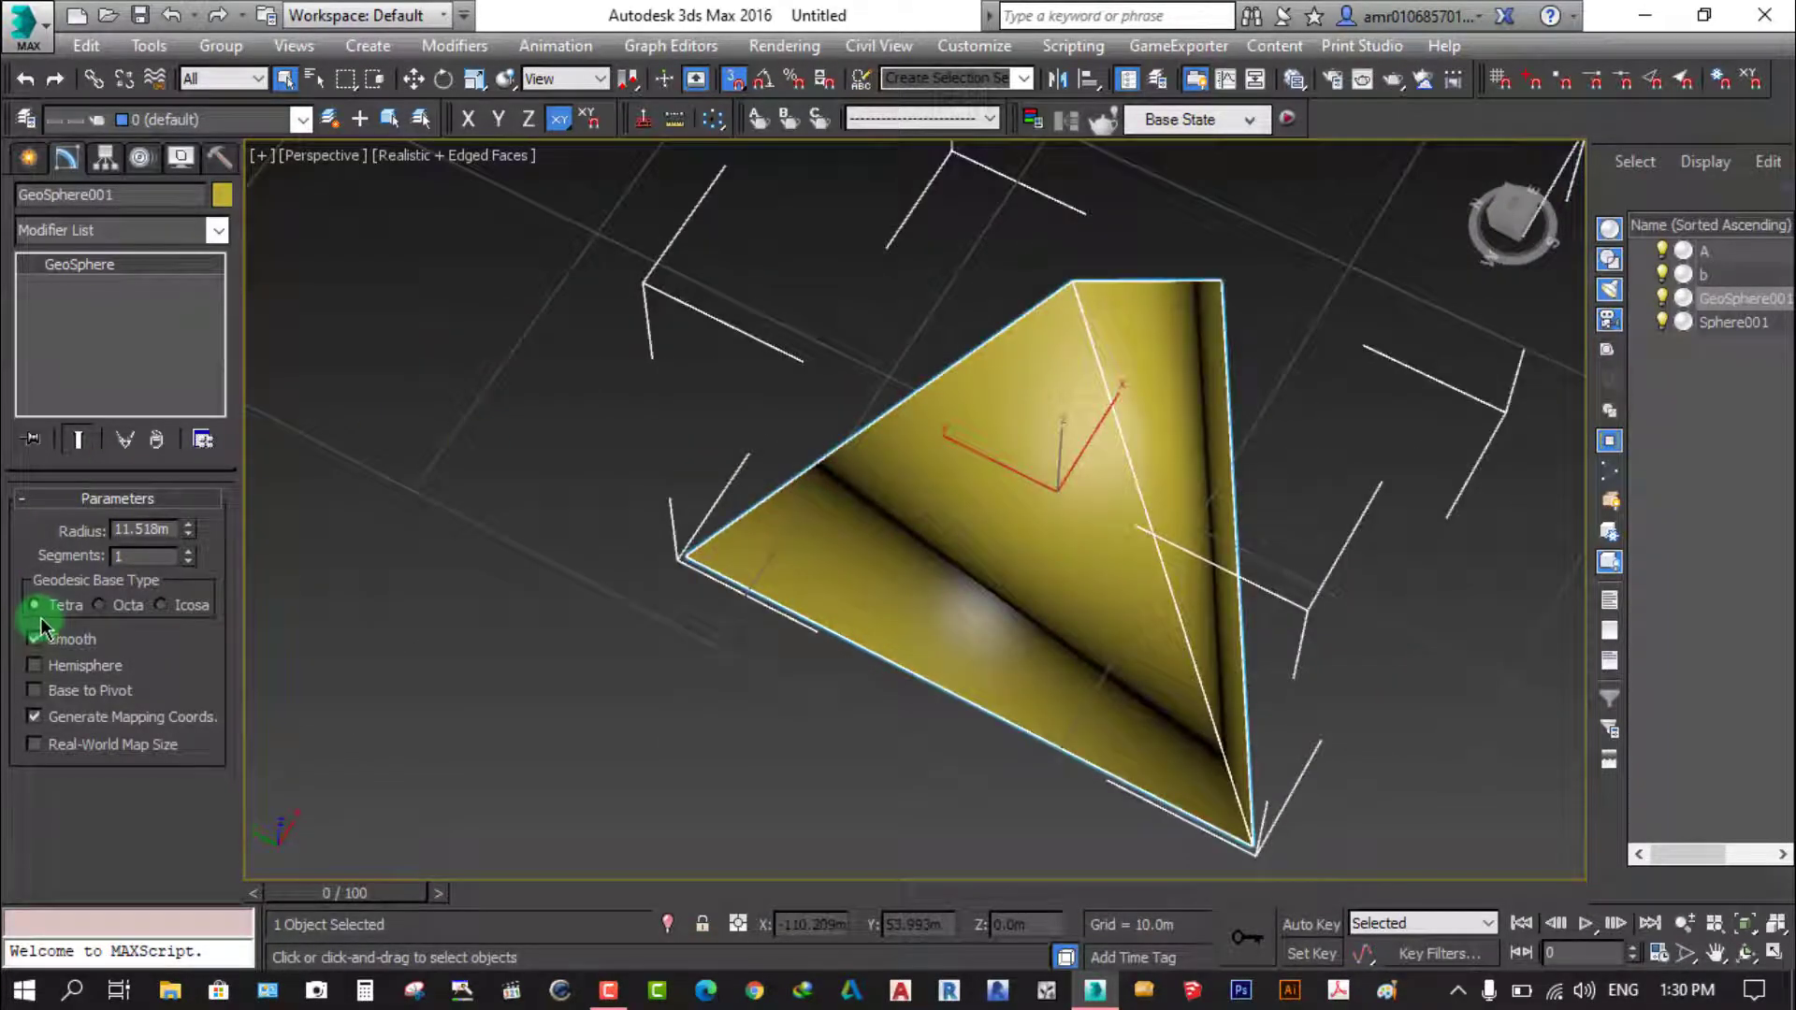
{"action": "left_click", "coordinate": [99, 606]}
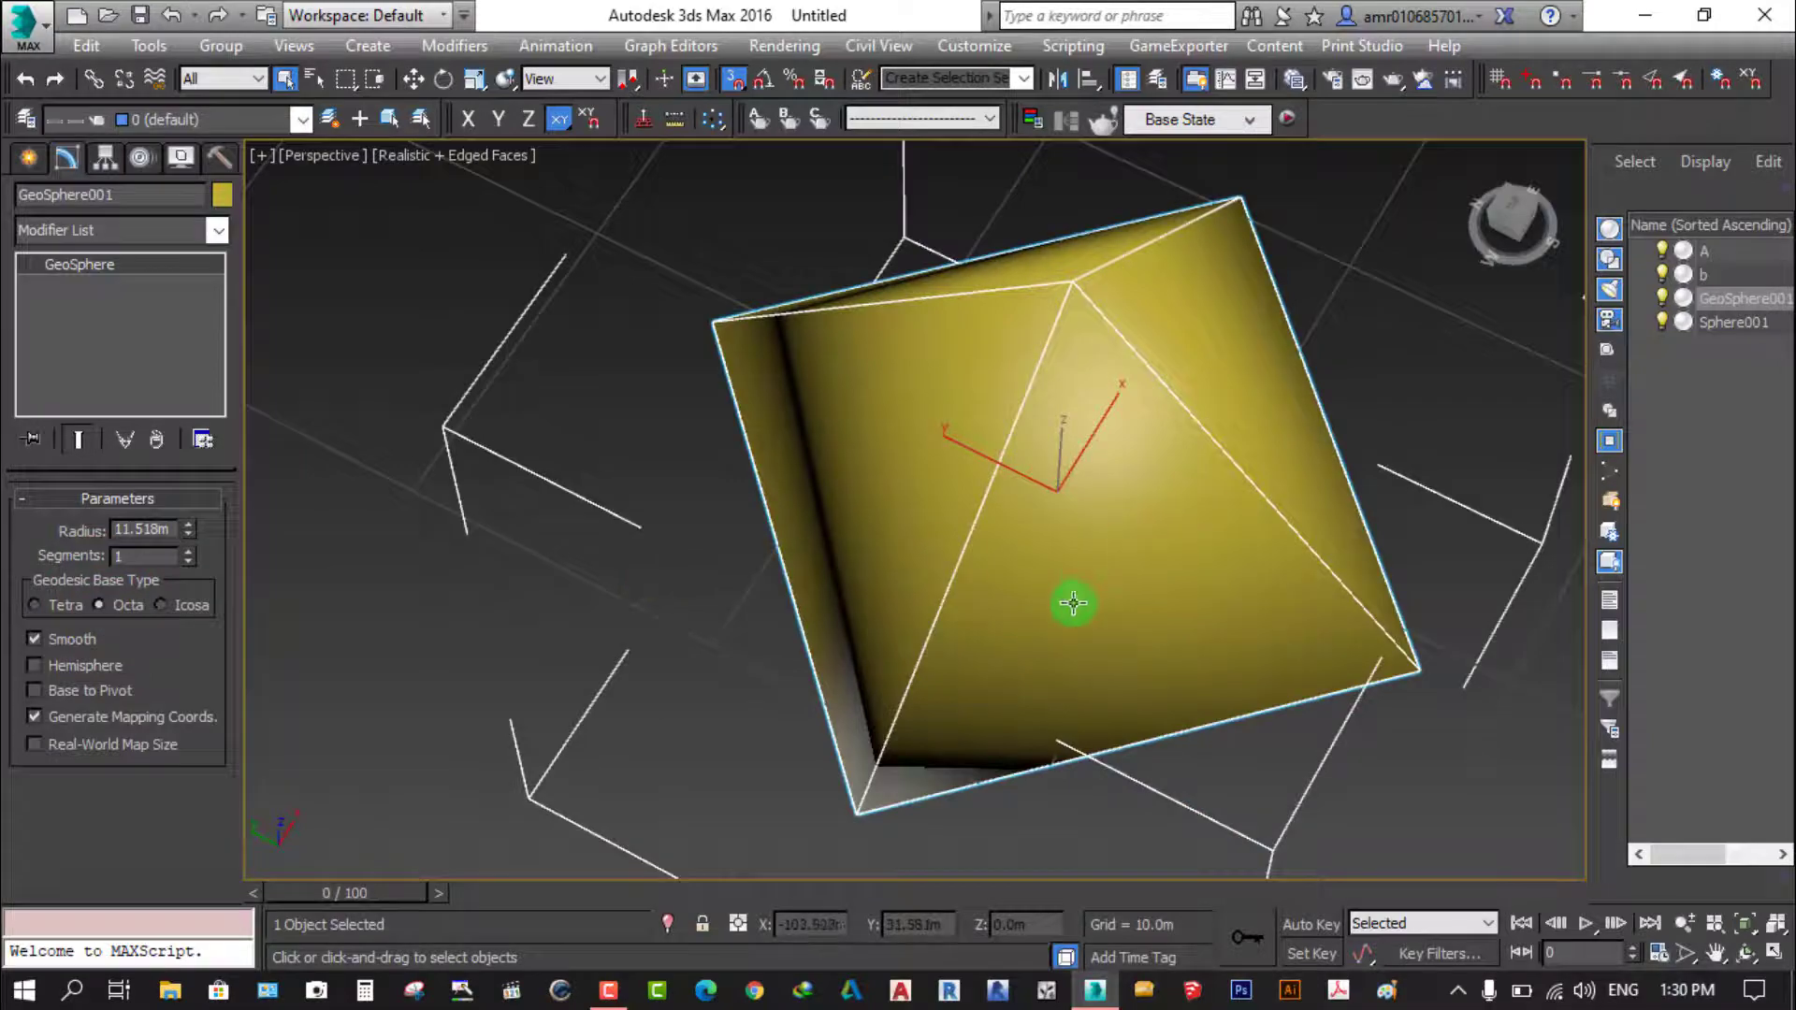
{"action": "mouse_move", "coordinate": [1073, 603]}
{"action": "middle_mouse_down", "text": "alt"}
{"action": "mouse_move", "coordinate": [1095, 309]}
{"action": "mouse_move", "coordinate": [1089, 552]}
{"action": "middle_mouse_up", "text": "alt"}
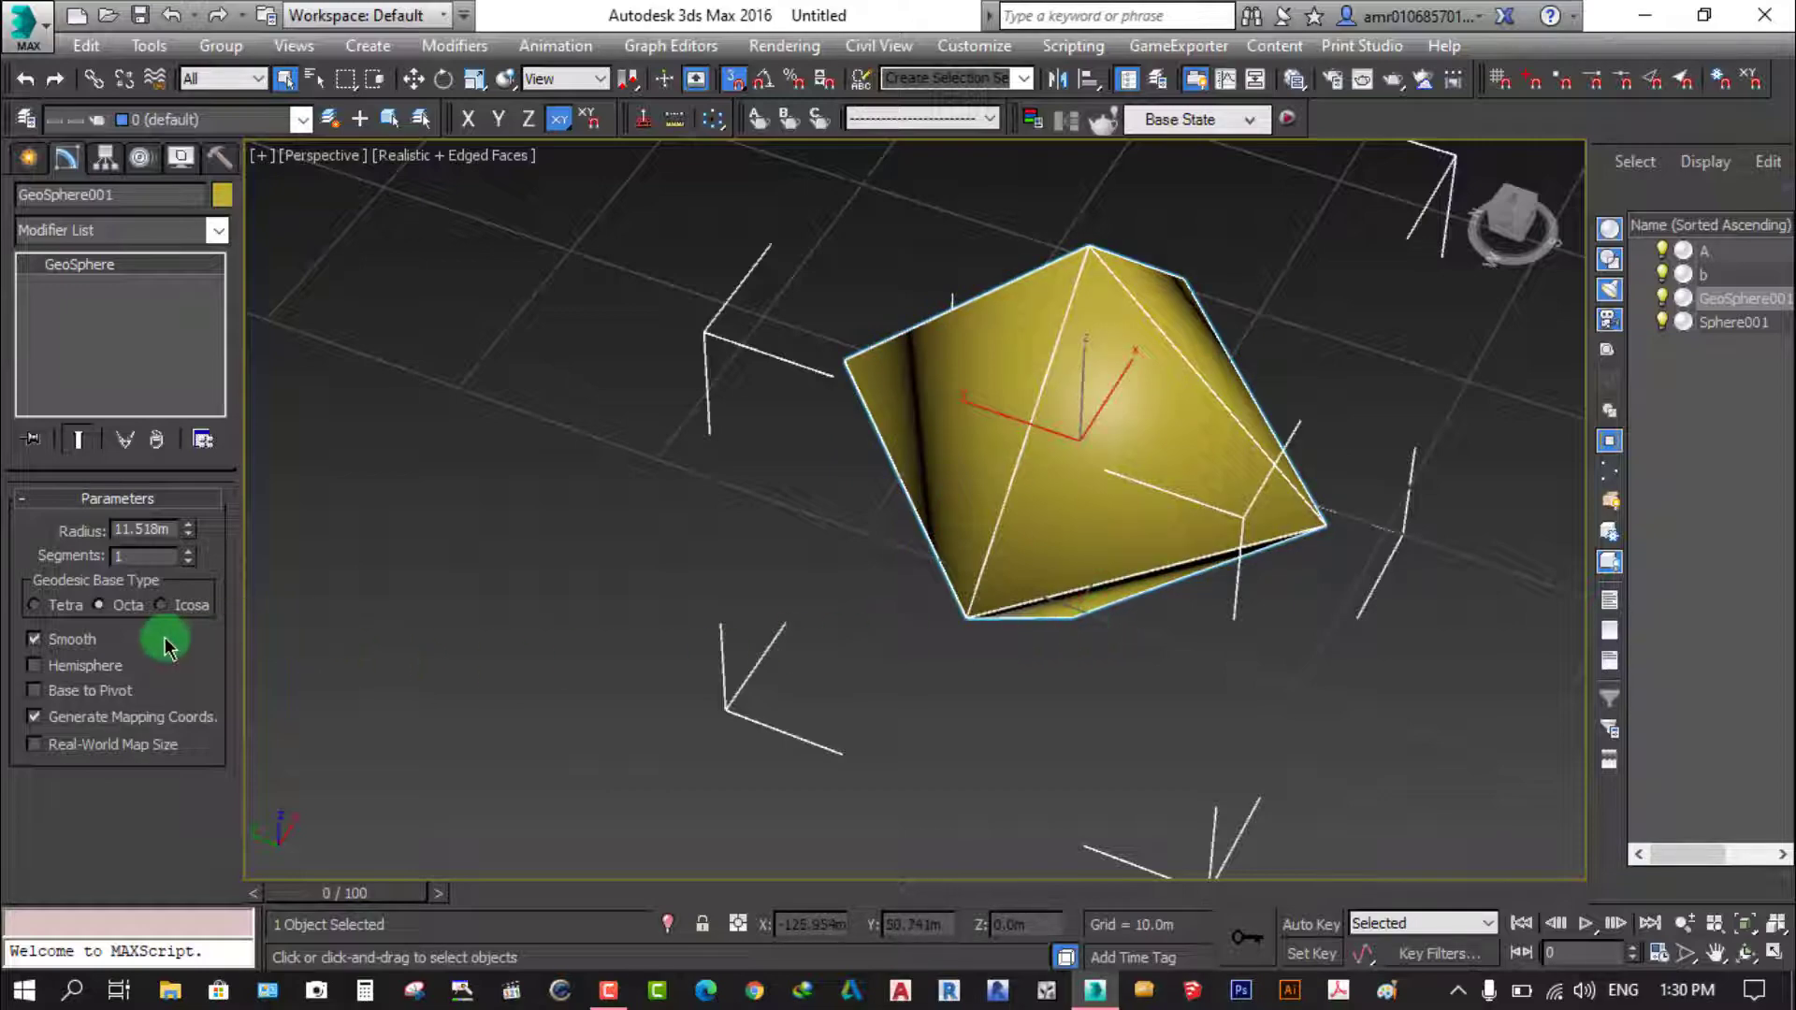
{"action": "left_click", "coordinate": [157, 614]}
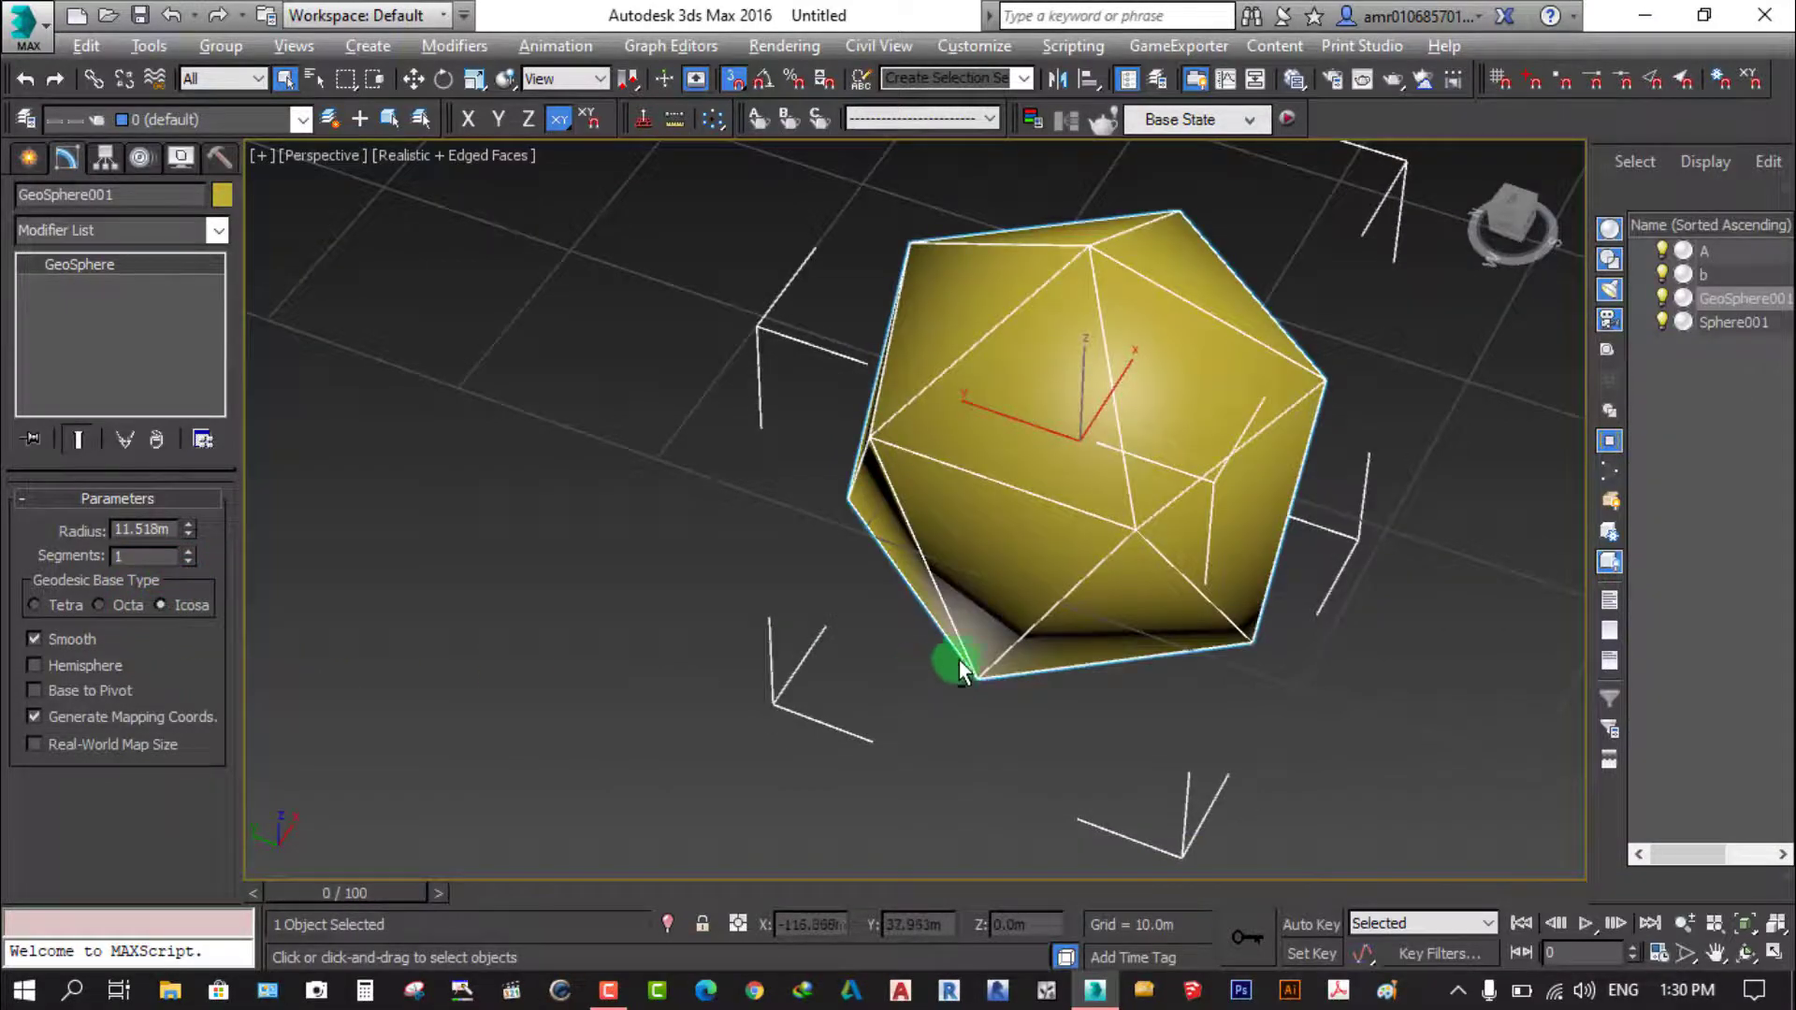
{"action": "mouse_move", "coordinate": [954, 662]}
{"action": "middle_mouse_down", "text": "alt"}
{"action": "mouse_move", "coordinate": [982, 473]}
{"action": "mouse_move", "coordinate": [1063, 402]}
{"action": "mouse_move", "coordinate": [1107, 665]}
{"action": "mouse_move", "coordinate": [838, 655]}
{"action": "mouse_move", "coordinate": [854, 561]}
{"action": "mouse_move", "coordinate": [824, 585]}
{"action": "middle_mouse_up", "text": "alt"}
Raise the GeoSphere's segment count and try the Tetra base
{"action": "double_click", "coordinate": [149, 556]}
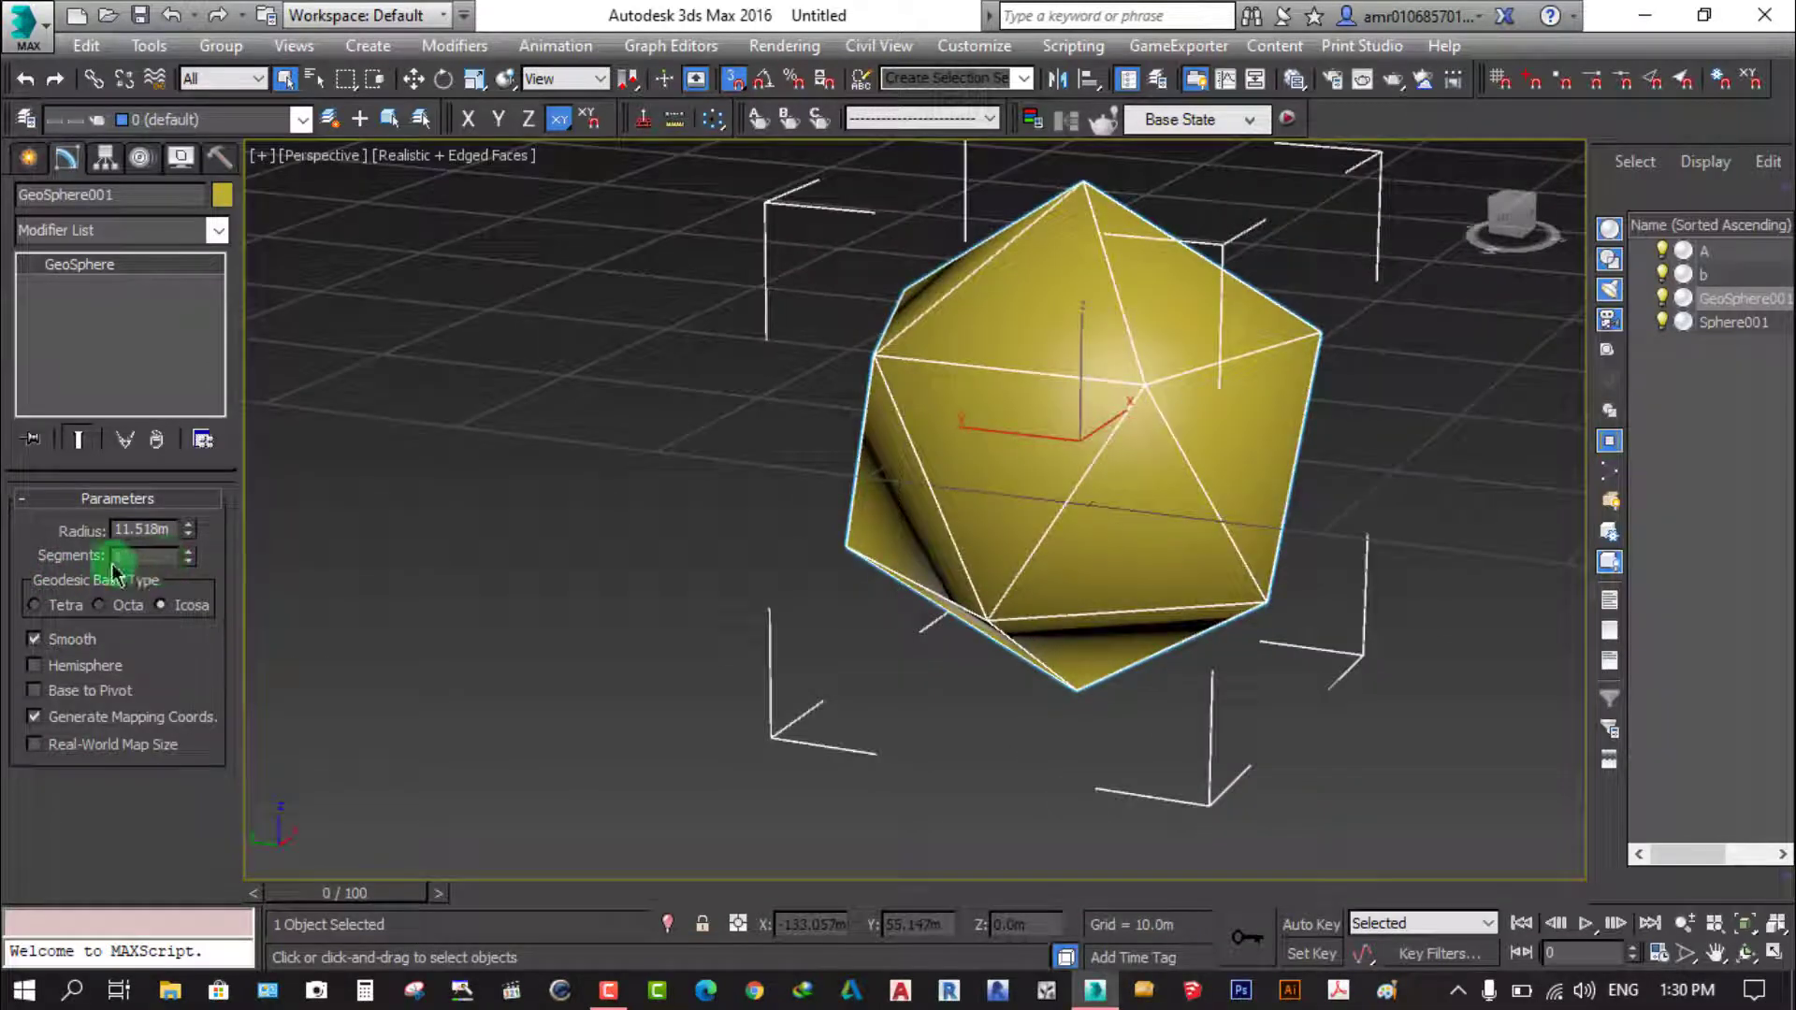
{"action": "left_click", "coordinate": [179, 601]}
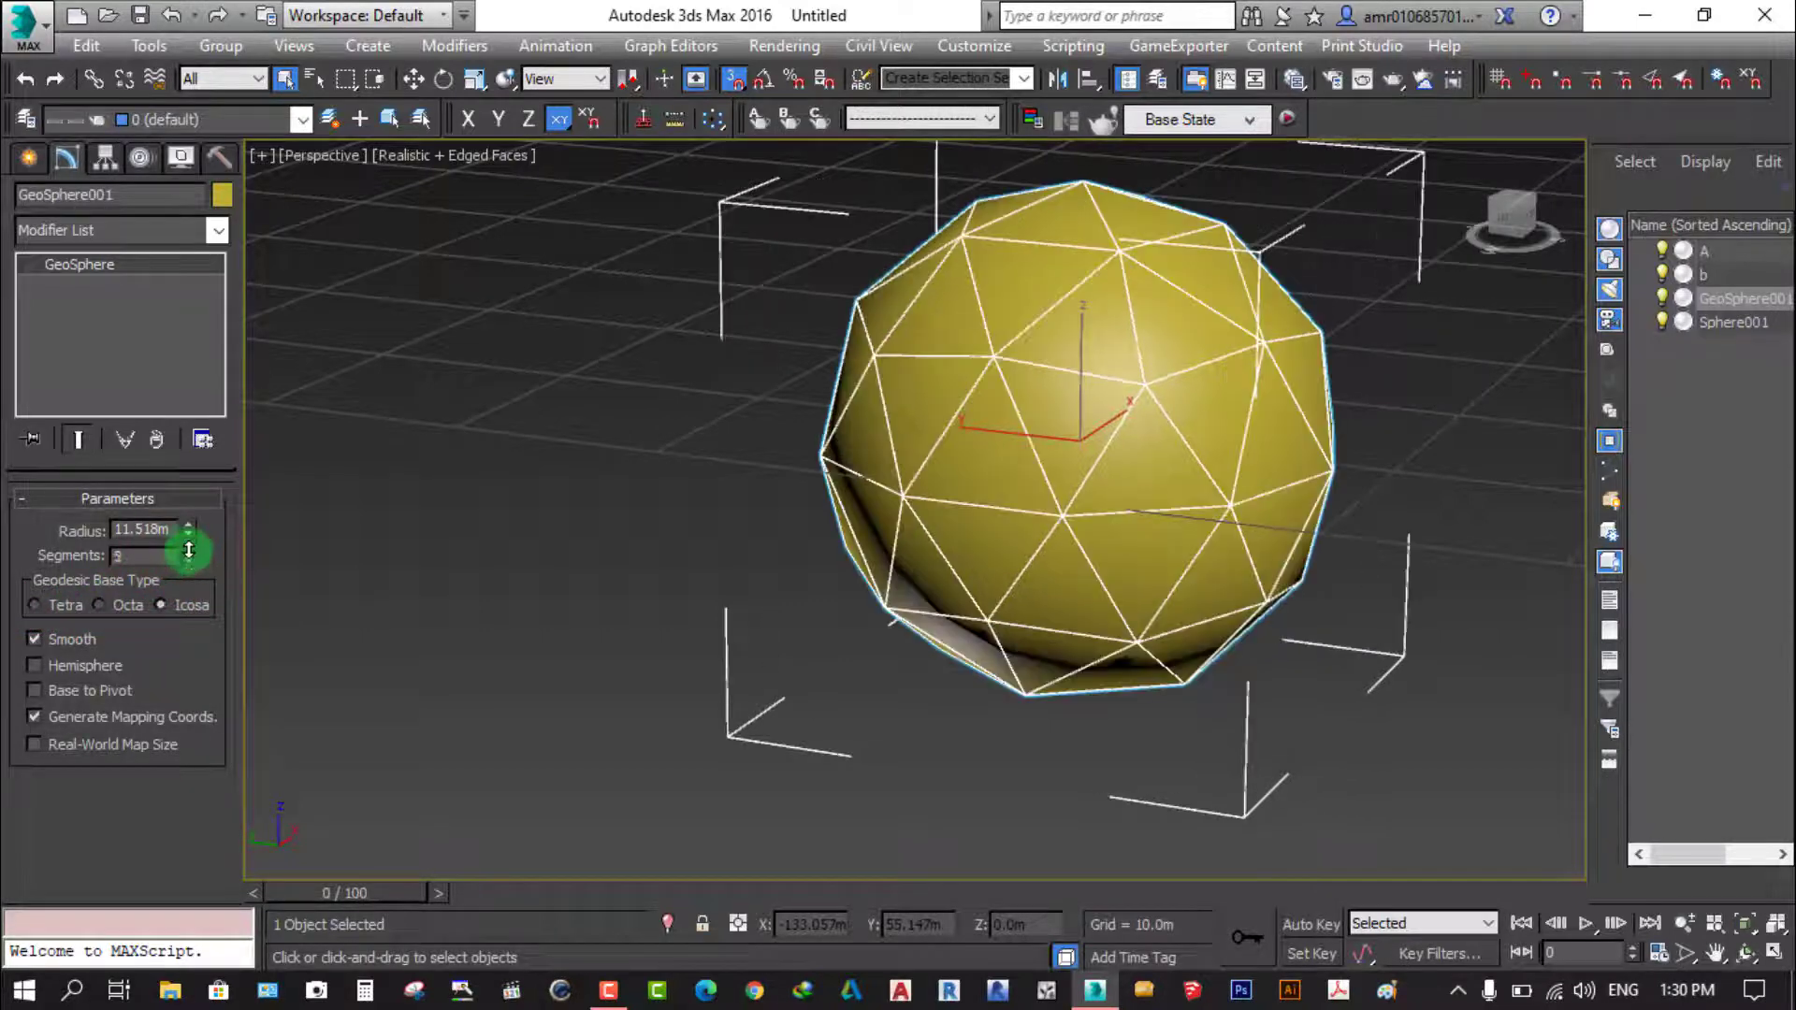
{"action": "left_click_drag", "start_coordinate": [188, 552], "coordinate": [188, 554]}
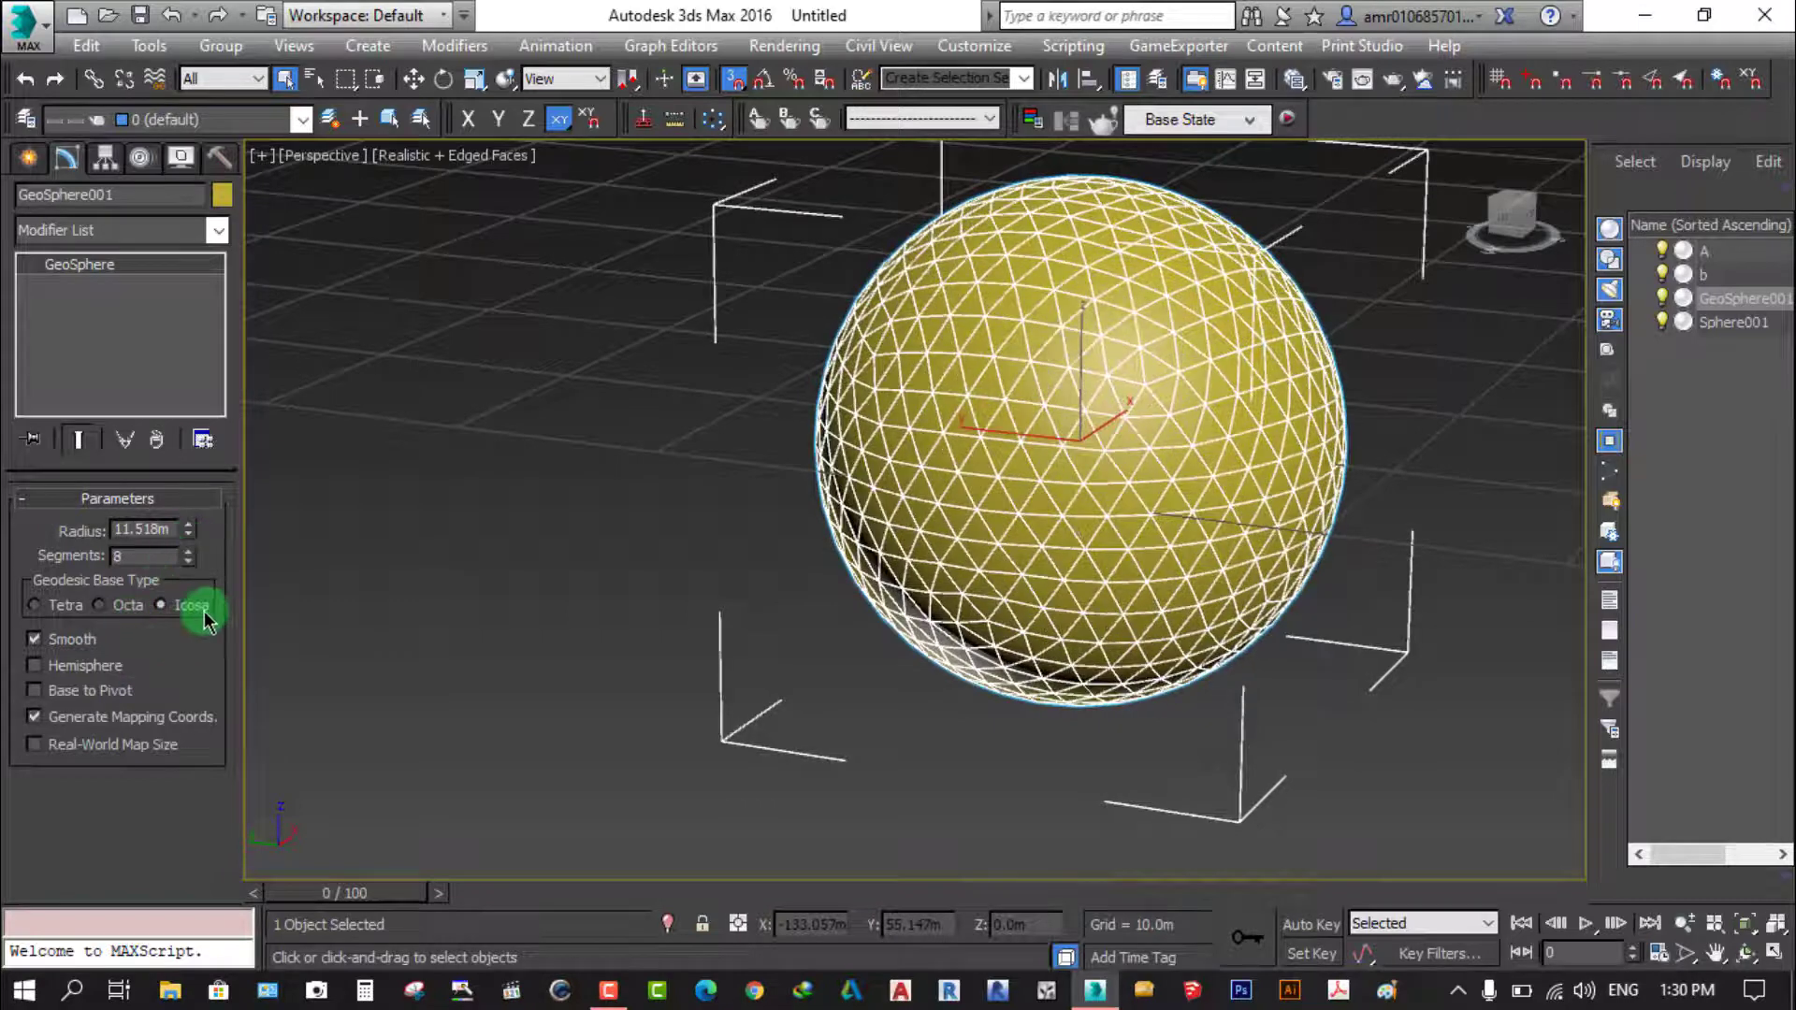
{"action": "left_click", "coordinate": [34, 606]}
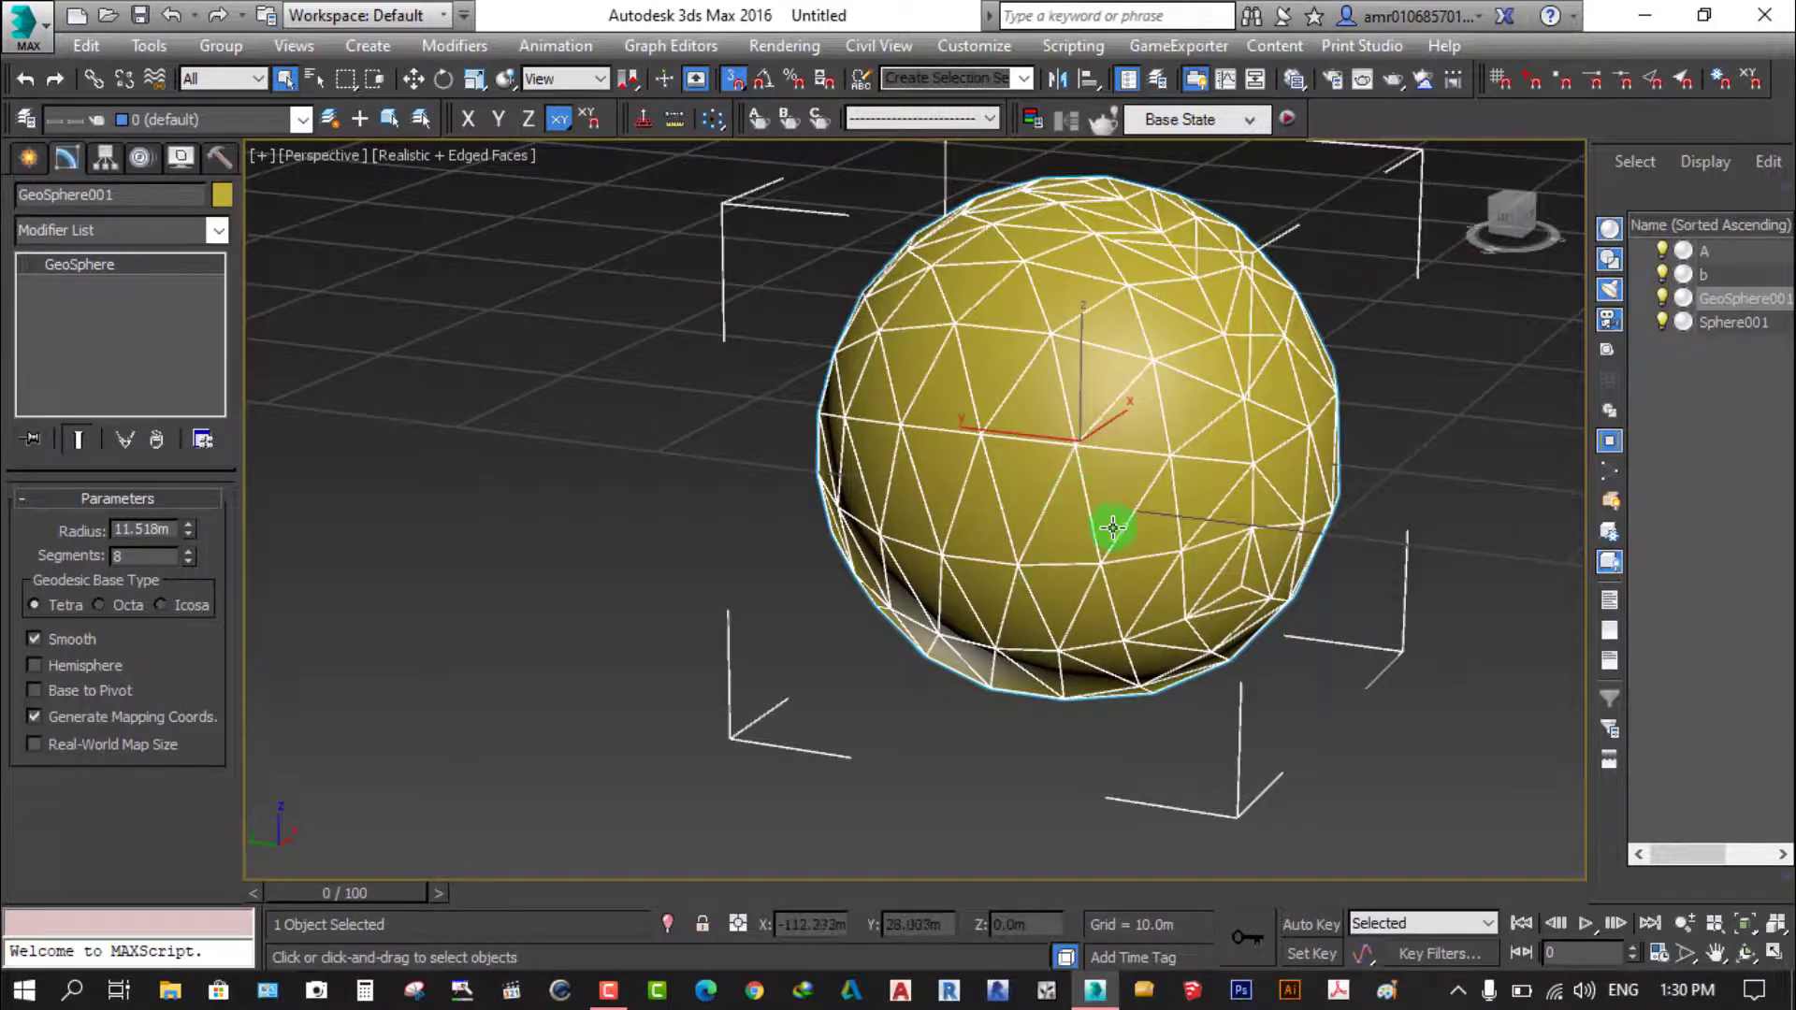
{"action": "mouse_move", "coordinate": [1114, 527]}
{"action": "middle_mouse_down", "text": "alt"}
{"action": "mouse_move", "coordinate": [1027, 530]}
{"action": "mouse_move", "coordinate": [1032, 505]}
{"action": "middle_mouse_up", "text": "alt"}
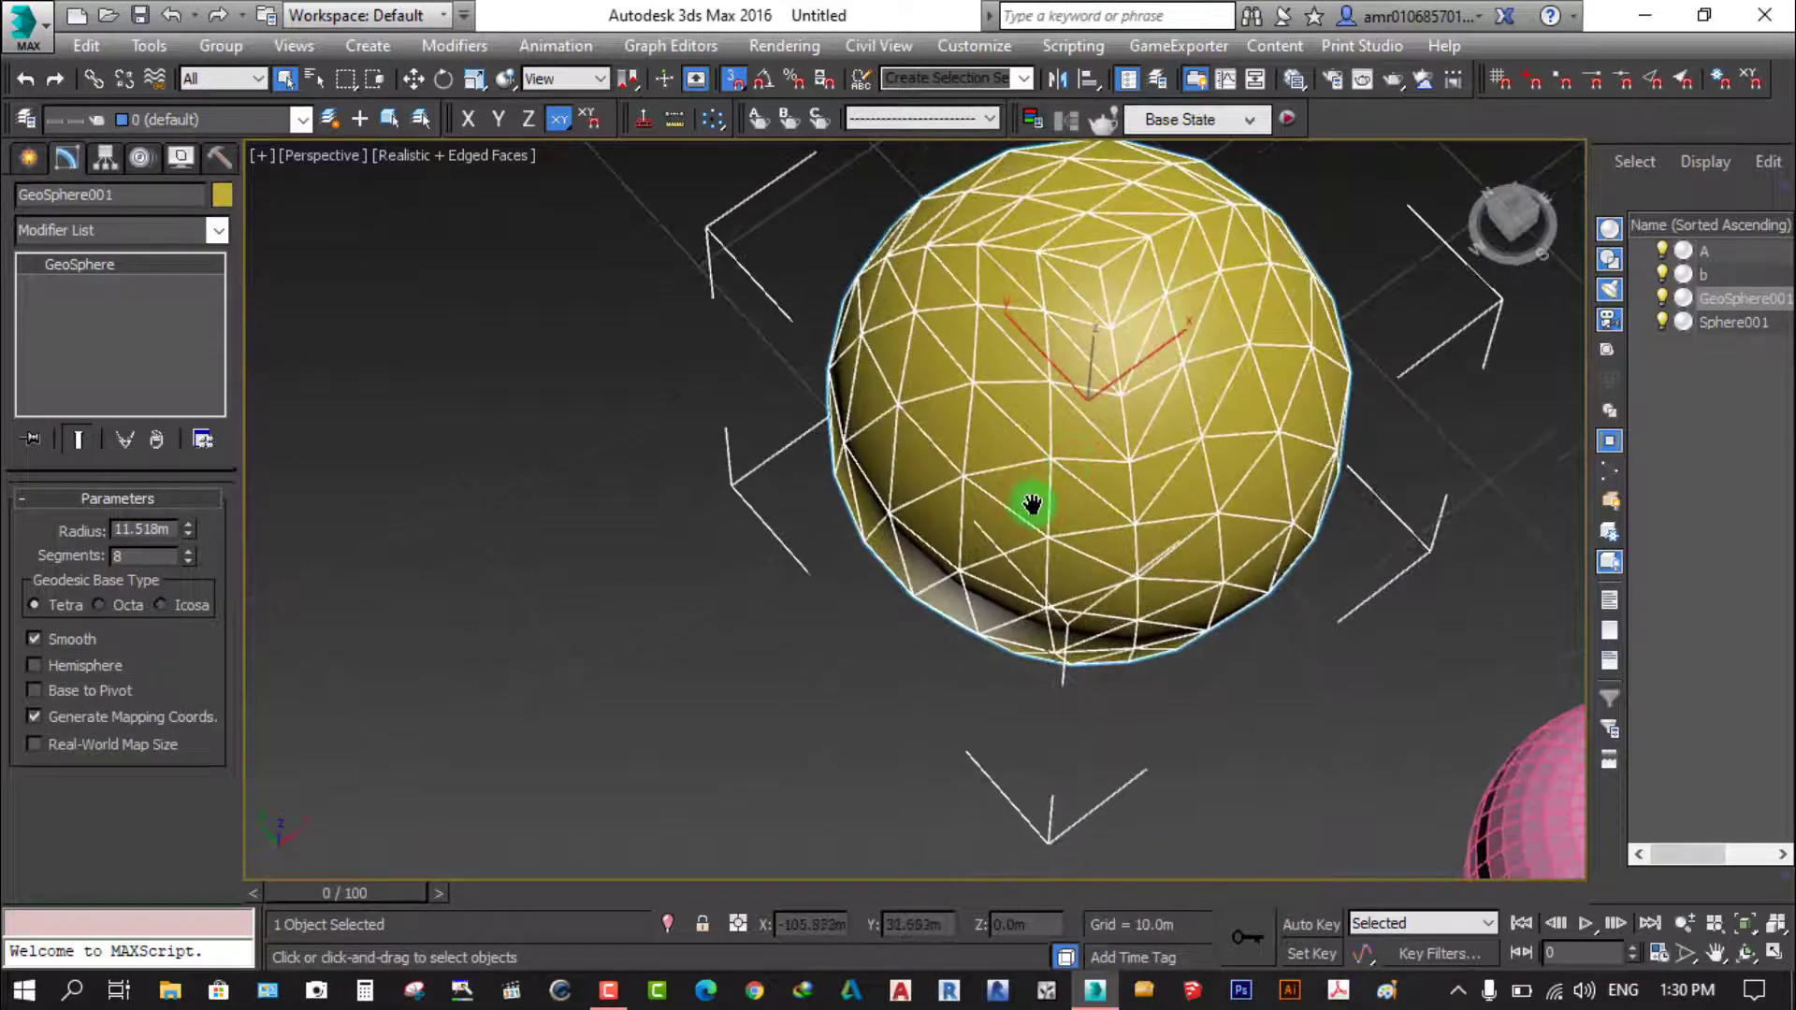
Compare the Octa base, return to Icosa, and set Segments to 8
{"action": "left_click", "coordinate": [97, 613]}
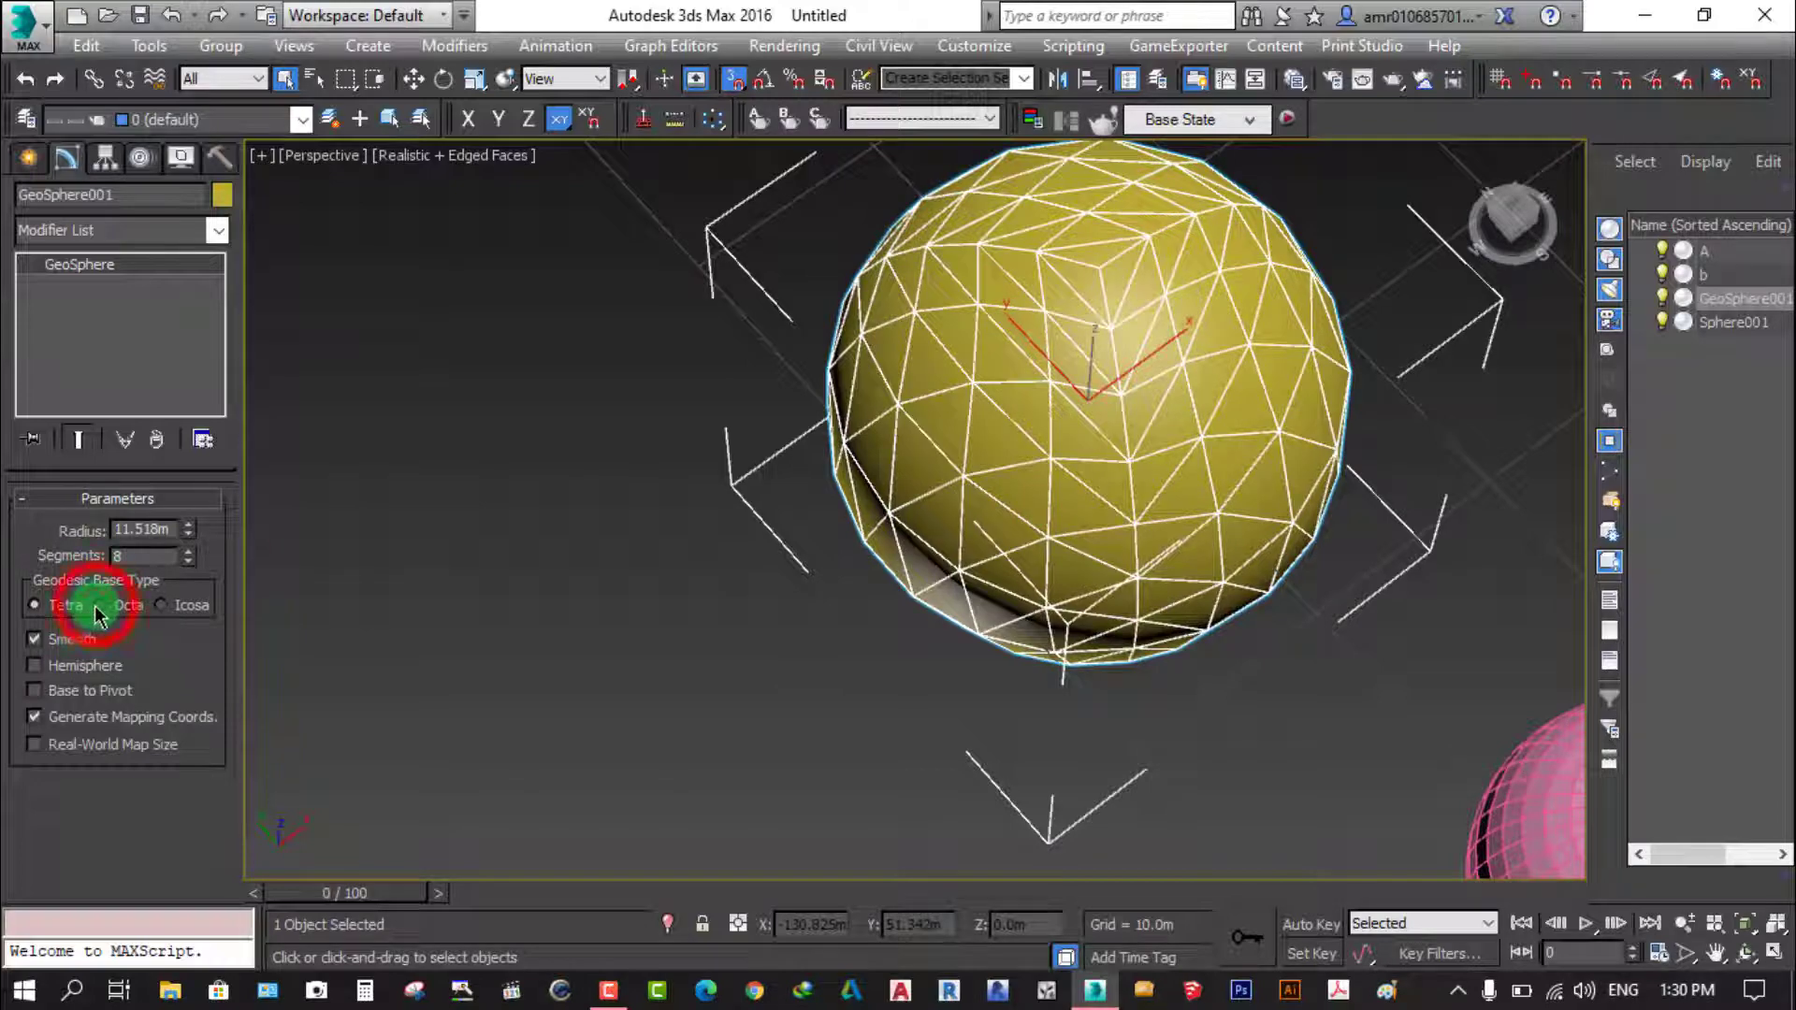
{"action": "middle_click_drag", "start_coordinate": [962, 642], "coordinate": [989, 531], "text": "alt"}
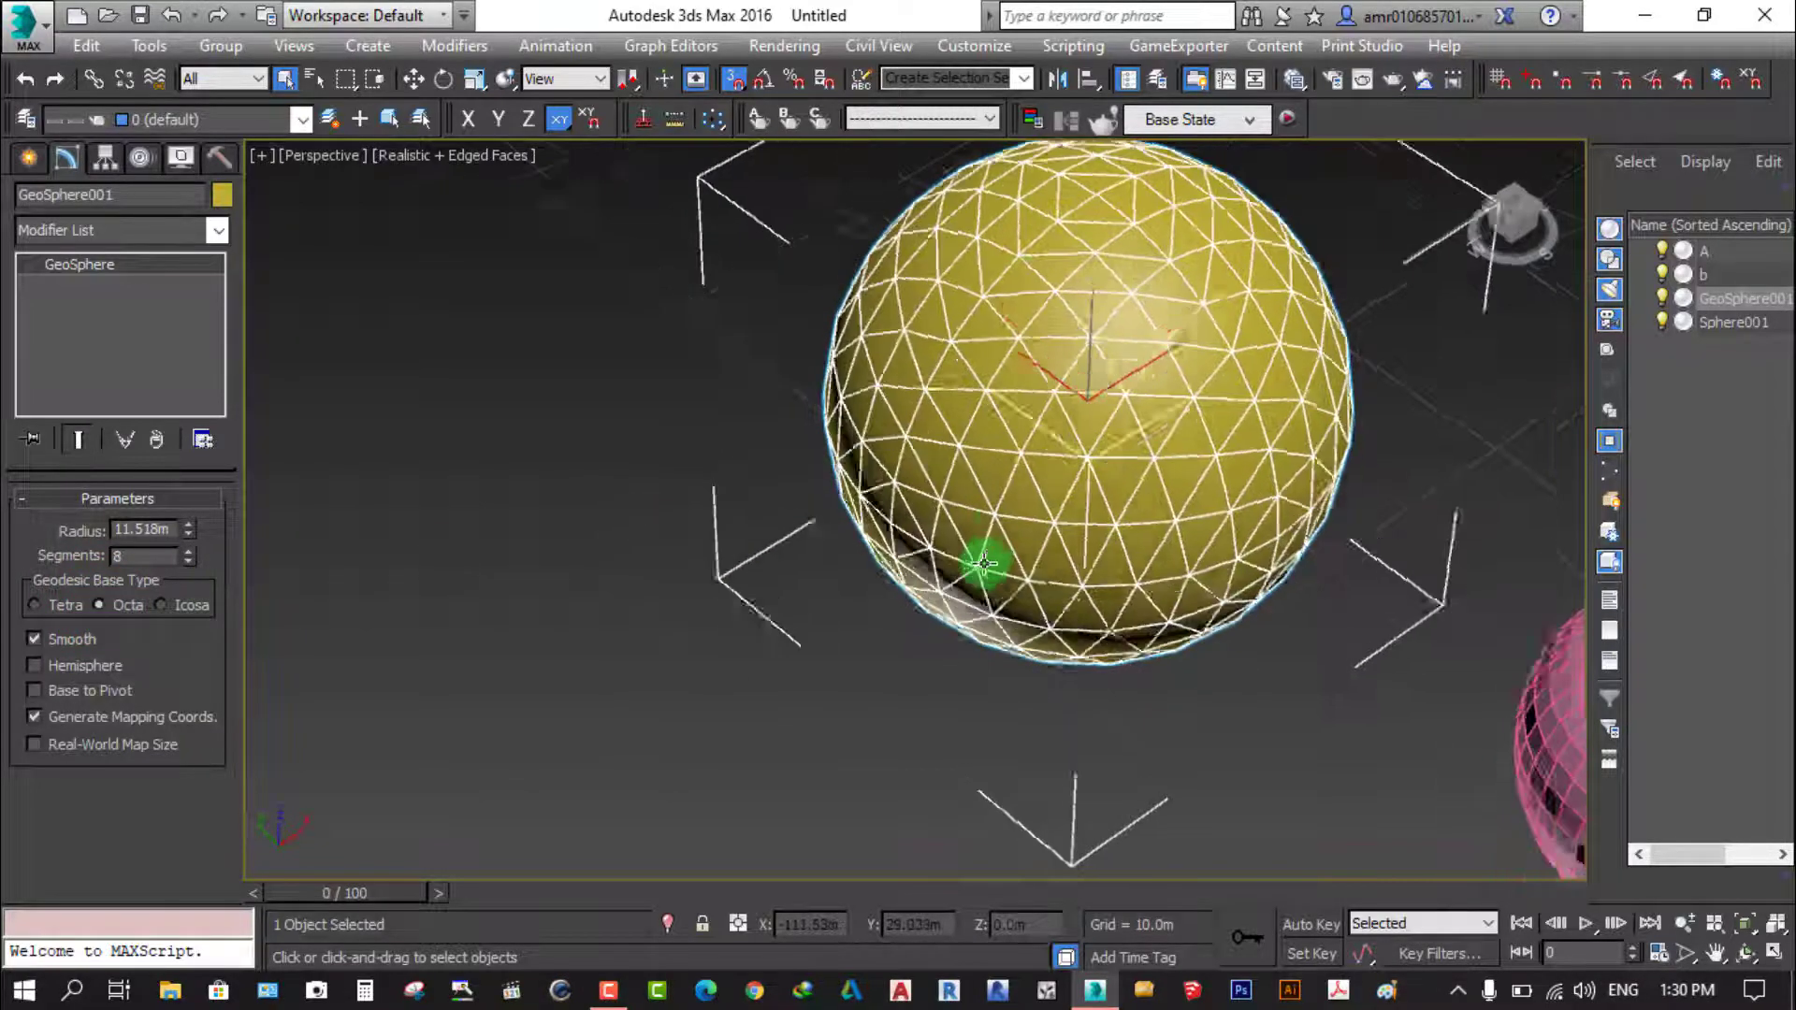
{"action": "left_click", "coordinate": [162, 608]}
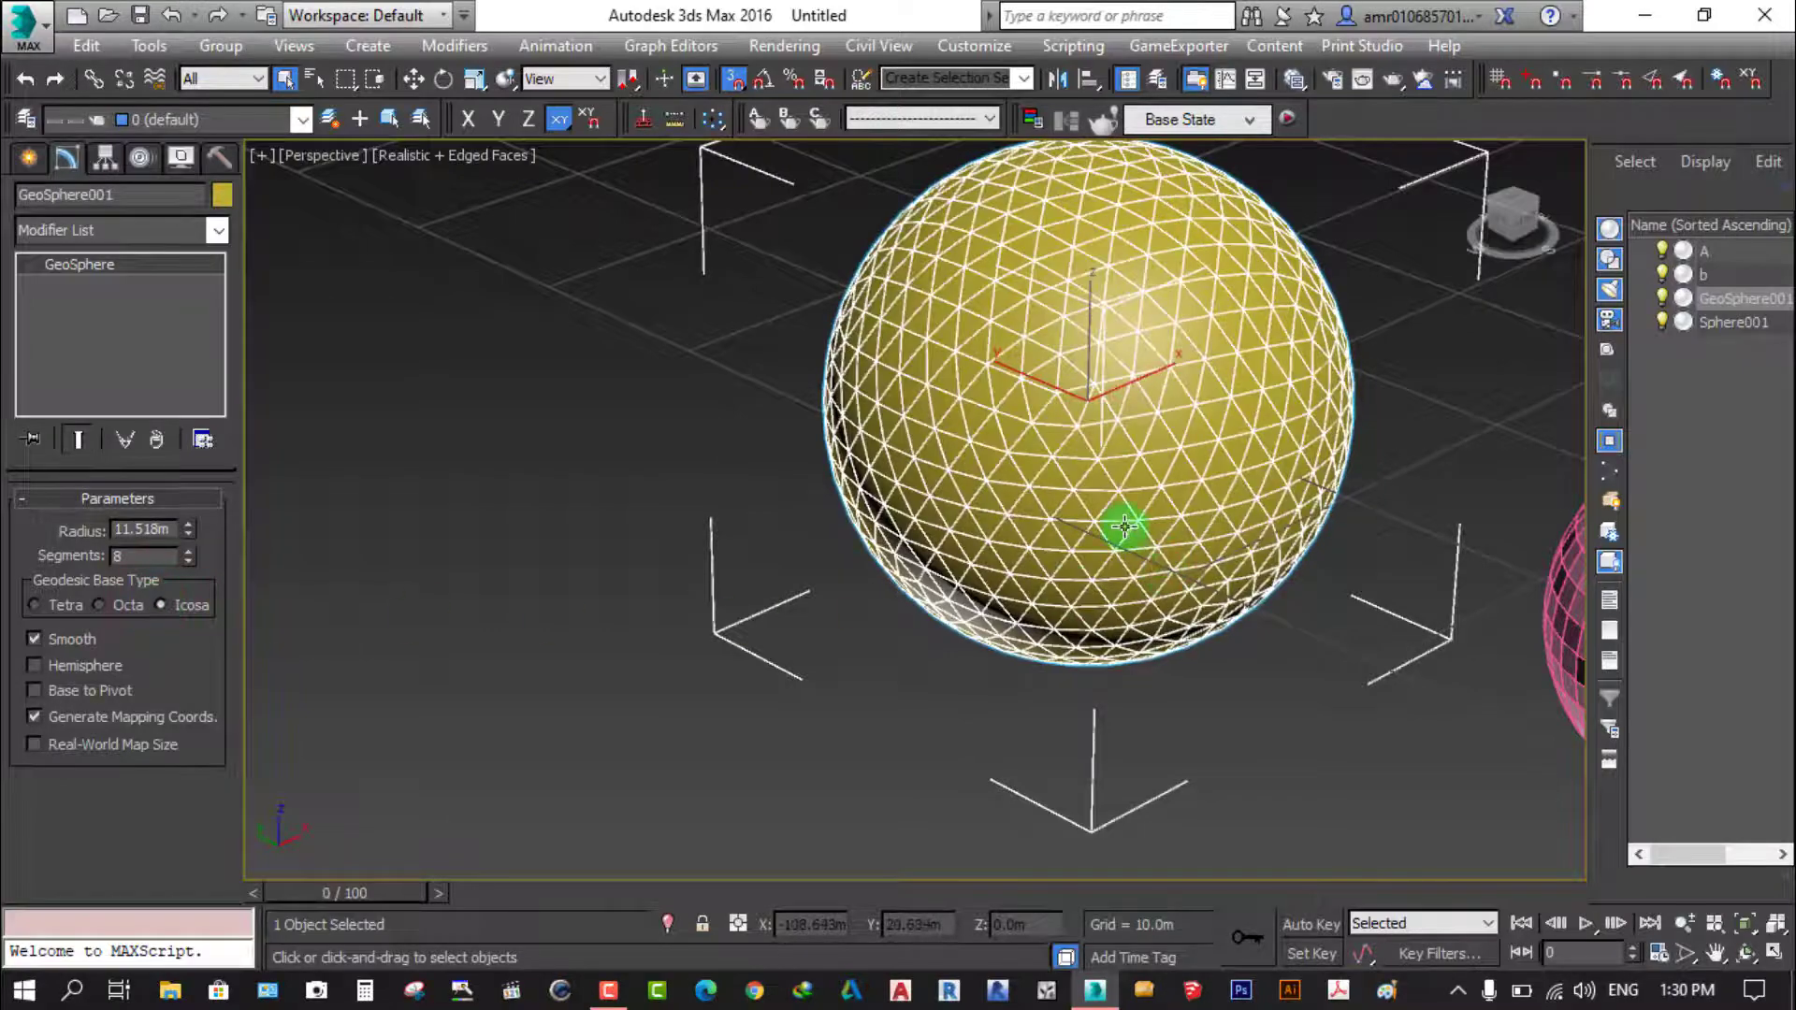
{"action": "scroll", "coordinate": [1124, 527], "scroll_direction": "up", "scroll_amount": 3}
{"action": "scroll", "coordinate": [1099, 586], "scroll_direction": "down", "scroll_amount": 3}
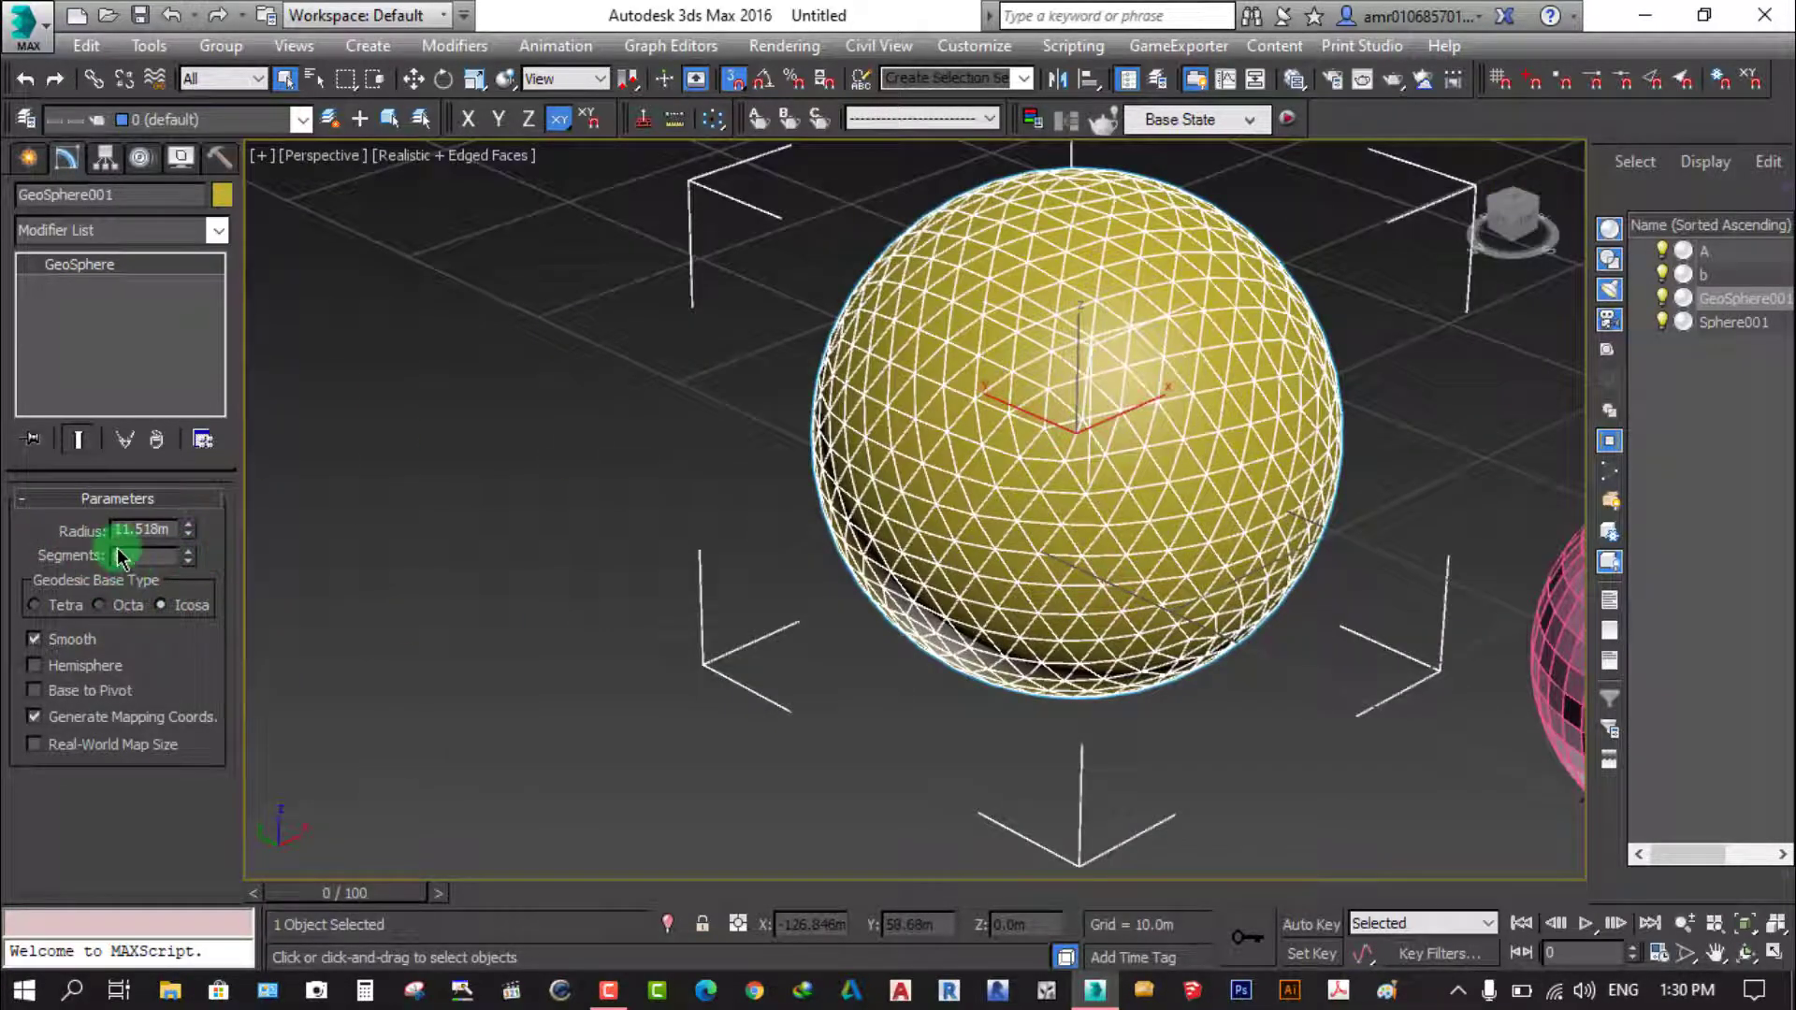
{"action": "type", "text": "8"}
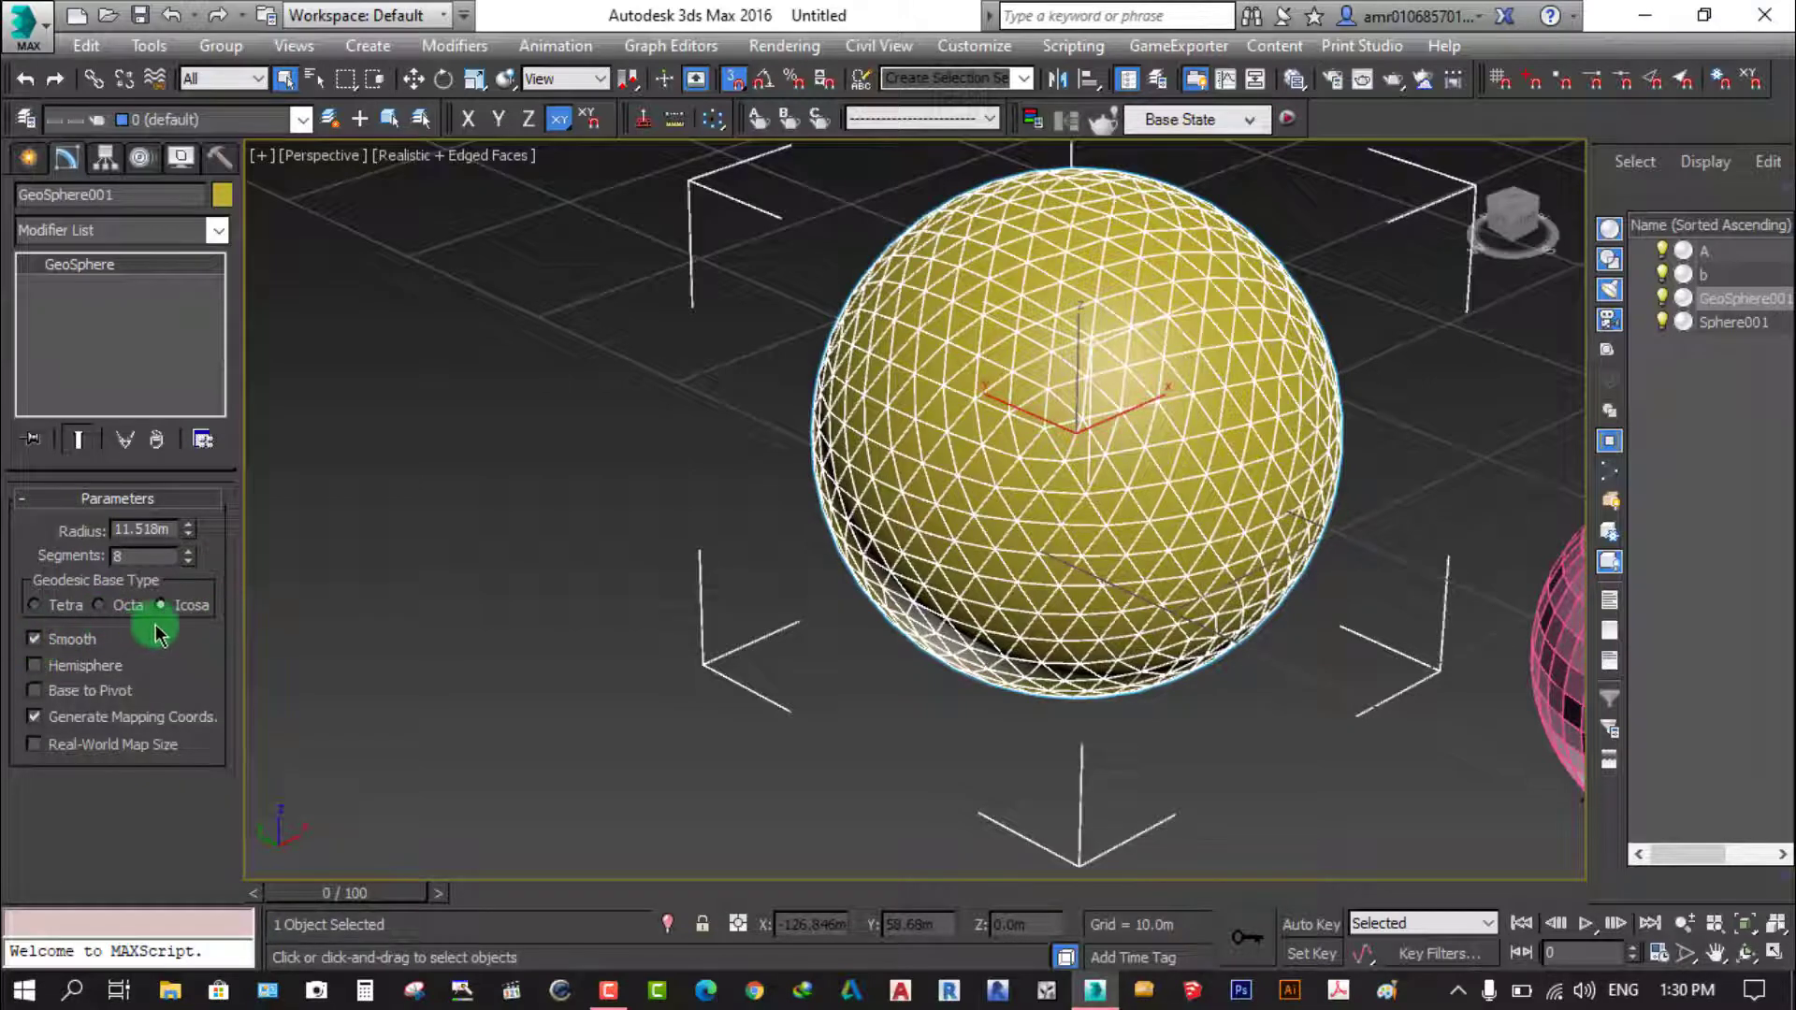
Turn the GeoSphere into a hemisphere and zoom in to inspect it
{"action": "left_click", "coordinate": [34, 665]}
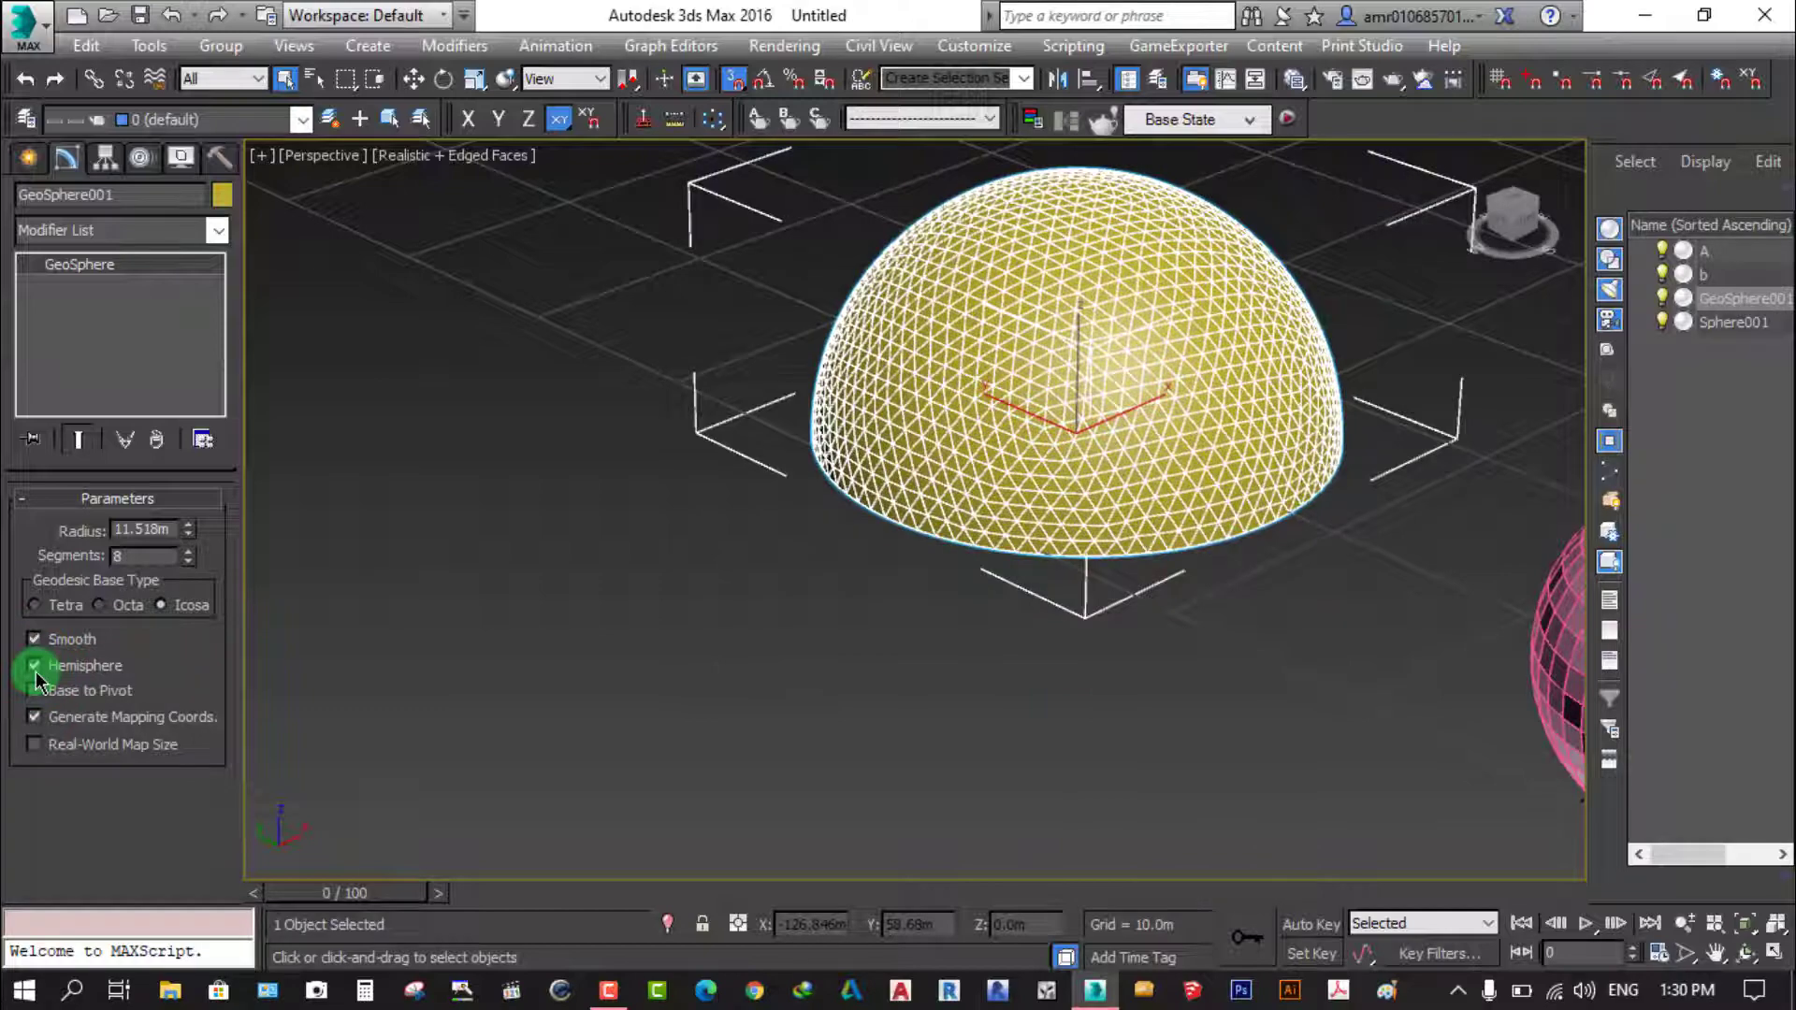
{"action": "mouse_move", "coordinate": [862, 635]}
{"action": "middle_mouse_down", "text": "alt"}
{"action": "mouse_move", "coordinate": [911, 610]}
{"action": "mouse_move", "coordinate": [908, 634]}
{"action": "mouse_move", "coordinate": [926, 627]}
{"action": "middle_mouse_up", "text": "alt"}
{"action": "scroll", "coordinate": [1099, 559], "scroll_direction": "up", "scroll_amount": 2}
{"action": "scroll", "coordinate": [1119, 533], "scroll_direction": "up", "scroll_amount": 1}
{"action": "scroll", "coordinate": [1050, 549], "scroll_direction": "up", "scroll_amount": 2}
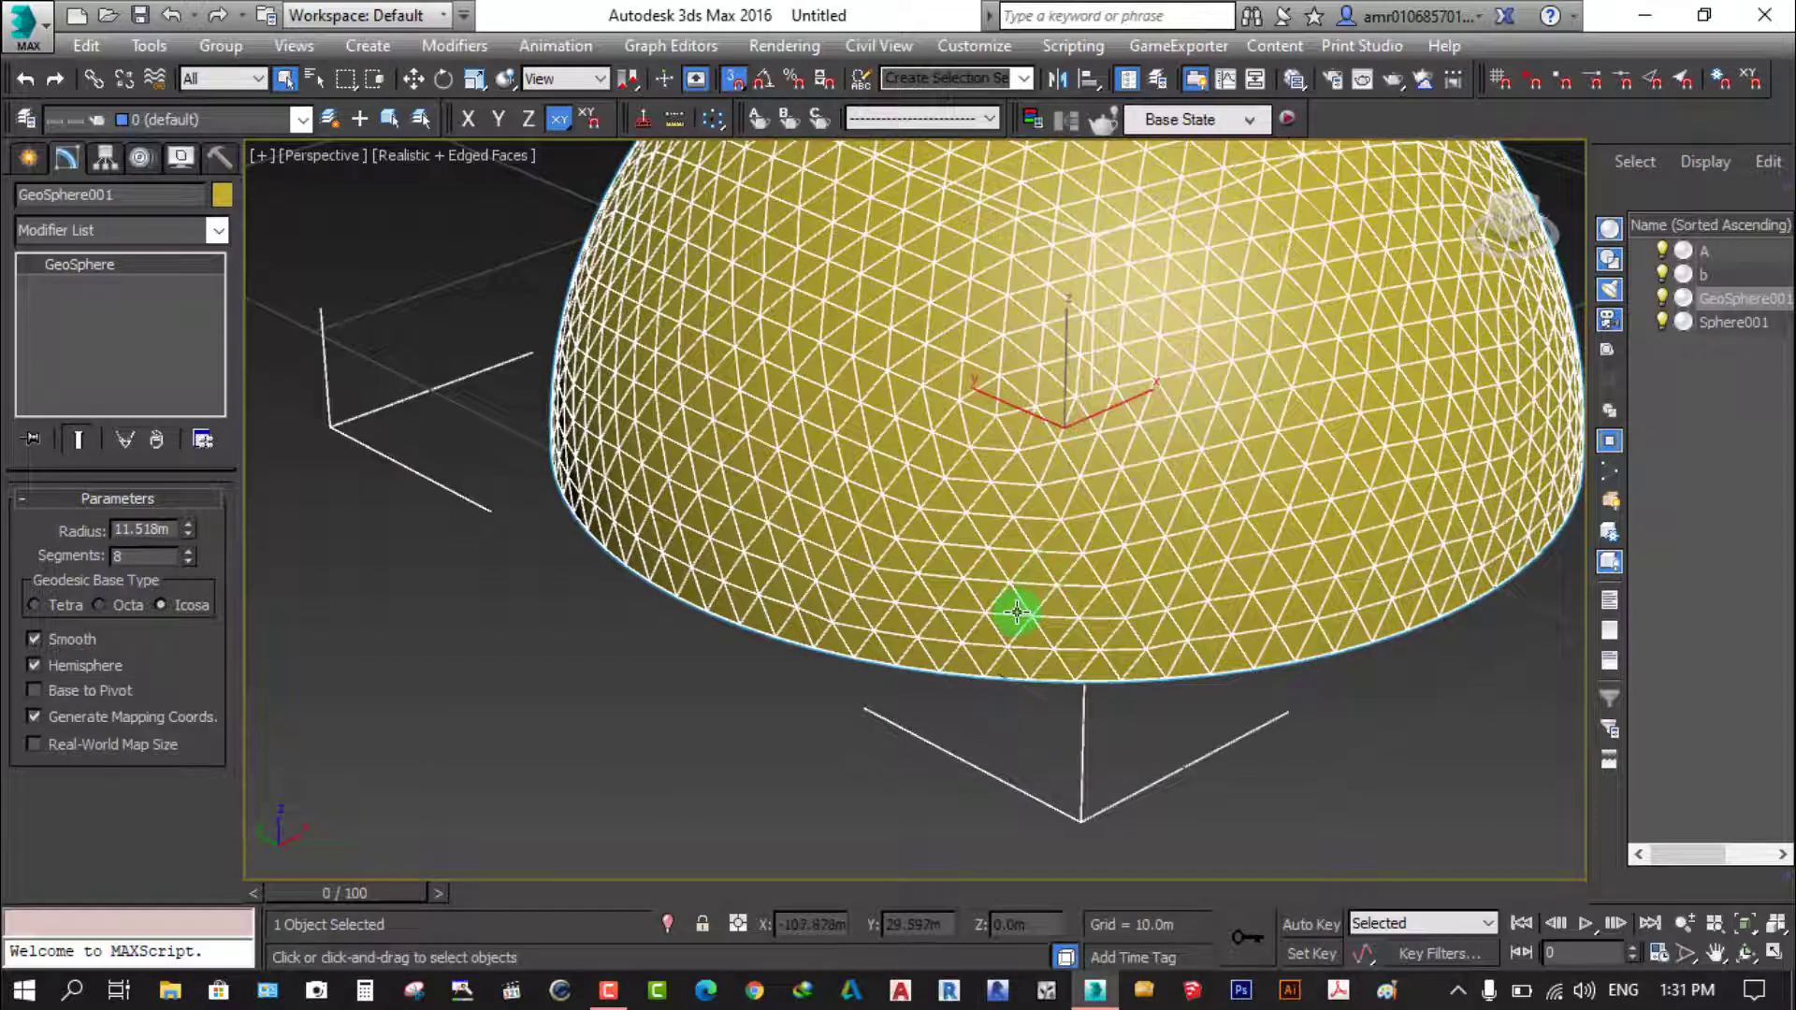
{"action": "middle_click_drag", "start_coordinate": [1016, 612], "coordinate": [1036, 638]}
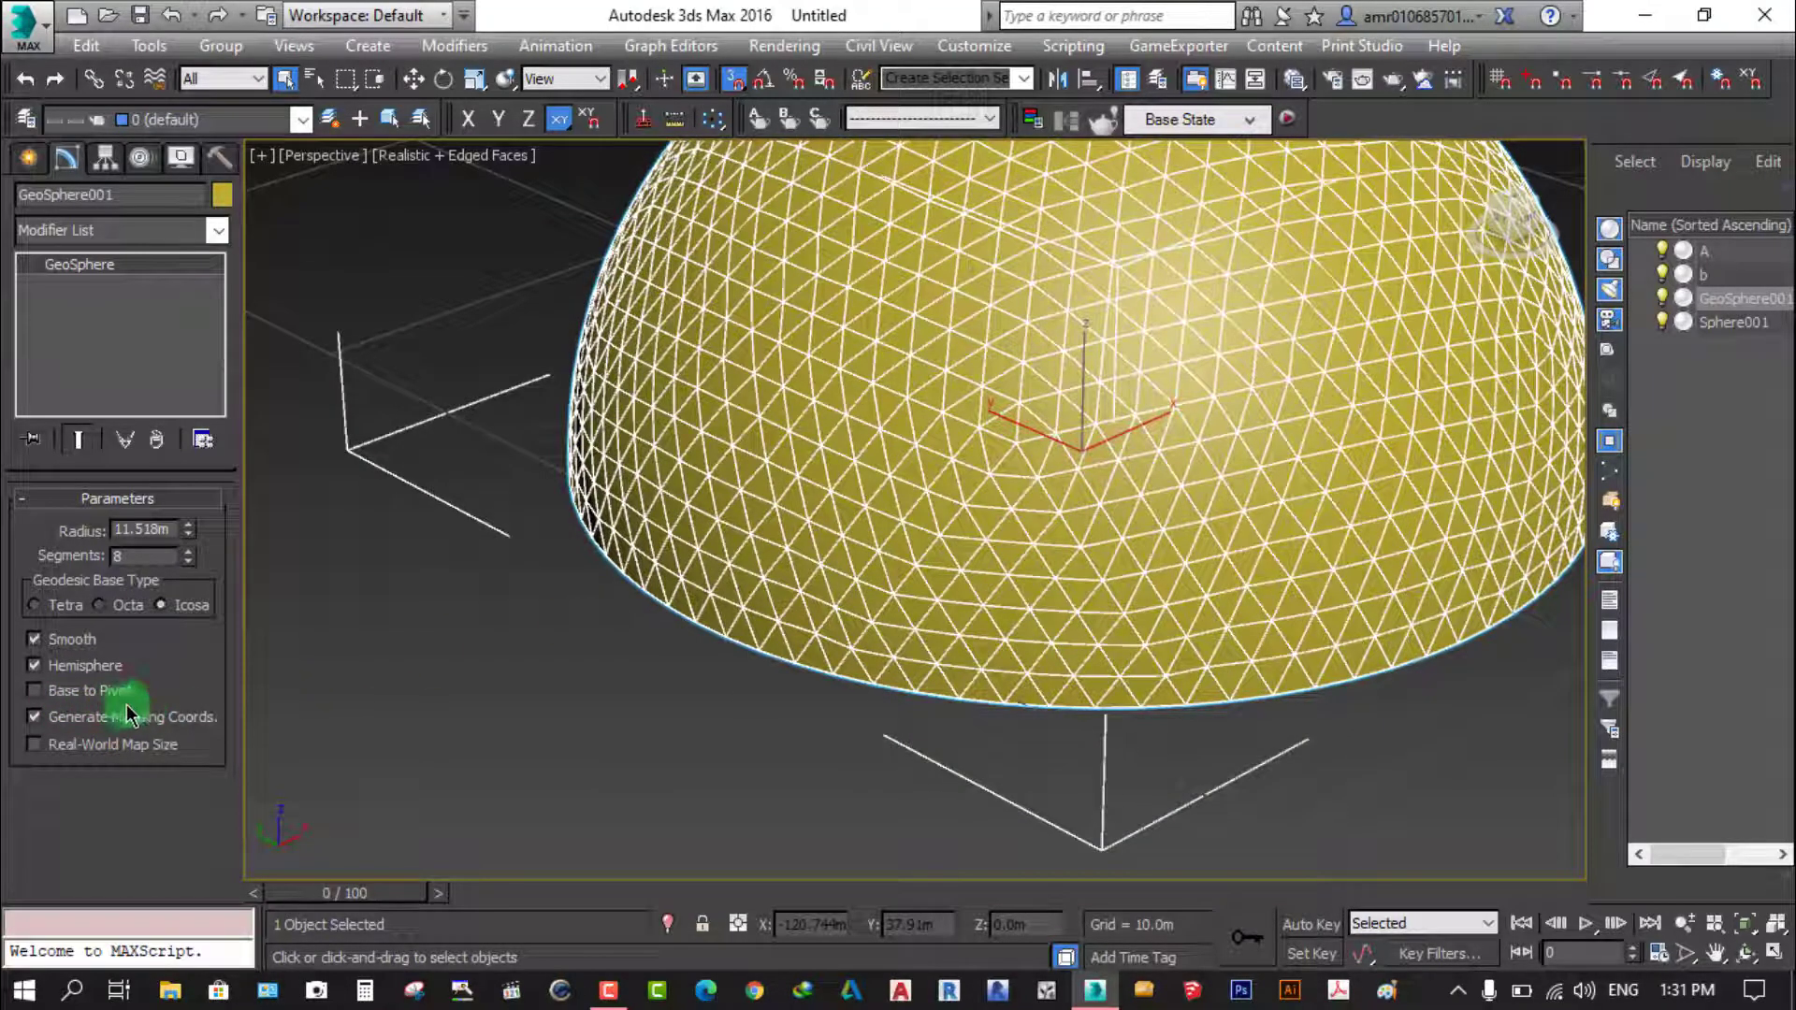
View the hemisphere's underside, turn Hemisphere off, and select the pink Sphere001
{"action": "middle_click_drag", "start_coordinate": [772, 696], "coordinate": [856, 505], "text": "alt"}
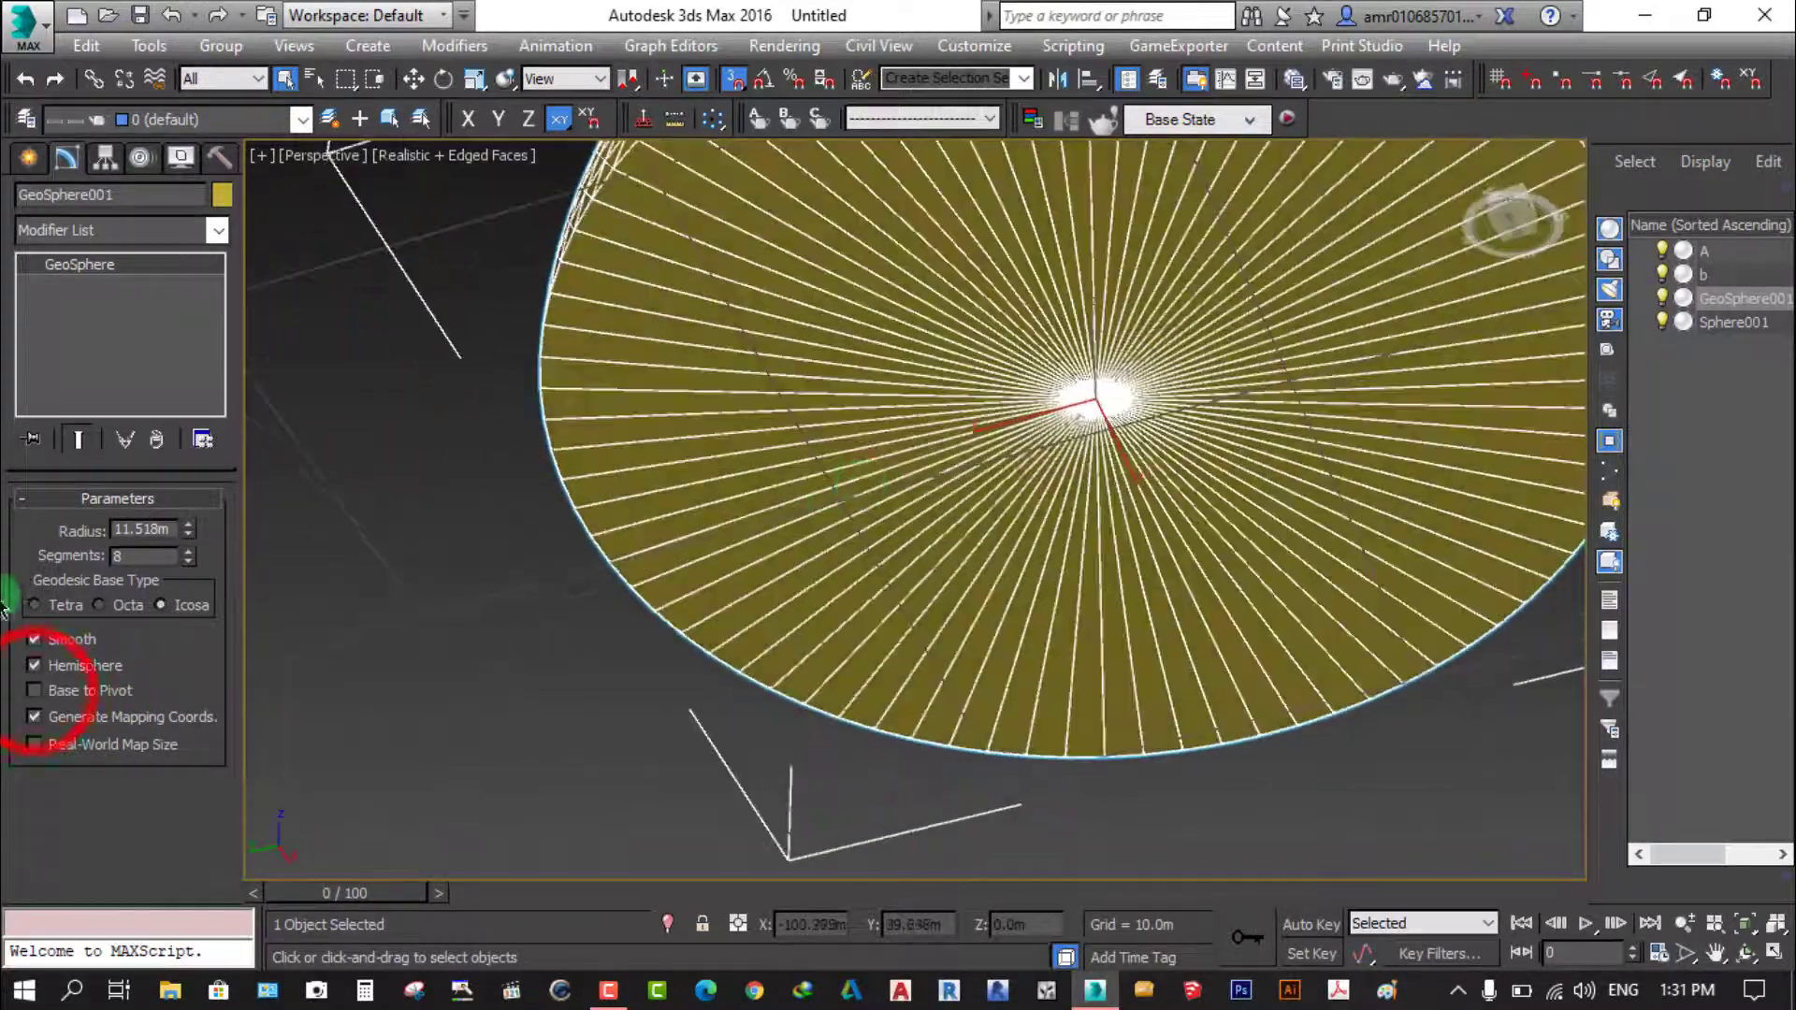
{"action": "left_click", "coordinate": [34, 692]}
{"action": "left_click", "coordinate": [1344, 643]}
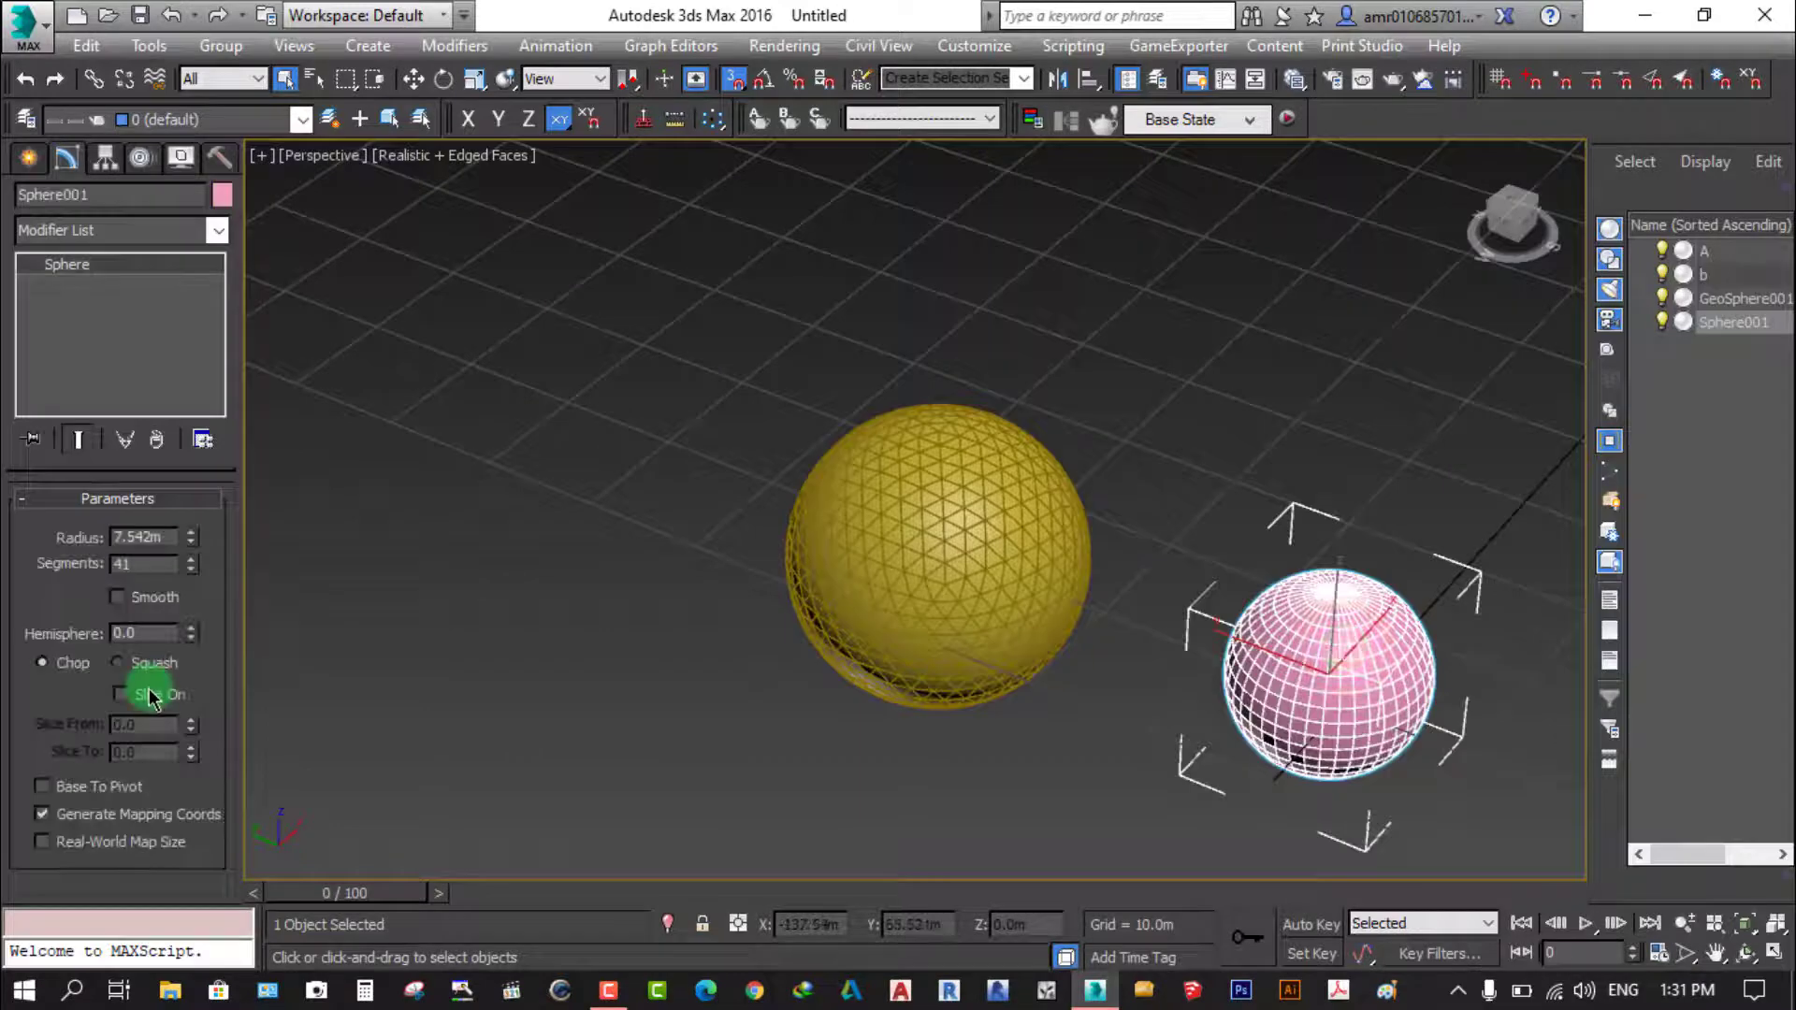
Enable Slice On for the pink sphere with Slice From at 95.5, then deselect it
{"action": "middle_click_drag", "start_coordinate": [629, 670], "coordinate": [643, 627]}
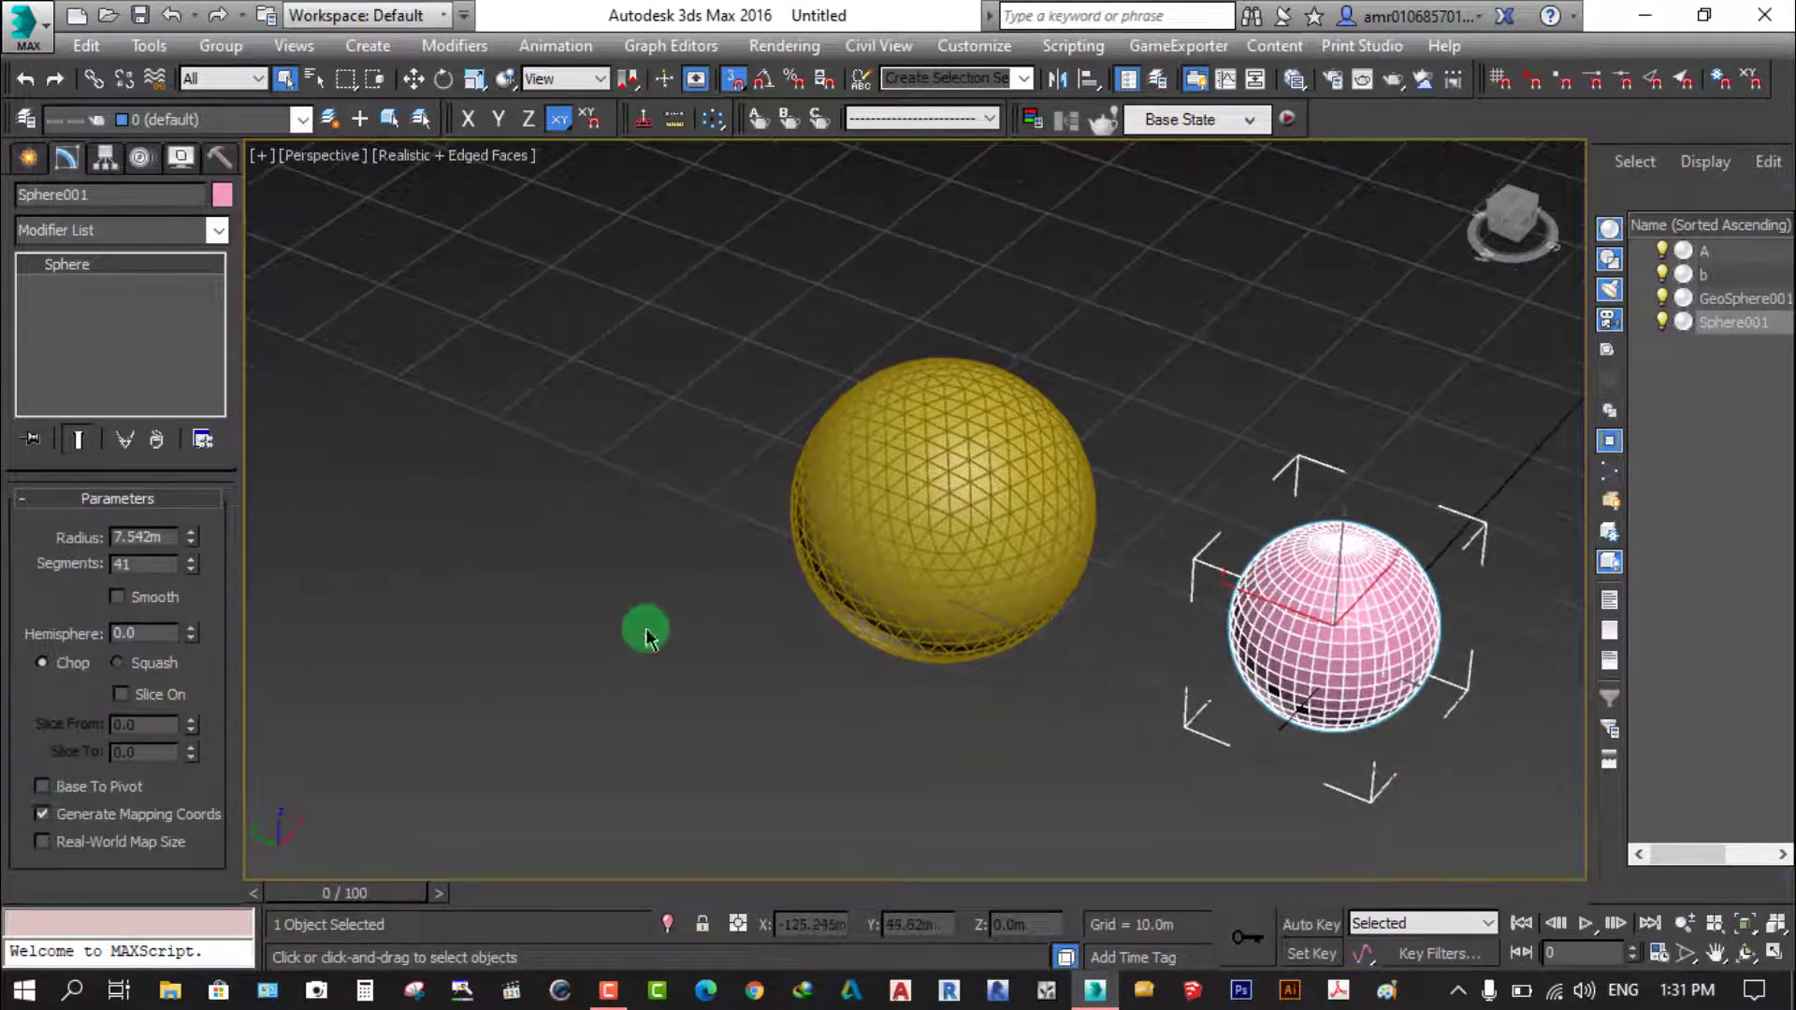
{"action": "scroll", "coordinate": [1355, 645], "scroll_direction": "up", "scroll_amount": 3}
{"action": "scroll", "coordinate": [1322, 609], "scroll_direction": "up", "scroll_amount": 2}
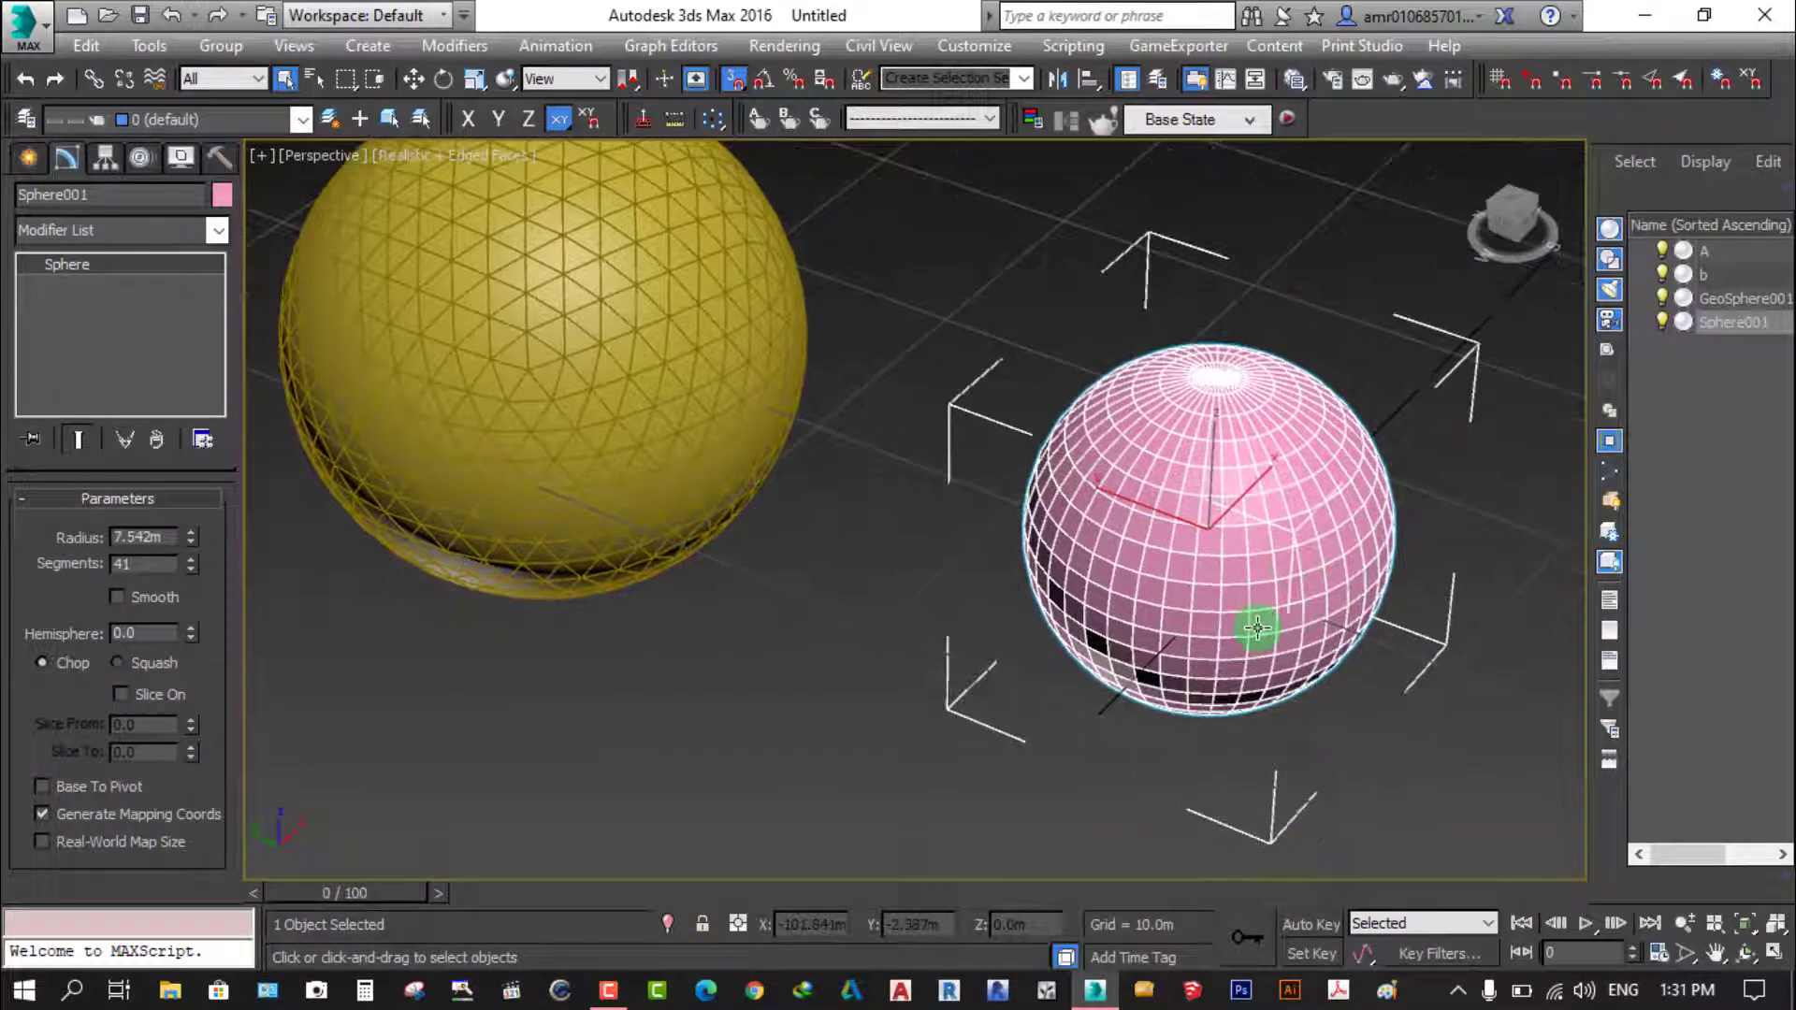
{"action": "left_click", "coordinate": [753, 708]}
{"action": "left_click", "coordinate": [1268, 533]}
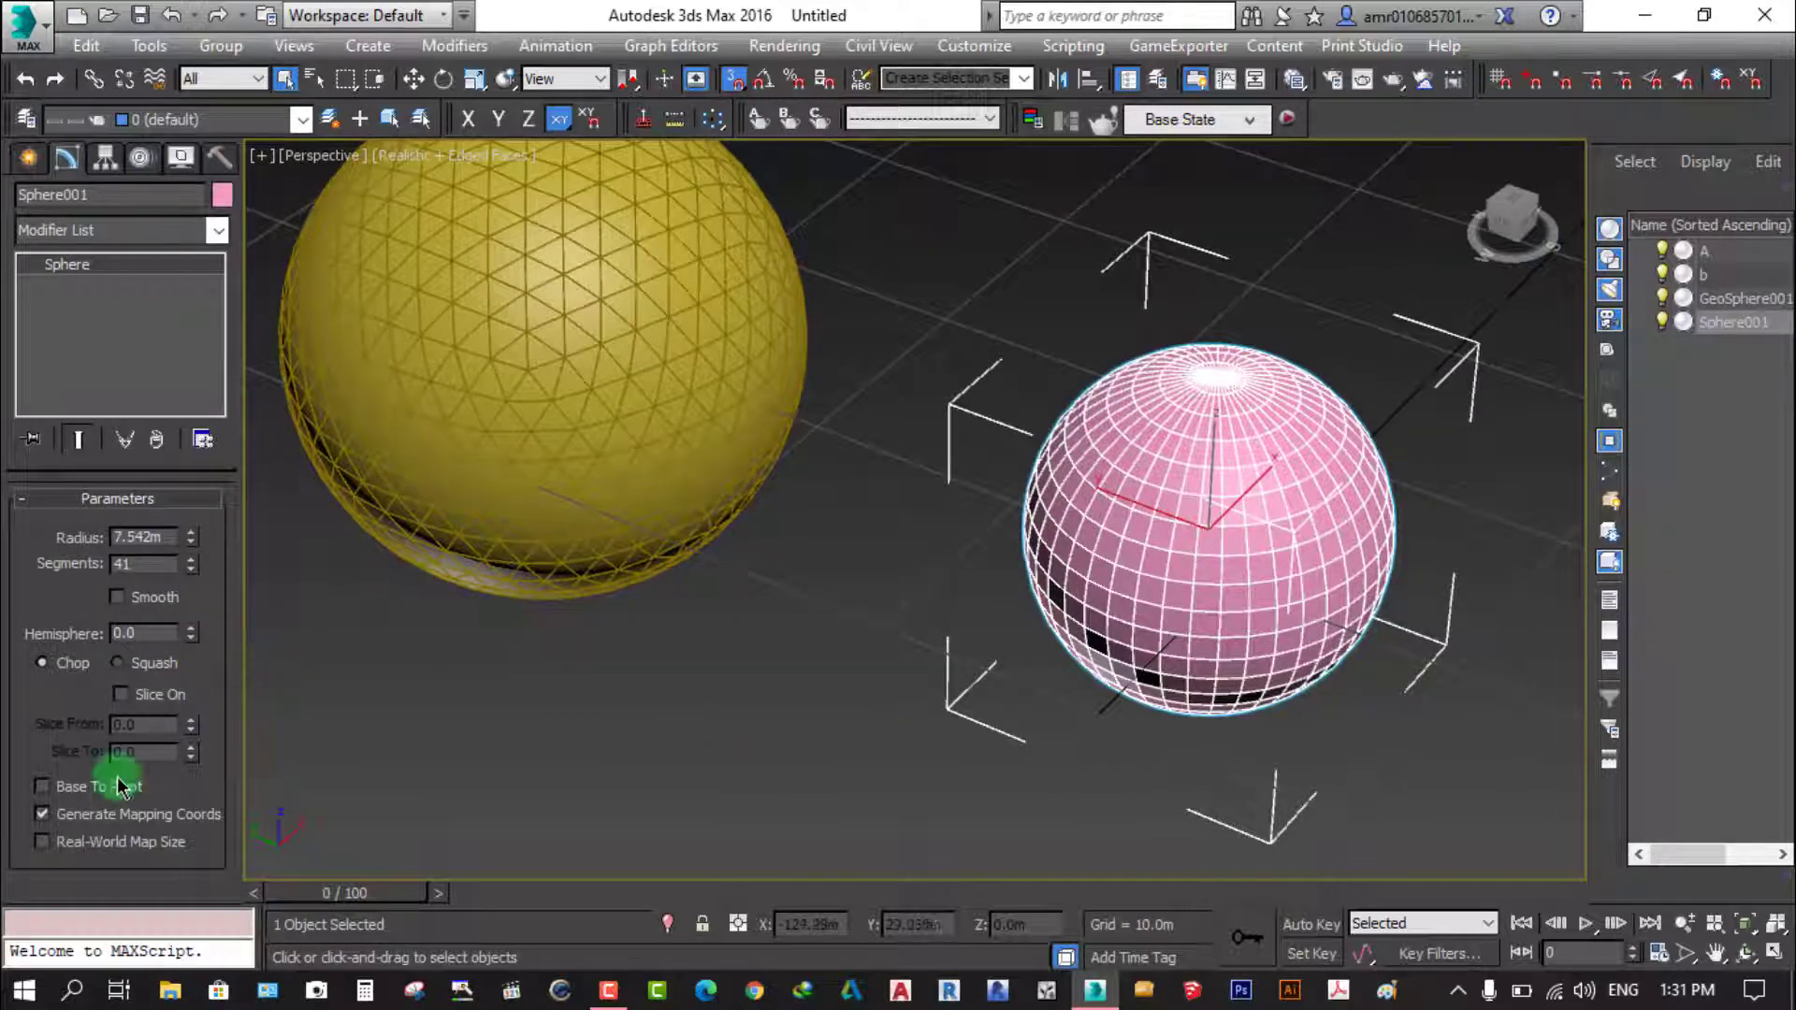
{"action": "left_click", "coordinate": [118, 703]}
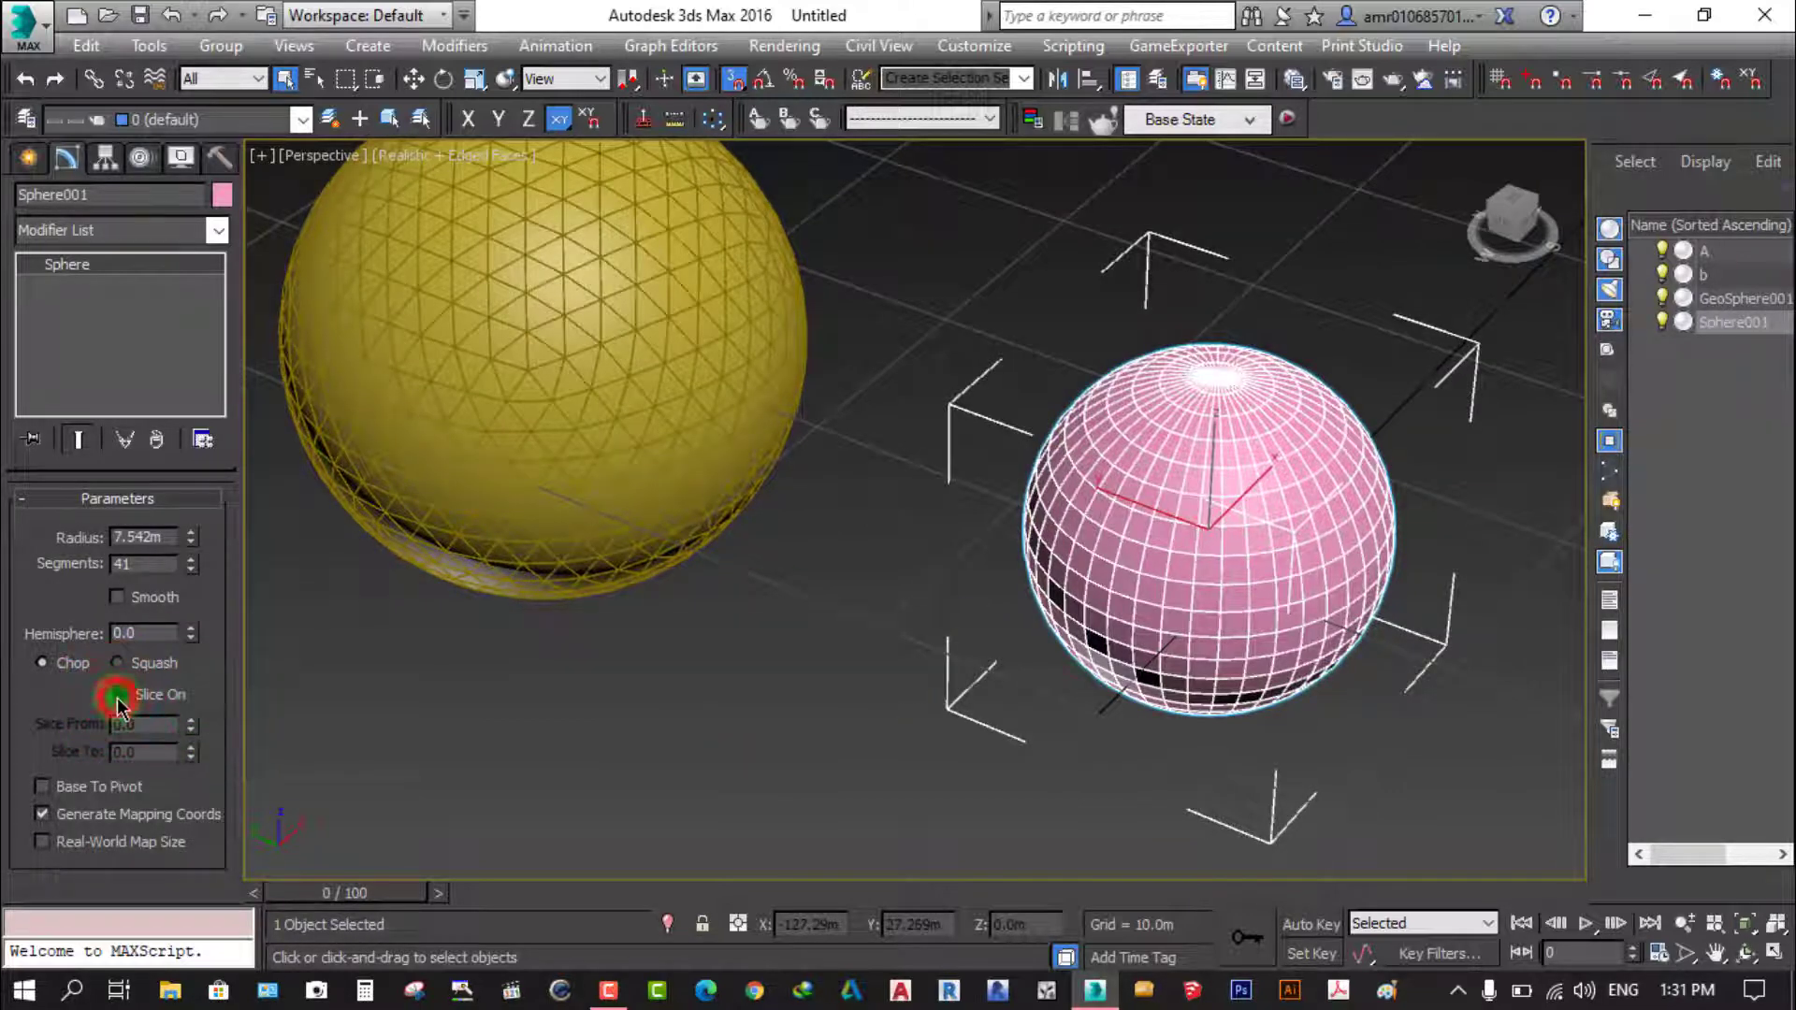
{"action": "mouse_move", "coordinate": [192, 724]}
{"action": "left_mouse_down"}
{"action": "mouse_move", "coordinate": [226, 445]}
{"action": "mouse_move", "coordinate": [267, 472]}
{"action": "mouse_move", "coordinate": [42, 746]}
{"action": "left_mouse_up"}
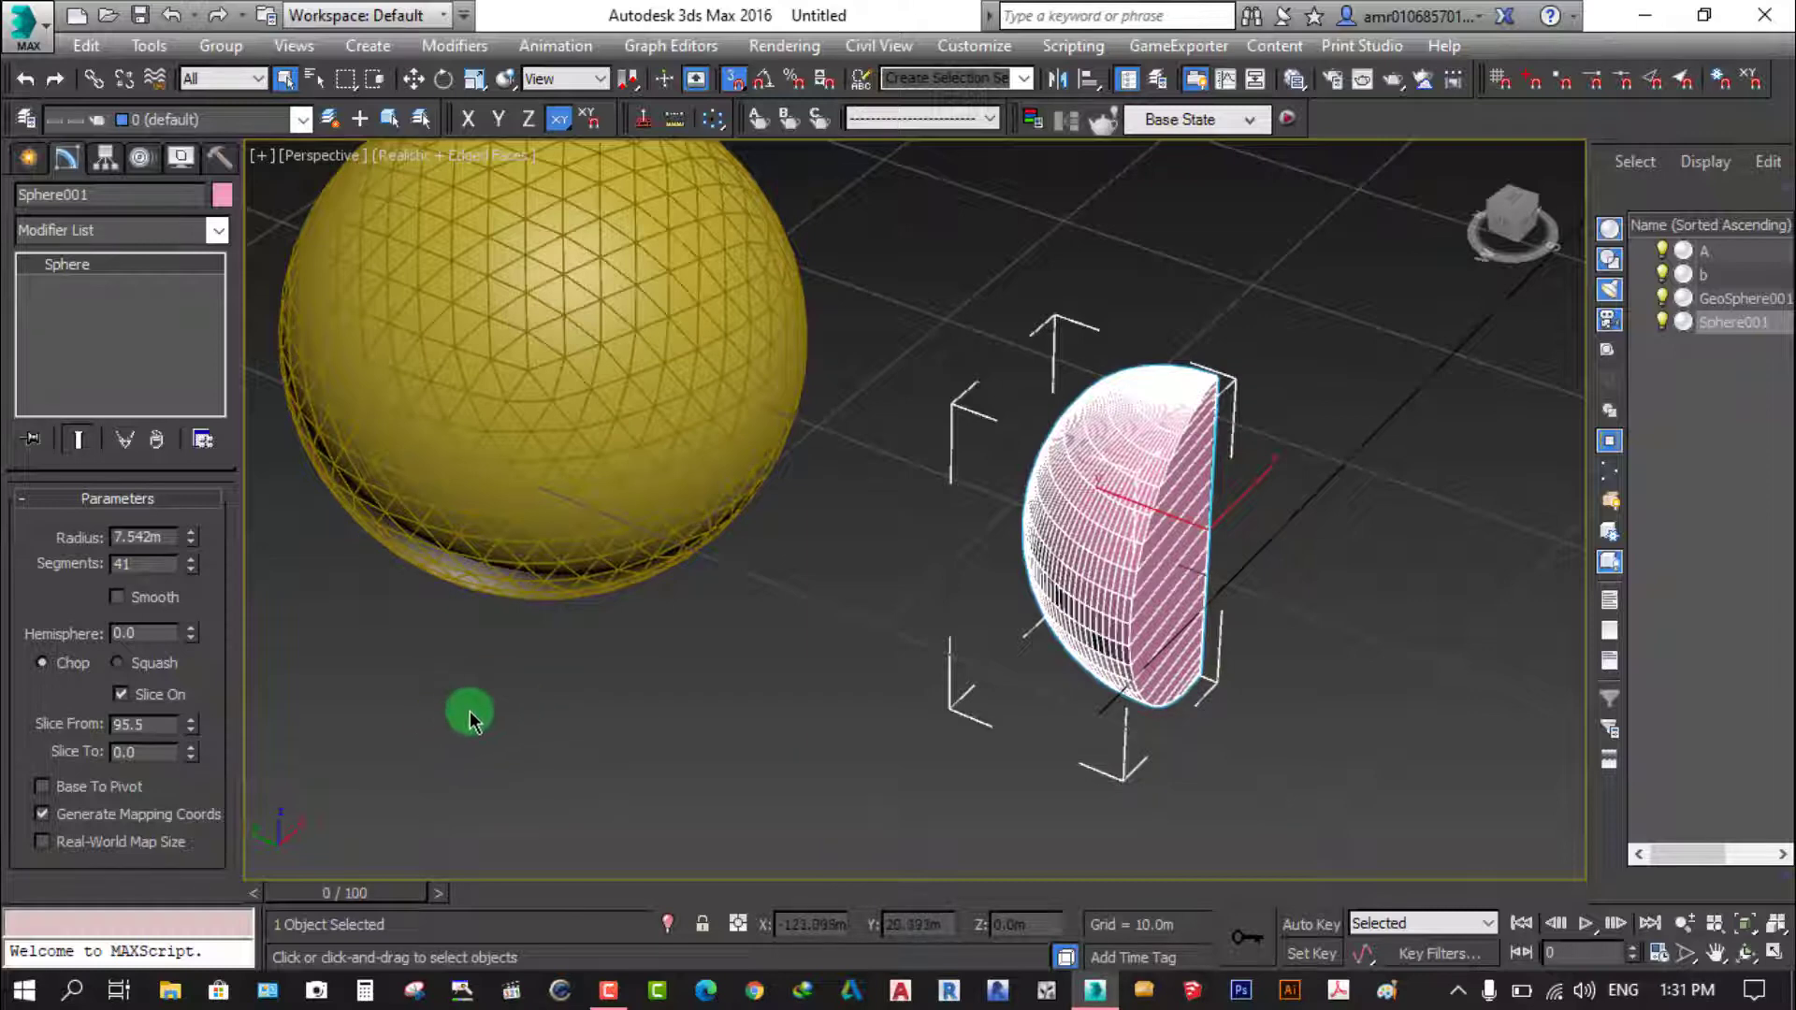
{"action": "left_click", "coordinate": [689, 746]}
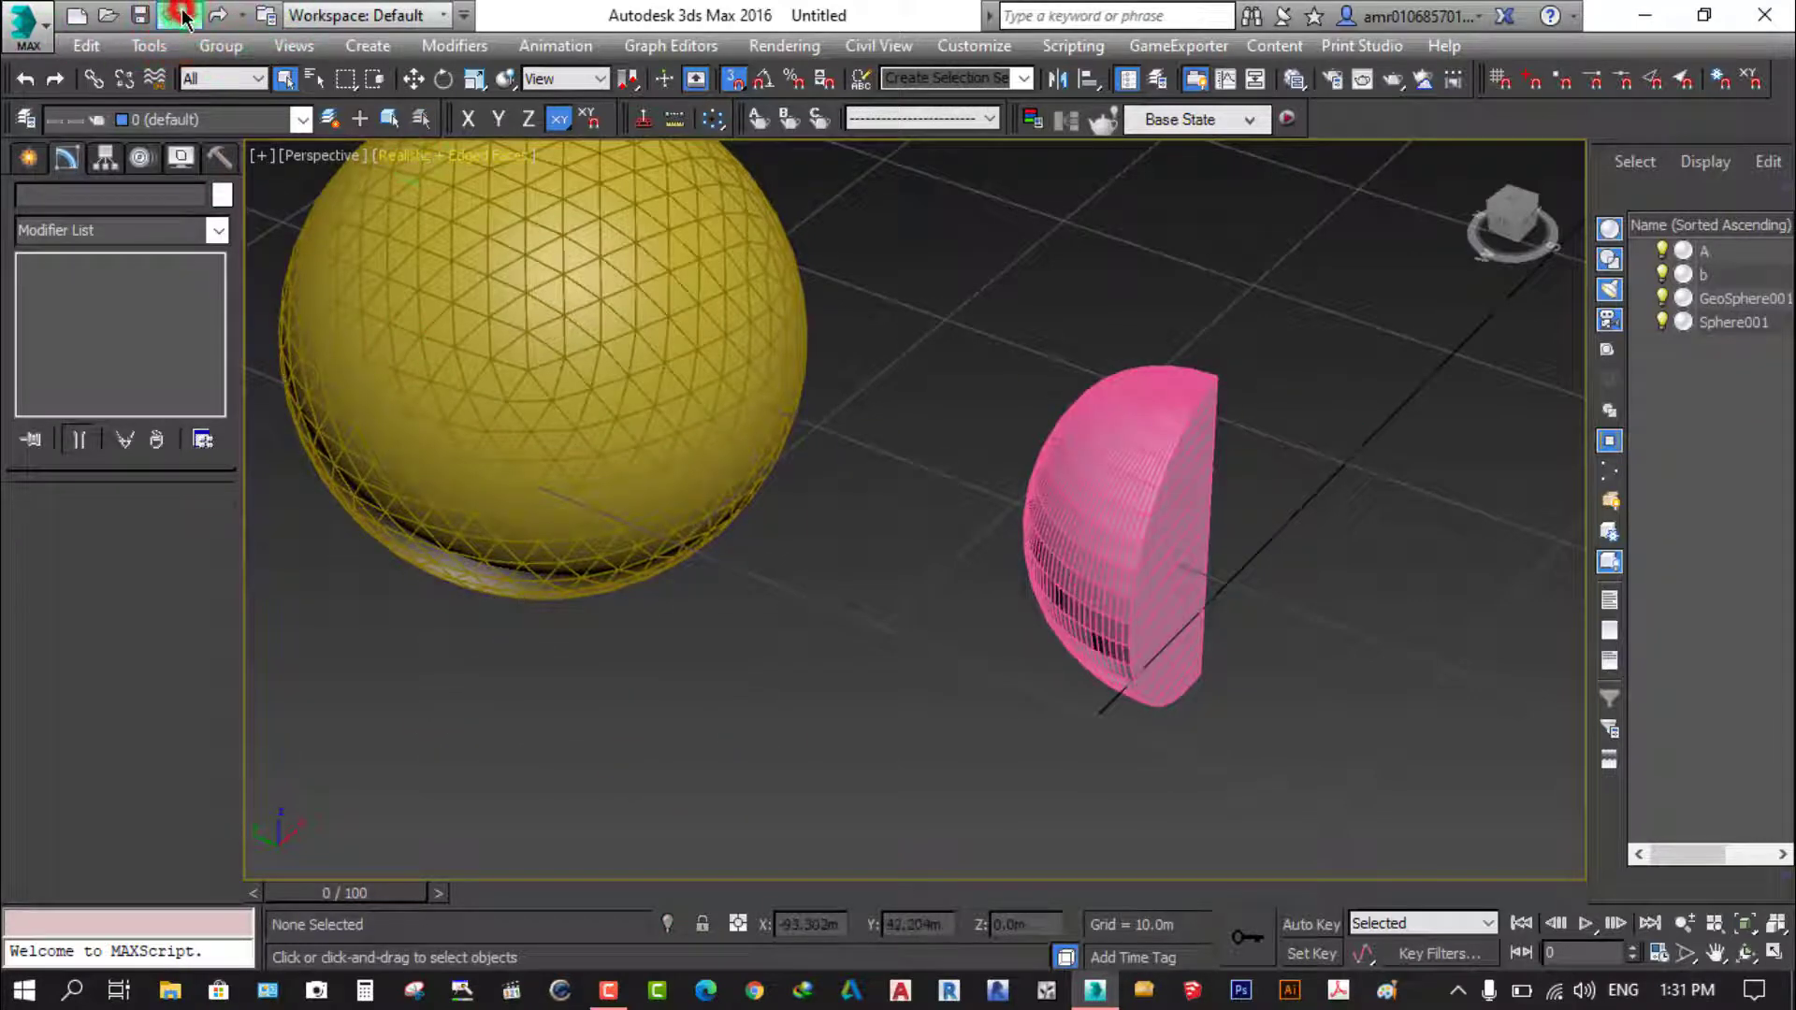
Draw a 16.745m-radius, 30m-high, 18-sided cylinder on the grid beside the yellow sphere
{"action": "scroll", "coordinate": [962, 669], "scroll_direction": "down", "scroll_amount": 10}
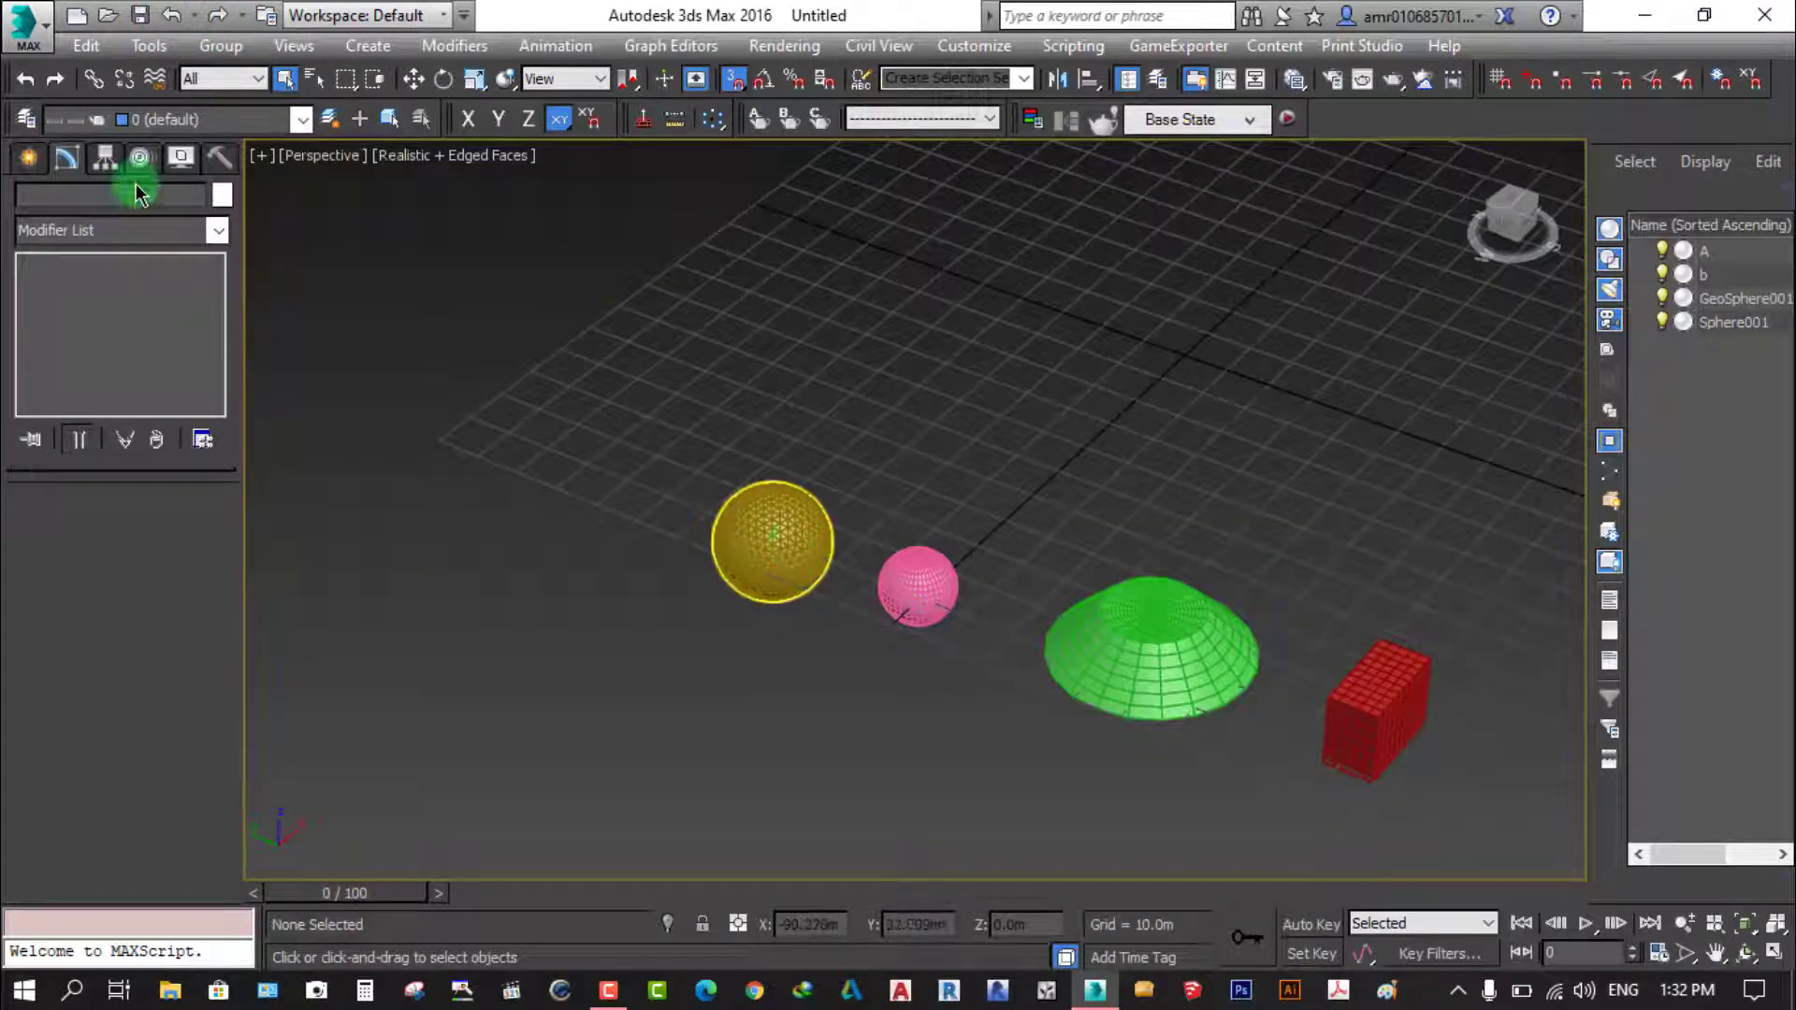
{"action": "left_click", "coordinate": [29, 157]}
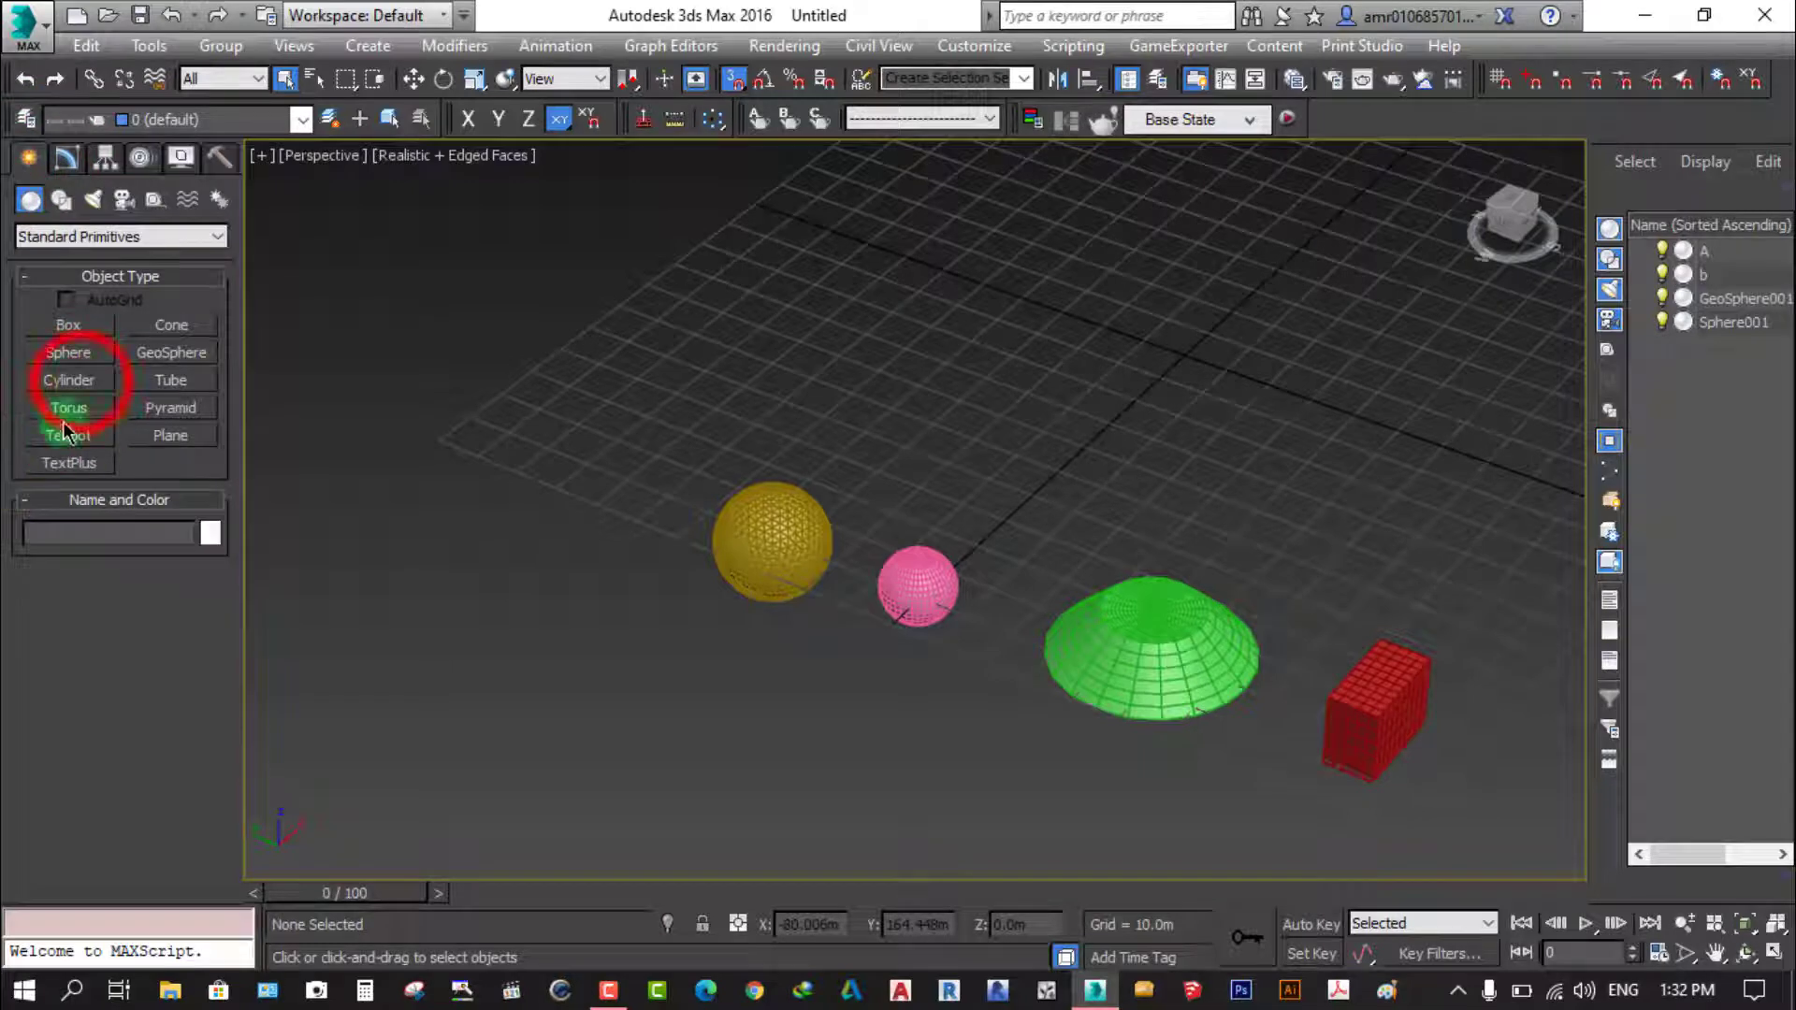
{"action": "left_click", "coordinate": [71, 380]}
{"action": "middle_click_drag", "start_coordinate": [614, 645], "coordinate": [769, 688]}
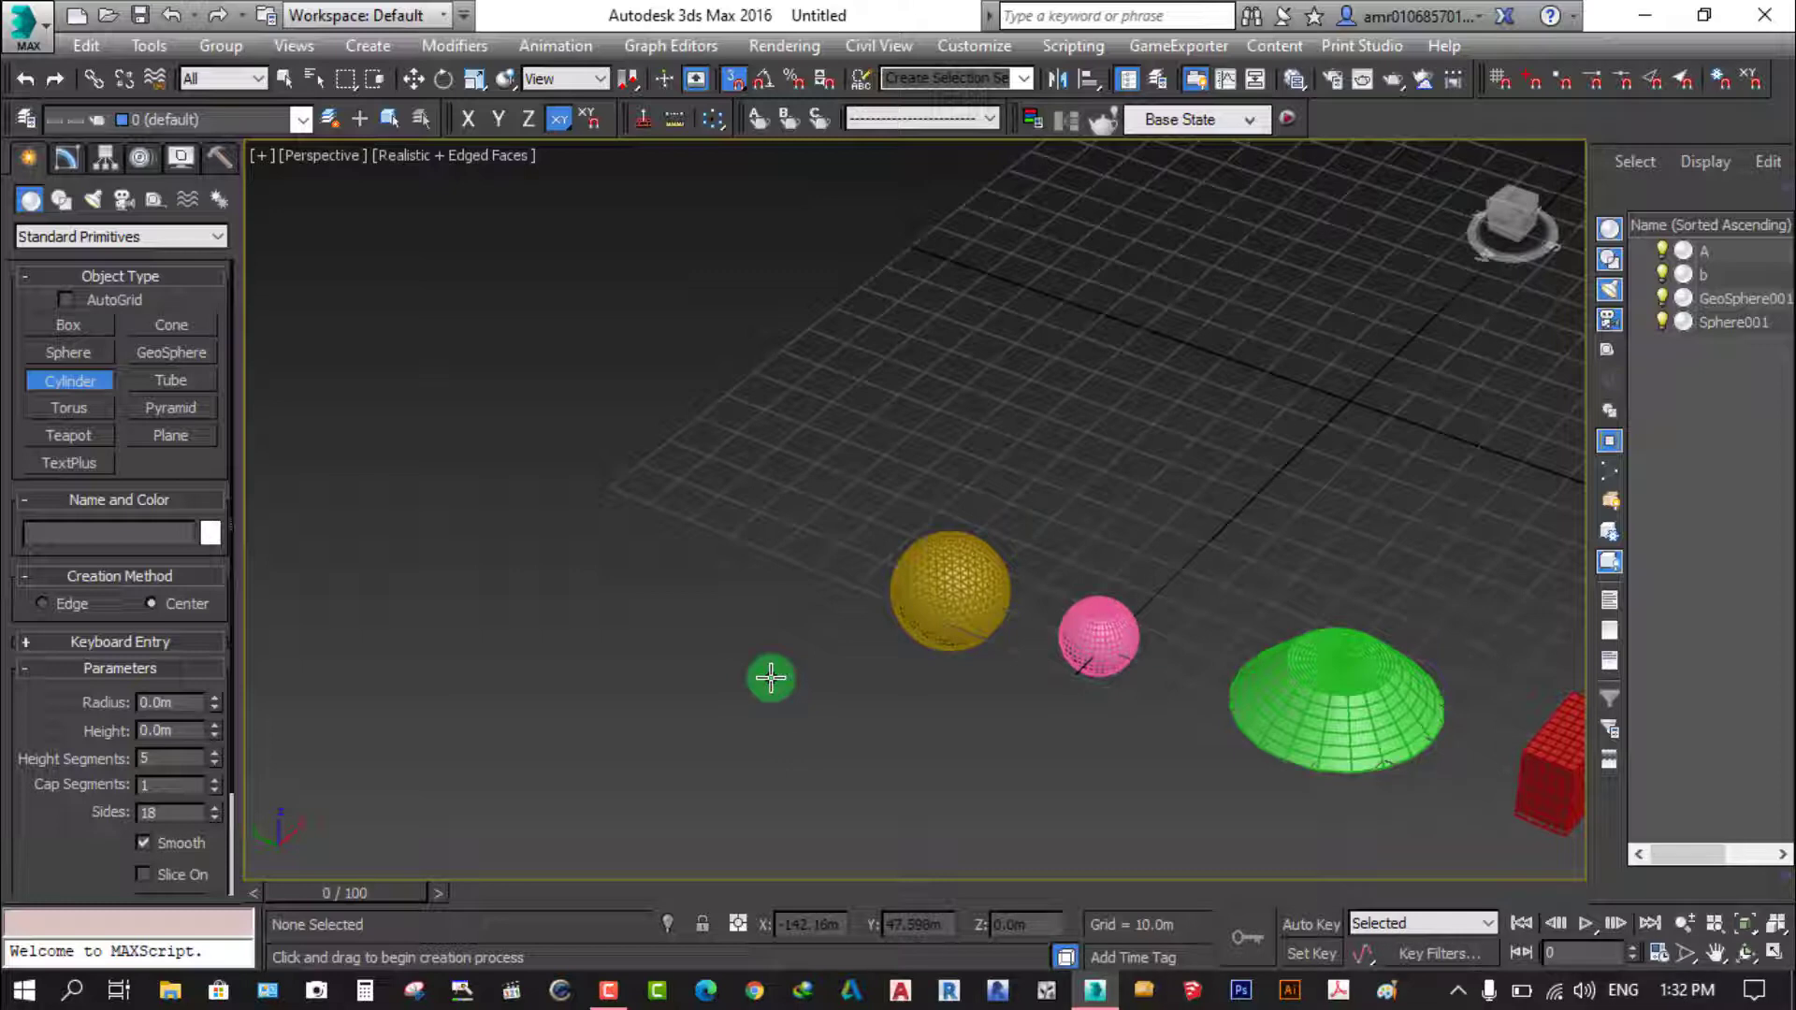
{"action": "scroll", "coordinate": [865, 547], "scroll_direction": "up", "scroll_amount": 3}
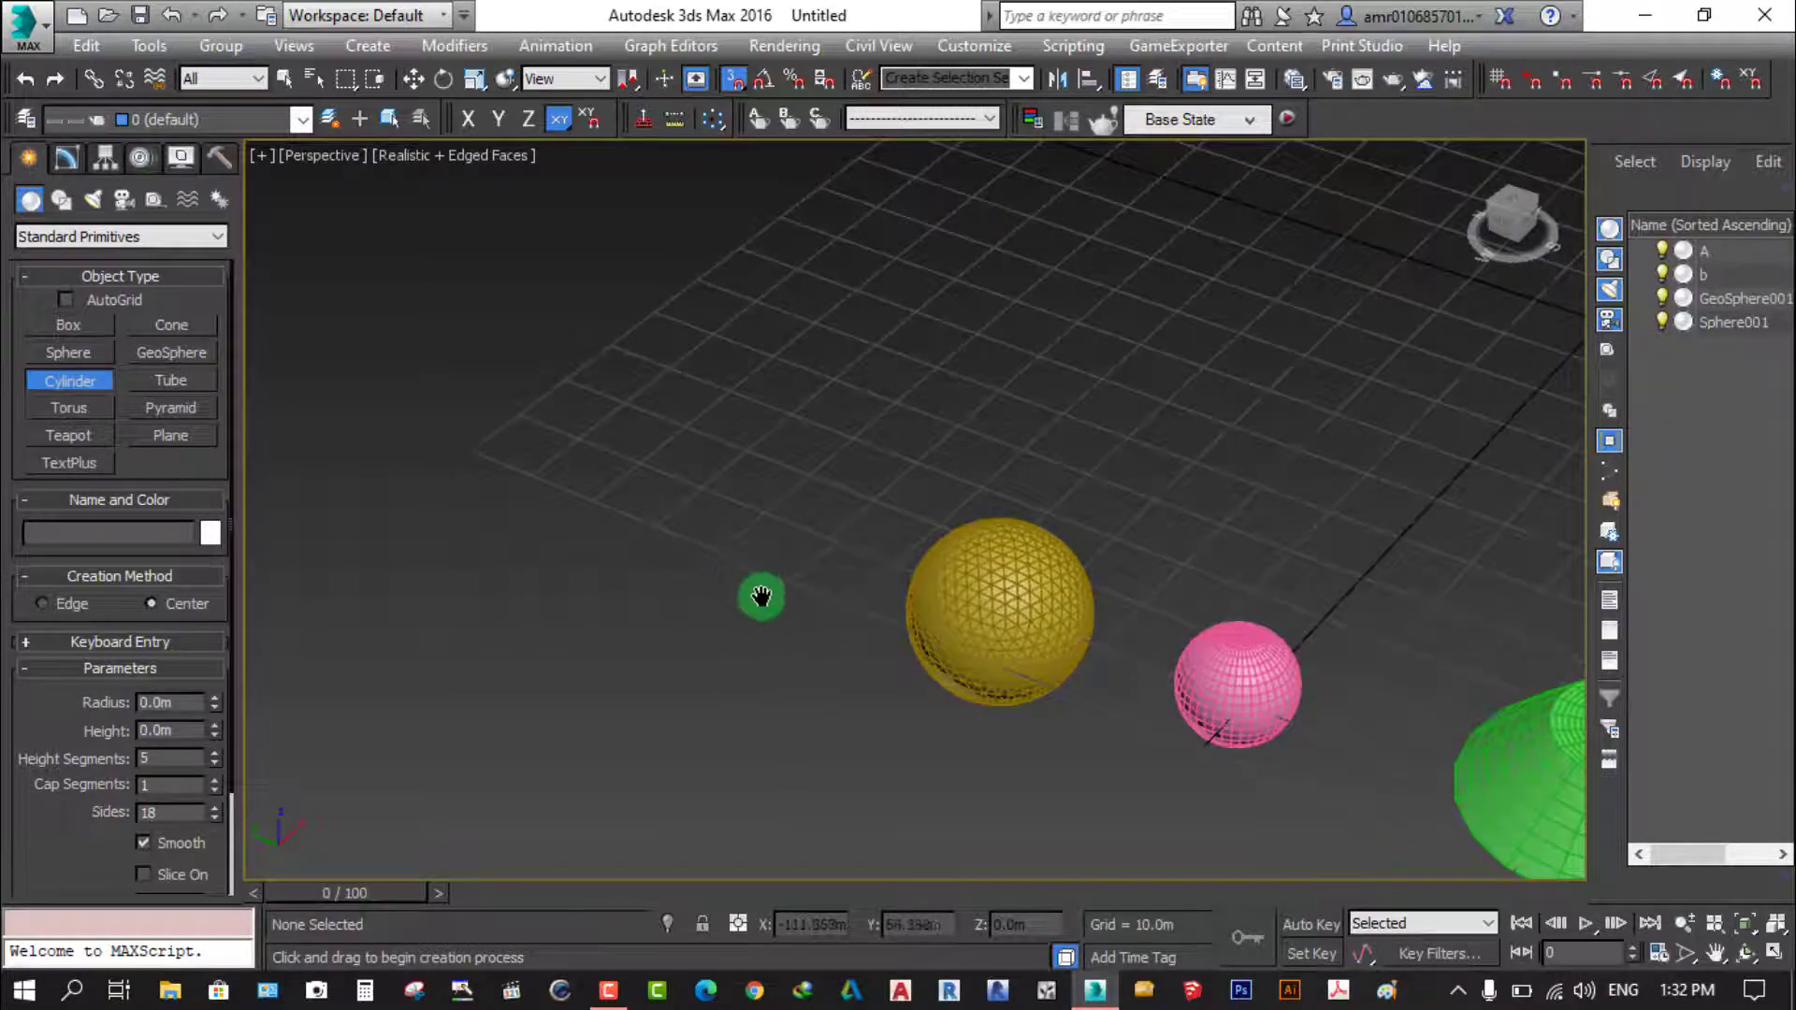
{"action": "middle_click_drag", "start_coordinate": [761, 597], "coordinate": [850, 690]}
{"action": "left_click", "coordinate": [817, 612]}
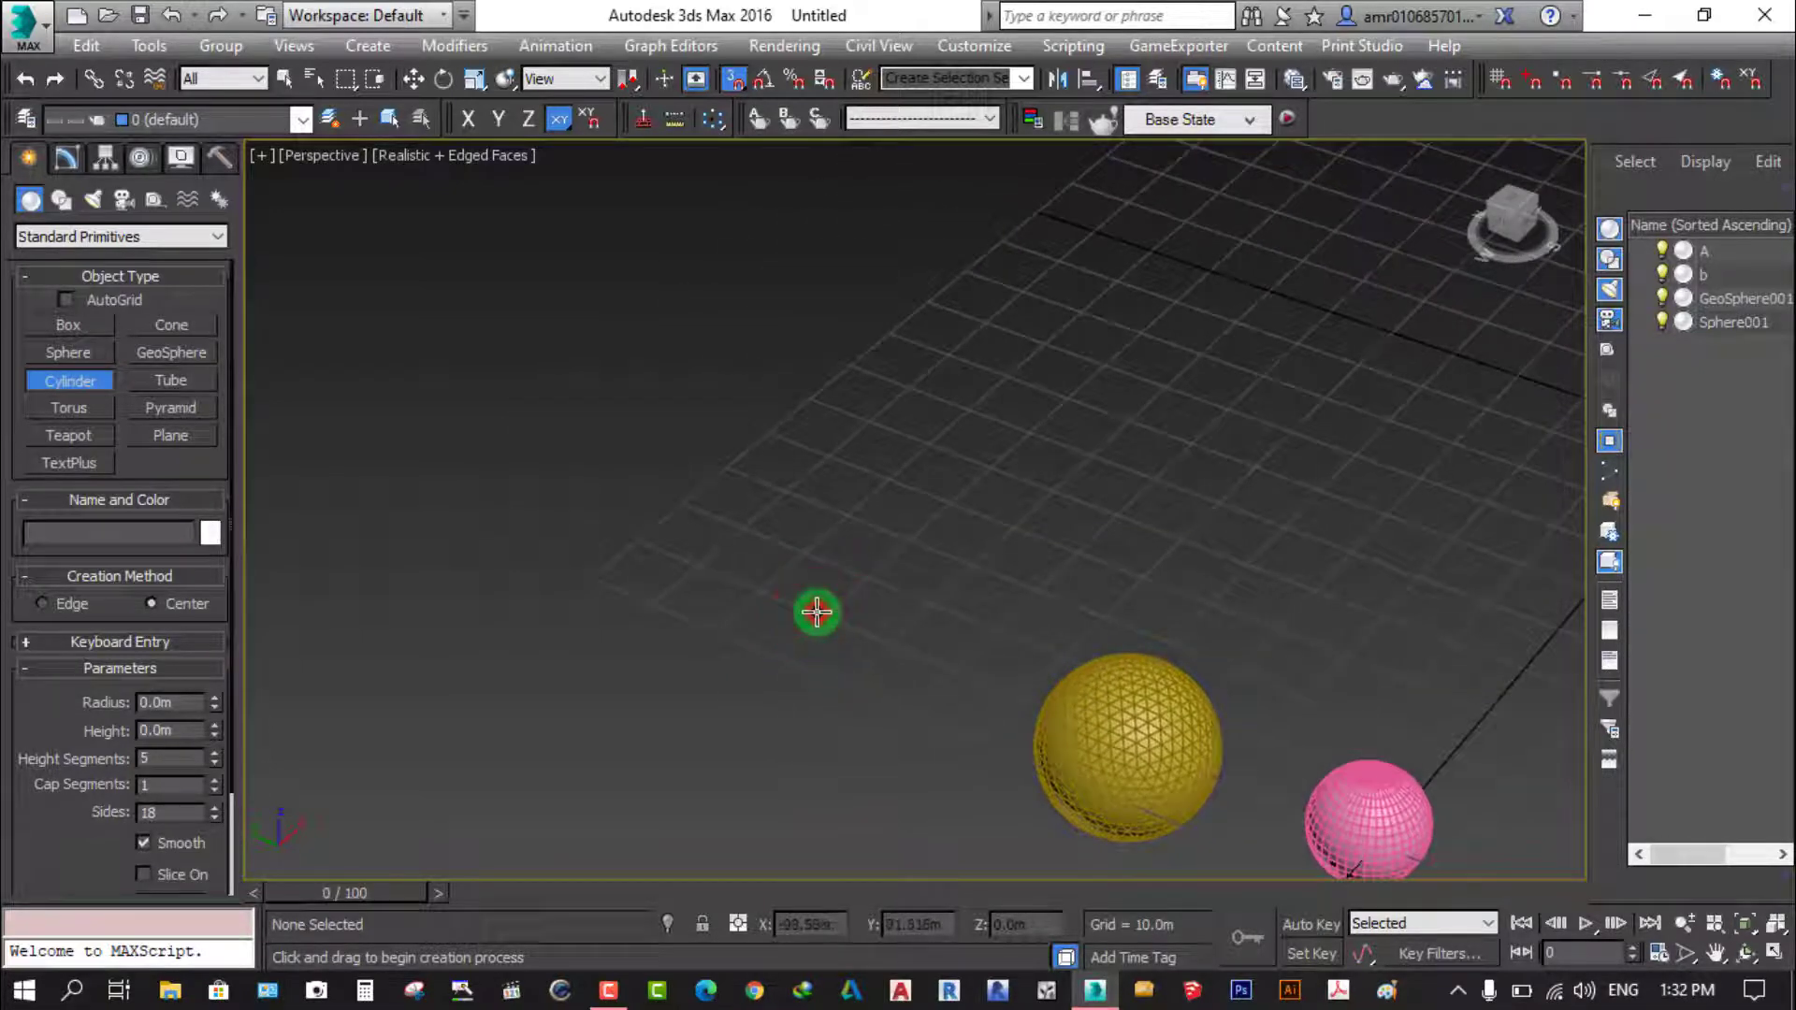
{"action": "mouse_move", "coordinate": [816, 612]}
{"action": "left_mouse_down"}
{"action": "mouse_move", "coordinate": [922, 646]}
{"action": "mouse_move", "coordinate": [901, 624]}
{"action": "mouse_move", "coordinate": [825, 610]}
{"action": "mouse_move", "coordinate": [930, 652]}
{"action": "left_mouse_up"}
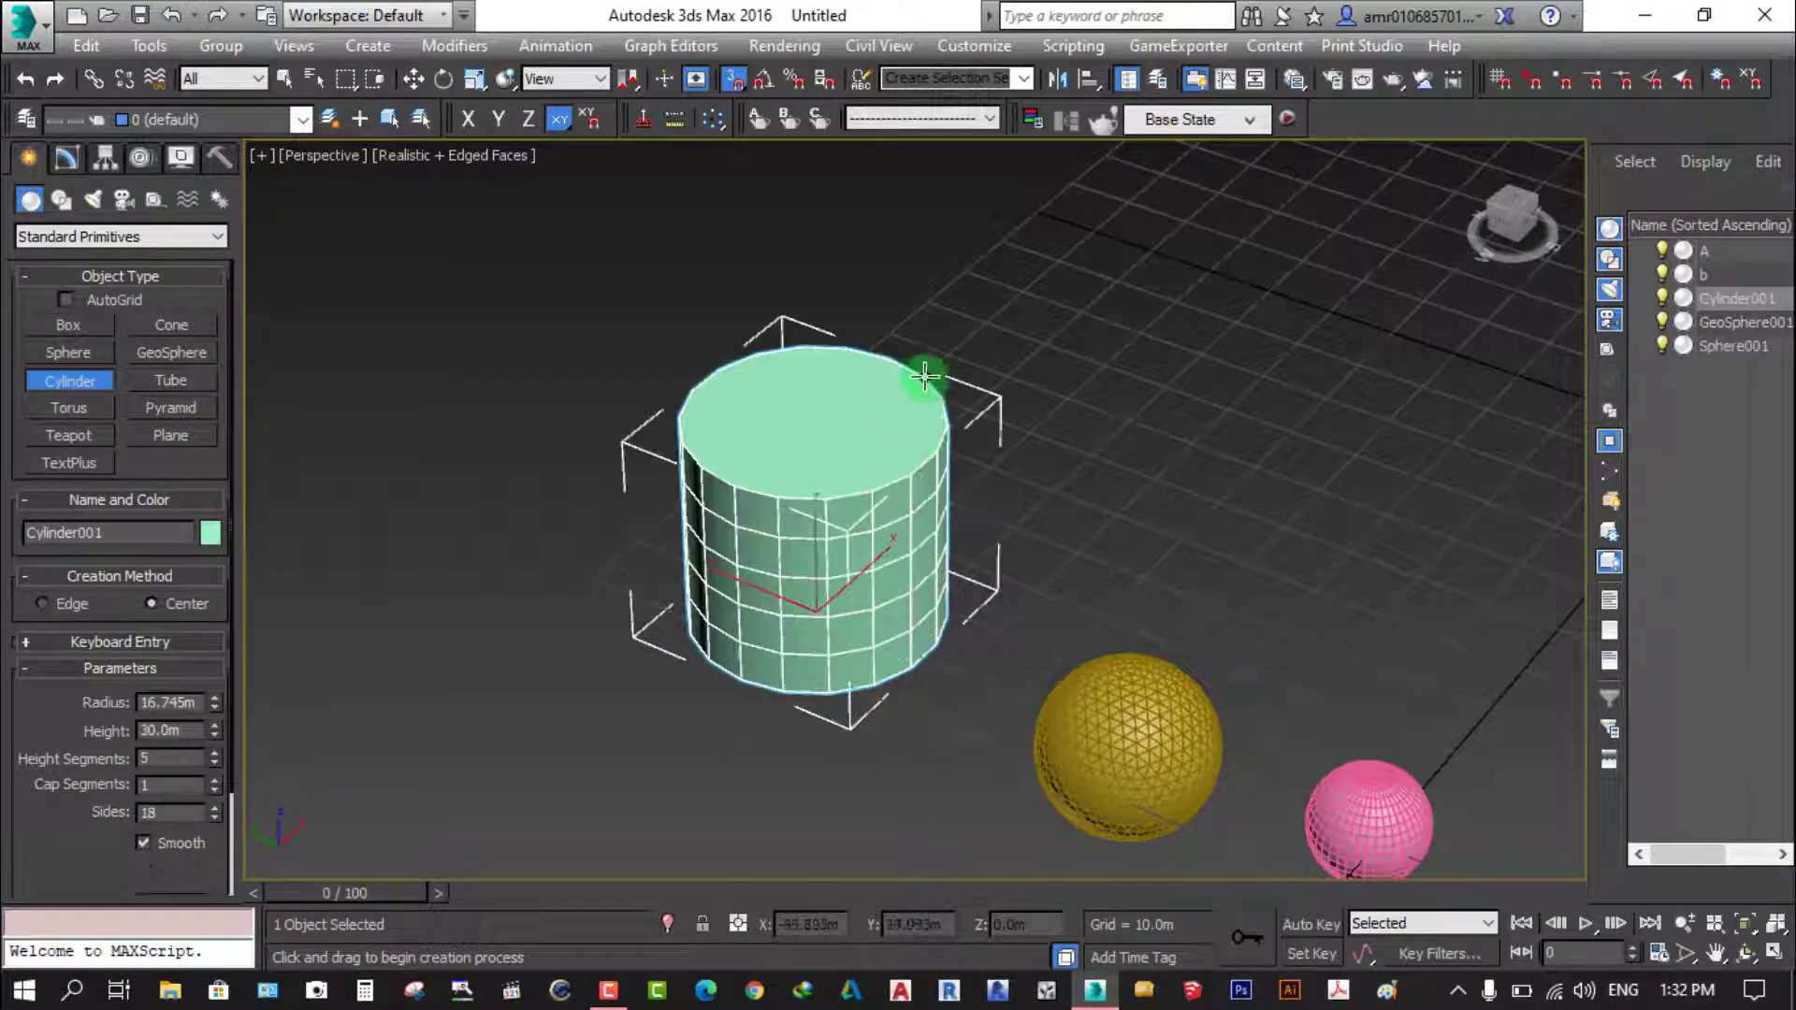
{"action": "left_click", "coordinate": [925, 374]}
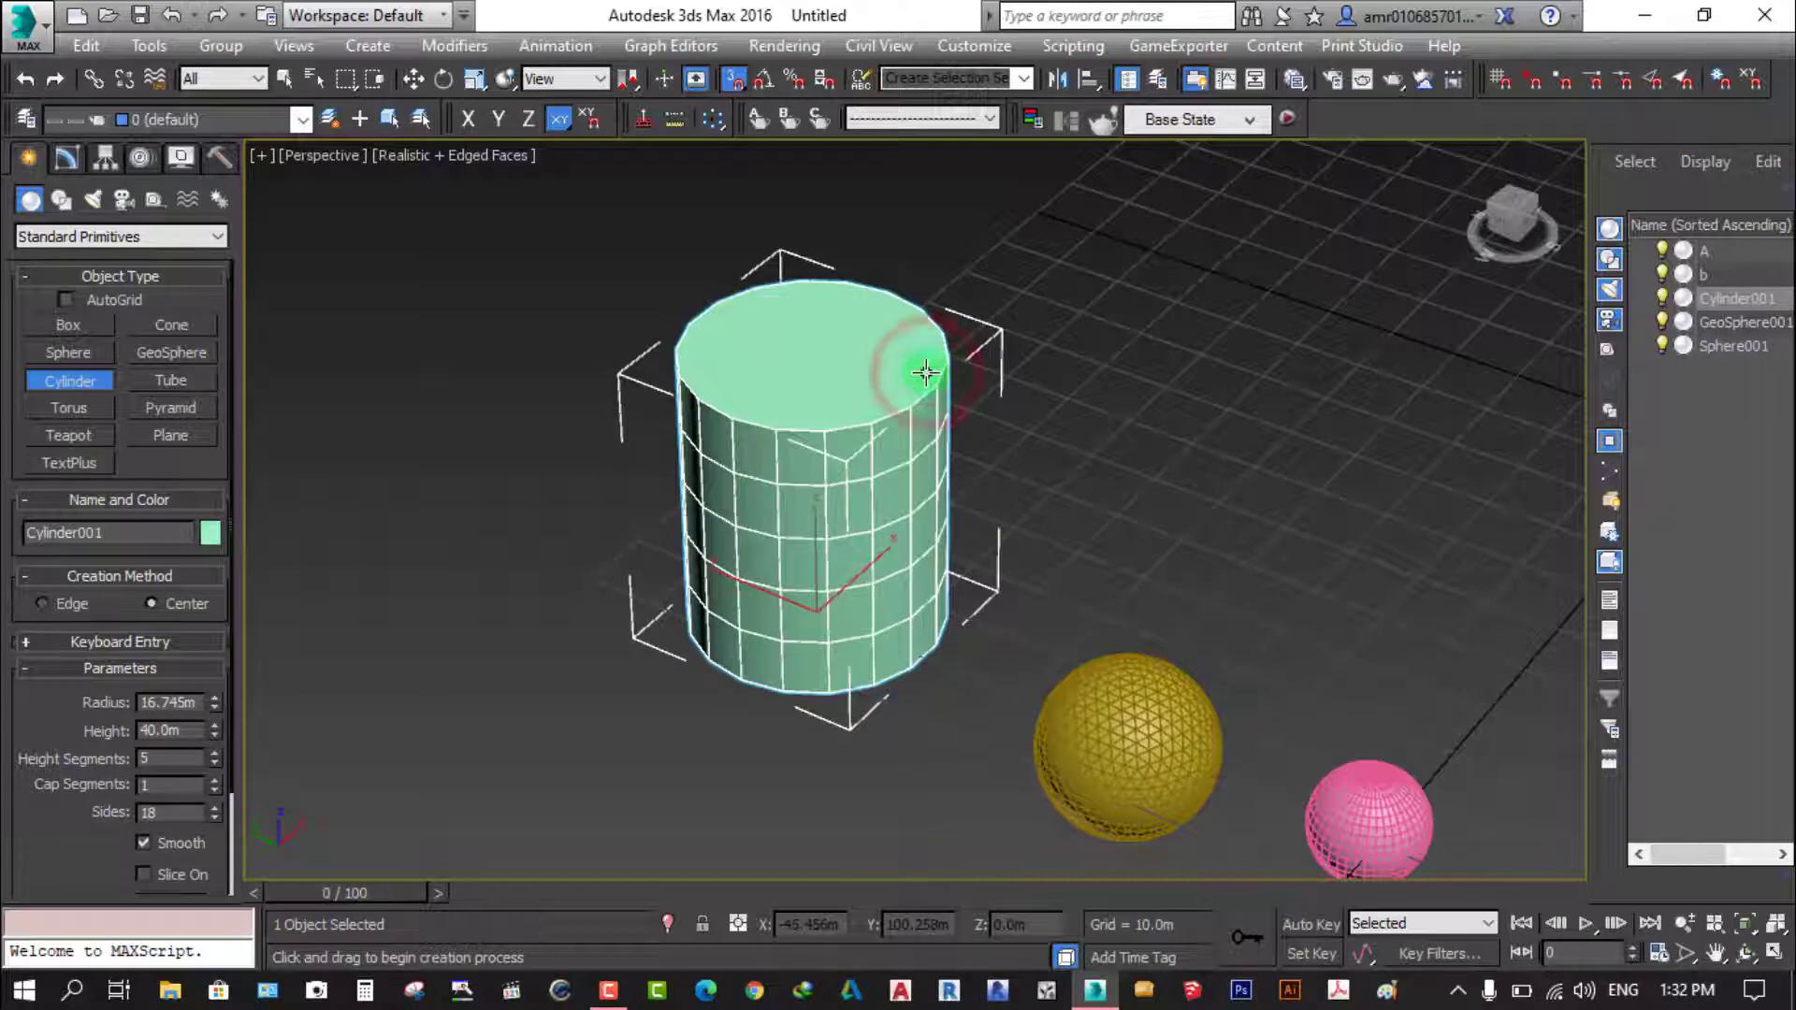
{"action": "right_click", "coordinate": [512, 511]}
{"action": "right_click", "coordinate": [829, 416]}
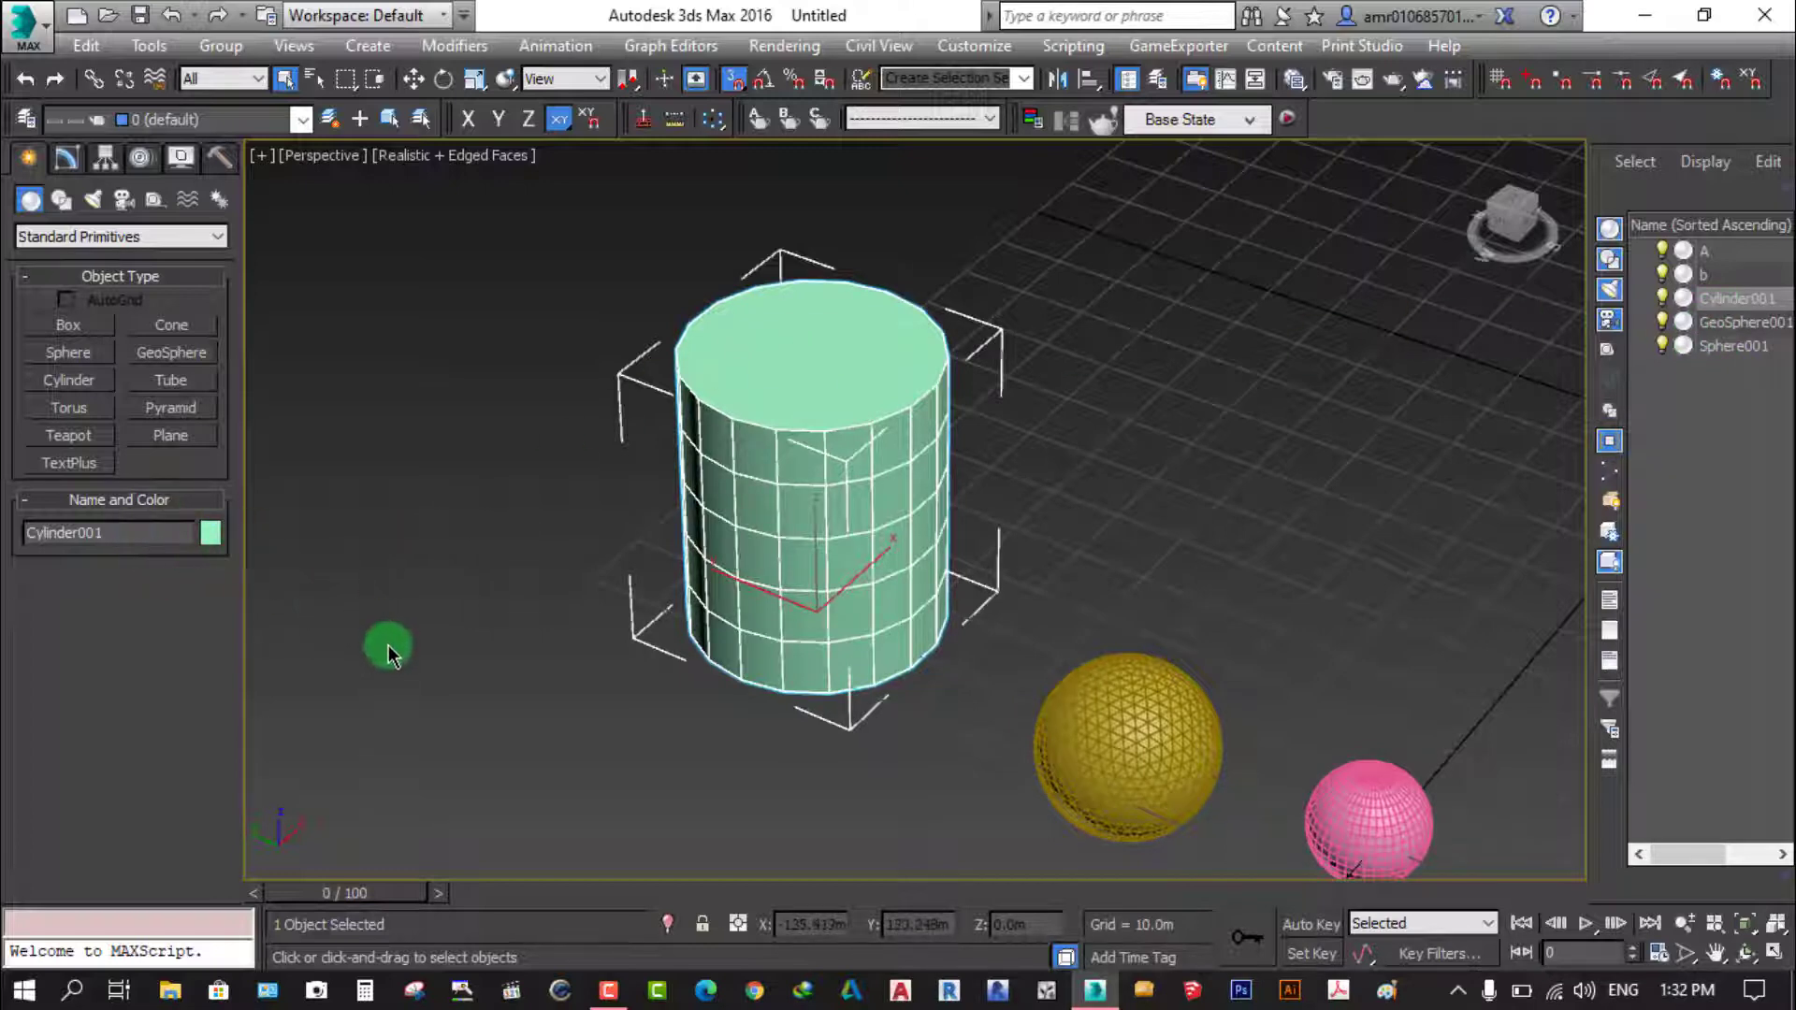
{"action": "left_click", "coordinate": [65, 157]}
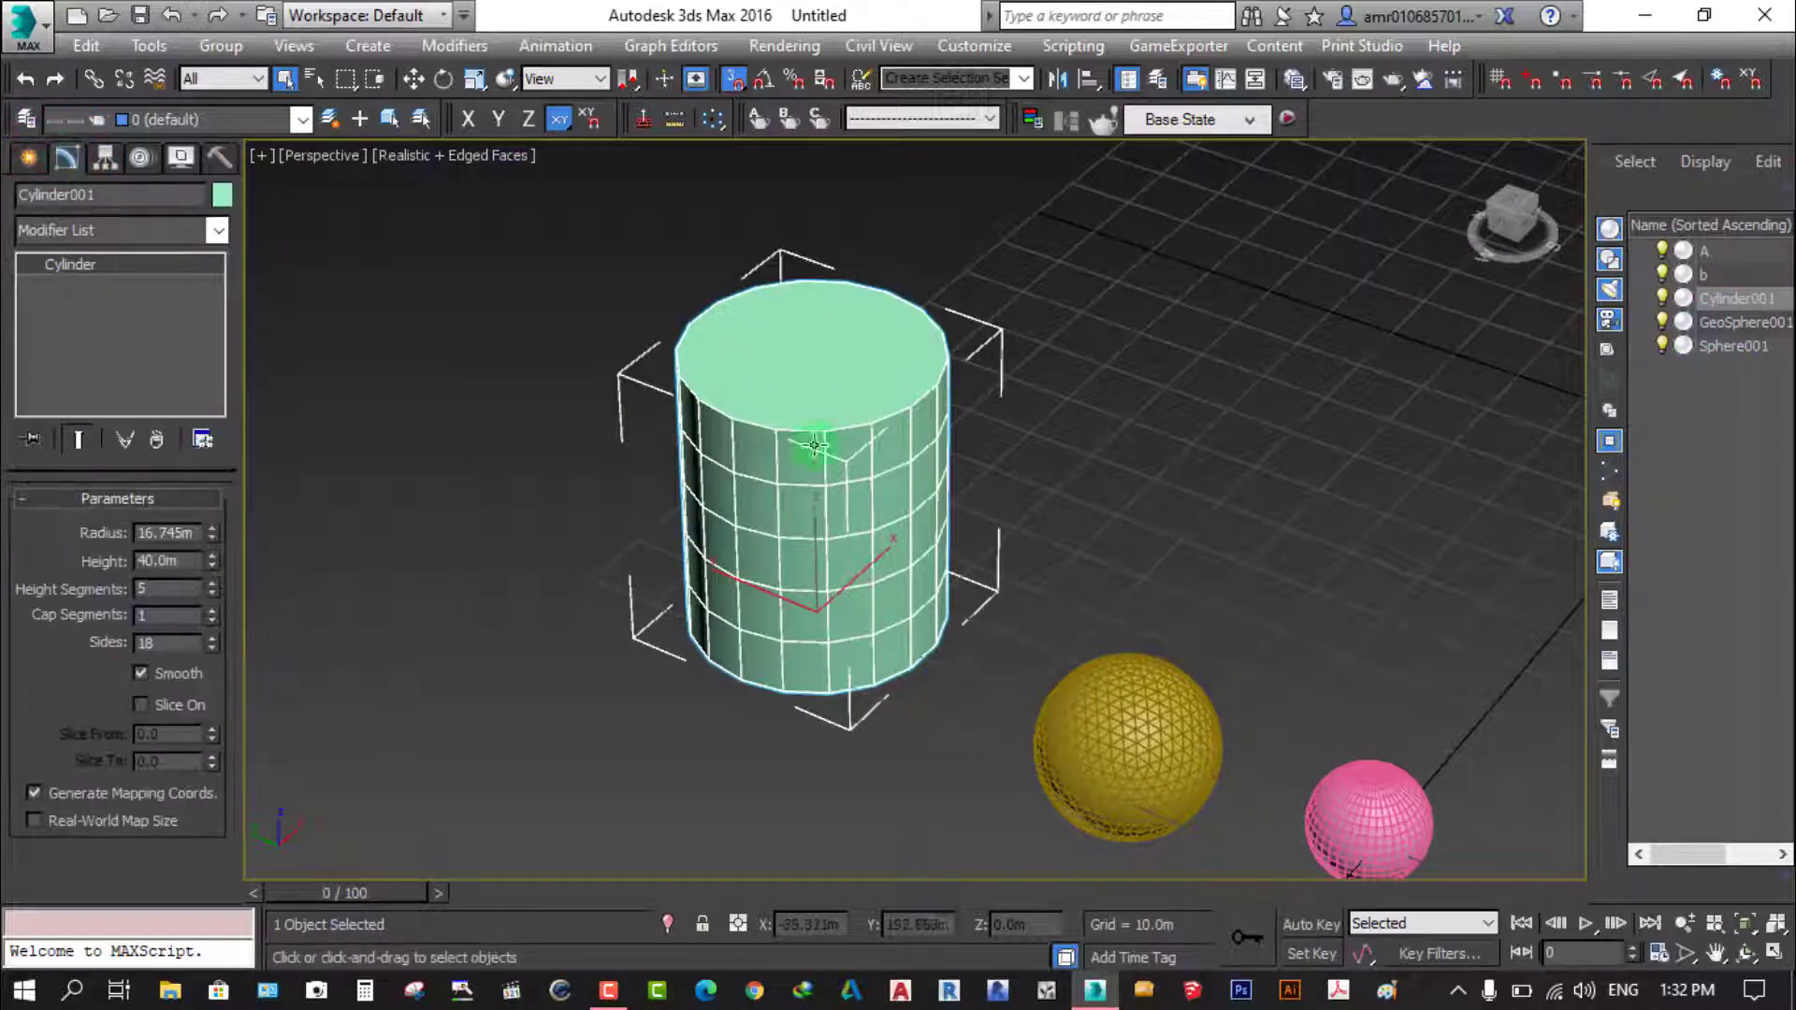
{"action": "scroll", "coordinate": [780, 460], "scroll_direction": "up", "scroll_amount": 3}
{"action": "mouse_move", "coordinate": [782, 461]}
{"action": "middle_mouse_down"}
{"action": "mouse_move", "coordinate": [842, 473]}
{"action": "mouse_move", "coordinate": [844, 497]}
{"action": "middle_mouse_up"}
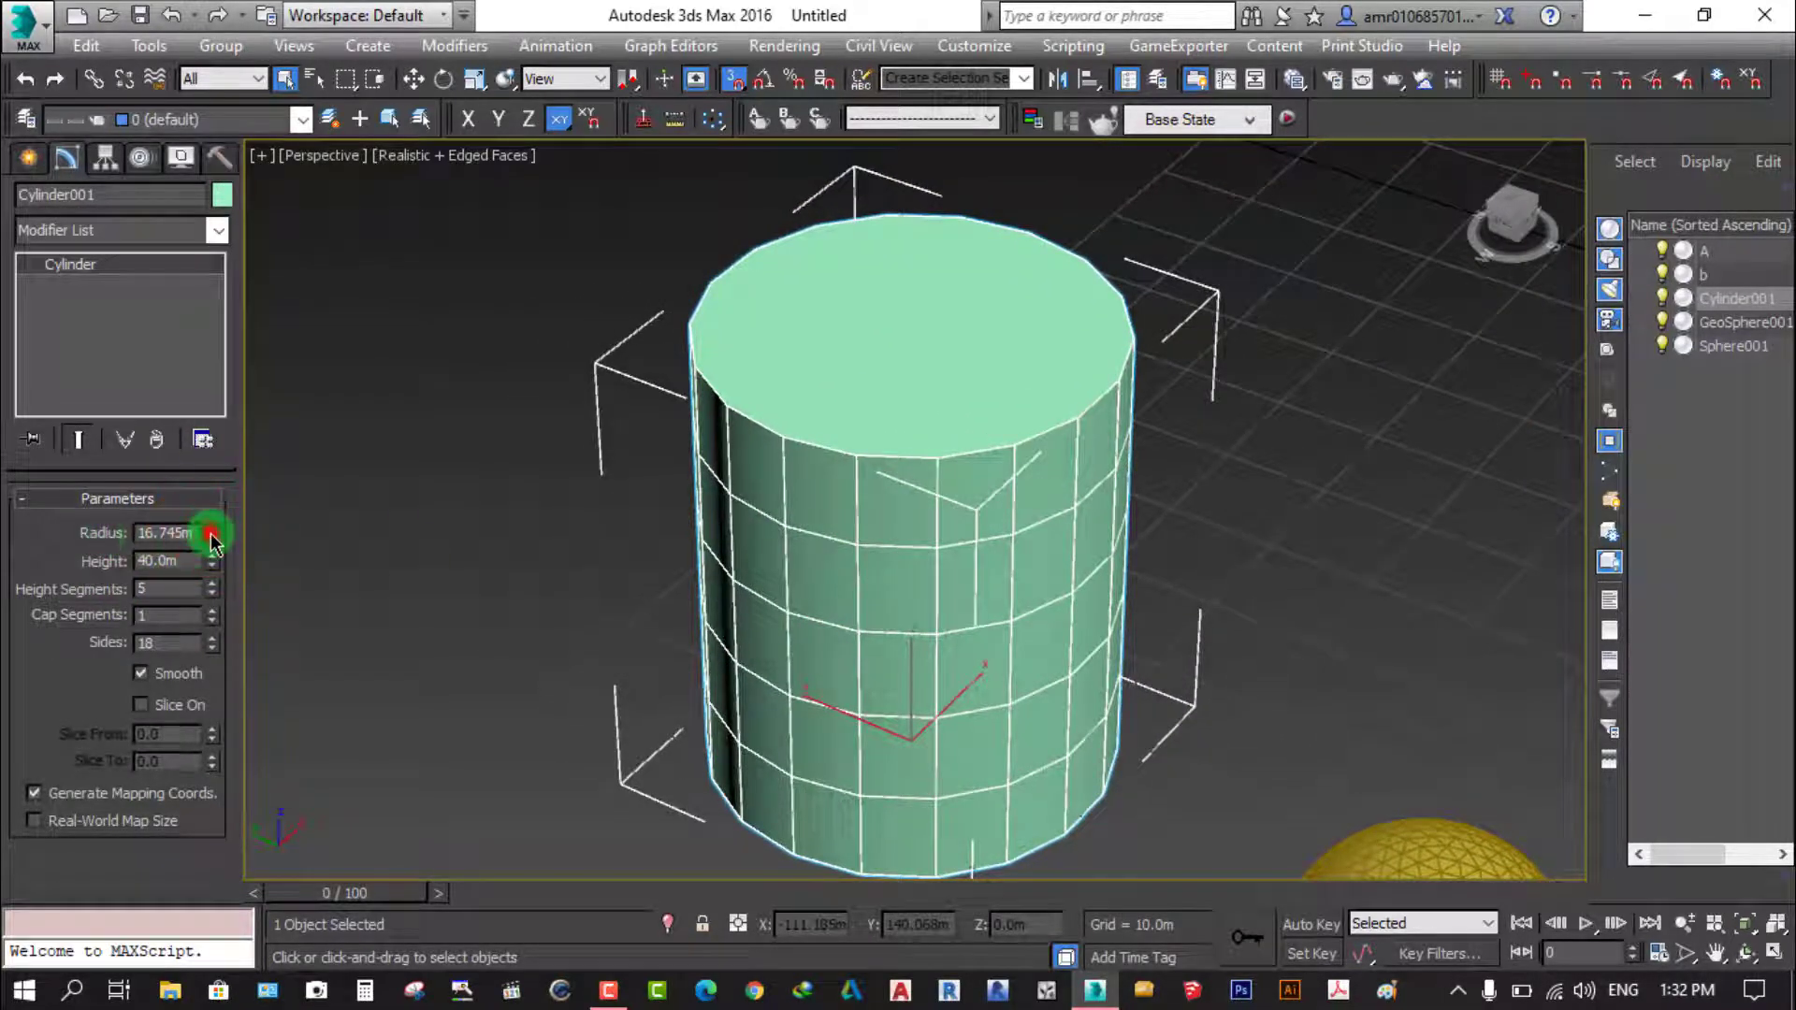
{"action": "mouse_move", "coordinate": [212, 530]}
{"action": "left_mouse_down"}
{"action": "mouse_move", "coordinate": [223, 502]}
{"action": "mouse_move", "coordinate": [215, 565]}
{"action": "left_mouse_up"}
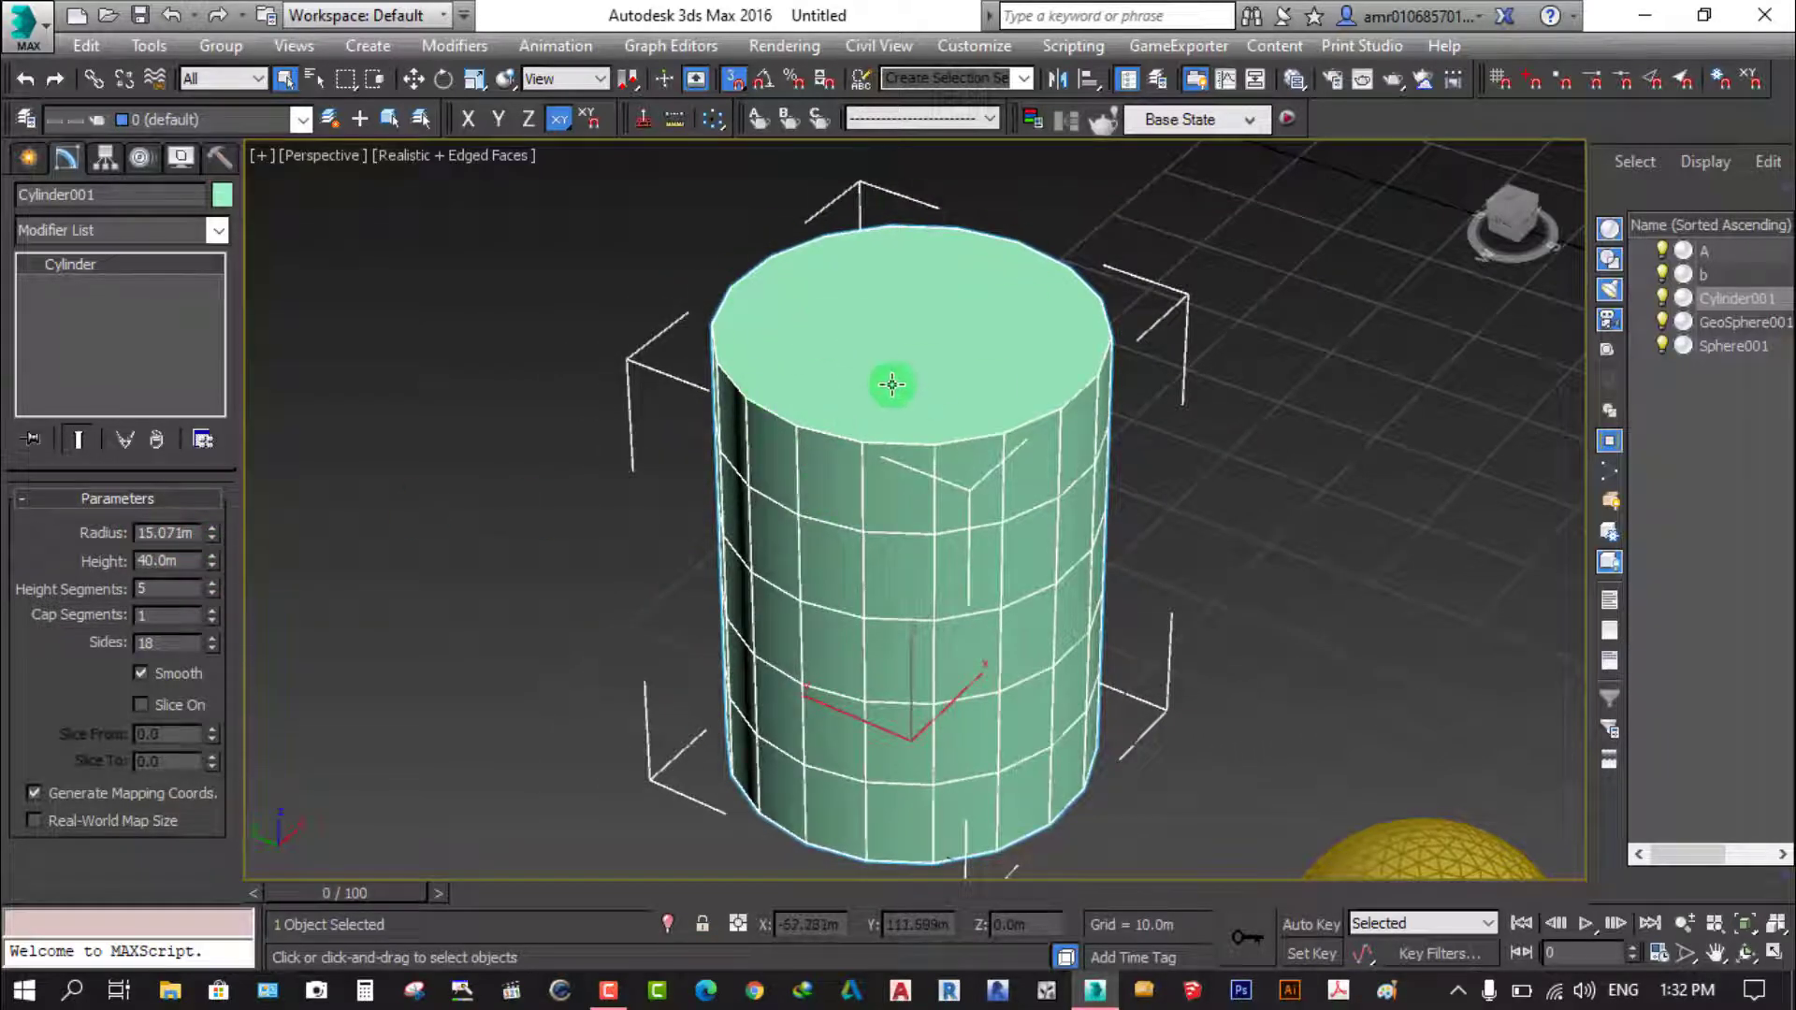
{"action": "scroll", "coordinate": [878, 435], "scroll_direction": "down", "scroll_amount": 4}
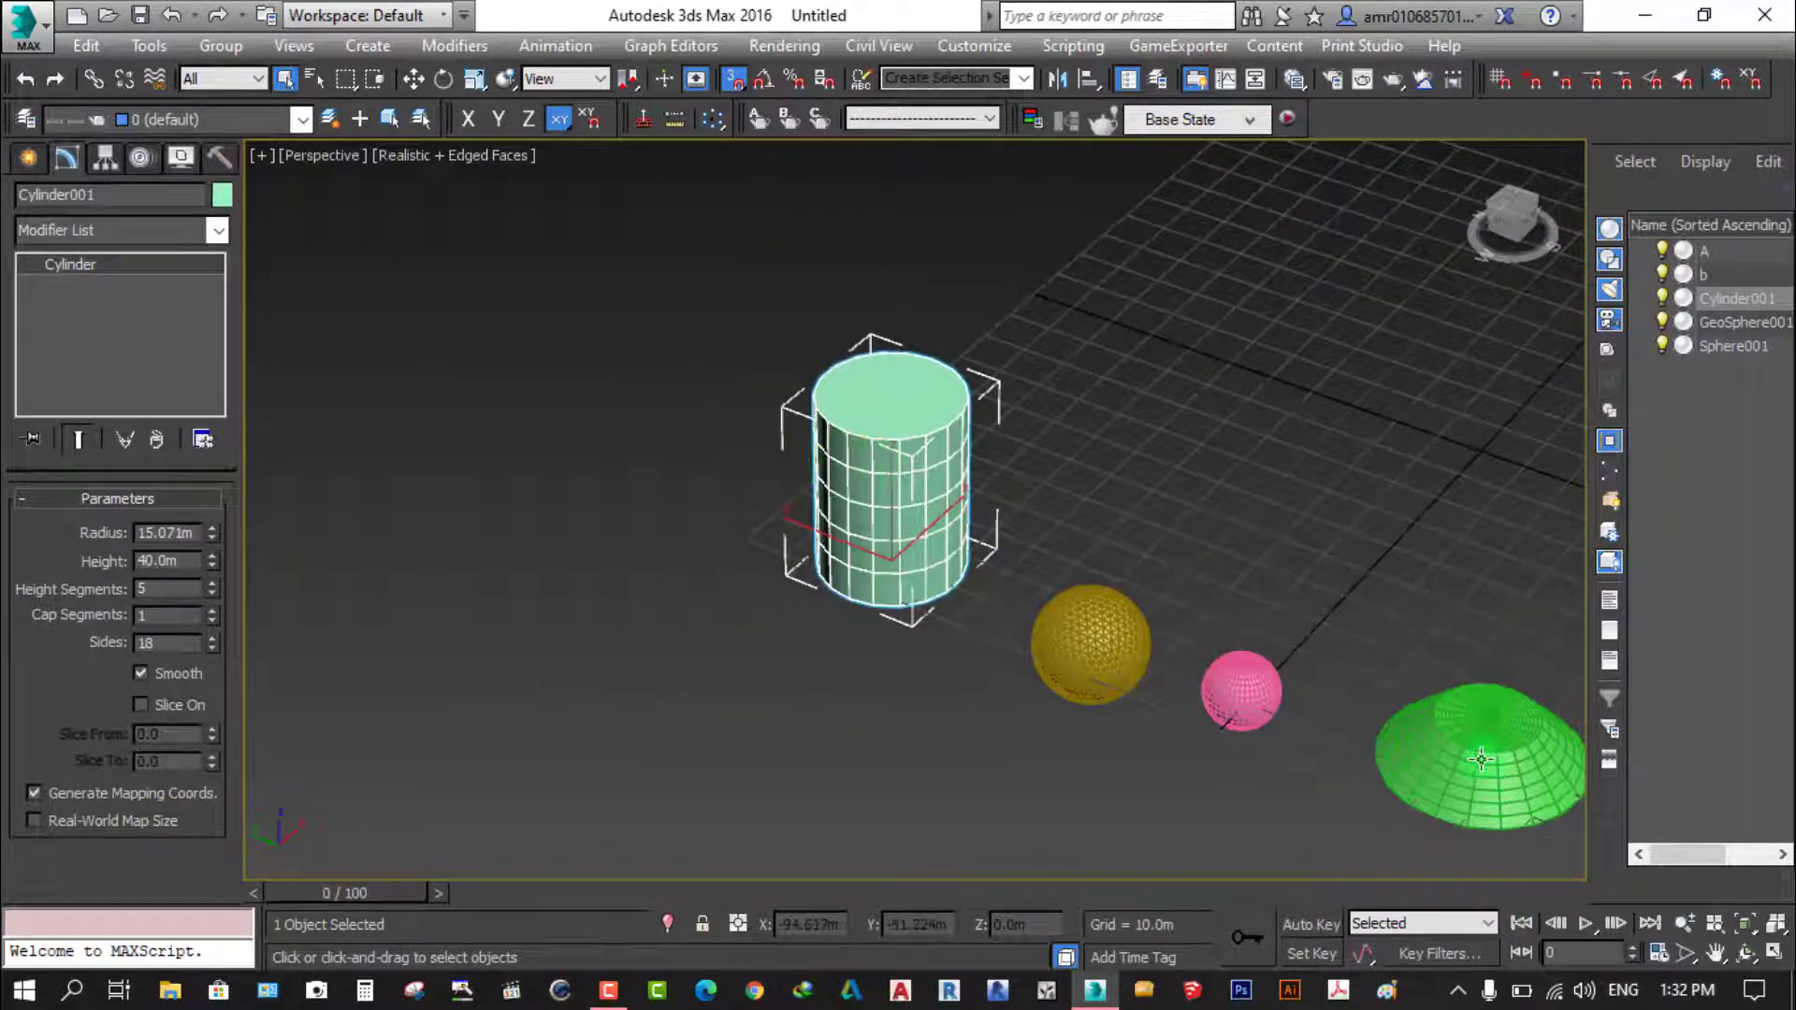
{"action": "scroll", "coordinate": [943, 486], "scroll_direction": "up", "scroll_amount": 3}
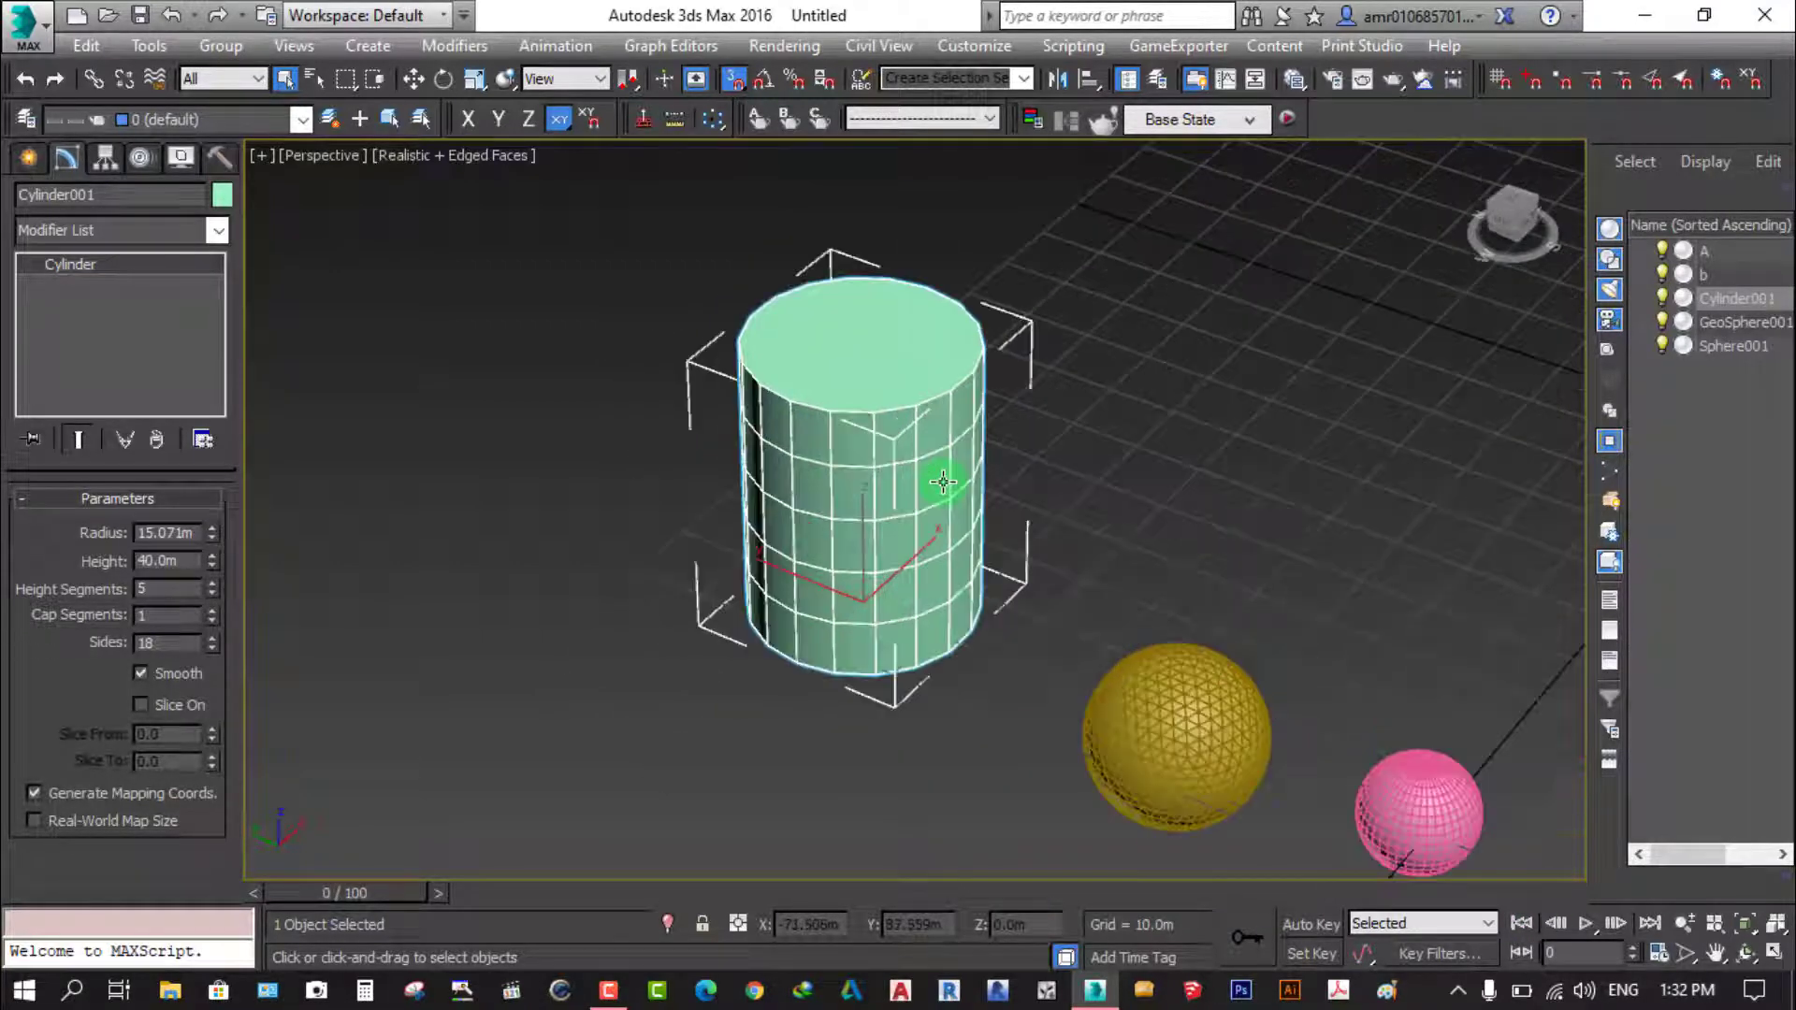
{"action": "middle_click_drag", "start_coordinate": [931, 481], "coordinate": [926, 517]}
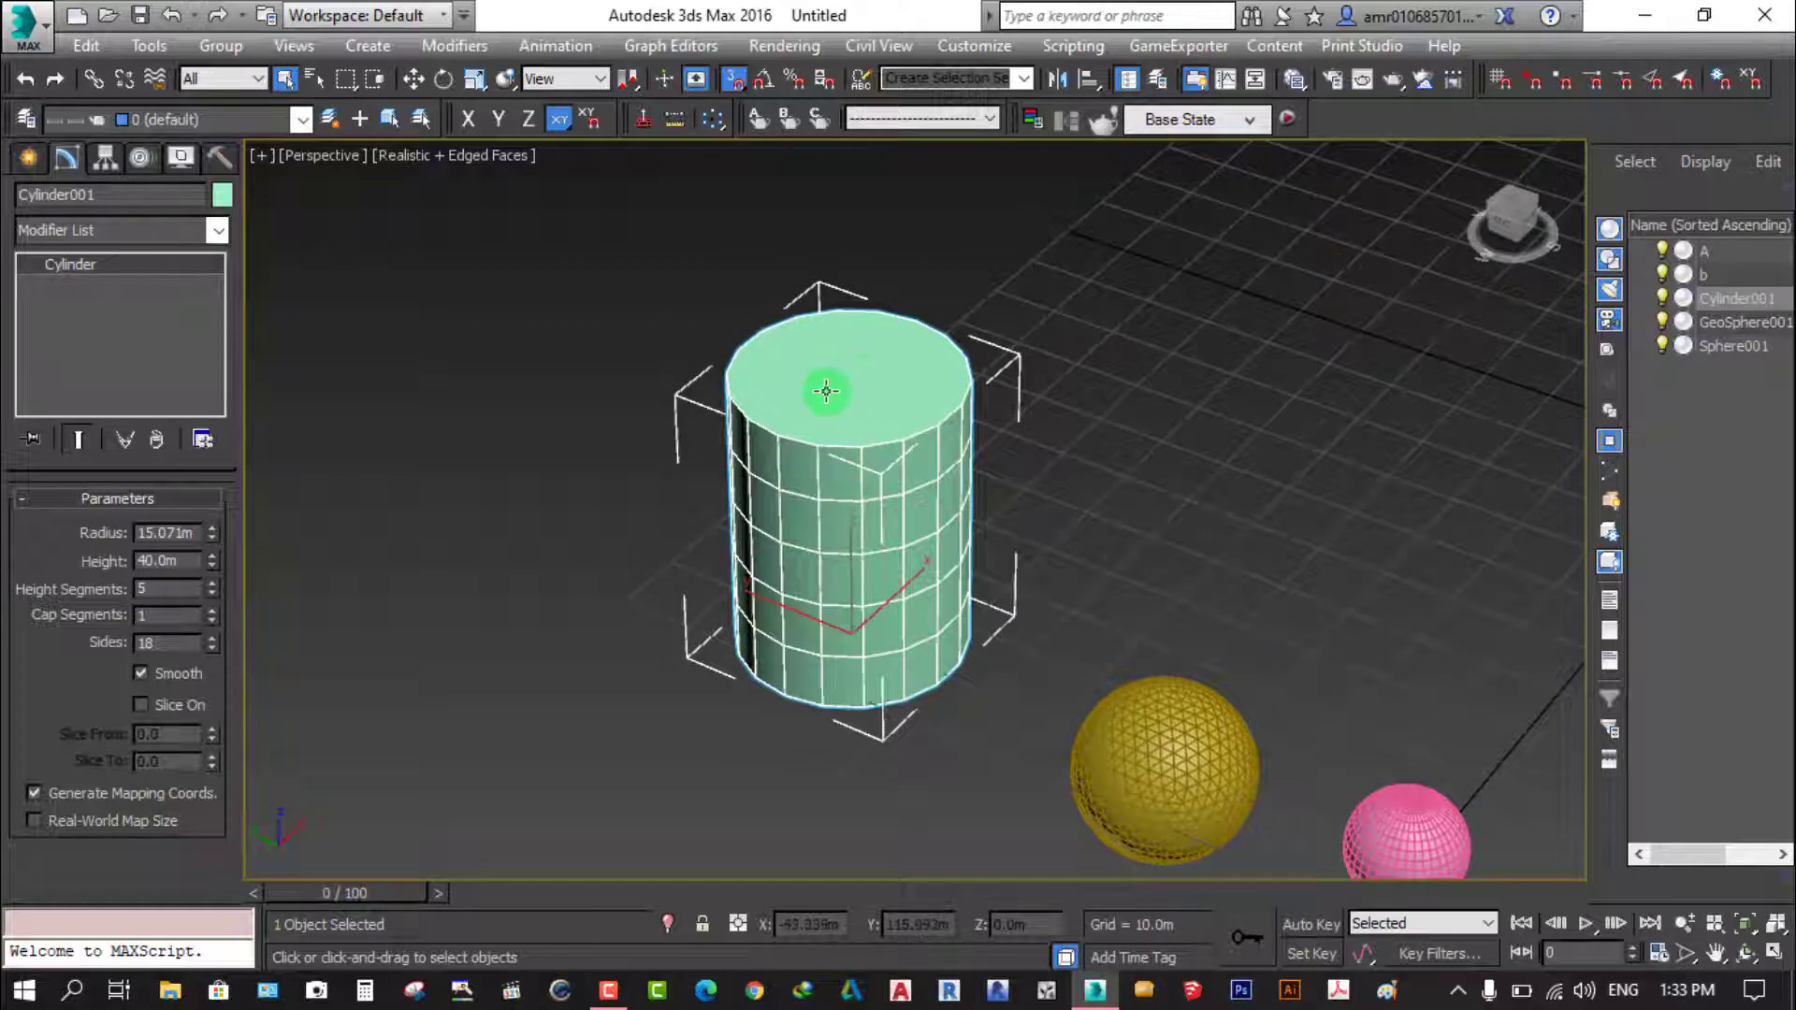
Set the cylinder to an 18.838m radius, 58.8m height and 5 cap segments
{"action": "mouse_move", "coordinate": [214, 538]}
{"action": "left_mouse_down"}
{"action": "mouse_move", "coordinate": [242, 505]}
{"action": "mouse_move", "coordinate": [235, 483]}
{"action": "mouse_move", "coordinate": [80, 634]}
{"action": "left_mouse_up"}
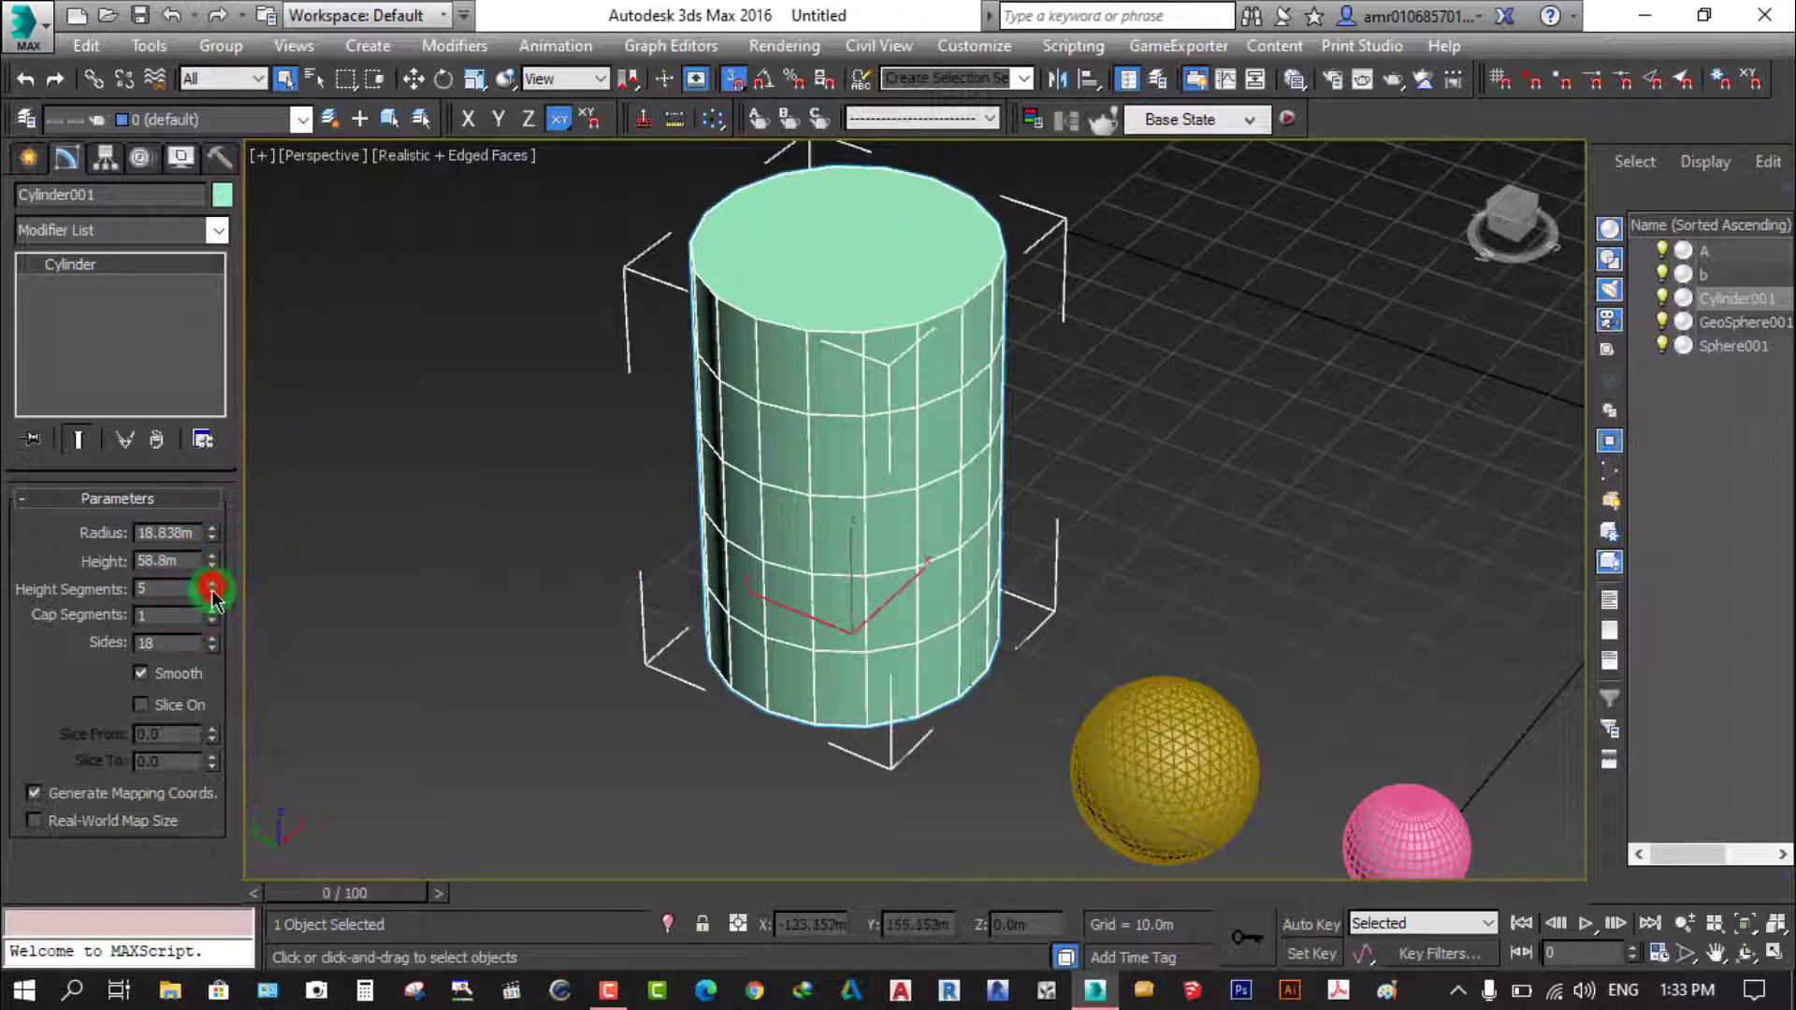
{"action": "left_click_drag", "start_coordinate": [213, 590], "coordinate": [221, 581]}
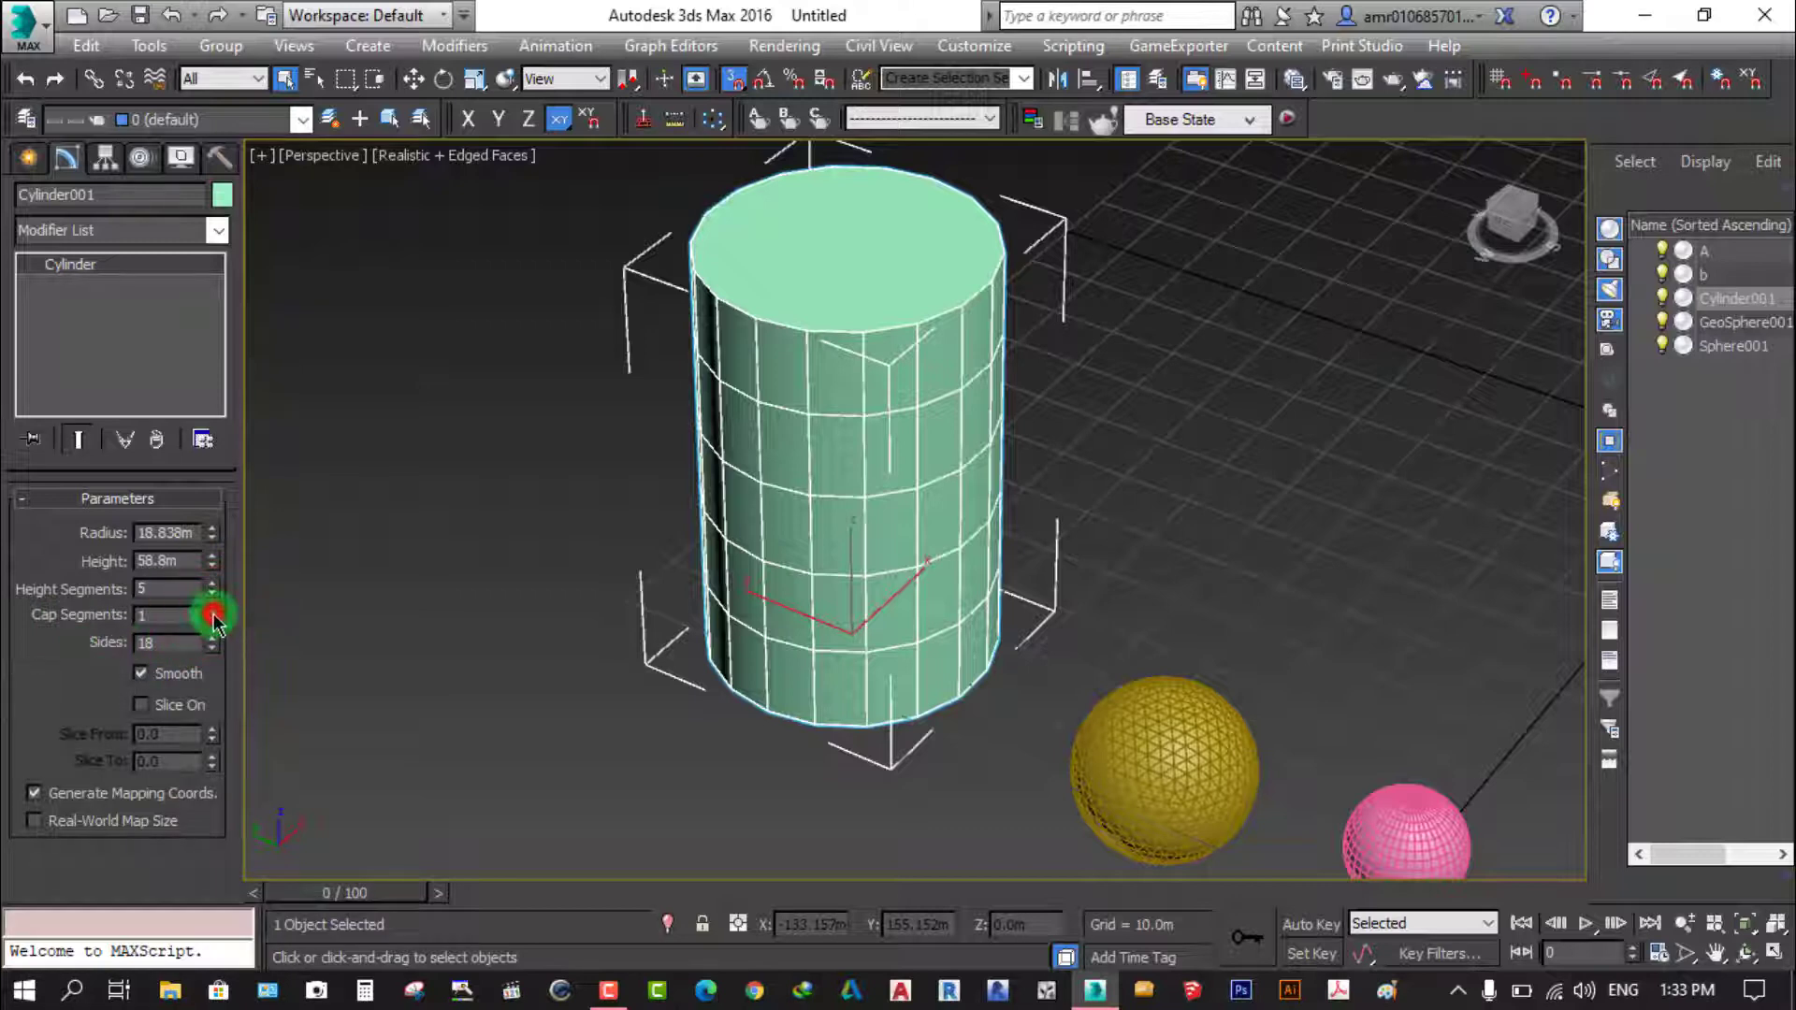
{"action": "left_click_drag", "start_coordinate": [213, 617], "coordinate": [213, 600]}
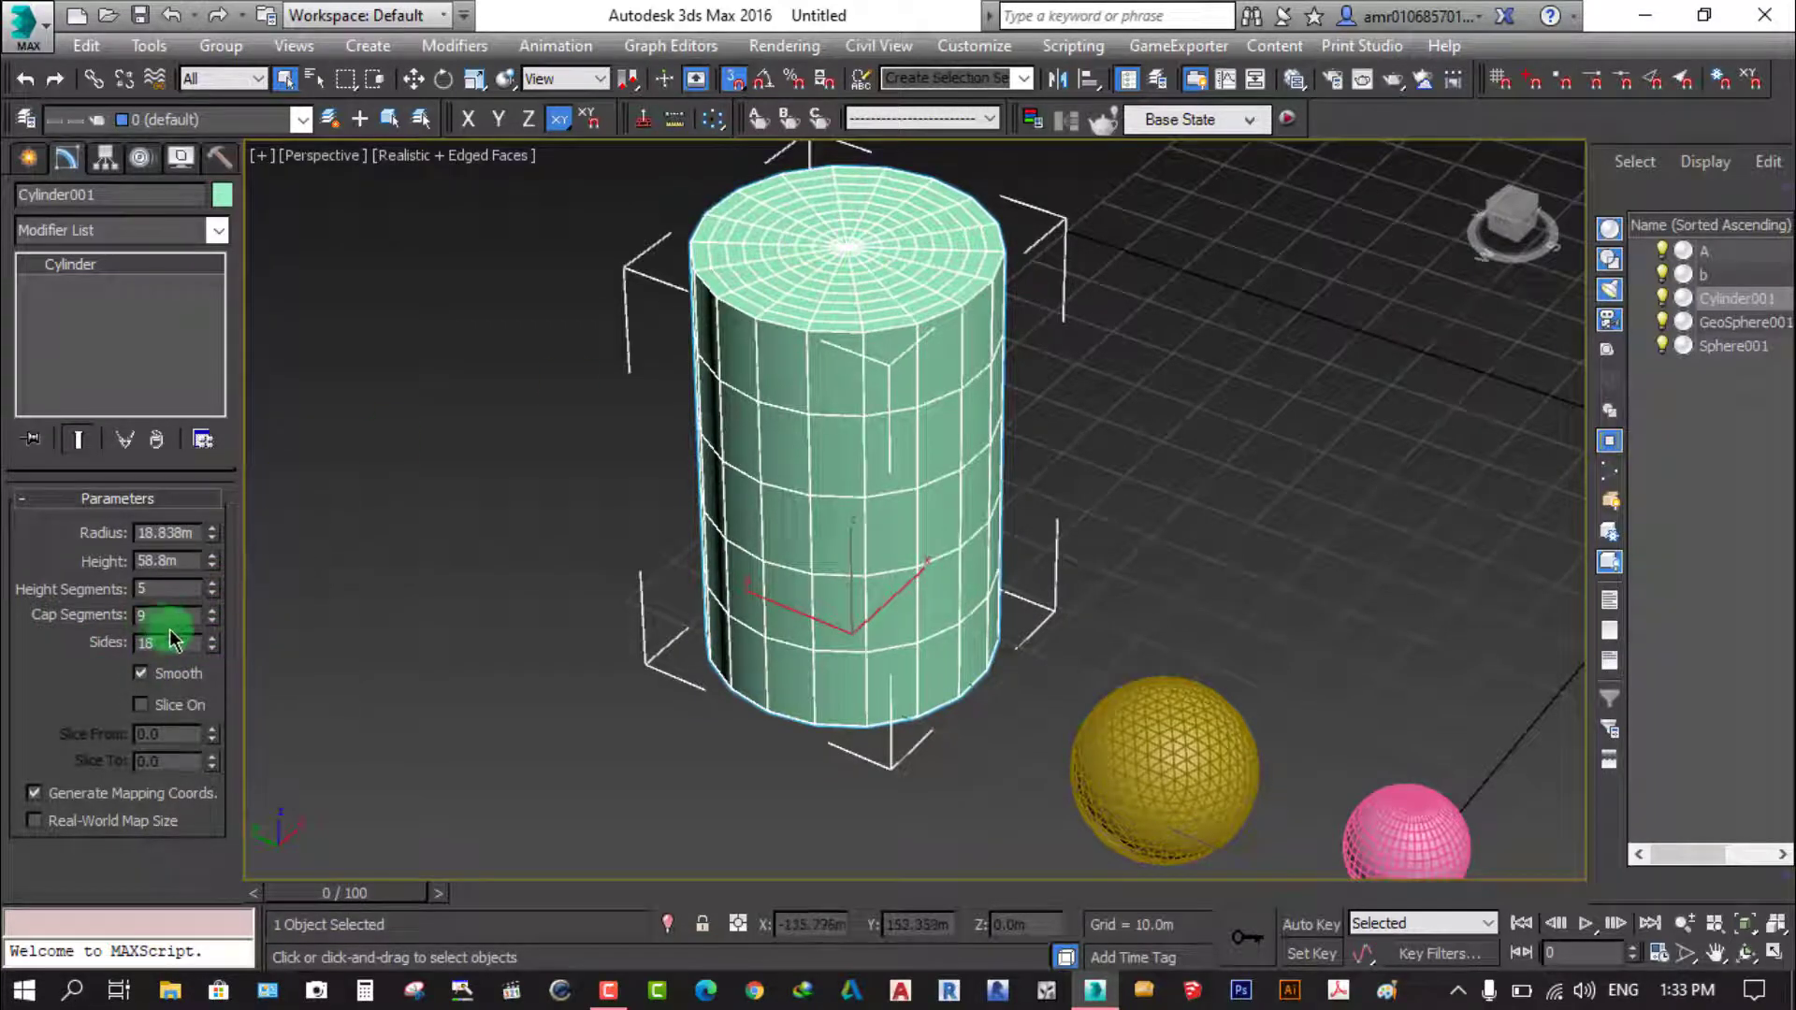
{"action": "left_click_drag", "start_coordinate": [214, 618], "coordinate": [213, 631]}
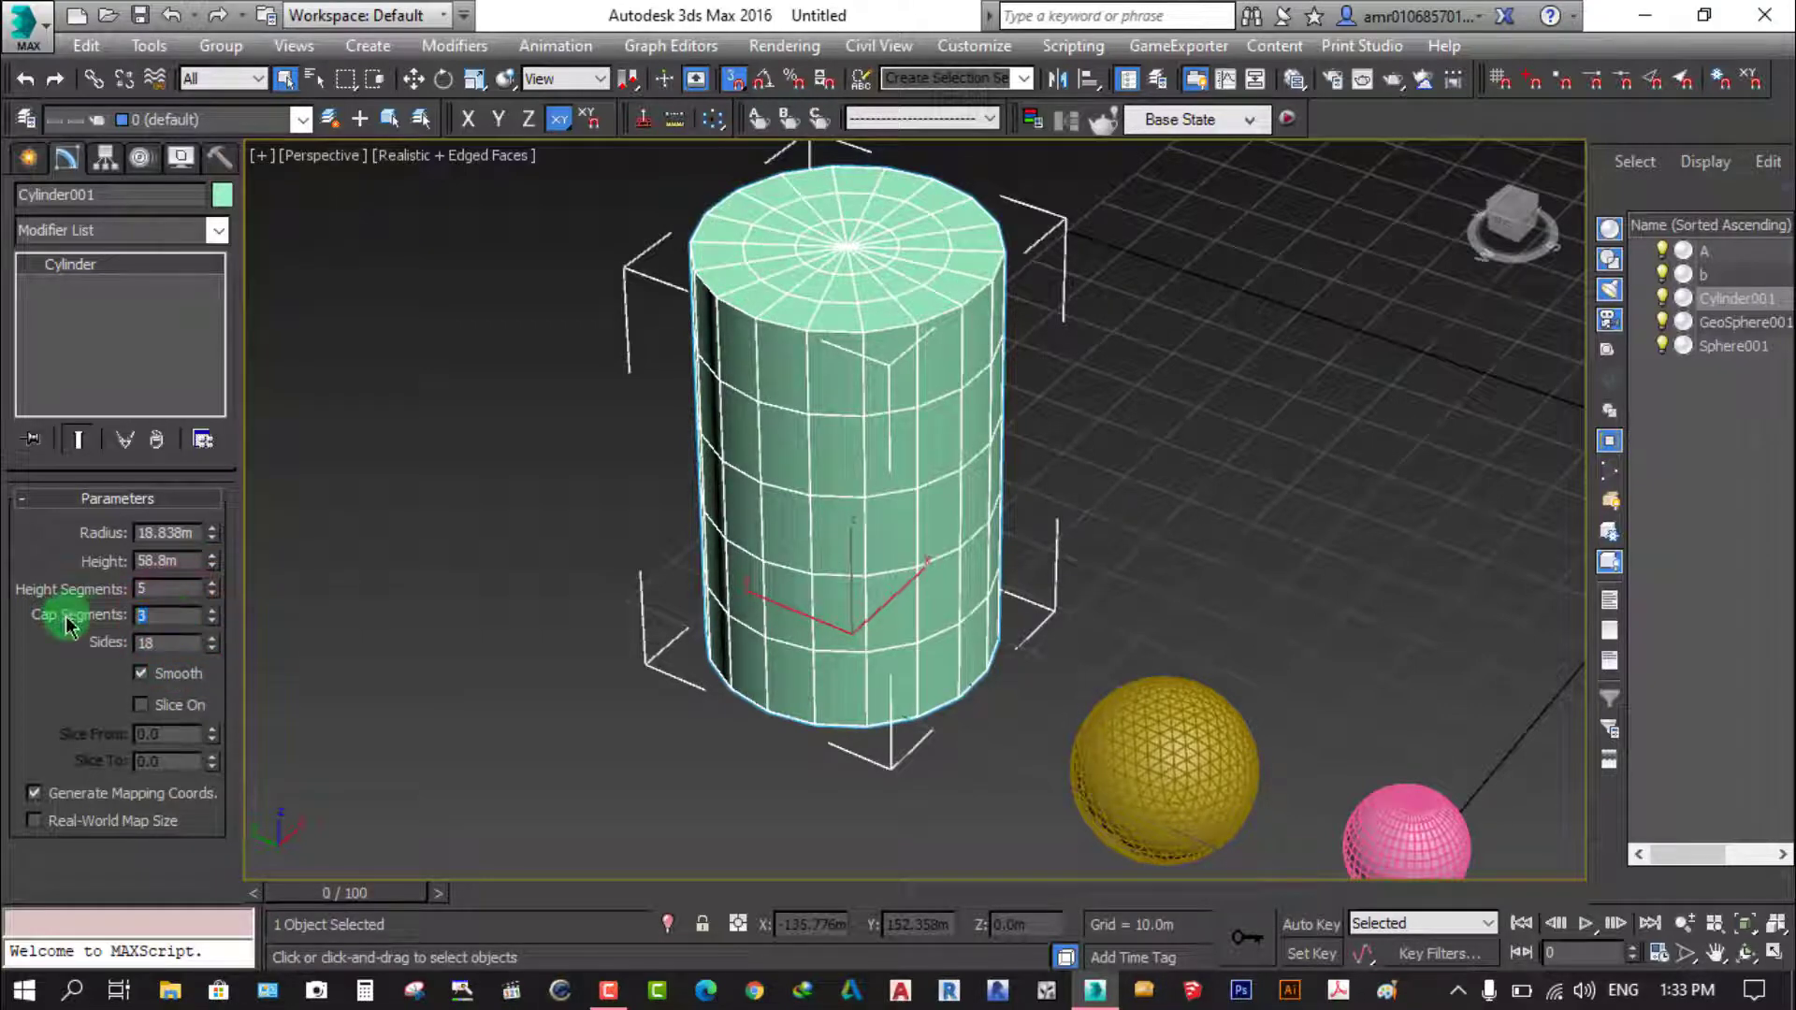
{"action": "key", "text": "Tab"}
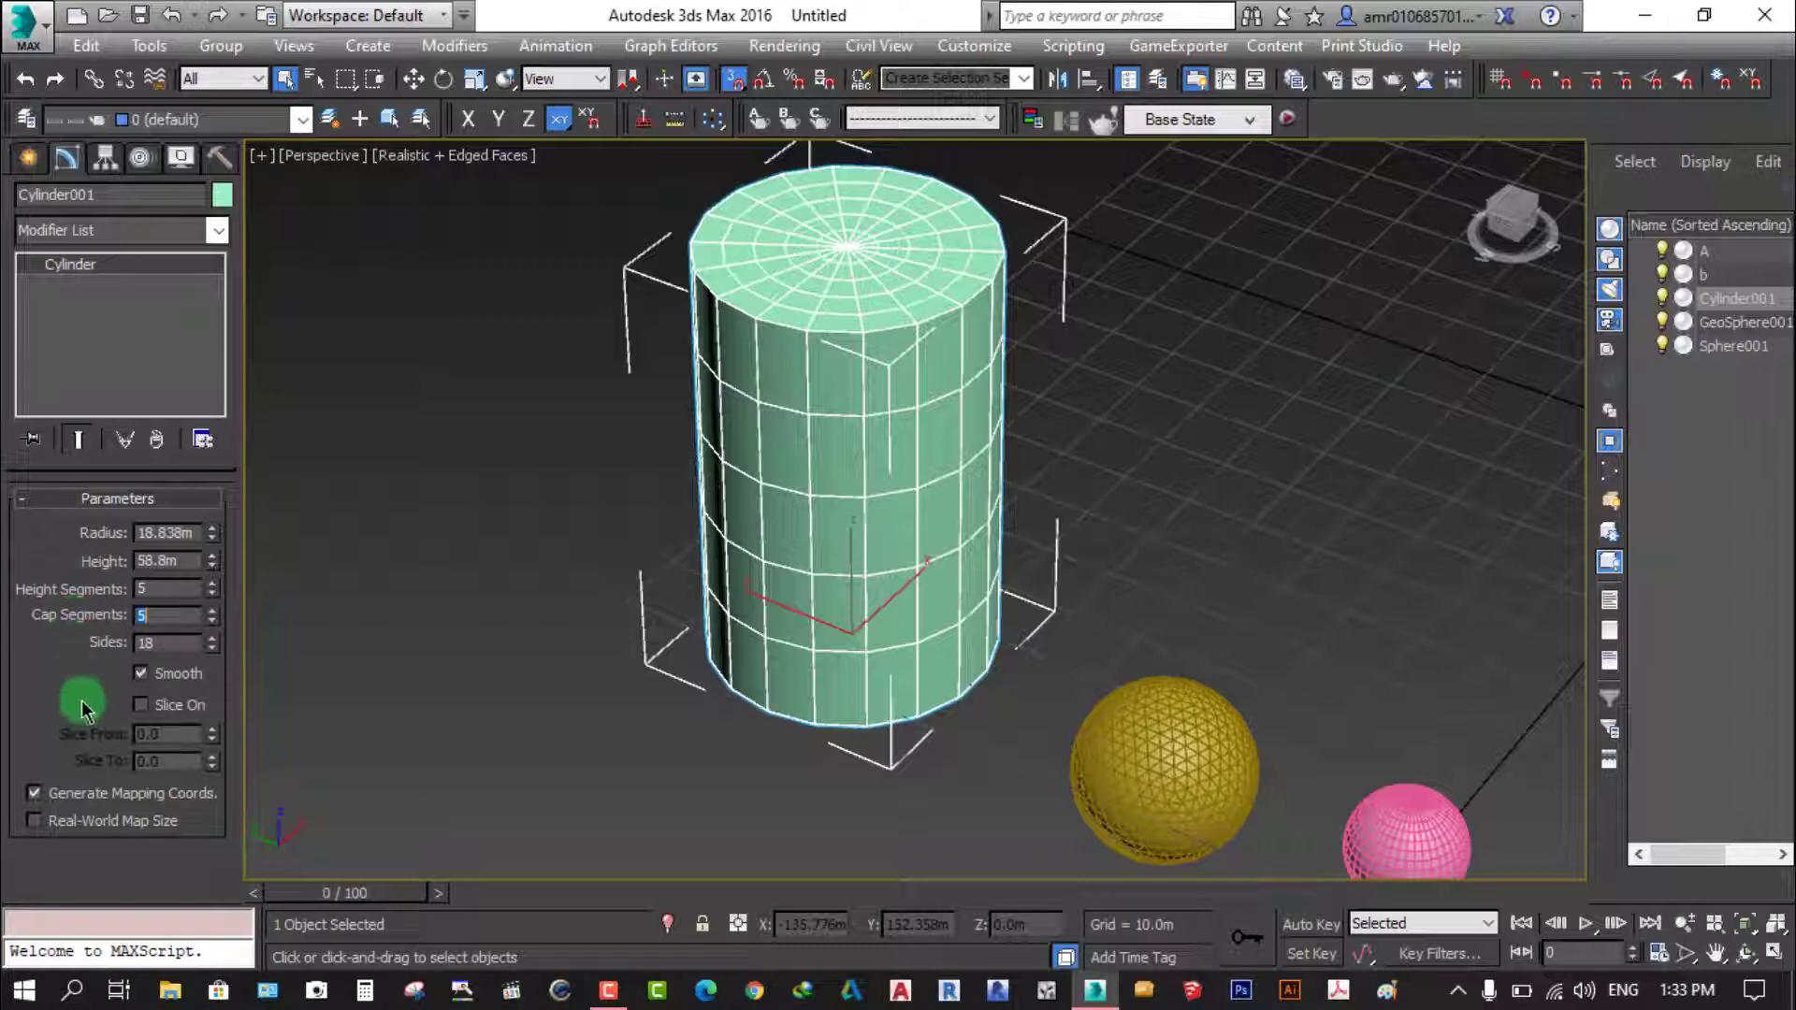
Give the cylinder 30 sides and pan across to view it
{"action": "type", "text": "19"}
{"action": "key", "text": "Return"}
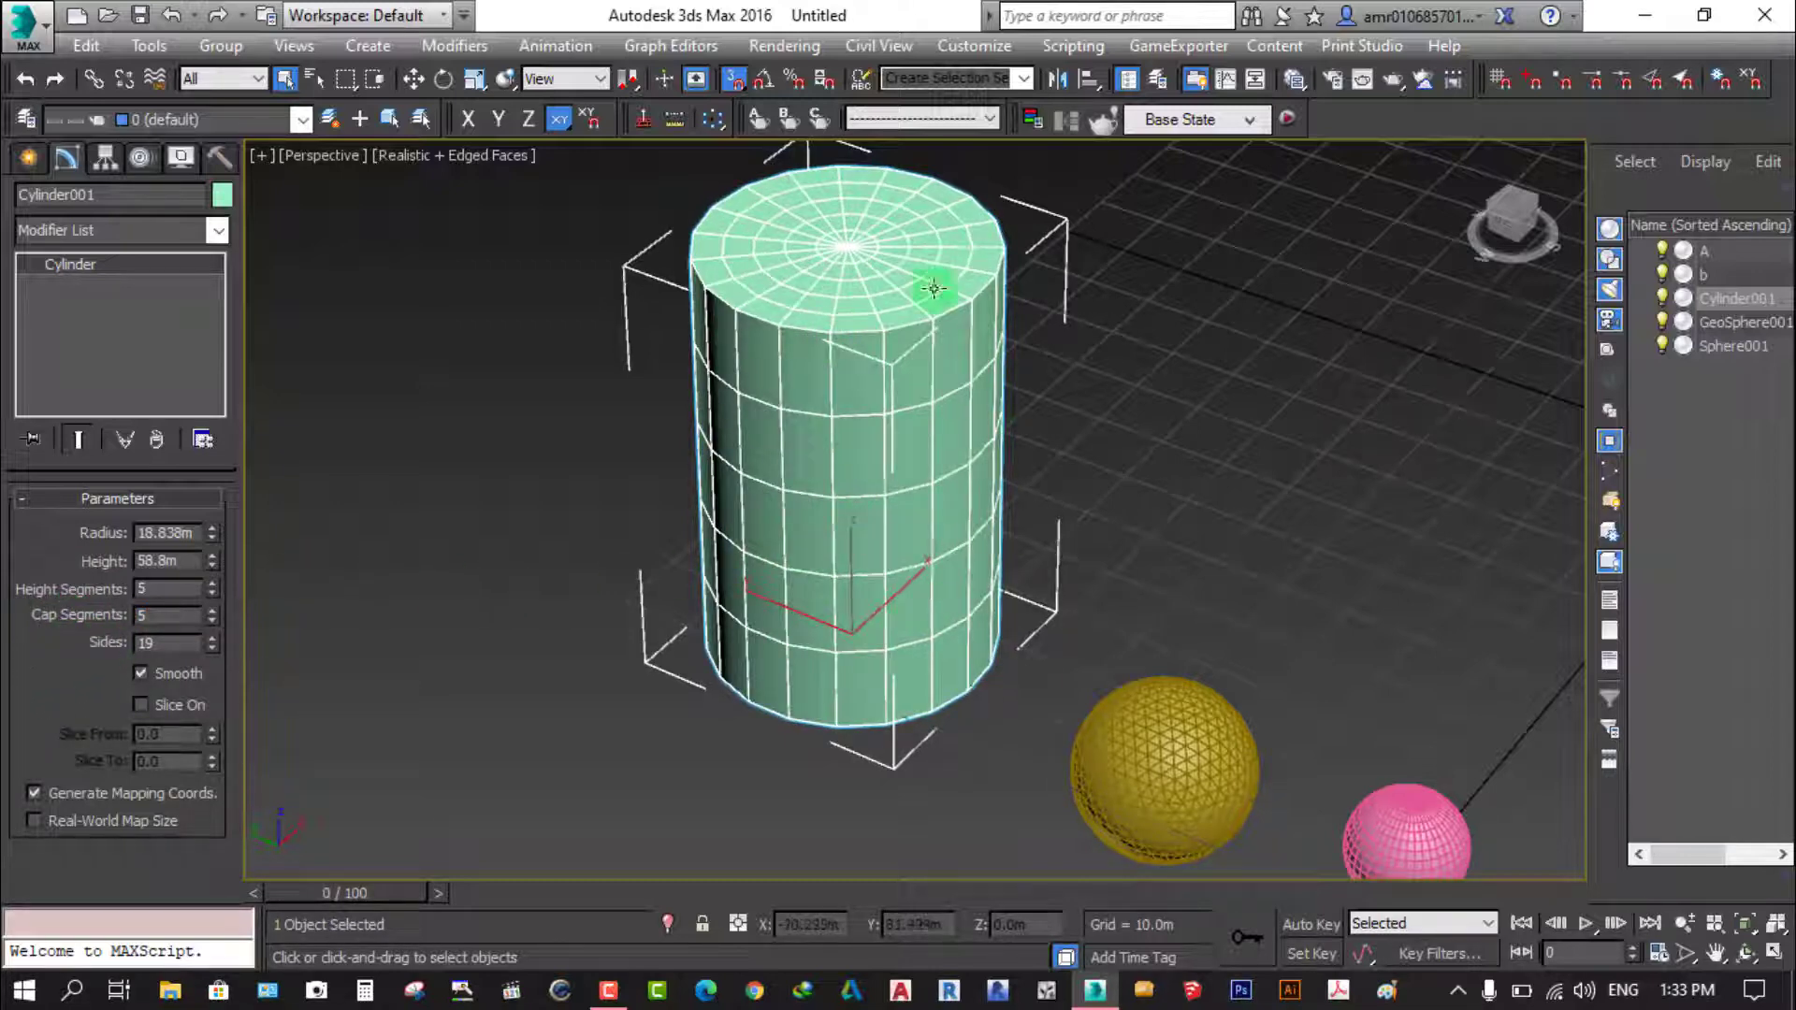
{"action": "double_click", "coordinate": [173, 643]}
{"action": "type", "text": "30"}
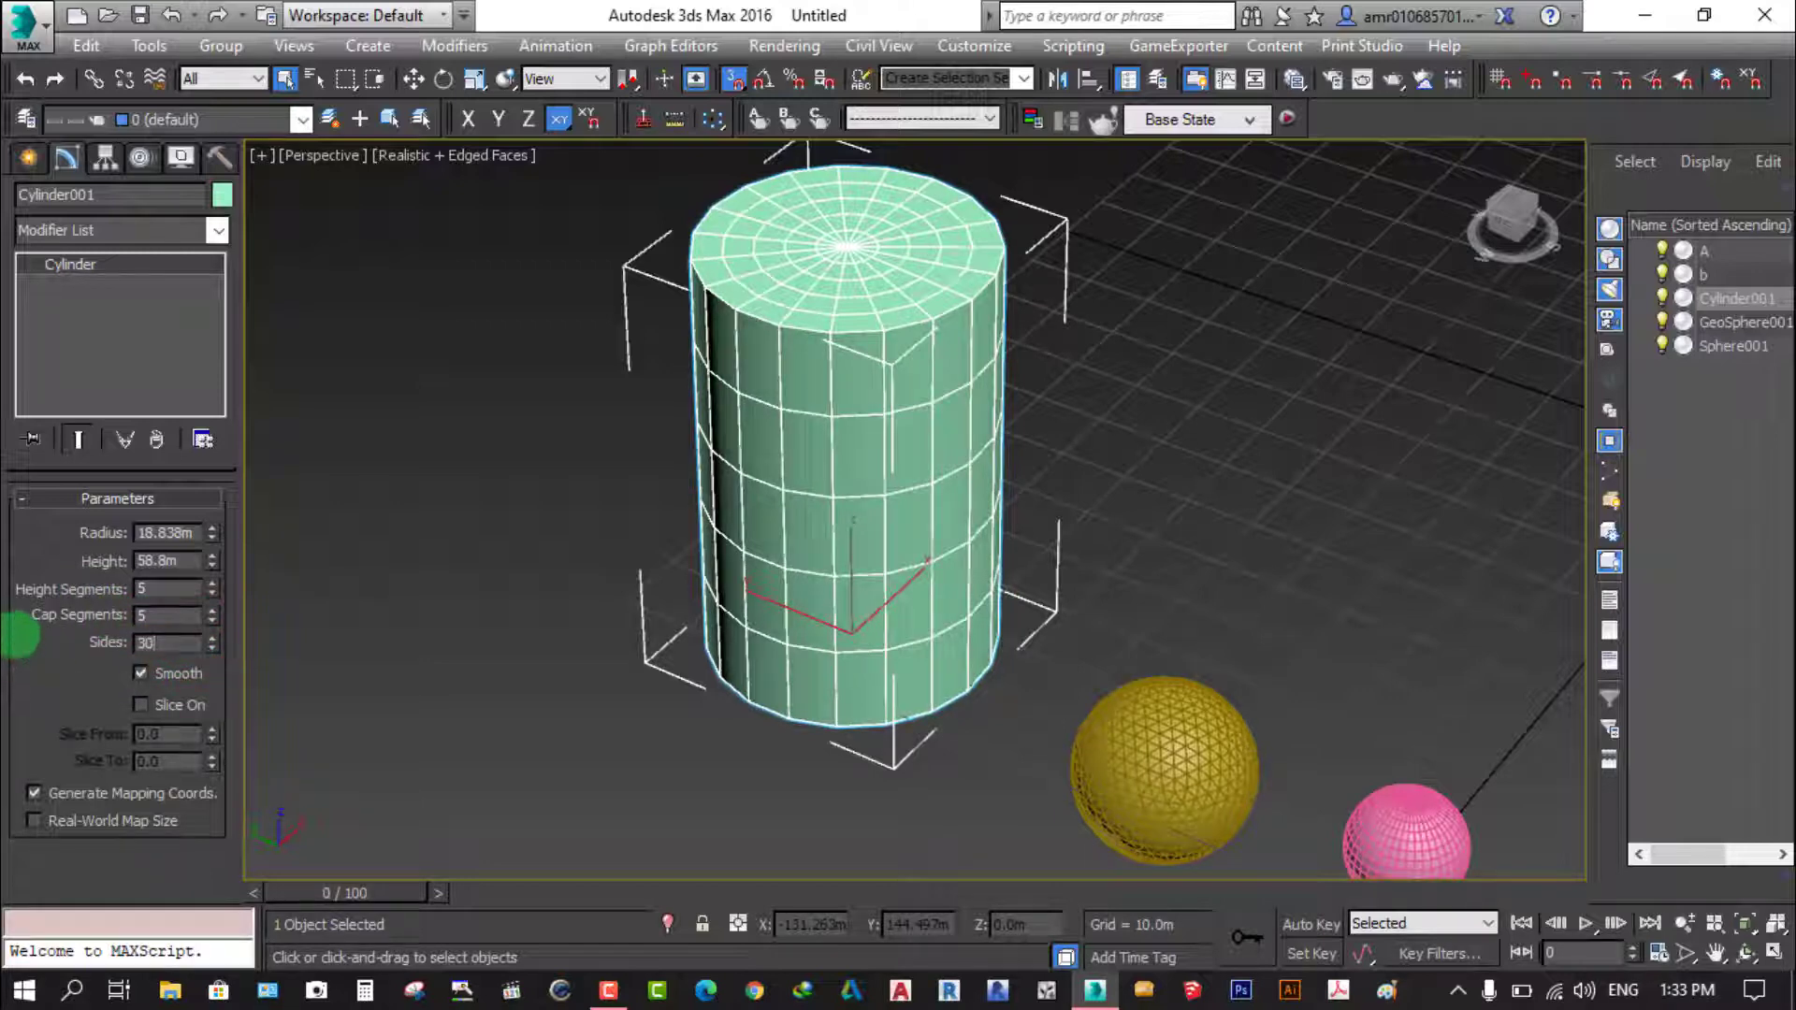
{"action": "key", "text": "Return"}
{"action": "scroll", "coordinate": [821, 511], "scroll_direction": "up", "scroll_amount": 3}
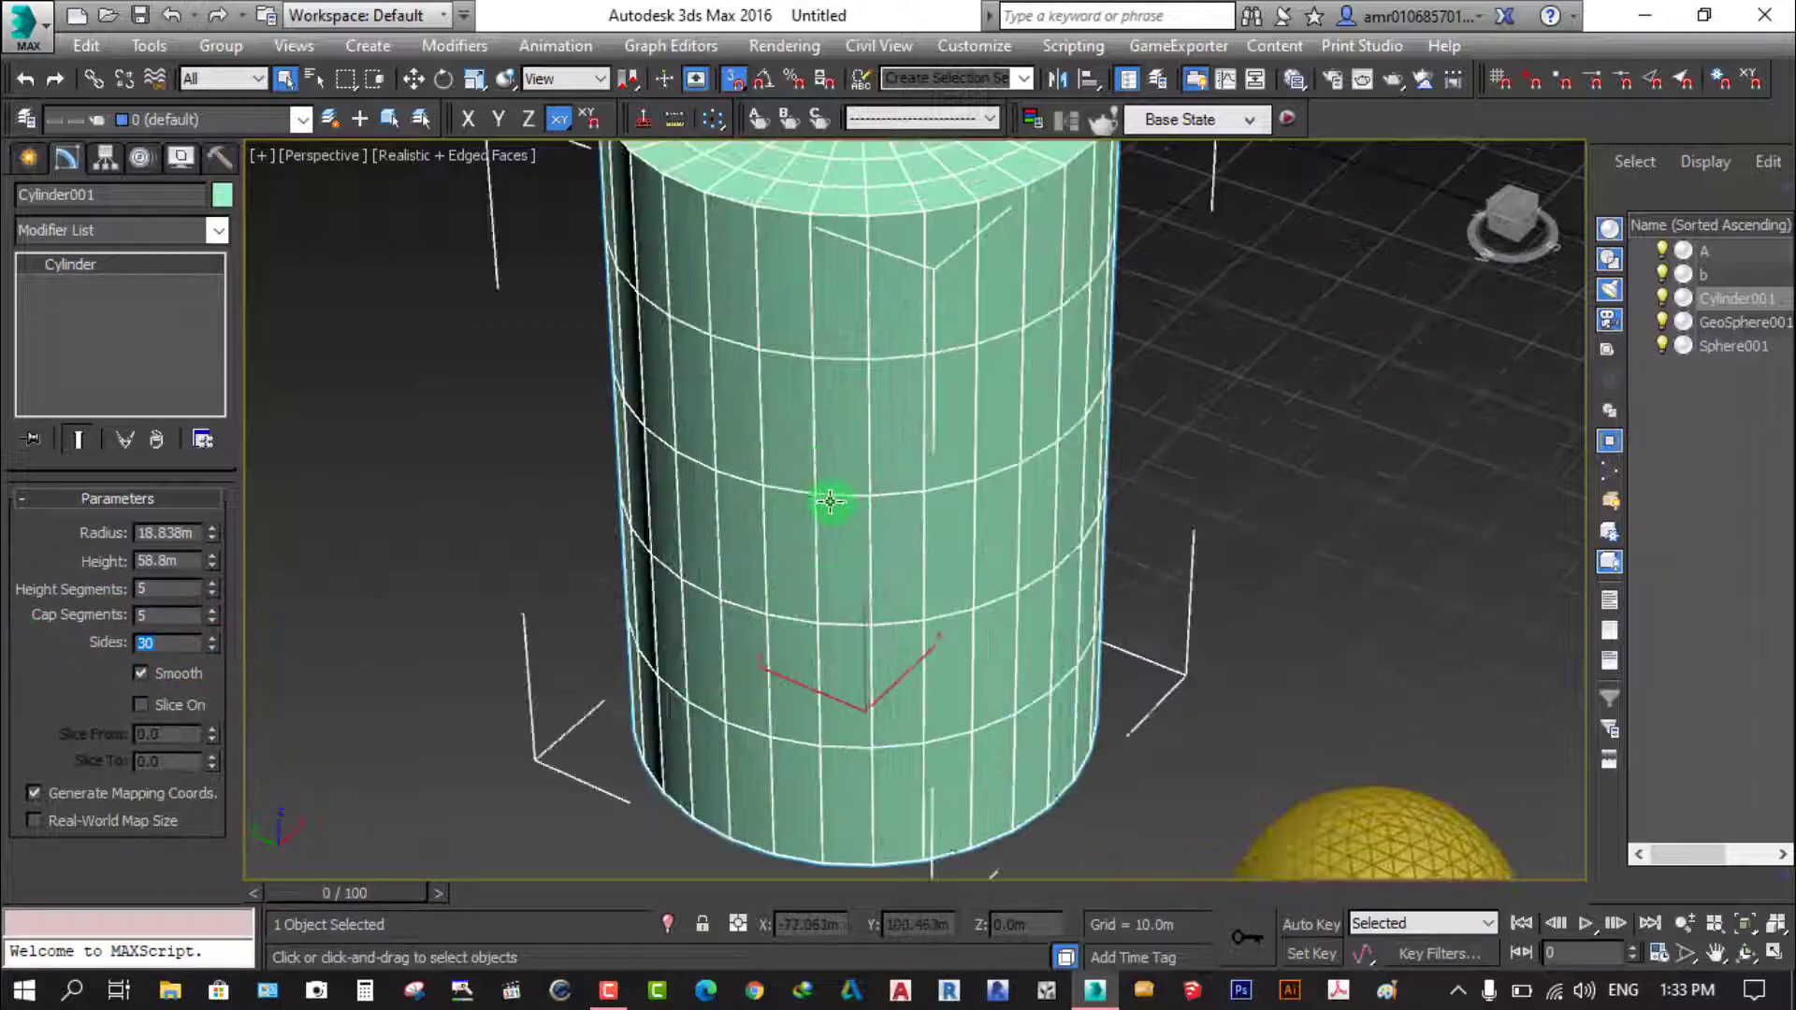
{"action": "middle_click_drag", "start_coordinate": [830, 509], "coordinate": [895, 587]}
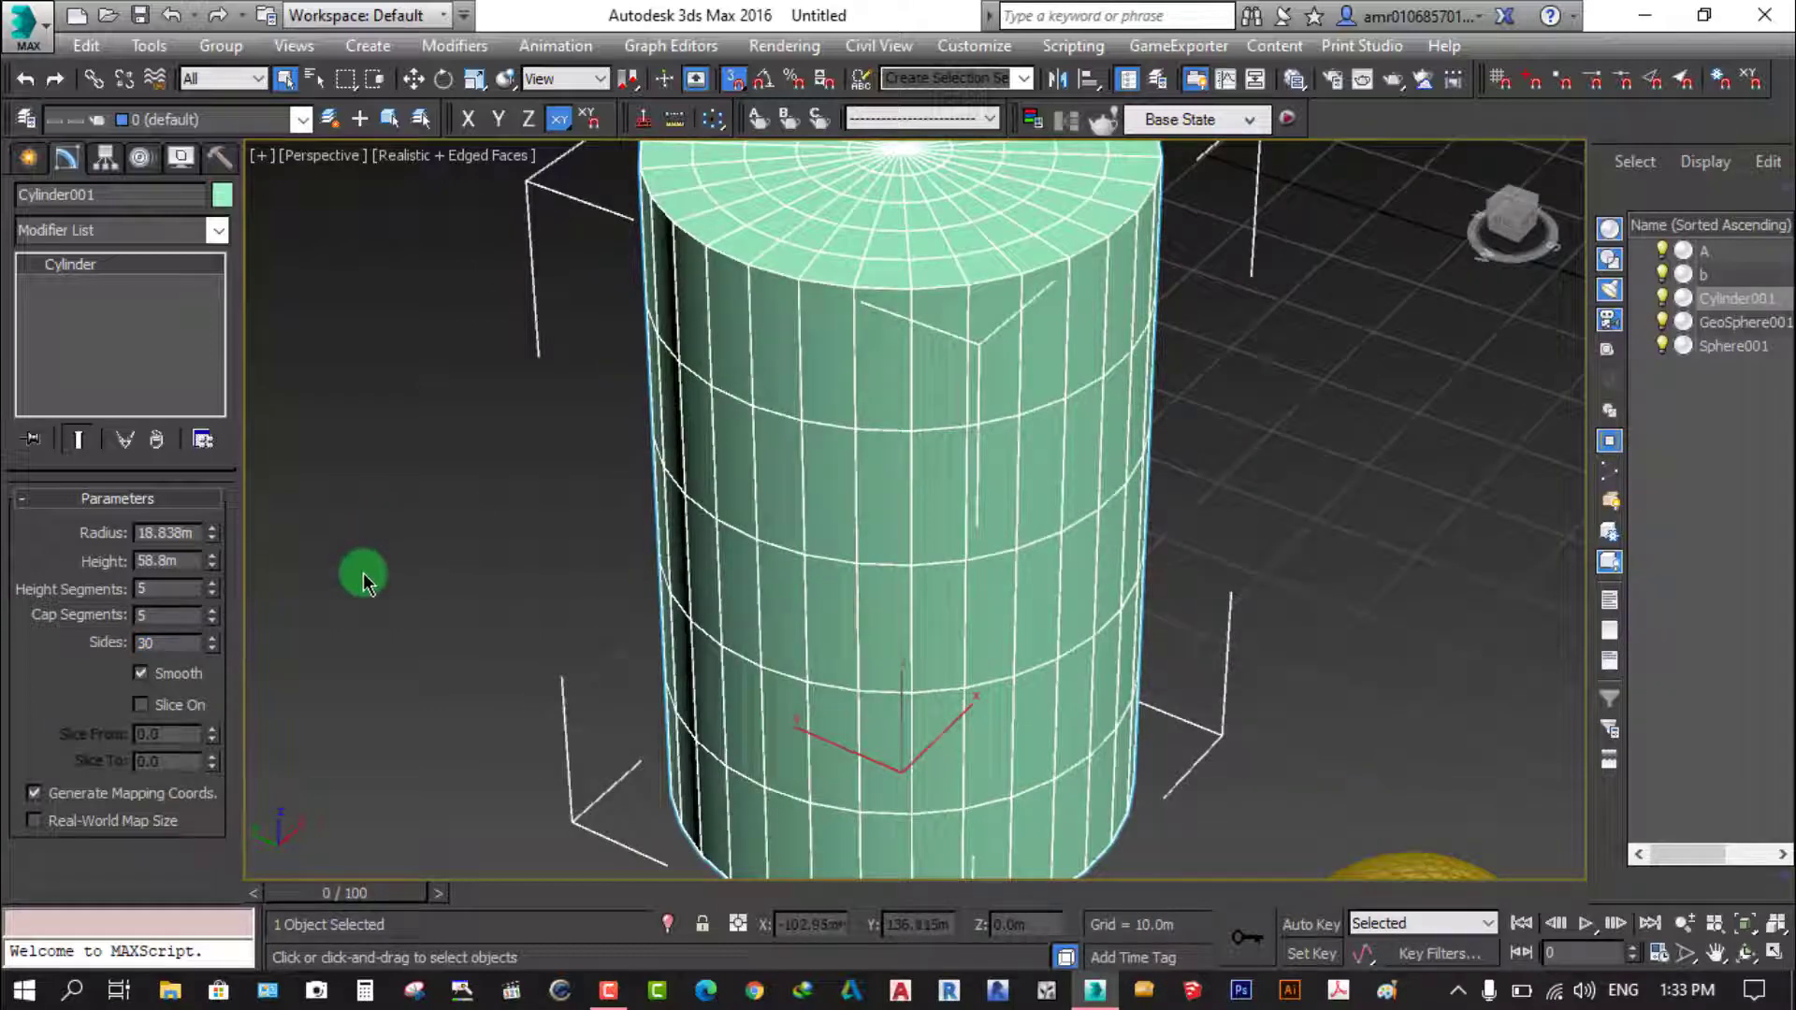
Enable Slice On for Cylinder001 with Slice From 0 and Slice To 90
{"action": "scroll", "coordinate": [865, 633], "scroll_direction": "down", "scroll_amount": 4}
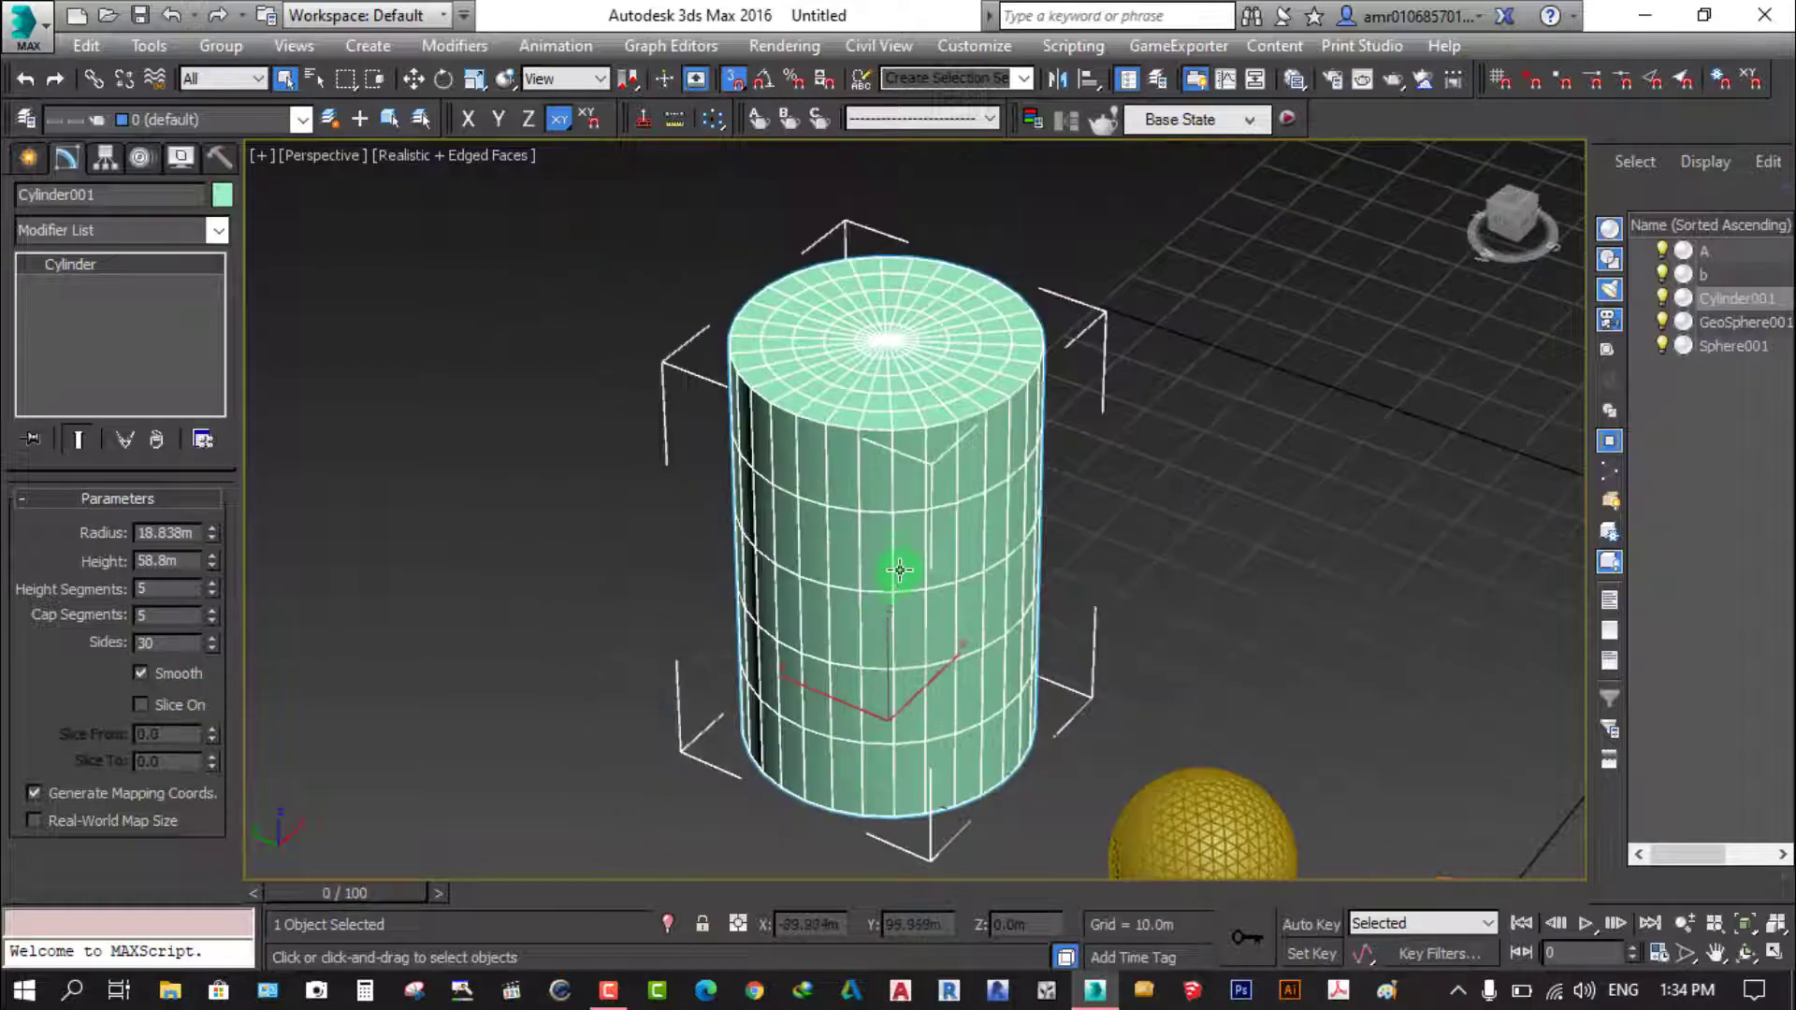
{"action": "left_click", "coordinate": [135, 709]}
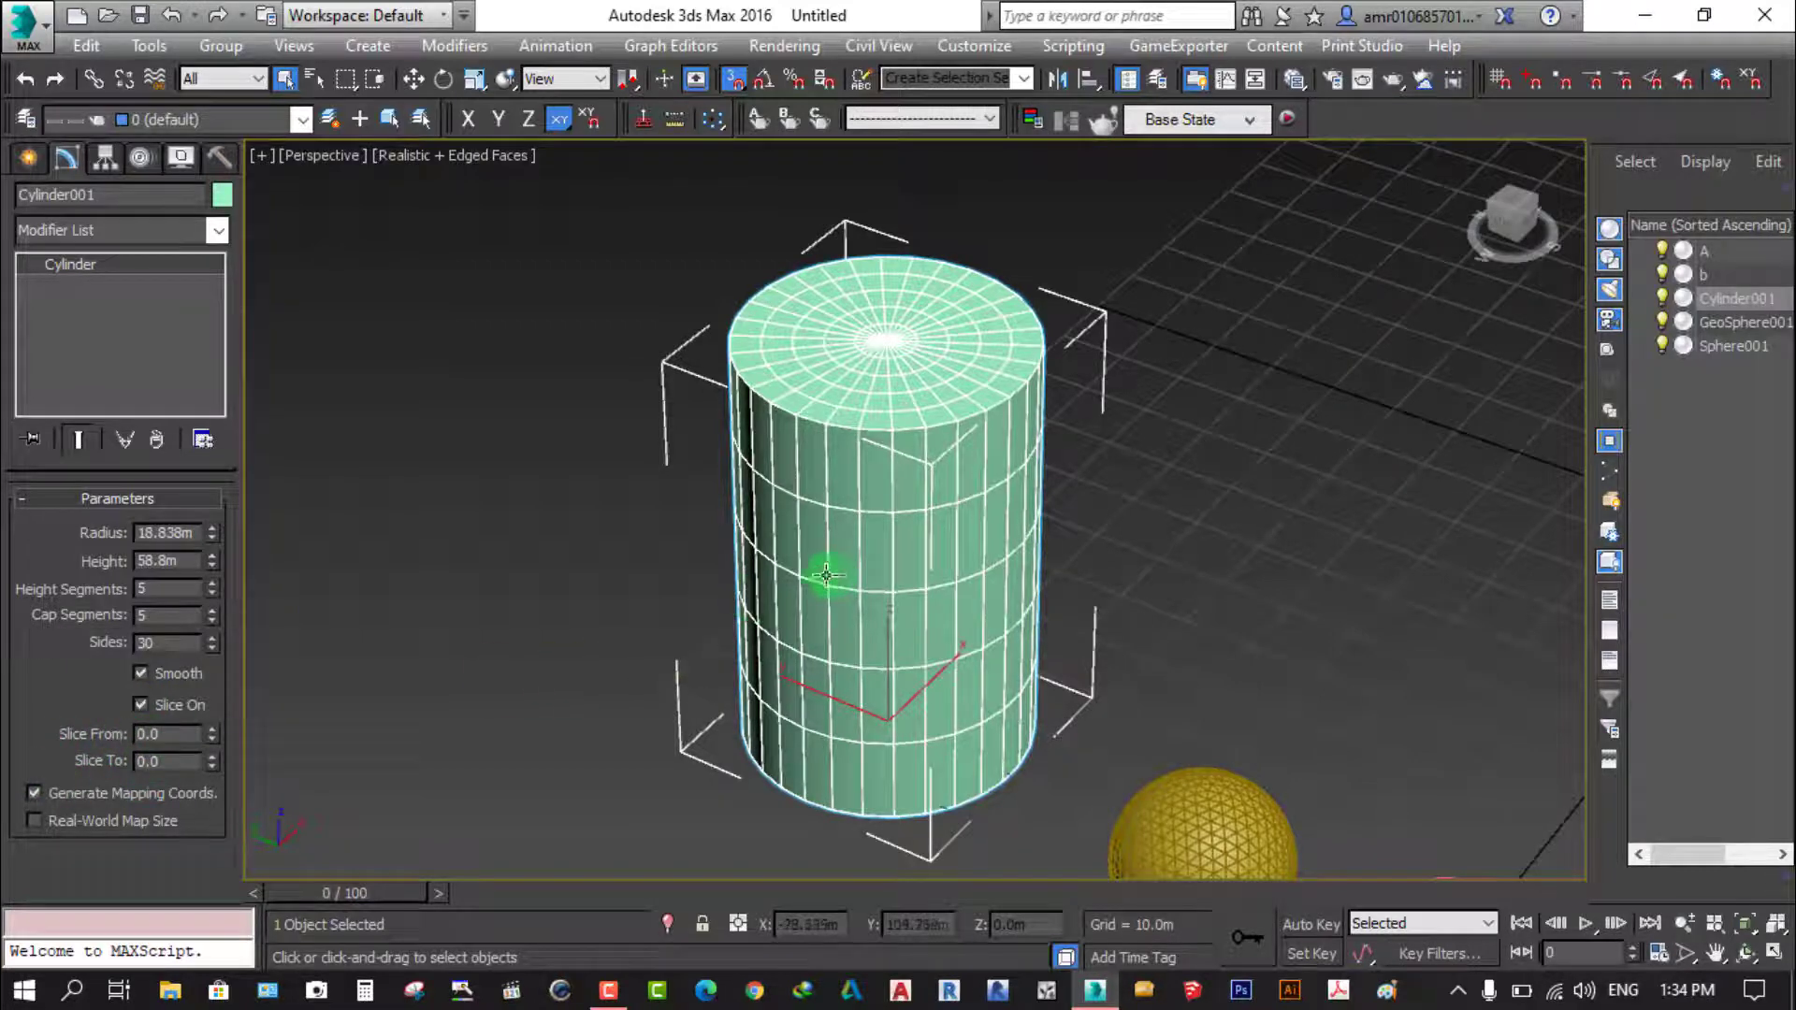
{"action": "mouse_move", "coordinate": [211, 737]}
{"action": "left_mouse_down"}
{"action": "mouse_move", "coordinate": [226, 513]}
{"action": "mouse_move", "coordinate": [172, 317]}
{"action": "mouse_move", "coordinate": [209, 546]}
{"action": "mouse_move", "coordinate": [197, 457]}
{"action": "mouse_move", "coordinate": [56, 389]}
{"action": "mouse_move", "coordinate": [168, 589]}
{"action": "left_mouse_up"}
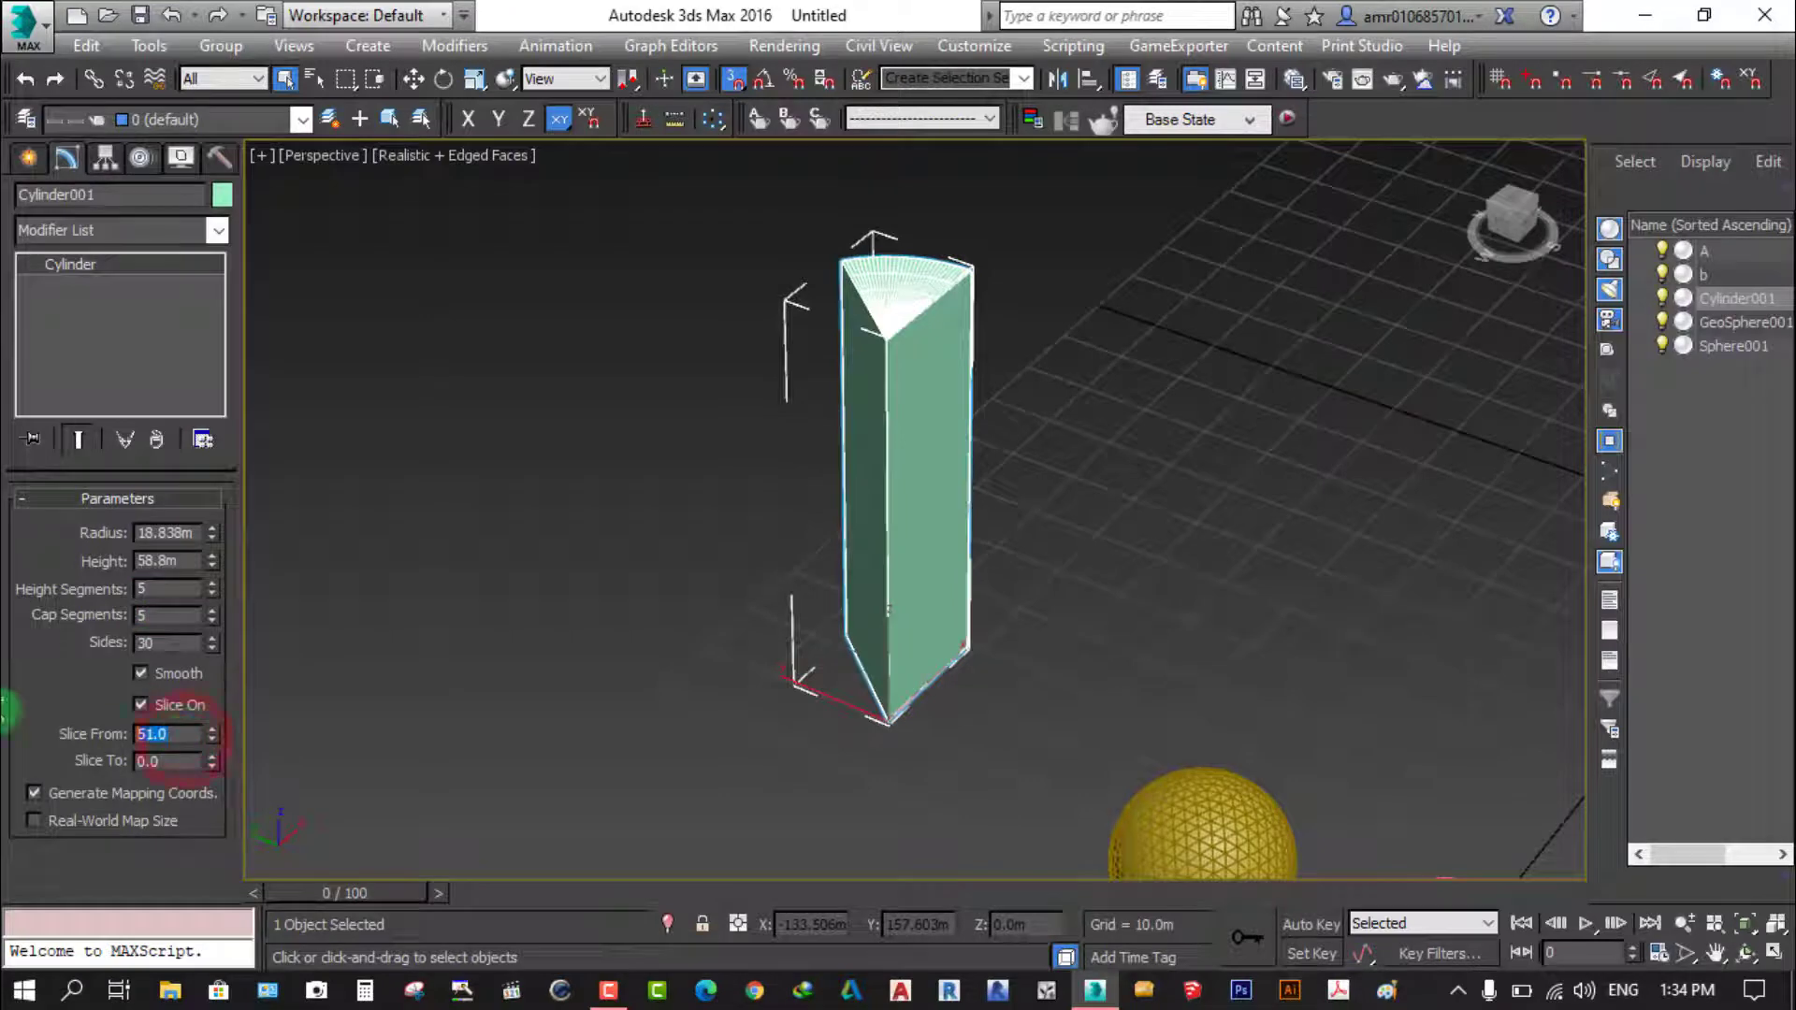
{"action": "type", "text": "0"}
{"action": "left_click", "coordinate": [914, 433]}
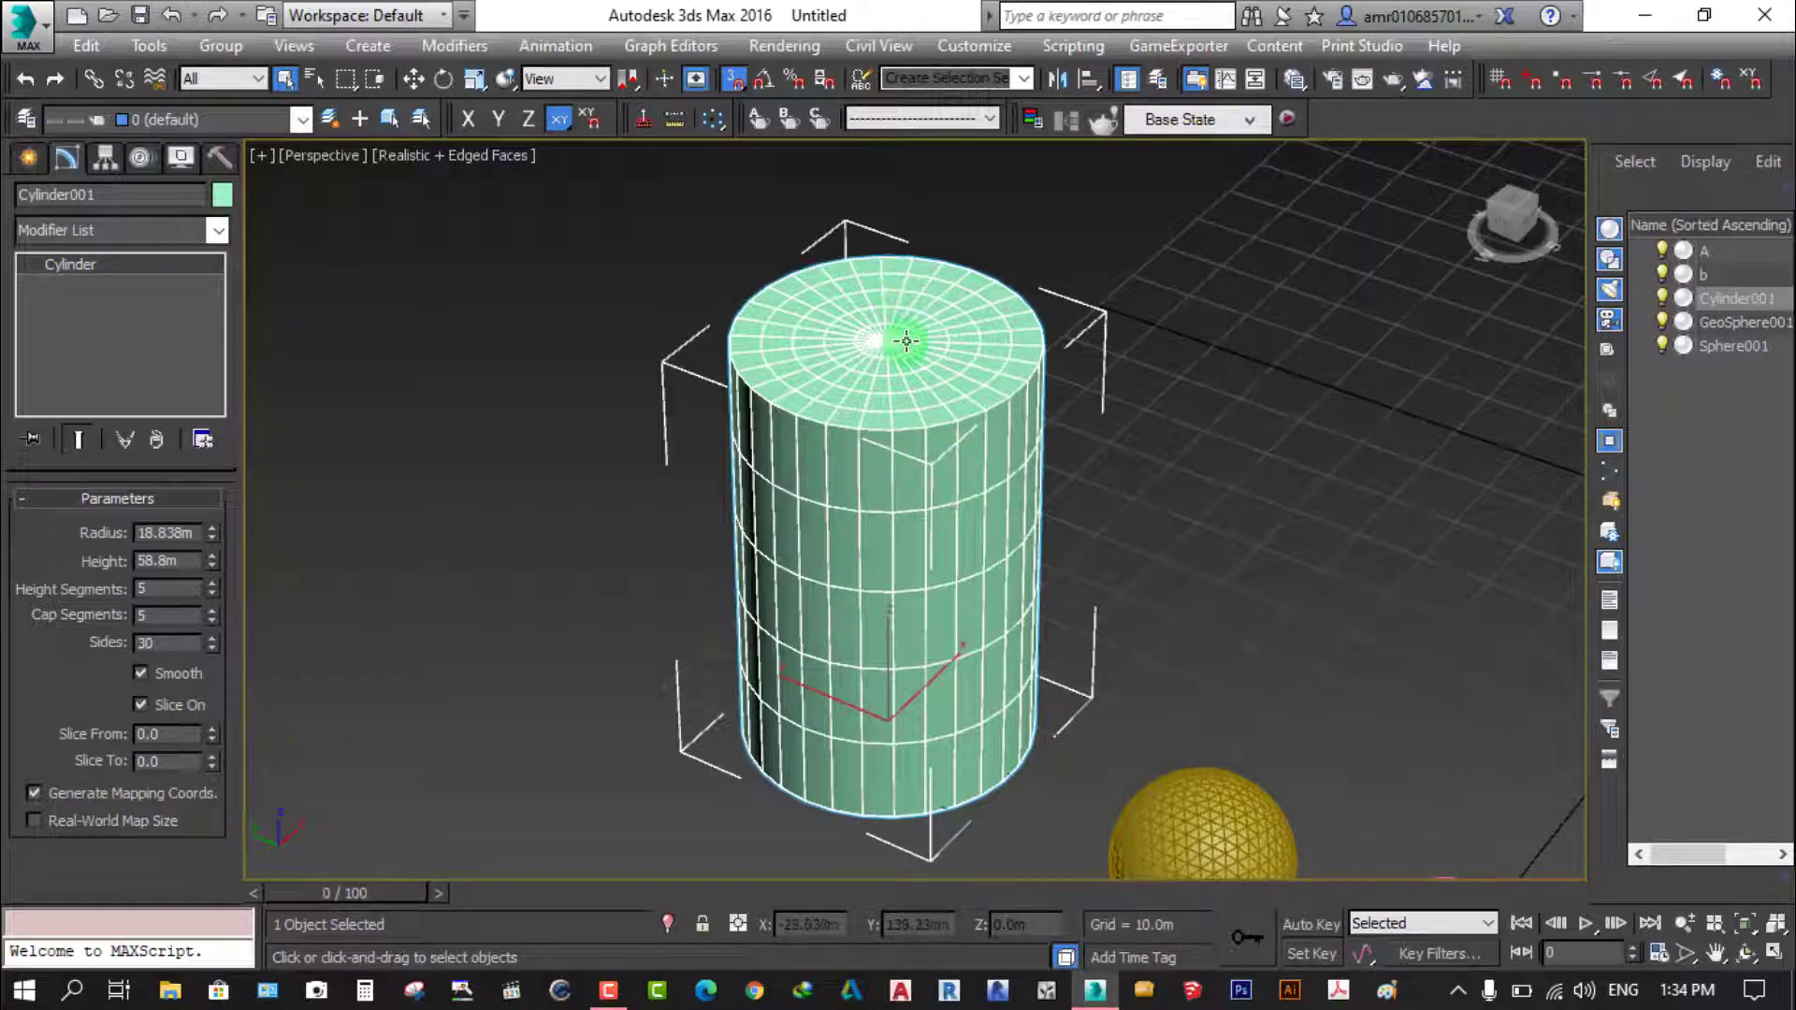
{"action": "scroll", "coordinate": [912, 332], "scroll_direction": "up", "scroll_amount": 2}
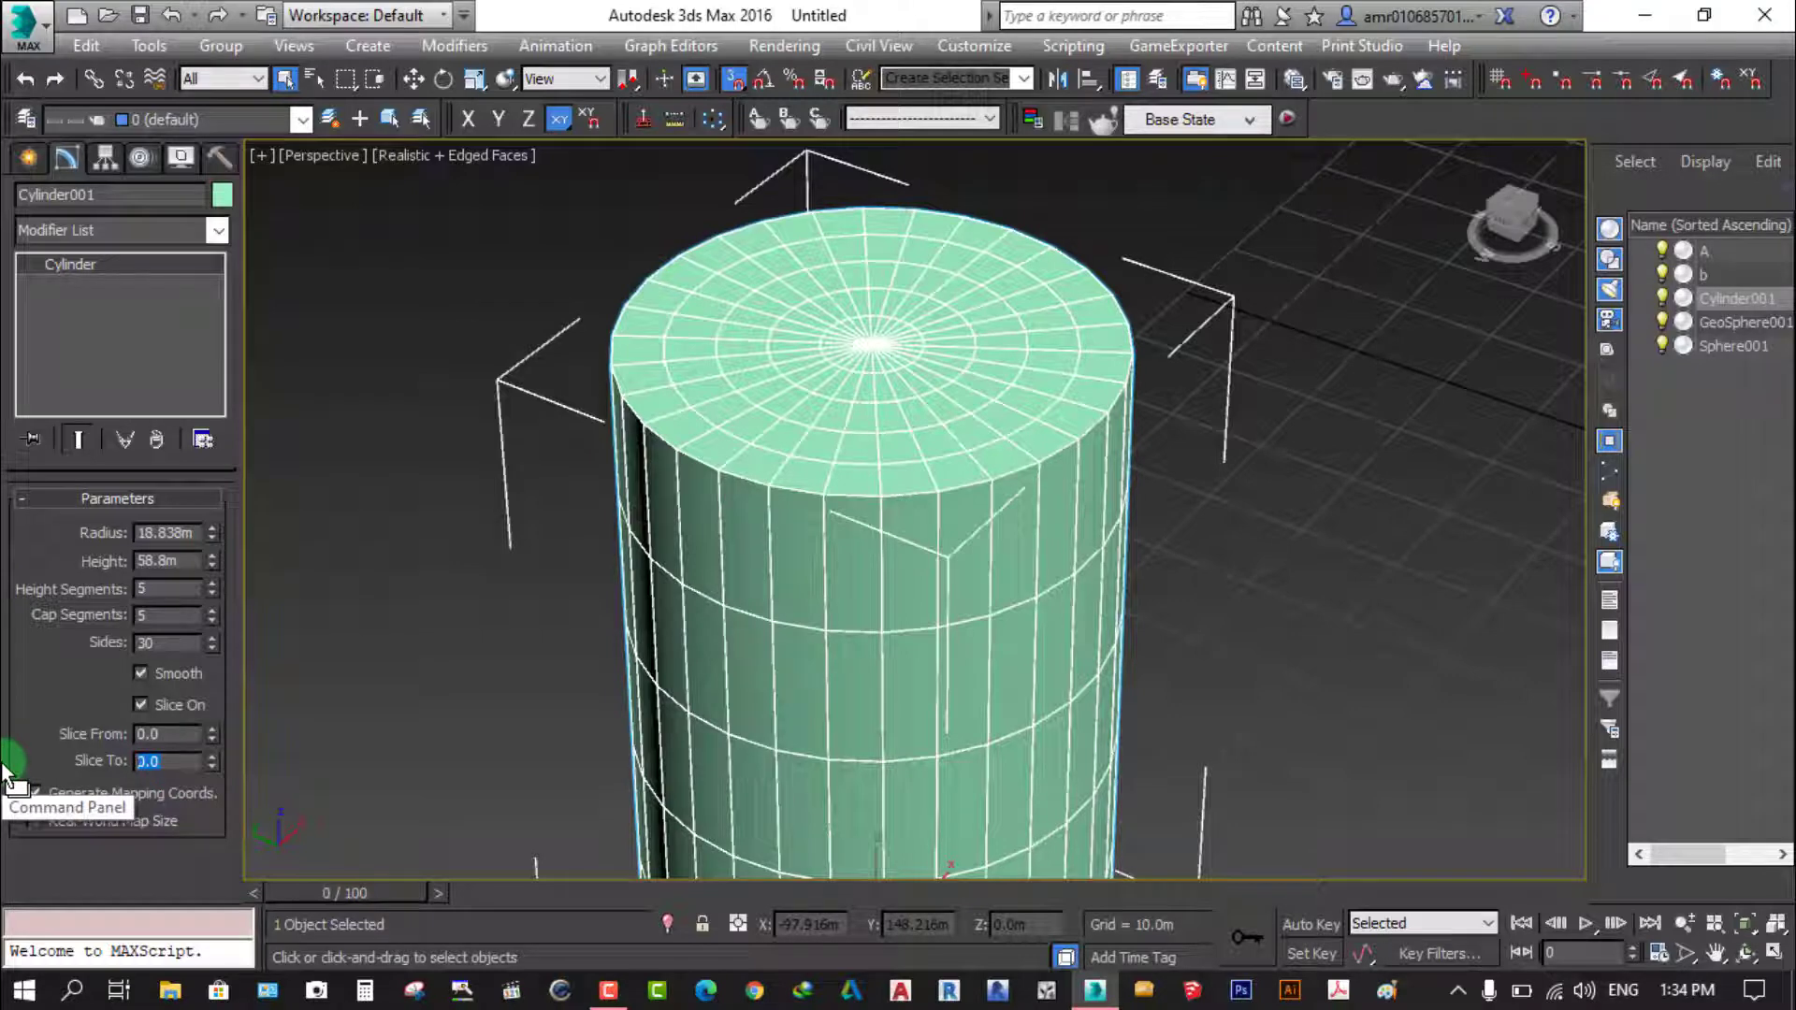
{"action": "type", "text": "90"}
{"action": "key", "text": "Return"}
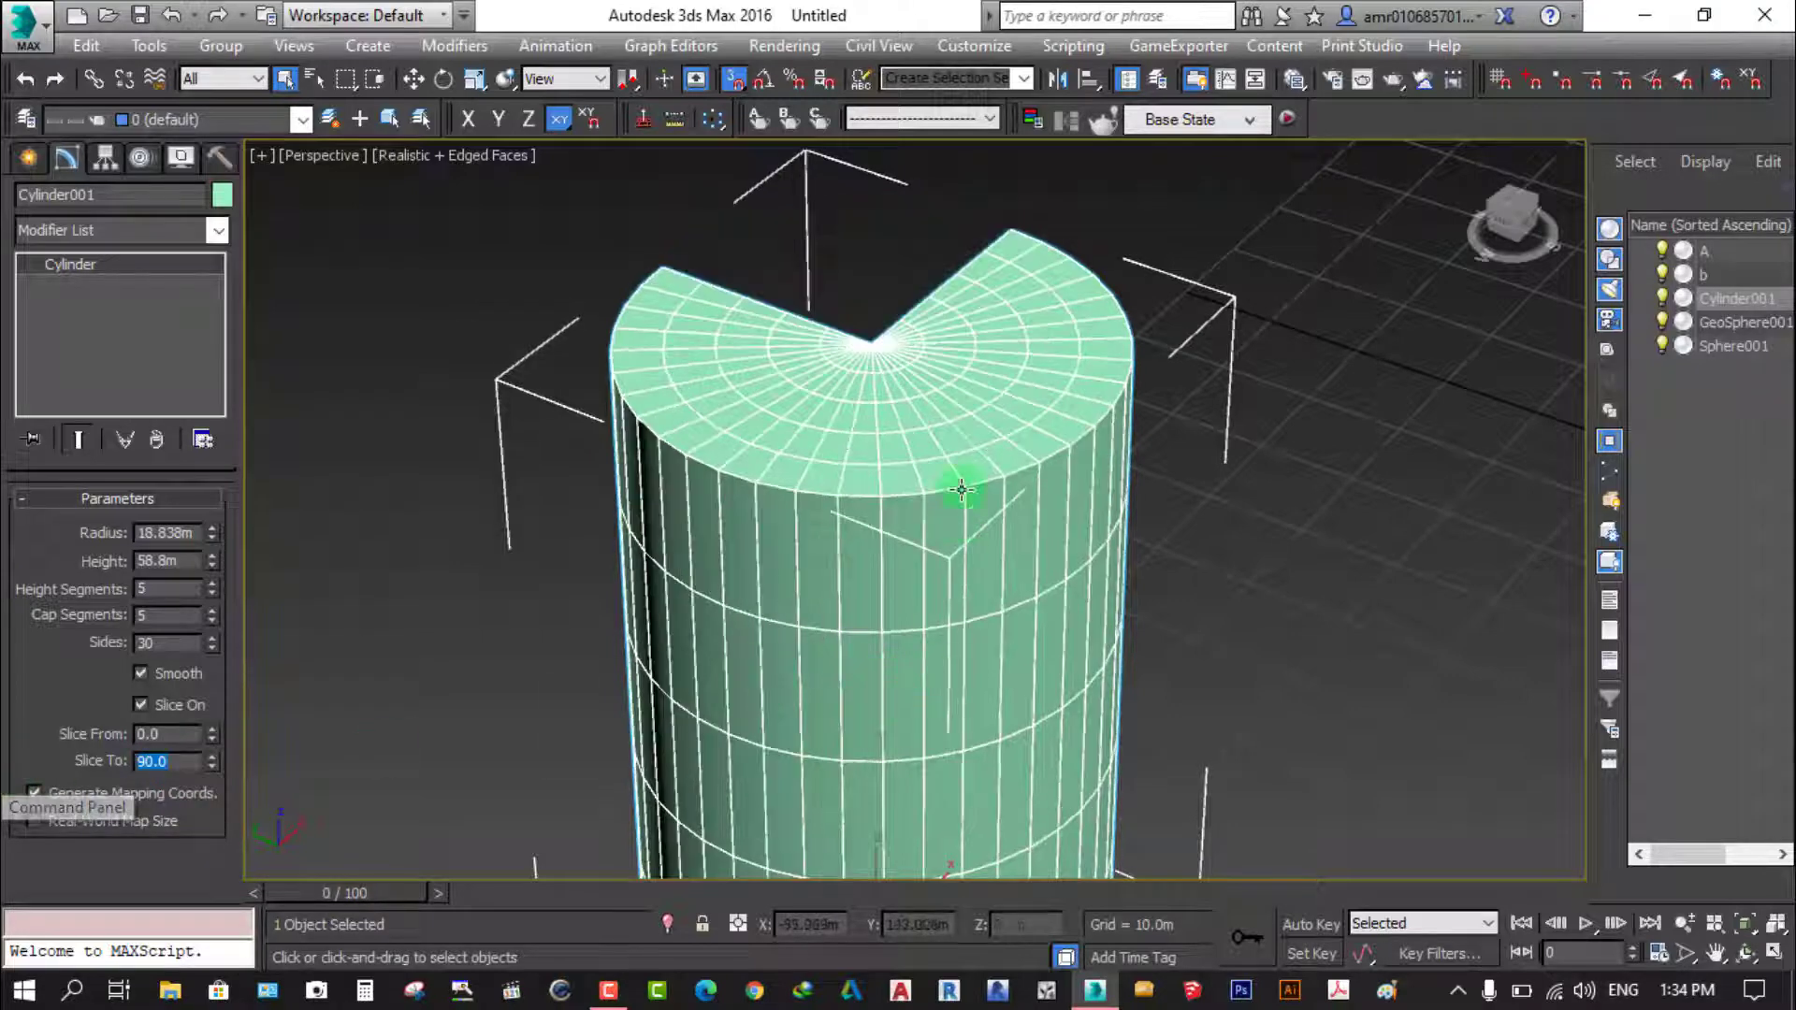
{"action": "scroll", "coordinate": [961, 468], "scroll_direction": "down", "scroll_amount": 2}
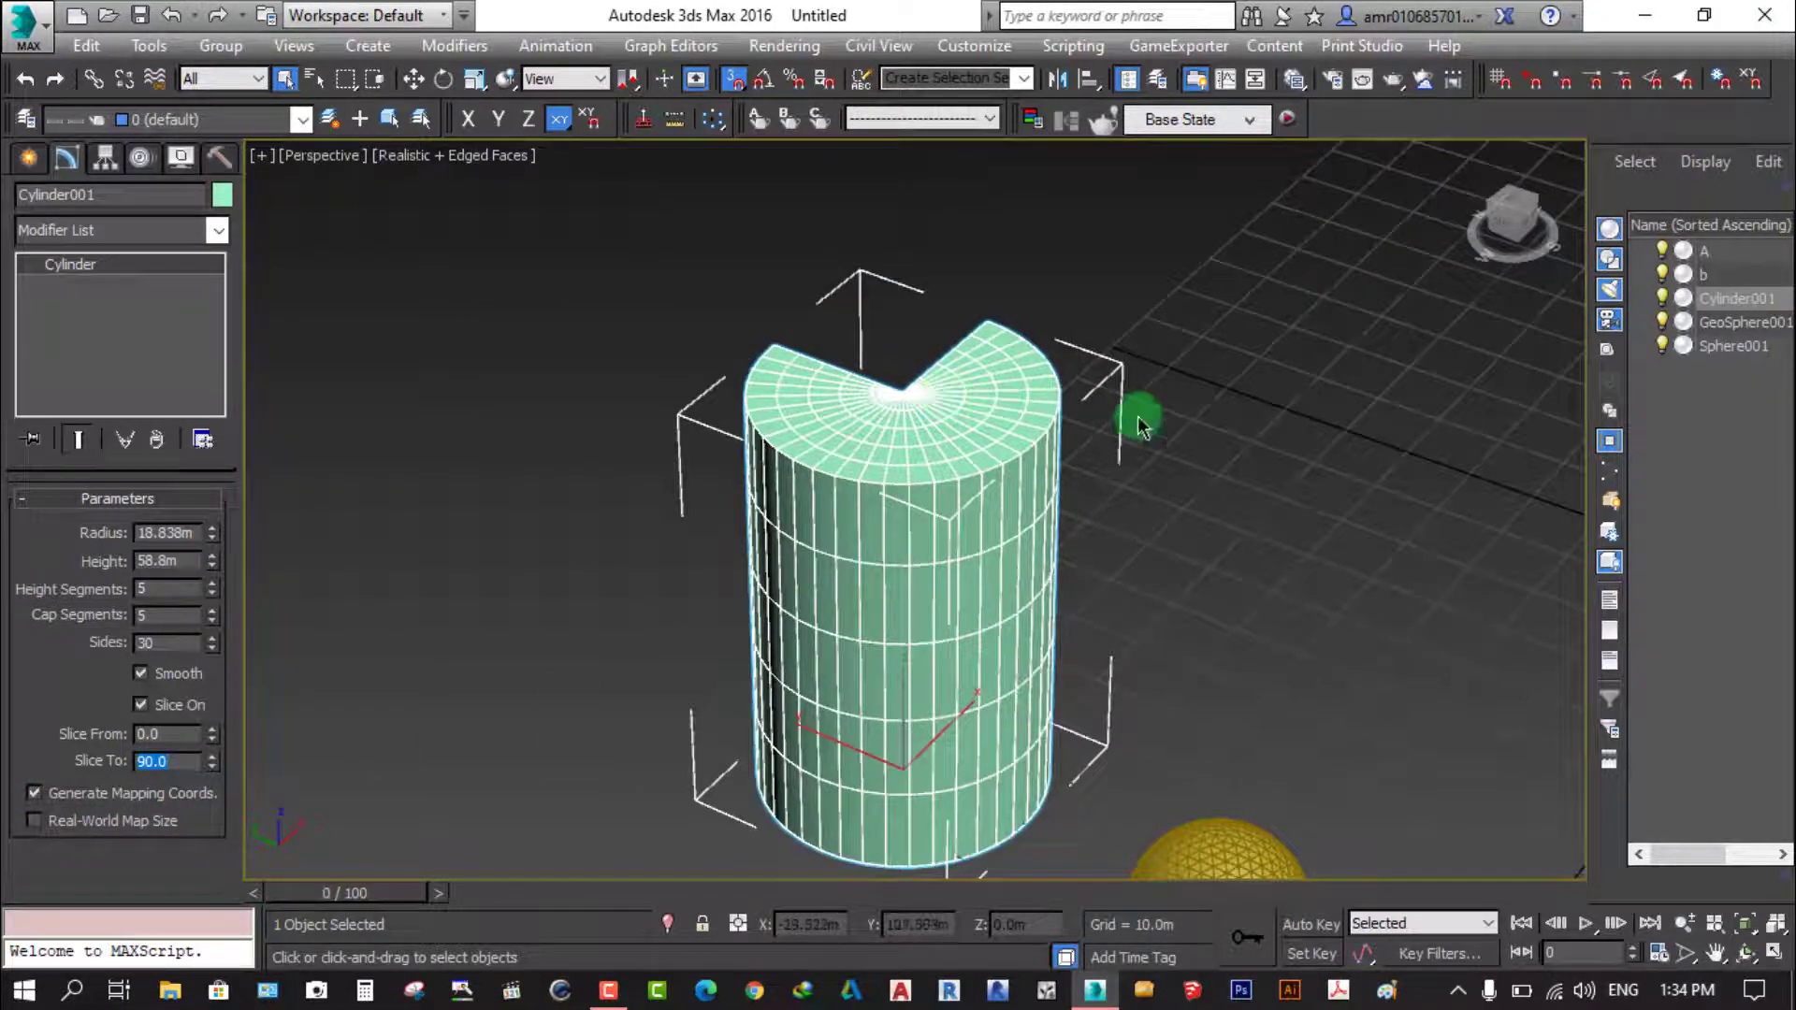
Set the cylinder's Slice To to 180 degrees, cutting it in half
{"action": "mouse_move", "coordinate": [1143, 412]}
{"action": "middle_mouse_down", "text": "alt"}
{"action": "mouse_move", "coordinate": [1082, 513]}
{"action": "mouse_move", "coordinate": [654, 401]}
{"action": "middle_mouse_up", "text": "alt"}
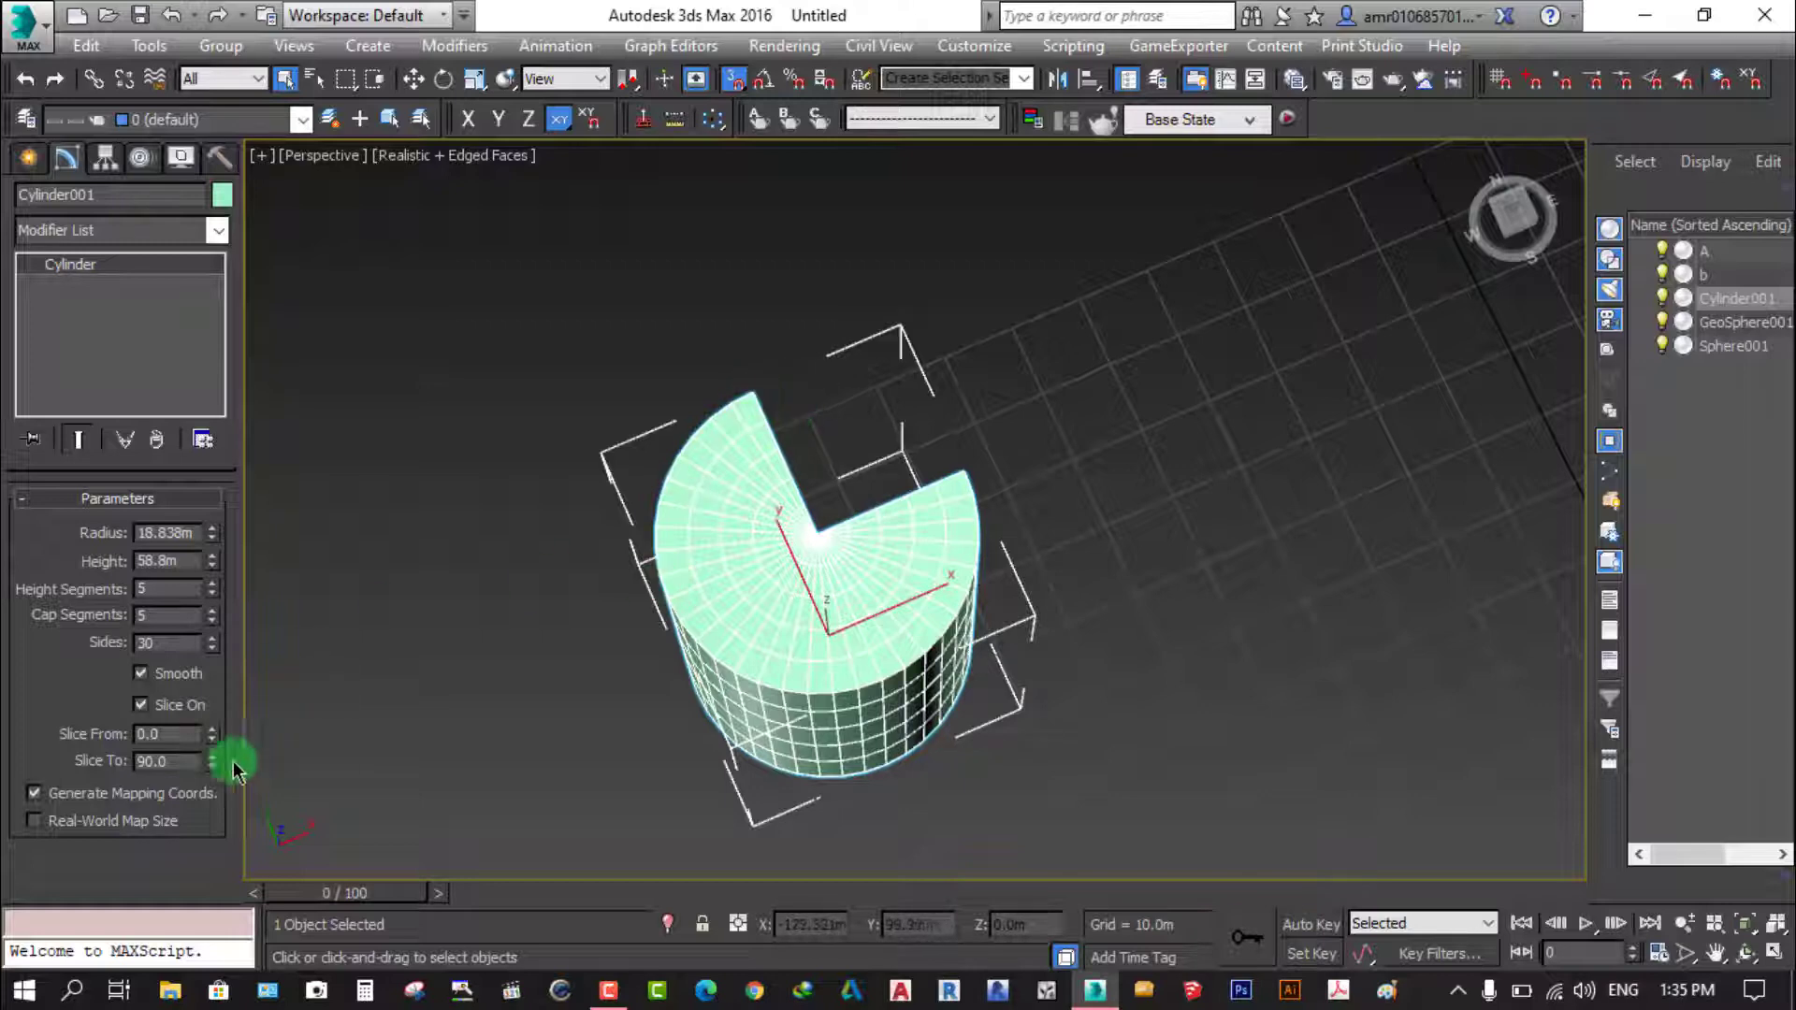
{"action": "left_click_drag", "start_coordinate": [213, 763], "coordinate": [219, 715]}
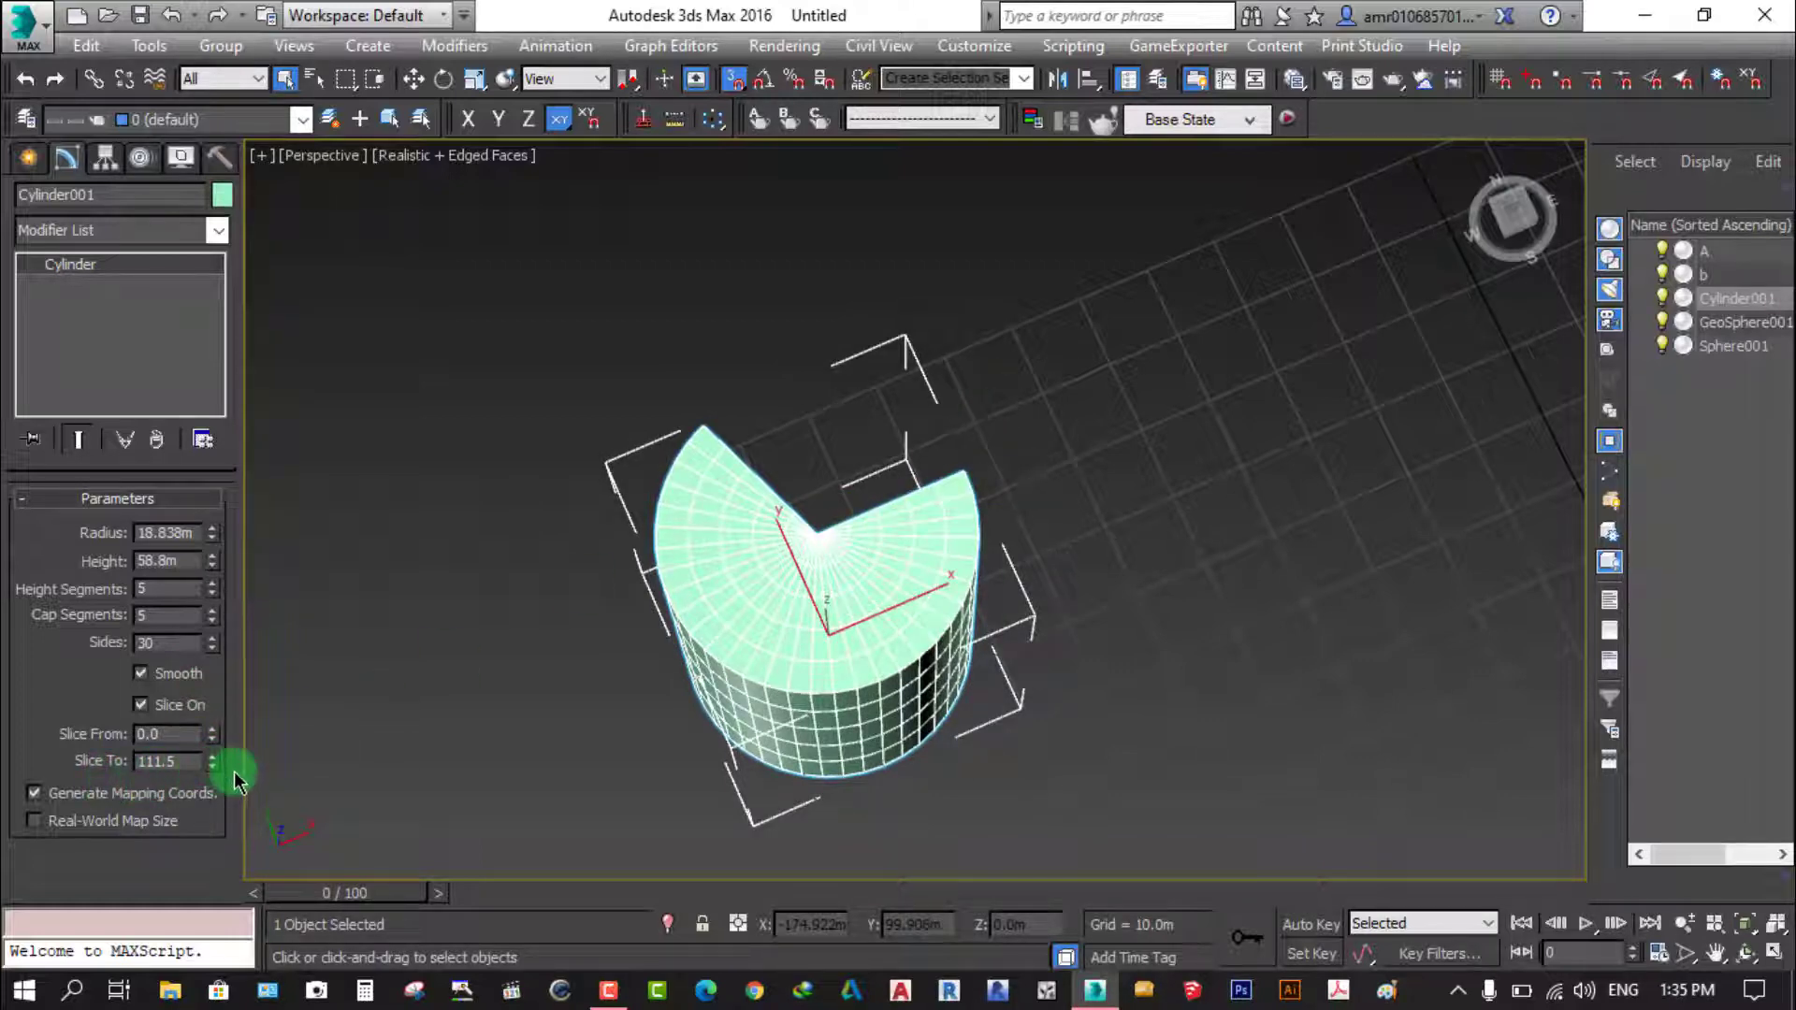
{"action": "left_click_drag", "start_coordinate": [215, 774], "coordinate": [239, 599]}
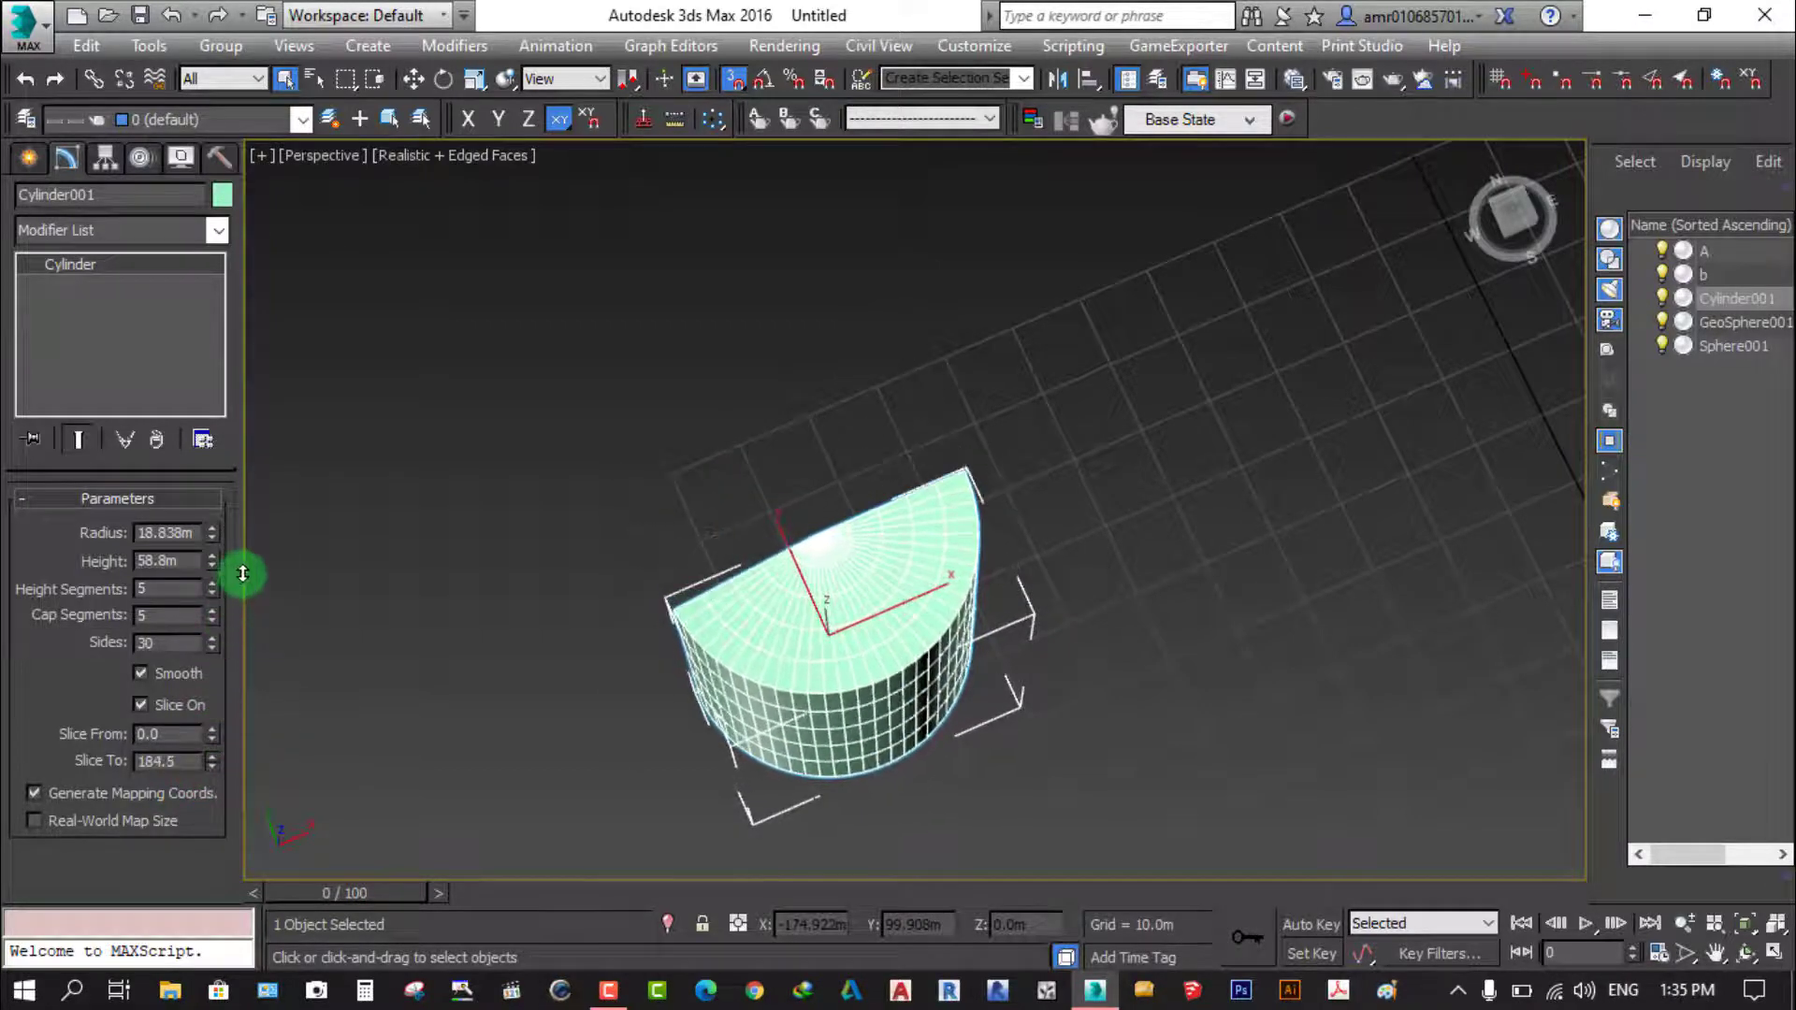
{"action": "left_click", "coordinate": [185, 765]}
{"action": "left_click_drag", "start_coordinate": [185, 765], "coordinate": [98, 760]}
{"action": "type", "text": "180"}
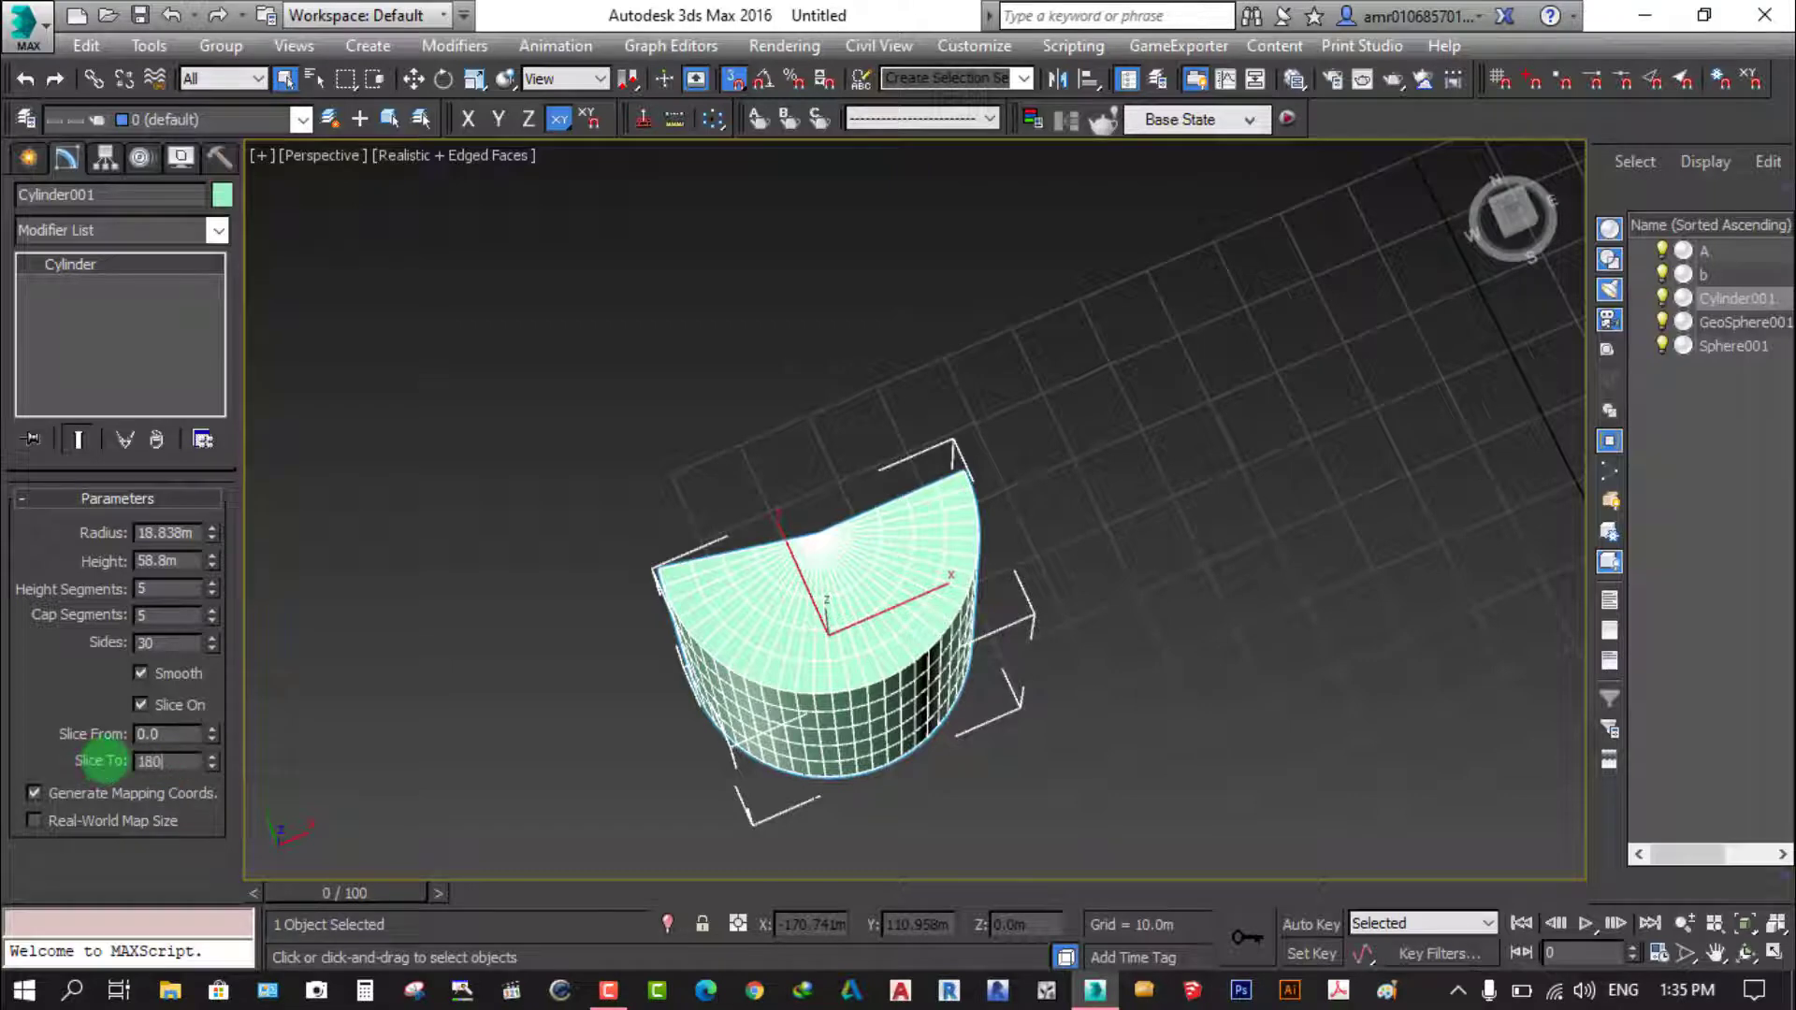
{"action": "key", "text": "Return"}
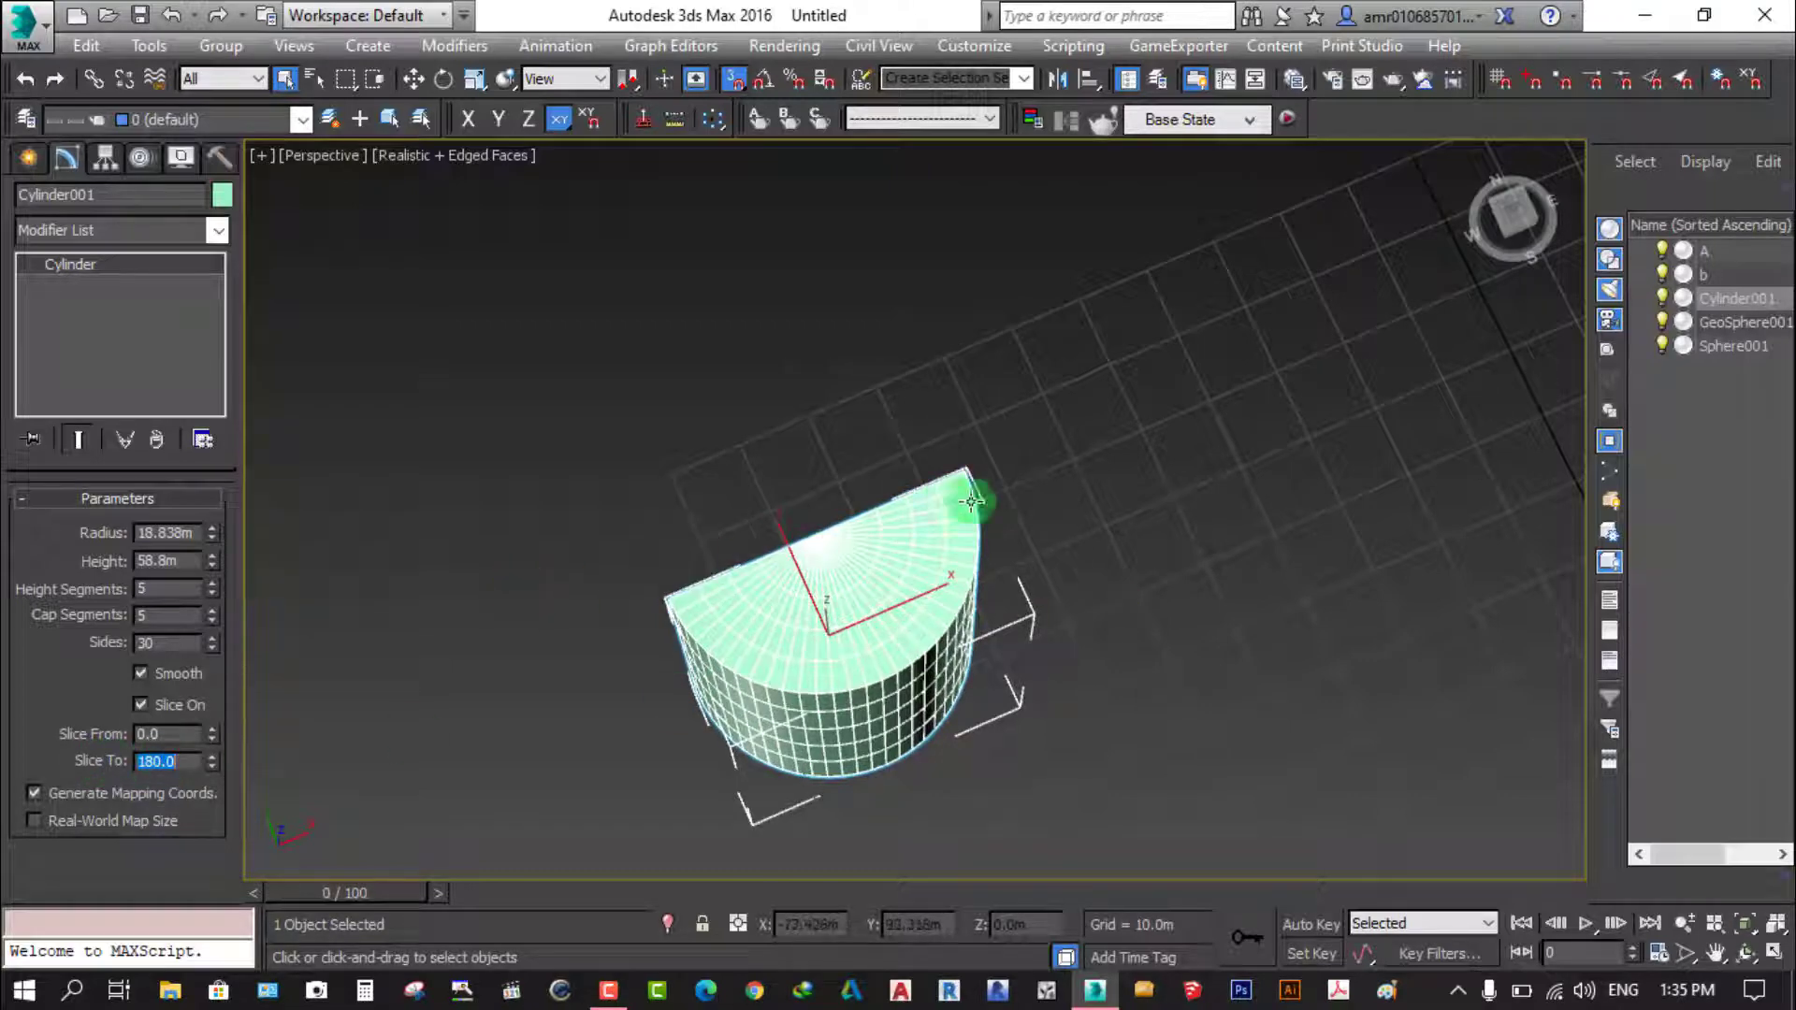
{"action": "mouse_move", "coordinate": [1049, 536]}
{"action": "middle_mouse_down", "text": "alt"}
{"action": "mouse_move", "coordinate": [1030, 602]}
{"action": "mouse_move", "coordinate": [1023, 573]}
{"action": "mouse_move", "coordinate": [990, 629]}
{"action": "mouse_move", "coordinate": [1074, 593]}
{"action": "middle_mouse_up", "text": "alt"}
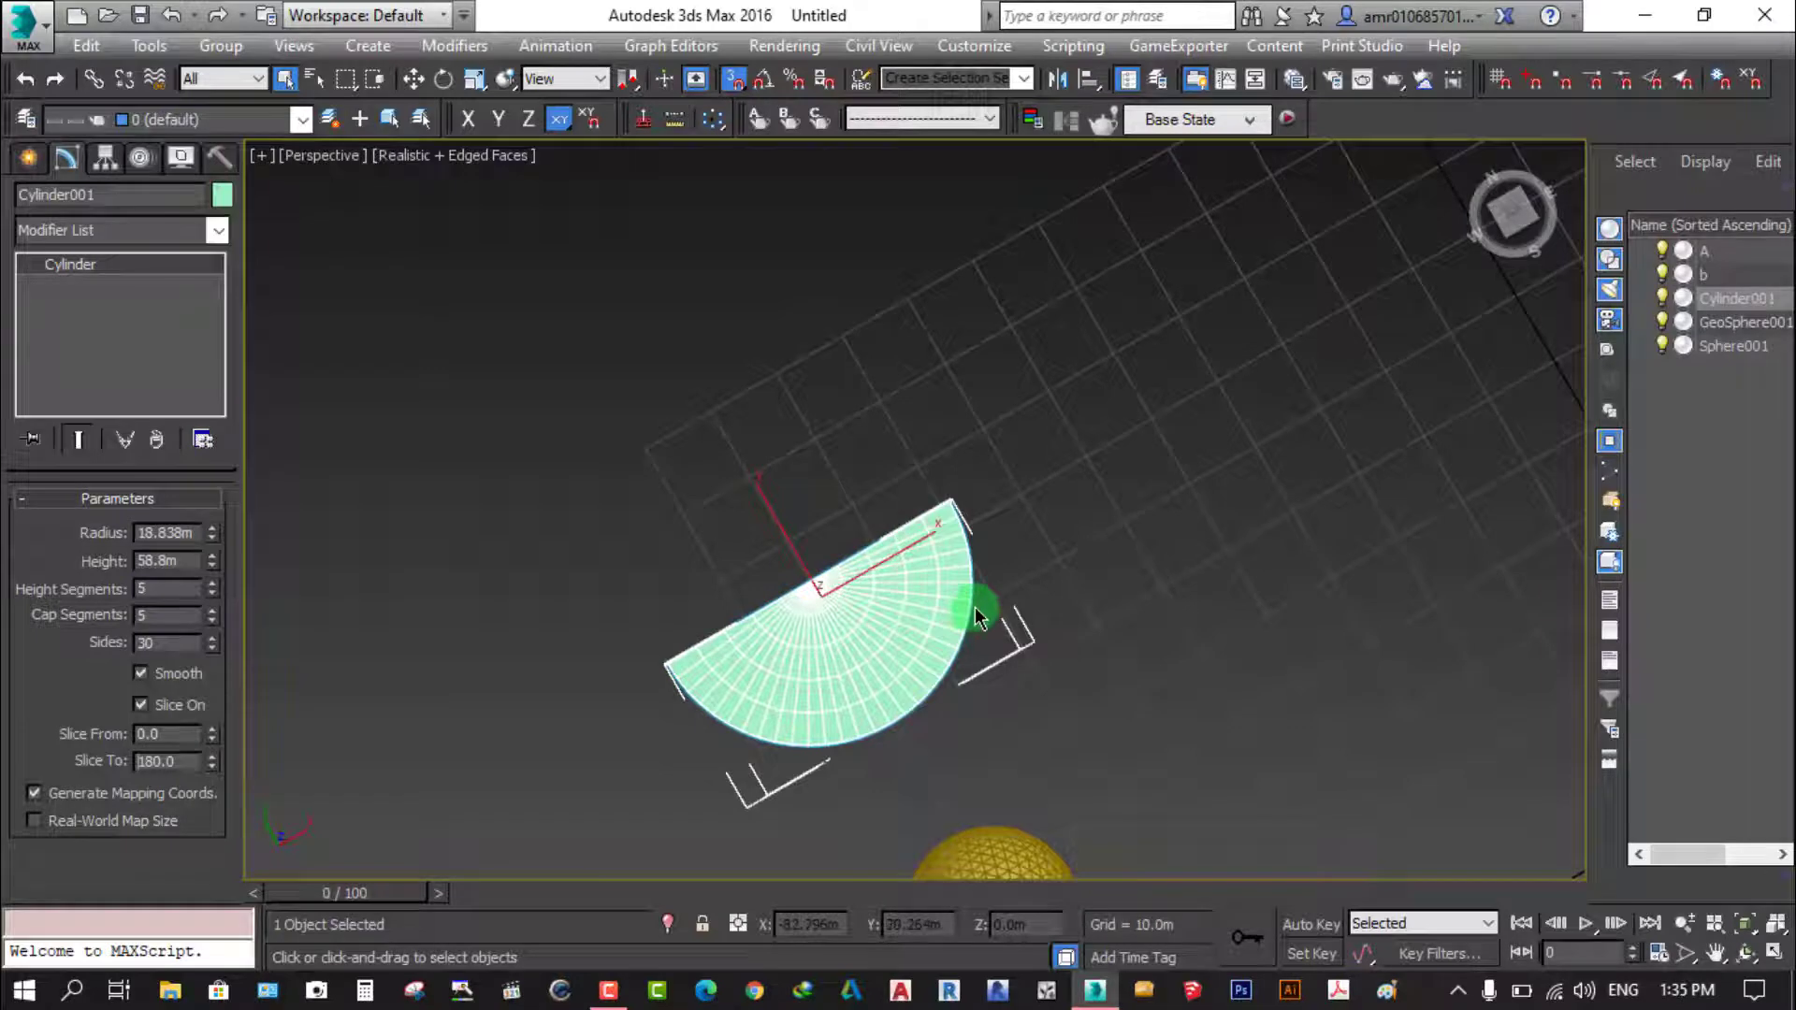
Reset Slice To to 0 so the cylinder is whole again
{"action": "scroll", "coordinate": [945, 488], "scroll_direction": "down", "scroll_amount": 3}
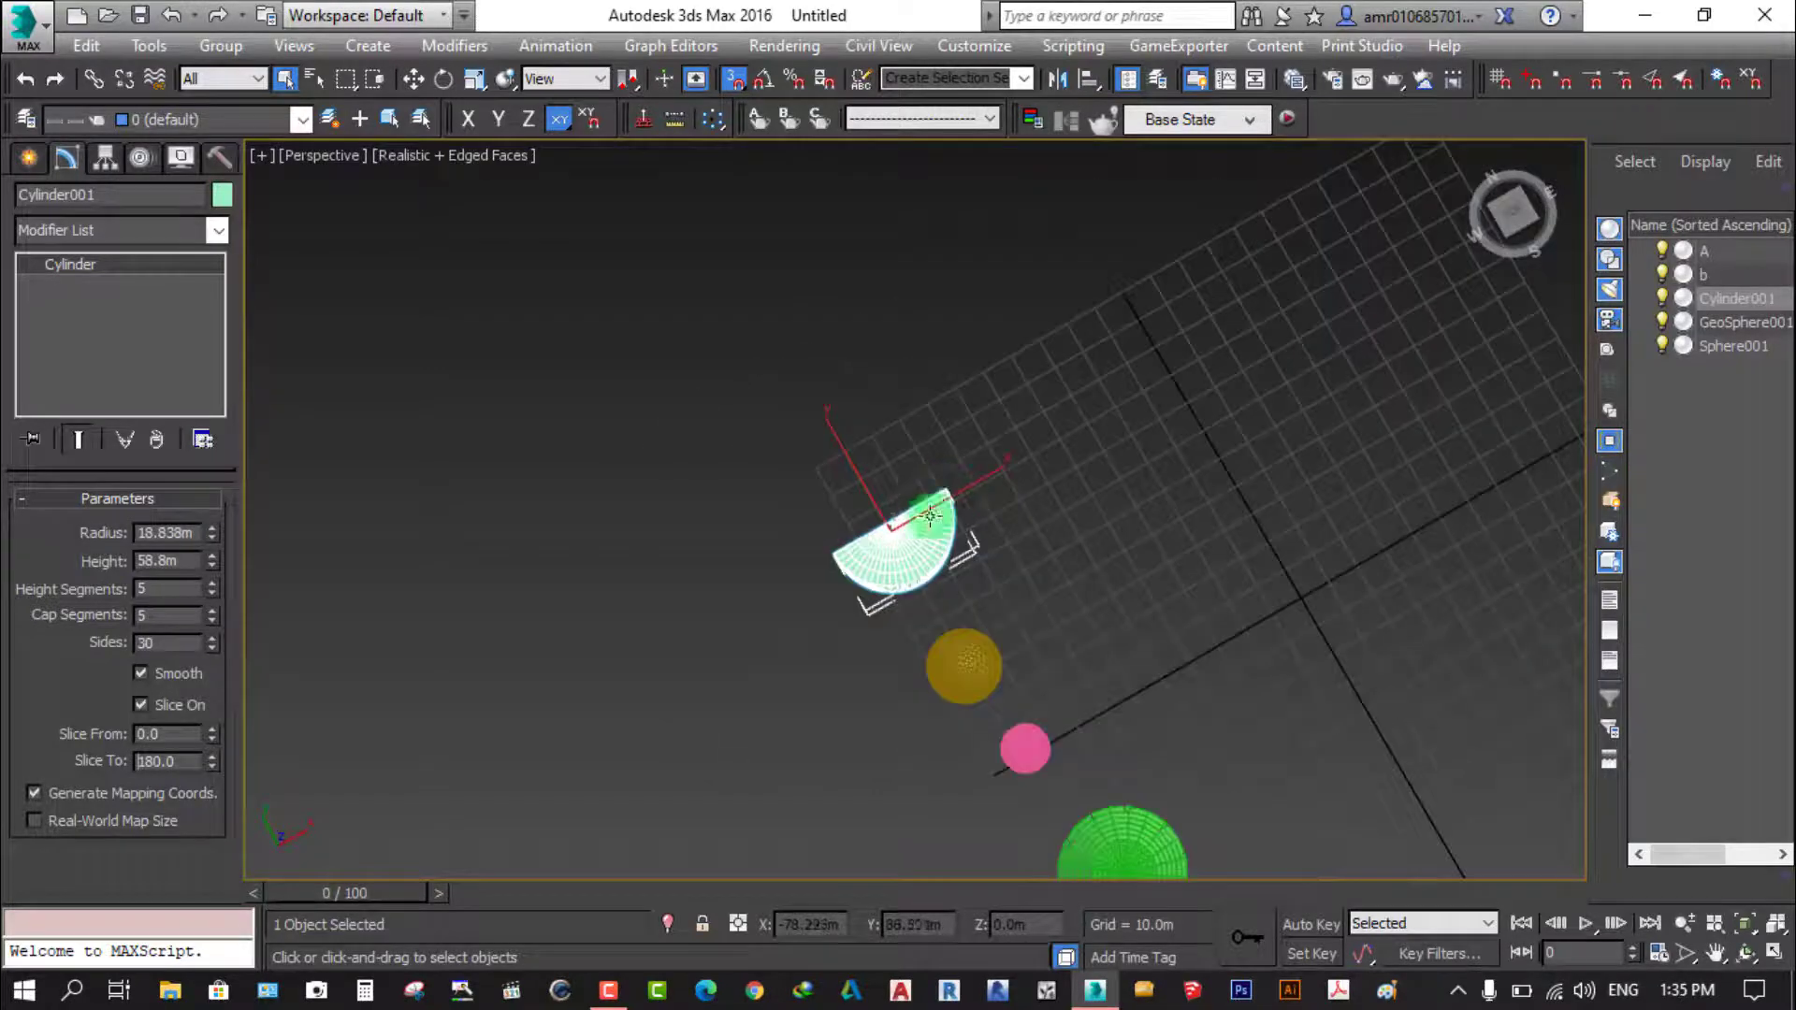
{"action": "left_click", "coordinate": [185, 773]}
{"action": "double_click", "coordinate": [189, 761]}
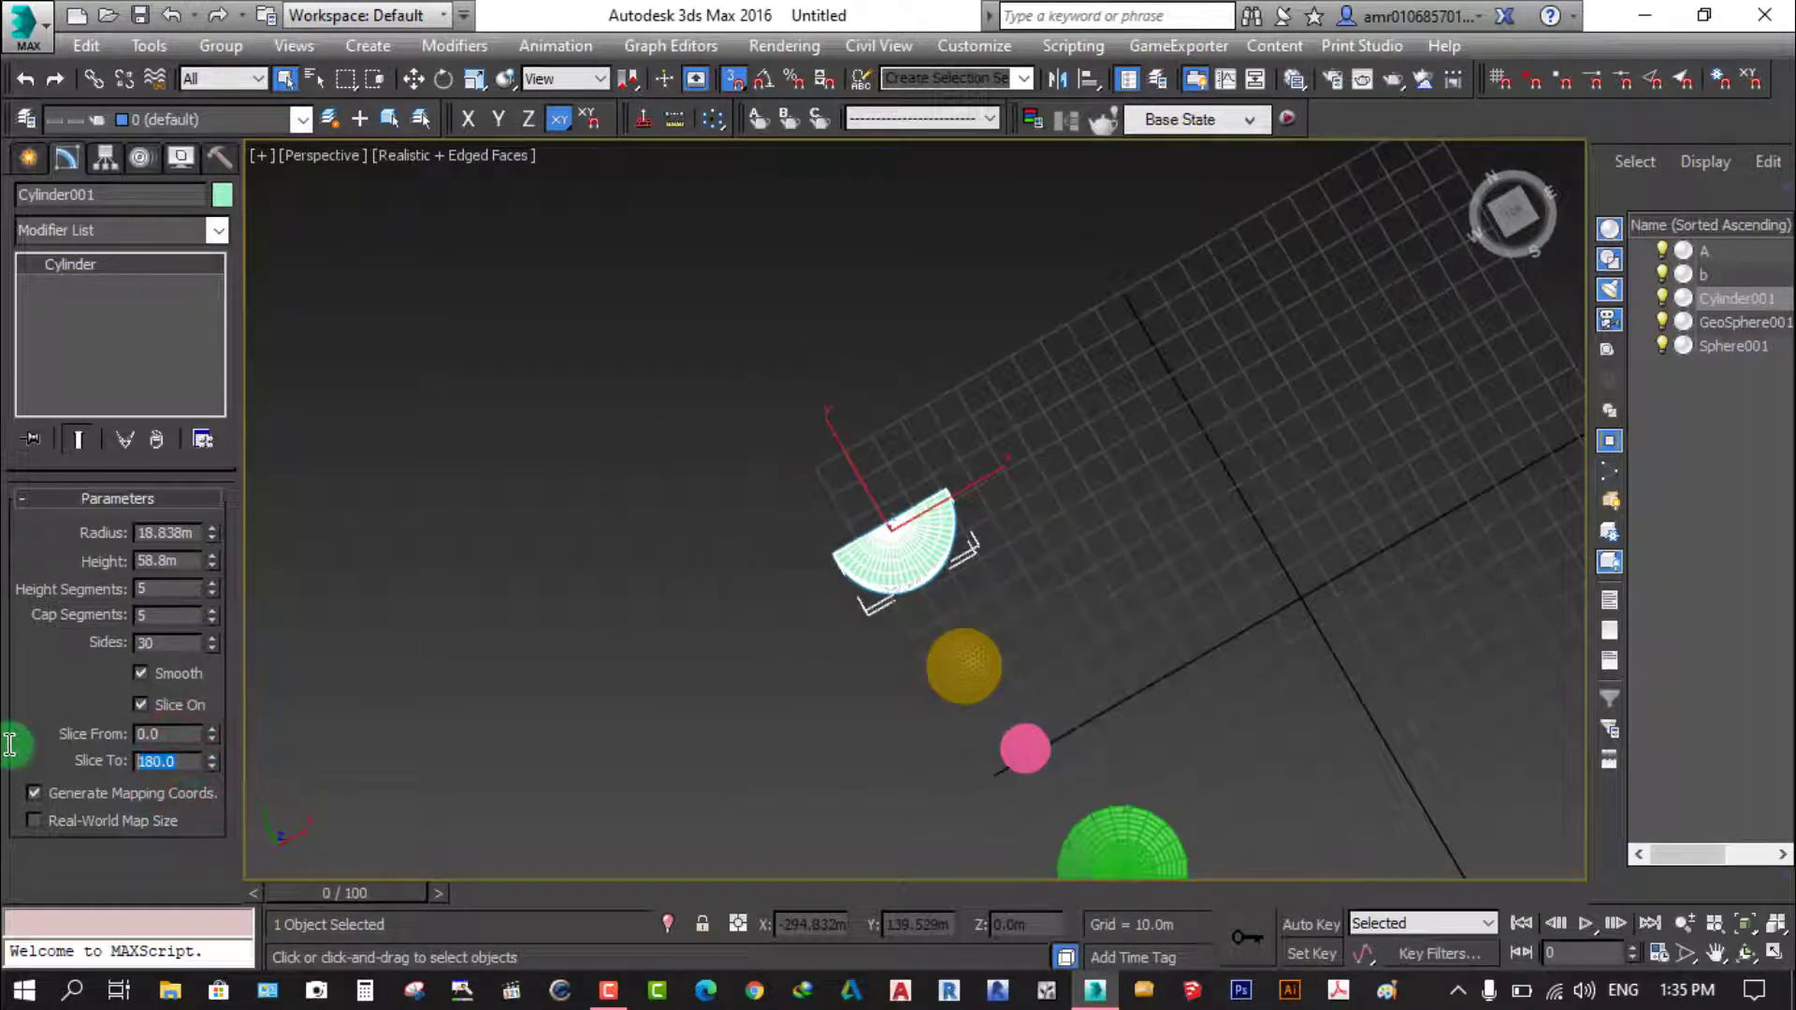
{"action": "type", "text": "0"}
{"action": "left_click", "coordinate": [1163, 489]}
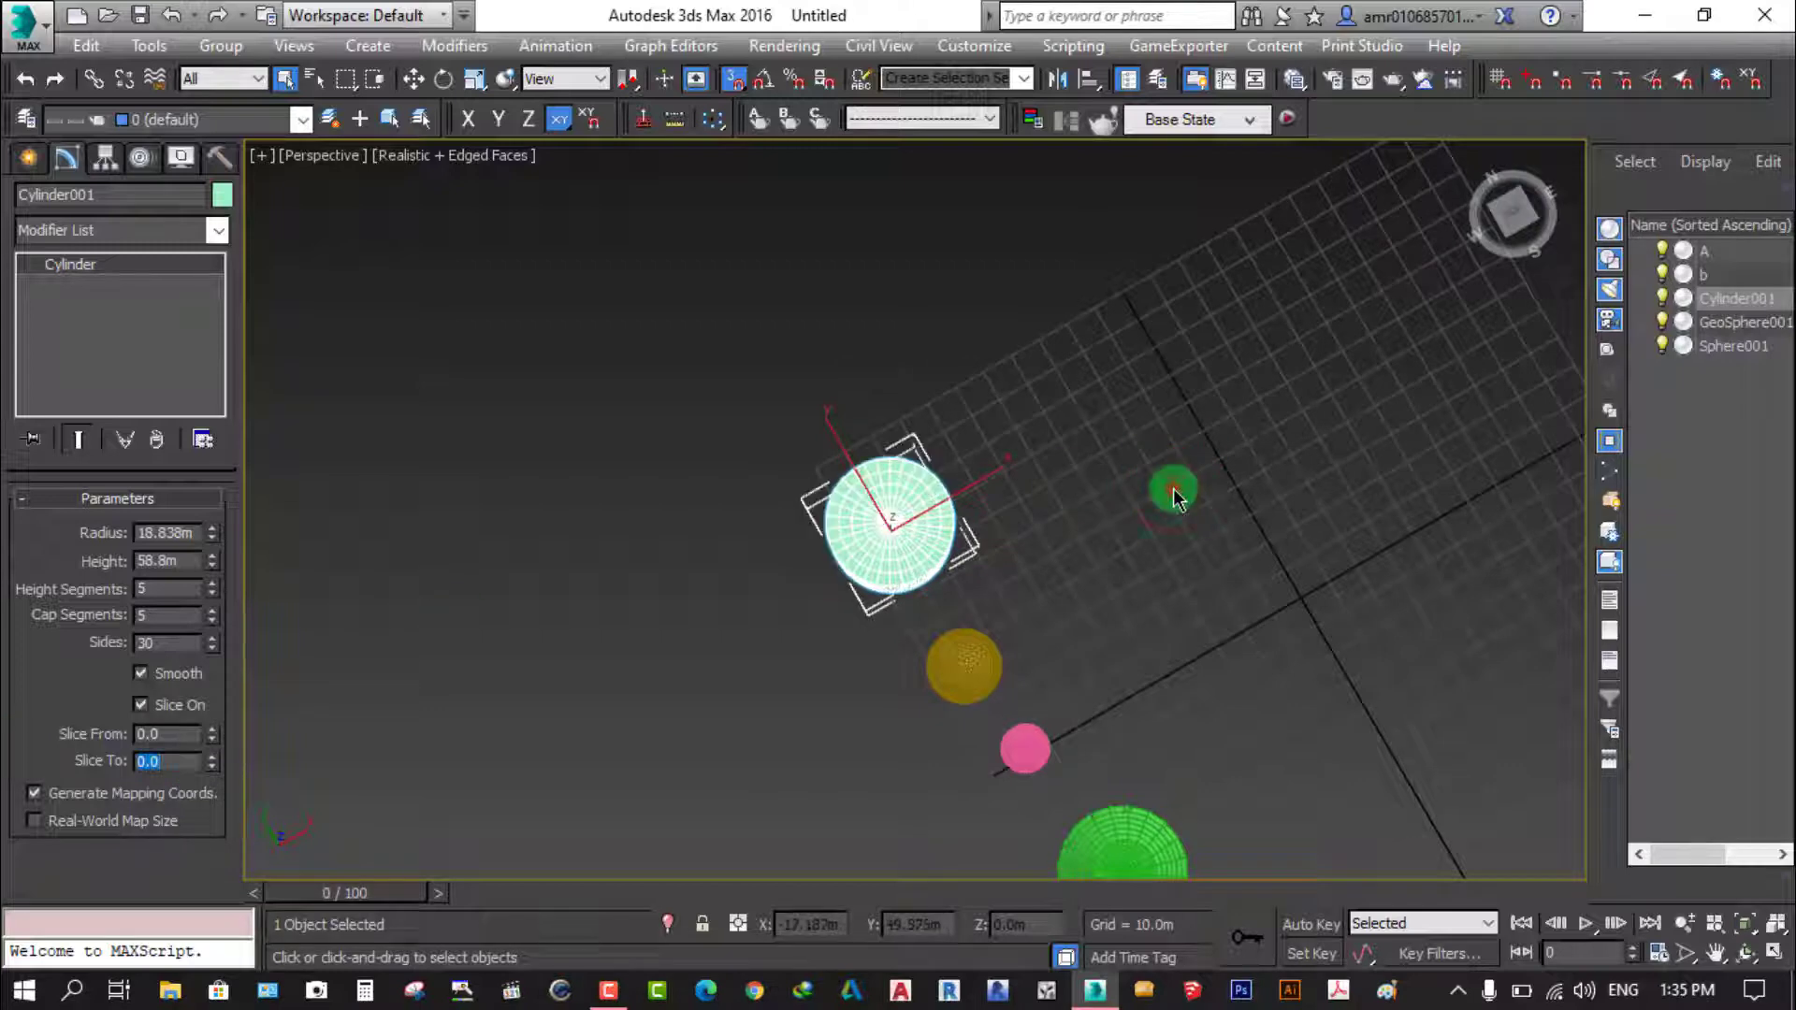
Deselect the cylinder and arm Tube creation in Standard Primitives
{"action": "left_click", "coordinate": [1110, 565]}
{"action": "middle_click_drag", "start_coordinate": [1111, 565], "coordinate": [1124, 493]}
{"action": "left_click", "coordinate": [28, 157]}
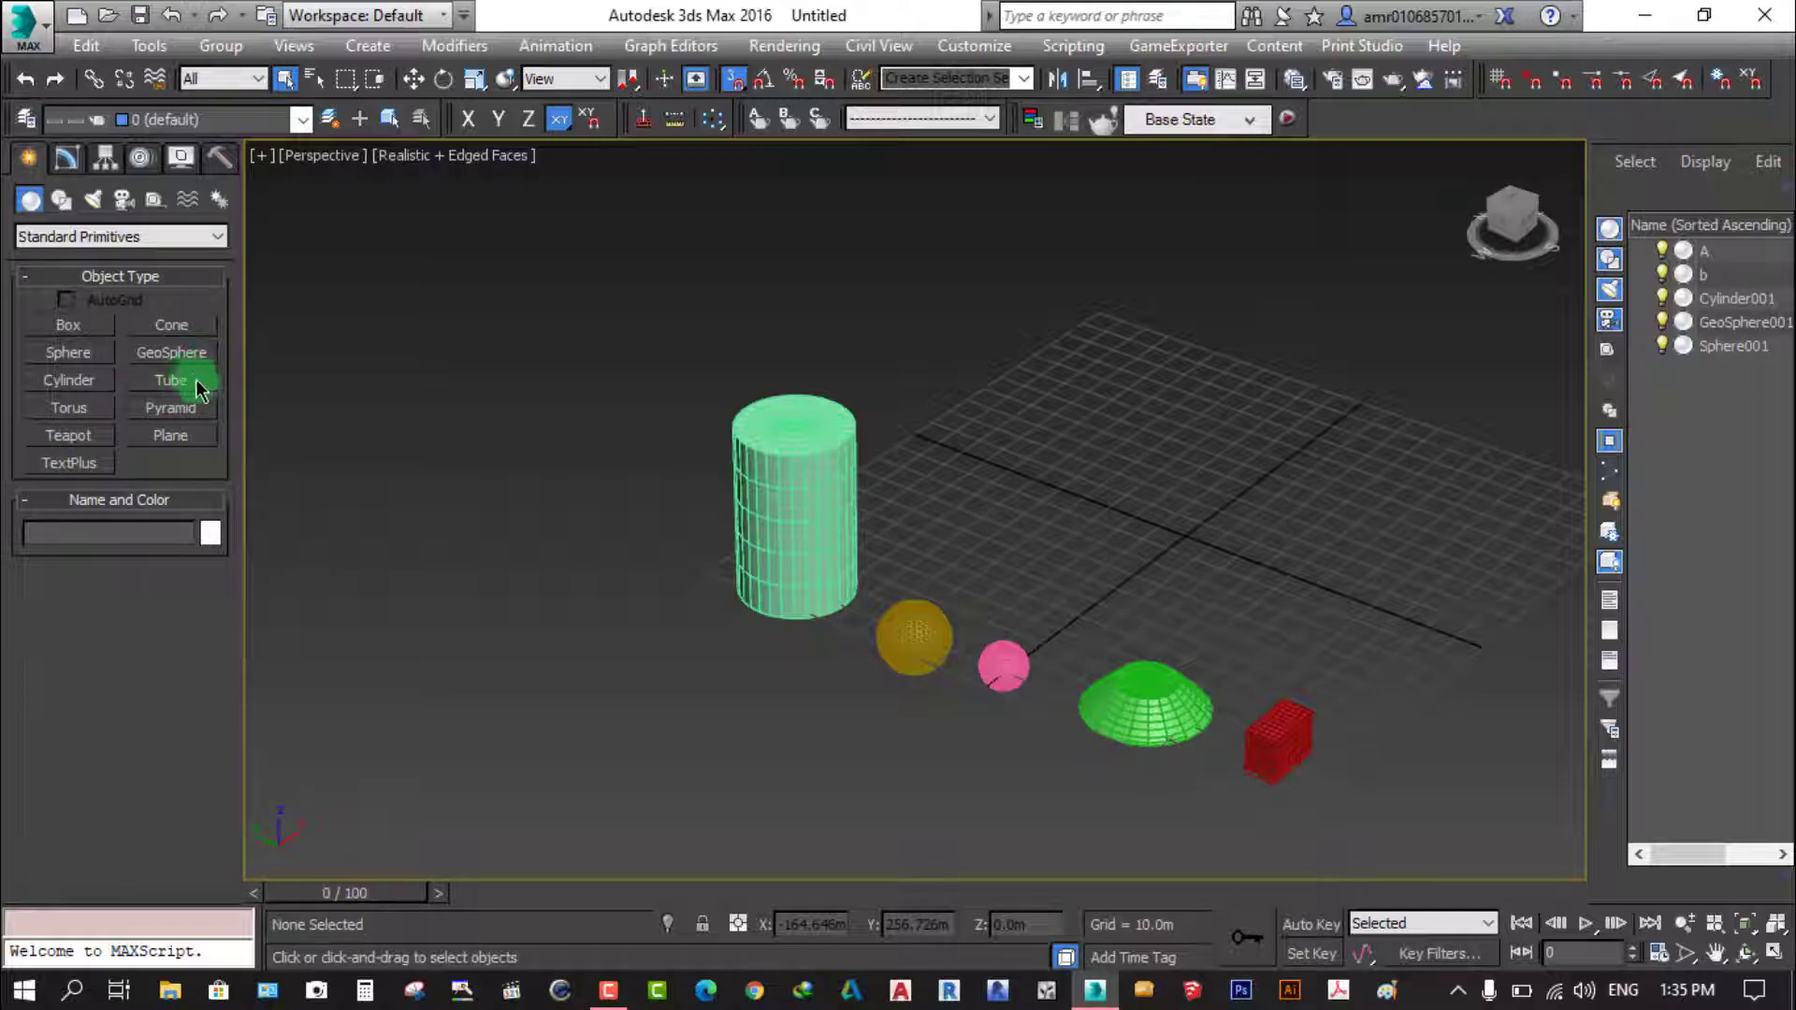
{"action": "scroll", "coordinate": [796, 453], "scroll_direction": "up", "scroll_amount": 2}
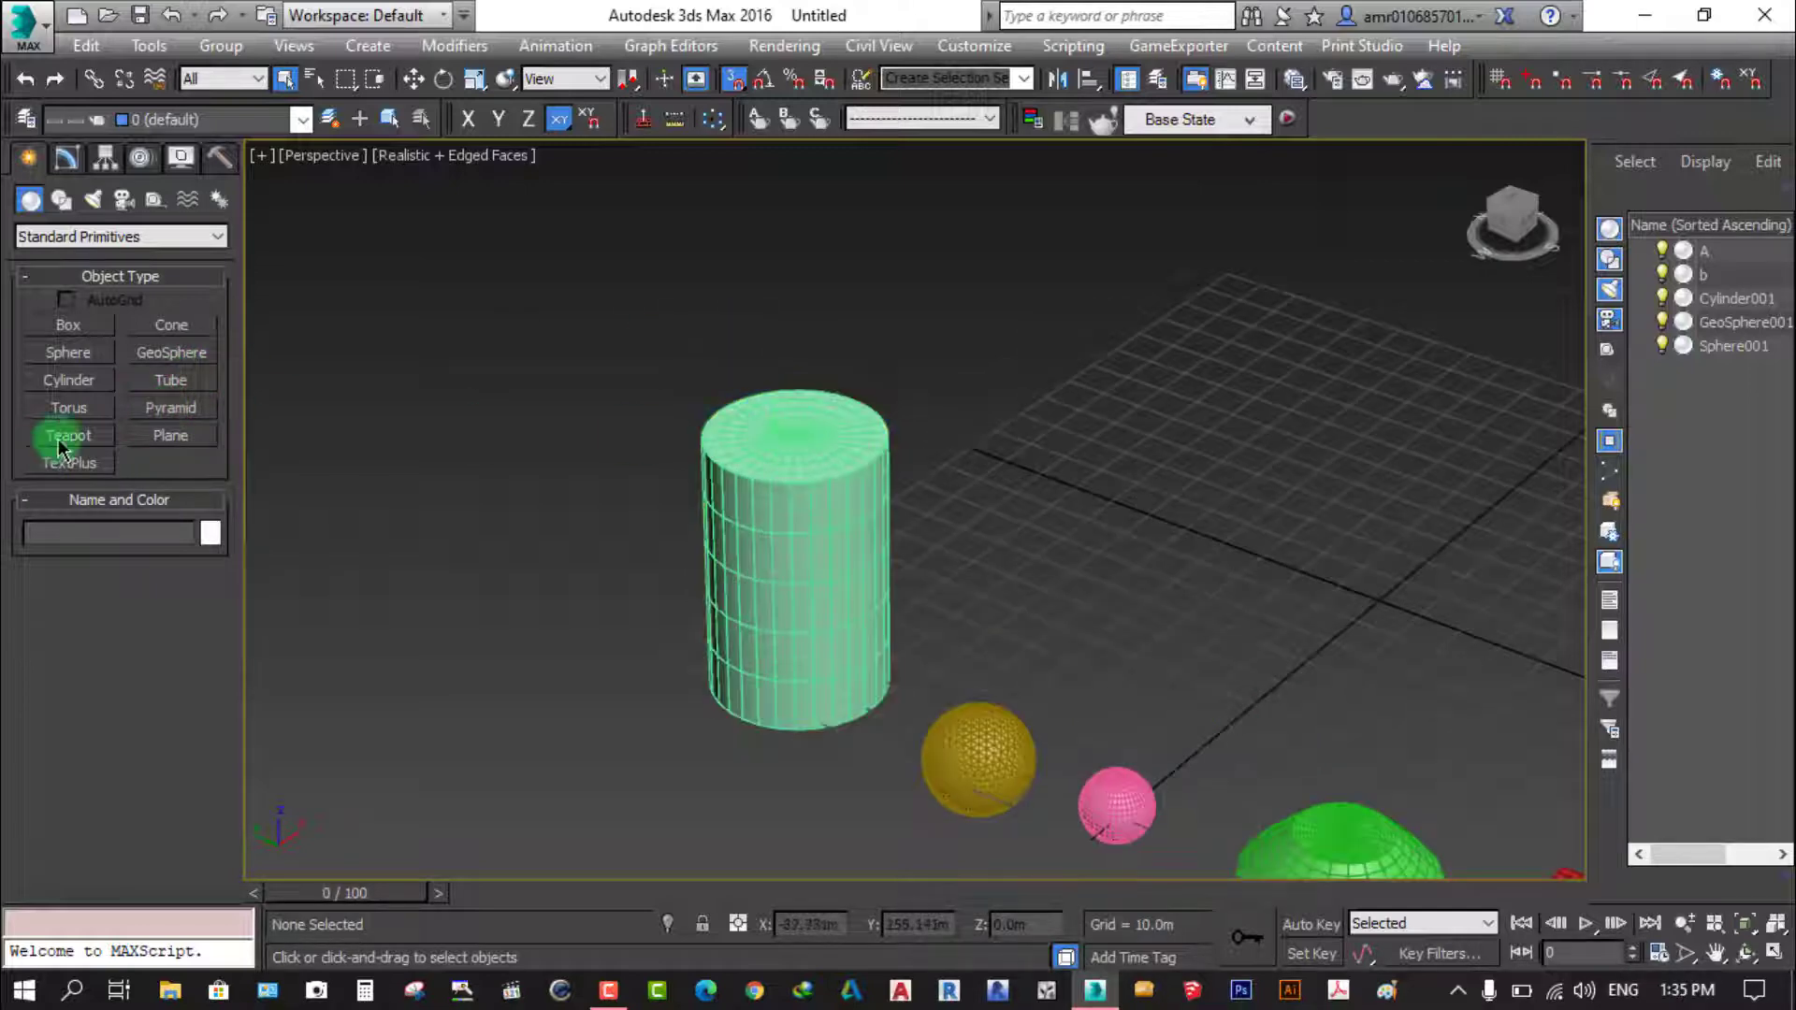
{"action": "left_click", "coordinate": [174, 383]}
Draw a purple tube with radii 24.736m and 17.768m and 90.0m height
{"action": "scroll", "coordinate": [1038, 561], "scroll_direction": "down", "scroll_amount": 2}
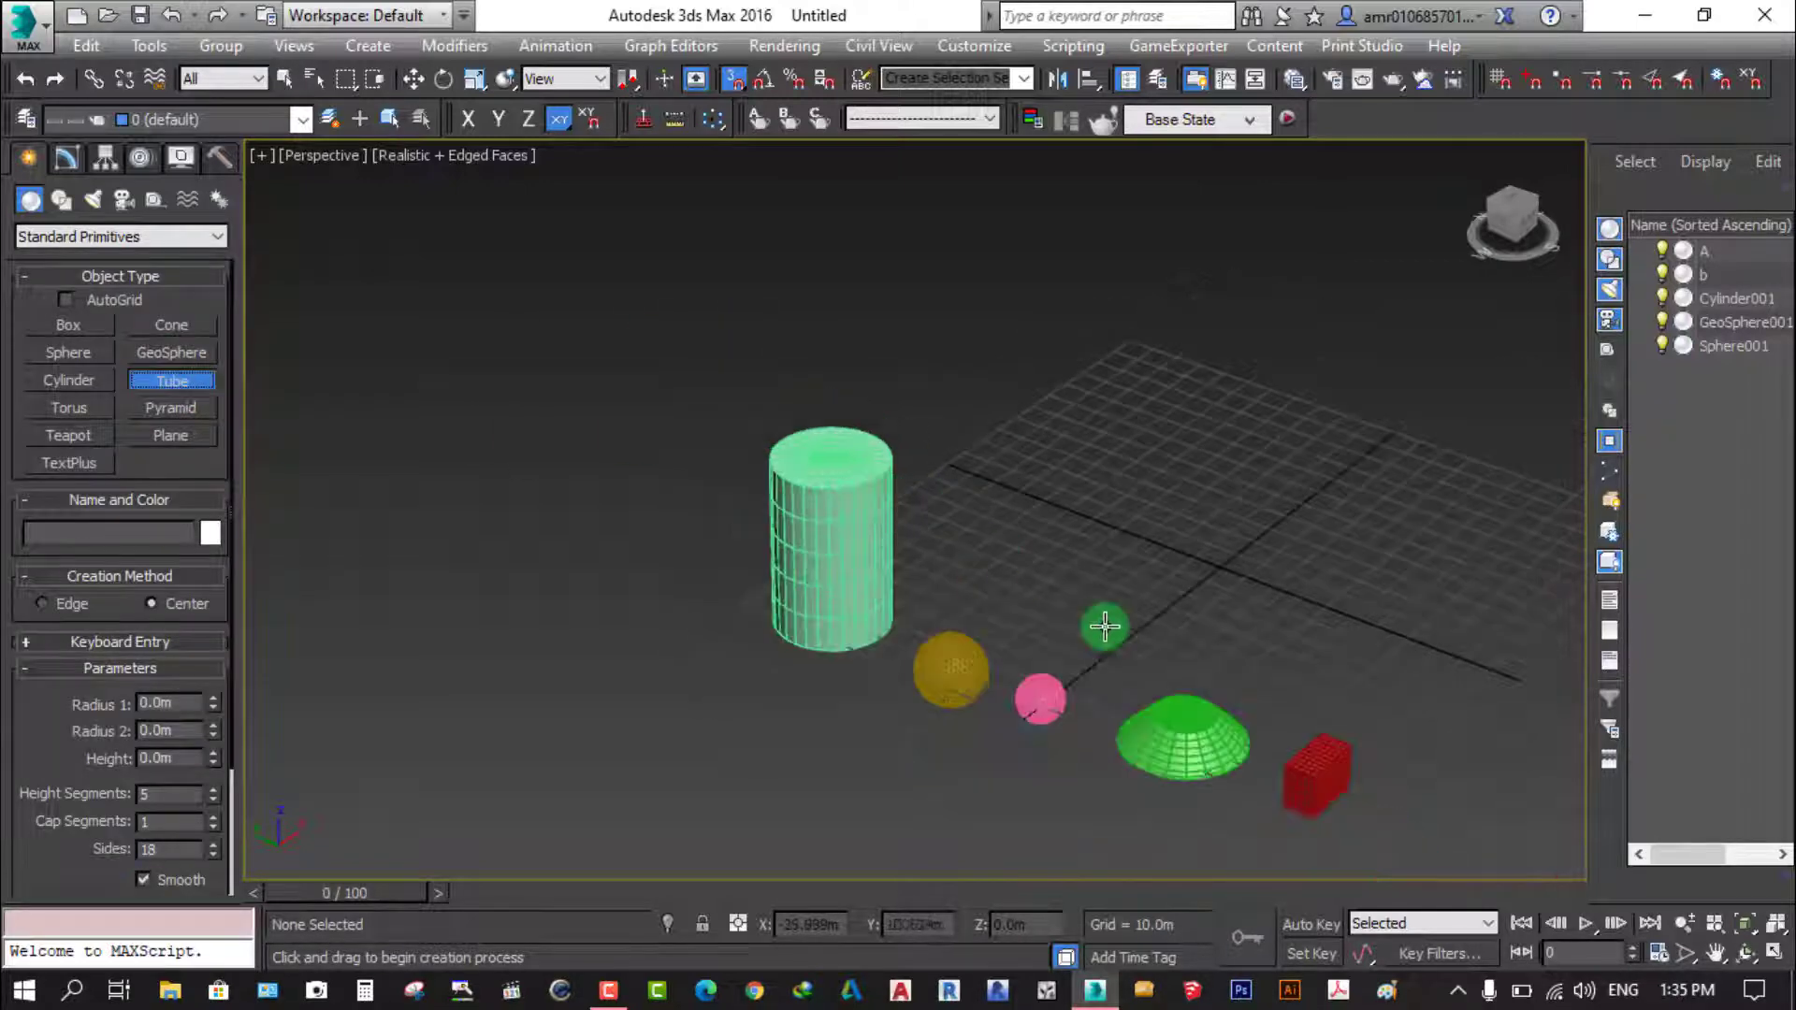
{"action": "scroll", "coordinate": [1151, 627], "scroll_direction": "up", "scroll_amount": 1}
{"action": "scroll", "coordinate": [1273, 672], "scroll_direction": "up", "scroll_amount": 5}
{"action": "middle_click_drag", "start_coordinate": [1344, 581], "coordinate": [1100, 599]}
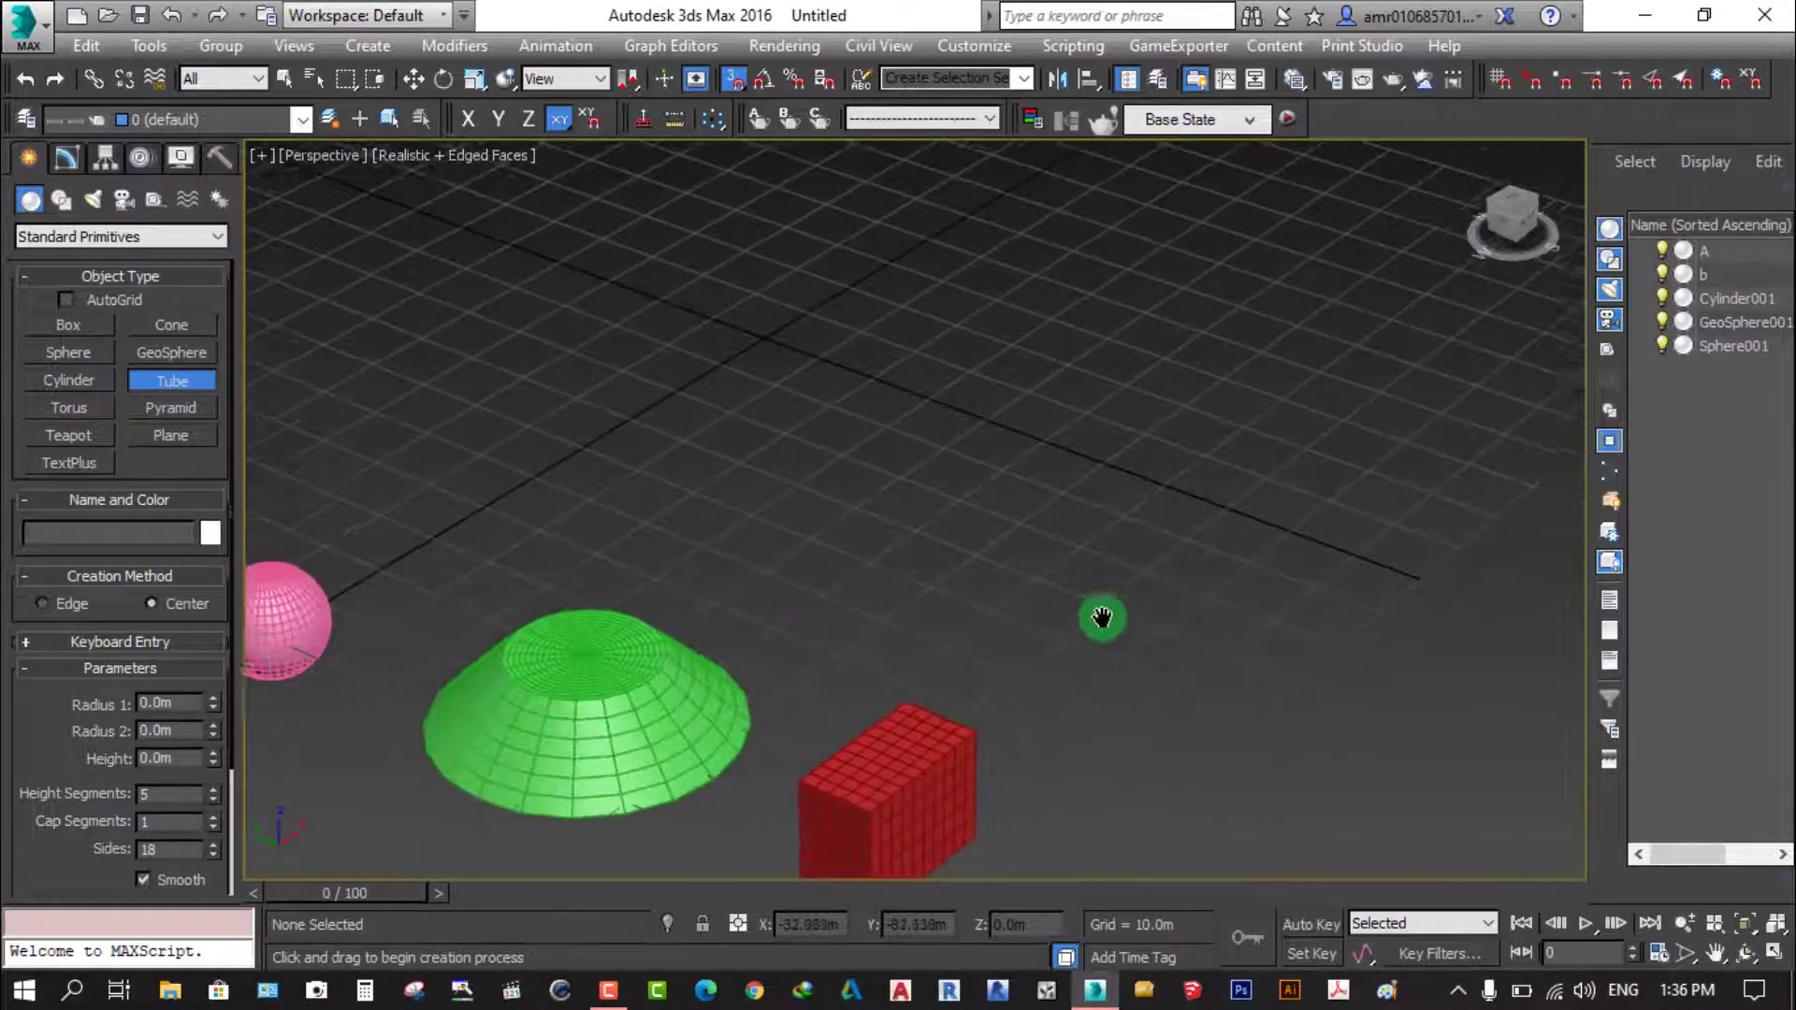
{"action": "left_click_drag", "start_coordinate": [1105, 576], "coordinate": [1182, 492]}
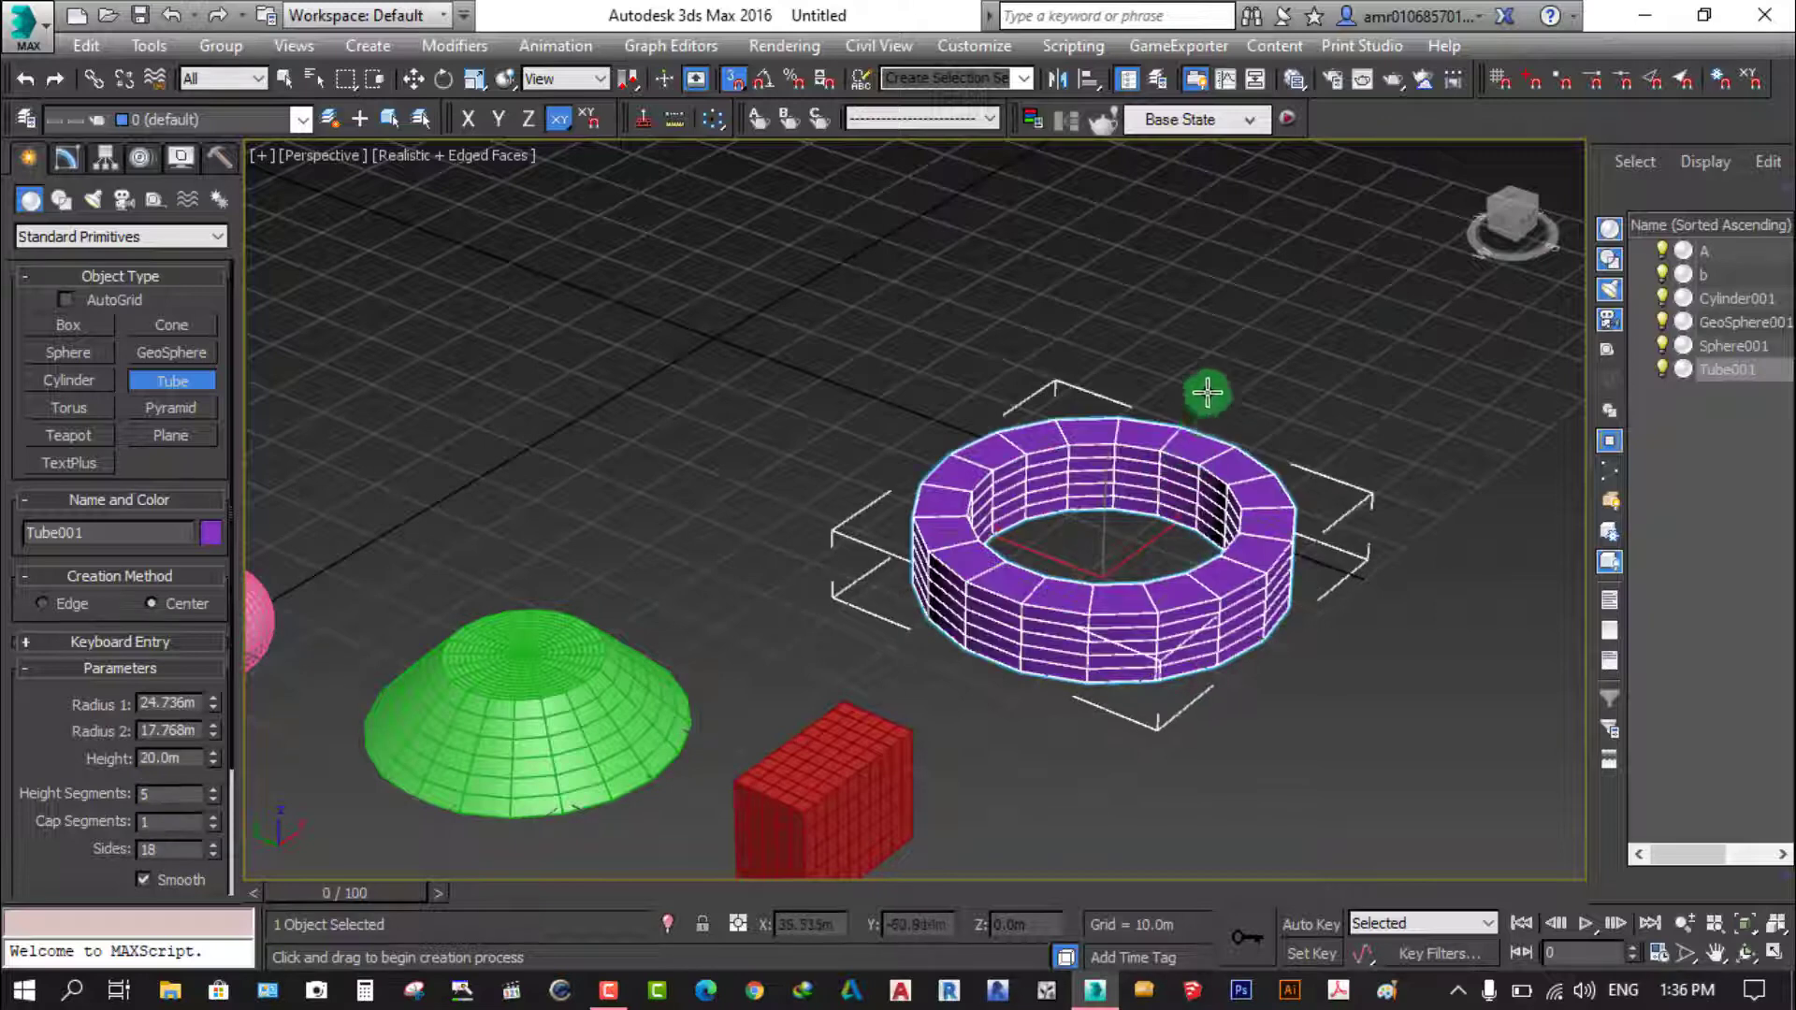
{"action": "left_click", "coordinate": [1197, 253]}
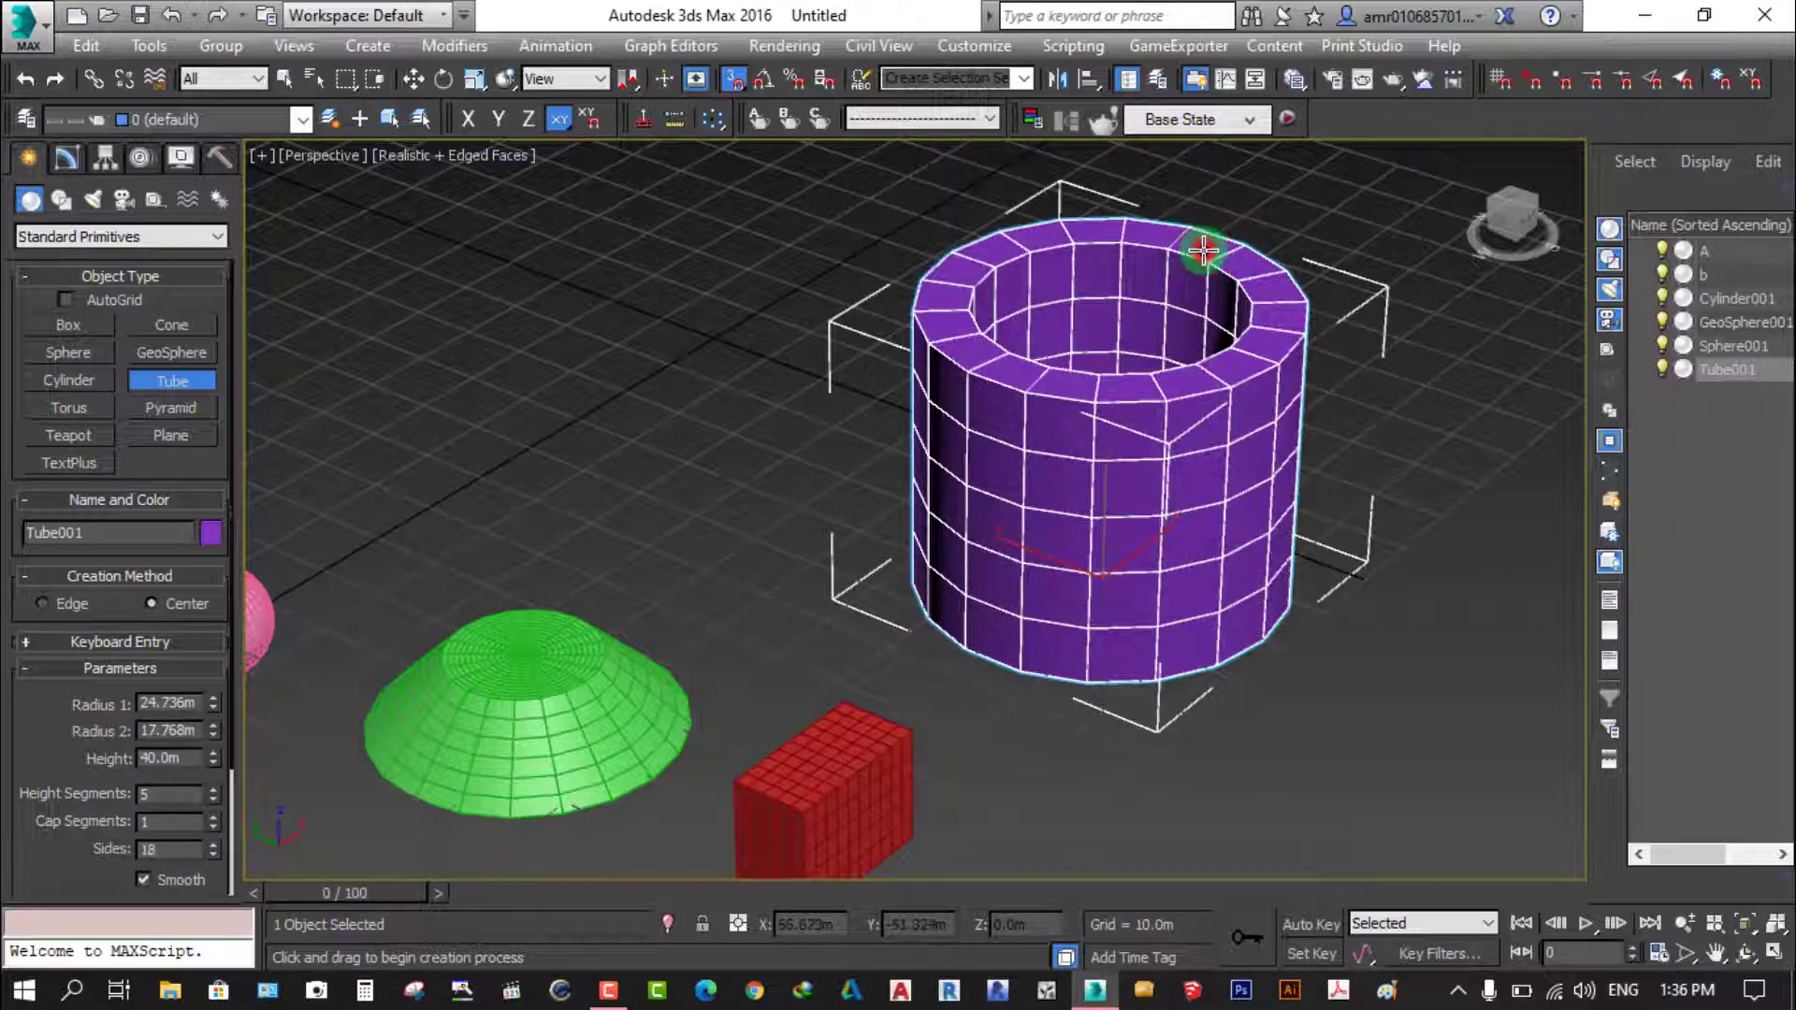
Exit tube creation and select Tube001
{"action": "right_click", "coordinate": [1153, 513]}
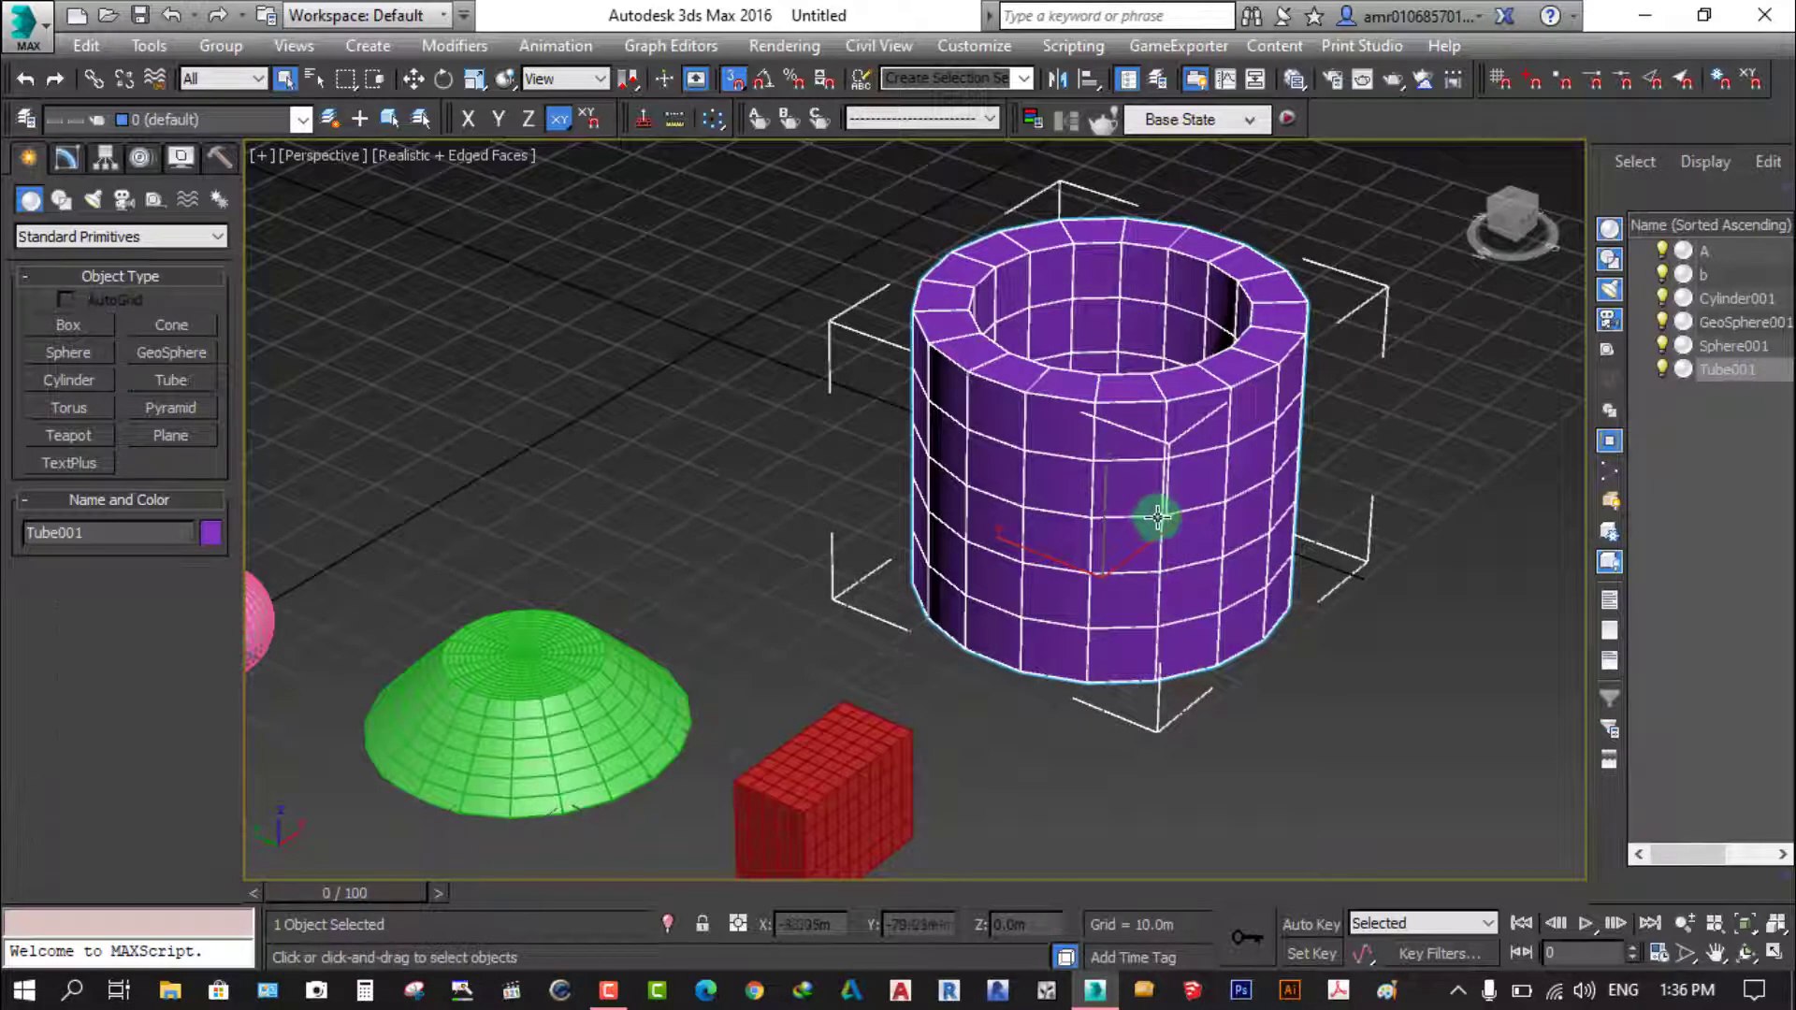
{"action": "left_click", "coordinate": [1287, 787]}
{"action": "scroll", "coordinate": [1289, 778], "scroll_direction": "down", "scroll_amount": 3}
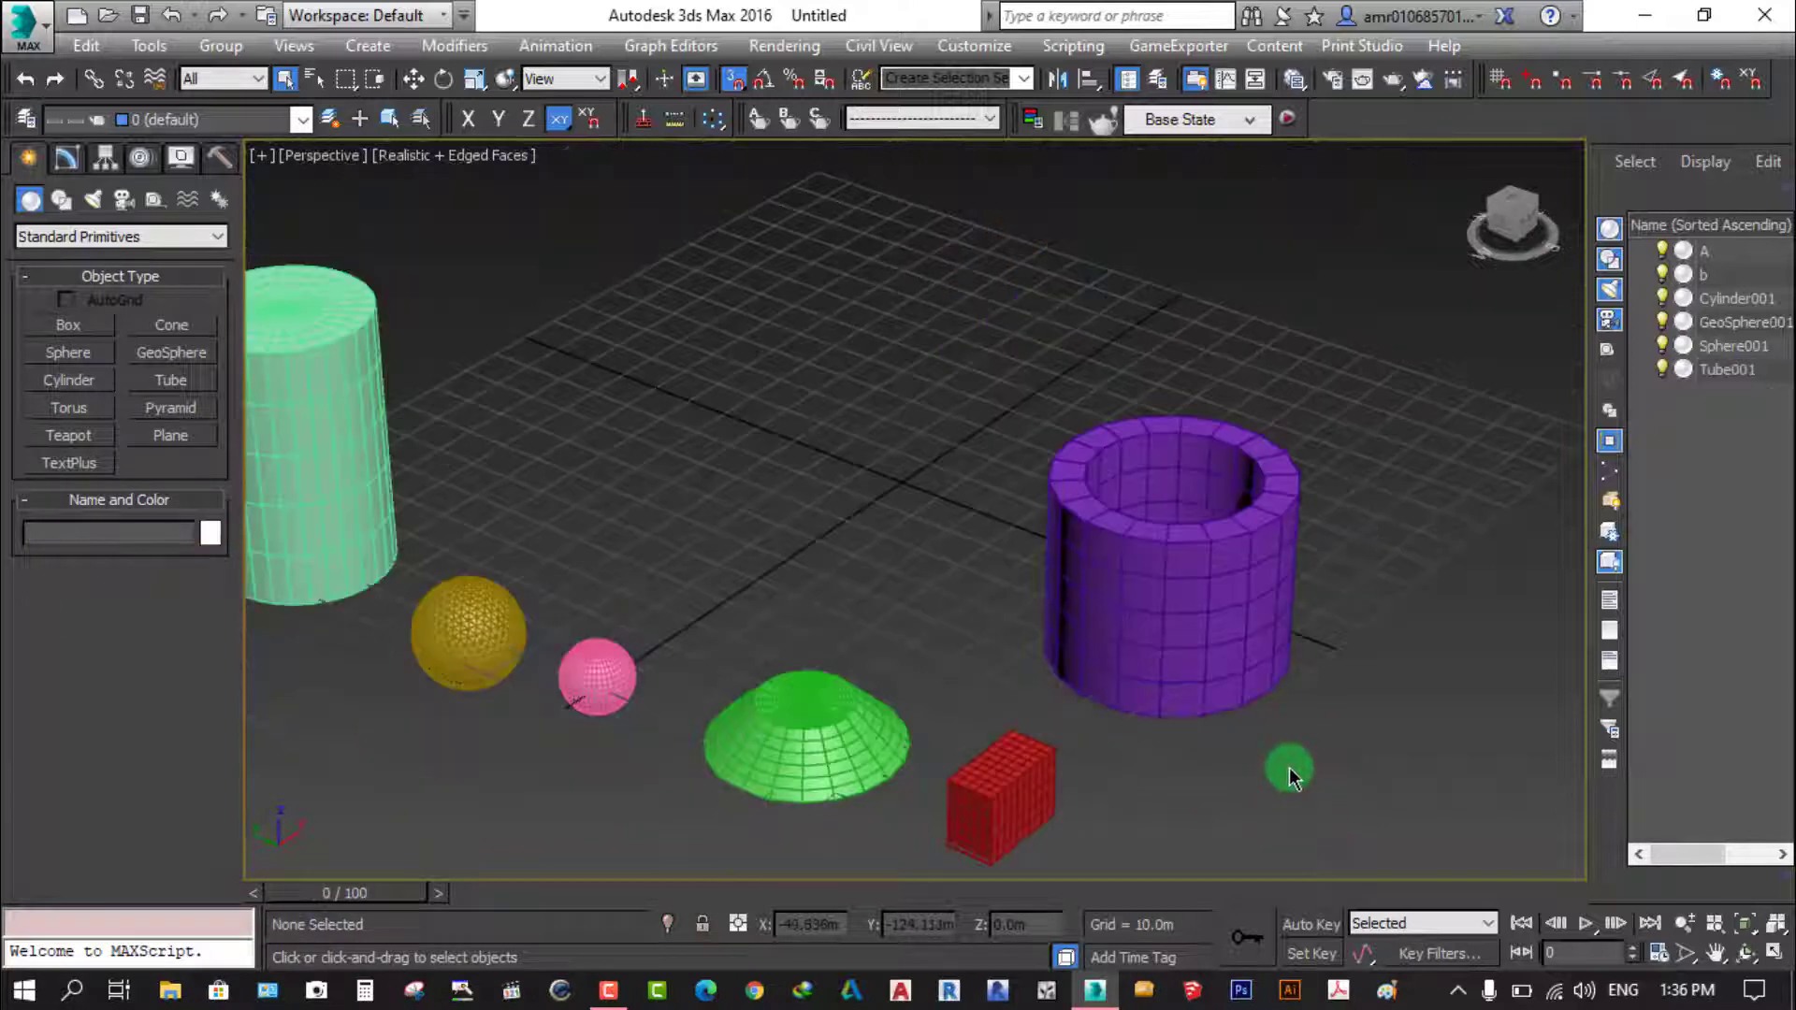
{"action": "left_click", "coordinate": [1154, 569]}
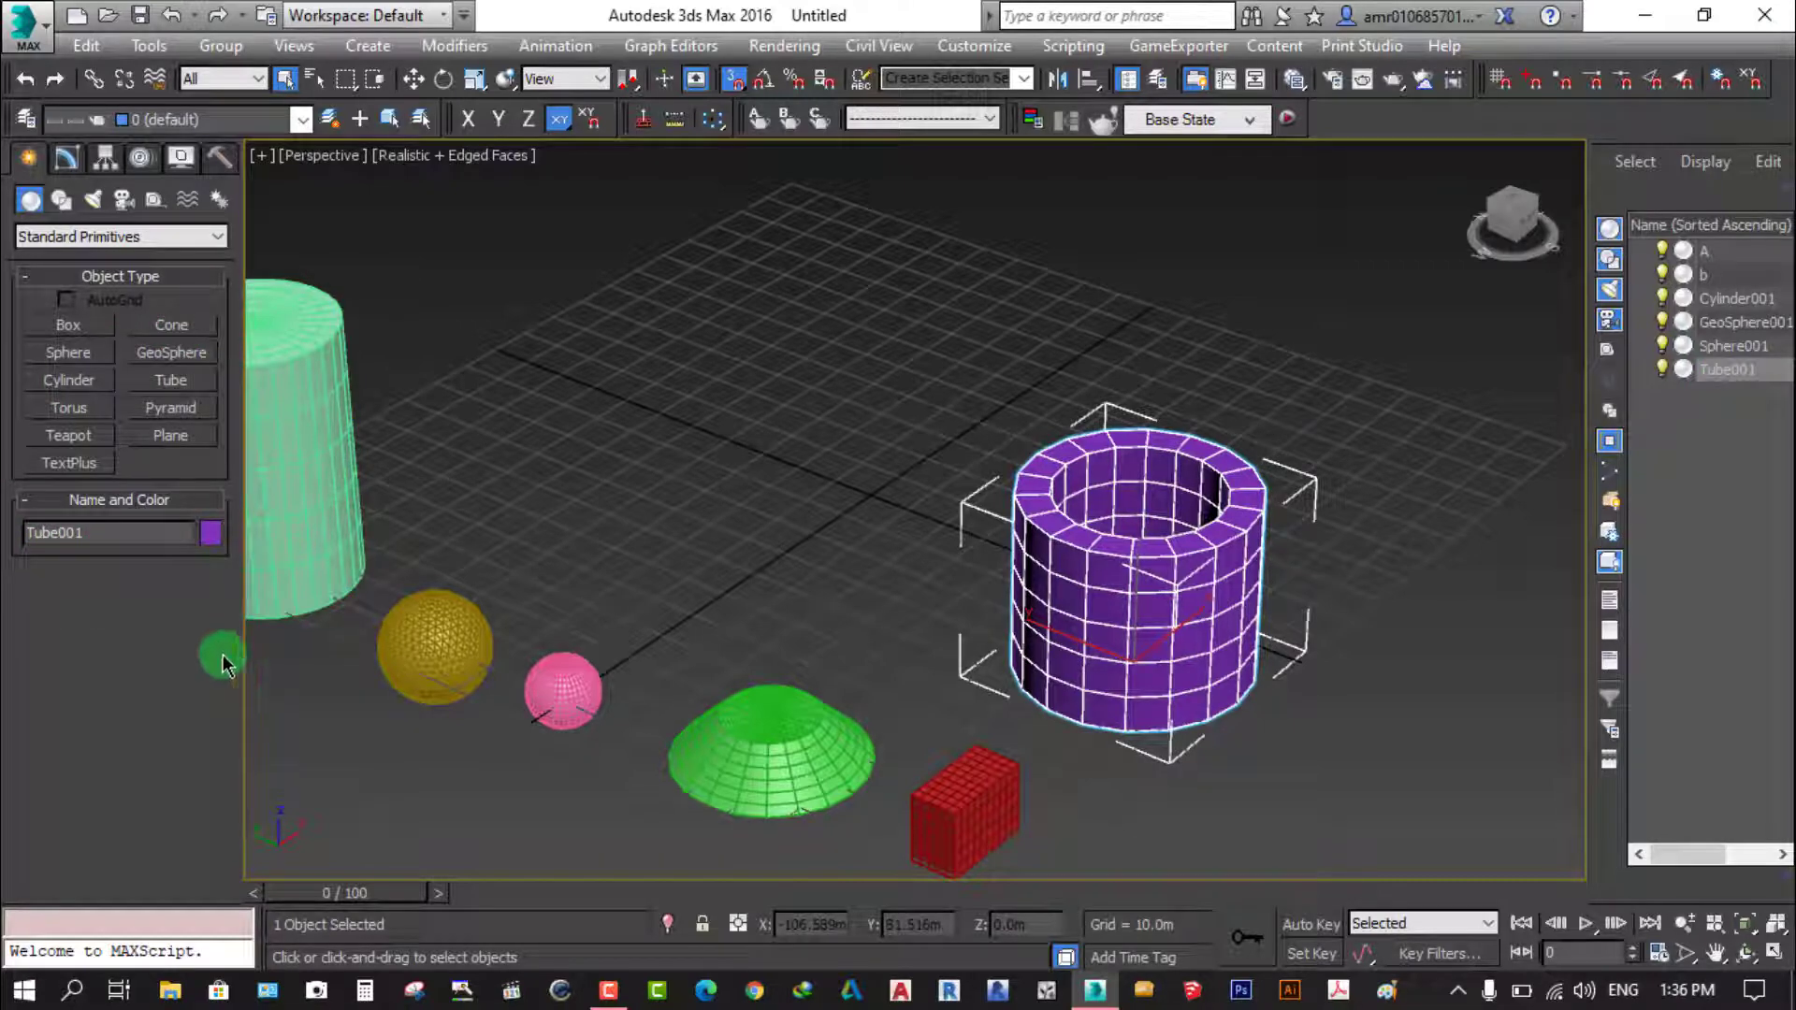
Widen Tube001 to radii 37.105m and 27.896m with a 44.8m height
{"action": "left_click", "coordinate": [65, 157]}
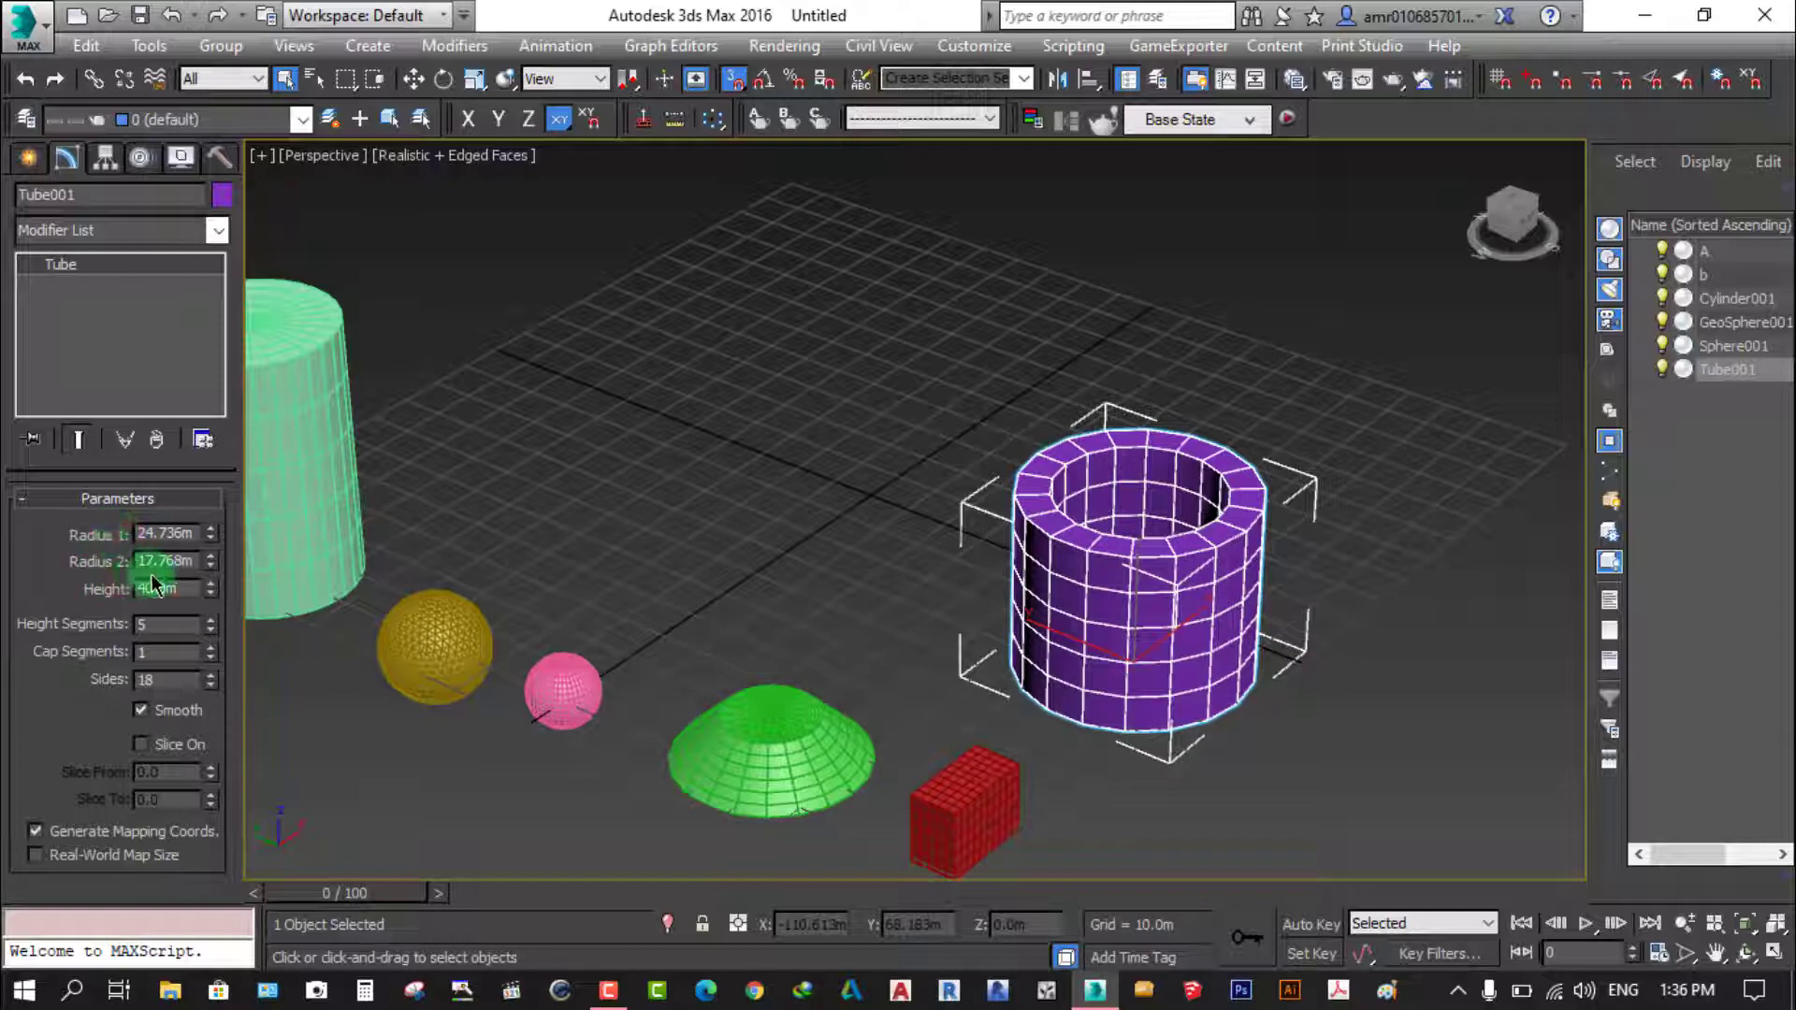
{"action": "mouse_move", "coordinate": [210, 531]}
{"action": "left_mouse_down"}
{"action": "mouse_move", "coordinate": [259, 456]}
{"action": "mouse_move", "coordinate": [260, 504]}
{"action": "mouse_move", "coordinate": [264, 465]}
{"action": "left_mouse_up"}
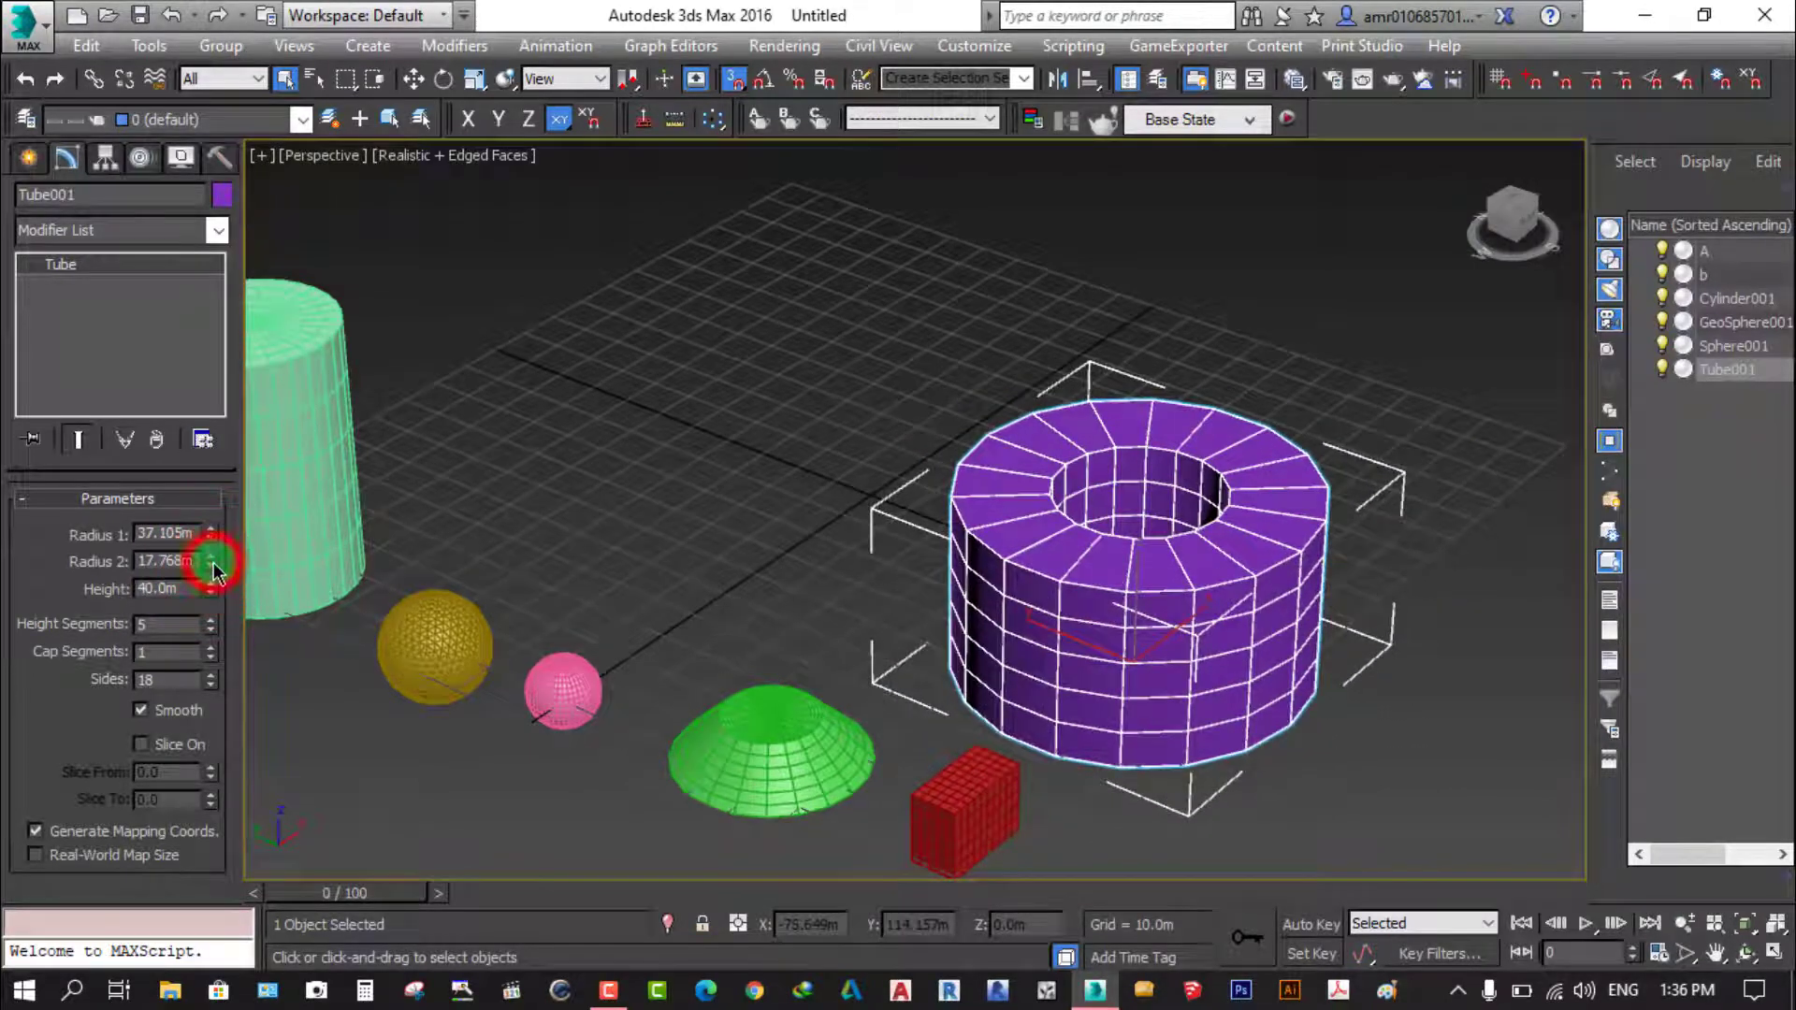
{"action": "mouse_move", "coordinate": [211, 560]}
{"action": "left_mouse_down"}
{"action": "mouse_move", "coordinate": [246, 459]}
{"action": "mouse_move", "coordinate": [244, 486]}
{"action": "left_mouse_up"}
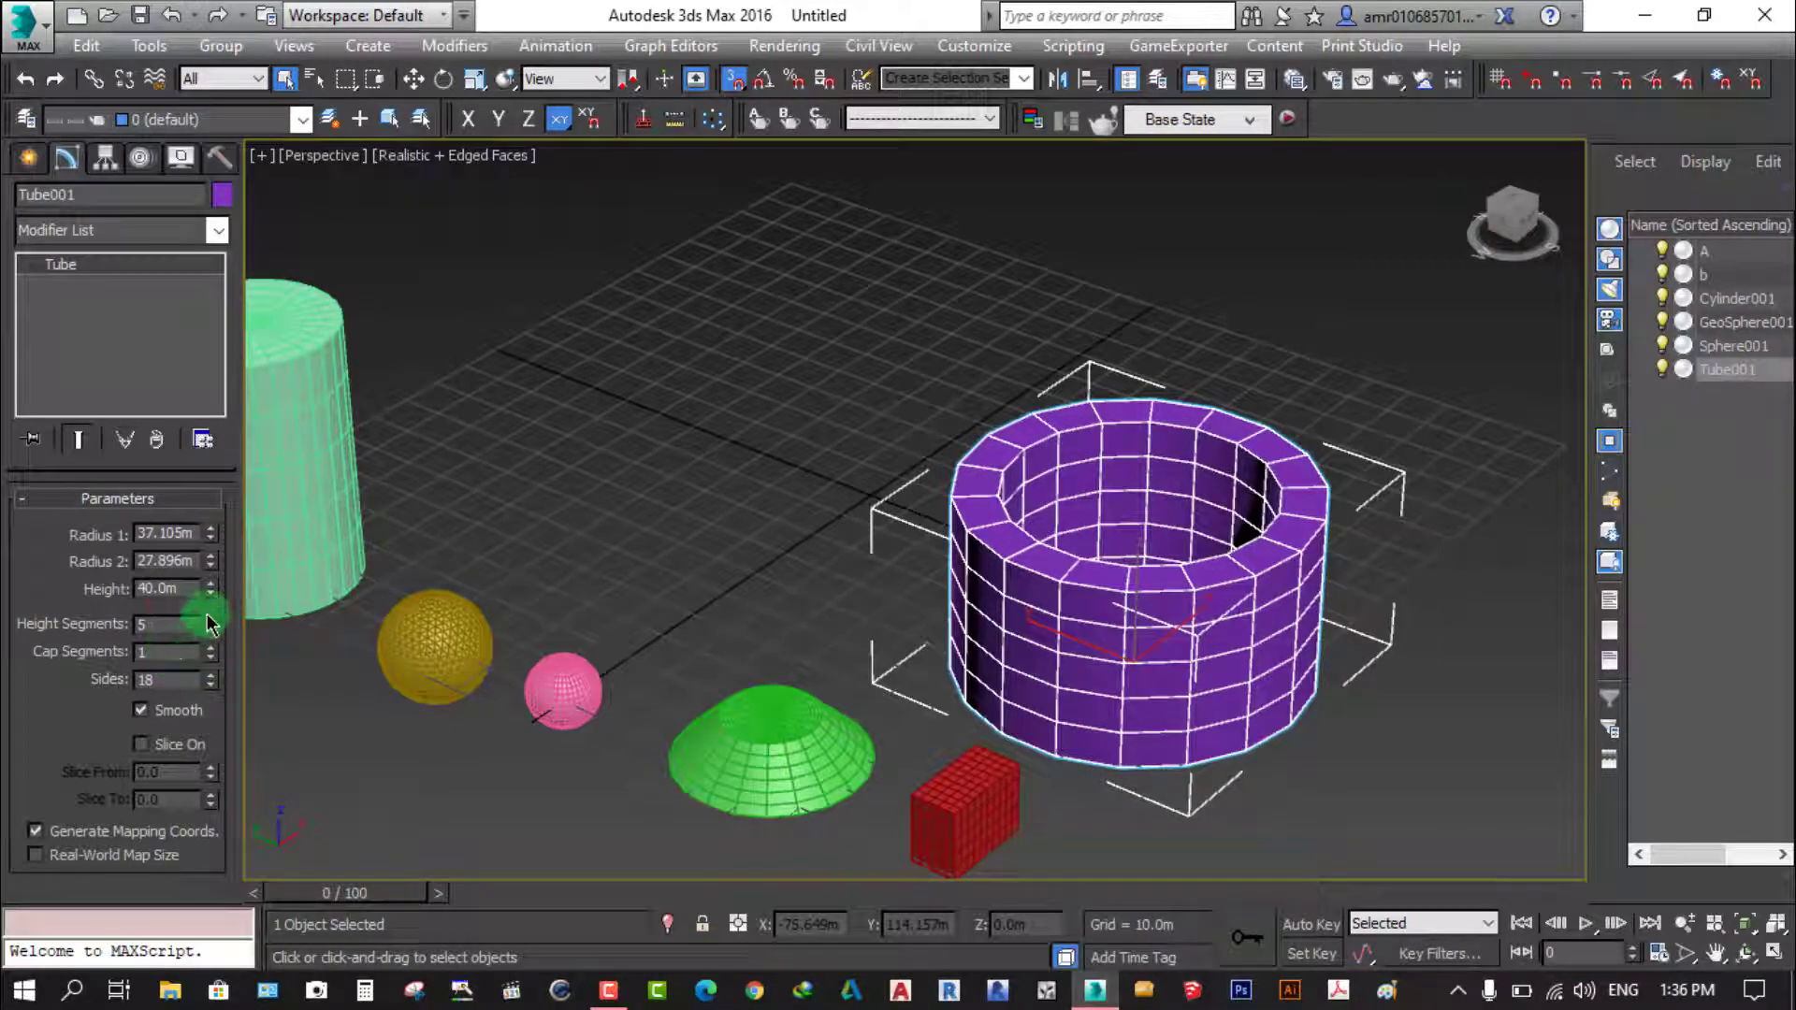
{"action": "mouse_move", "coordinate": [213, 599]}
{"action": "left_mouse_down"}
{"action": "mouse_move", "coordinate": [251, 498]}
{"action": "mouse_move", "coordinate": [251, 577]}
{"action": "left_mouse_up"}
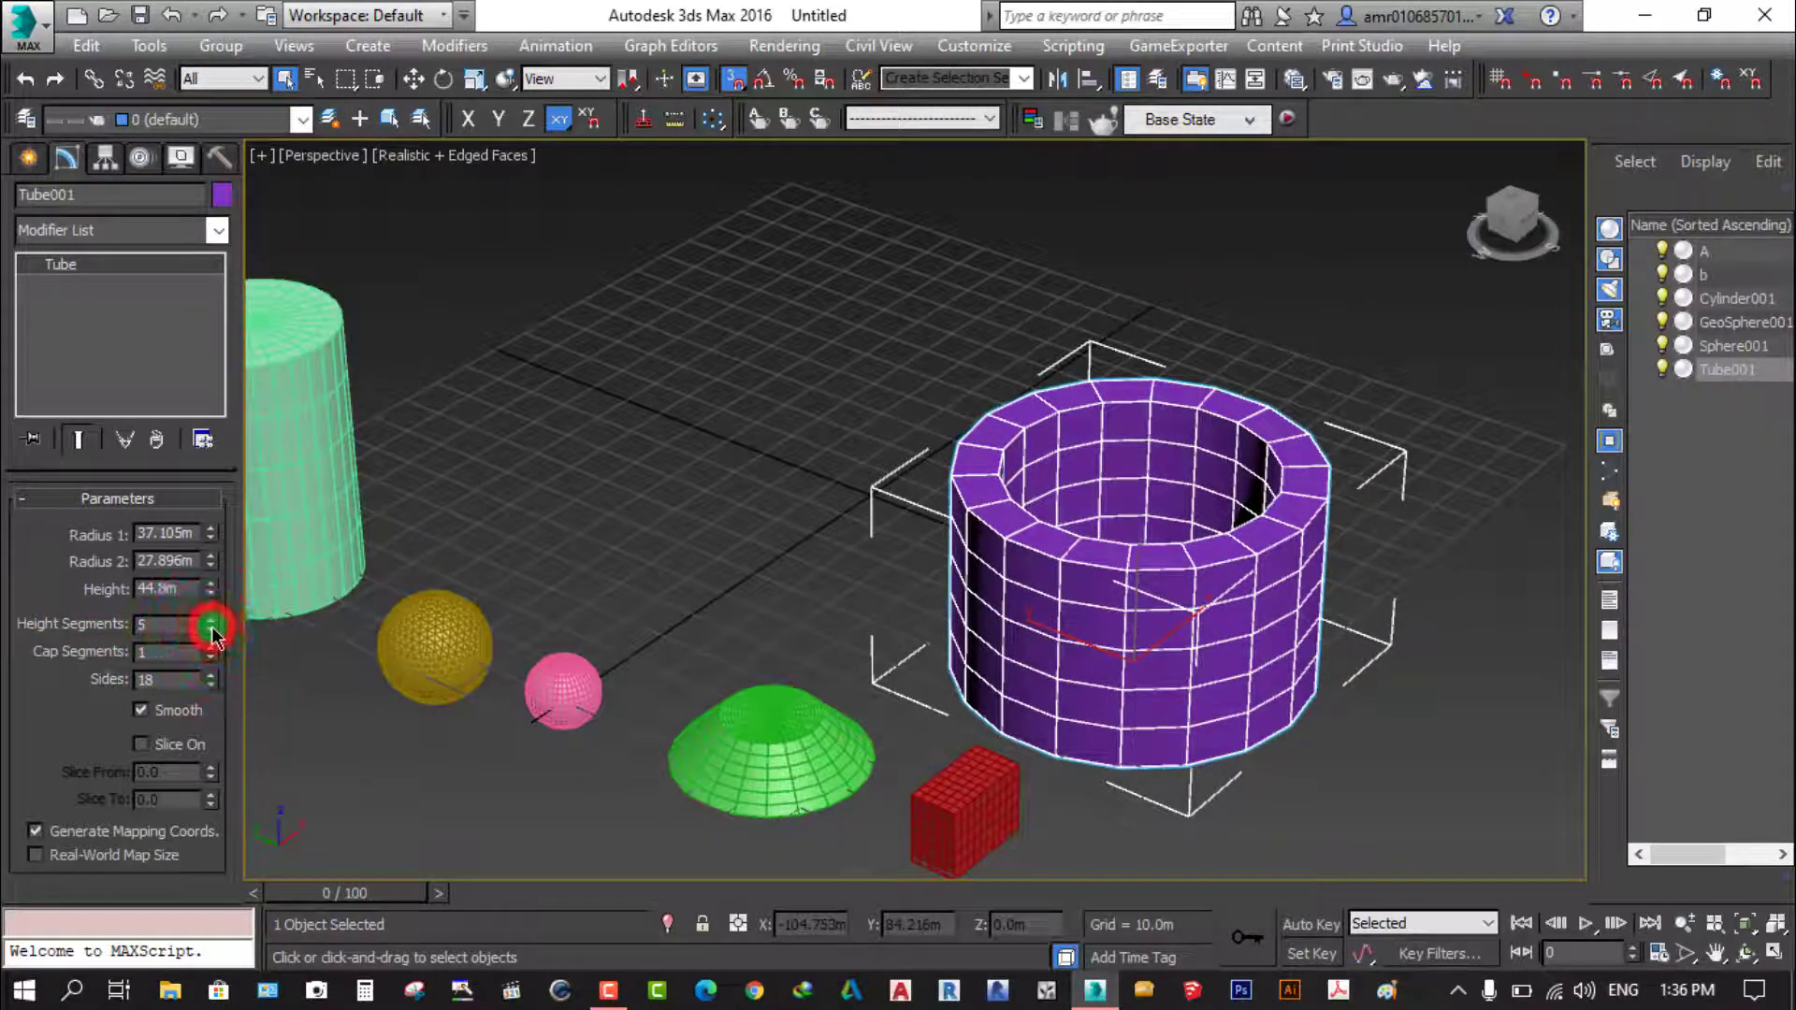
Give the tube 5 height segments, 1 cap segment and 24 sides, keeping Smooth on
{"action": "left_click_drag", "start_coordinate": [214, 636], "coordinate": [233, 613]}
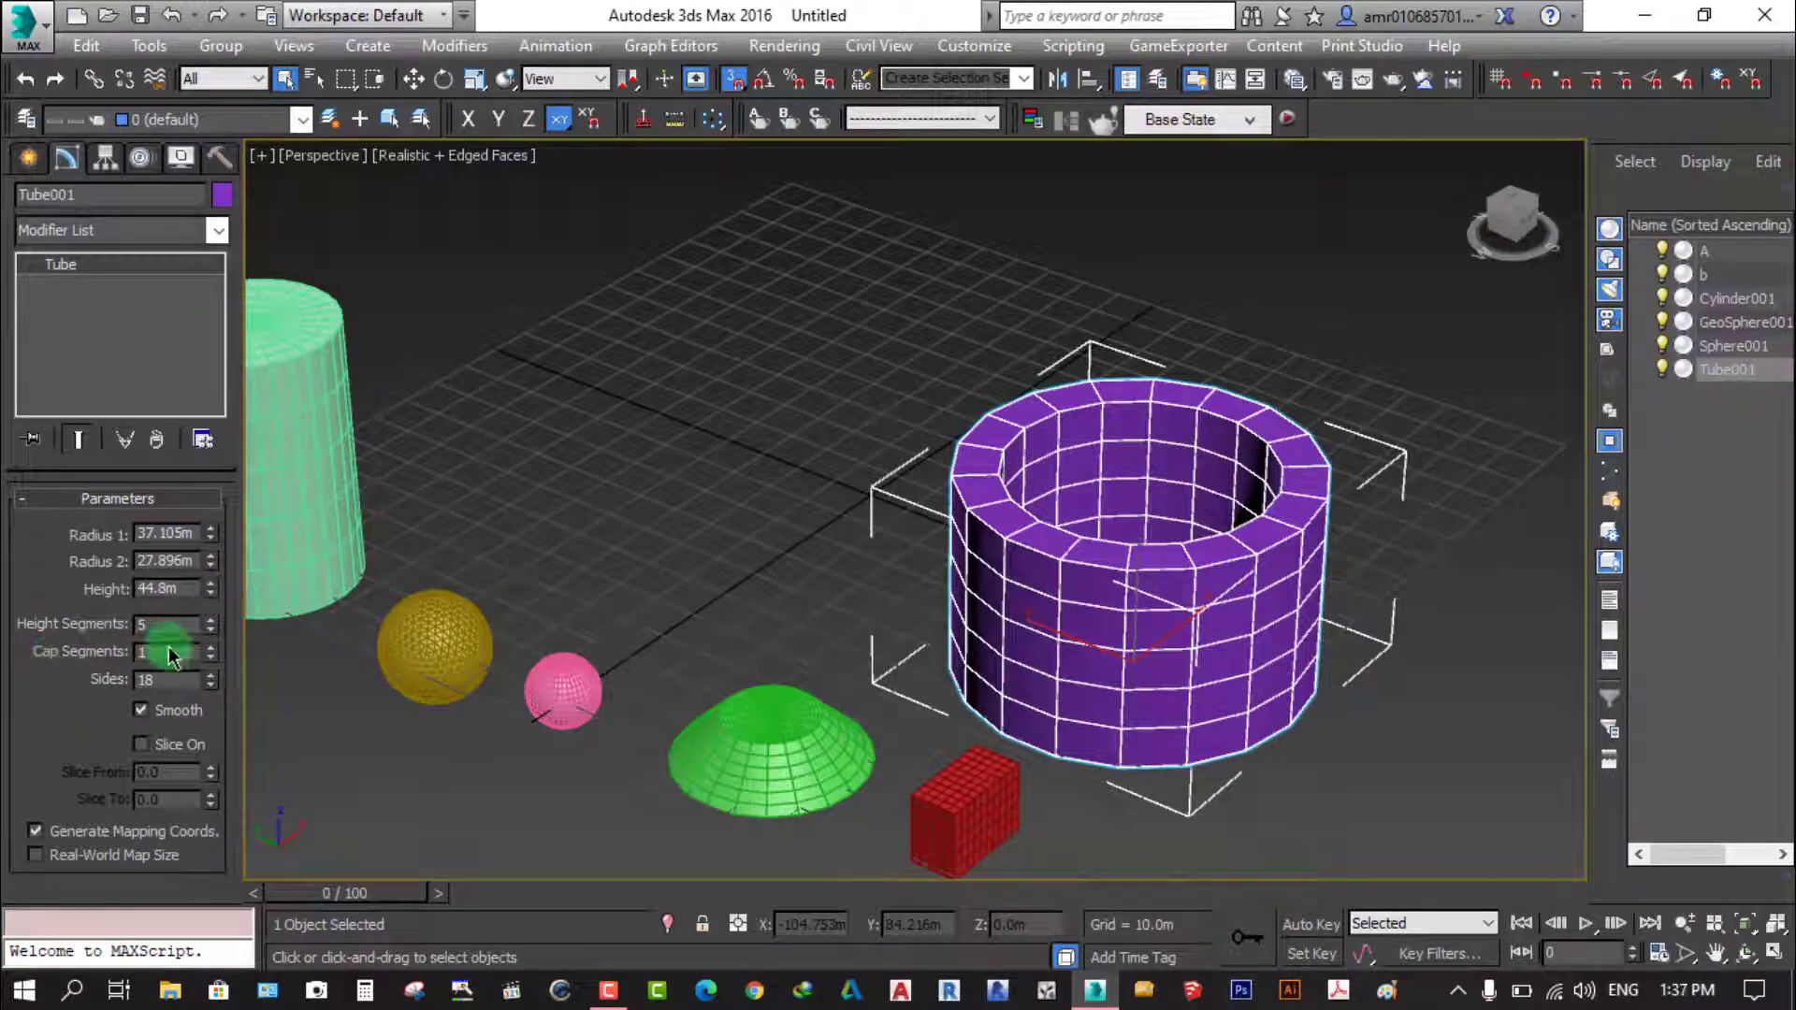
{"action": "scroll", "coordinate": [1270, 524], "scroll_direction": "up", "scroll_amount": 3}
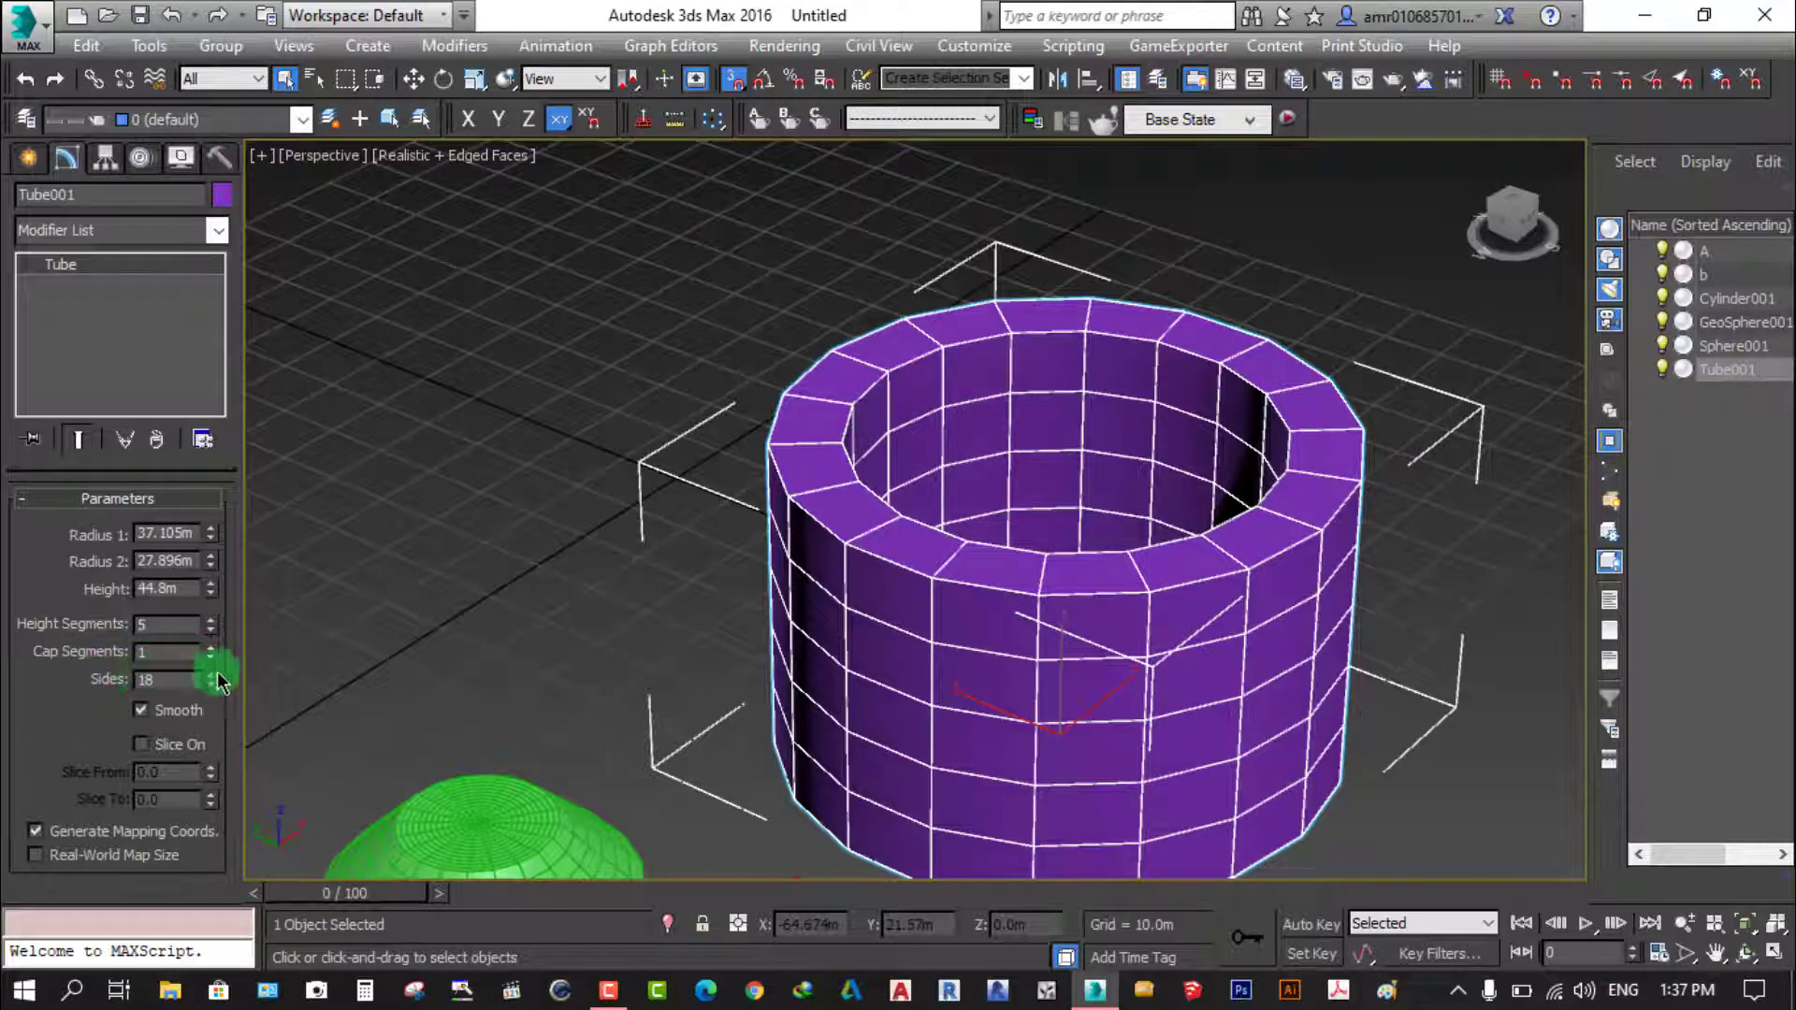
{"action": "left_click_drag", "start_coordinate": [209, 658], "coordinate": [212, 636]}
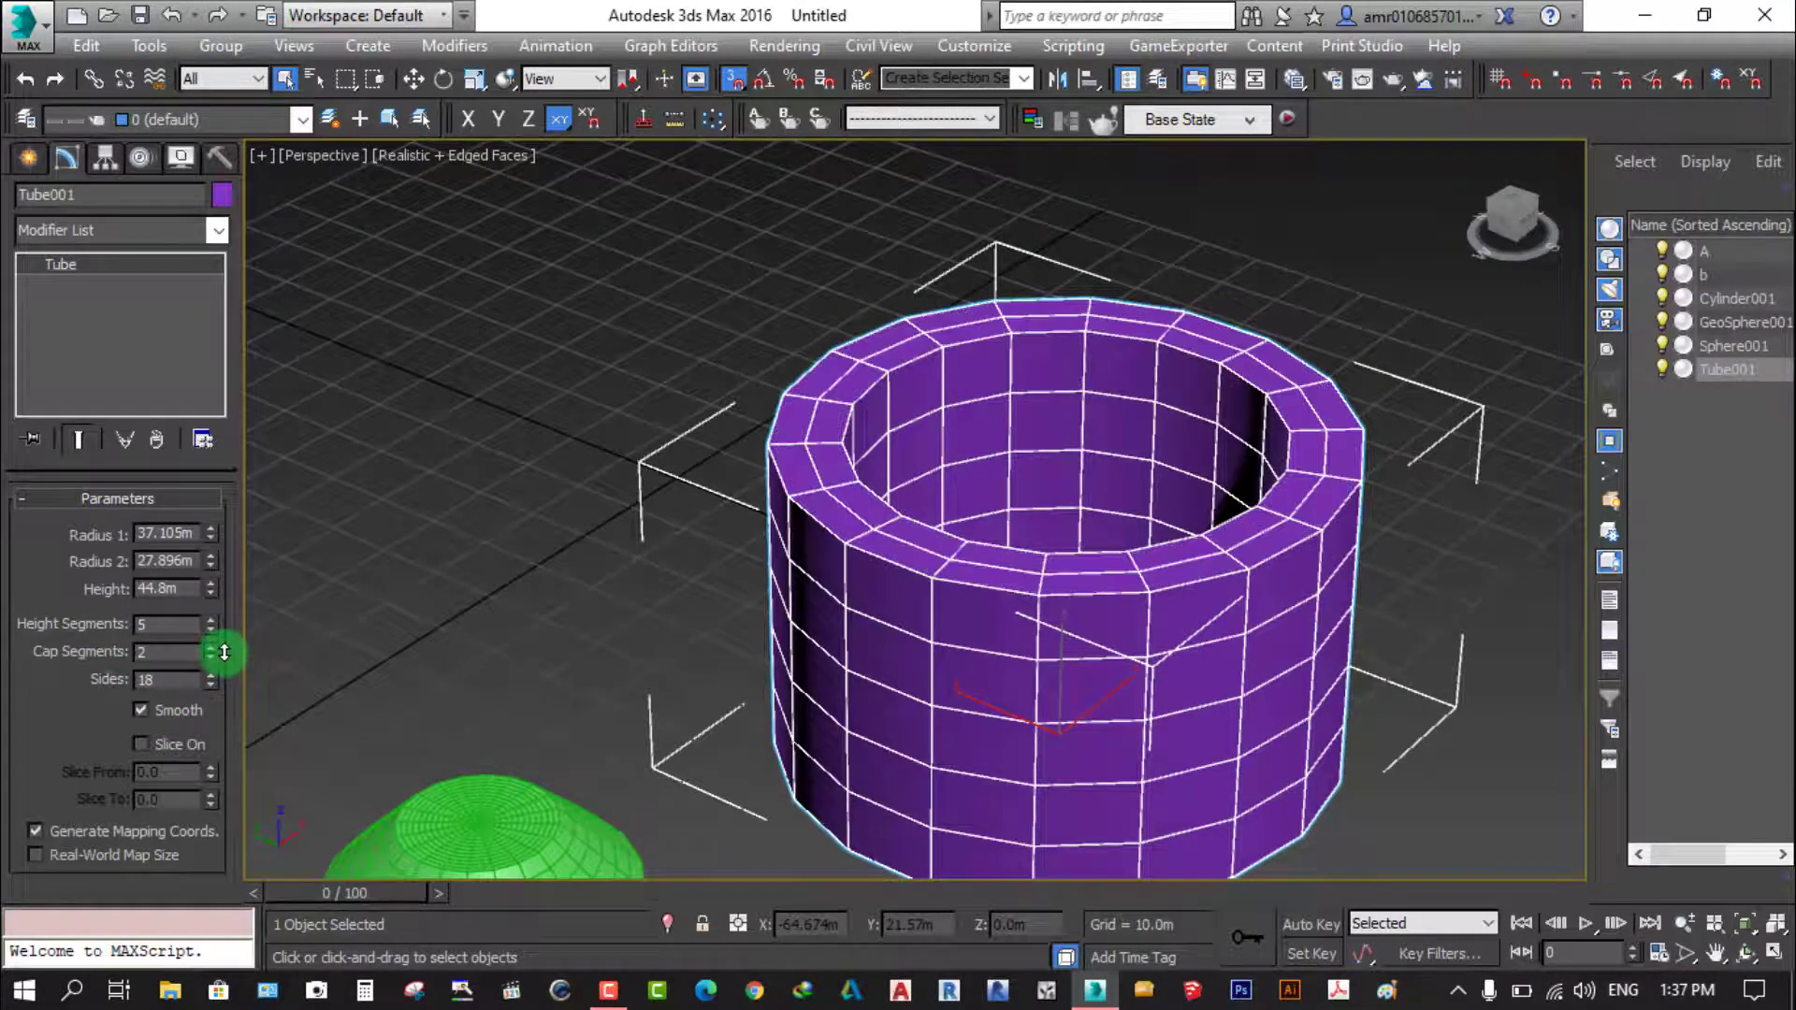
{"action": "left_click_drag", "start_coordinate": [225, 634], "coordinate": [221, 645]}
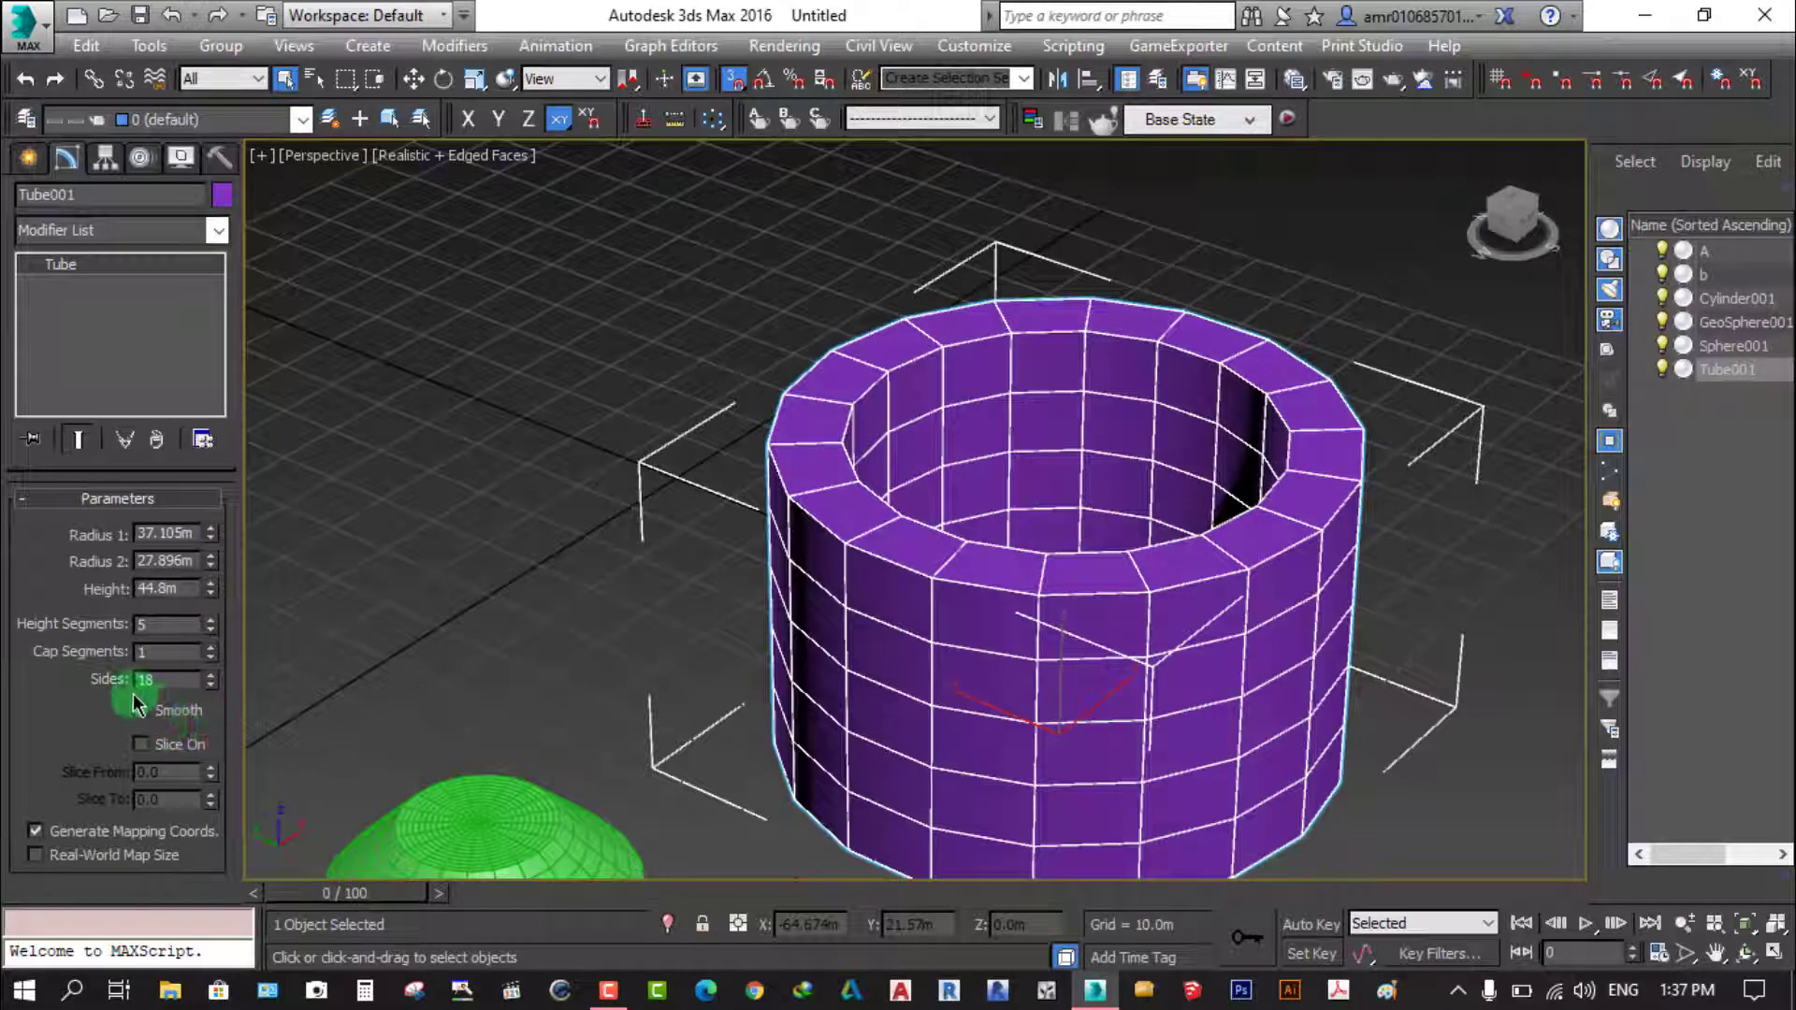
{"action": "left_click", "coordinate": [142, 711]}
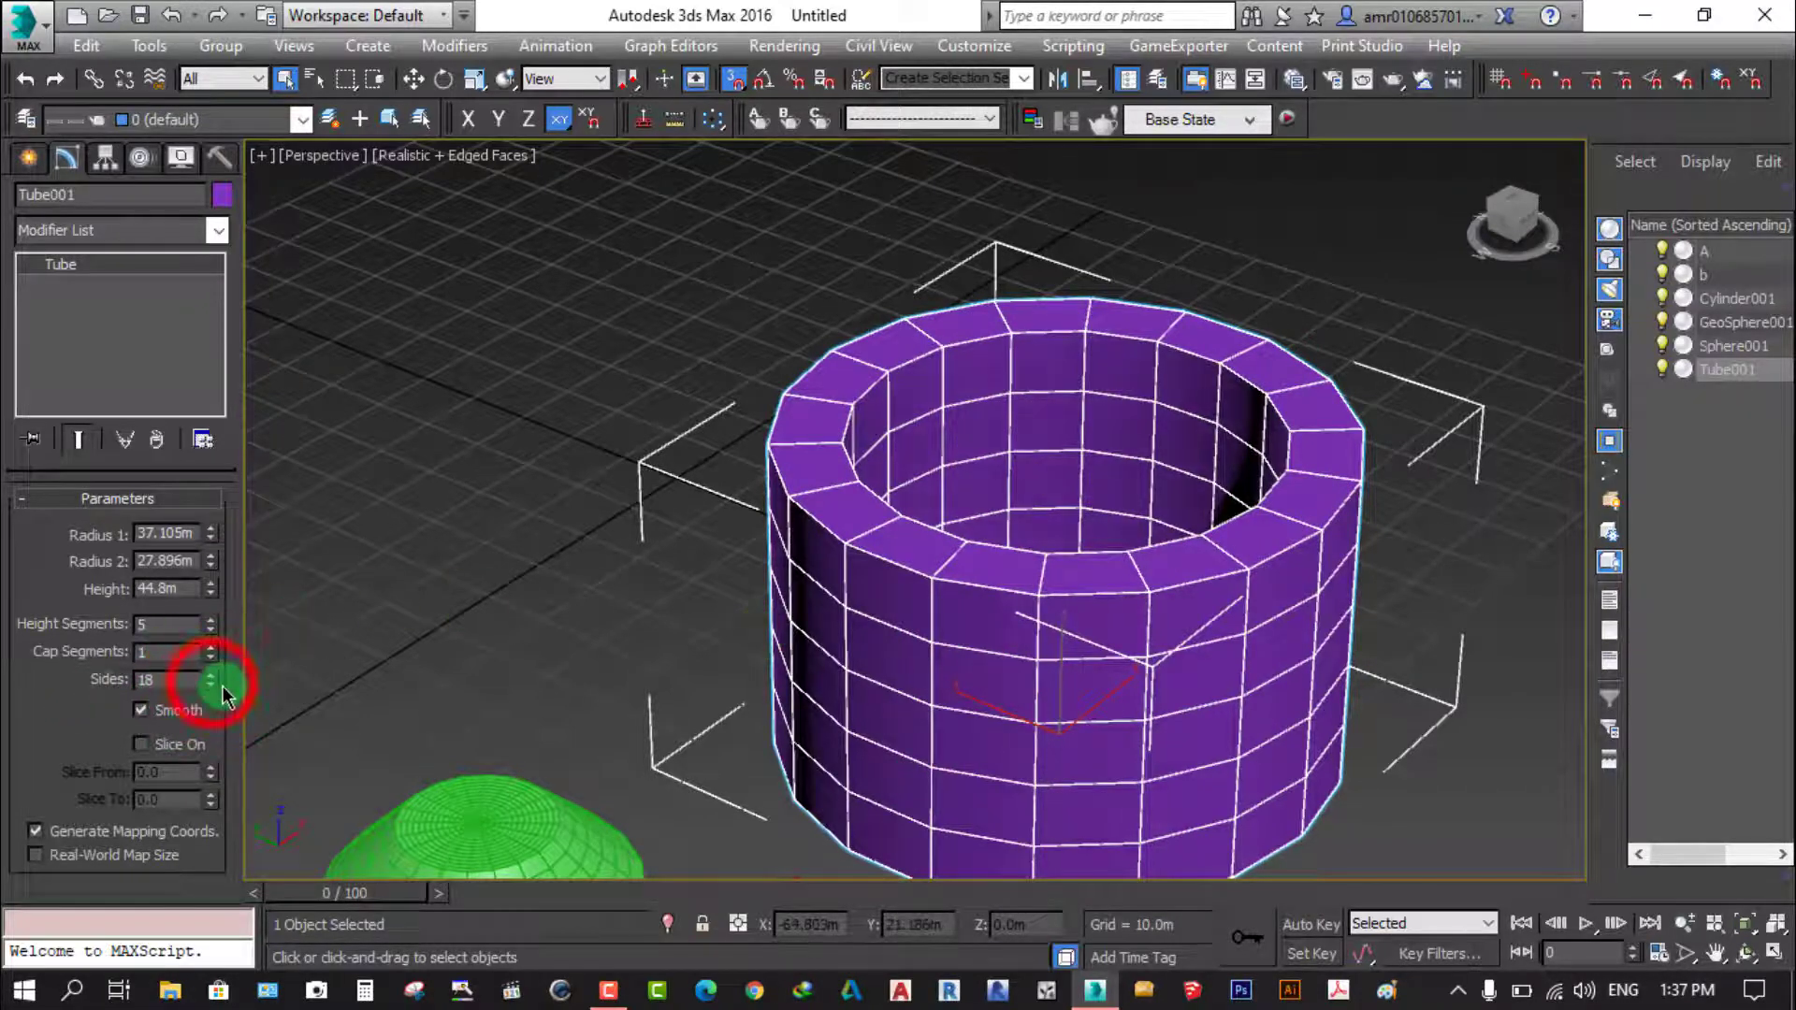
{"action": "mouse_move", "coordinate": [212, 687]}
{"action": "left_mouse_down"}
{"action": "mouse_move", "coordinate": [237, 609]}
{"action": "mouse_move", "coordinate": [247, 675]}
{"action": "left_mouse_up"}
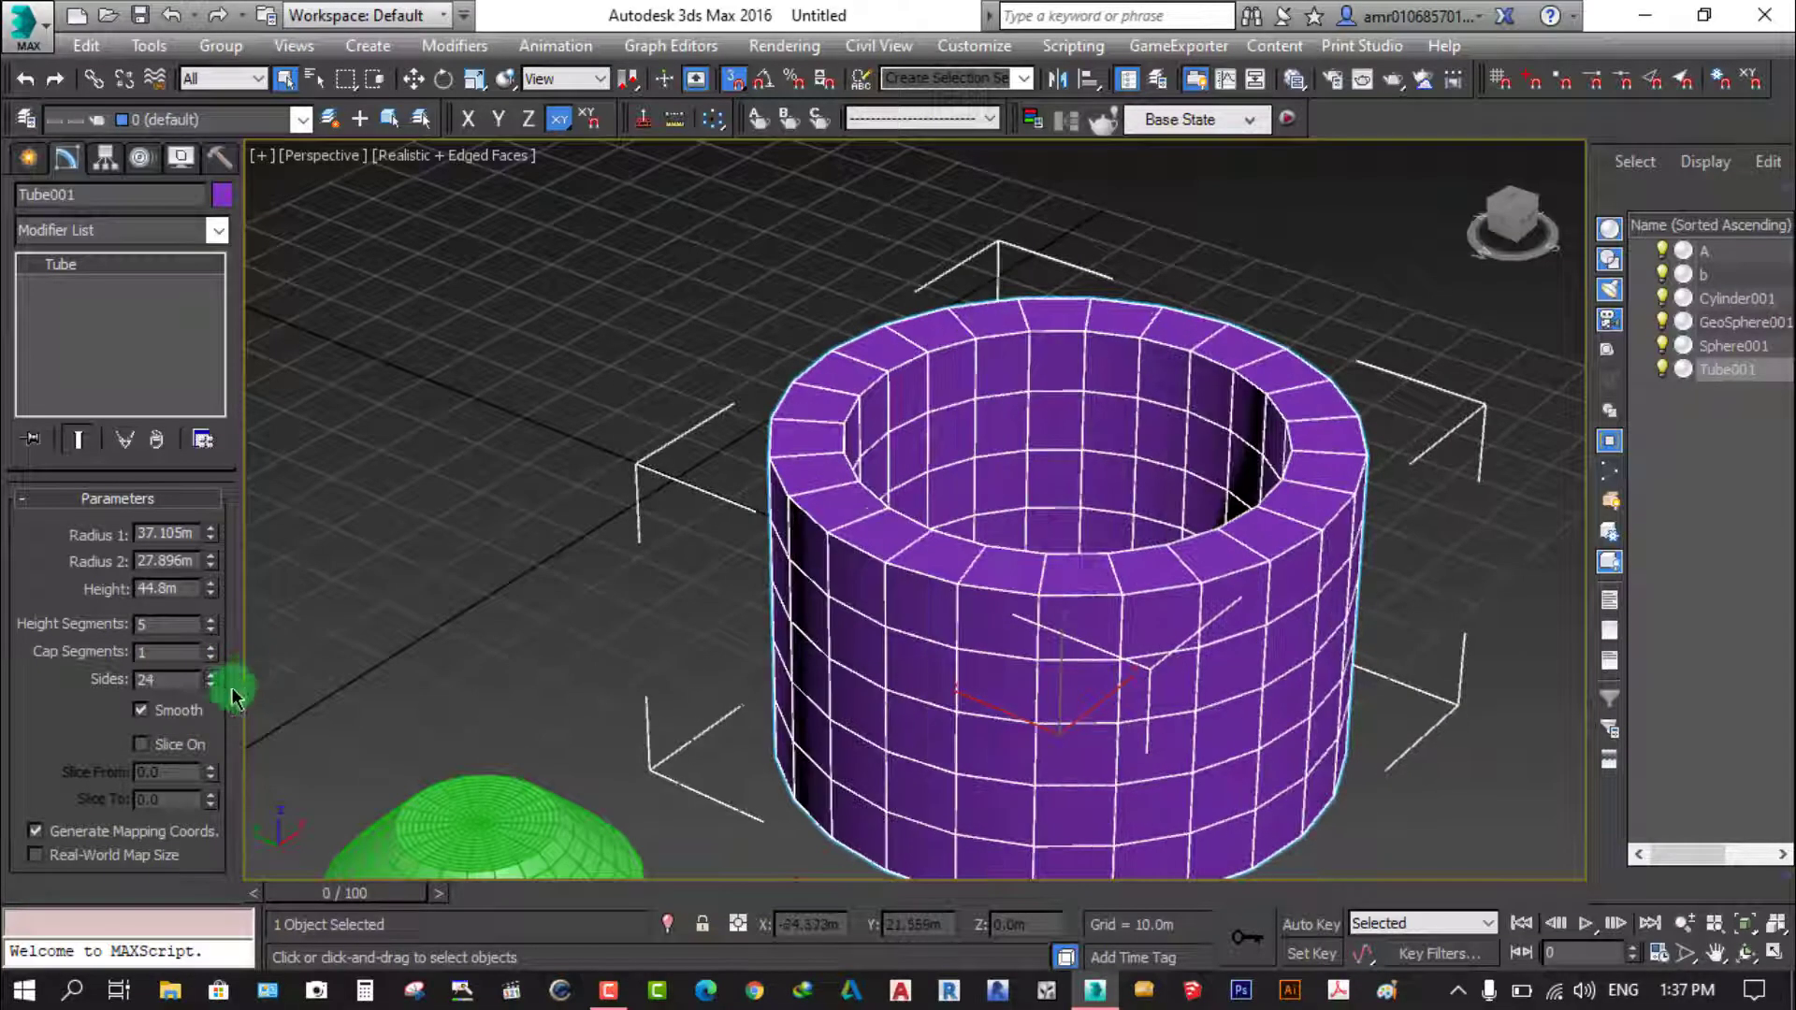
{"action": "left_click", "coordinate": [139, 711]}
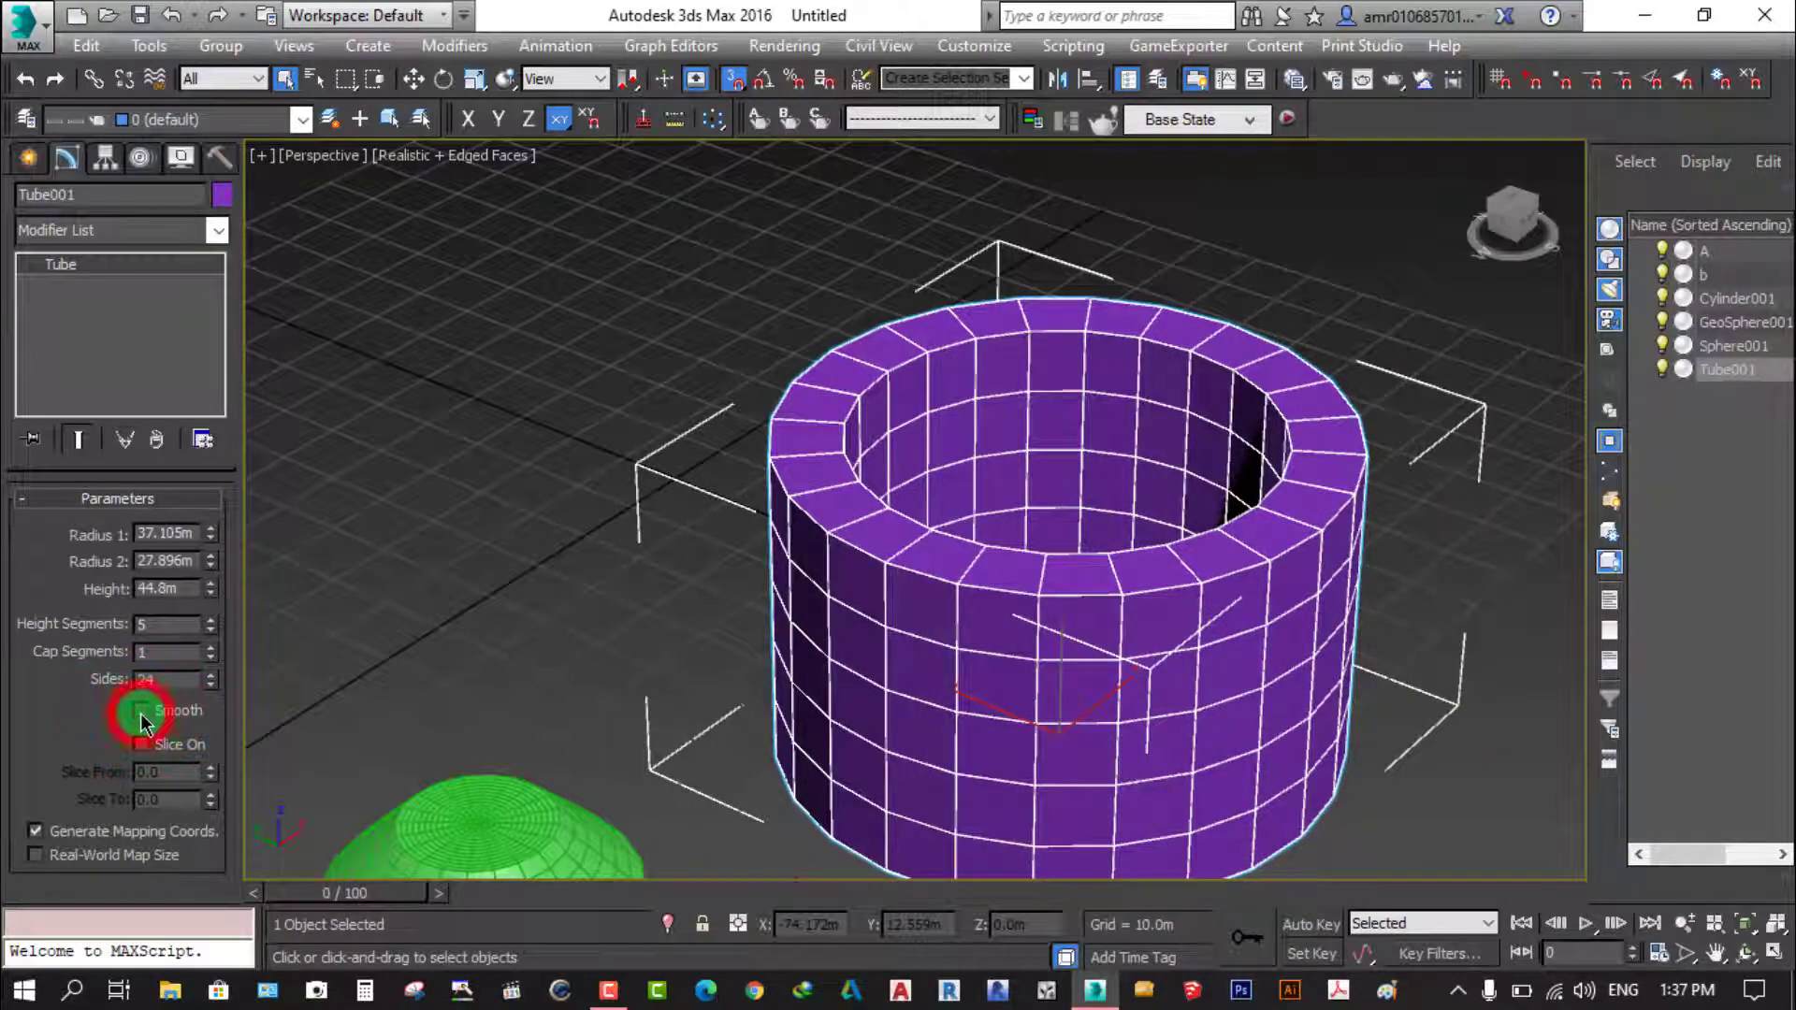
{"action": "left_click", "coordinate": [141, 712]}
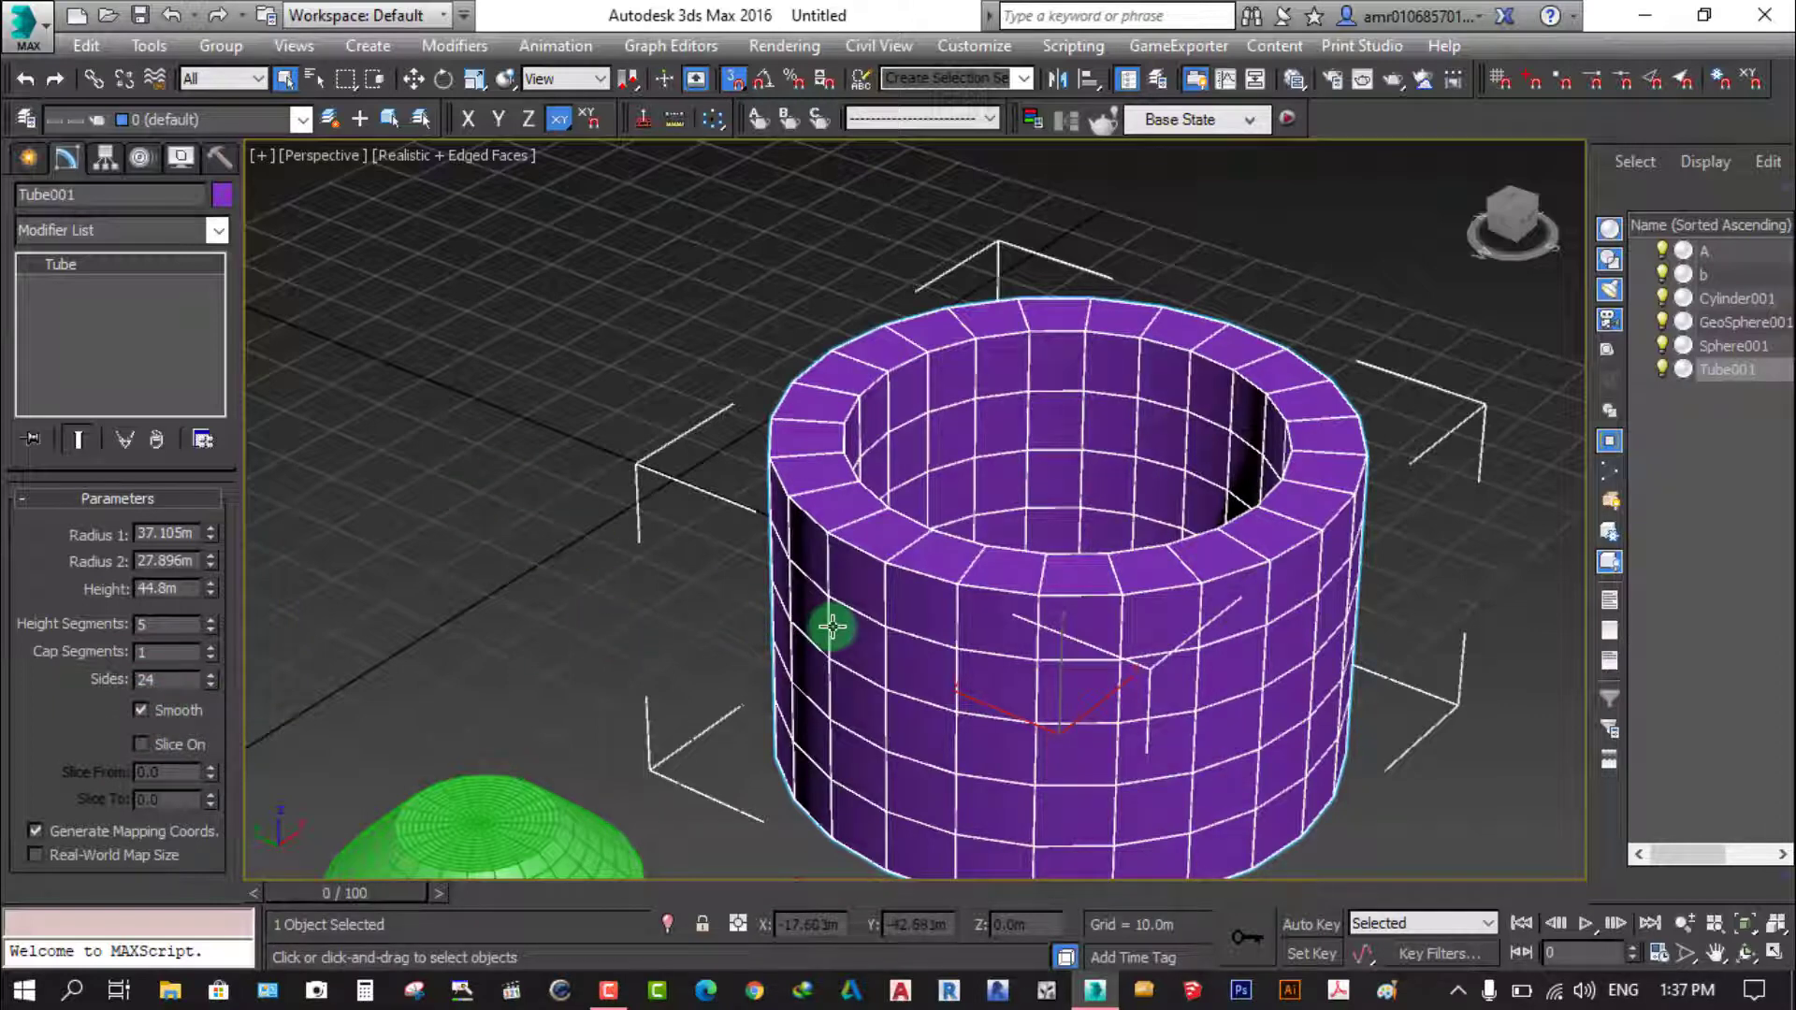
{"action": "scroll", "coordinate": [832, 626], "scroll_direction": "down", "scroll_amount": 3}
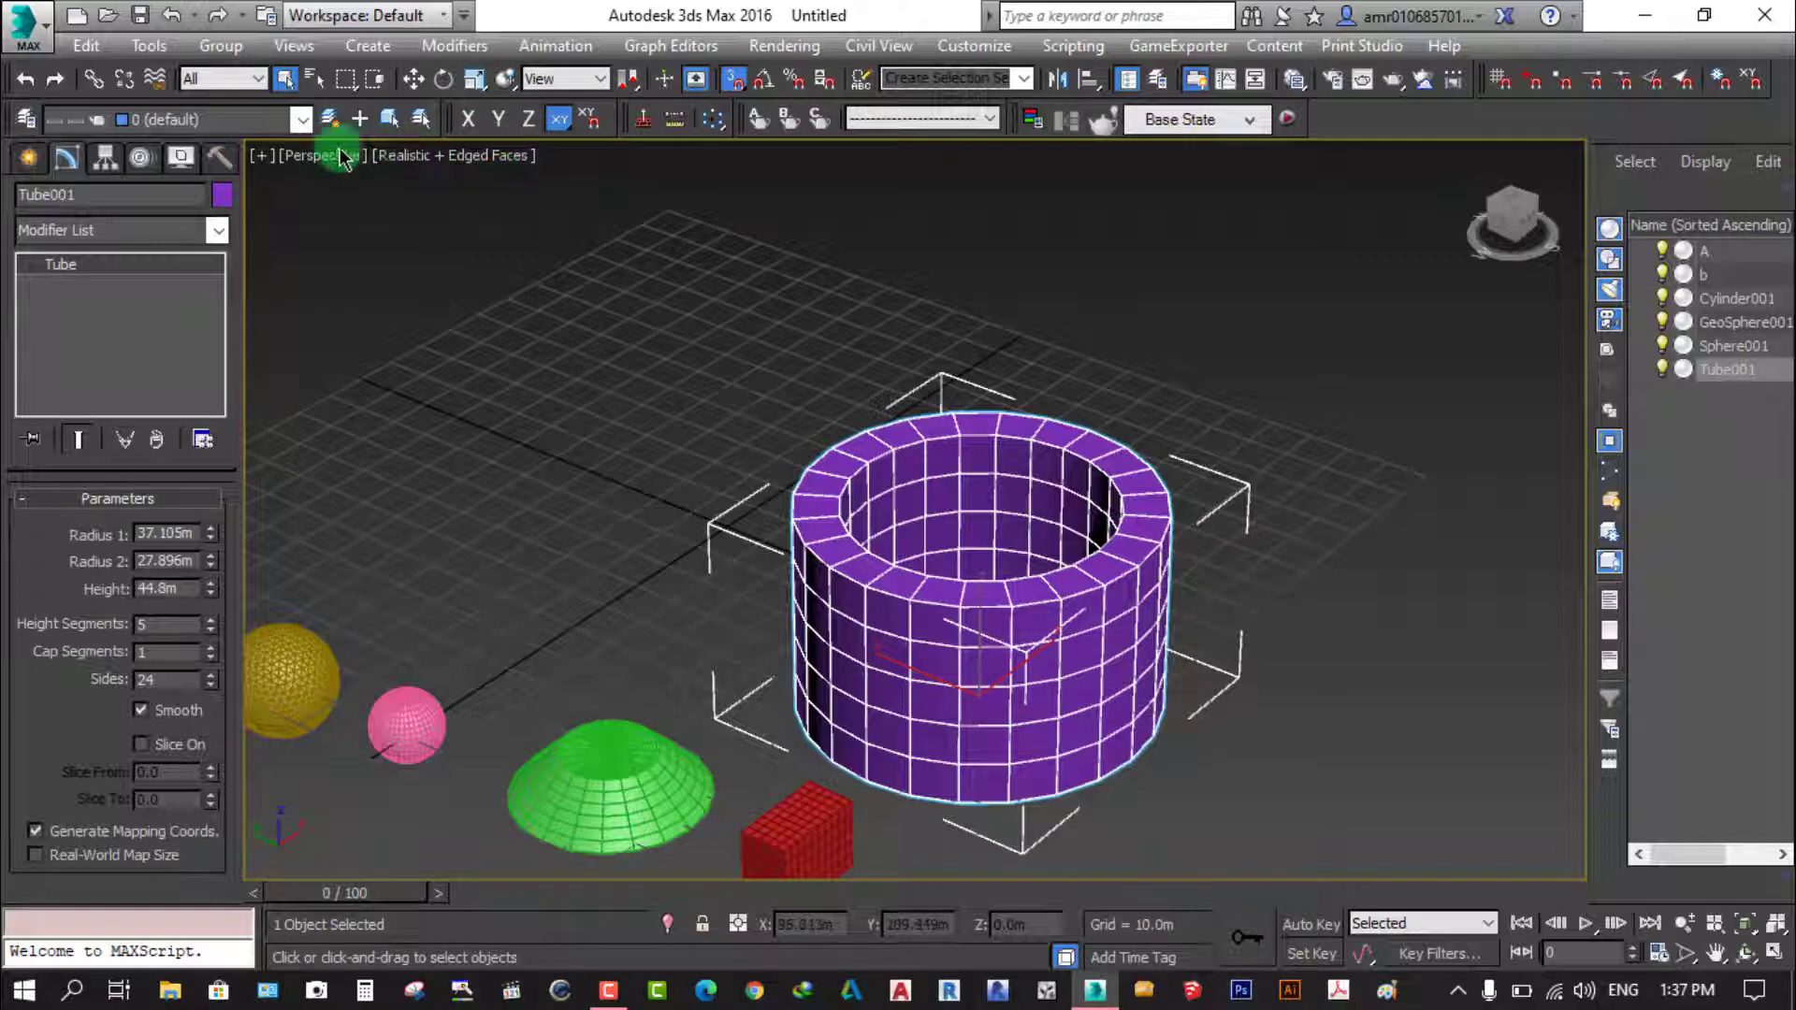
Shrink Tube001 uniformly and move it beside the mint-green cylinder
{"action": "left_click", "coordinate": [479, 87]}
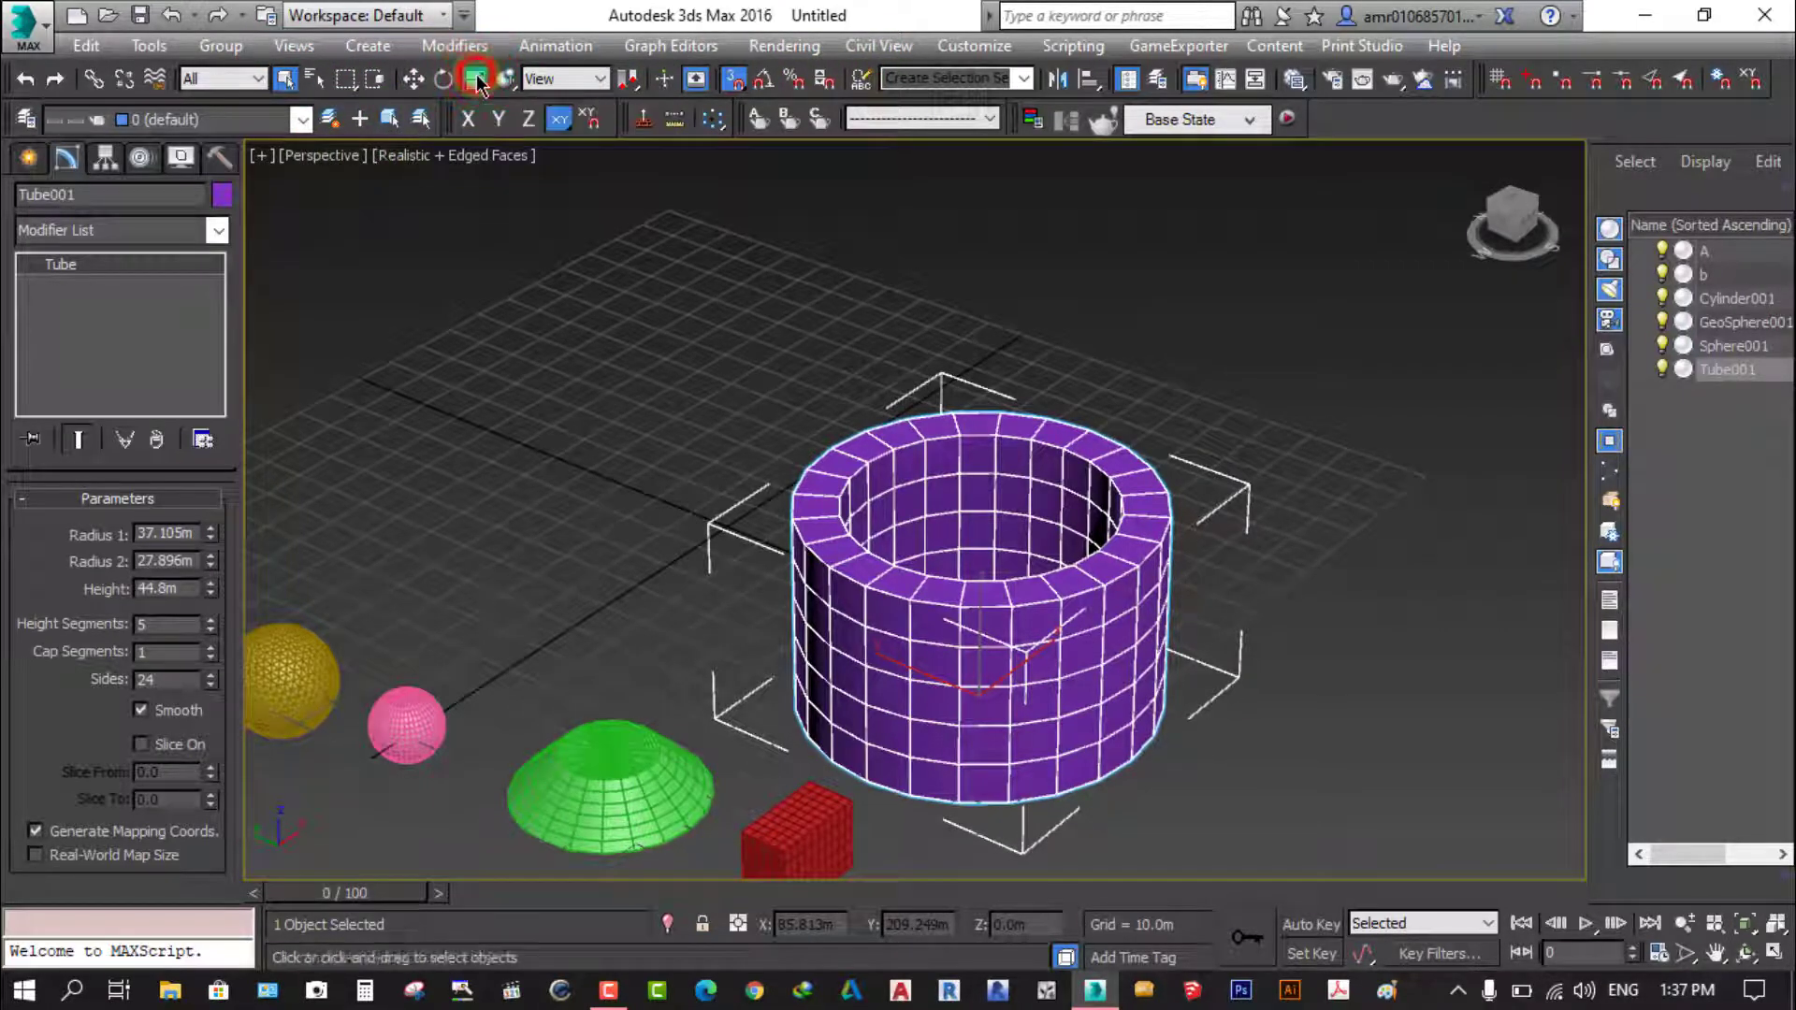
{"action": "scroll", "coordinate": [1003, 709], "scroll_direction": "up", "scroll_amount": 5}
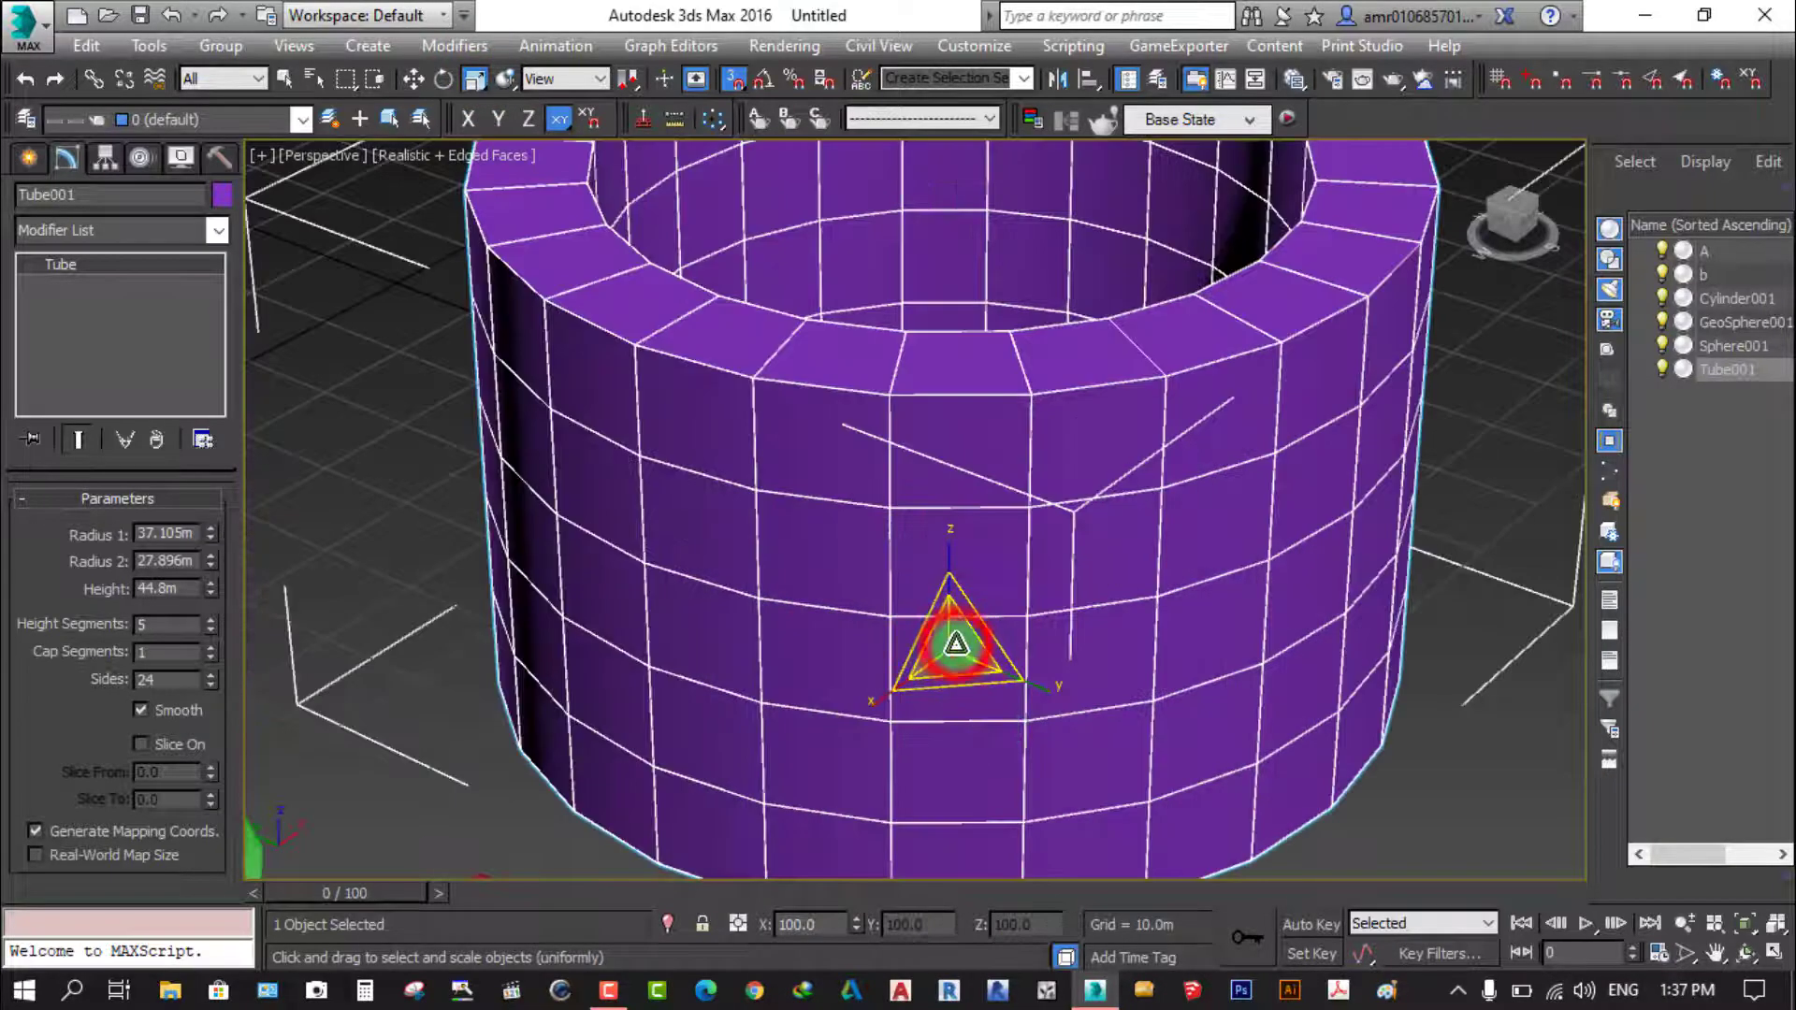
{"action": "left_click_drag", "start_coordinate": [952, 647], "coordinate": [950, 801]}
{"action": "scroll", "coordinate": [970, 688], "scroll_direction": "down", "scroll_amount": 5}
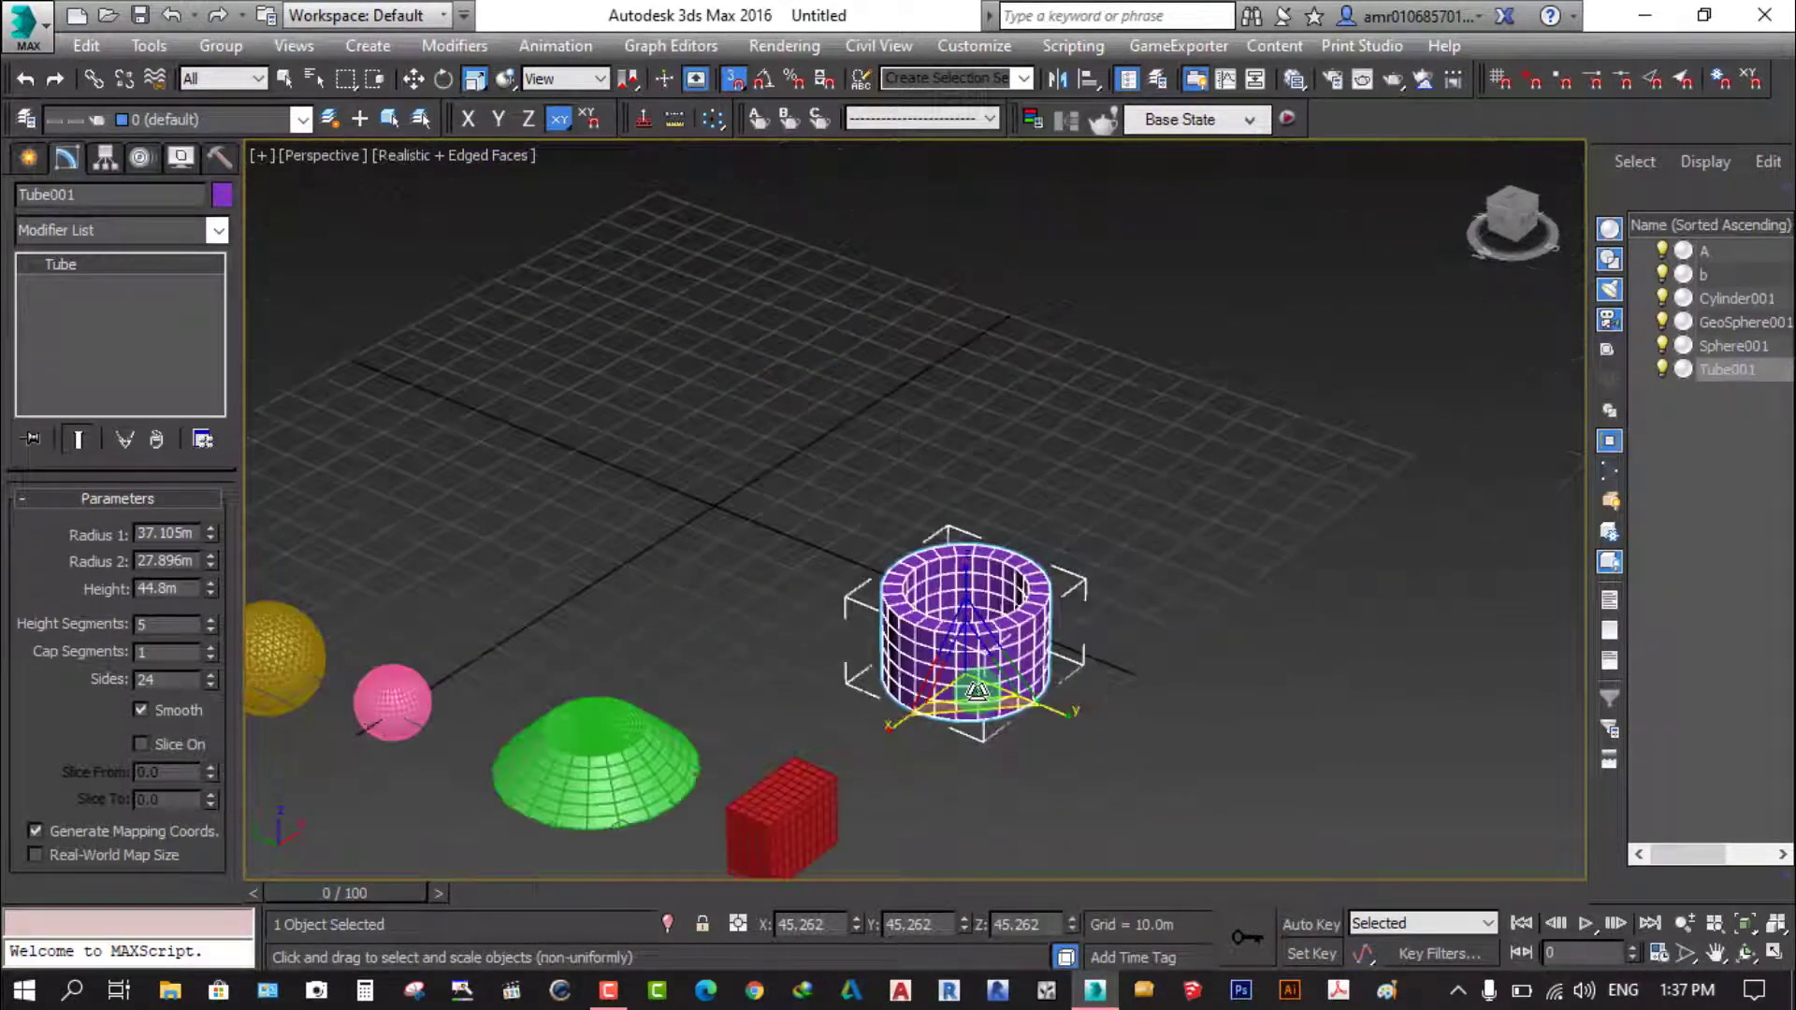
{"action": "left_click", "coordinate": [412, 79]}
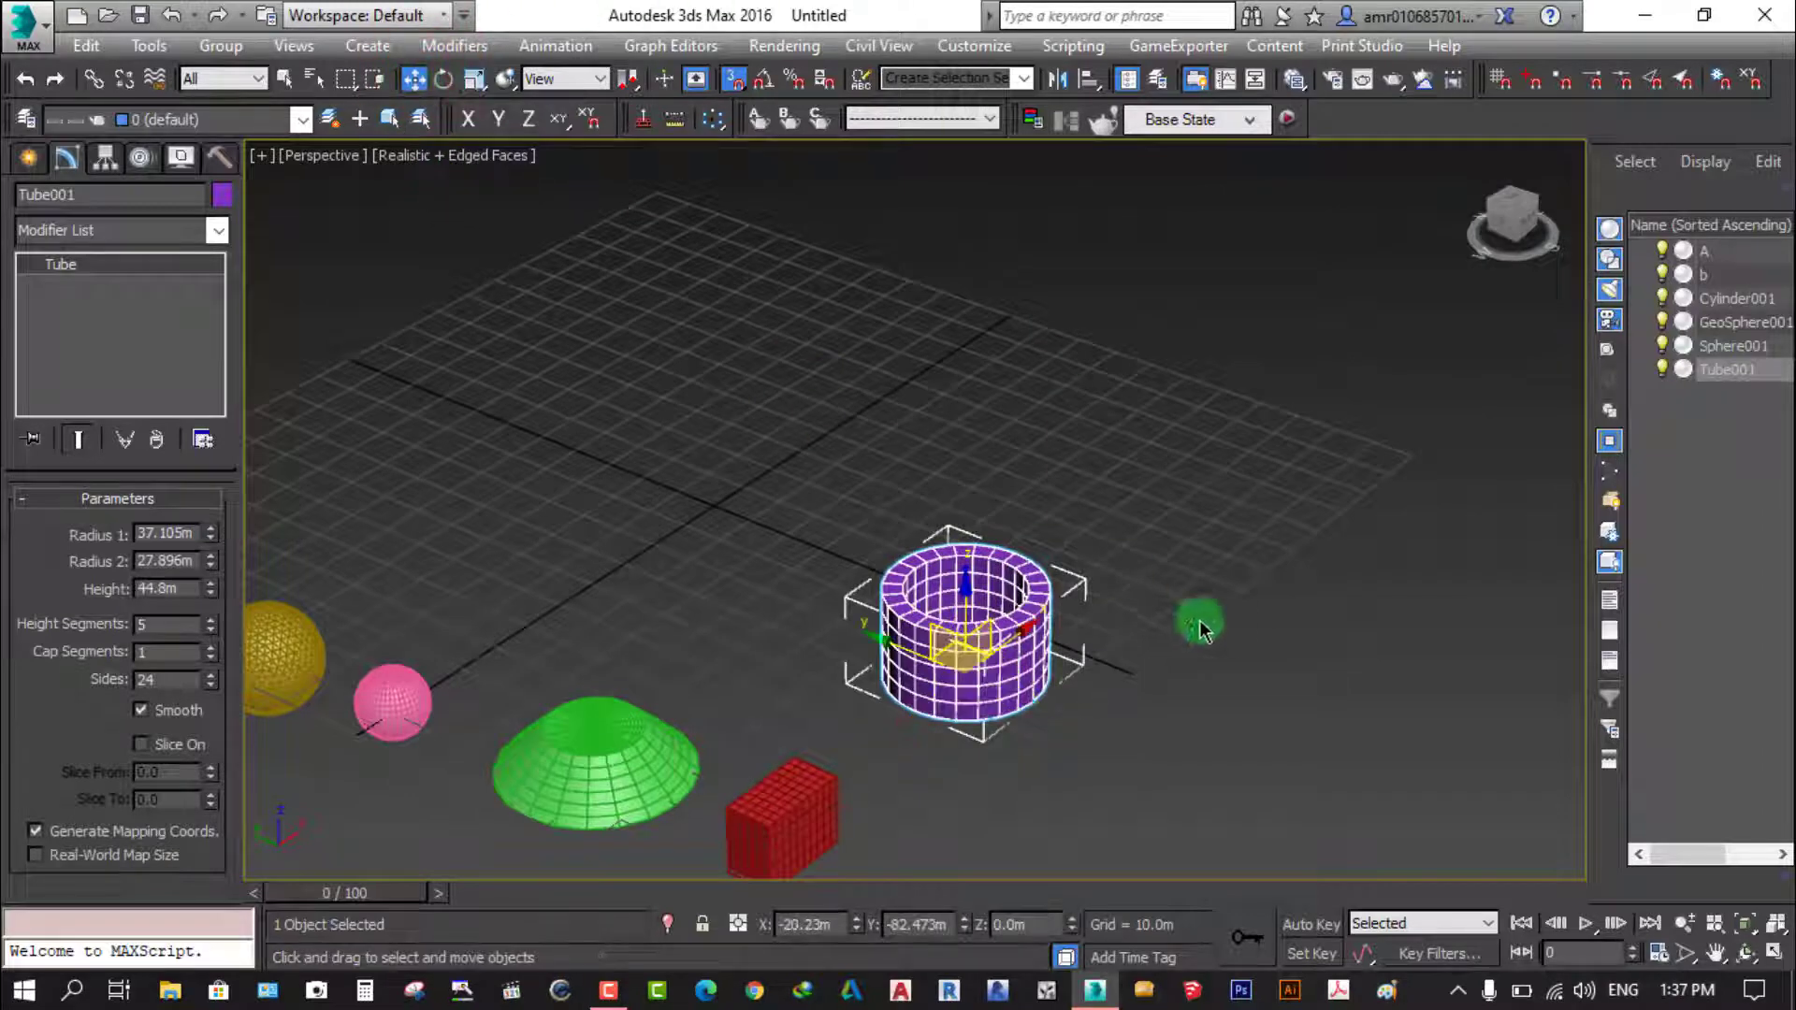
{"action": "mouse_move", "coordinate": [957, 650]}
{"action": "left_mouse_down"}
{"action": "mouse_move", "coordinate": [663, 622]}
{"action": "mouse_move", "coordinate": [315, 498]}
{"action": "left_mouse_up"}
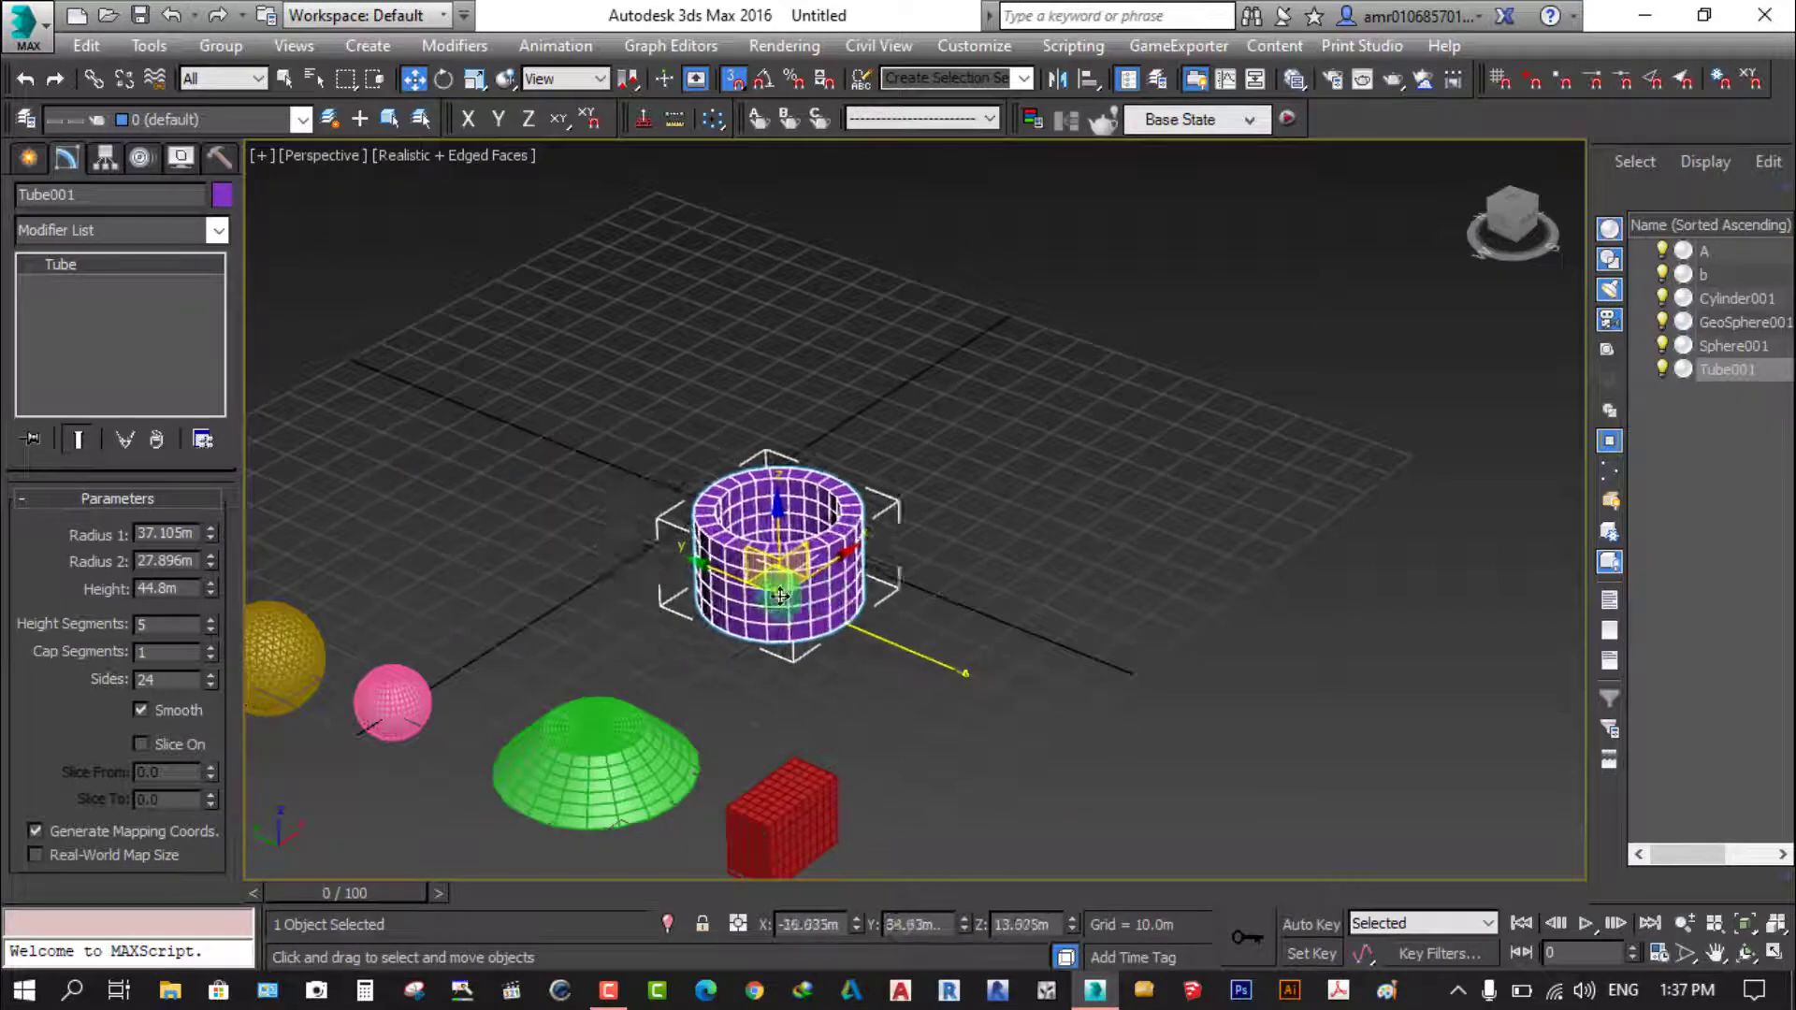
{"action": "left_click", "coordinate": [28, 159]}
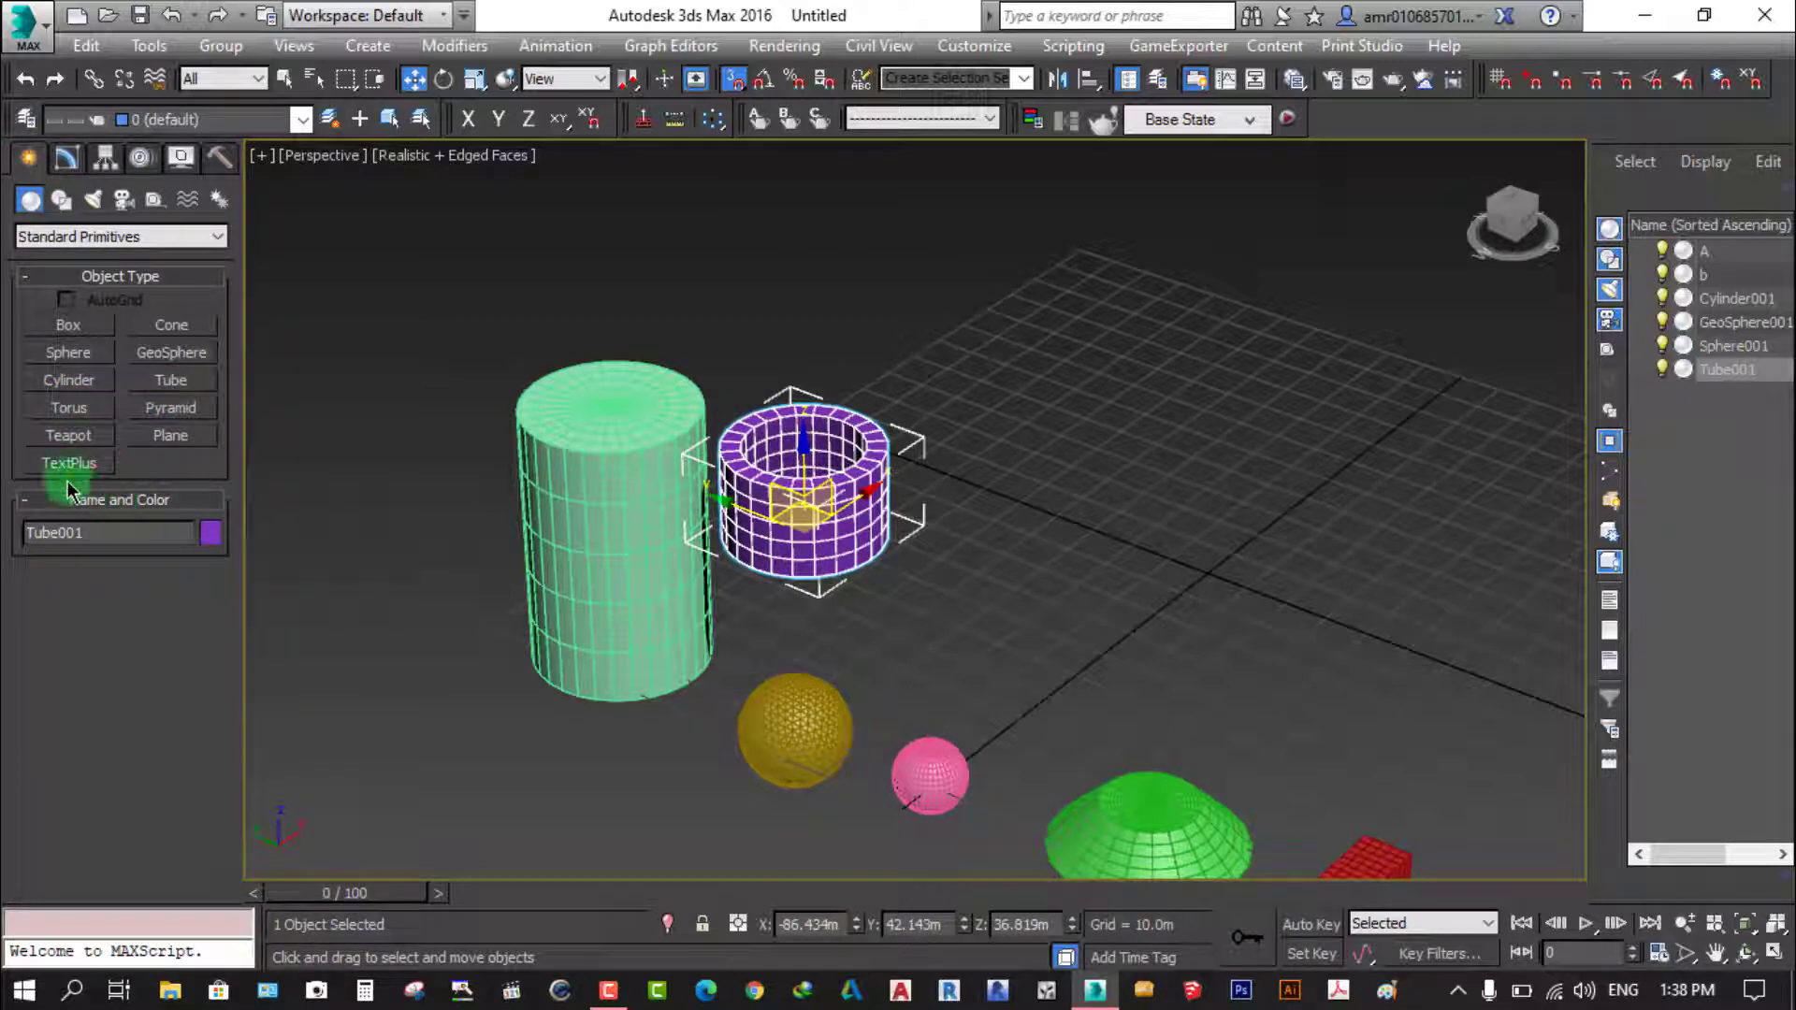
Draw a green torus with radii 26.184m and 8.042m near the purple tube
{"action": "left_click", "coordinate": [75, 417]}
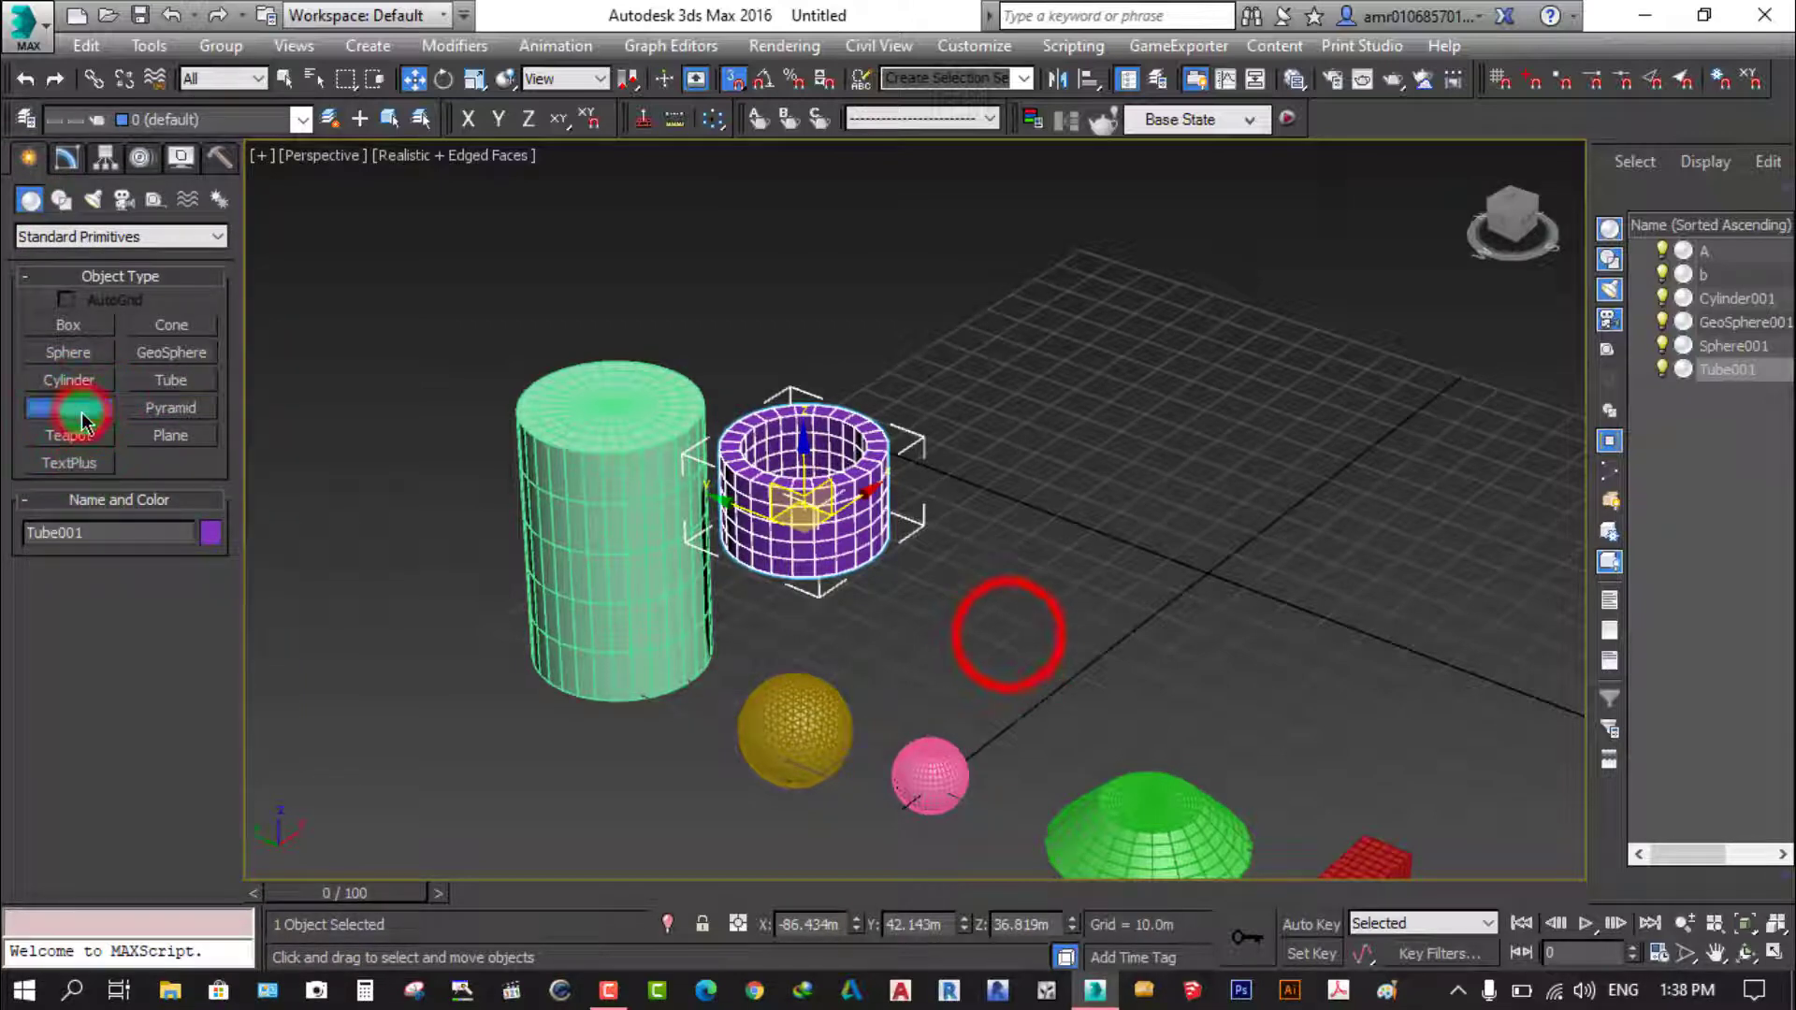
{"action": "left_click_drag", "start_coordinate": [1008, 634], "coordinate": [1071, 546]}
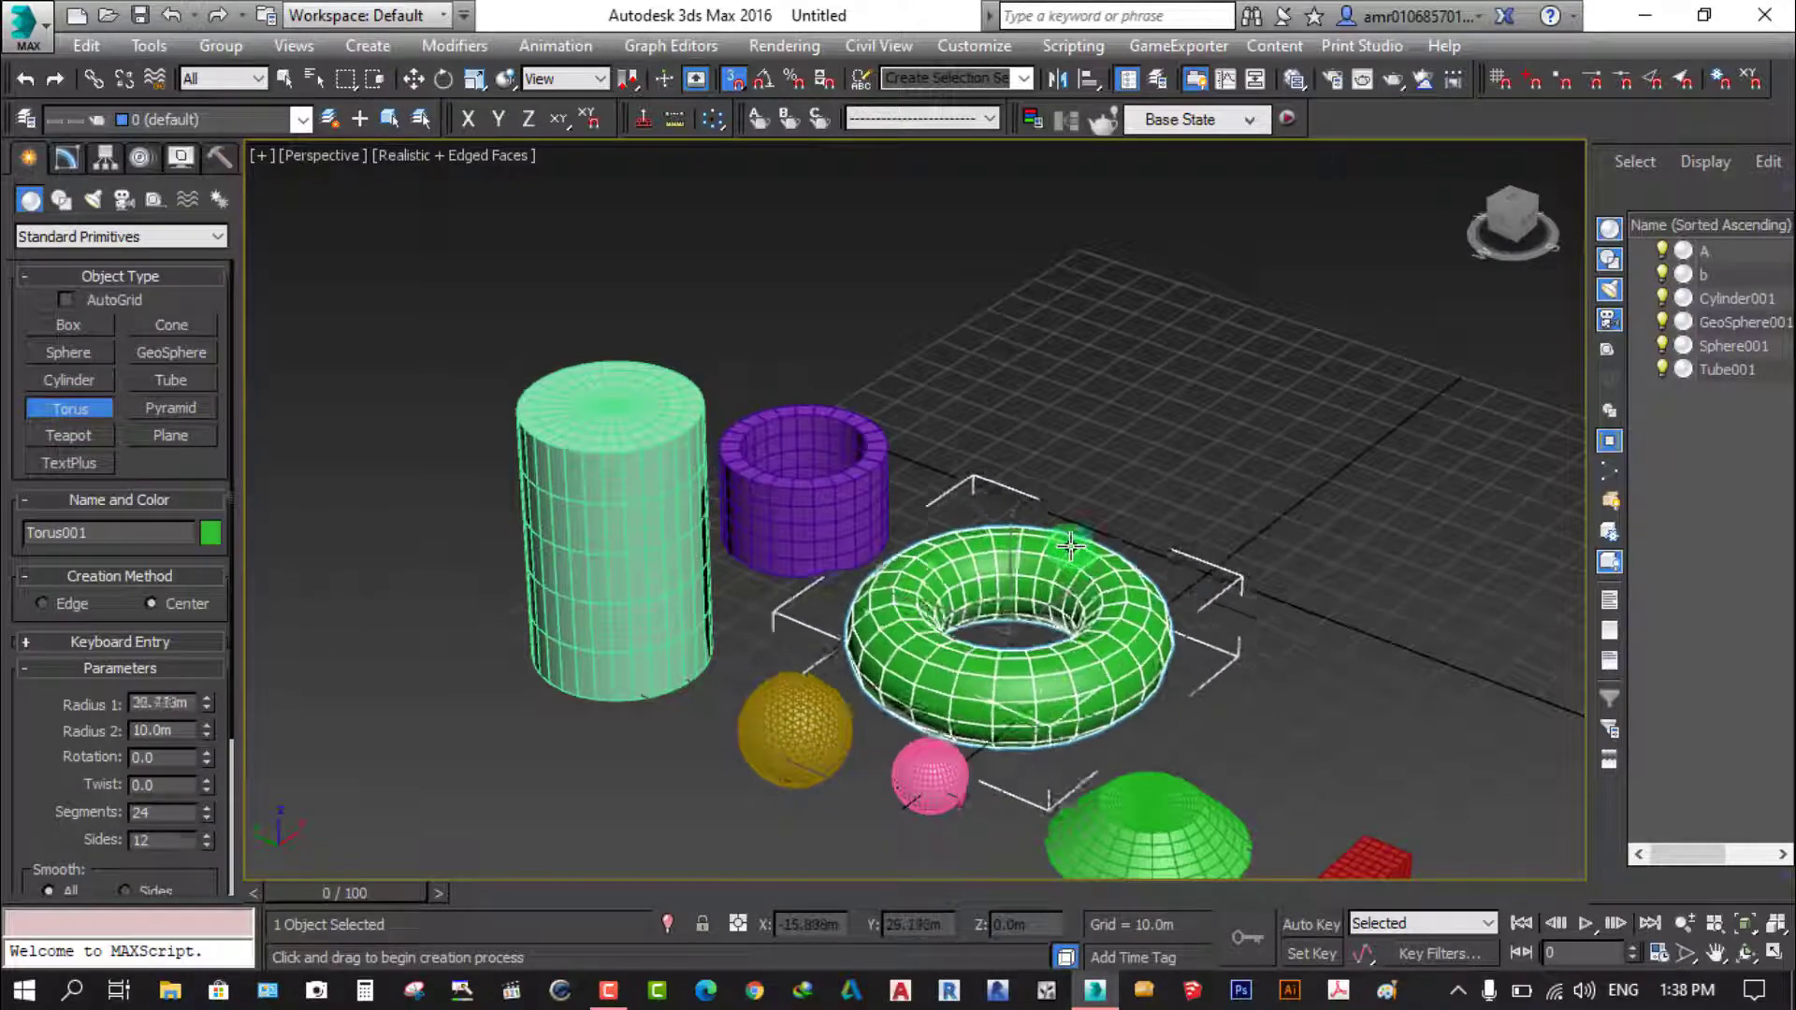
{"action": "left_click_drag", "start_coordinate": [1071, 546], "coordinate": [1085, 559]}
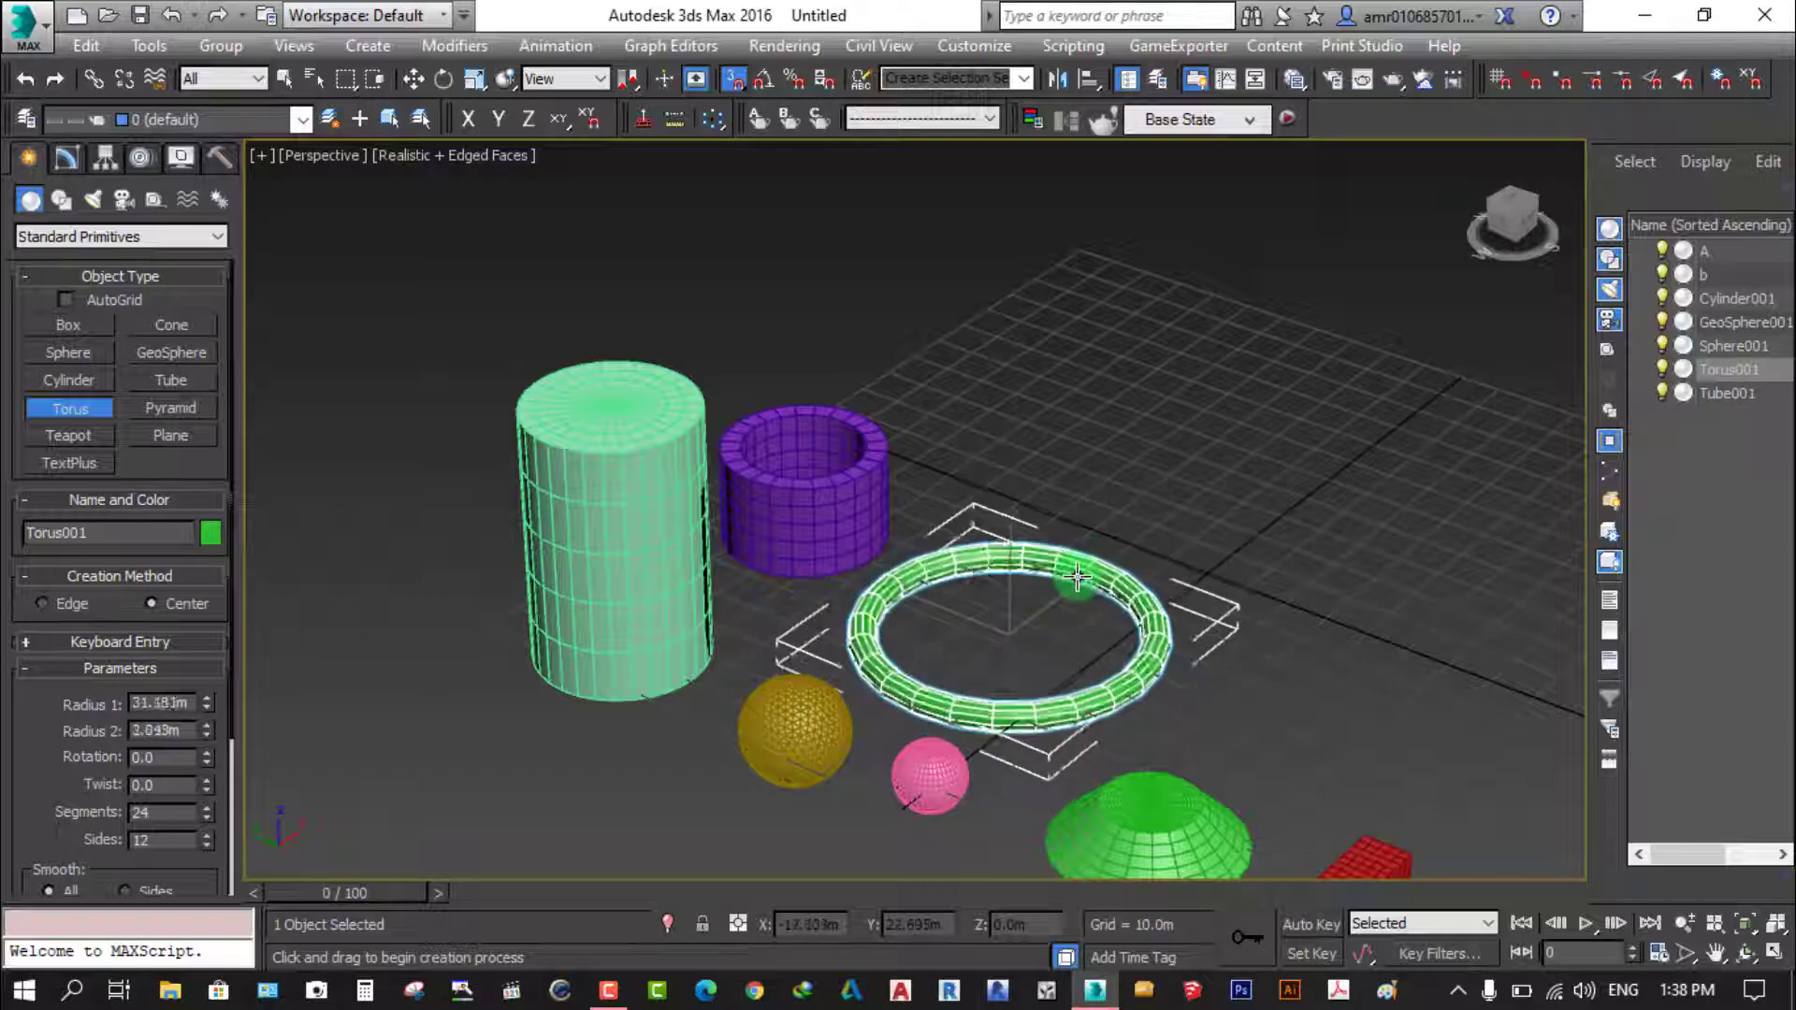
{"action": "left_click", "coordinate": [1063, 593]}
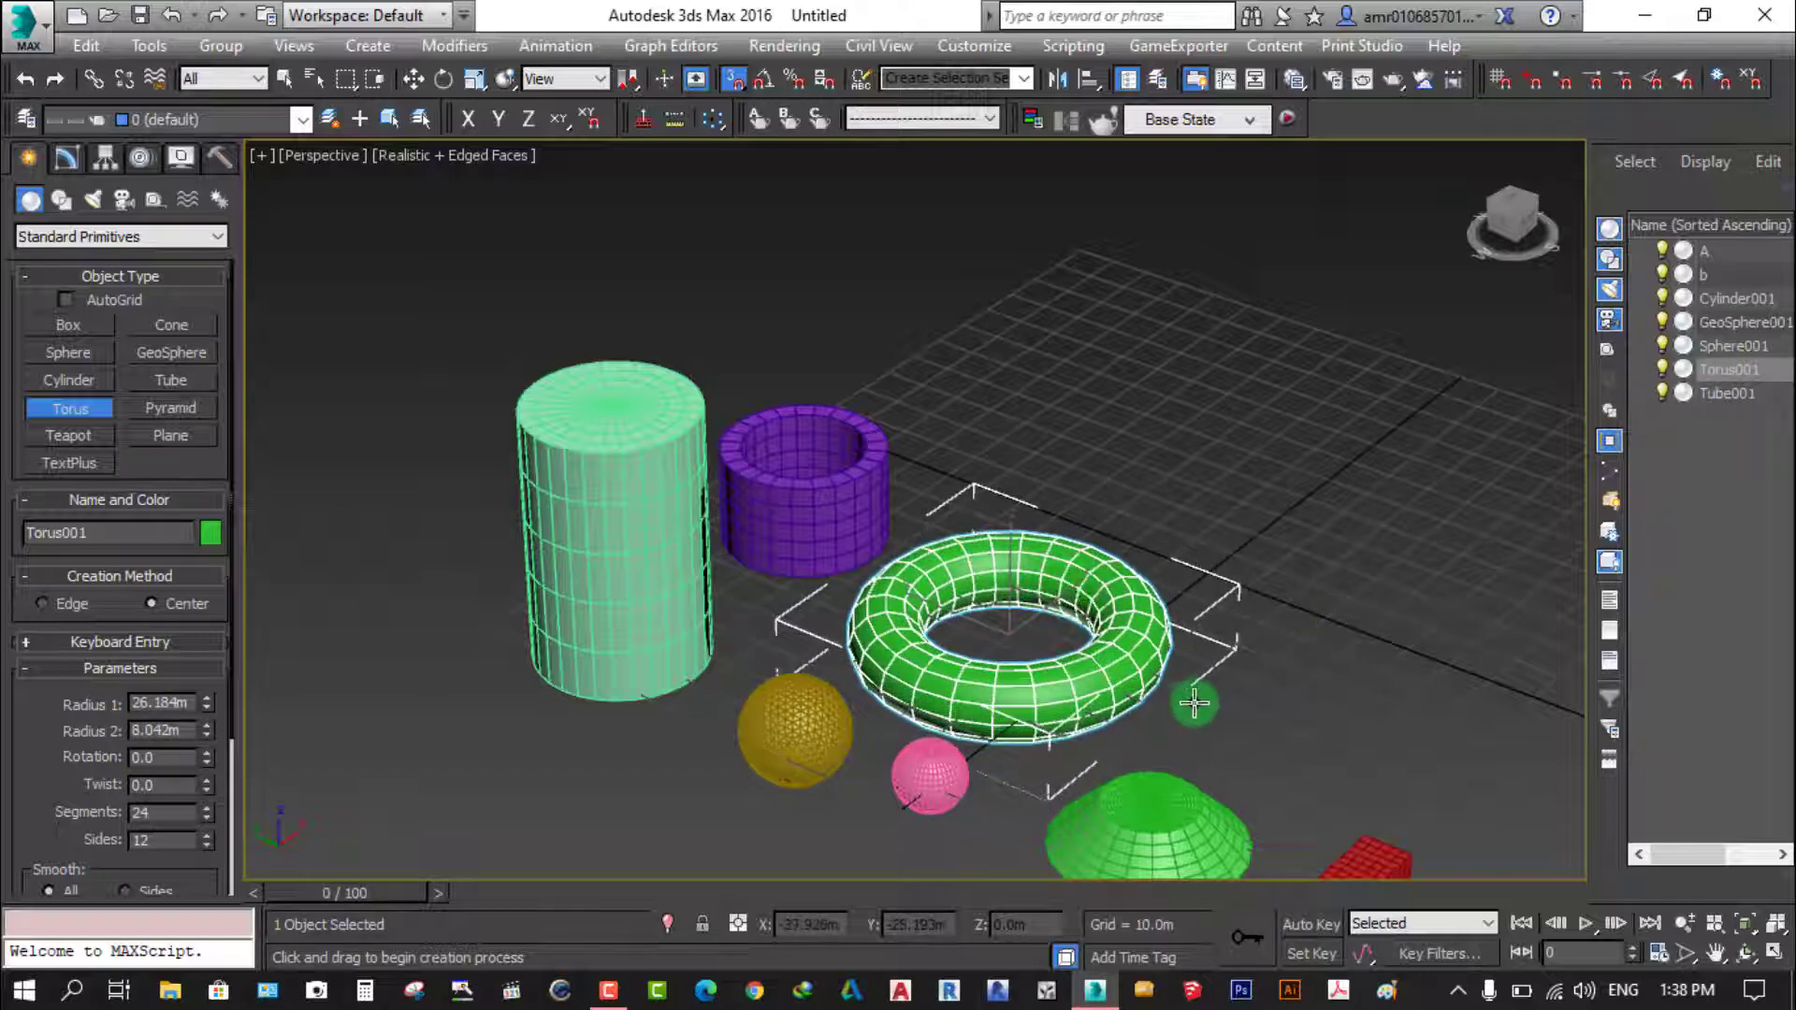
{"action": "scroll", "coordinate": [1178, 693], "scroll_direction": "up", "scroll_amount": 2}
{"action": "middle_click_drag", "start_coordinate": [1049, 618], "coordinate": [1048, 579]}
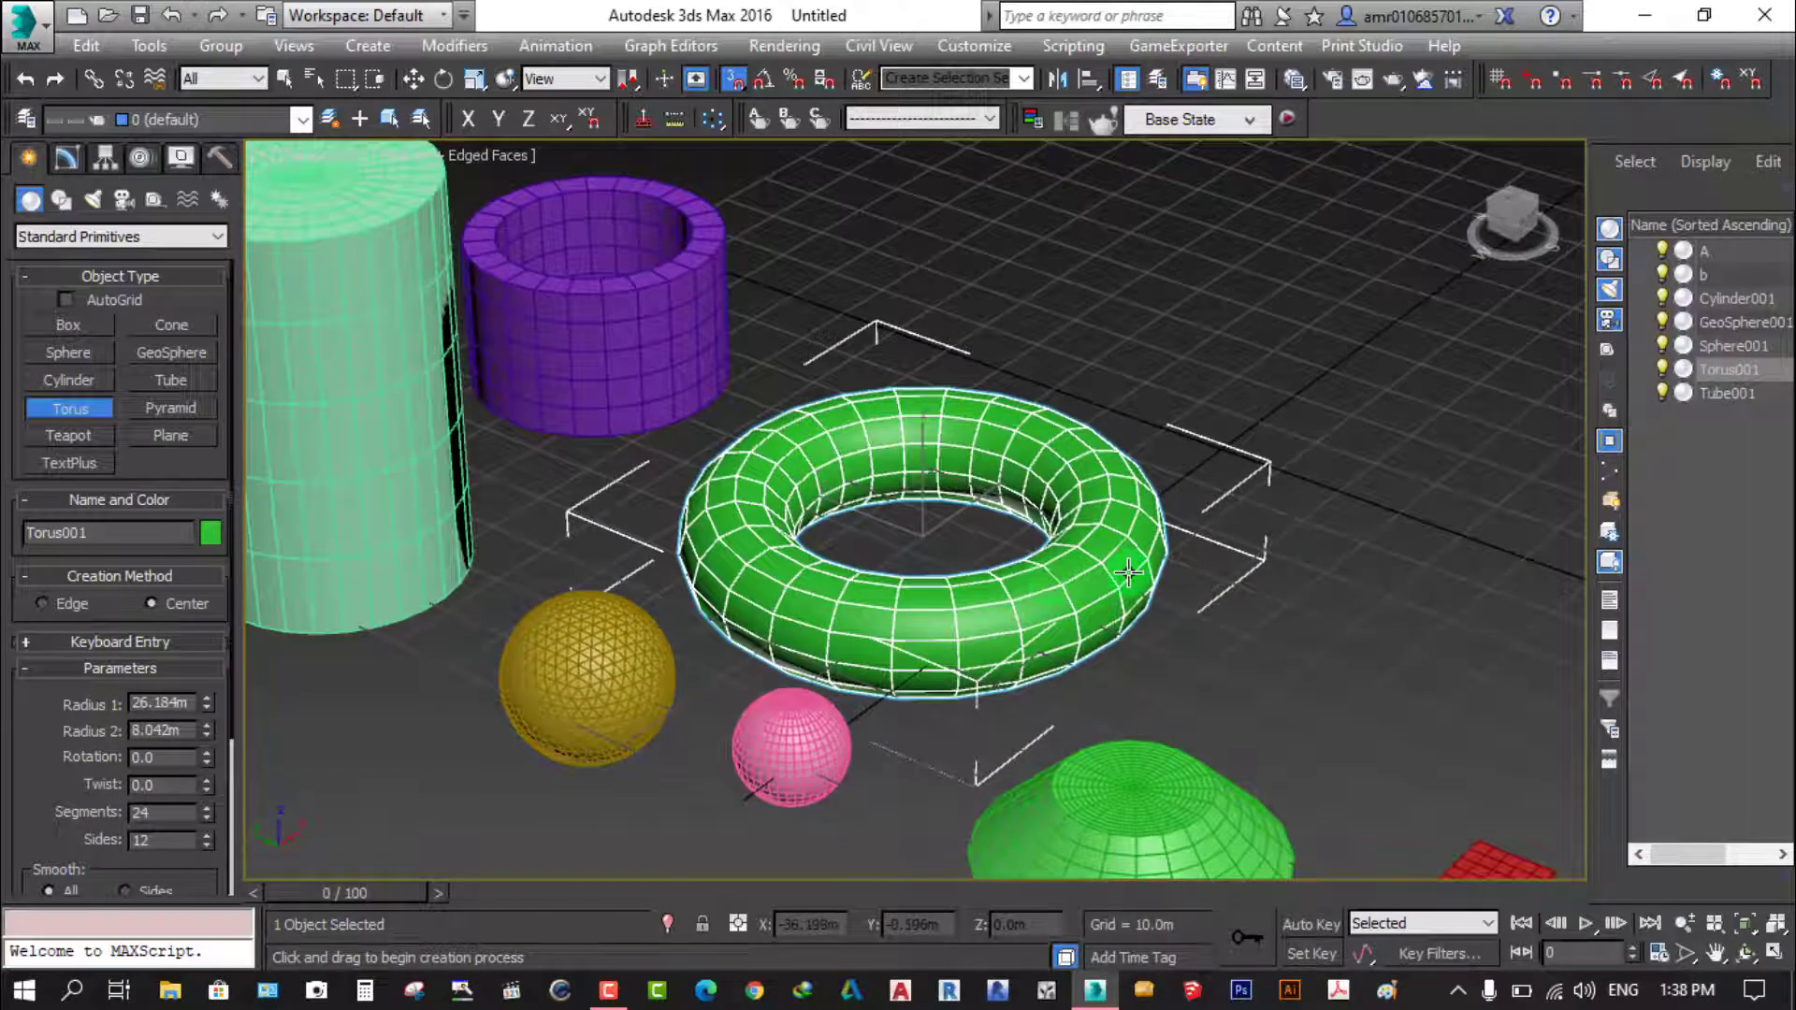
Exit torus creation and switch to the Select Object tool
{"action": "key", "text": "w"}
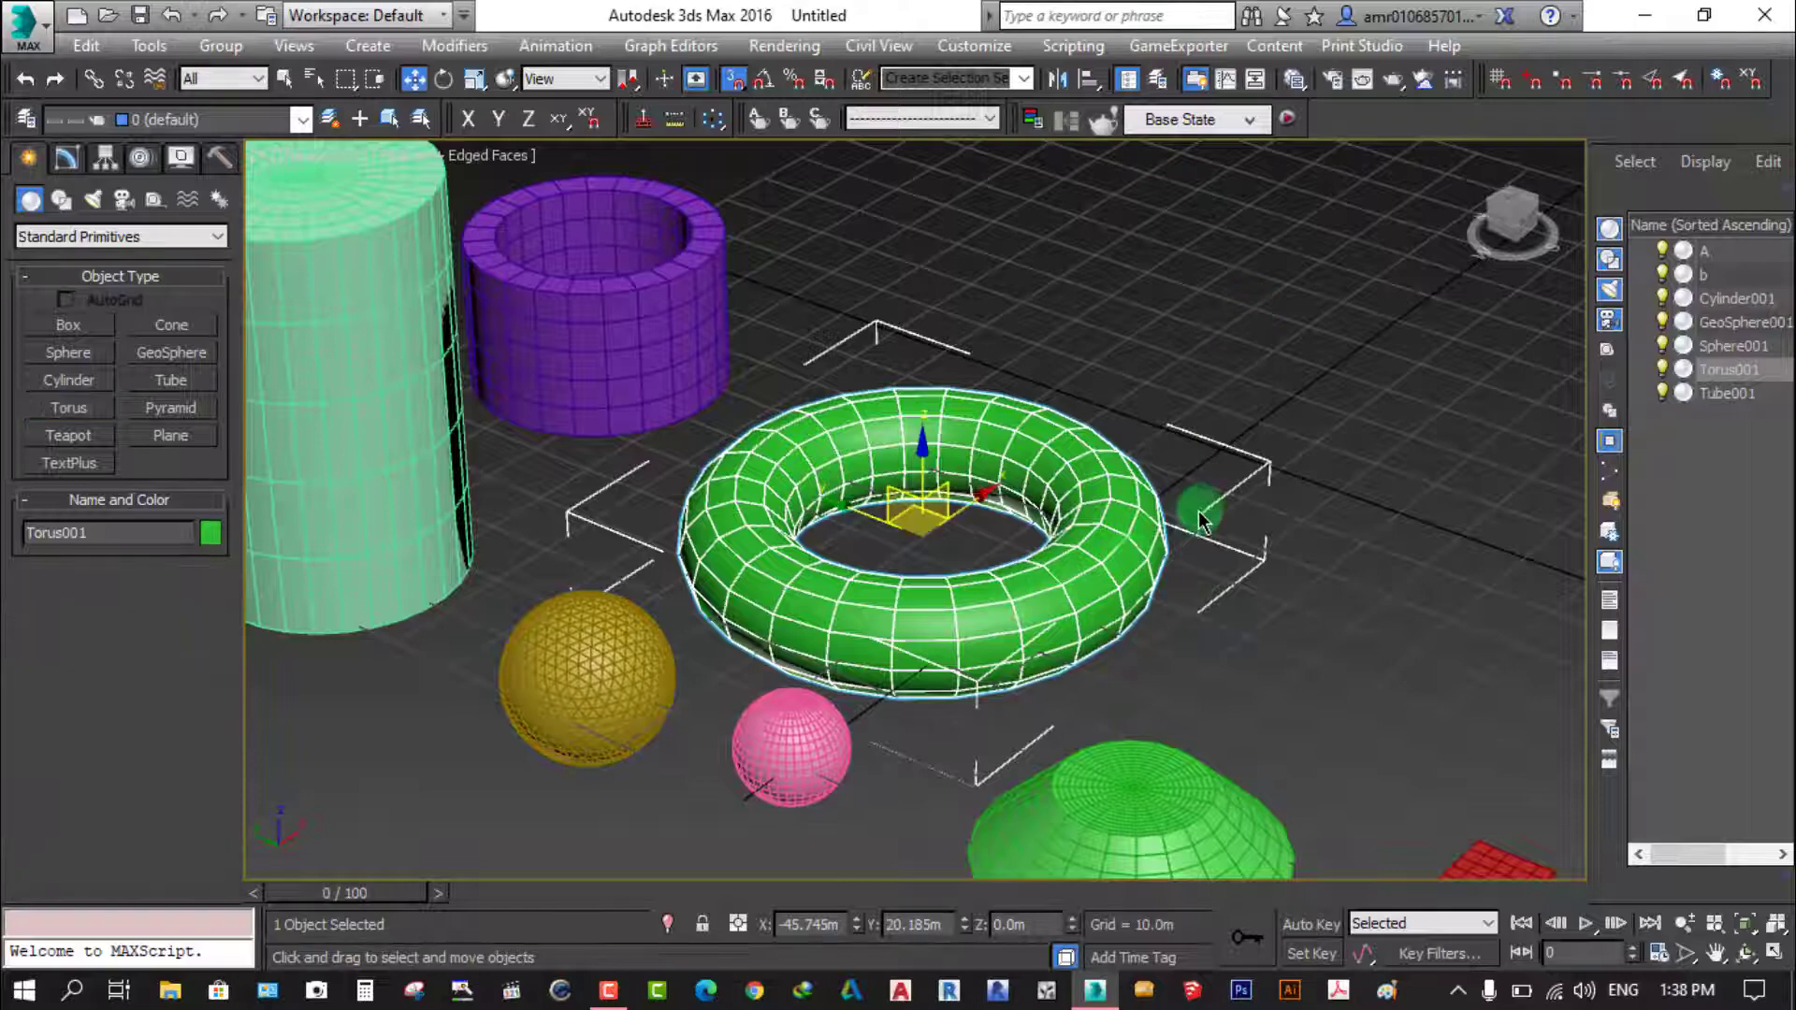
{"action": "left_click", "coordinate": [285, 78]}
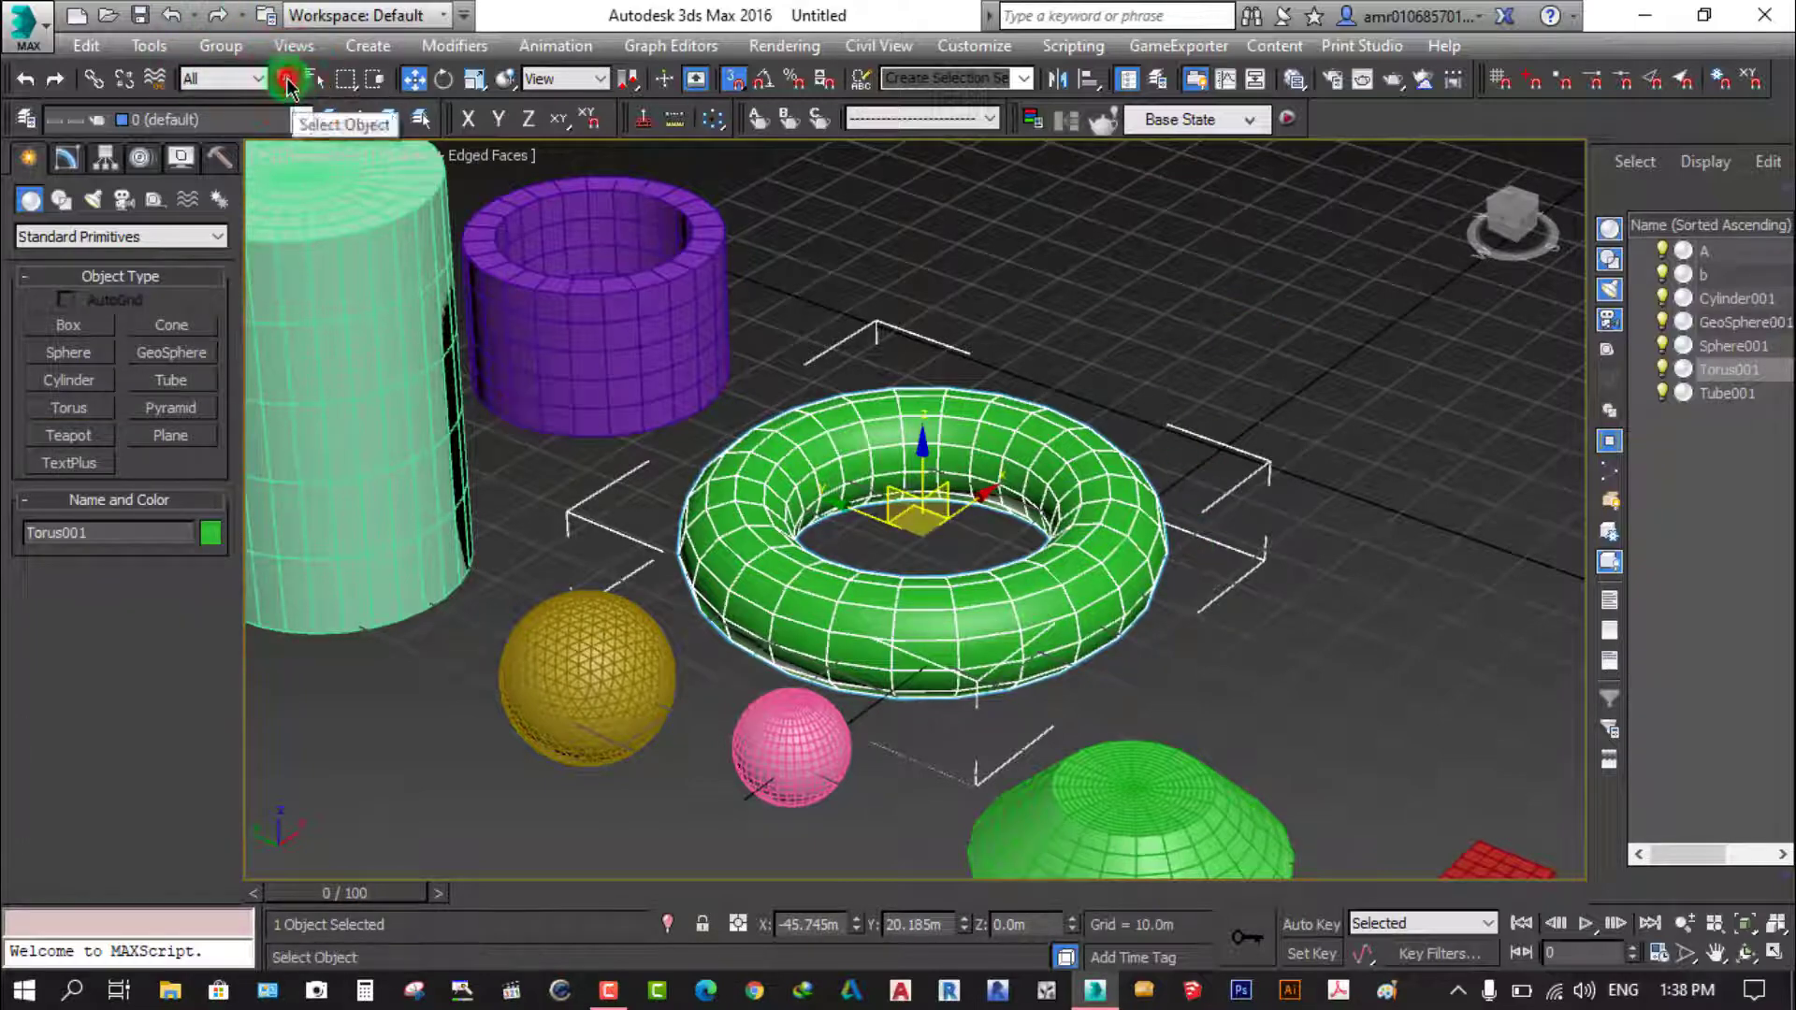
{"action": "scroll", "coordinate": [936, 556], "scroll_direction": "up", "scroll_amount": 3}
{"action": "scroll", "coordinate": [973, 589], "scroll_direction": "up", "scroll_amount": 3}
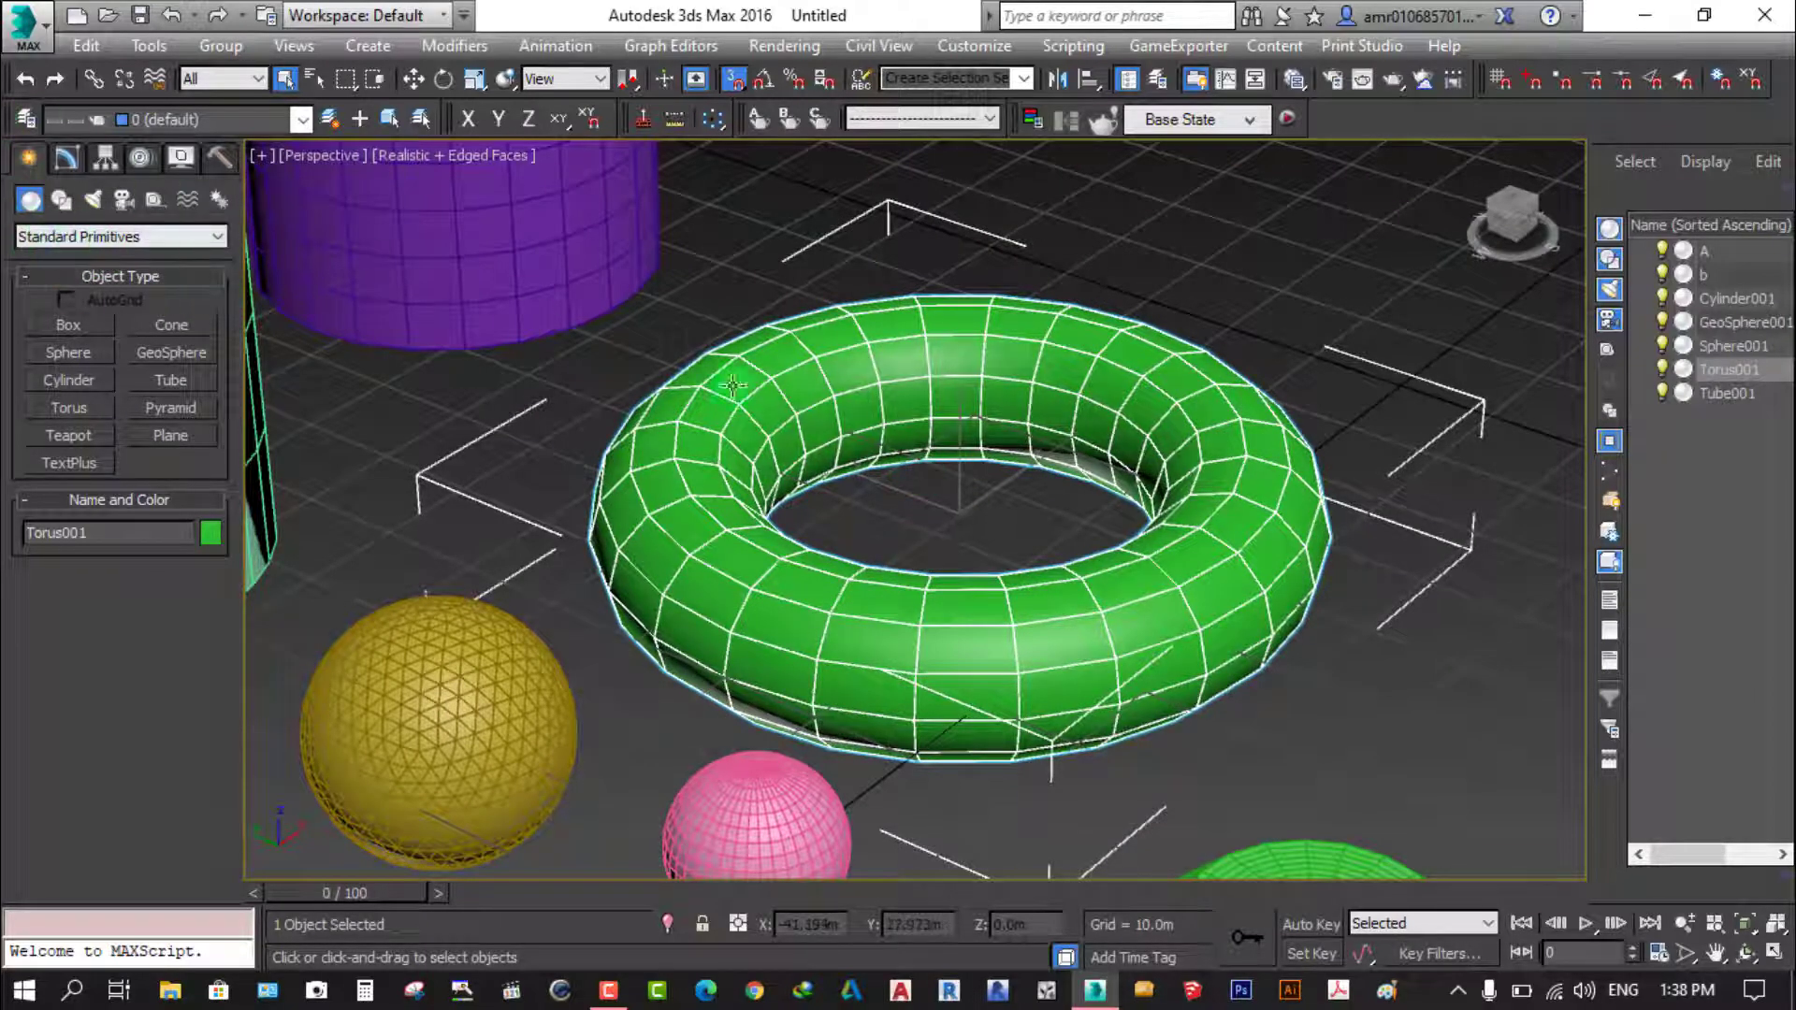
Set the torus radii to 32.73m and 7.64m with rotation 3.0
{"action": "left_click", "coordinate": [65, 158]}
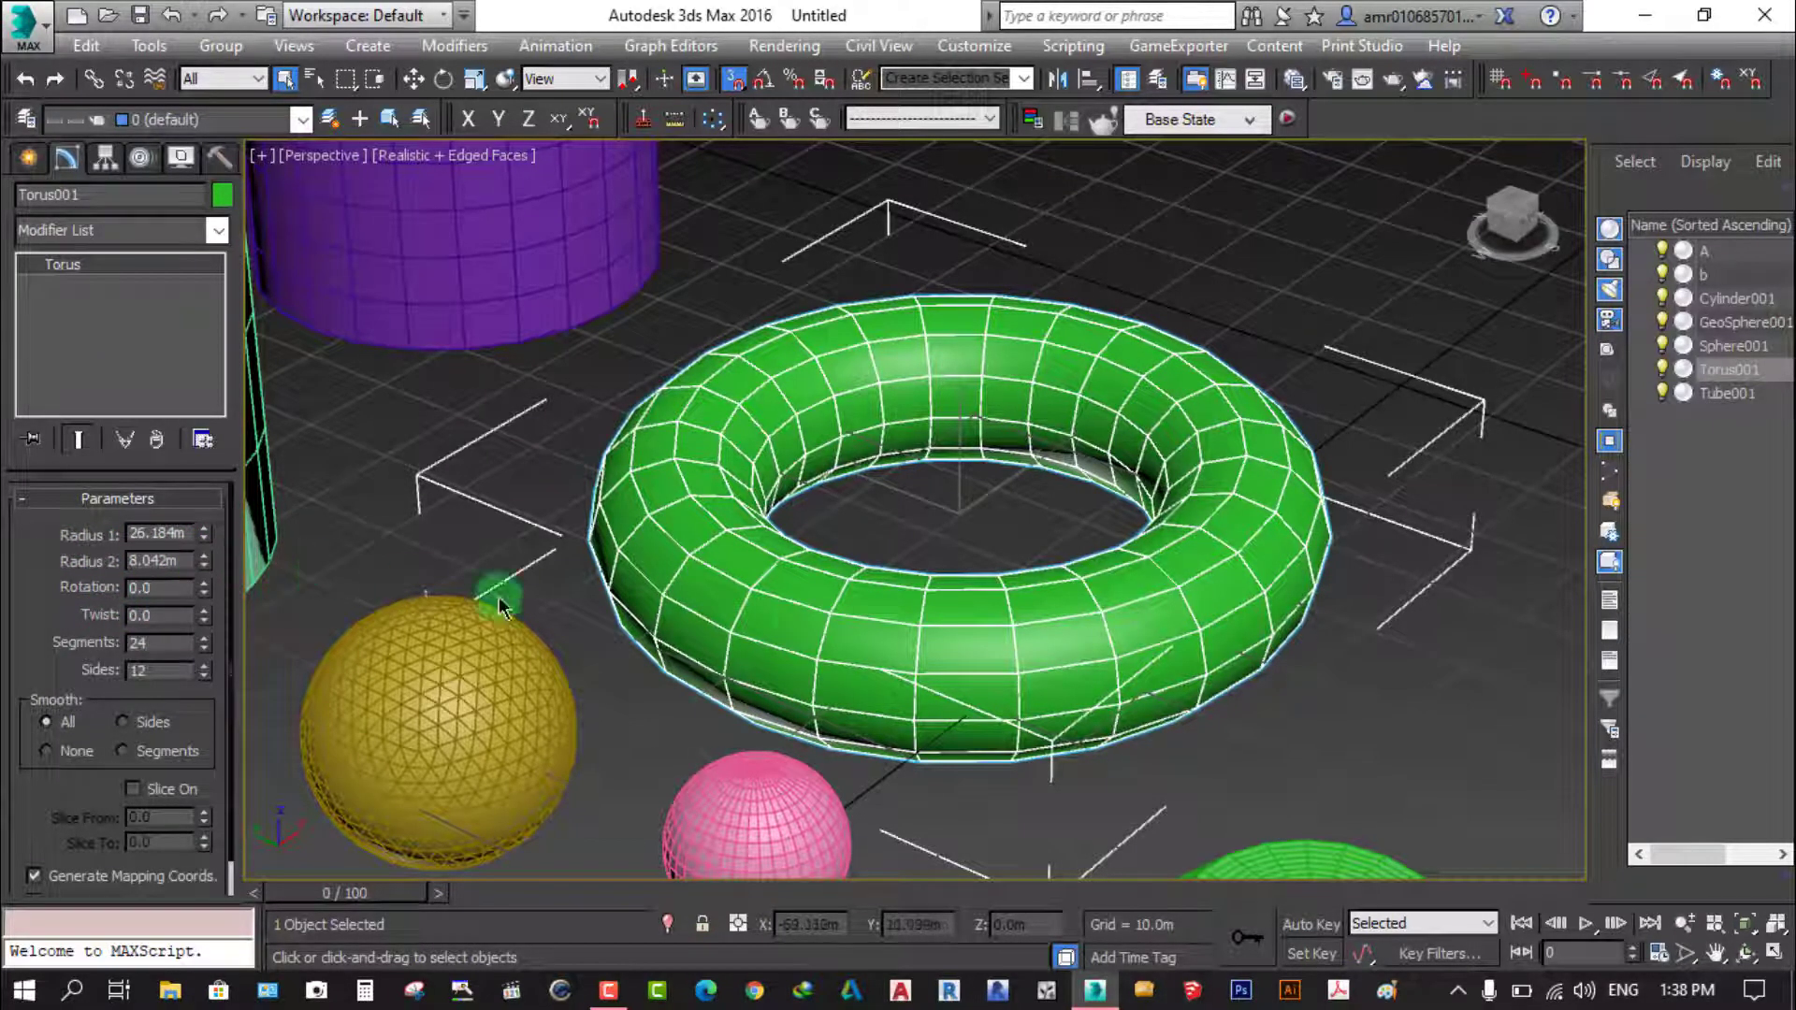
{"action": "left_click_drag", "start_coordinate": [204, 533], "coordinate": [244, 497]}
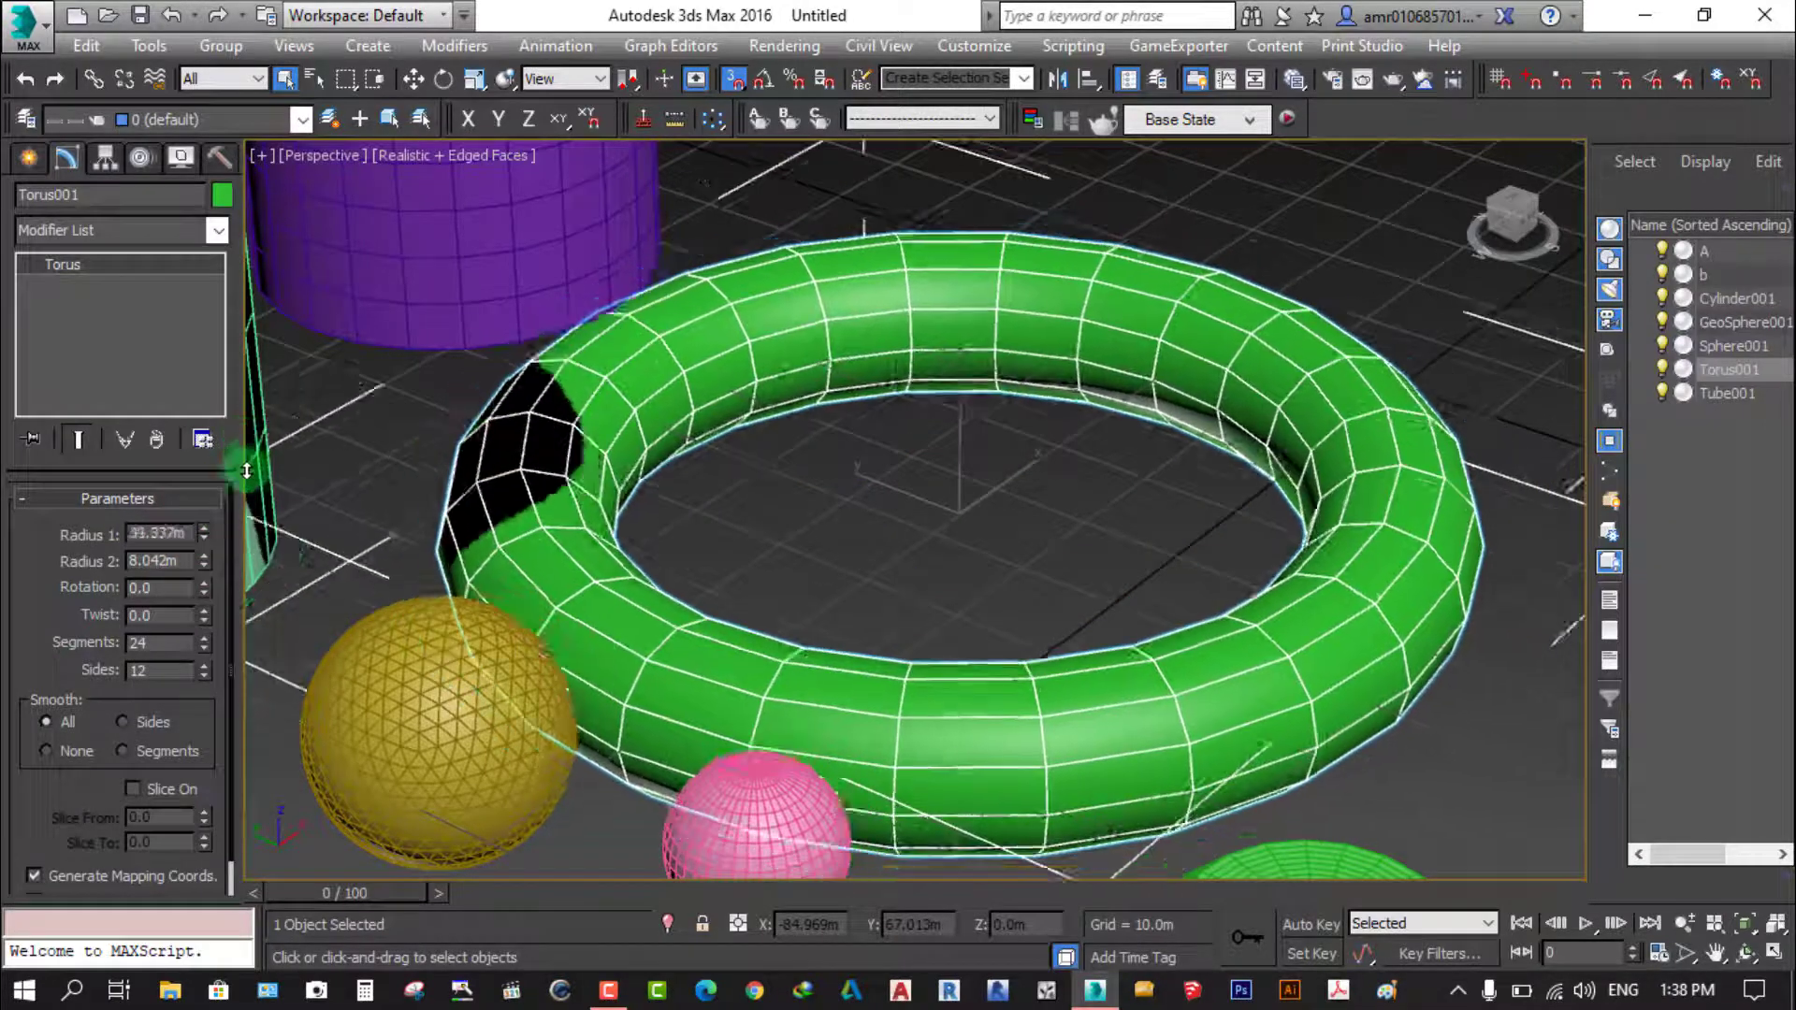
{"action": "left_click_drag", "start_coordinate": [204, 575], "coordinate": [222, 506]}
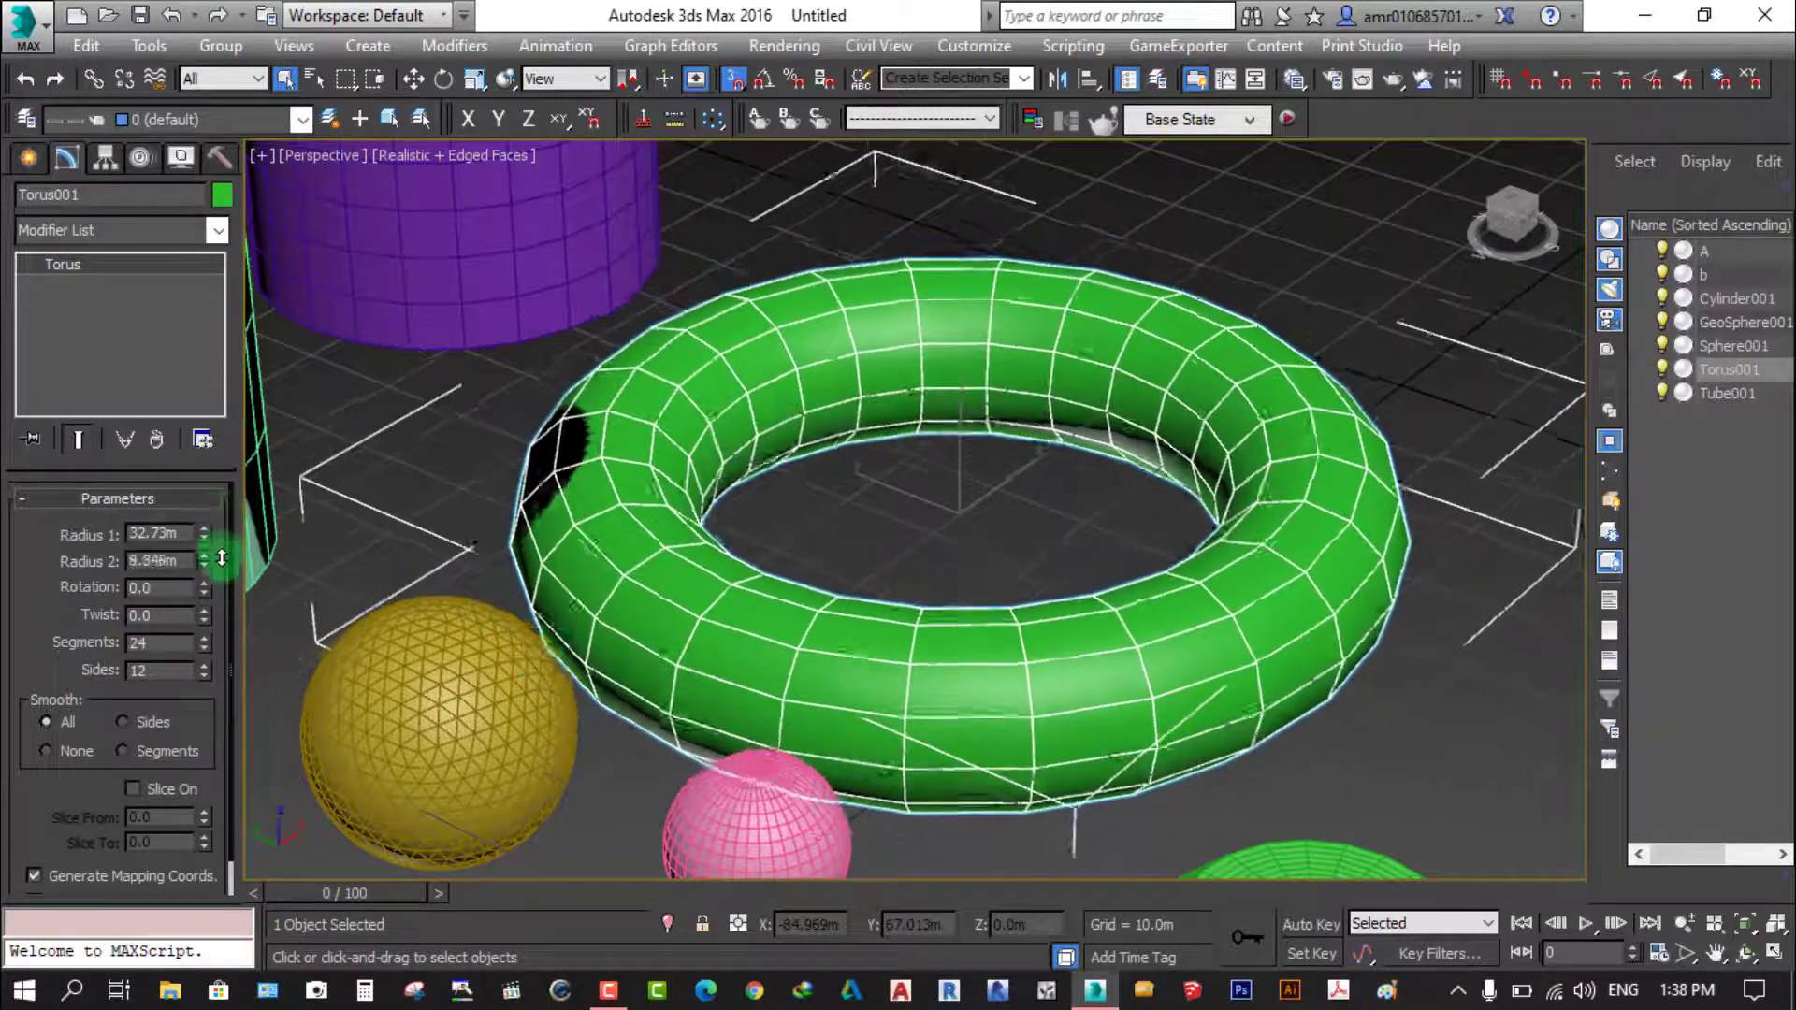
{"action": "left_click_drag", "start_coordinate": [222, 506], "coordinate": [204, 589]}
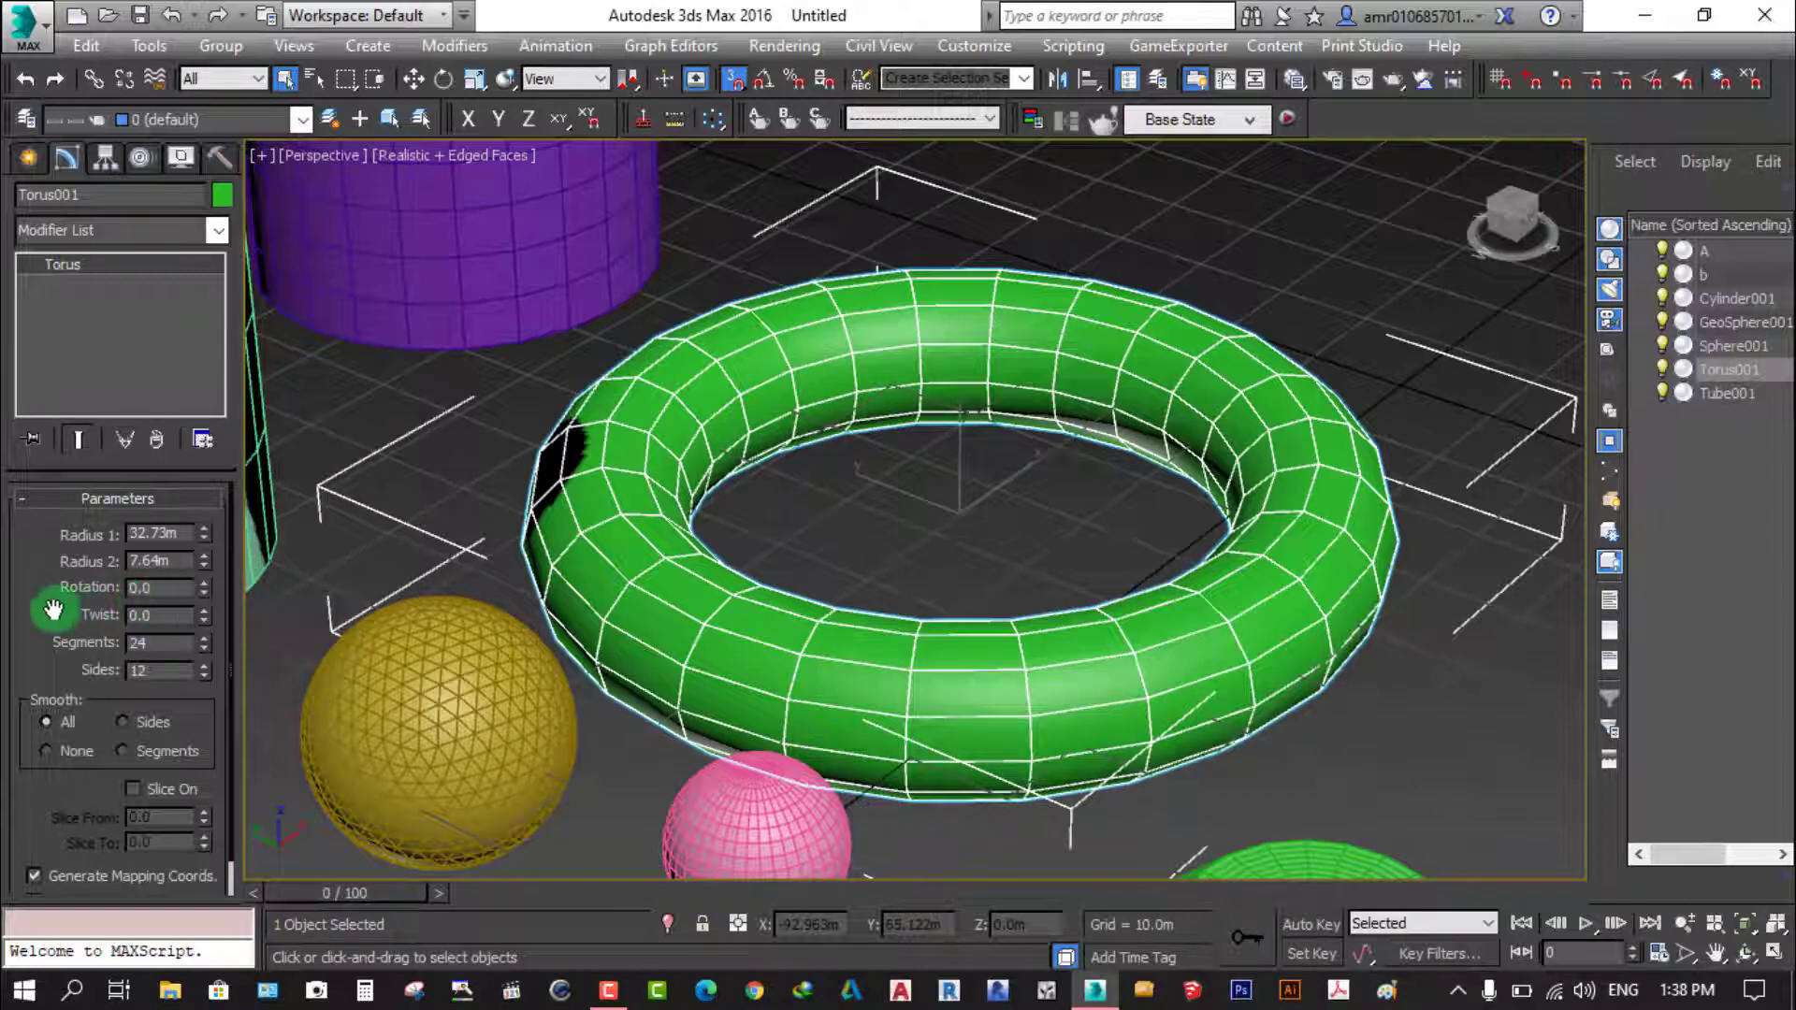
{"action": "mouse_move", "coordinate": [205, 591]}
{"action": "left_mouse_down"}
{"action": "mouse_move", "coordinate": [246, 449]}
{"action": "mouse_move", "coordinate": [264, 572]}
{"action": "left_mouse_up"}
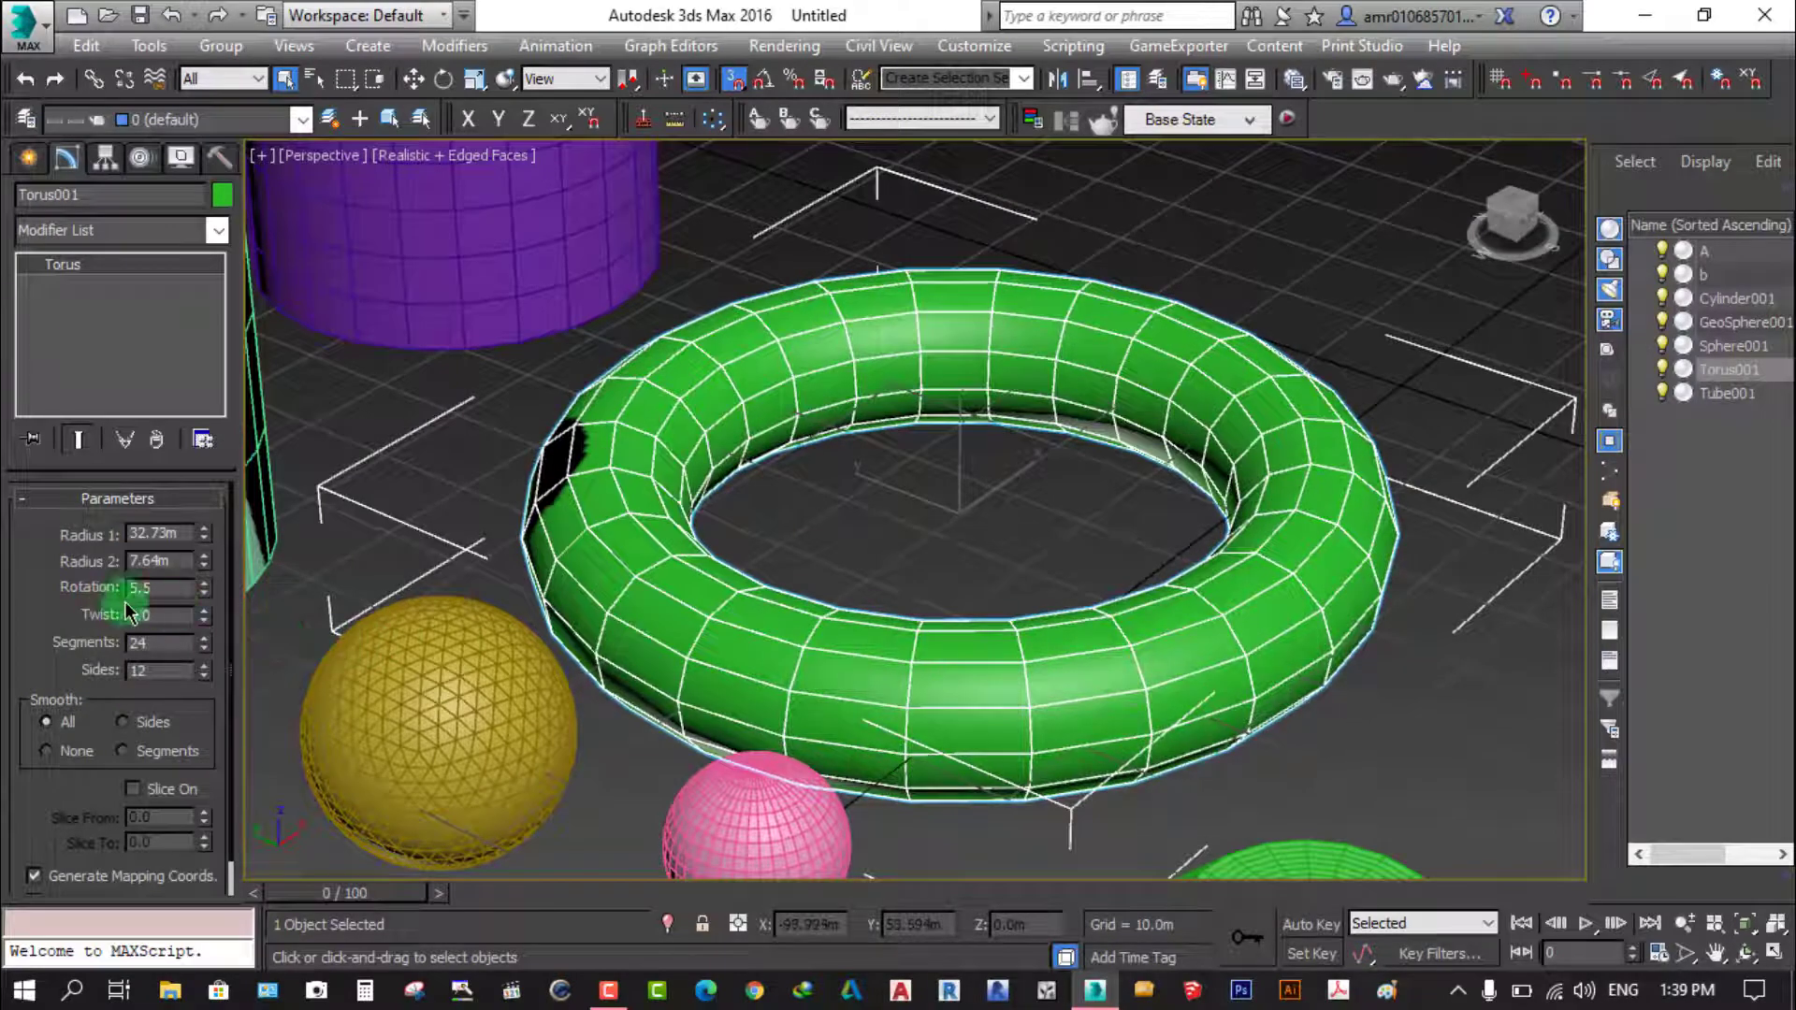
{"action": "left_click_drag", "start_coordinate": [204, 599], "coordinate": [206, 591]}
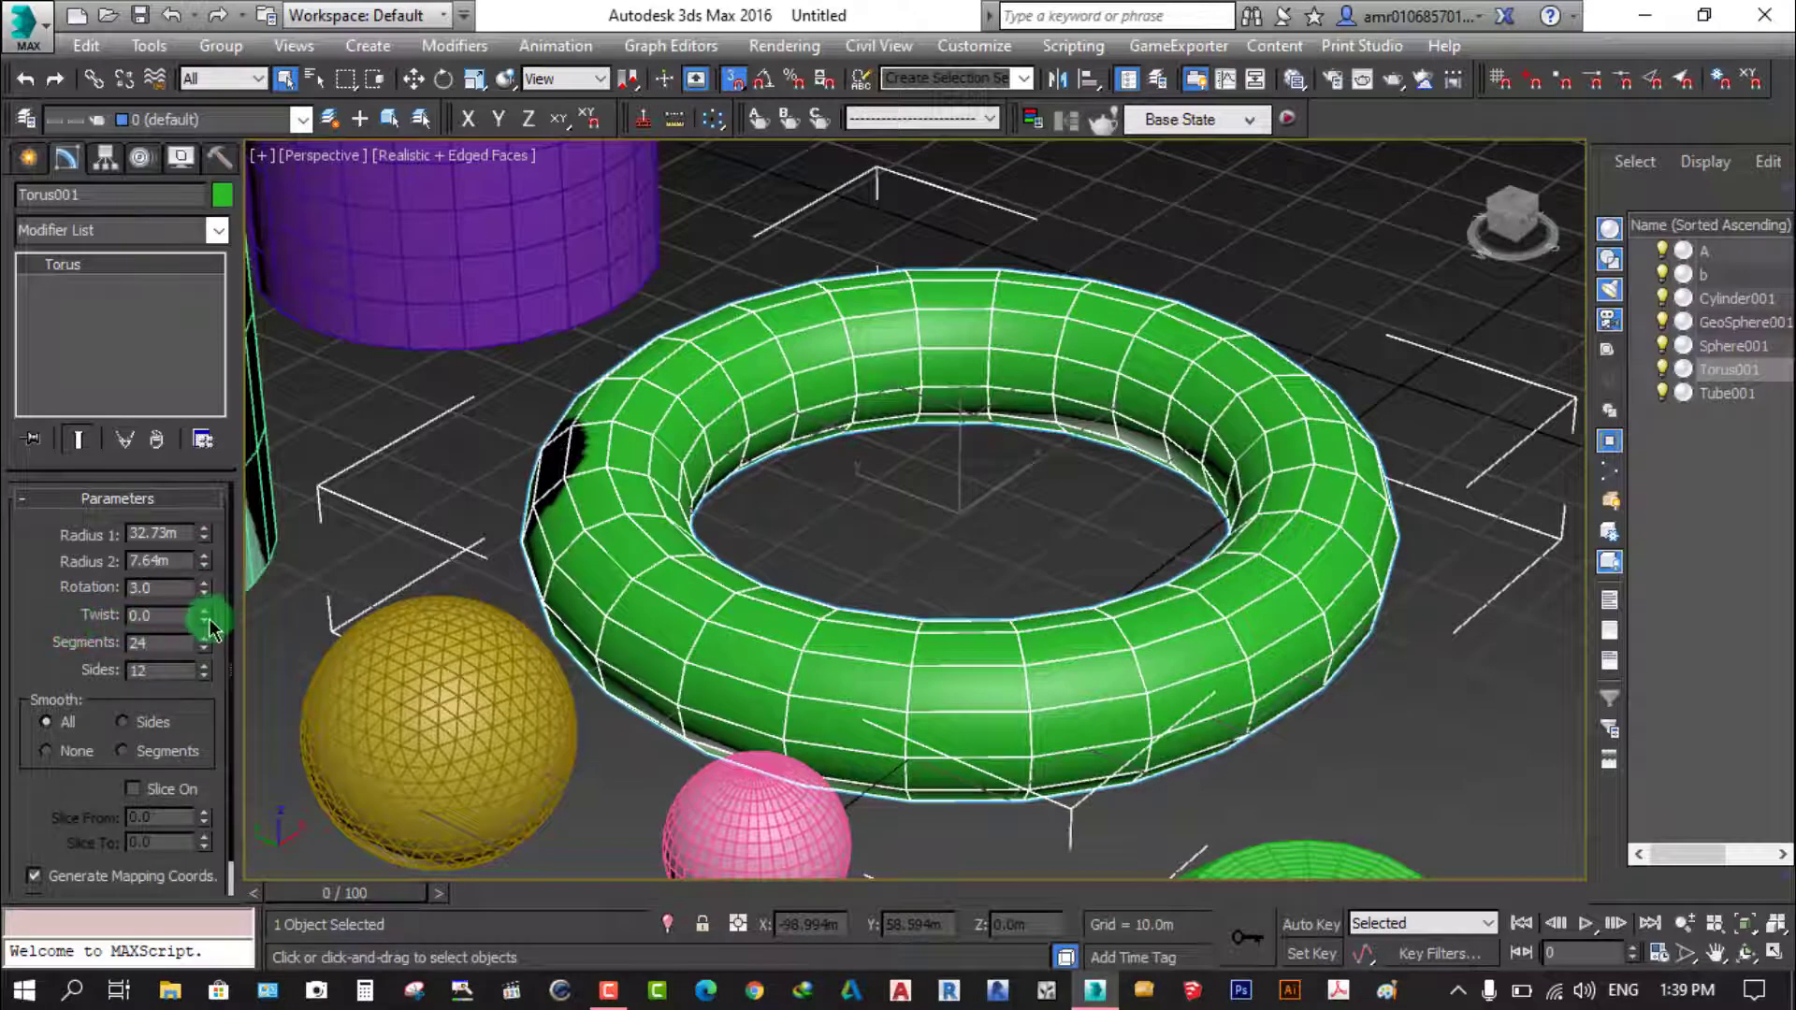
Twist the torus segments, trying values between 64.5 and 239.5
{"action": "left_click_drag", "start_coordinate": [204, 620], "coordinate": [260, 214]}
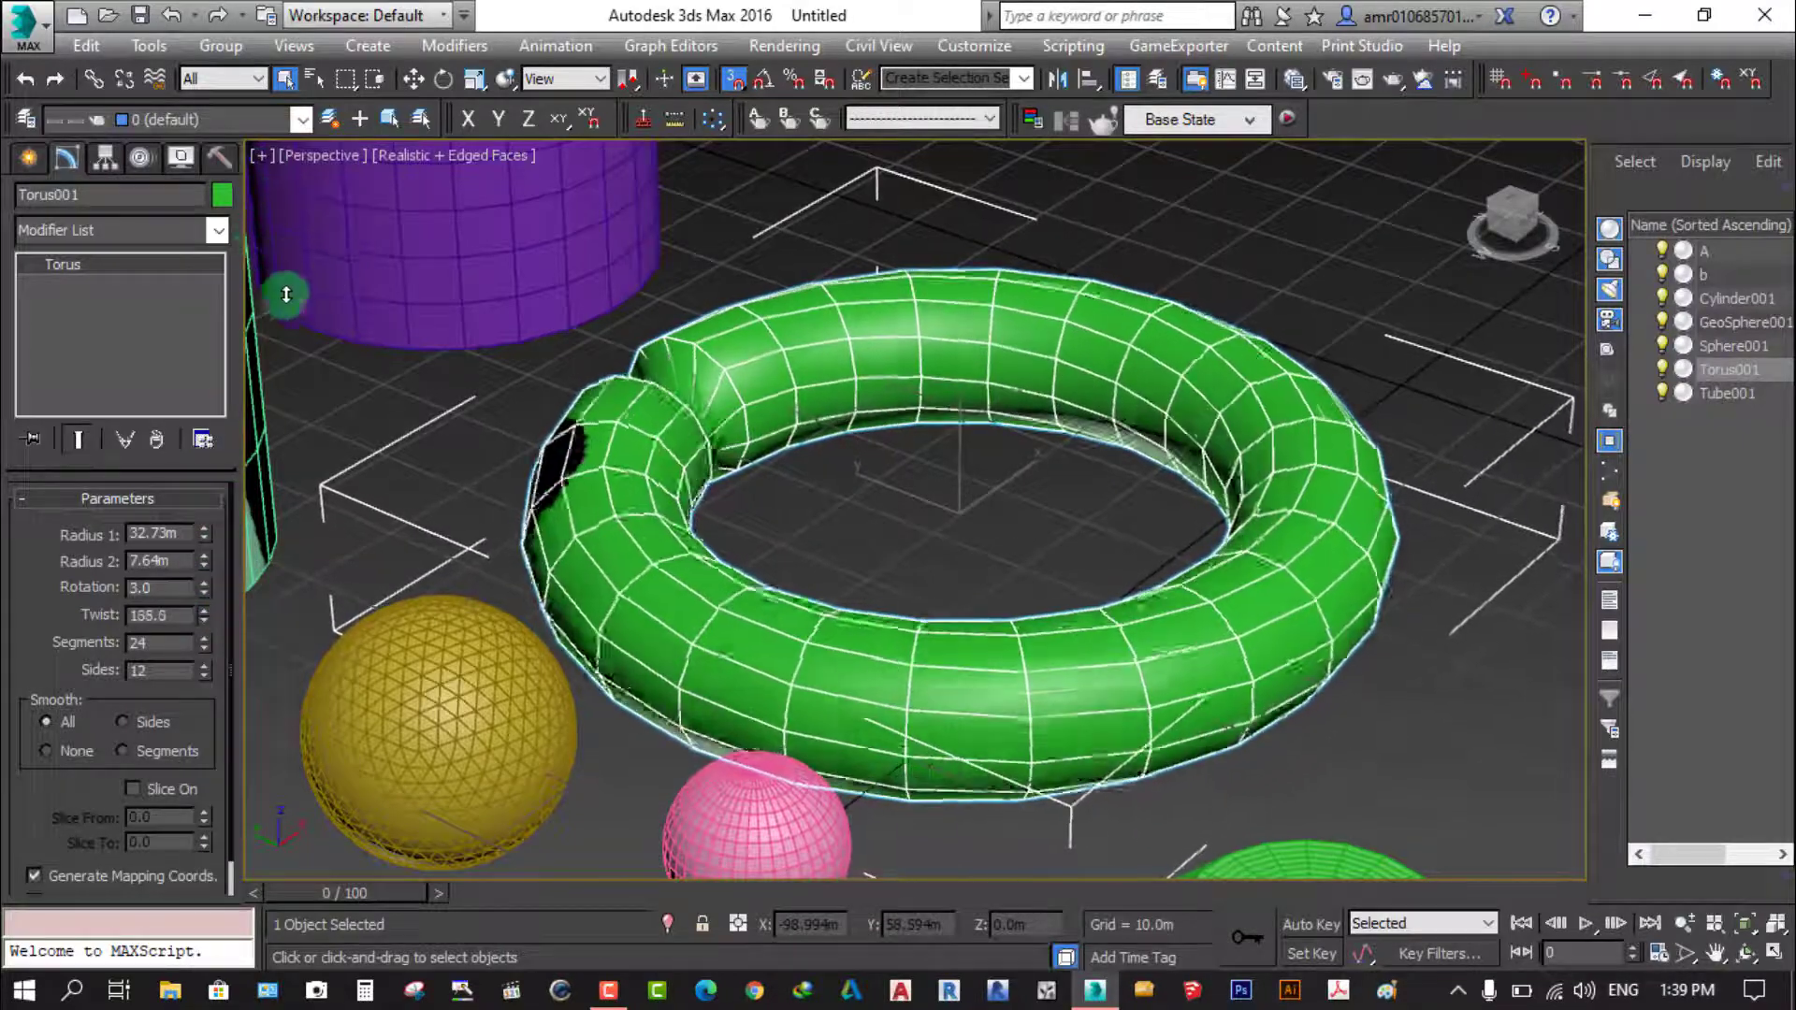
{"action": "left_click_drag", "start_coordinate": [260, 214], "coordinate": [978, 493]}
{"action": "scroll", "coordinate": [926, 618], "scroll_direction": "down", "scroll_amount": 5}
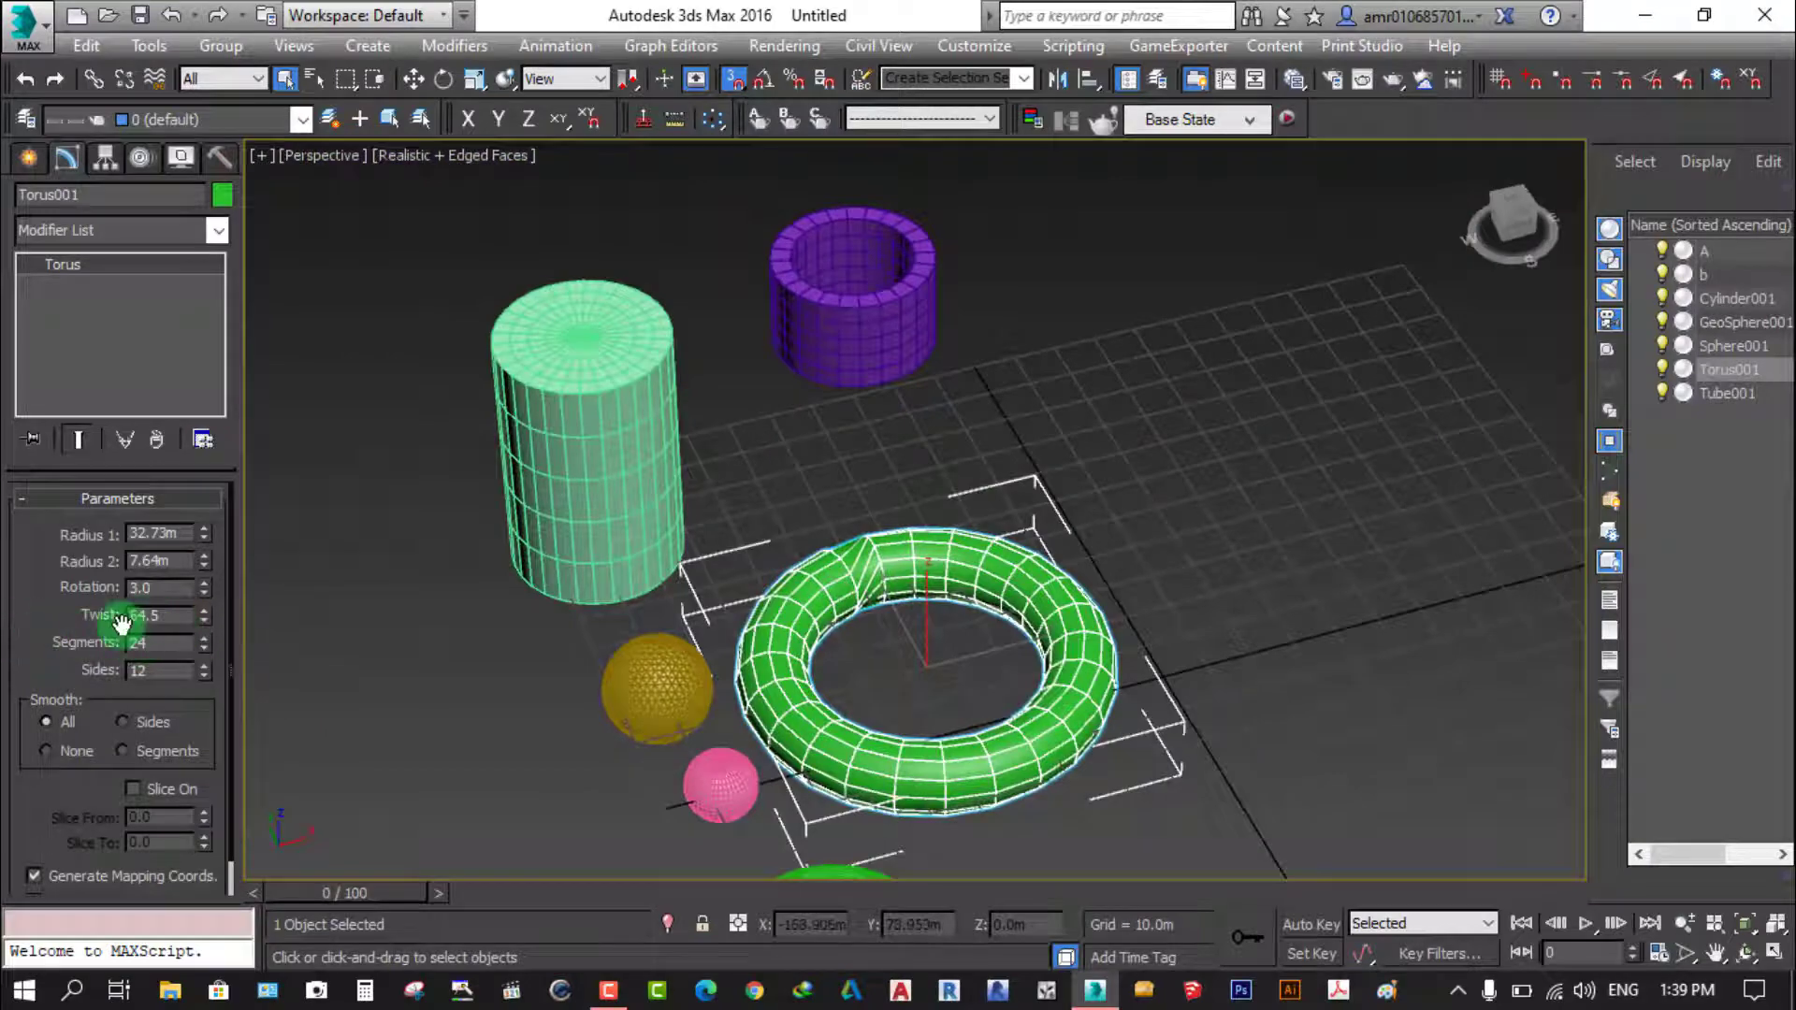
{"action": "scroll", "coordinate": [791, 633], "scroll_direction": "up", "scroll_amount": 3}
{"action": "left_click", "coordinate": [204, 613]}
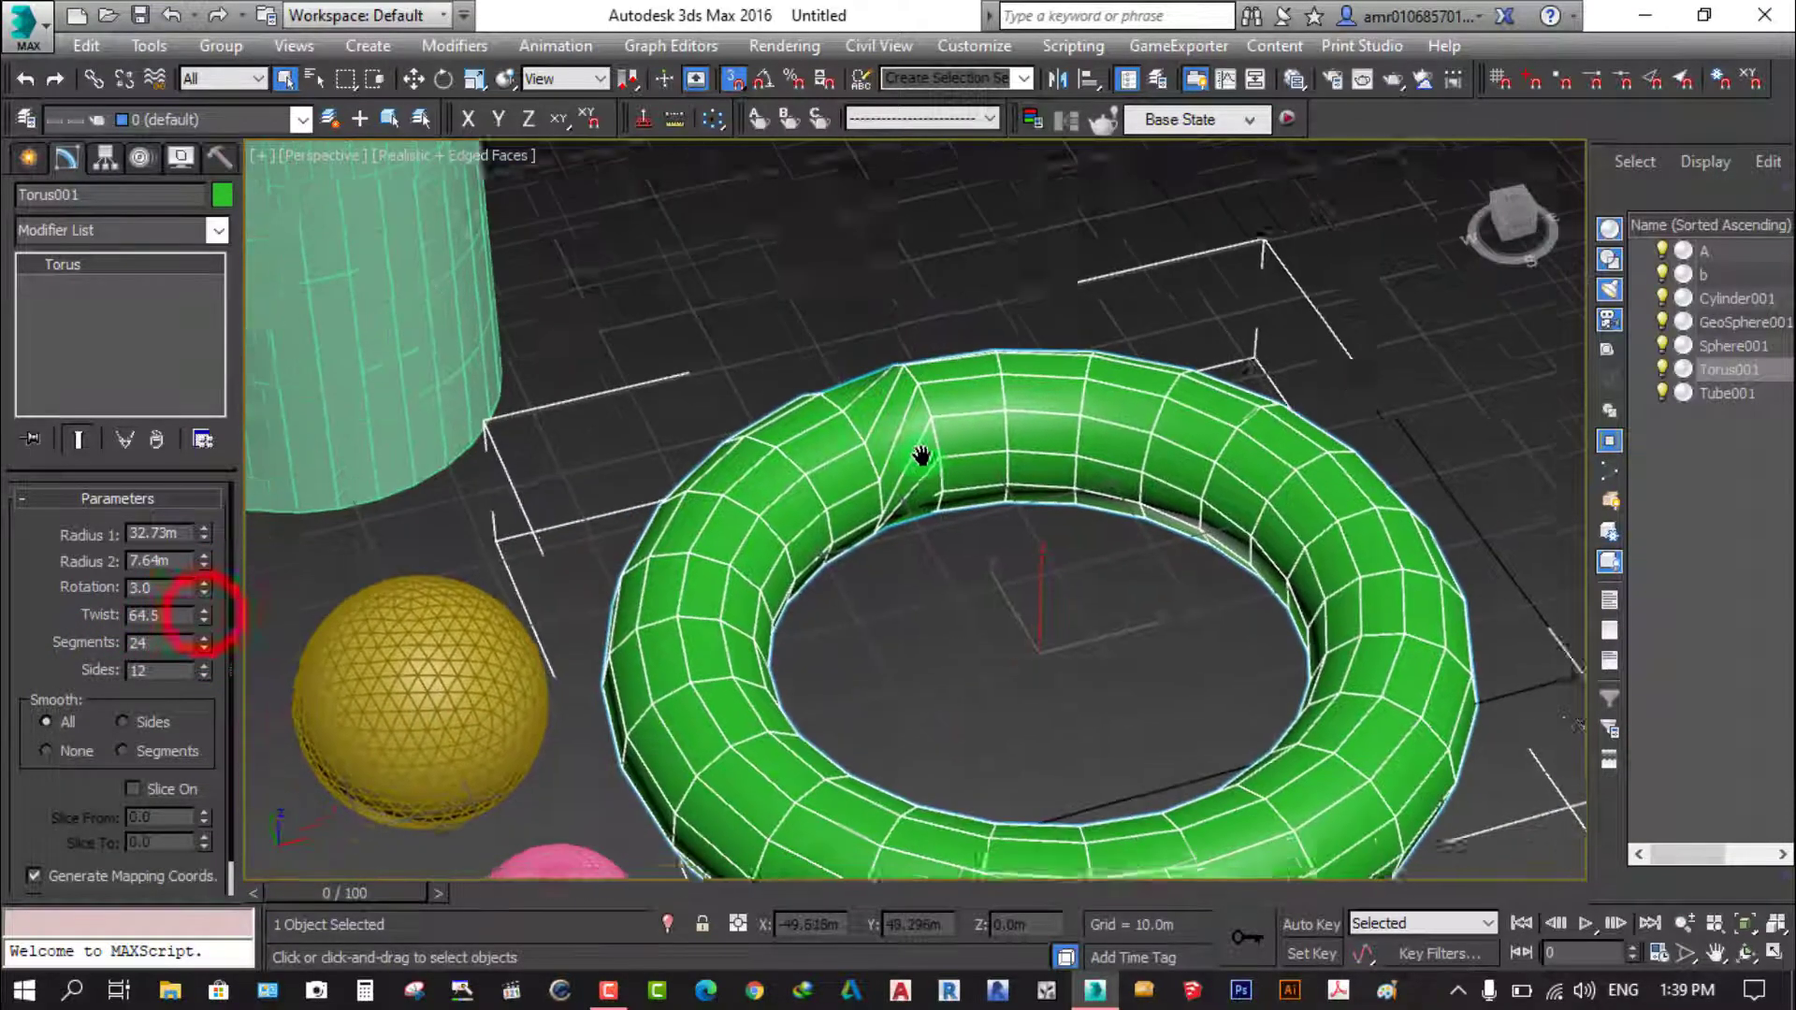
{"action": "left_click_drag", "start_coordinate": [204, 617], "coordinate": [302, 152]}
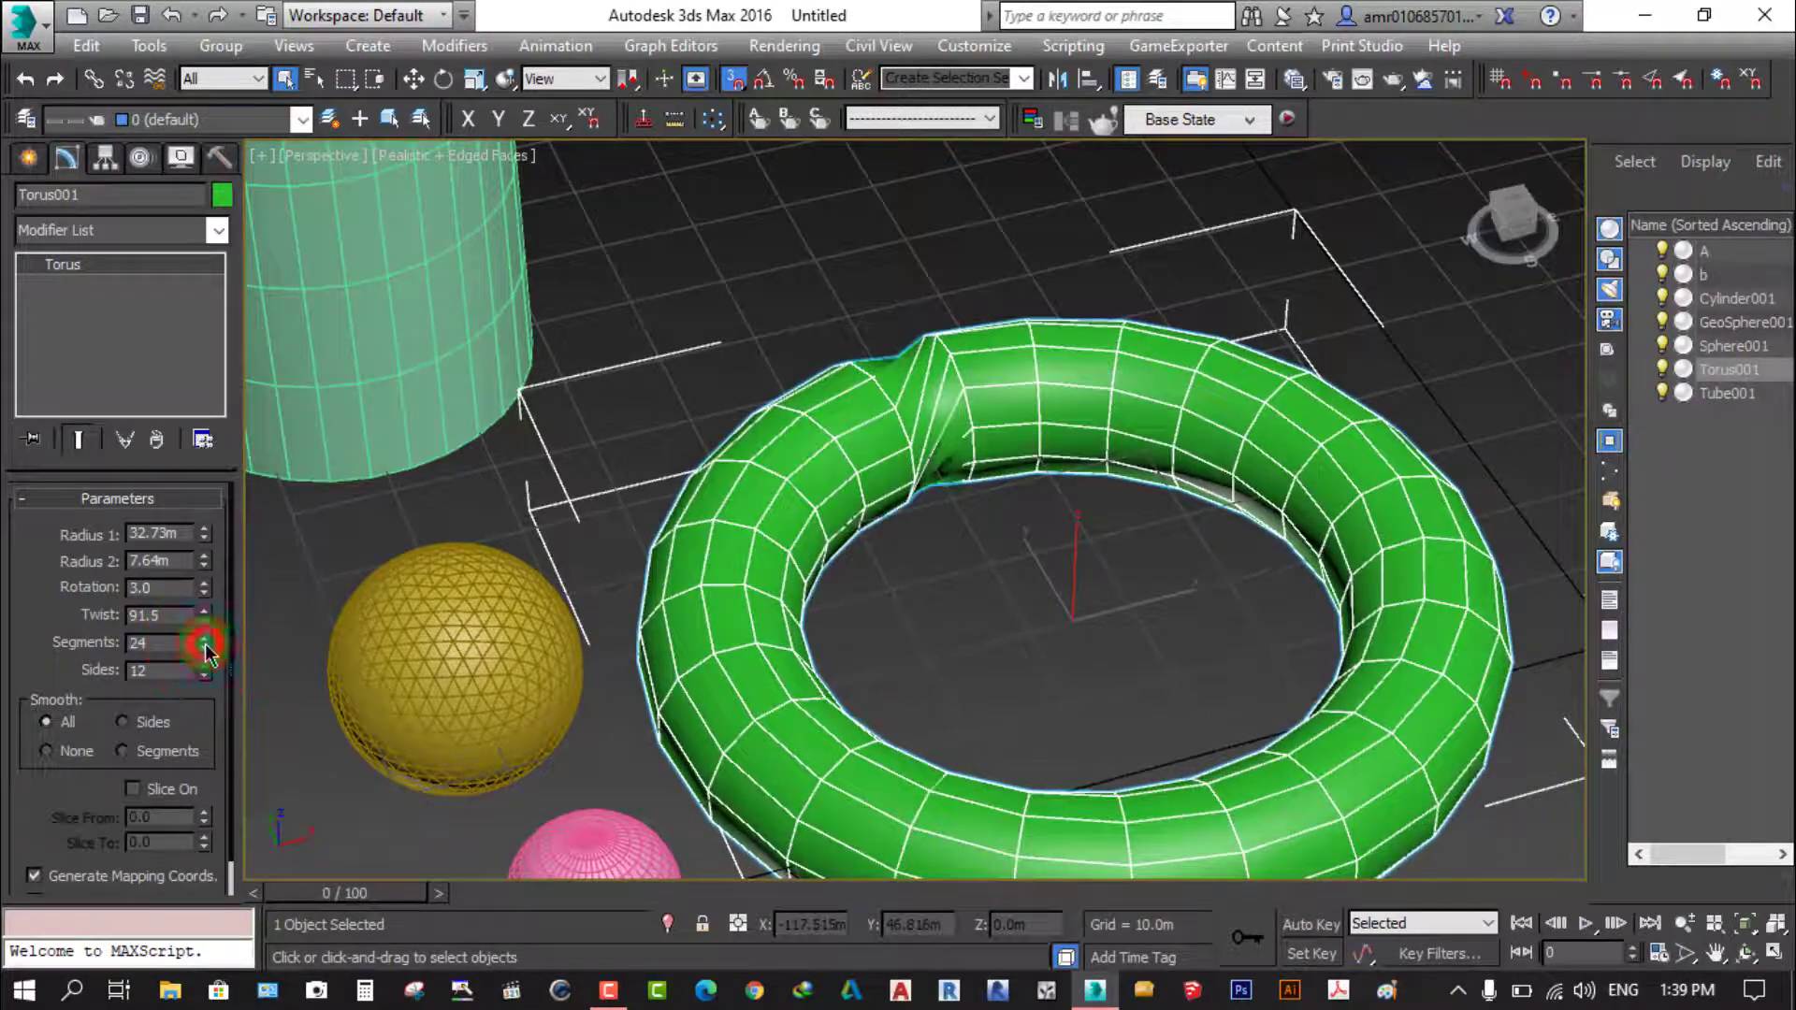
{"action": "mouse_move", "coordinate": [302, 153]}
{"action": "left_mouse_down"}
{"action": "mouse_move", "coordinate": [210, 625]}
{"action": "mouse_move", "coordinate": [228, 692]}
{"action": "mouse_move", "coordinate": [246, 663]}
{"action": "mouse_move", "coordinate": [200, 593]}
{"action": "mouse_move", "coordinate": [251, 293]}
{"action": "mouse_move", "coordinate": [289, 602]}
{"action": "mouse_move", "coordinate": [300, 497]}
{"action": "mouse_move", "coordinate": [330, 490]}
{"action": "mouse_move", "coordinate": [329, 417]}
{"action": "mouse_move", "coordinate": [289, 541]}
{"action": "mouse_move", "coordinate": [293, 632]}
{"action": "left_mouse_up"}
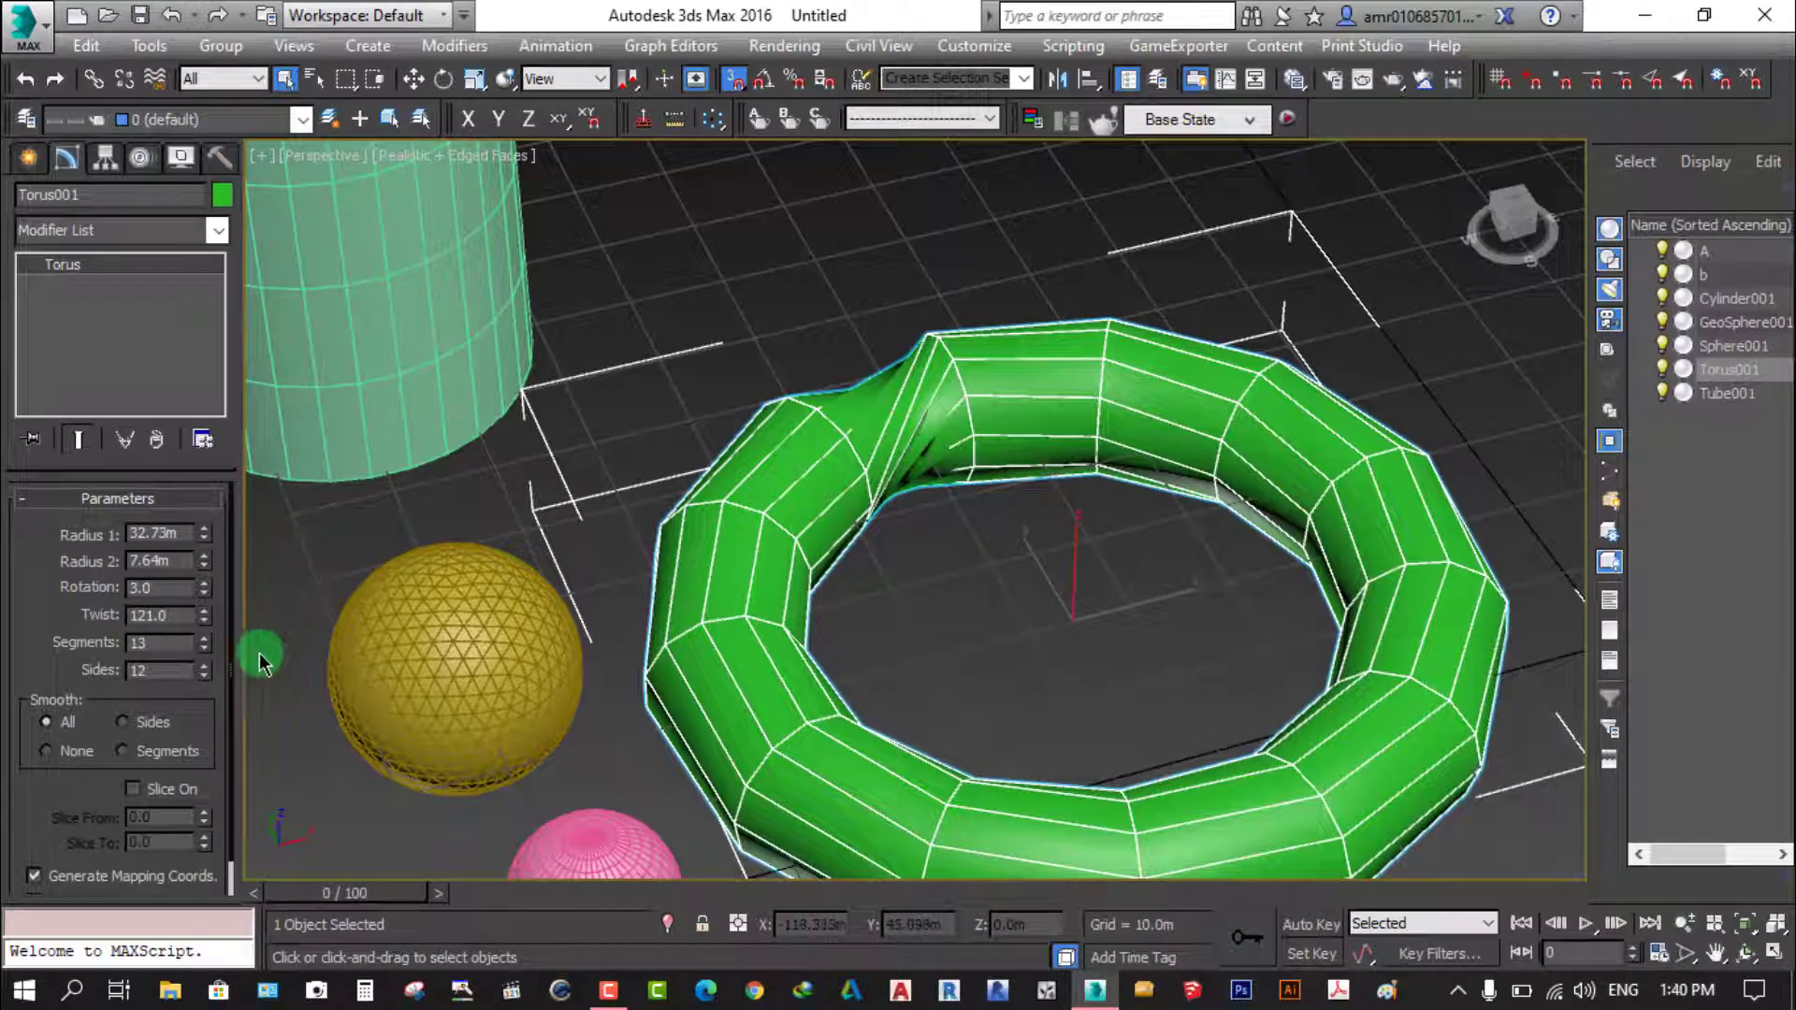
Give the torus 22 sides, ending with twist 121 and 13 segments
{"action": "scroll", "coordinate": [970, 621], "scroll_direction": "down", "scroll_amount": 4}
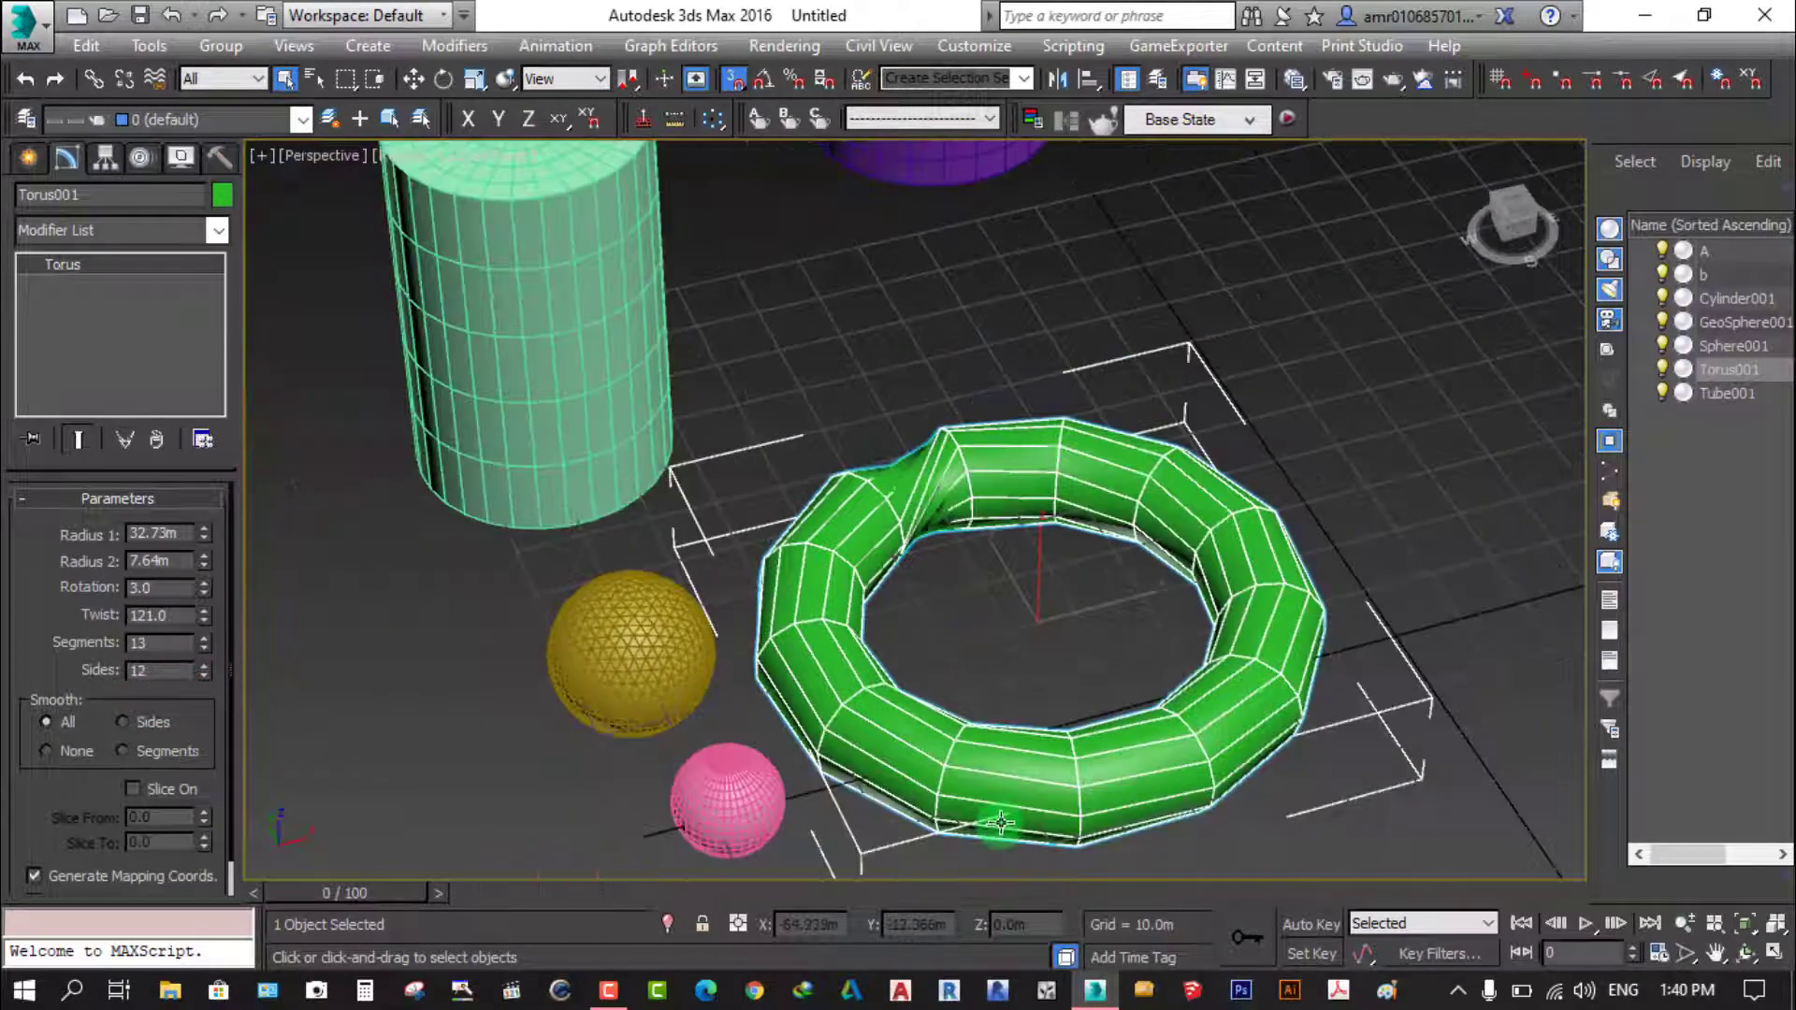
{"action": "scroll", "coordinate": [1000, 822], "scroll_direction": "up", "scroll_amount": 3}
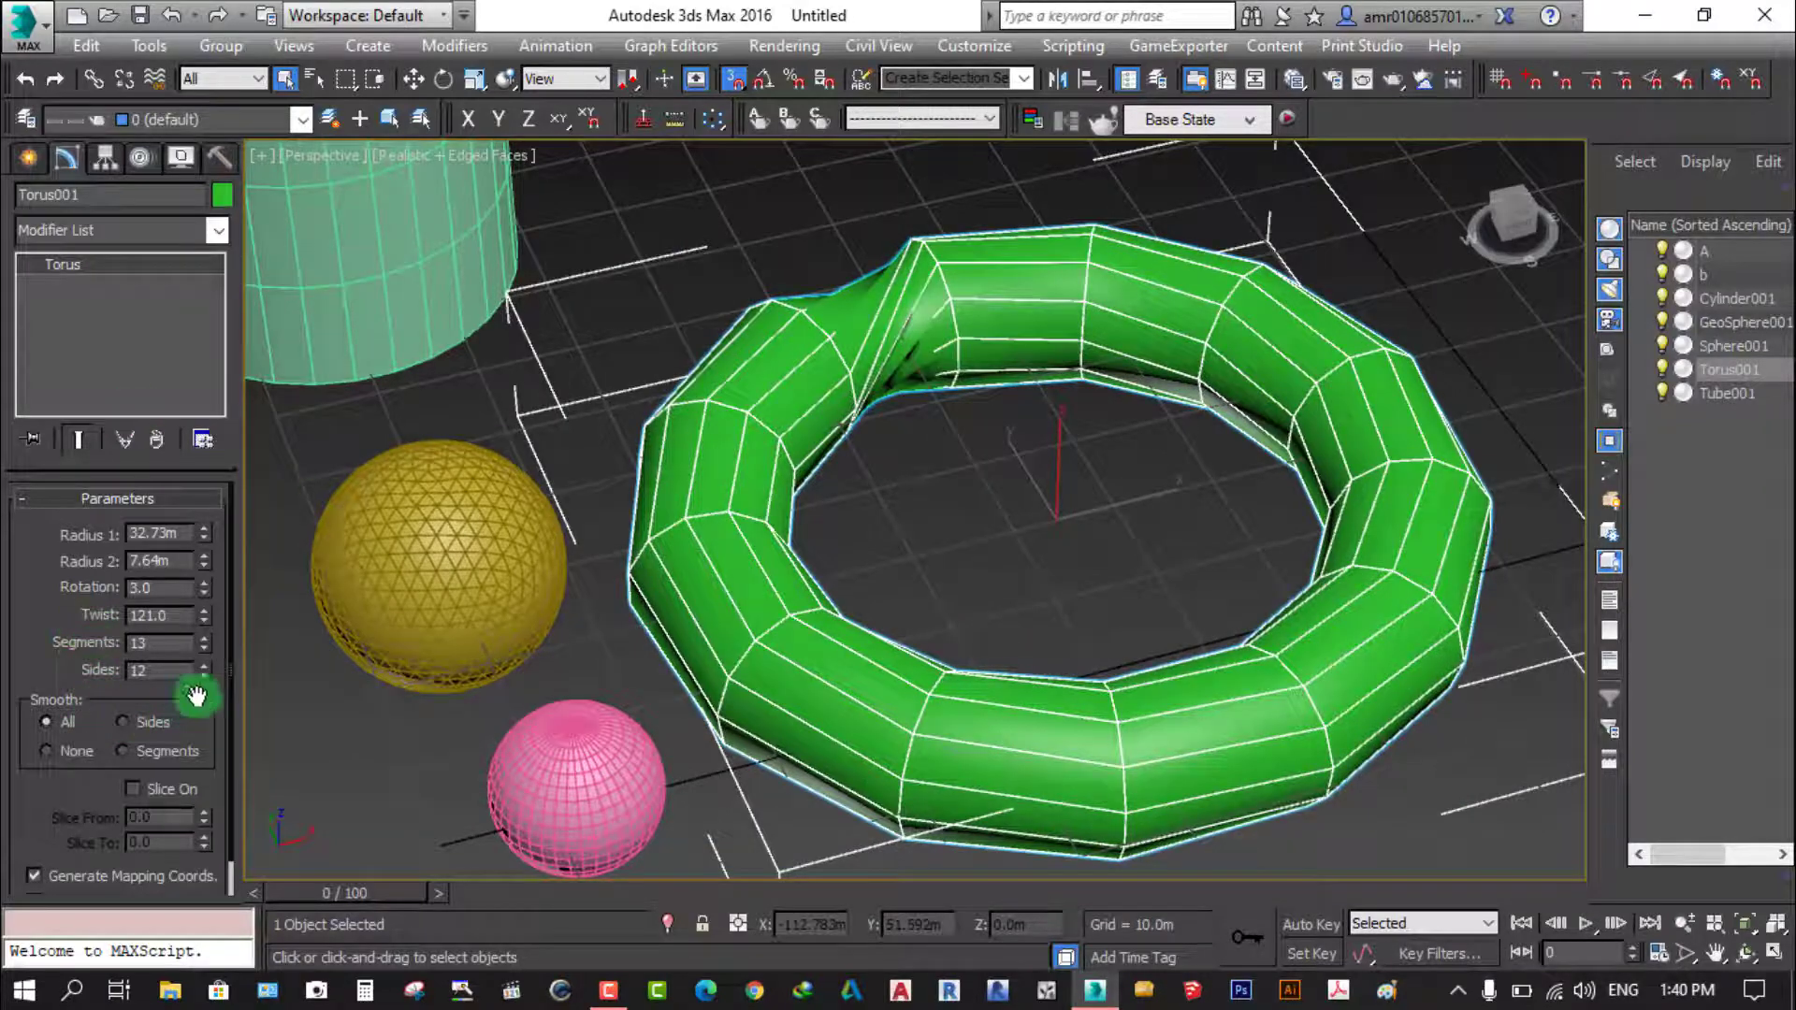
{"action": "left_click_drag", "start_coordinate": [202, 681], "coordinate": [207, 666]}
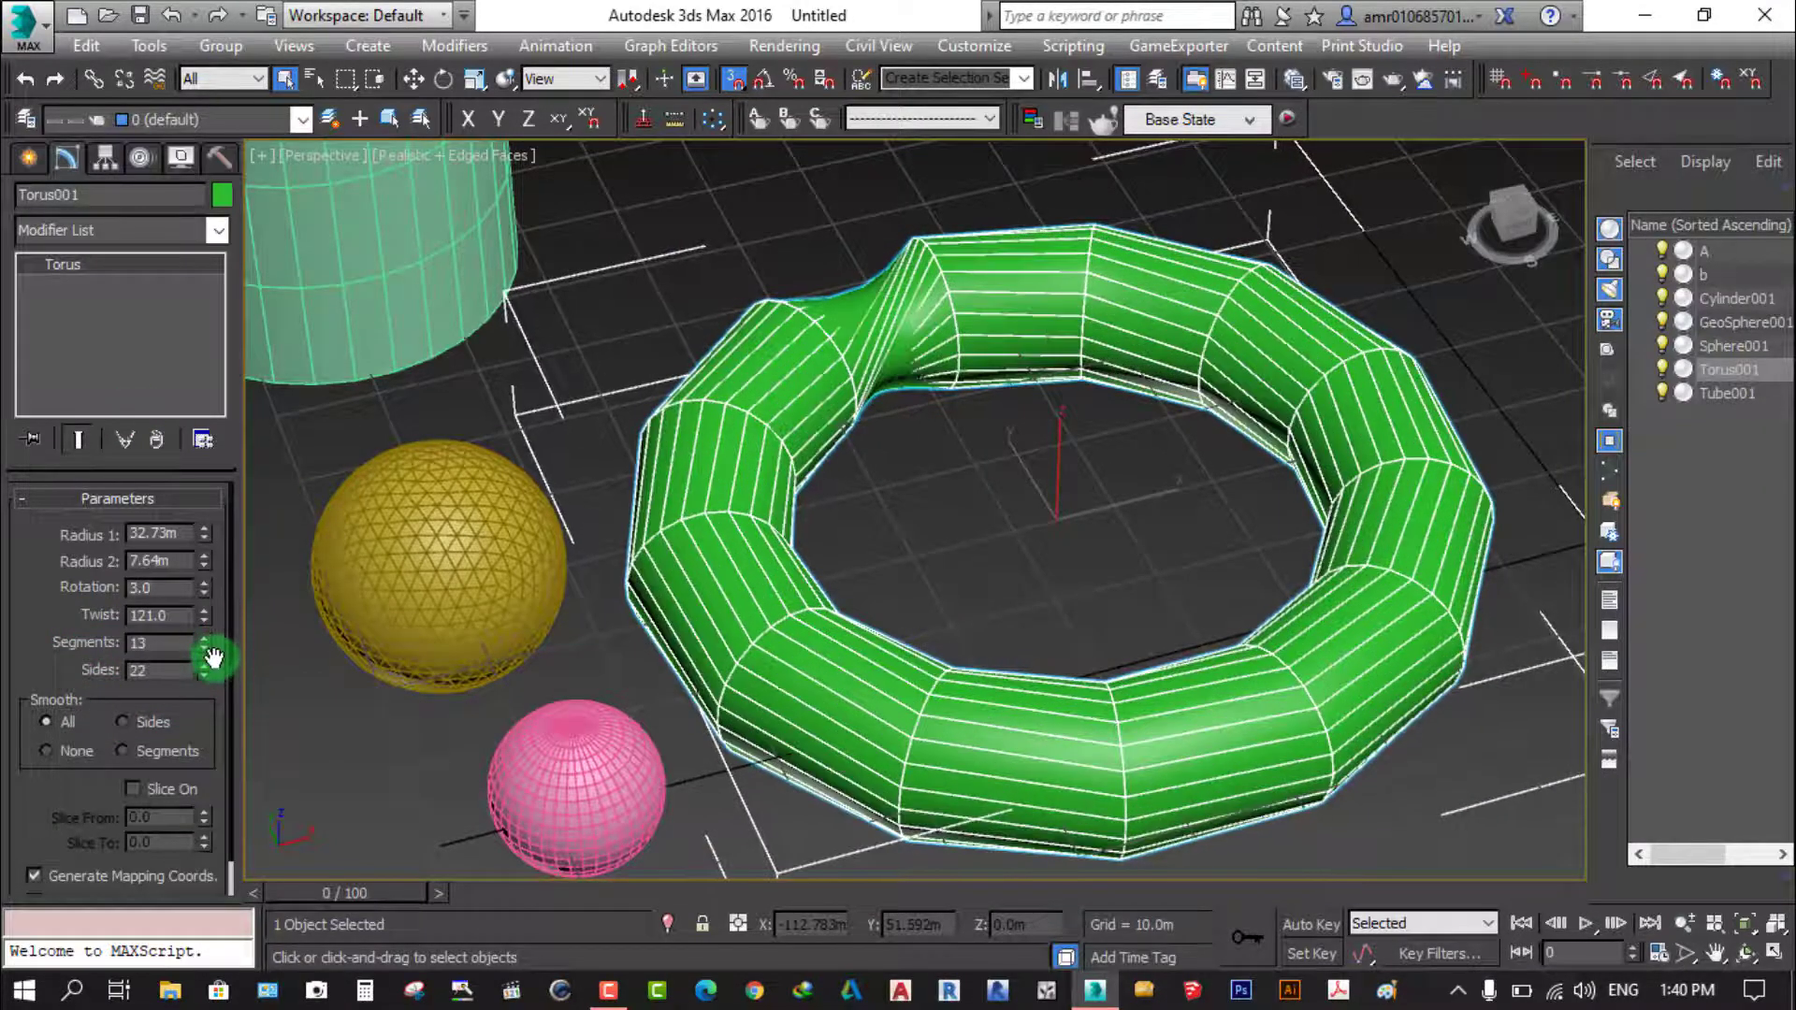
{"action": "left_click_drag", "start_coordinate": [96, 727], "coordinate": [128, 621]}
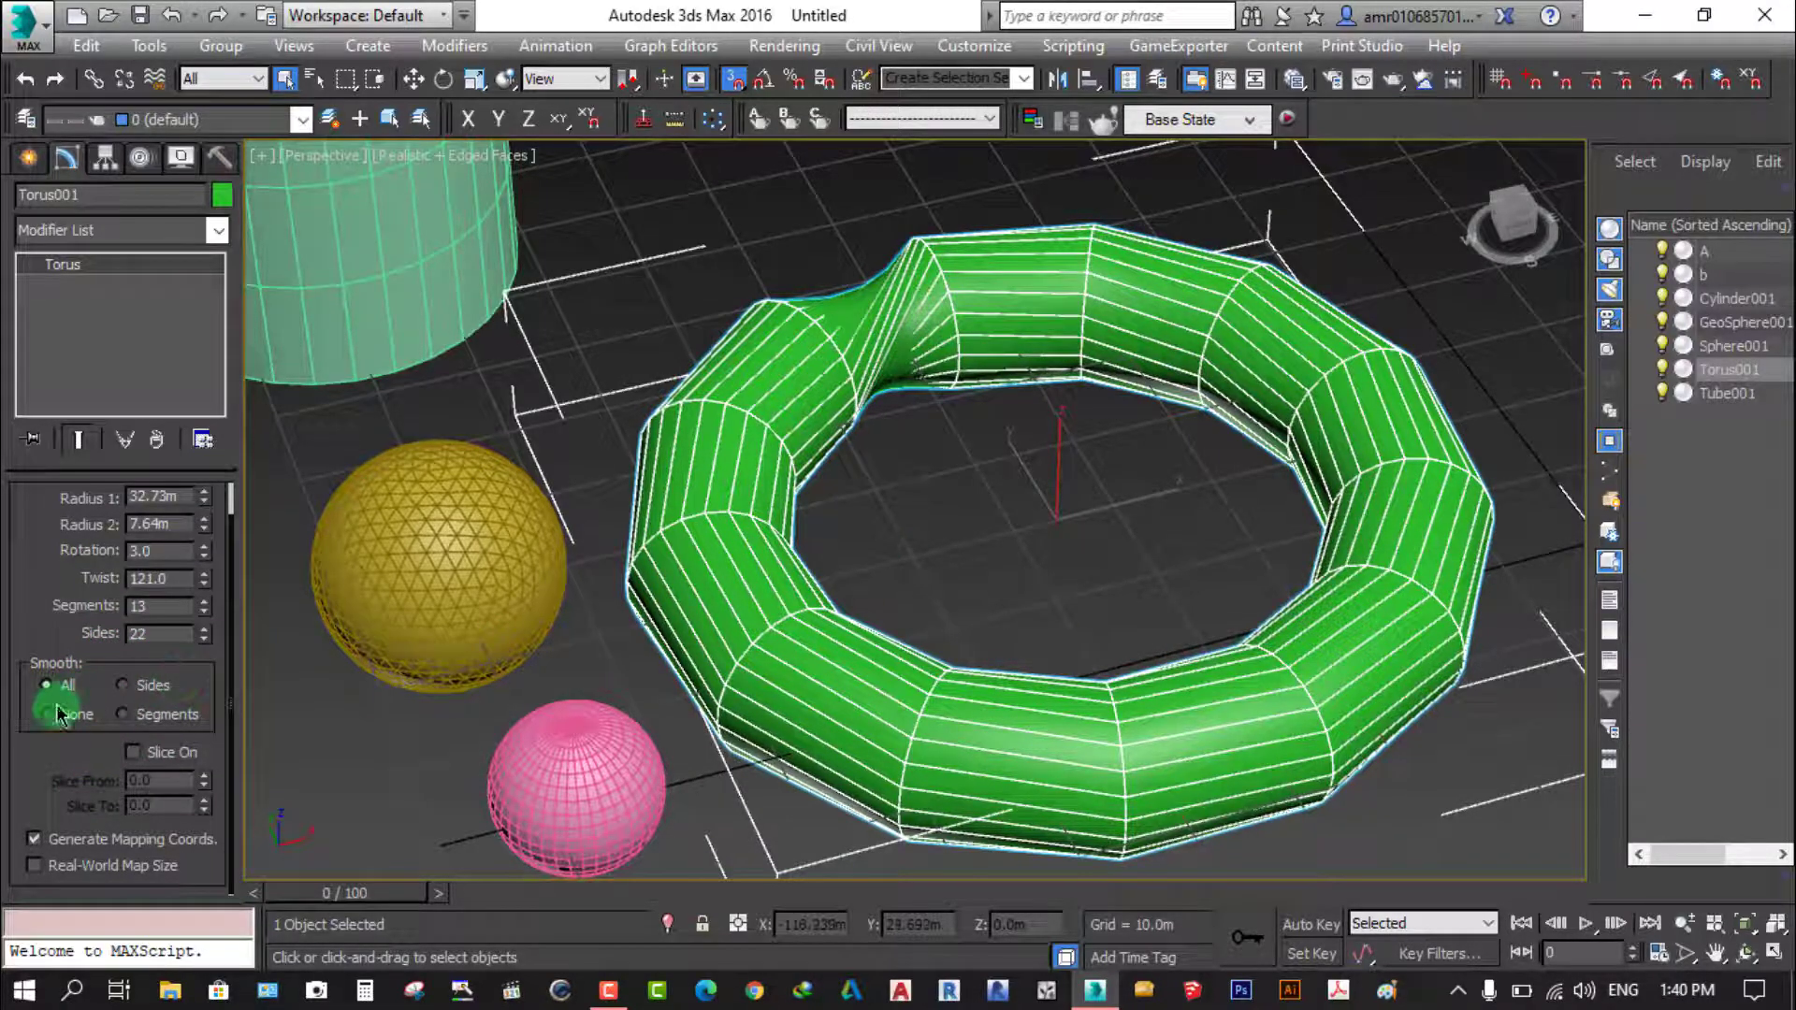
Reset the torus twist to 0.0 and raise its segments to 23
{"action": "left_click", "coordinate": [204, 586]}
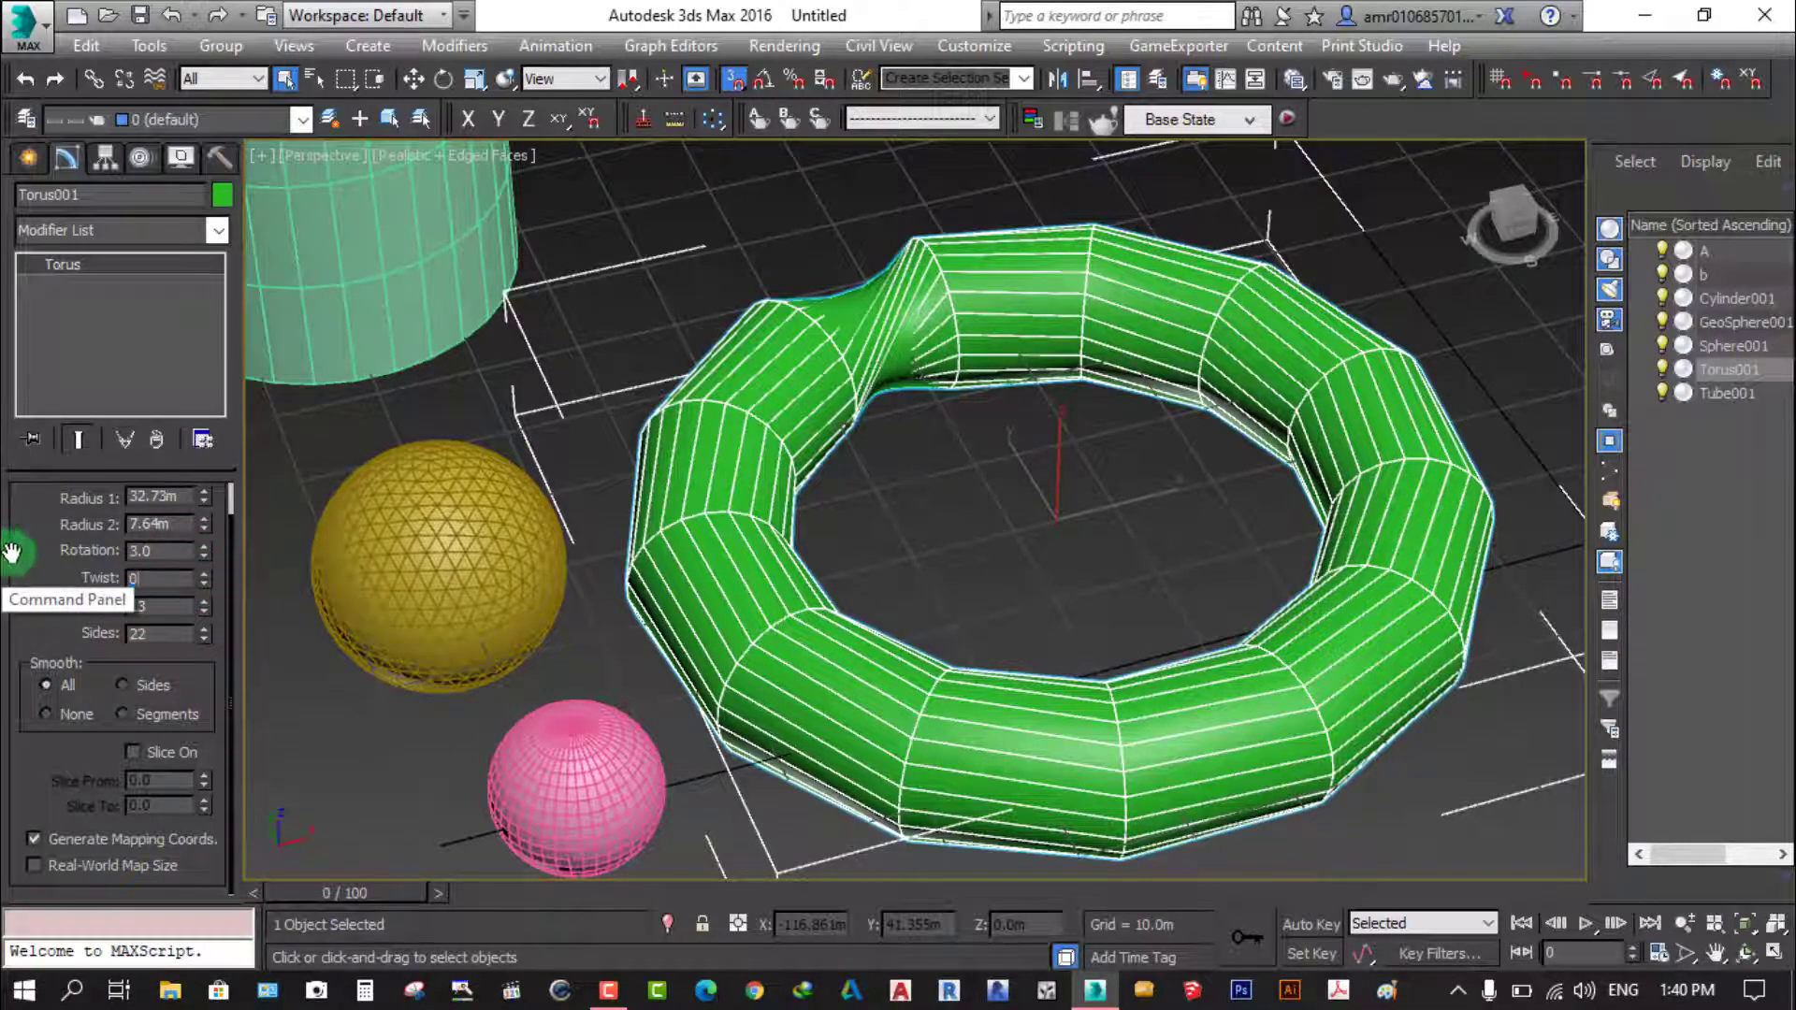
{"action": "key", "text": "Return"}
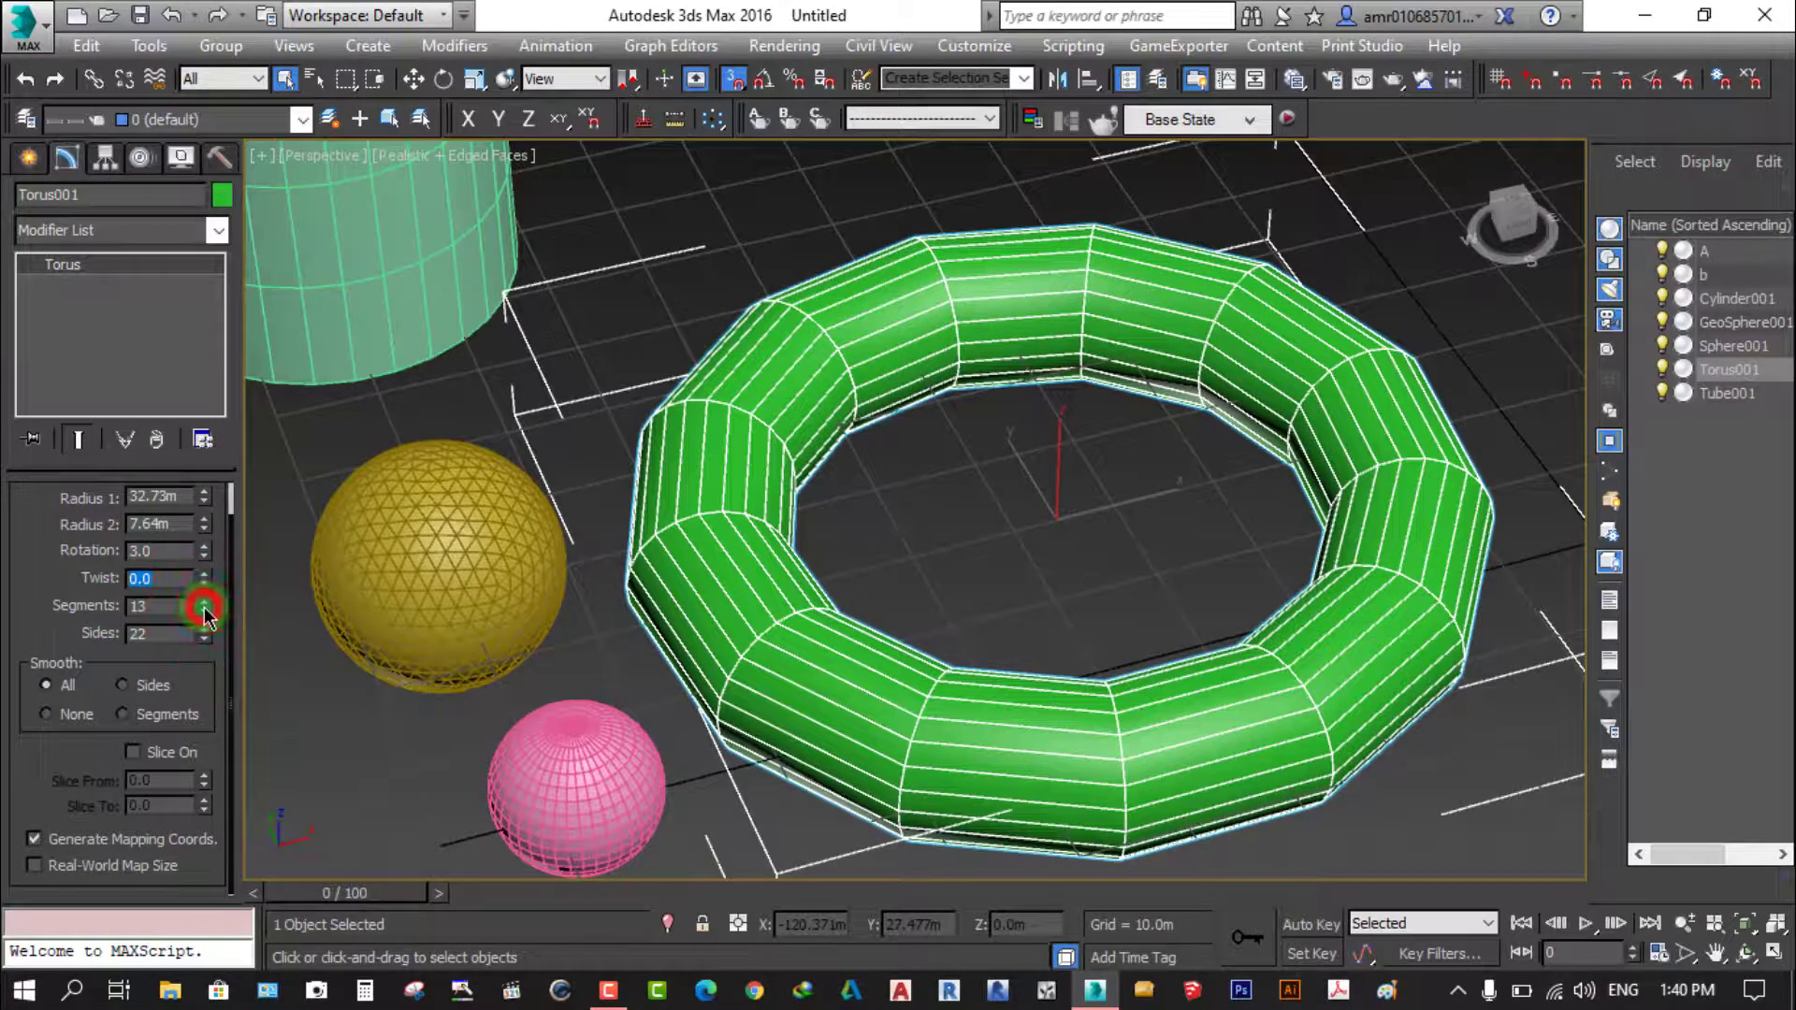
{"action": "mouse_move", "coordinate": [211, 613]}
{"action": "left_mouse_down"}
{"action": "mouse_move", "coordinate": [233, 519]}
{"action": "mouse_move", "coordinate": [241, 601]}
{"action": "left_mouse_up"}
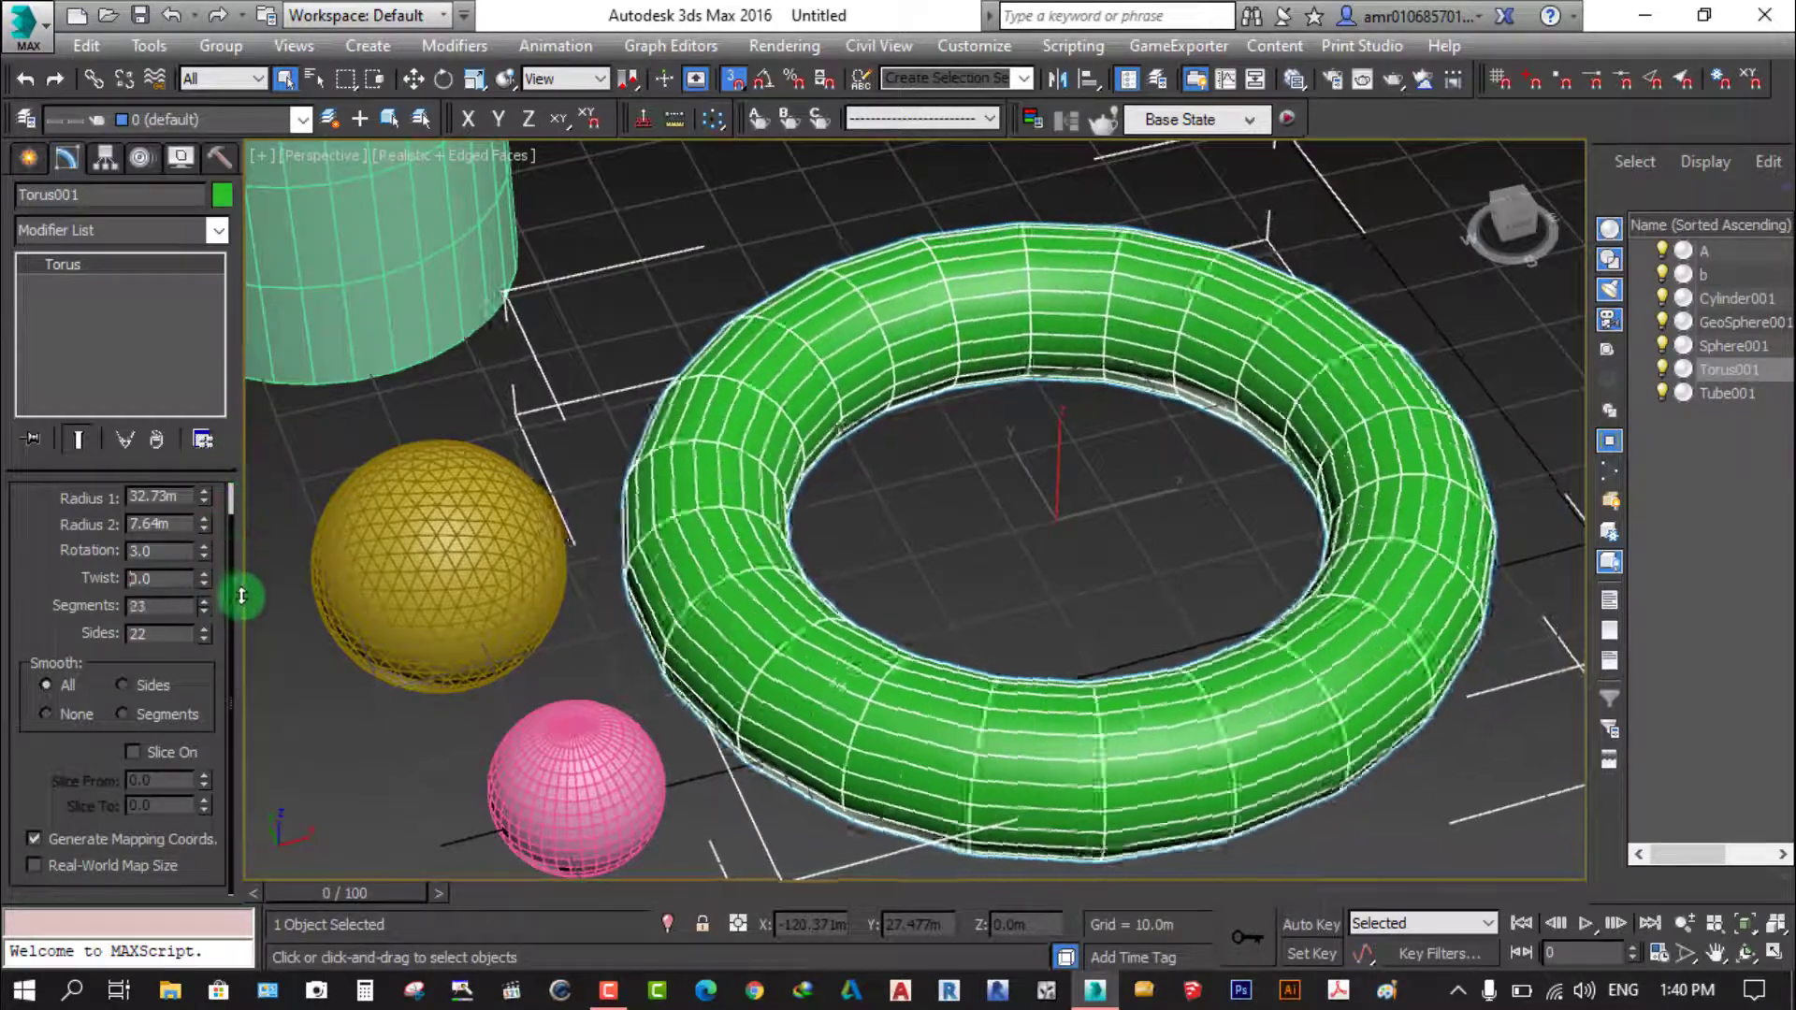
{"action": "left_click", "coordinate": [62, 711]}
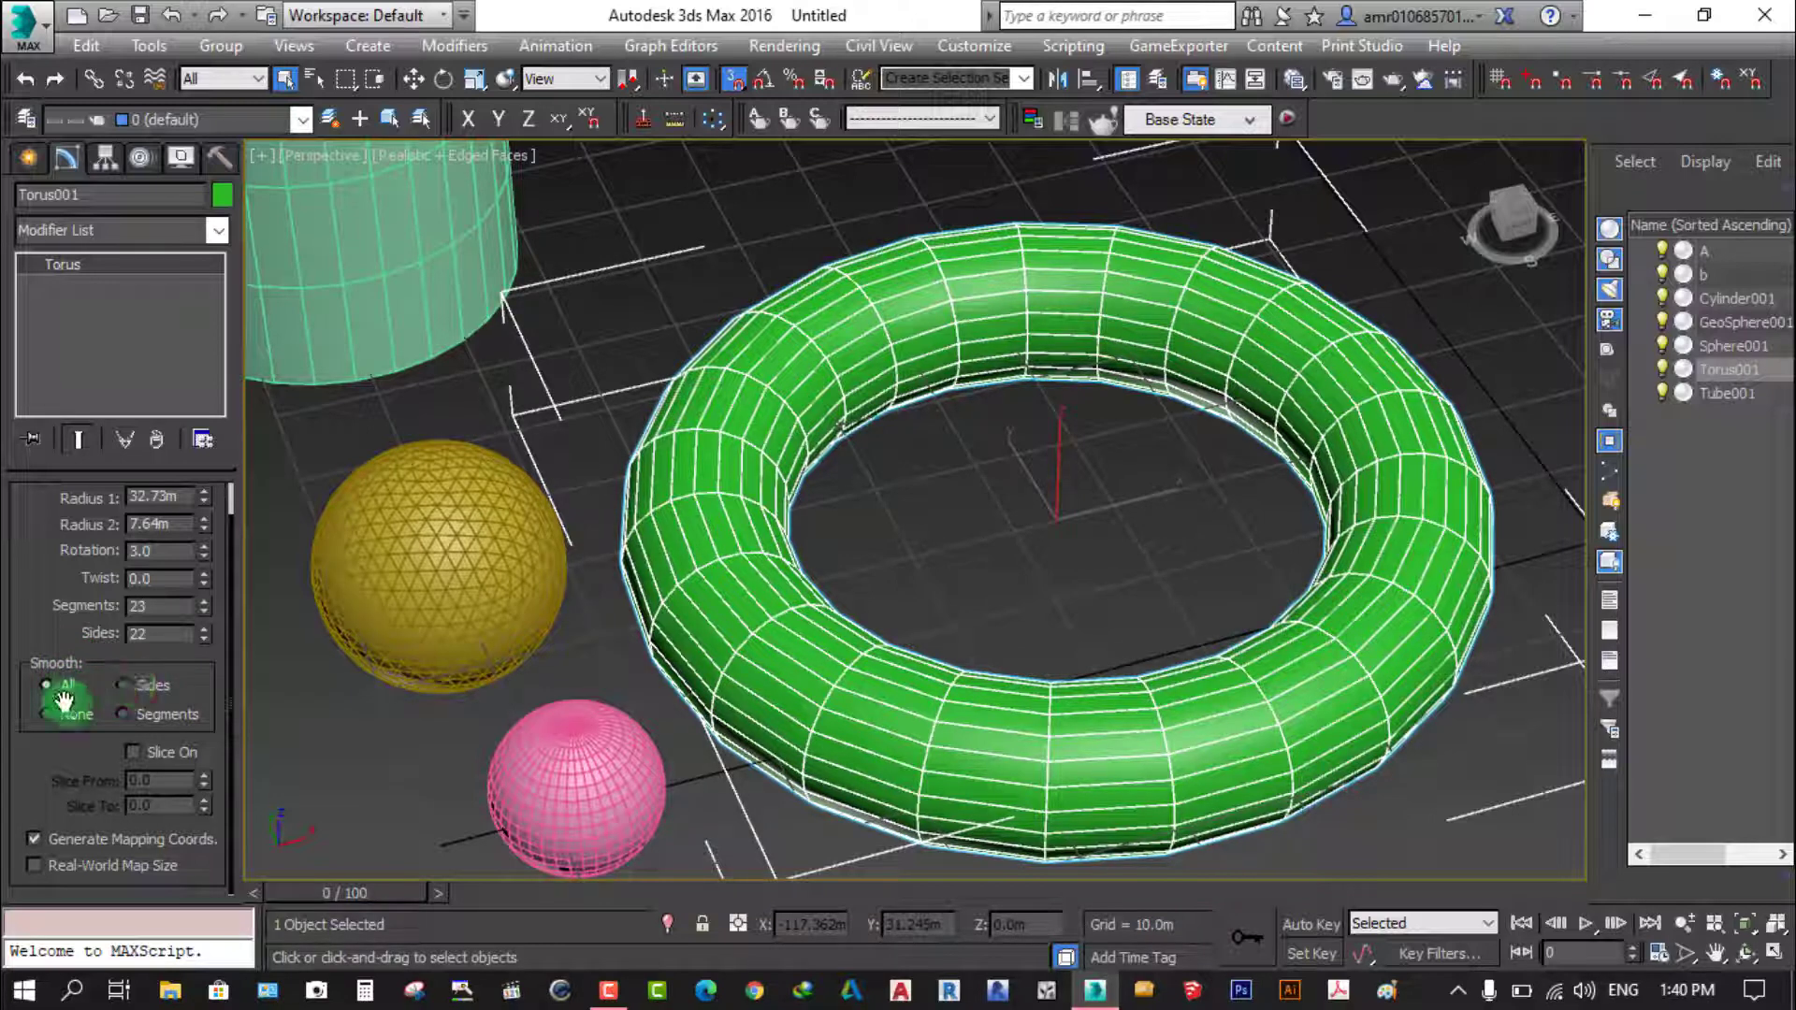
Try Sides and Segments smoothing on the torus, then restore full smoothing
{"action": "left_click", "coordinate": [121, 696]}
{"action": "left_click", "coordinate": [121, 716]}
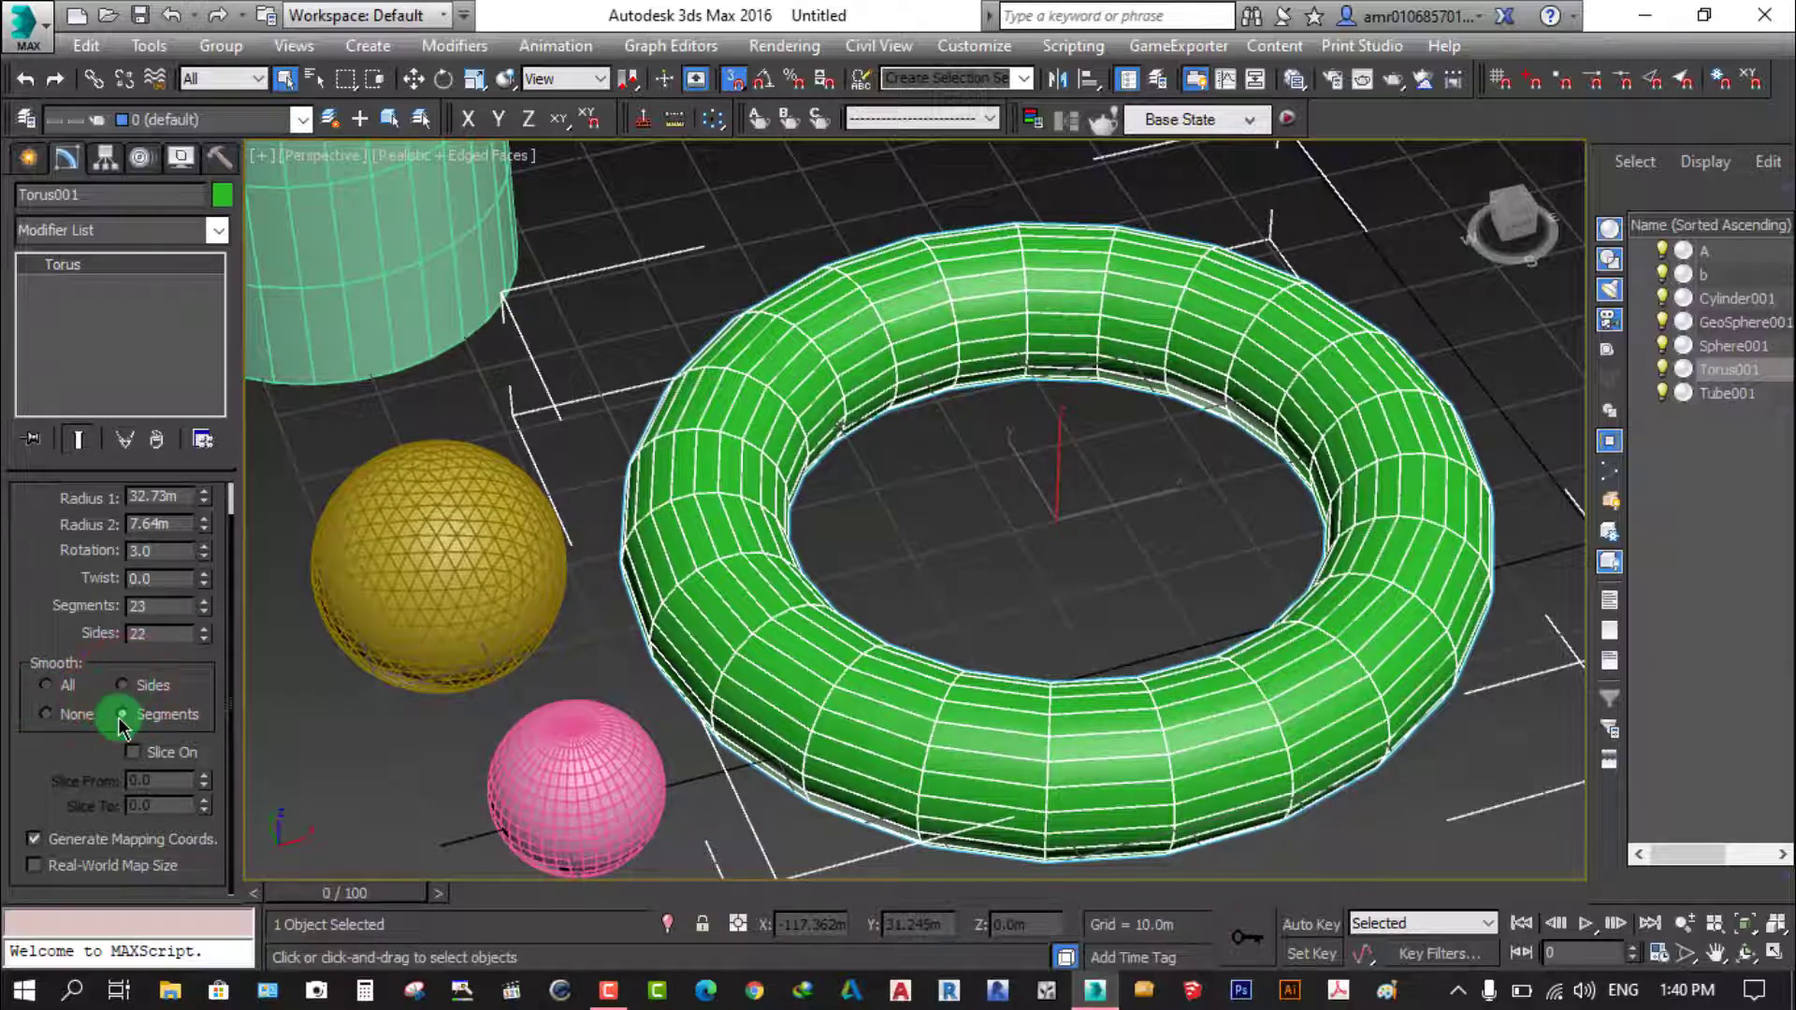
{"action": "left_click", "coordinate": [58, 693]}
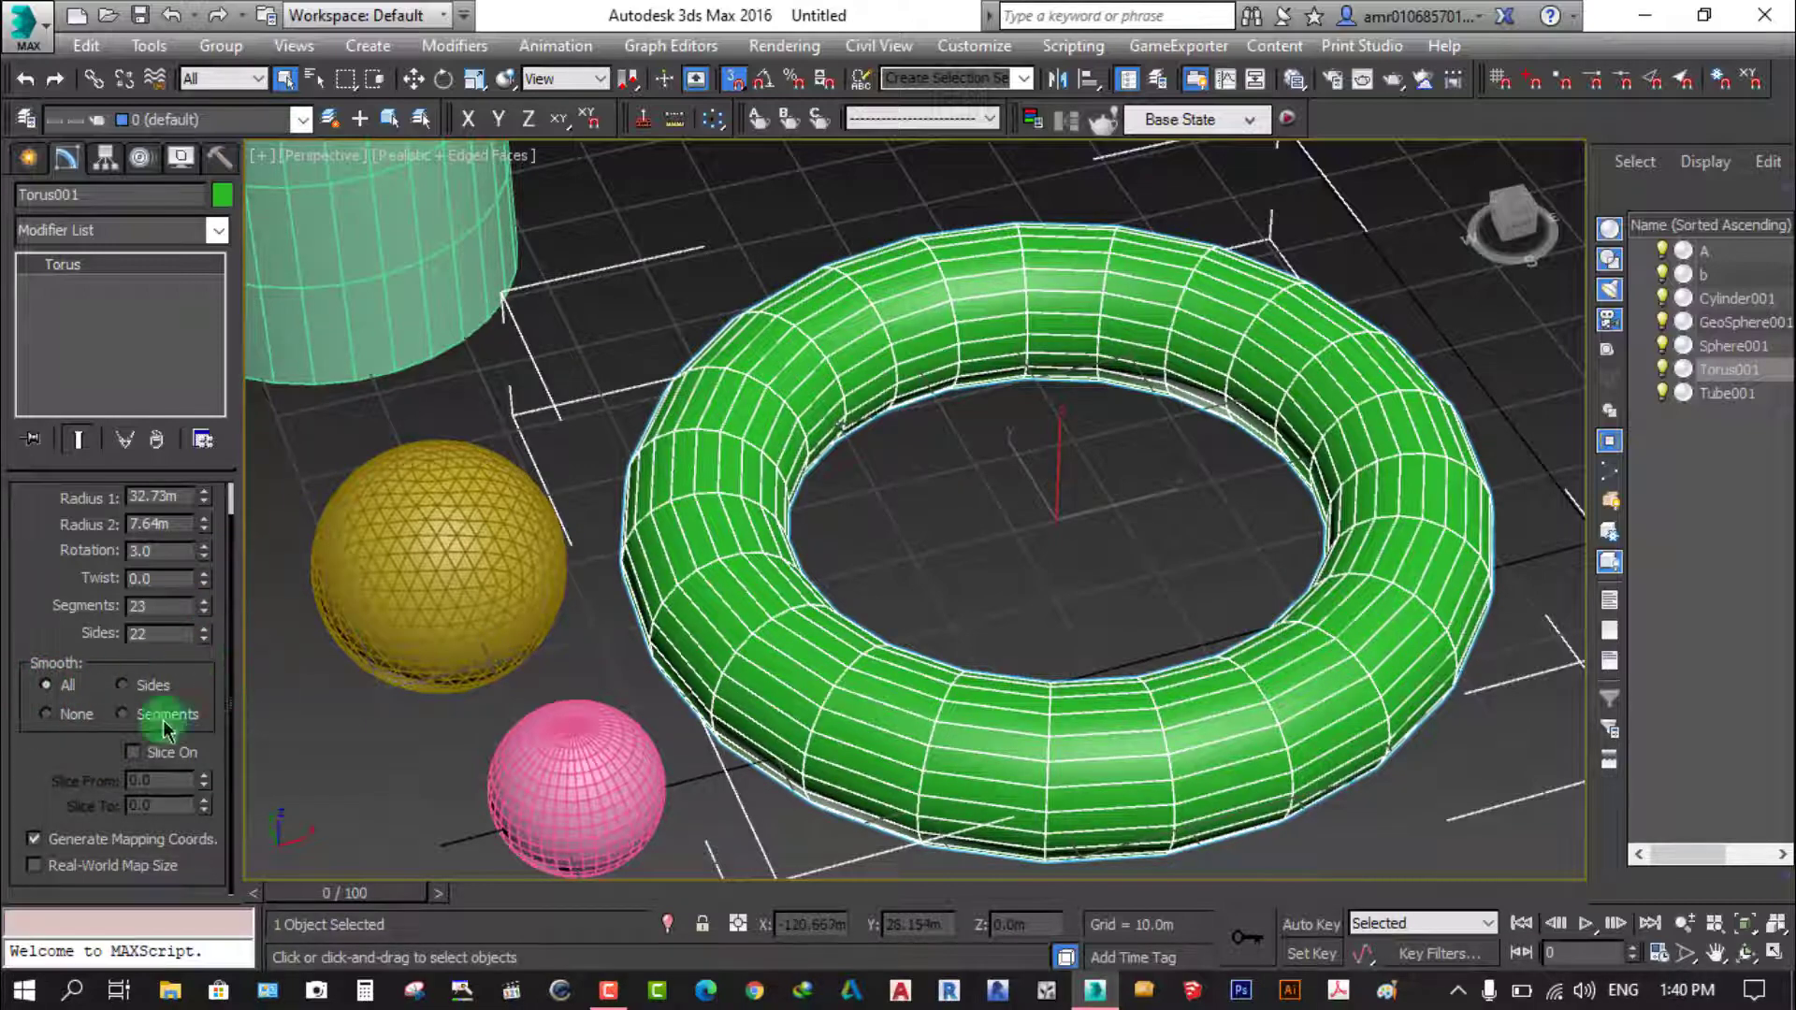
Turn on Slice for the torus and test Slice To values of 90 and 122.5
{"action": "left_click", "coordinate": [146, 766]}
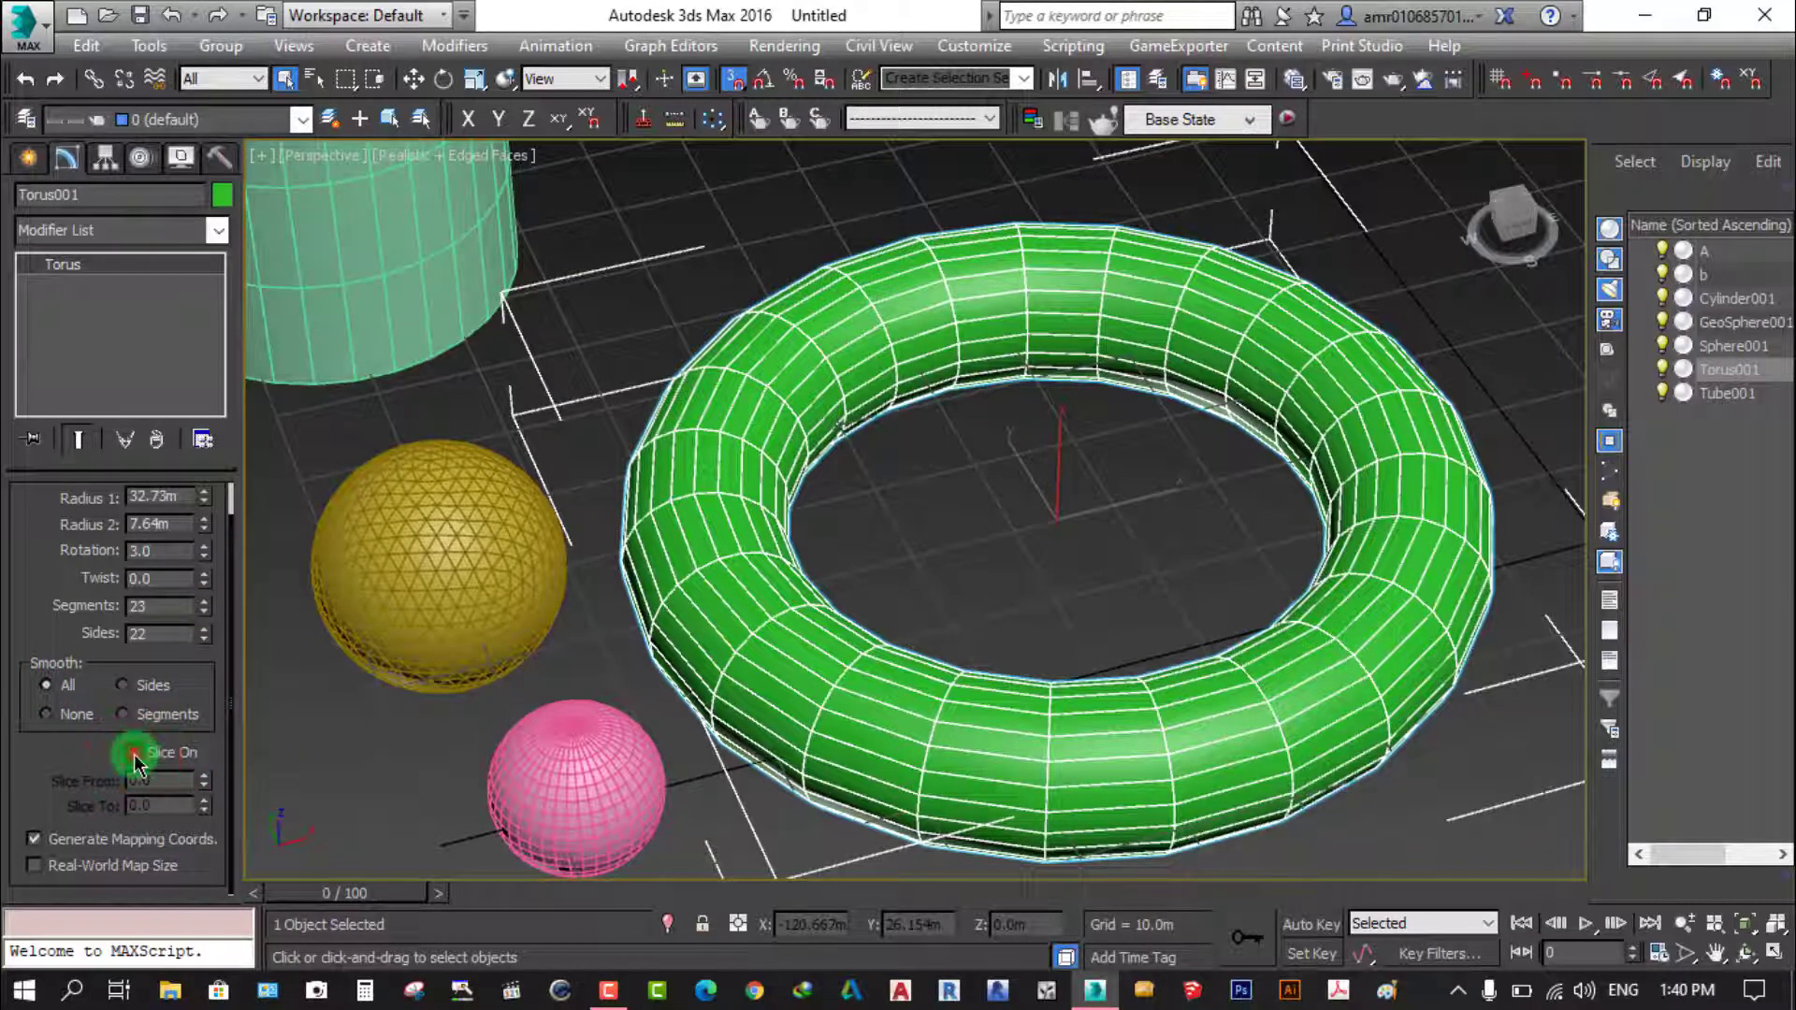
{"action": "left_click_drag", "start_coordinate": [188, 805], "coordinate": [78, 802]}
{"action": "type", "text": "90"}
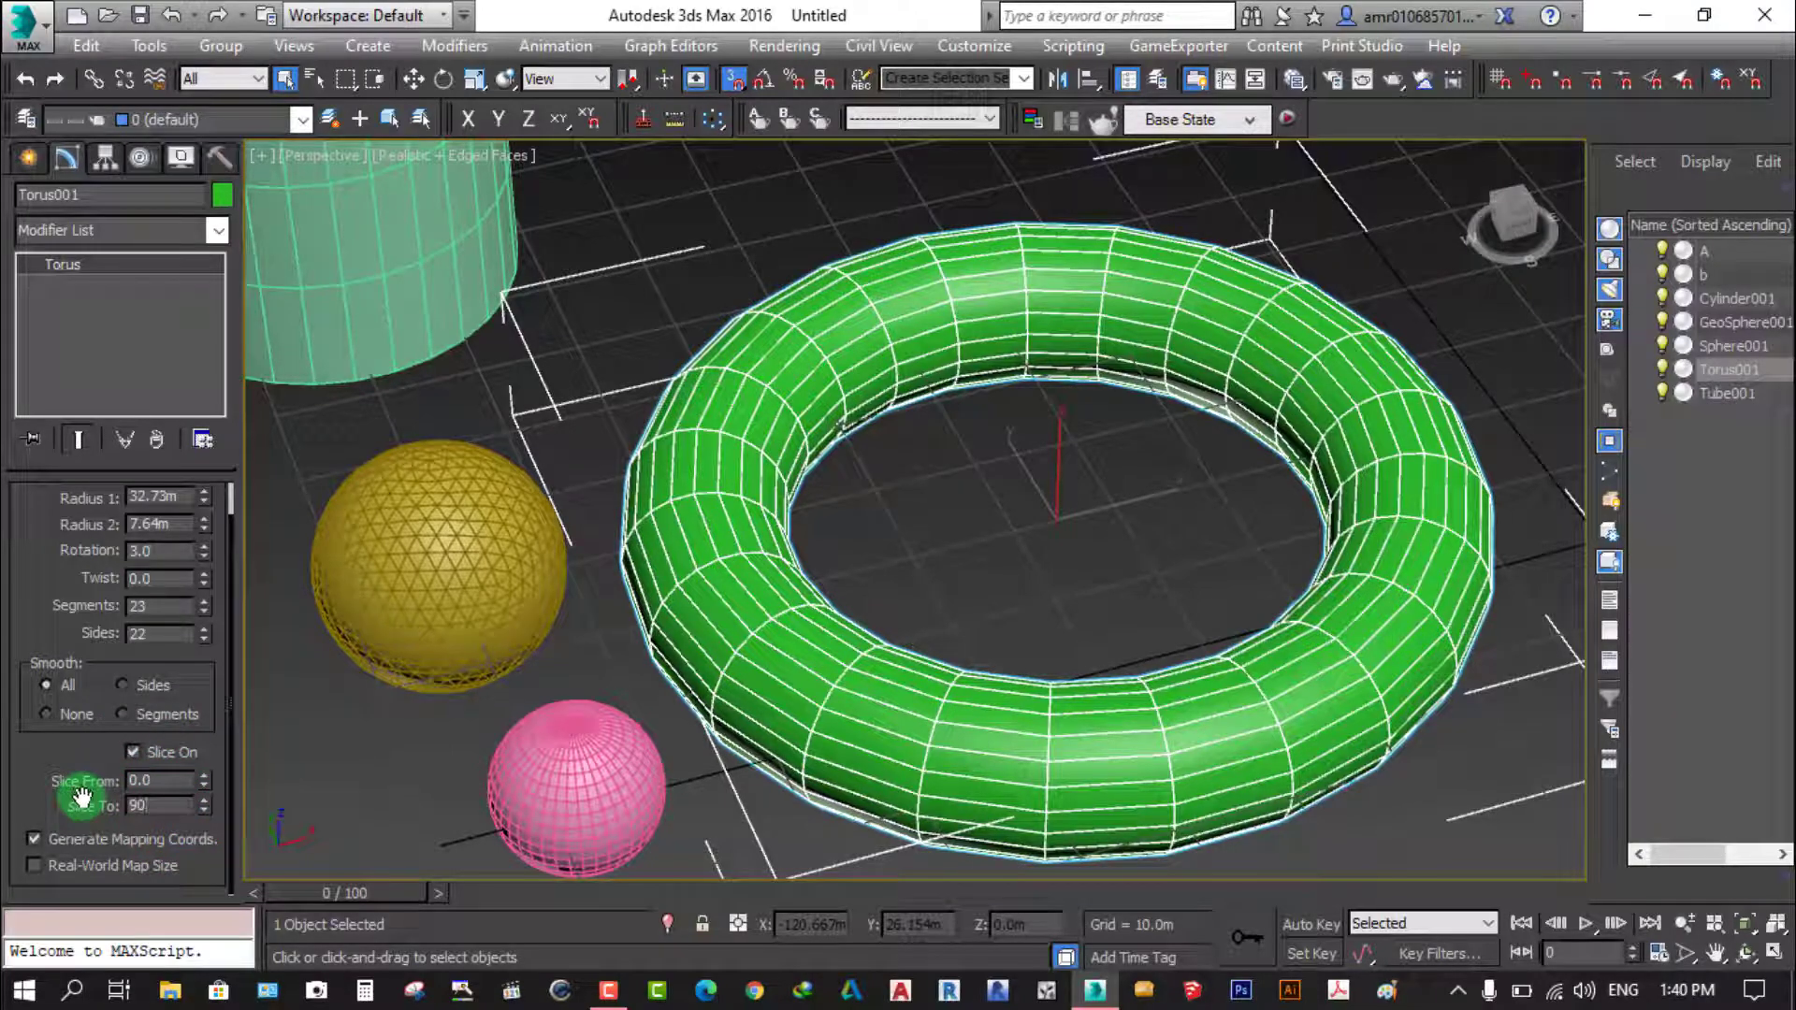
{"action": "key", "text": "Return"}
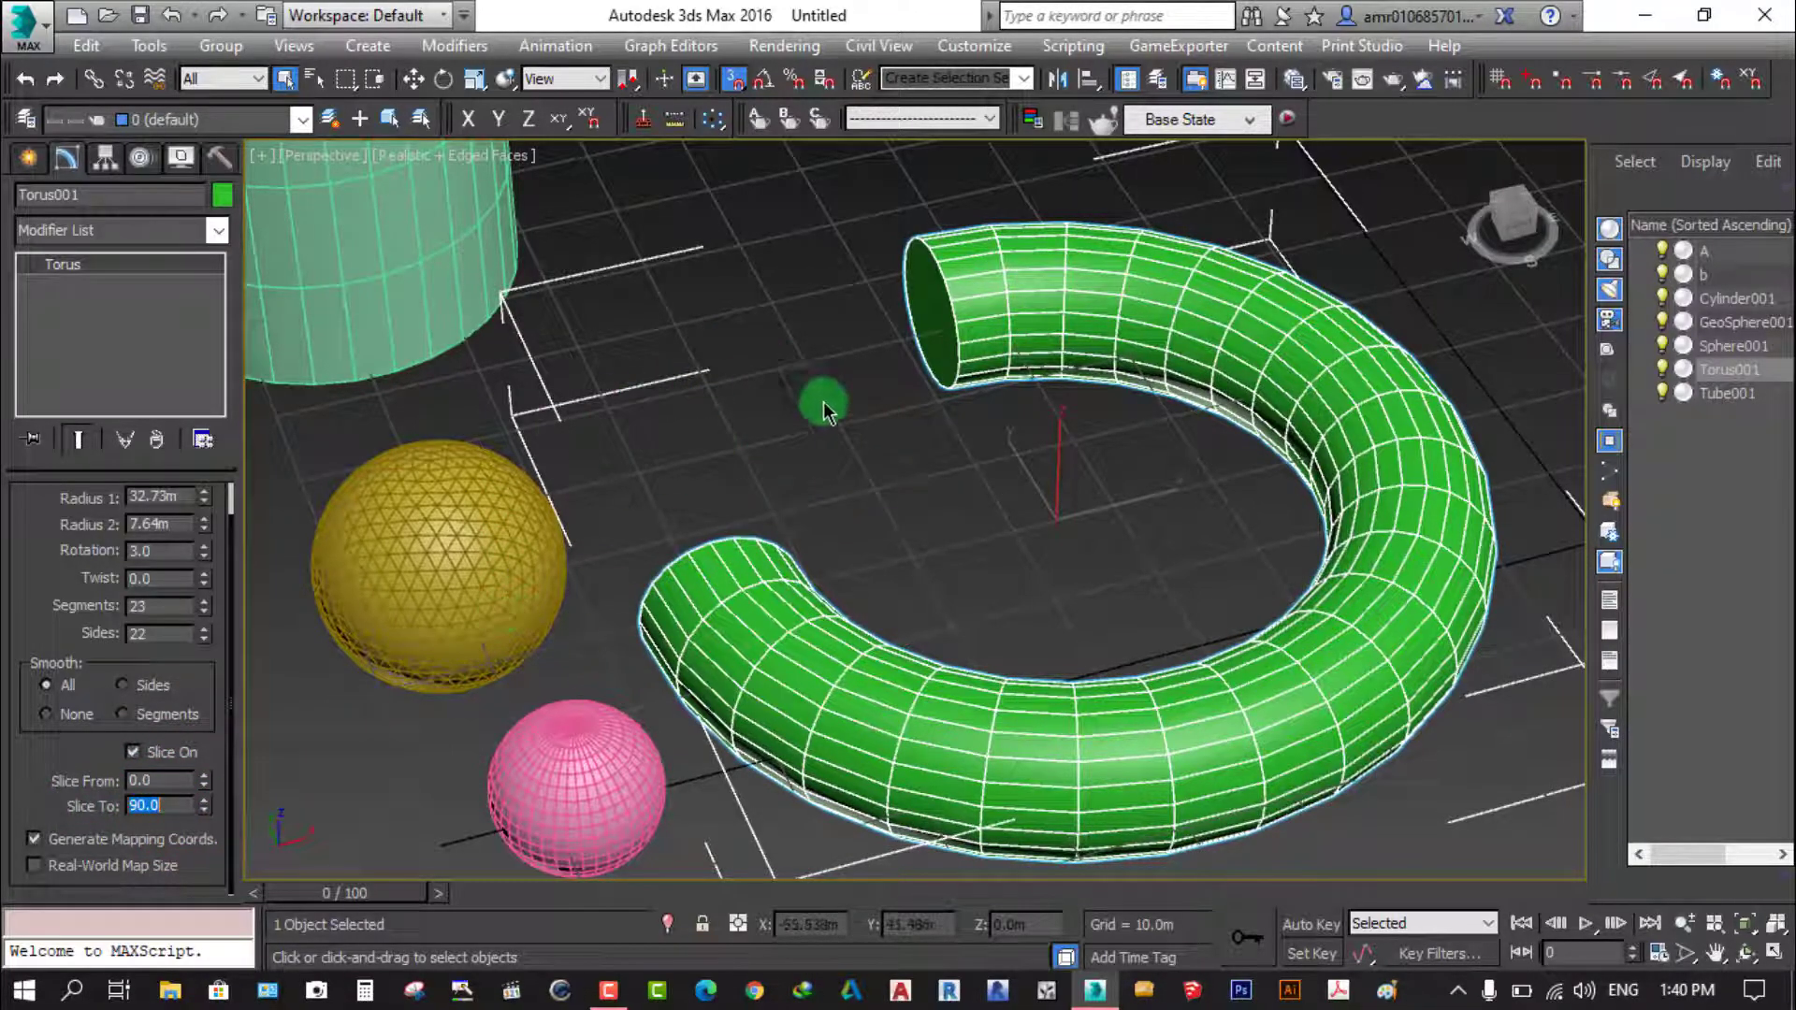
{"action": "mouse_move", "coordinate": [204, 804]}
{"action": "left_mouse_down"}
{"action": "mouse_move", "coordinate": [228, 664]}
{"action": "mouse_move", "coordinate": [266, 591]}
{"action": "mouse_move", "coordinate": [249, 754]}
{"action": "left_mouse_up"}
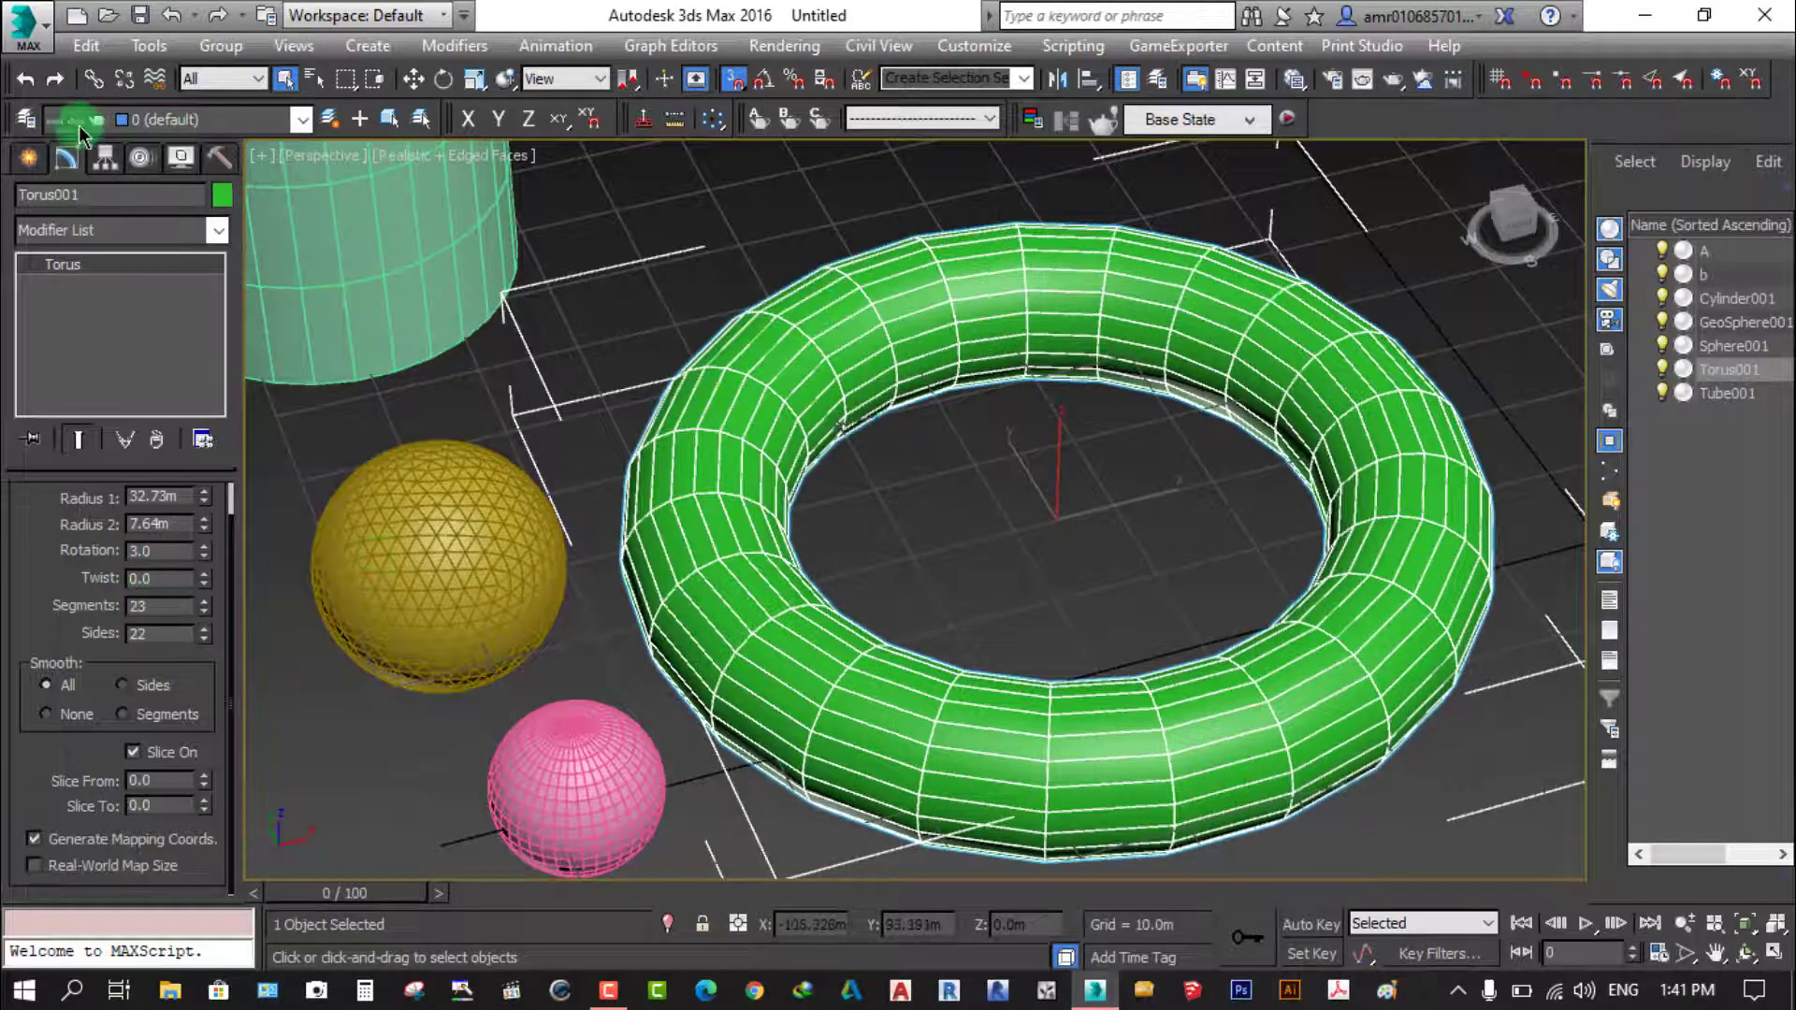
{"action": "left_click", "coordinate": [29, 159]}
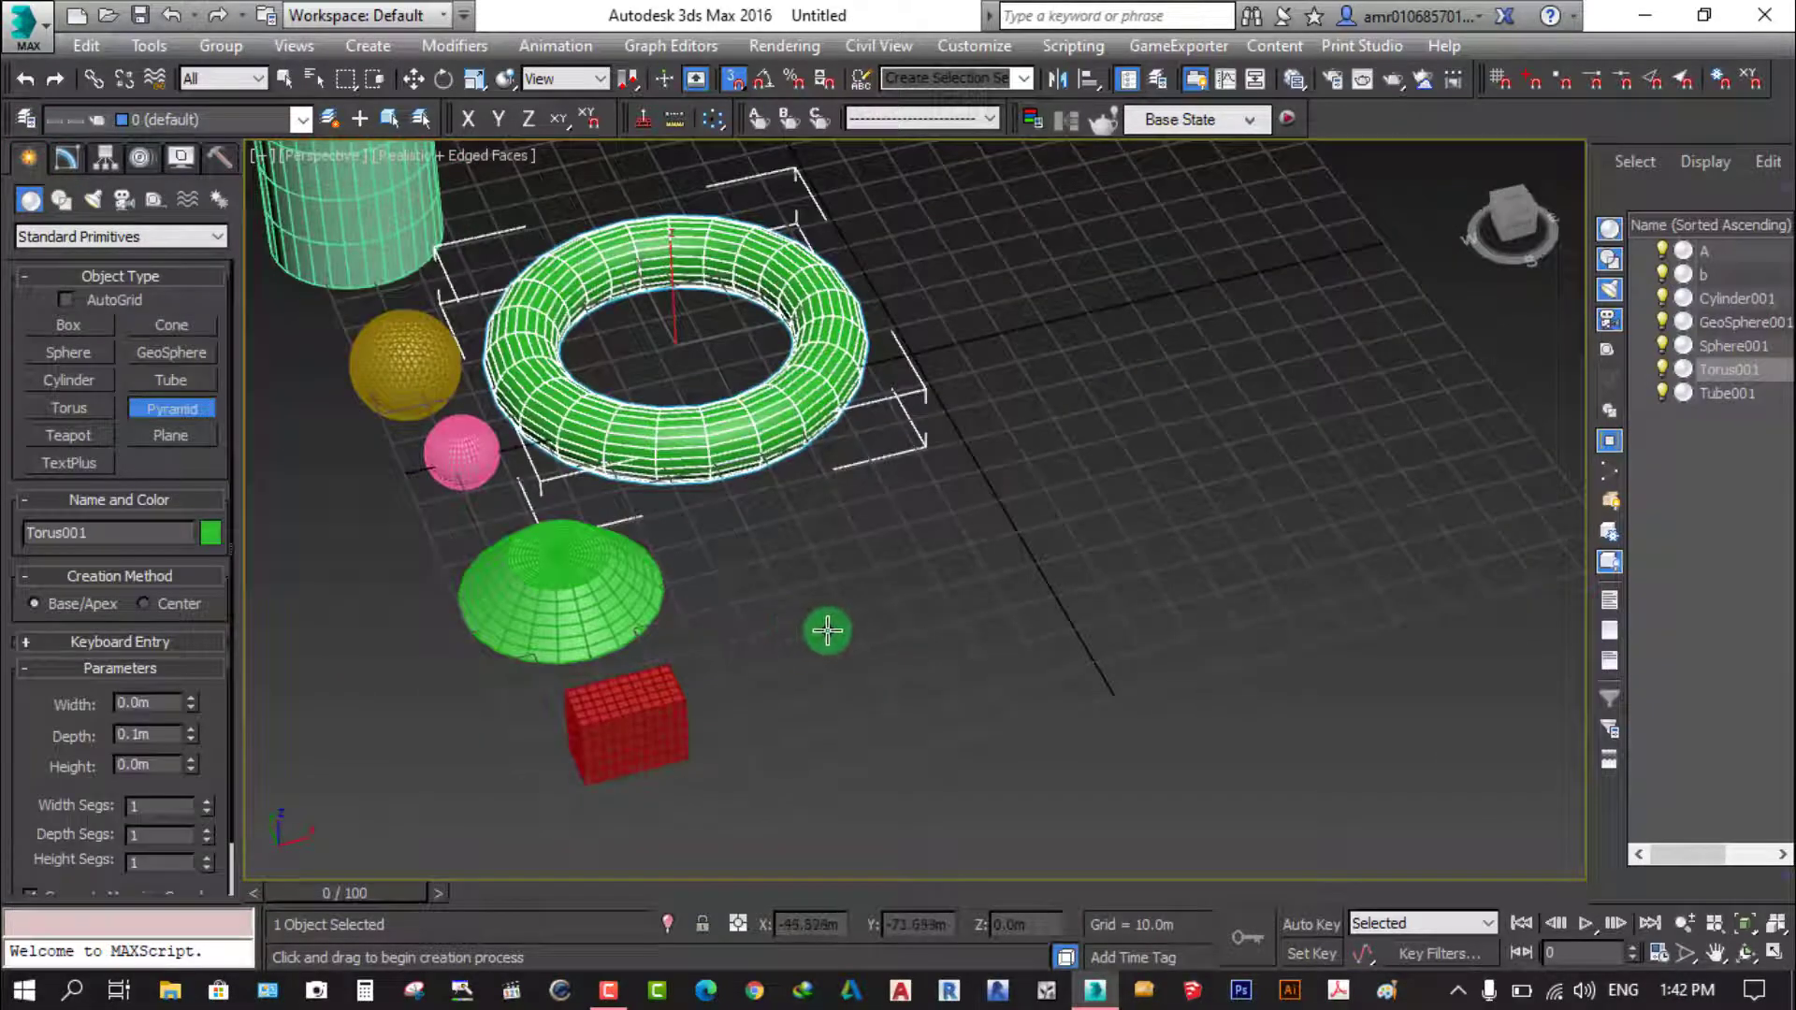
Draw a light-blue pyramid about 40.64m wide, 39.851m deep and 40.0m tall beside the torus
{"action": "middle_click_drag", "start_coordinate": [827, 630], "coordinate": [852, 670]}
{"action": "scroll", "coordinate": [857, 693], "scroll_direction": "up", "scroll_amount": 3}
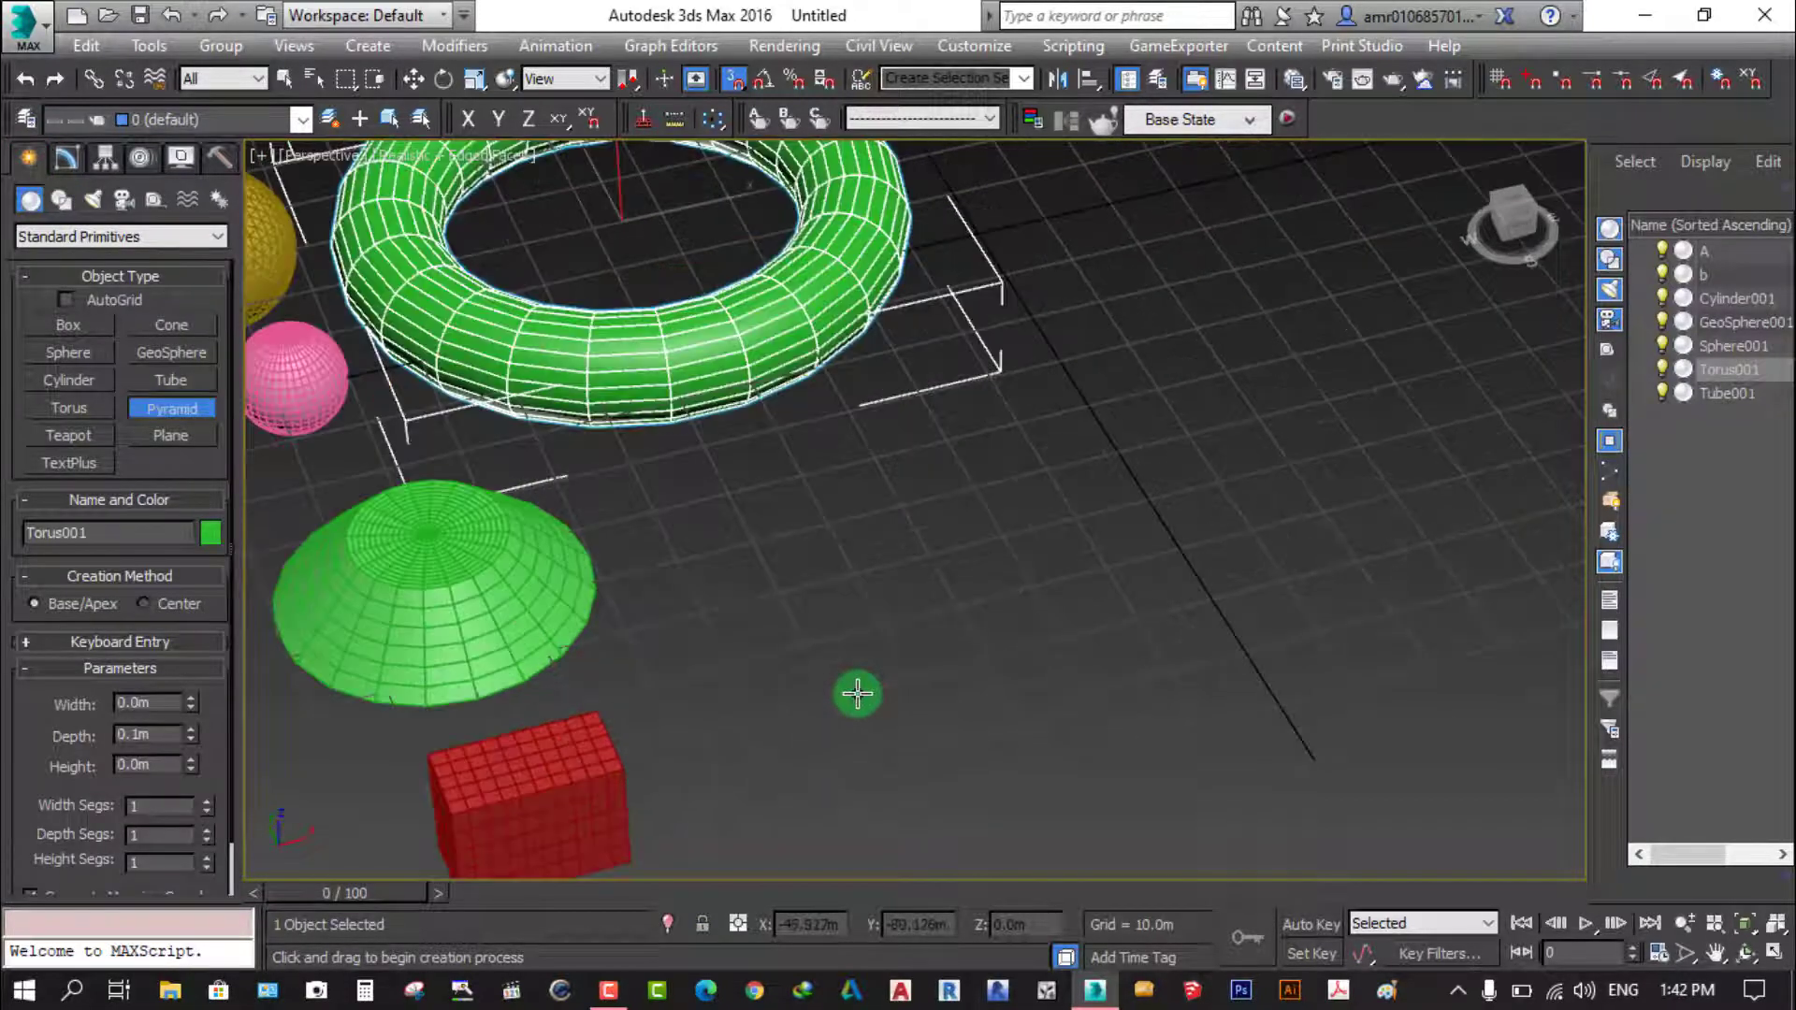
{"action": "scroll", "coordinate": [856, 693], "scroll_direction": "down", "scroll_amount": 3}
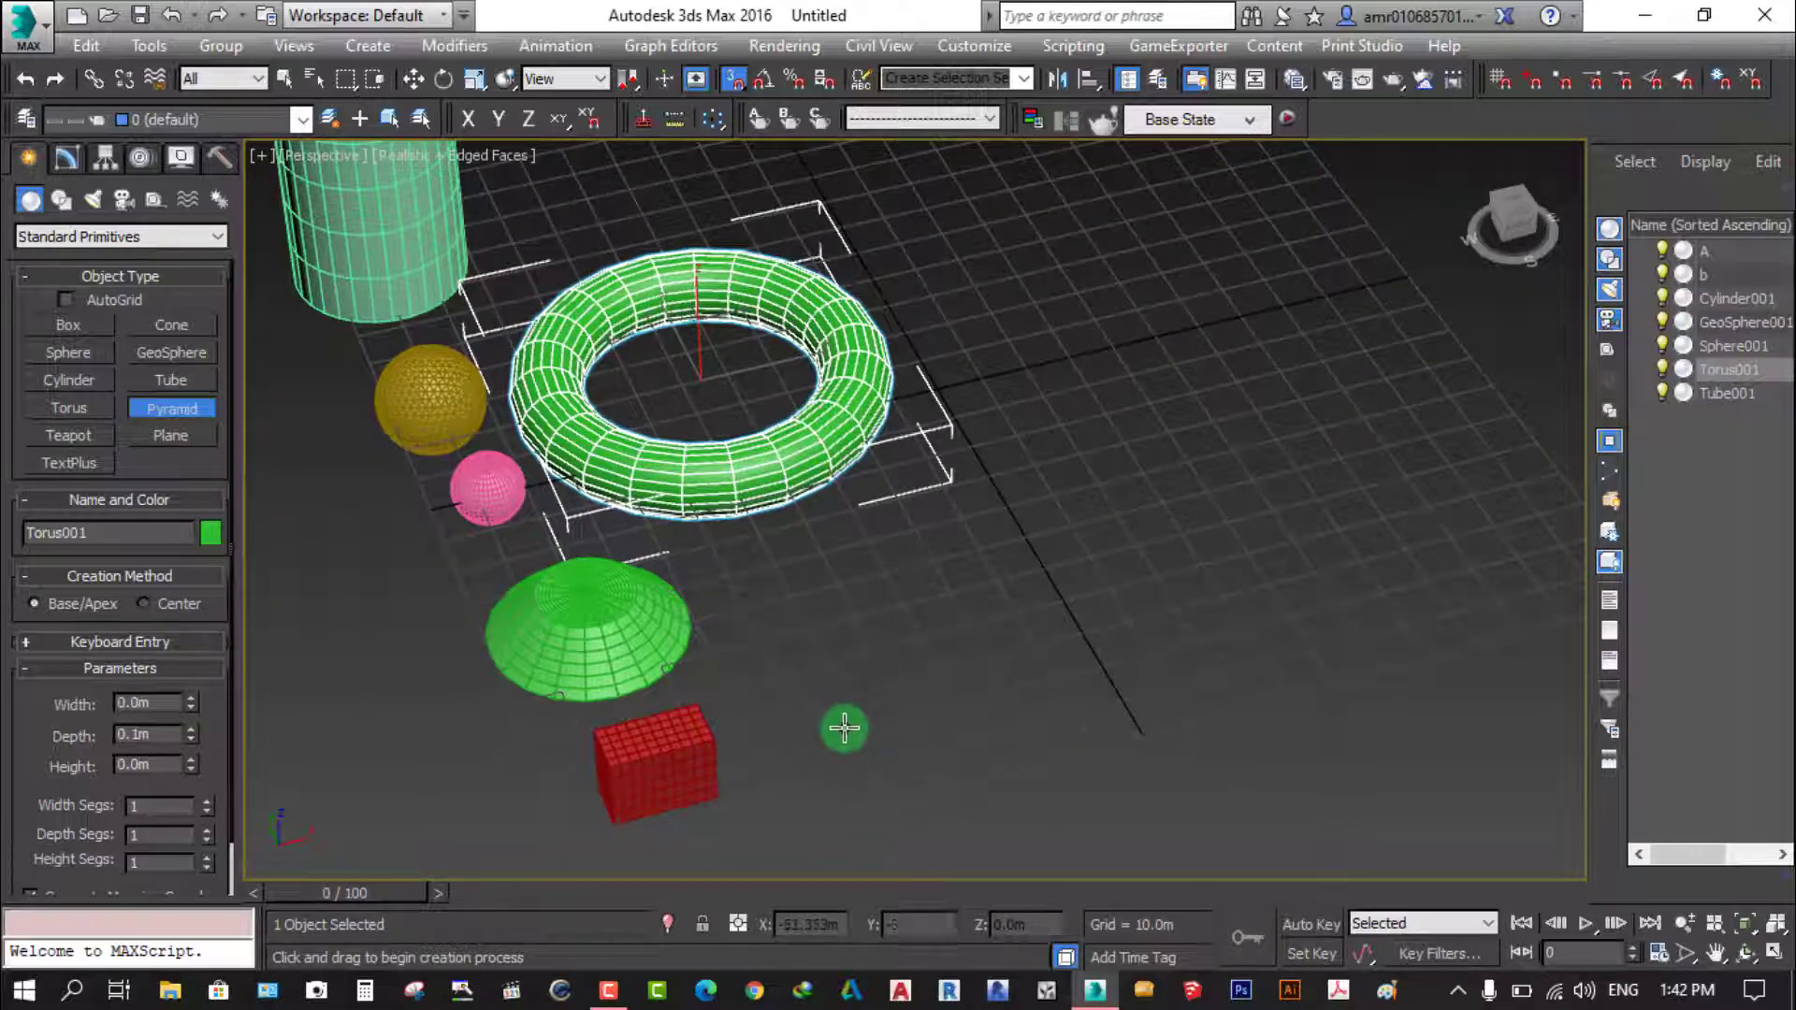
{"action": "mouse_move", "coordinate": [847, 726]}
{"action": "left_mouse_down"}
{"action": "mouse_move", "coordinate": [851, 741]}
{"action": "mouse_move", "coordinate": [969, 531]}
{"action": "left_mouse_up"}
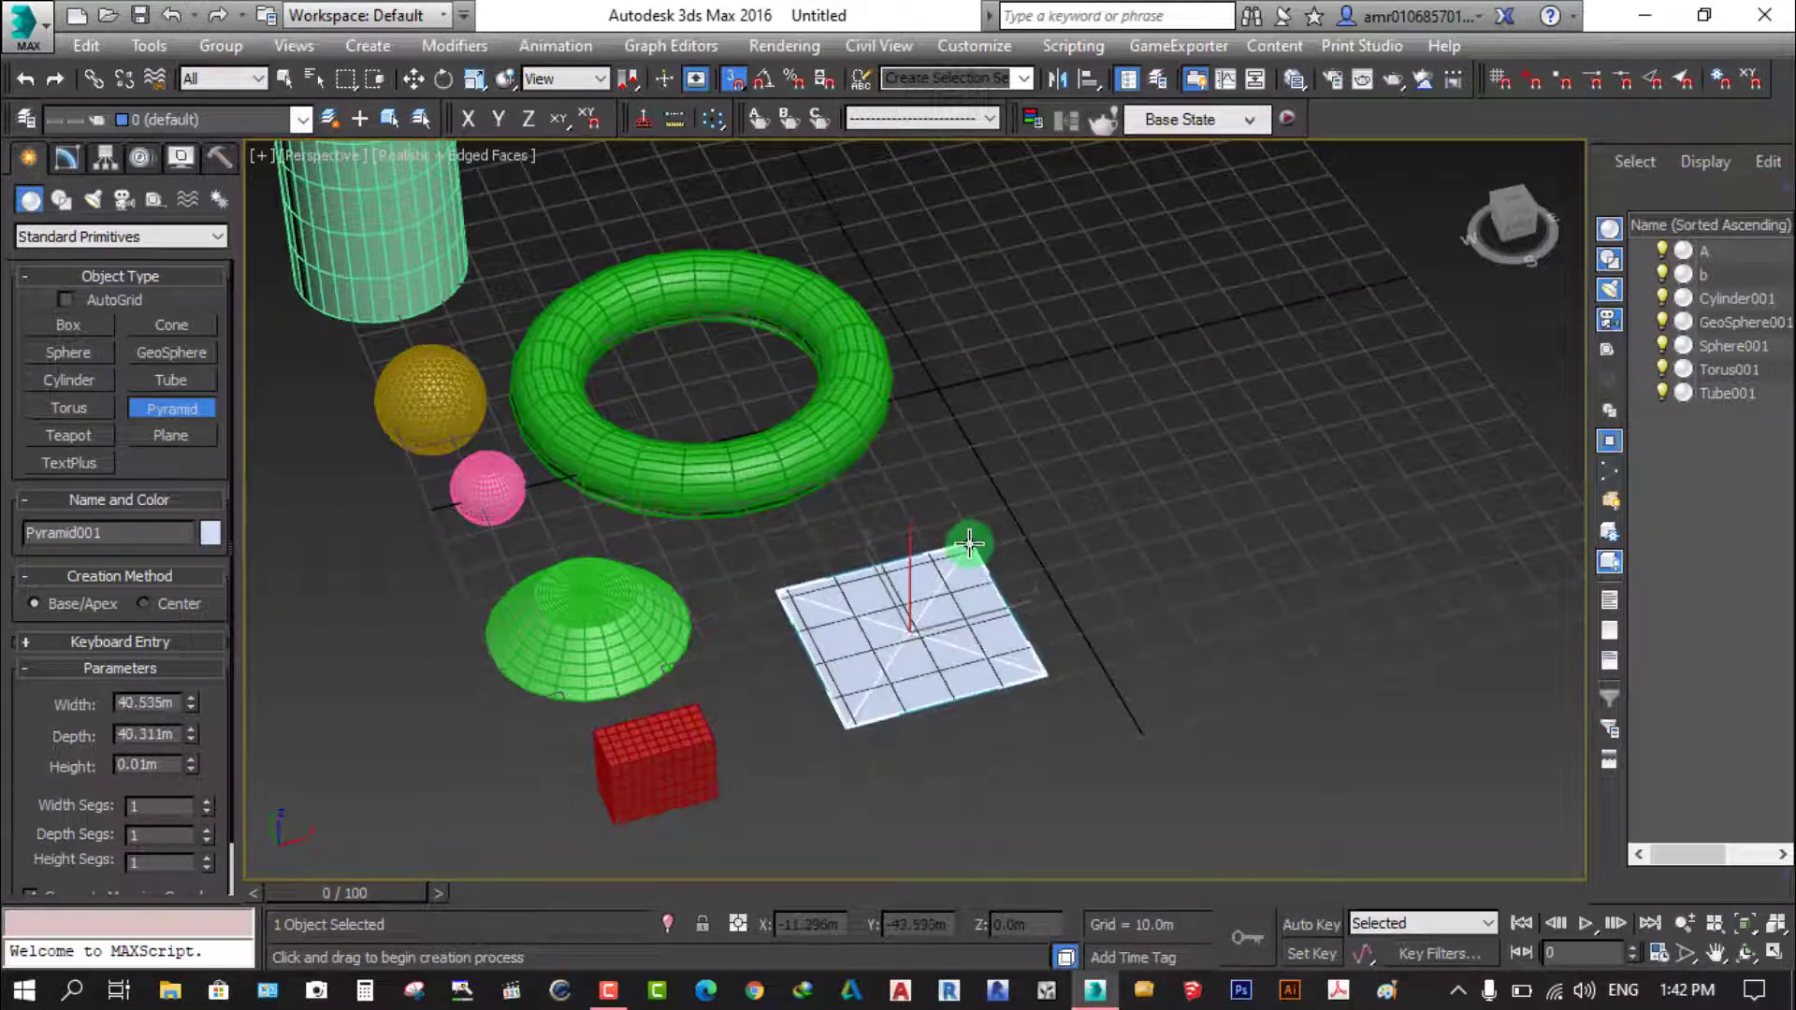
{"action": "left_click_drag", "start_coordinate": [969, 532], "coordinate": [970, 536]}
{"action": "left_click", "coordinate": [973, 349]}
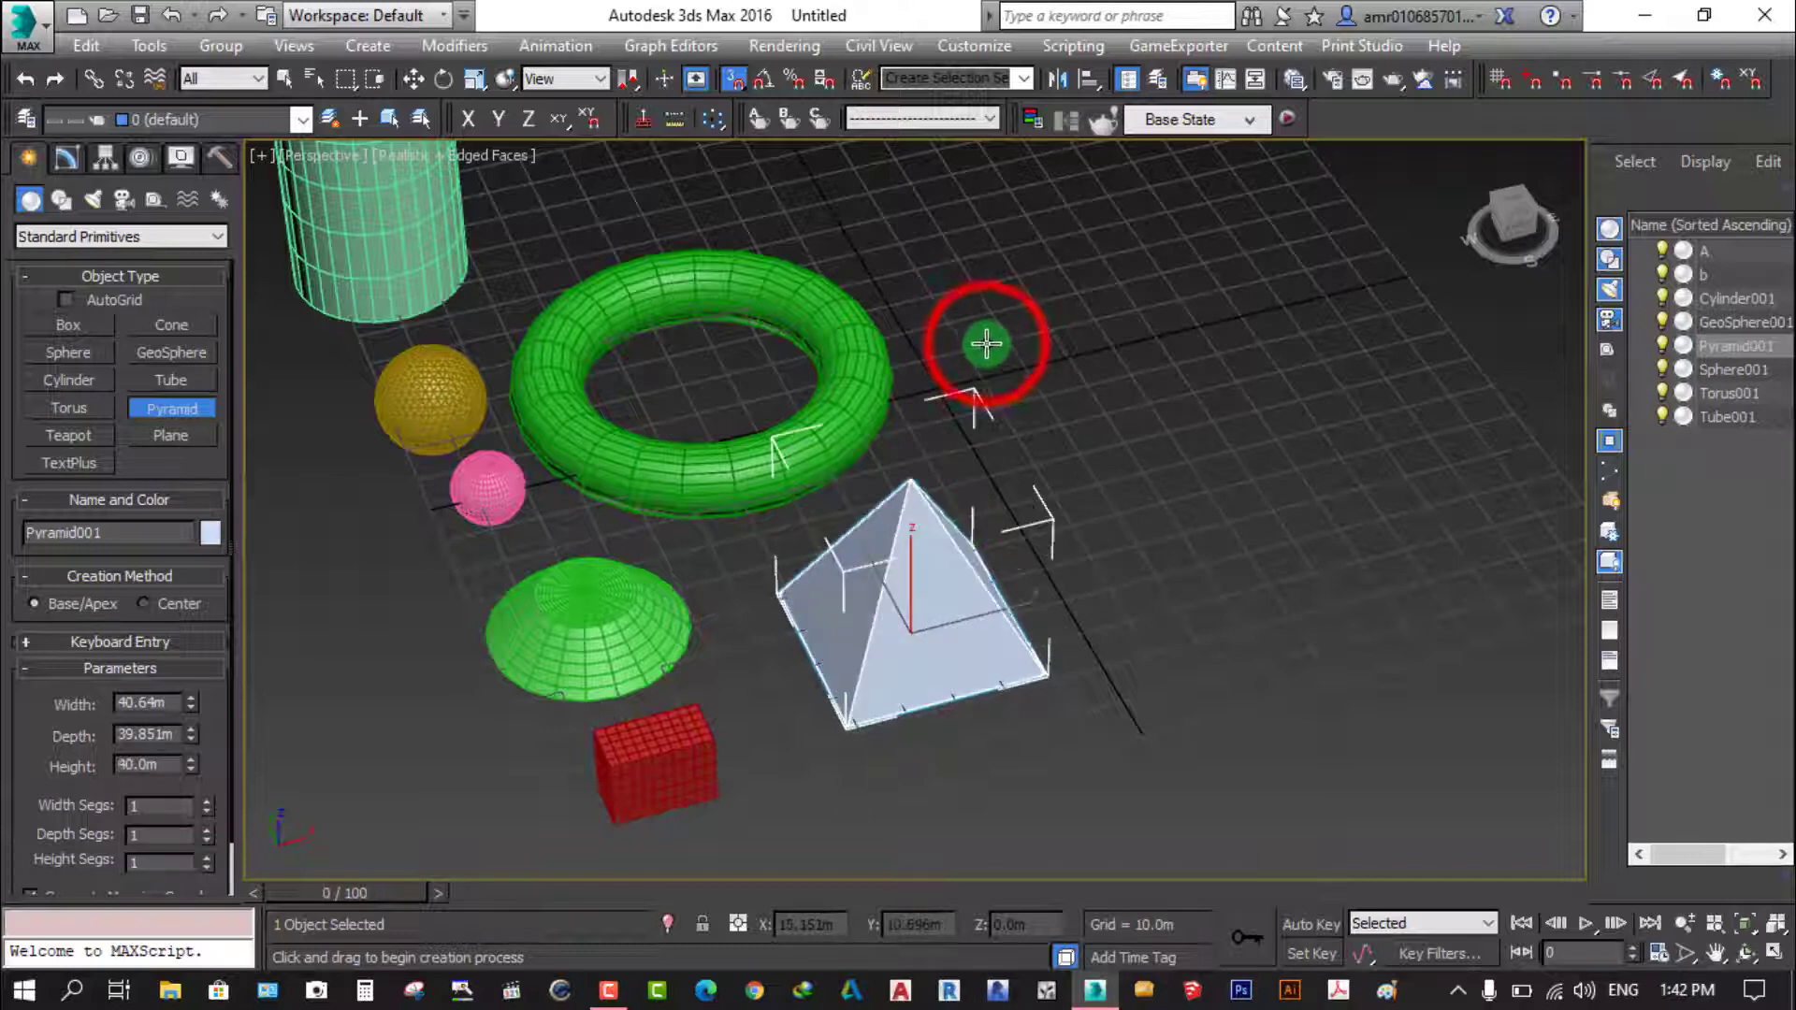
{"action": "right_click", "coordinate": [1171, 505]}
{"action": "middle_click_drag", "start_coordinate": [1160, 565], "coordinate": [1303, 556]}
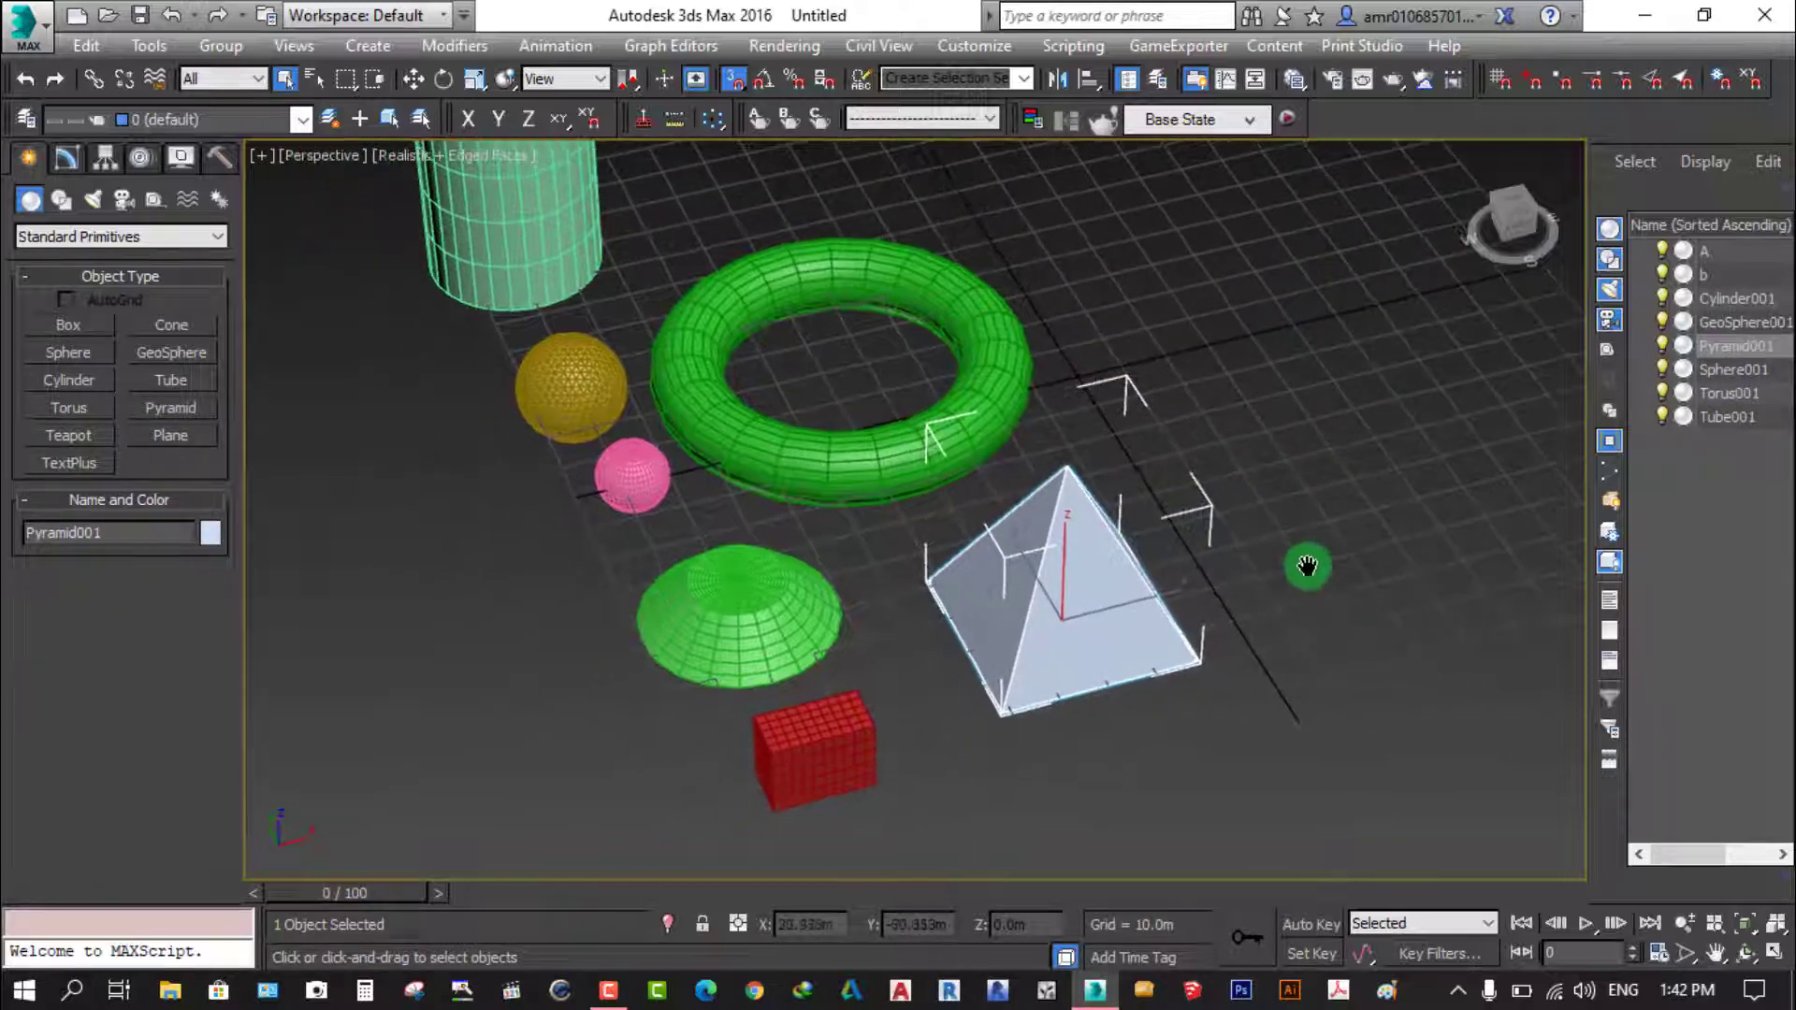
{"action": "scroll", "coordinate": [1053, 566], "scroll_direction": "up", "scroll_amount": 3}
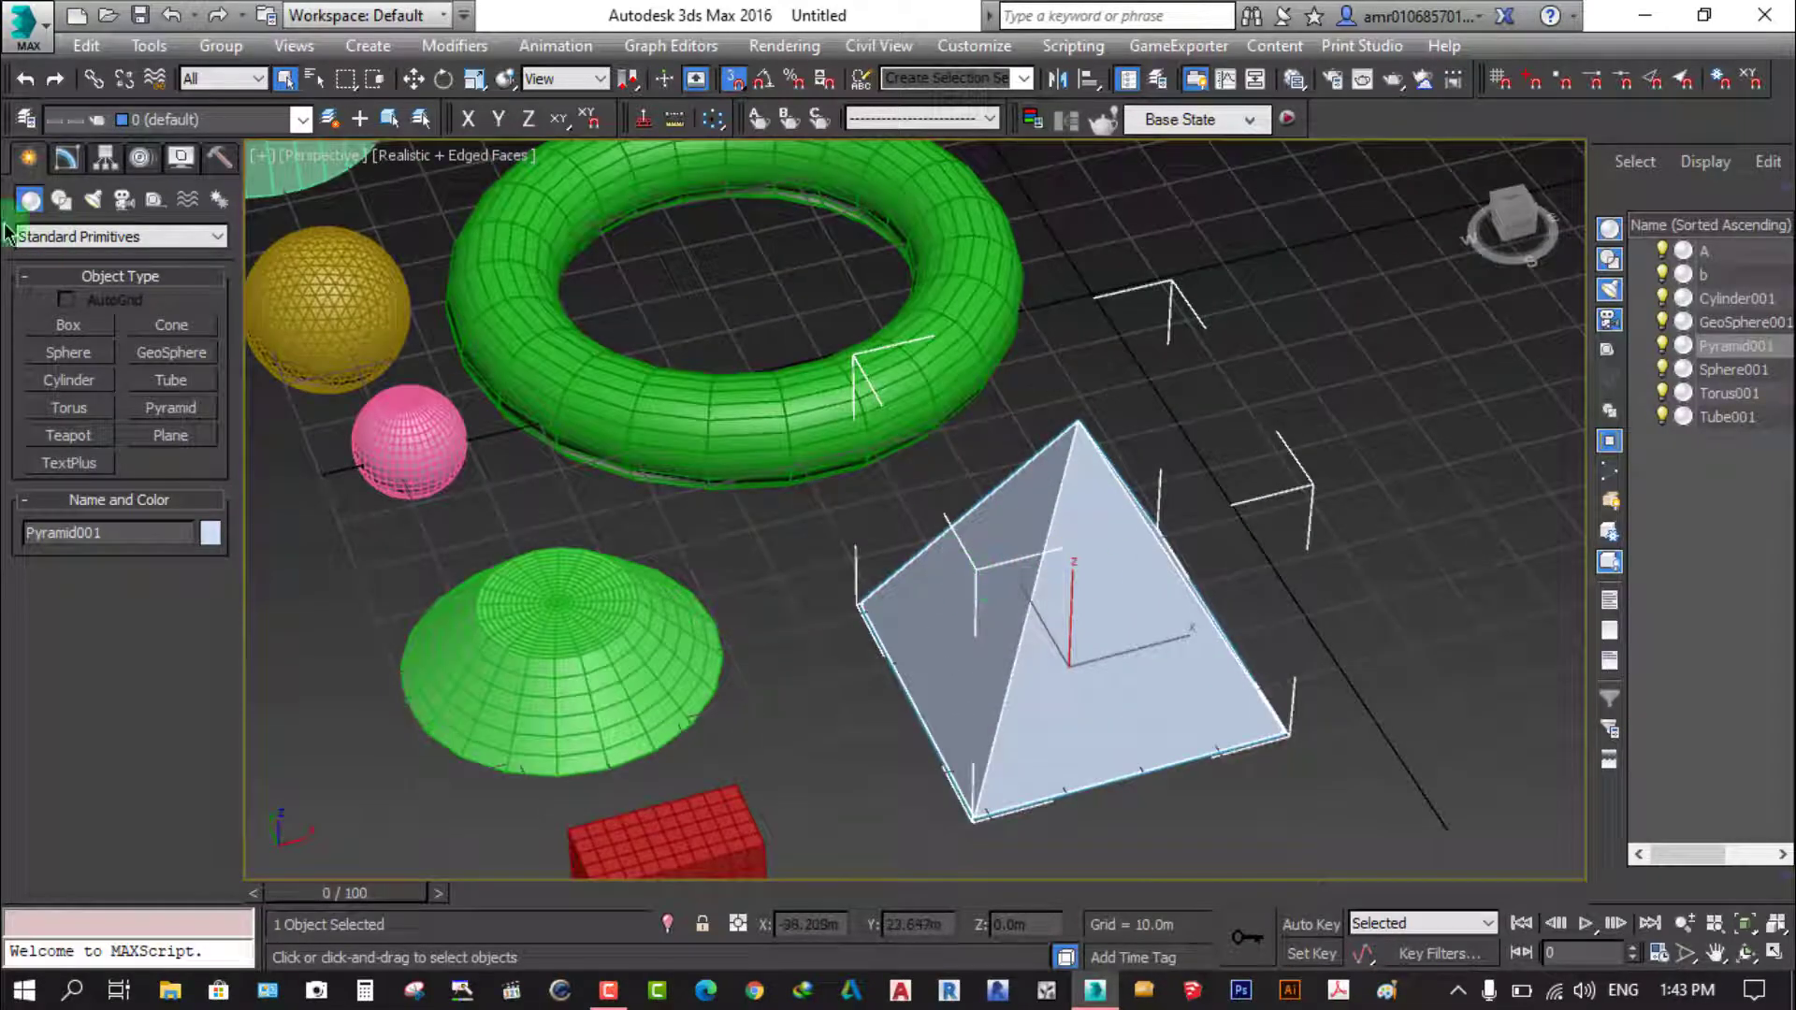
Widen and deepen the pyramid to 43.079m by 41.843m, keeping its 39.2m height
{"action": "left_click", "coordinate": [58, 164]}
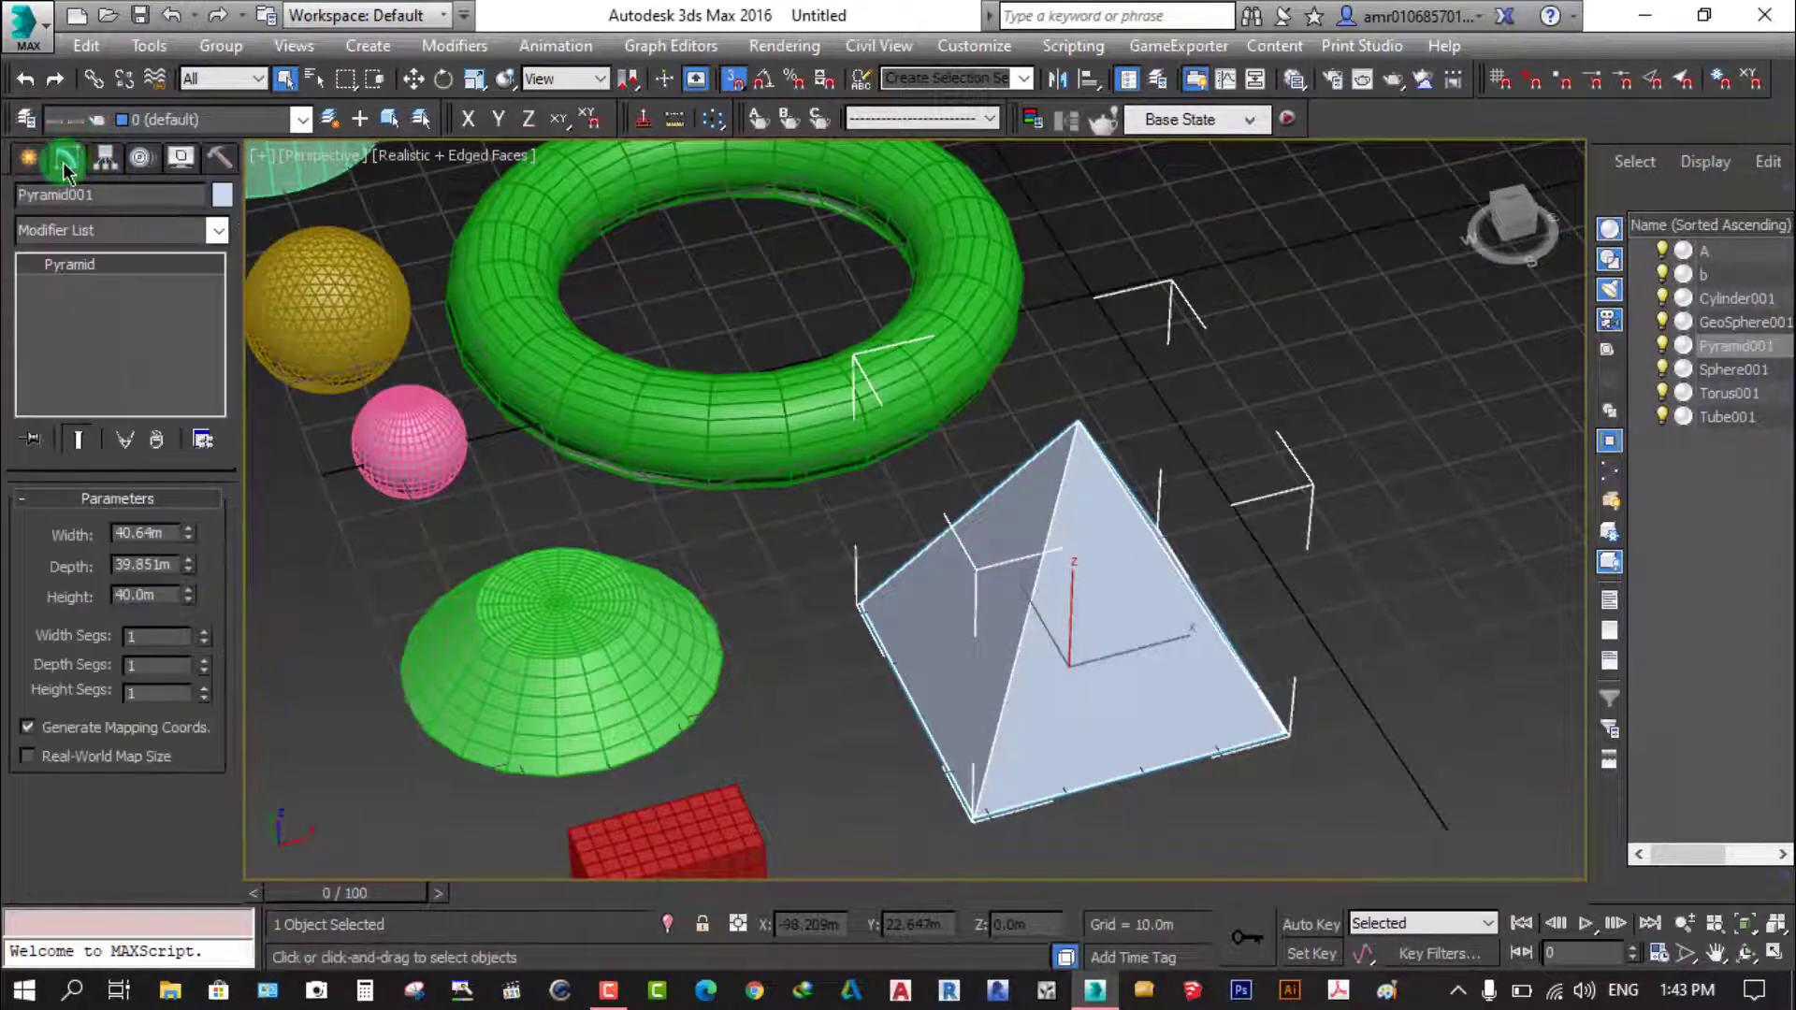
{"action": "middle_click_drag", "start_coordinate": [828, 730], "coordinate": [886, 729]}
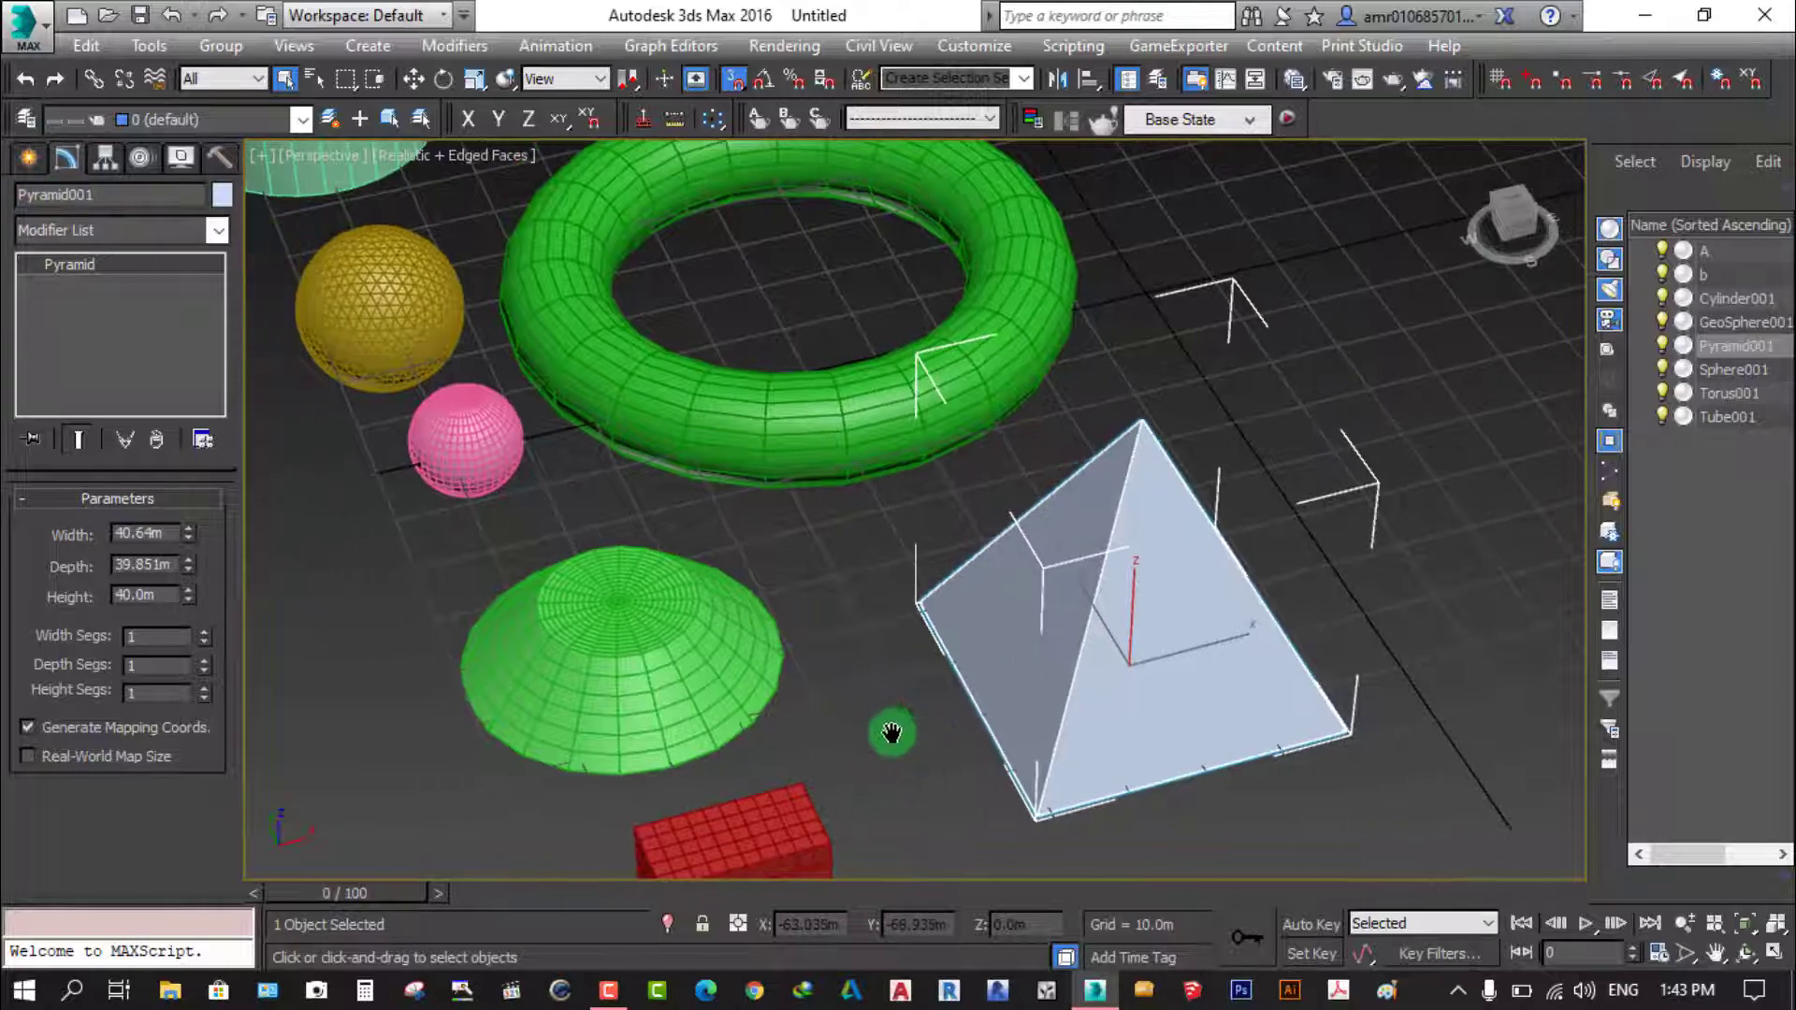
{"action": "scroll", "coordinate": [886, 729], "scroll_direction": "up", "scroll_amount": 3}
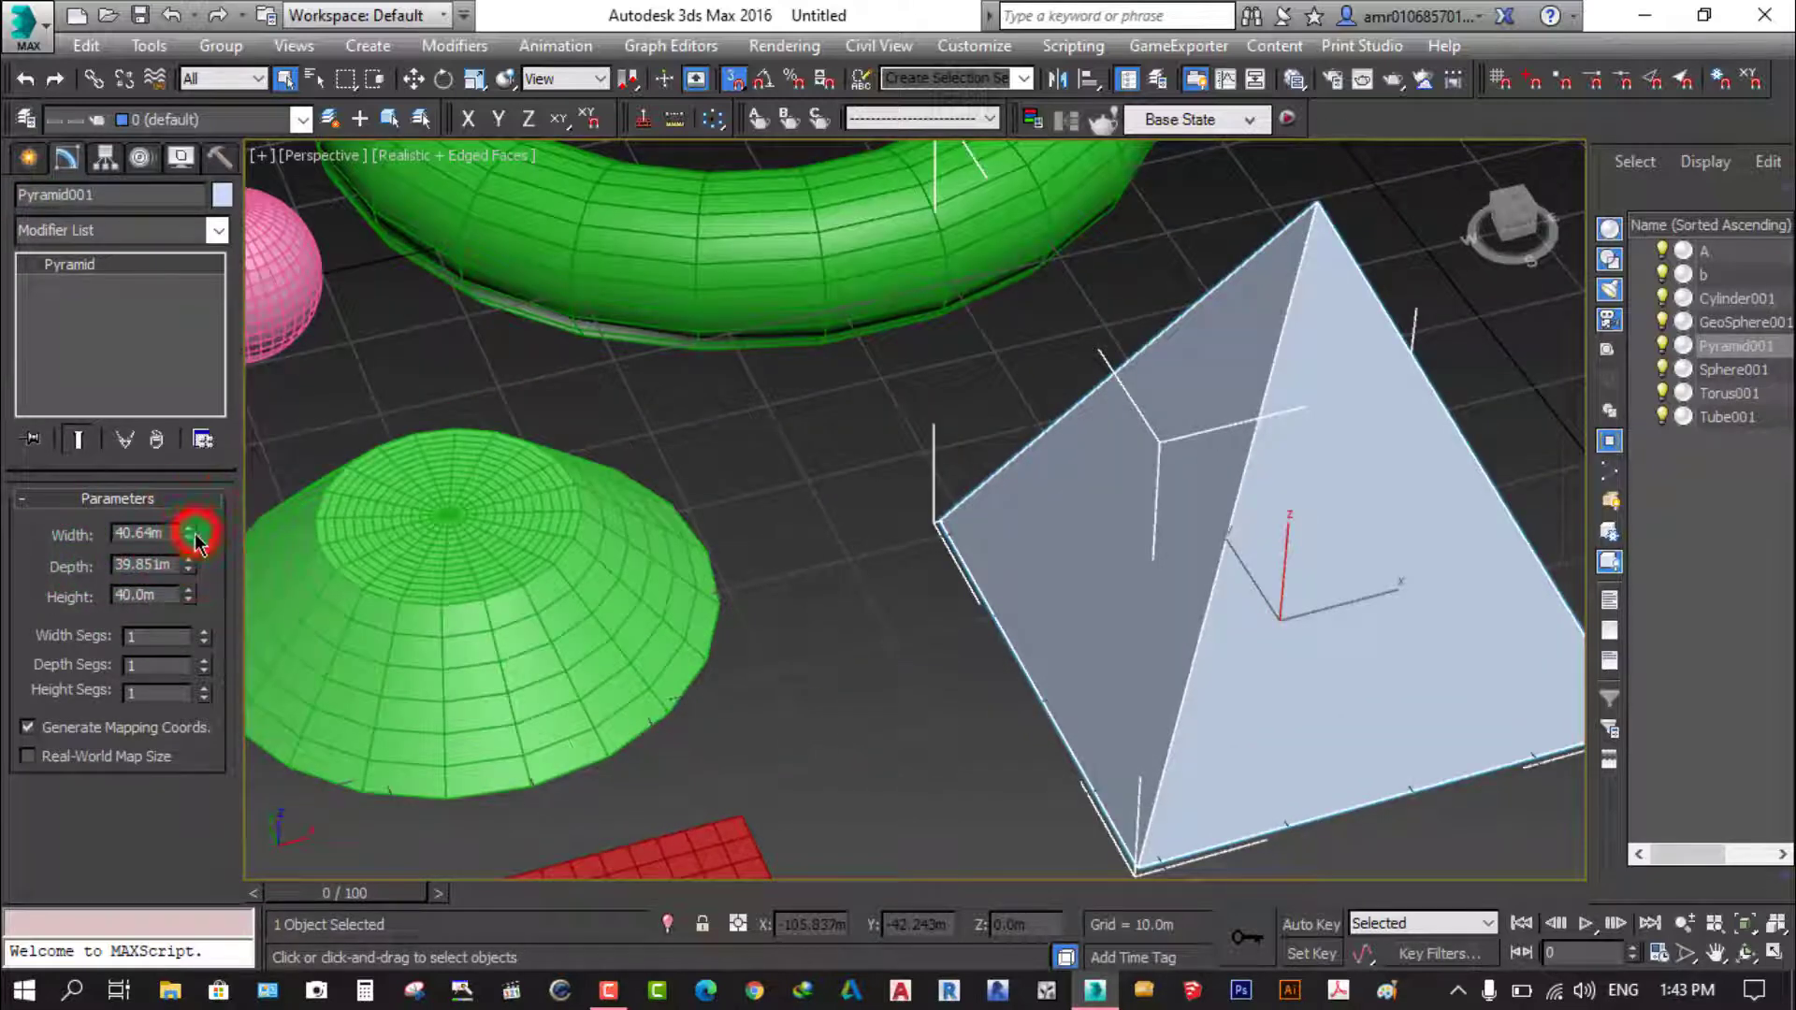
{"action": "mouse_move", "coordinate": [204, 533]}
{"action": "left_mouse_down"}
{"action": "mouse_move", "coordinate": [202, 510]}
{"action": "mouse_move", "coordinate": [204, 529]}
{"action": "left_mouse_up"}
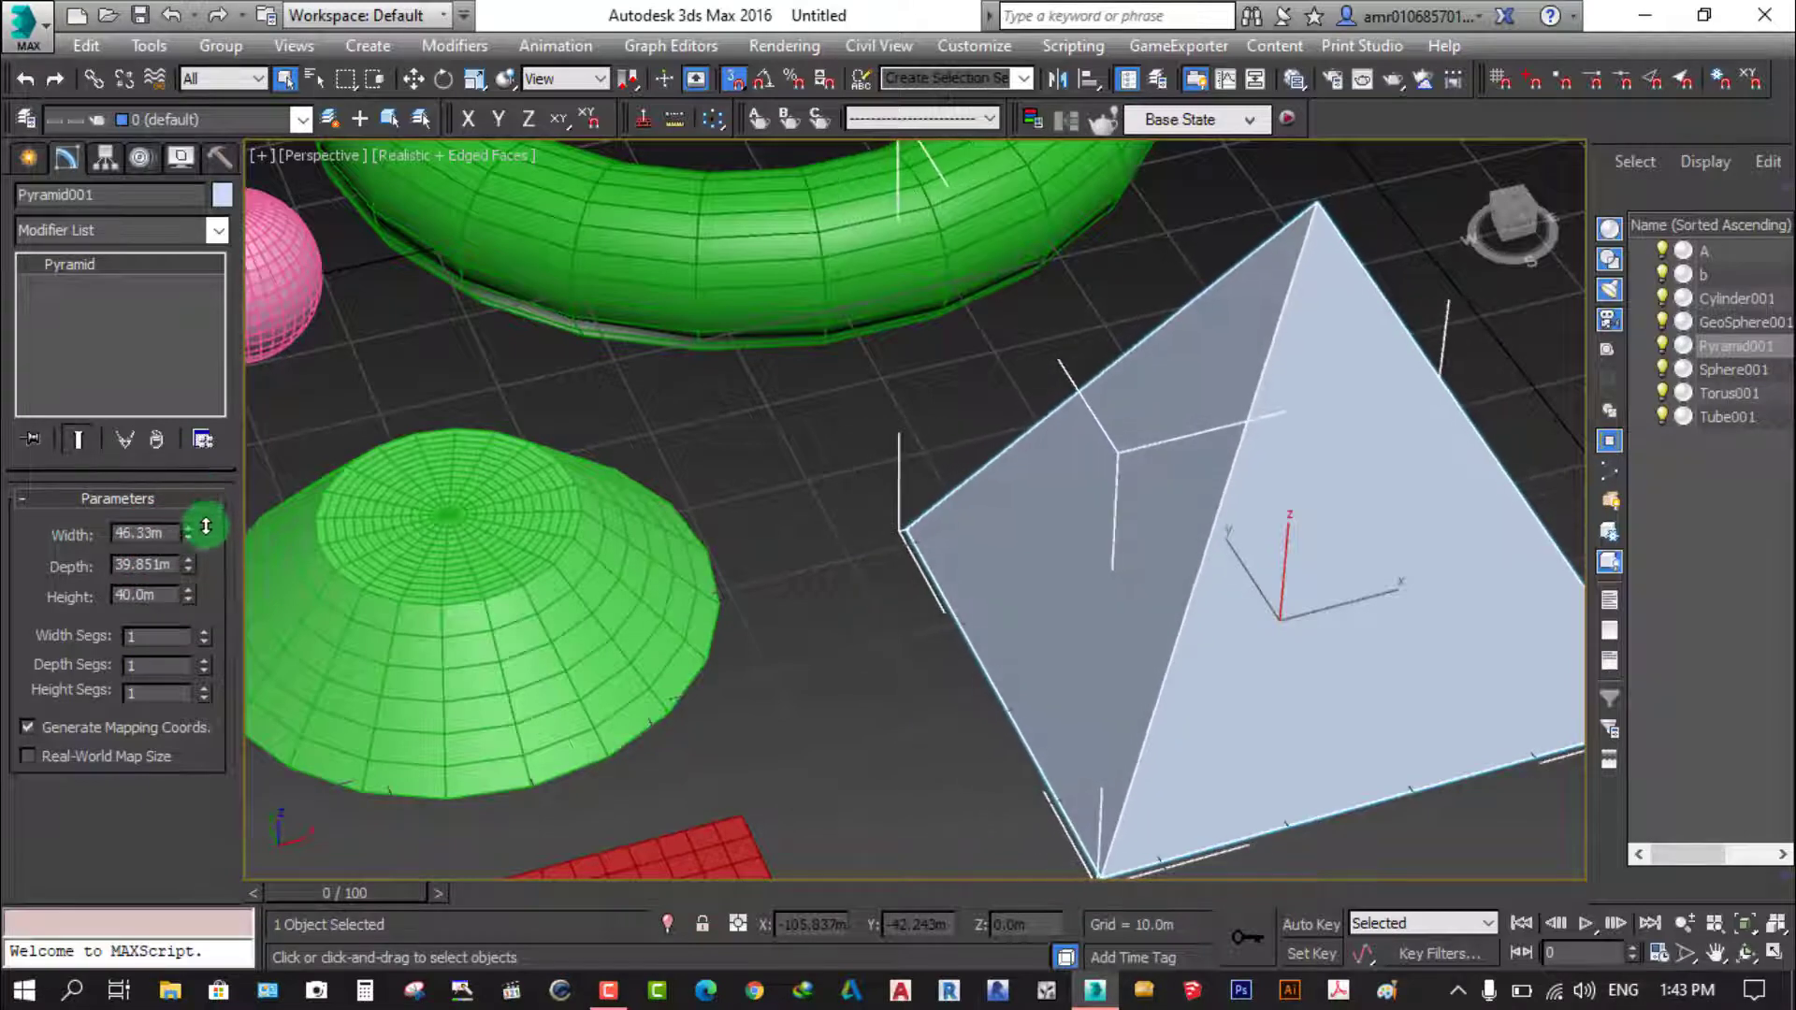
{"action": "scroll", "coordinate": [439, 599], "scroll_direction": "down", "scroll_amount": 3}
{"action": "left_click", "coordinate": [194, 572]}
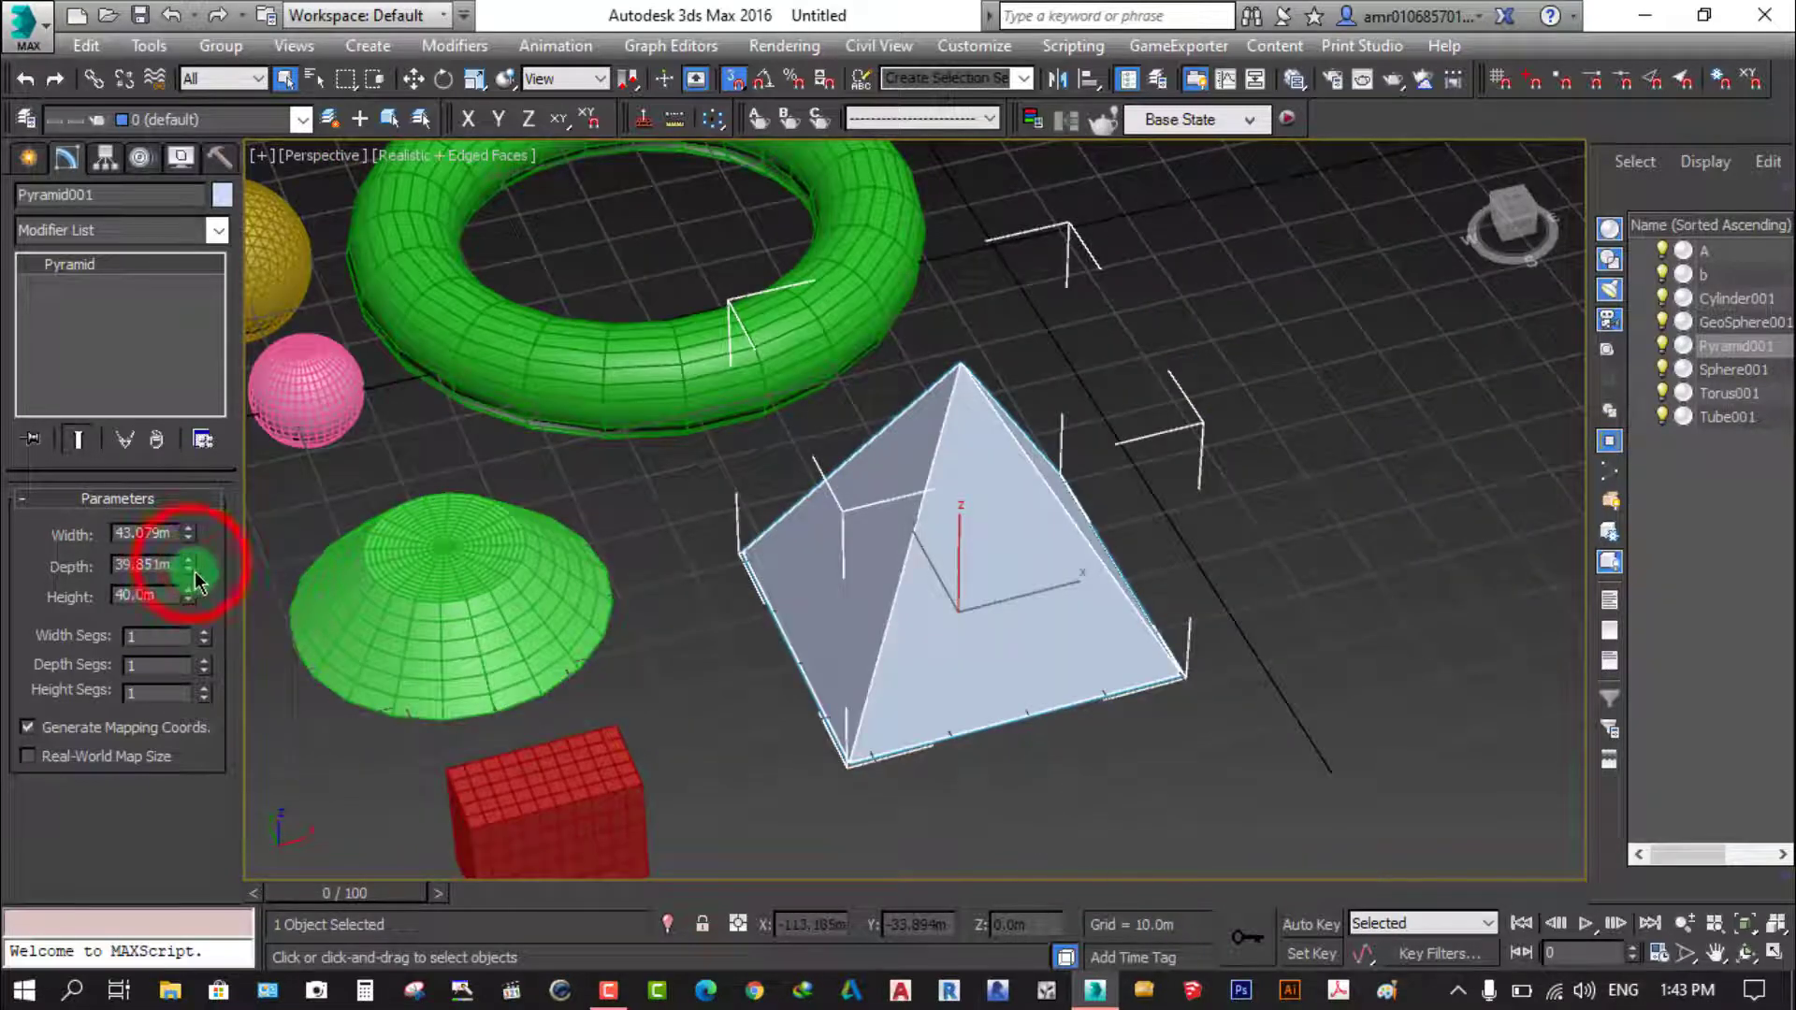
{"action": "mouse_move", "coordinate": [190, 573]}
{"action": "left_mouse_down"}
{"action": "mouse_move", "coordinate": [201, 513]}
{"action": "mouse_move", "coordinate": [191, 619]}
{"action": "mouse_move", "coordinate": [201, 509]}
{"action": "mouse_move", "coordinate": [190, 632]}
{"action": "mouse_move", "coordinate": [200, 581]}
{"action": "mouse_move", "coordinate": [221, 600]}
{"action": "left_mouse_up"}
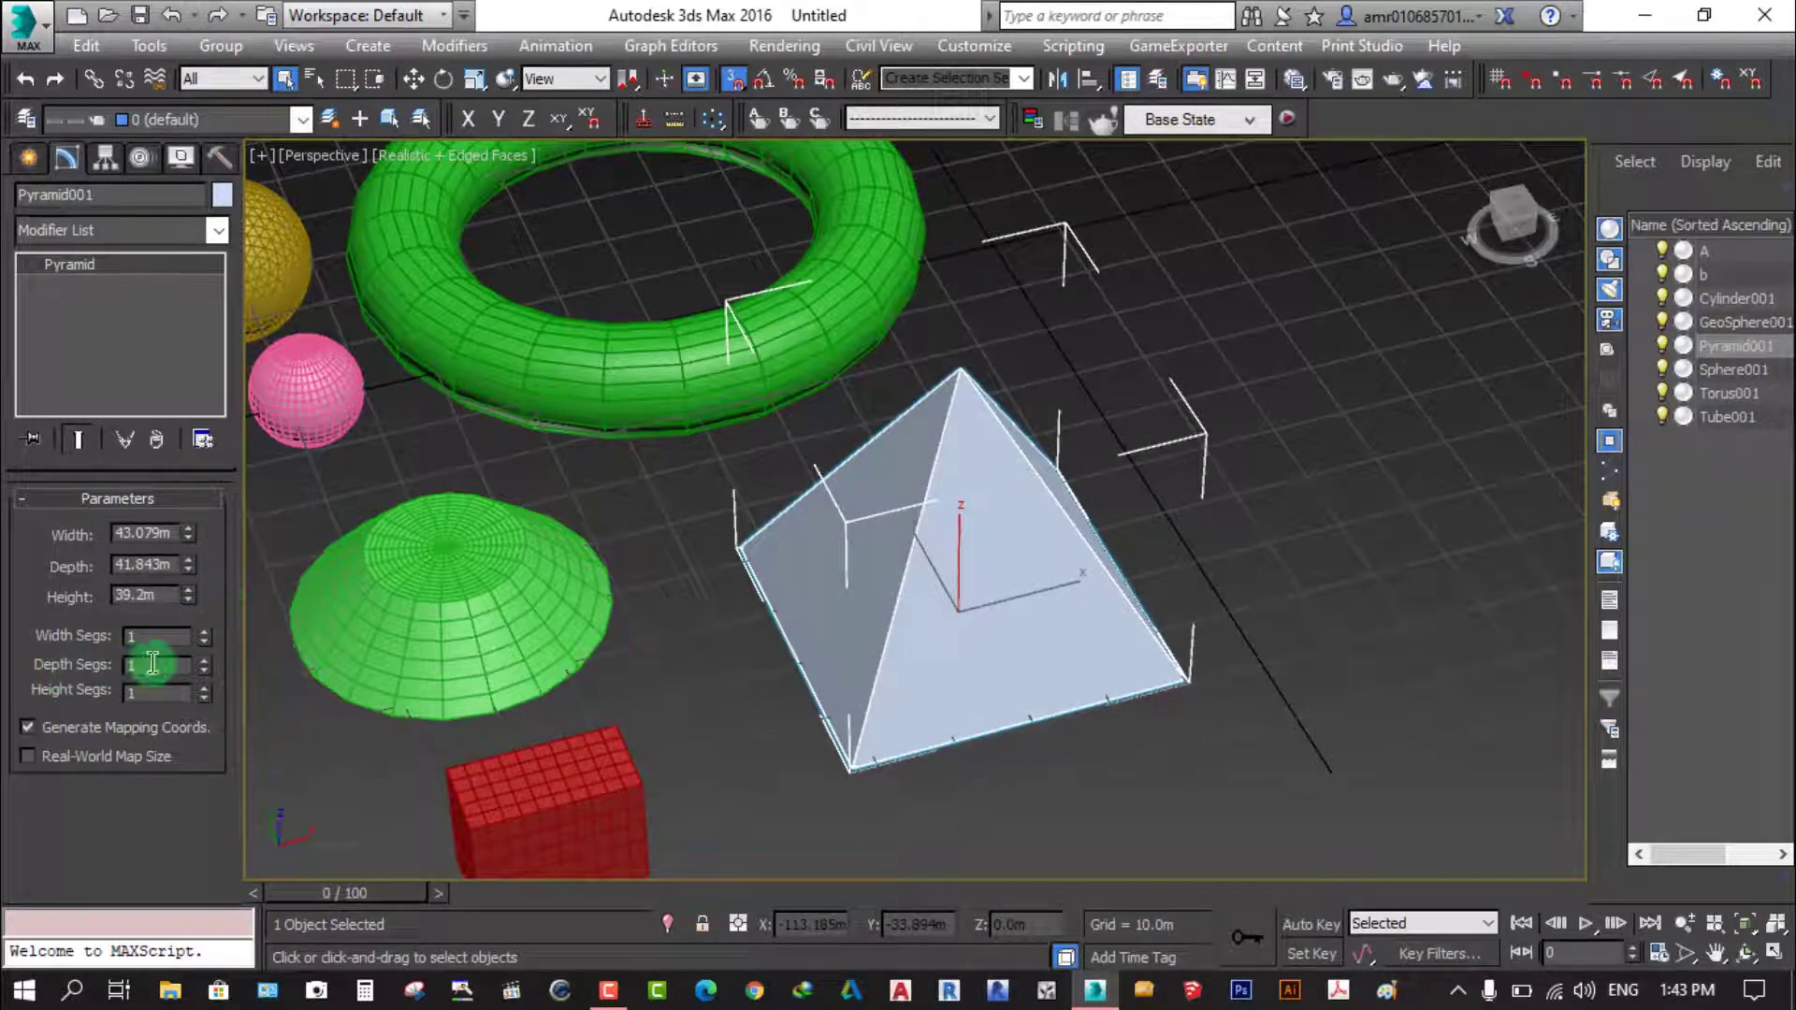
Subdivide the pyramid into 24 width, 6 depth and 10 height segments
{"action": "double_click", "coordinate": [130, 695]}
{"action": "left_click_drag", "start_coordinate": [207, 630], "coordinate": [209, 598]}
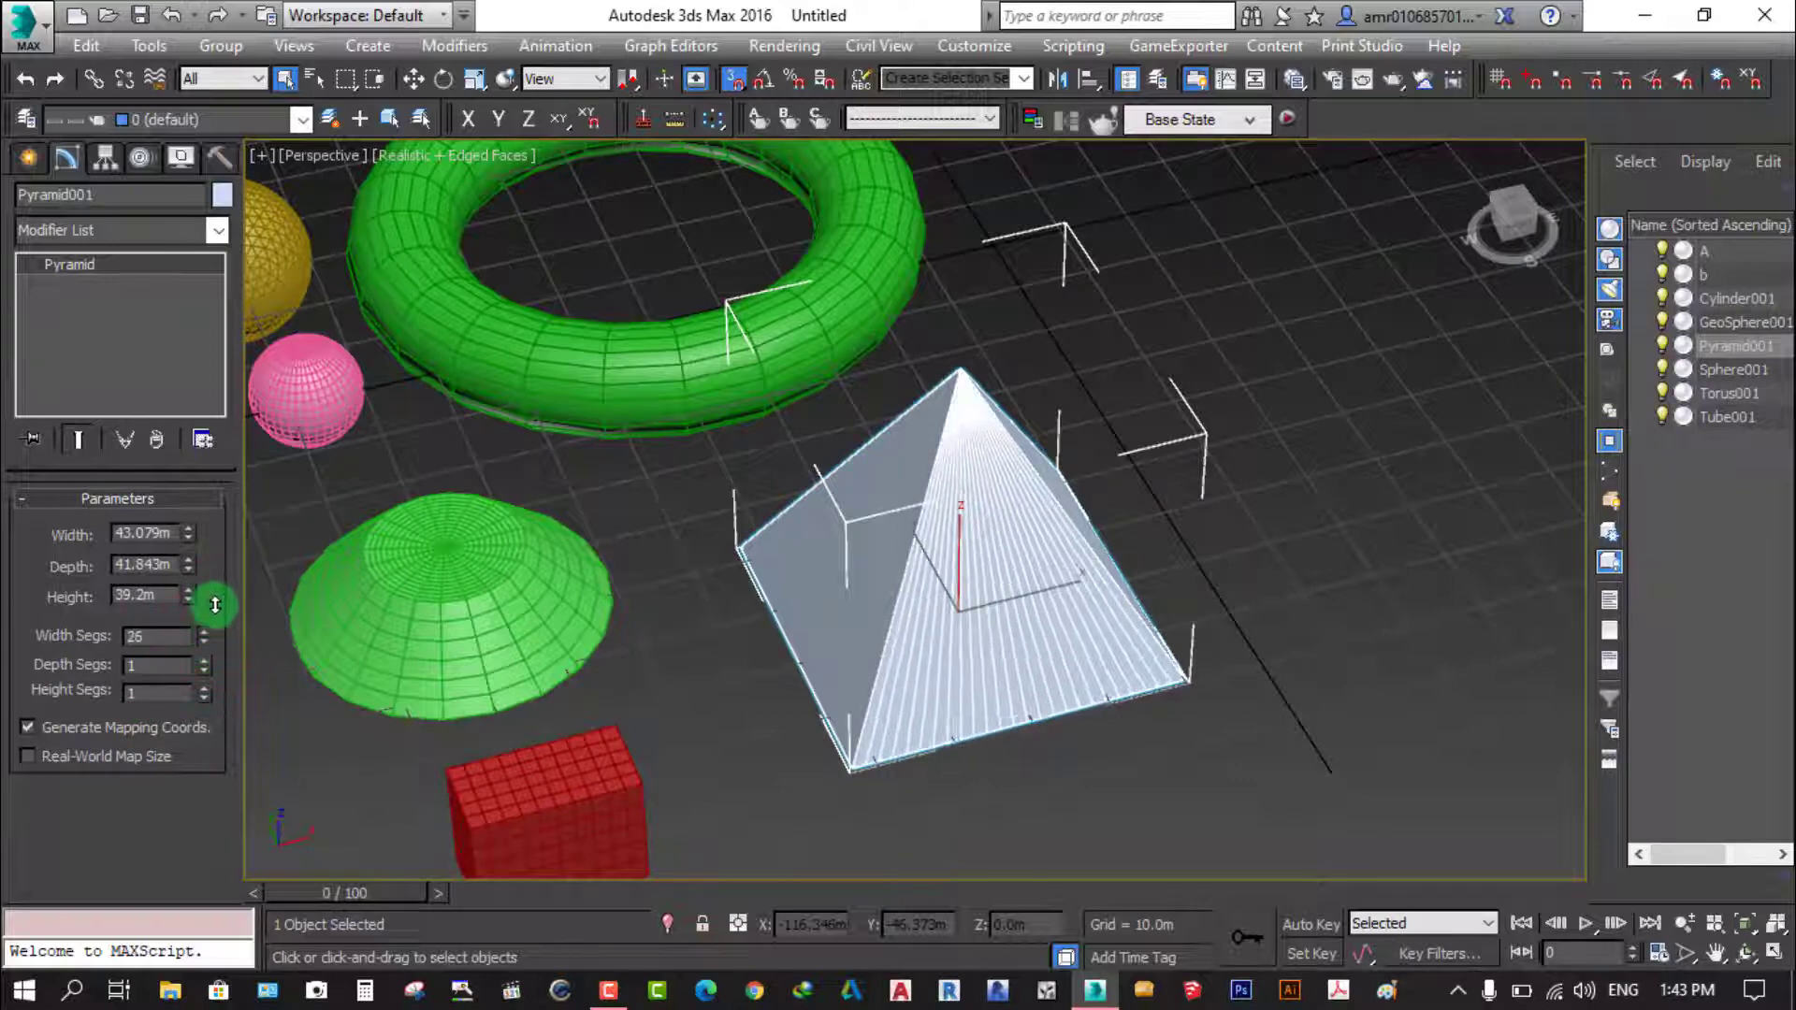
{"action": "scroll", "coordinate": [1036, 620], "scroll_direction": "up", "scroll_amount": 3}
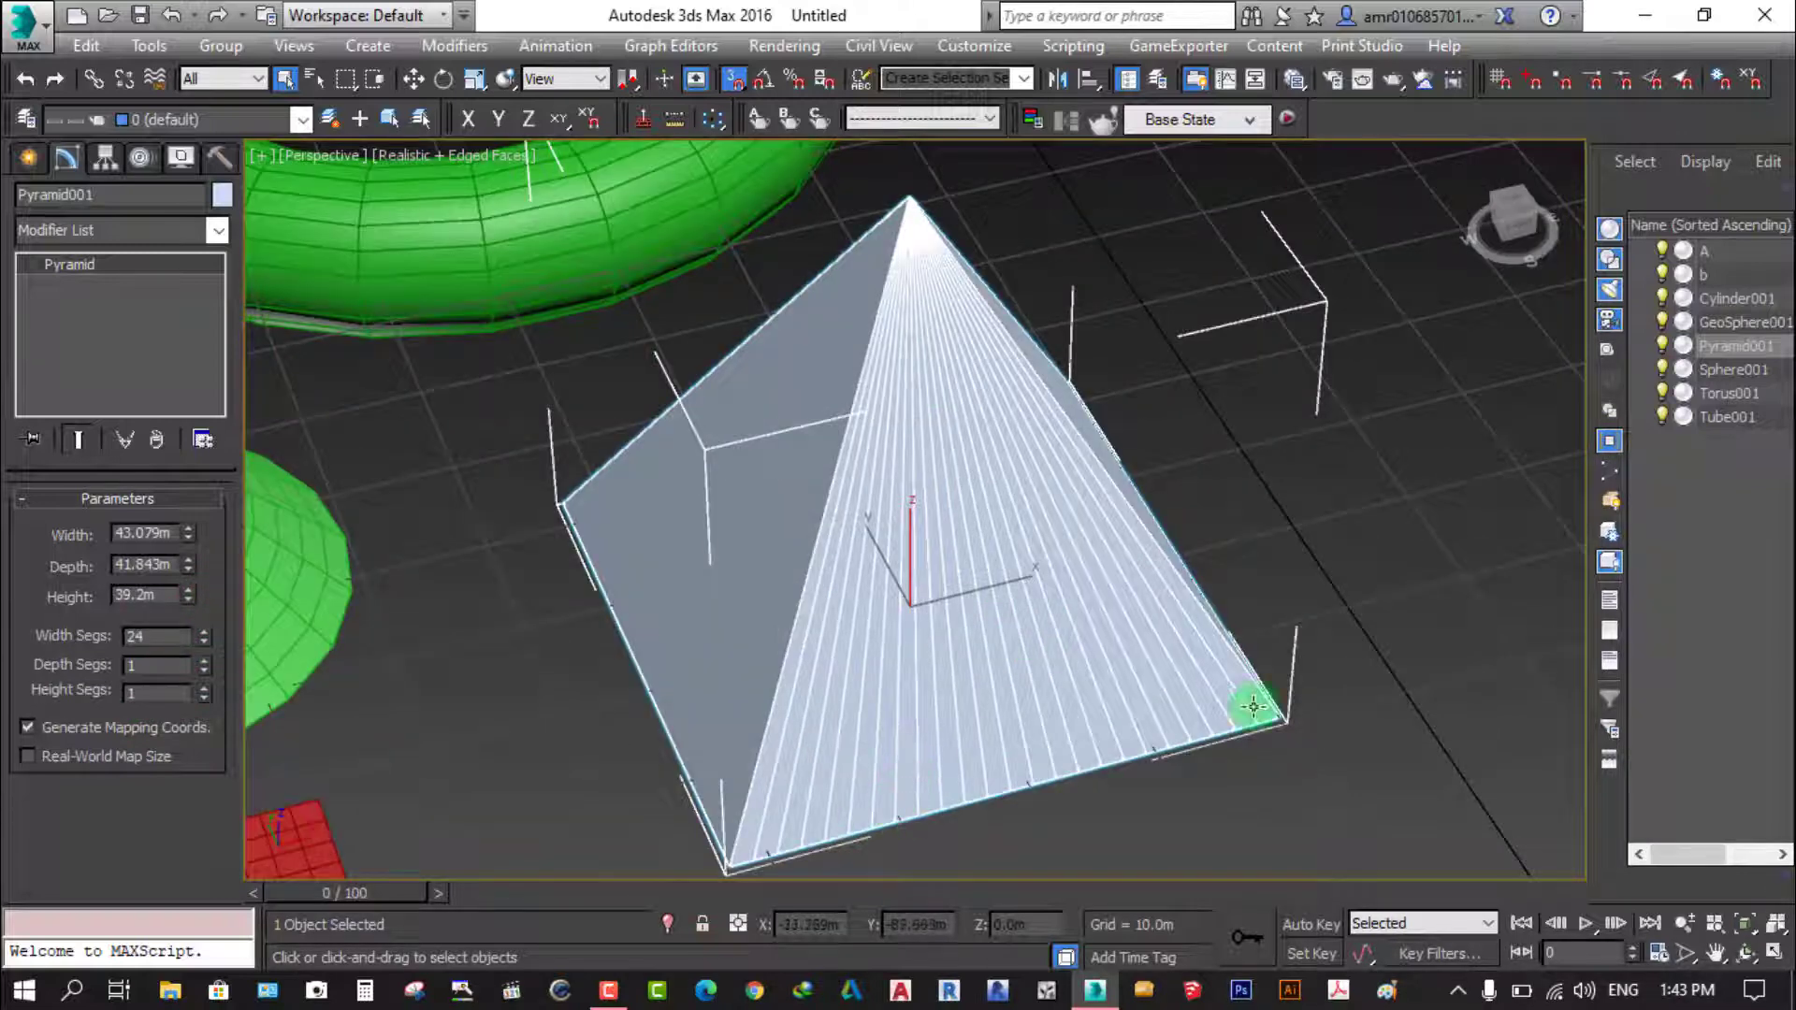
{"action": "left_click", "coordinate": [205, 672]}
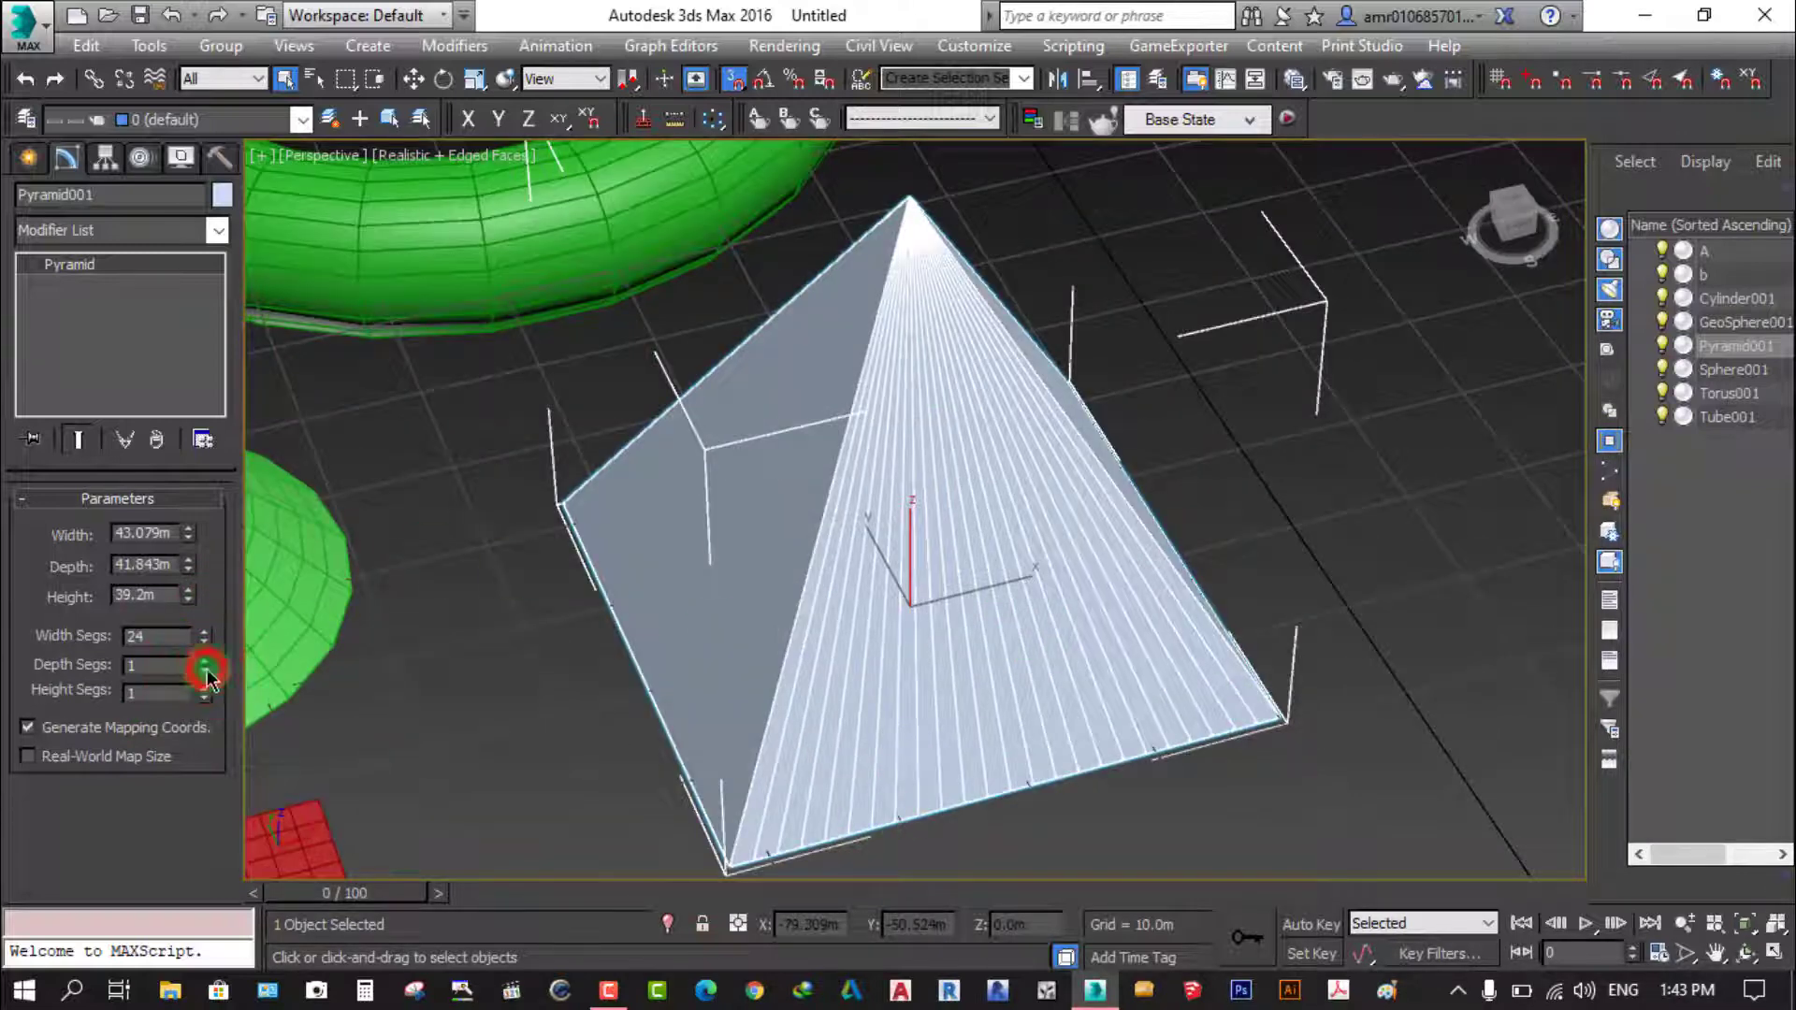
{"action": "left_click_drag", "start_coordinate": [207, 676], "coordinate": [226, 661]}
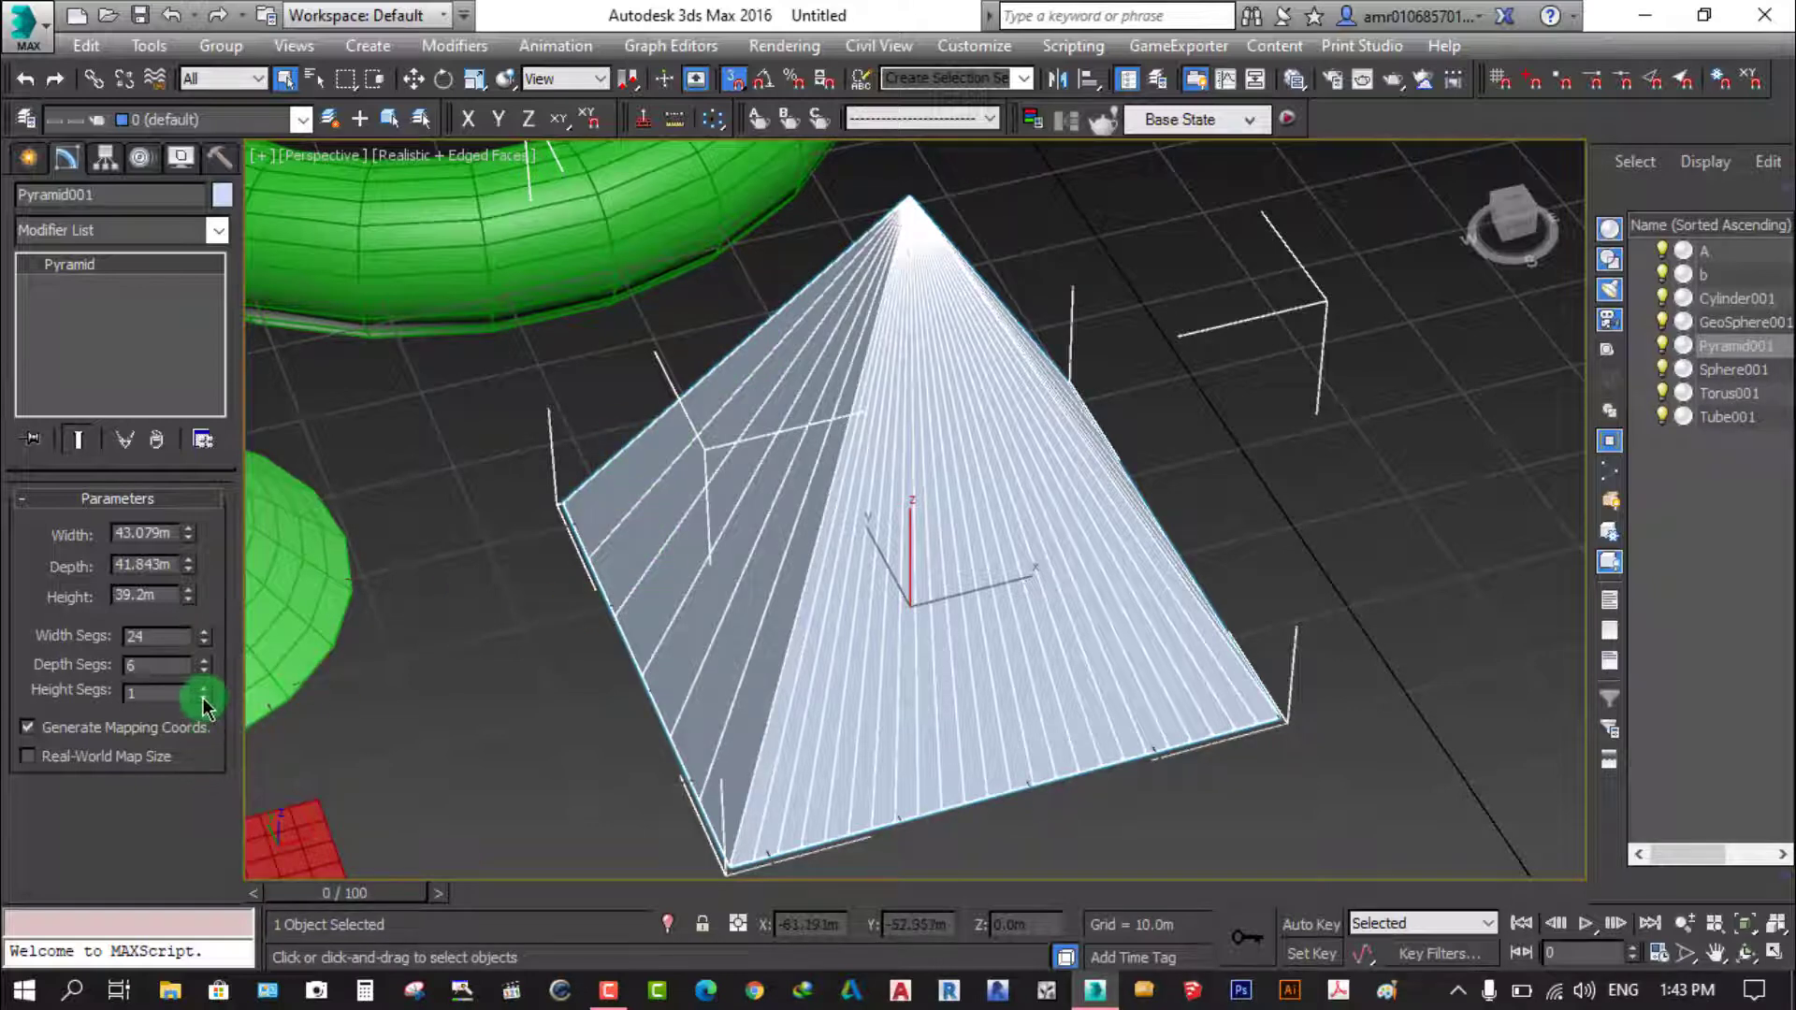
{"action": "left_click_drag", "start_coordinate": [204, 697], "coordinate": [228, 686]}
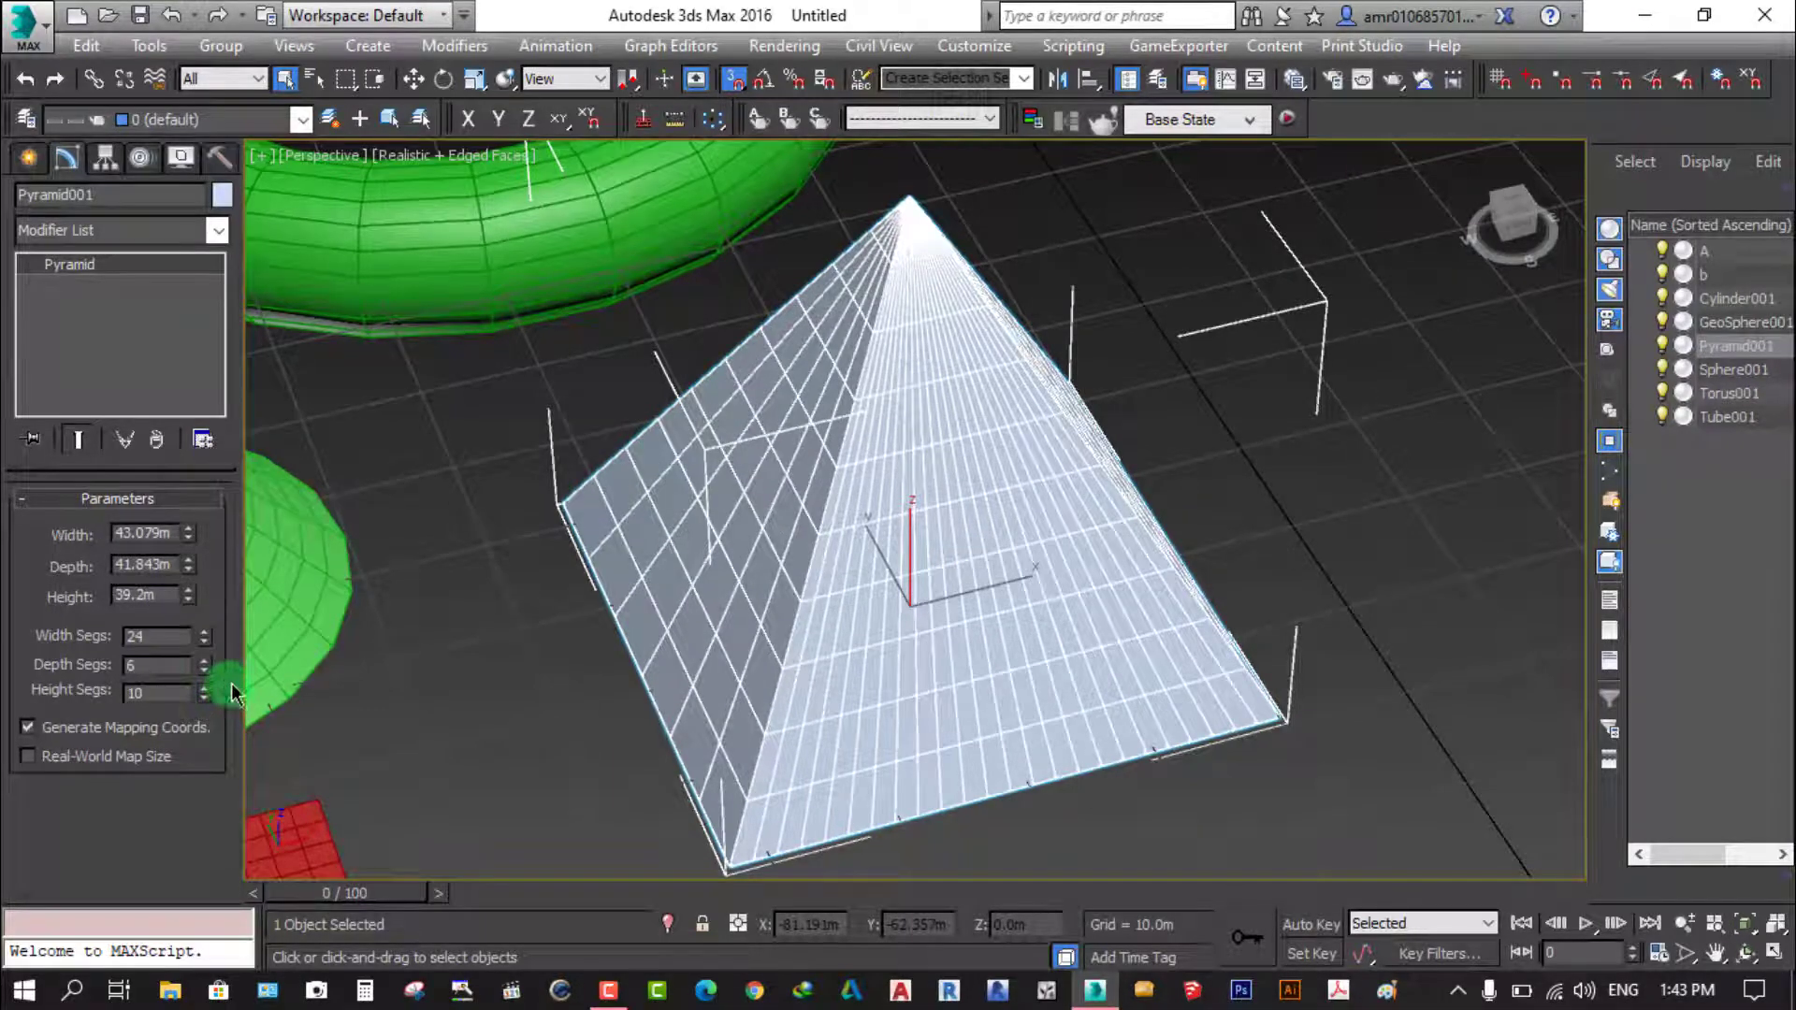
Deselect the pyramid and drag out a new teapot to its right
{"action": "left_click", "coordinate": [514, 782]}
{"action": "scroll", "coordinate": [530, 767], "scroll_direction": "down", "scroll_amount": 5}
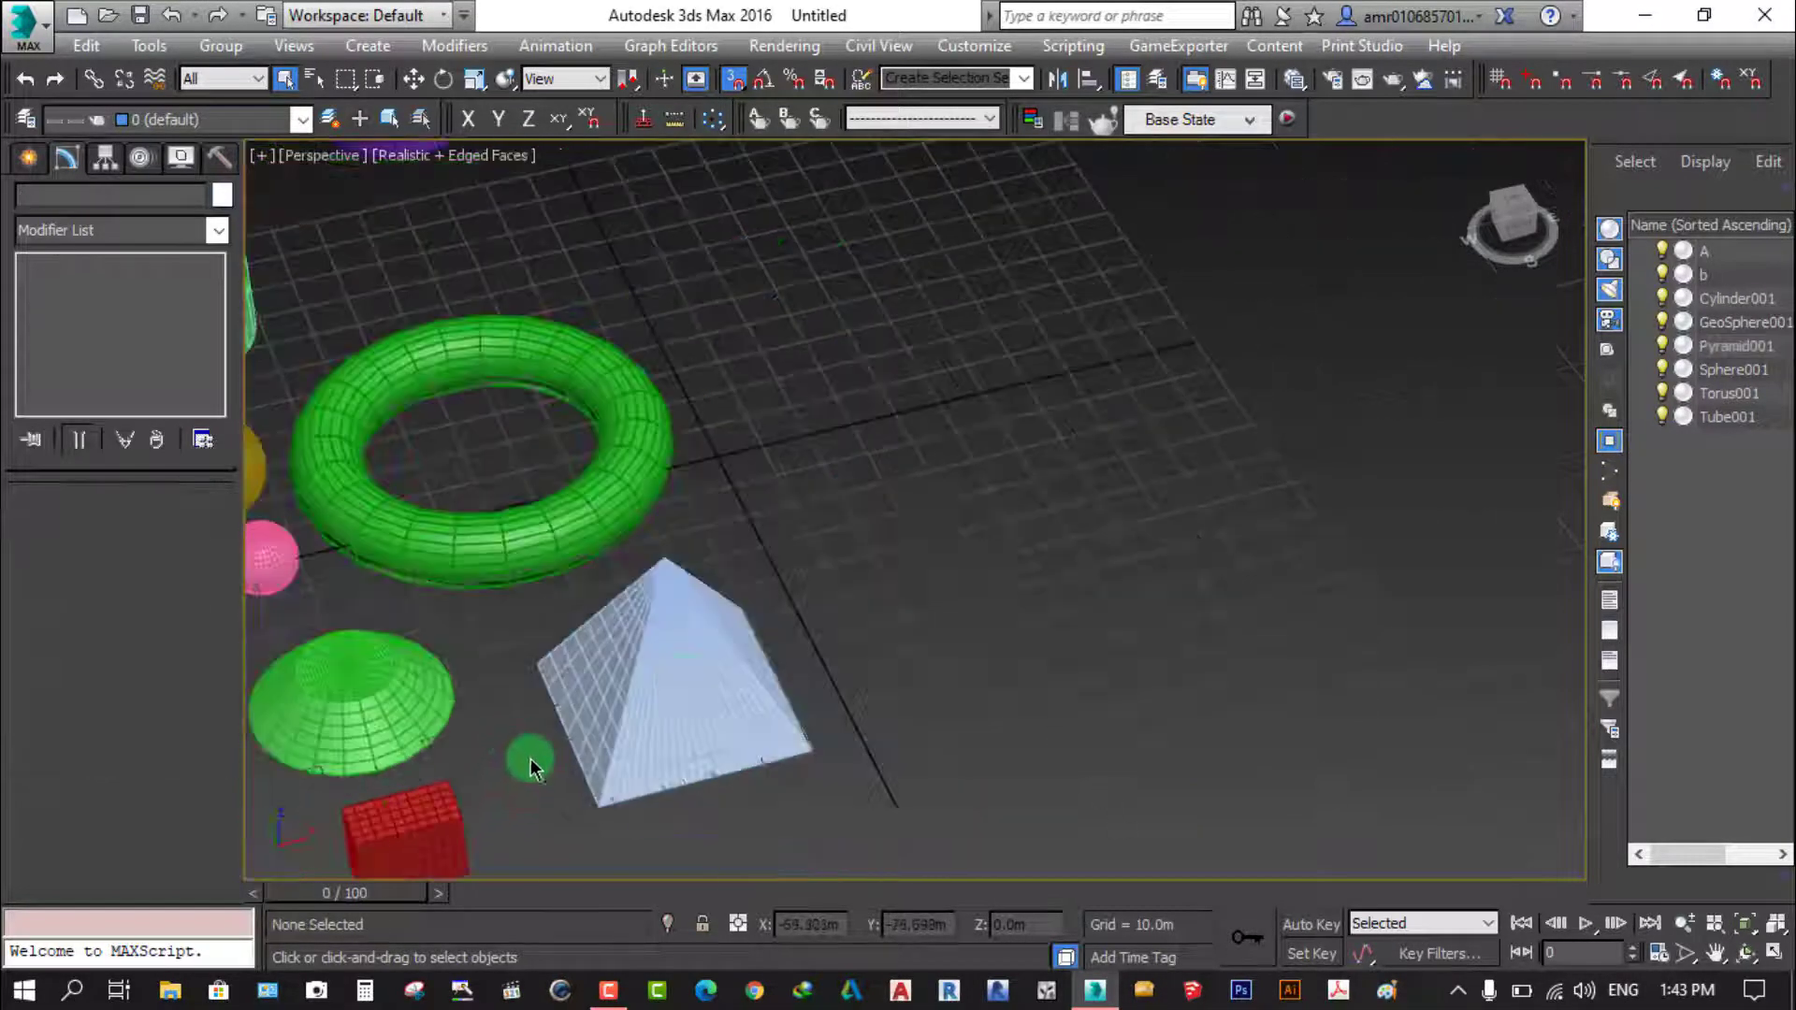
{"action": "middle_click_drag", "start_coordinate": [762, 662], "coordinate": [939, 609]}
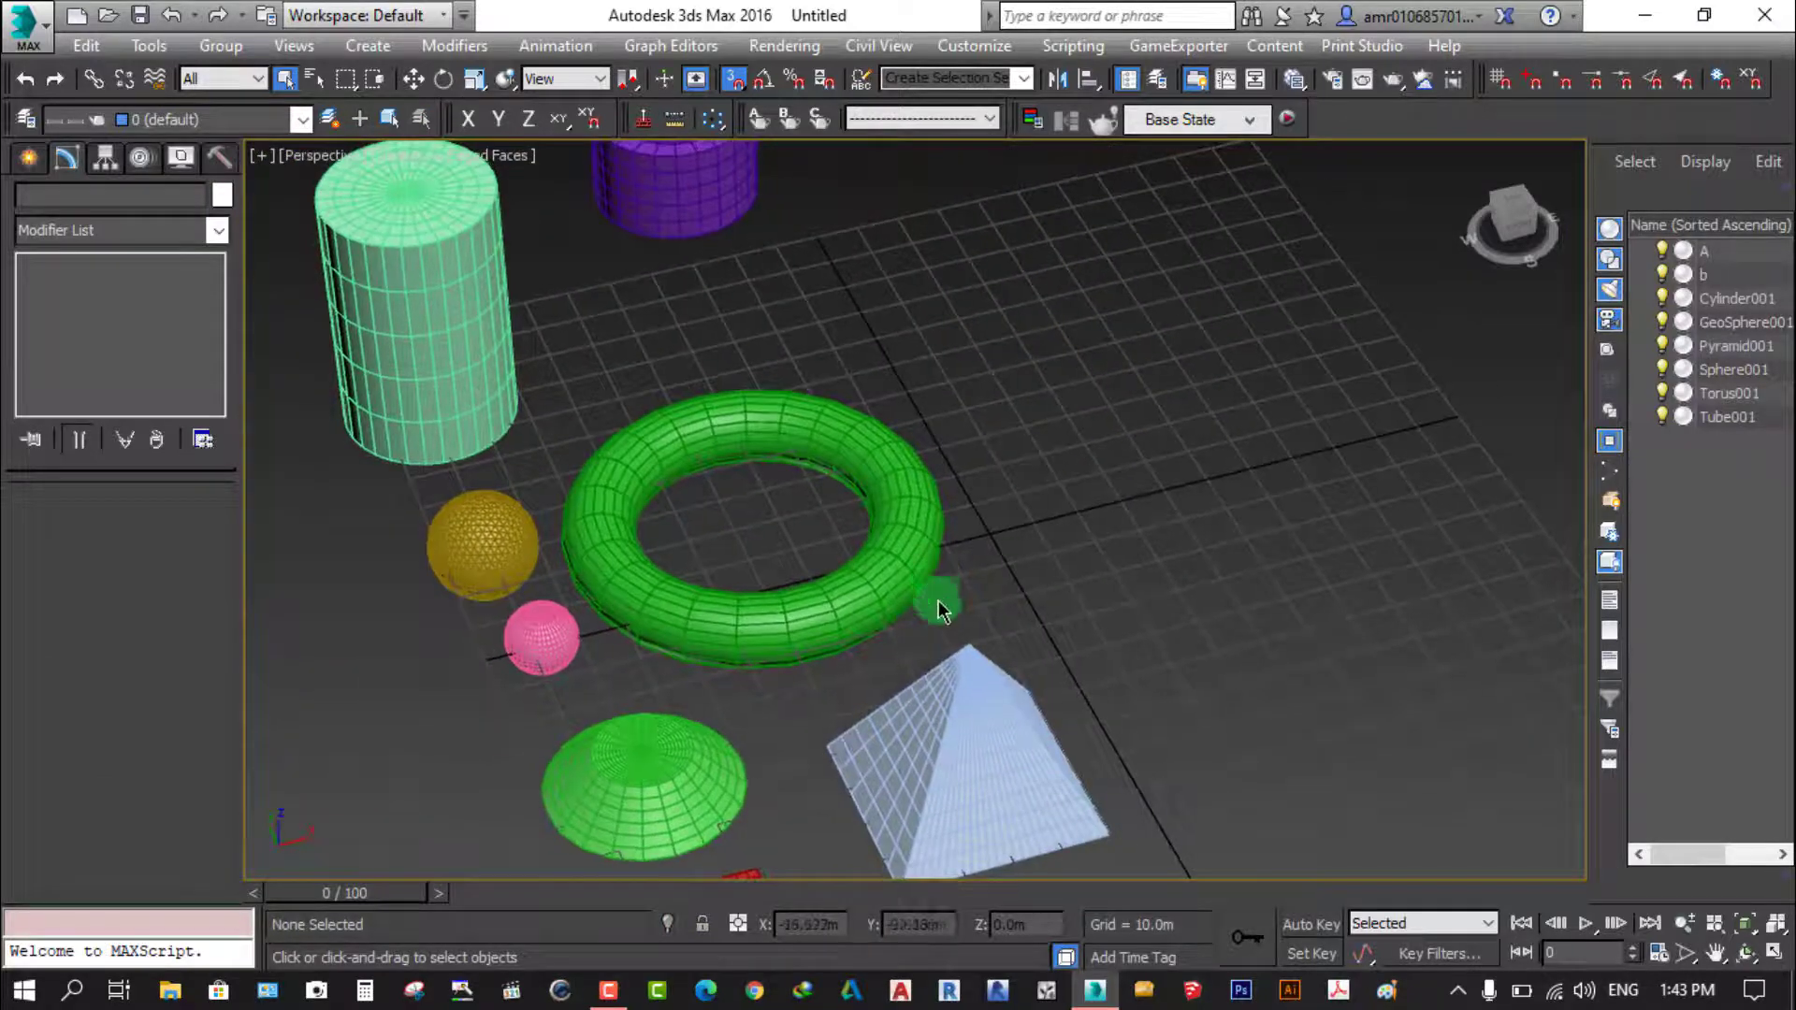
{"action": "left_click", "coordinate": [29, 157]}
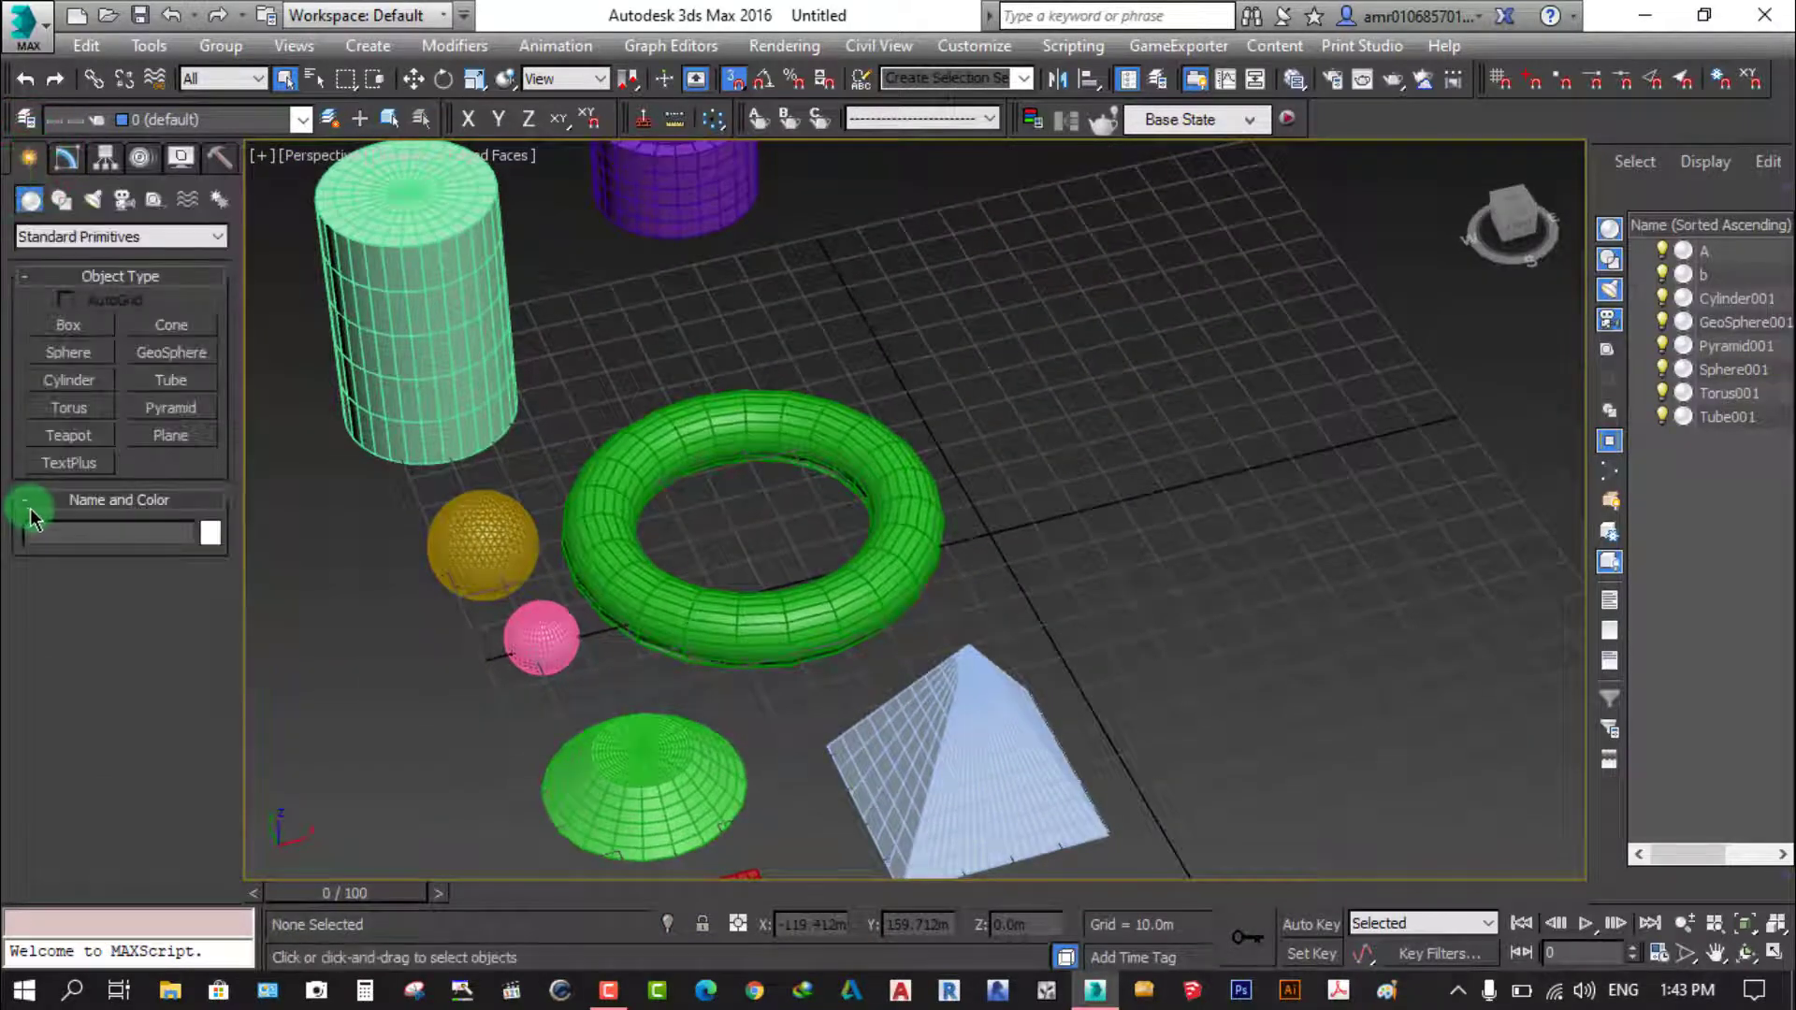
{"action": "left_click", "coordinate": [67, 444]}
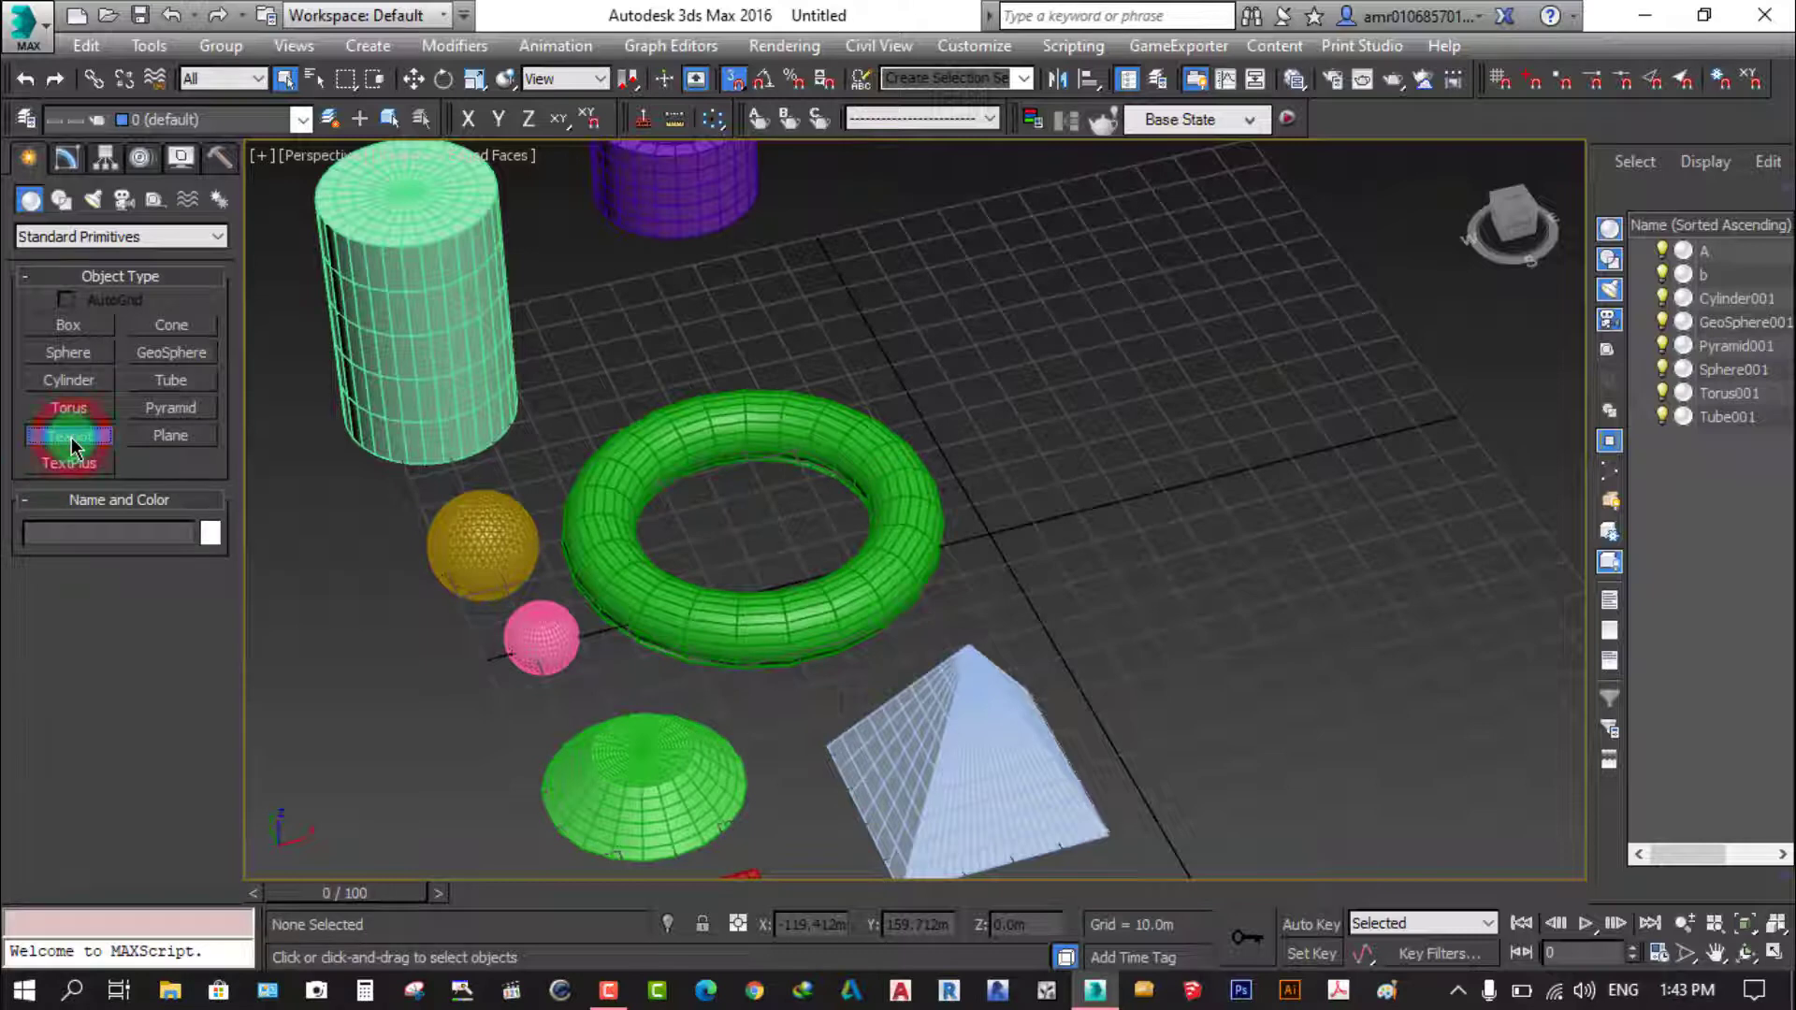
{"action": "middle_click_drag", "start_coordinate": [1110, 621], "coordinate": [926, 577]}
{"action": "mouse_move", "coordinate": [929, 566]}
{"action": "left_mouse_down"}
{"action": "mouse_move", "coordinate": [966, 573]}
{"action": "mouse_move", "coordinate": [987, 535]}
{"action": "left_mouse_up"}
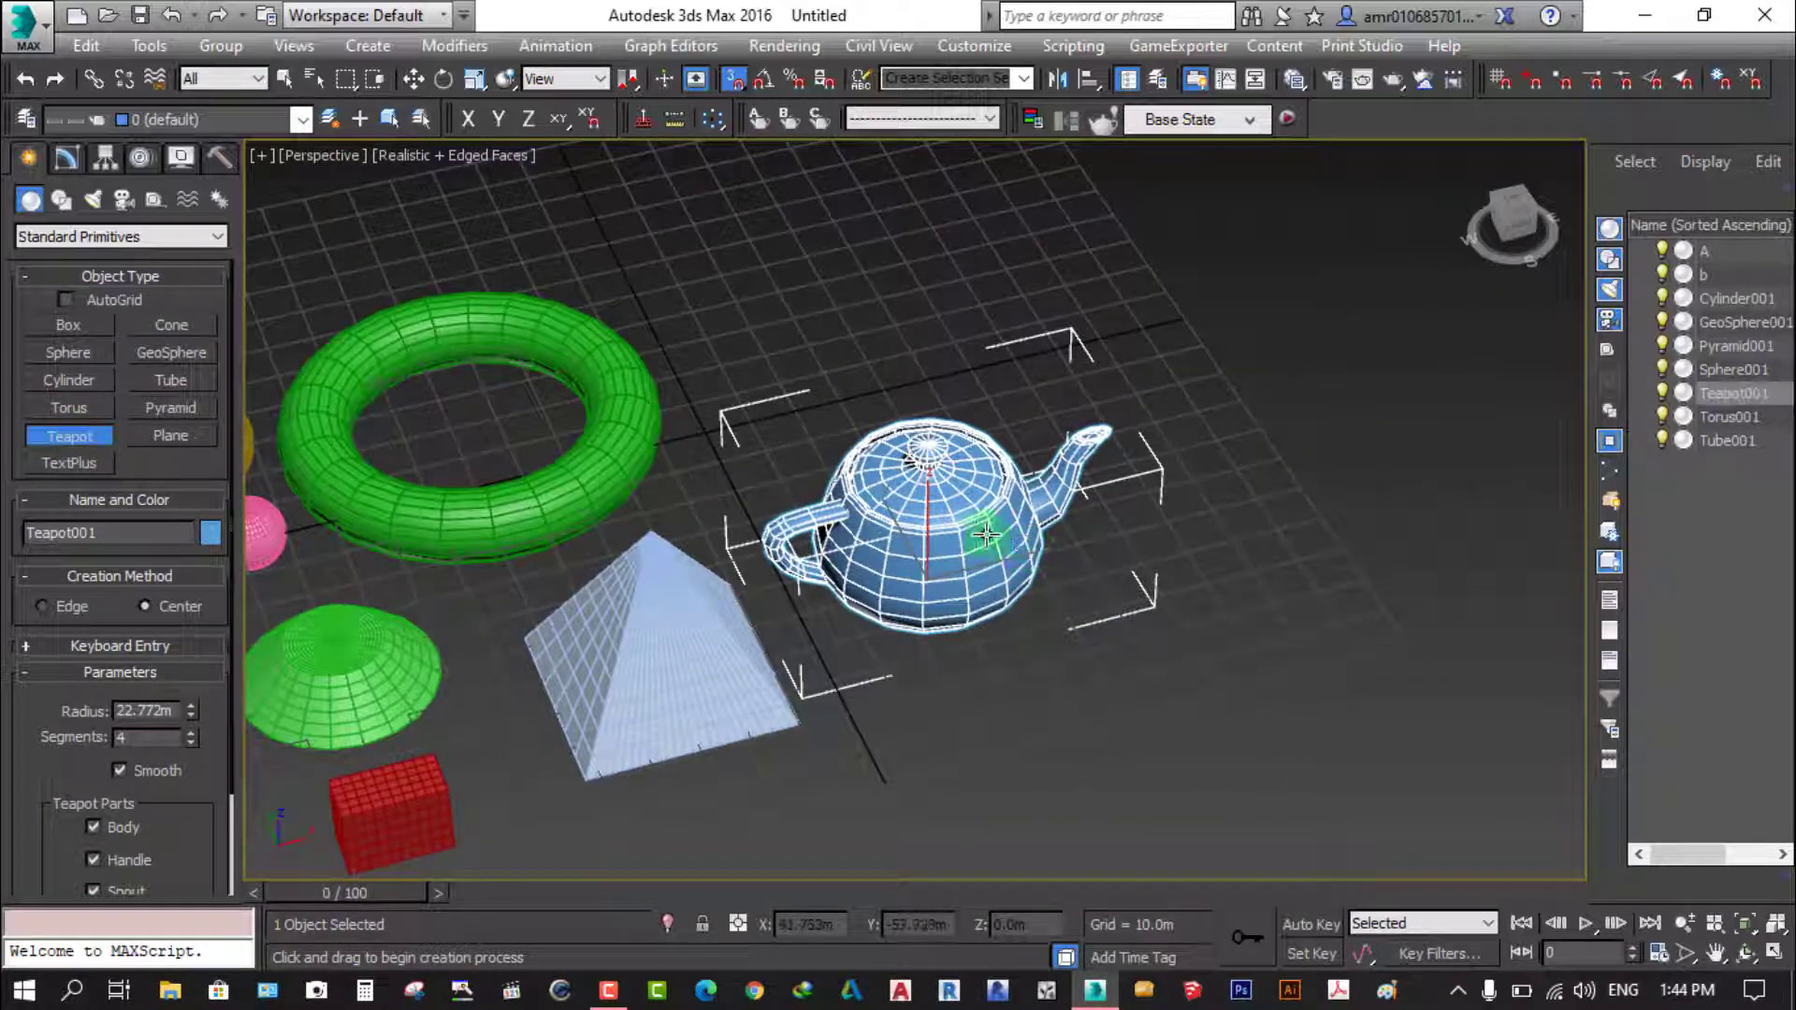
Enlarge the teapot's radius to 24.594m in the Modify panel
{"action": "scroll", "coordinate": [986, 535], "scroll_direction": "up", "scroll_amount": 2}
{"action": "mouse_move", "coordinate": [901, 510]}
{"action": "middle_mouse_down"}
{"action": "mouse_move", "coordinate": [967, 610]}
{"action": "mouse_move", "coordinate": [937, 611]}
{"action": "middle_mouse_up"}
{"action": "scroll", "coordinate": [912, 540], "scroll_direction": "up", "scroll_amount": 2}
{"action": "scroll", "coordinate": [967, 582], "scroll_direction": "down", "scroll_amount": 2}
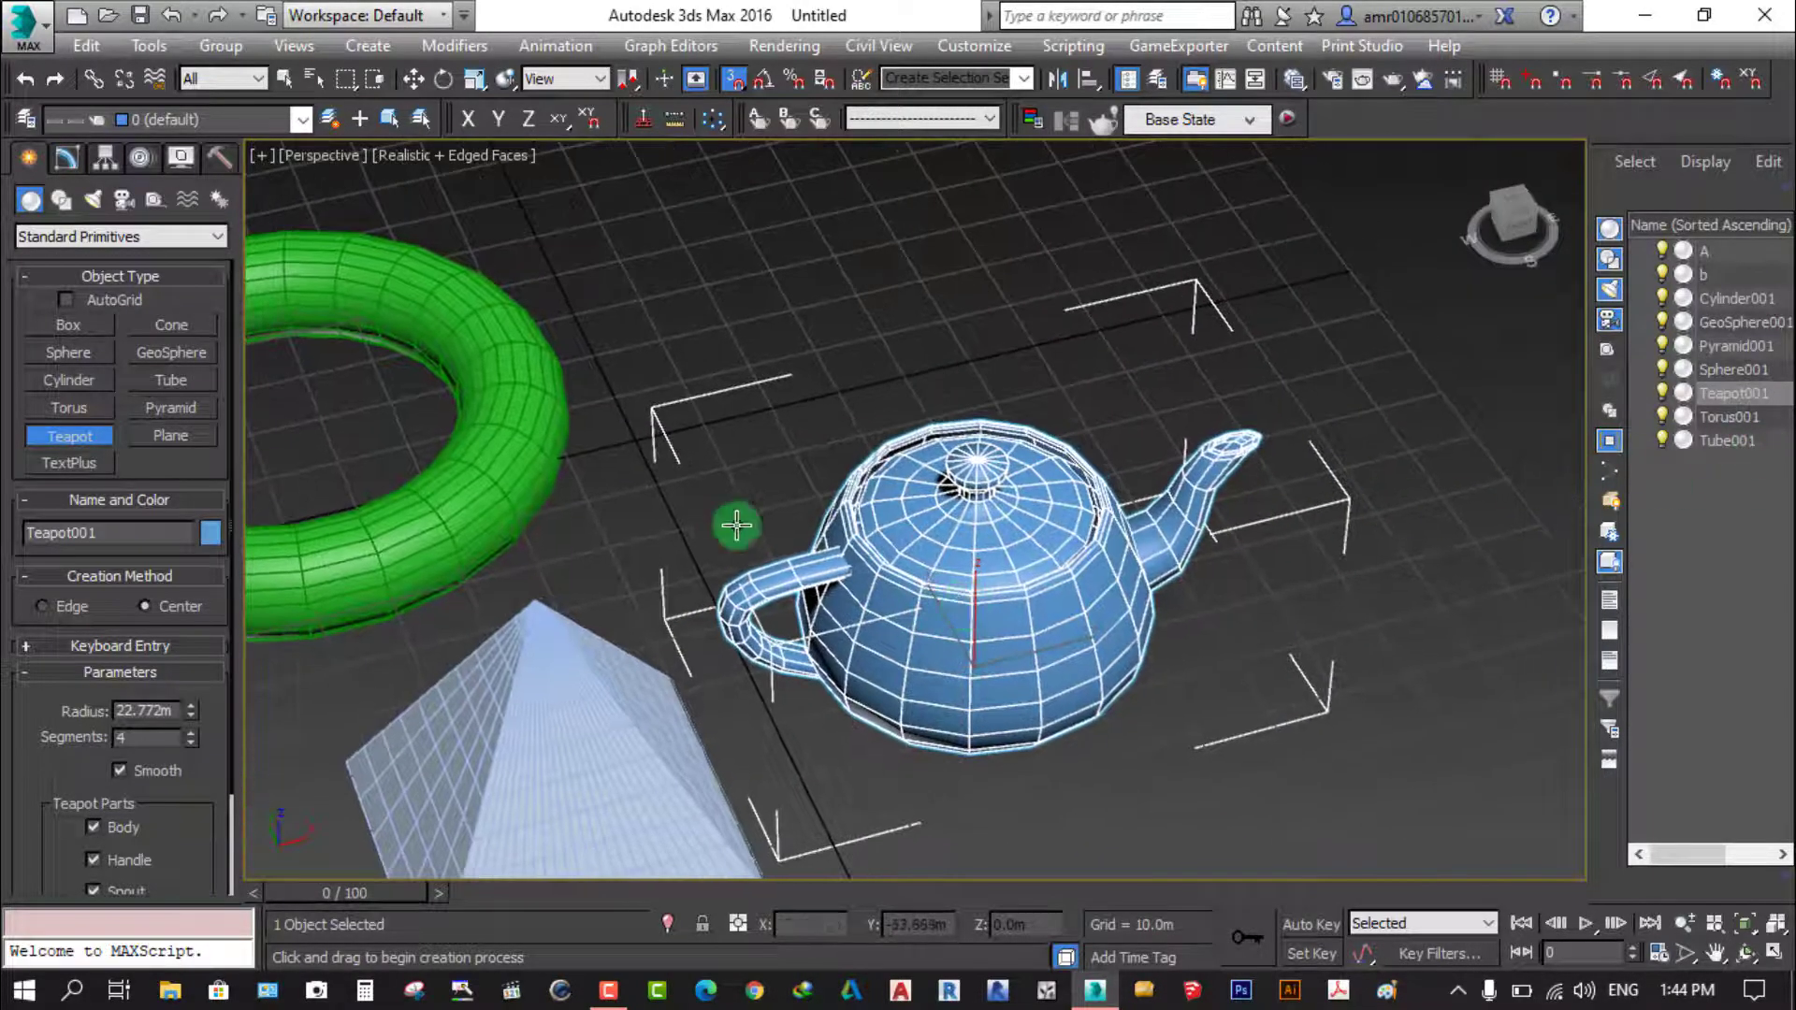
{"action": "left_click", "coordinate": [64, 161]}
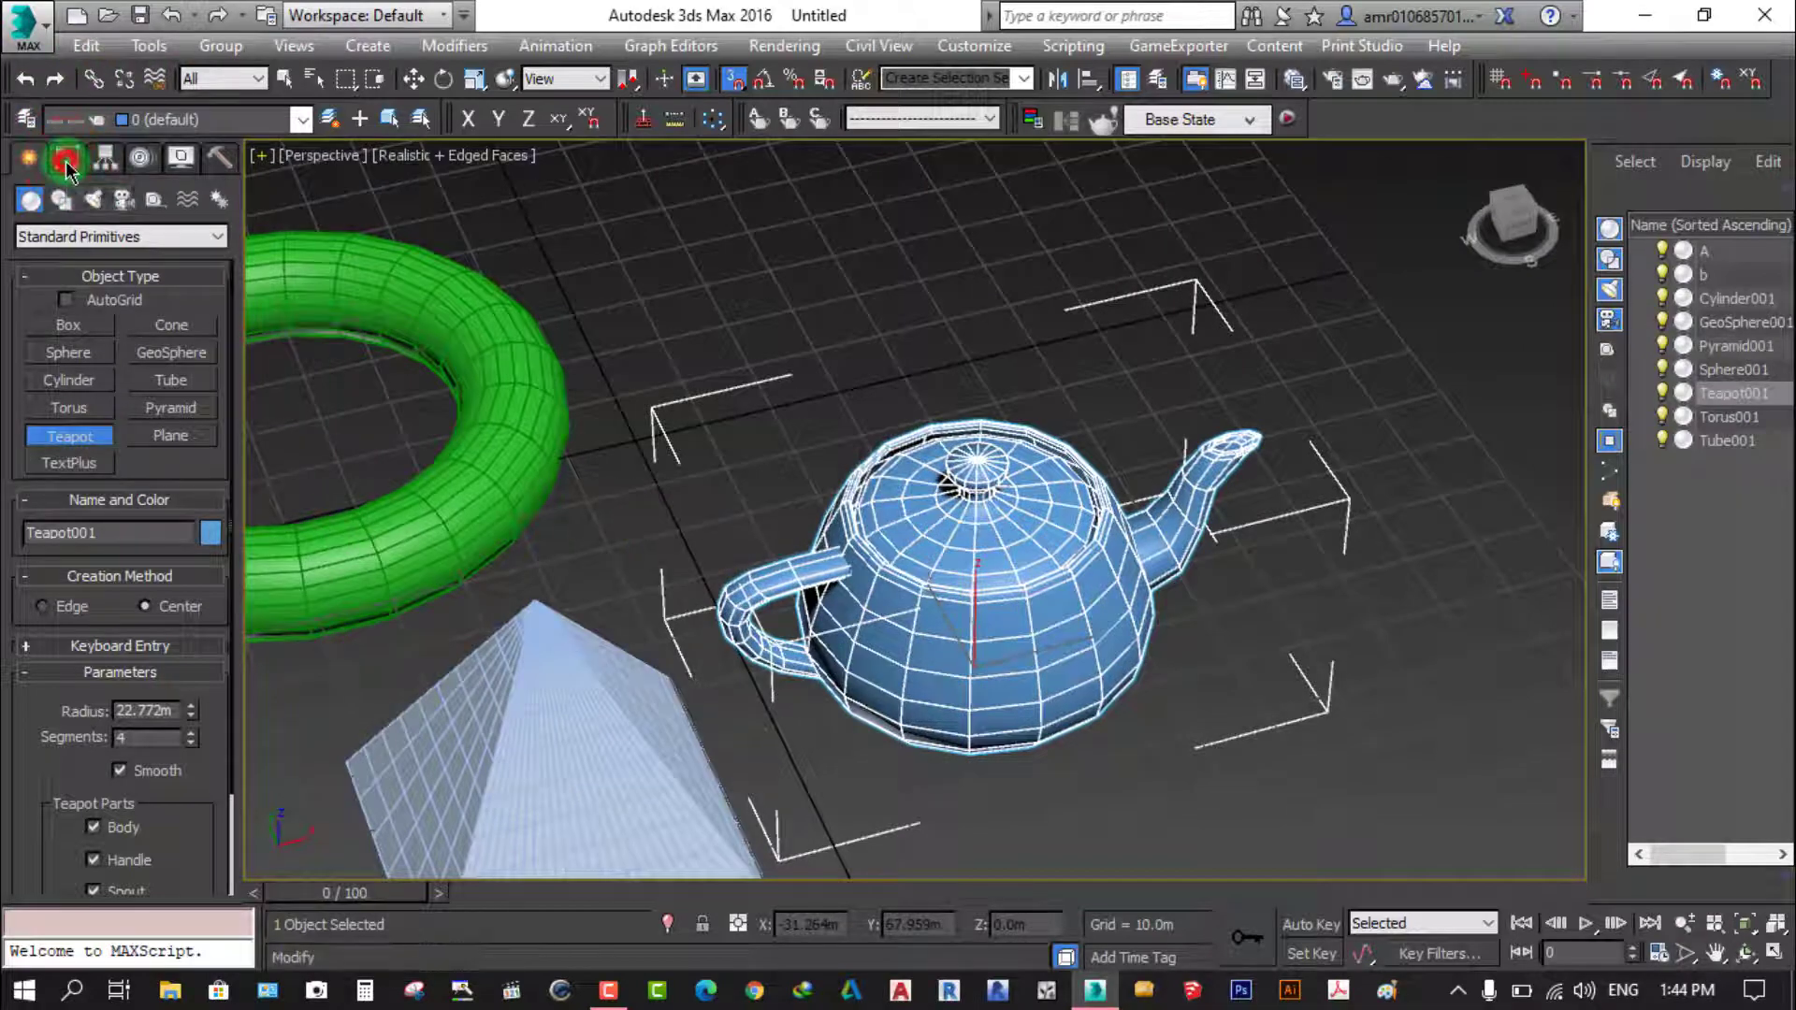
{"action": "left_click", "coordinate": [182, 550]}
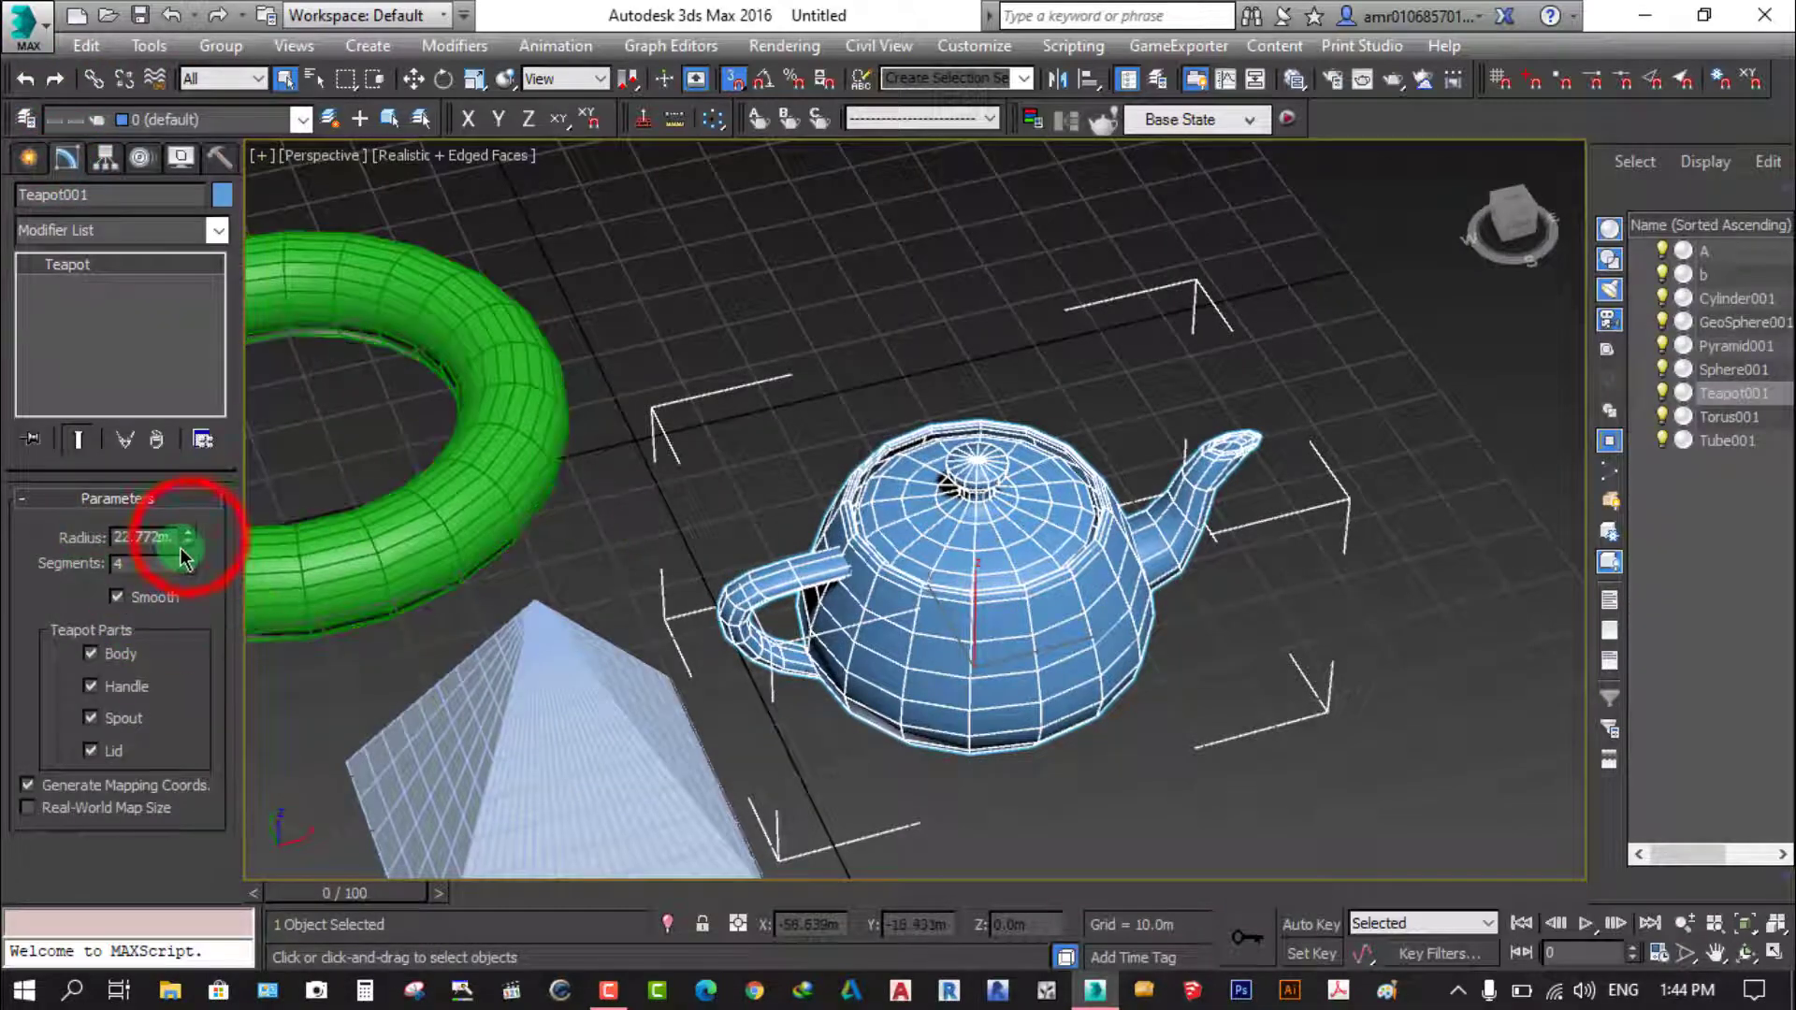
{"action": "left_click_drag", "start_coordinate": [190, 543], "coordinate": [213, 510]}
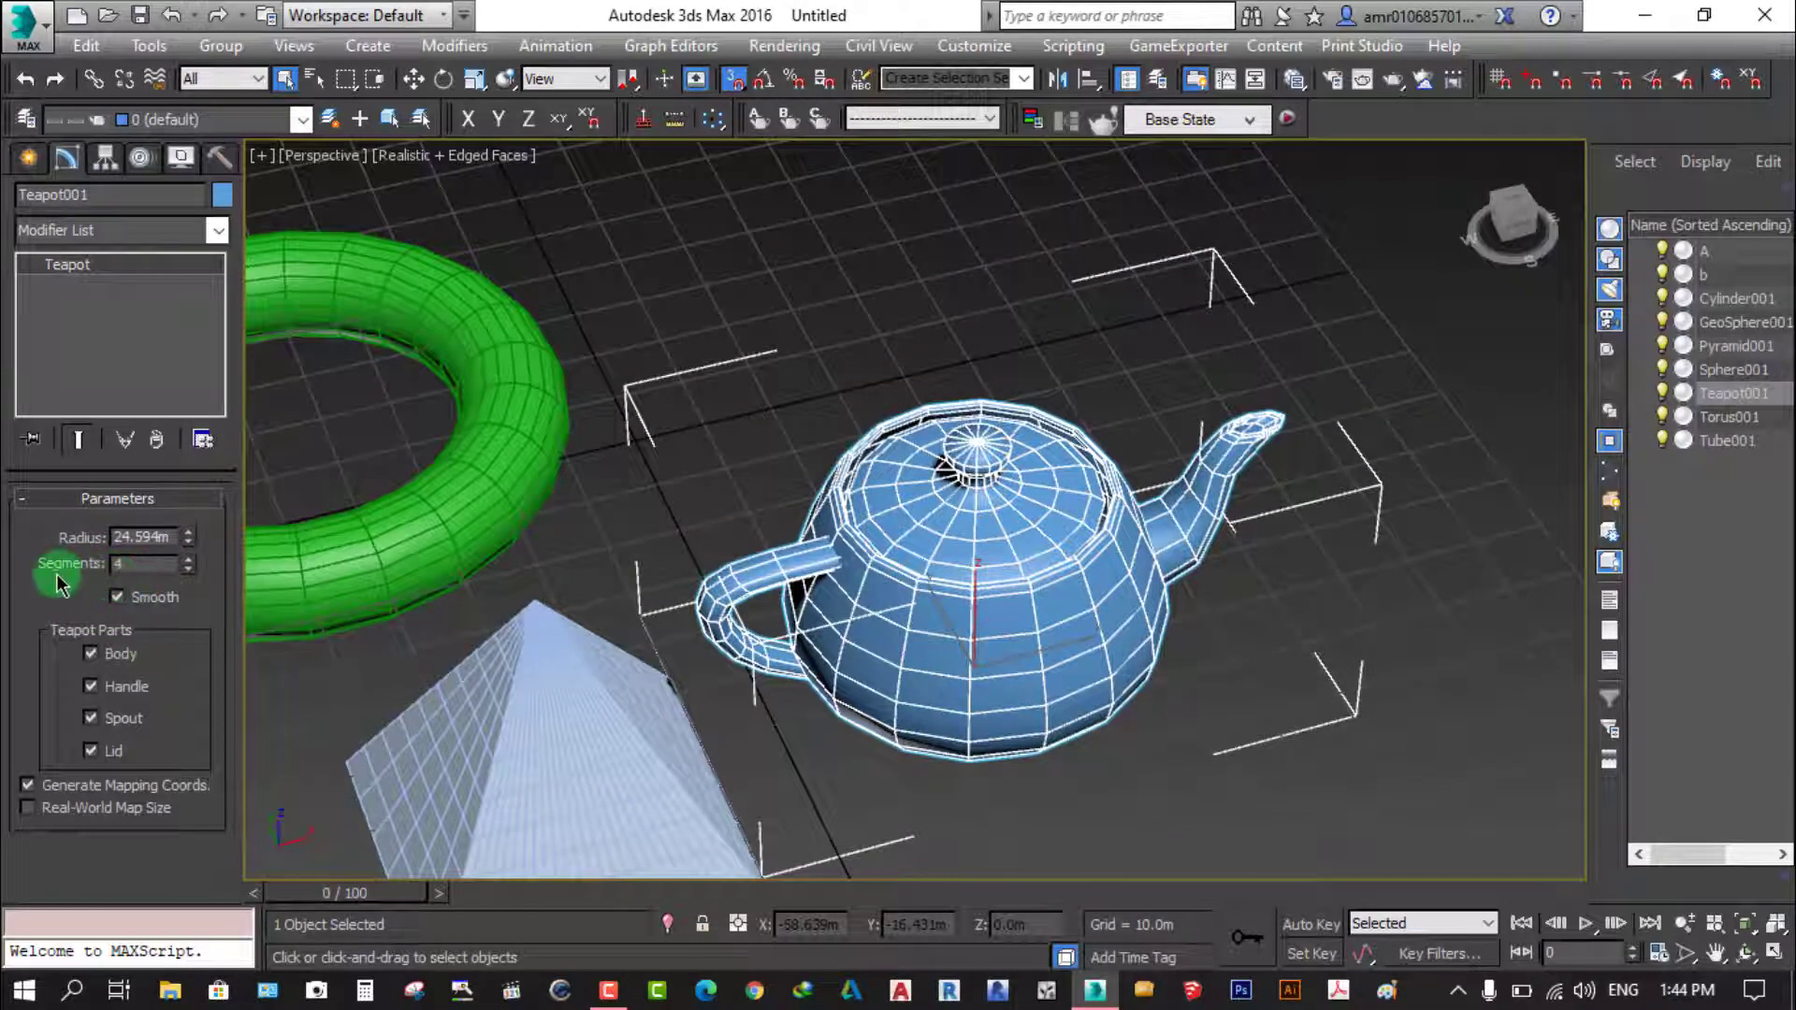
Raise the teapot to 7 segments and turn off Smooth for a faceted look
{"action": "mouse_move", "coordinate": [187, 564]}
{"action": "left_mouse_down"}
{"action": "mouse_move", "coordinate": [197, 545]}
{"action": "mouse_move", "coordinate": [214, 590]}
{"action": "mouse_move", "coordinate": [225, 558]}
{"action": "left_mouse_up"}
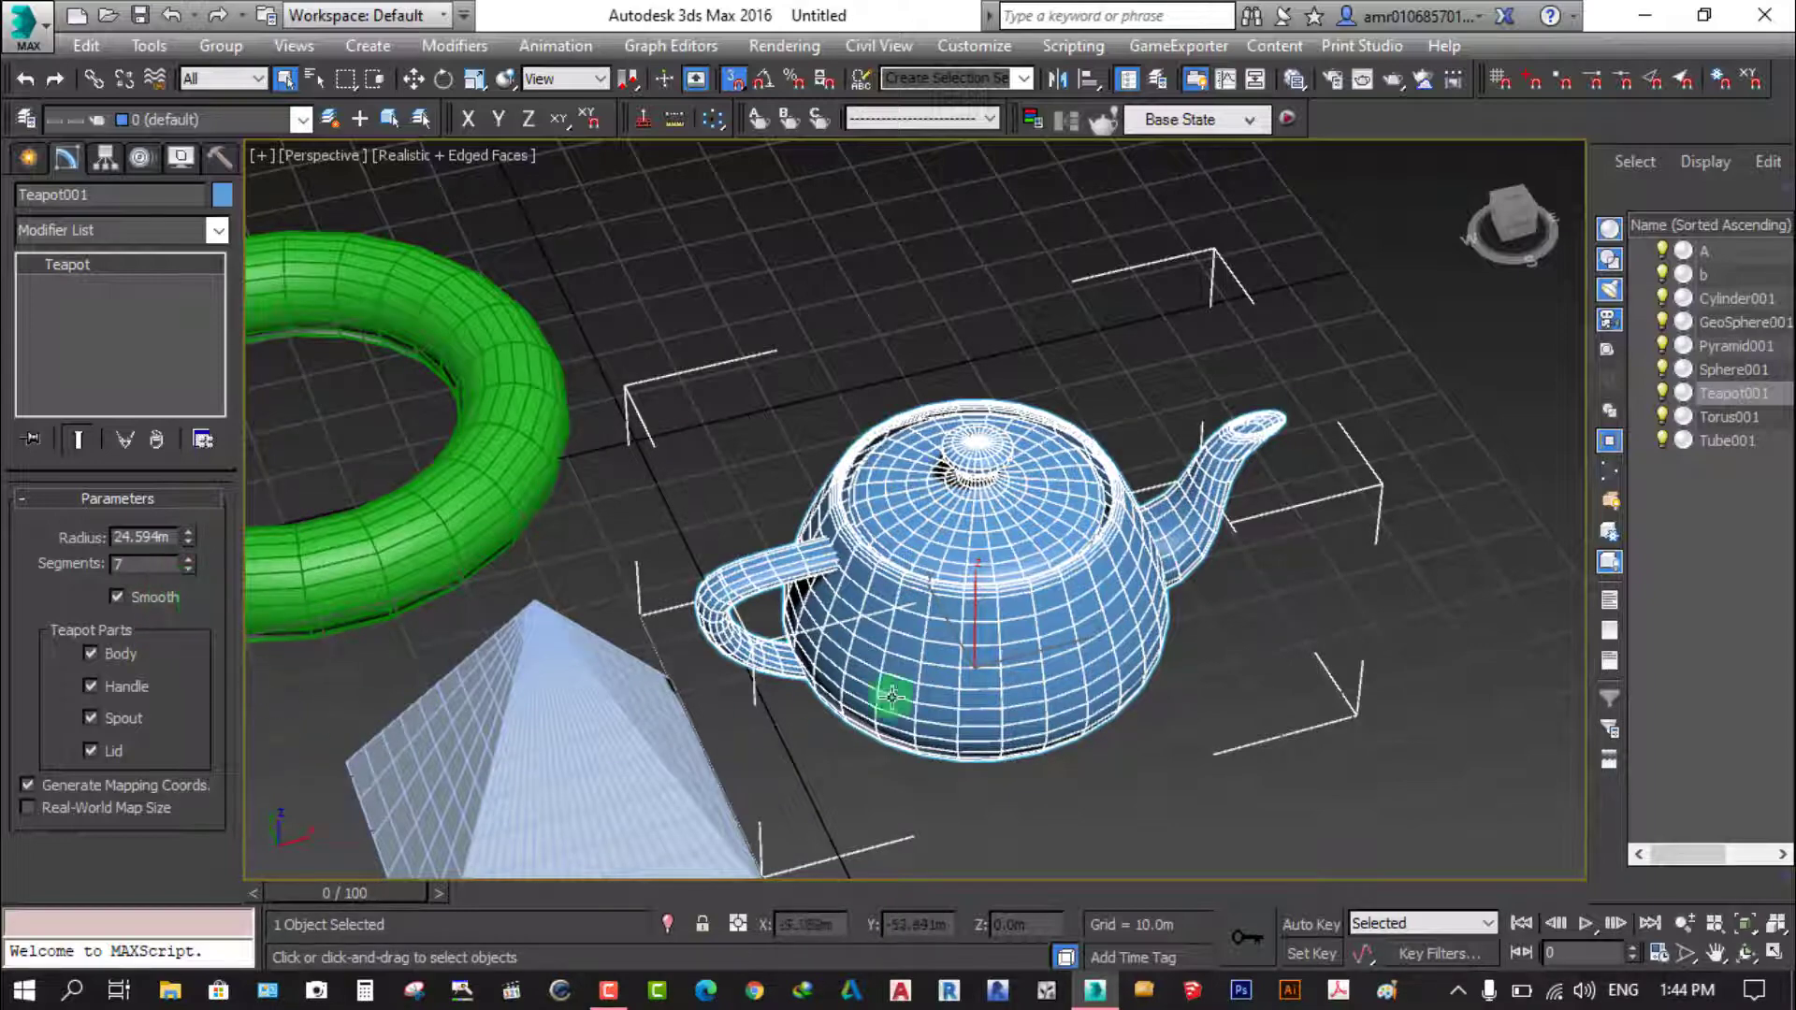
{"action": "scroll", "coordinate": [951, 738], "scroll_direction": "up", "scroll_amount": 3}
{"action": "scroll", "coordinate": [1026, 725], "scroll_direction": "up", "scroll_amount": 2}
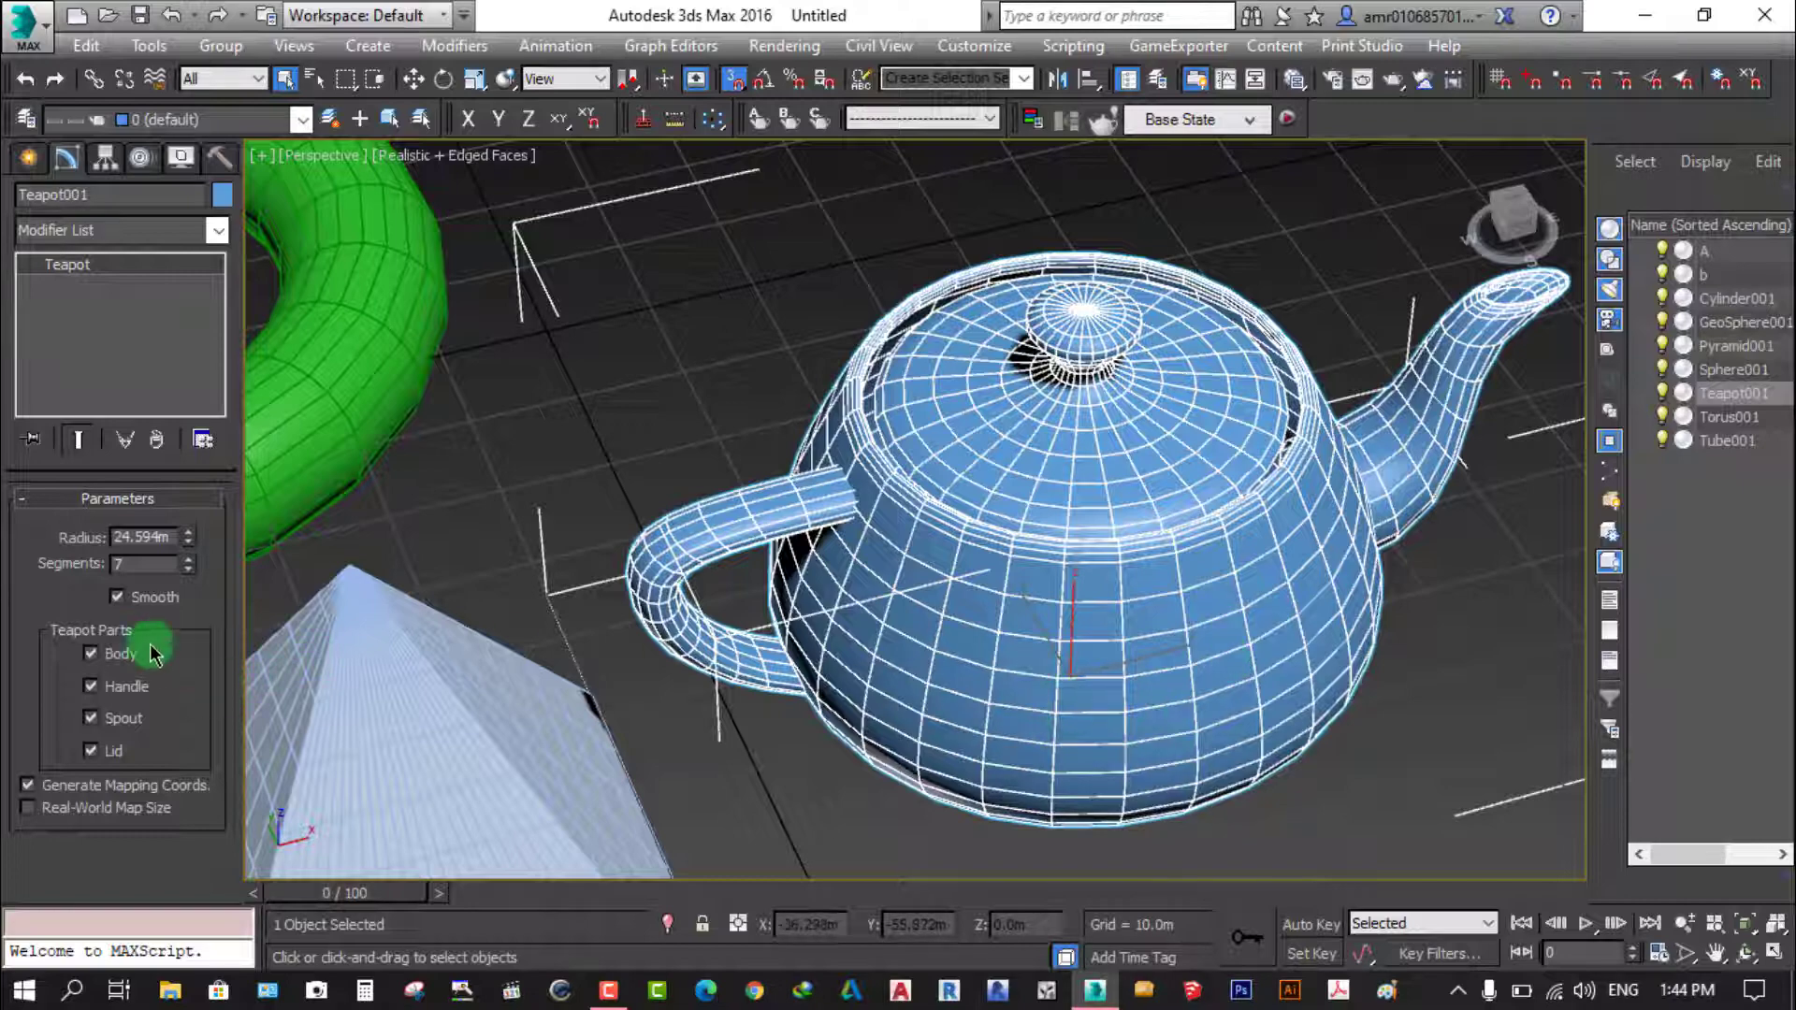
{"action": "left_click", "coordinate": [117, 598]}
{"action": "left_click", "coordinate": [117, 599]}
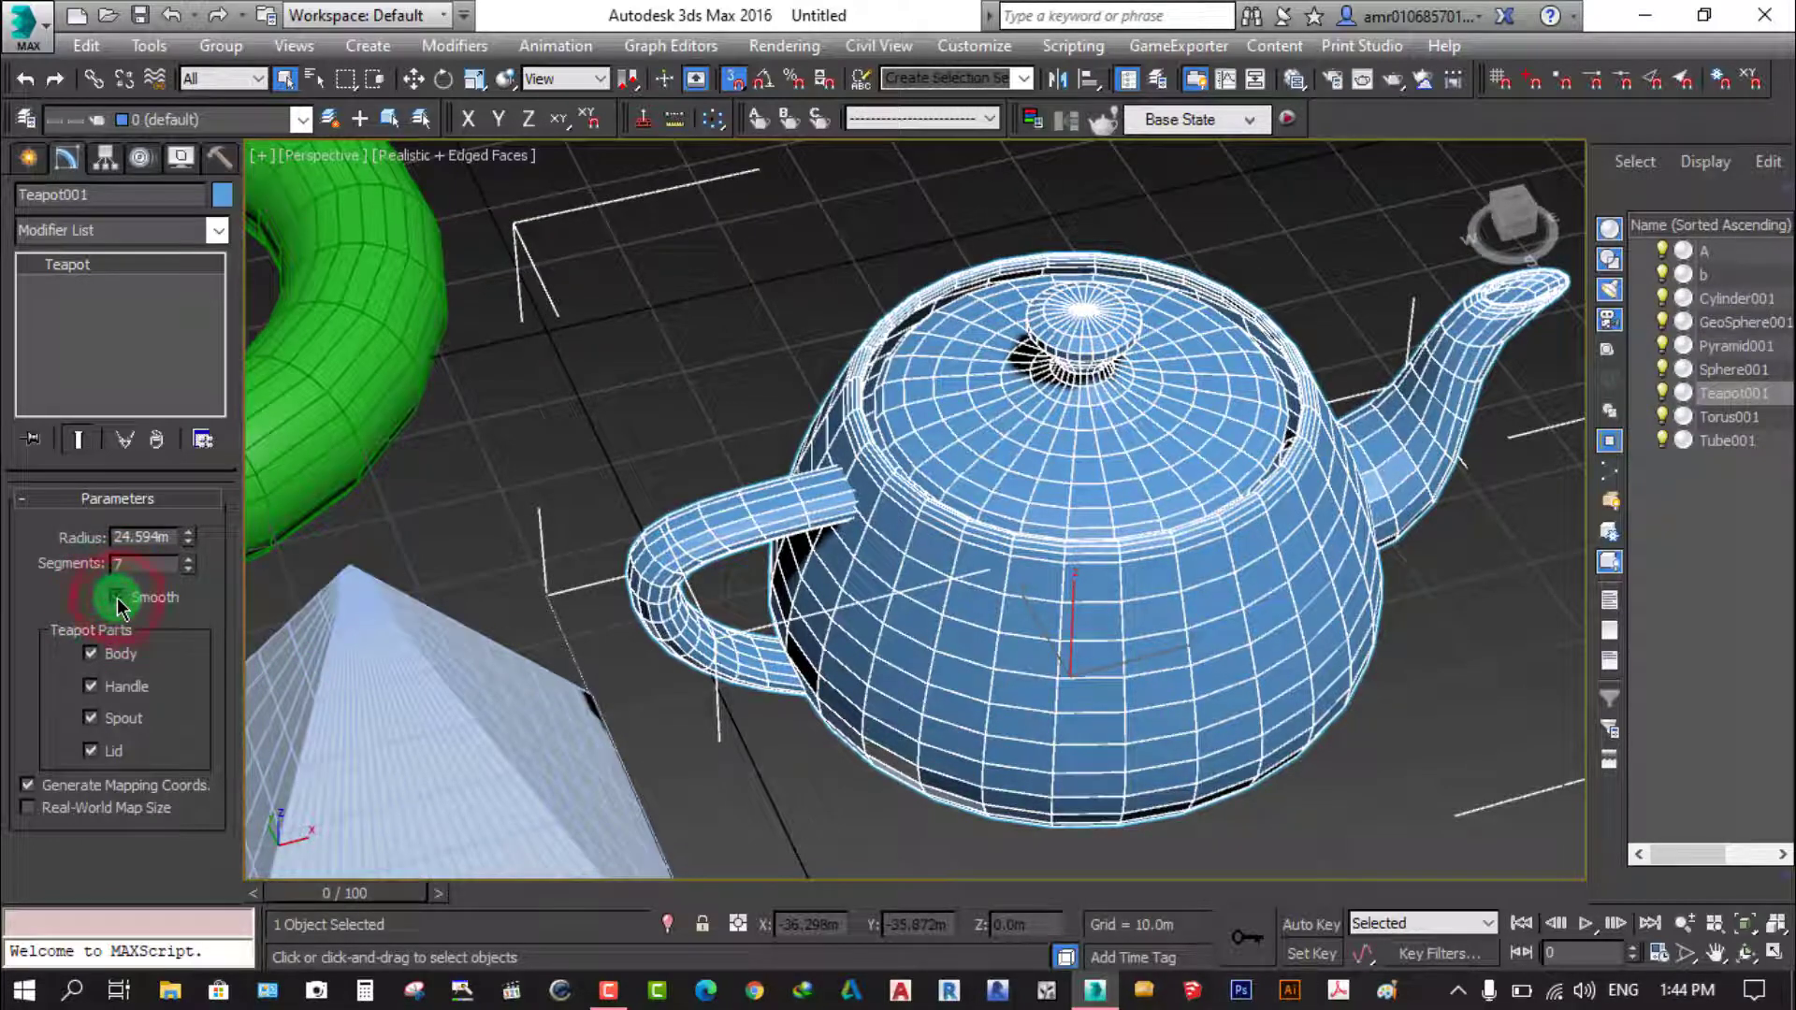
{"action": "left_click", "coordinate": [473, 156]}
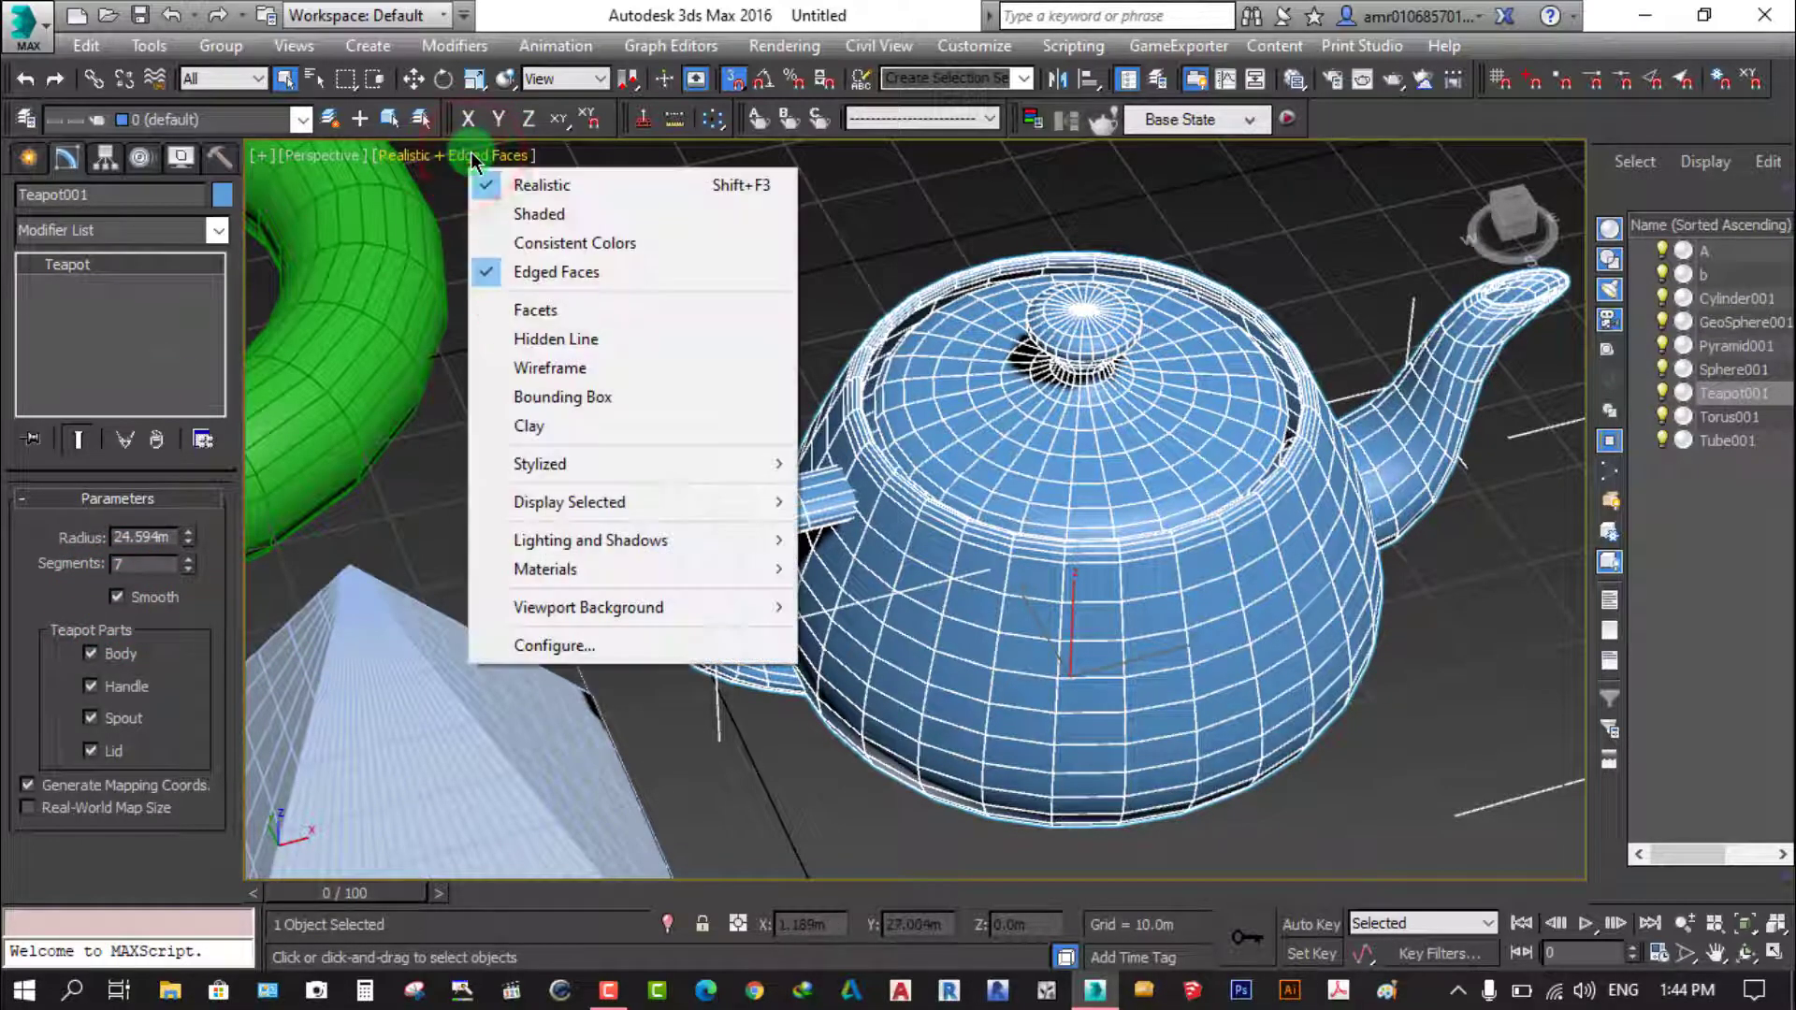
Drop the teapot to 6 segments, with Smooth and Edged Faces turned back on
{"action": "left_click", "coordinate": [526, 272]}
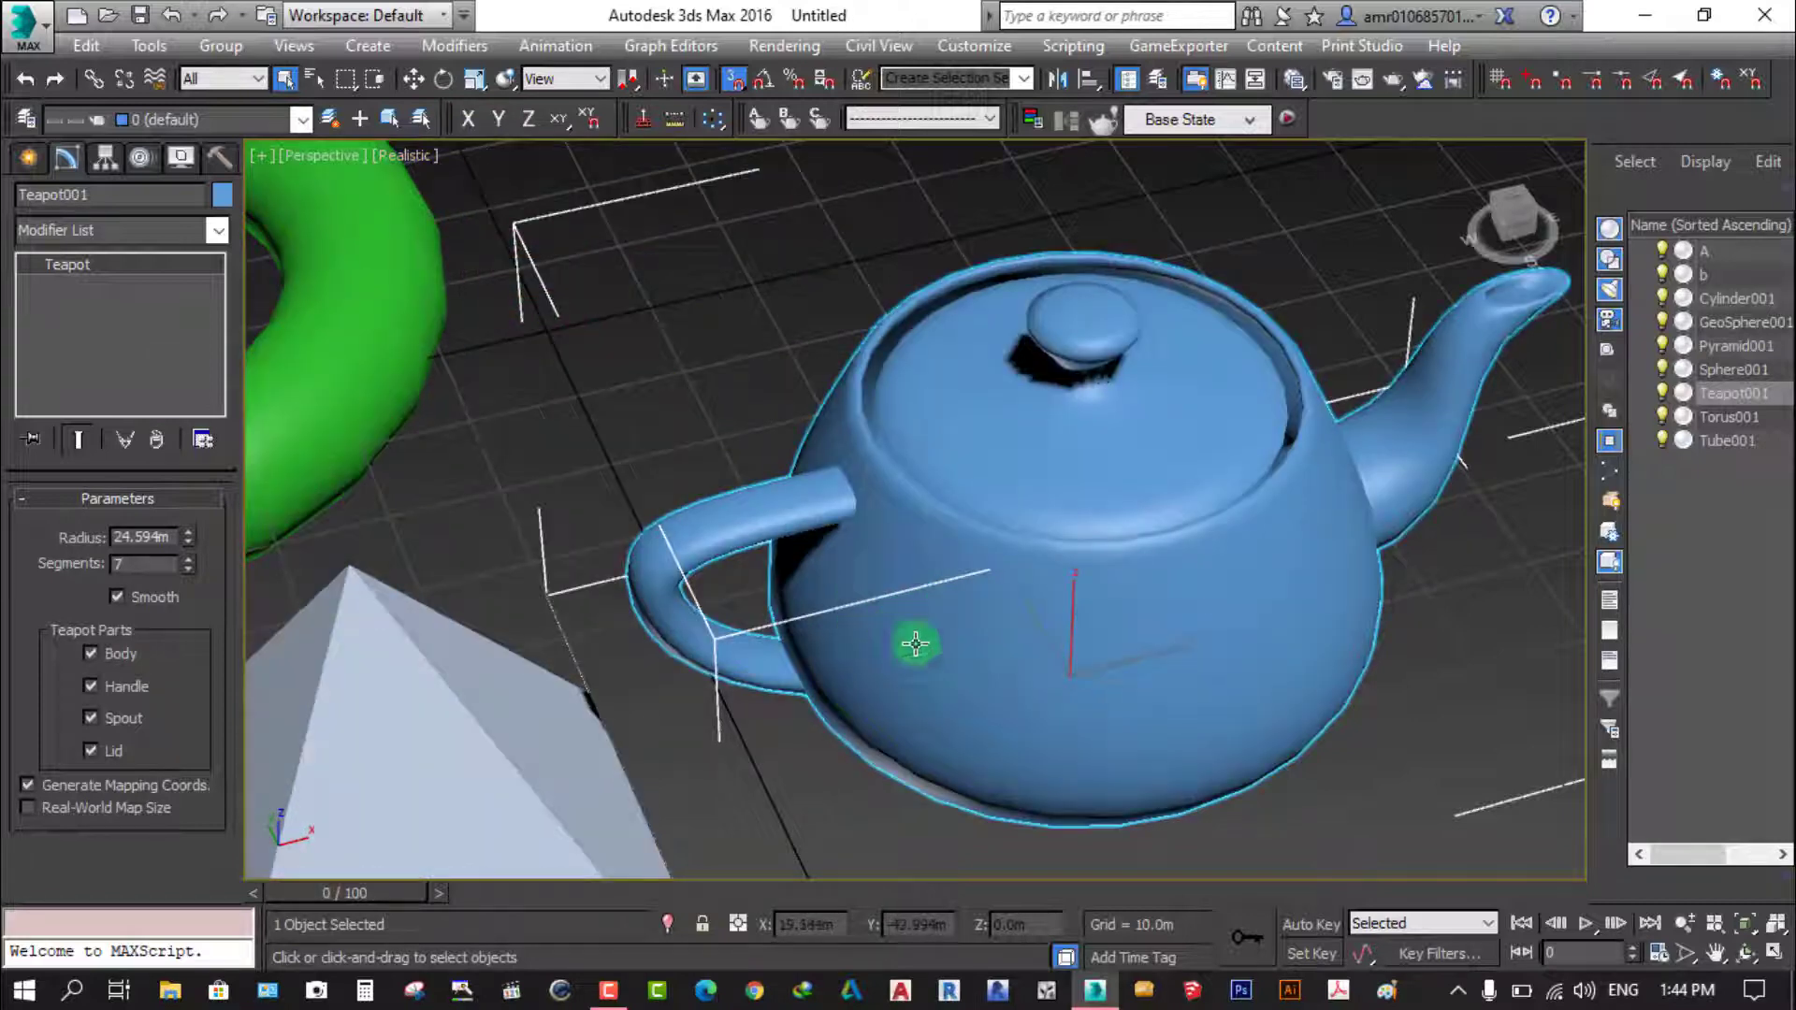
{"action": "left_click", "coordinate": [114, 599]}
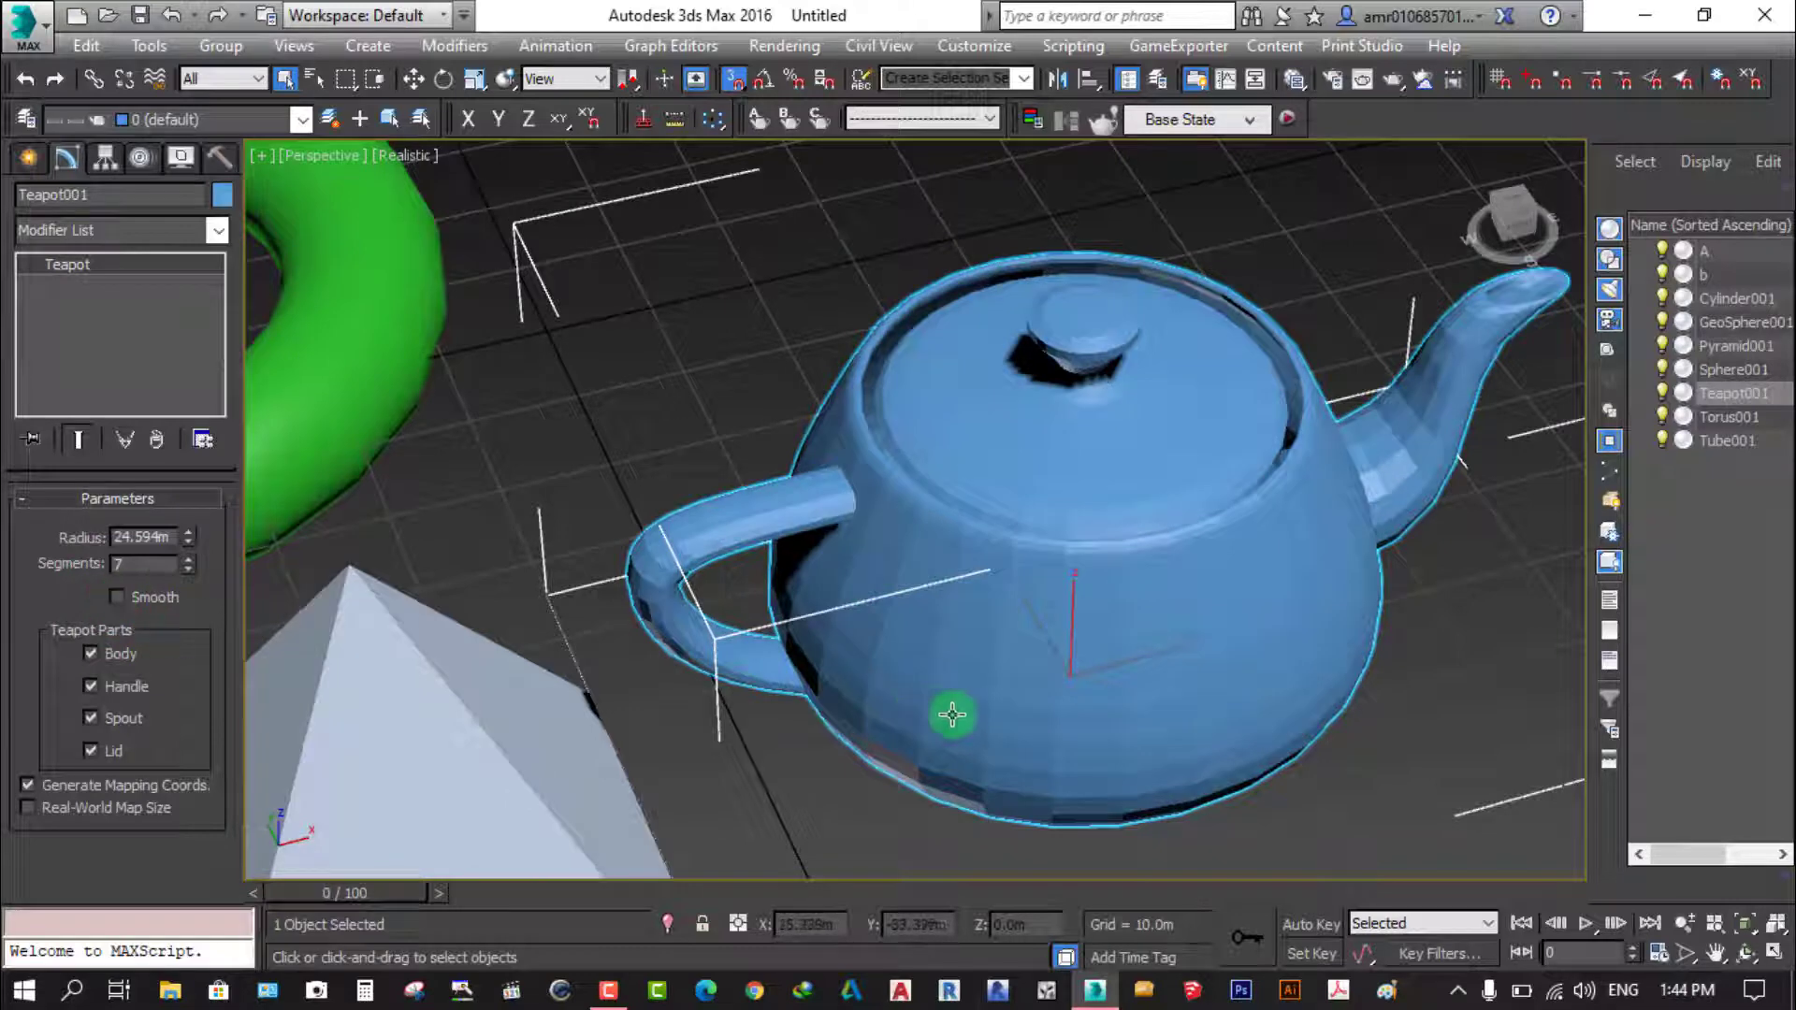
{"action": "scroll", "coordinate": [1076, 714], "scroll_direction": "up", "scroll_amount": 3}
{"action": "left_click", "coordinate": [185, 570]}
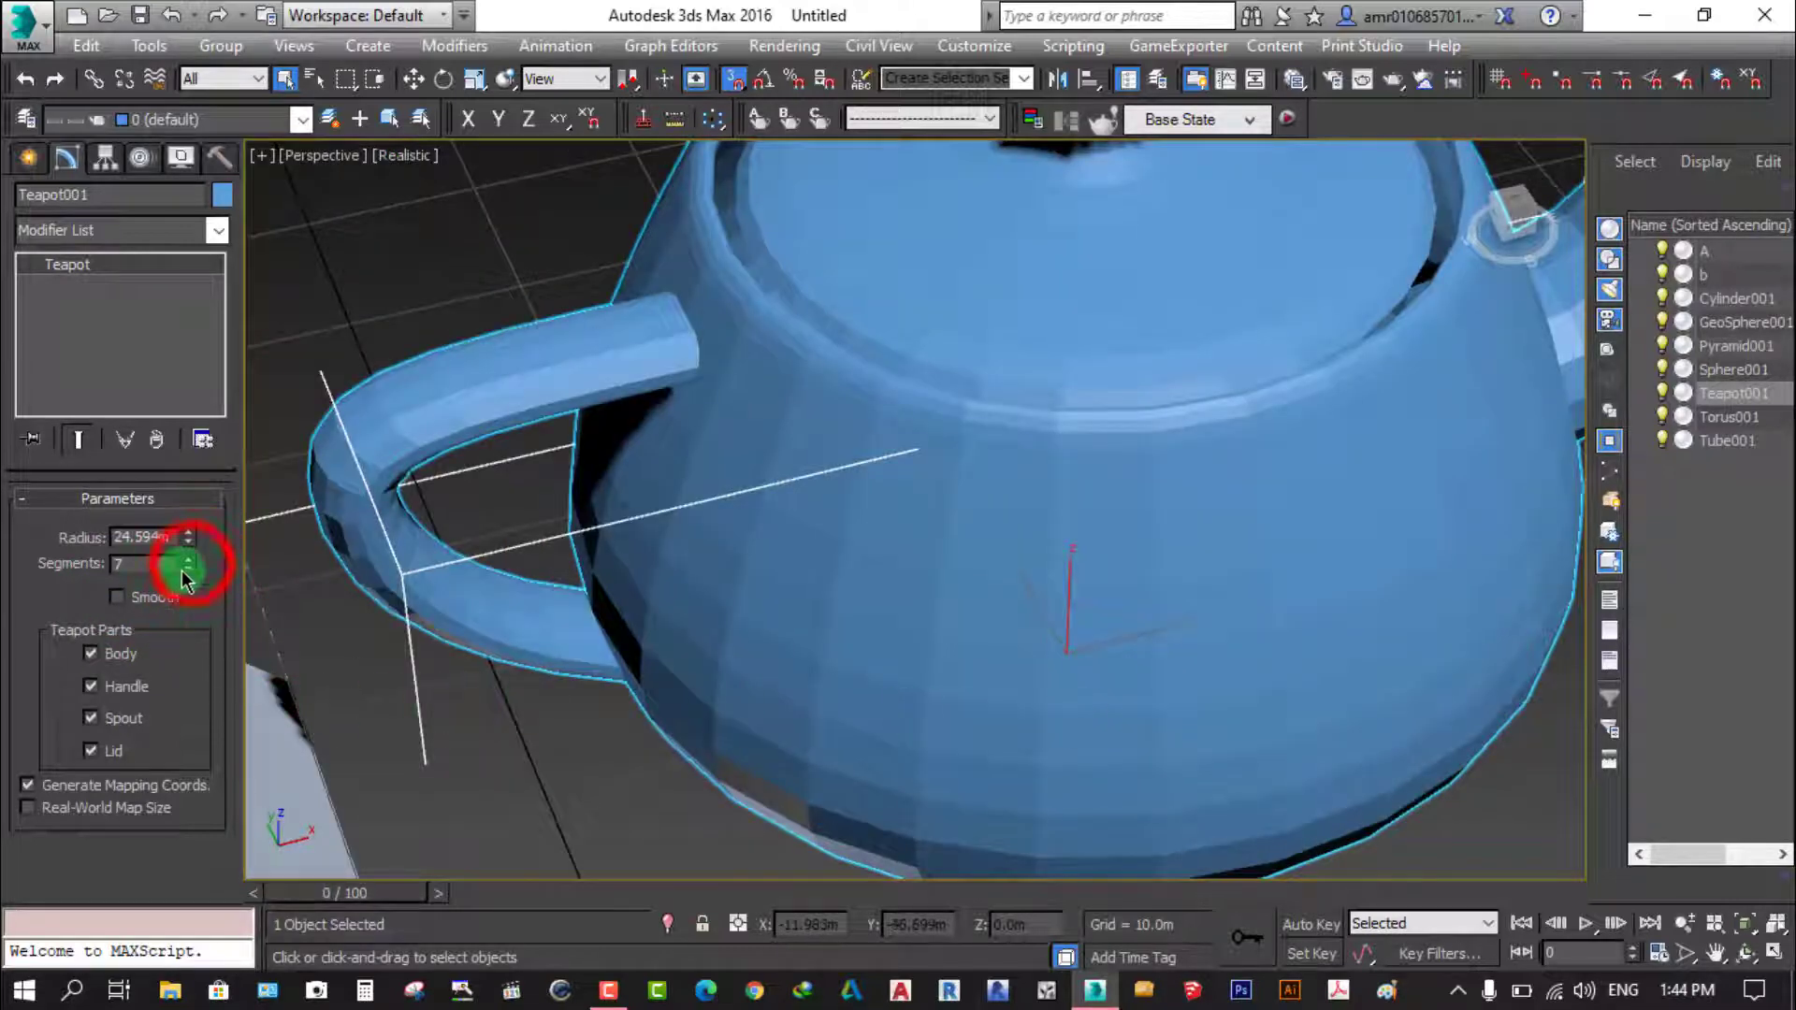
{"action": "left_click_drag", "start_coordinate": [191, 572], "coordinate": [192, 564]}
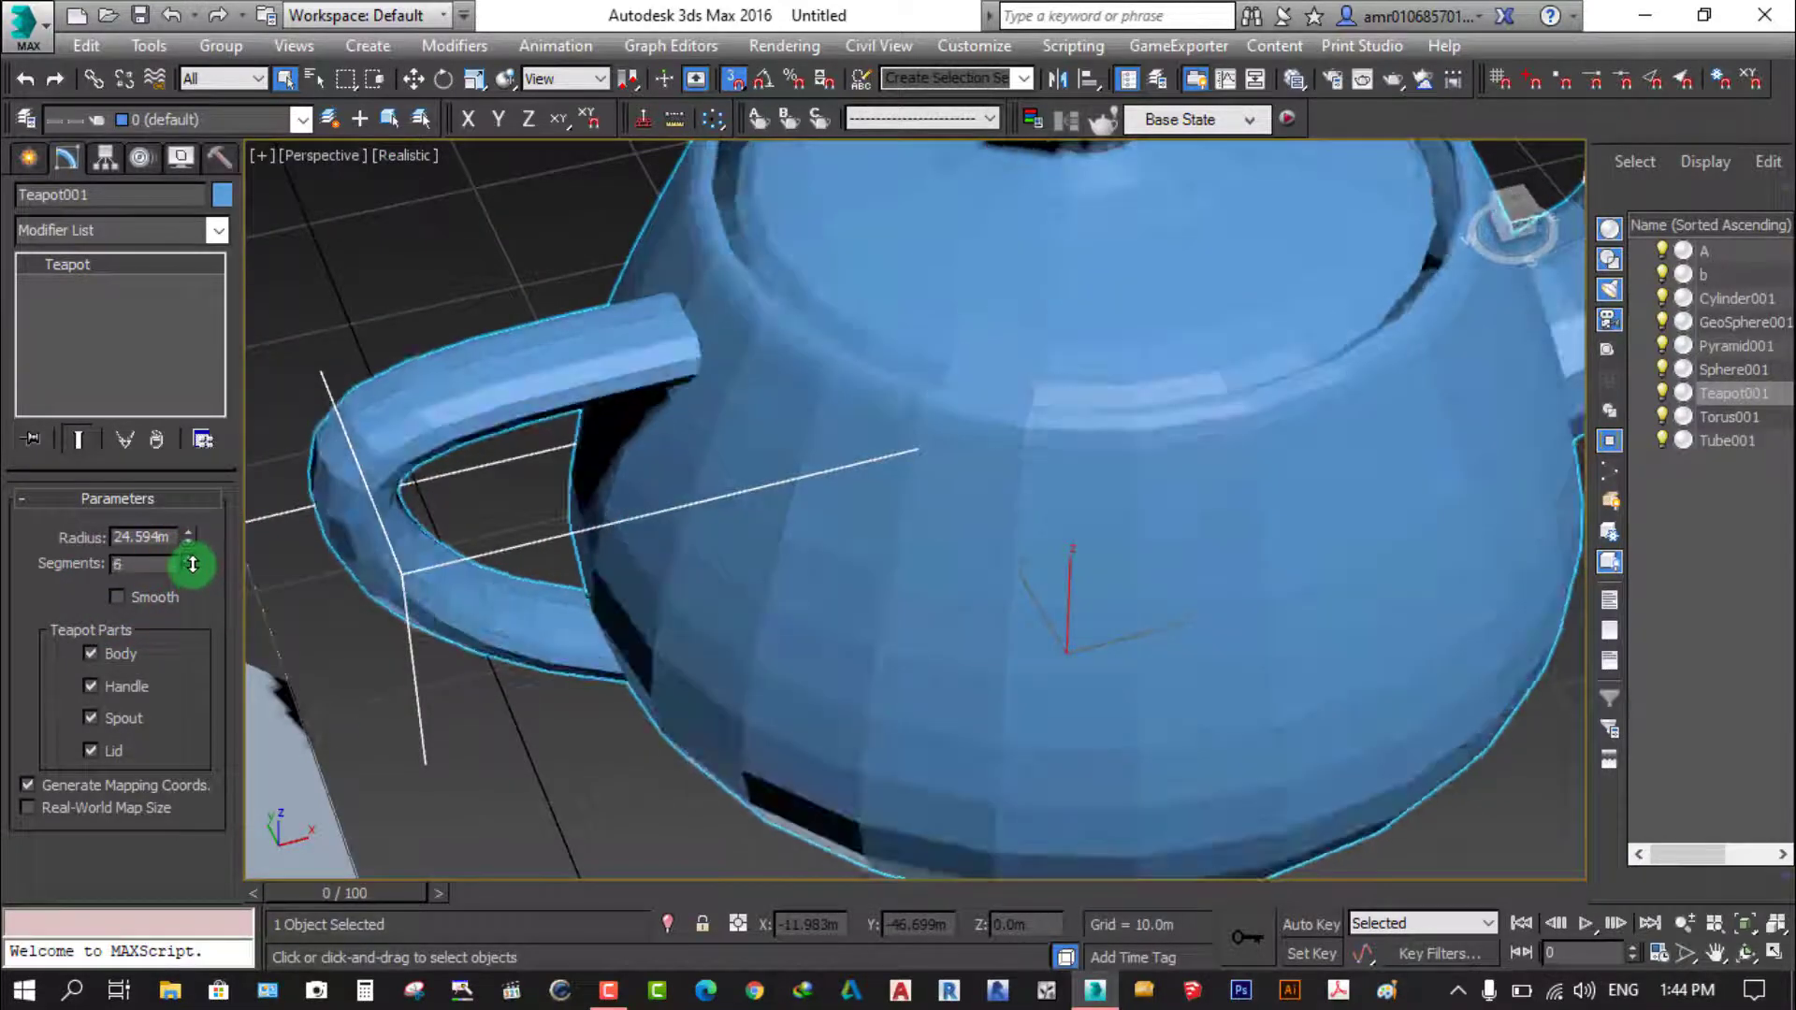
{"action": "left_click", "coordinate": [404, 155]}
{"action": "left_click", "coordinate": [473, 265]}
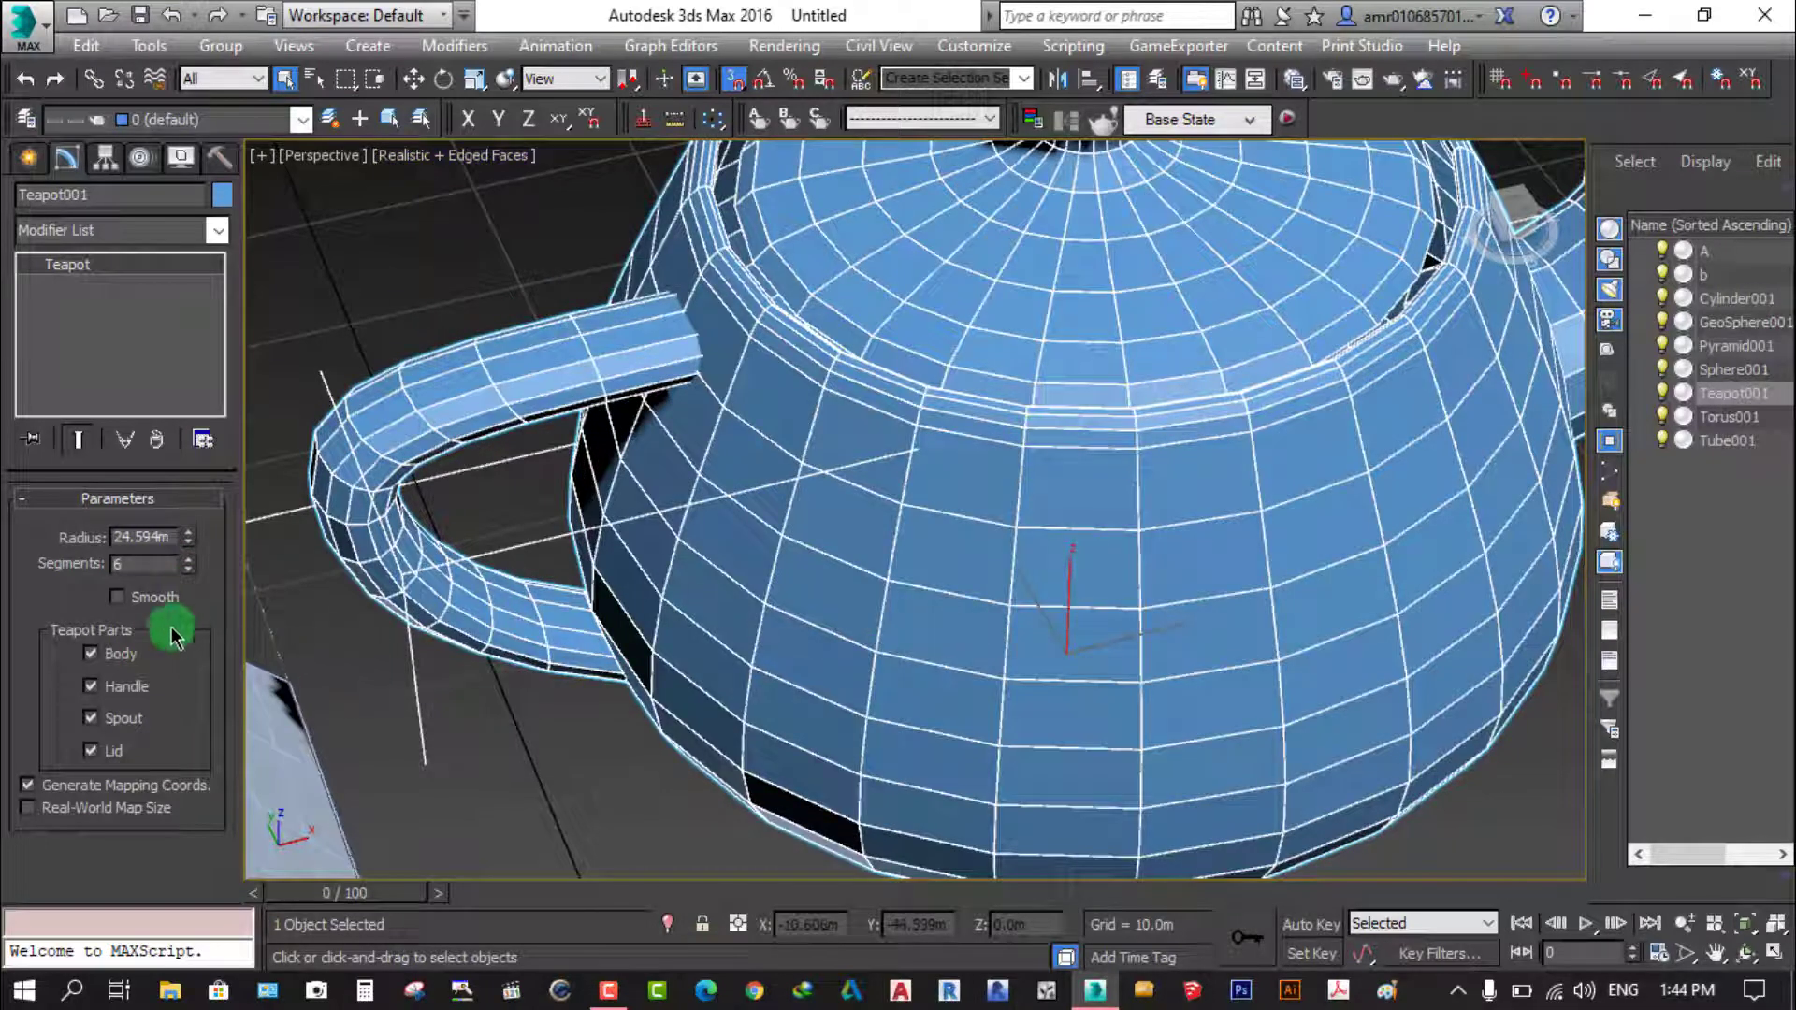
{"action": "left_click", "coordinate": [116, 606]}
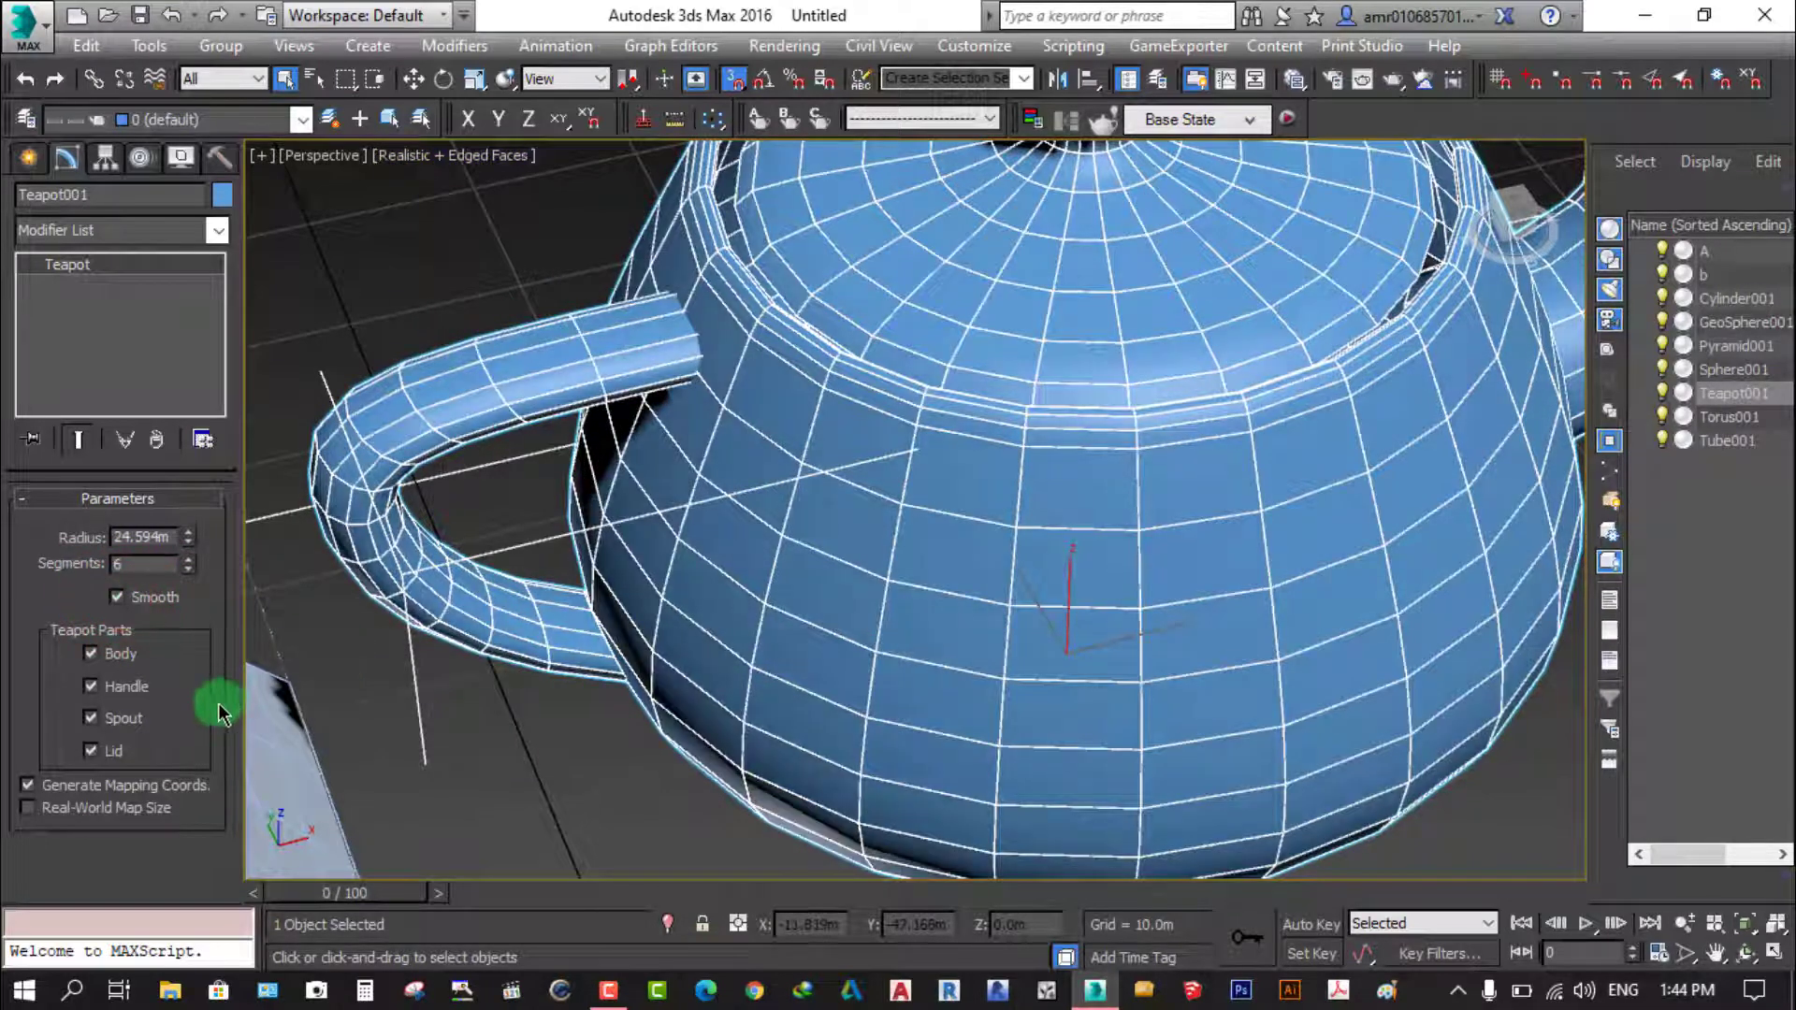
{"action": "scroll", "coordinate": [1039, 650], "scroll_direction": "down", "scroll_amount": 3}
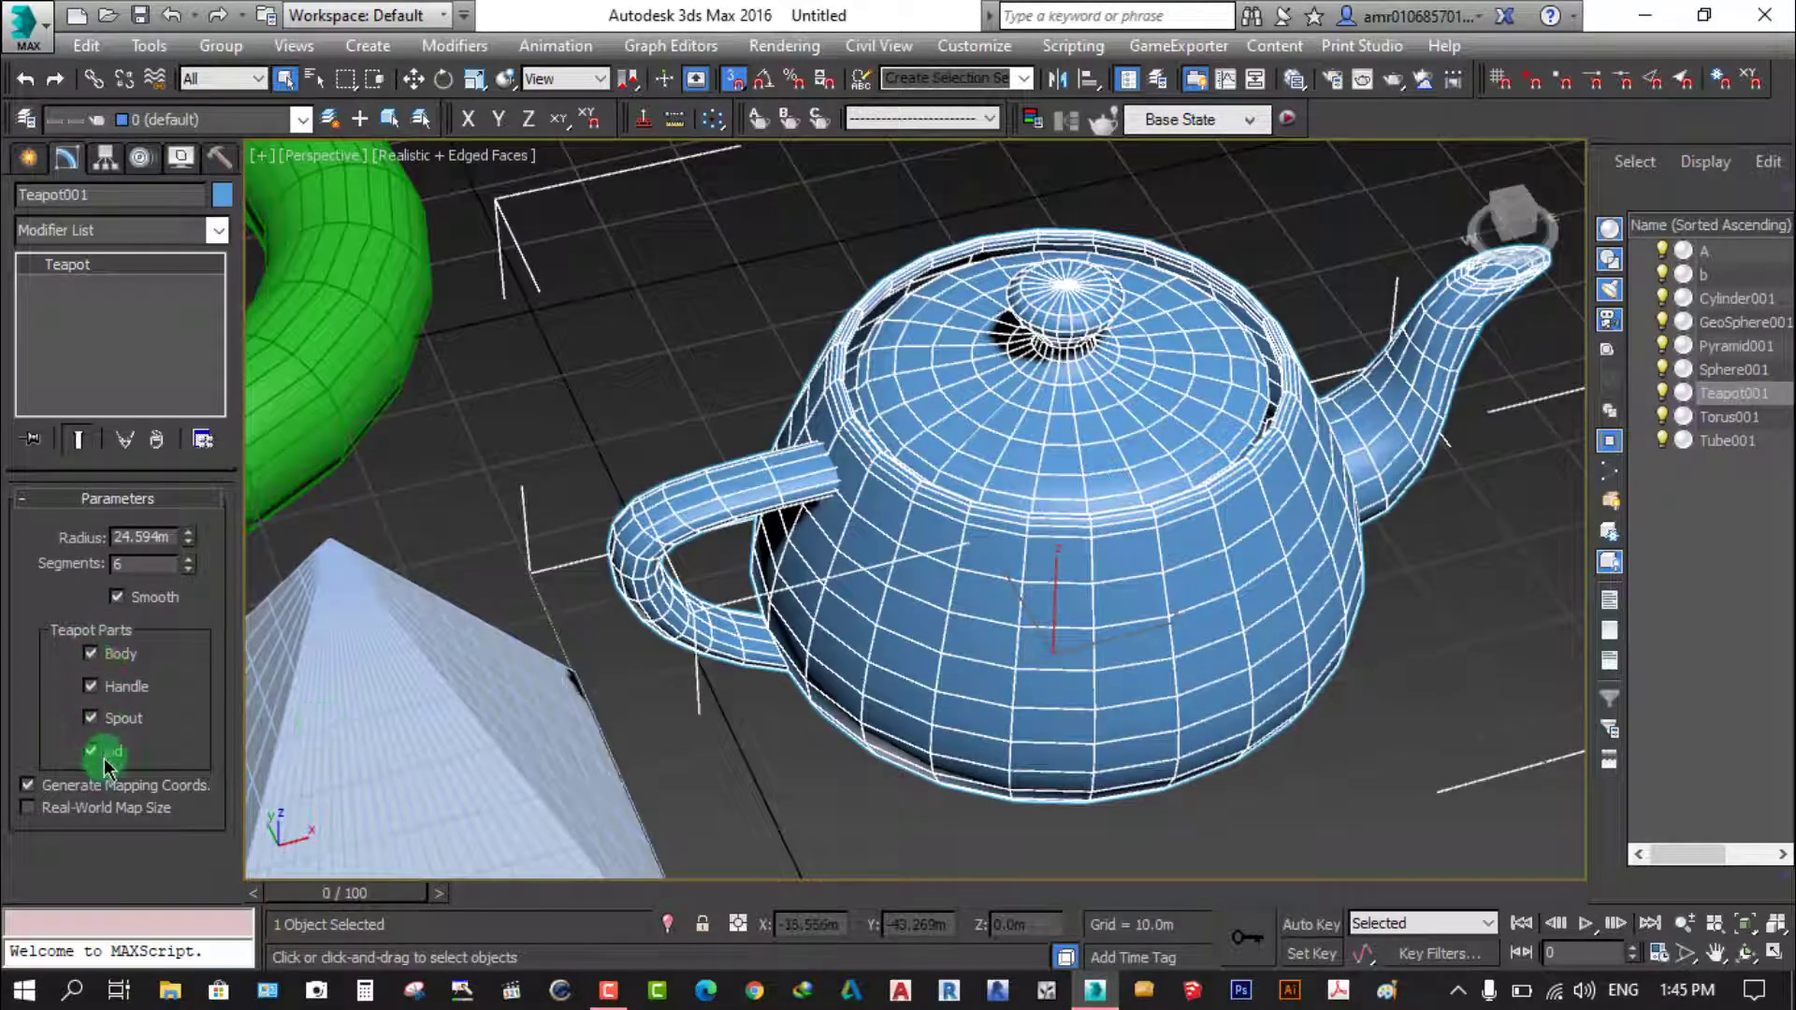
Hide and restore the teapot's body, handle, spout and lid one at a time
{"action": "left_click", "coordinate": [91, 653]}
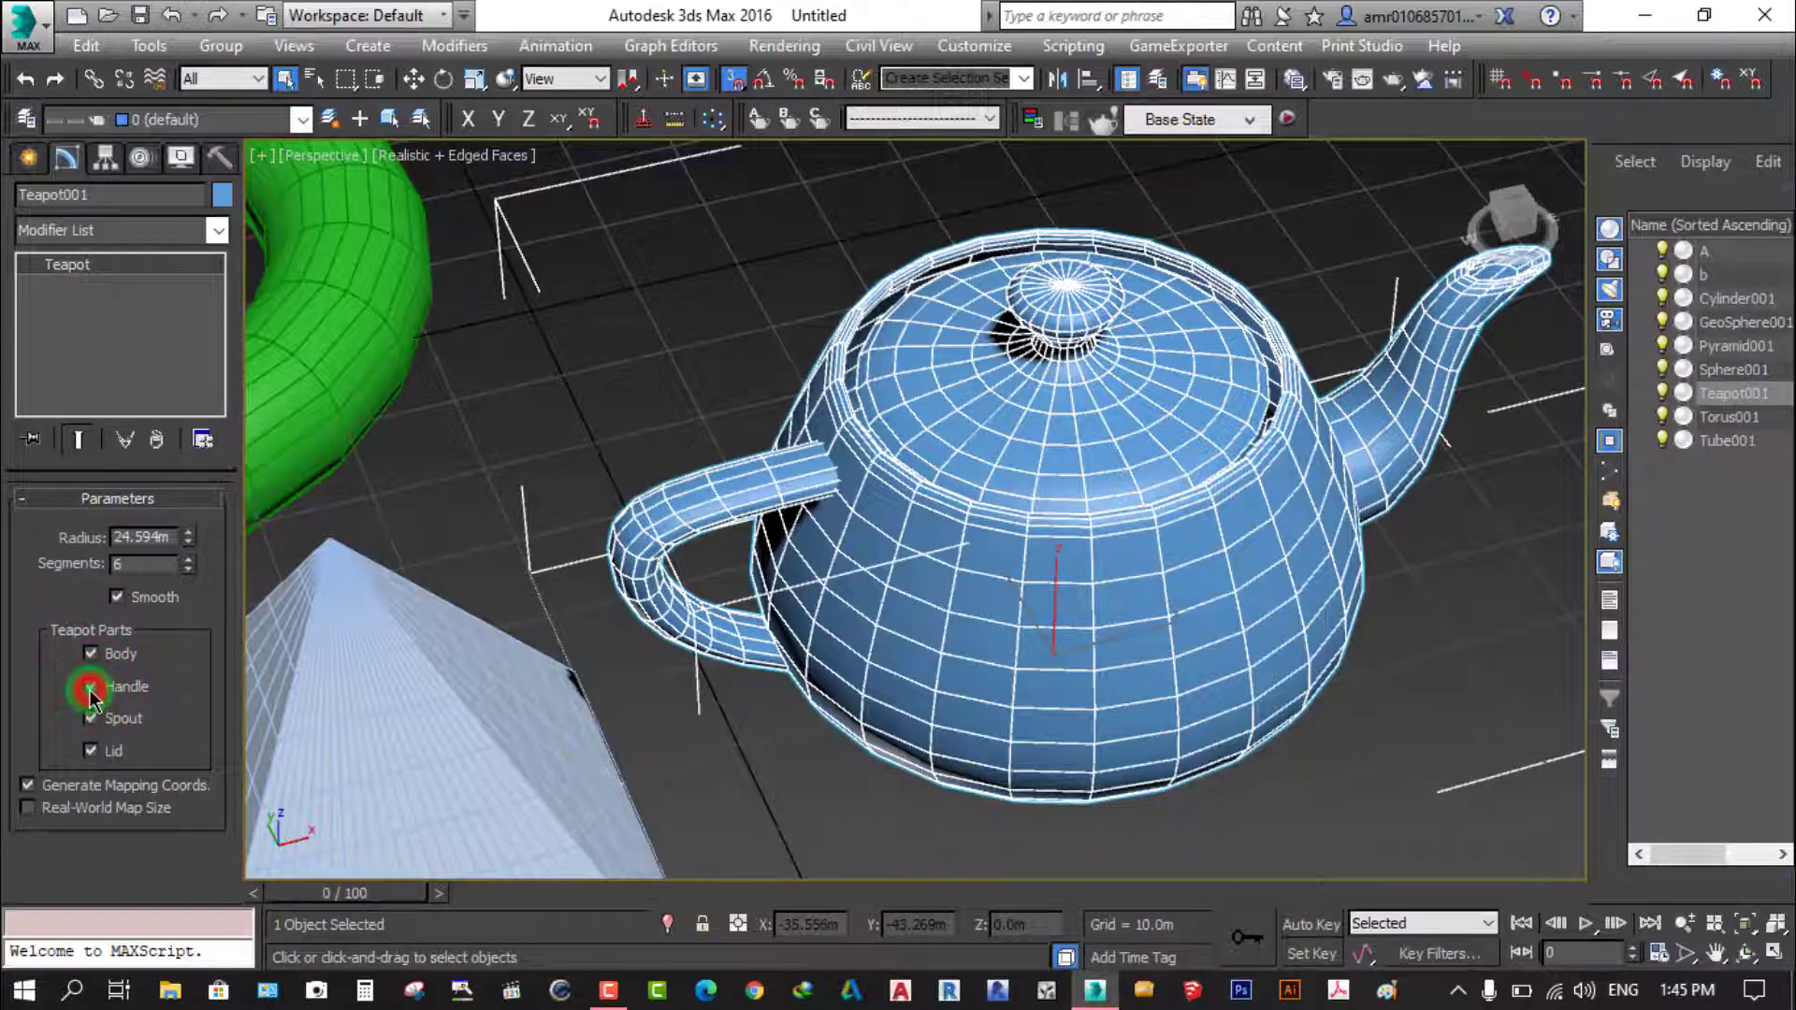
{"action": "left_click", "coordinate": [91, 689]}
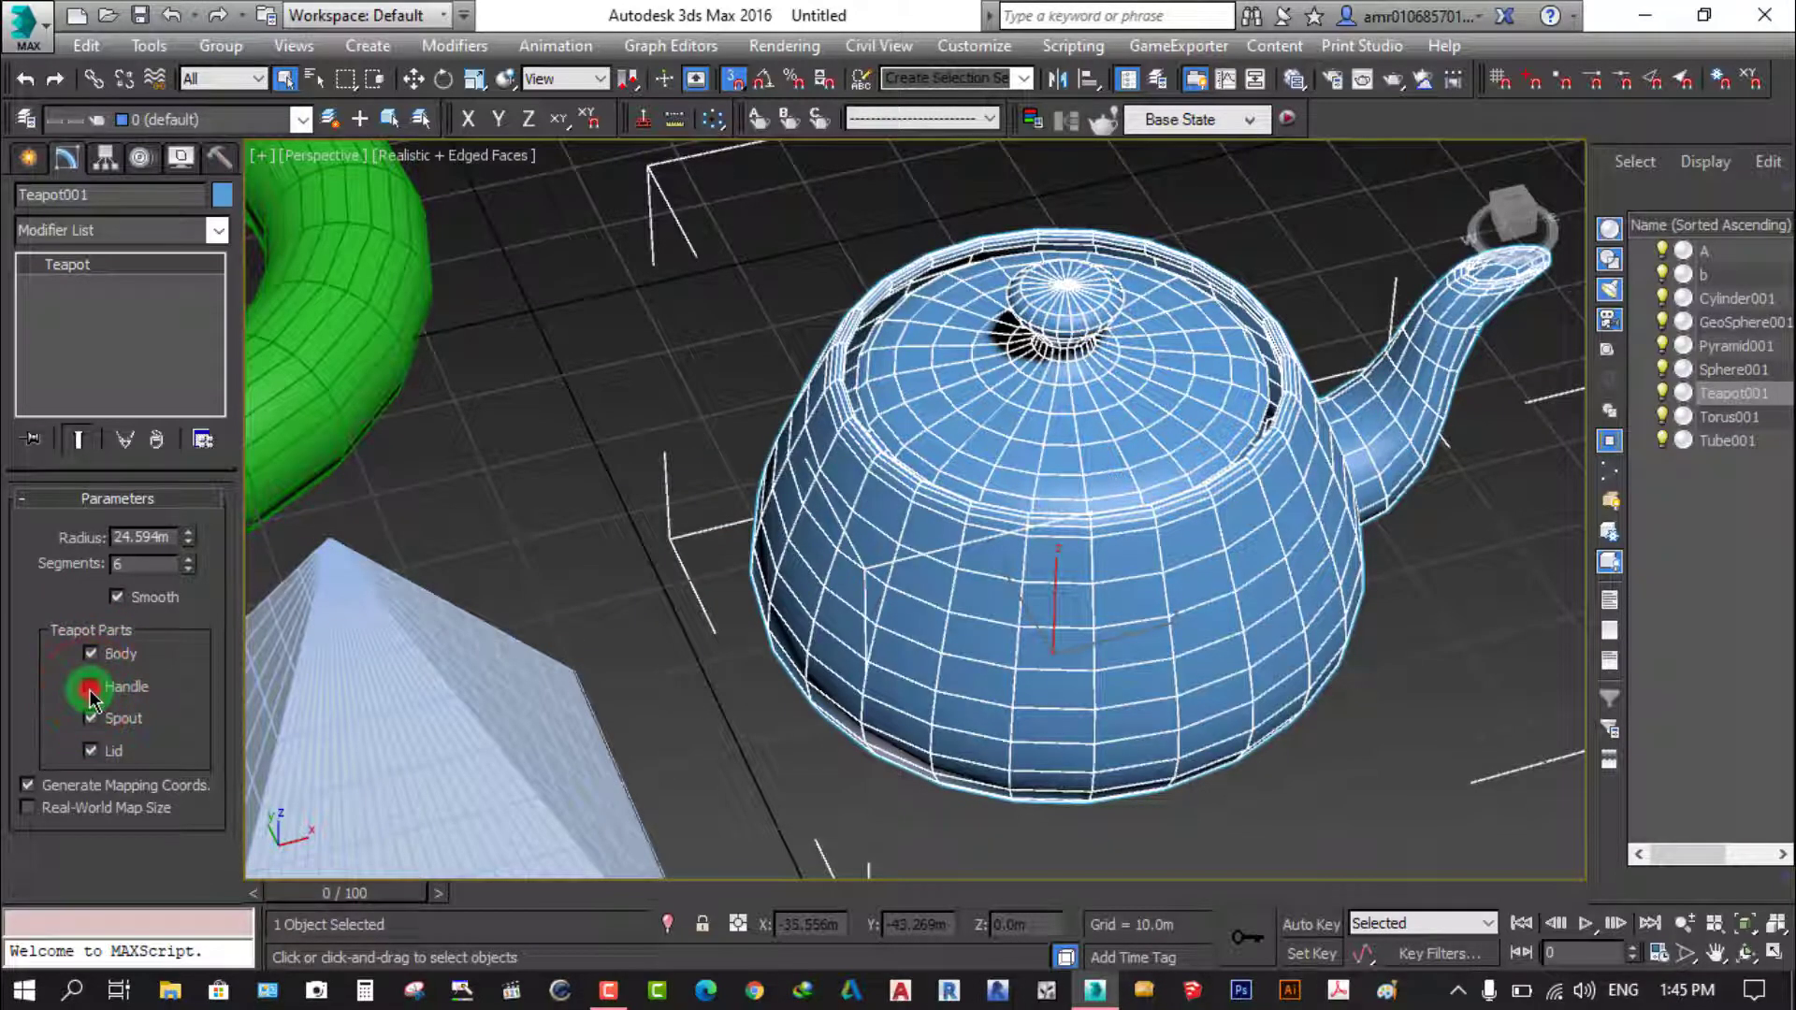
{"action": "left_click", "coordinate": [91, 688]}
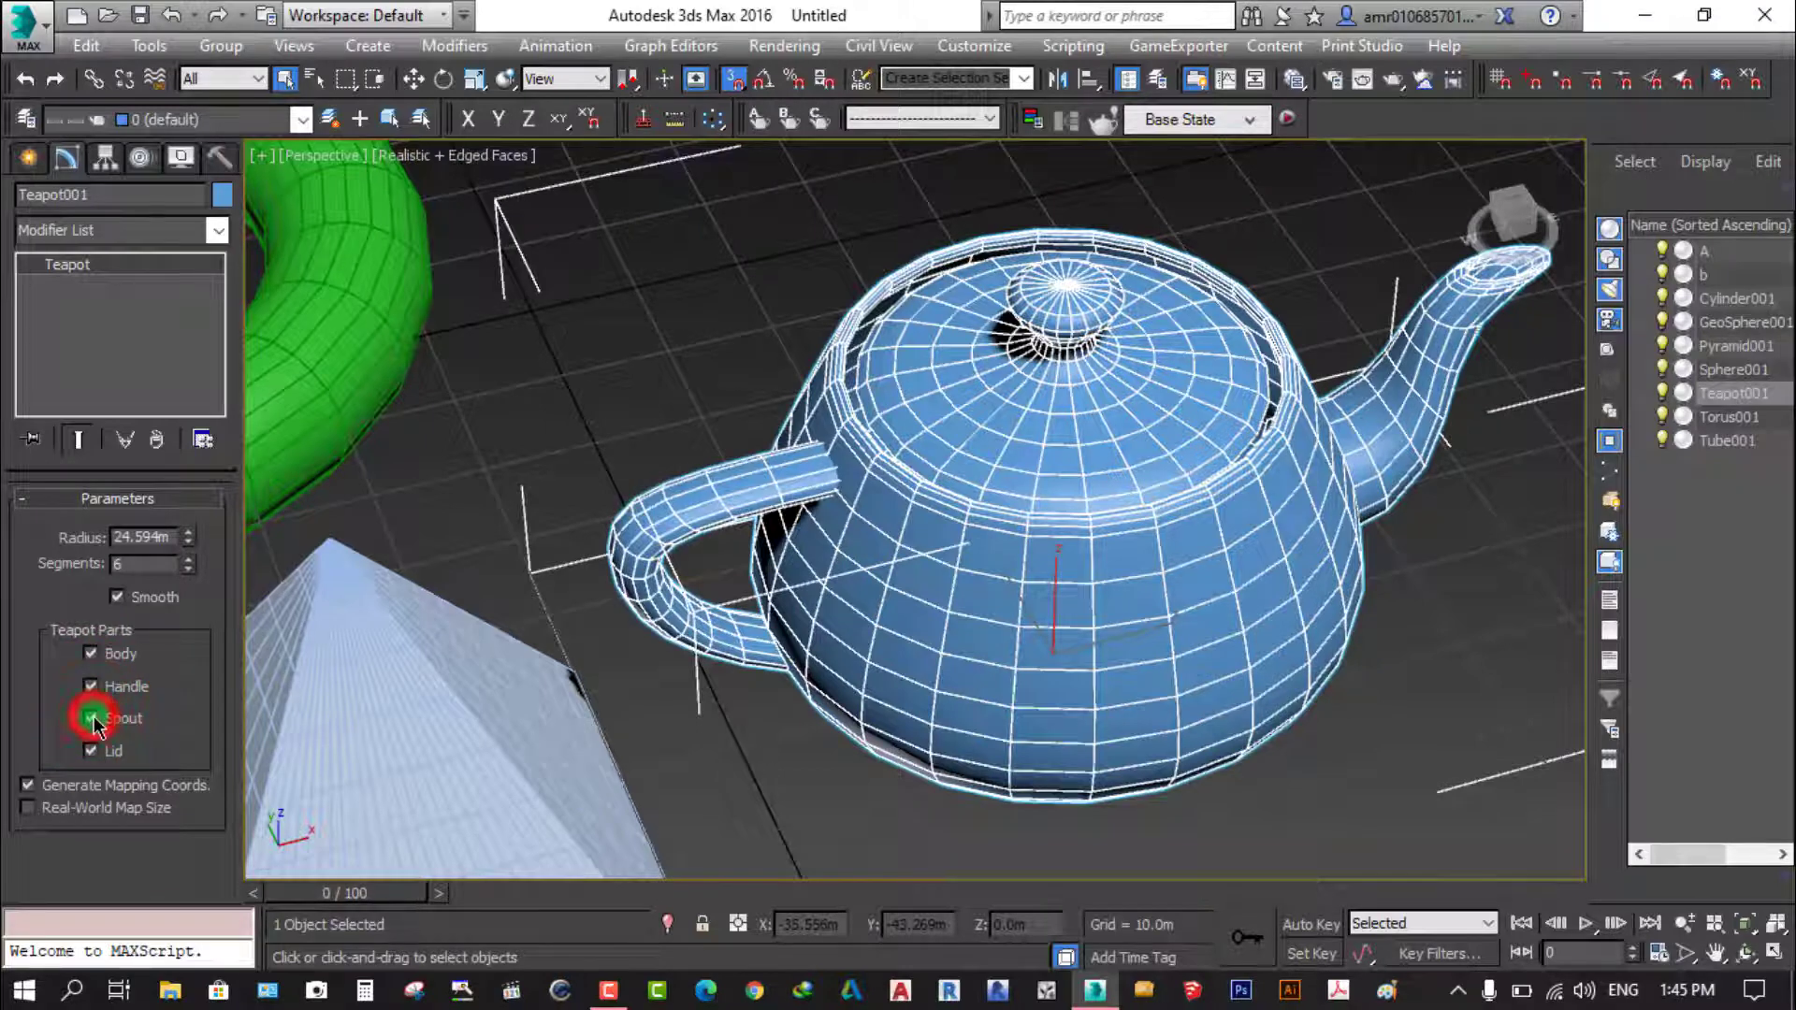
{"action": "left_click", "coordinate": [90, 718]}
{"action": "left_click", "coordinate": [90, 718]}
{"action": "left_click", "coordinate": [91, 752]}
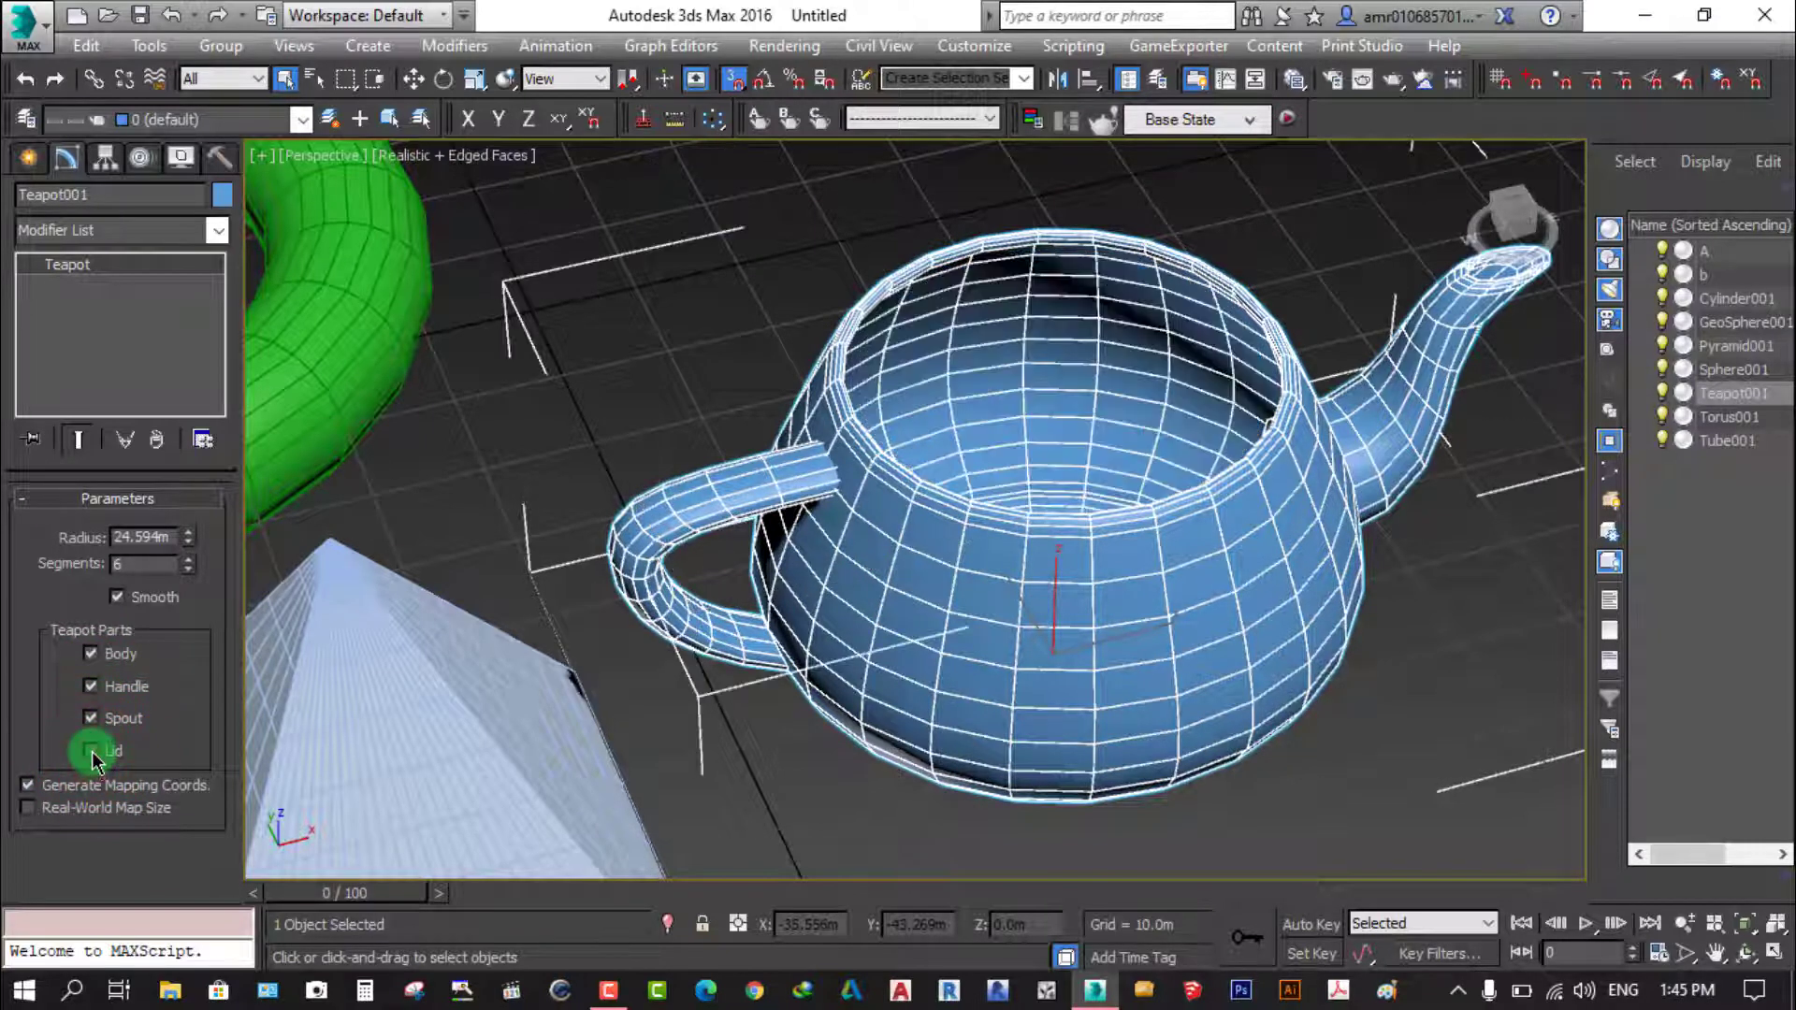
{"action": "left_click", "coordinate": [91, 752]}
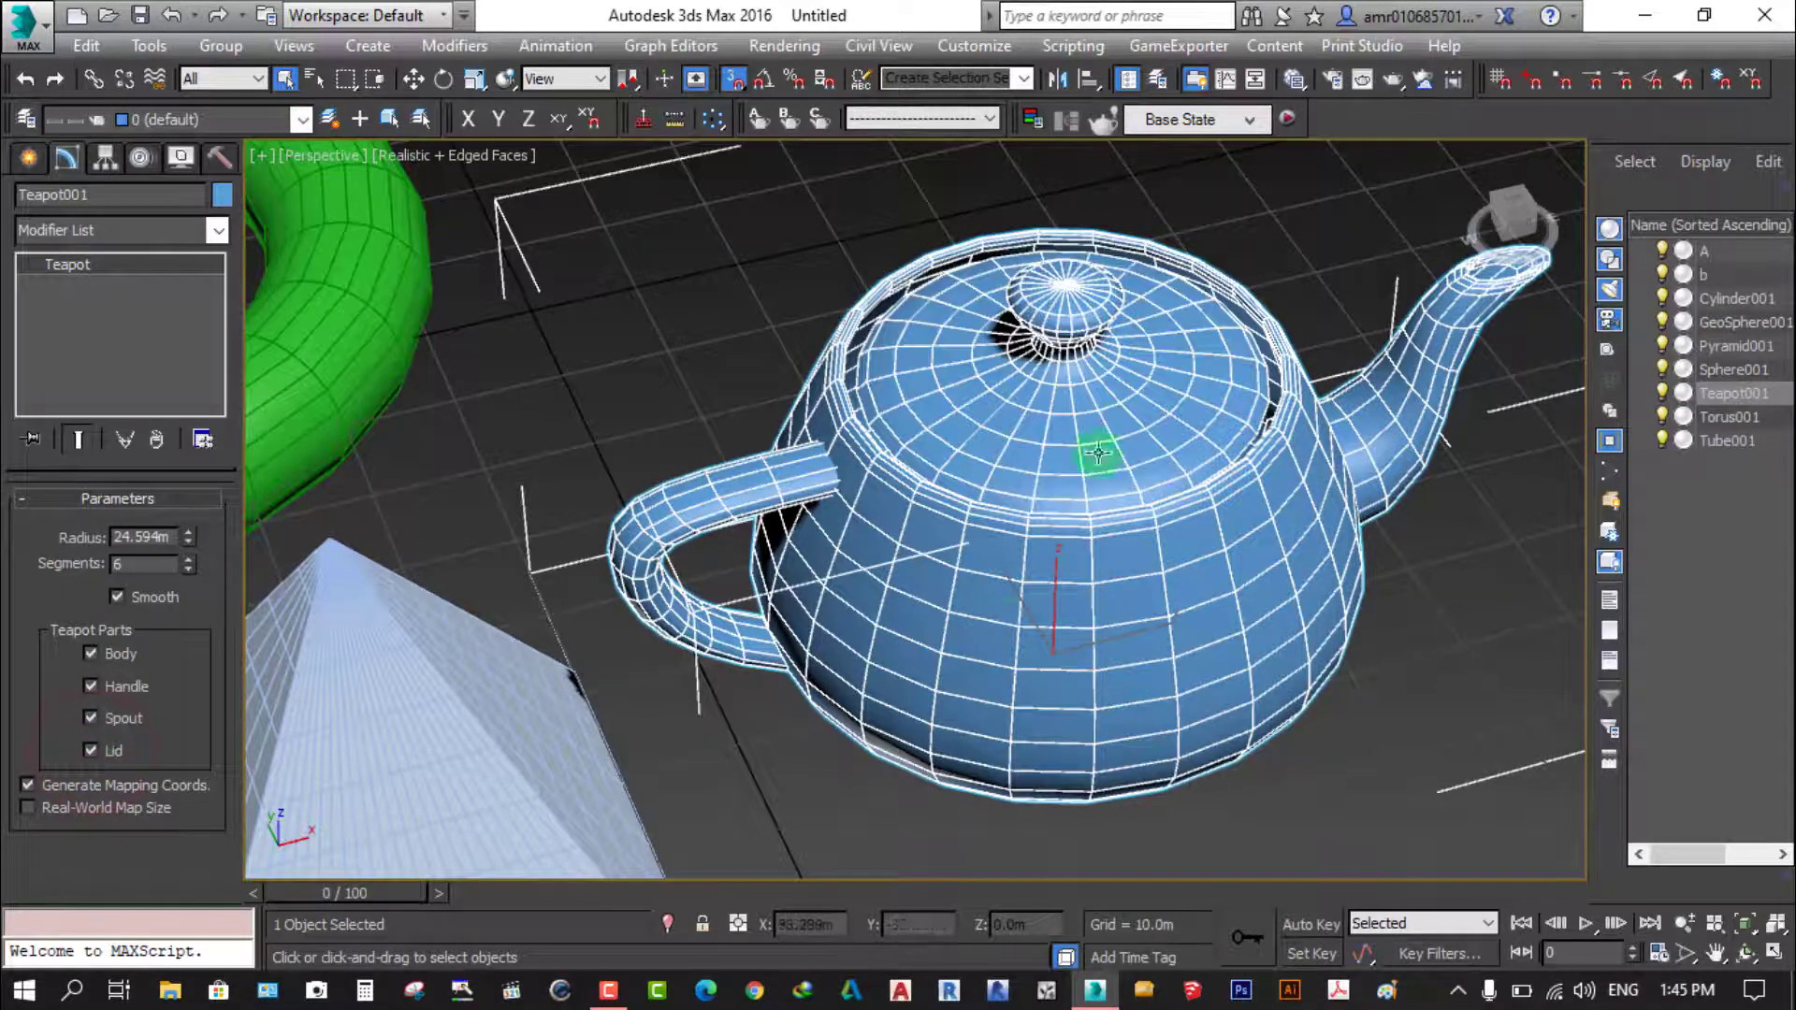
Hide the spout, body and lid to leave only the handle, then deselect the teapot
{"action": "scroll", "coordinate": [1013, 582], "scroll_direction": "down", "scroll_amount": 5}
{"action": "scroll", "coordinate": [1091, 480], "scroll_direction": "up", "scroll_amount": 5}
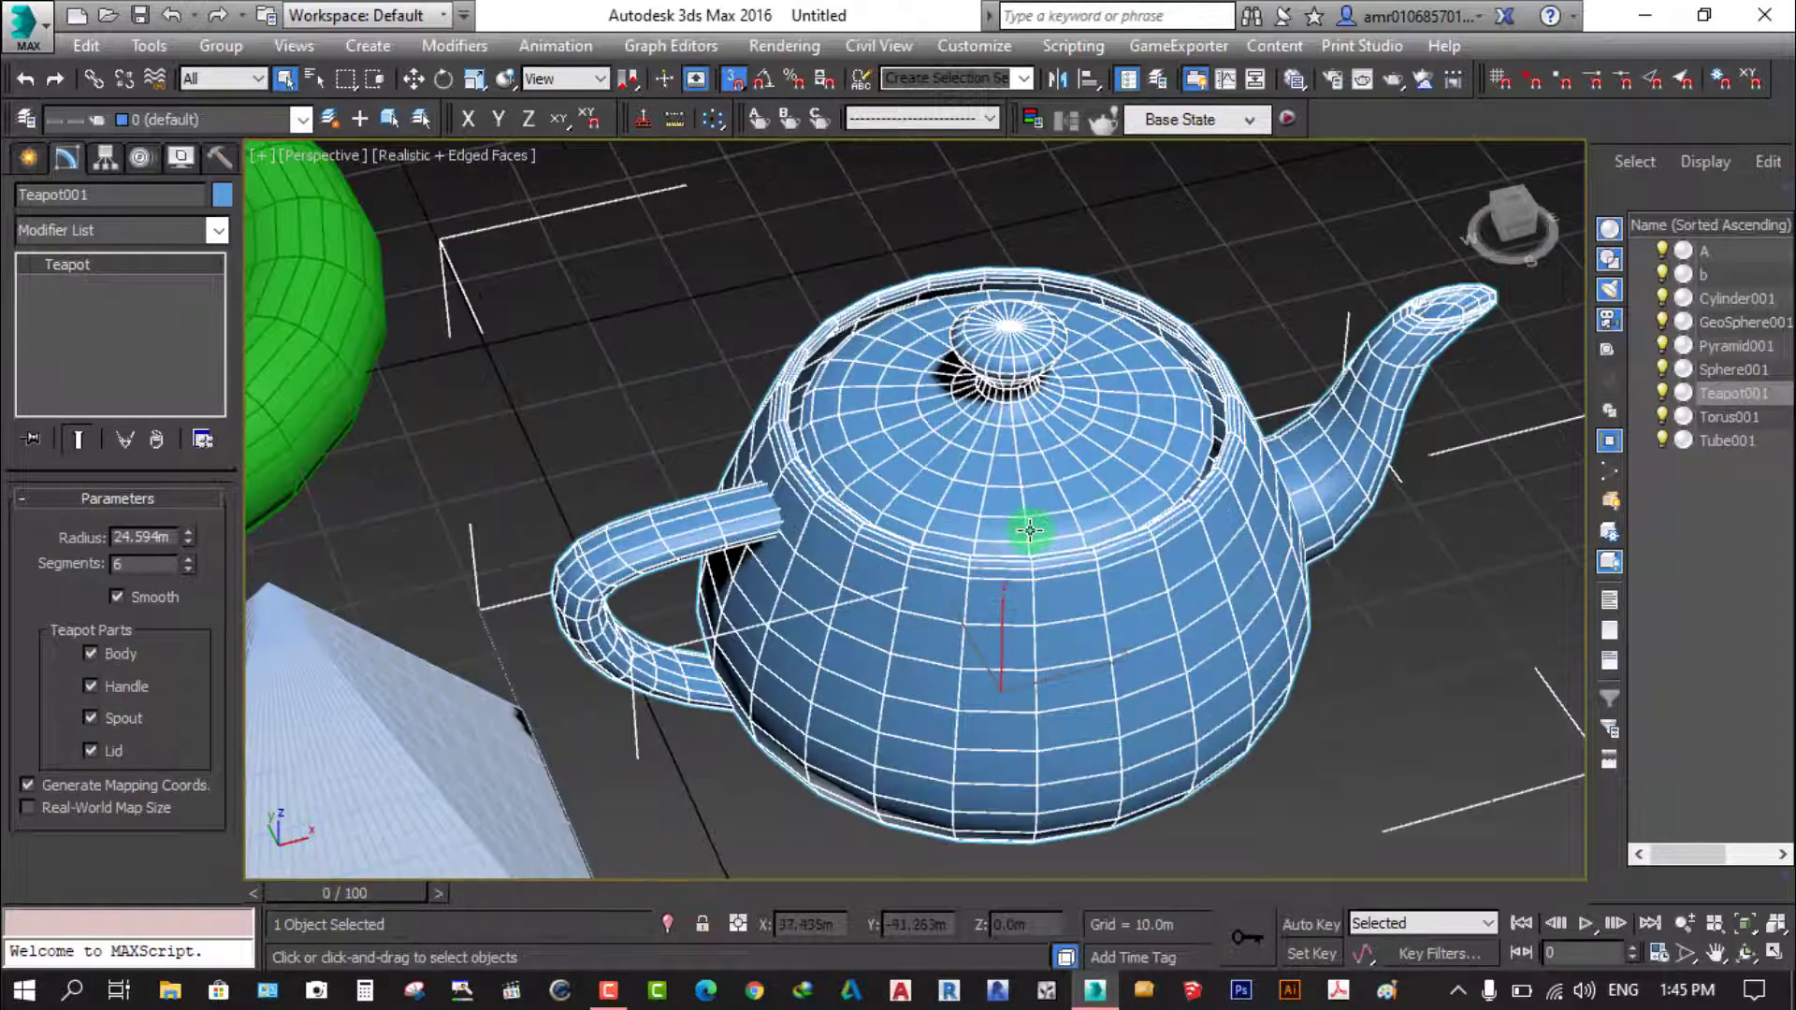
{"action": "scroll", "coordinate": [1048, 552], "scroll_direction": "down", "scroll_amount": 5}
{"action": "scroll", "coordinate": [913, 542], "scroll_direction": "up", "scroll_amount": 5}
{"action": "middle_click_drag", "start_coordinate": [862, 573], "coordinate": [1012, 620]}
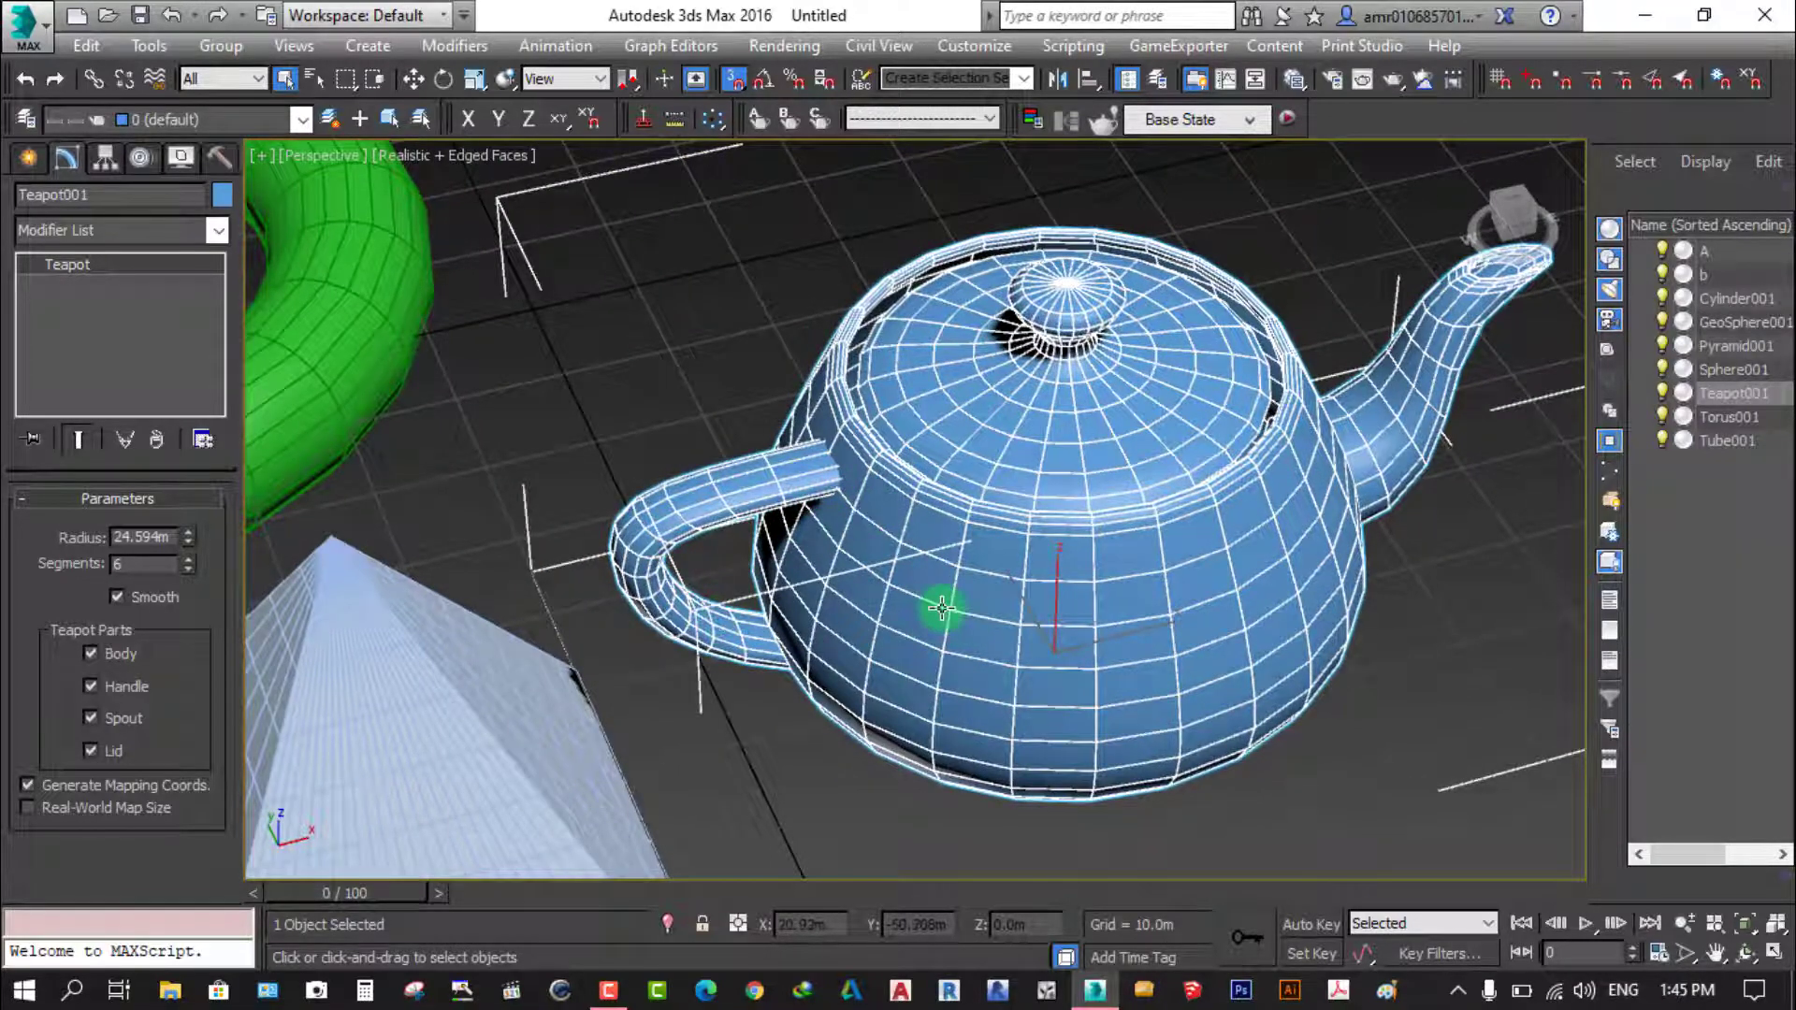
{"action": "scroll", "coordinate": [942, 608], "scroll_direction": "down", "scroll_amount": 2}
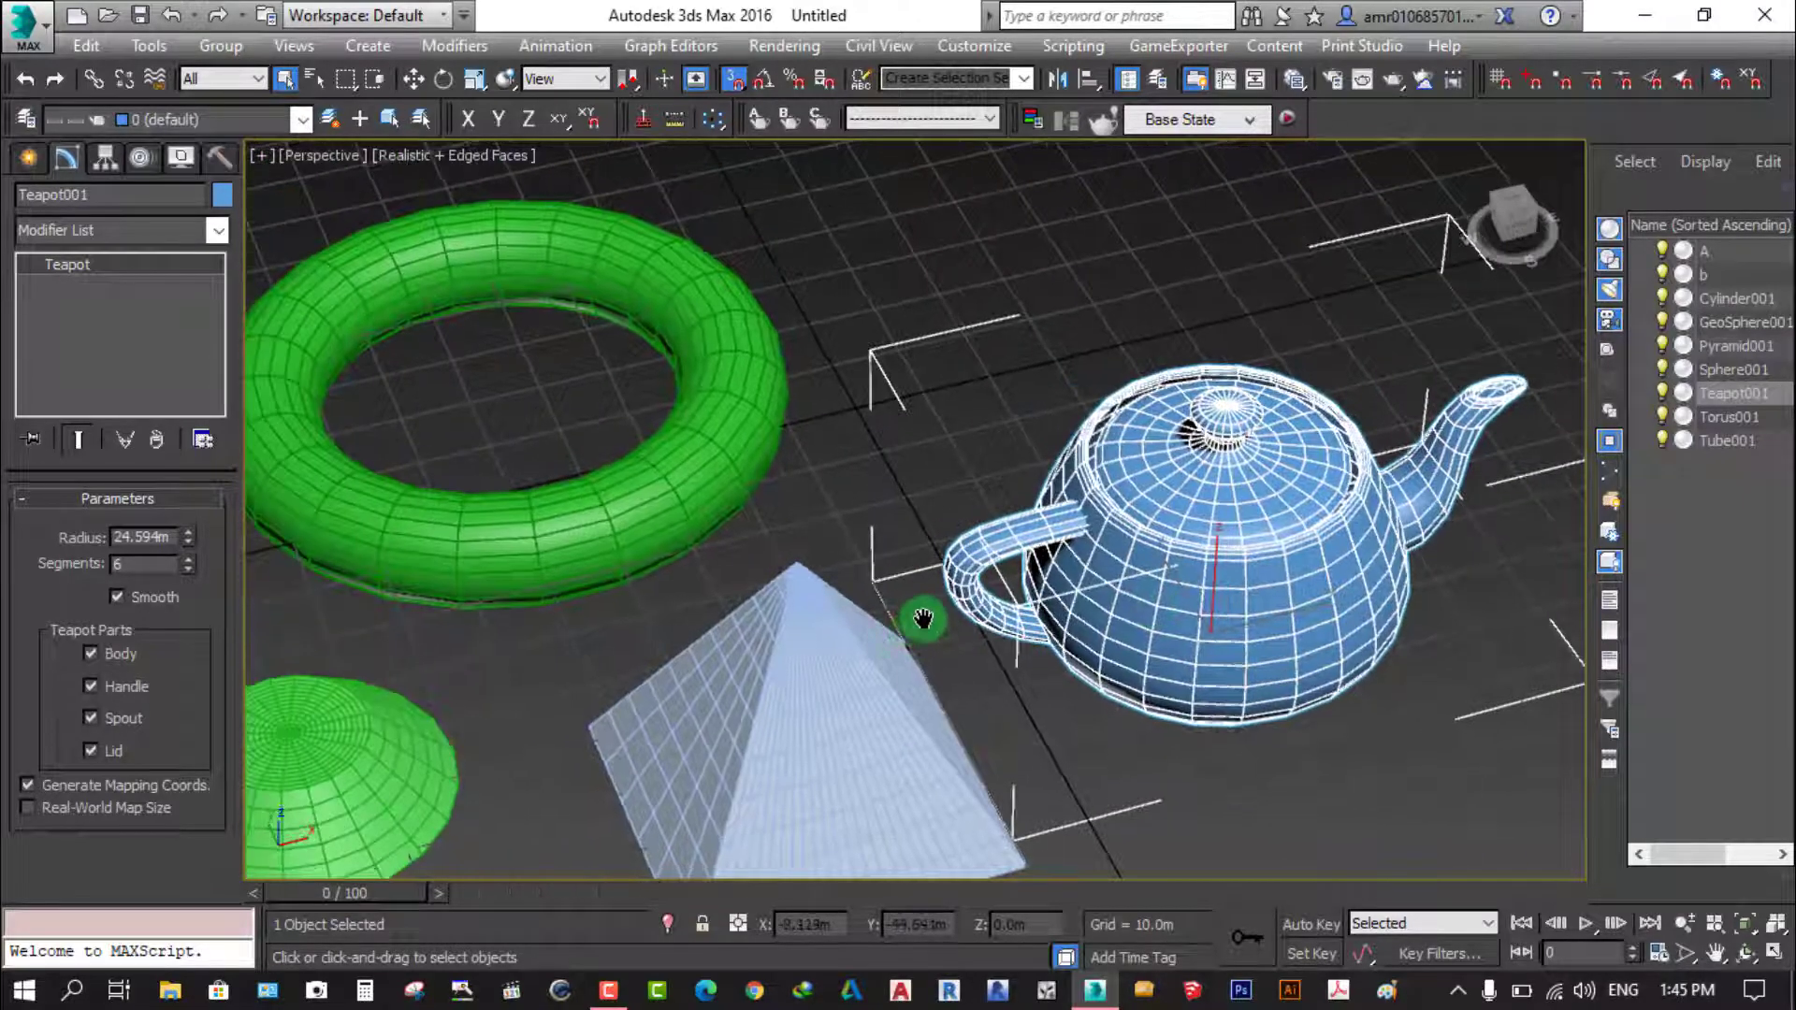
{"action": "middle_click_drag", "start_coordinate": [767, 634], "coordinate": [822, 613]}
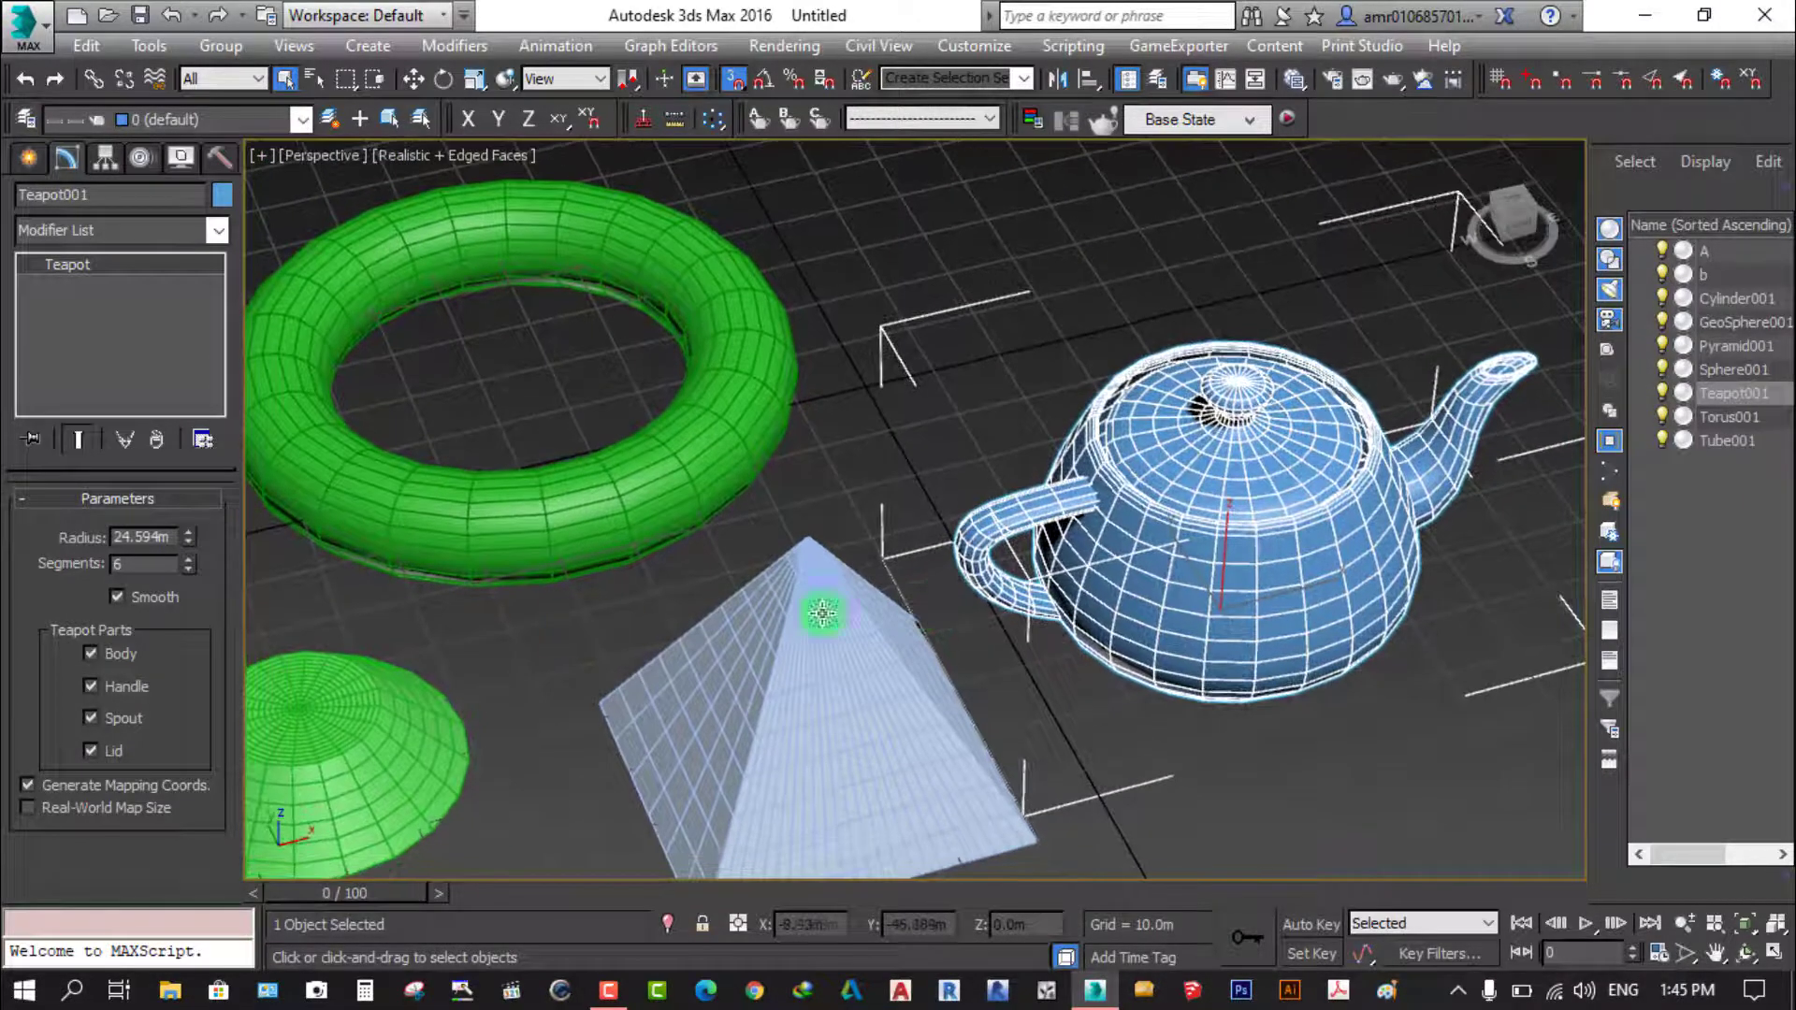
{"action": "left_click", "coordinate": [91, 720]}
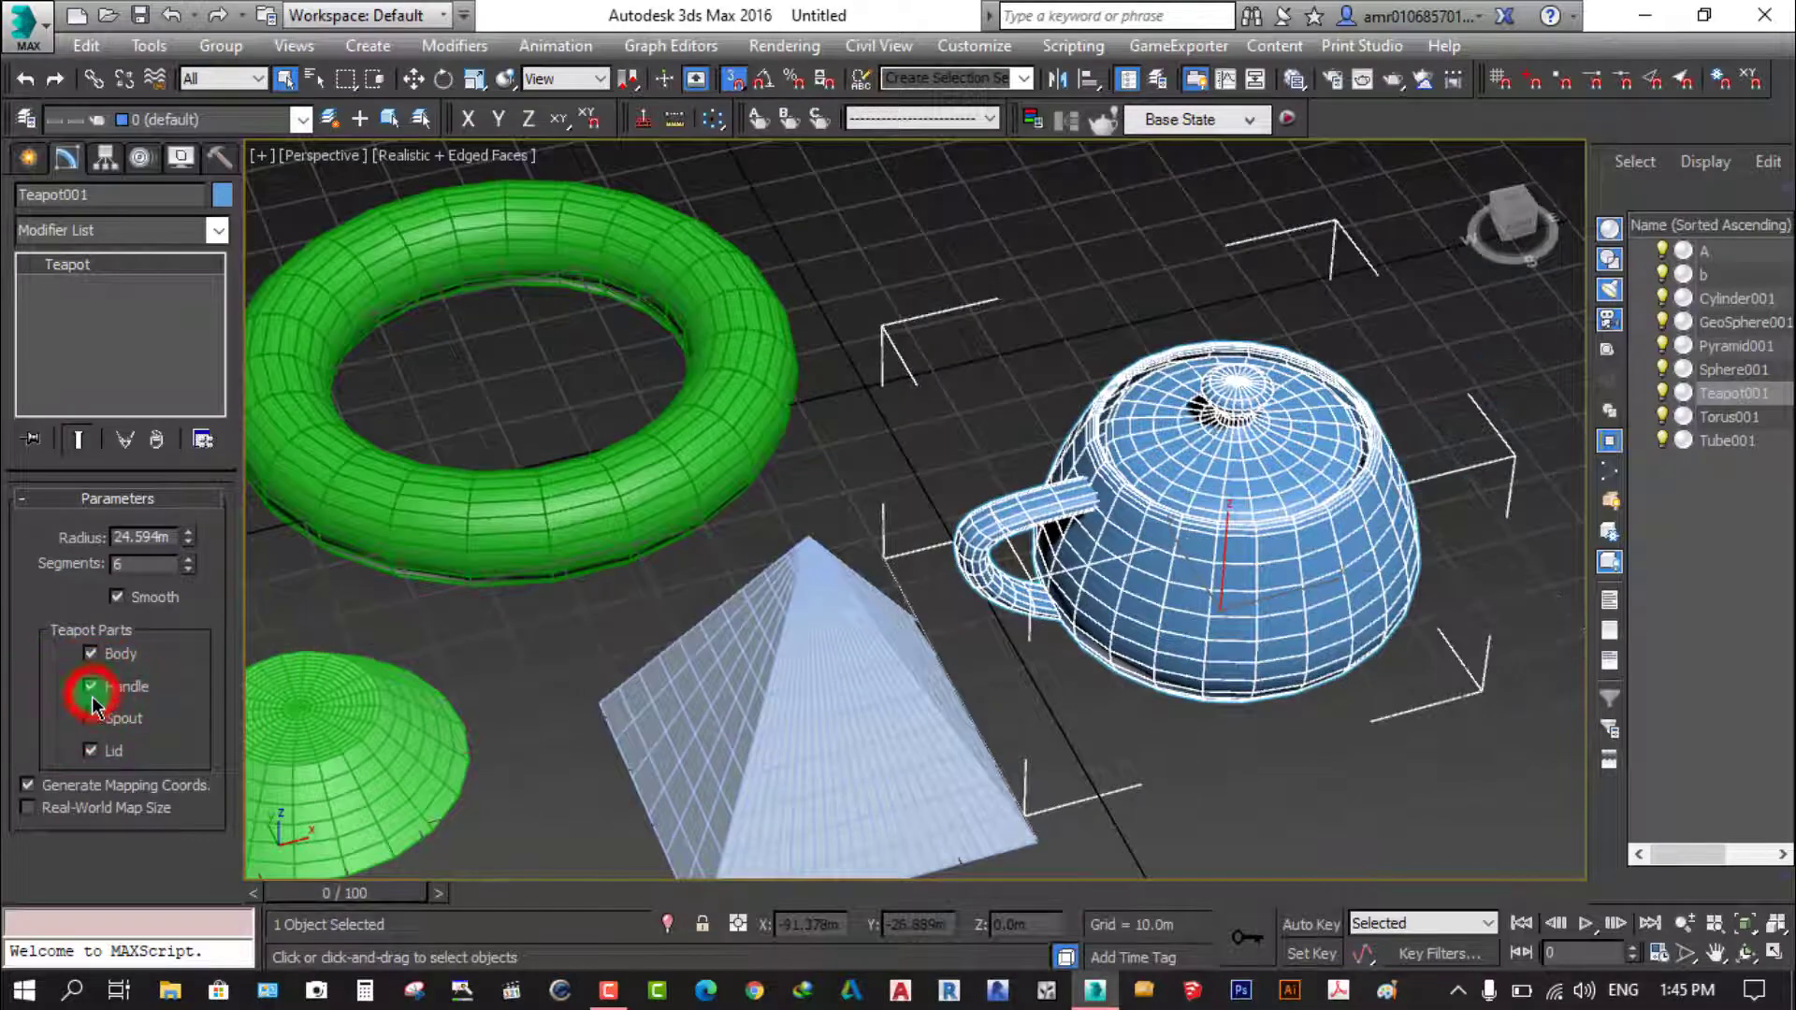
{"action": "left_click", "coordinate": [91, 691]}
{"action": "left_click", "coordinate": [90, 658]}
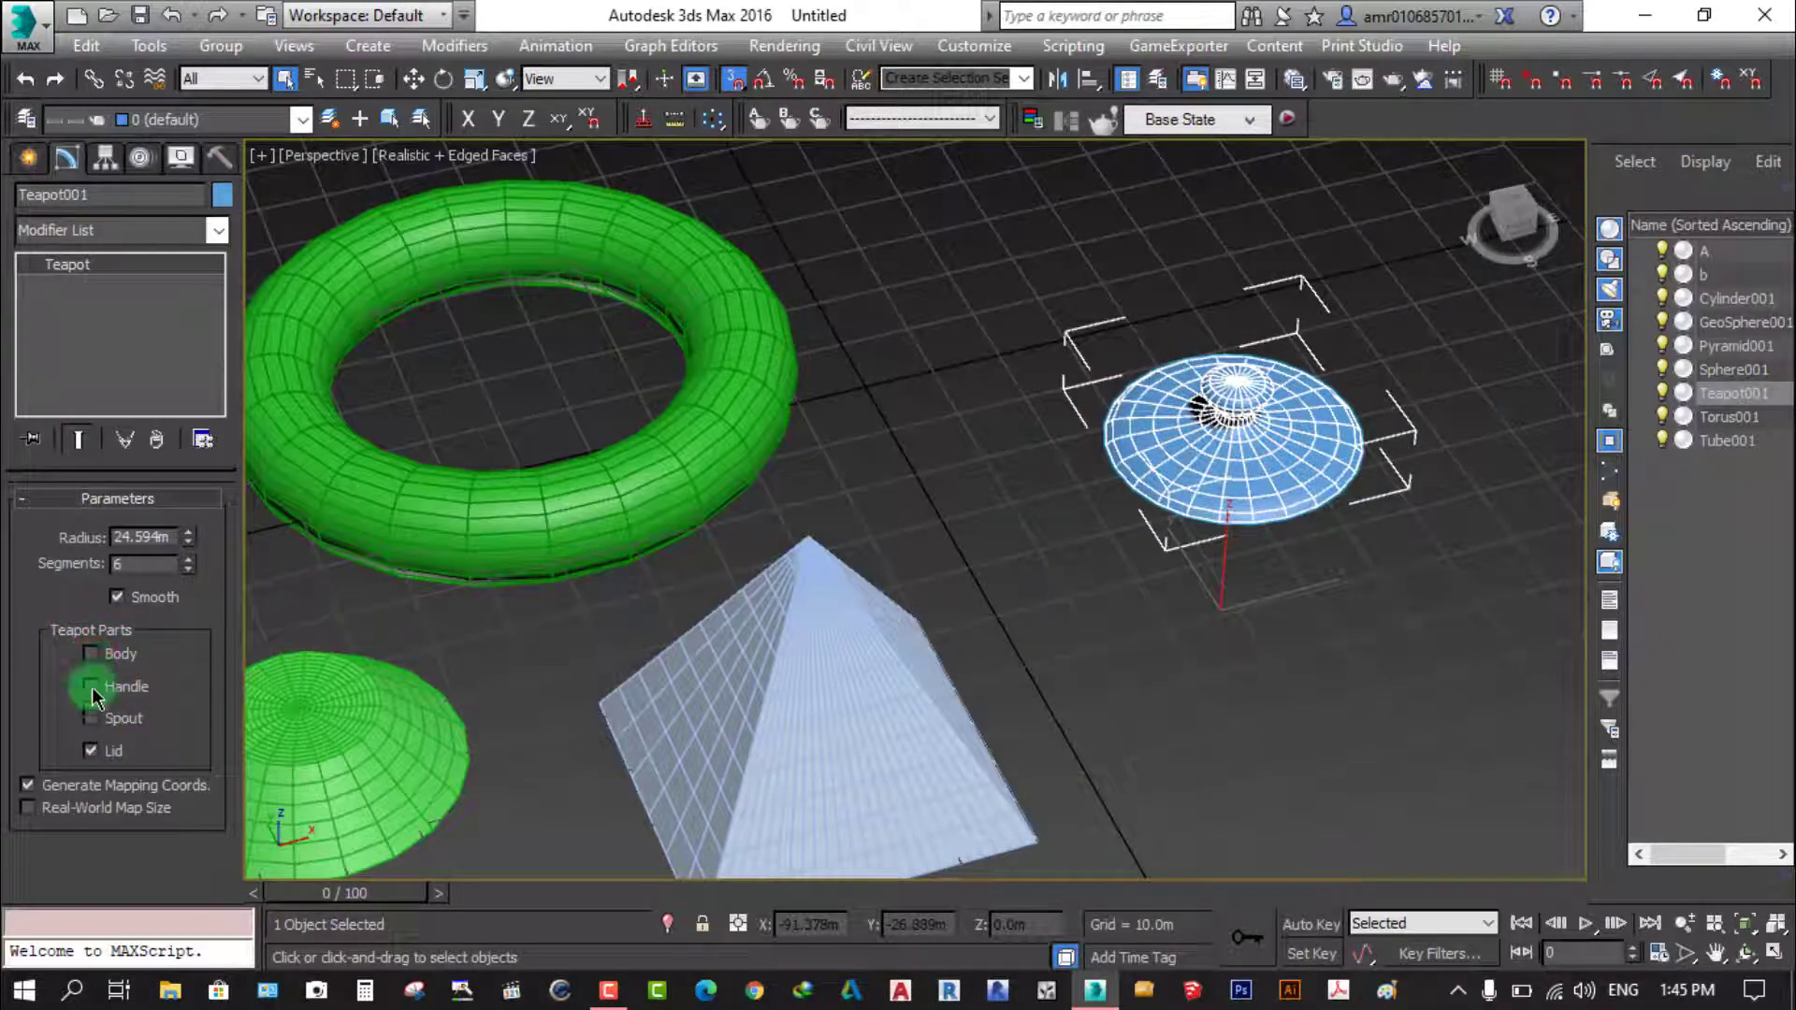
{"action": "left_click", "coordinate": [91, 687]}
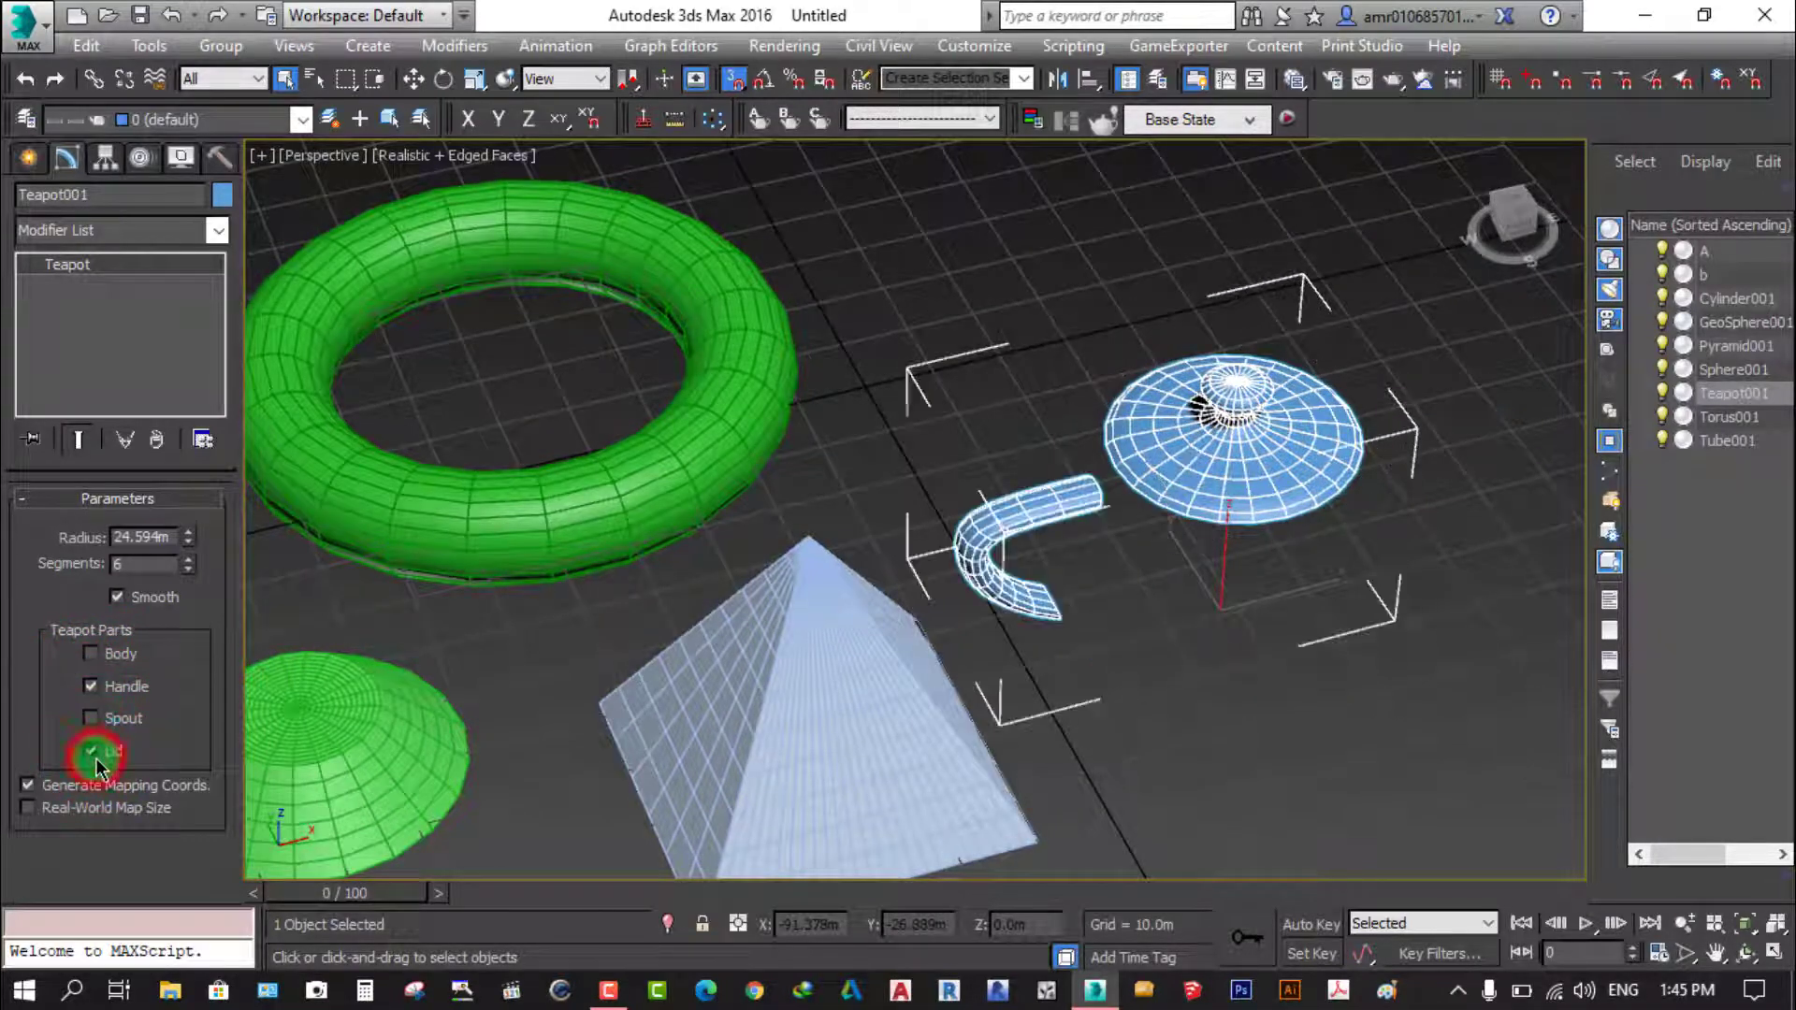
{"action": "left_click", "coordinate": [95, 756]}
{"action": "scroll", "coordinate": [1103, 487], "scroll_direction": "up", "scroll_amount": 3}
{"action": "scroll", "coordinate": [1068, 453], "scroll_direction": "up", "scroll_amount": 2}
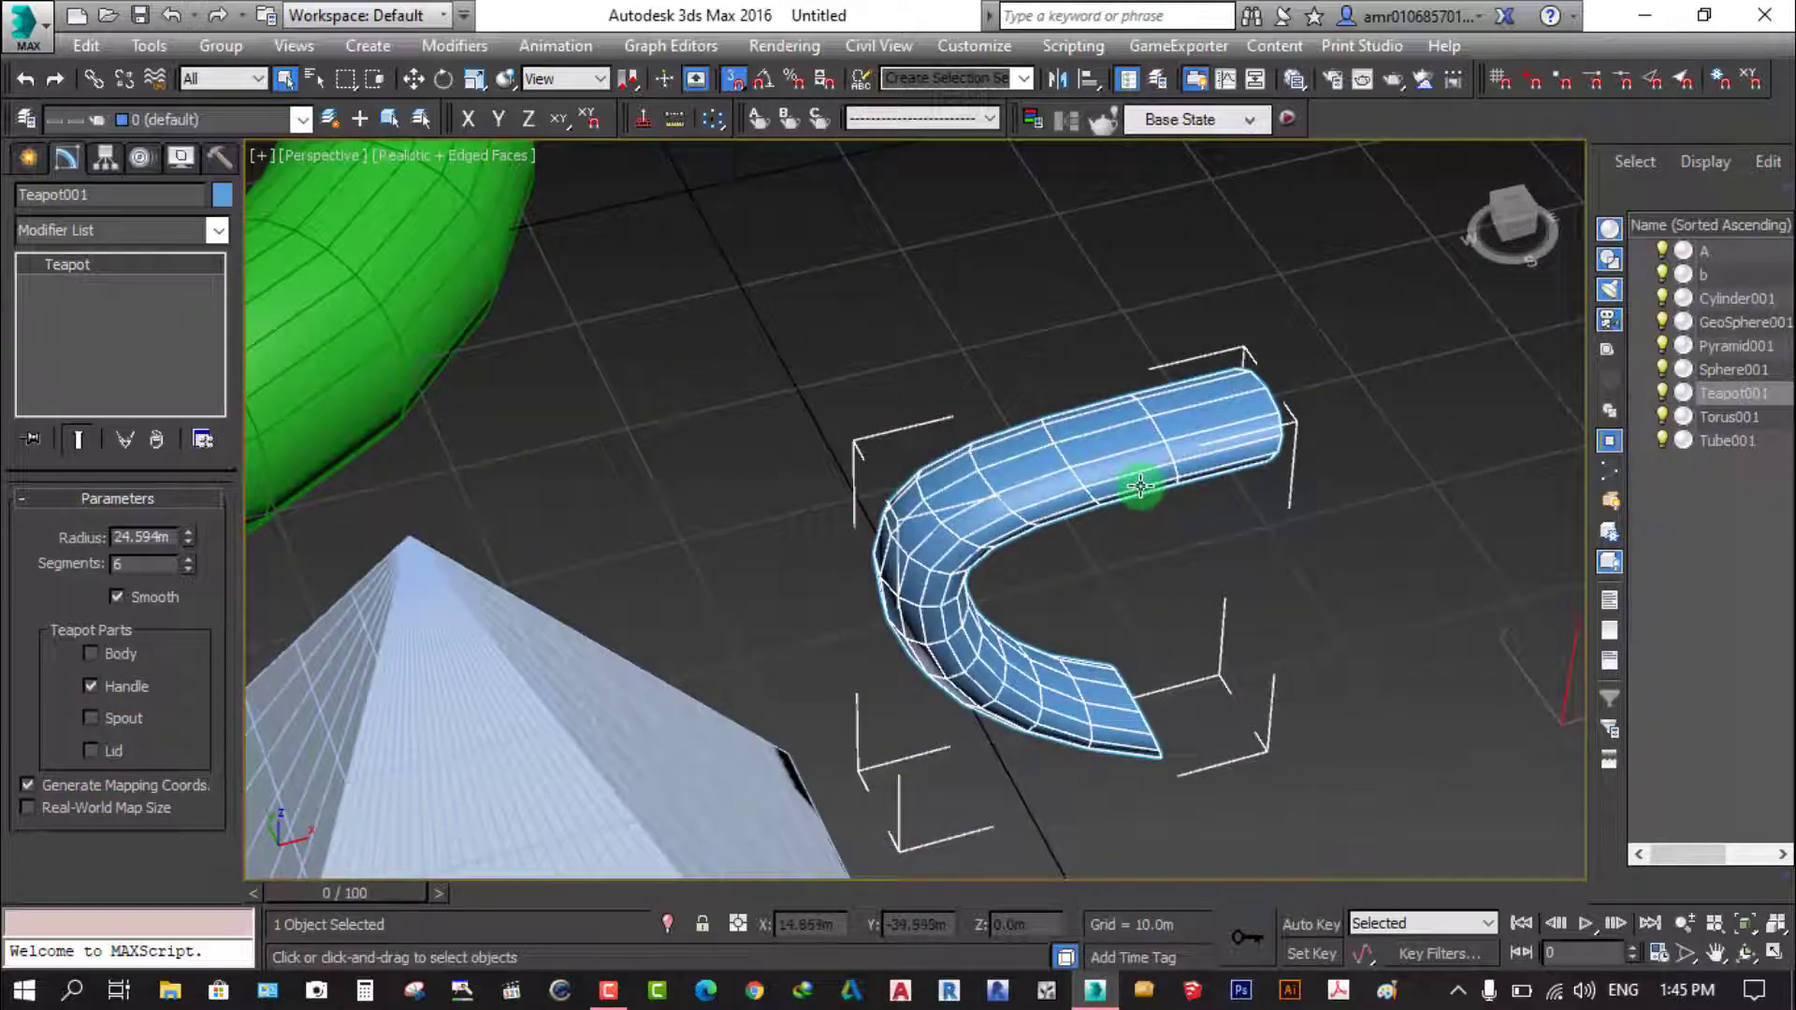
{"action": "left_click", "coordinate": [1295, 730]}
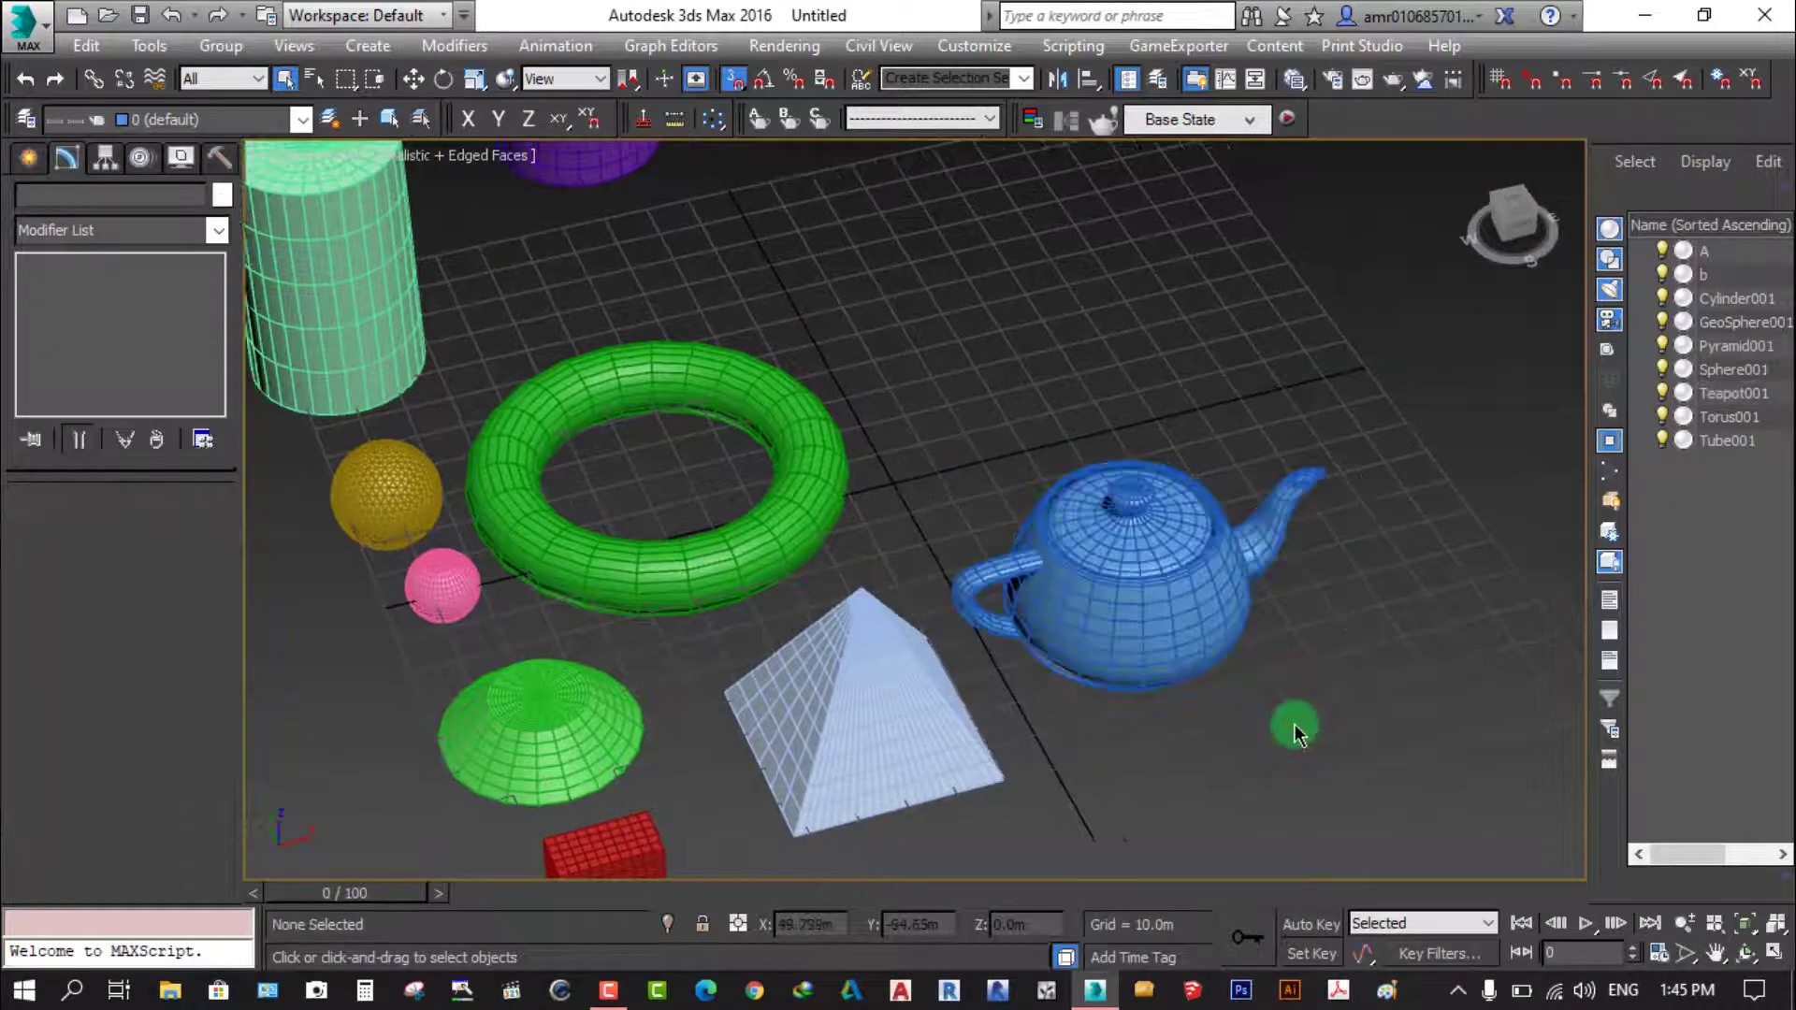
Create a pink Plane001, 109.887m by 88.493m, on the grid
{"action": "left_click", "coordinate": [28, 158]}
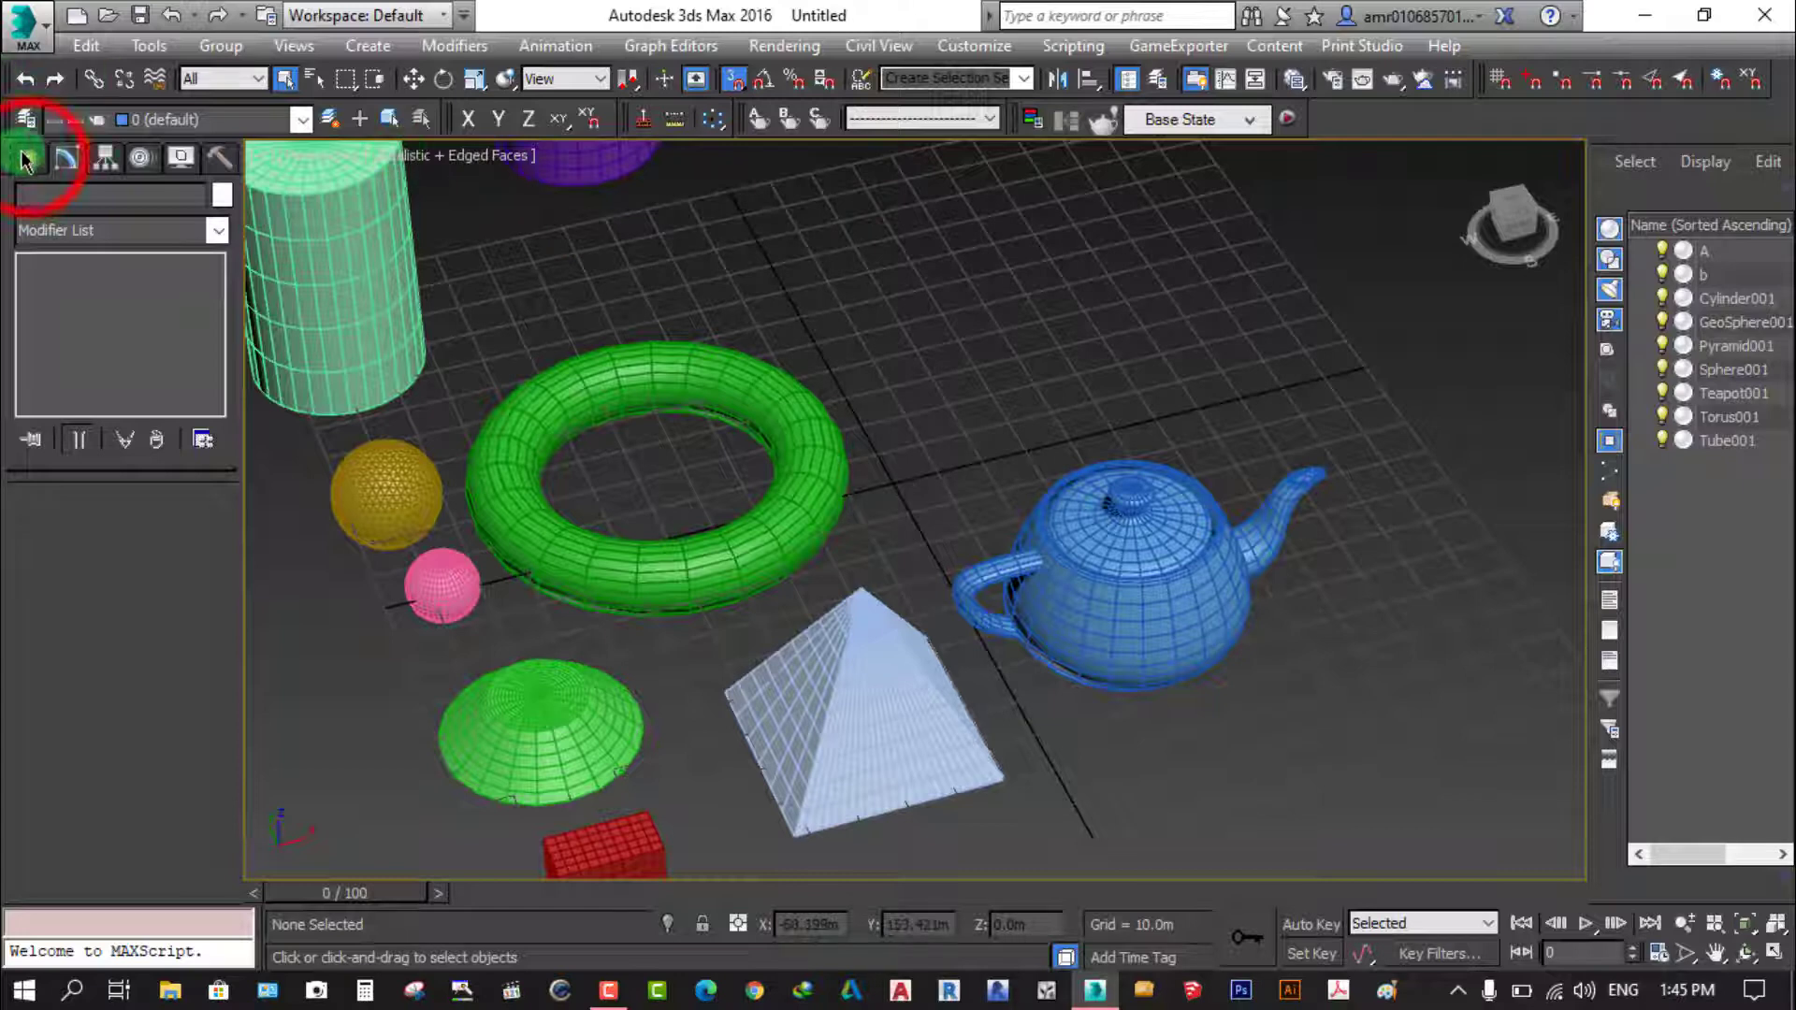
{"action": "left_click", "coordinate": [178, 438]}
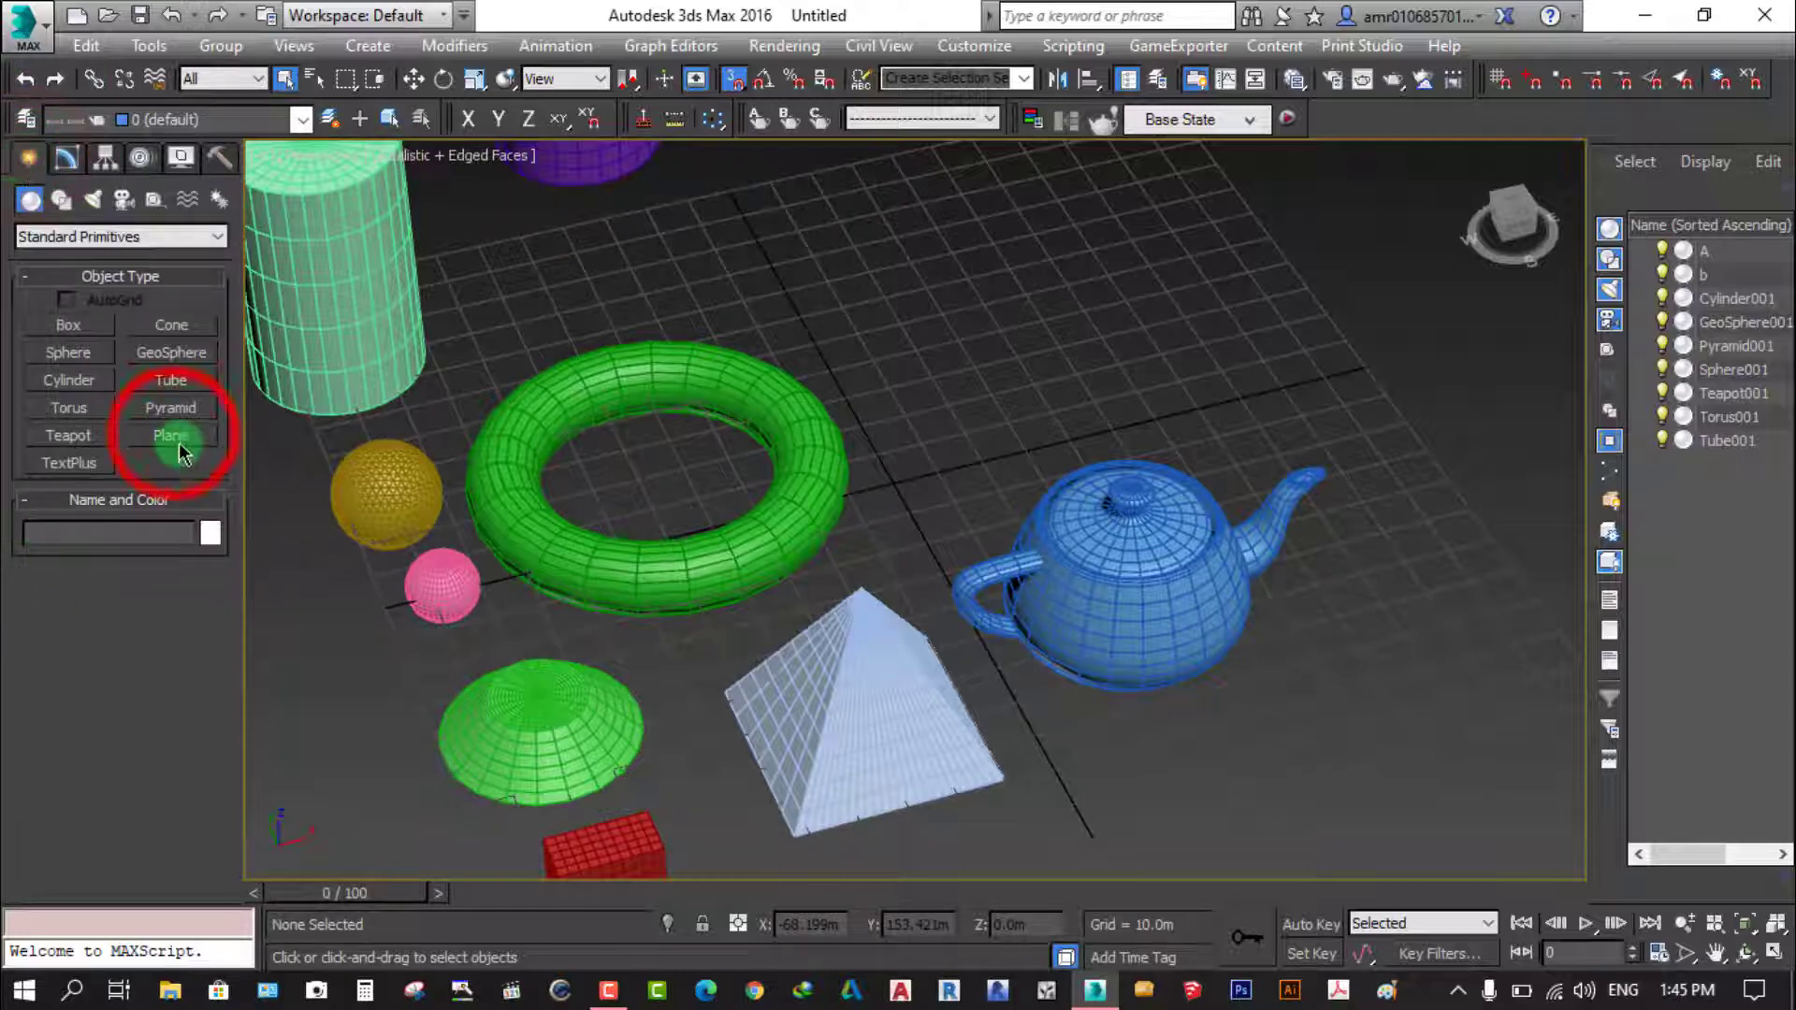
{"action": "scroll", "coordinate": [477, 500], "scroll_direction": "down", "scroll_amount": 5}
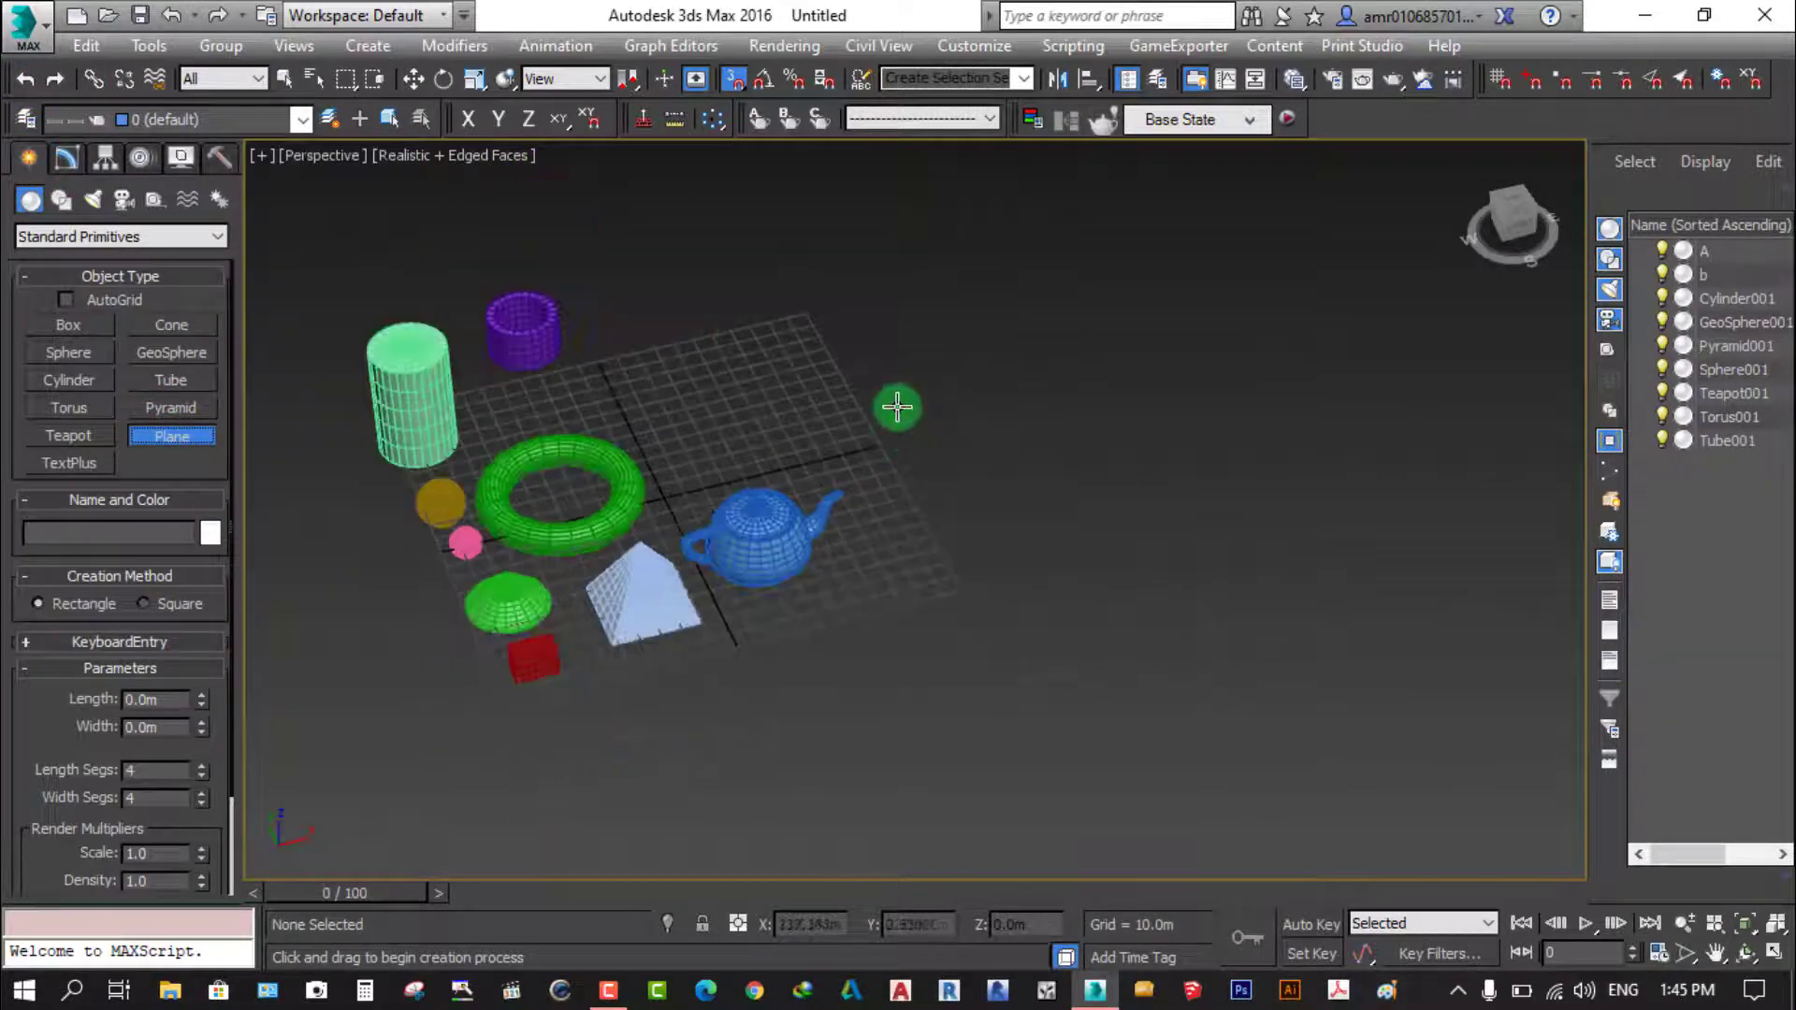
{"action": "scroll", "coordinate": [823, 374], "scroll_direction": "up", "scroll_amount": 2}
{"action": "scroll", "coordinate": [625, 345], "scroll_direction": "up", "scroll_amount": 3}
{"action": "left_click", "coordinate": [569, 373]}
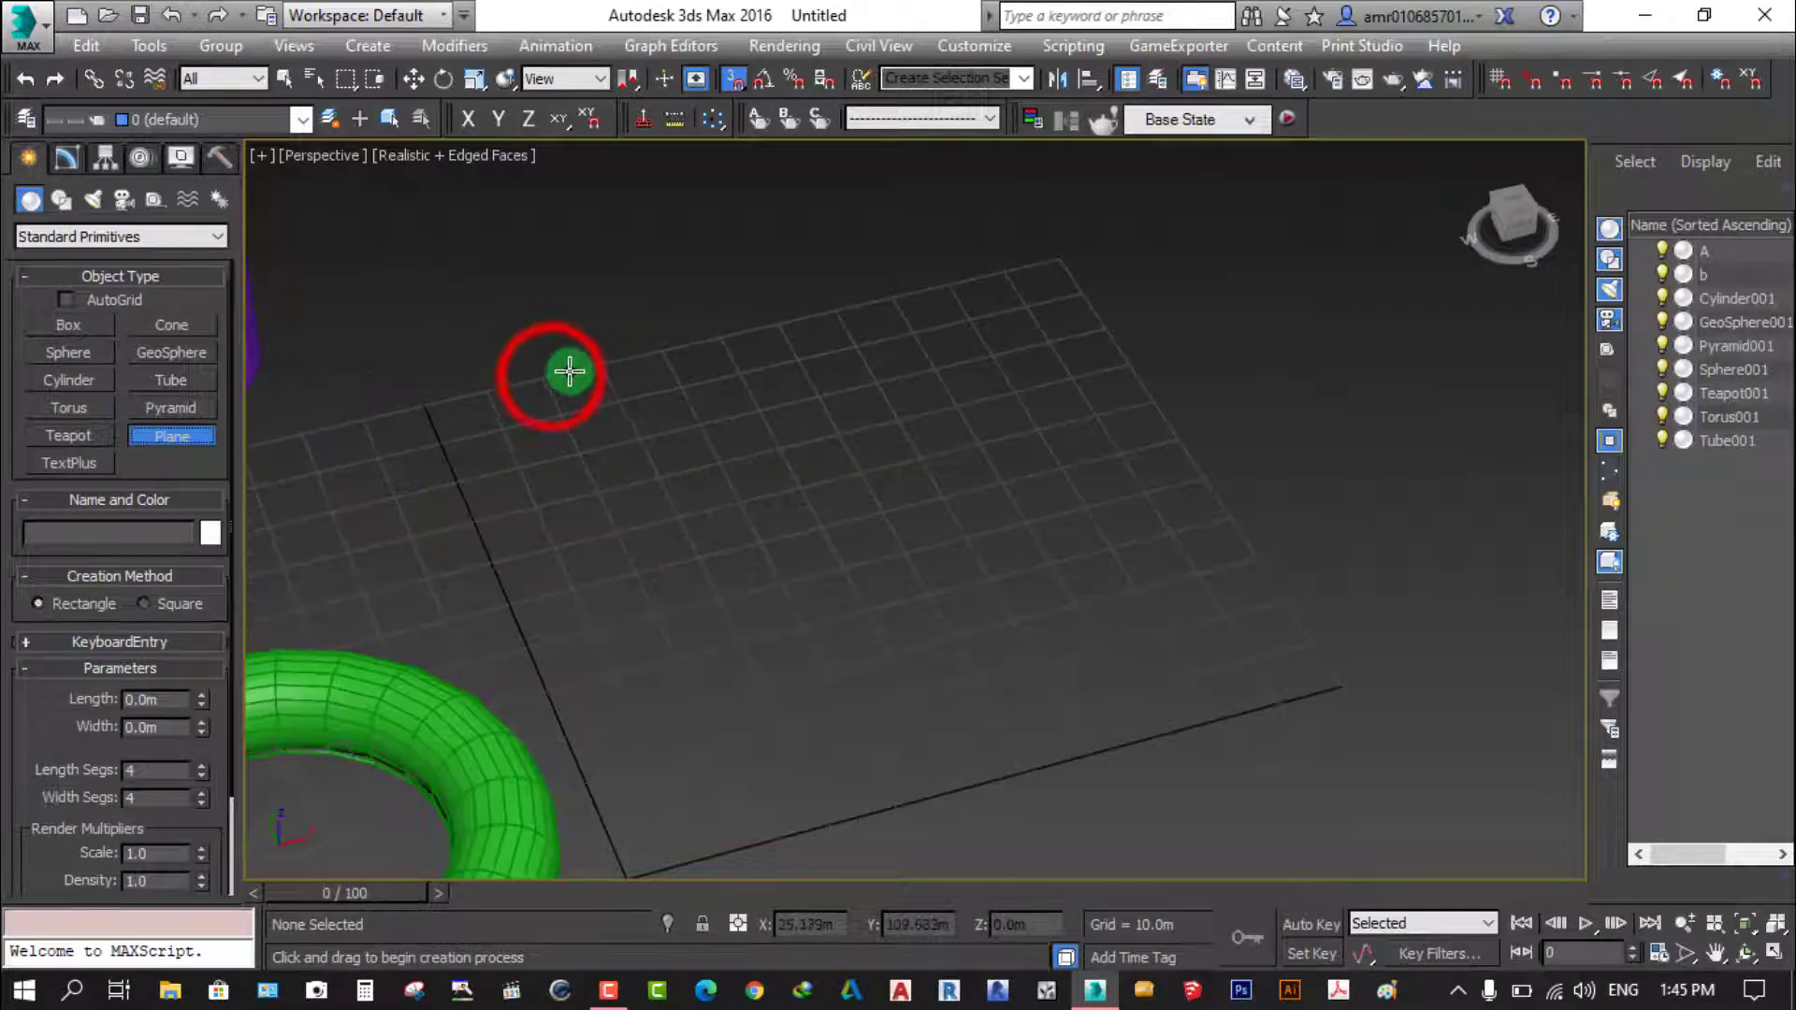
{"action": "mouse_move", "coordinate": [551, 376]}
{"action": "left_mouse_down"}
{"action": "mouse_move", "coordinate": [1333, 700]}
{"action": "mouse_move", "coordinate": [1347, 688]}
{"action": "left_mouse_up"}
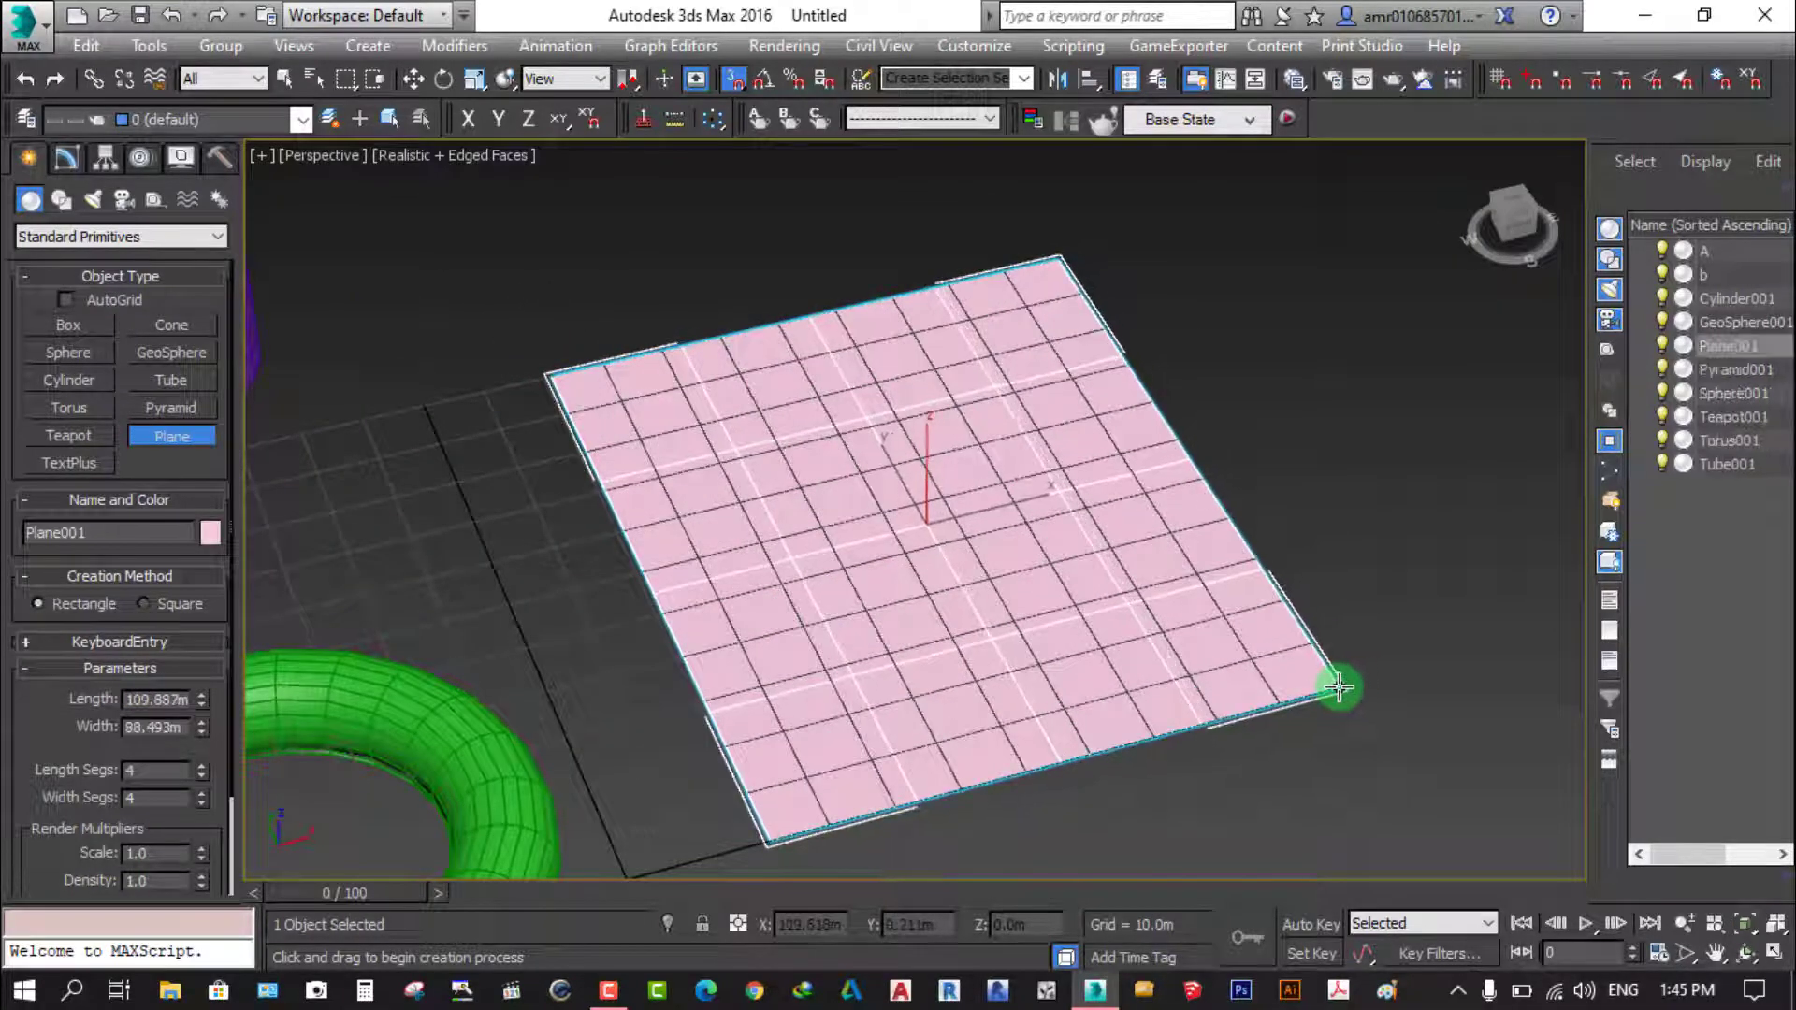
Draw a larger blue Plane002, 153.321m by 162.781m, to its right
{"action": "scroll", "coordinate": [1190, 497], "scroll_direction": "down", "scroll_amount": 2}
{"action": "scroll", "coordinate": [1082, 553], "scroll_direction": "down", "scroll_amount": 2}
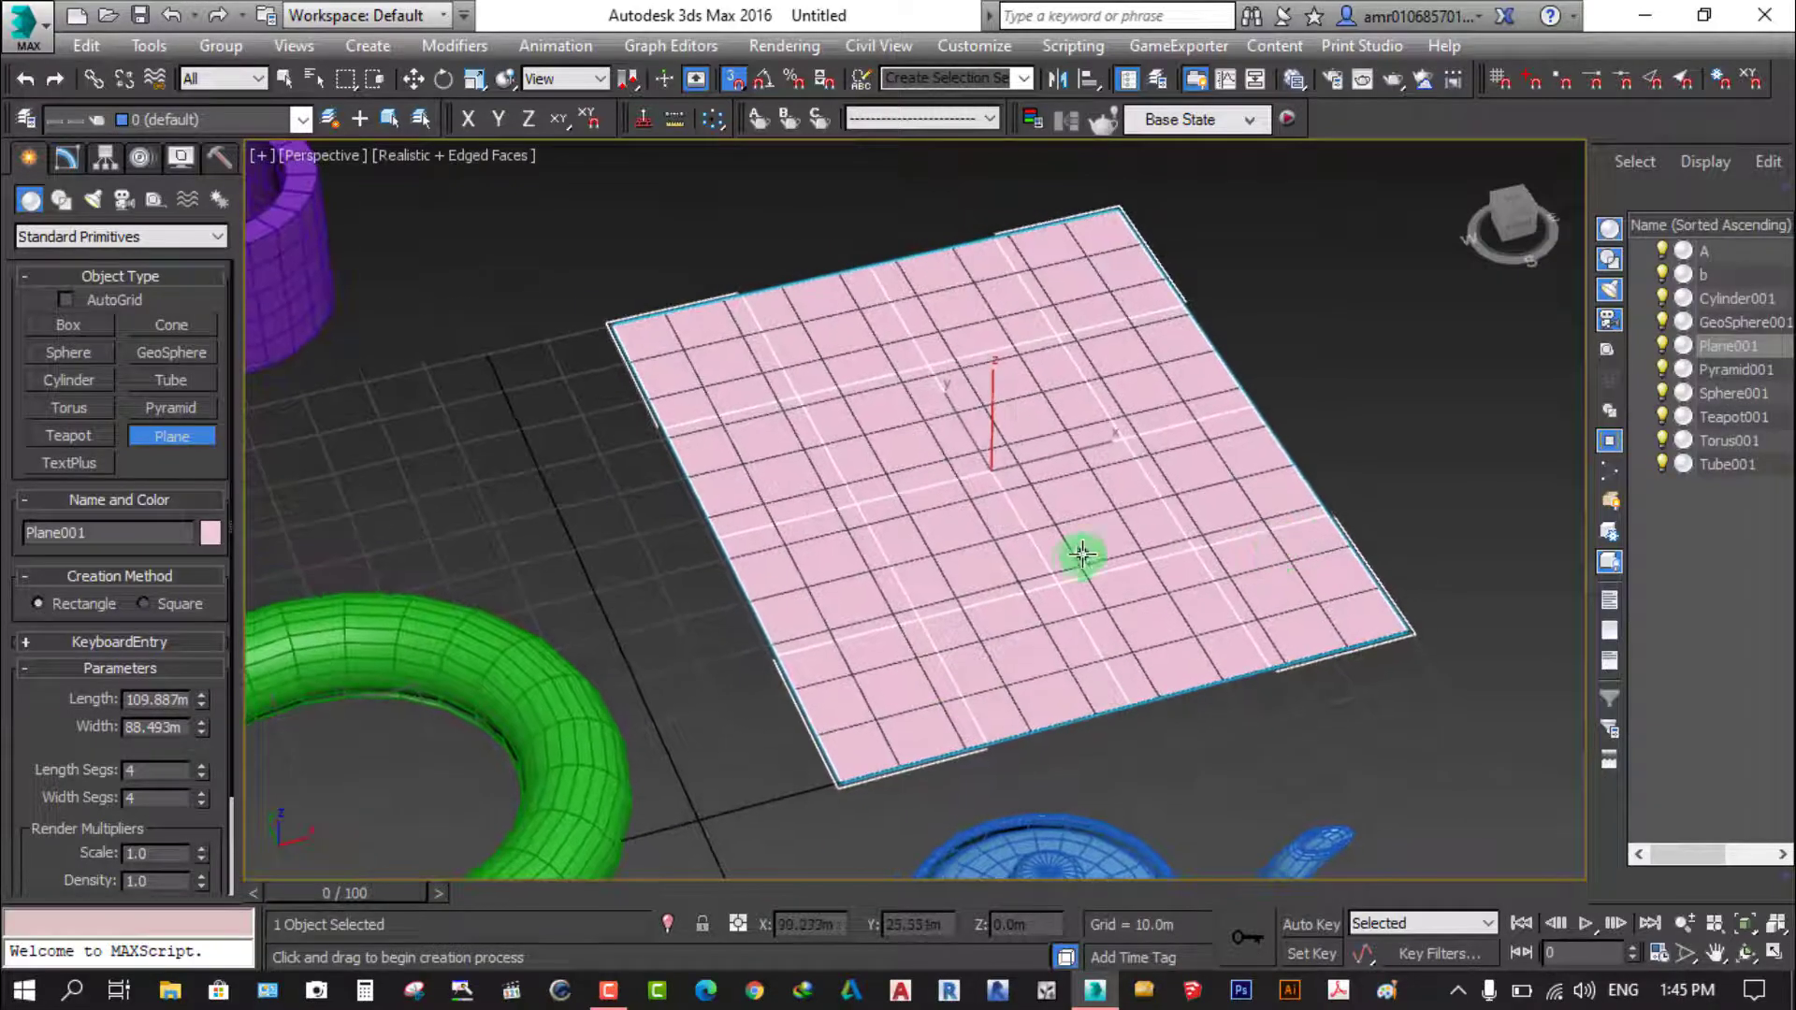
{"action": "scroll", "coordinate": [990, 521], "scroll_direction": "down", "scroll_amount": 3}
{"action": "scroll", "coordinate": [971, 528], "scroll_direction": "down", "scroll_amount": 2}
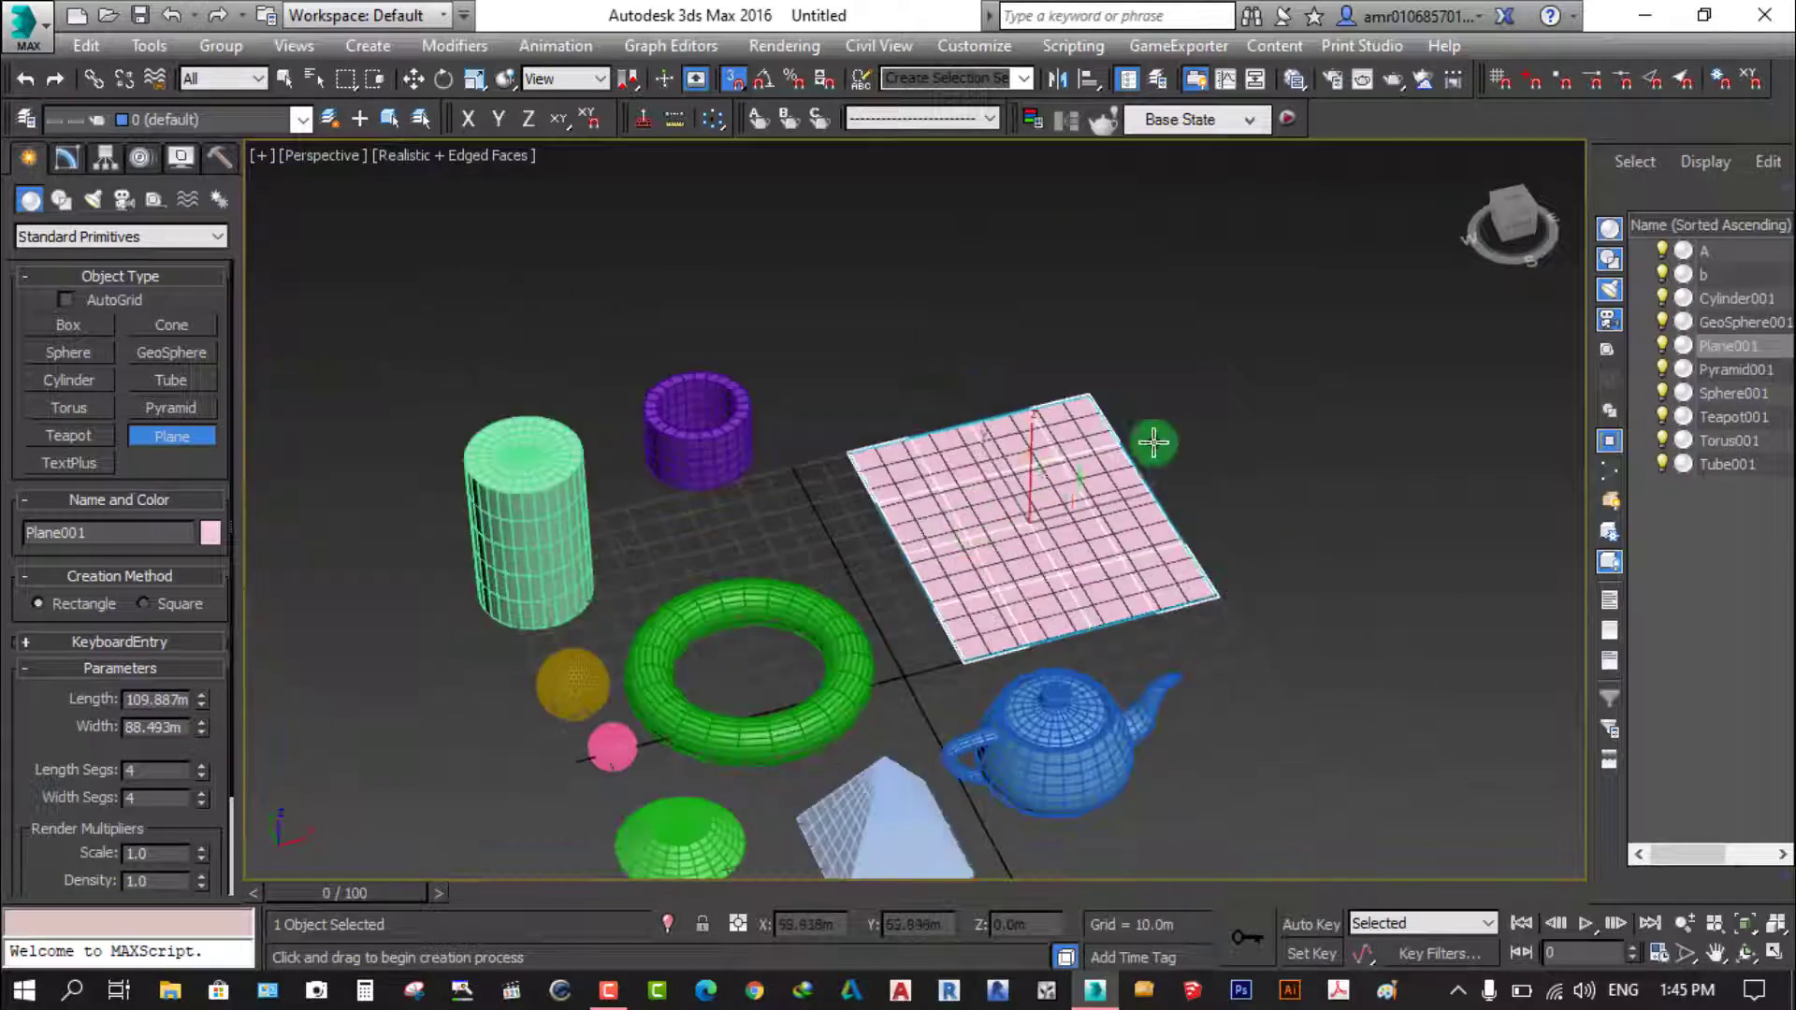
{"action": "scroll", "coordinate": [1052, 477], "scroll_direction": "down", "scroll_amount": 2}
{"action": "scroll", "coordinate": [748, 403], "scroll_direction": "down", "scroll_amount": 2}
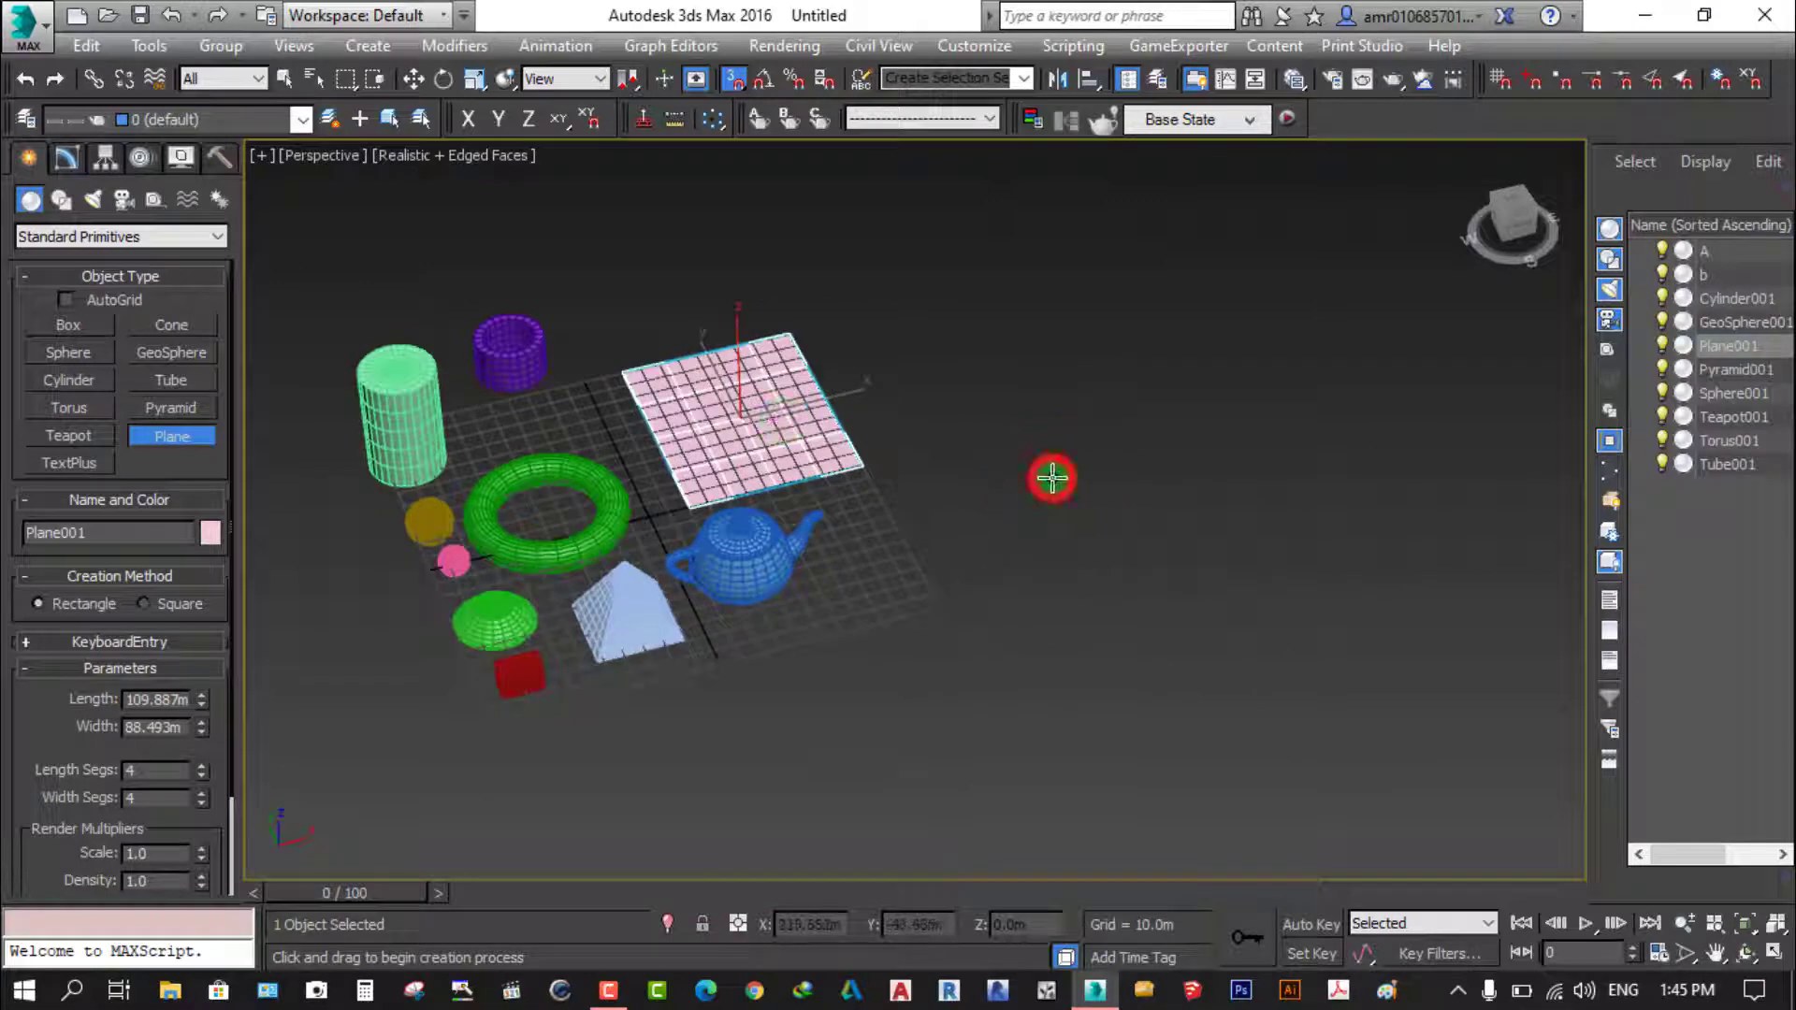
{"action": "mouse_move", "coordinate": [1049, 477]}
{"action": "left_mouse_down"}
{"action": "mouse_move", "coordinate": [1333, 527]}
{"action": "mouse_move", "coordinate": [1492, 601]}
{"action": "left_mouse_up"}
{"action": "scroll", "coordinate": [1429, 547], "scroll_direction": "up", "scroll_amount": 2}
{"action": "scroll", "coordinate": [1403, 548], "scroll_direction": "up", "scroll_amount": 2}
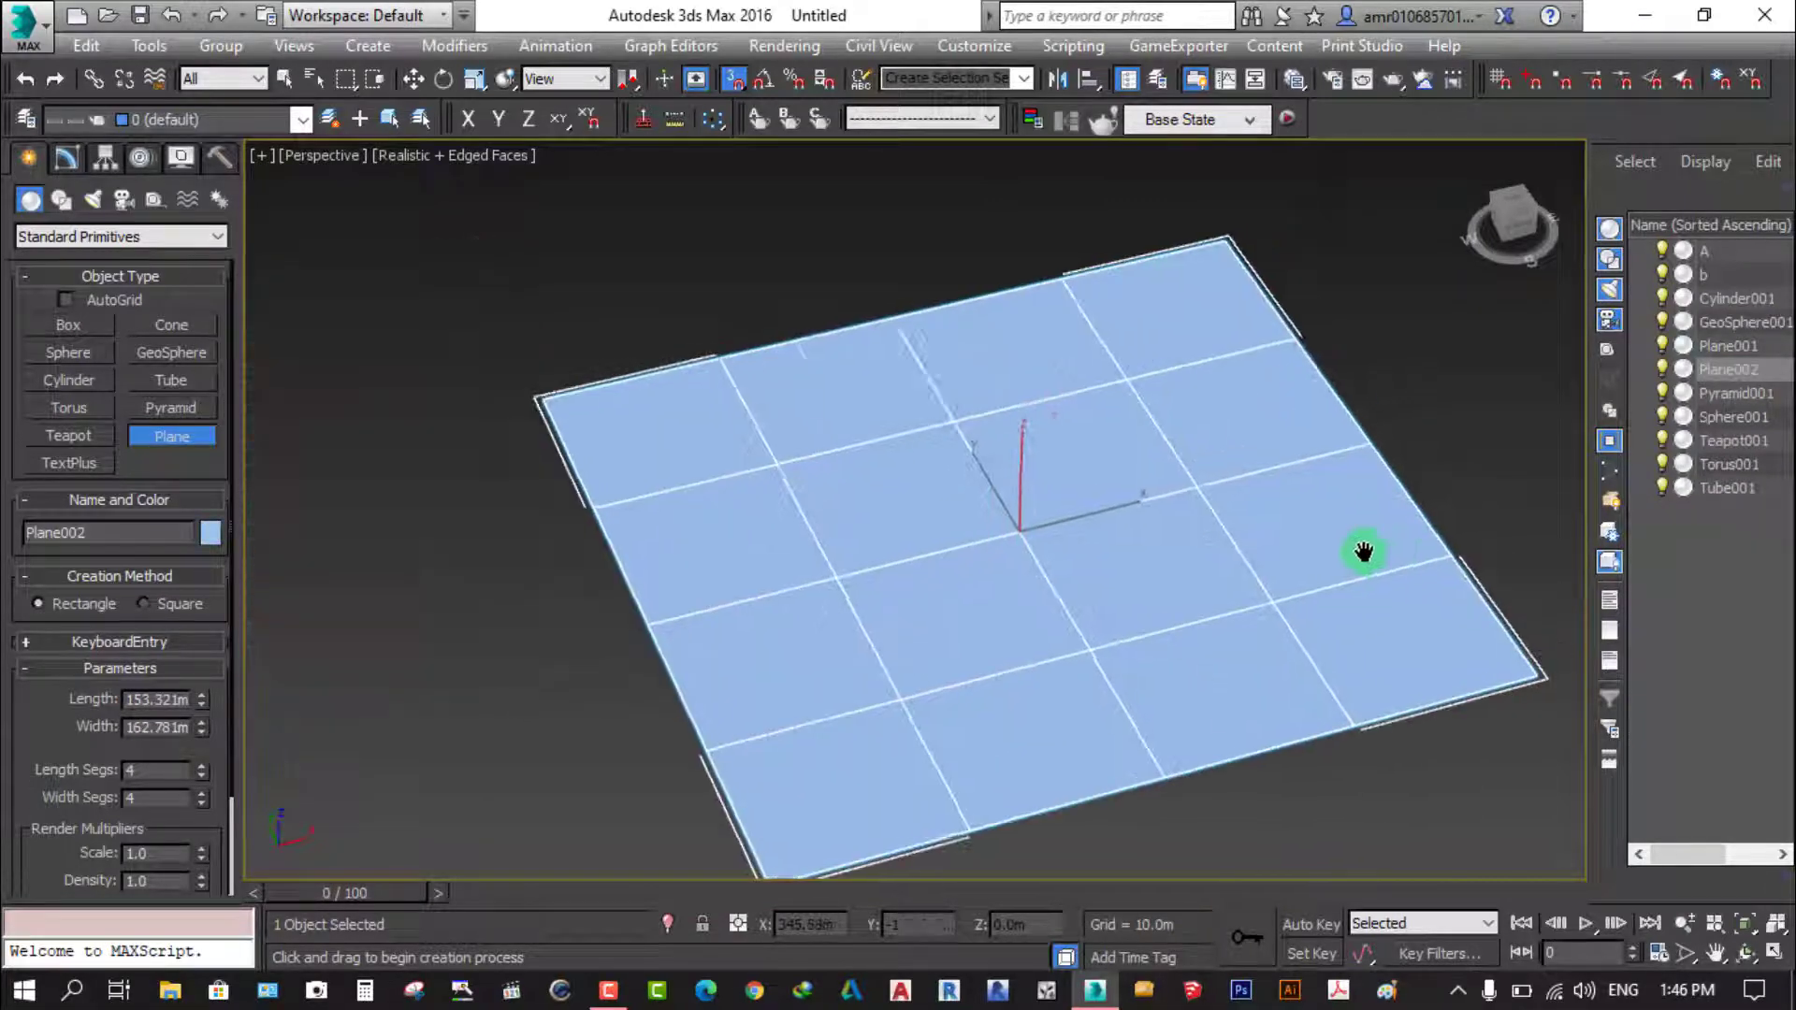
{"action": "scroll", "coordinate": [1359, 549], "scroll_direction": "up", "scroll_amount": 2}
{"action": "scroll", "coordinate": [1291, 552], "scroll_direction": "up", "scroll_amount": 2}
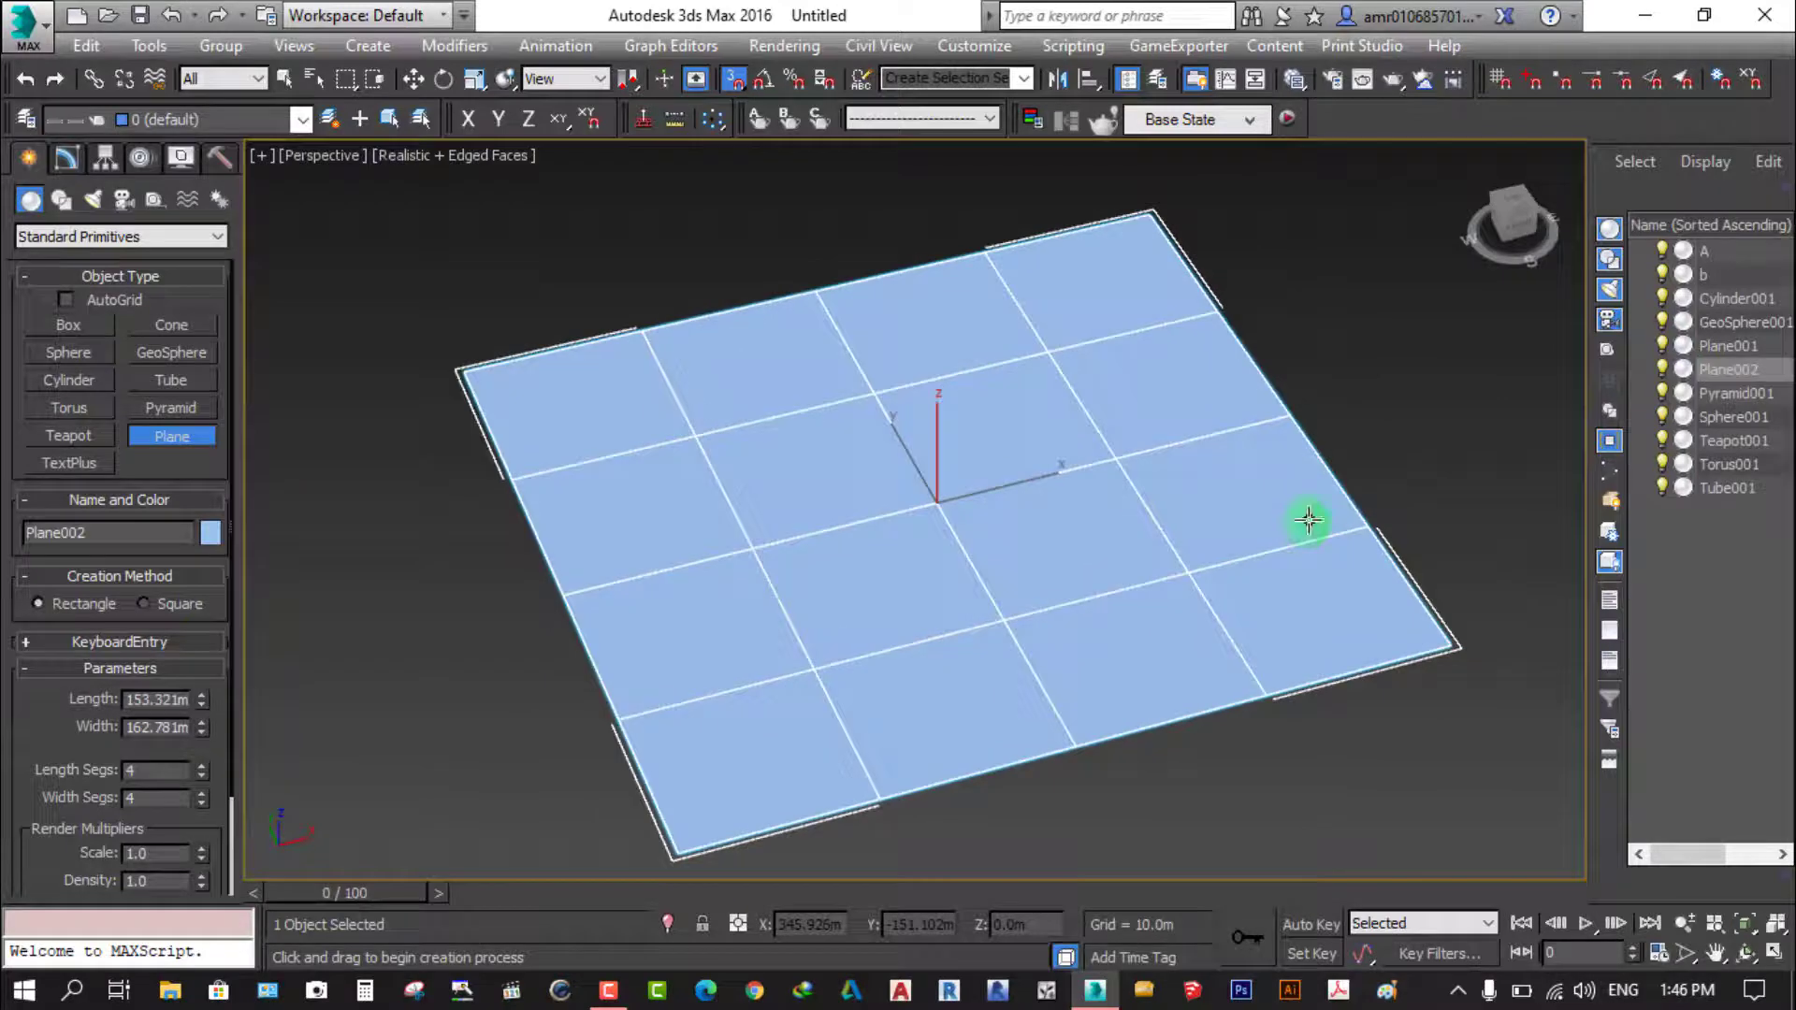
Resize Plane002 to 139.522m length and 151.386m width
{"action": "left_click", "coordinate": [65, 166]}
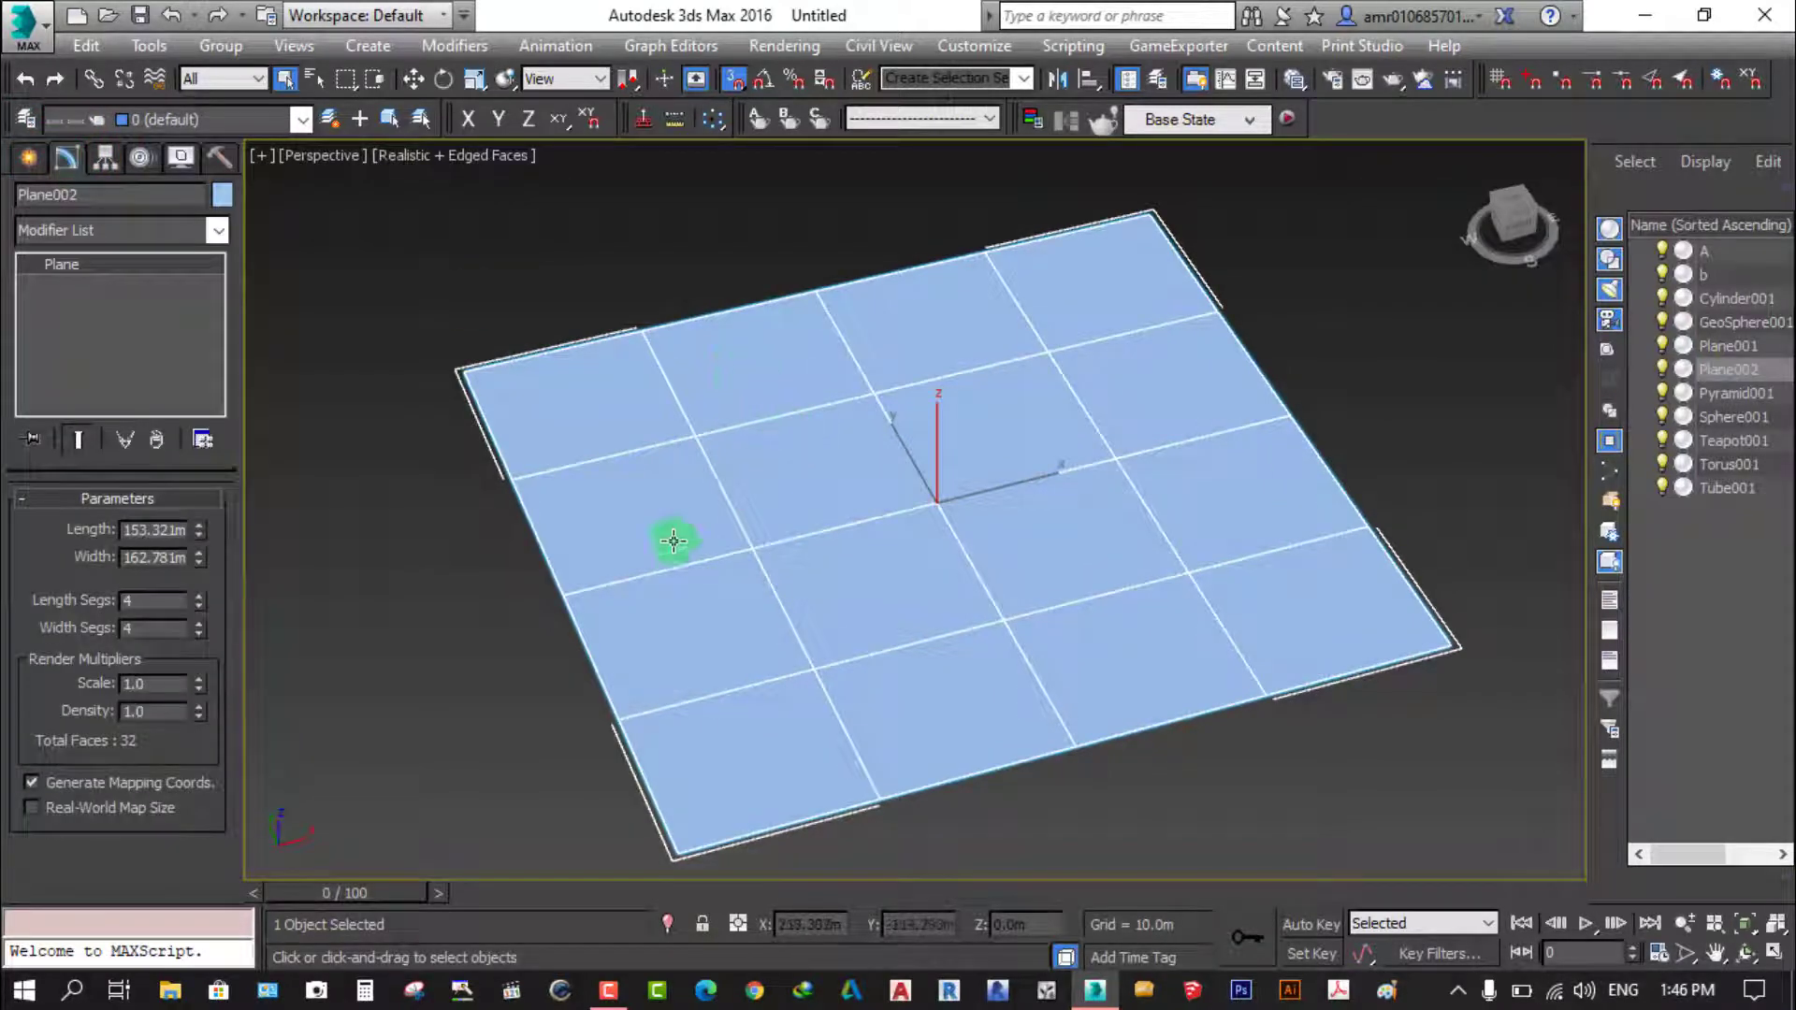
{"action": "middle_click_drag", "start_coordinate": [674, 540], "coordinate": [746, 512]}
{"action": "left_click", "coordinate": [204, 542]}
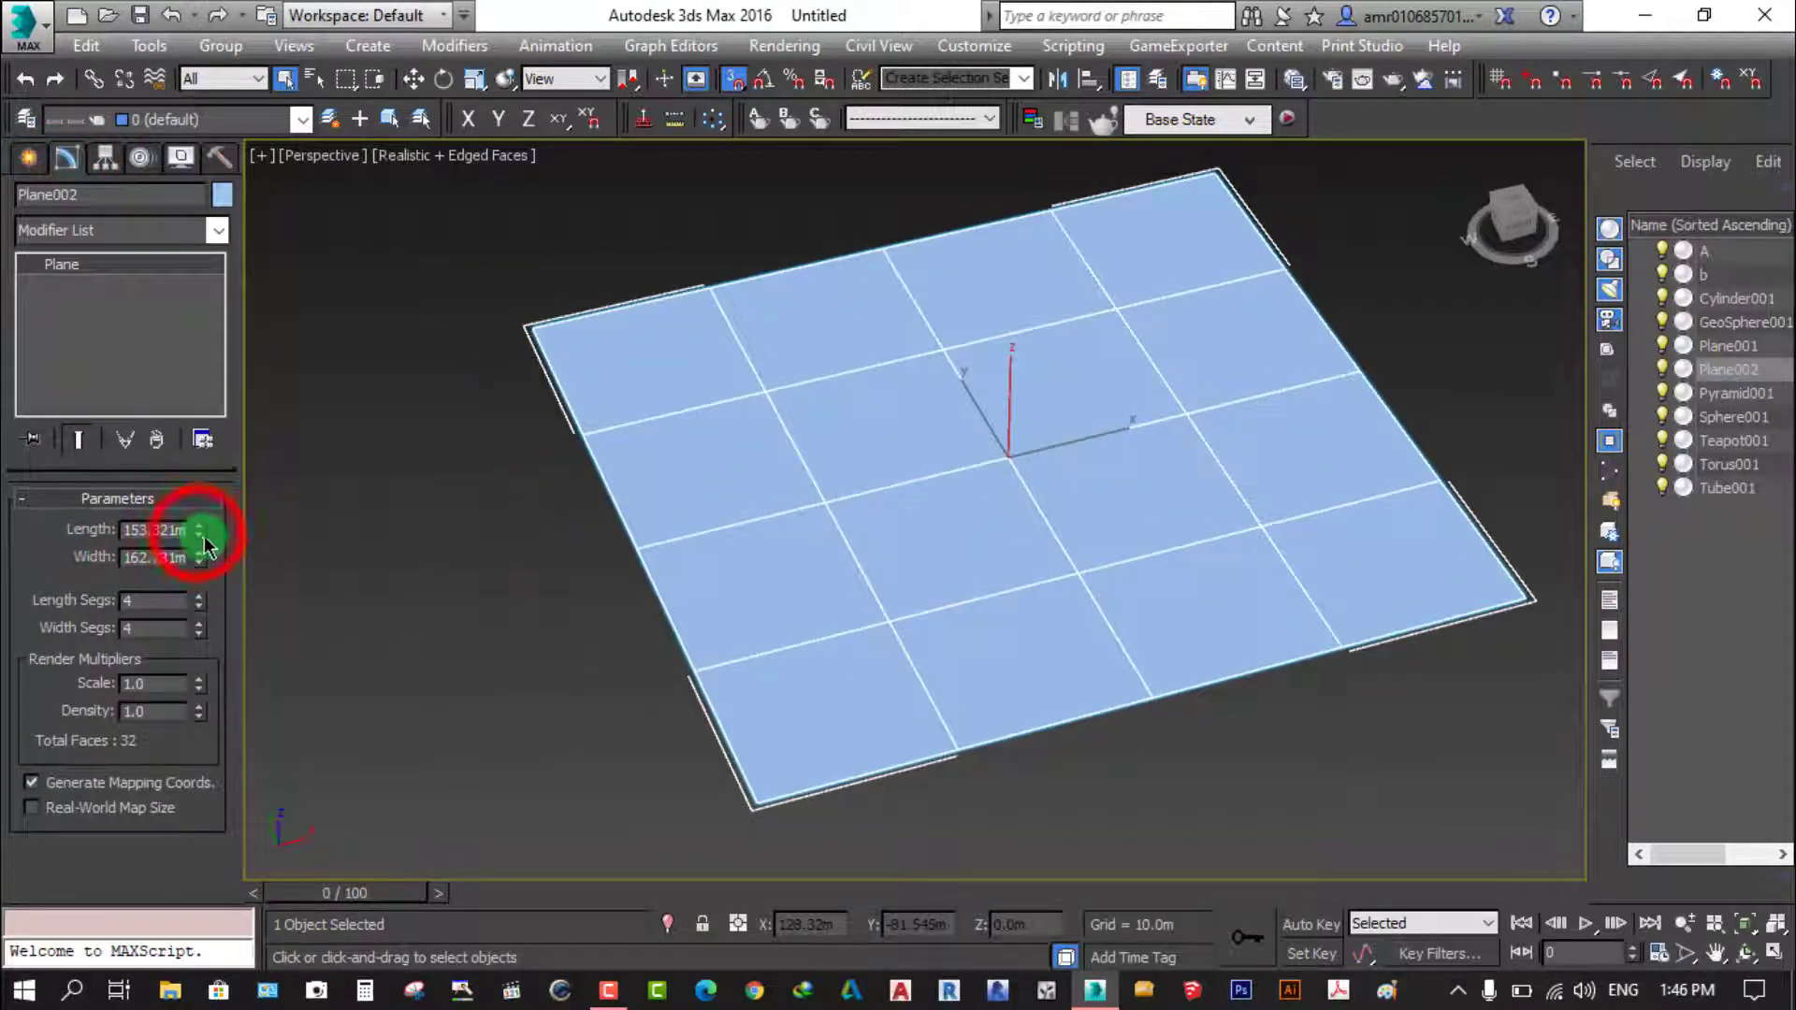
{"action": "mouse_move", "coordinate": [198, 541]}
{"action": "left_mouse_down"}
{"action": "mouse_move", "coordinate": [200, 599]}
{"action": "mouse_move", "coordinate": [241, 556]}
{"action": "left_mouse_up"}
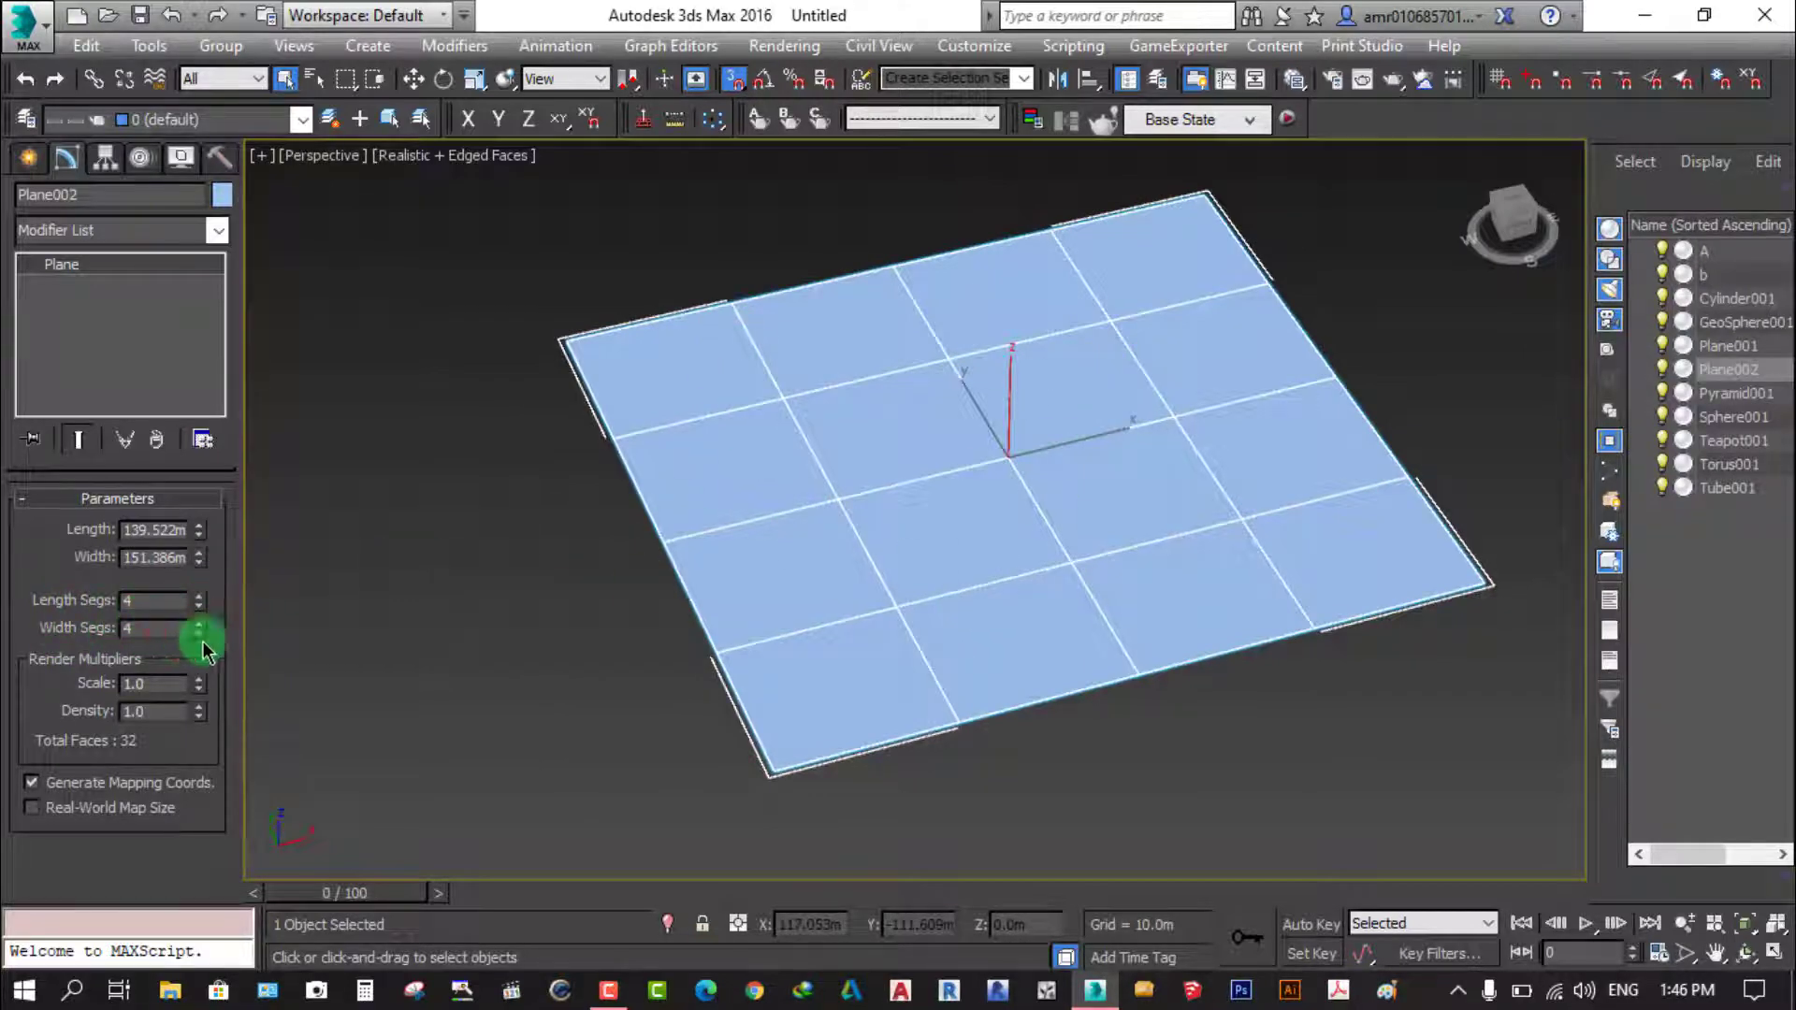
Subdivide Plane002 into 11 length segments and 9 width segments
{"action": "left_click", "coordinate": [200, 606]}
{"action": "left_click_drag", "start_coordinate": [203, 610], "coordinate": [212, 593]}
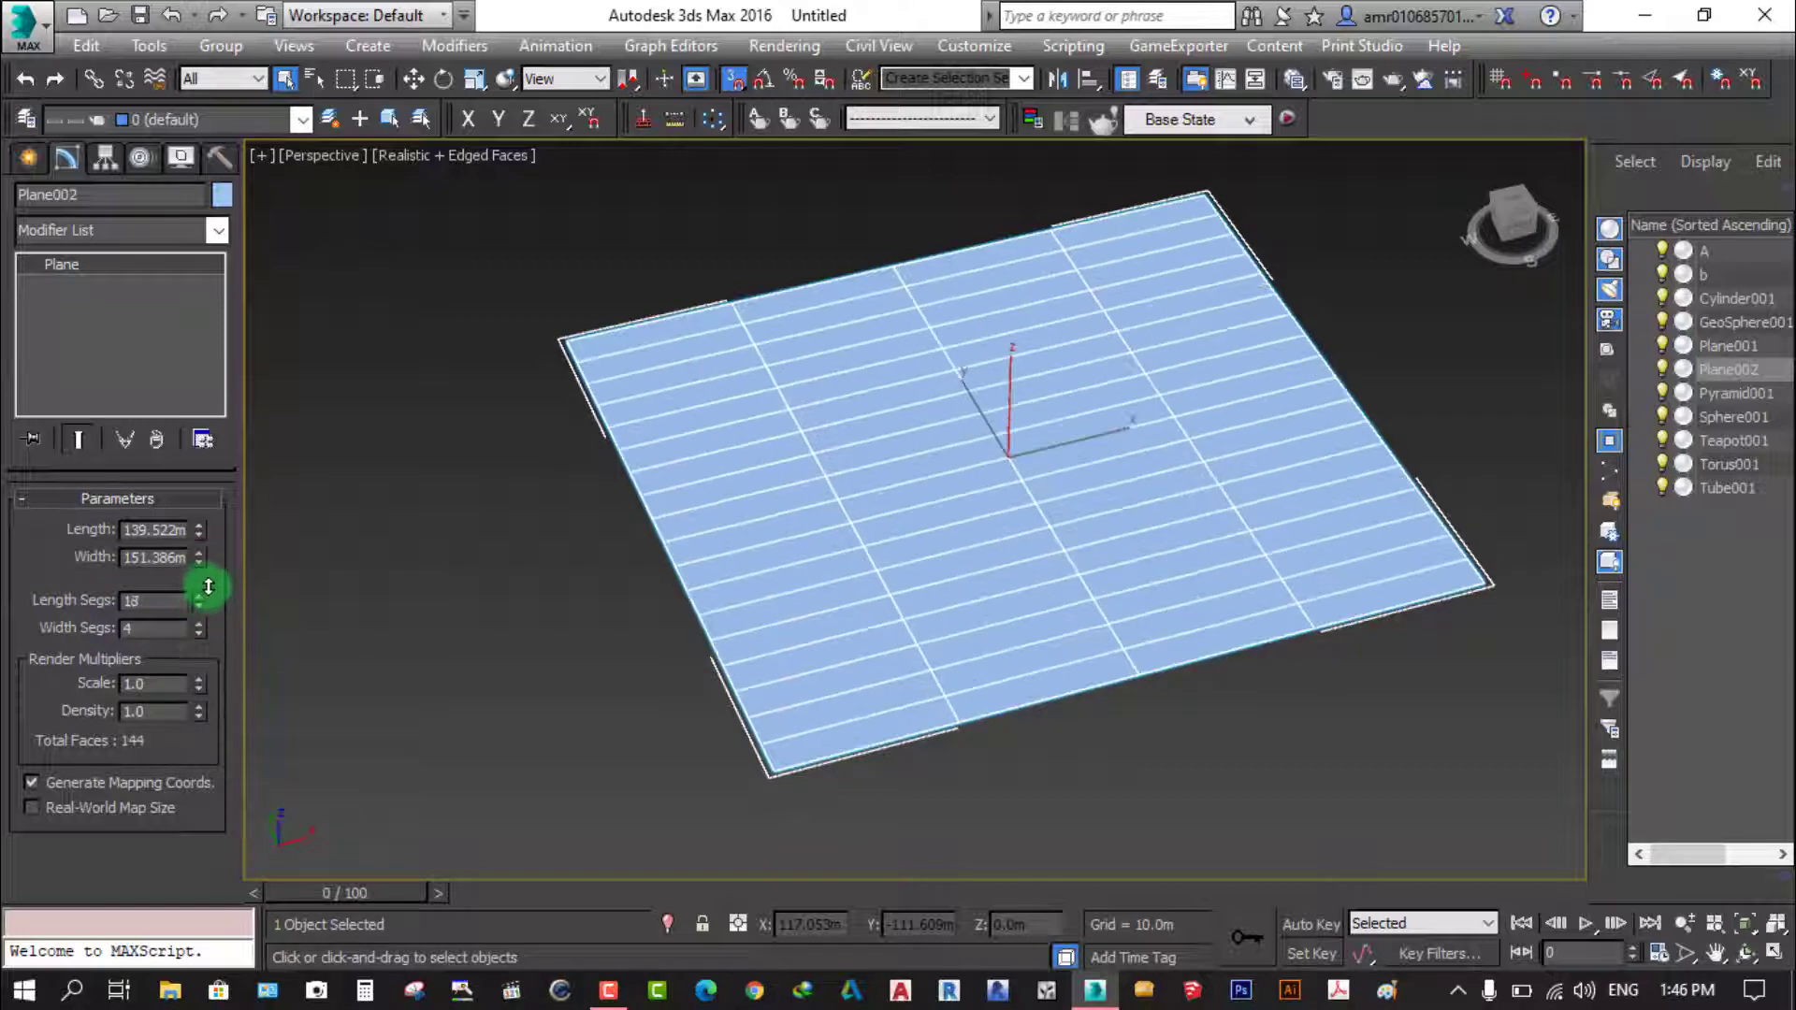
{"action": "left_click", "coordinate": [197, 634]}
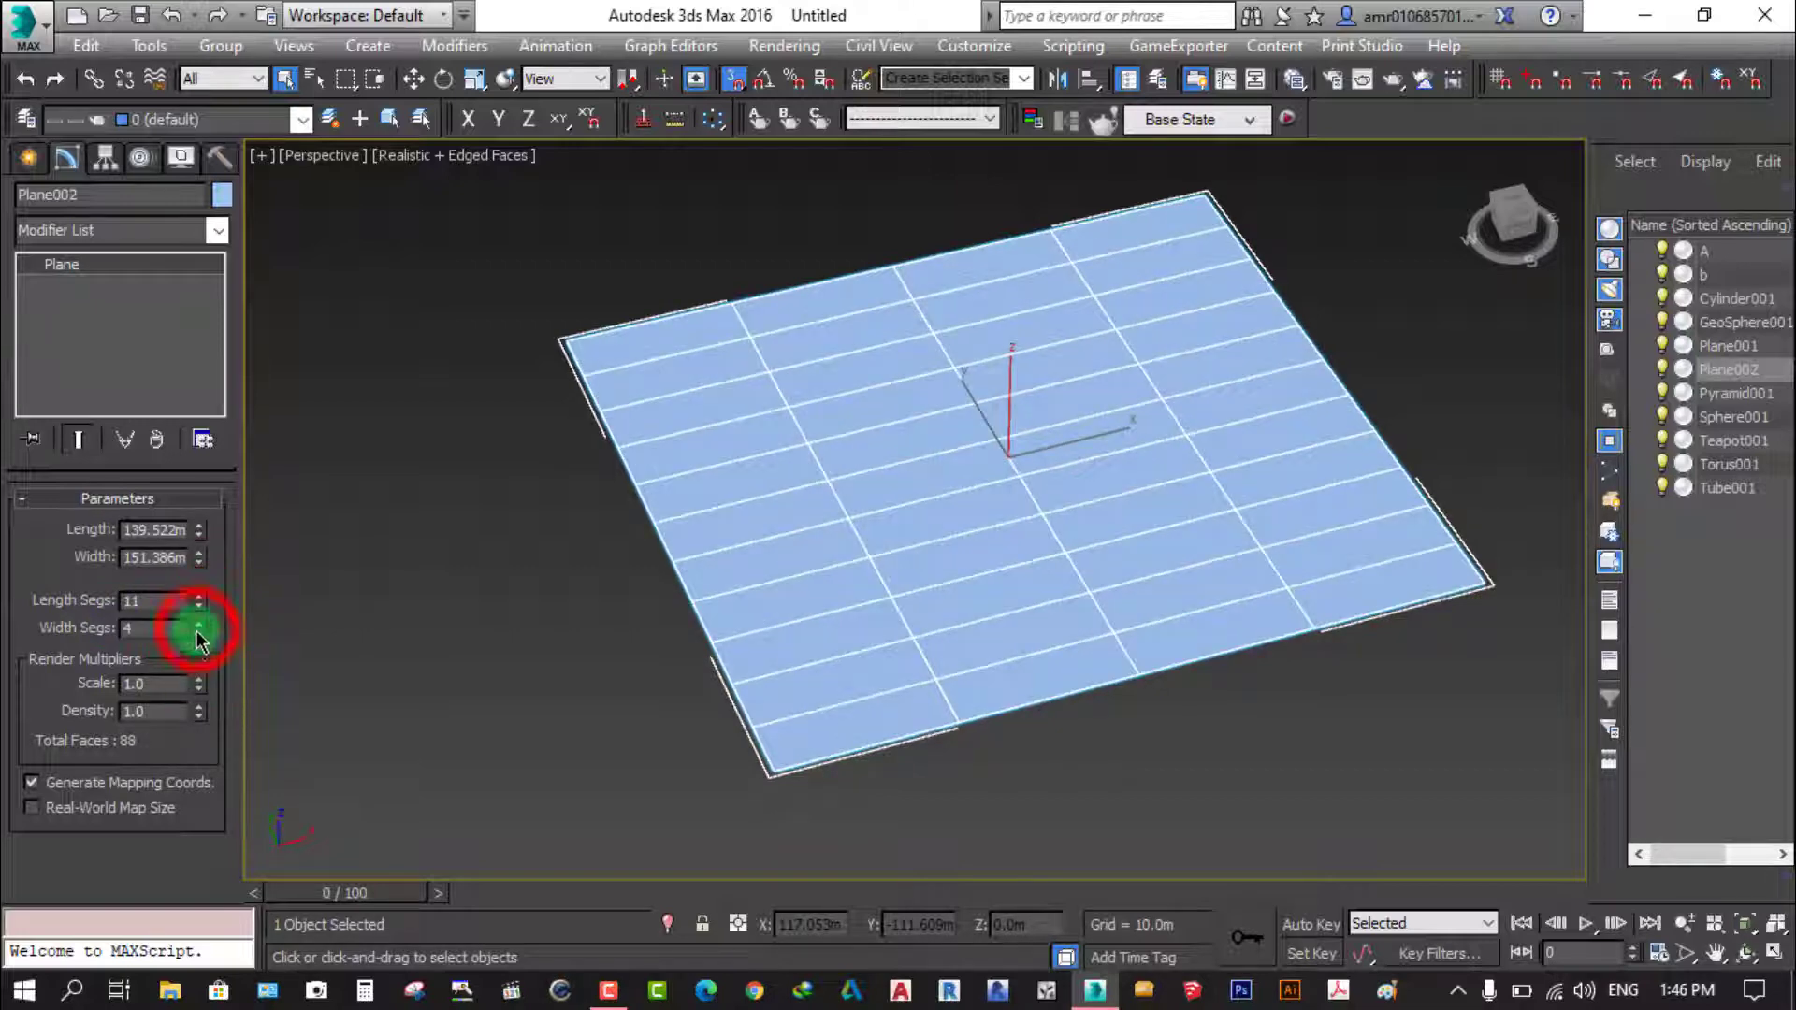
{"action": "left_click_drag", "start_coordinate": [197, 634], "coordinate": [199, 627]}
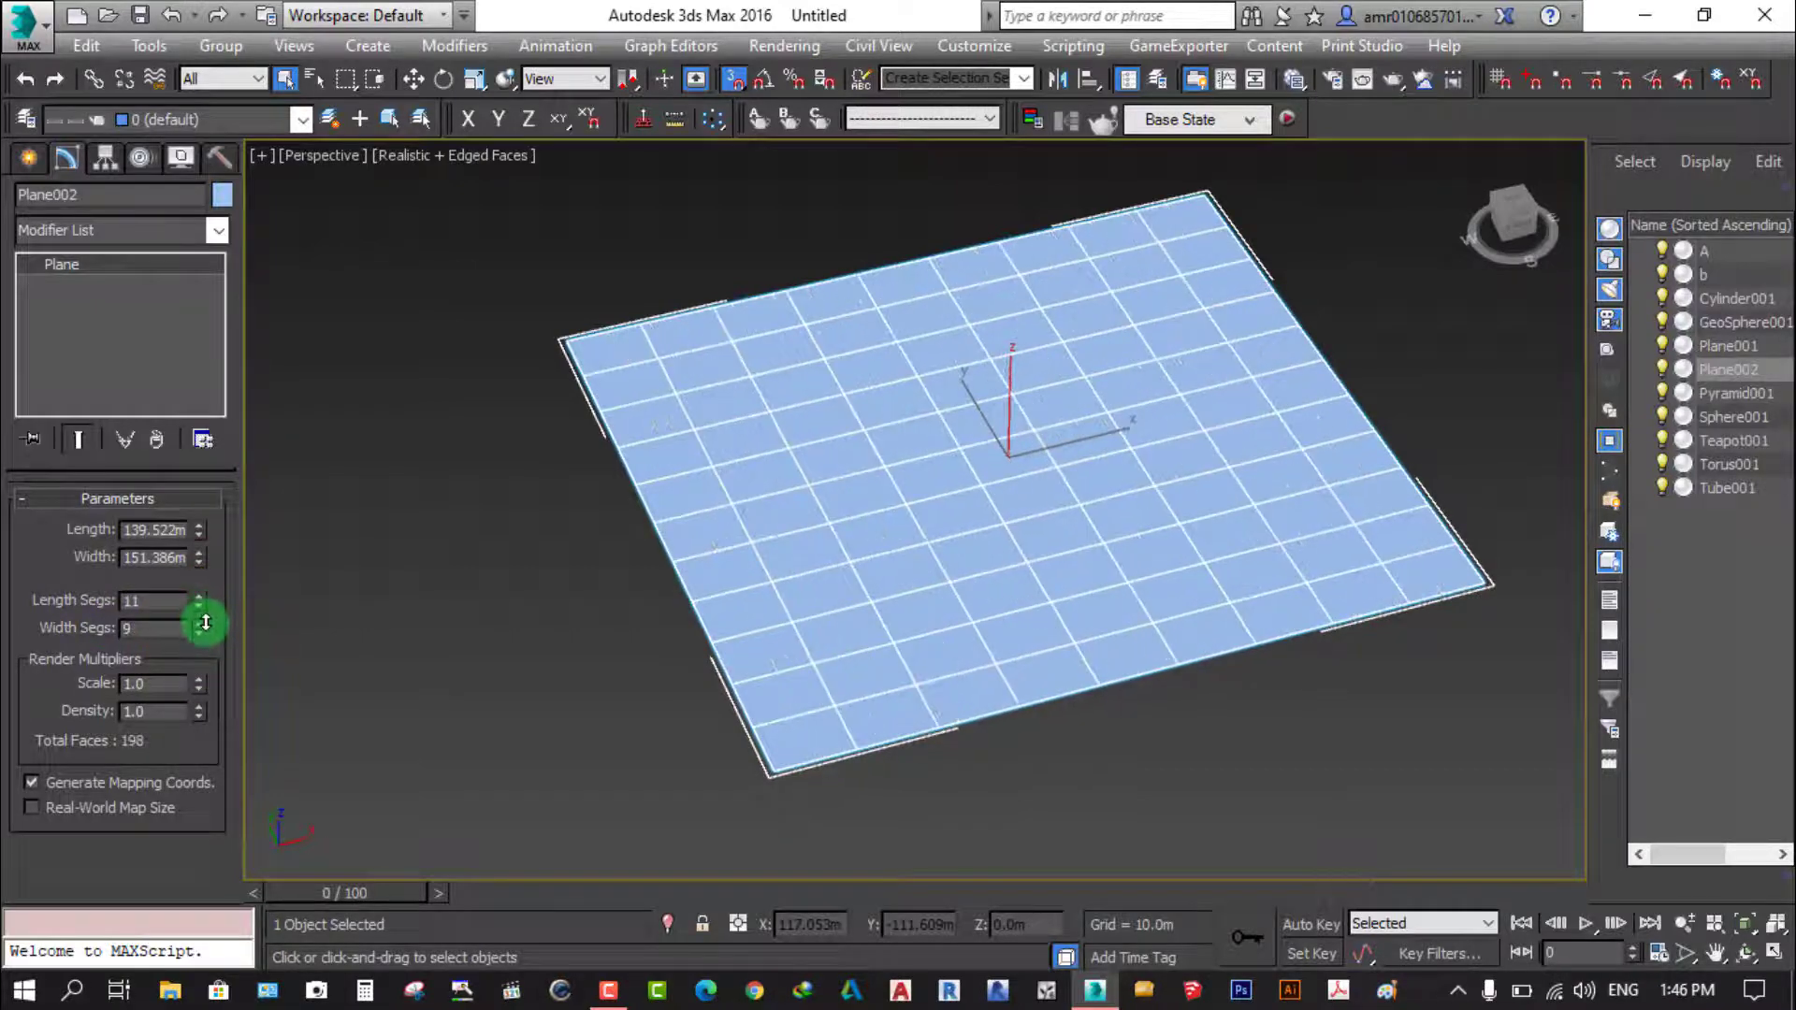
{"action": "scroll", "coordinate": [906, 656], "scroll_direction": "up", "scroll_amount": 2}
{"action": "scroll", "coordinate": [909, 645], "scroll_direction": "down", "scroll_amount": 2}
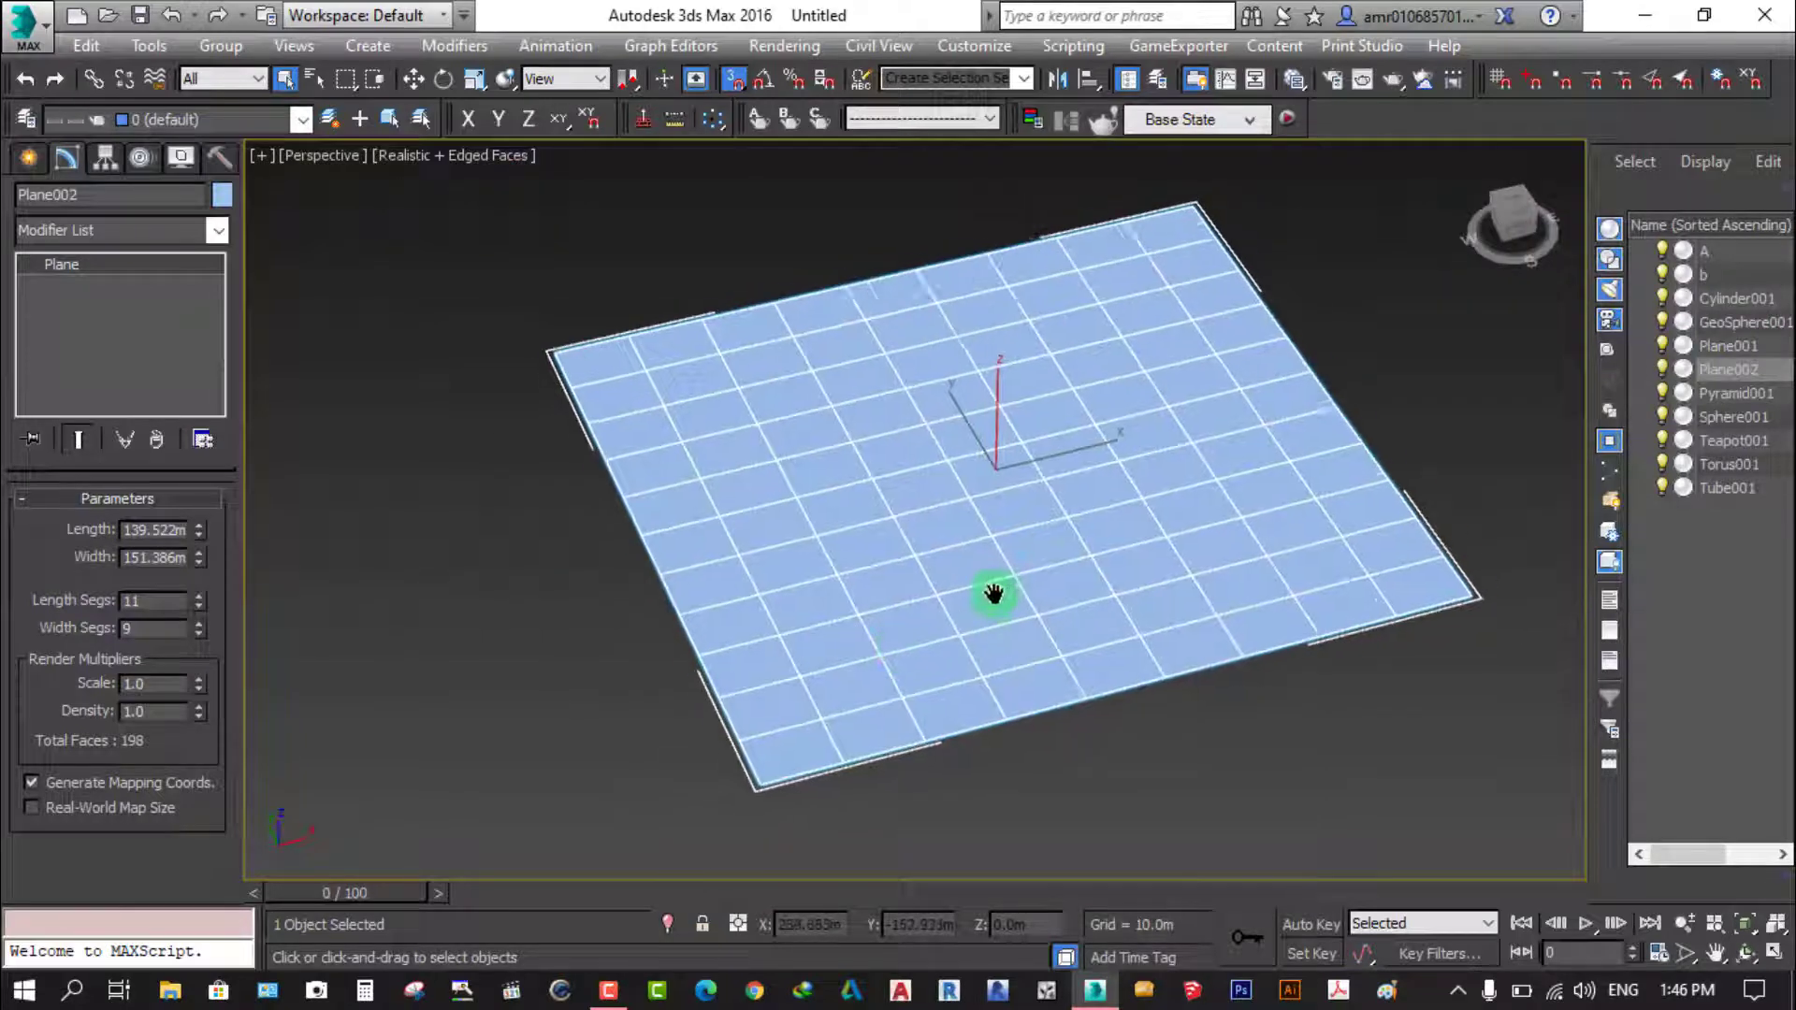
{"action": "scroll", "coordinate": [927, 666], "scroll_direction": "up", "scroll_amount": 2}
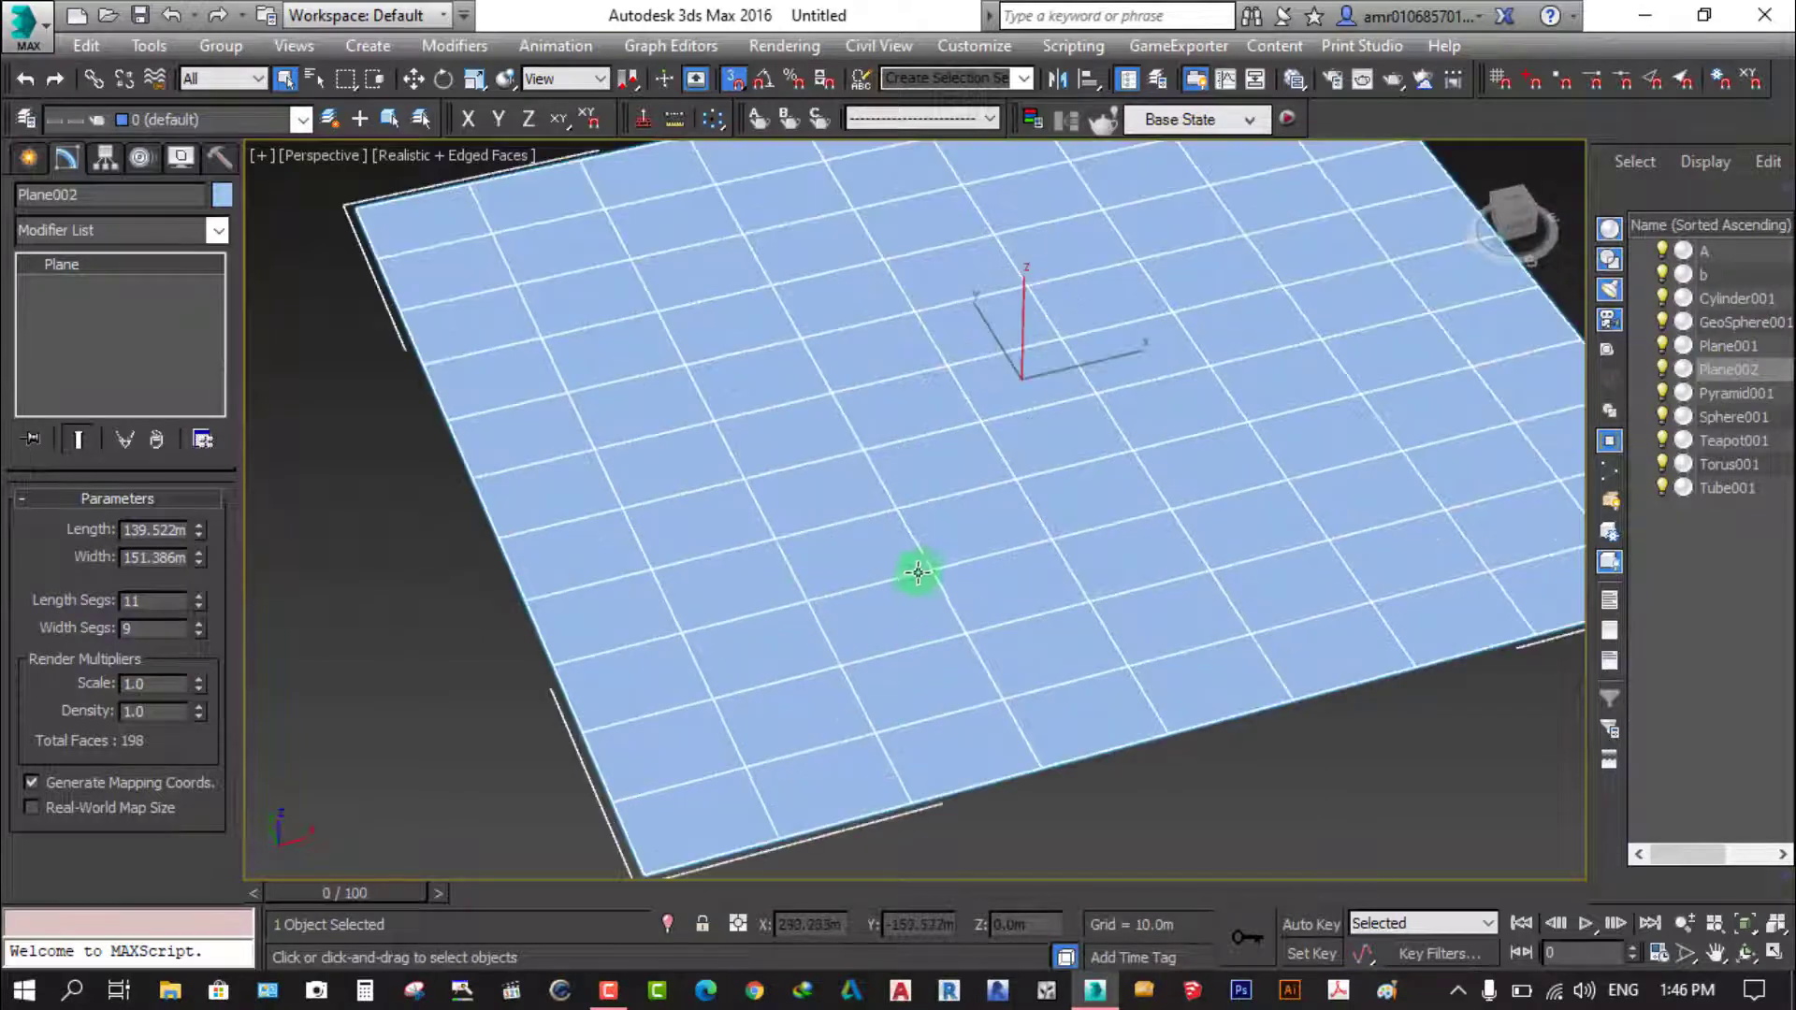
{"action": "middle_click_drag", "start_coordinate": [917, 573], "coordinate": [829, 572]}
{"action": "scroll", "coordinate": [858, 568], "scroll_direction": "down", "scroll_amount": 2}
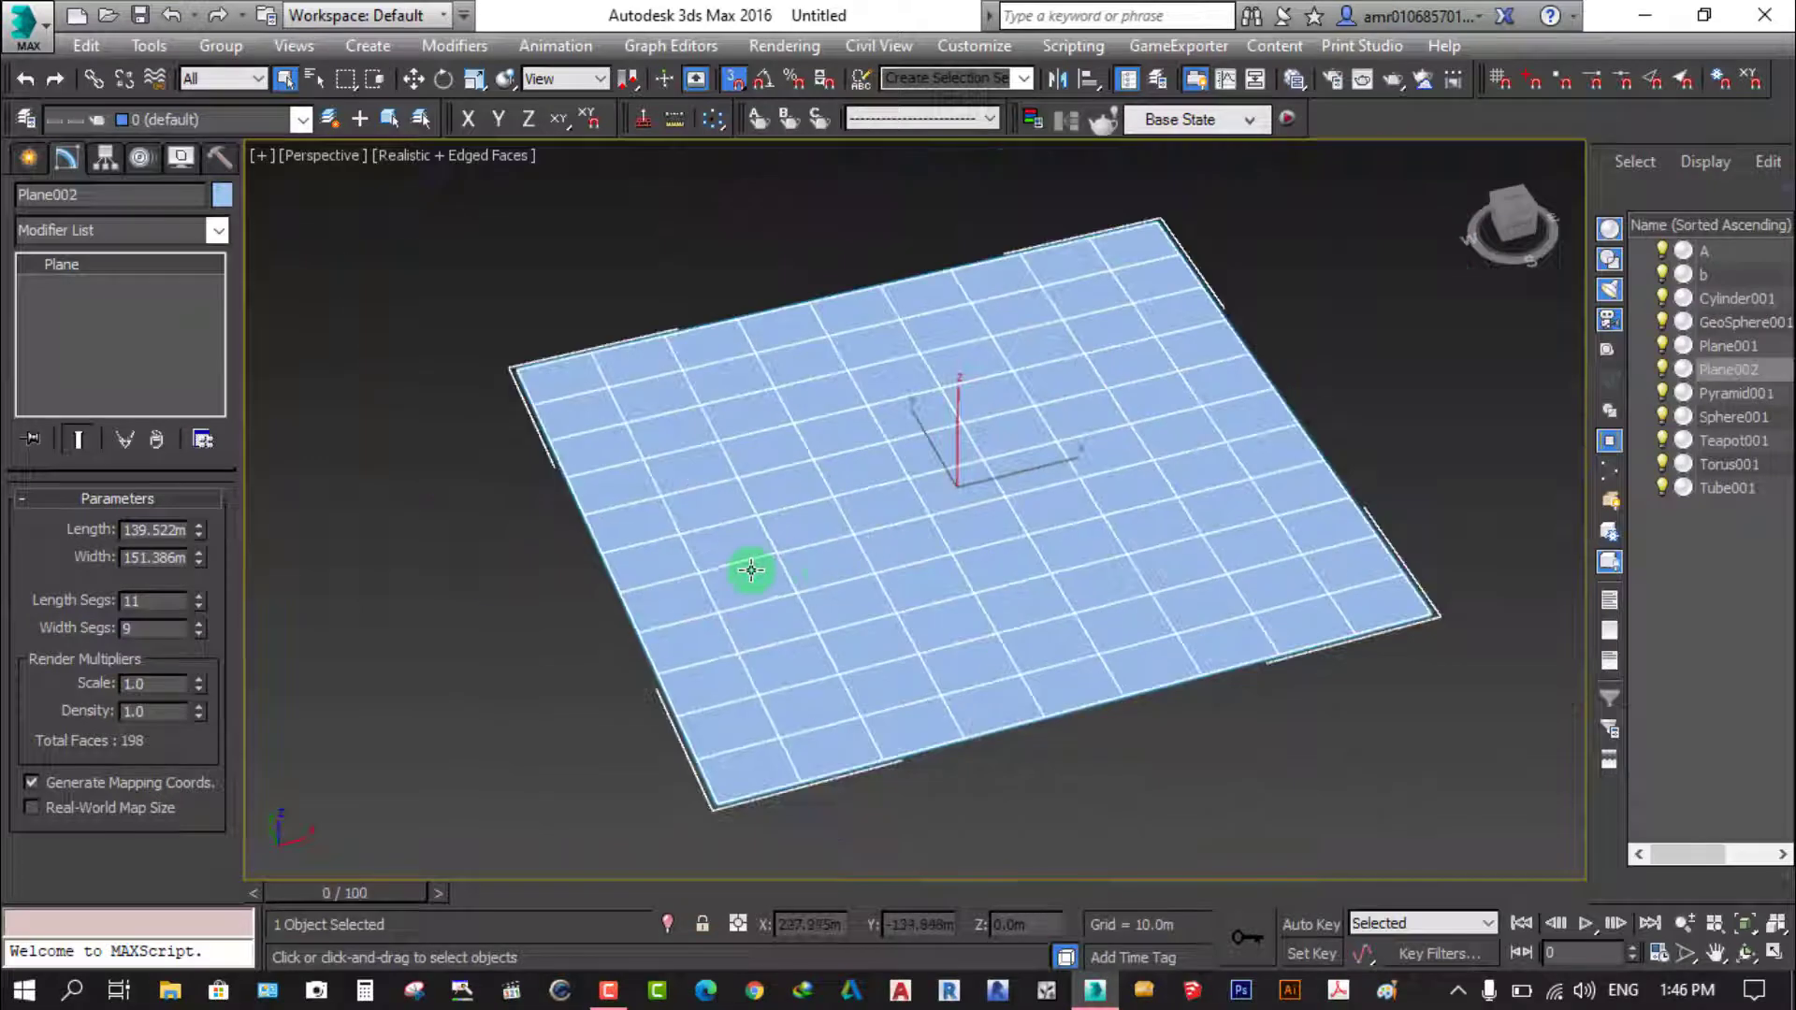
{"action": "scroll", "coordinate": [745, 569], "scroll_direction": "up", "scroll_amount": 2}
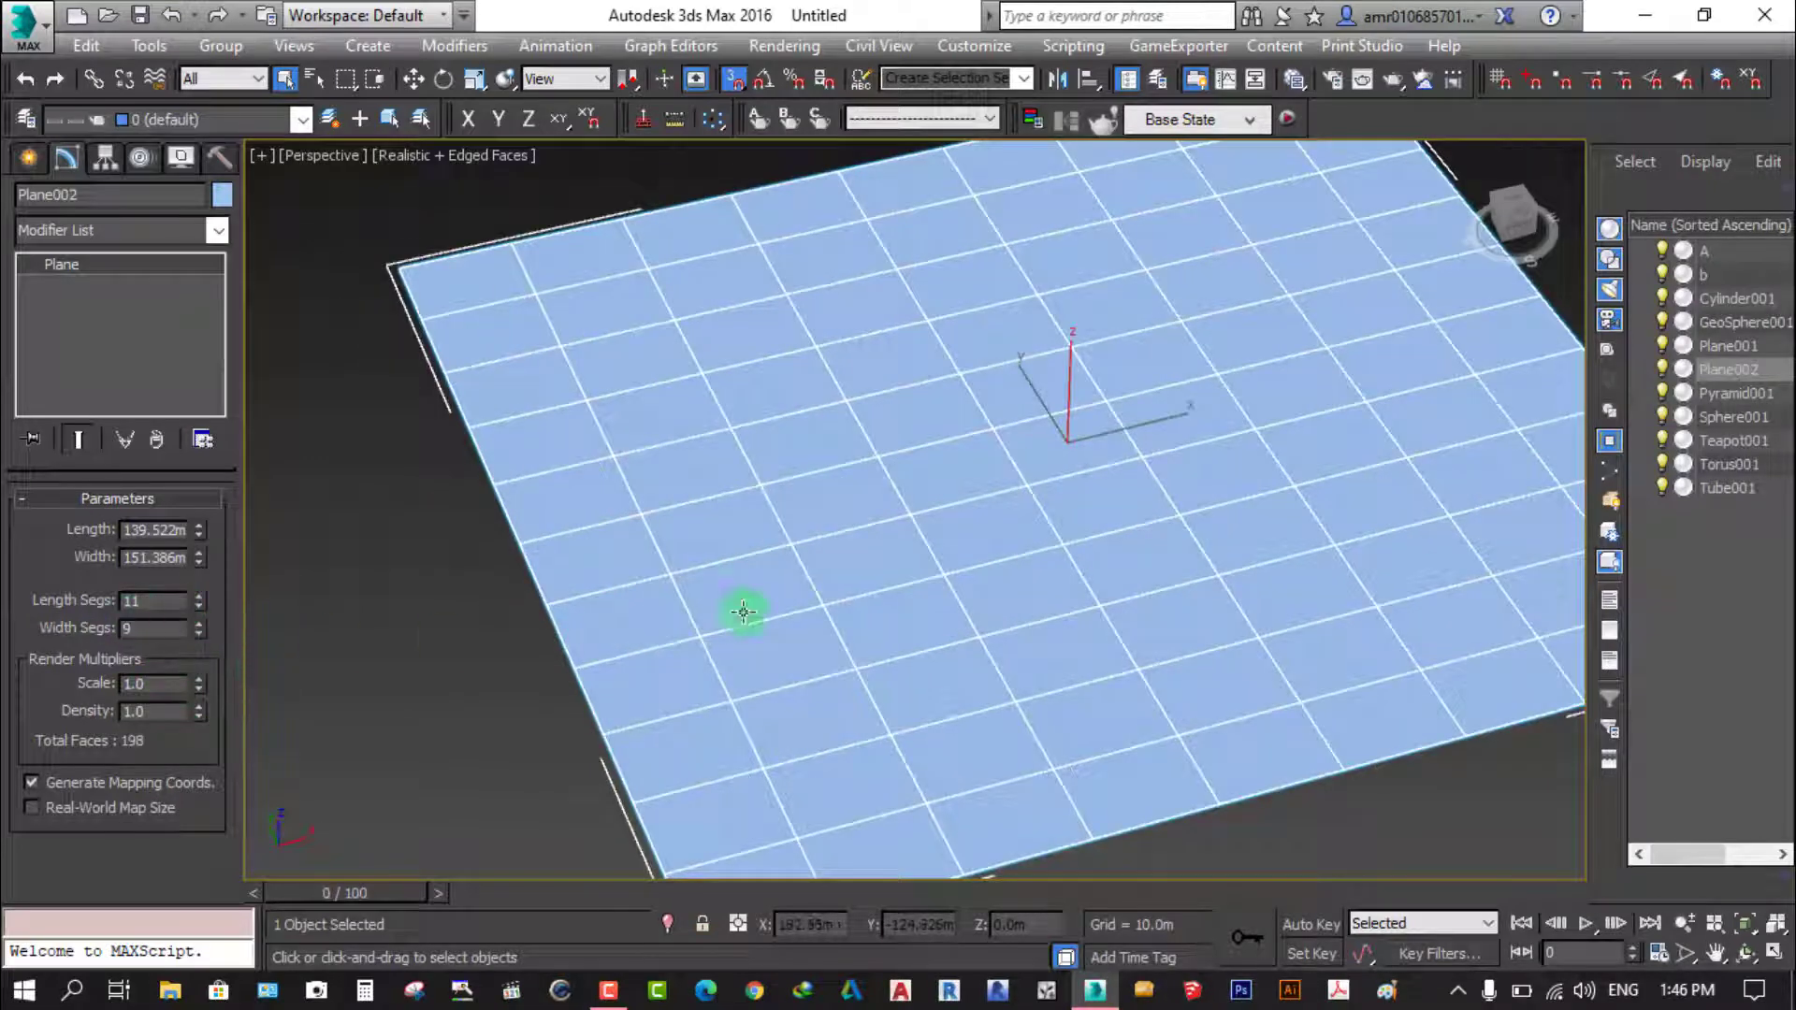
Pan the view up and deselect the plane
{"action": "scroll", "coordinate": [756, 642], "scroll_direction": "down", "scroll_amount": 2}
{"action": "scroll", "coordinate": [908, 650], "scroll_direction": "down", "scroll_amount": 1}
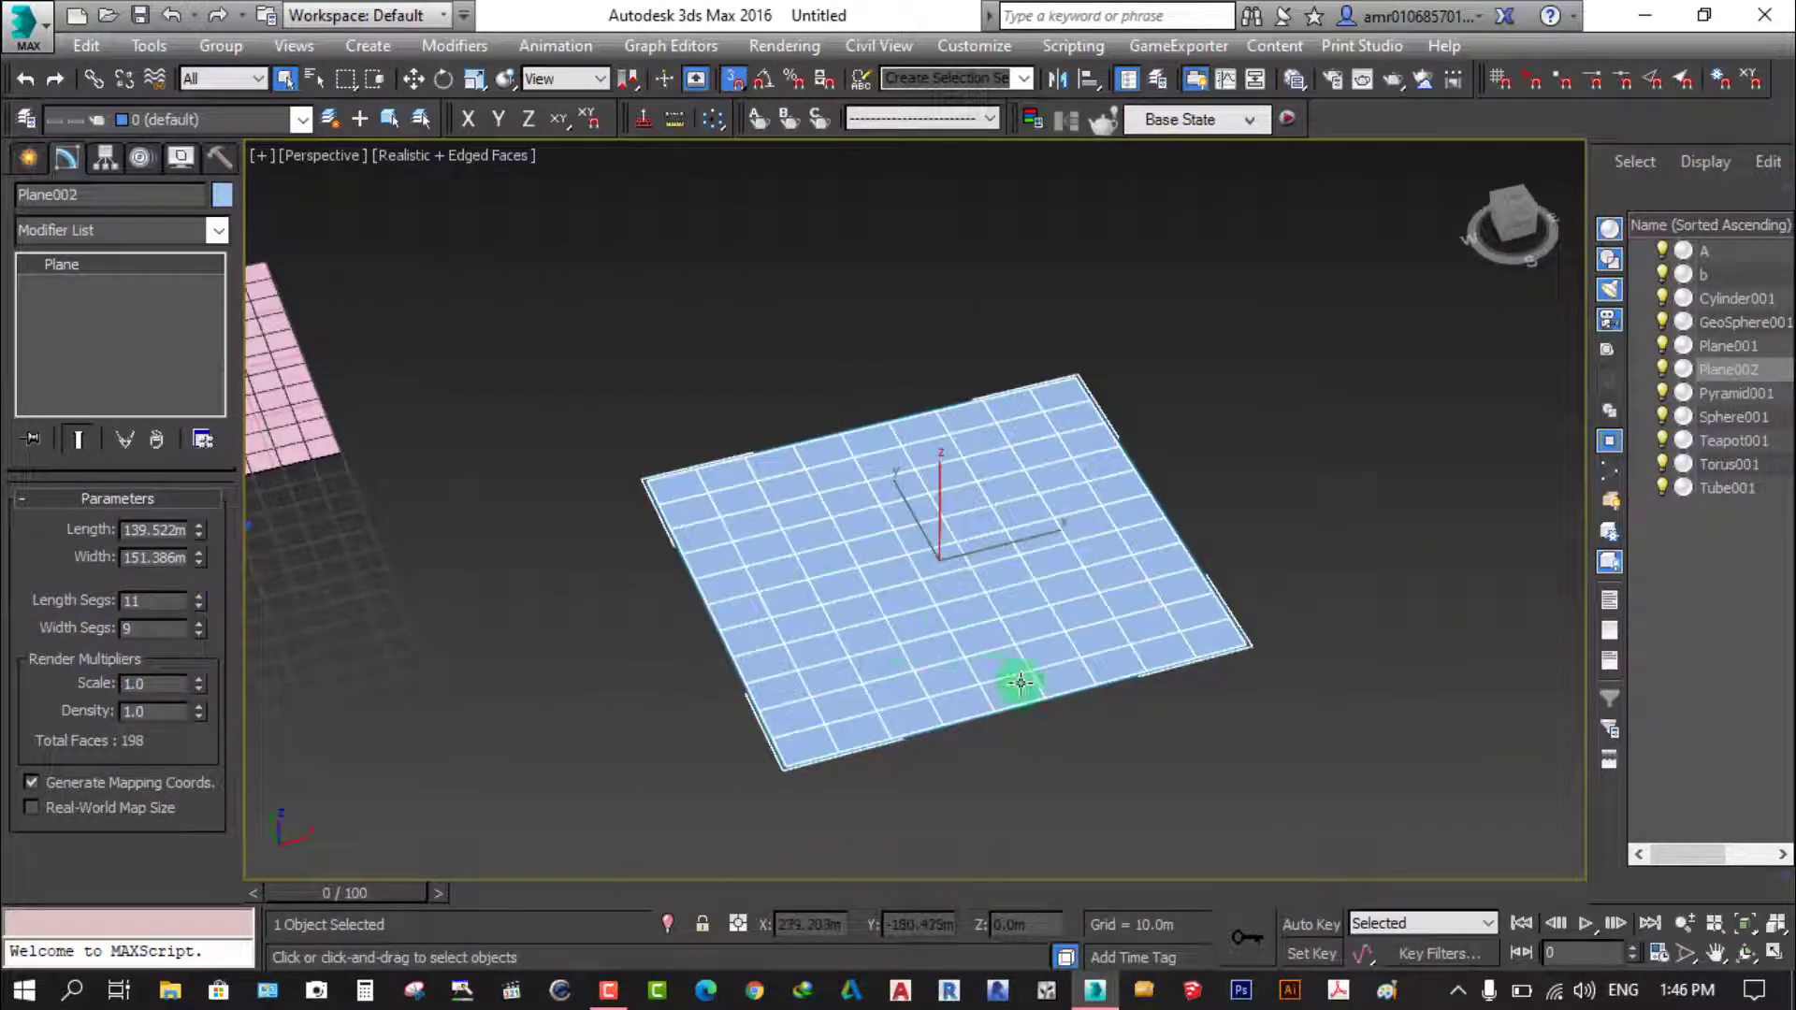
{"action": "middle_click_drag", "start_coordinate": [1021, 683], "coordinate": [1015, 610]}
{"action": "scroll", "coordinate": [842, 661], "scroll_direction": "up", "scroll_amount": 2}
{"action": "scroll", "coordinate": [1030, 721], "scroll_direction": "down", "scroll_amount": 2}
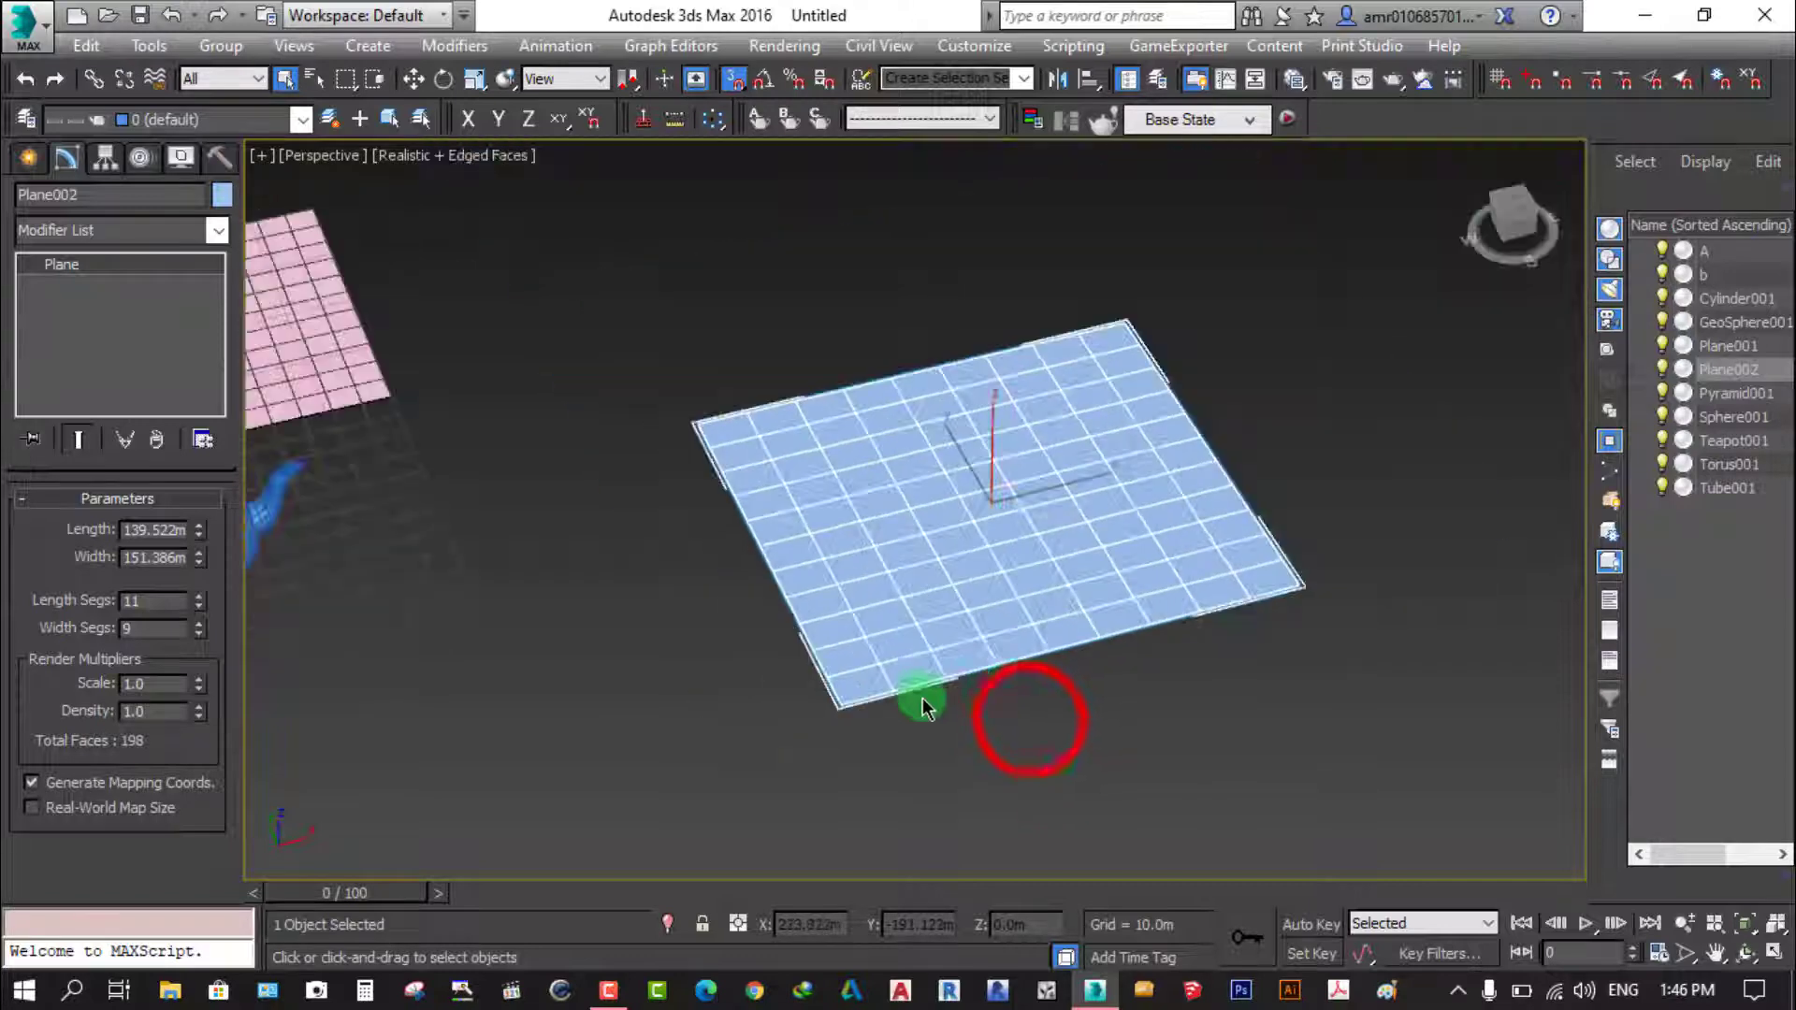
{"action": "left_click", "coordinate": [1029, 728]}
Frame every object in the viewport, box-select them all, then clear the selection
{"action": "scroll", "coordinate": [1029, 727], "scroll_direction": "down", "scroll_amount": 3}
{"action": "scroll", "coordinate": [730, 710], "scroll_direction": "up", "scroll_amount": 2}
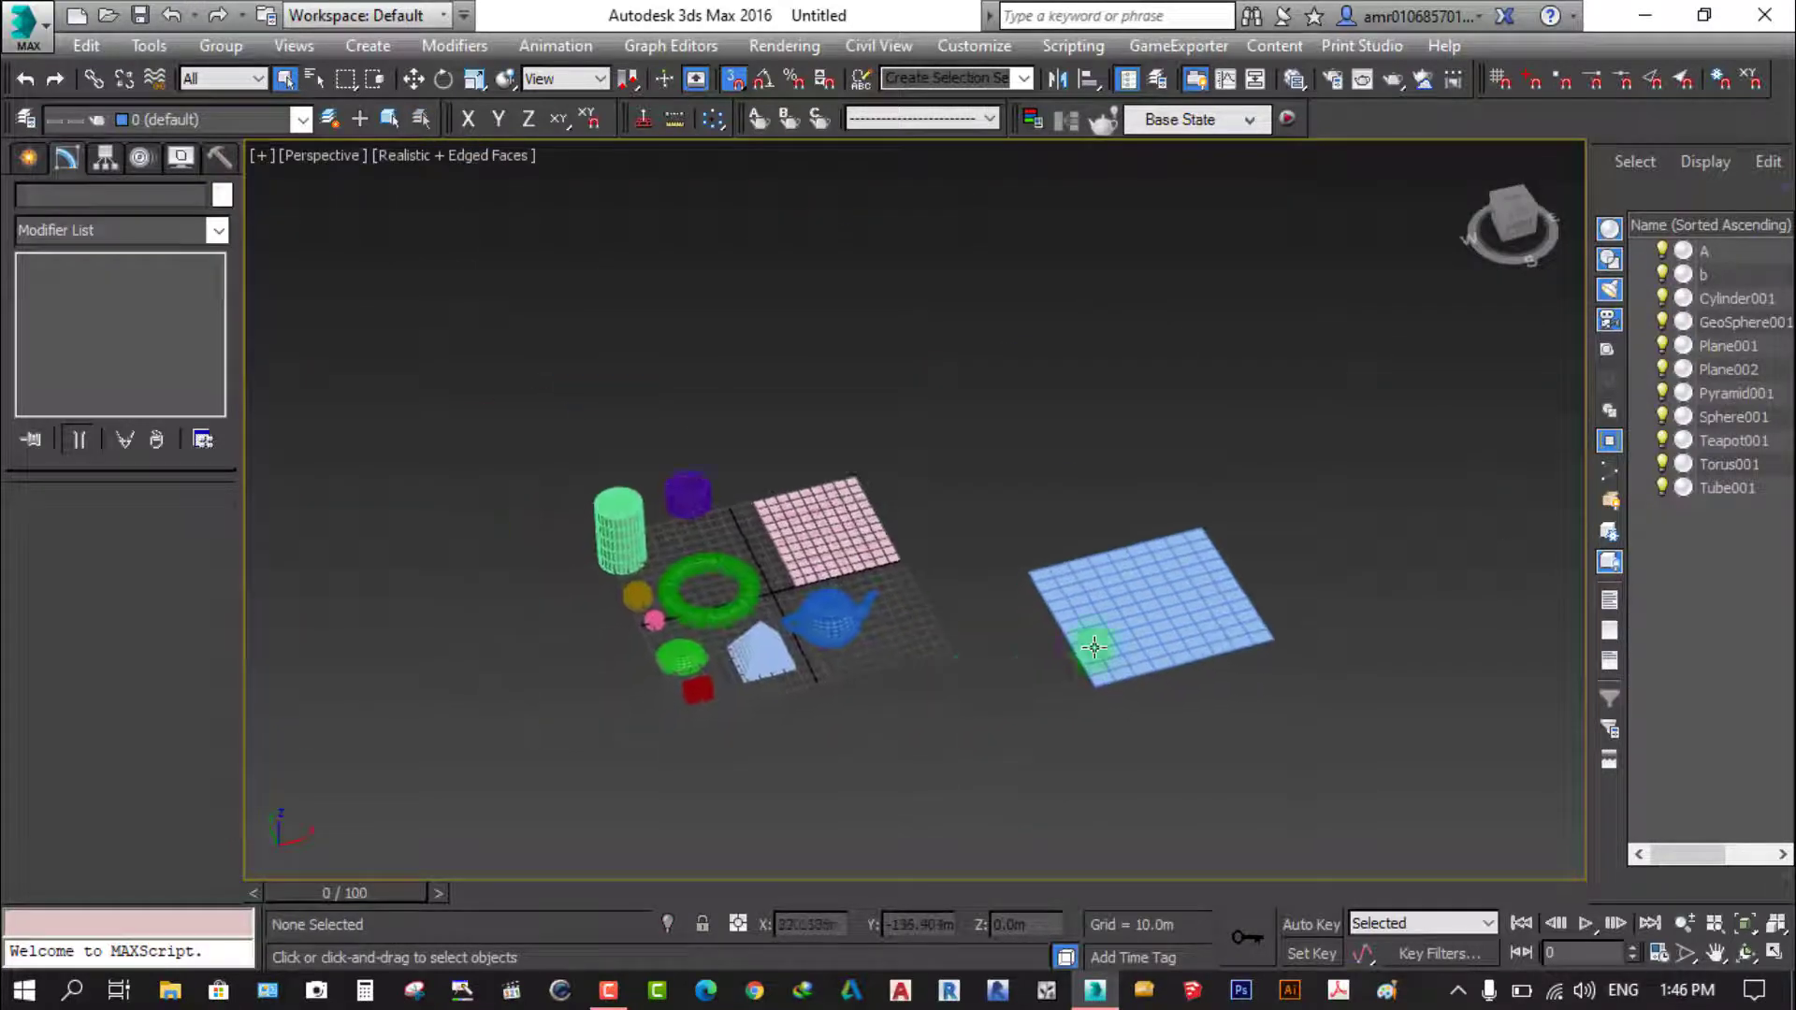
{"action": "scroll", "coordinate": [1076, 627], "scroll_direction": "up", "scroll_amount": 2}
{"action": "scroll", "coordinate": [1097, 665], "scroll_direction": "down", "scroll_amount": 2}
{"action": "middle_click_drag", "start_coordinate": [986, 714], "coordinate": [1119, 629]}
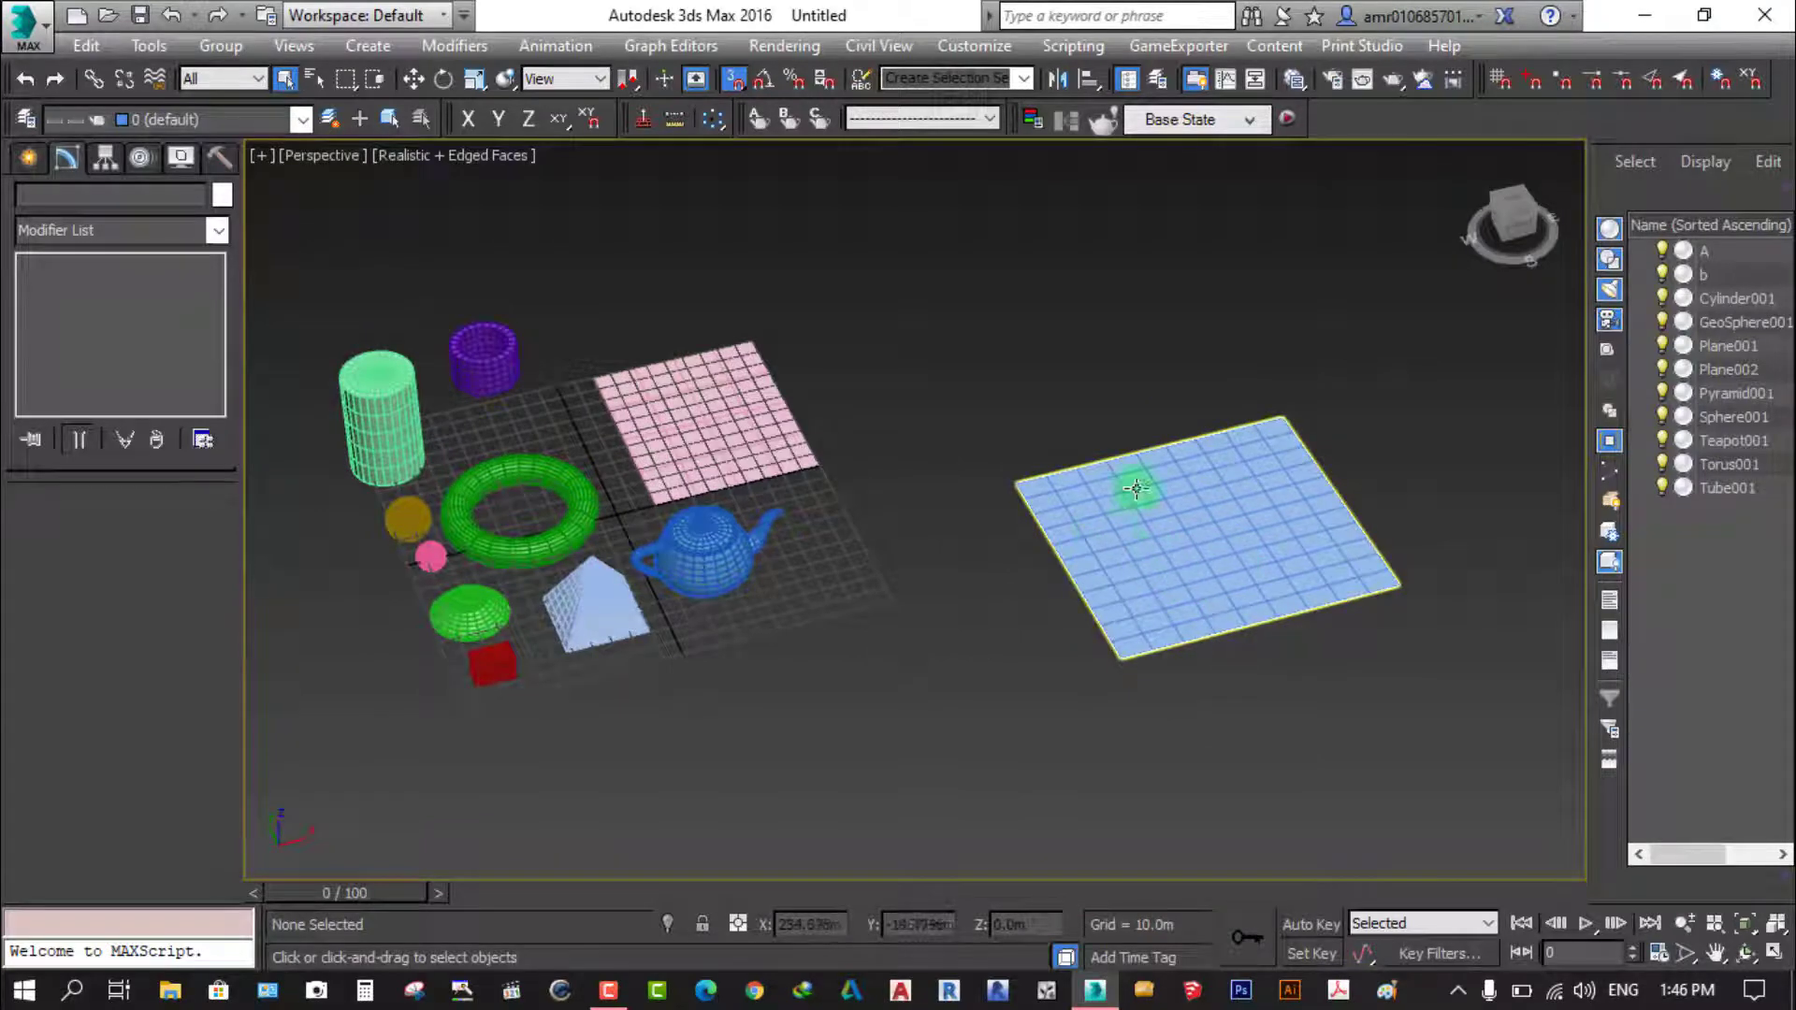
{"action": "scroll", "coordinate": [1136, 487], "scroll_direction": "up", "scroll_amount": 2}
{"action": "scroll", "coordinate": [1157, 528], "scroll_direction": "down", "scroll_amount": 2}
{"action": "middle_click_drag", "start_coordinate": [823, 608], "coordinate": [951, 682]}
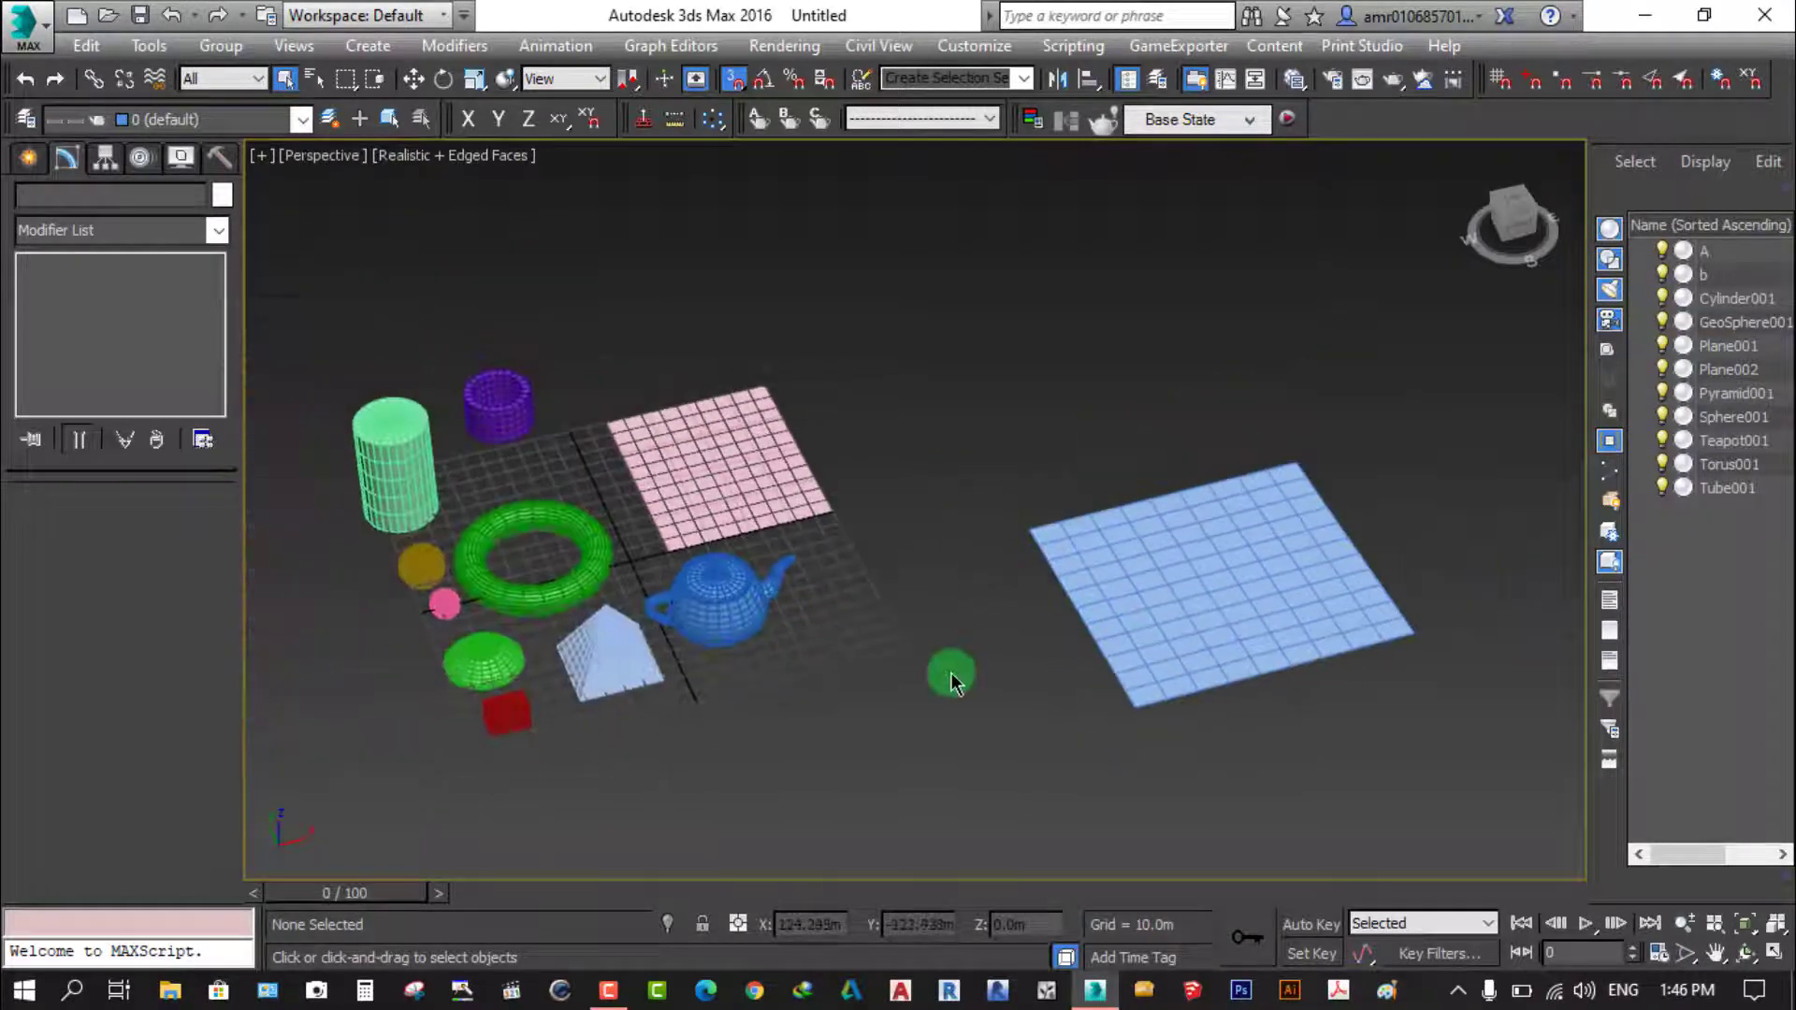
{"action": "scroll", "coordinate": [951, 682], "scroll_direction": "down", "scroll_amount": 4}
{"action": "left_click_drag", "start_coordinate": [589, 413], "coordinate": [1272, 739]}
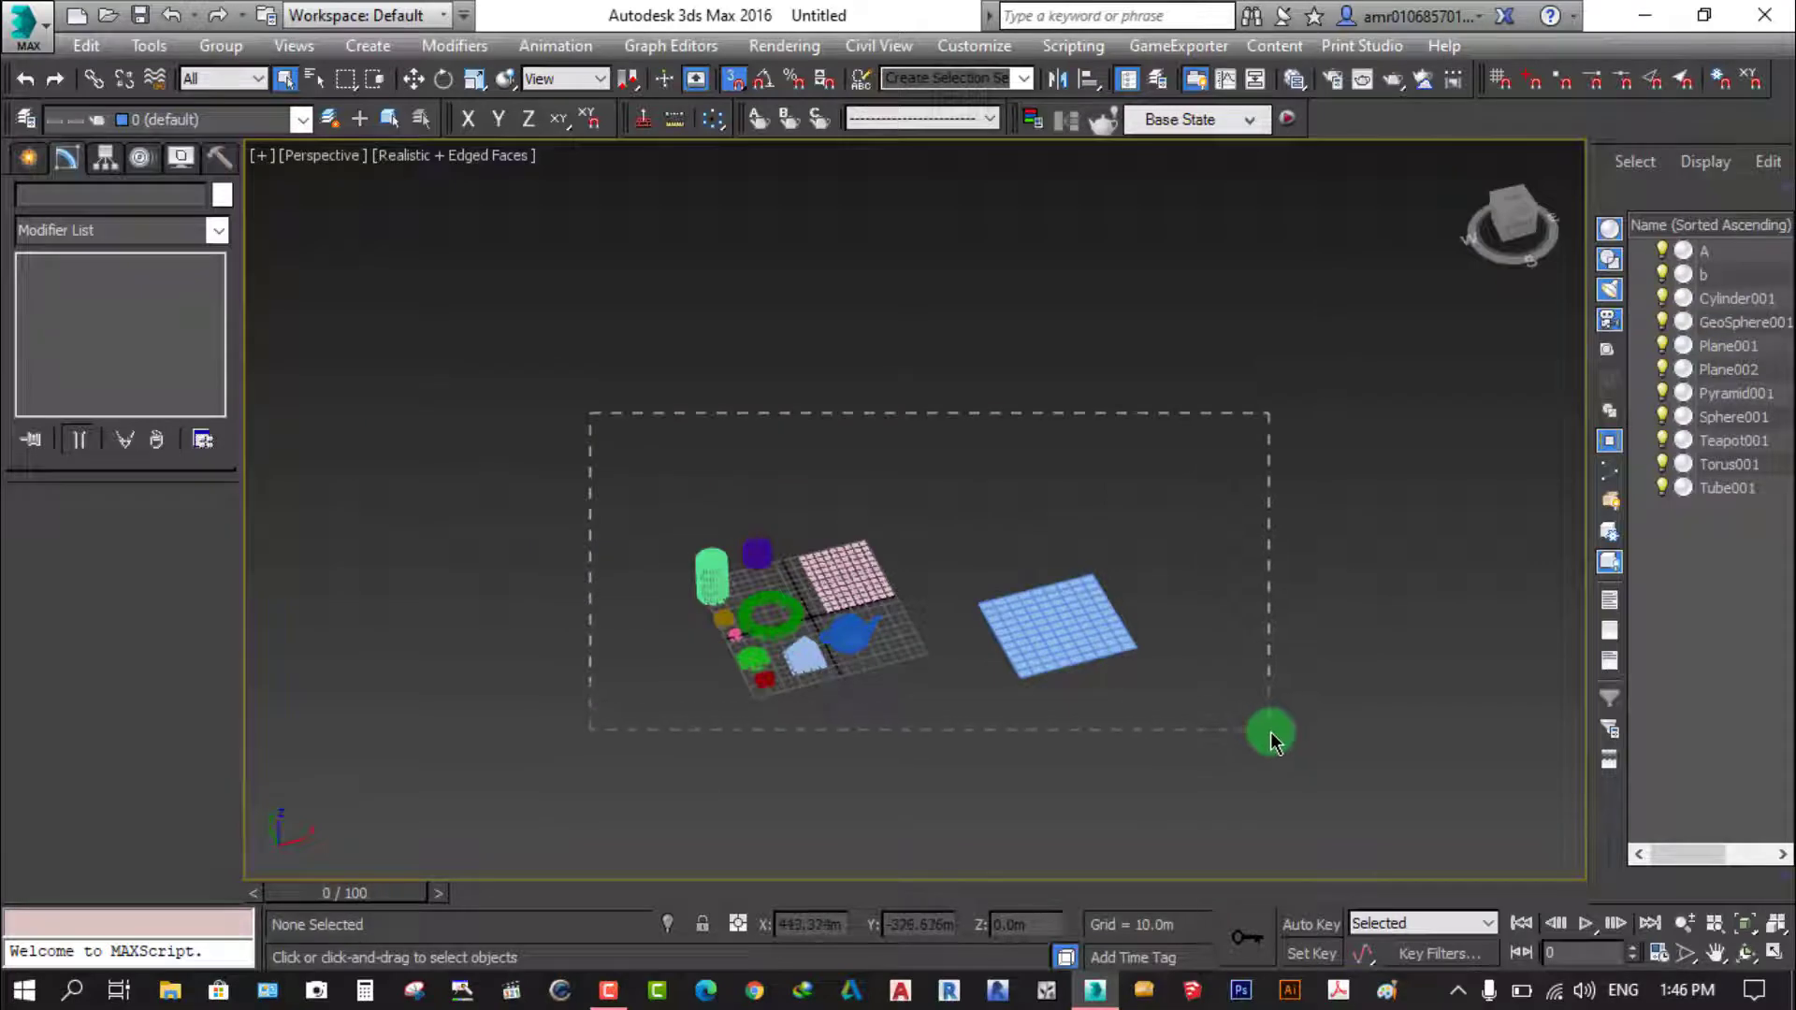
{"action": "left_click", "coordinate": [1022, 470]}
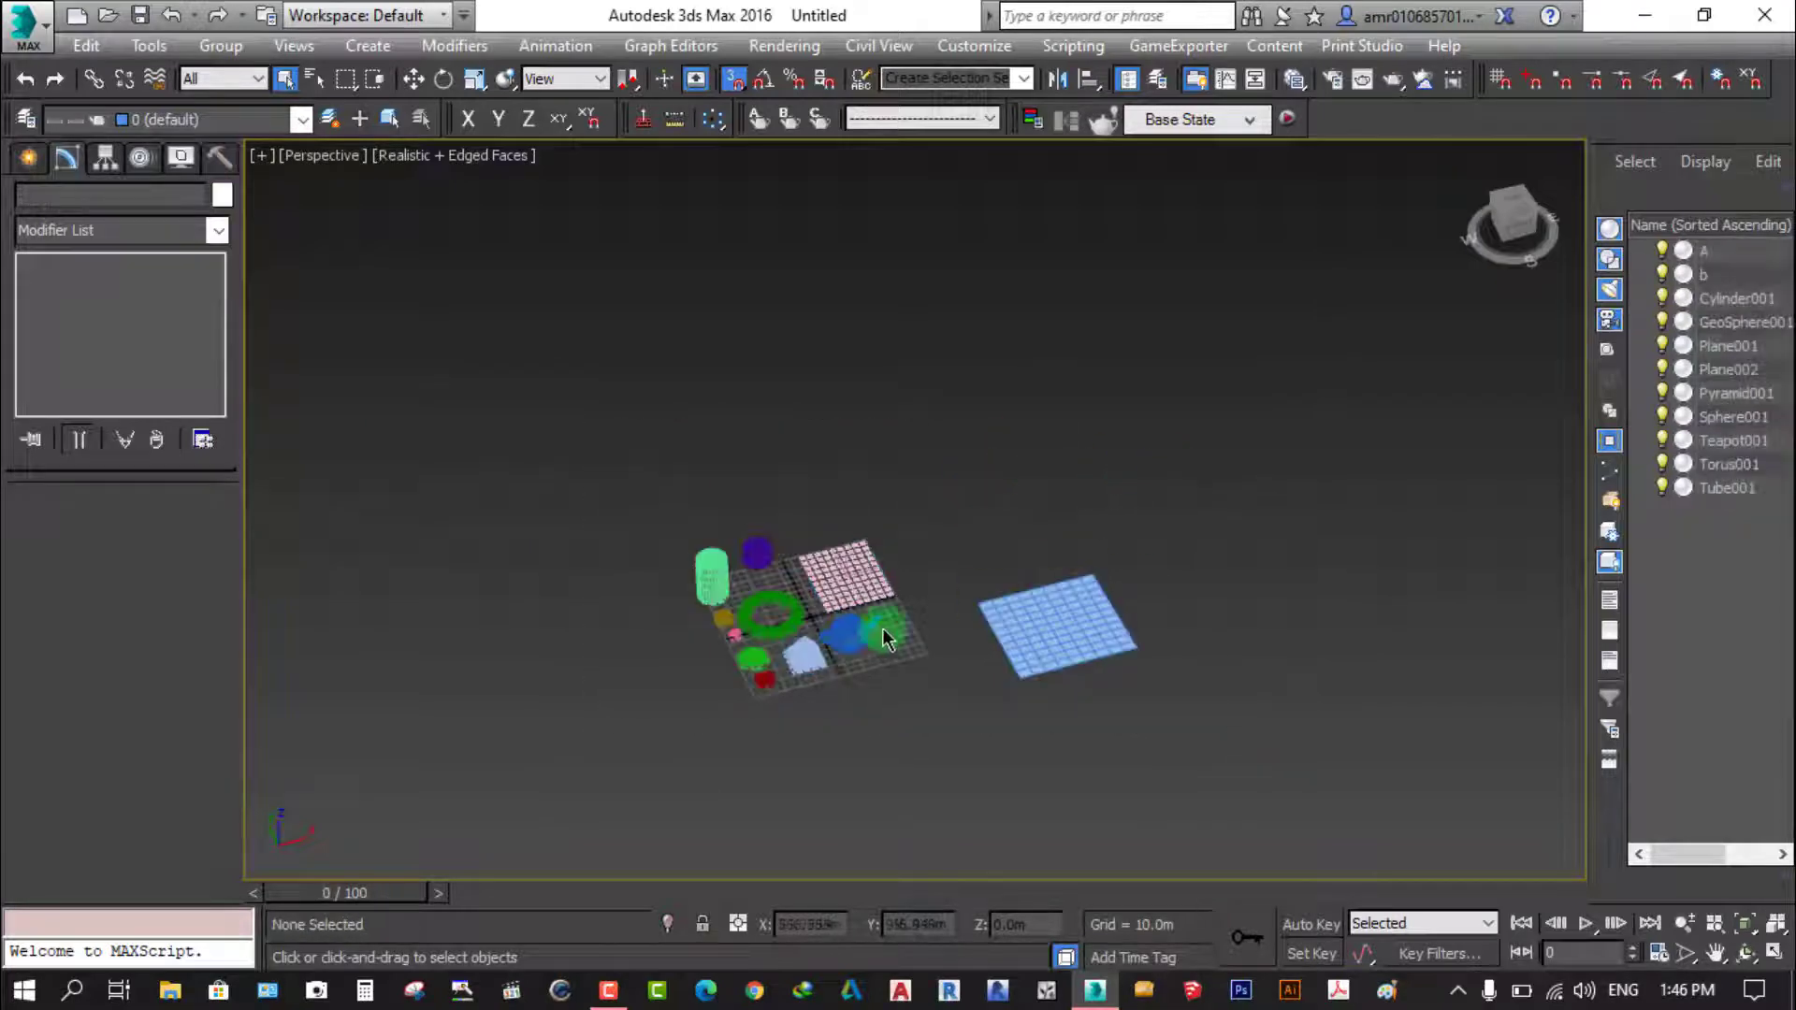
{"action": "scroll", "coordinate": [845, 667], "scroll_direction": "up", "scroll_amount": 2}
{"action": "scroll", "coordinate": [898, 591], "scroll_direction": "up", "scroll_amount": 2}
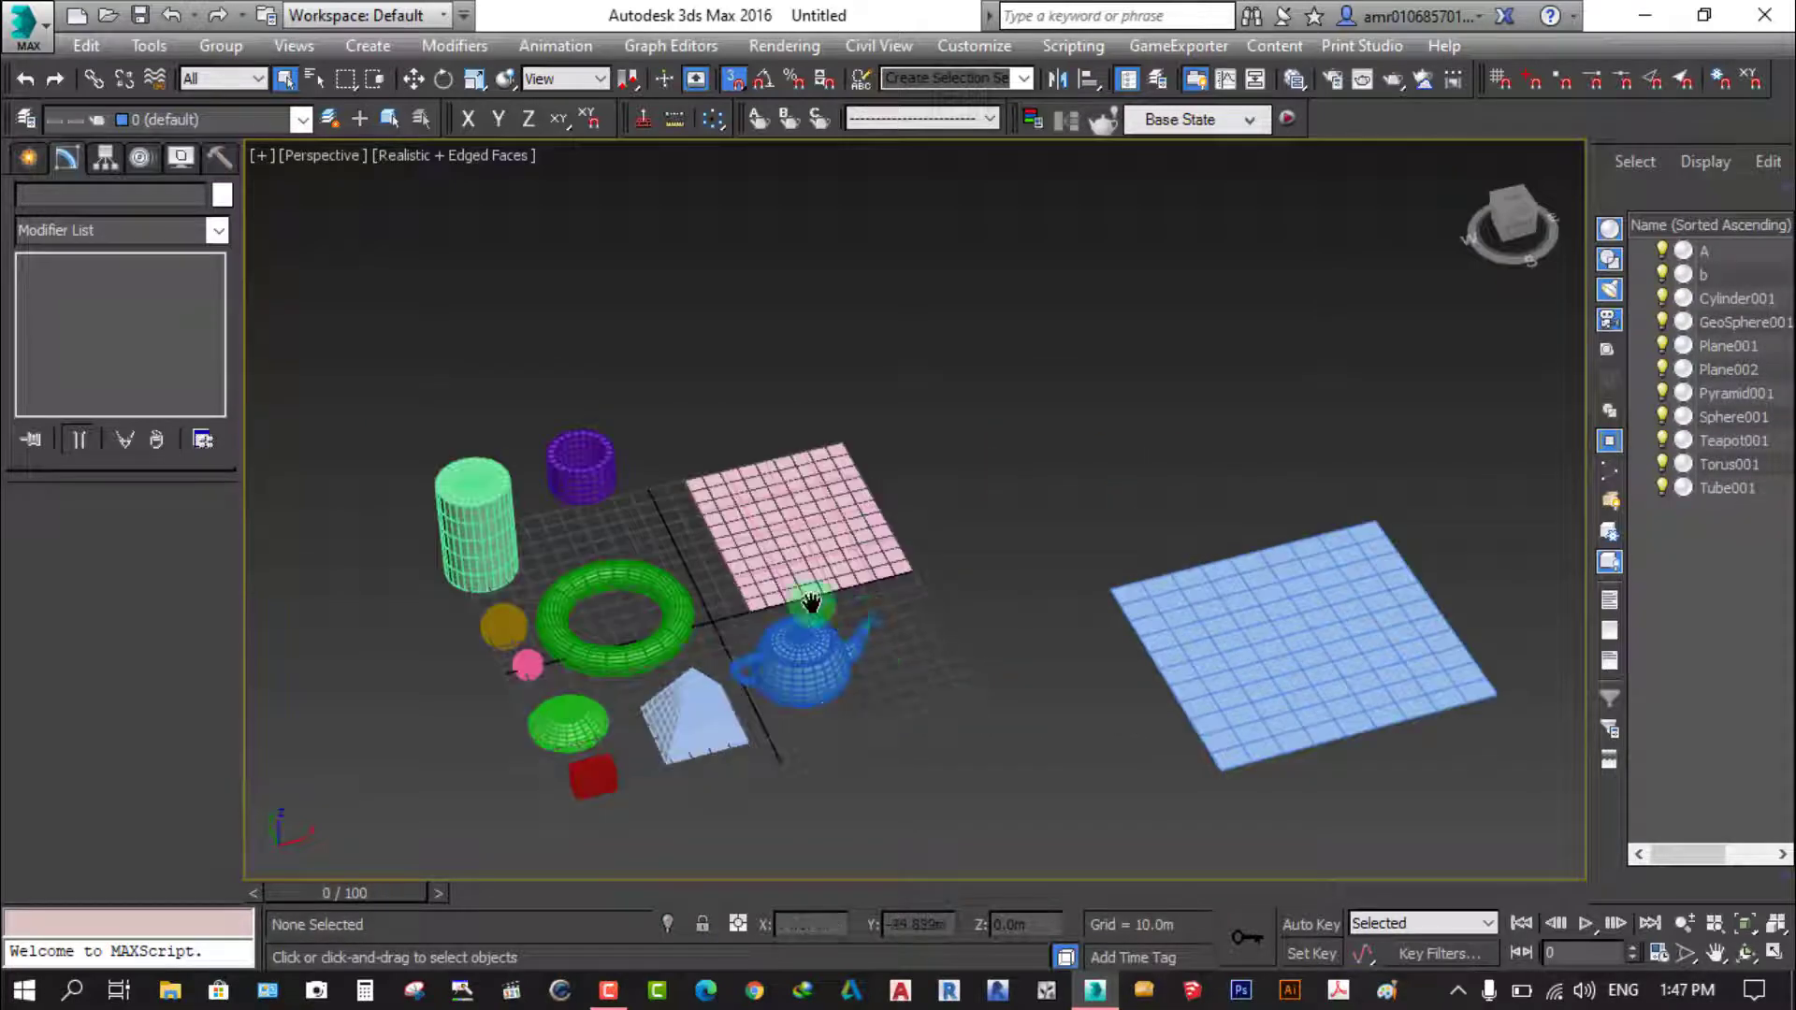
{"action": "scroll", "coordinate": [988, 481], "scroll_direction": "up", "scroll_amount": 1}
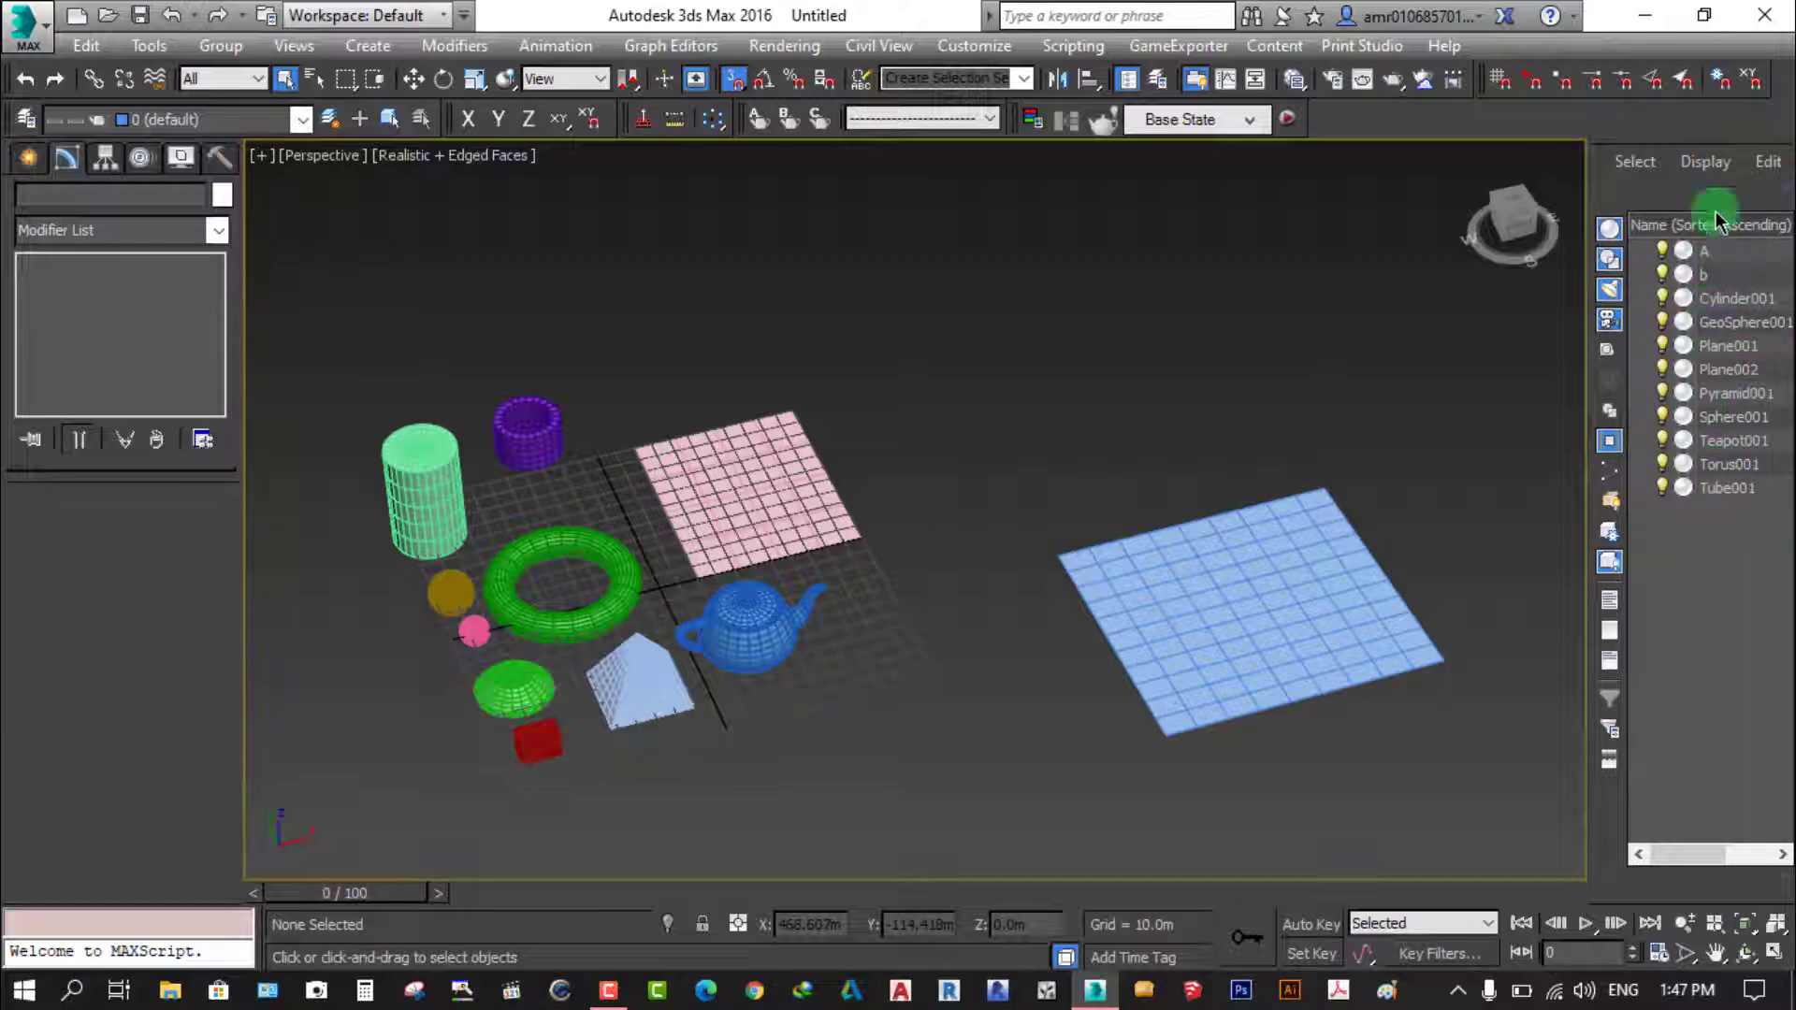
Toggle the Scene Explorer geometry filter and tube/cylinder visibility, leaving every object shown
{"action": "left_click", "coordinate": [1610, 245]}
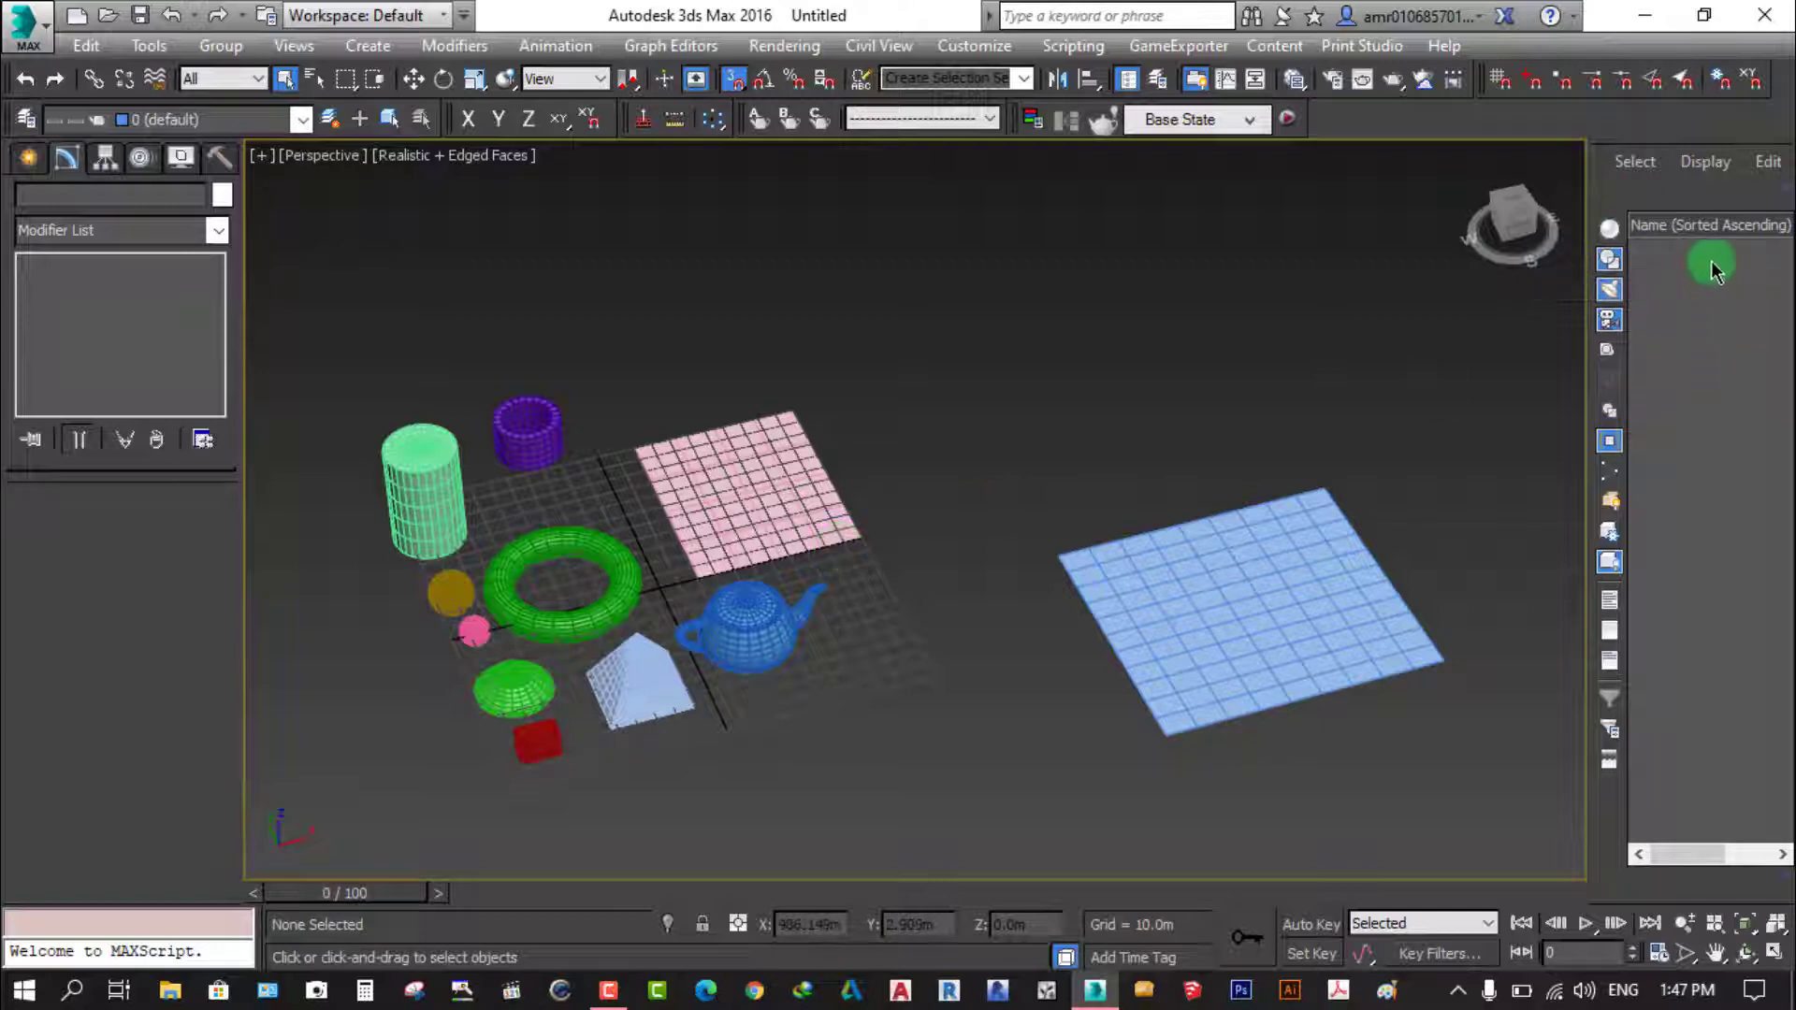
{"action": "left_click", "coordinate": [1610, 228]}
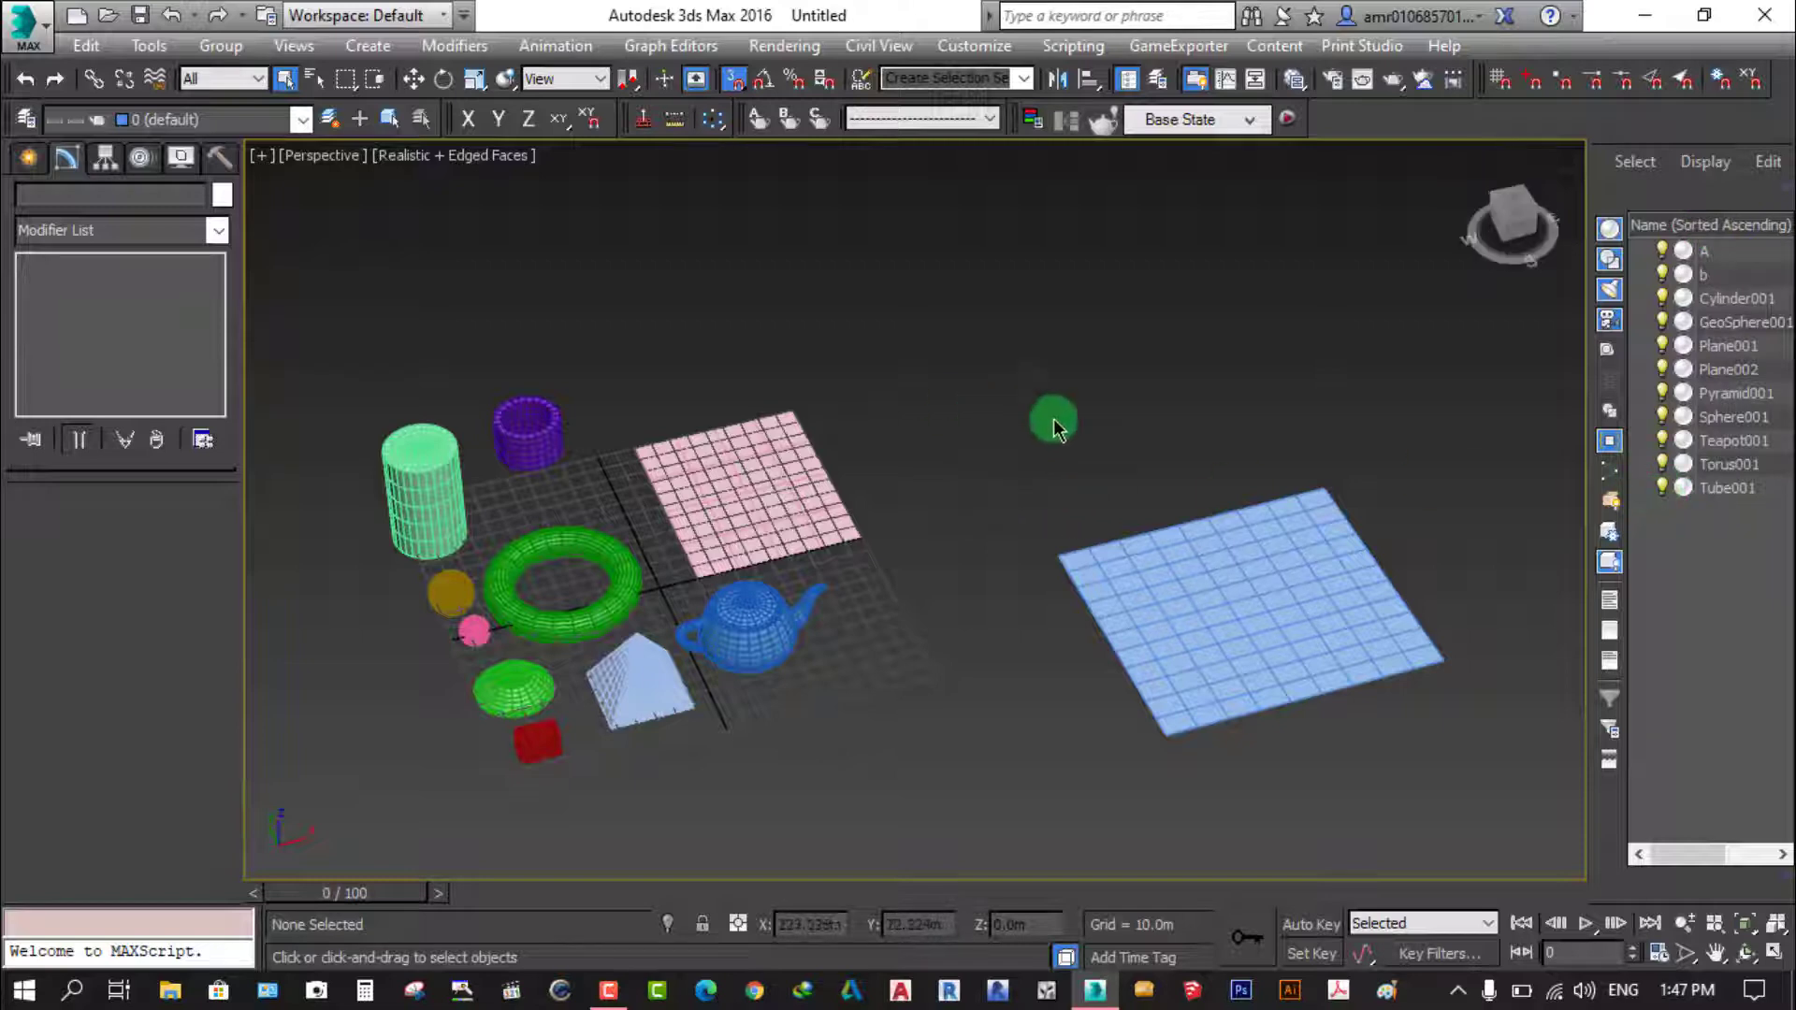
{"action": "left_click", "coordinate": [1663, 487]}
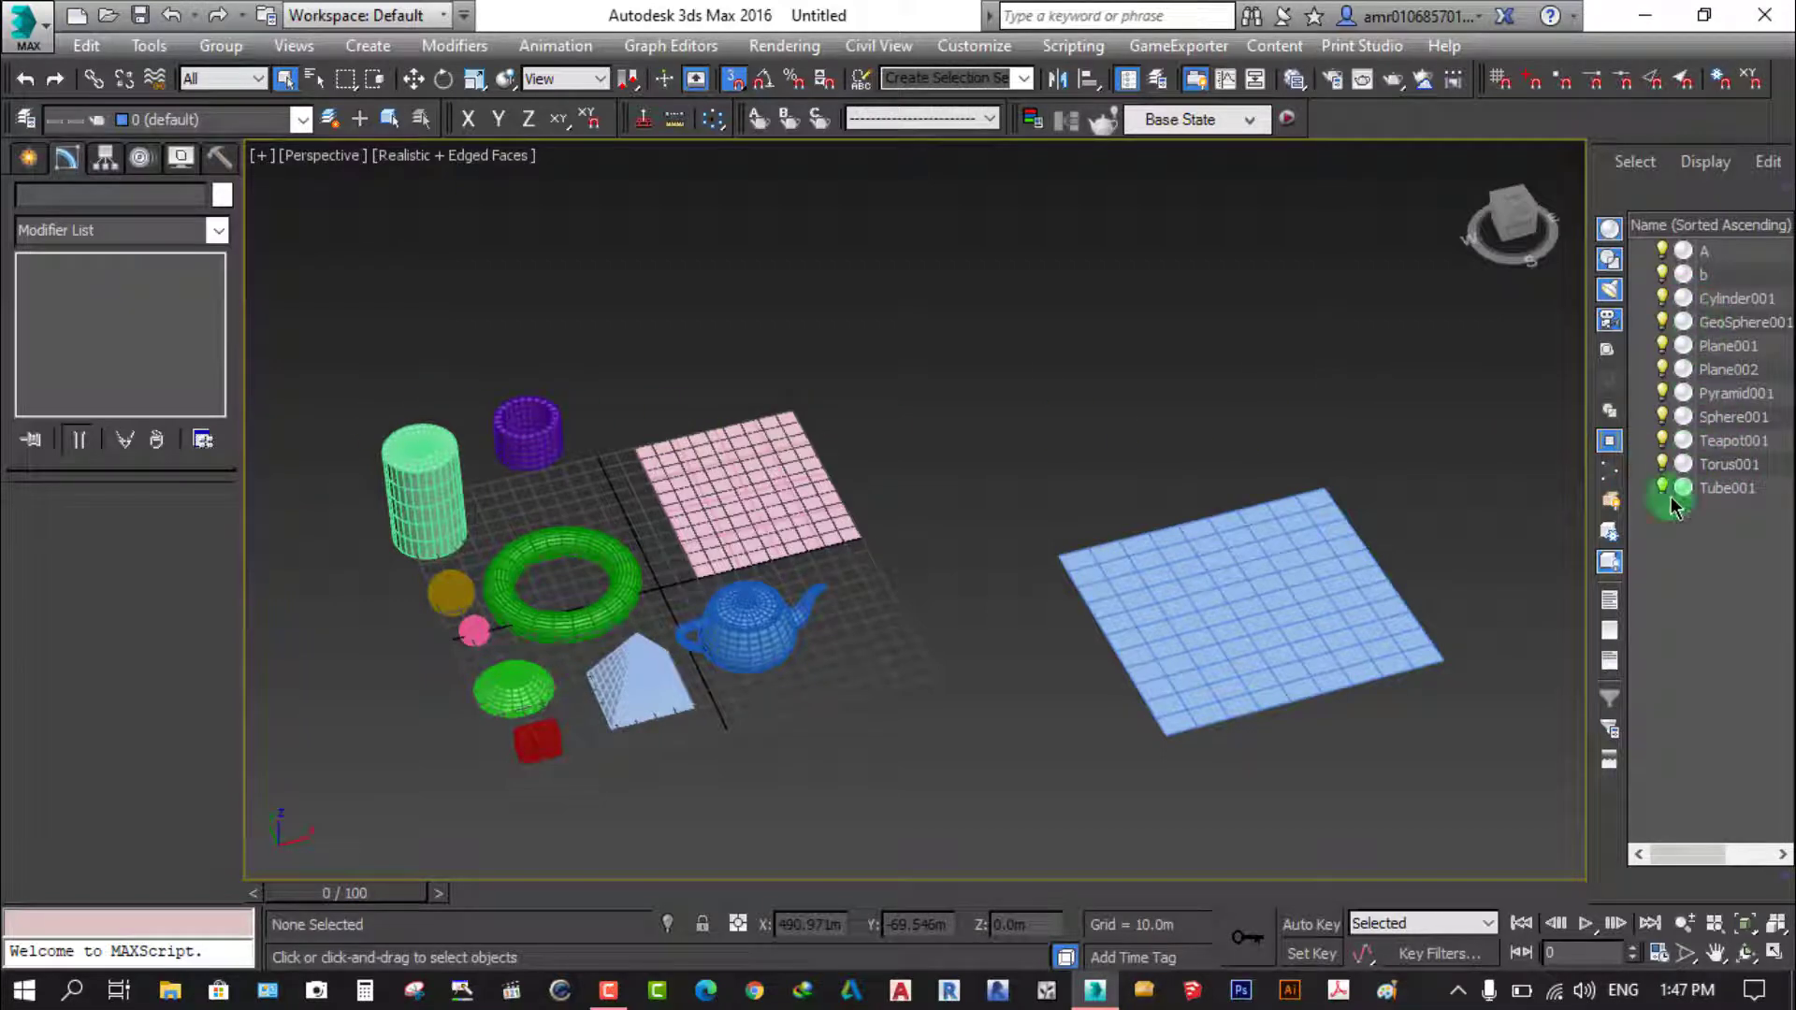
{"action": "left_click", "coordinate": [1656, 312]}
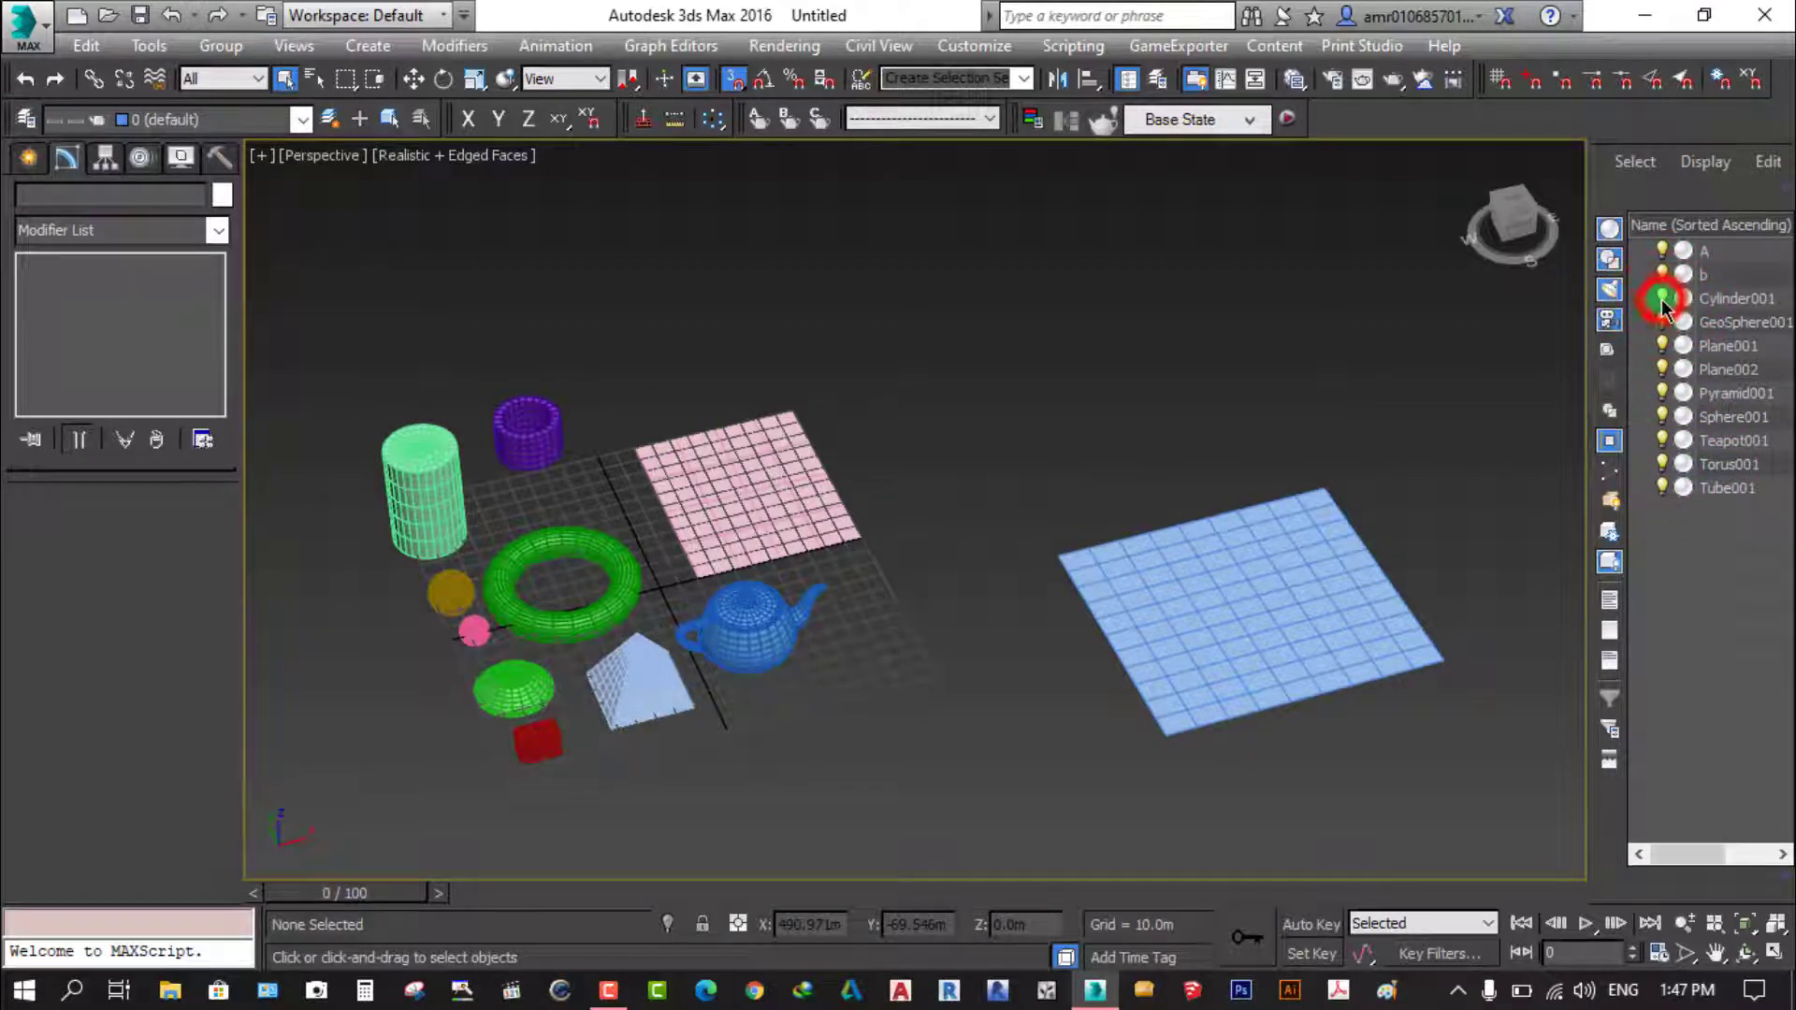
{"action": "left_click", "coordinate": [1661, 299]}
{"action": "left_click", "coordinate": [1661, 299]}
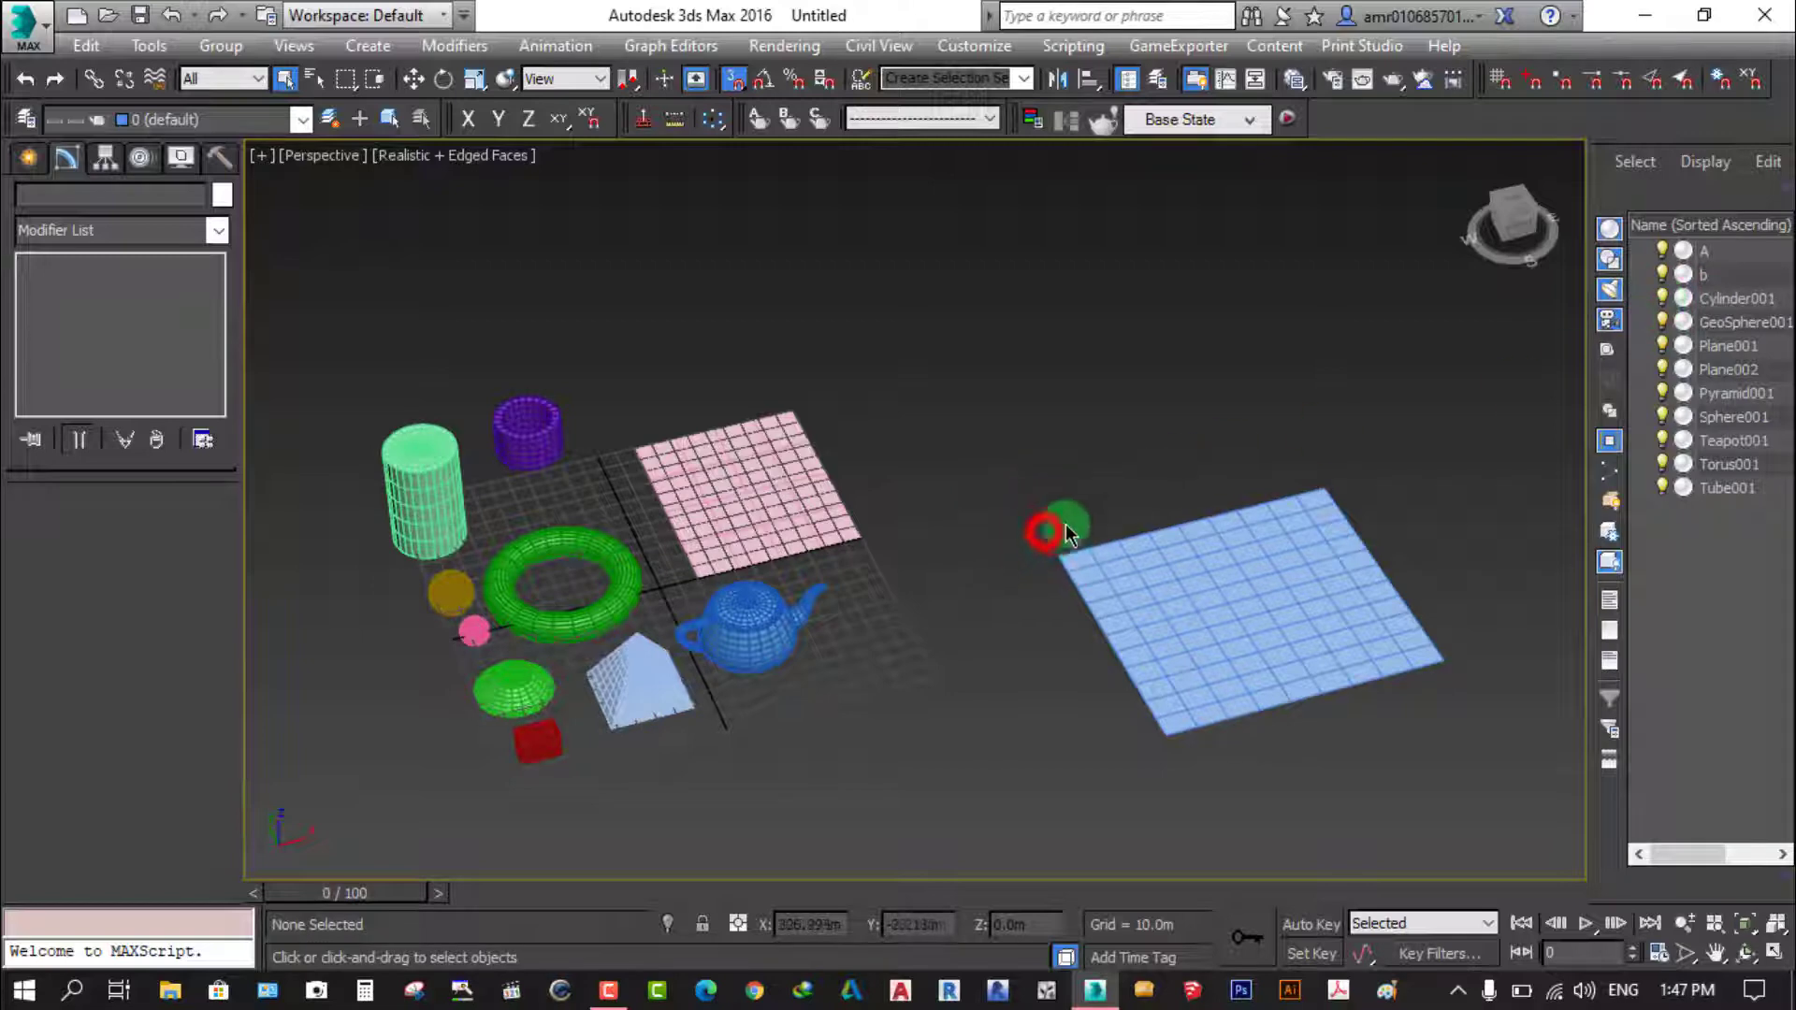
{"action": "left_click", "coordinate": [28, 159]}
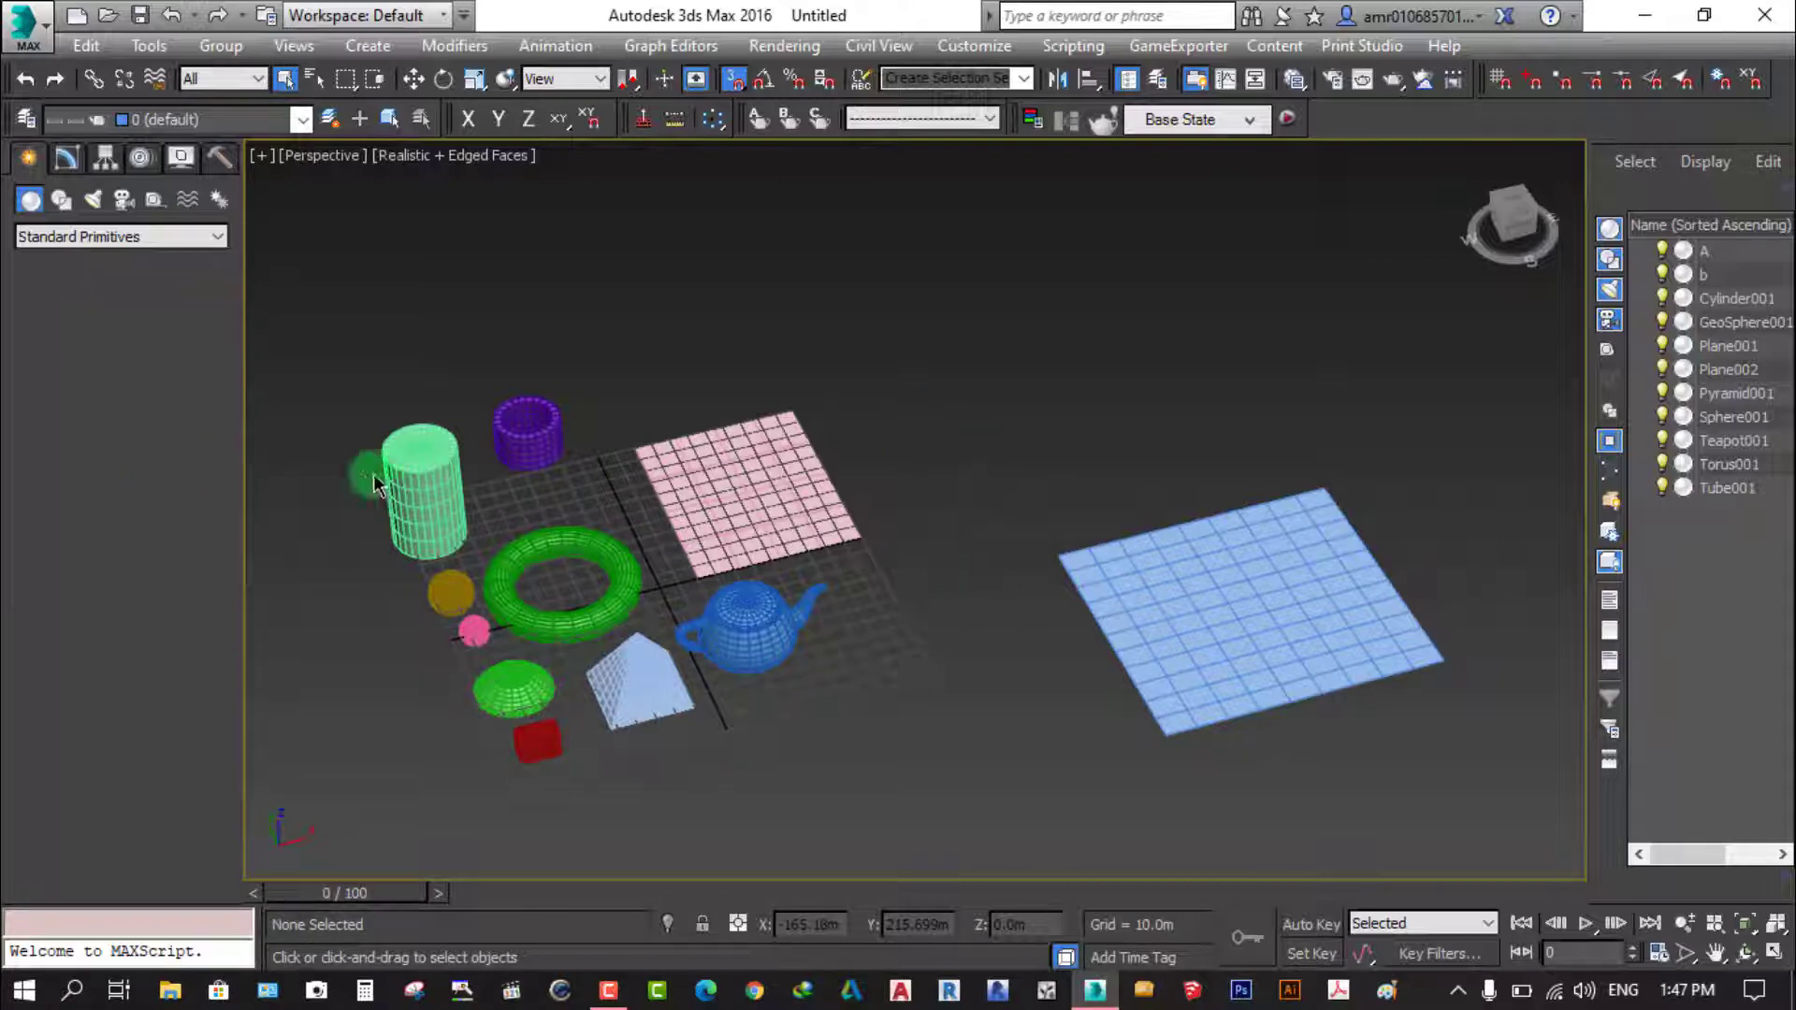
{"action": "left_click", "coordinate": [987, 463]}
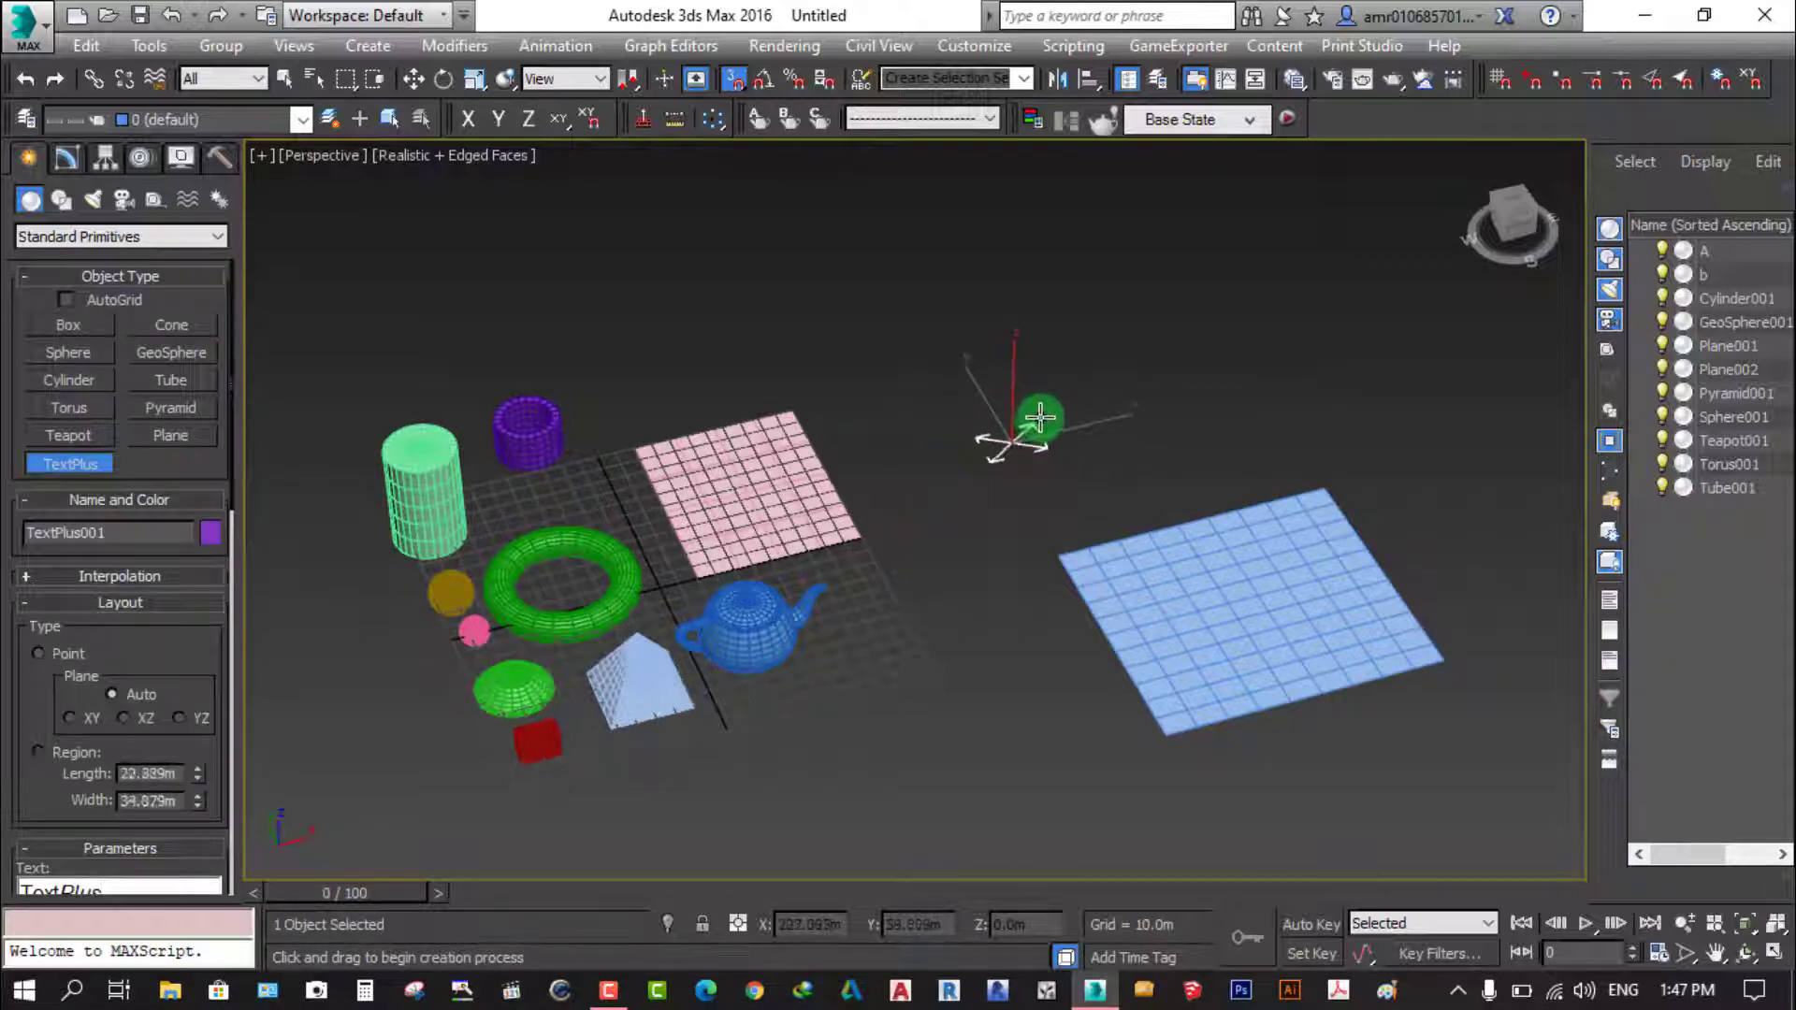
{"action": "left_click_drag", "start_coordinate": [1040, 418], "coordinate": [1247, 273]}
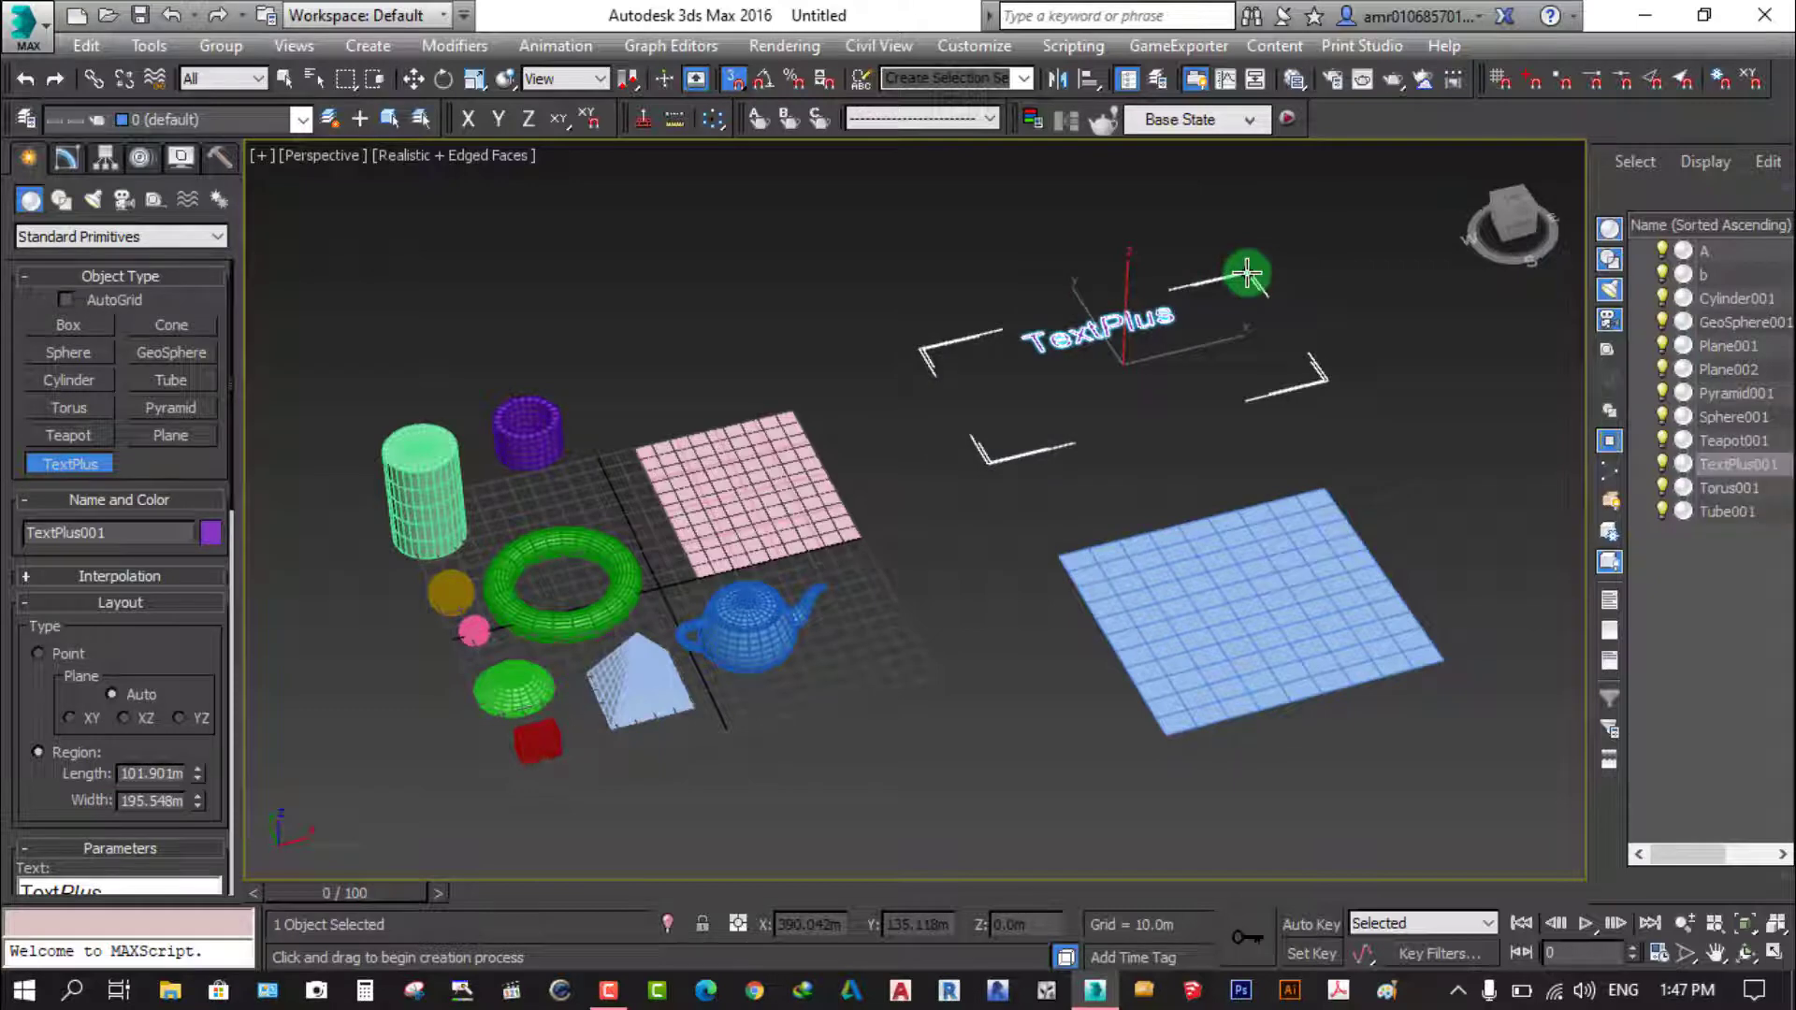
{"action": "key", "text": "z"}
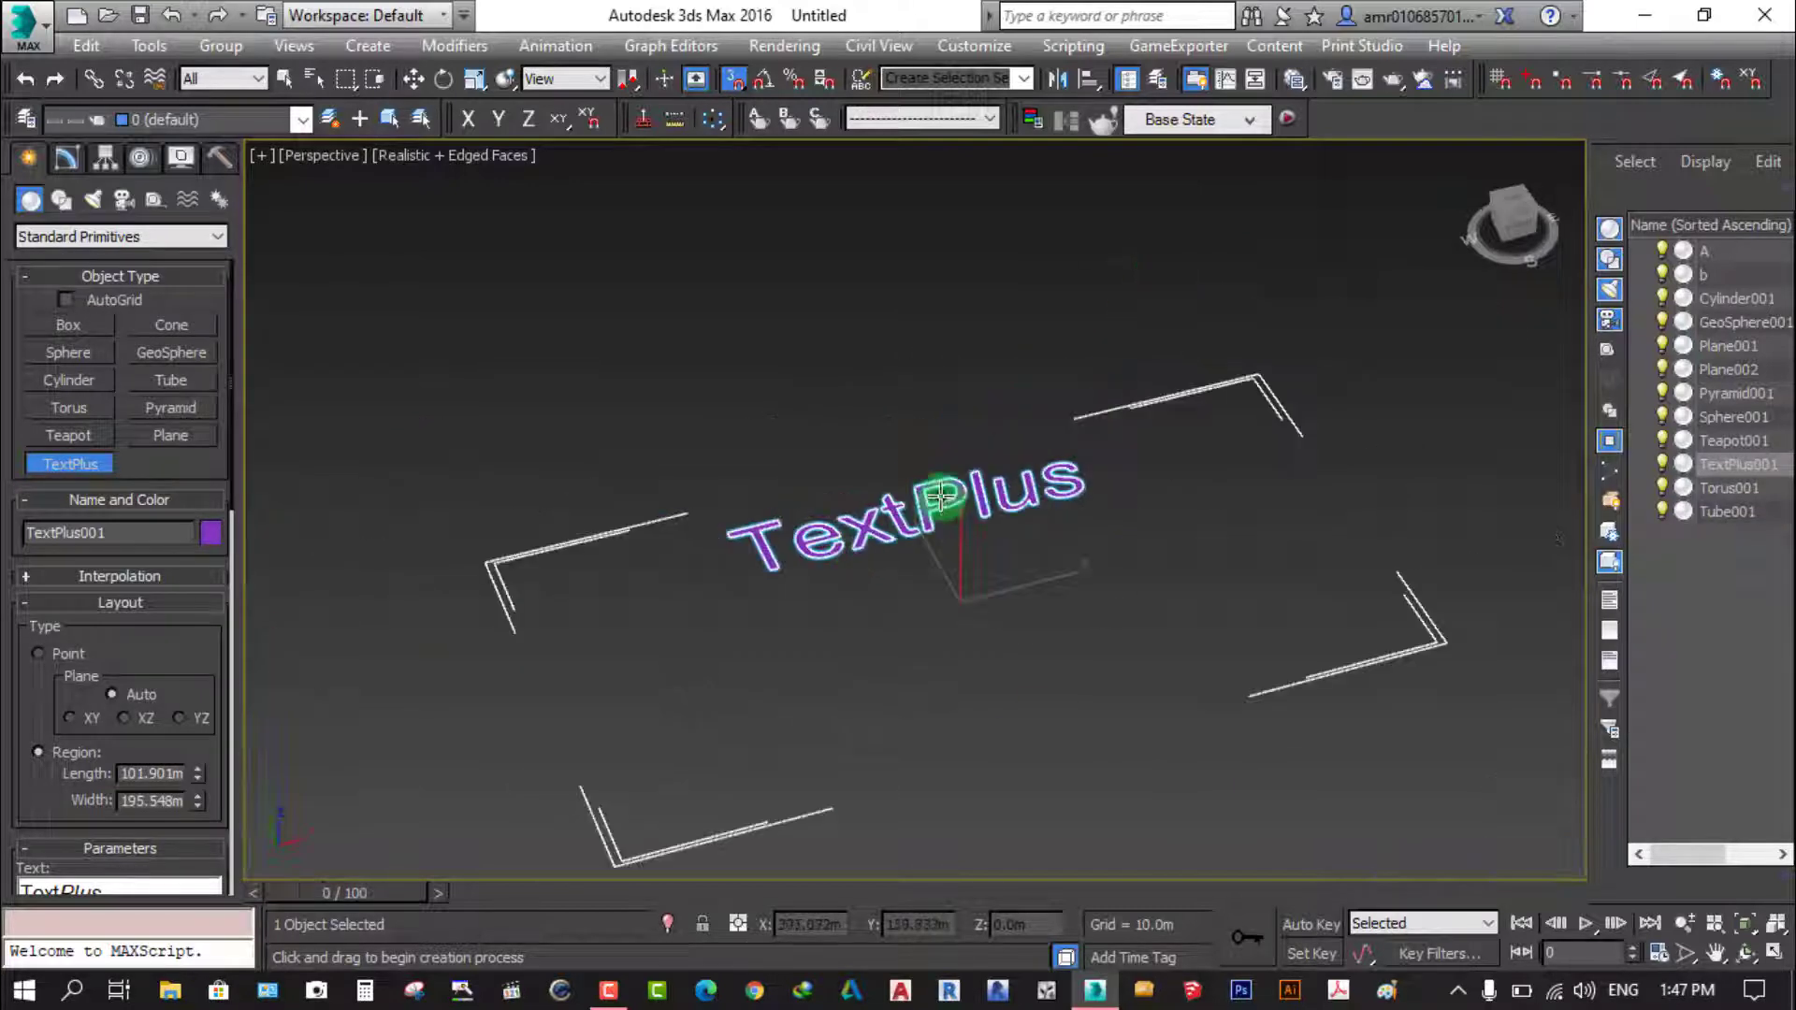
{"action": "left_click", "coordinate": [65, 158]}
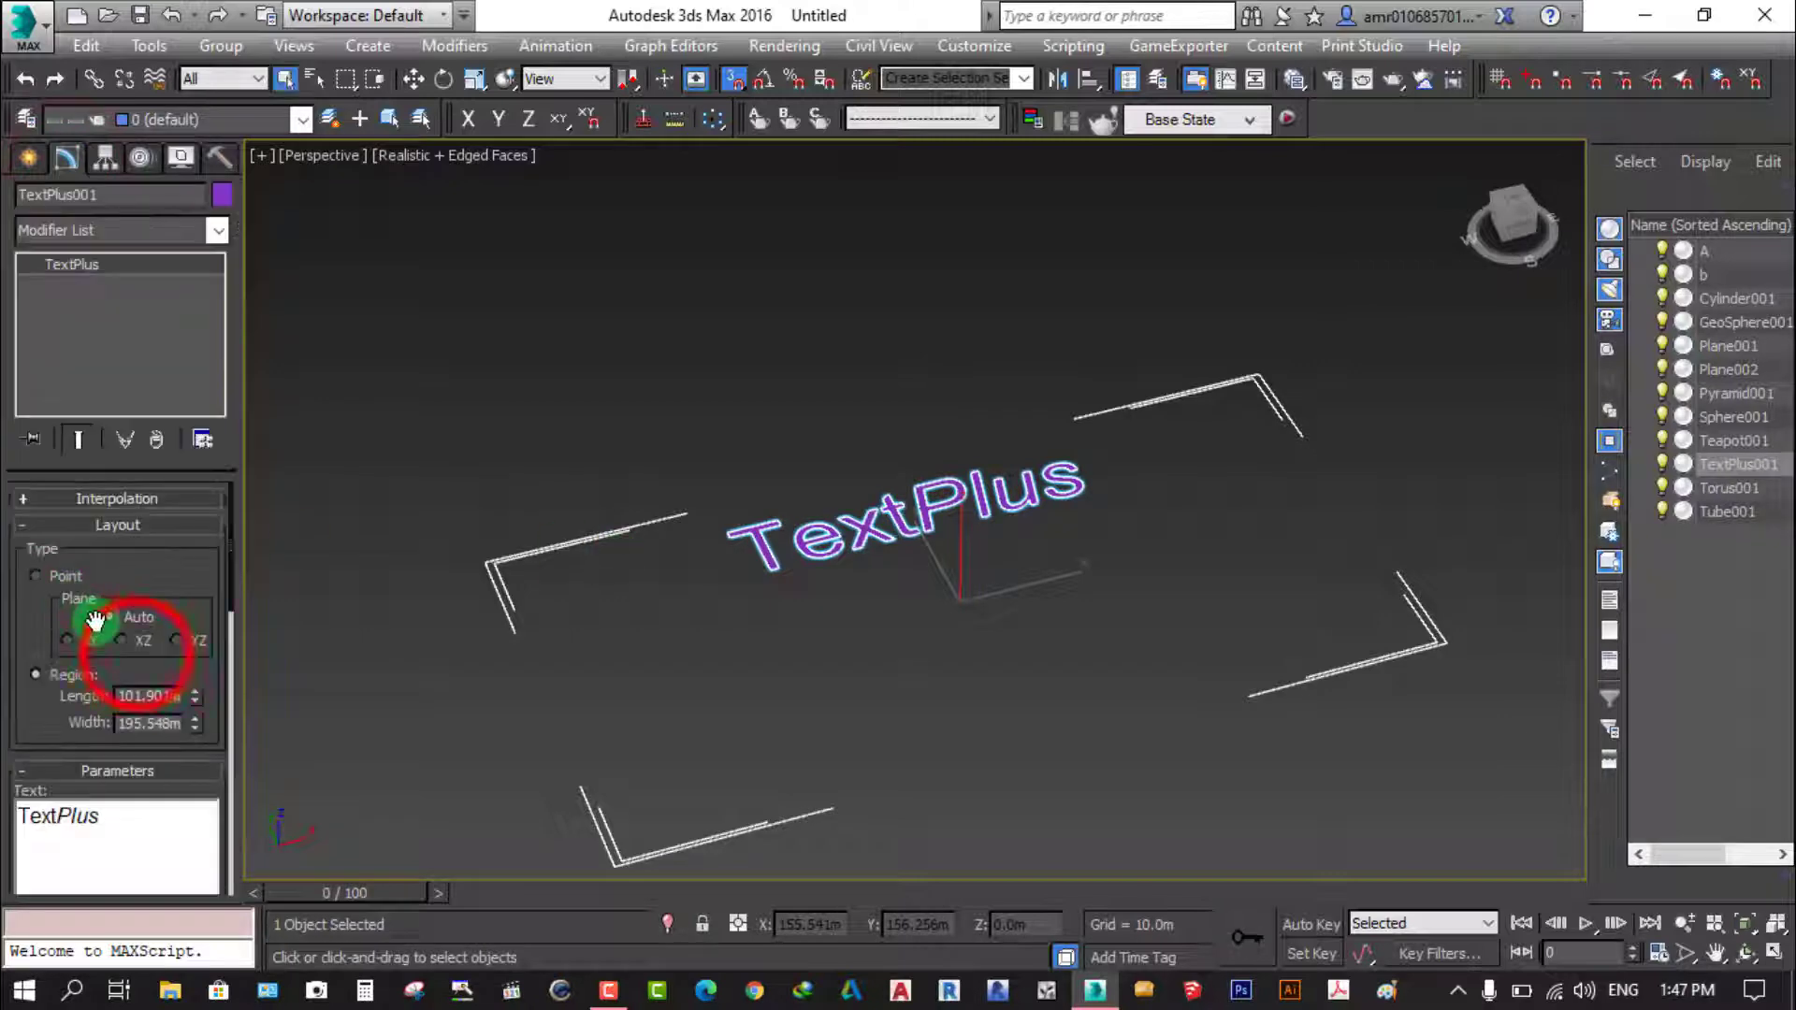
{"action": "mouse_move", "coordinate": [140, 641]}
{"action": "left_mouse_down"}
{"action": "mouse_move", "coordinate": [157, 464]}
{"action": "mouse_move", "coordinate": [160, 498]}
{"action": "left_mouse_up"}
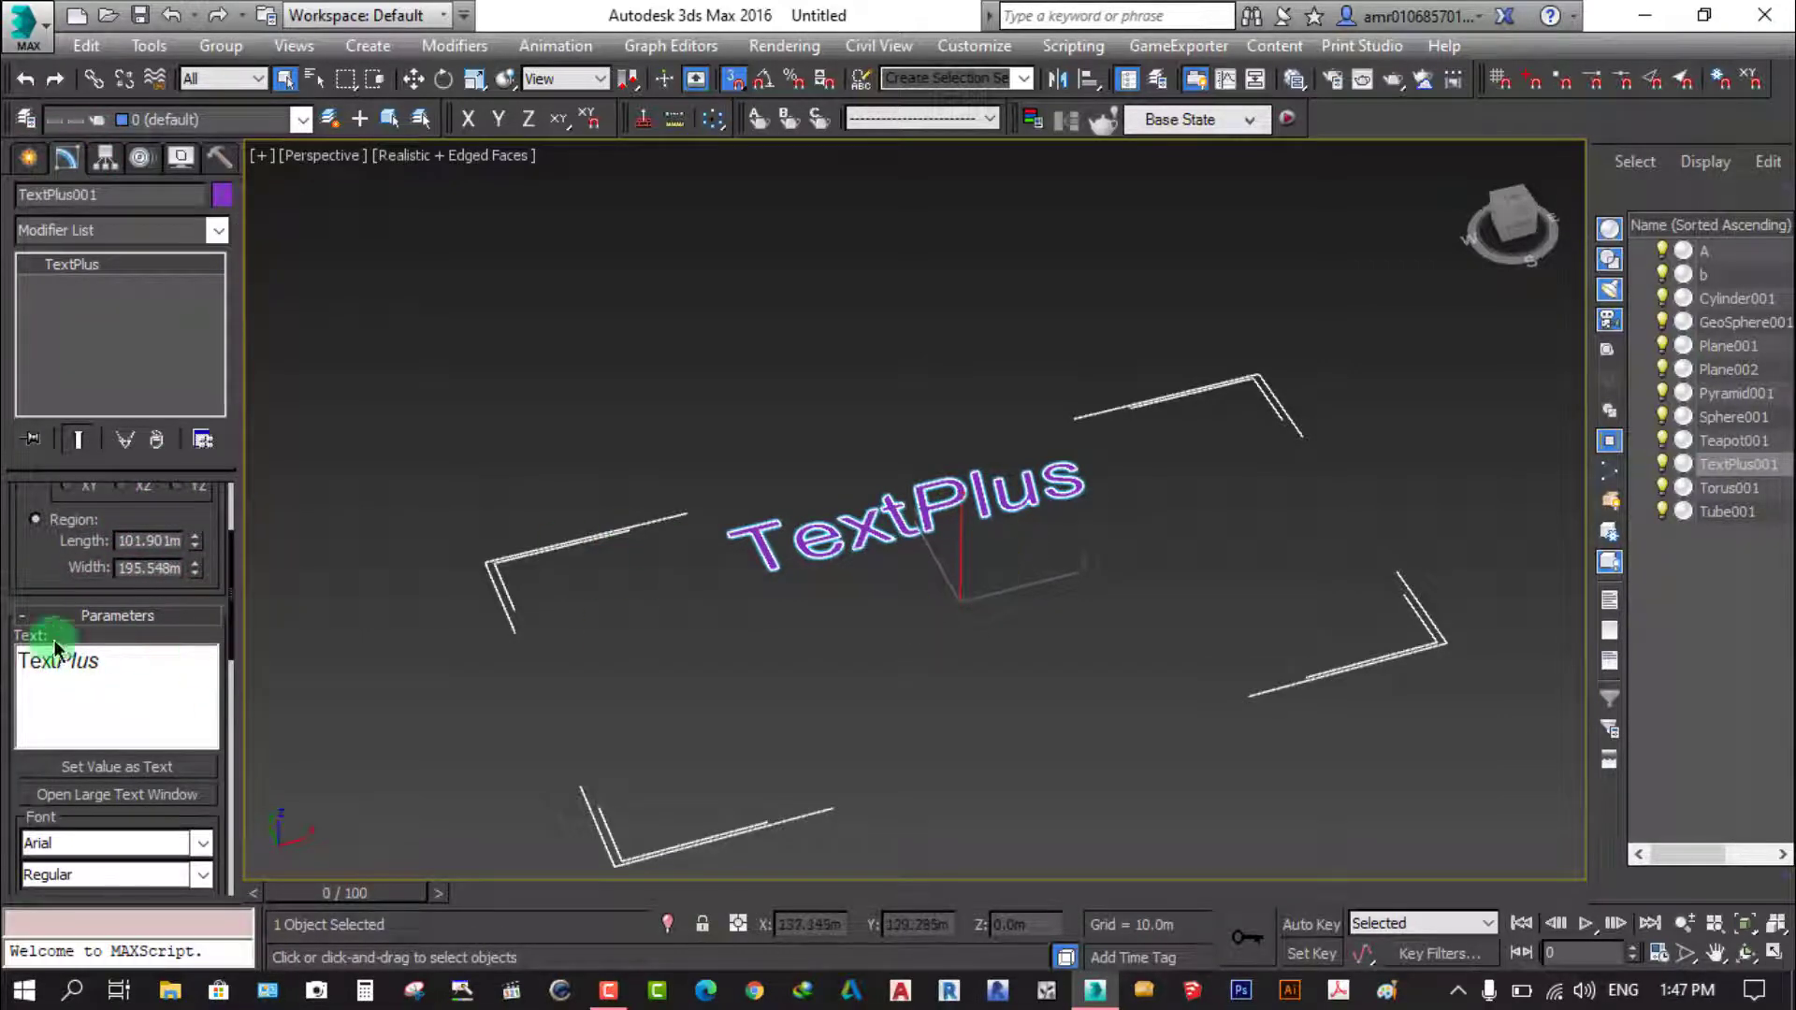
{"action": "scroll", "coordinate": [955, 644], "scroll_direction": "down", "scroll_amount": 5}
{"action": "scroll", "coordinate": [841, 543], "scroll_direction": "up", "scroll_amount": 2}
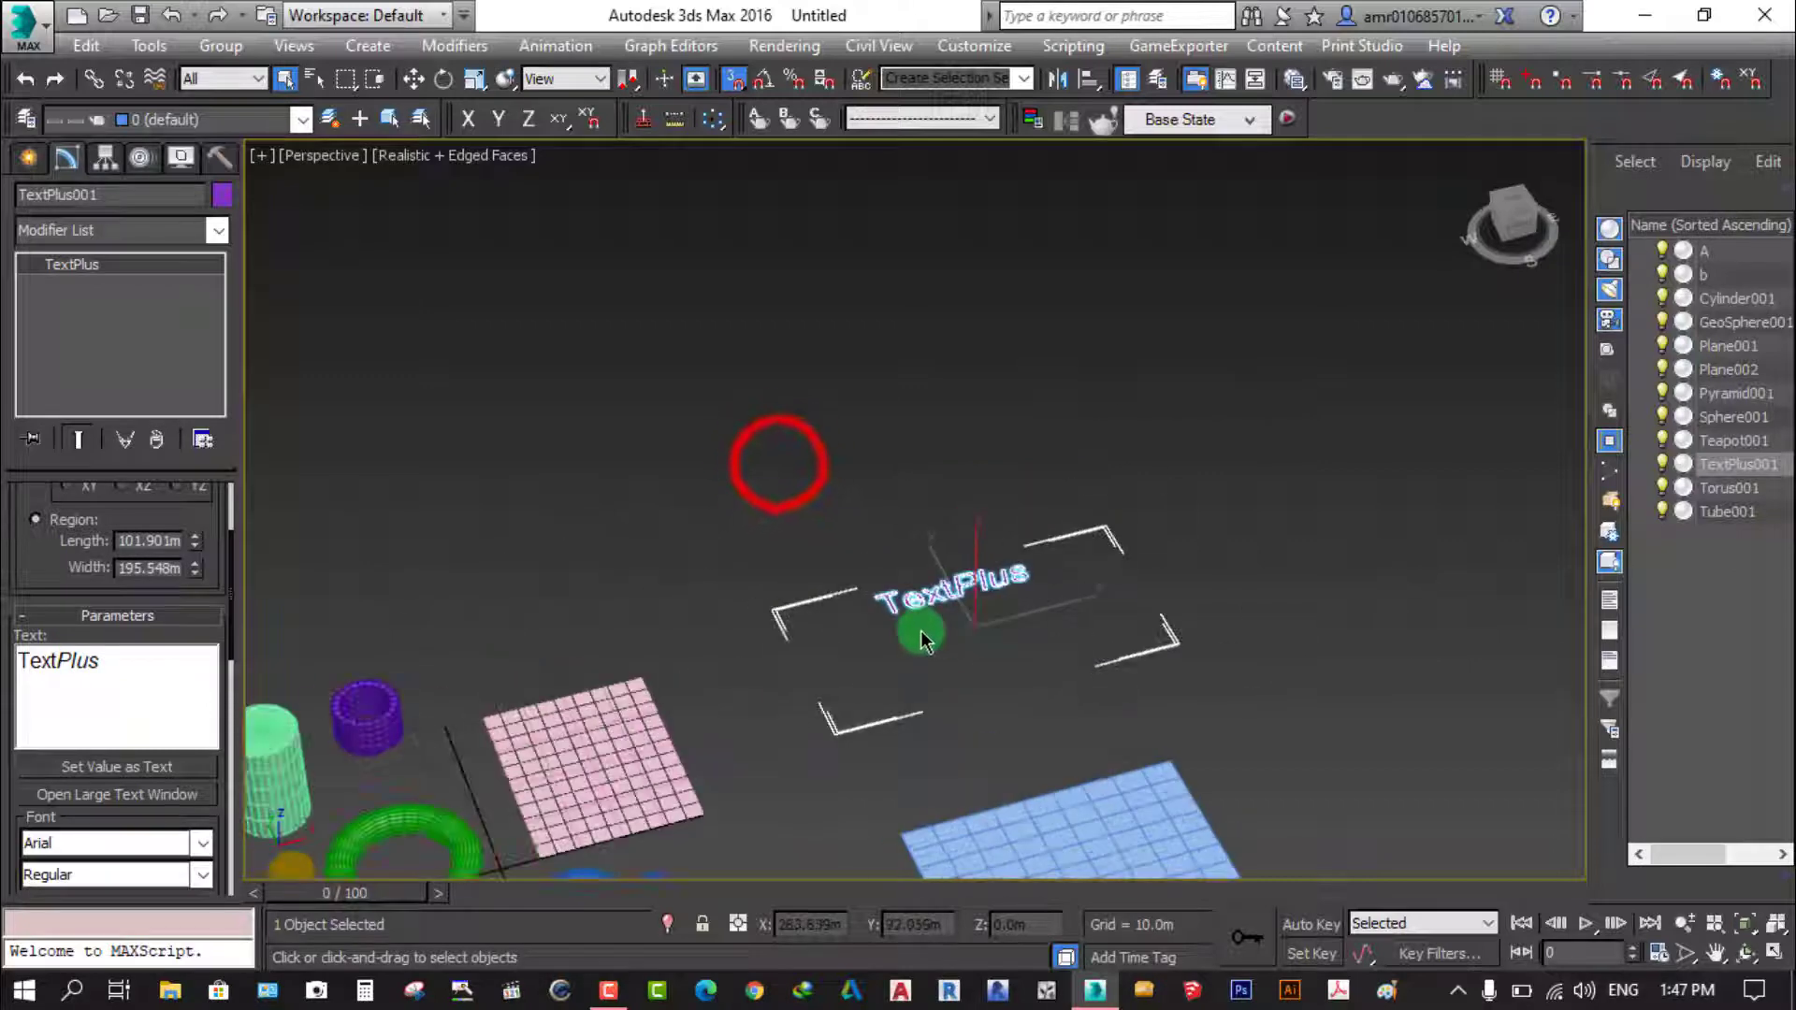
{"action": "left_click", "coordinate": [767, 468]}
{"action": "scroll", "coordinate": [814, 509], "scroll_direction": "up", "scroll_amount": 1}
{"action": "left_click", "coordinate": [1088, 388]}
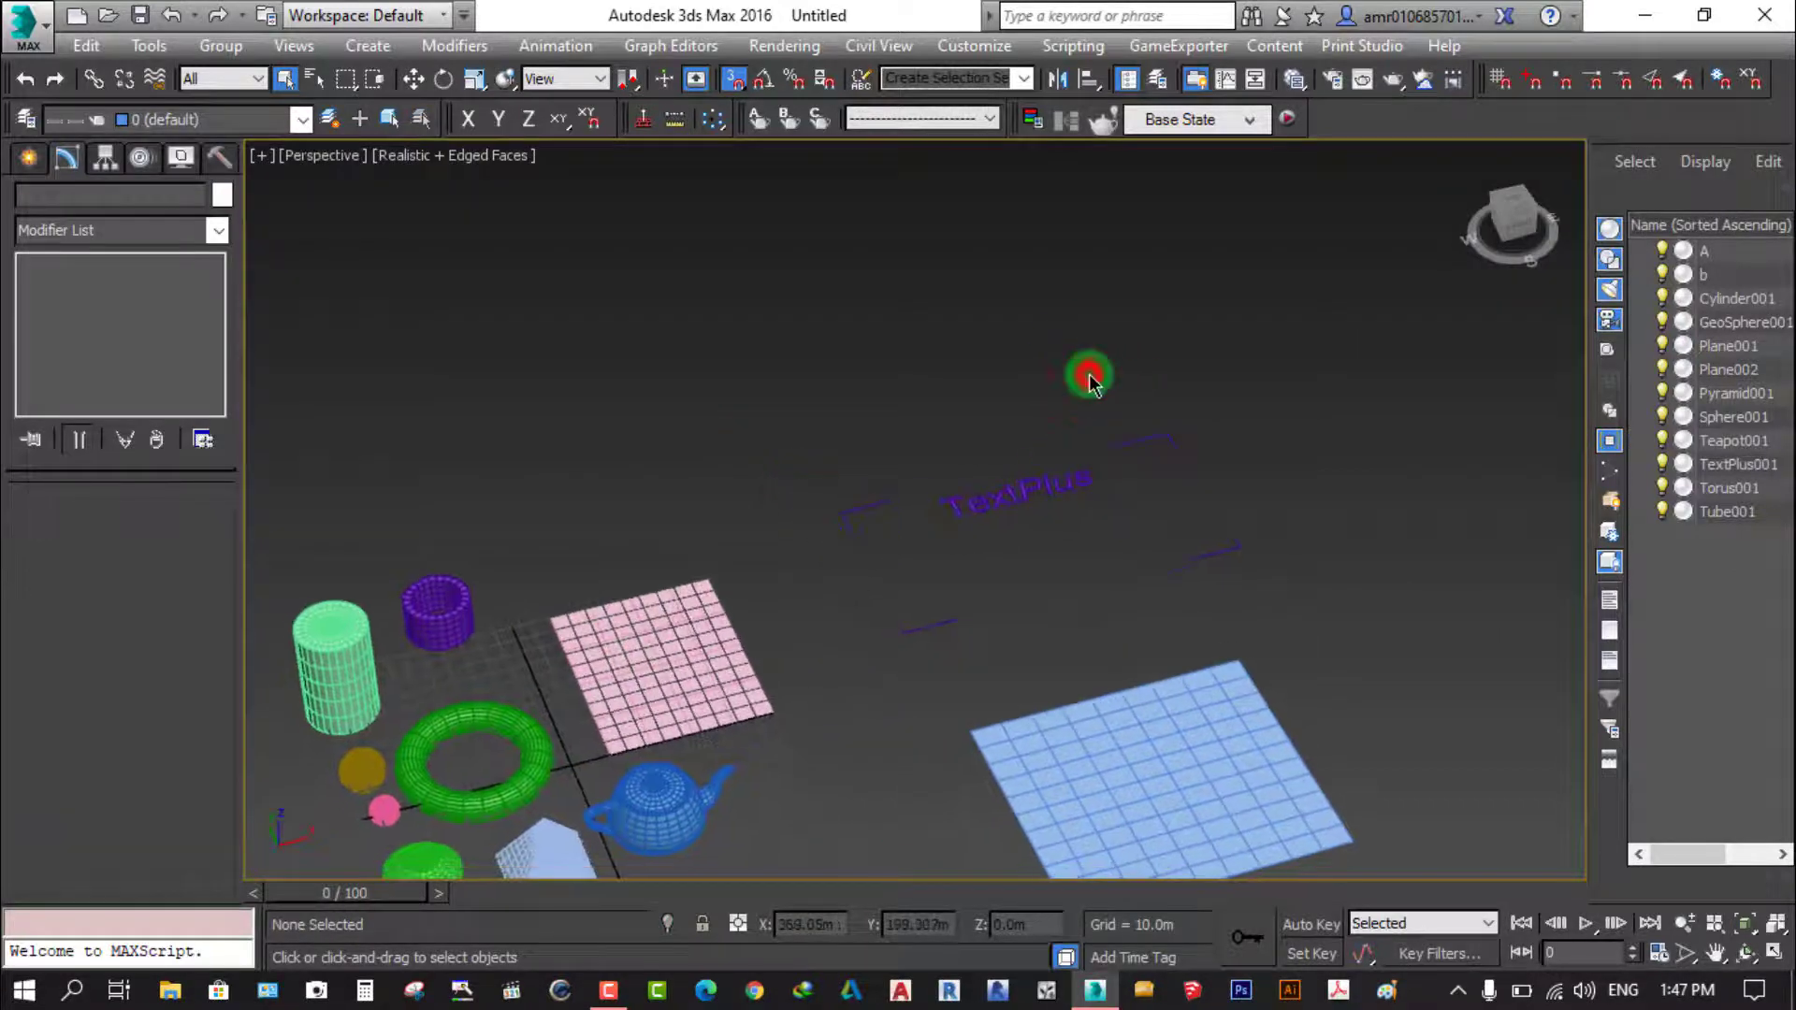
{"action": "left_click_drag", "start_coordinate": [1088, 377], "coordinate": [874, 609]}
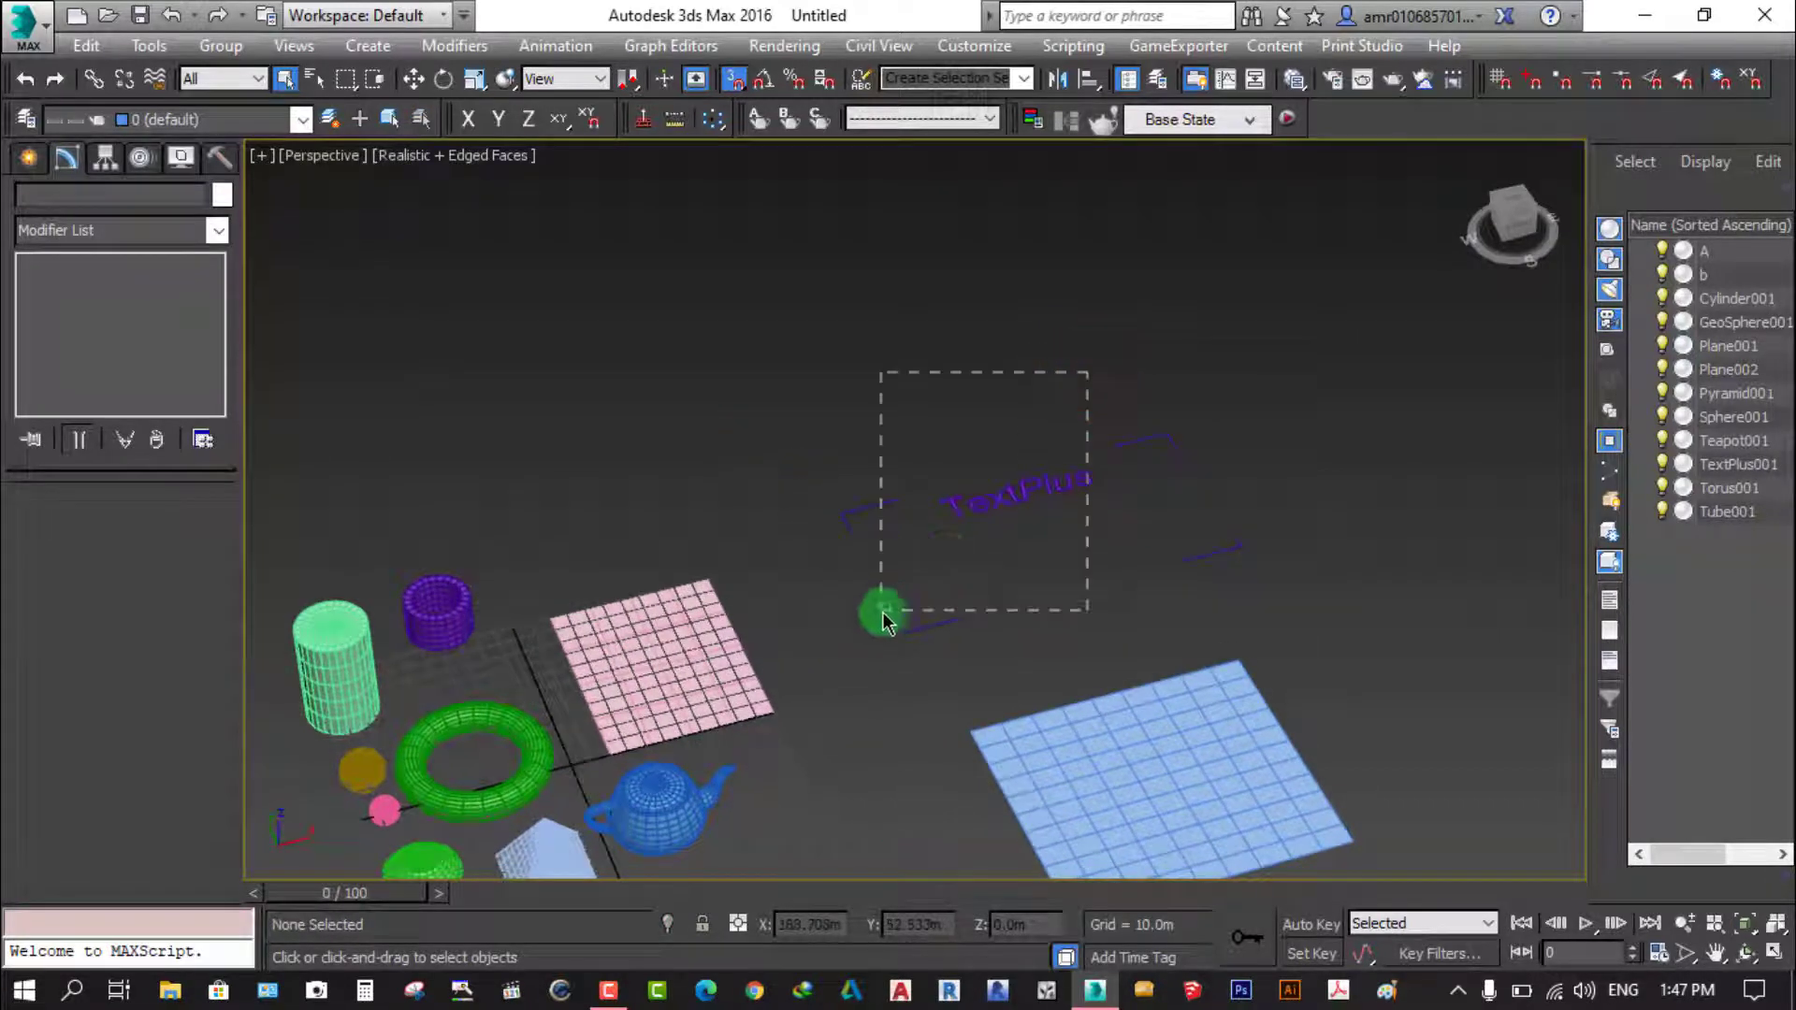
Change the TextPlus object's colour to white and deselect it
{"action": "left_click", "coordinate": [222, 198]}
{"action": "left_click", "coordinate": [1156, 553]}
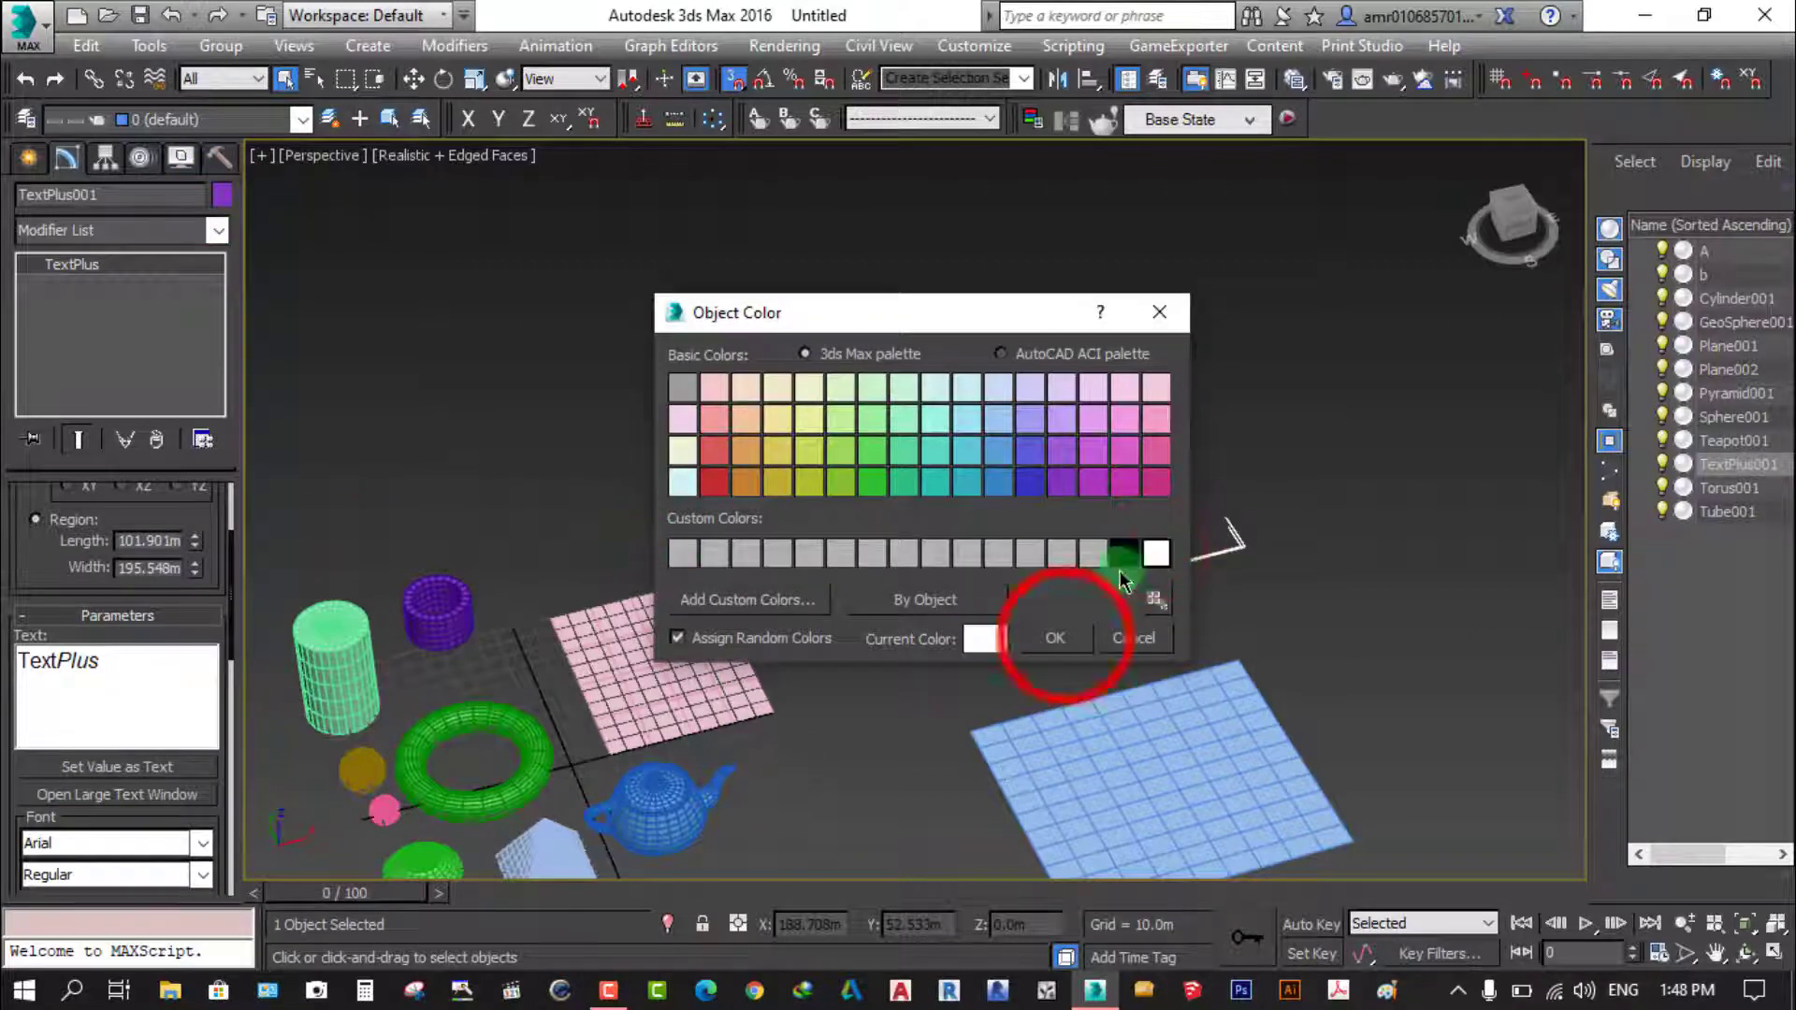
{"action": "left_click", "coordinate": [1055, 638]}
{"action": "left_click", "coordinate": [748, 457]}
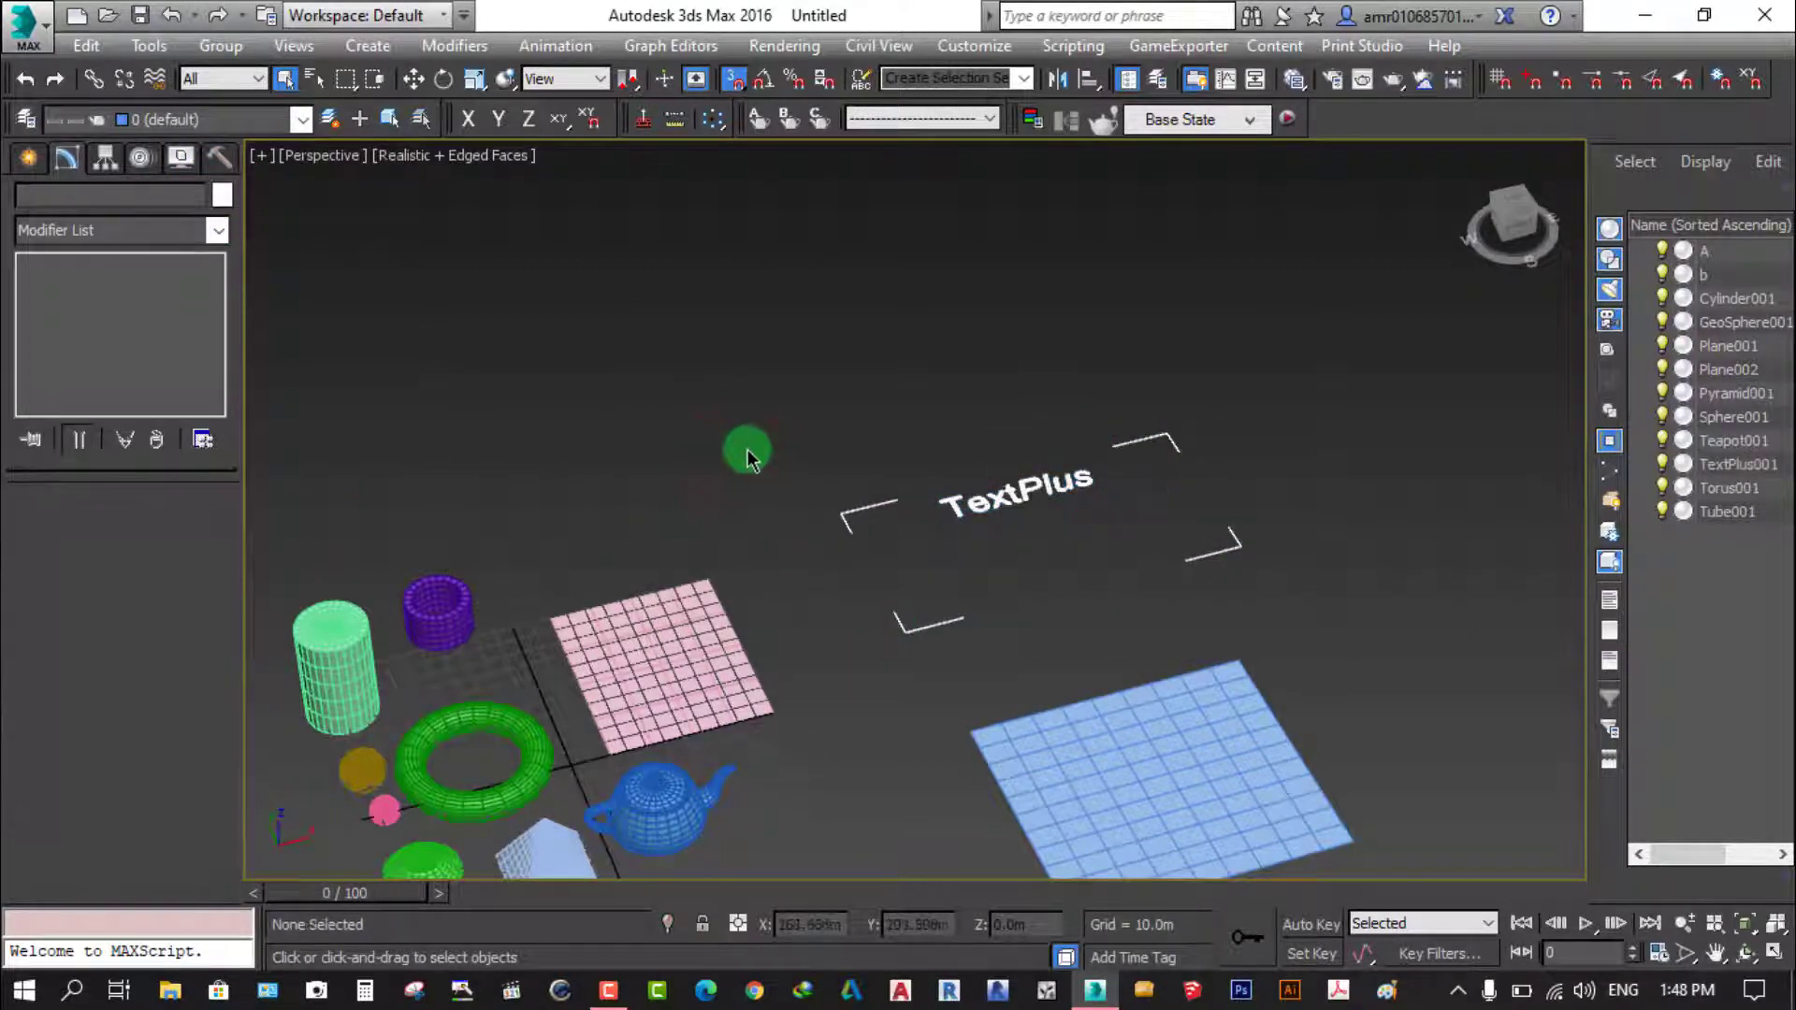
Return to the Create panel and select the pink plane Plane001
{"action": "scroll", "coordinate": [964, 655], "scroll_direction": "down", "scroll_amount": 2}
{"action": "scroll", "coordinate": [982, 608], "scroll_direction": "down", "scroll_amount": 2}
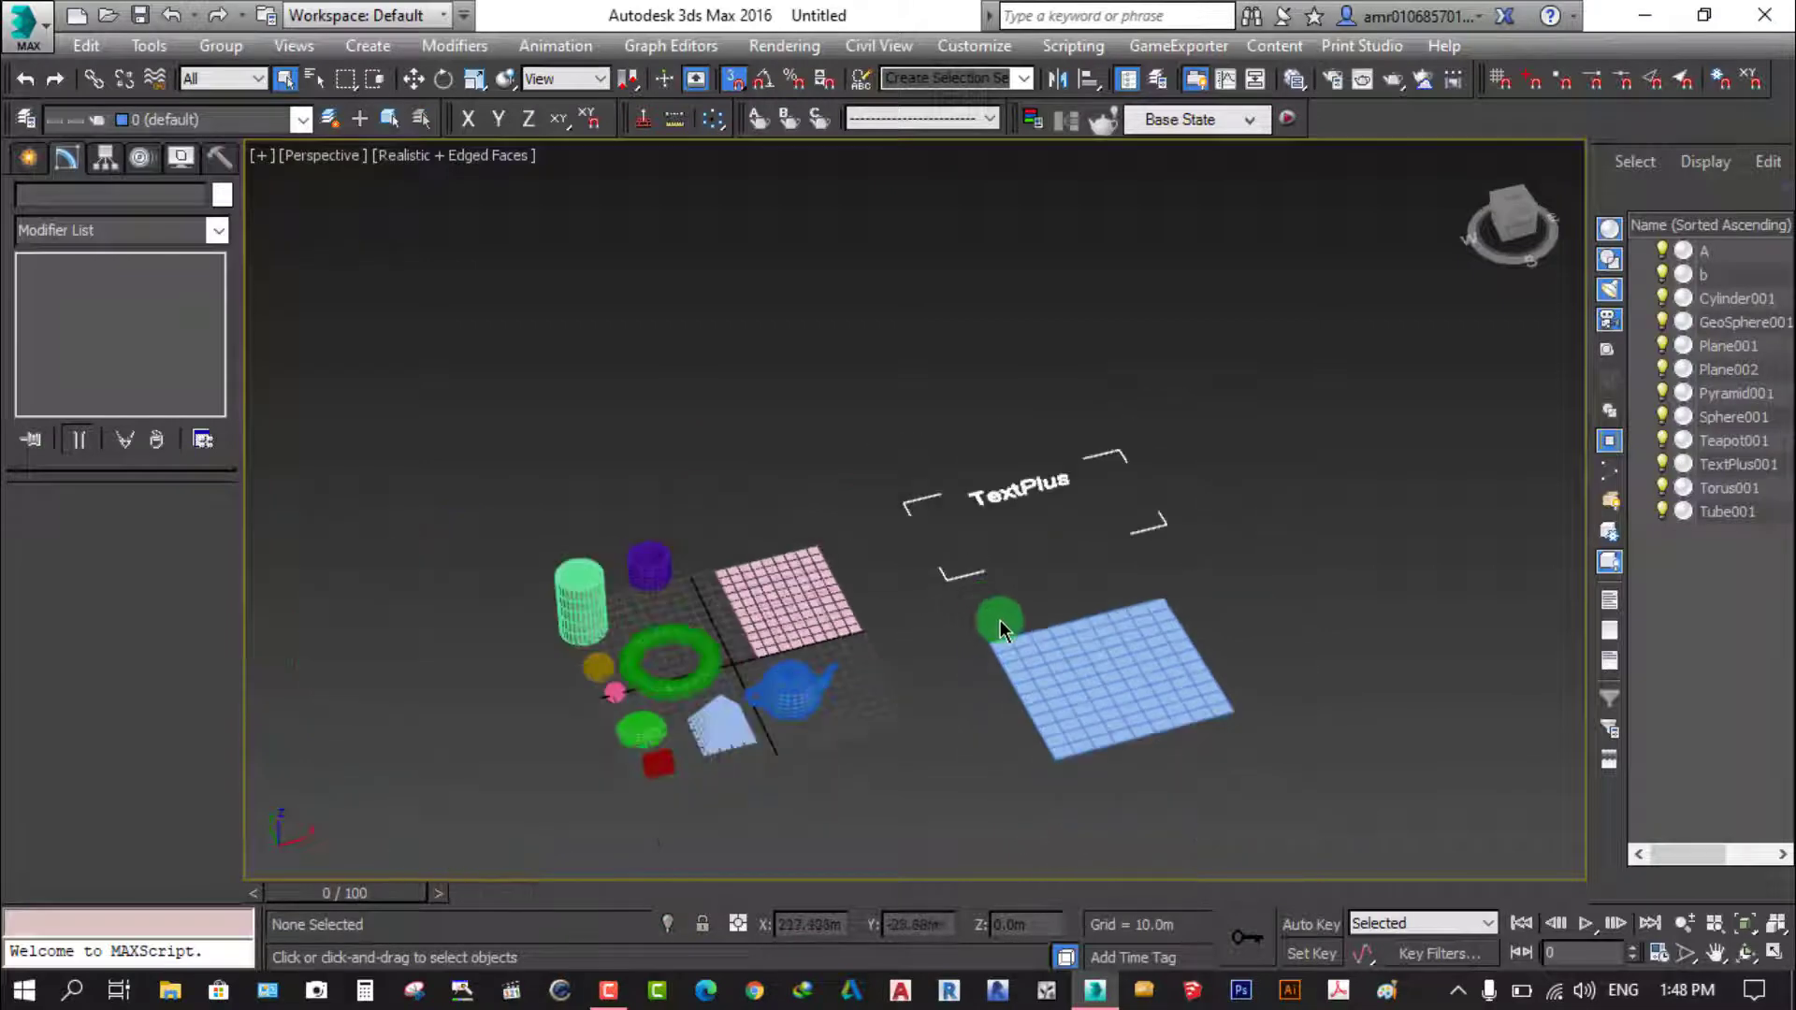
{"action": "scroll", "coordinate": [999, 628], "scroll_direction": "up", "scroll_amount": 2}
{"action": "left_click", "coordinate": [28, 157]}
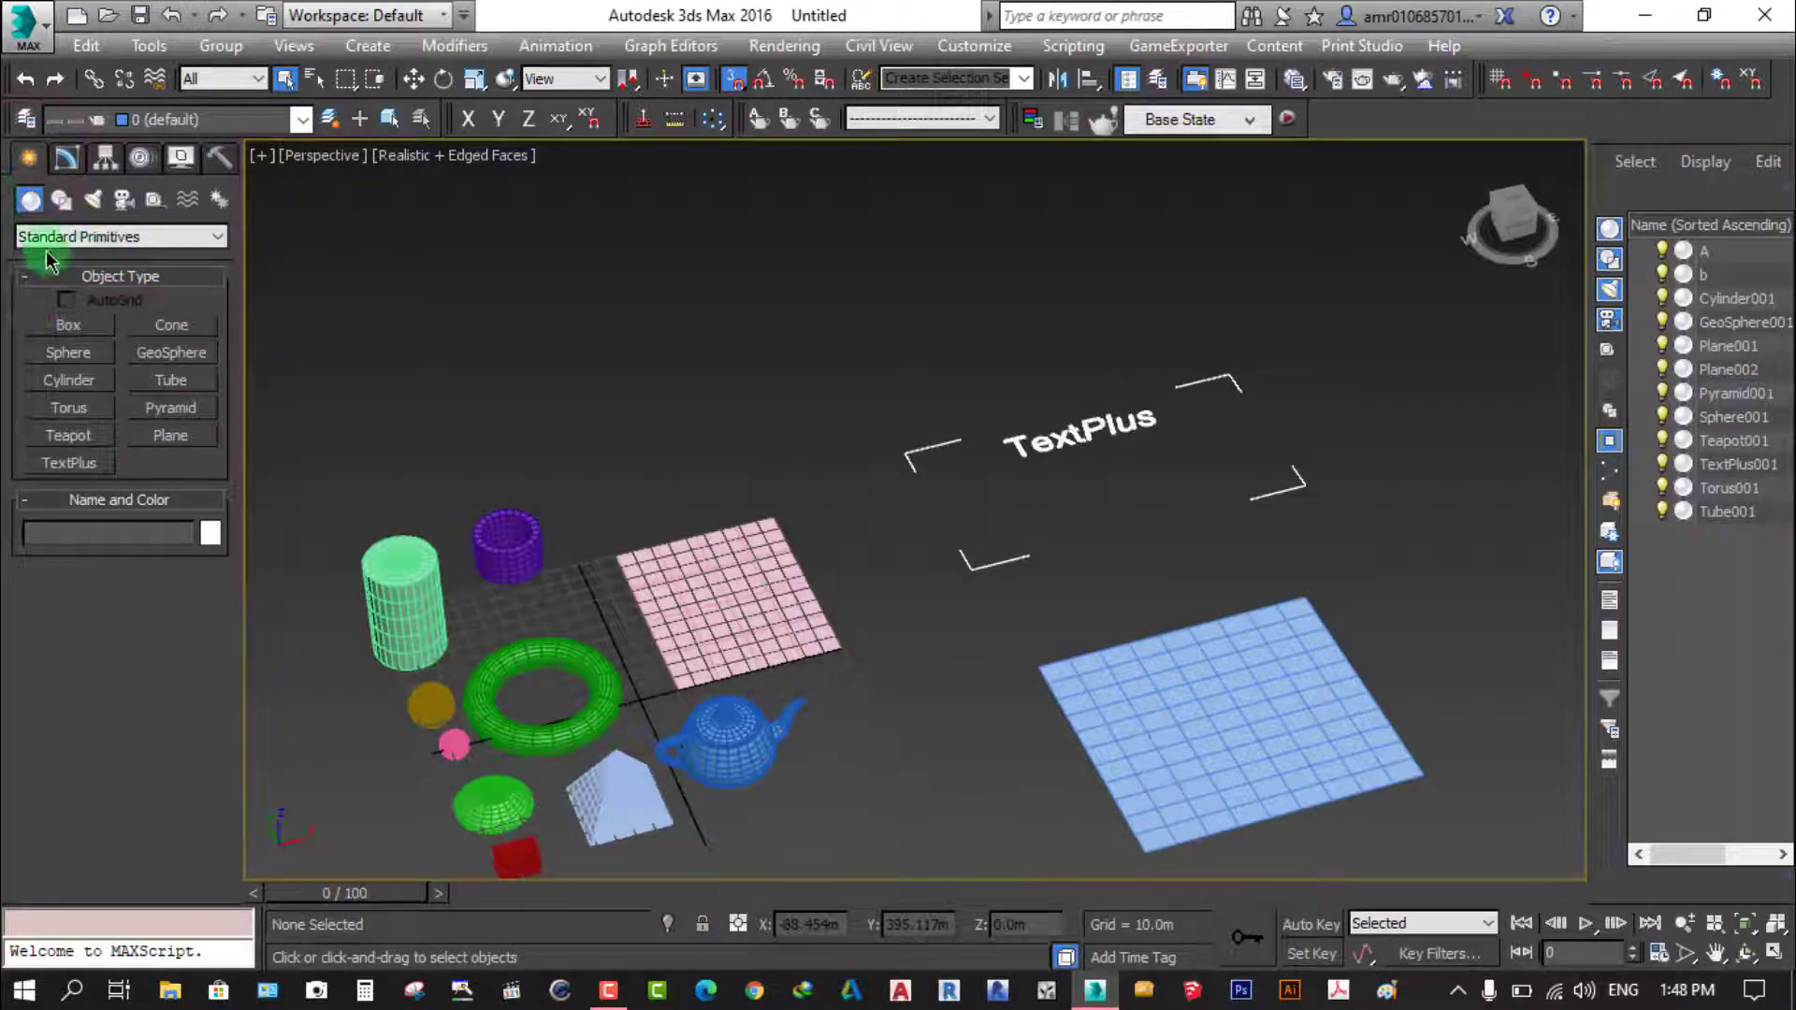
{"action": "left_click", "coordinate": [880, 391]}
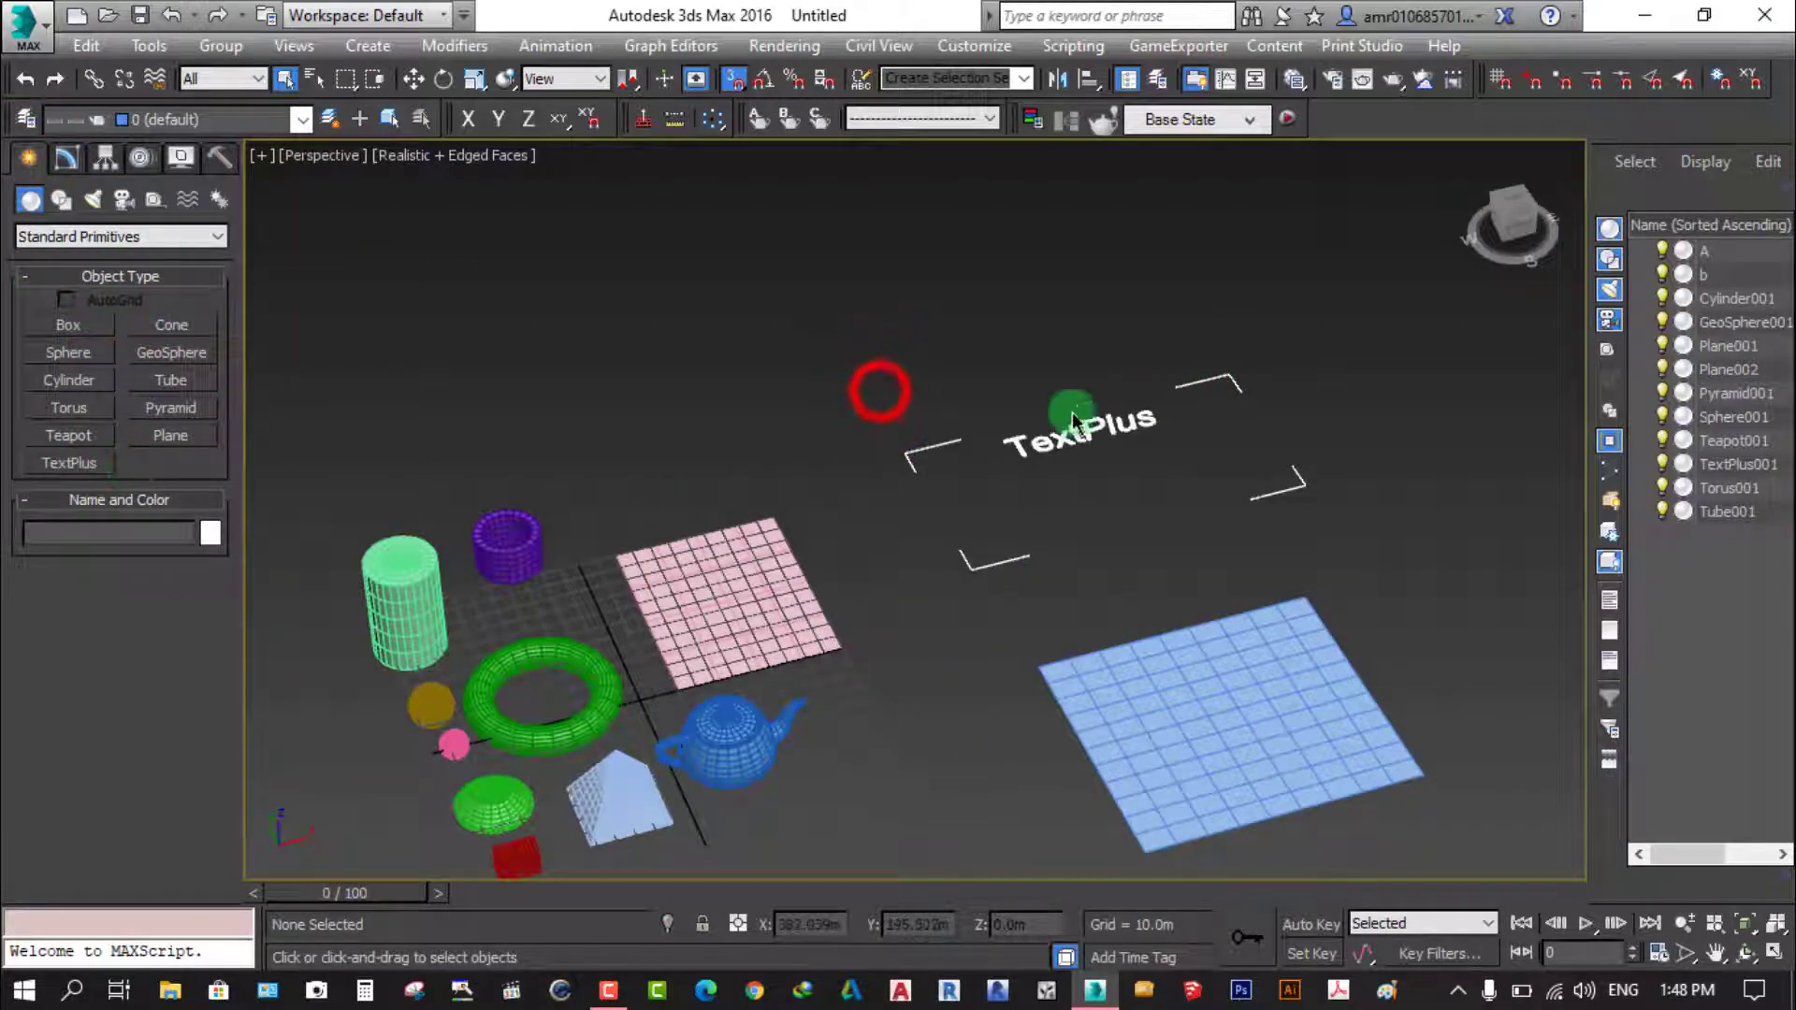
{"action": "scroll", "coordinate": [870, 449], "scroll_direction": "down", "scroll_amount": 3}
{"action": "scroll", "coordinate": [963, 581], "scroll_direction": "up", "scroll_amount": 1}
{"action": "scroll", "coordinate": [1029, 542], "scroll_direction": "up", "scroll_amount": 1}
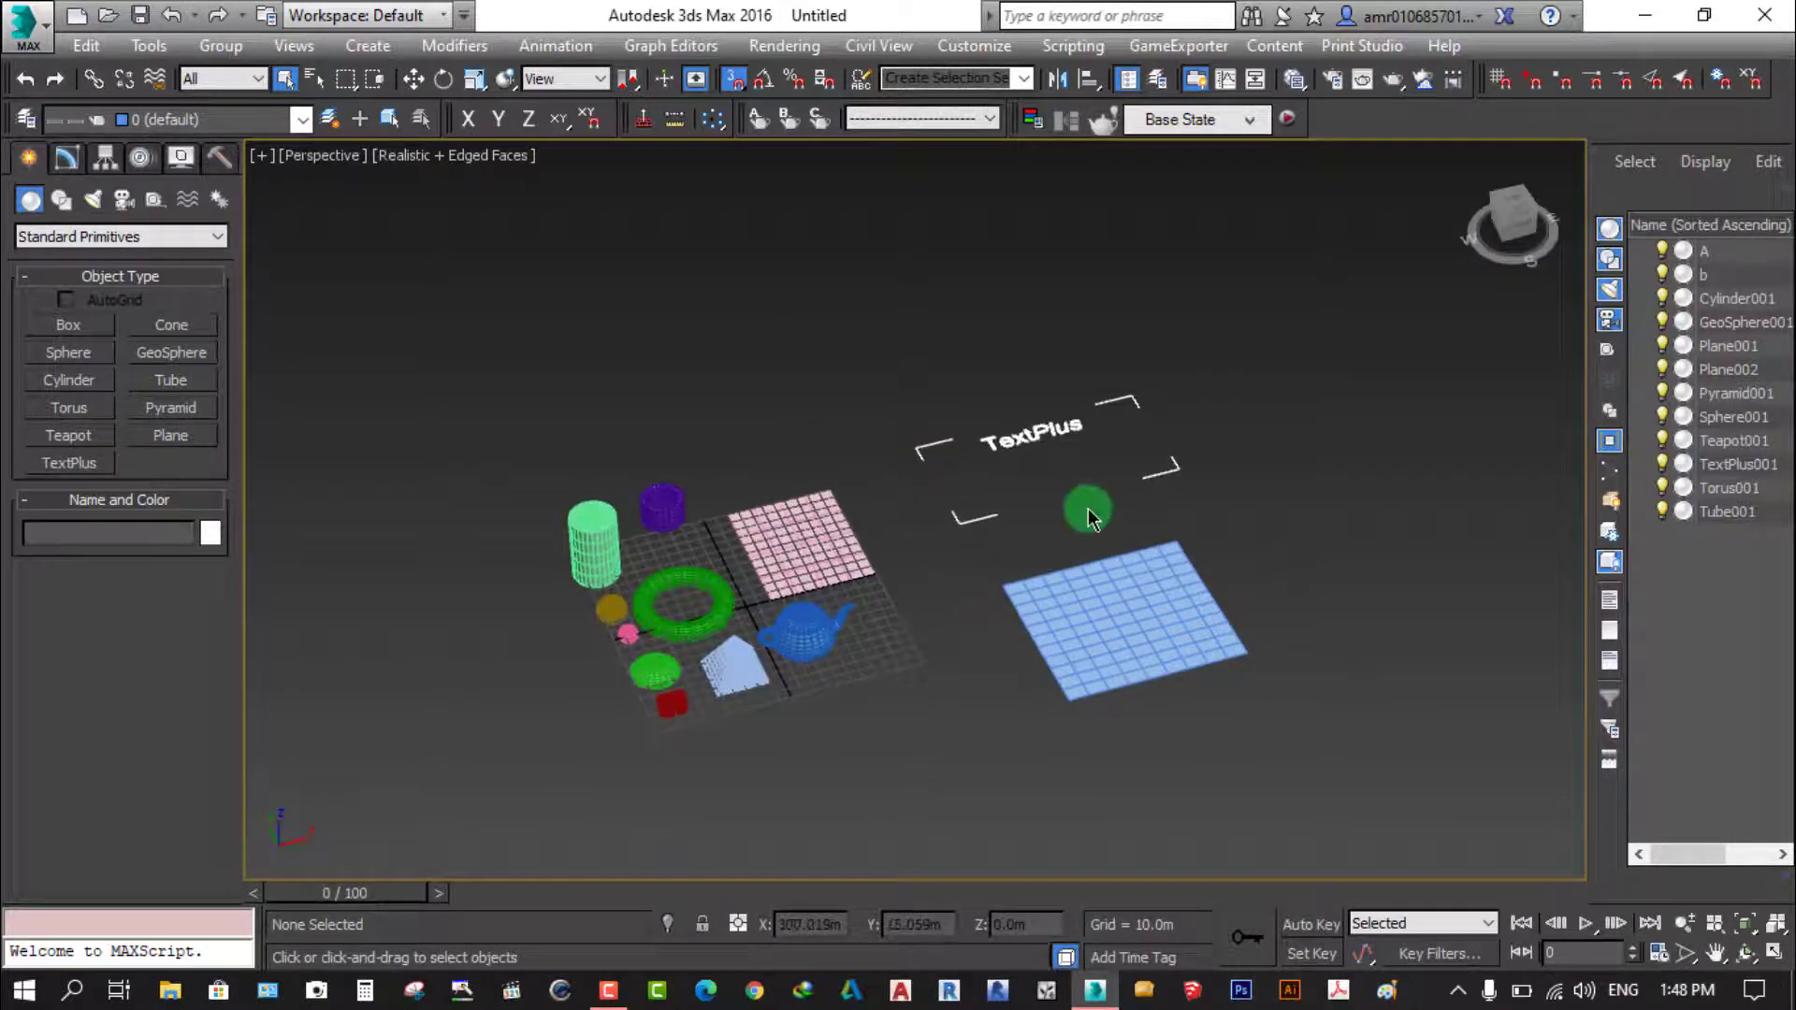
{"action": "scroll", "coordinate": [1088, 517], "scroll_direction": "up", "scroll_amount": 2}
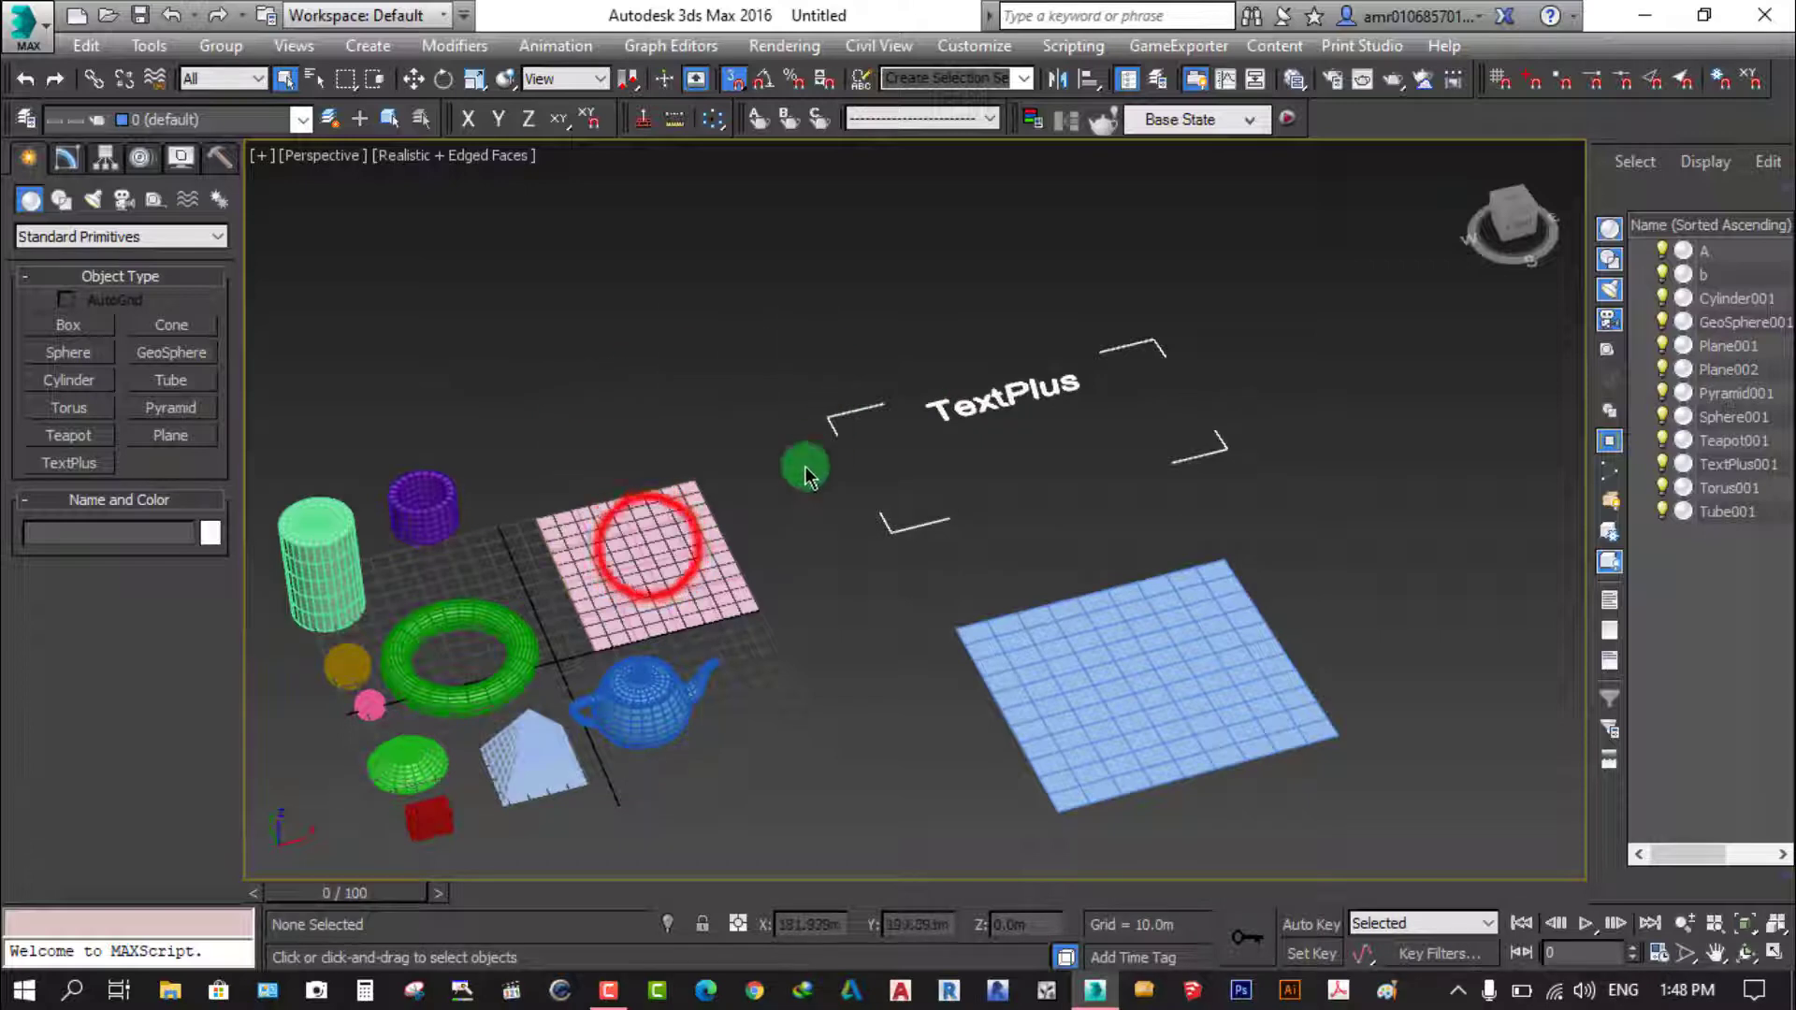
{"action": "left_click", "coordinate": [653, 535]}
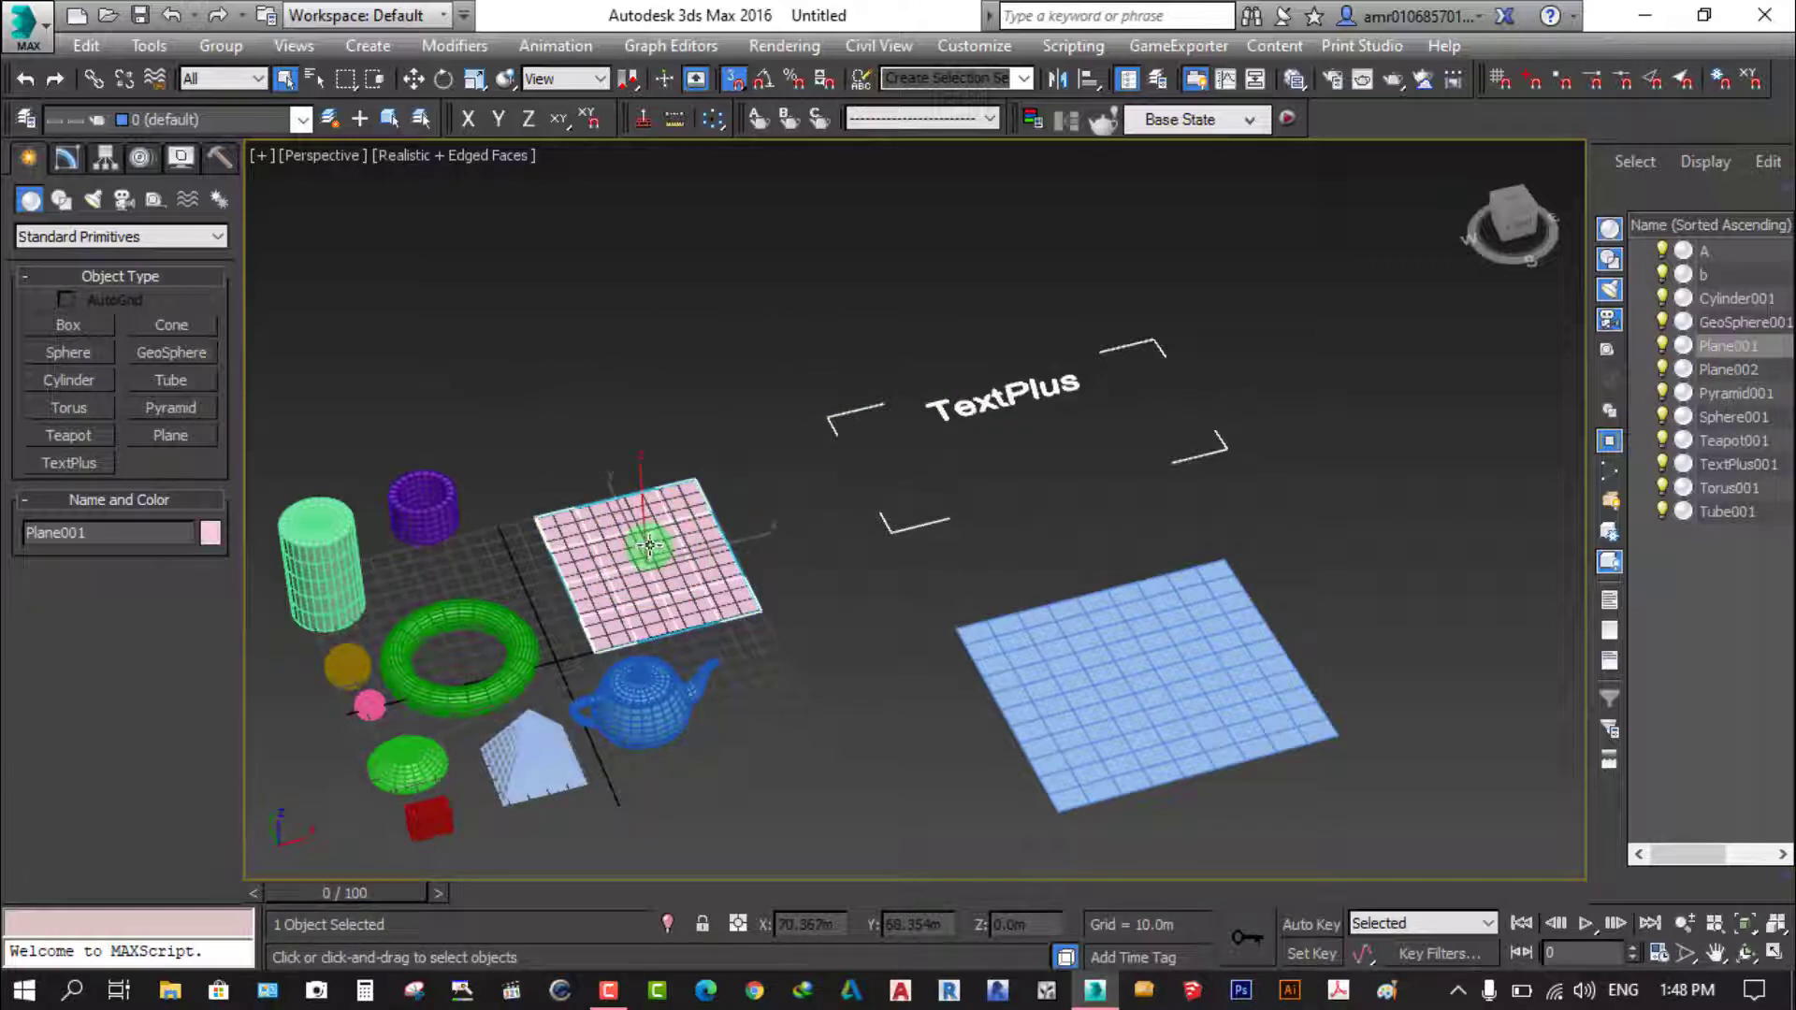
View Plane001's parameters, clear the selection, then list the creatable object categories beyond Standard Primitives
{"action": "left_click", "coordinate": [66, 157]}
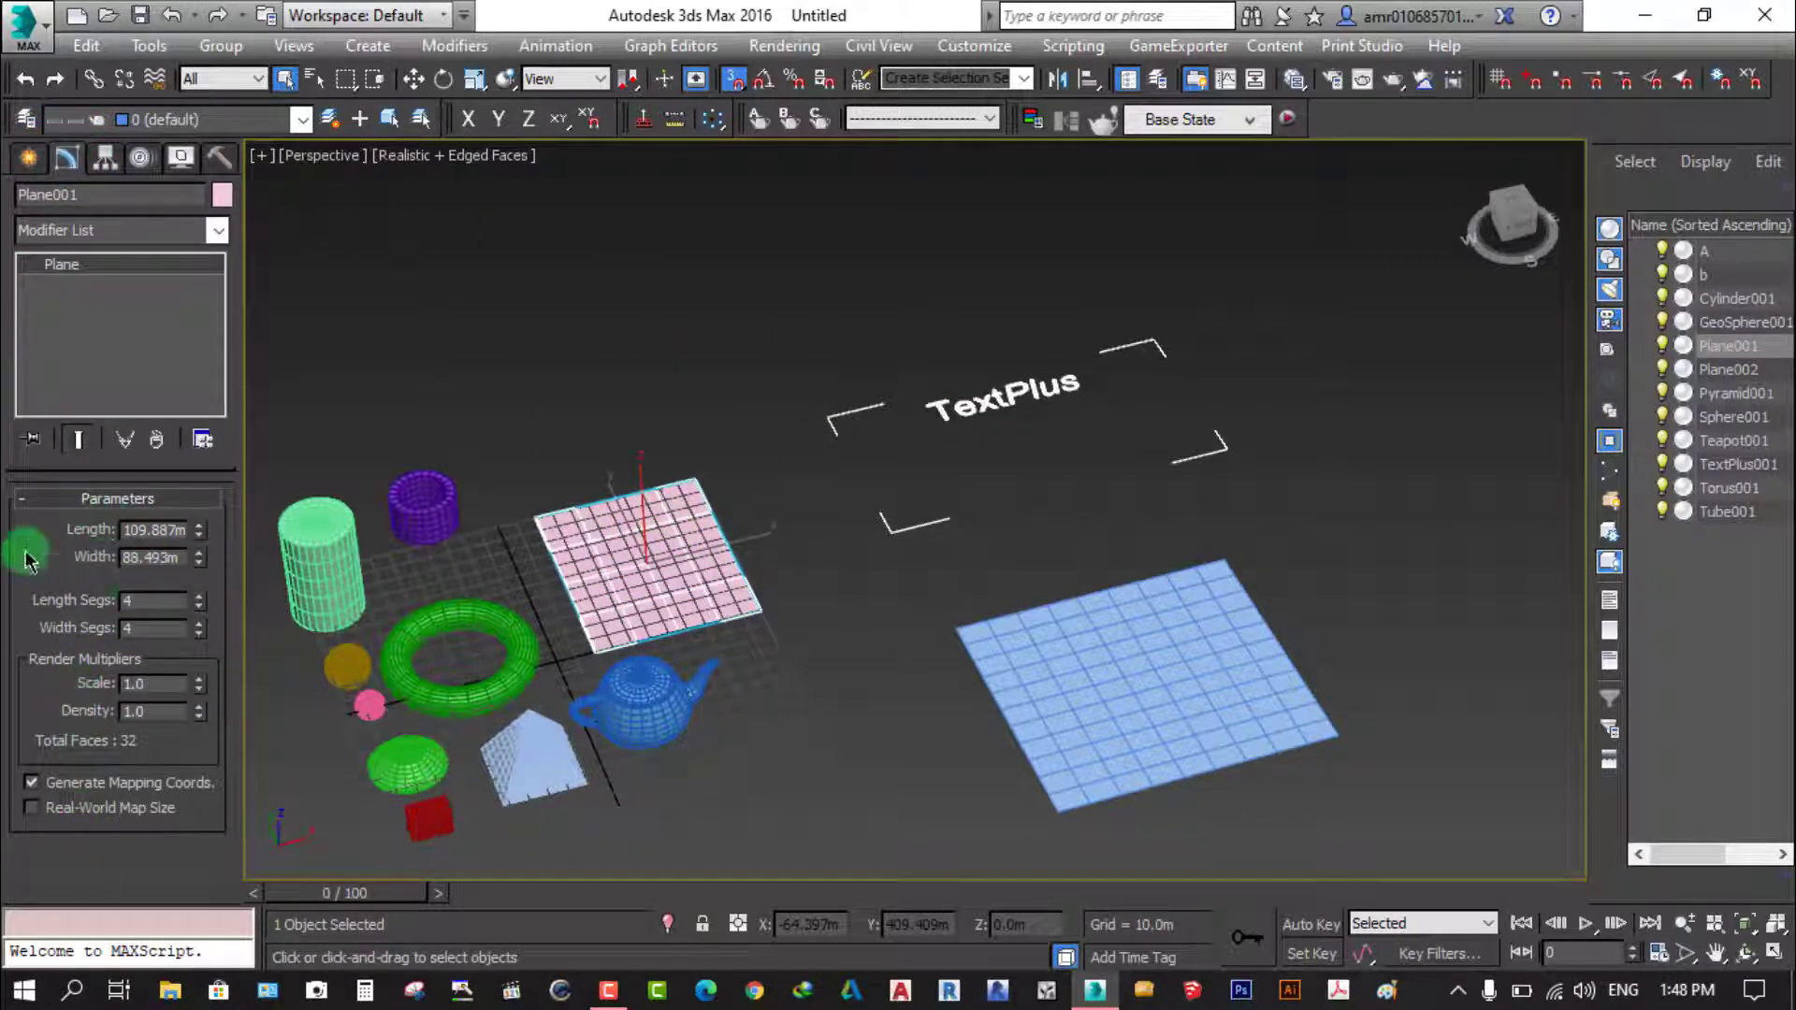
{"action": "left_click", "coordinate": [562, 365]}
{"action": "middle_click_drag", "start_coordinate": [562, 364], "coordinate": [746, 434]}
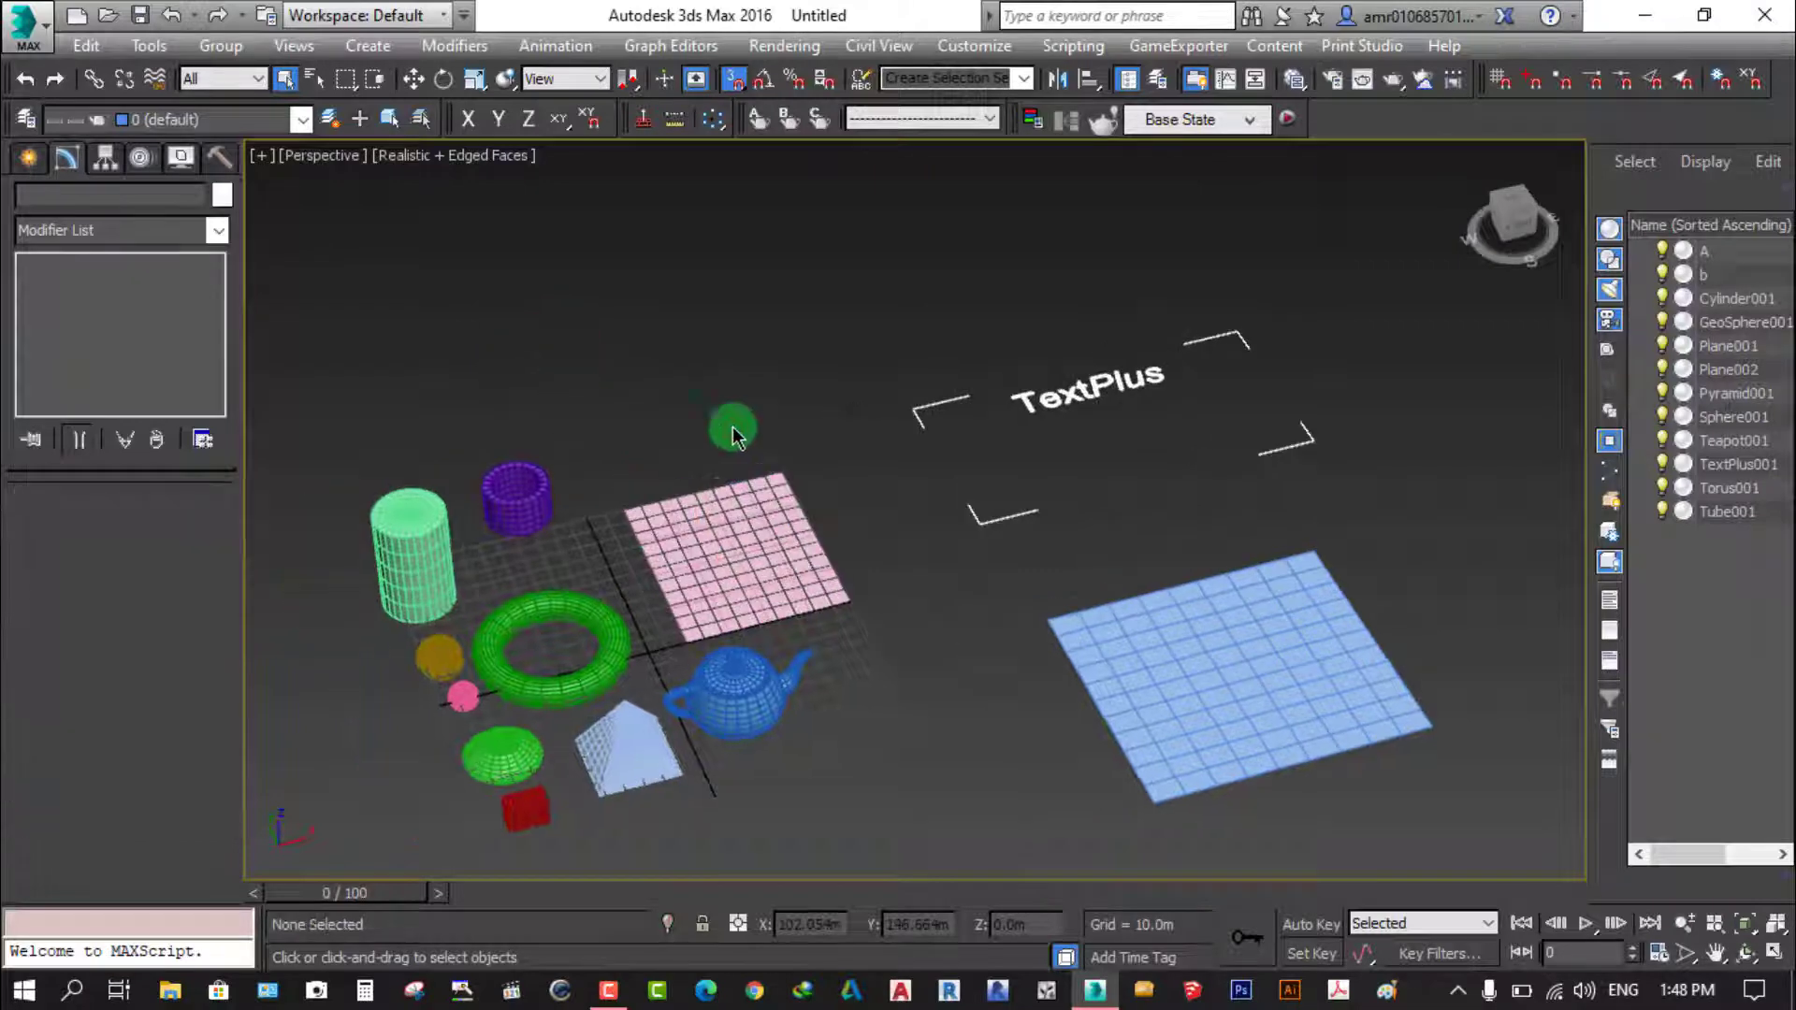
{"action": "left_click", "coordinate": [28, 157]}
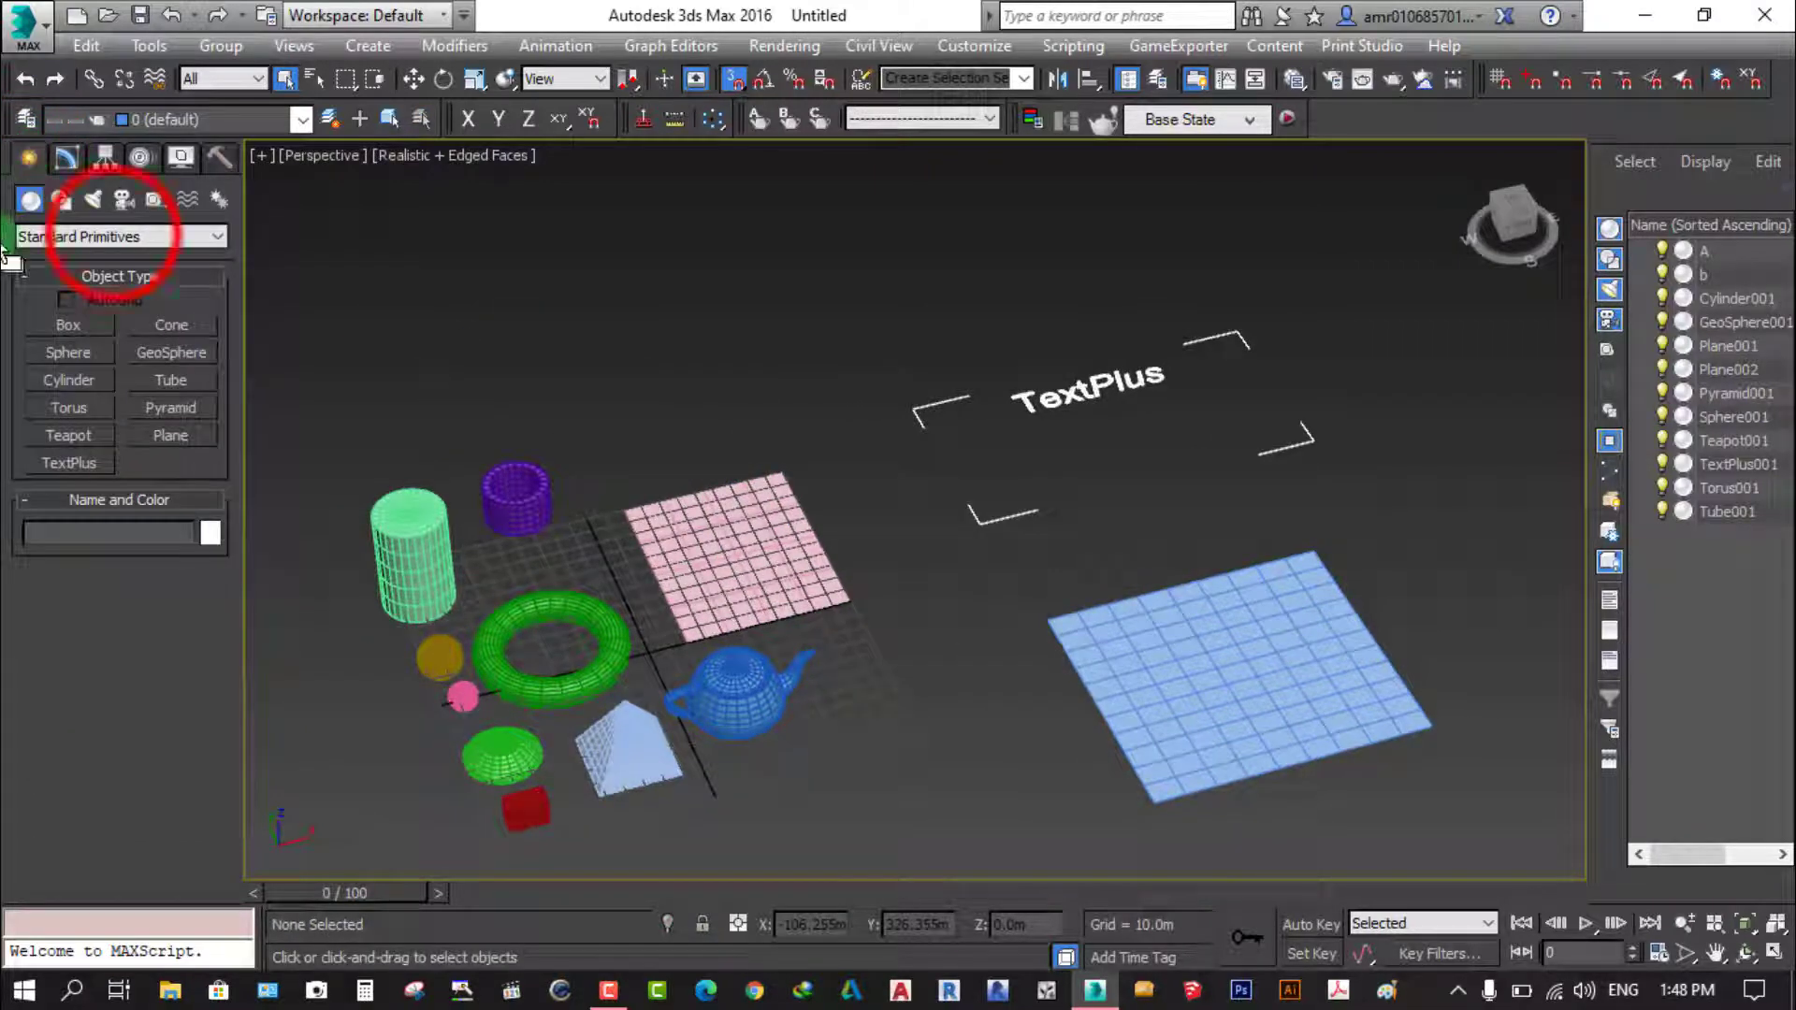
{"action": "left_click", "coordinate": [114, 237]}
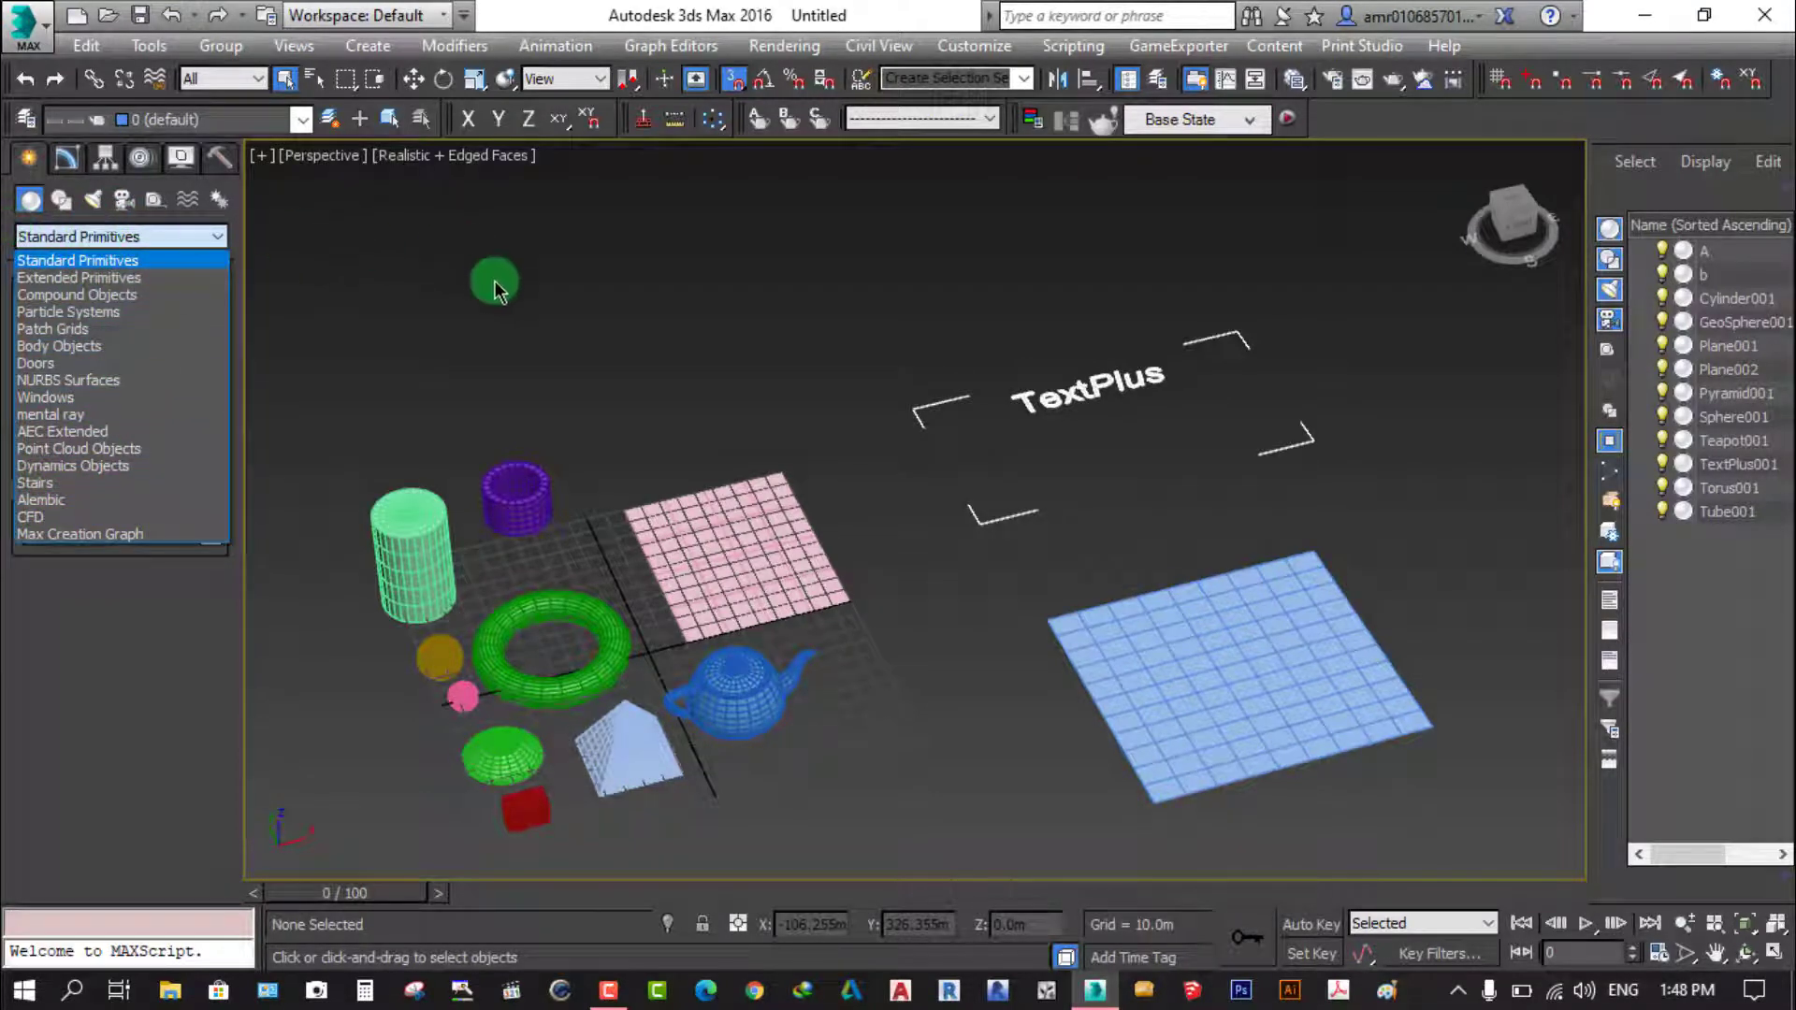
Switch the Create panel to Shapes to list Splines such as Line, Circle and Text
{"action": "left_click", "coordinate": [31, 161]}
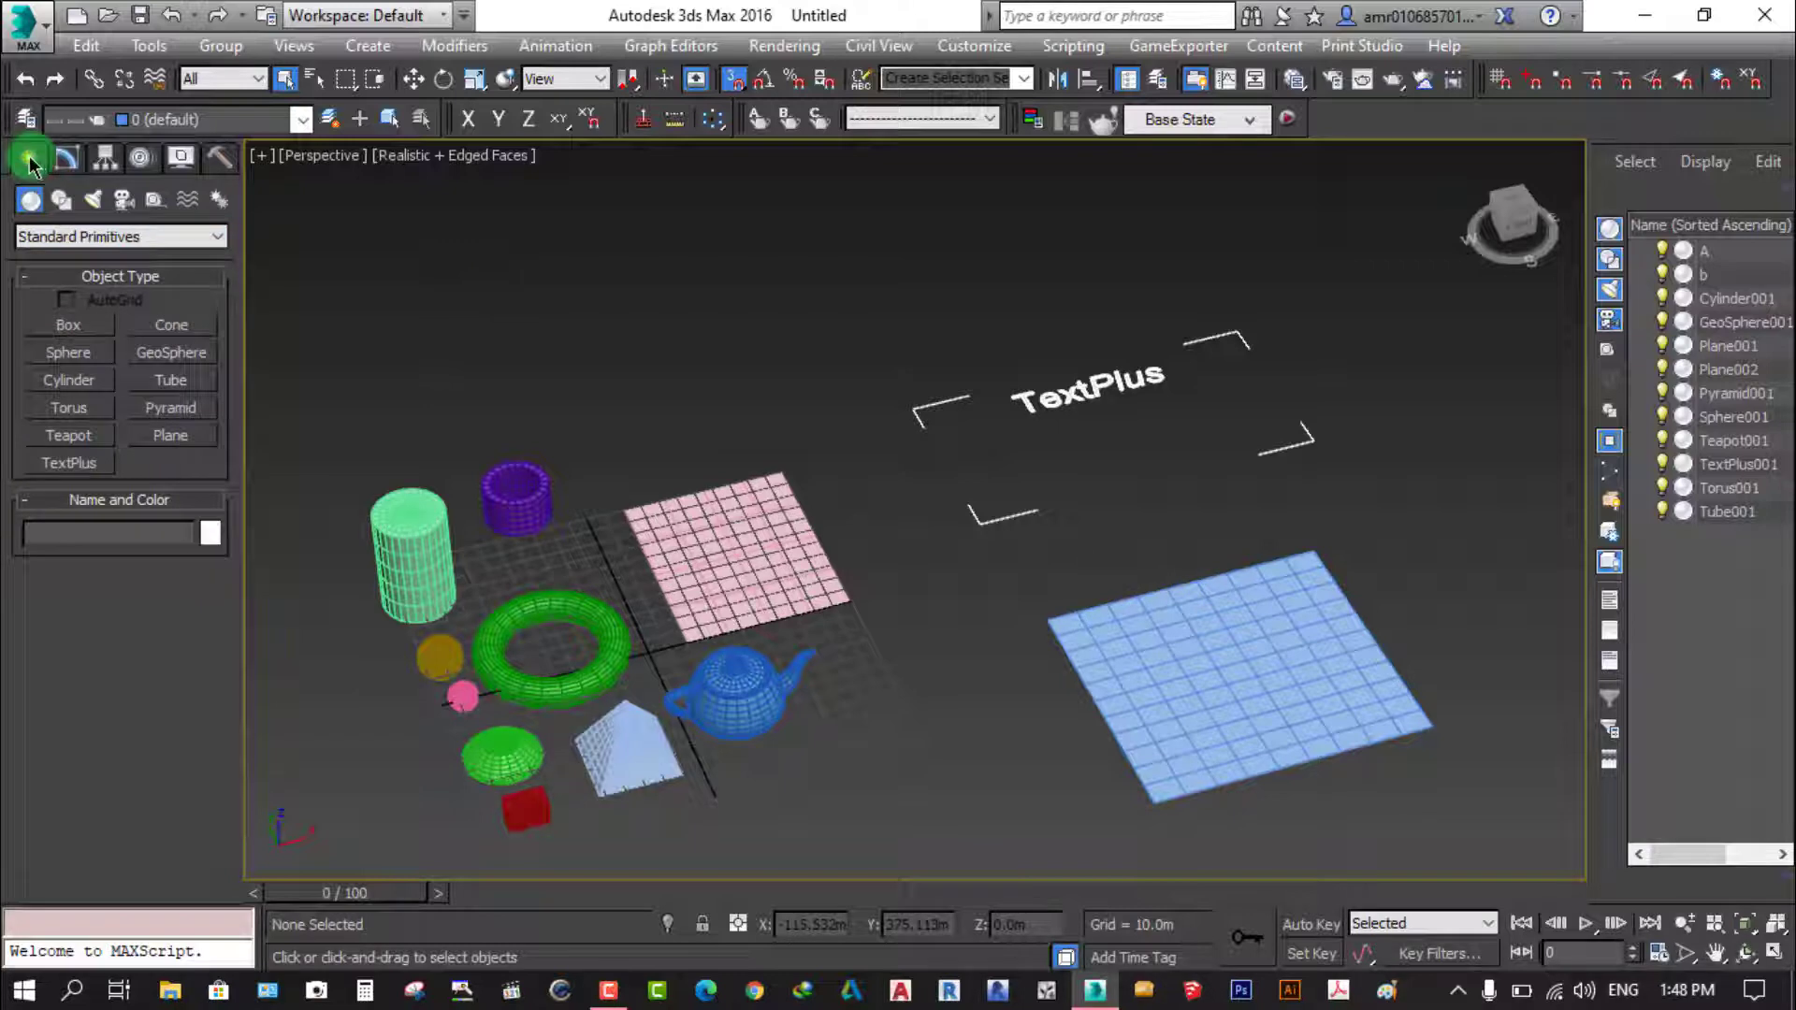
{"action": "left_click", "coordinate": [57, 204]}
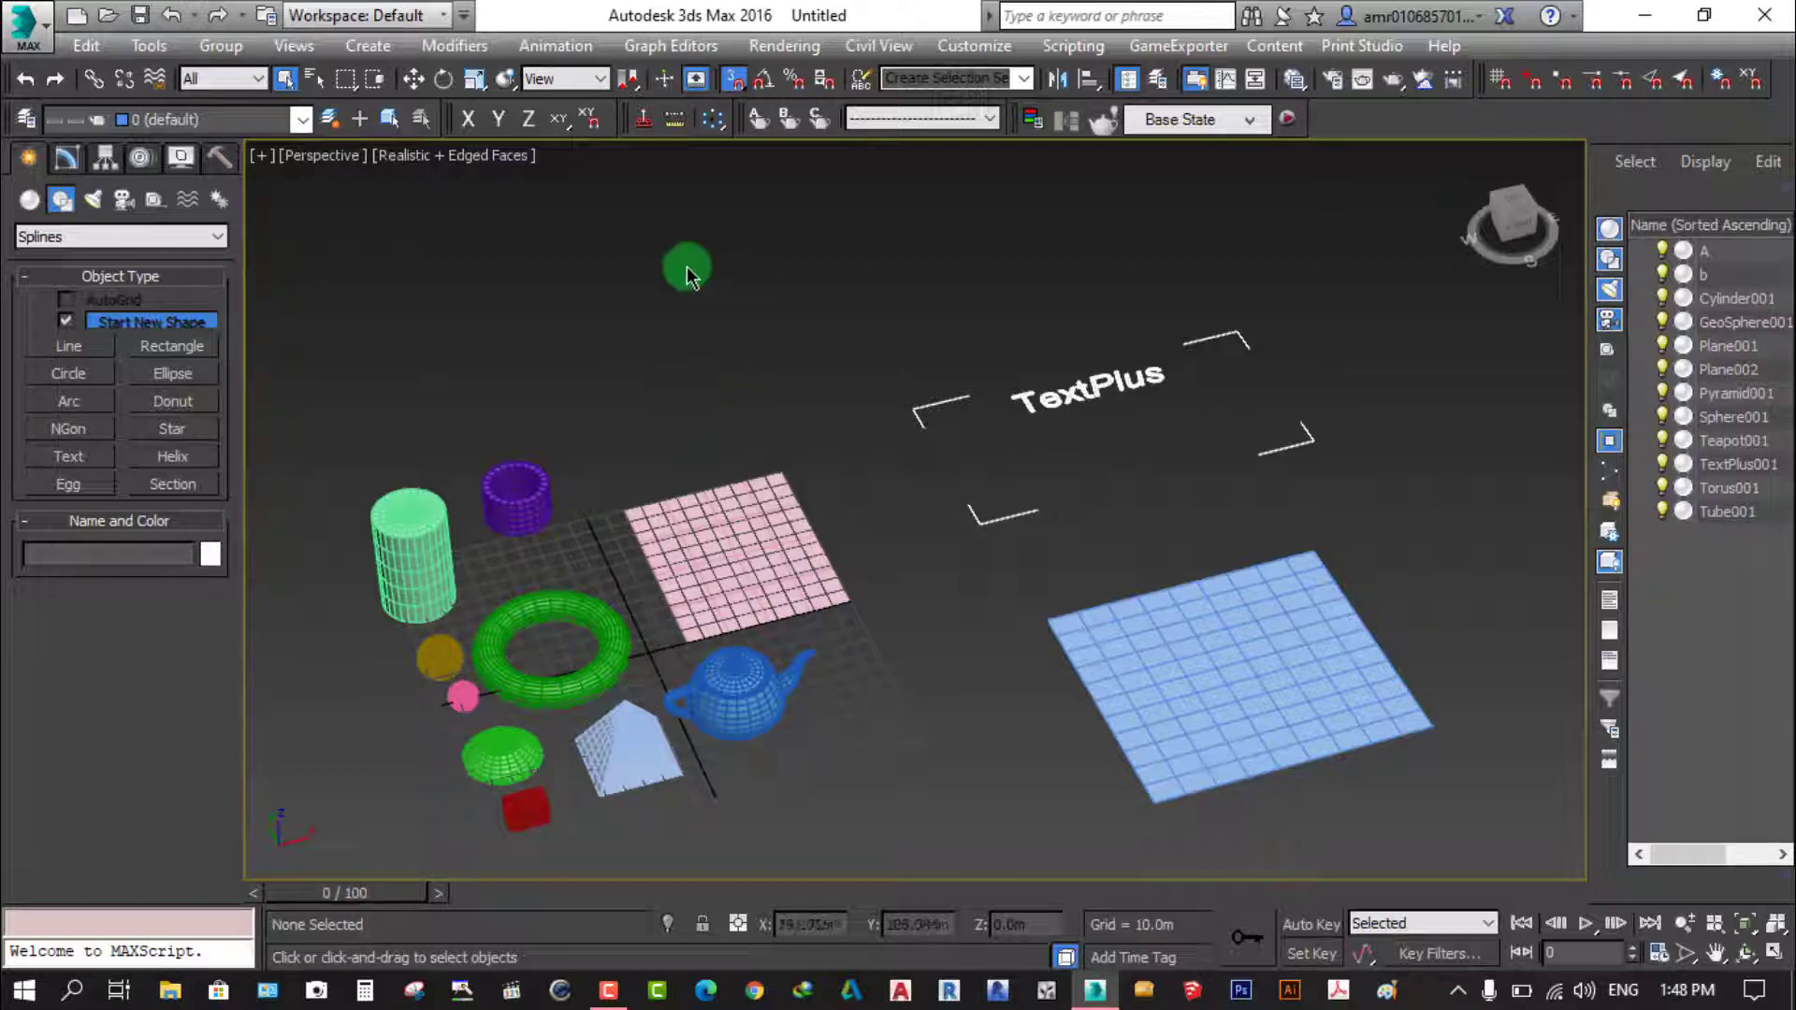
{"action": "scroll", "coordinate": [521, 733], "scroll_direction": "up", "scroll_amount": 2}
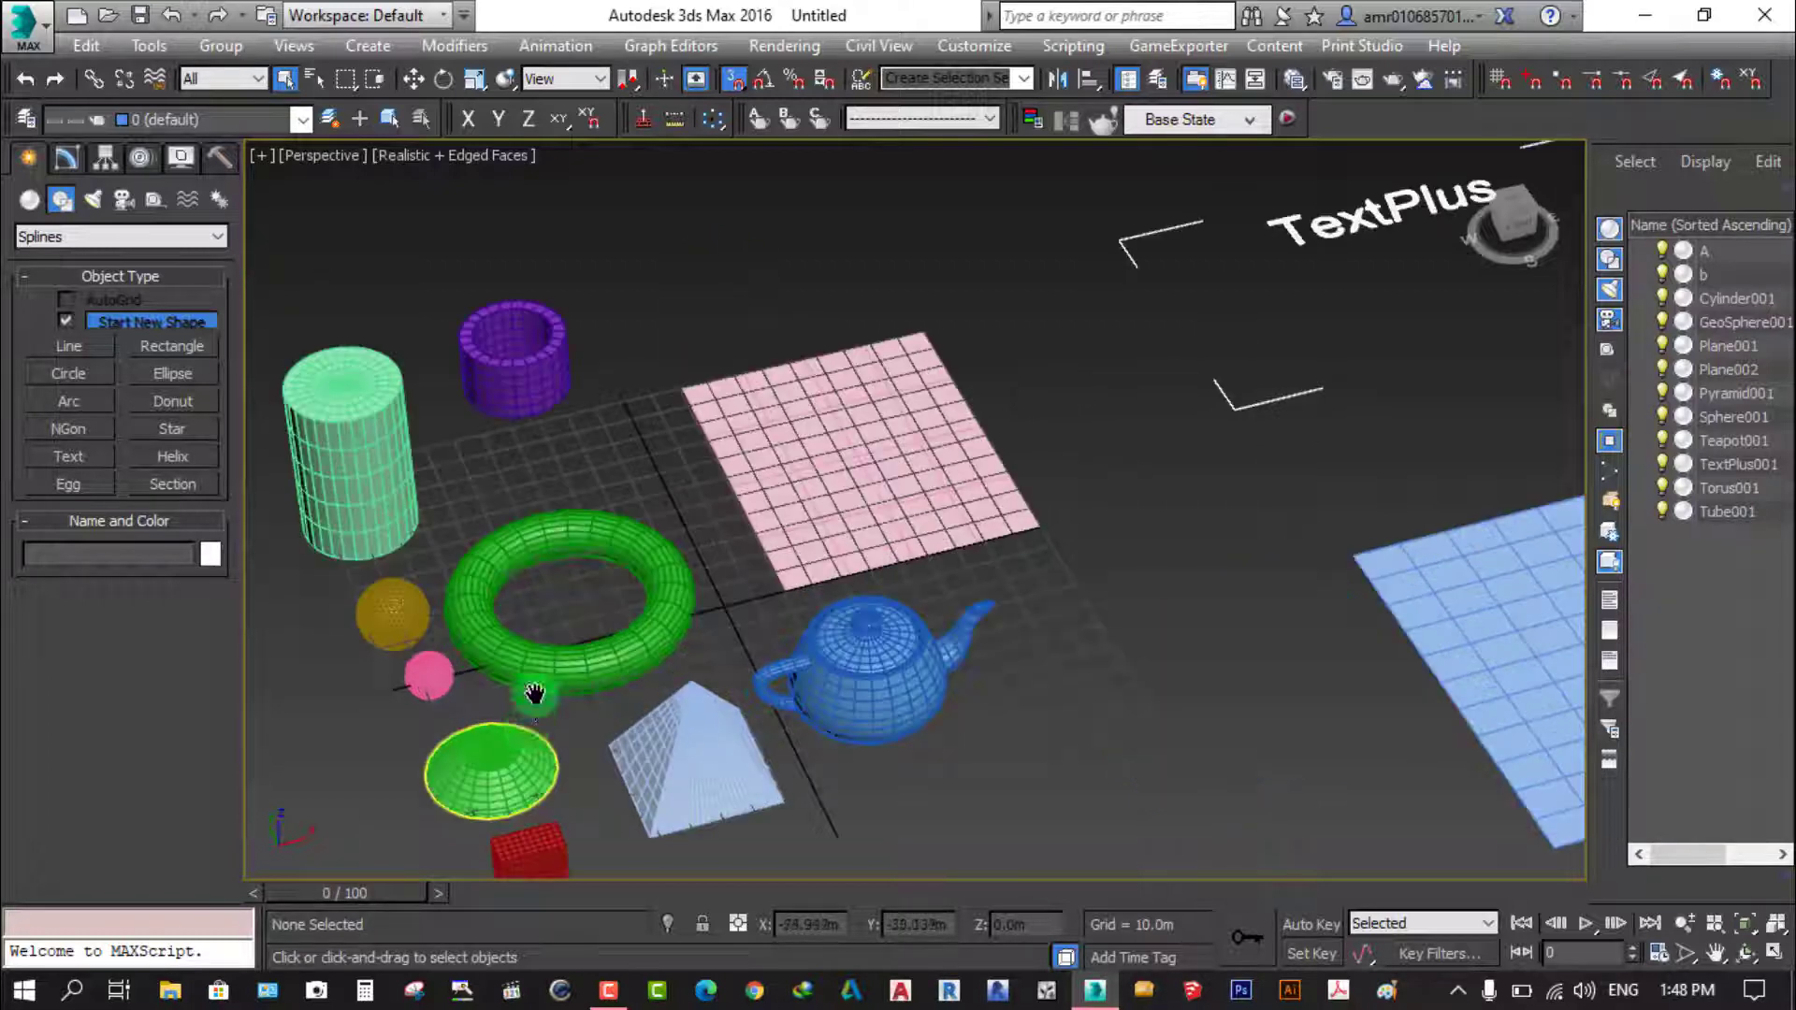
{"action": "scroll", "coordinate": [533, 690], "scroll_direction": "up", "scroll_amount": 3}
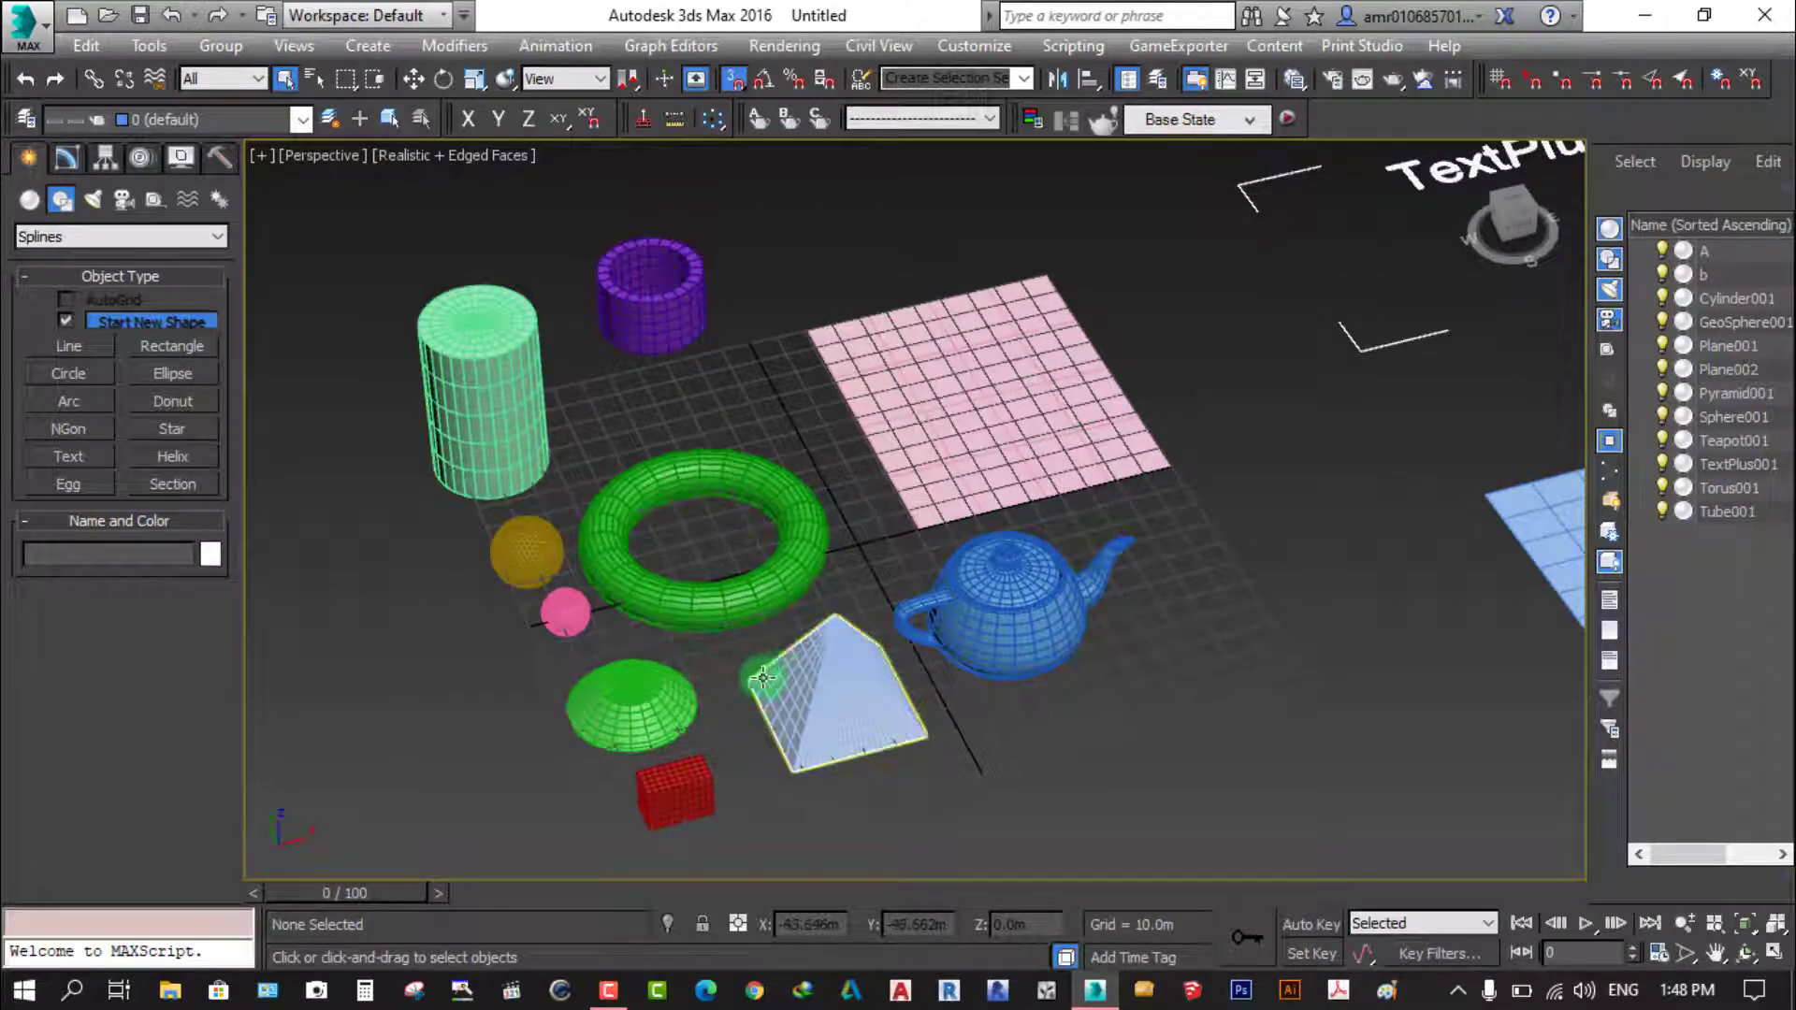
{"action": "scroll", "coordinate": [763, 678], "scroll_direction": "down", "scroll_amount": 1}
{"action": "scroll", "coordinate": [692, 786], "scroll_direction": "down", "scroll_amount": 3}
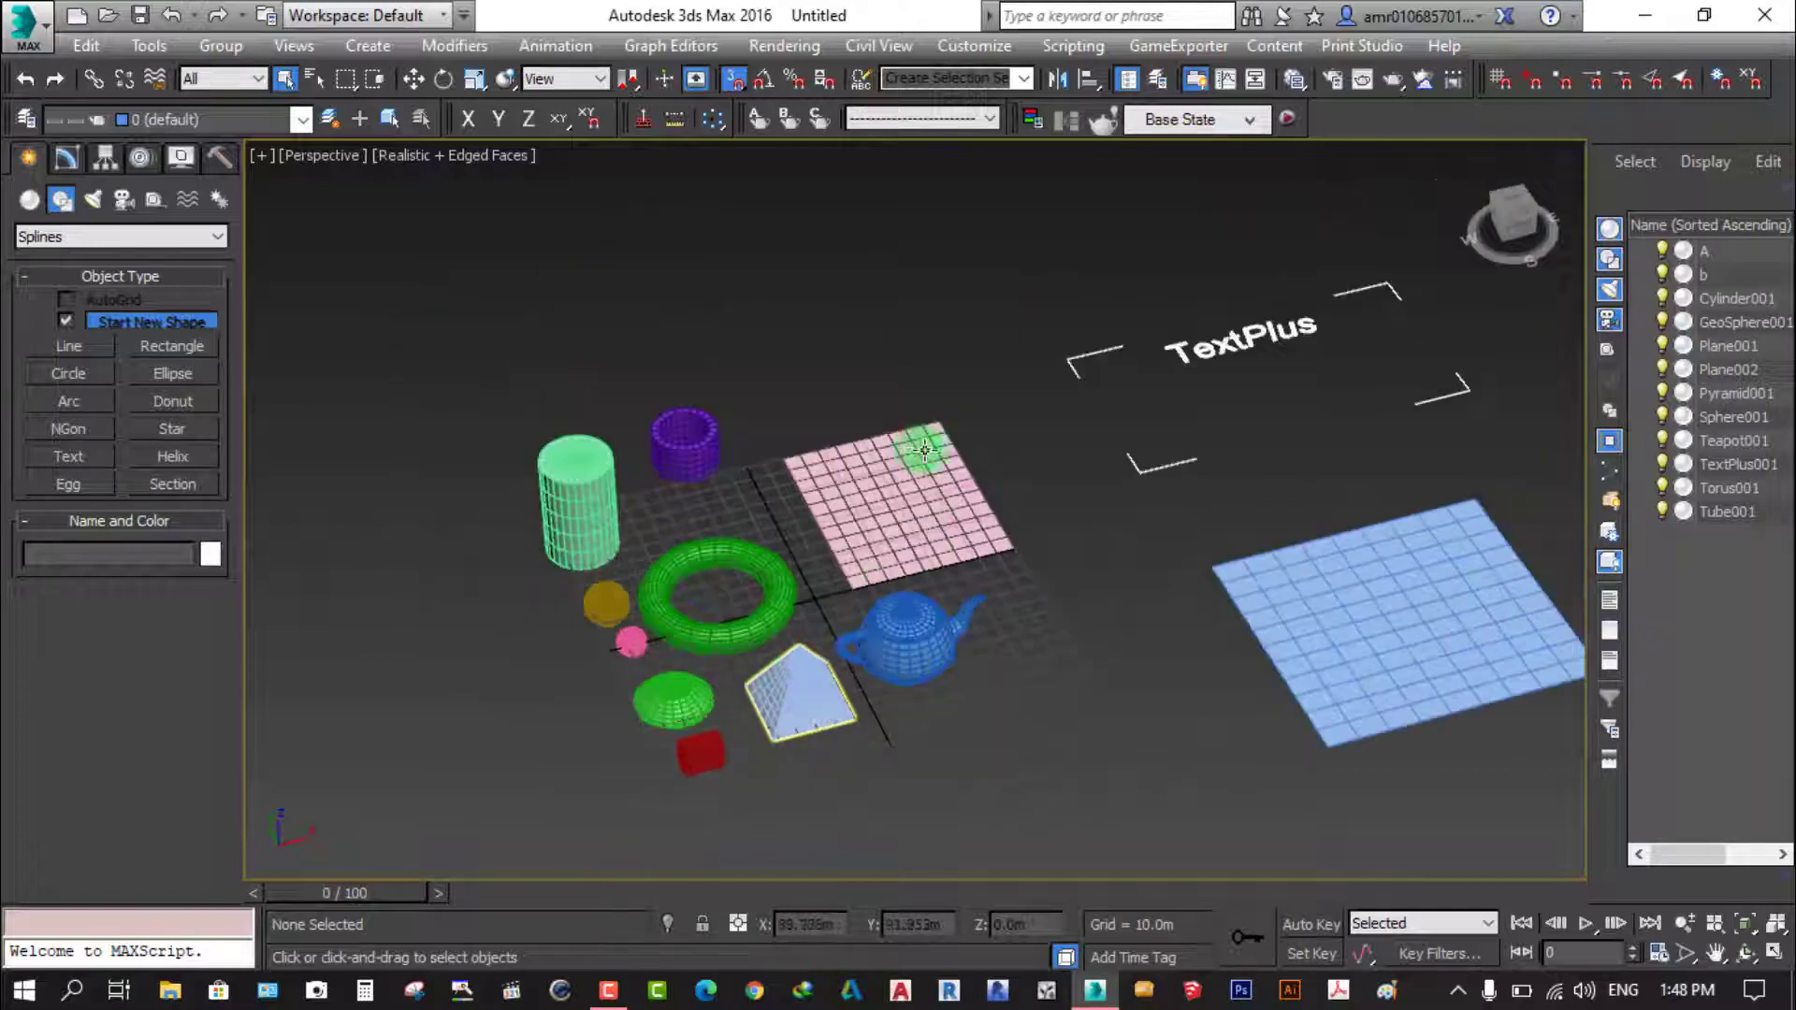
{"action": "scroll", "coordinate": [777, 711], "scroll_direction": "up", "scroll_amount": 4}
{"action": "scroll", "coordinate": [730, 731], "scroll_direction": "up", "scroll_amount": 1}
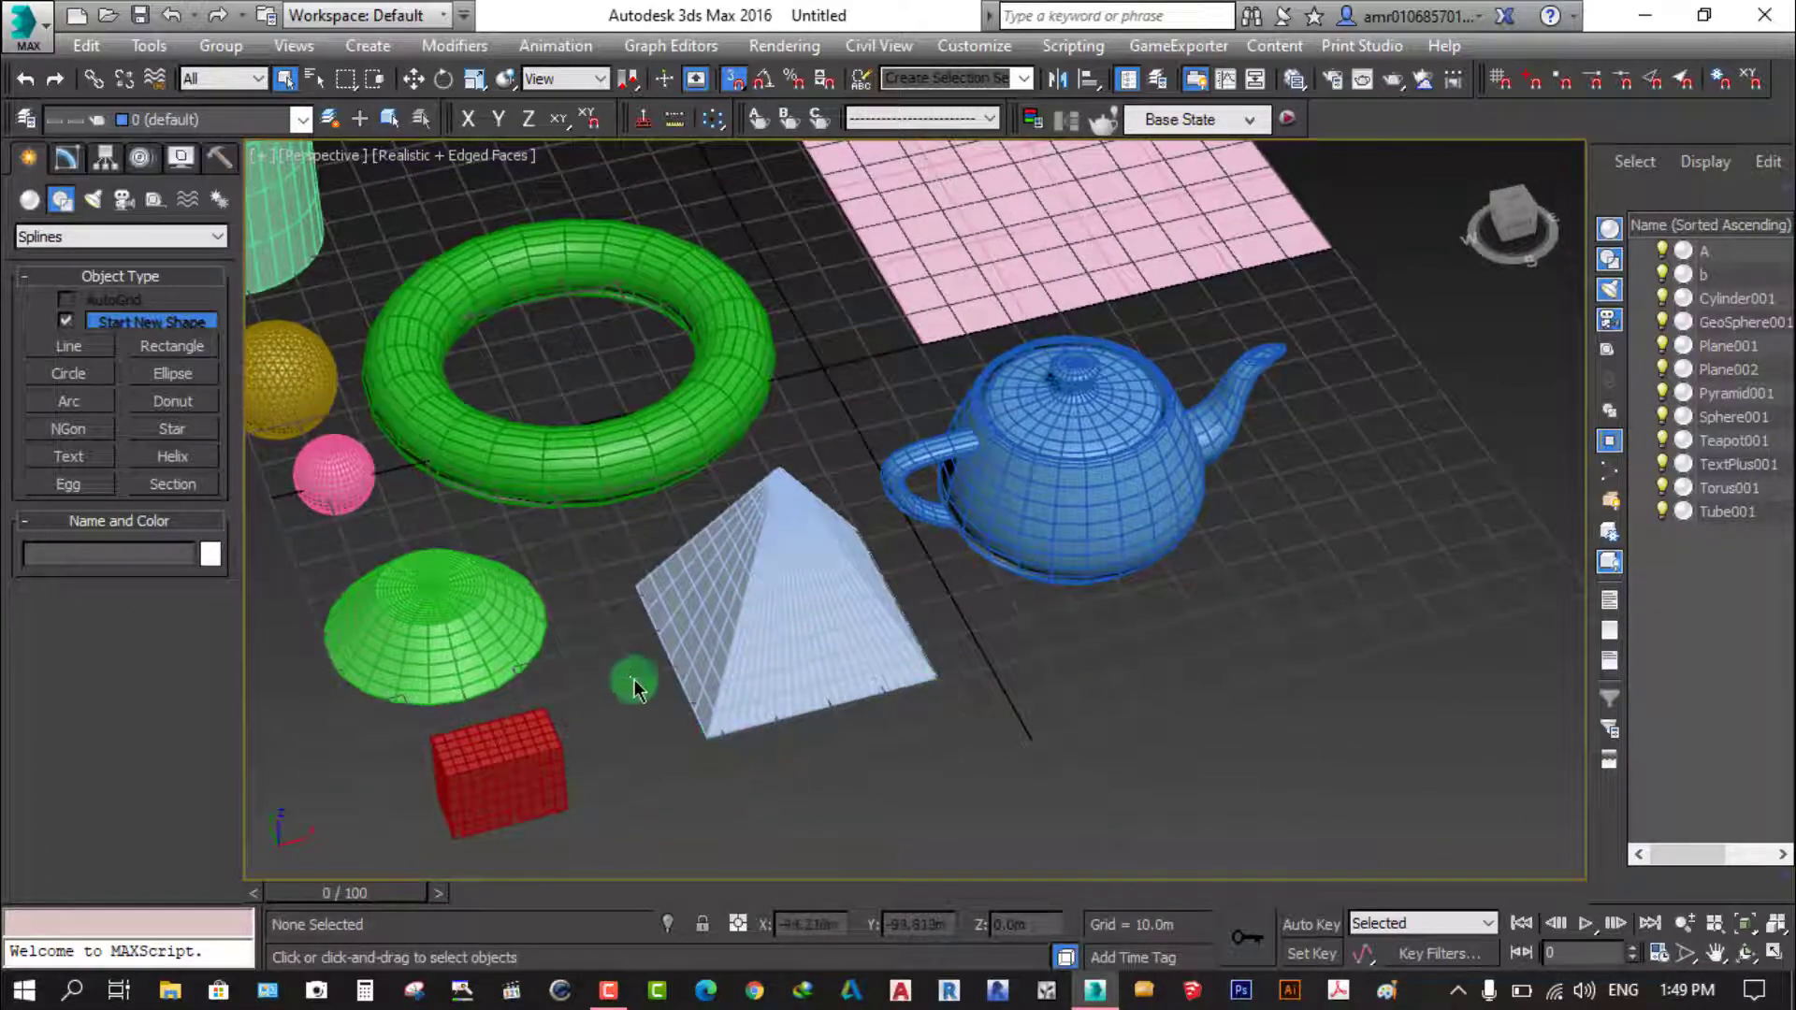
{"action": "scroll", "coordinate": [807, 682], "scroll_direction": "down", "scroll_amount": 3}
{"action": "scroll", "coordinate": [655, 795], "scroll_direction": "down", "scroll_amount": 3}
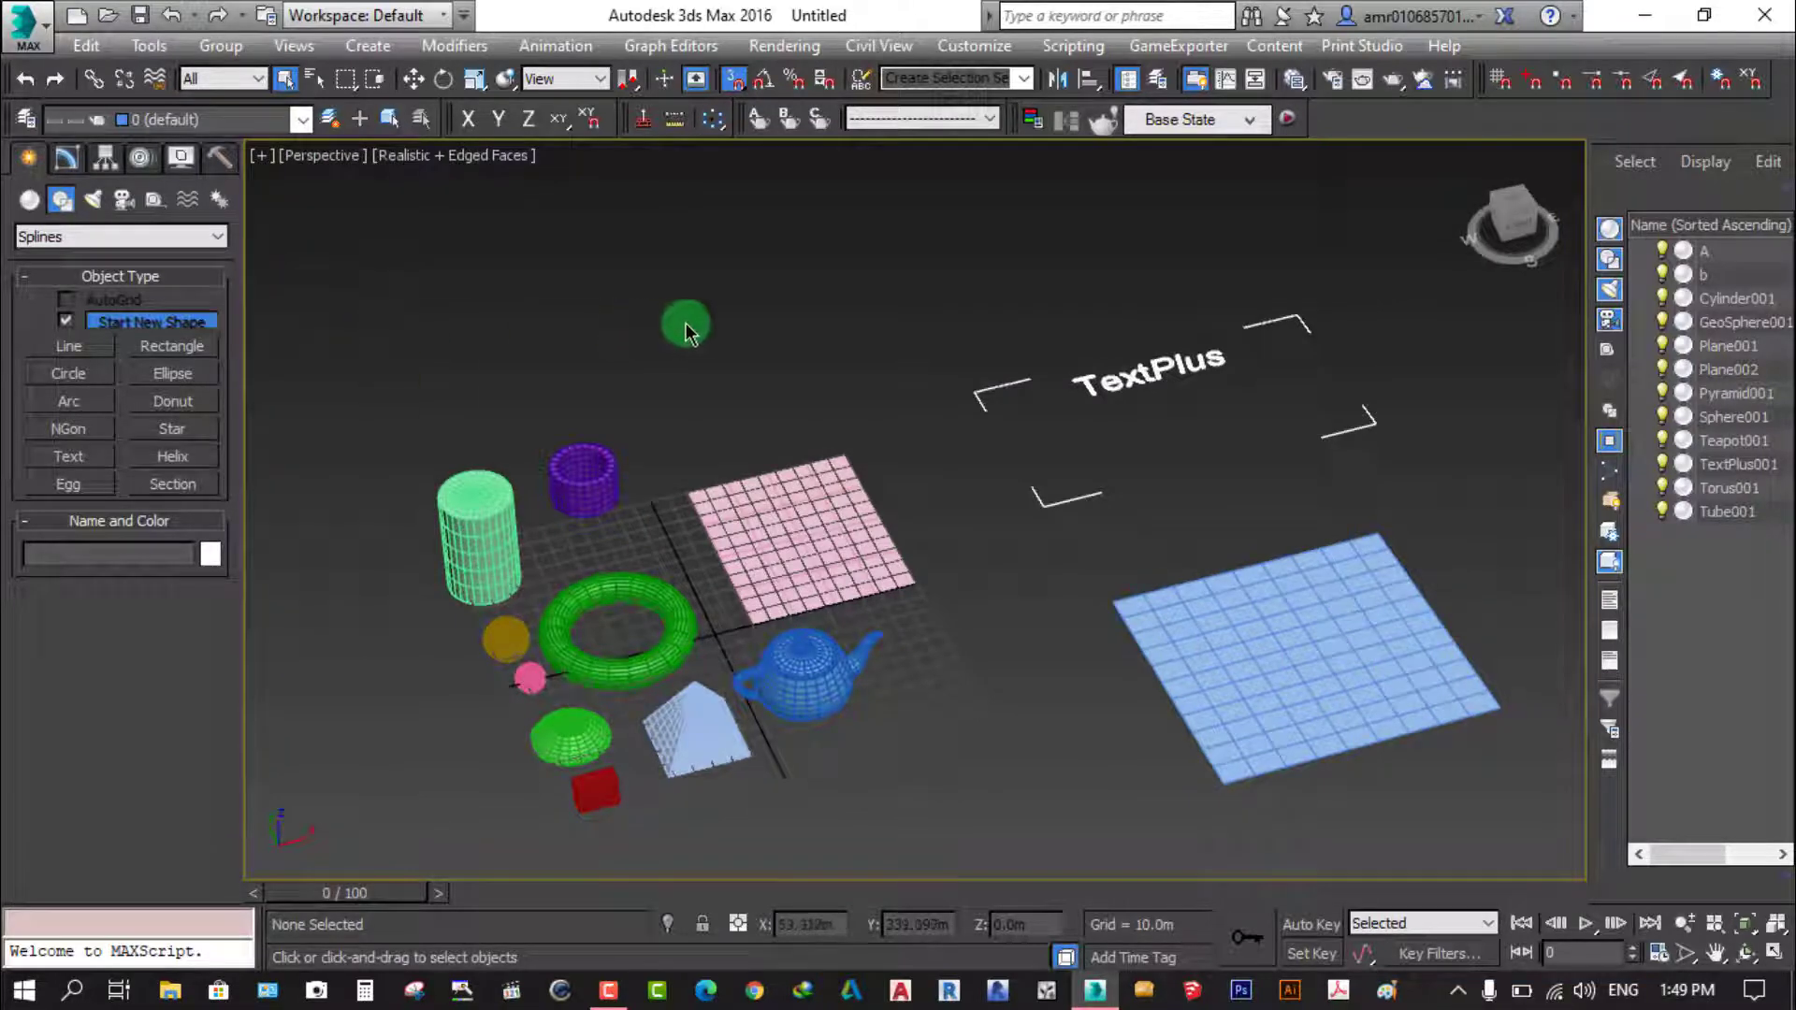
{"action": "middle_click_drag", "start_coordinate": [684, 321], "coordinate": [670, 373]}
{"action": "middle_click_drag", "start_coordinate": [864, 397], "coordinate": [917, 491]}
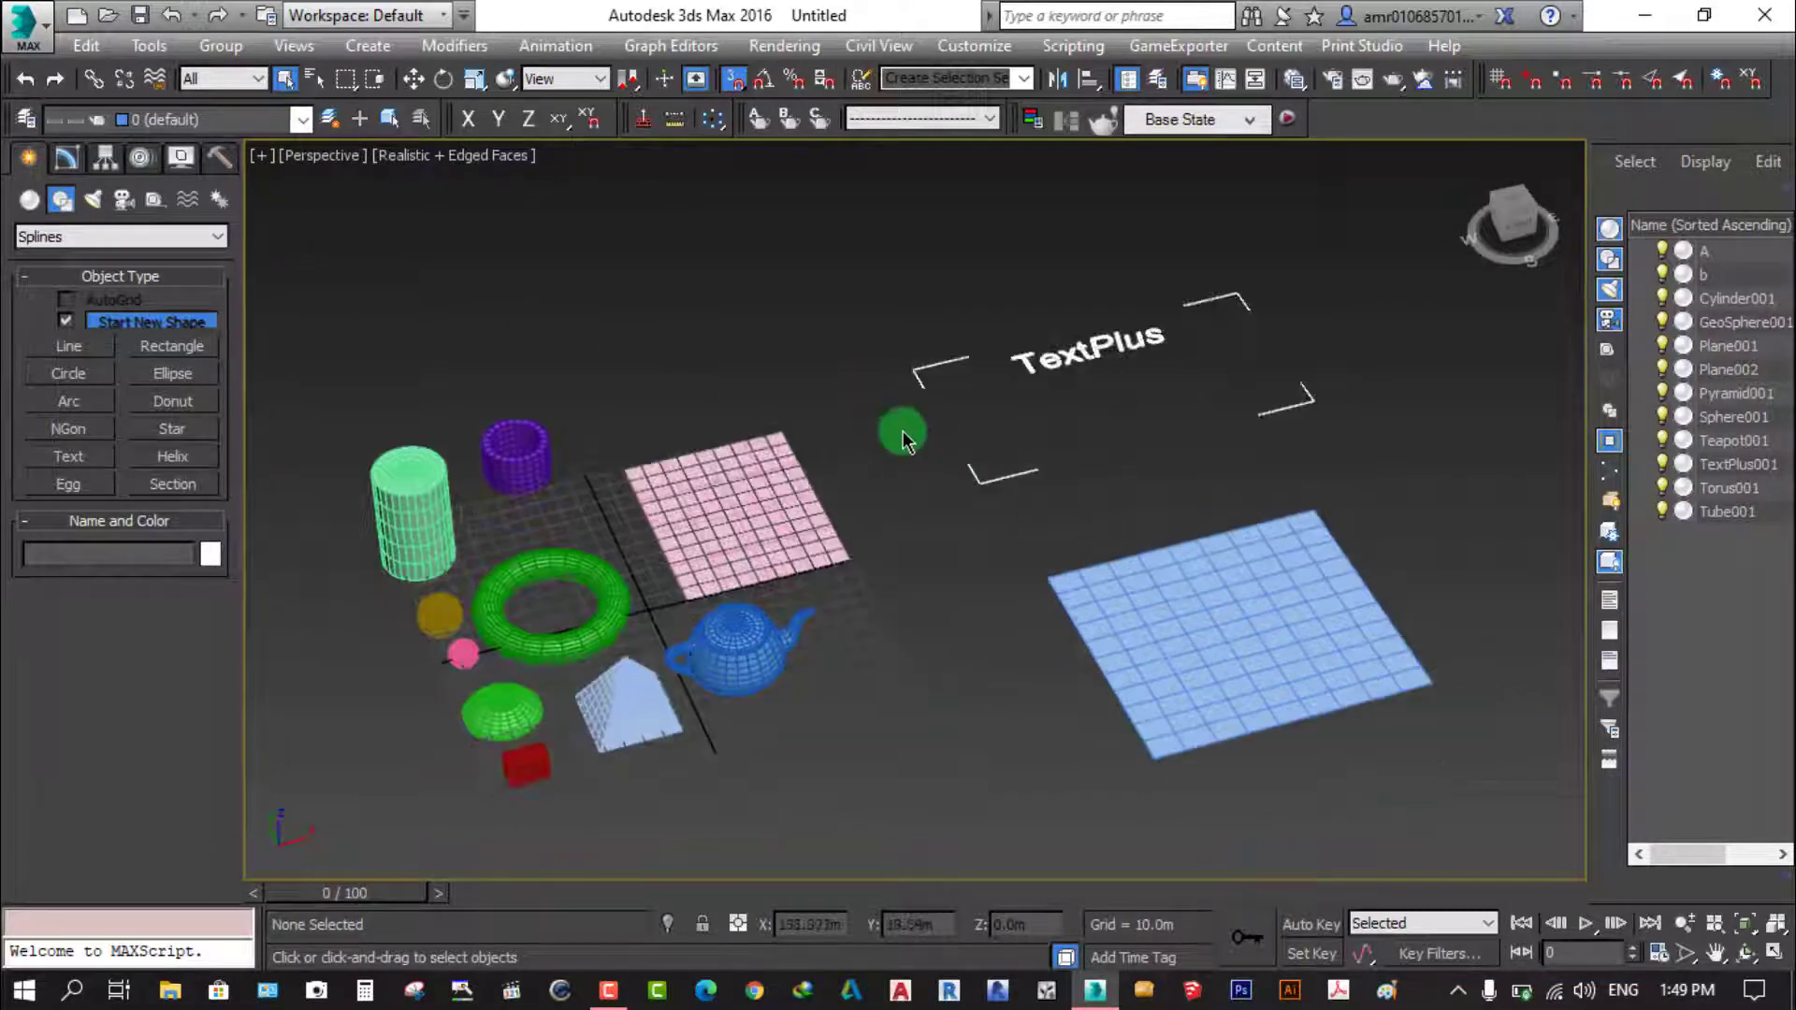